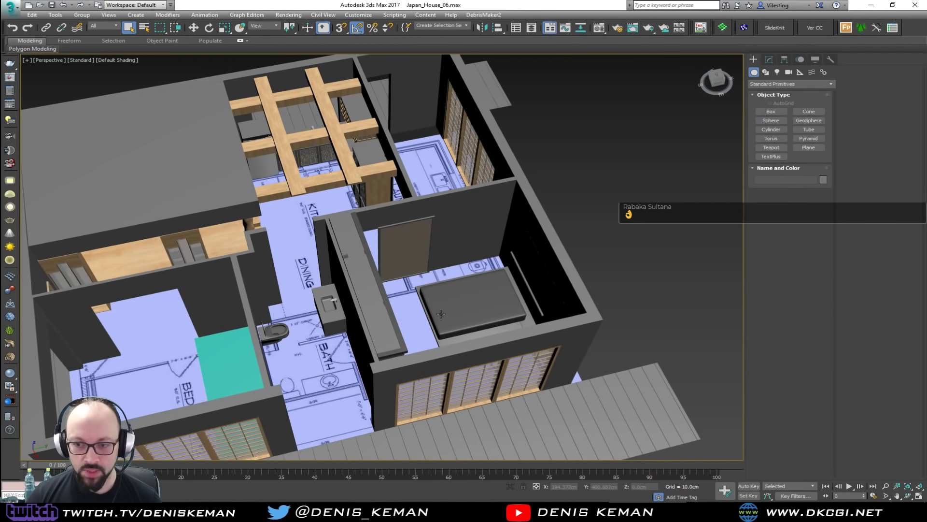
Step: Select the mattress box on the bedroom's bed frame and export only that object
{"action": "scroll", "coordinate": [454, 319], "scroll_direction": "up", "scroll_amount": 3}
{"action": "middle_click_drag", "start_coordinate": [352, 324], "coordinate": [425, 268]}
{"action": "middle_click_drag", "start_coordinate": [336, 180], "coordinate": [355, 286]}
{"action": "left_click", "coordinate": [369, 276]}
{"action": "key", "text": "z"}
{"action": "scroll", "coordinate": [355, 285], "scroll_direction": "down", "scroll_amount": 6}
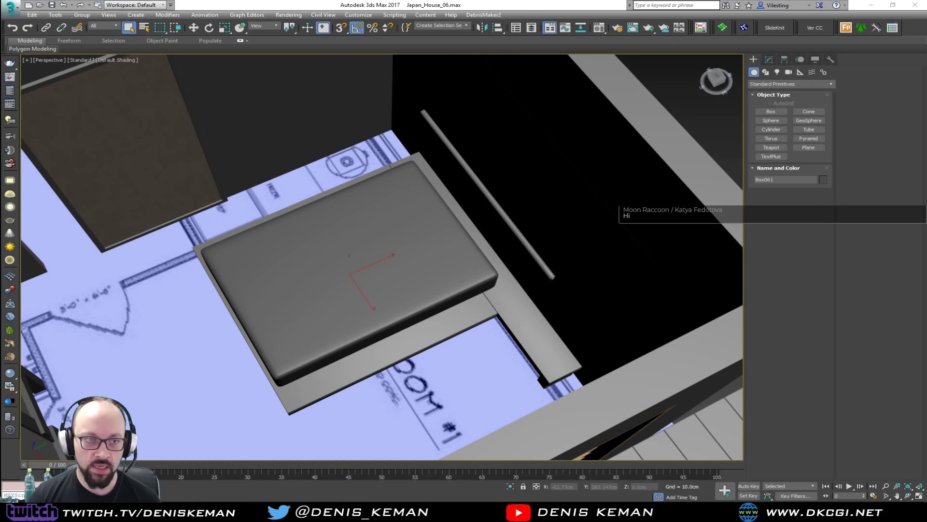
{"action": "scroll", "coordinate": [338, 246], "scroll_direction": "up", "scroll_amount": 10}
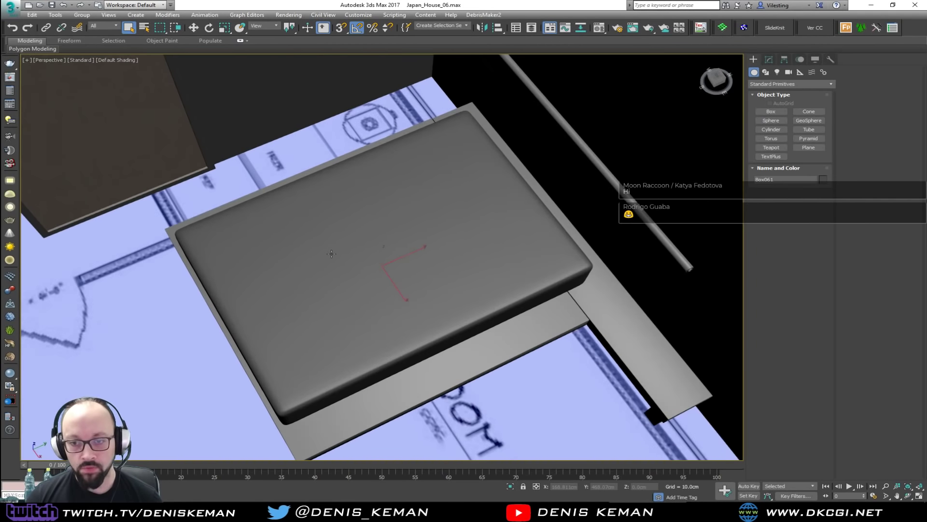
{"action": "scroll", "coordinate": [354, 234], "scroll_direction": "down", "scroll_amount": 10}
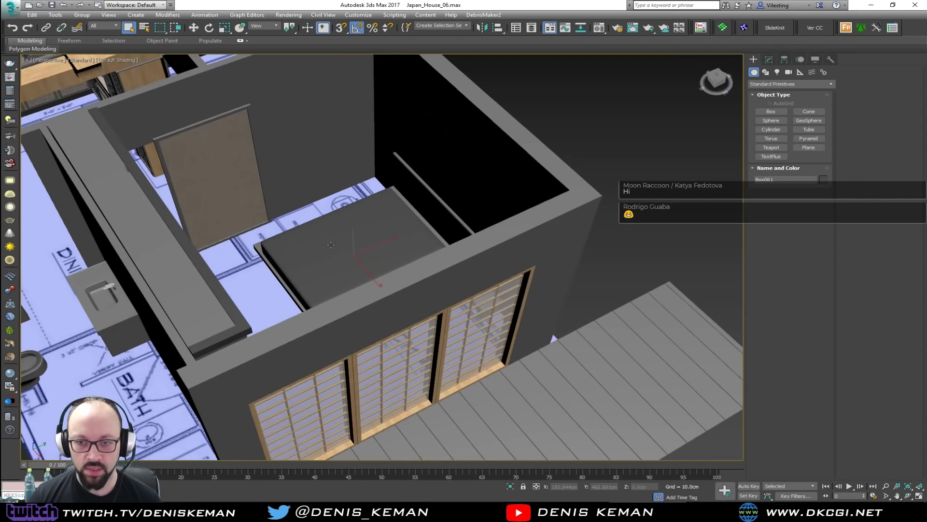
{"action": "left_click", "coordinate": [10, 11]}
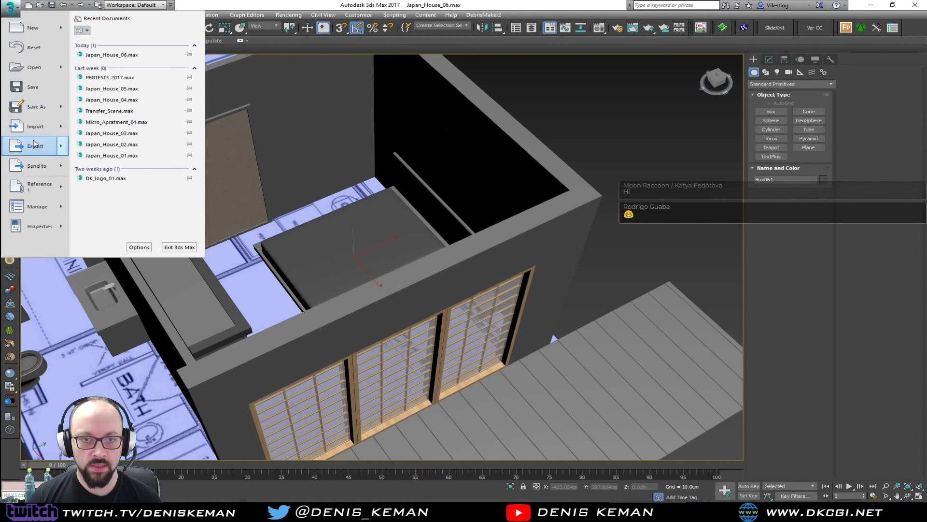
{"action": "mouse_move", "coordinate": [35, 145]}
{"action": "left_click", "coordinate": [143, 84]}
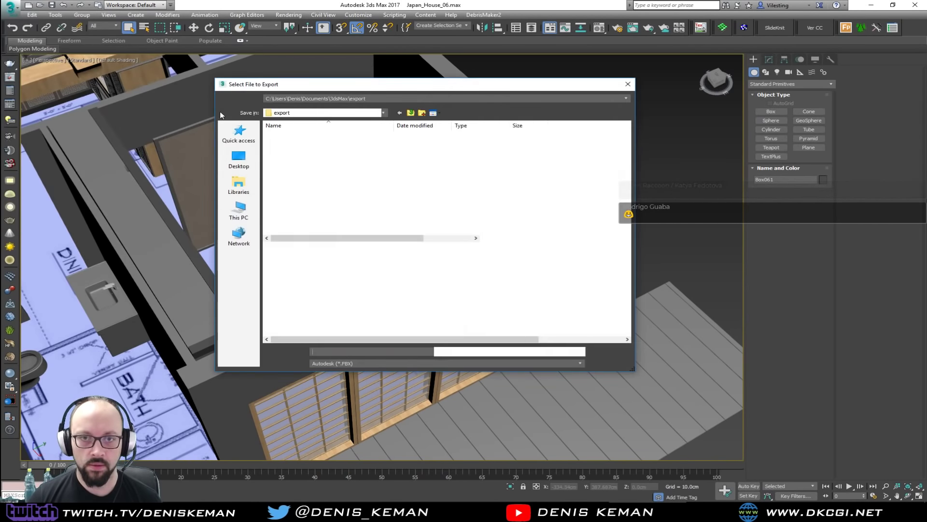
{"action": "left_click_drag", "start_coordinate": [376, 87], "coordinate": [0, 90]}
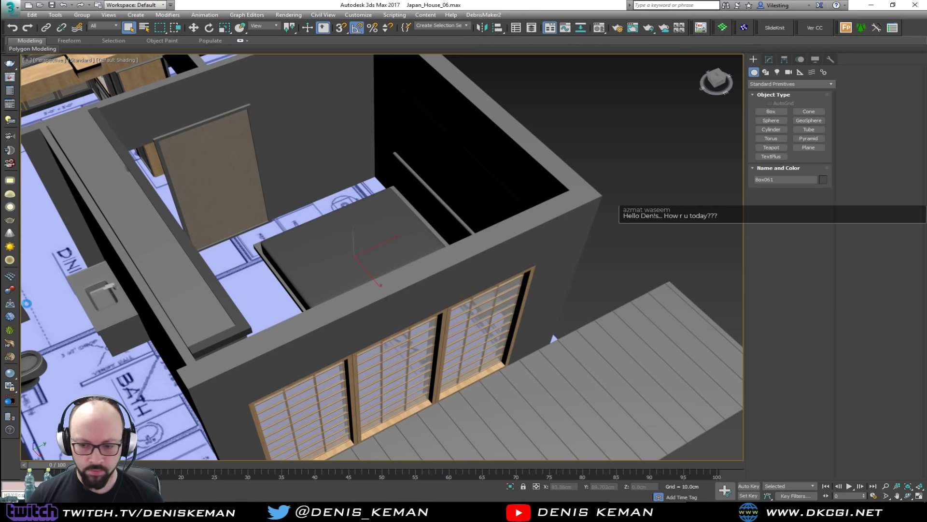
Step: Switch to Marvelous Designer and import the Base OBJ file as an avatar at cm (DAZ Studio) scale
{"action": "key", "text": "super"}
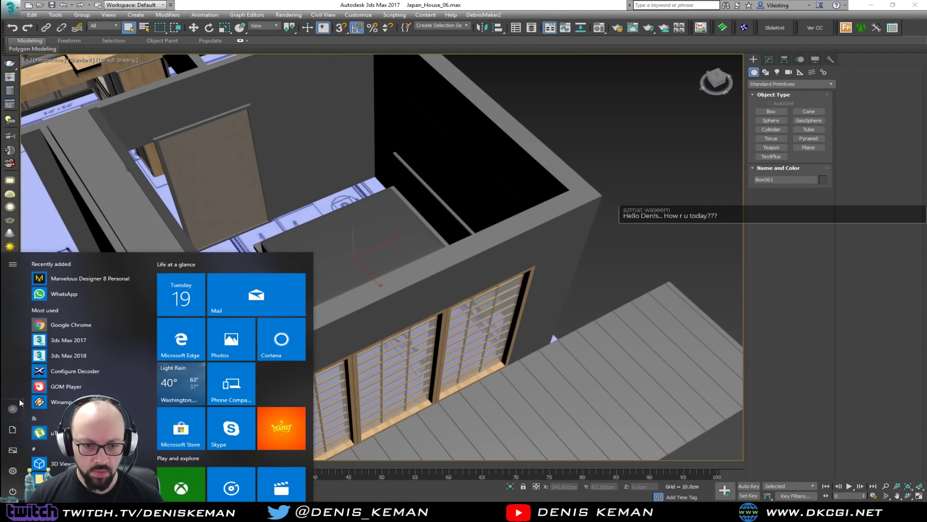
{"action": "left_click", "coordinate": [13, 432]}
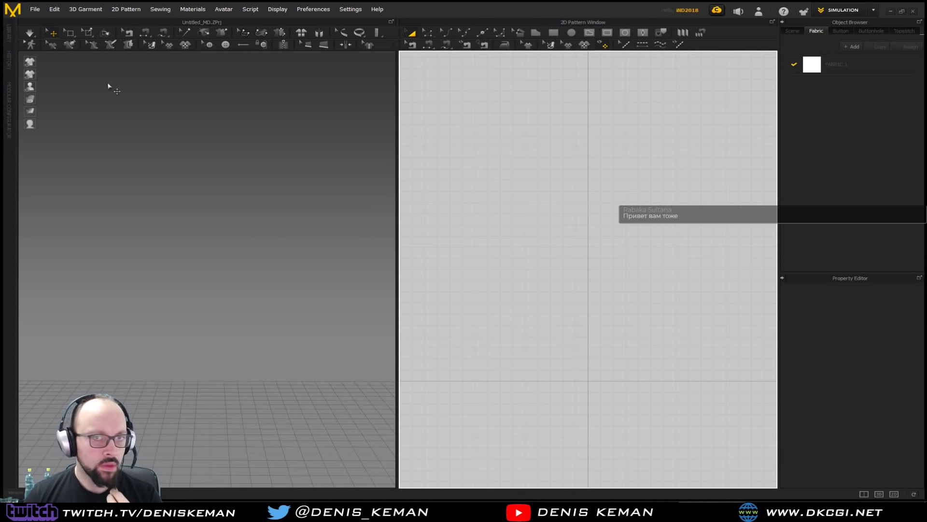
{"action": "left_click", "coordinate": [35, 9]}
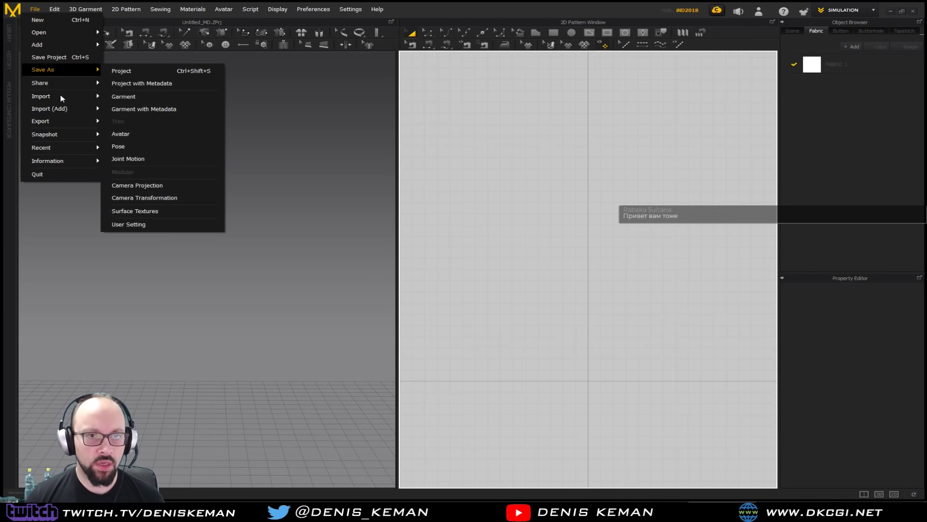
{"action": "mouse_move", "coordinate": [50, 100]}
{"action": "left_click", "coordinate": [120, 100]}
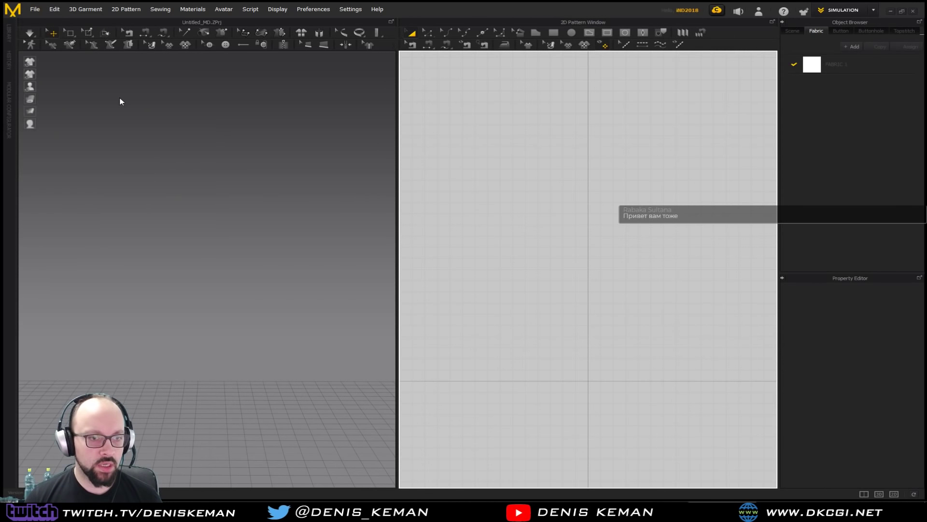
{"action": "left_click", "coordinate": [119, 61]}
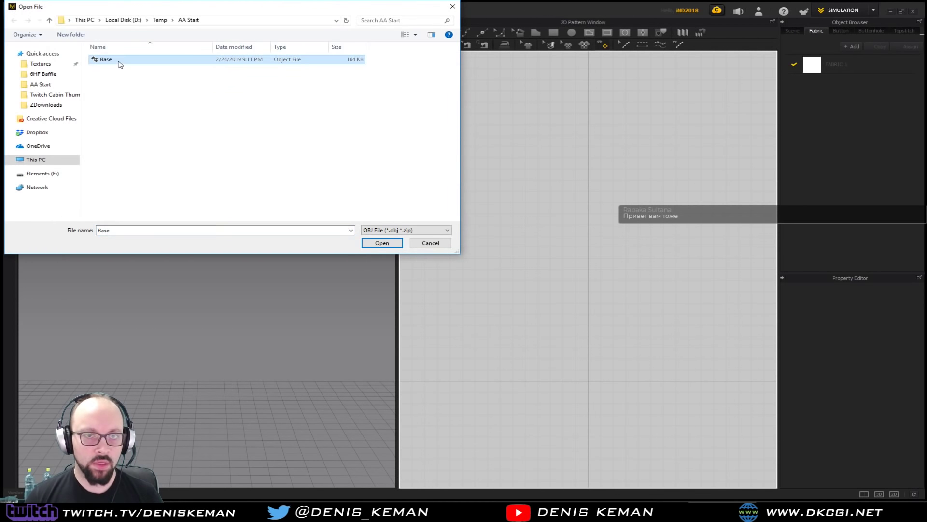
{"action": "double_click", "coordinate": [119, 60]}
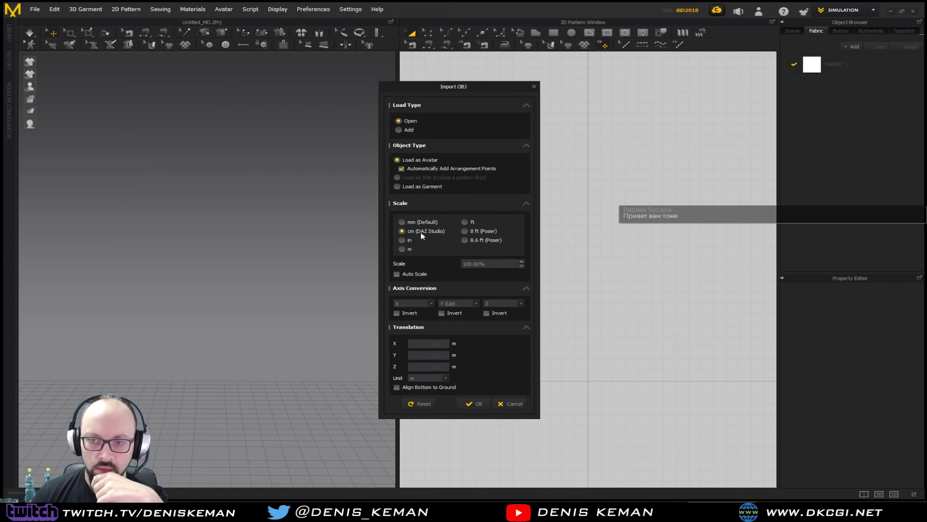
{"action": "left_click", "coordinate": [478, 403]}
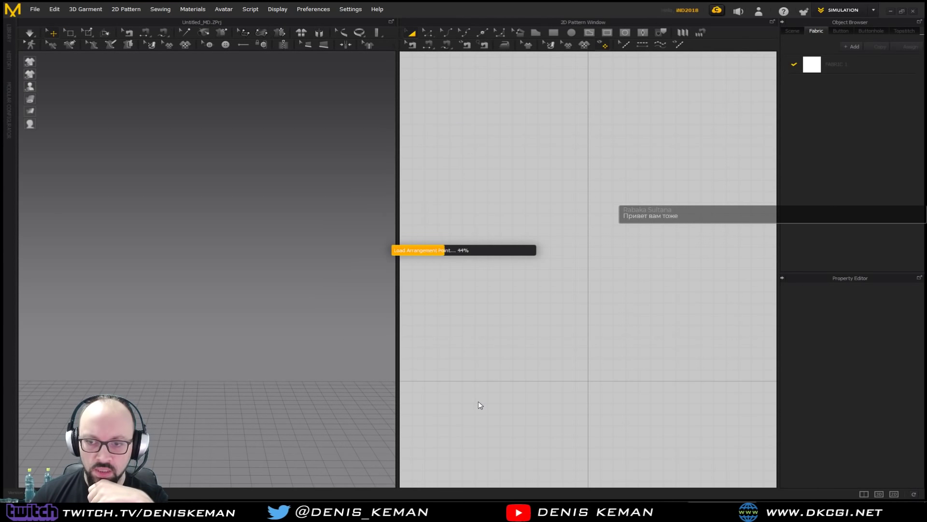
{"action": "left_click", "coordinate": [470, 263]}
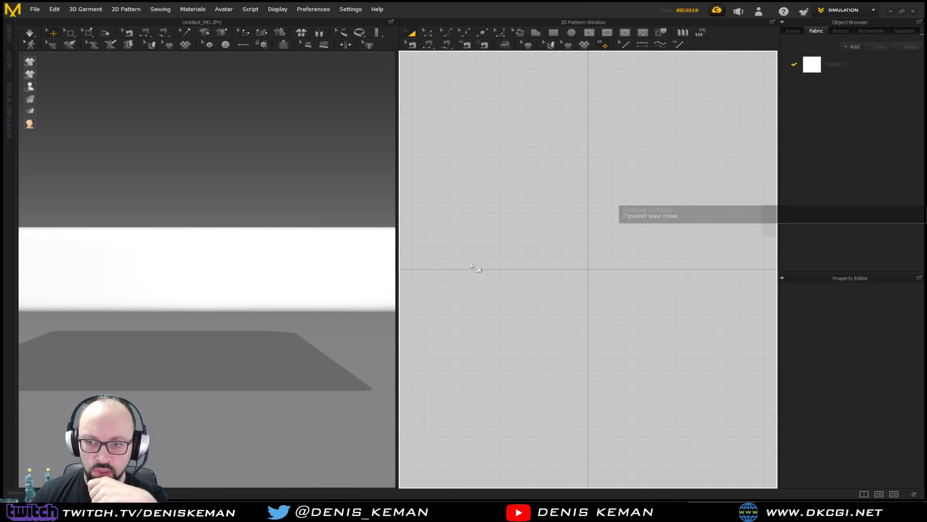
Step: Draw a rectangular pattern about 211 cm tall above the mattress silhouette, matching the silhouette's width
{"action": "right_click_drag", "start_coordinate": [288, 311], "coordinate": [216, 382]}
{"action": "scroll", "coordinate": [217, 381], "scroll_direction": "down", "scroll_amount": 3}
{"action": "middle_click_drag", "start_coordinate": [657, 248], "coordinate": [388, 281]}
{"action": "middle_click_drag", "start_coordinate": [576, 262], "coordinate": [553, 271]}
{"action": "right_click_drag", "start_coordinate": [216, 283], "coordinate": [254, 278]}
{"action": "middle_click_drag", "start_coordinate": [201, 265], "coordinate": [215, 274]}
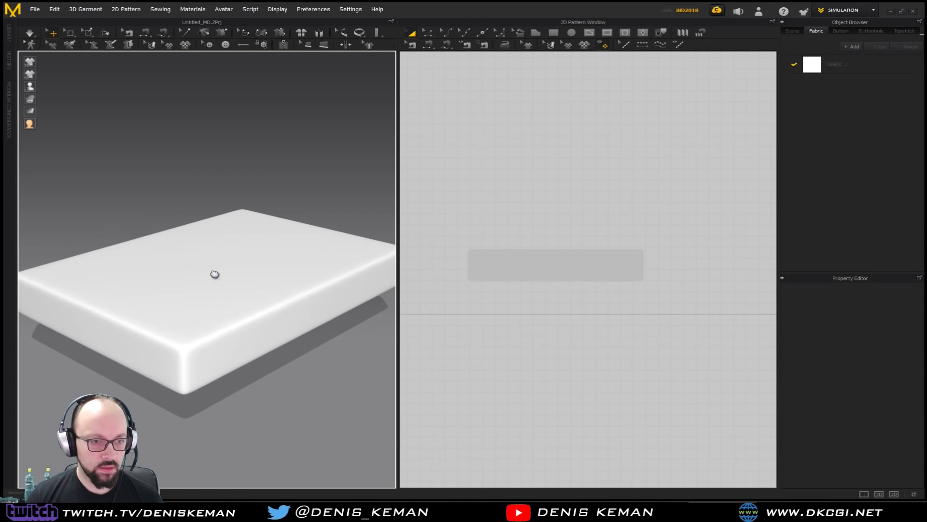
{"action": "scroll", "coordinate": [214, 276], "scroll_direction": "down", "scroll_amount": 2}
{"action": "scroll", "coordinate": [214, 275], "scroll_direction": "up", "scroll_amount": 3}
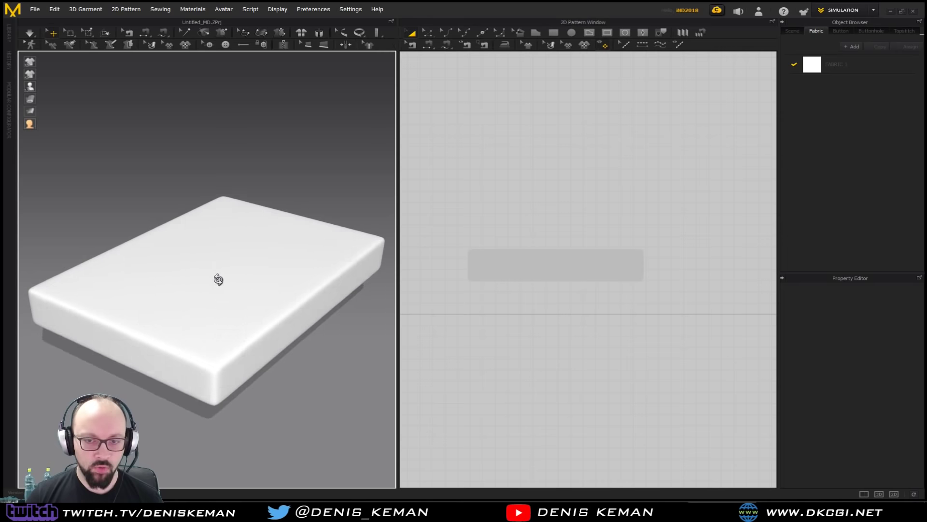
{"action": "left_click", "coordinate": [554, 33]}
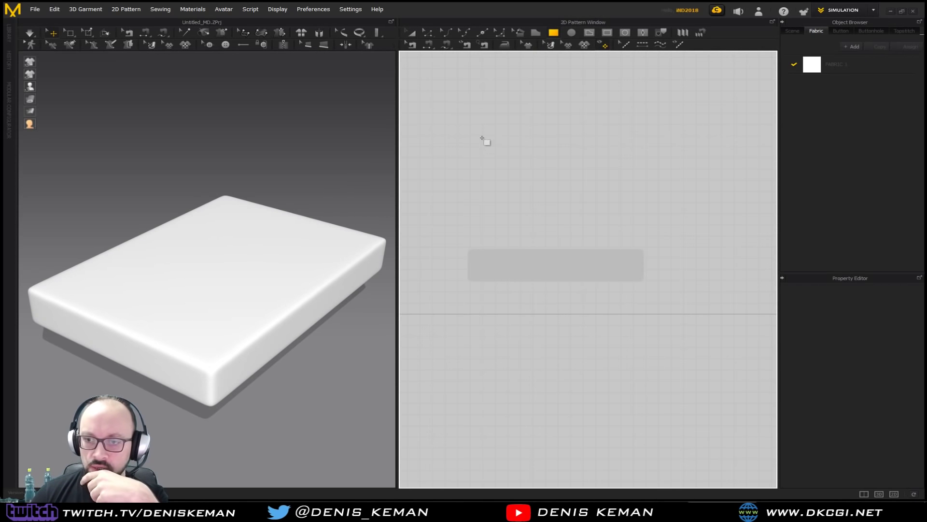
{"action": "middle_click_drag", "start_coordinate": [481, 137], "coordinate": [480, 185]}
{"action": "mouse_move", "coordinate": [467, 81]}
{"action": "left_mouse_down"}
{"action": "mouse_move", "coordinate": [551, 279]}
{"action": "mouse_move", "coordinate": [604, 315]}
{"action": "mouse_move", "coordinate": [643, 317]}
{"action": "left_mouse_up"}
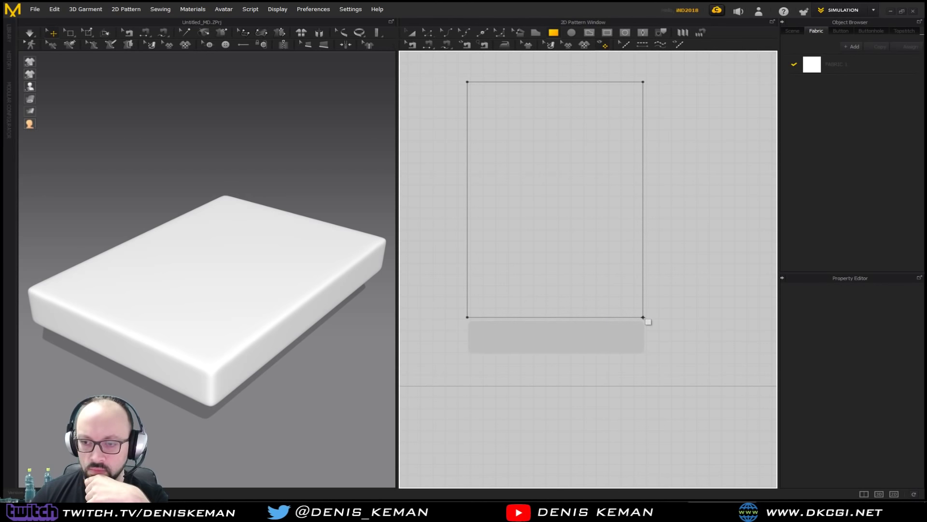
{"action": "left_click_drag", "start_coordinate": [643, 317], "coordinate": [643, 317]}
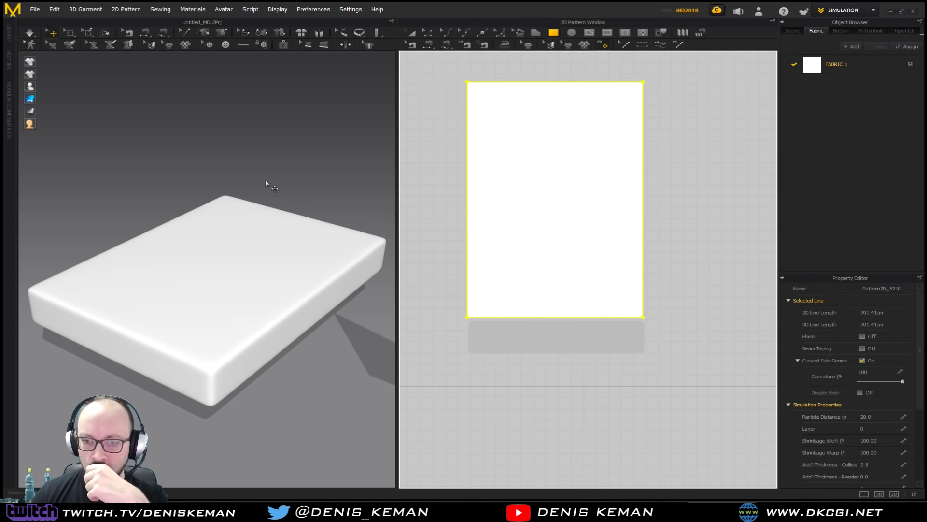
Step: Rotate the fabric pattern to lie horizontal in 3D and position it just above the mattress top
{"action": "middle_click_drag", "start_coordinate": [265, 179], "coordinate": [196, 215]}
{"action": "scroll", "coordinate": [195, 216], "scroll_direction": "down", "scroll_amount": 3}
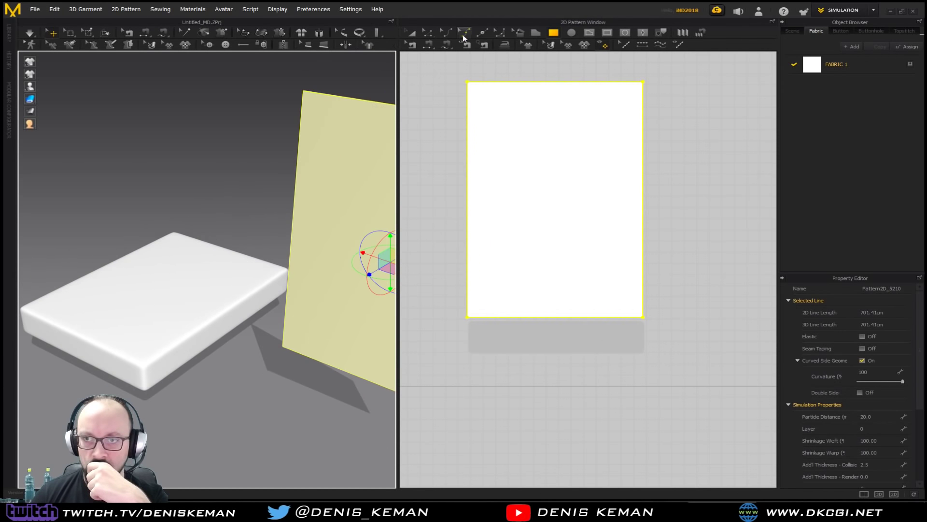
{"action": "left_click", "coordinate": [416, 33]}
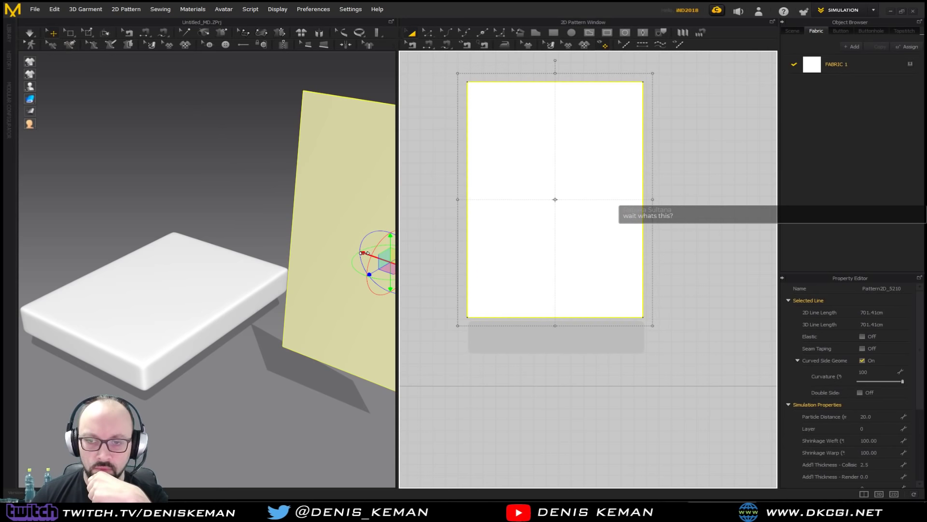
{"action": "left_click_drag", "start_coordinate": [367, 252], "coordinate": [124, 189]}
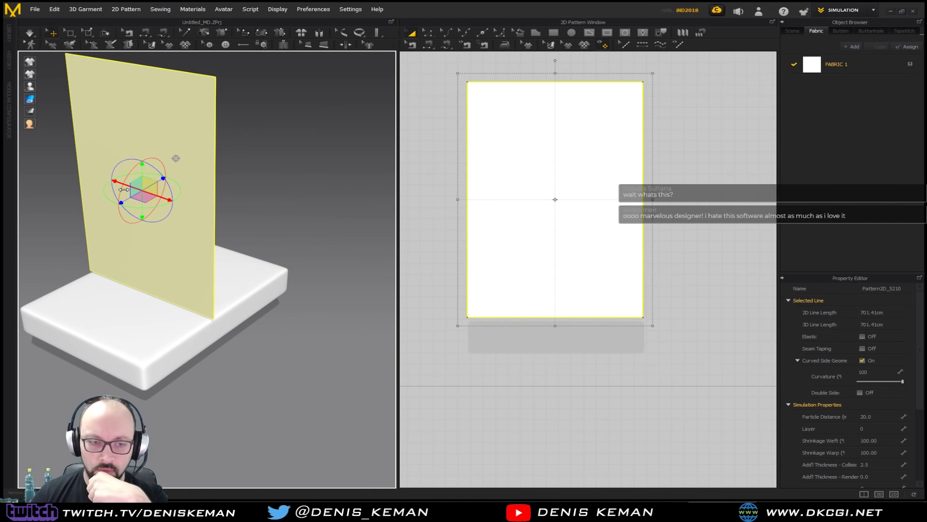
{"action": "right_click_drag", "start_coordinate": [124, 189], "coordinate": [178, 243]}
{"action": "middle_click_drag", "start_coordinate": [225, 195], "coordinate": [177, 238]}
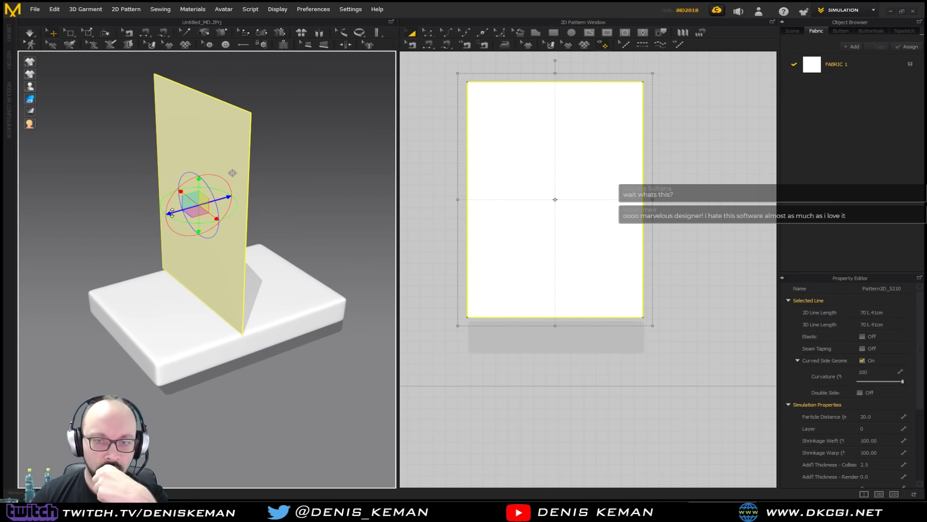
{"action": "left_click_drag", "start_coordinate": [178, 213], "coordinate": [128, 202]}
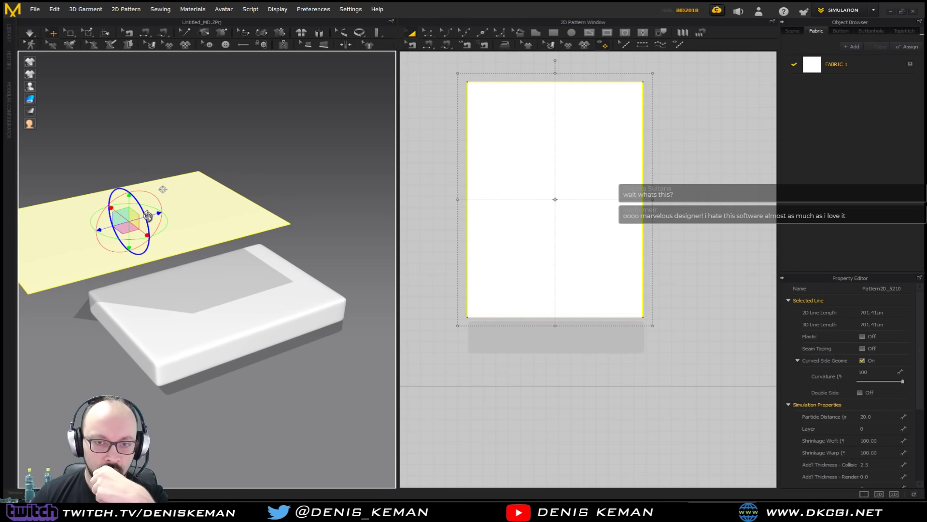
{"action": "left_click_drag", "start_coordinate": [116, 234], "coordinate": [238, 291]}
{"action": "scroll", "coordinate": [197, 292], "scroll_direction": "down", "scroll_amount": 1}
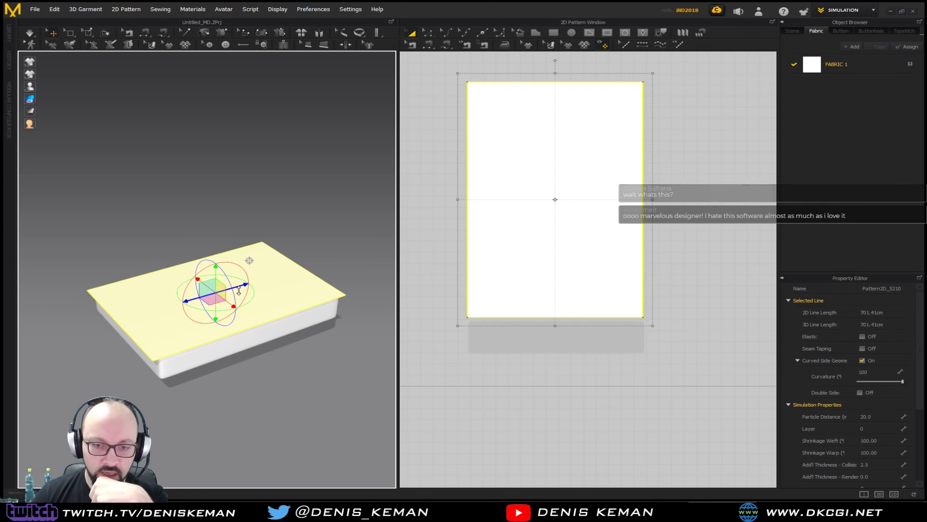
Step: Widen the pattern by moving both vertical edges outward about 25 cm beyond the mattress silhouette
{"action": "right_click_drag", "start_coordinate": [238, 291], "coordinate": [262, 342]}
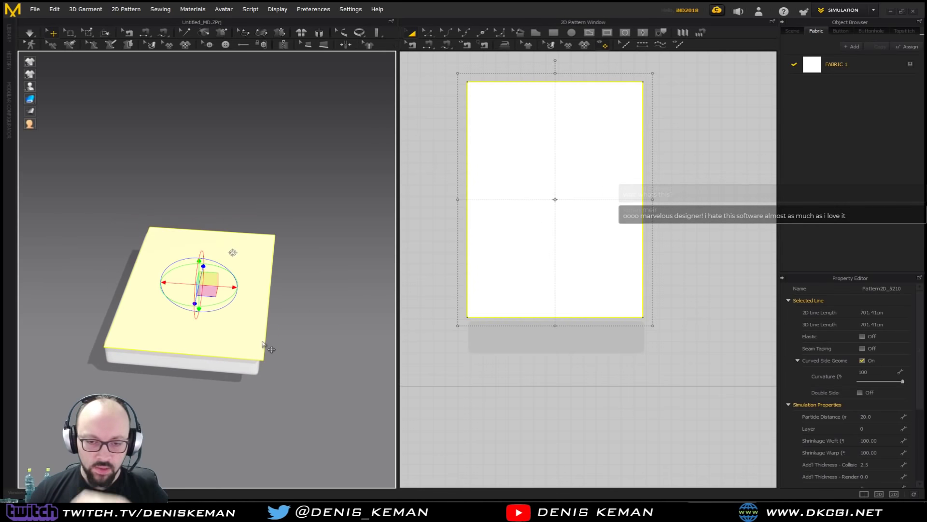
{"action": "scroll", "coordinate": [263, 345], "scroll_direction": "down", "scroll_amount": 2}
{"action": "scroll", "coordinate": [204, 321], "scroll_direction": "up", "scroll_amount": 6}
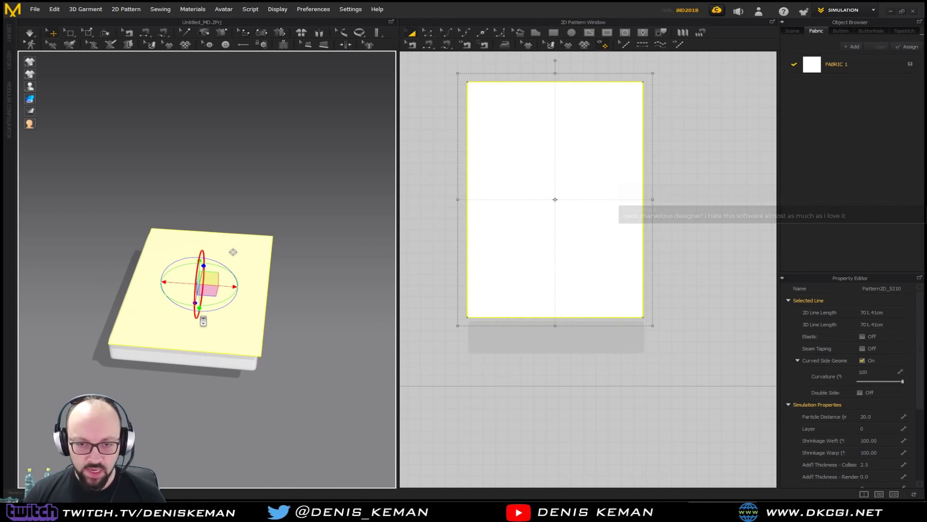
{"action": "mouse_move", "coordinate": [216, 320]}
{"action": "right_mouse_down"}
{"action": "mouse_move", "coordinate": [296, 283]}
{"action": "mouse_move", "coordinate": [244, 247]}
{"action": "mouse_move", "coordinate": [244, 224]}
{"action": "mouse_move", "coordinate": [207, 310]}
{"action": "mouse_move", "coordinate": [212, 326]}
{"action": "right_mouse_up"}
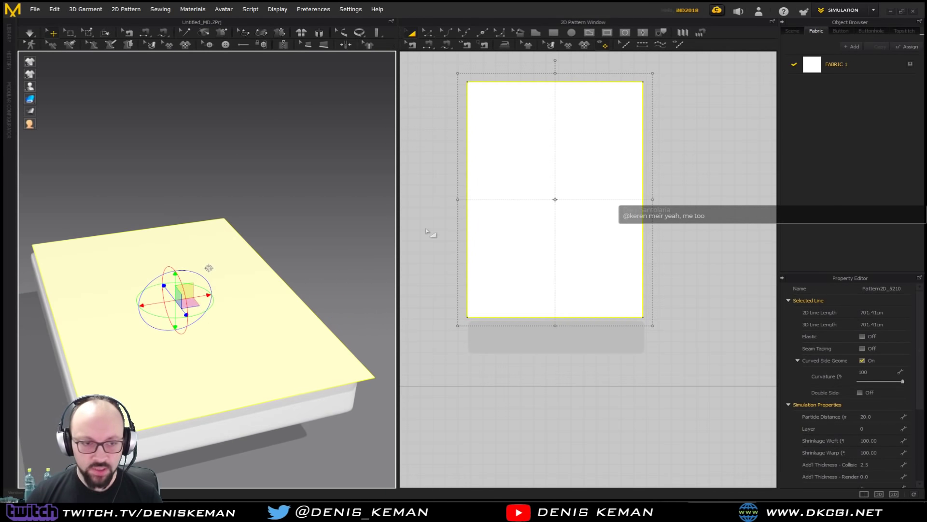
{"action": "left_click", "coordinate": [428, 32]}
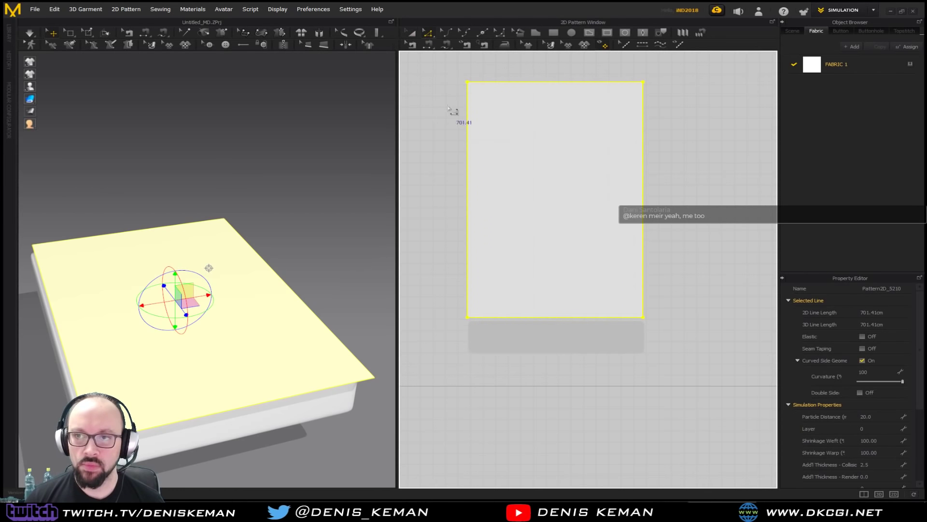
{"action": "left_click", "coordinate": [469, 227]}
{"action": "left_click_drag", "start_coordinate": [468, 226], "coordinate": [437, 230]}
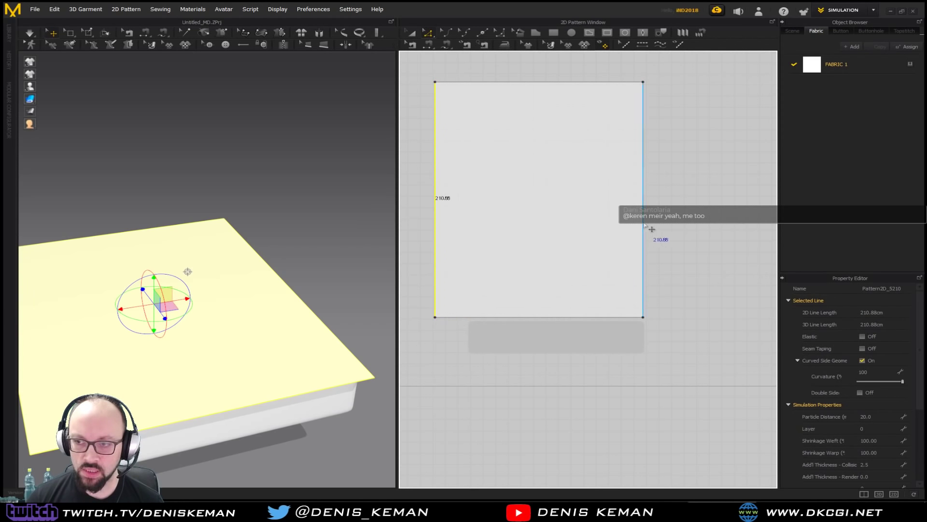
{"action": "left_click_drag", "start_coordinate": [644, 227], "coordinate": [676, 225]}
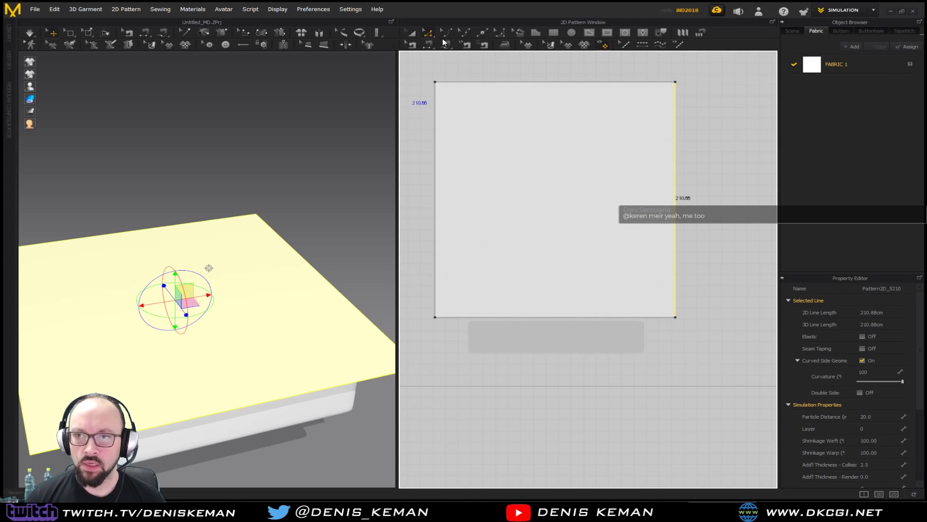
Step: Add four points on the pattern's lower edge, two at the mattress silhouette's sides and two slightly further in
{"action": "left_click", "coordinate": [481, 34]}
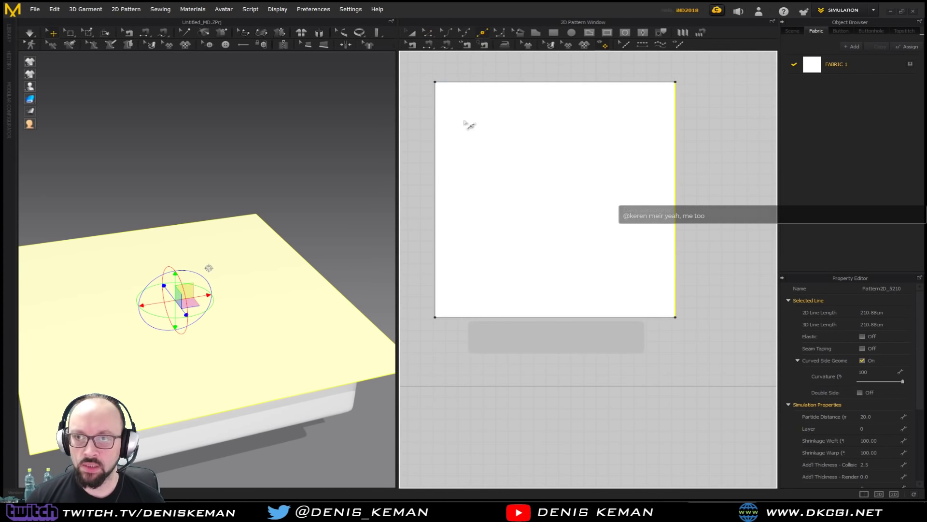
{"action": "left_click", "coordinate": [469, 318]}
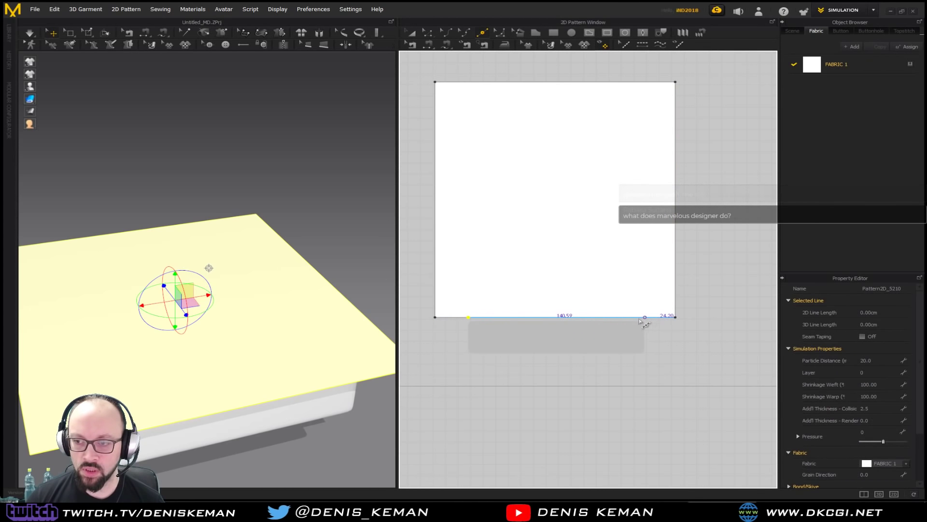
{"action": "left_click", "coordinate": [644, 317]}
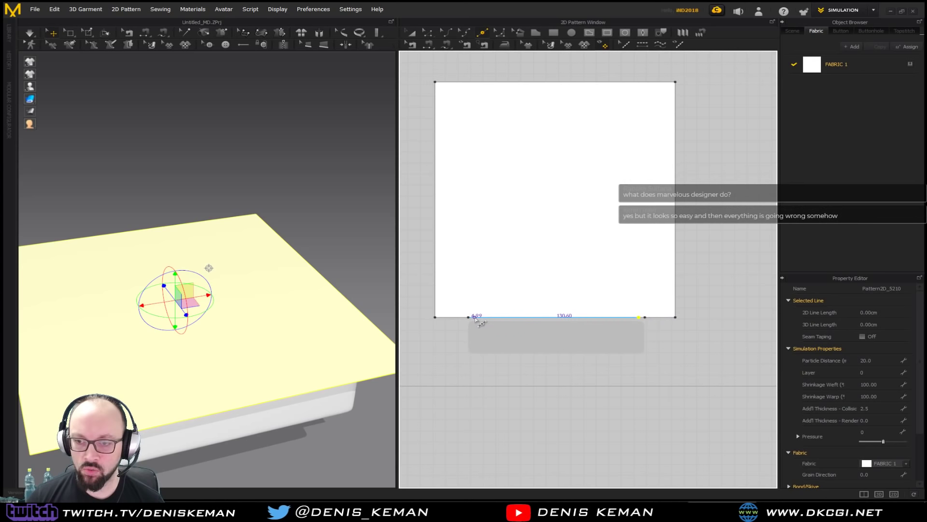
{"action": "left_click", "coordinate": [426, 35]}
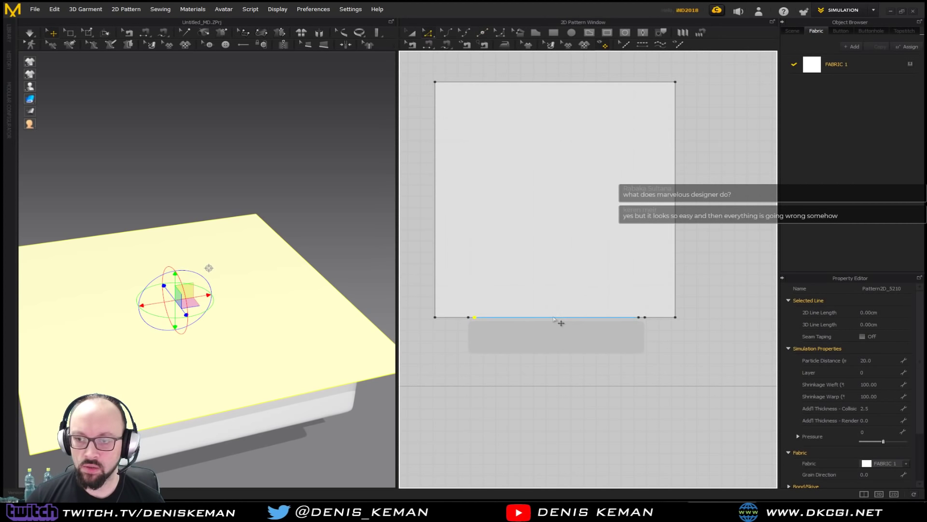
Step: Extend the pattern's lower middle edge downward about 32 cm and square its two corners with the outer points to form a rectangular flap
{"action": "left_click_drag", "start_coordinate": [554, 318], "coordinate": [554, 356]}
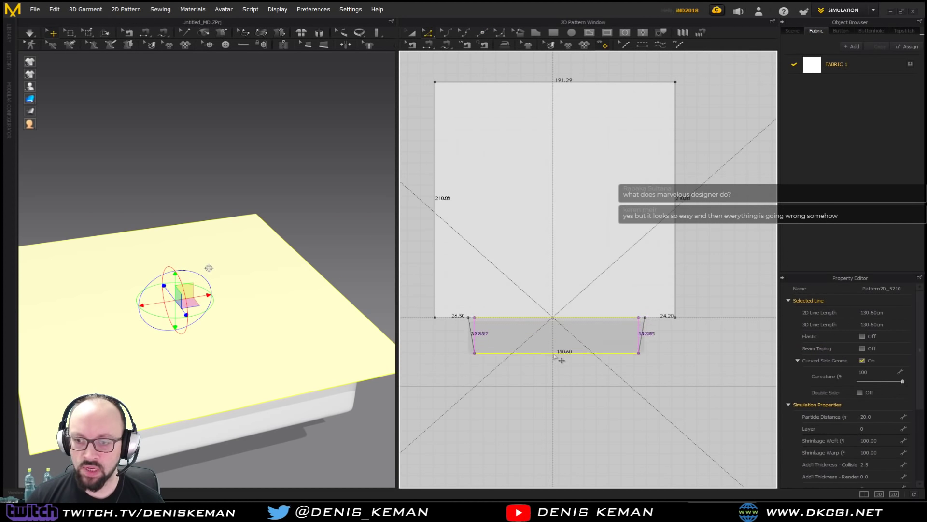
{"action": "left_click", "coordinate": [640, 354]}
{"action": "left_click_drag", "start_coordinate": [643, 354], "coordinate": [645, 354]}
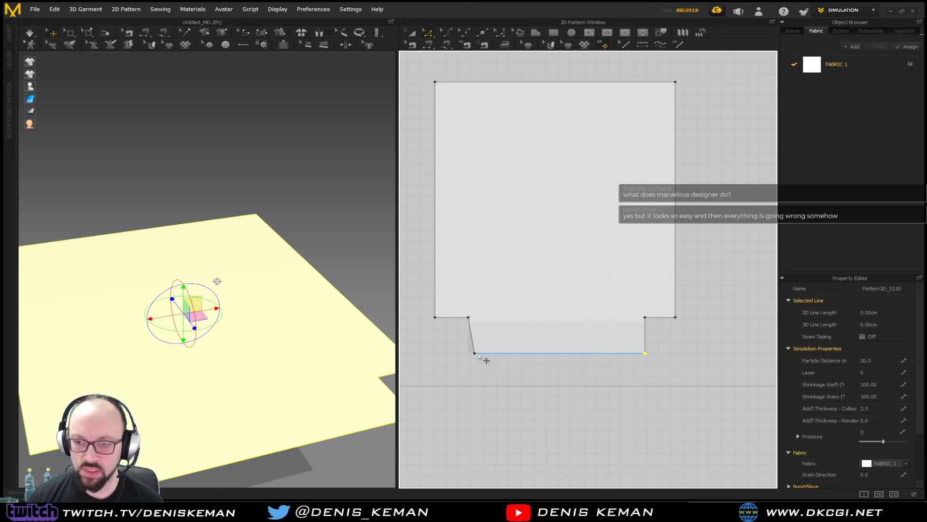
{"action": "left_click_drag", "start_coordinate": [475, 354], "coordinate": [468, 353]}
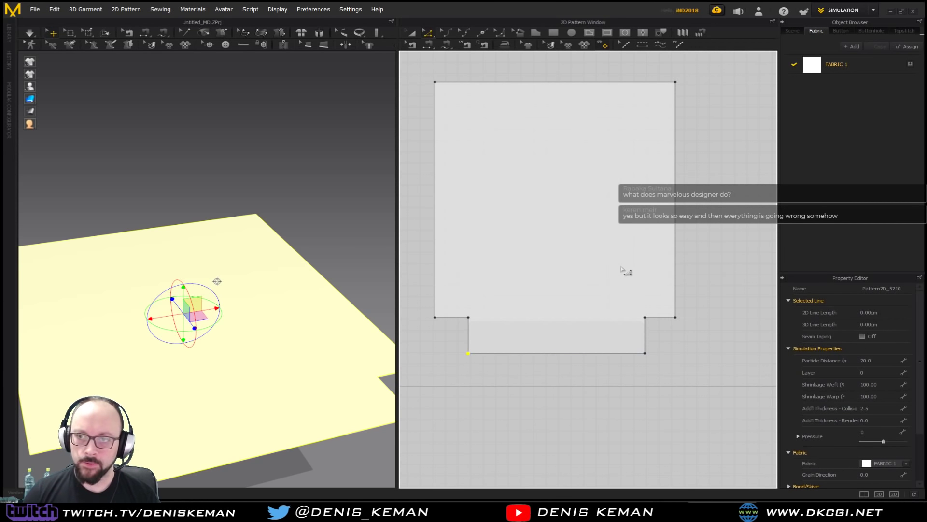
Step: Add four points on the pattern's upper edge and align the outer two vertically with the lower flap's sides
{"action": "left_click", "coordinate": [482, 32]}
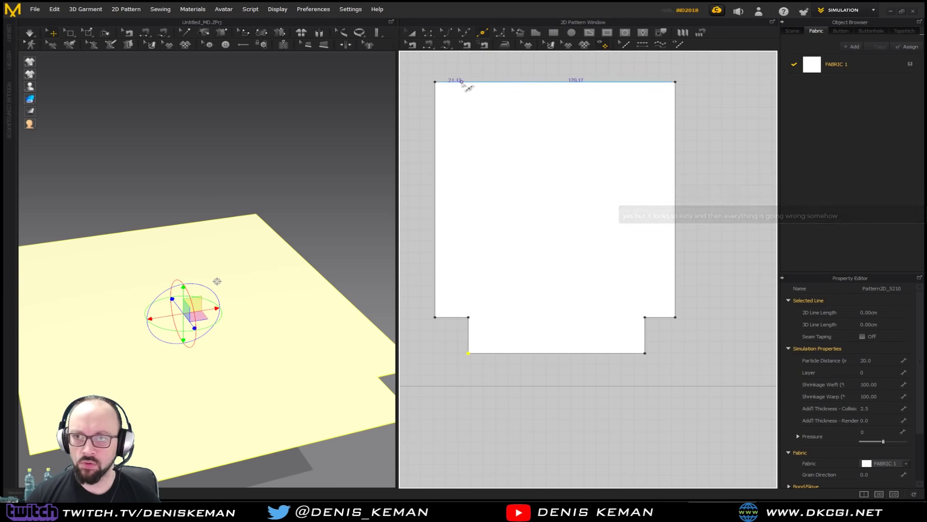
{"action": "left_click", "coordinate": [482, 85]}
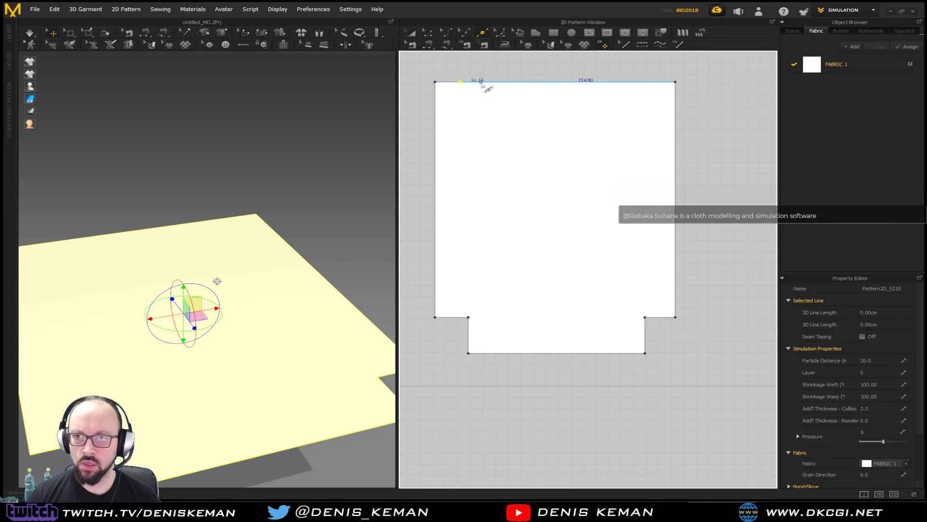
{"action": "left_click", "coordinate": [615, 81]}
{"action": "left_click", "coordinate": [434, 35]}
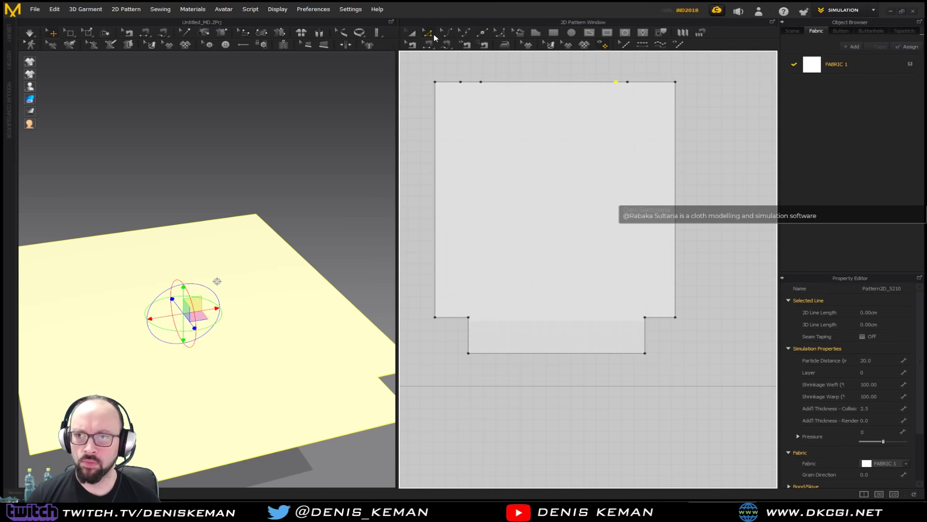
{"action": "mouse_move", "coordinate": [627, 83]}
{"action": "left_mouse_down"}
{"action": "mouse_move", "coordinate": [636, 155]}
{"action": "mouse_move", "coordinate": [642, 100]}
{"action": "mouse_move", "coordinate": [632, 84]}
{"action": "mouse_move", "coordinate": [645, 86]}
{"action": "left_mouse_up"}
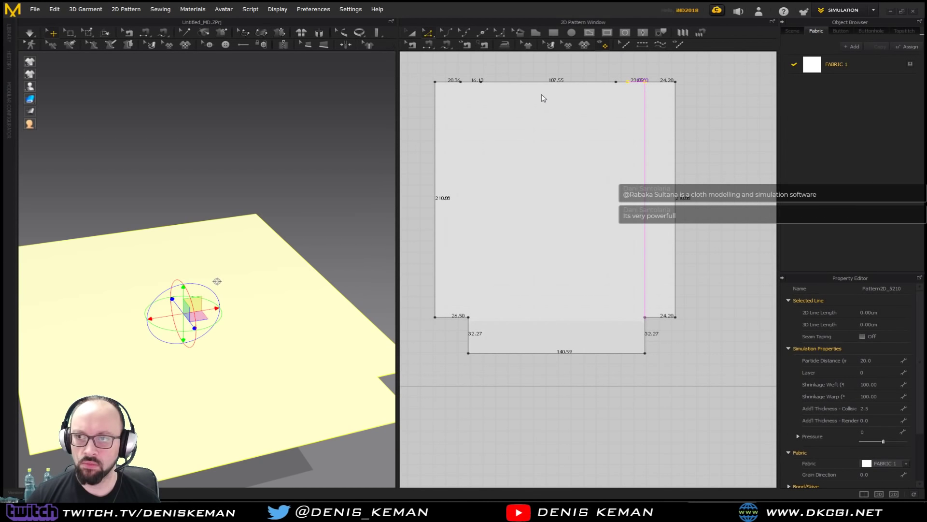
{"action": "left_click_drag", "start_coordinate": [461, 82], "coordinate": [468, 83]}
{"action": "left_click_drag", "start_coordinate": [472, 120], "coordinate": [475, 325]}
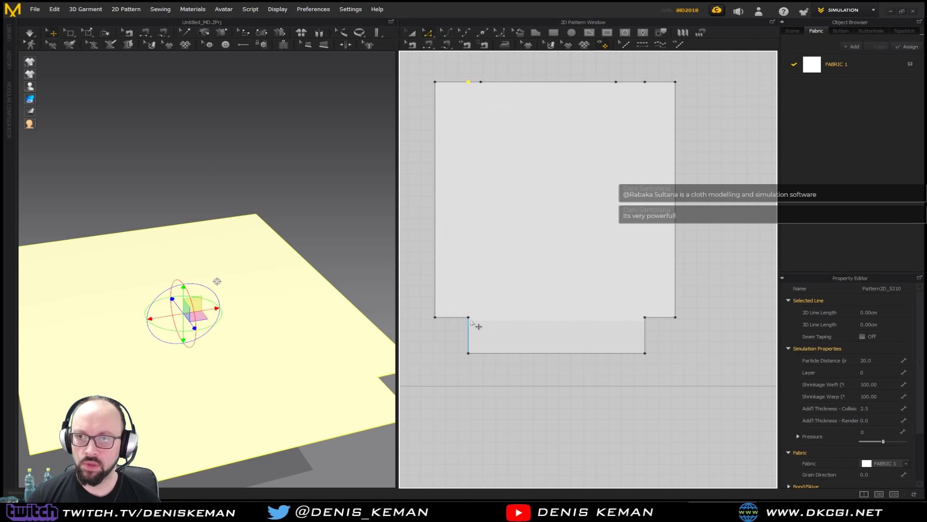
{"action": "middle_click_drag", "start_coordinate": [505, 84], "coordinate": [498, 121]}
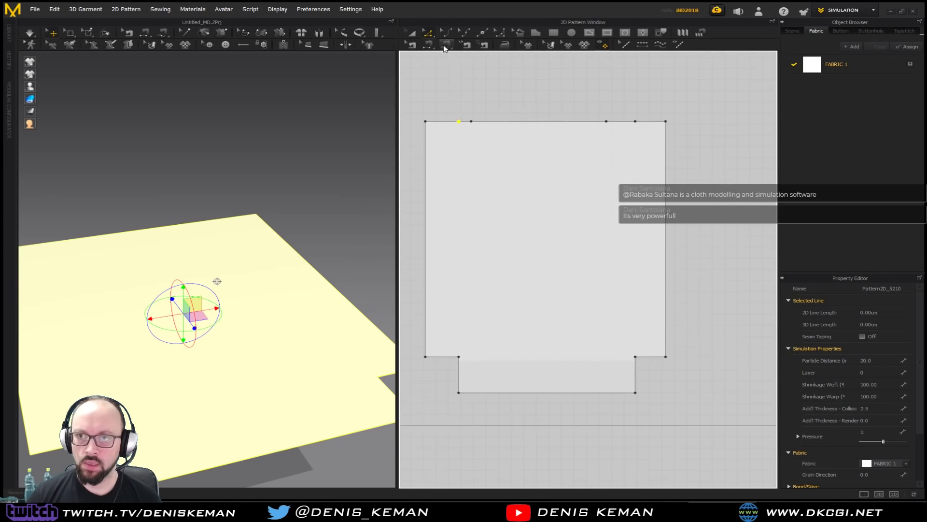
Step: Set the lower flap's left side to 26.5 cm, shortening it from the flap's outer corner
{"action": "left_click", "coordinate": [445, 122]}
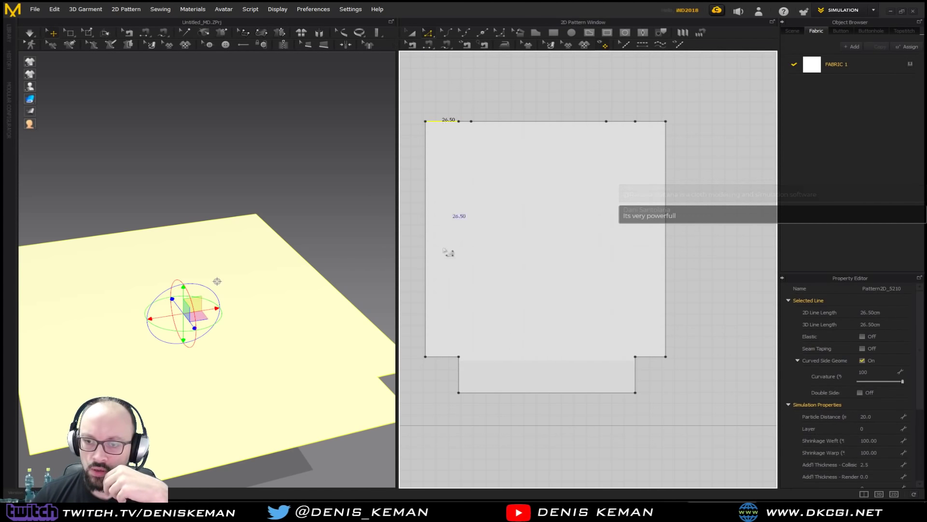
{"action": "left_click", "coordinate": [442, 357]}
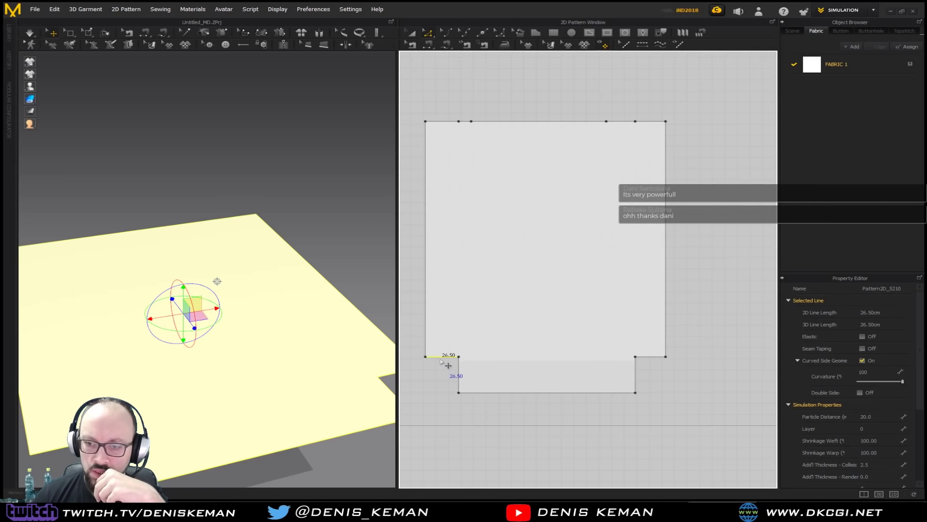
{"action": "left_click", "coordinate": [459, 378]}
{"action": "right_click", "coordinate": [459, 379]}
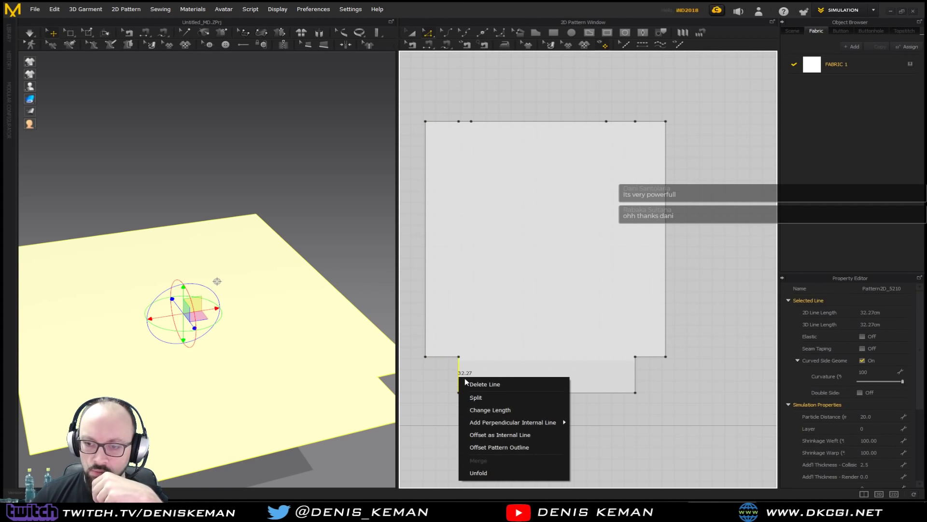
{"action": "left_click", "coordinate": [490, 408]}
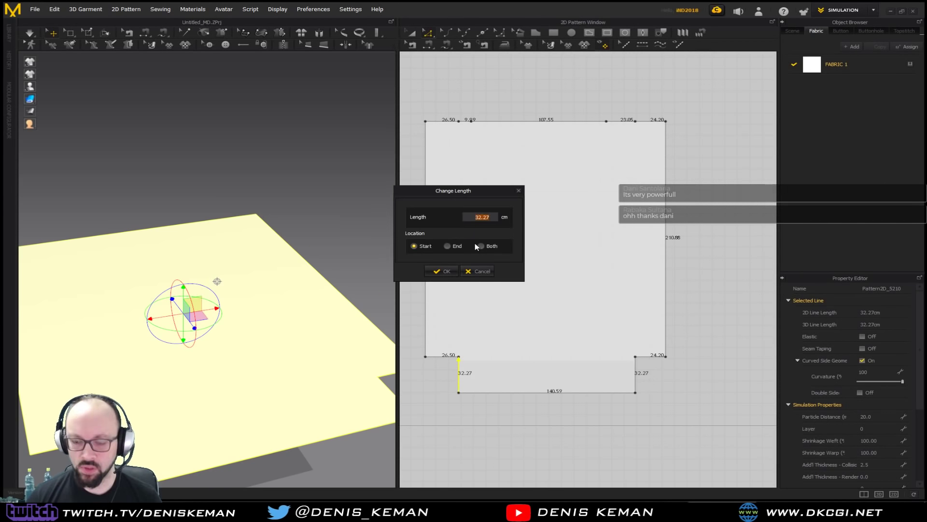
{"action": "type", "text": "26.5"}
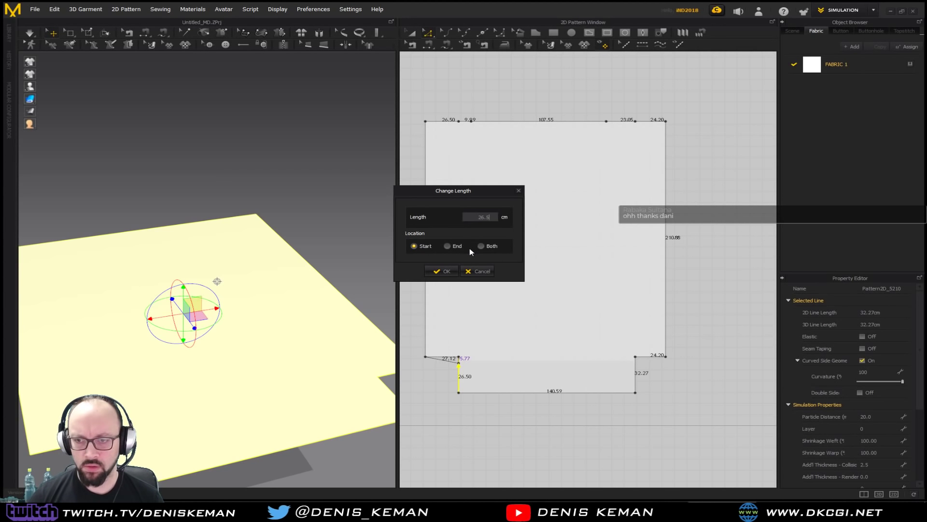
{"action": "left_click", "coordinate": [449, 272]}
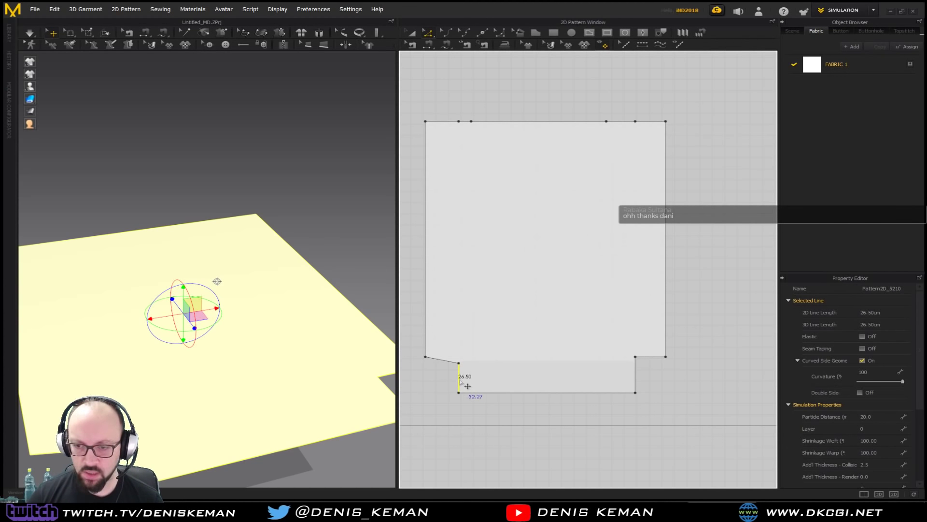
{"action": "left_click_drag", "start_coordinate": [467, 385], "coordinate": [466, 380]}
Step: Set the lower flap's right side to 26.5 cm in length
{"action": "left_click", "coordinate": [636, 376]}
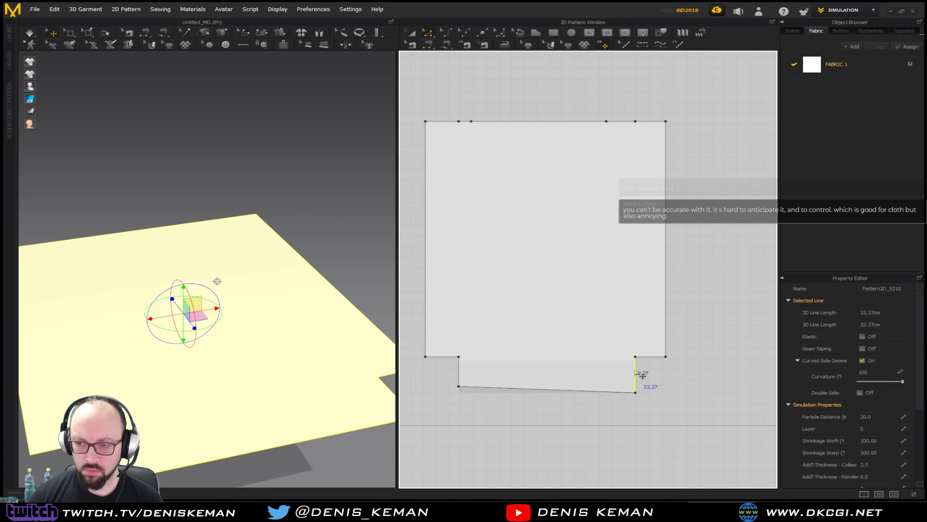
{"action": "right_click", "coordinate": [636, 370]}
{"action": "left_click", "coordinate": [660, 402]}
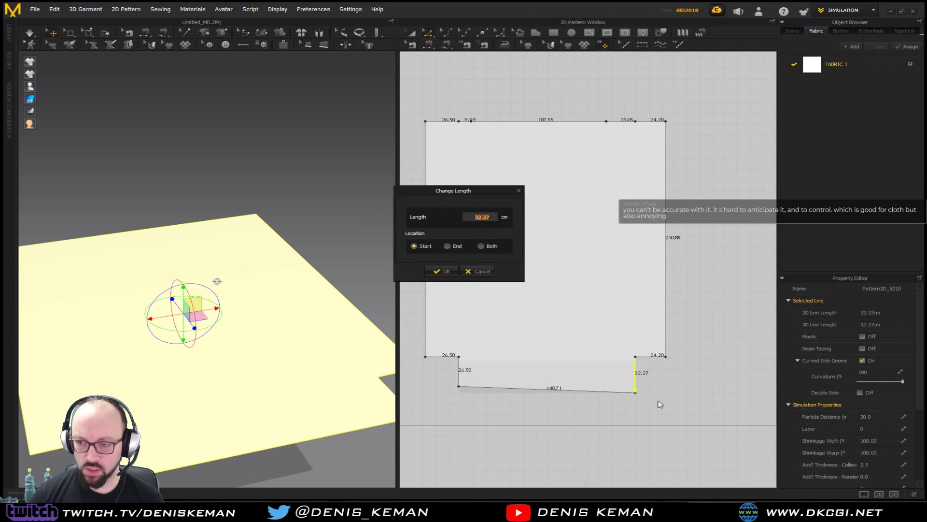
{"action": "type", "text": "26.50"}
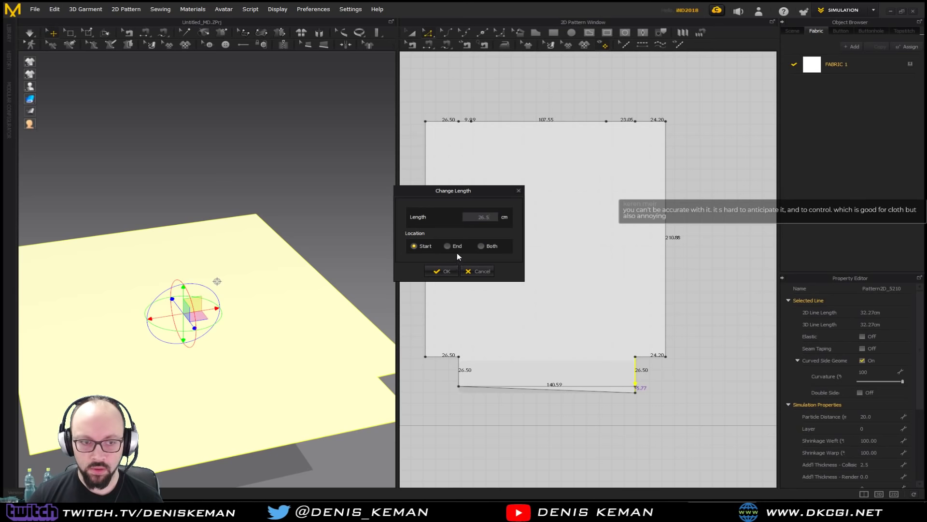
{"action": "left_click", "coordinate": [441, 271]}
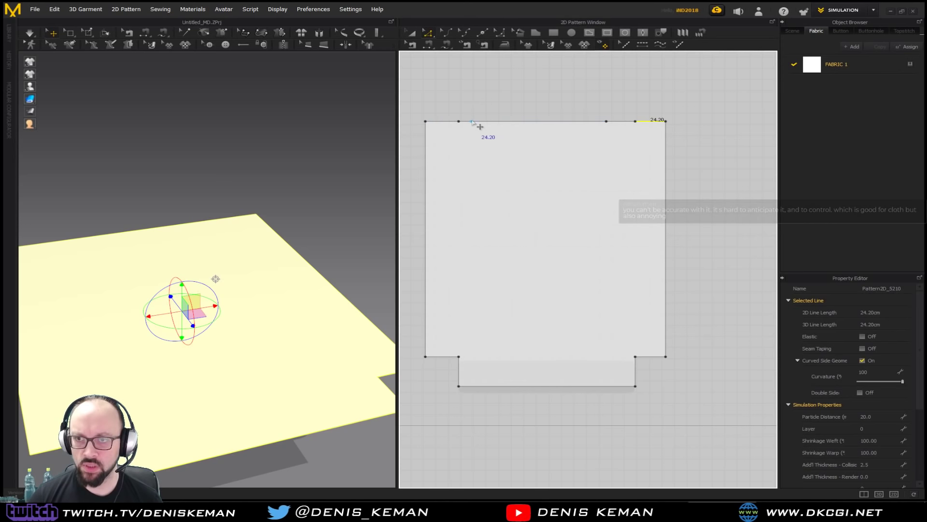
Step: Extend the upper edge's middle segment upward about 26 cm and square its corners with the outer points to form a second flap
{"action": "left_click_drag", "start_coordinate": [518, 128], "coordinate": [517, 98]}
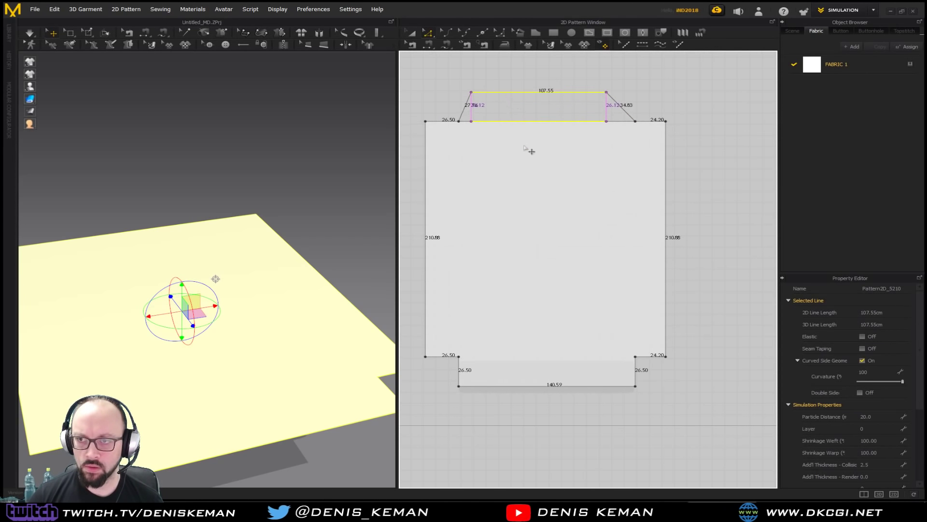
{"action": "left_click", "coordinate": [459, 370]}
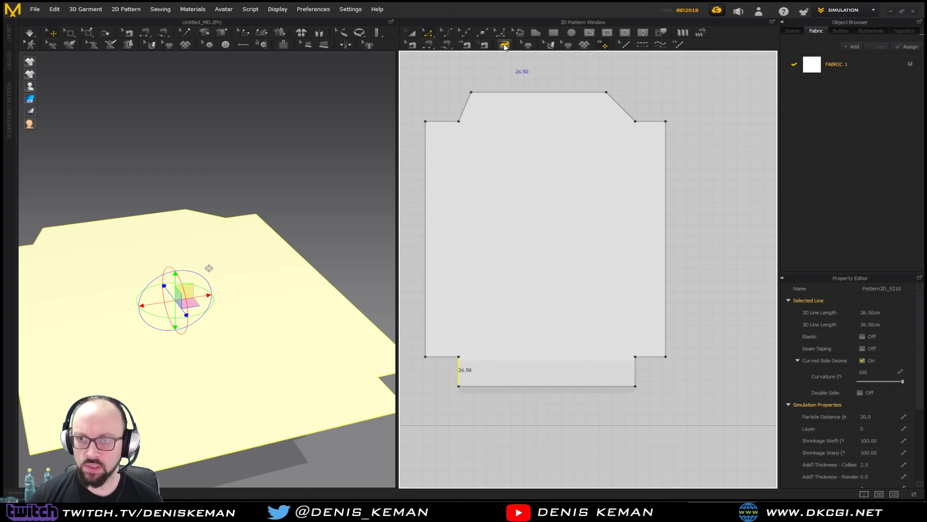
{"action": "left_click_drag", "start_coordinate": [473, 92], "coordinate": [463, 92]}
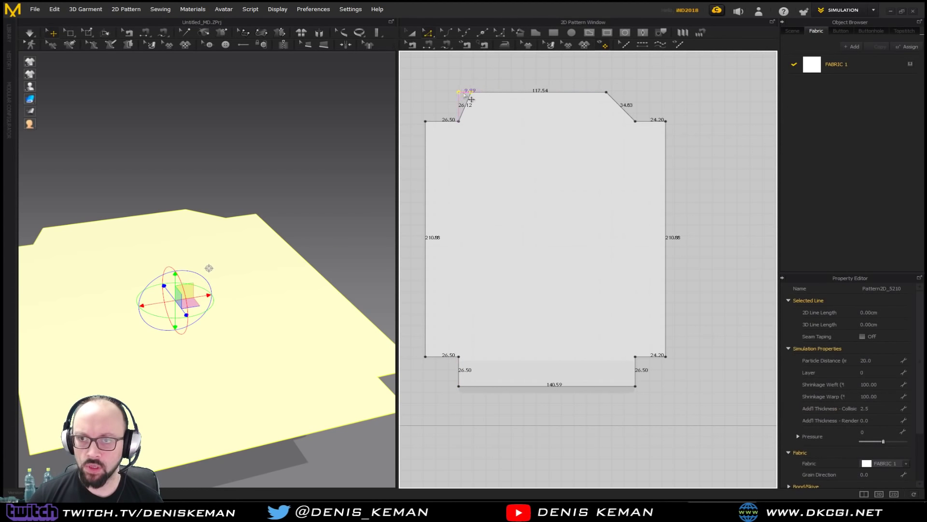
{"action": "left_click_drag", "start_coordinate": [608, 90], "coordinate": [636, 91]}
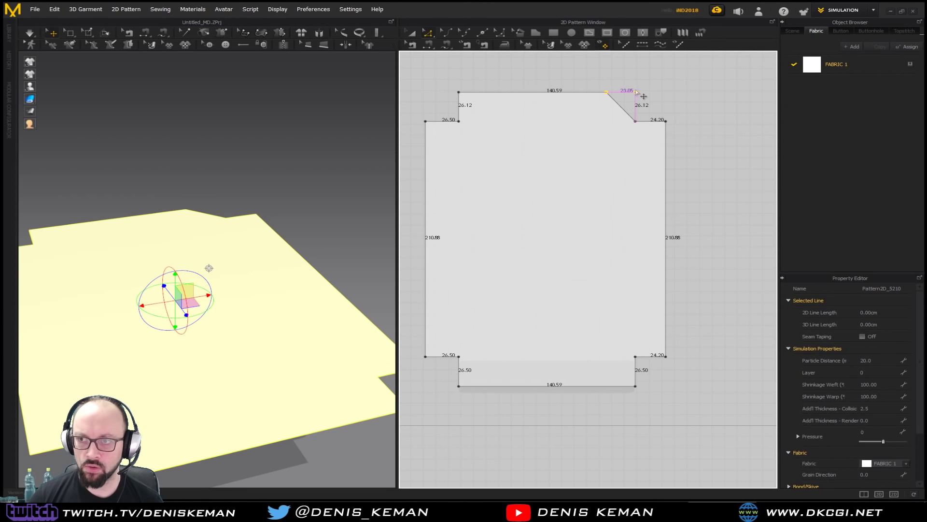
Step: Set both side edges of the upper flap to 26.5 cm in length
{"action": "left_click", "coordinate": [459, 105]}
{"action": "right_click", "coordinate": [459, 104]}
{"action": "left_click", "coordinate": [491, 137]}
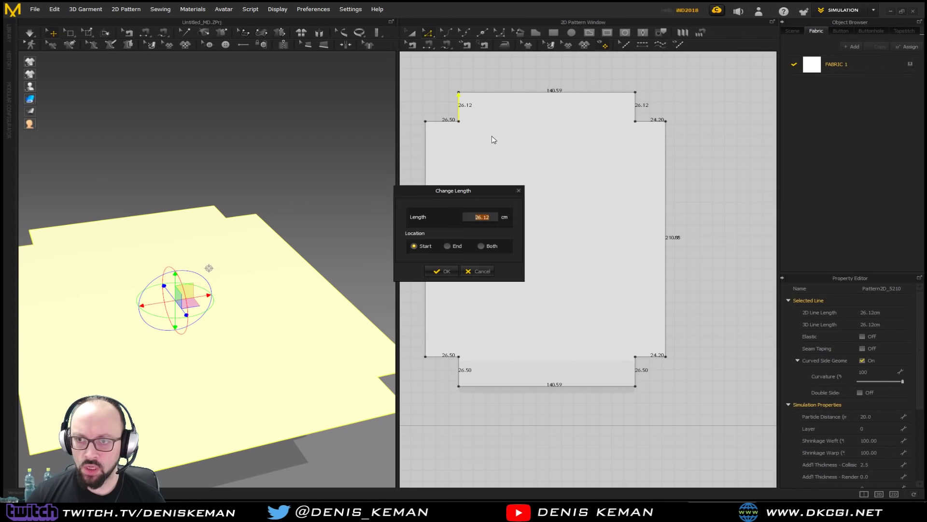
{"action": "type", "text": "26.5"}
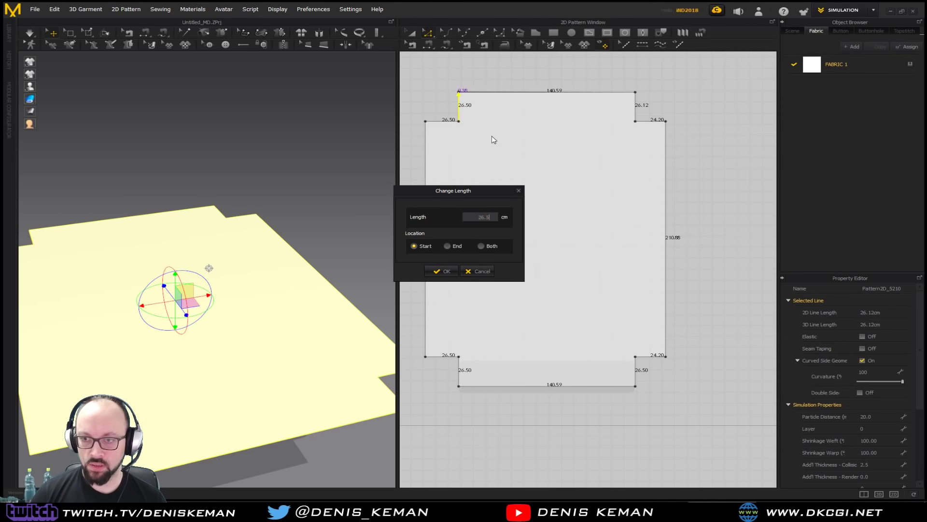
{"action": "left_click", "coordinate": [441, 271]}
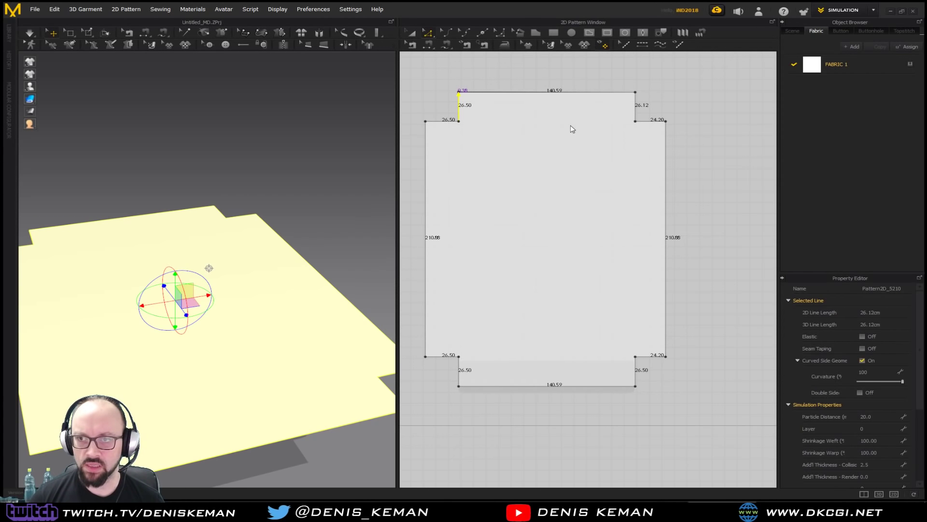
{"action": "right_click", "coordinate": [635, 99]}
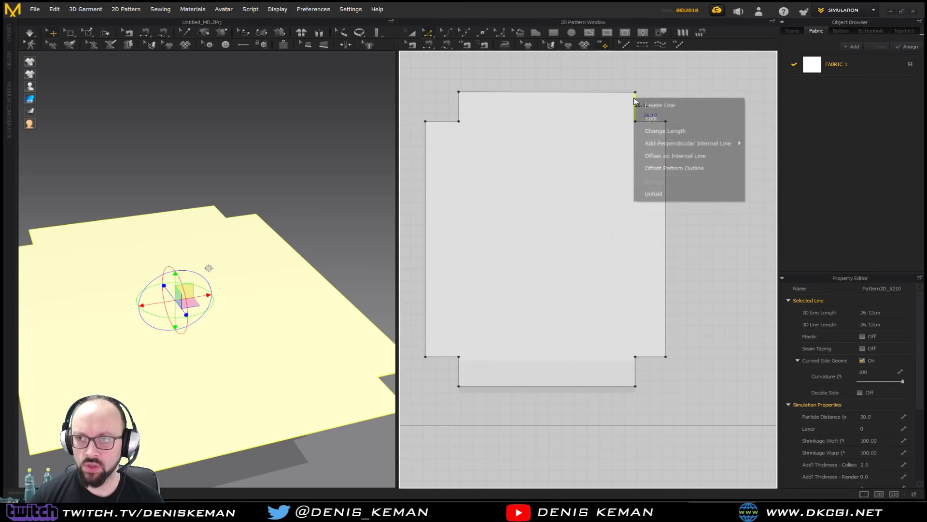
{"action": "left_click", "coordinate": [670, 131]}
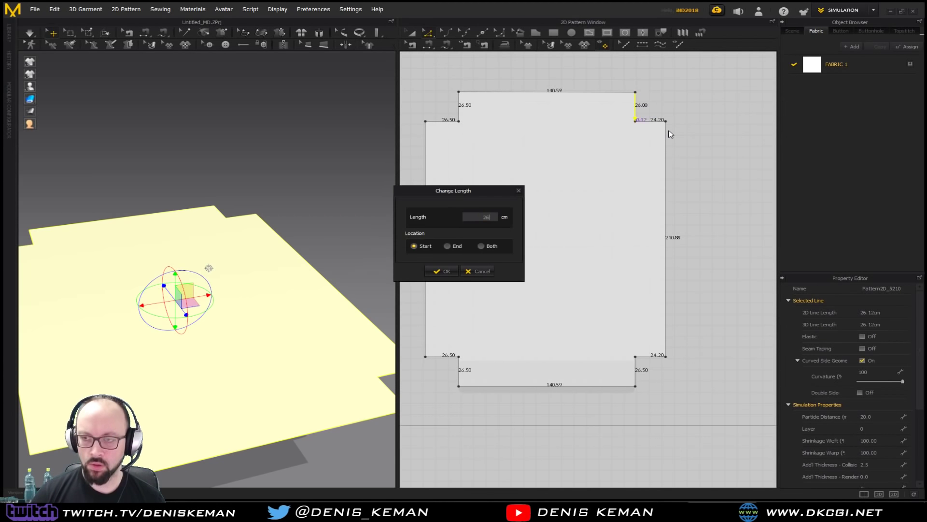
{"action": "key", "text": "Return"}
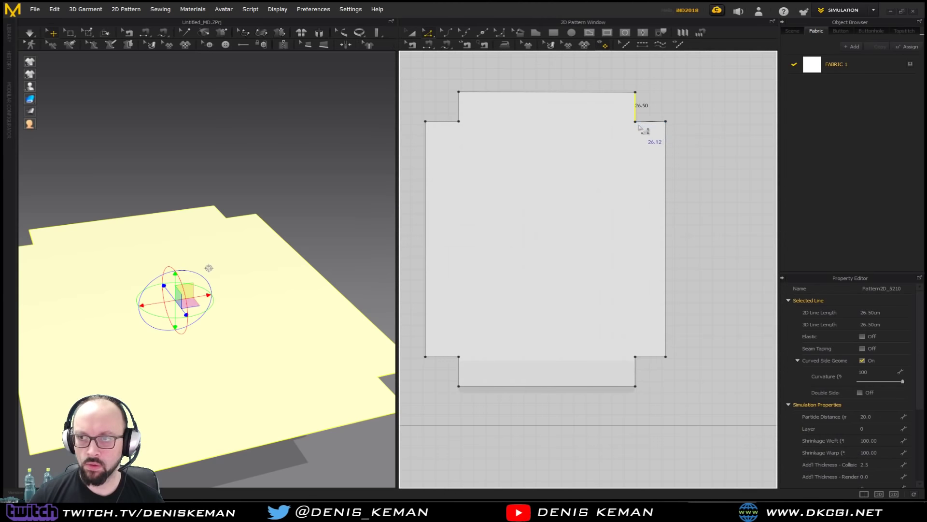
Step: Simulate the cloth until it drapes over the mattress, stop the simulation, and inspect the flaps around a corner
{"action": "right_click_drag", "start_coordinate": [104, 240], "coordinate": [166, 306]}
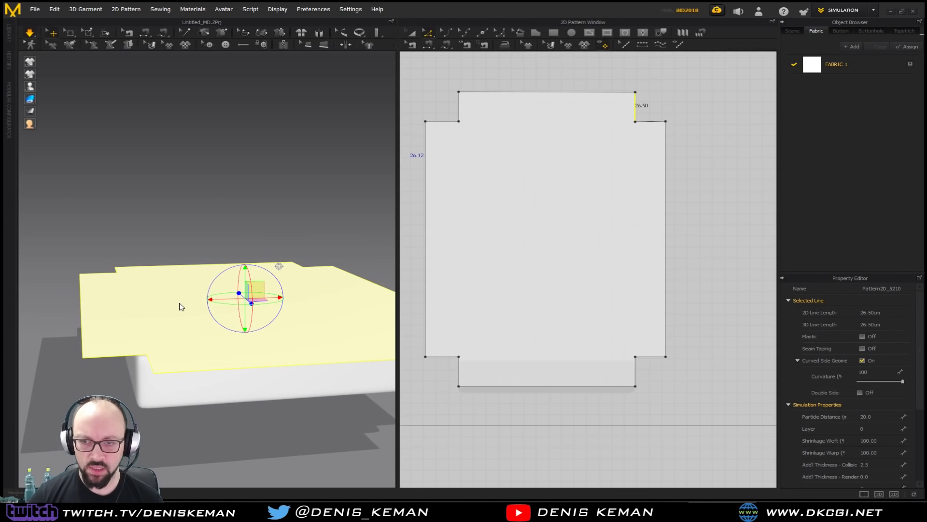
{"action": "key", "text": "space"}
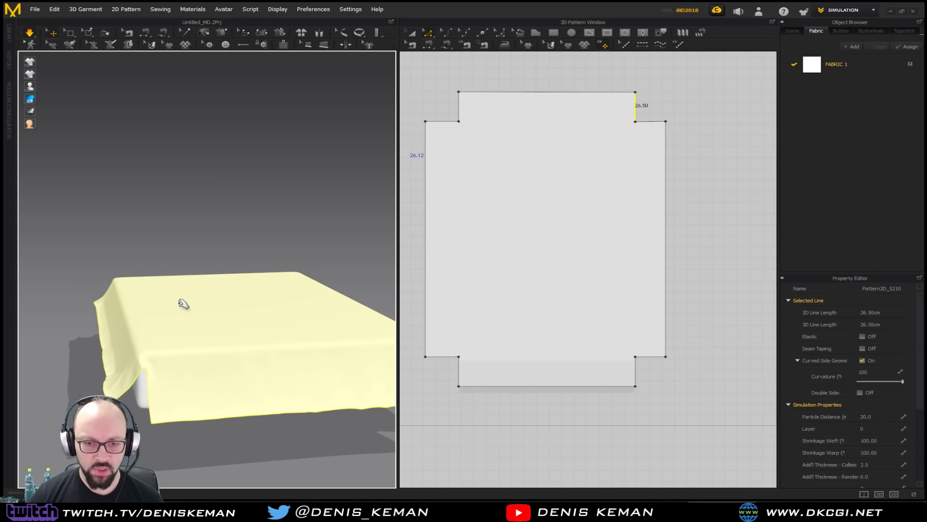
{"action": "right_click_drag", "start_coordinate": [188, 303], "coordinate": [198, 286]}
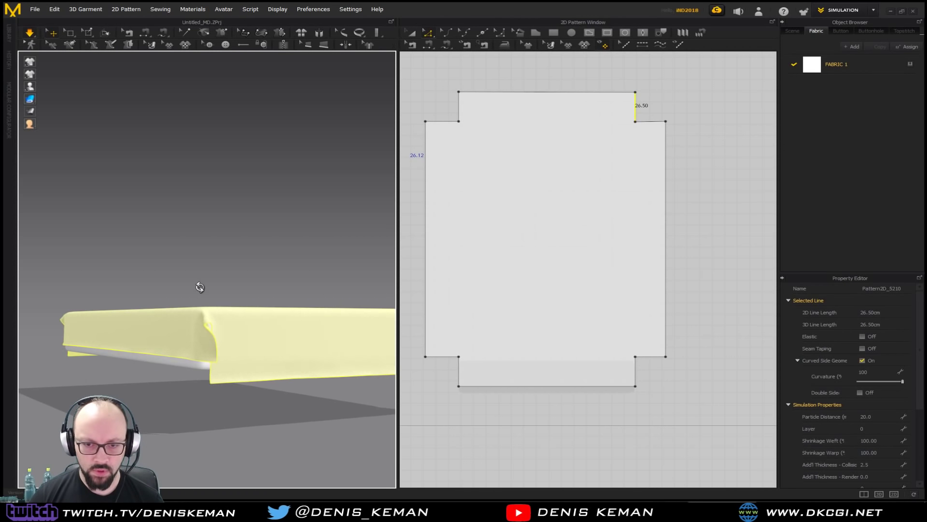
{"action": "left_click", "coordinate": [232, 337]}
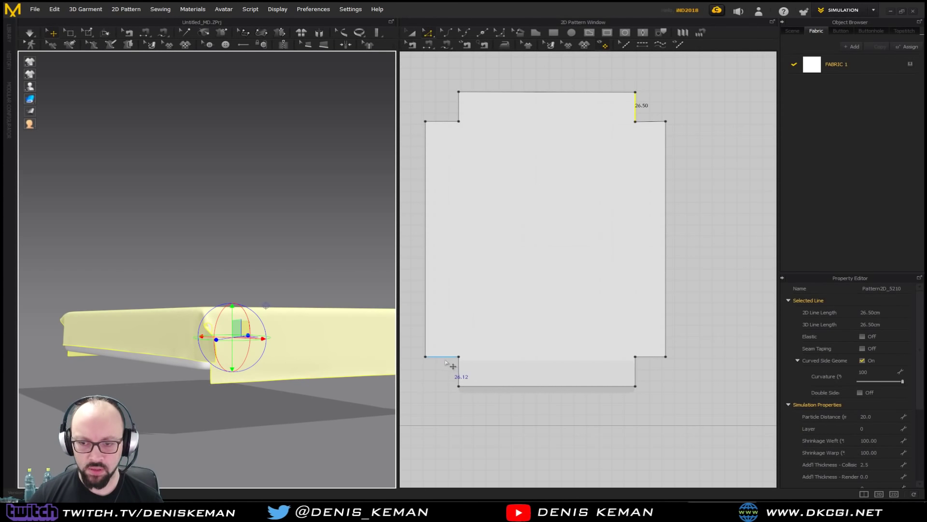
Step: Check the lengths of the notch edges at the pattern's upper-left and lower-left corners
{"action": "left_click", "coordinate": [410, 33]}
{"action": "left_click", "coordinate": [427, 34]}
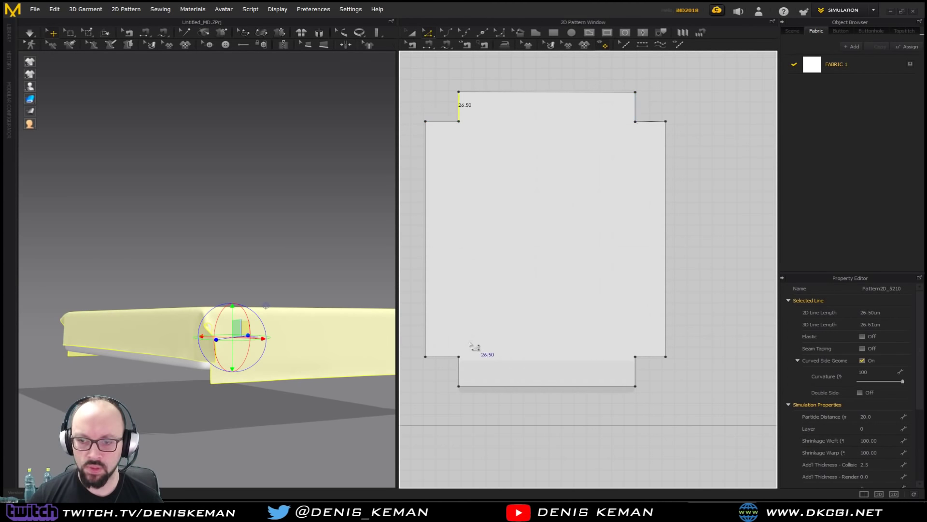
{"action": "left_click", "coordinate": [449, 358]}
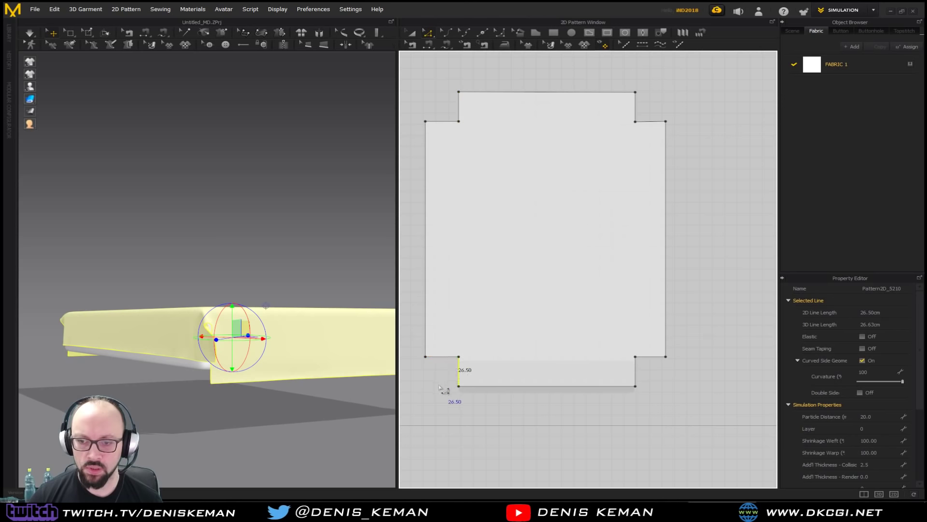
Step: Reset the cloth to its flat arrangement above the mattress and shift it sideways to even out the overhang
{"action": "left_click", "coordinate": [422, 378]}
{"action": "right_click_drag", "start_coordinate": [215, 317], "coordinate": [204, 337]}
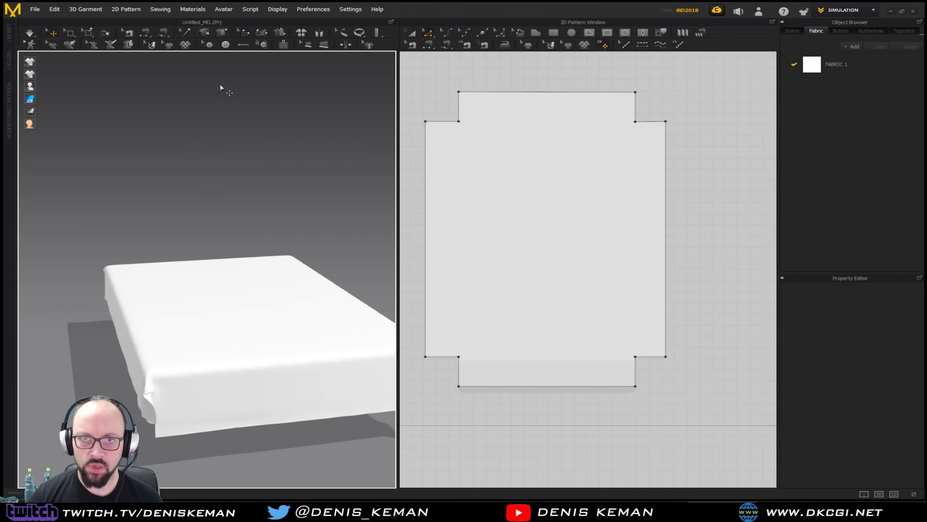
{"action": "left_click", "coordinate": [320, 33]}
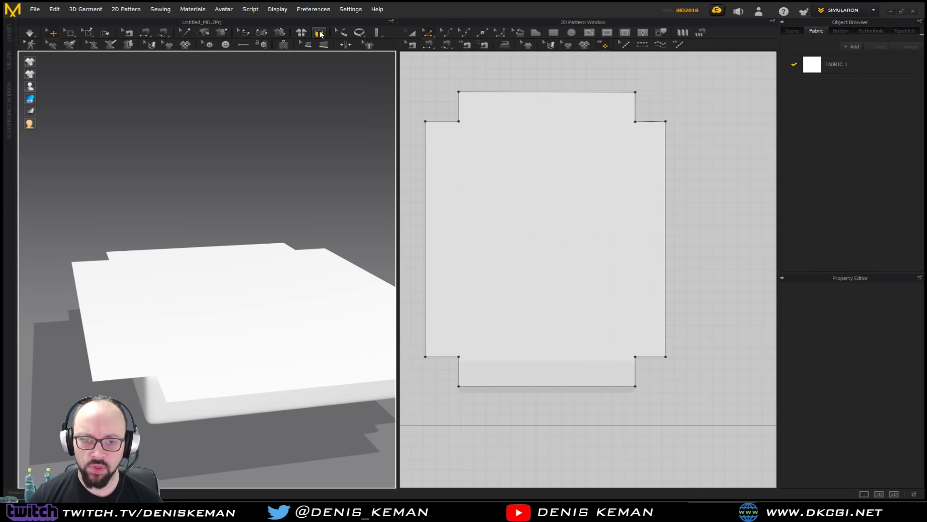
{"action": "right_click_drag", "start_coordinate": [271, 206], "coordinate": [244, 187]}
{"action": "left_click", "coordinate": [245, 193]}
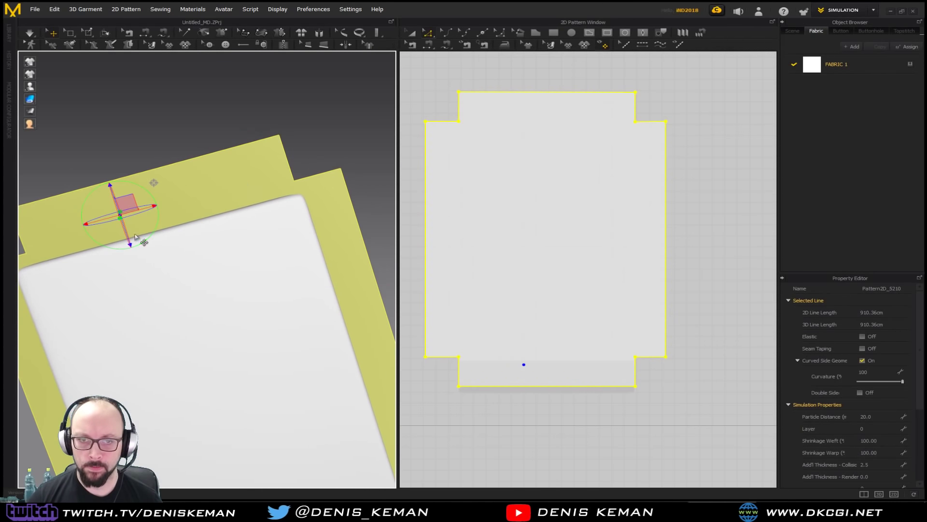
{"action": "right_click_drag", "start_coordinate": [178, 240], "coordinate": [110, 247]}
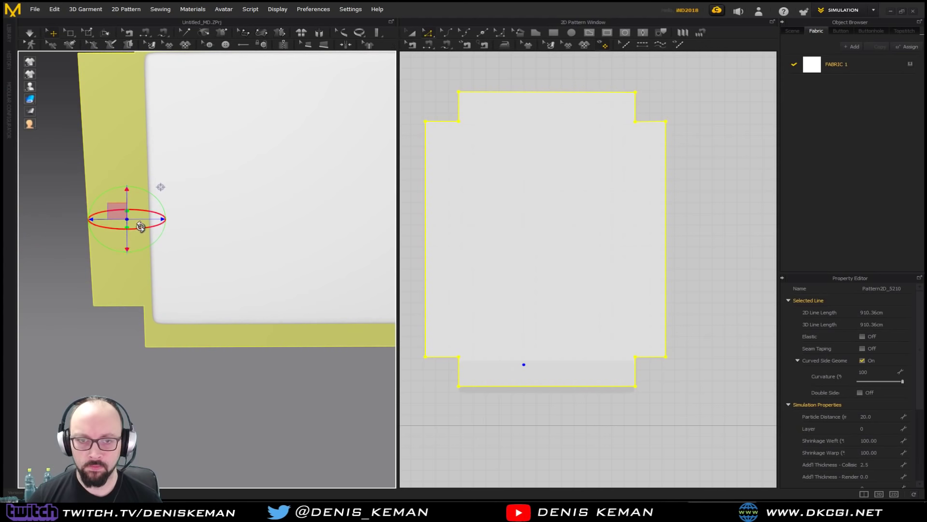
{"action": "mouse_move", "coordinate": [141, 219]}
{"action": "left_mouse_down"}
{"action": "mouse_move", "coordinate": [158, 219]}
{"action": "mouse_move", "coordinate": [150, 219]}
{"action": "left_mouse_up"}
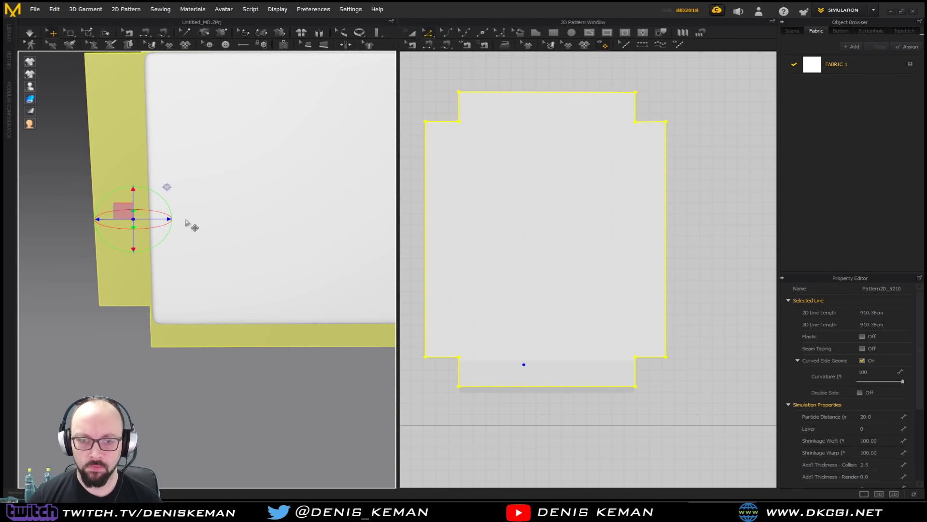
Step: Simulate the cloth until it drapes over the mattress, stop the simulation, and inspect the front corner
{"action": "right_click_drag", "start_coordinate": [189, 224], "coordinate": [225, 325]}
{"action": "middle_click_drag", "start_coordinate": [224, 326], "coordinate": [227, 245]}
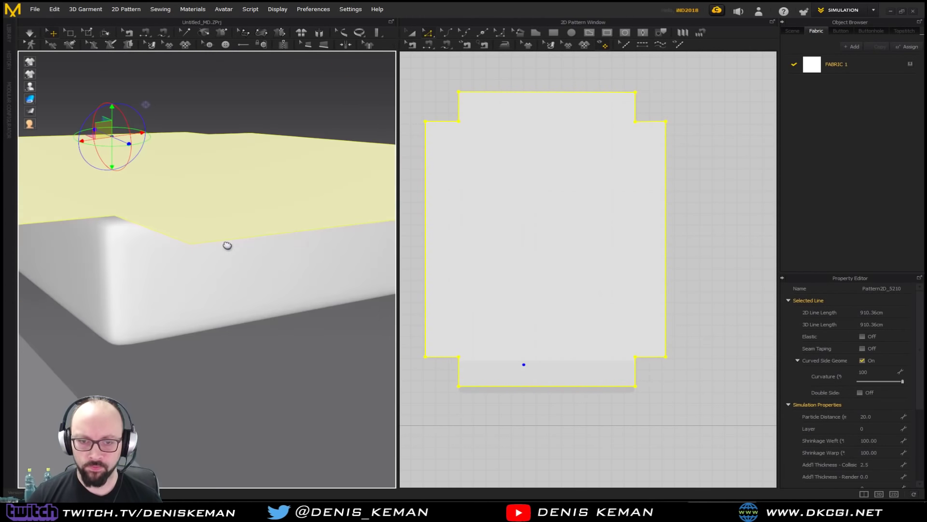
{"action": "key", "text": "space"}
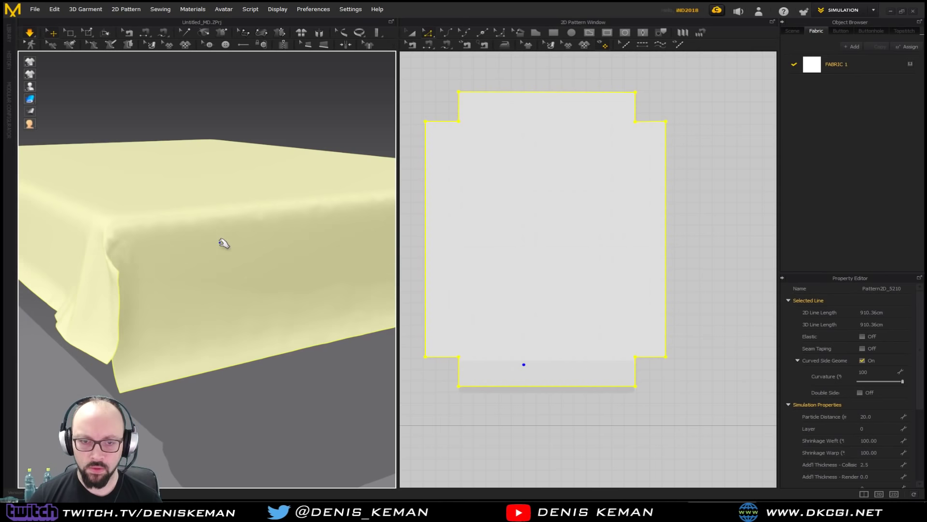
{"action": "key", "text": "space"}
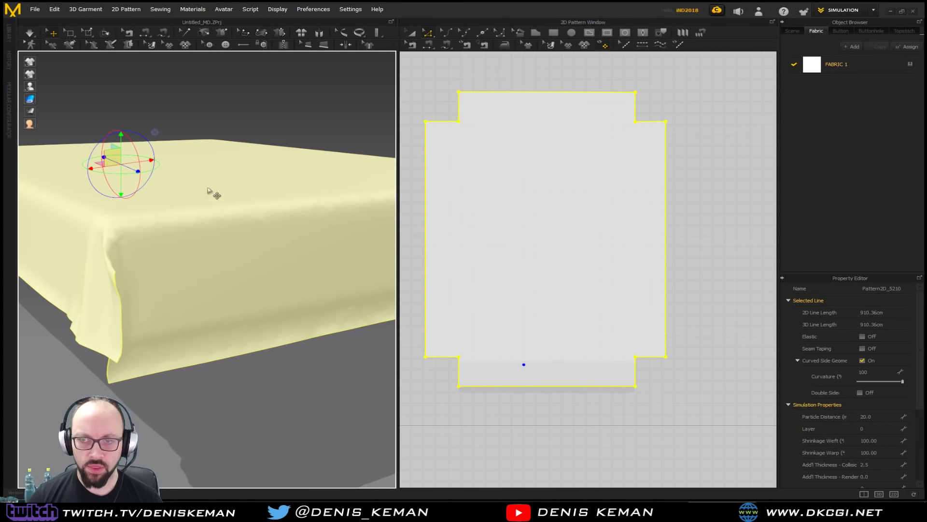
{"action": "right_click_drag", "start_coordinate": [212, 198], "coordinate": [216, 234]}
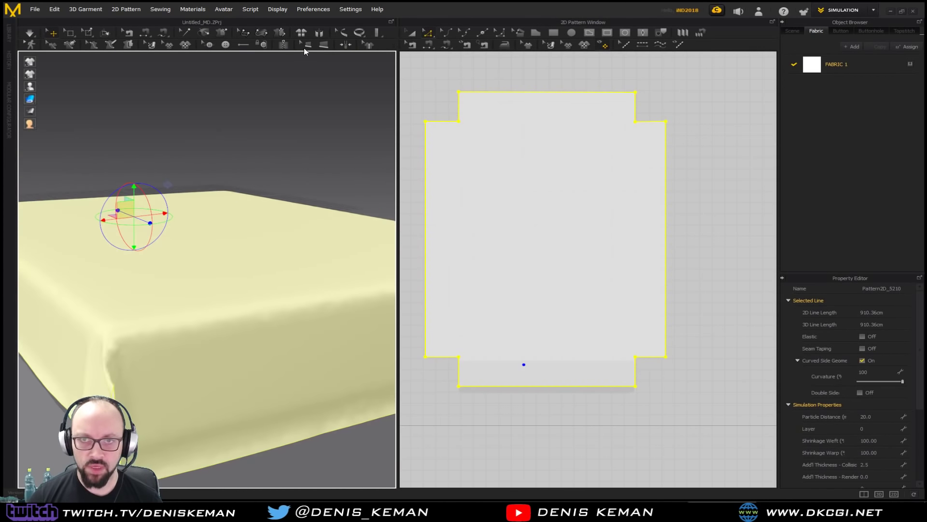
Step: Reset the cloth flat and shorten the pattern by moving the whole upper flap section down, leaving the main side edges about 199.6 cm long
{"action": "left_click", "coordinate": [320, 33]}
{"action": "left_click", "coordinate": [447, 32]}
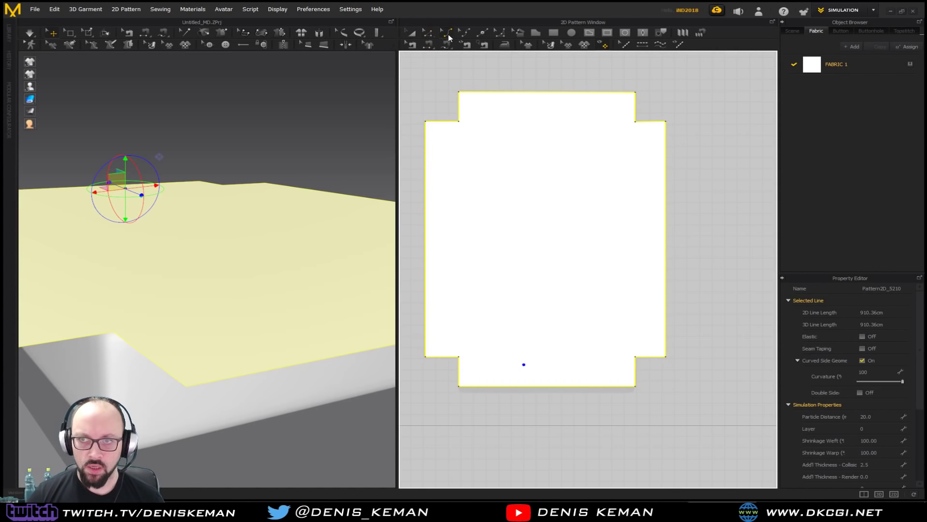
{"action": "left_click", "coordinate": [428, 33]}
{"action": "left_click_drag", "start_coordinate": [411, 71], "coordinate": [696, 153]}
{"action": "mouse_move", "coordinate": [554, 98]}
{"action": "left_mouse_down"}
{"action": "mouse_move", "coordinate": [556, 111]}
{"action": "mouse_move", "coordinate": [549, 107]}
{"action": "left_mouse_up"}
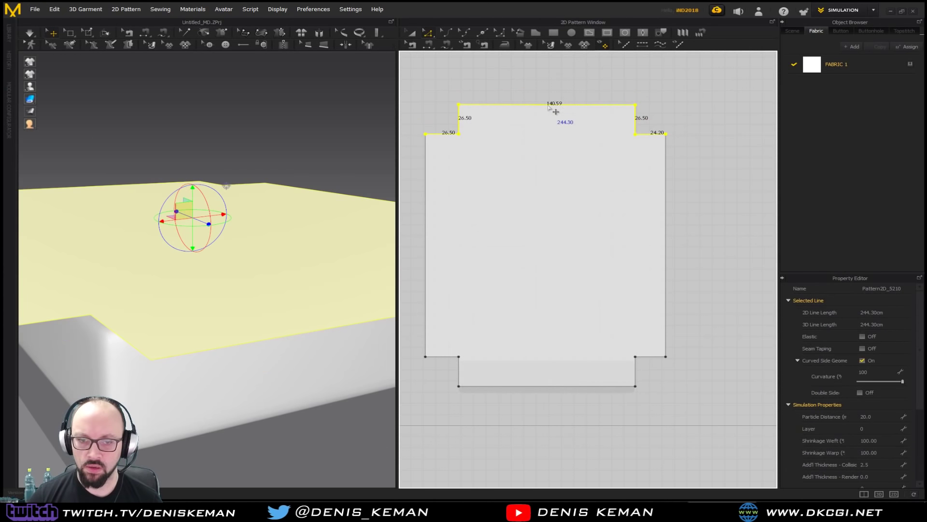
Step: Shift the shortened cloth slightly along the mattress's length to balance its overhang at both ends
{"action": "right_click_drag", "start_coordinate": [202, 209], "coordinate": [238, 223]}
{"action": "middle_click_drag", "start_coordinate": [239, 224], "coordinate": [169, 226]}
{"action": "right_click_drag", "start_coordinate": [169, 226], "coordinate": [217, 247]}
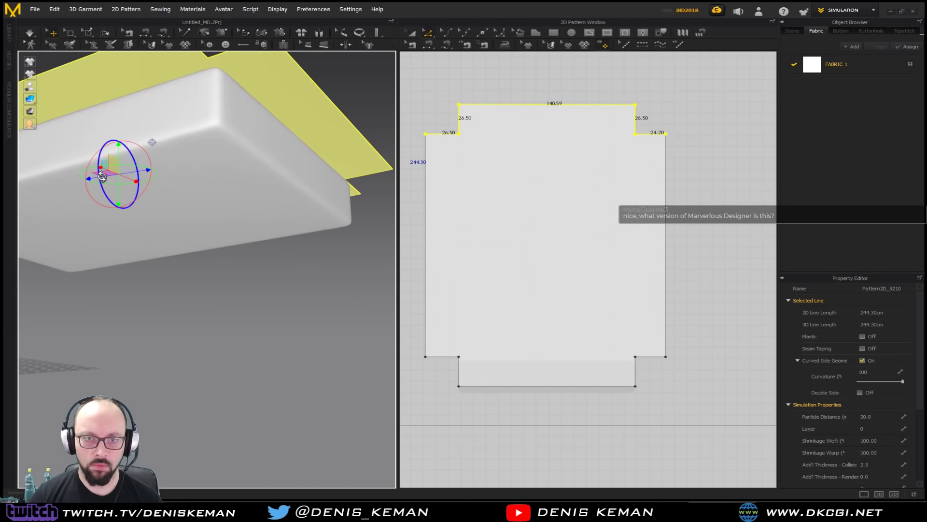
{"action": "left_click_drag", "start_coordinate": [93, 181], "coordinate": [100, 178]}
{"action": "right_click_drag", "start_coordinate": [209, 150], "coordinate": [182, 252]}
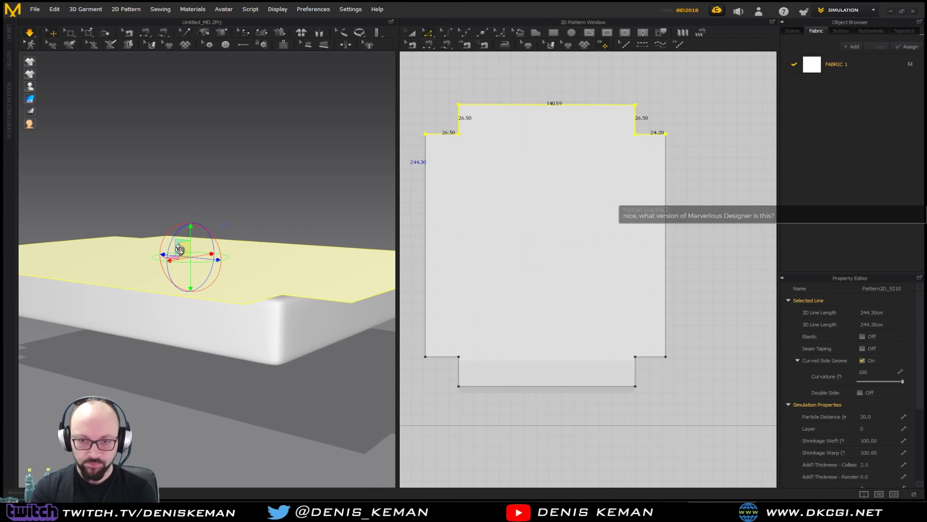
Step: Simulate the shortened cloth until its flaps hang down the mattress sides, and stop the simulation
{"action": "key", "text": "space"}
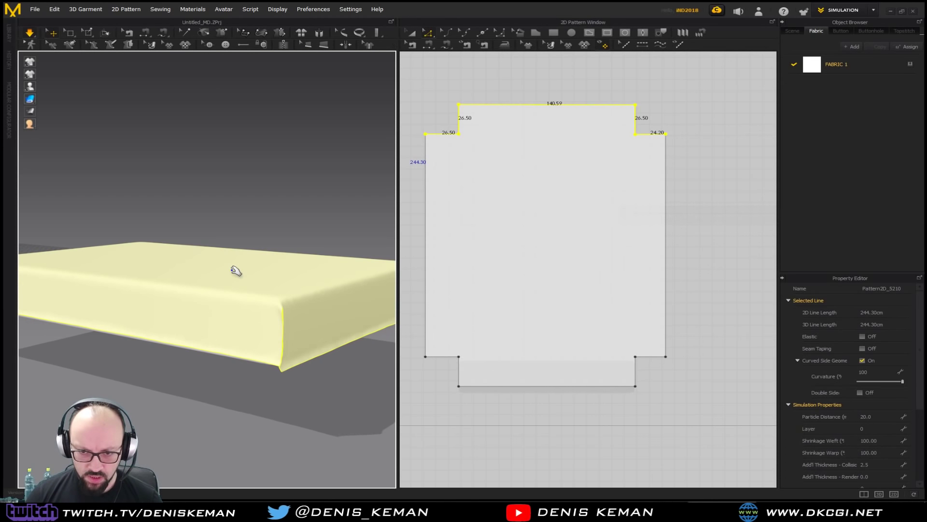
{"action": "key", "text": "space"}
{"action": "mouse_move", "coordinate": [233, 269]}
{"action": "right_mouse_down"}
{"action": "mouse_move", "coordinate": [226, 249]}
{"action": "mouse_move", "coordinate": [220, 263]}
{"action": "right_mouse_up"}
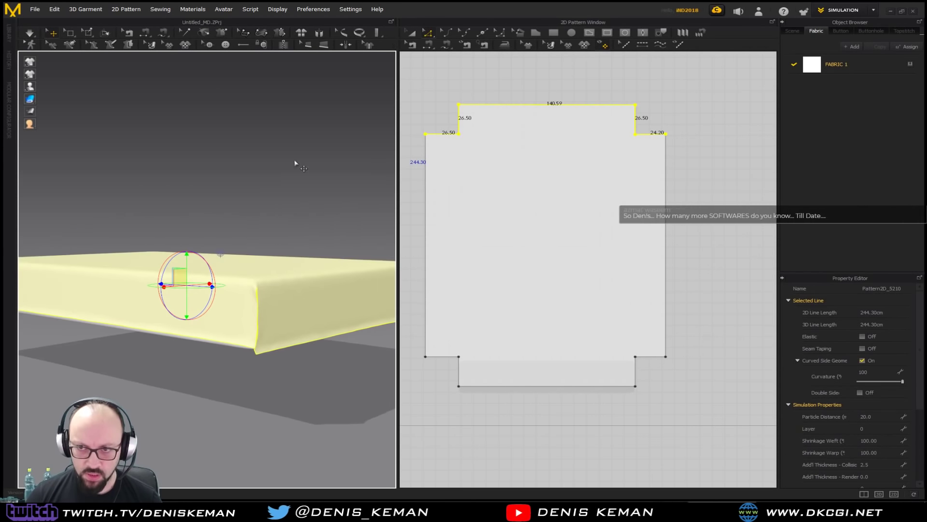
Step: Sew the two adjoining notch edges together at each of the pattern's four corners with segment sewing
{"action": "left_click", "coordinate": [428, 45]}
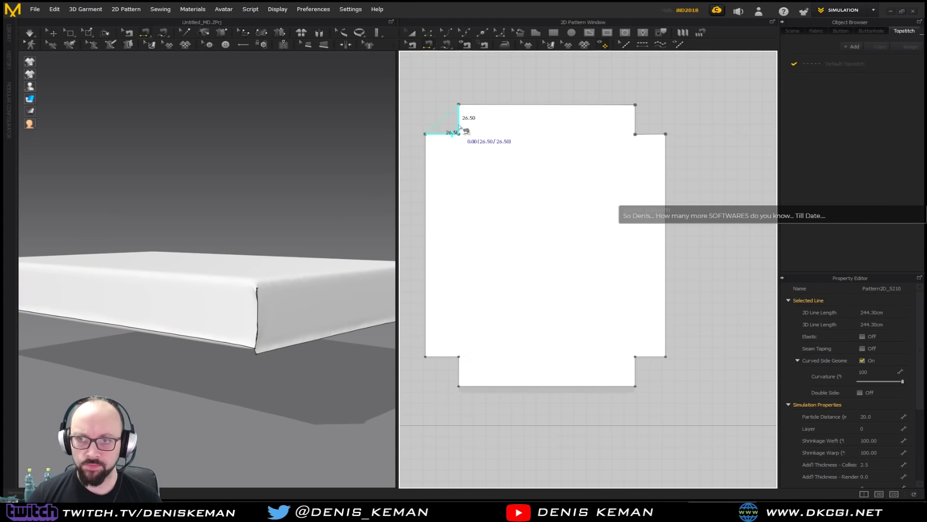
{"action": "left_click", "coordinate": [456, 134]}
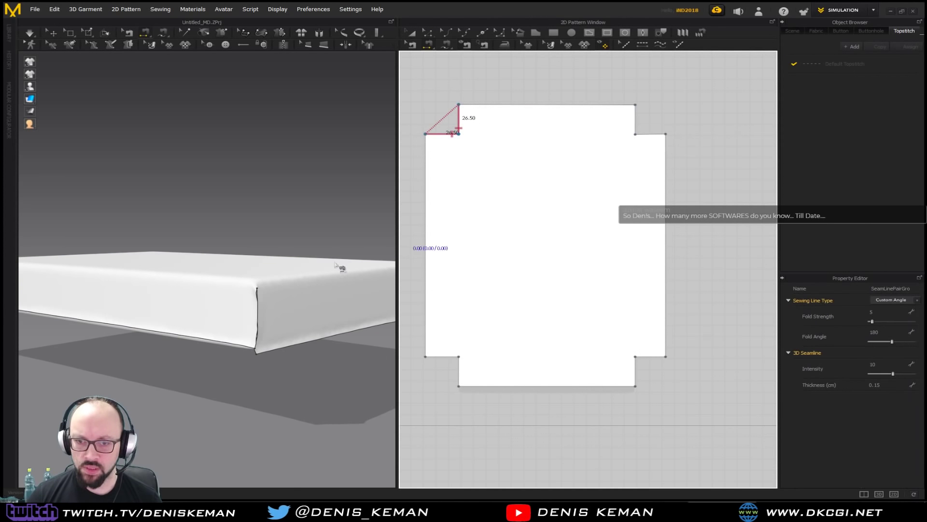
{"action": "mouse_move", "coordinate": [297, 263]}
{"action": "right_mouse_down"}
{"action": "mouse_move", "coordinate": [190, 275]}
{"action": "mouse_move", "coordinate": [234, 288]}
{"action": "mouse_move", "coordinate": [289, 270]}
{"action": "right_mouse_up"}
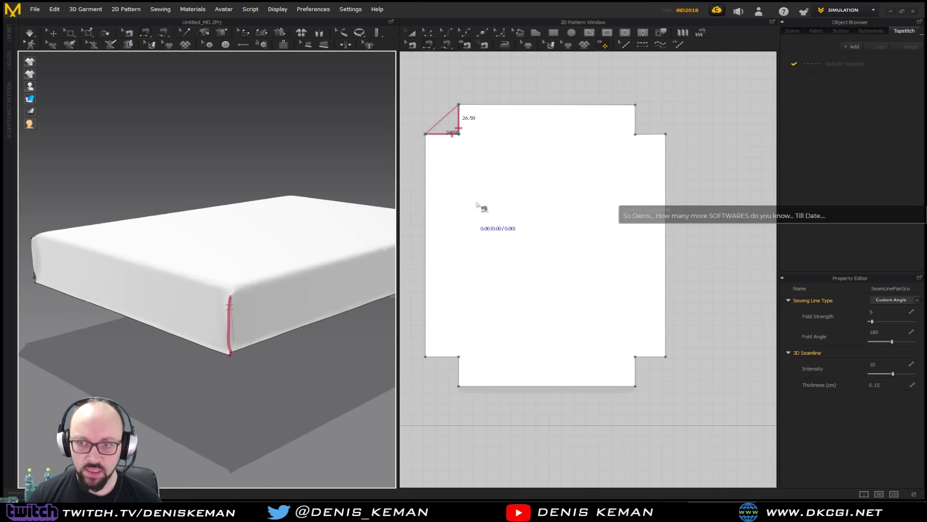
{"action": "left_click", "coordinate": [647, 130]}
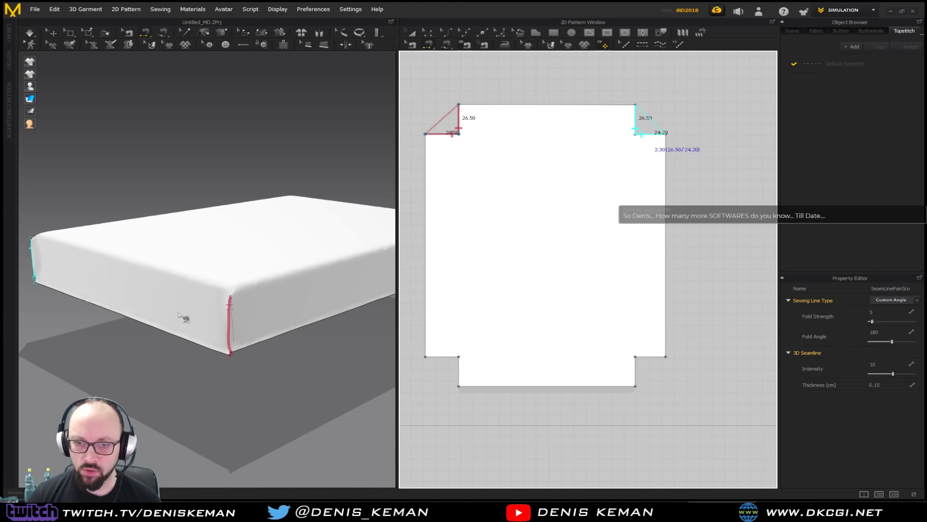
{"action": "left_click", "coordinate": [642, 134]}
{"action": "left_click", "coordinate": [459, 372]}
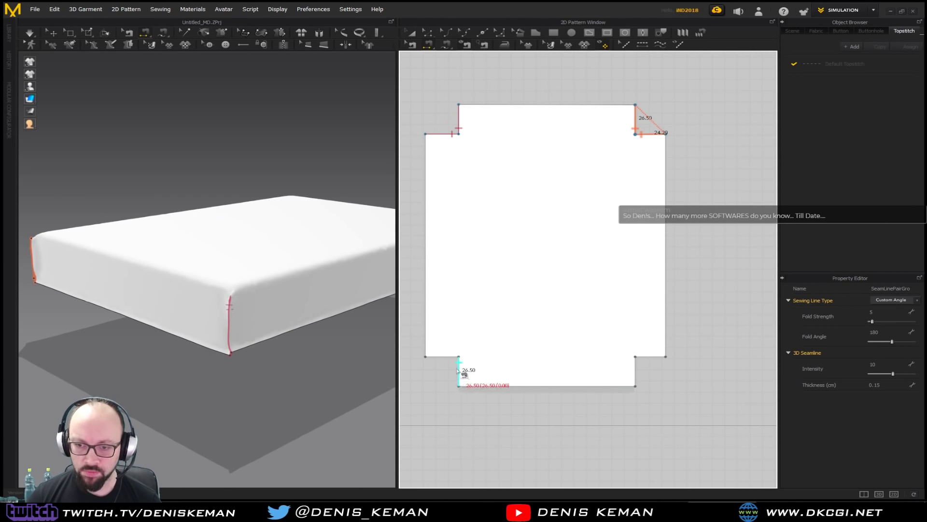
{"action": "left_click", "coordinate": [633, 366]}
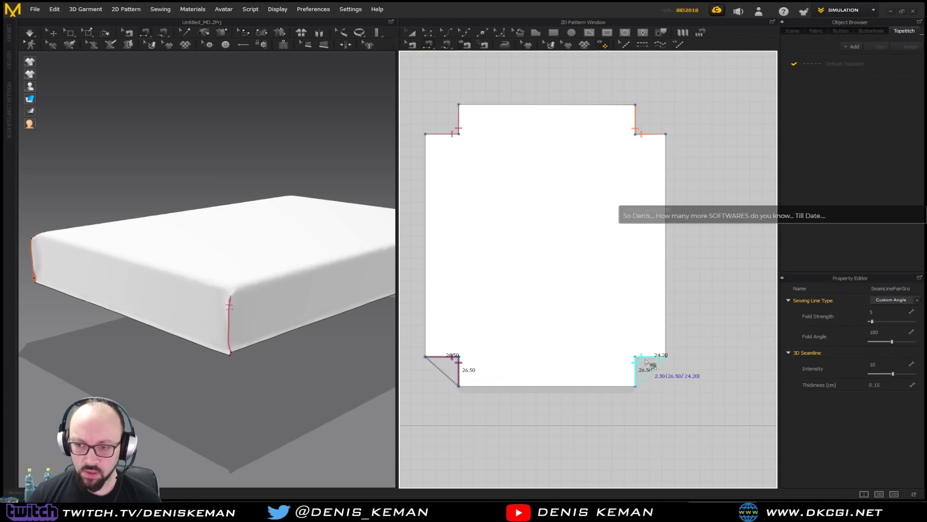
Step: Simulate the cover with its sewn corner seams, stop the simulation, and inspect a corner of the mattress
{"action": "key", "text": "space"}
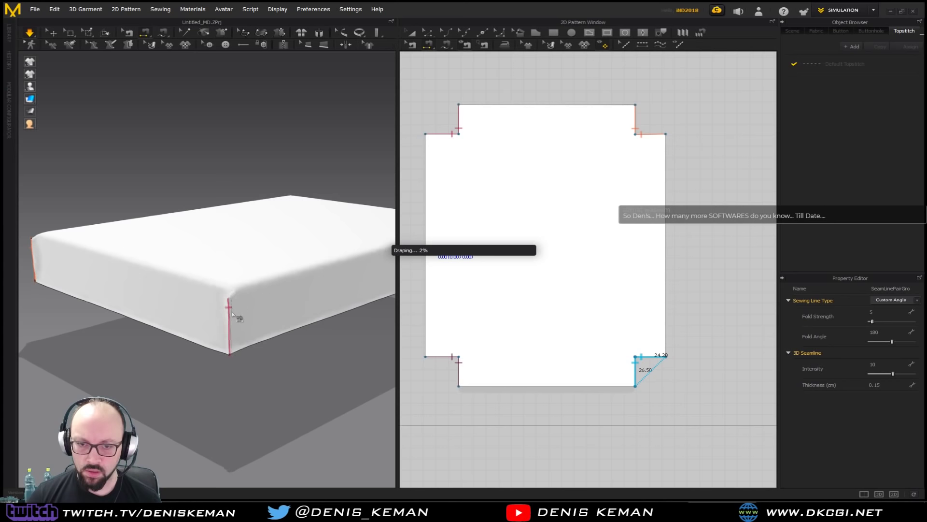
{"action": "left_click", "coordinate": [231, 330]}
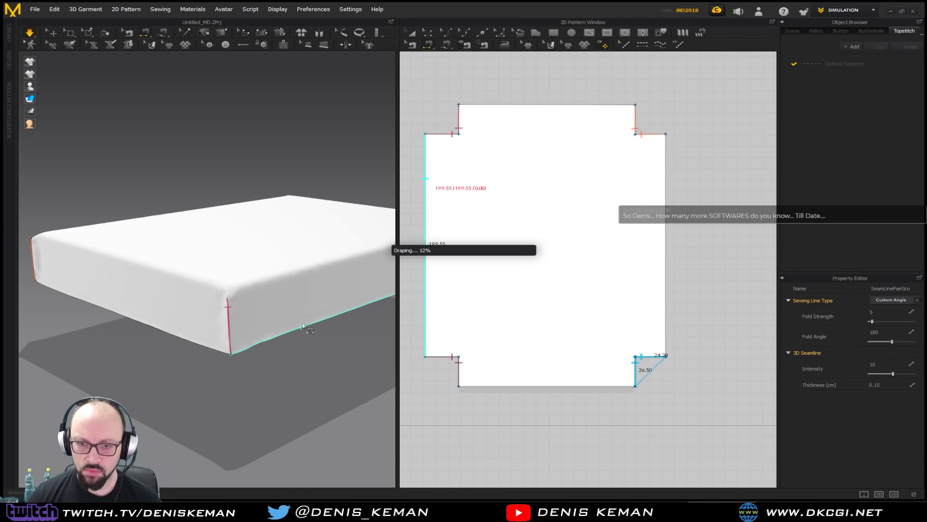
{"action": "left_click", "coordinate": [429, 34]}
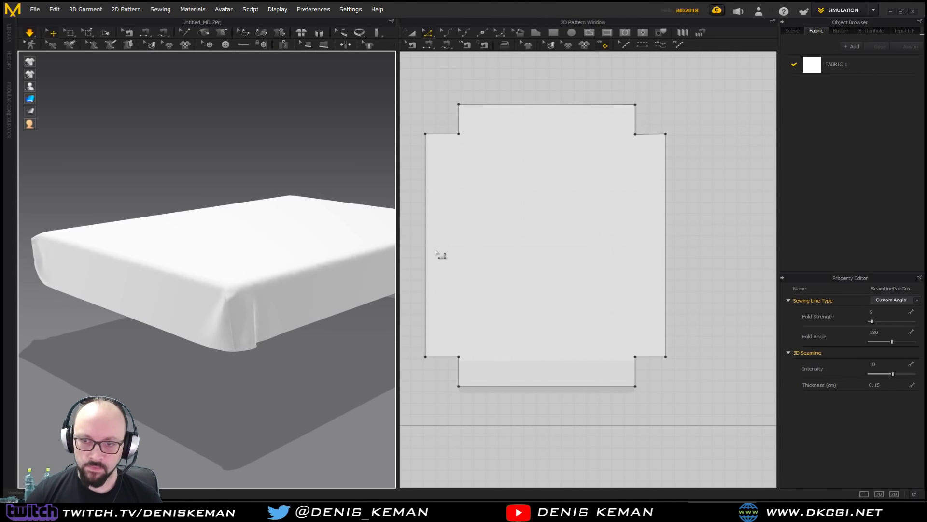
{"action": "right_click_drag", "start_coordinate": [274, 237], "coordinate": [184, 331]}
{"action": "left_click", "coordinate": [99, 362]}
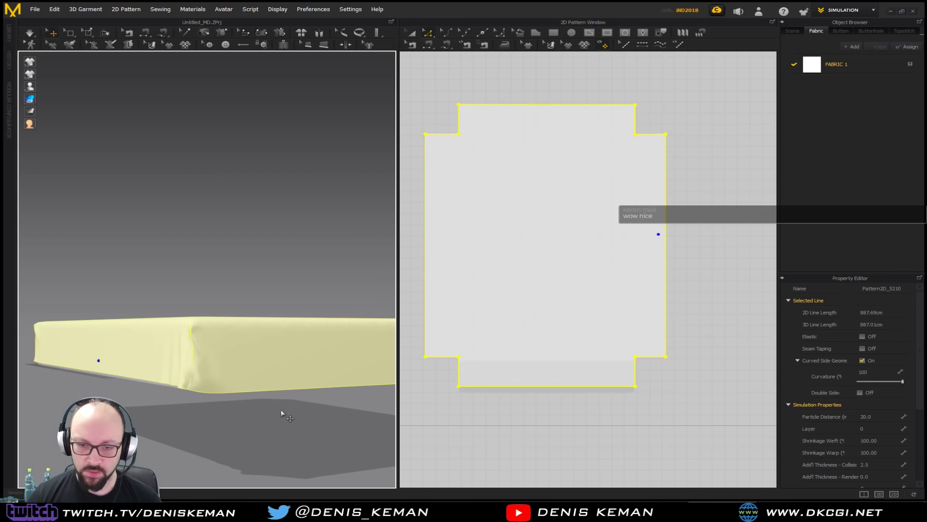
{"action": "mouse_move", "coordinate": [162, 364]}
{"action": "right_mouse_down"}
{"action": "mouse_move", "coordinate": [153, 387]}
{"action": "mouse_move", "coordinate": [154, 378]}
{"action": "right_mouse_up"}
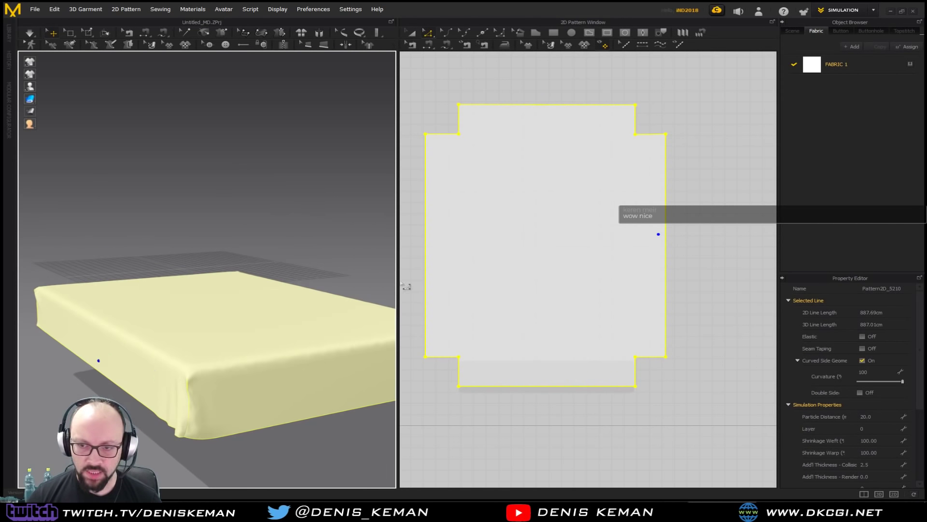
Step: Turn on Elastic for the four outer hem edges of the pattern, leaving out the notch edges
{"action": "left_click", "coordinate": [431, 249]}
{"action": "left_click", "coordinate": [425, 249]}
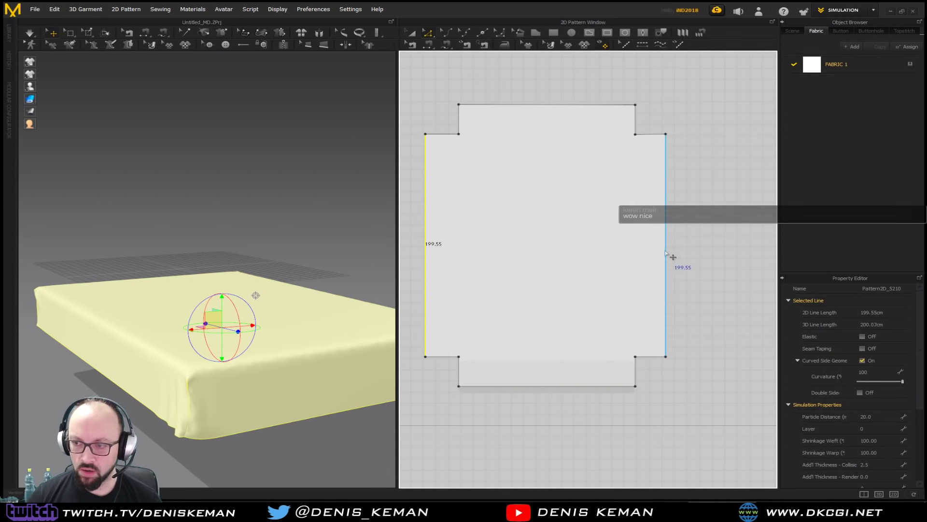
{"action": "left_click", "coordinate": [666, 254]}
{"action": "left_click", "coordinate": [426, 275], "text": "shift"}
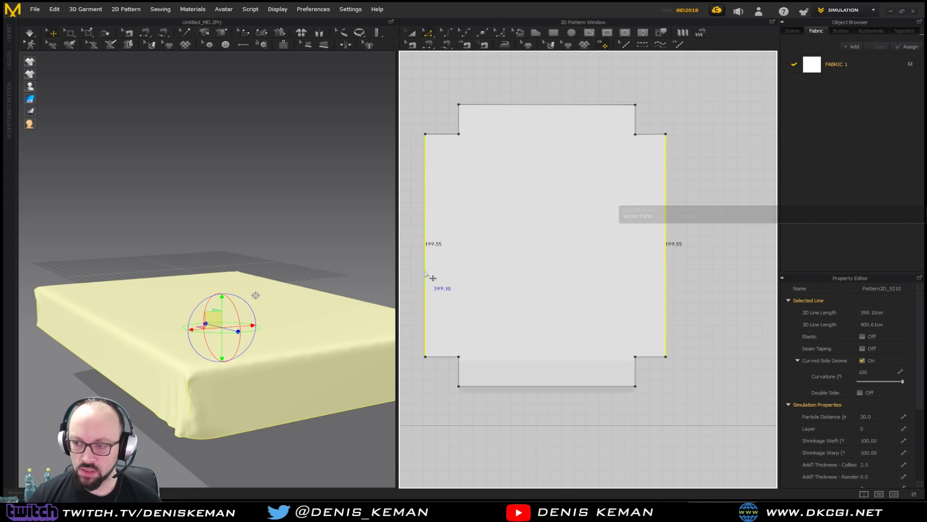
{"action": "left_click", "coordinate": [553, 109], "text": "shift"}
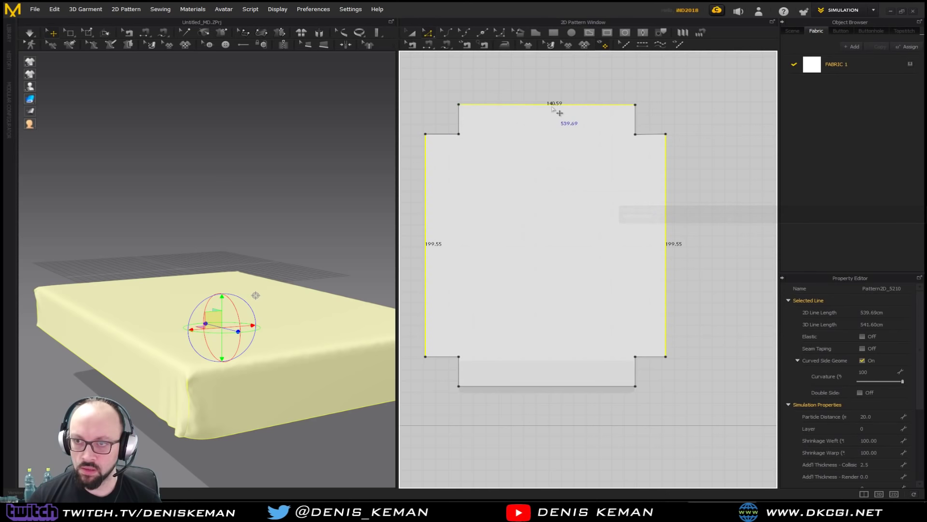
{"action": "left_click", "coordinate": [538, 387], "text": "shift"}
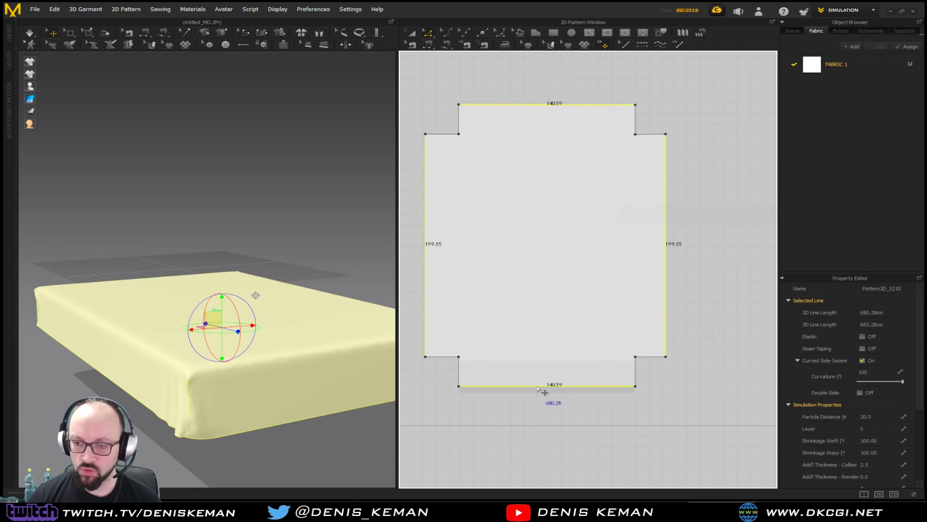
{"action": "left_click", "coordinate": [862, 337]}
Step: Simulate the cover with the elastic hem and pull a side flap's lower edge downward
{"action": "right_click_drag", "start_coordinate": [362, 300], "coordinate": [363, 280]}
{"action": "key", "text": "space"}
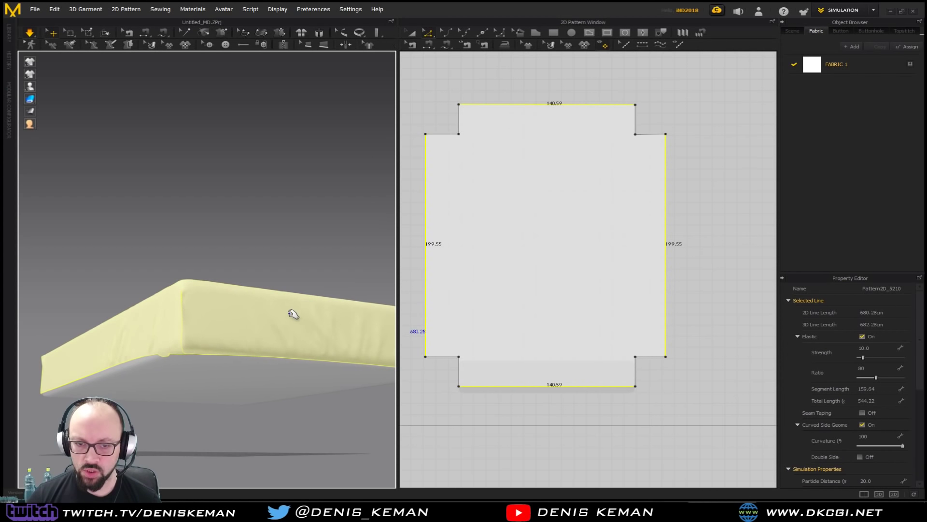
{"action": "left_click_drag", "start_coordinate": [111, 385], "coordinate": [107, 396]}
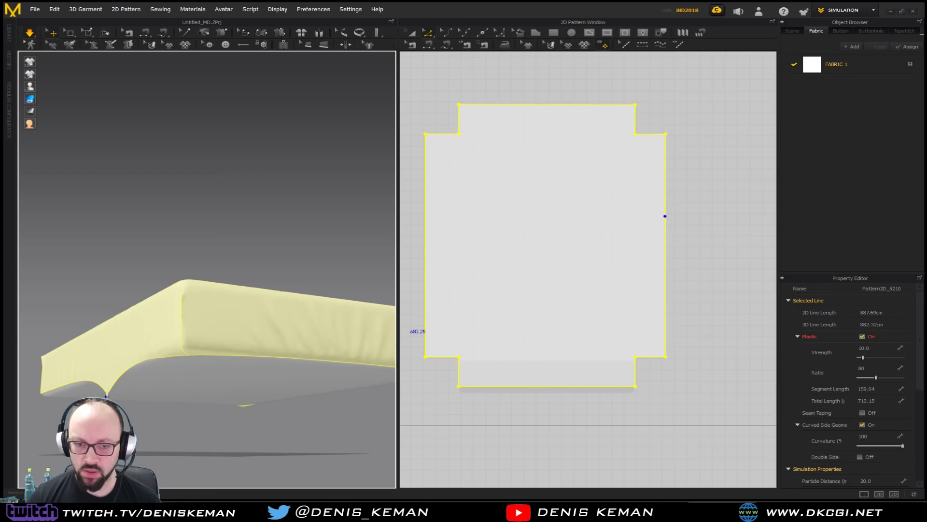
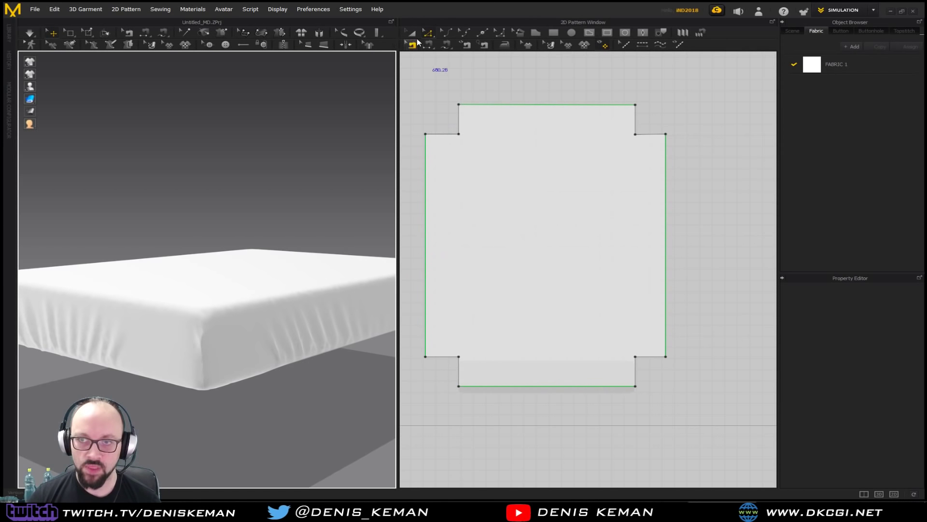
Step: Move the pattern's four outer hem edges outward by about 6.5 to 7 cm each to deepen the side flaps
{"action": "left_click", "coordinate": [426, 169]}
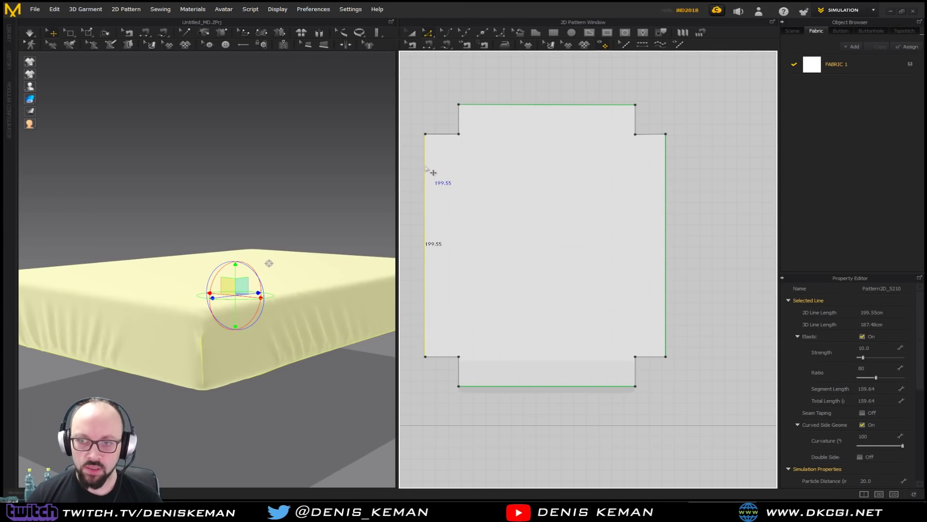
{"action": "left_click_drag", "start_coordinate": [426, 168], "coordinate": [418, 169]}
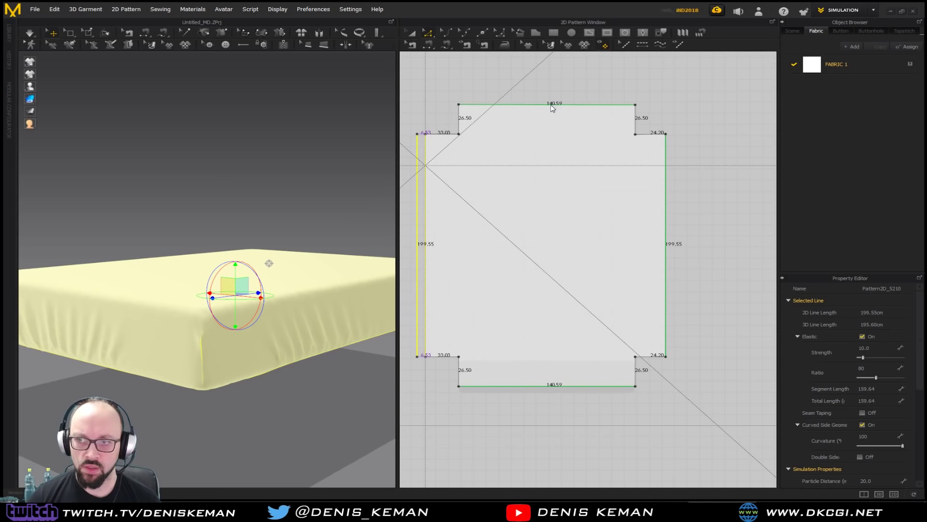
{"action": "key", "text": "space"}
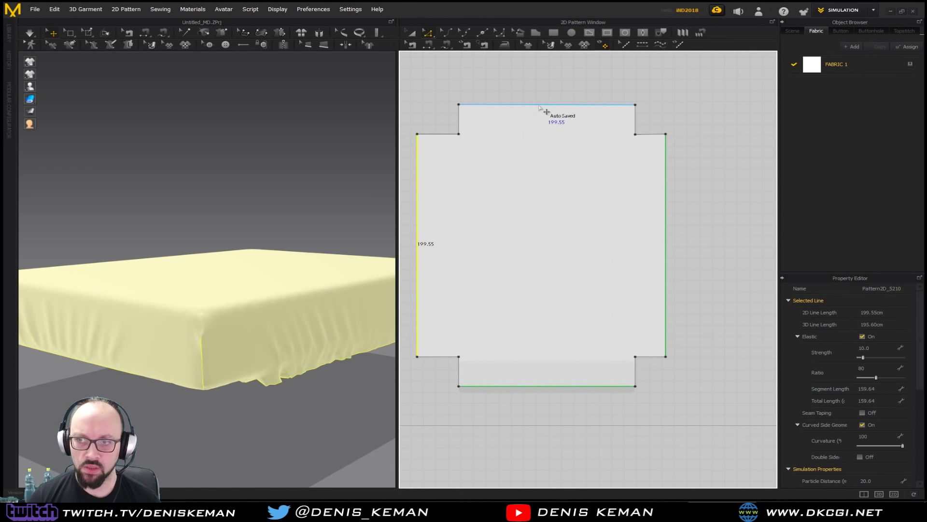
{"action": "left_click_drag", "start_coordinate": [540, 107], "coordinate": [539, 100]}
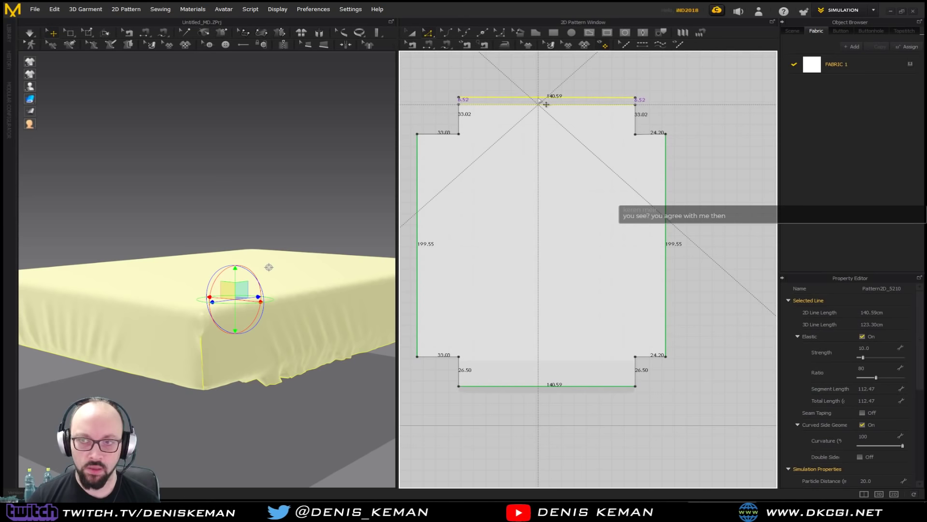
{"action": "left_click_drag", "start_coordinate": [539, 100], "coordinate": [539, 100]}
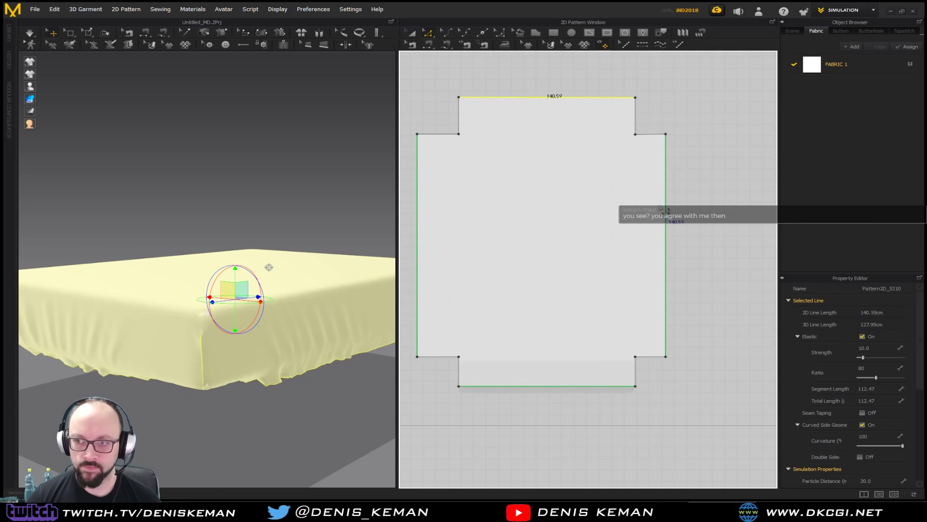
{"action": "left_click_drag", "start_coordinate": [666, 212], "coordinate": [683, 215]}
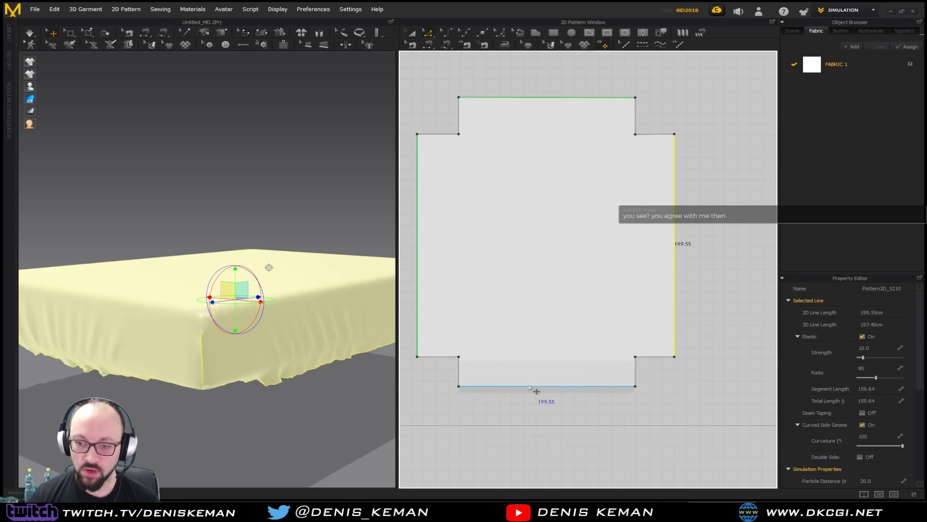
{"action": "left_click_drag", "start_coordinate": [529, 387], "coordinate": [529, 396]}
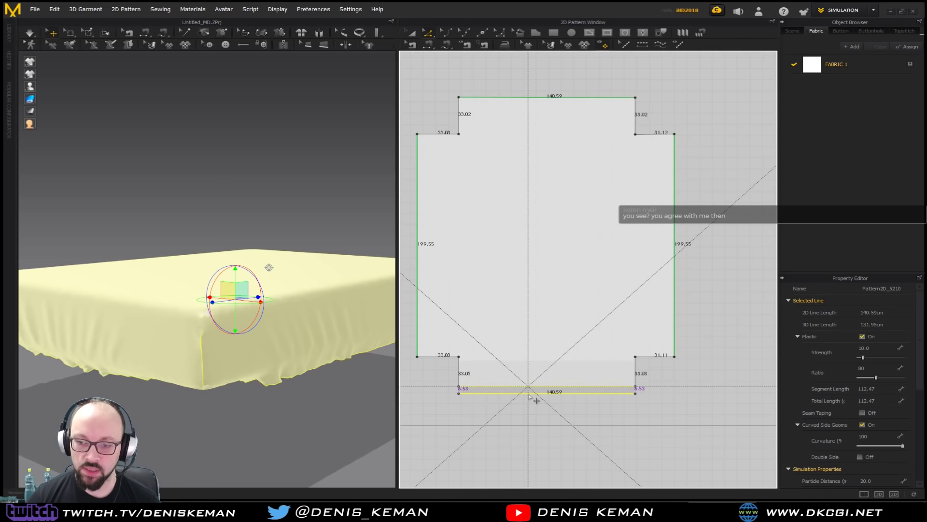
{"action": "left_click_drag", "start_coordinate": [531, 396], "coordinate": [532, 395]}
Step: Simulate the cover with the deeper flaps, inspect its underside, and tug the fabric on top of the mattress
{"action": "right_click_drag", "start_coordinate": [227, 269], "coordinate": [102, 237]}
{"action": "key", "text": "space"}
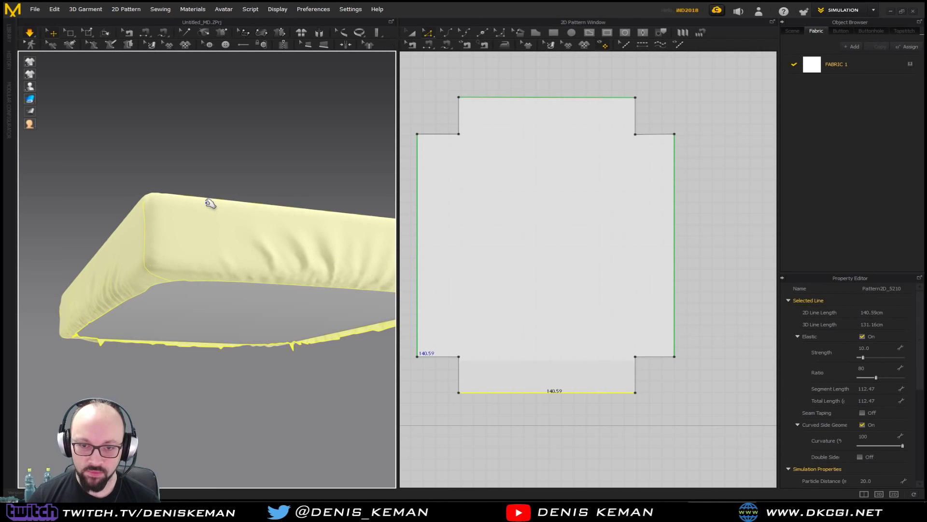
{"action": "right_click_drag", "start_coordinate": [292, 231], "coordinate": [167, 292]}
{"action": "left_click_drag", "start_coordinate": [213, 260], "coordinate": [218, 251]}
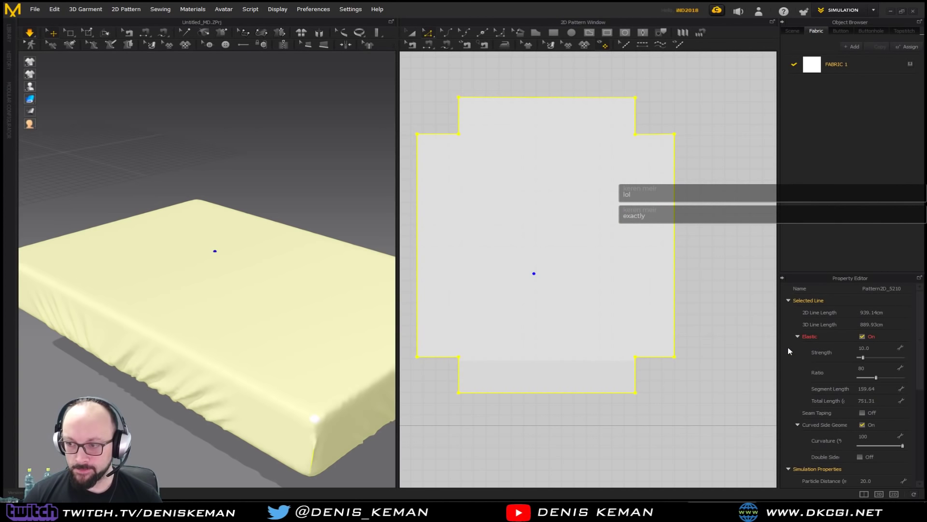
Step: Pull the lower hem of the short end flap to settle the cloth during simulation
{"action": "left_click", "coordinate": [798, 337]}
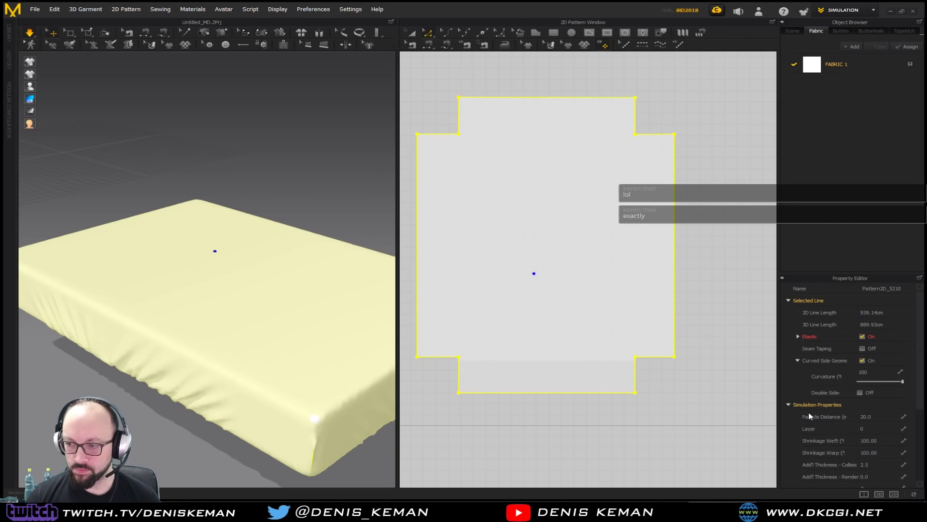
{"action": "left_click", "coordinate": [279, 183]}
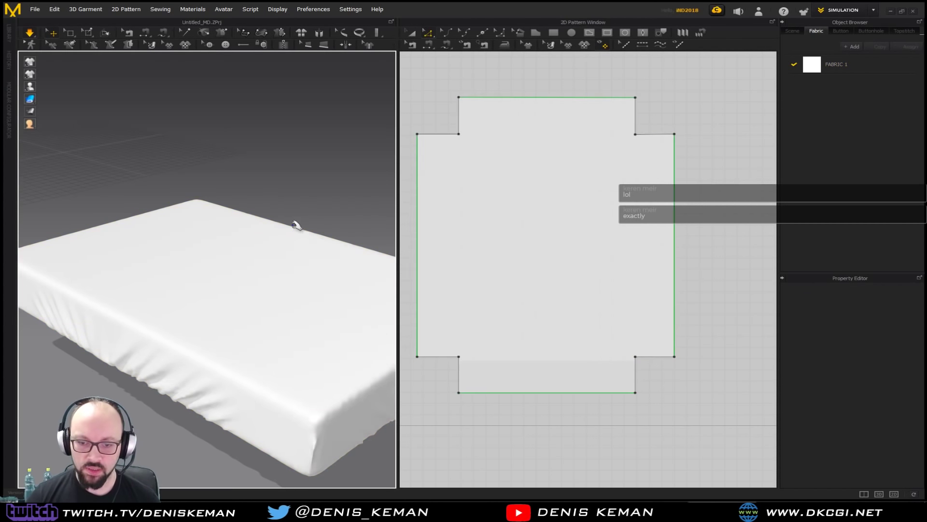
{"action": "right_click_drag", "start_coordinate": [297, 225], "coordinate": [271, 220]}
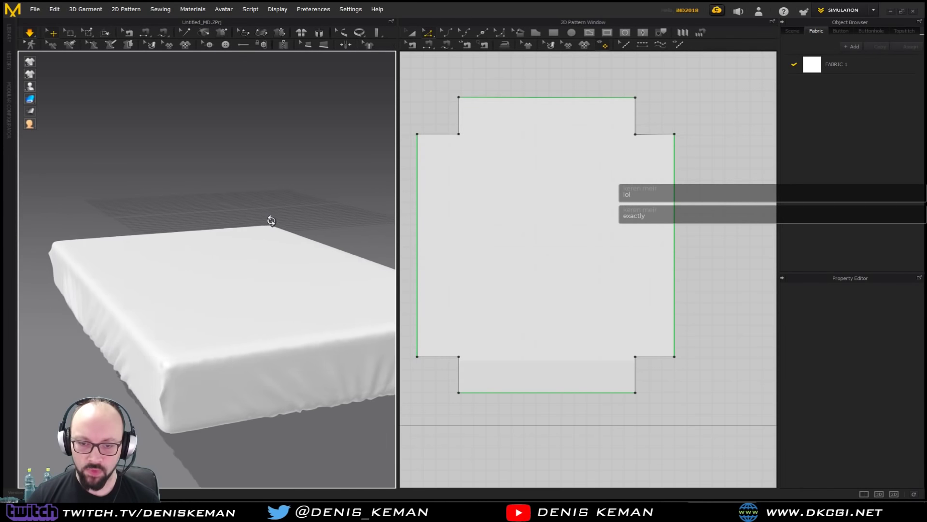
{"action": "left_click", "coordinate": [268, 406]}
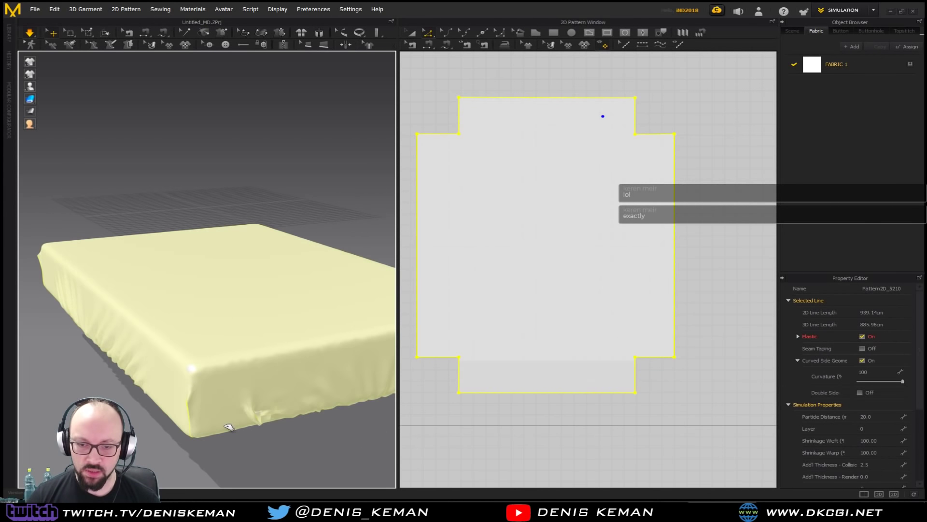
{"action": "left_click_drag", "start_coordinate": [228, 427], "coordinate": [228, 426]}
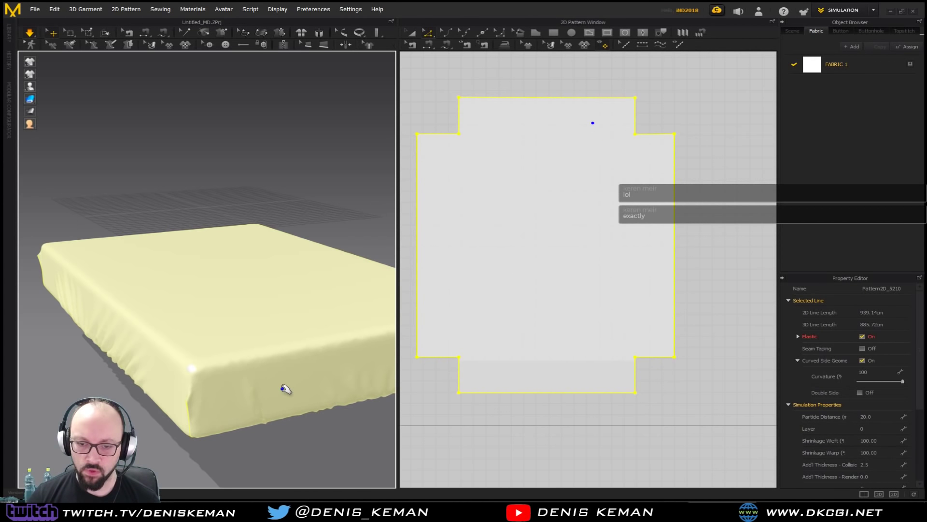
{"action": "left_click", "coordinate": [327, 188]}
Step: Set the cover pattern's Shrinkage Warp to 105
{"action": "left_click", "coordinate": [235, 297]}
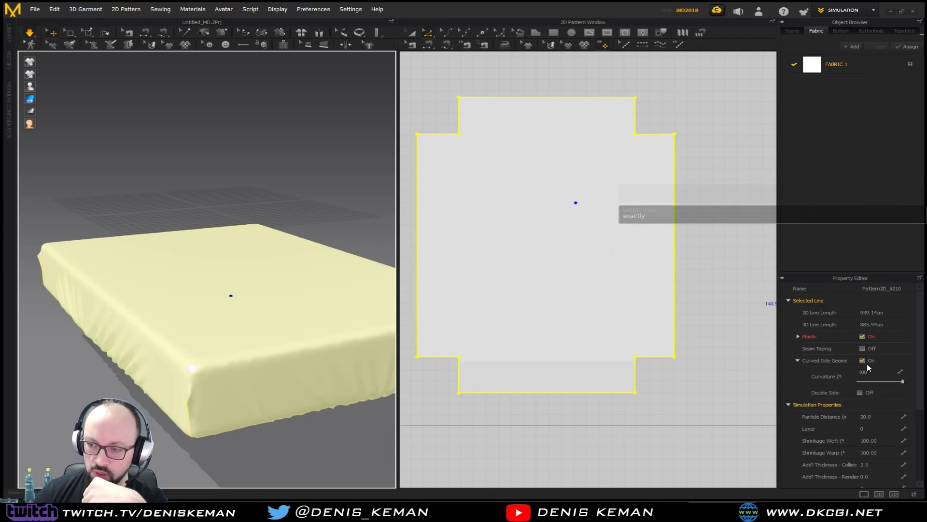
{"action": "double_click", "coordinate": [878, 454]}
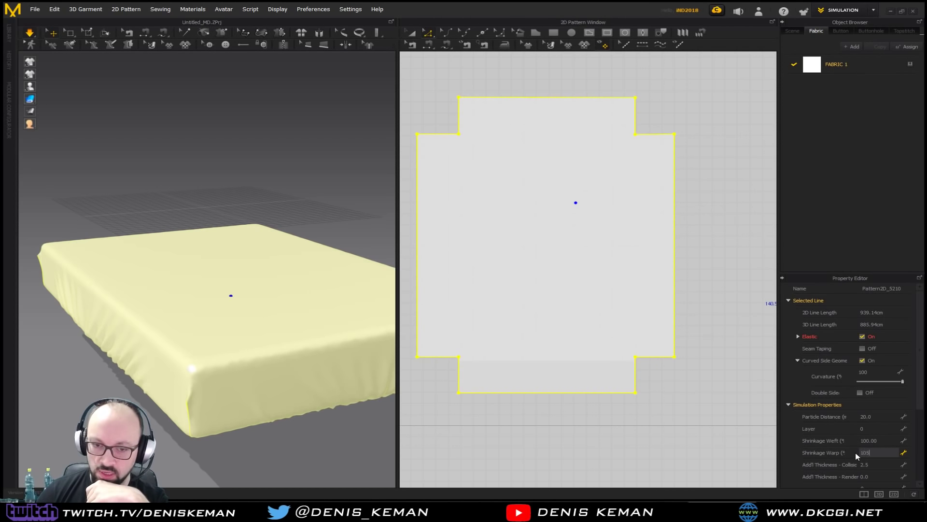
{"action": "type", "text": "105"}
{"action": "key", "text": "Return"}
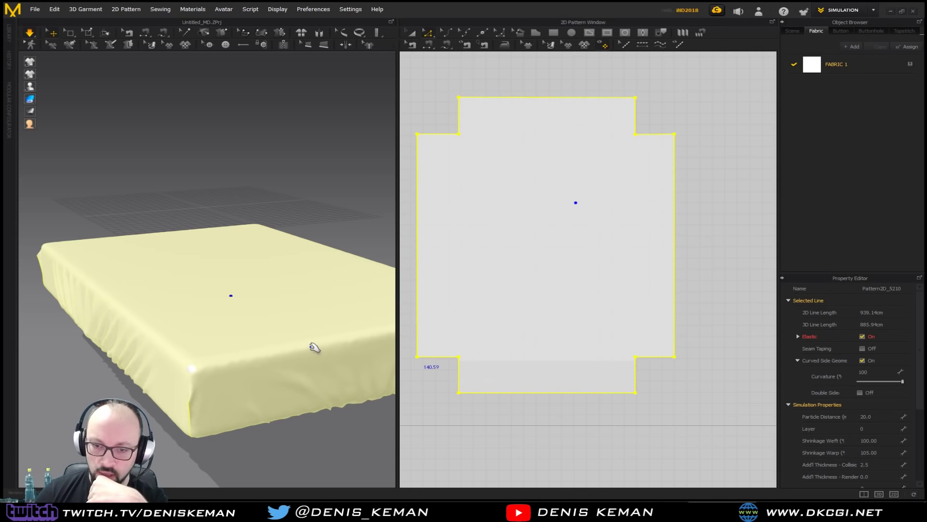
Step: Pull the loosened cloth at two of the cover's corners while it simulates
{"action": "right_click_drag", "start_coordinate": [315, 347], "coordinate": [168, 406]}
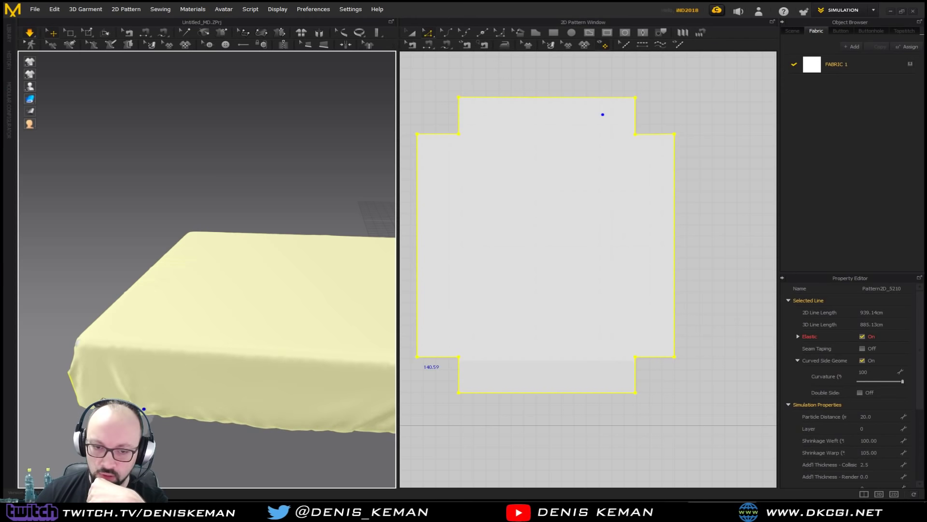
{"action": "left_click_drag", "start_coordinate": [77, 404], "coordinate": [50, 403]}
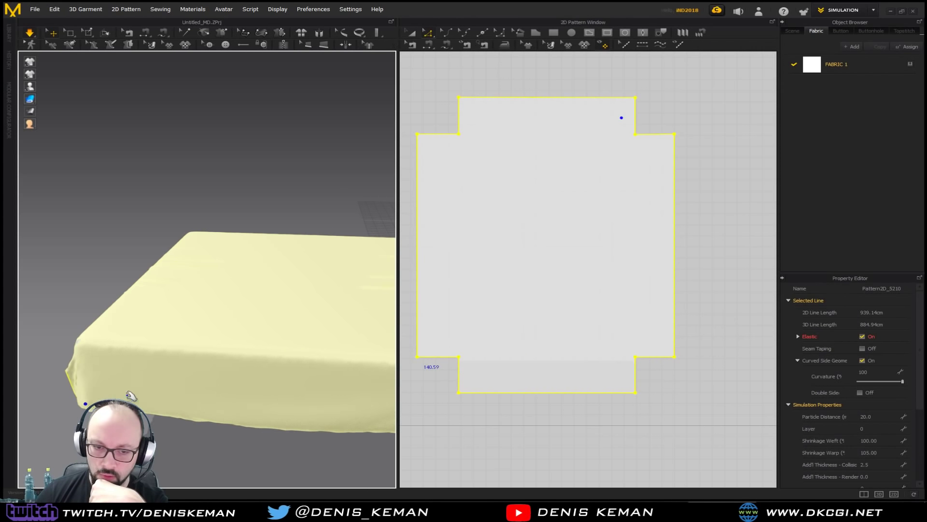
{"action": "right_click_drag", "start_coordinate": [296, 375], "coordinate": [271, 377]}
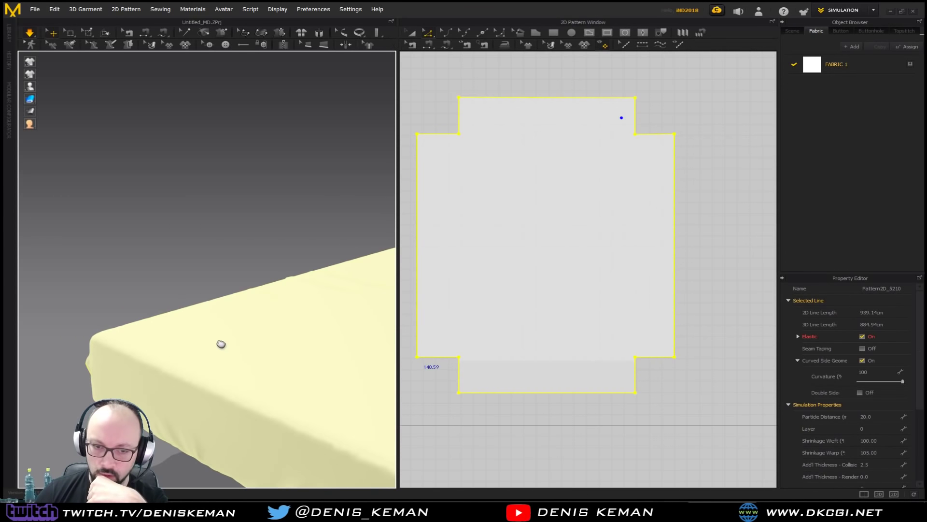
{"action": "right_click_drag", "start_coordinate": [220, 344], "coordinate": [155, 296]}
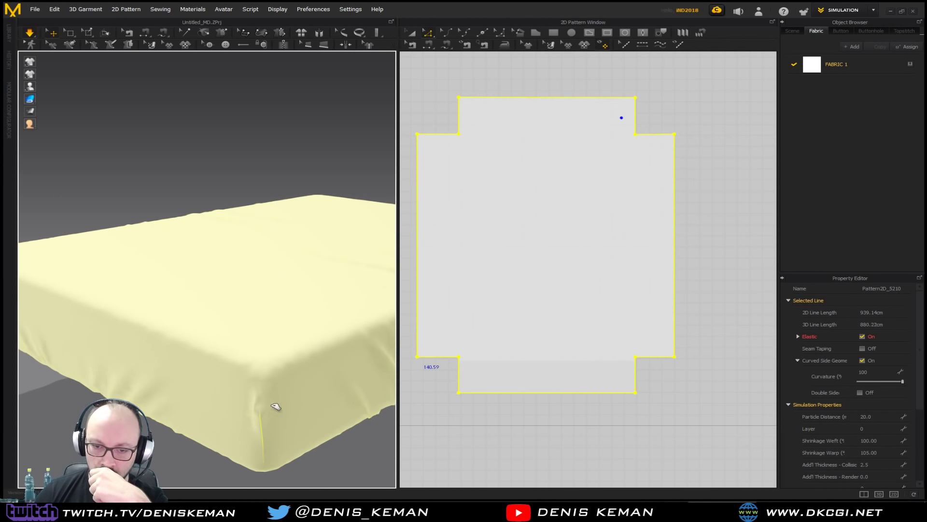
{"action": "left_click_drag", "start_coordinate": [276, 406], "coordinate": [299, 403]}
{"action": "right_click_drag", "start_coordinate": [242, 306], "coordinate": [56, 325]}
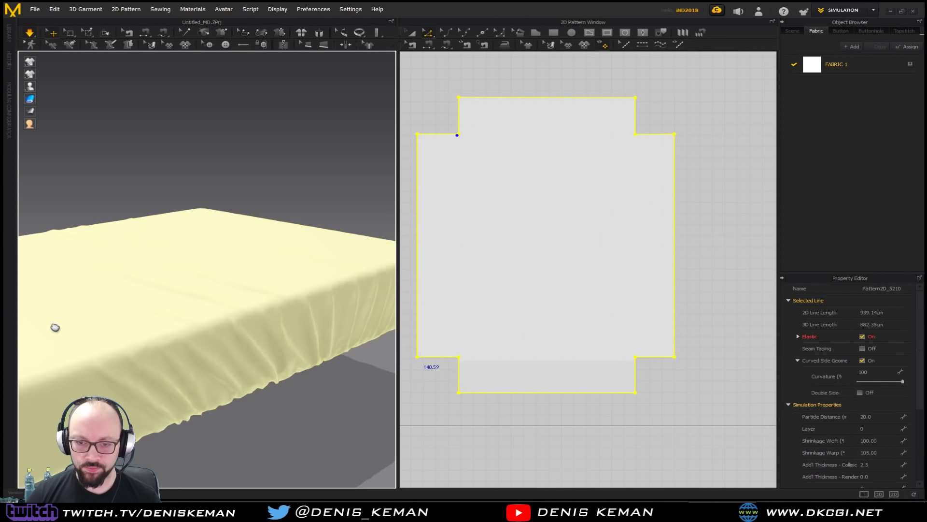
Step: Drag the long side flap's hem sideways to bunch the fabric into a diagonal fold, and stop the simulation
{"action": "right_click_drag", "start_coordinate": [289, 311], "coordinate": [320, 393]}
{"action": "middle_click_drag", "start_coordinate": [310, 386], "coordinate": [242, 332]}
{"action": "left_click_drag", "start_coordinate": [84, 353], "coordinate": [308, 352]}
{"action": "right_click_drag", "start_coordinate": [308, 353], "coordinate": [354, 348]}
{"action": "left_click_drag", "start_coordinate": [273, 333], "coordinate": [199, 353]}
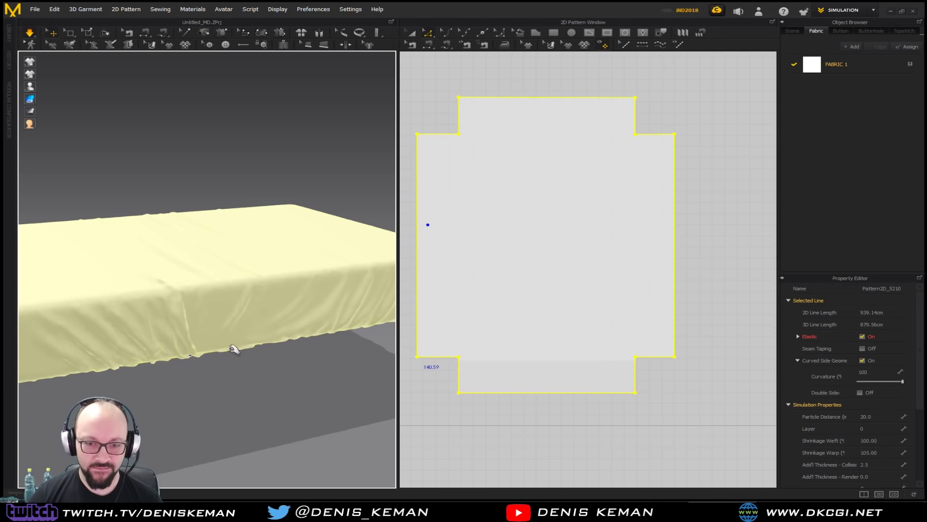
{"action": "left_click", "coordinate": [284, 365]}
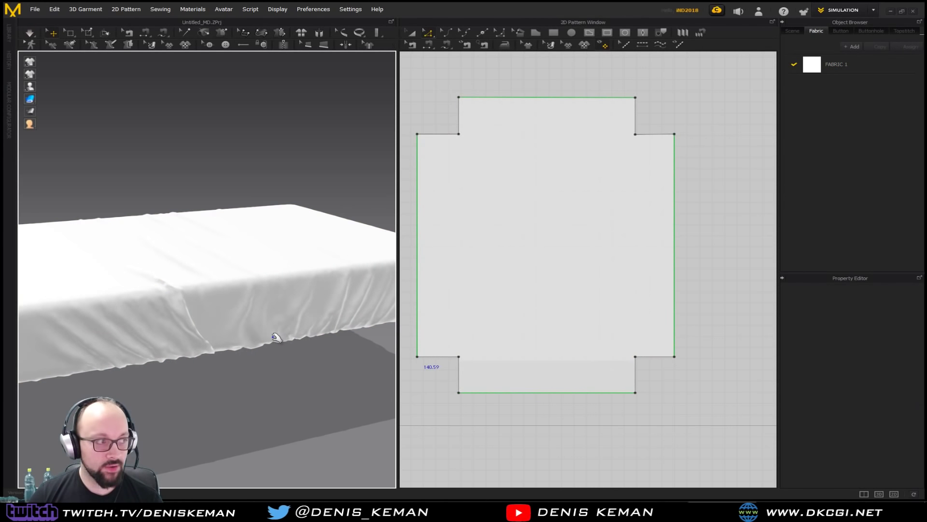
{"action": "right_click_drag", "start_coordinate": [201, 254], "coordinate": [193, 273]}
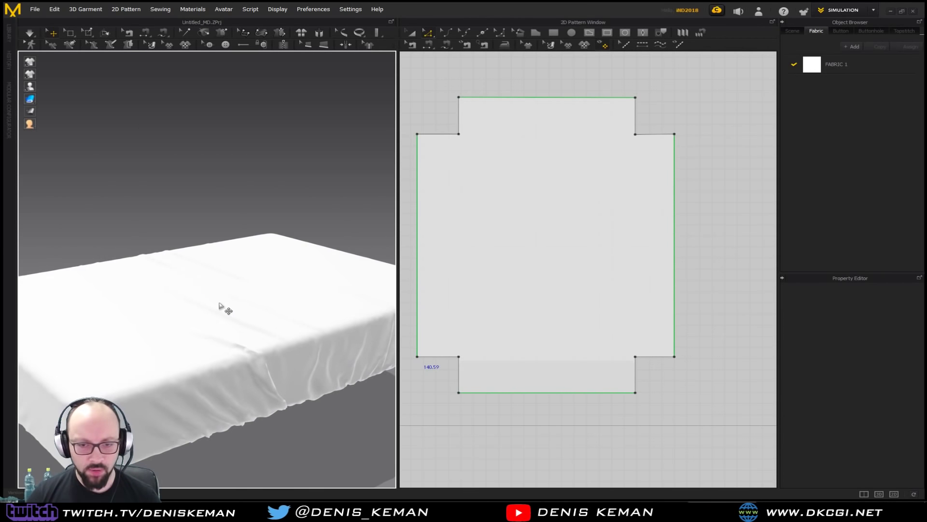
Step: Set the cover pattern's Particle Distance to 10 and simulate the finer cloth
{"action": "left_click", "coordinate": [248, 380]}
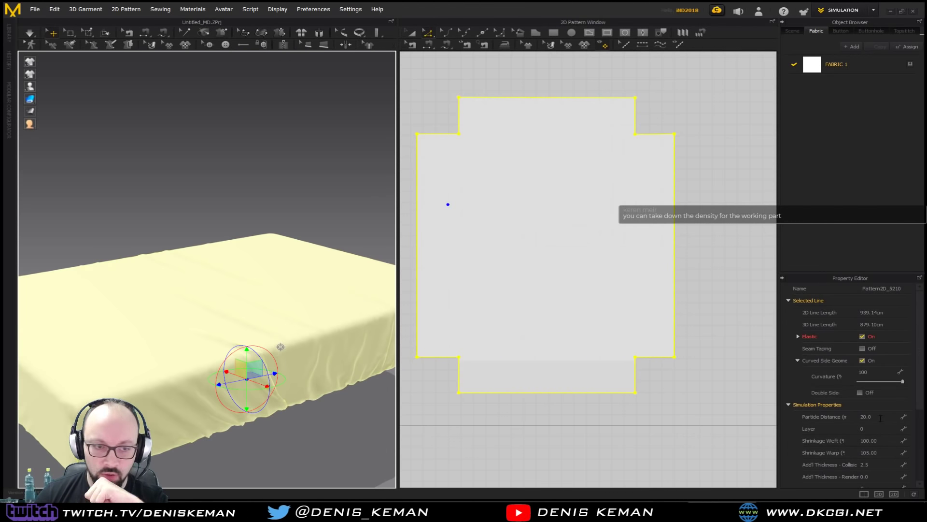
{"action": "left_click", "coordinate": [880, 418]}
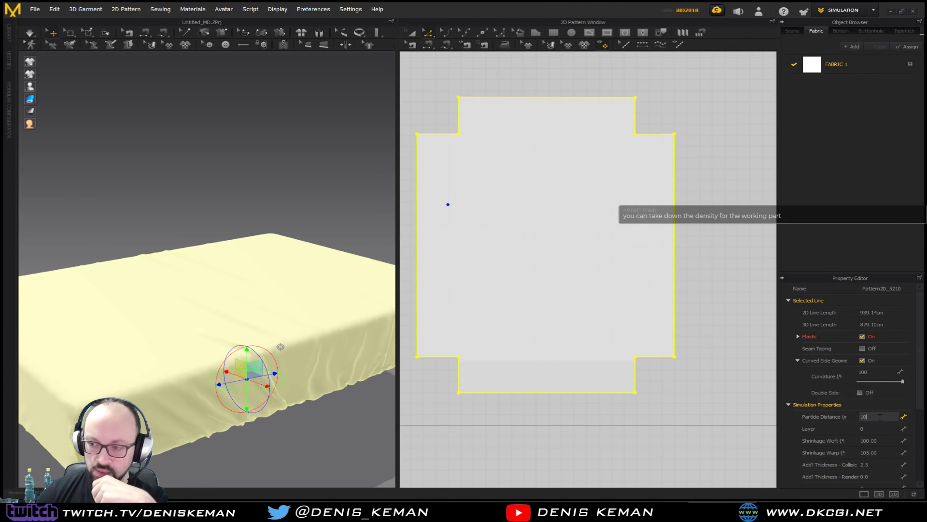
{"action": "key", "text": "Return"}
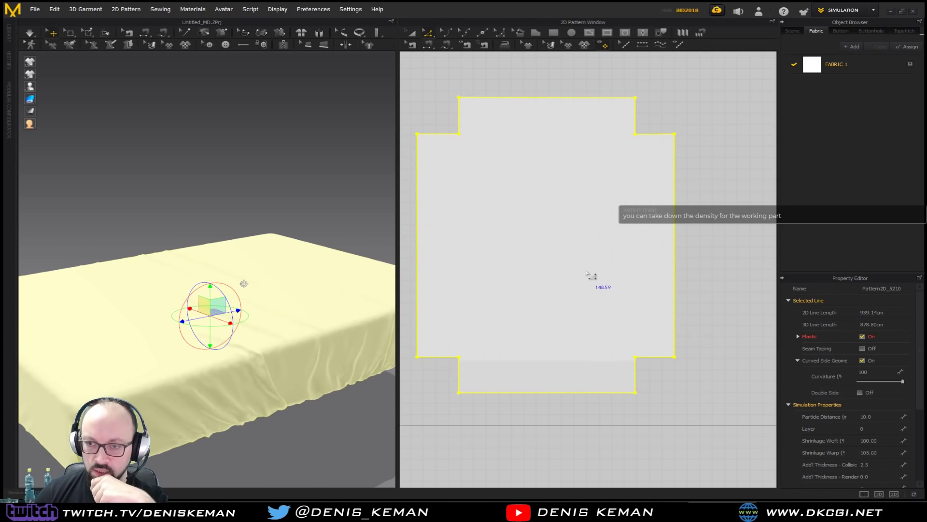
{"action": "right_click_drag", "start_coordinate": [271, 303], "coordinate": [280, 309]}
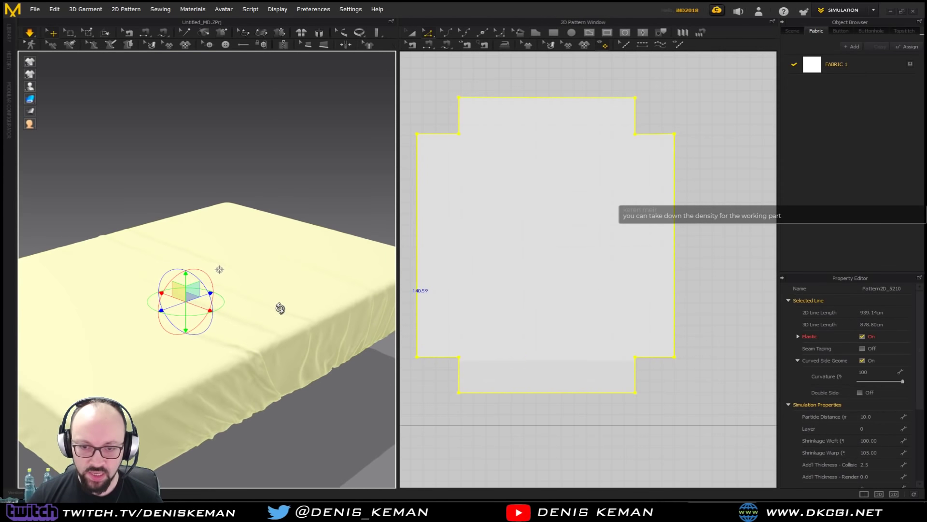
{"action": "key", "text": "space"}
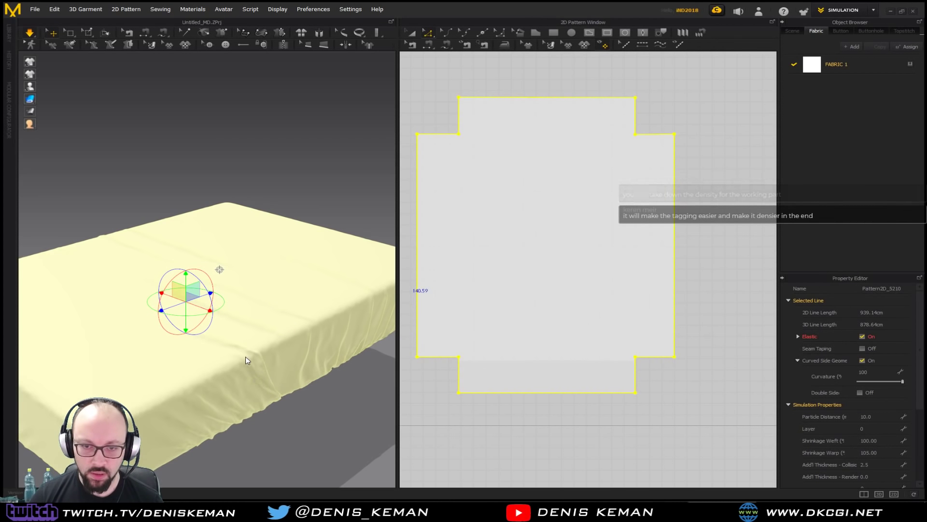
{"action": "right_click_drag", "start_coordinate": [246, 359], "coordinate": [246, 357]}
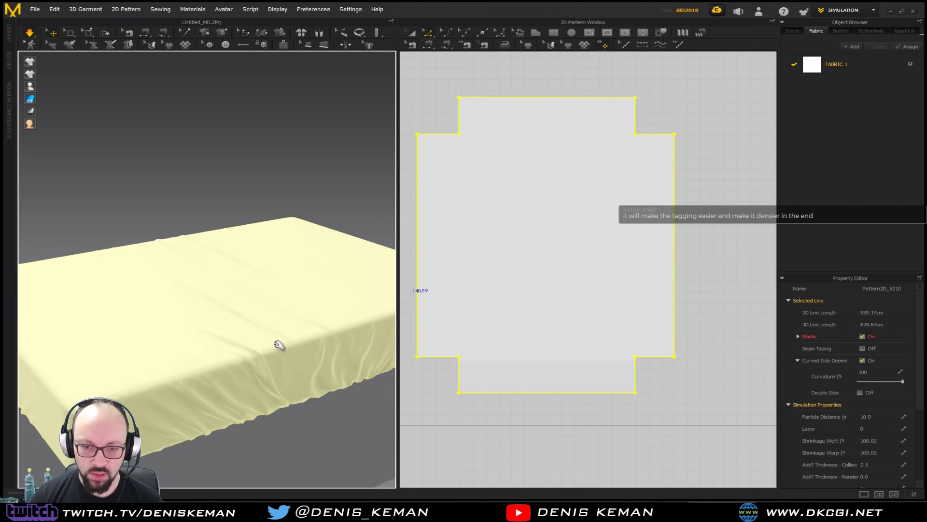
{"action": "right_click_drag", "start_coordinate": [280, 350], "coordinate": [278, 364]}
{"action": "key", "text": "space"}
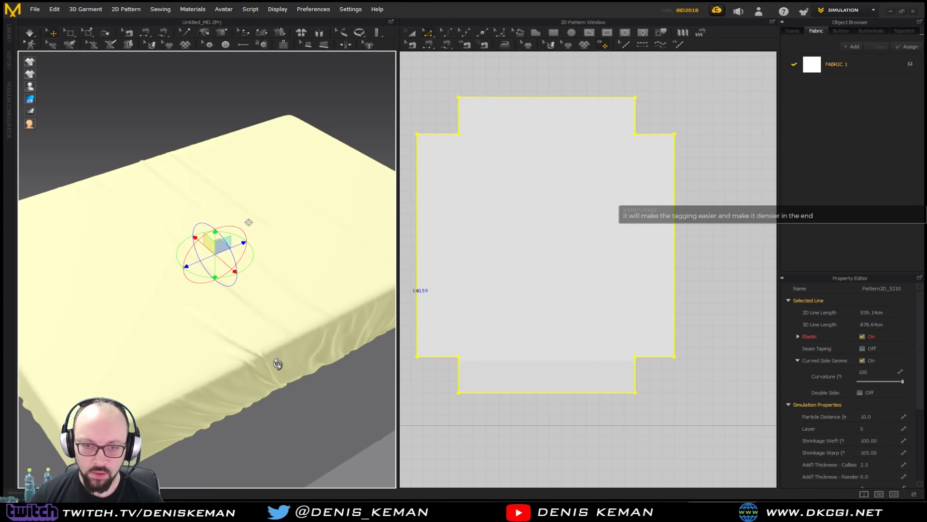
Step: Switch the 3D garment display to Mesh to examine the cover's mesh density
{"action": "mouse_move", "coordinate": [31, 102]}
{"action": "key", "text": "space"}
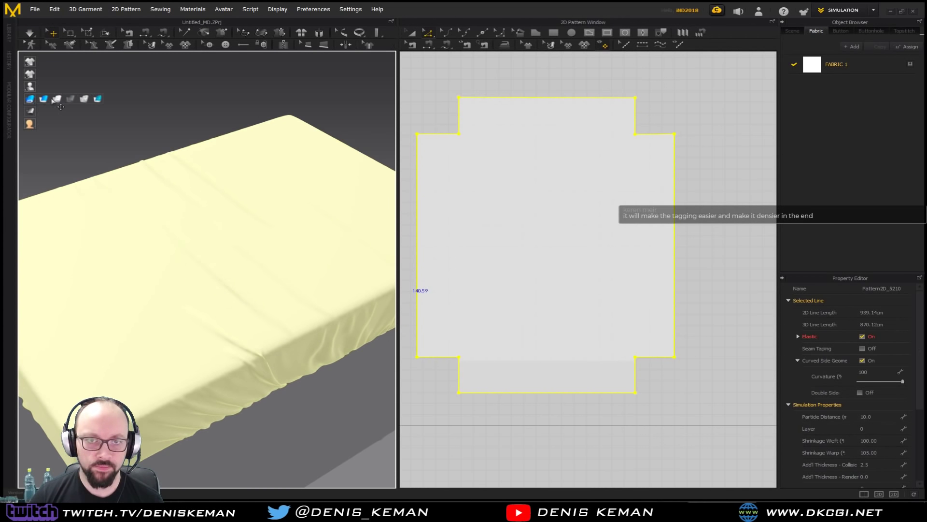
{"action": "left_click", "coordinate": [83, 99]}
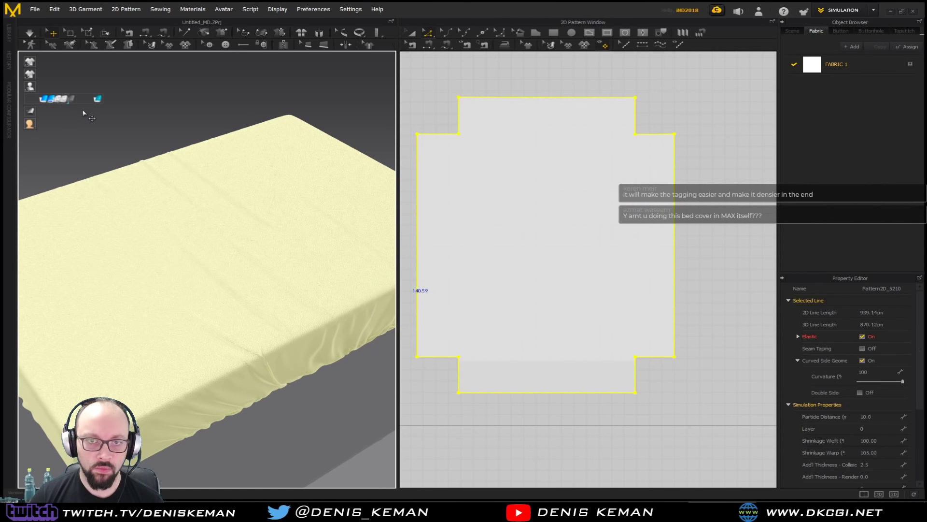
{"action": "mouse_move", "coordinate": [31, 99]}
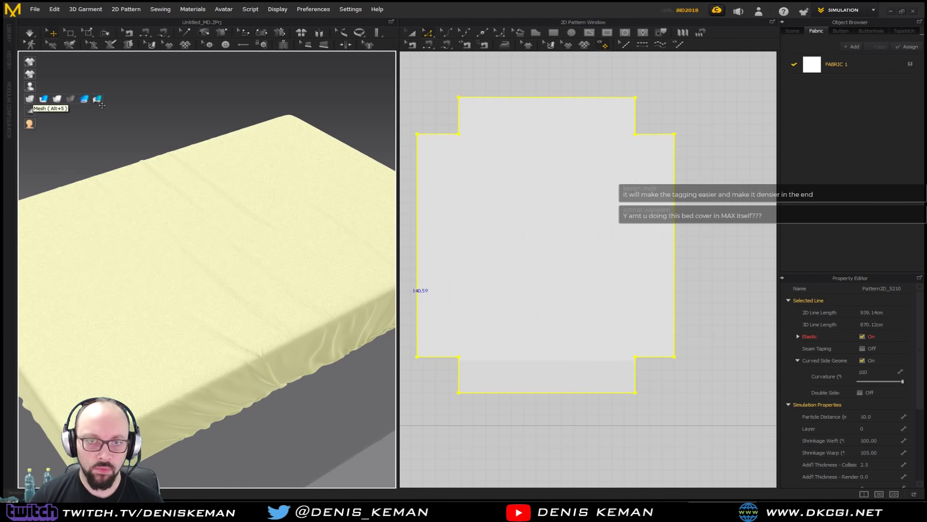
Step: Examine the cover's triangulated mesh around the top folds, the corner and the long side flap
{"action": "left_click", "coordinate": [99, 100]}
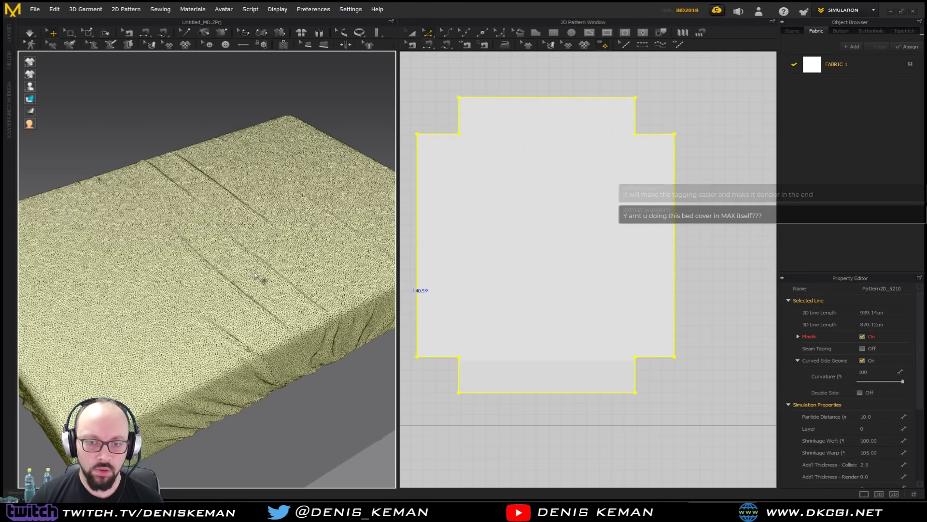
{"action": "mouse_move", "coordinate": [261, 278]}
{"action": "right_mouse_down"}
{"action": "mouse_move", "coordinate": [264, 240]}
{"action": "mouse_move", "coordinate": [257, 248]}
{"action": "mouse_move", "coordinate": [256, 278]}
{"action": "mouse_move", "coordinate": [317, 208]}
{"action": "mouse_move", "coordinate": [257, 280]}
{"action": "right_mouse_up"}
{"action": "scroll", "coordinate": [257, 281], "scroll_direction": "up", "scroll_amount": 4}
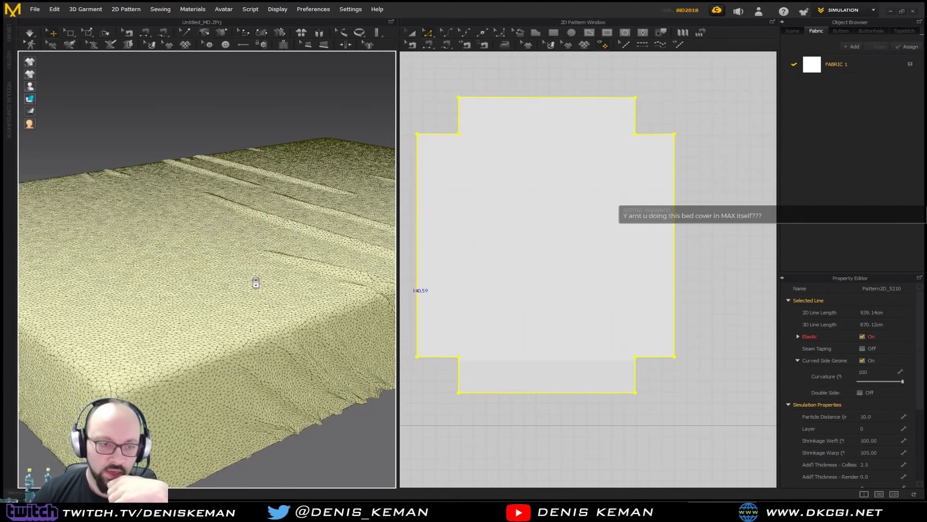
{"action": "middle_click_drag", "start_coordinate": [296, 225], "coordinate": [231, 257]}
{"action": "mouse_move", "coordinate": [232, 257]}
{"action": "right_mouse_down"}
{"action": "mouse_move", "coordinate": [262, 282]}
{"action": "mouse_move", "coordinate": [279, 257]}
{"action": "mouse_move", "coordinate": [258, 244]}
{"action": "mouse_move", "coordinate": [117, 239]}
{"action": "mouse_move", "coordinate": [165, 207]}
{"action": "mouse_move", "coordinate": [209, 197]}
{"action": "mouse_move", "coordinate": [239, 268]}
{"action": "right_mouse_up"}
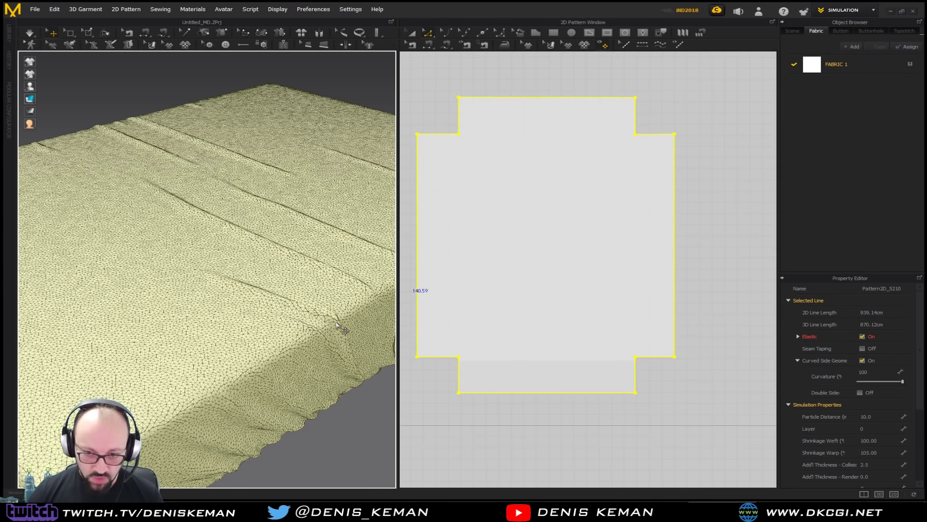
{"action": "scroll", "coordinate": [296, 325], "scroll_direction": "down", "scroll_amount": 5}
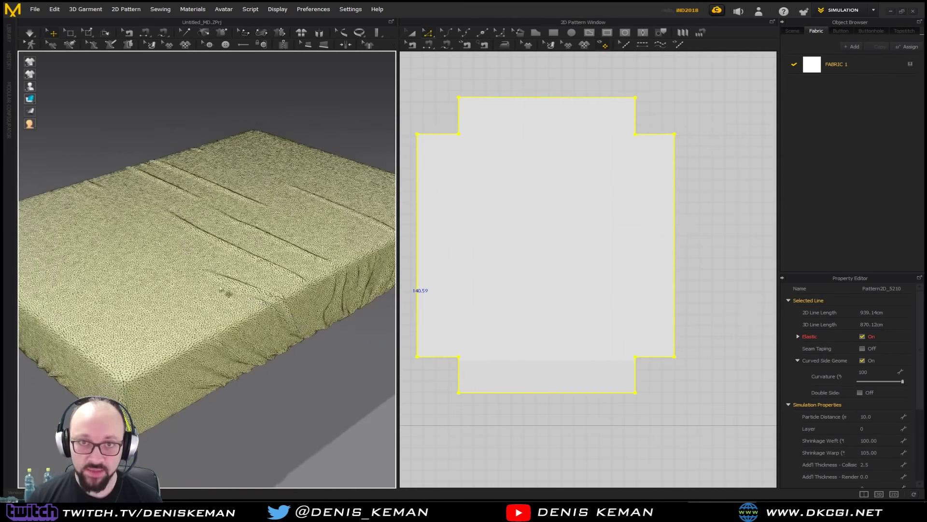
{"action": "middle_click_drag", "start_coordinate": [199, 262], "coordinate": [228, 296]}
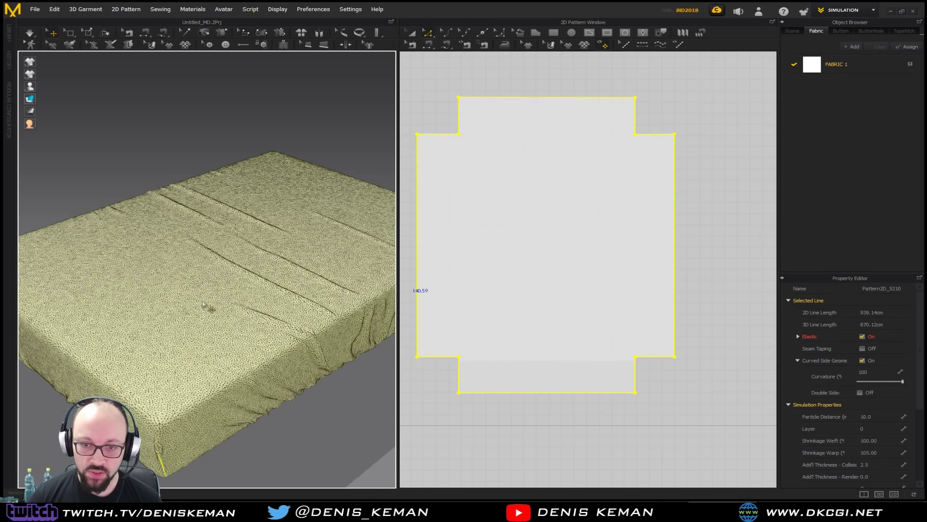
Step: Run Remeshing (Beta) on the bed cover pattern
{"action": "left_click", "coordinate": [276, 320]}
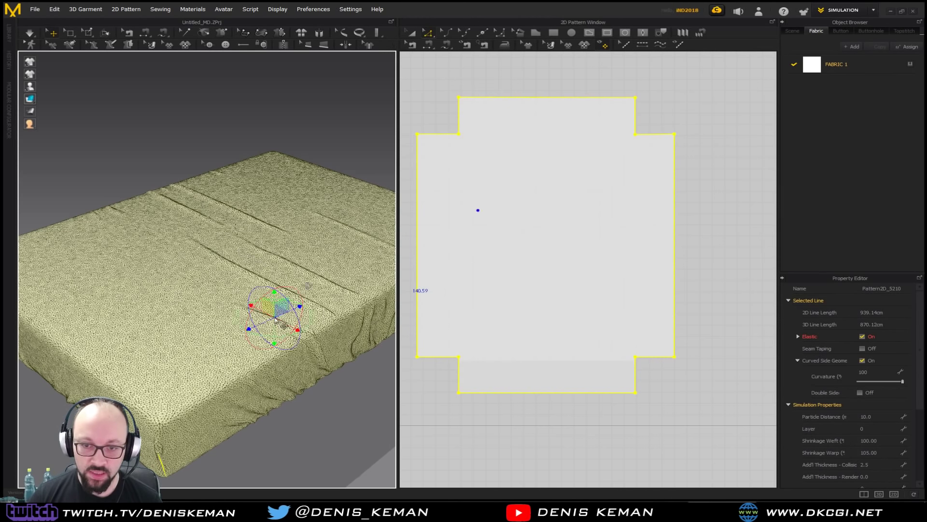
{"action": "left_click", "coordinate": [207, 288]}
{"action": "right_click", "coordinate": [208, 287]}
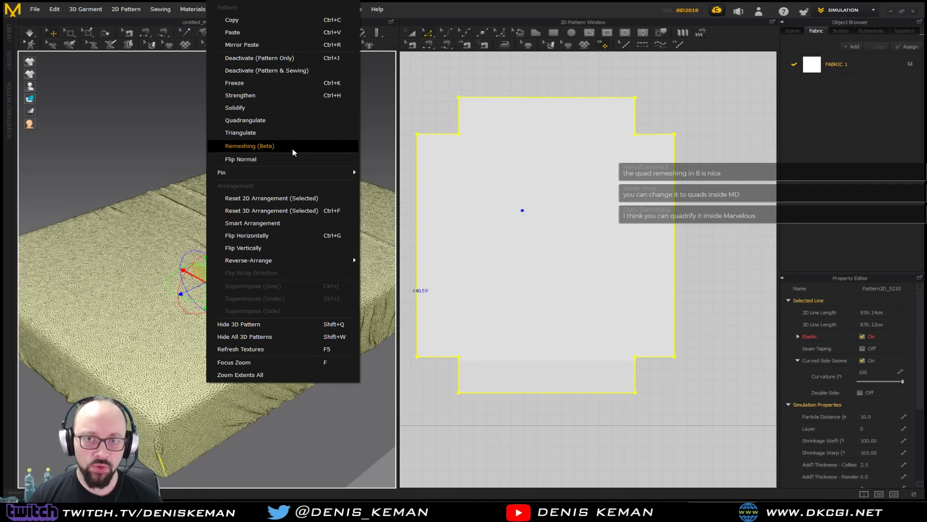
{"action": "left_click", "coordinate": [184, 112]}
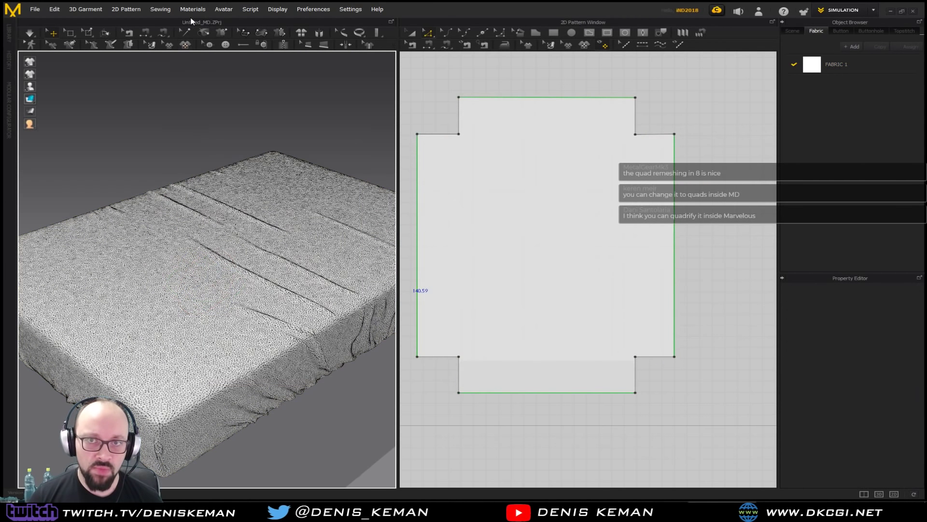
{"action": "left_click", "coordinate": [282, 211]}
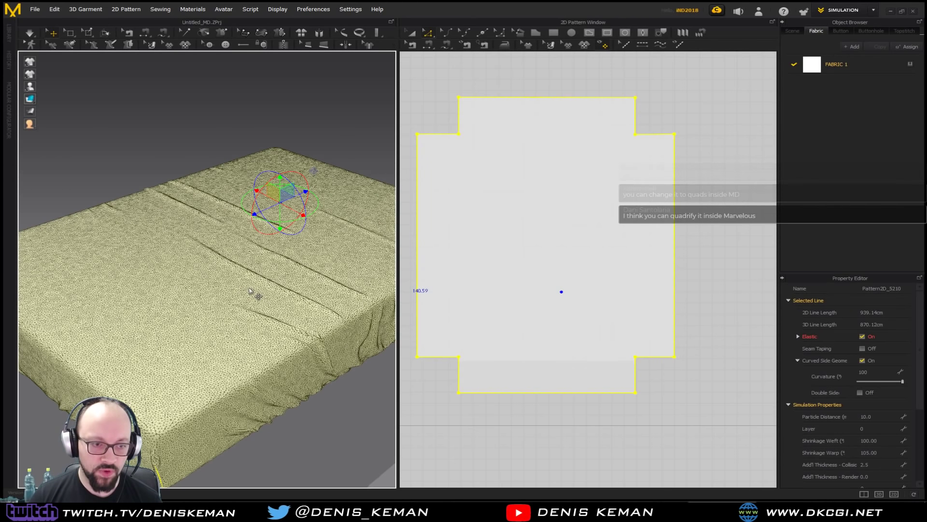
{"action": "right_click", "coordinate": [272, 260]}
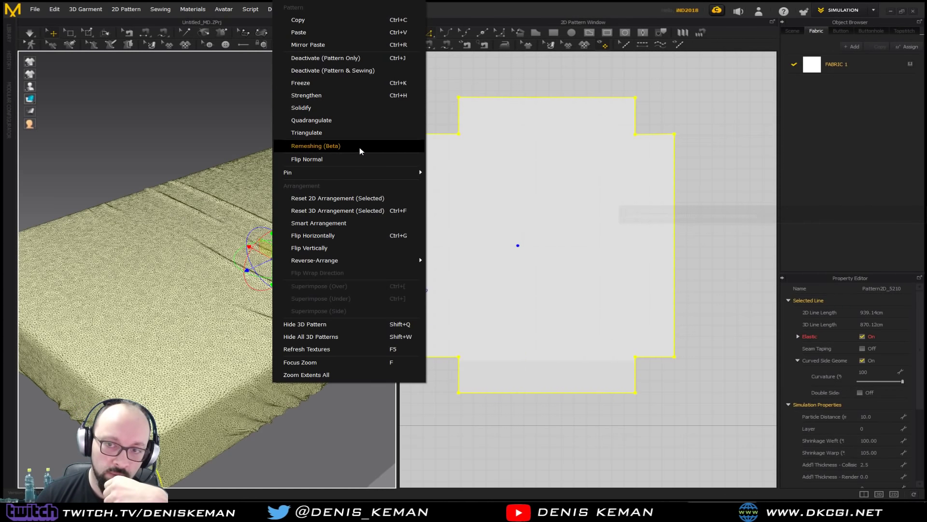
{"action": "left_click", "coordinate": [346, 146]}
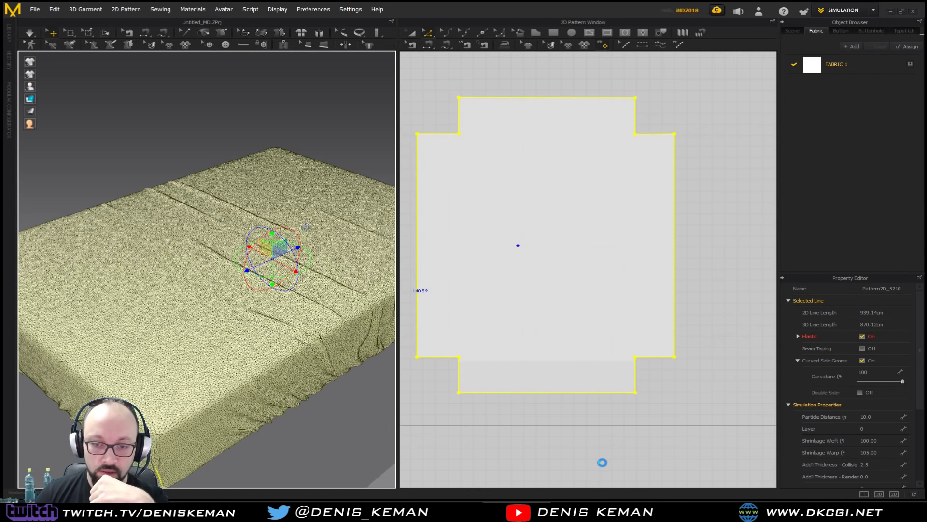
Step: Switch to the Japan_House_06 scene in 3ds Max, deselect the mattress and view the bedroom from above
{"action": "mouse_move", "coordinate": [584, 497]}
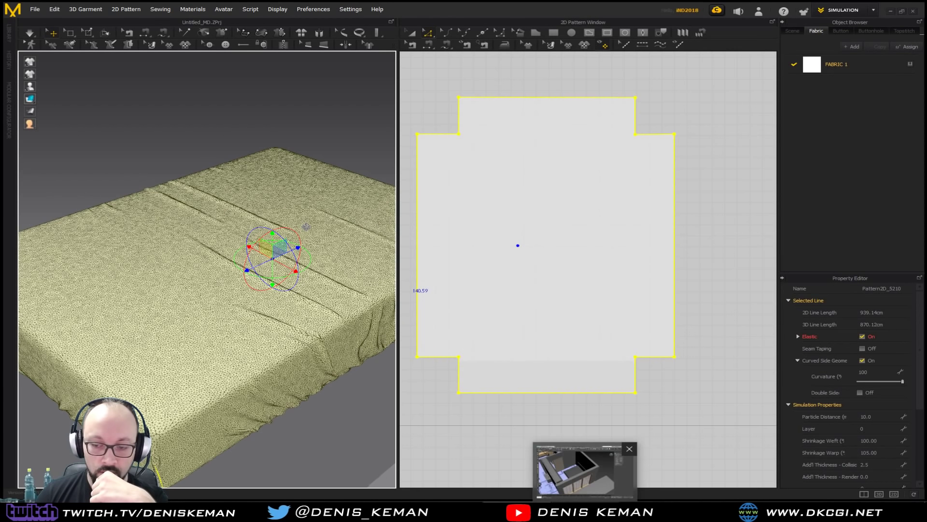
{"action": "left_click", "coordinate": [578, 471]}
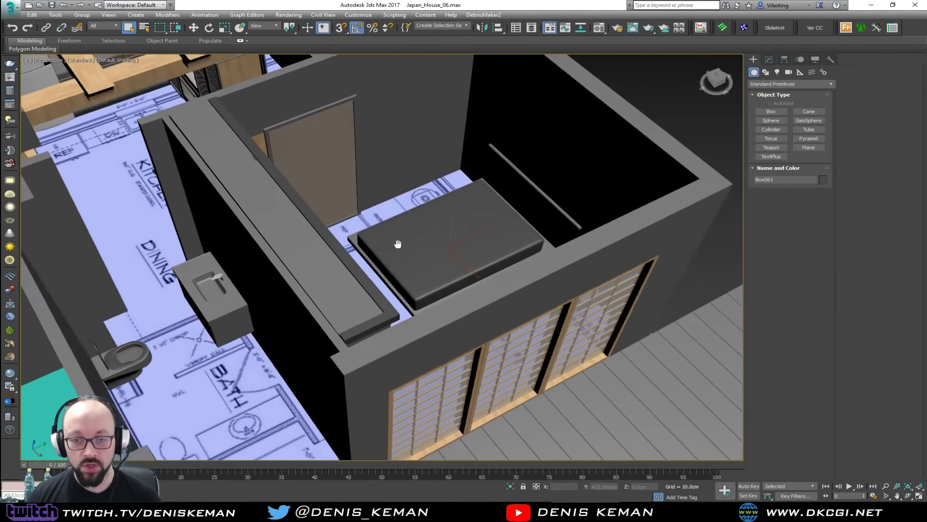
{"action": "middle_click_drag", "start_coordinate": [398, 244], "coordinate": [438, 276]}
{"action": "middle_click_drag", "start_coordinate": [387, 281], "coordinate": [364, 280], "text": "alt"}
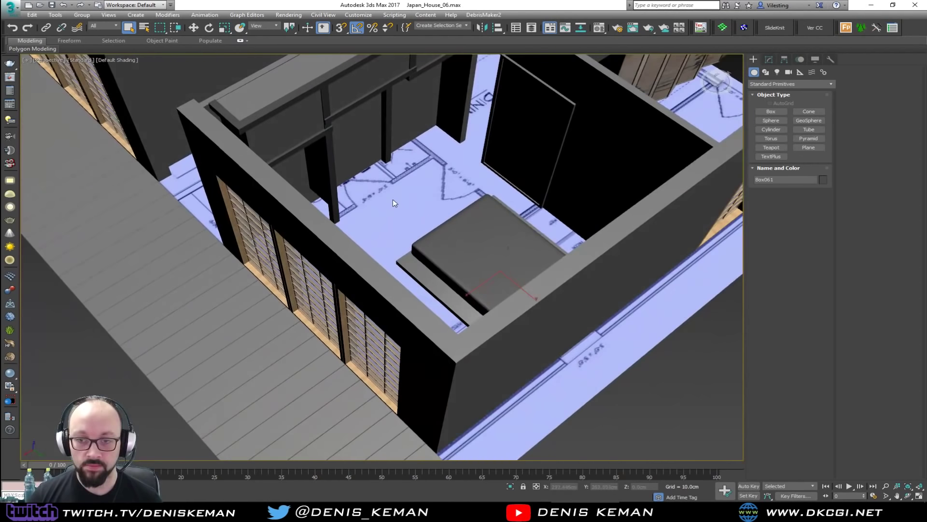
{"action": "left_click", "coordinate": [393, 199]}
{"action": "middle_click_drag", "start_coordinate": [390, 140], "coordinate": [336, 351]}
{"action": "middle_click_drag", "start_coordinate": [329, 255], "coordinate": [360, 199], "text": "alt"}
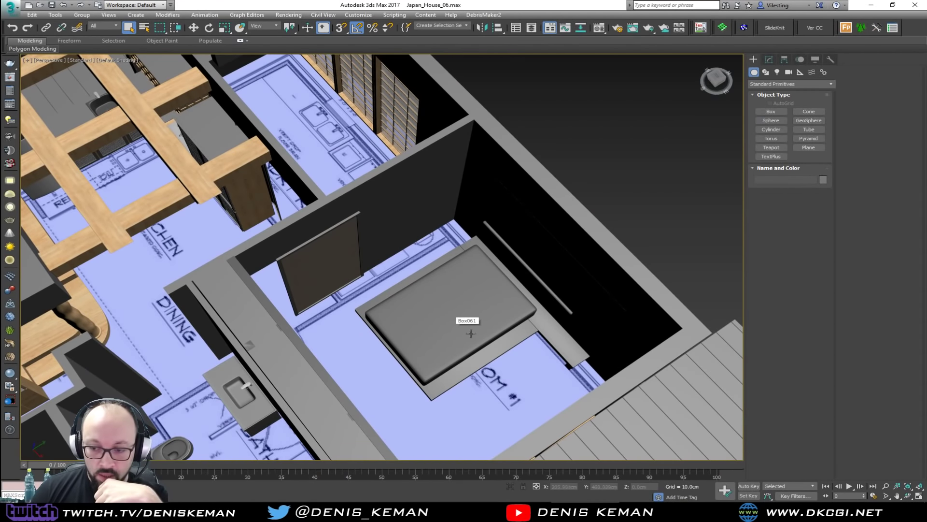
Step: Examine the mattress, the bedroom walls and the adjoining rooms to see which house surfaces are still missing
{"action": "left_click", "coordinate": [706, 511]}
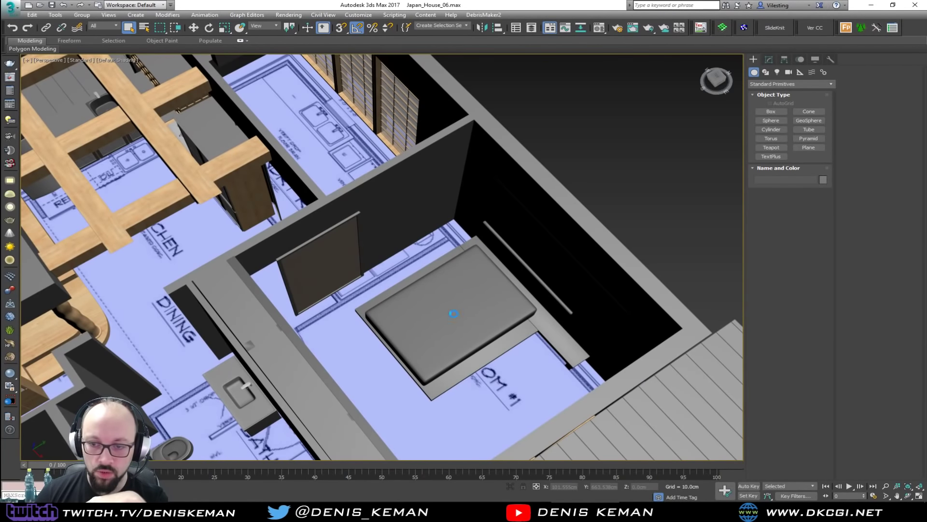
{"action": "scroll", "coordinate": [465, 394], "scroll_direction": "up", "scroll_amount": 10}
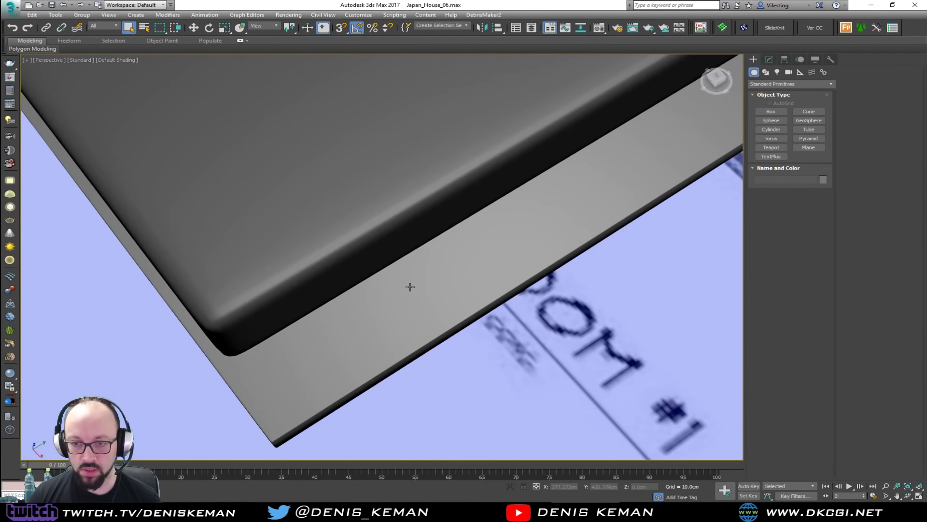
{"action": "scroll", "coordinate": [351, 242], "scroll_direction": "down", "scroll_amount": 6}
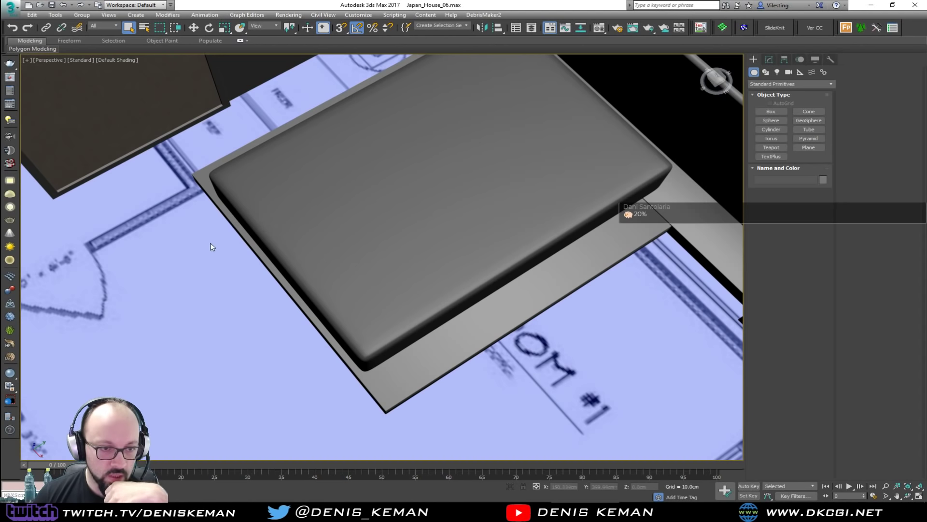
{"action": "middle_click_drag", "start_coordinate": [199, 173], "coordinate": [288, 289]}
{"action": "scroll", "coordinate": [311, 270], "scroll_direction": "down", "scroll_amount": 2}
{"action": "scroll", "coordinate": [328, 276], "scroll_direction": "down", "scroll_amount": 2}
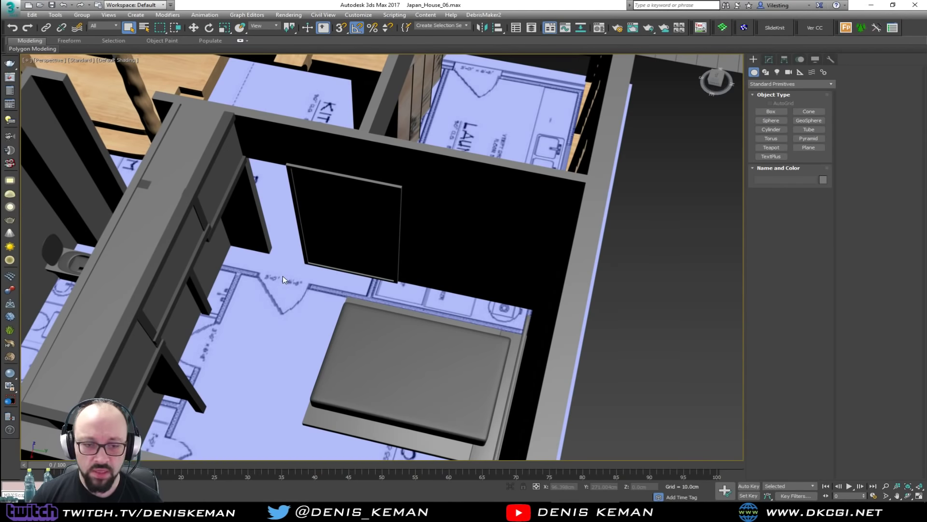
{"action": "scroll", "coordinate": [392, 273], "scroll_direction": "down", "scroll_amount": 5}
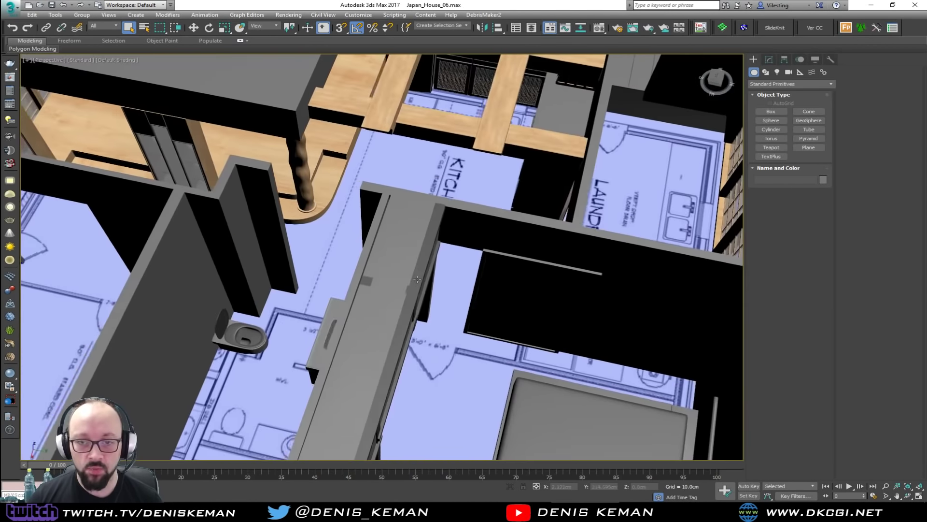
{"action": "middle_click_drag", "start_coordinate": [392, 273], "coordinate": [10, 263], "text": "alt"}
{"action": "scroll", "coordinate": [432, 343], "scroll_direction": "up", "scroll_amount": 8}
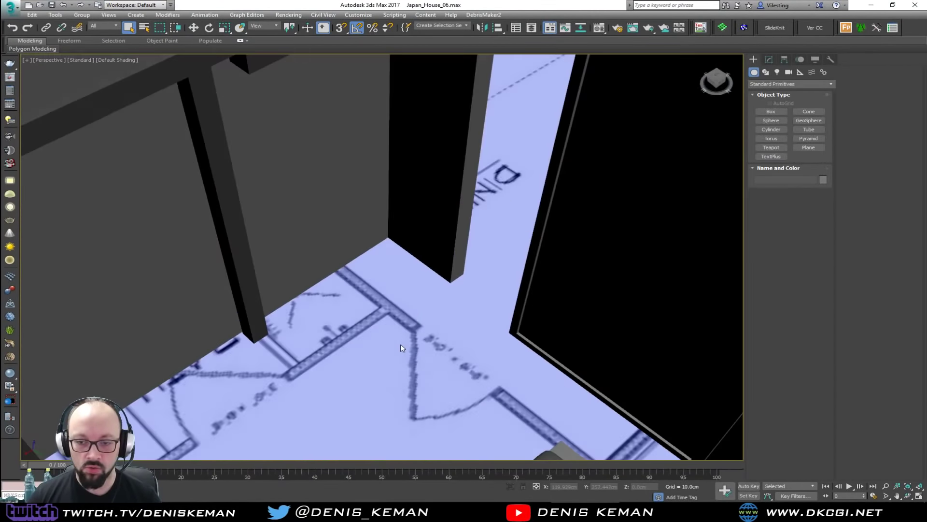
{"action": "scroll", "coordinate": [401, 345], "scroll_direction": "down", "scroll_amount": 5}
{"action": "scroll", "coordinate": [409, 330], "scroll_direction": "down", "scroll_amount": 6}
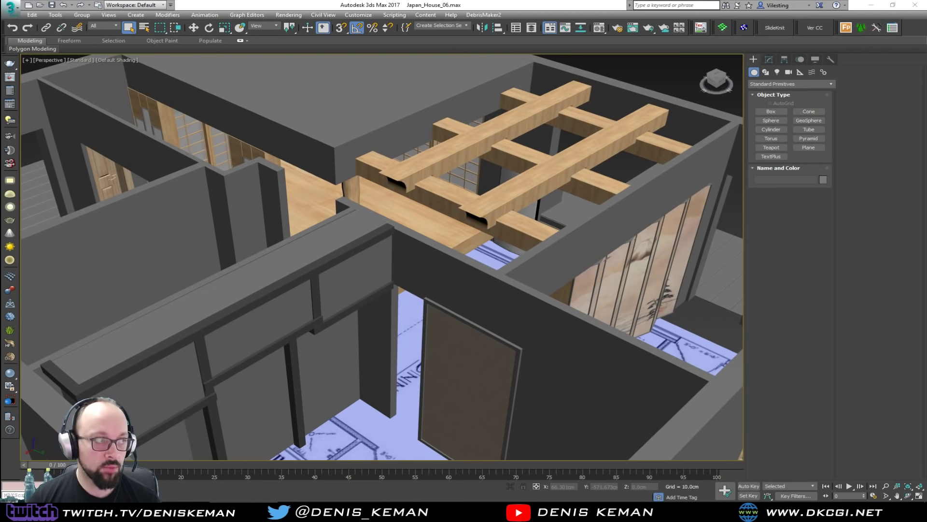
{"action": "middle_click_drag", "start_coordinate": [355, 293], "coordinate": [386, 194]}
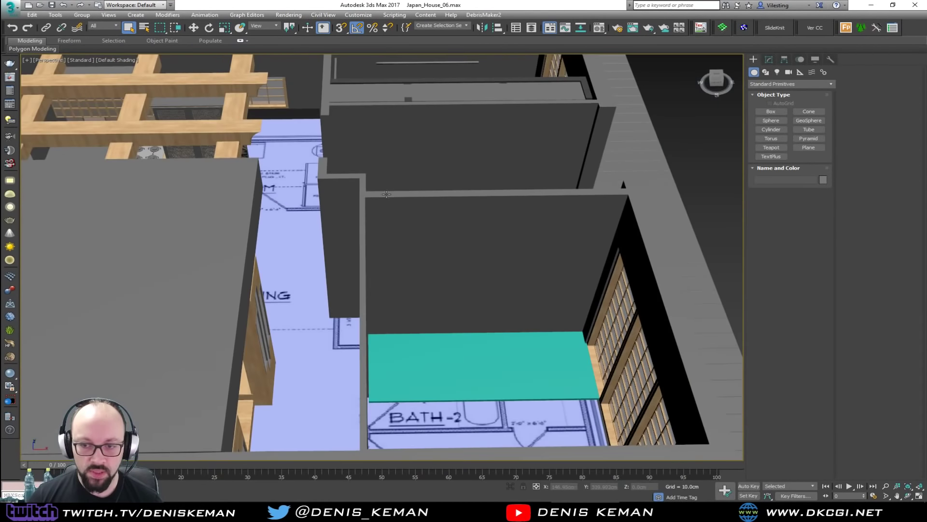
{"action": "middle_click_drag", "start_coordinate": [405, 254], "coordinate": [378, 194]}
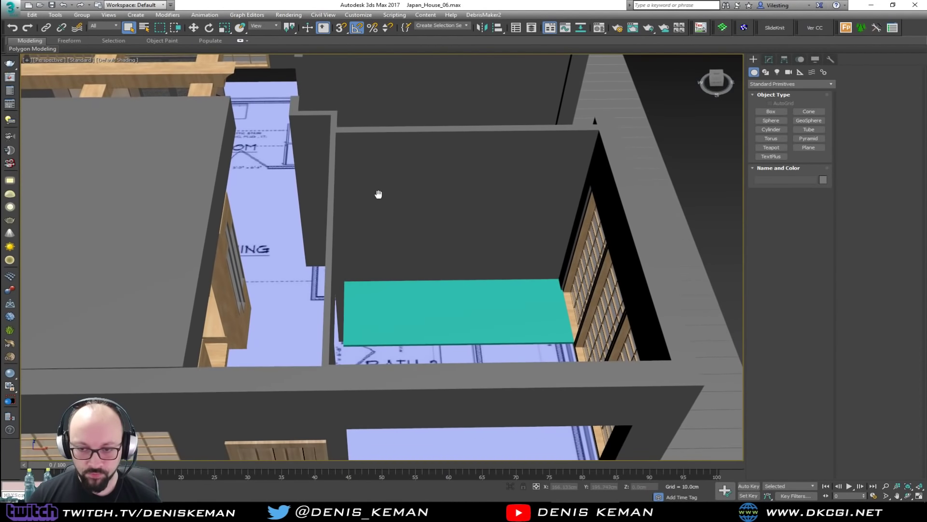
Step: Isolate the house walls object and frame it in a maximized Top view
{"action": "left_click", "coordinate": [407, 240]}
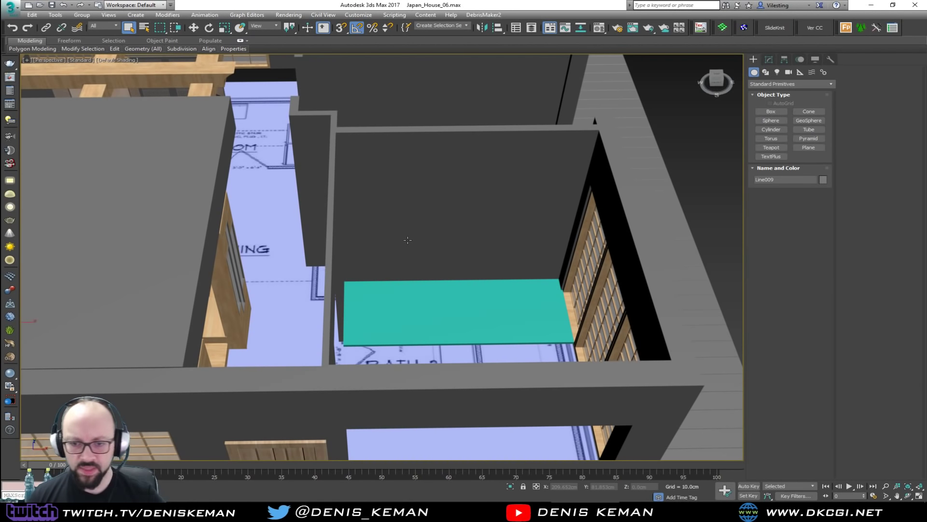
{"action": "key", "text": "alt+q"}
{"action": "middle_click_drag", "start_coordinate": [401, 244], "coordinate": [451, 273], "text": "alt"}
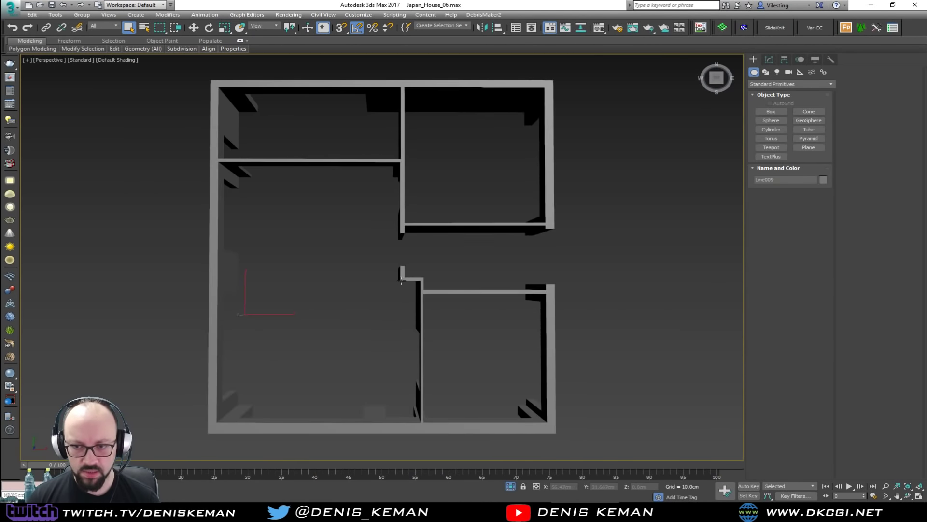
{"action": "left_click", "coordinate": [450, 272]}
{"action": "key", "text": "alt+w"}
{"action": "left_click", "coordinate": [232, 185]}
{"action": "key", "text": "z"}
{"action": "key", "text": "alt+w"}
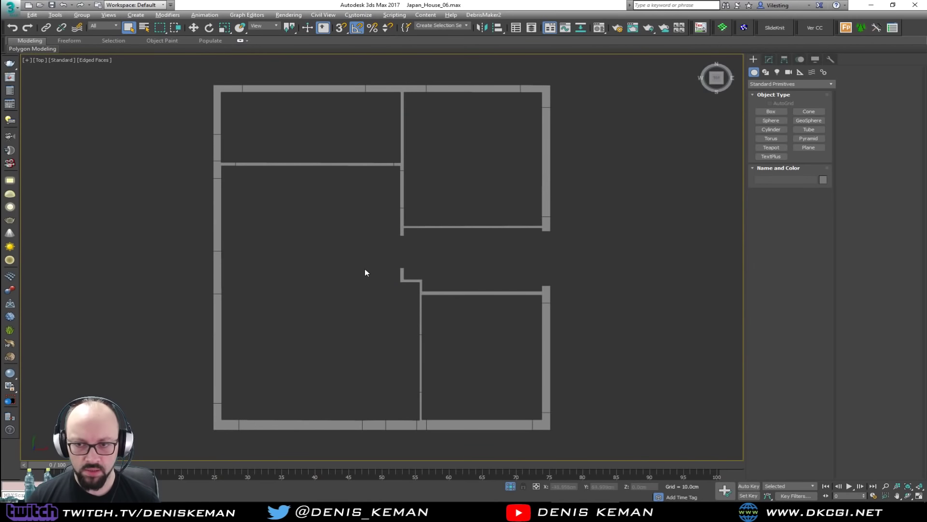
Step: Create a plane of about 966 by 841 cm with snapping on, spanning the outer walls' opposite inner corners
{"action": "right_click", "coordinate": [380, 201]}
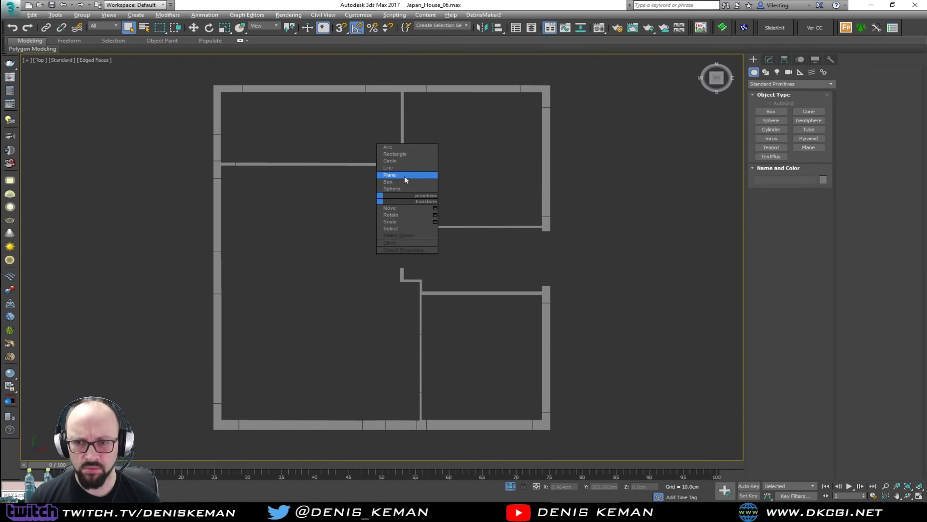
{"action": "left_click", "coordinate": [405, 175]}
{"action": "key", "text": "s"}
{"action": "left_click_drag", "start_coordinate": [223, 94], "coordinate": [539, 420]}
{"action": "right_click", "coordinate": [448, 304]}
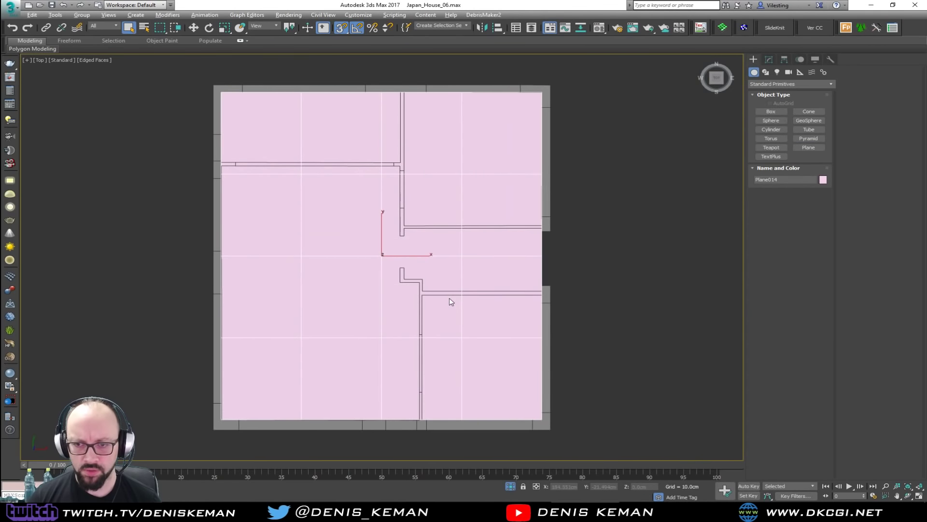
Step: Lower the plane vertically in the Perspective view to the base of the walls at Z 0
{"action": "key", "text": "alt+w"}
{"action": "left_click", "coordinate": [528, 367]}
{"action": "key", "text": "alt+w"}
{"action": "middle_click_drag", "start_coordinate": [524, 366], "coordinate": [410, 276], "text": "alt"}
{"action": "scroll", "coordinate": [410, 275], "scroll_direction": "down", "scroll_amount": 3}
{"action": "key", "text": "w"}
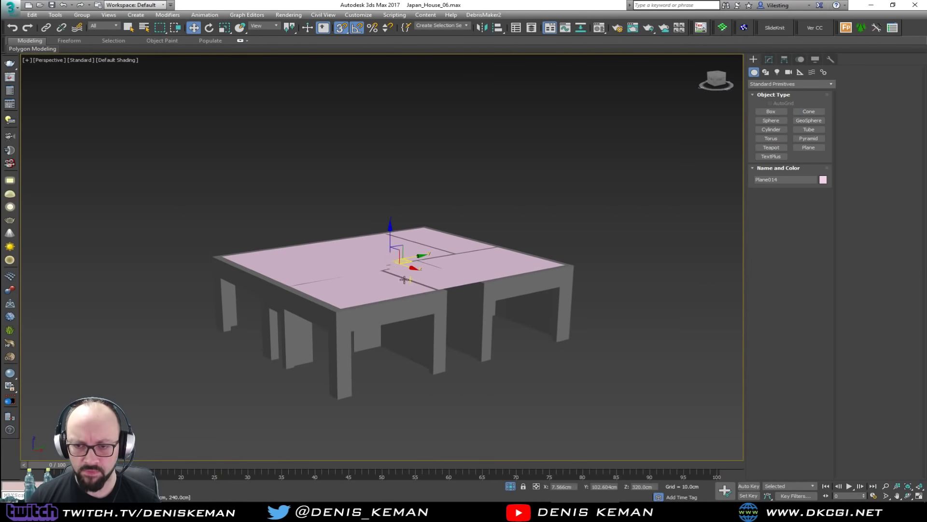
{"action": "left_click_drag", "start_coordinate": [390, 235], "coordinate": [420, 353]}
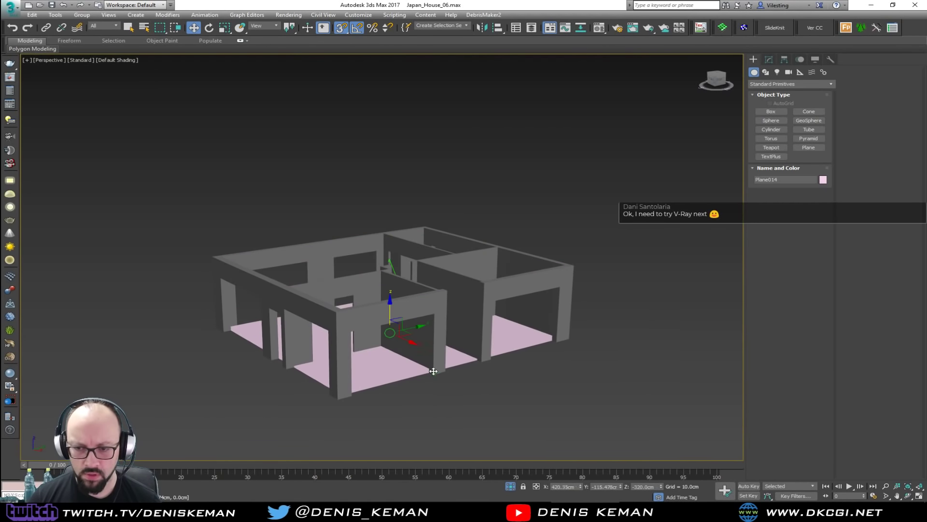
Step: Set the plane's length and width segments to 1
{"action": "middle_click_drag", "start_coordinate": [421, 353], "coordinate": [404, 334], "text": "alt"}
{"action": "scroll", "coordinate": [404, 331], "scroll_direction": "up", "scroll_amount": 4}
{"action": "left_click", "coordinate": [769, 59]}
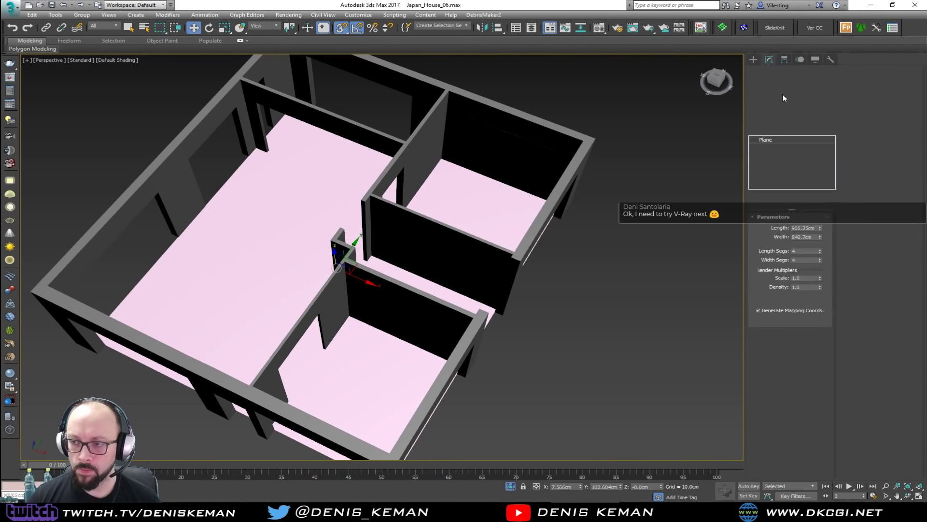
{"action": "right_click", "coordinate": [820, 260]}
{"action": "right_click", "coordinate": [820, 252]}
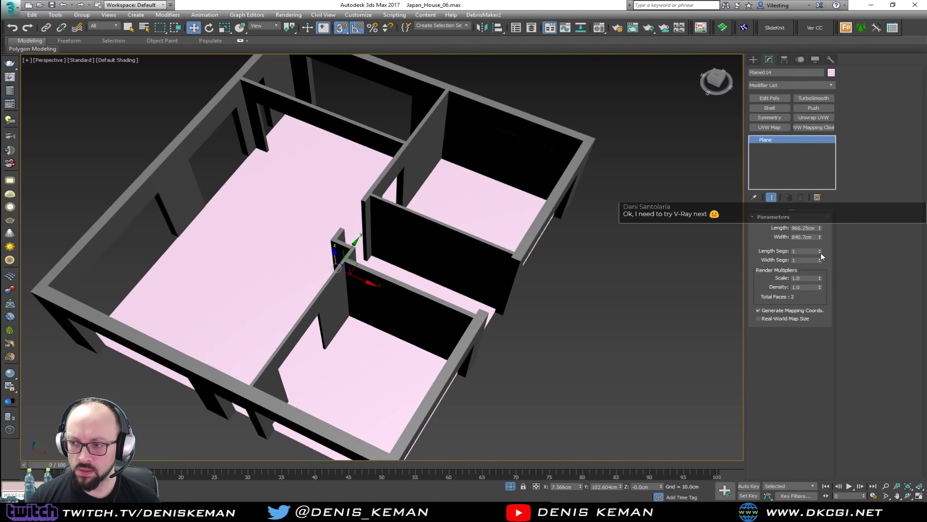
Step: Rename the new plane as Floor and clear the selection
{"action": "left_click", "coordinate": [786, 72]}
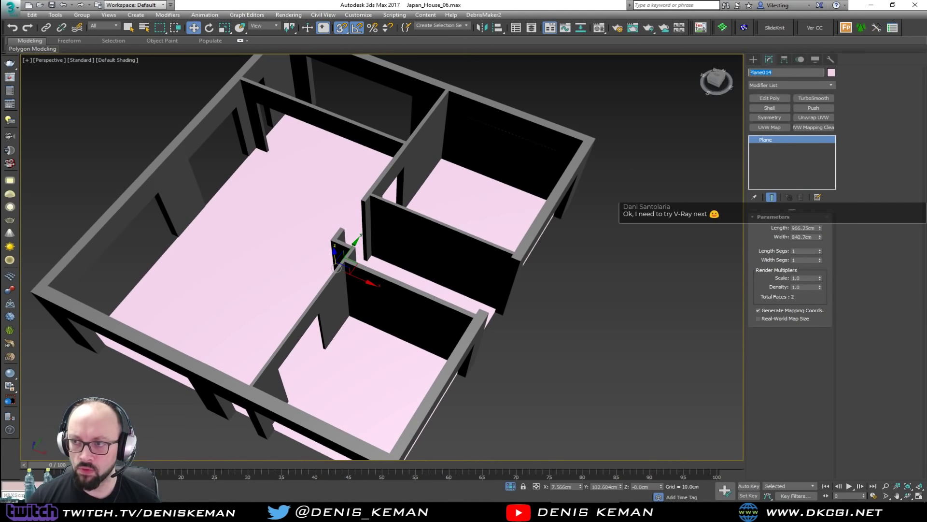
{"action": "type", "text": "Fl"}
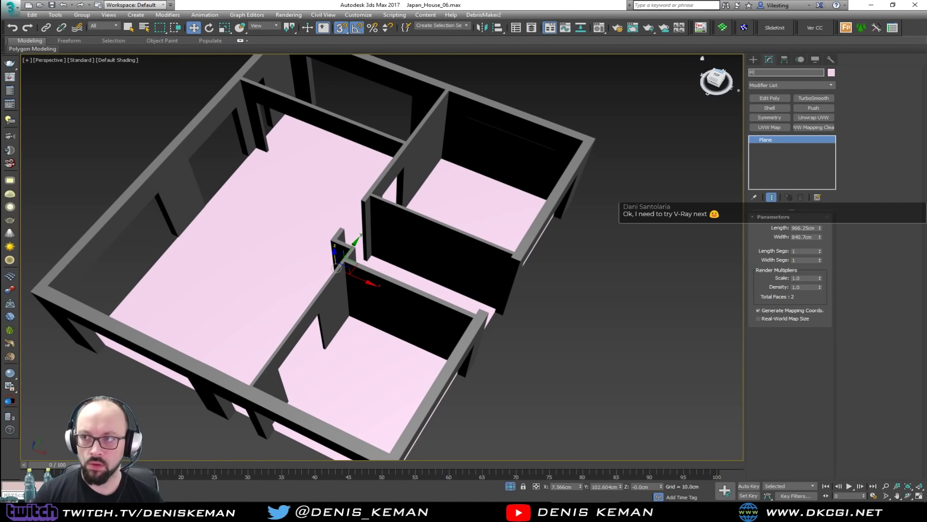
{"action": "type", "text": "oor"}
{"action": "key", "text": "Return"}
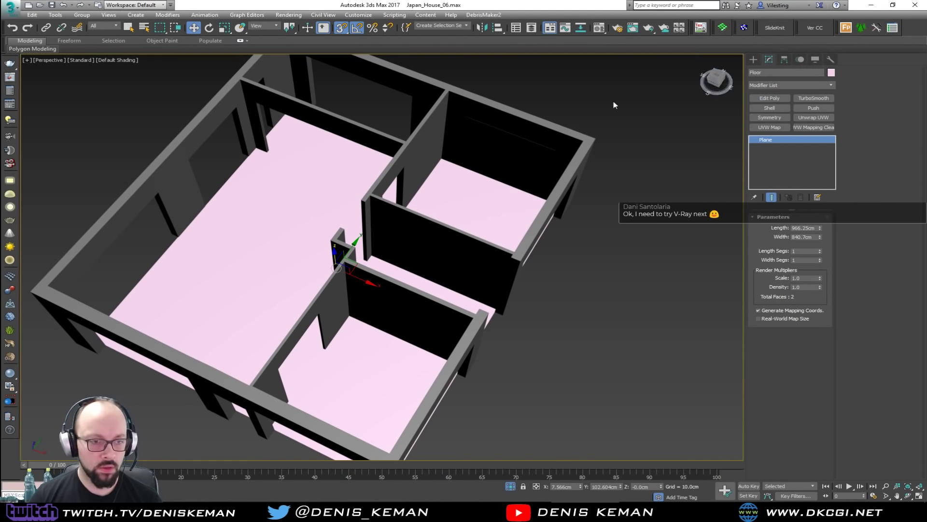
{"action": "left_click", "coordinate": [595, 315]}
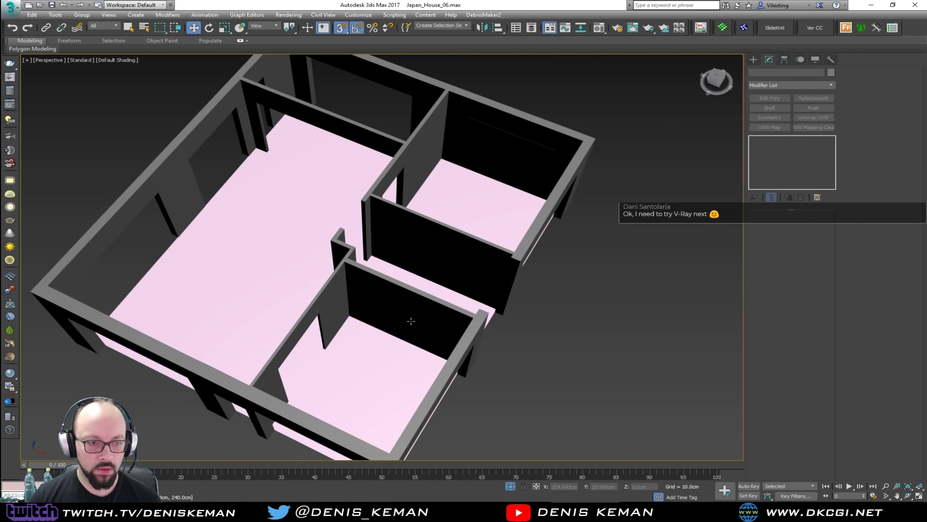
{"action": "scroll", "coordinate": [372, 322], "scroll_direction": "up", "scroll_amount": 3}
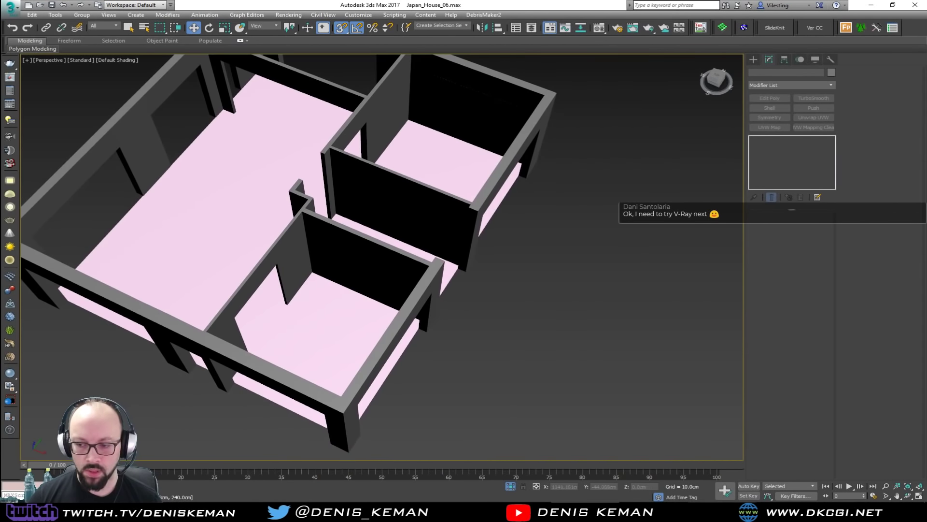
Step: Switch to Marvelous Designer to check the mattress cover's remeshing progress, and return to 3ds Max
{"action": "left_click", "coordinate": [736, 510]}
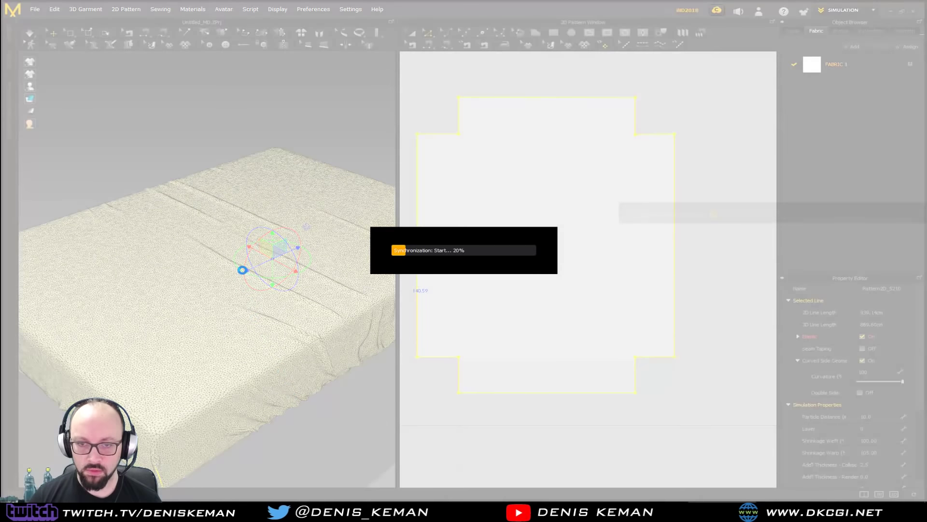
{"action": "left_click", "coordinate": [429, 283]}
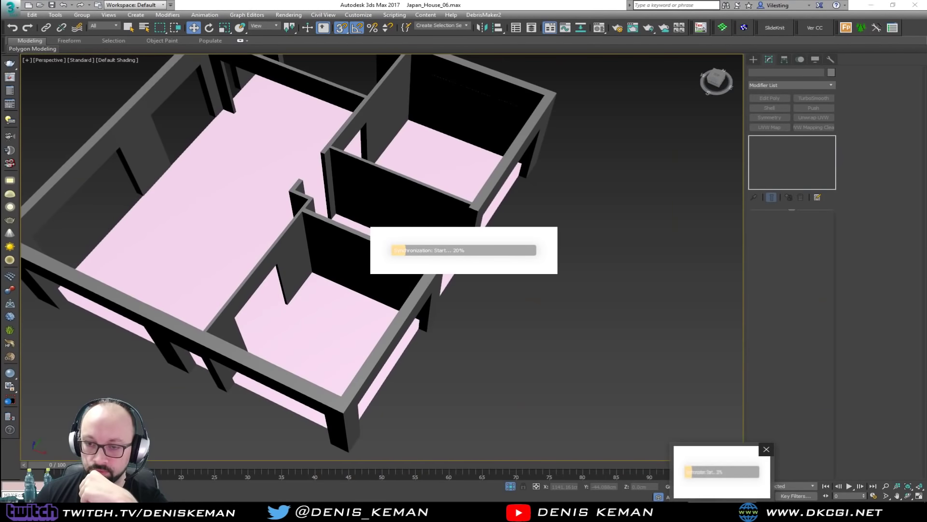
Step: Select the floor plane, show edged faces in the Perspective view, and end the isolation to bring back the whole house
{"action": "middle_click_drag", "start_coordinate": [345, 203], "coordinate": [385, 371]}
{"action": "left_click", "coordinate": [385, 417]}
{"action": "scroll", "coordinate": [385, 417], "scroll_direction": "up", "scroll_amount": 3}
{"action": "key", "text": "F4"}
{"action": "right_click", "coordinate": [385, 299]}
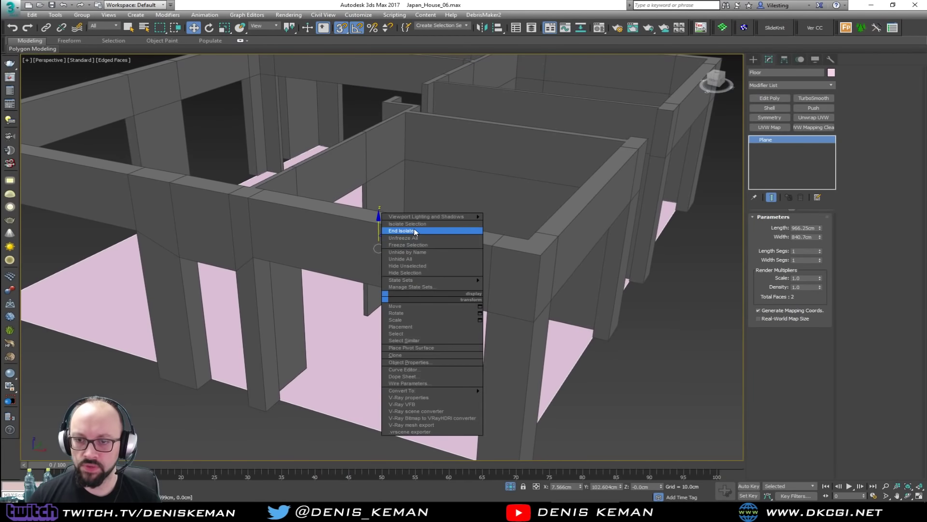
{"action": "left_click", "coordinate": [414, 228]}
{"action": "middle_click_drag", "start_coordinate": [394, 270], "coordinate": [430, 271], "text": "alt"}
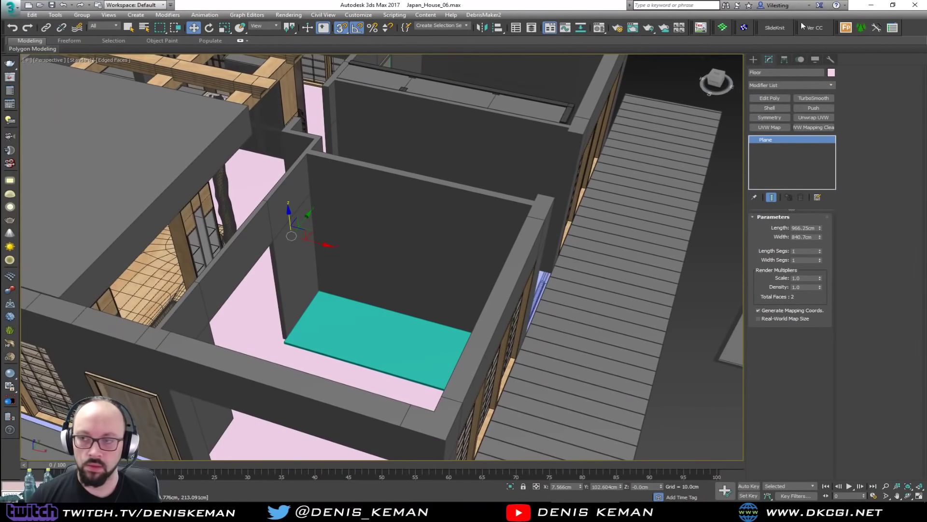
Step: Change the floor plane's object color to the custom grey
{"action": "left_click", "coordinate": [832, 73]}
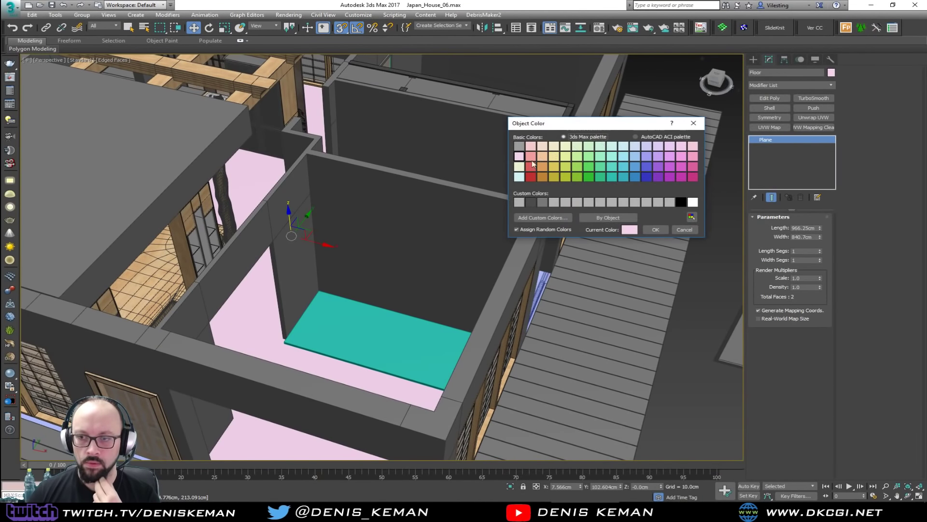
{"action": "left_click", "coordinate": [542, 202]}
{"action": "left_click", "coordinate": [656, 229]}
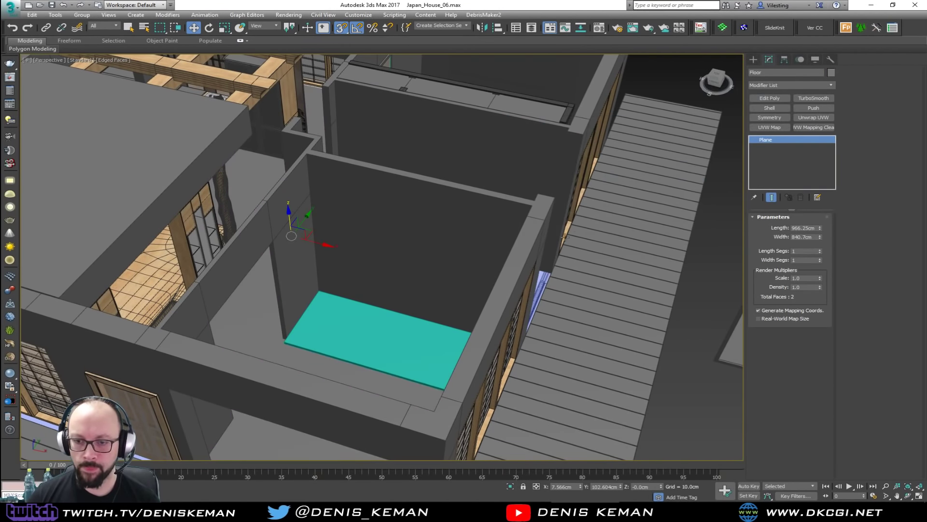
Step: Isolate the floor plane together with the house walls in a maximized Top view
{"action": "middle_click_drag", "start_coordinate": [531, 174], "coordinate": [502, 210], "text": "alt"}
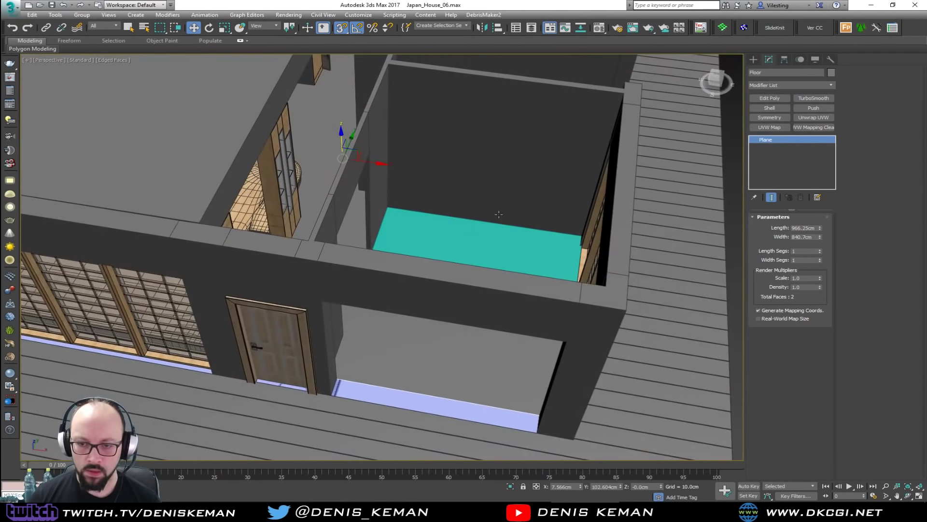
{"action": "key", "text": "alt+w"}
{"action": "right_click", "coordinate": [271, 191]}
{"action": "key", "text": "alt+w"}
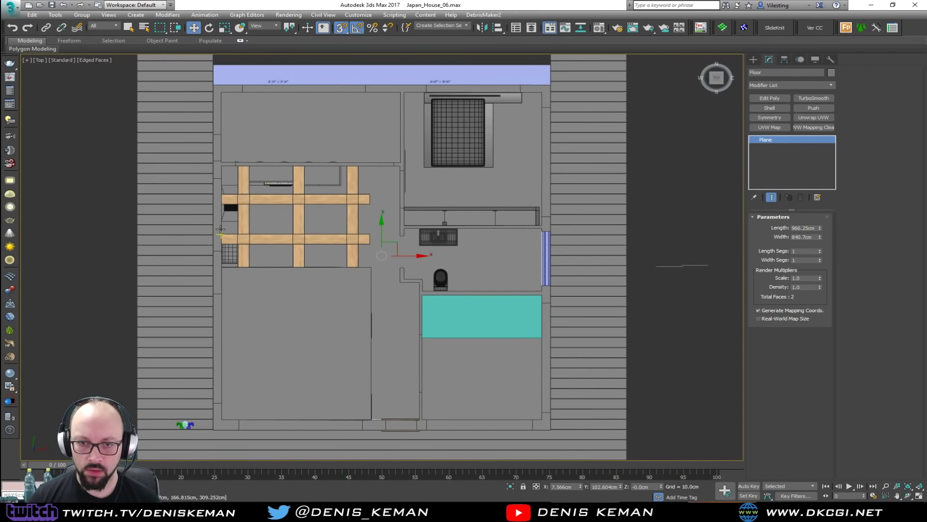
{"action": "left_click", "coordinate": [220, 229], "text": "ctrl"}
{"action": "key", "text": "alt+q"}
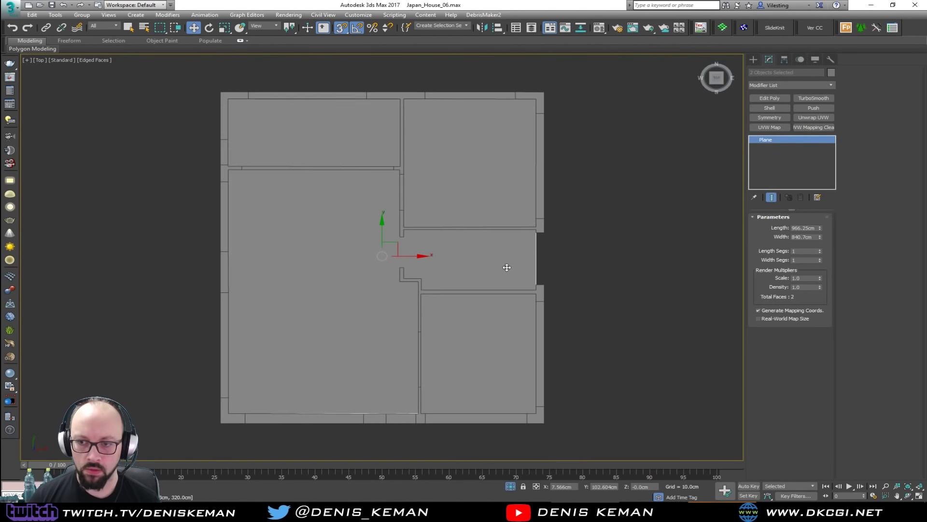
Step: Replace the floor plane with a new plane of about 1018 by 884 cm spanning the walls' opposite outer corners
{"action": "left_click", "coordinate": [504, 267]}
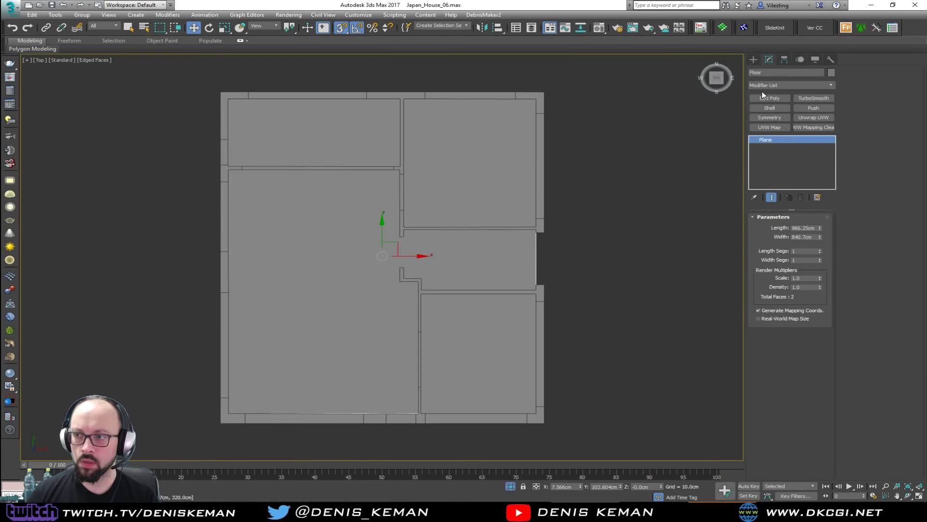
{"action": "key", "text": "Delete"}
{"action": "left_click", "coordinate": [753, 60]}
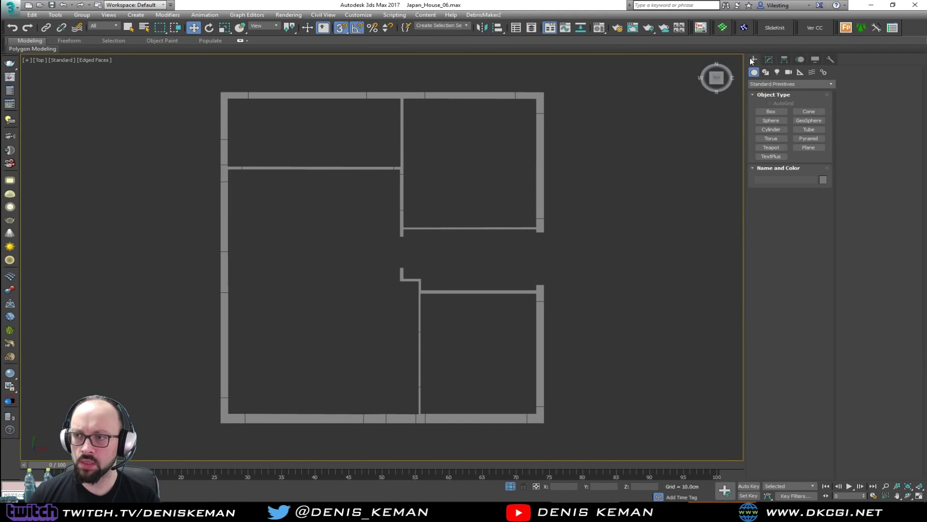
{"action": "left_click", "coordinate": [808, 148]}
{"action": "left_click_drag", "start_coordinate": [220, 91], "coordinate": [547, 418]}
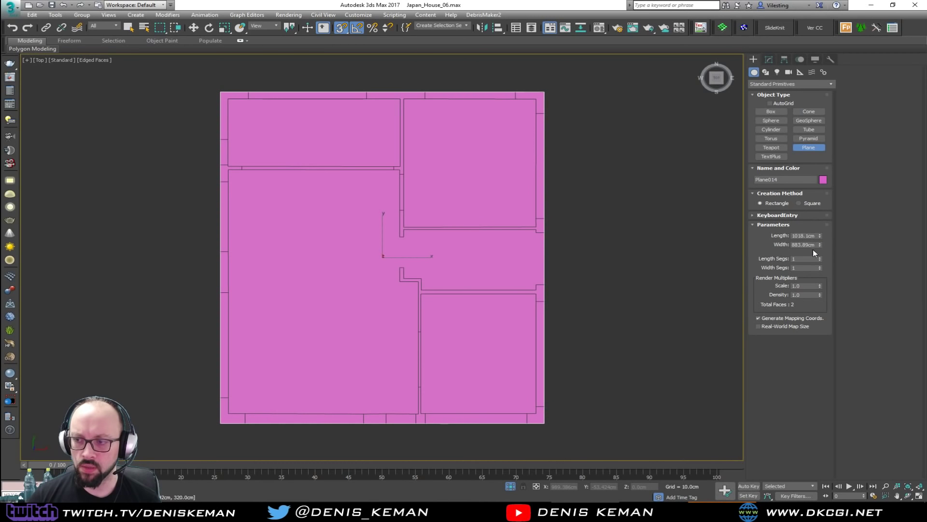
Step: Switch to Marvelous Designer, deselect the pattern, and examine the remeshed mattress cover's quads around the wrinkles, sides and corners
{"action": "left_click", "coordinate": [721, 511]}
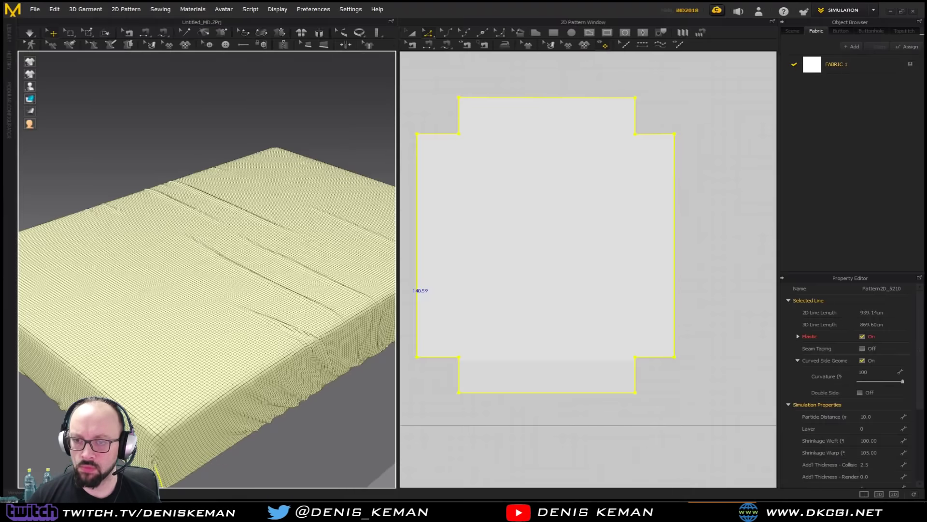
{"action": "right_click_drag", "start_coordinate": [302, 327], "coordinate": [285, 304]}
{"action": "left_click", "coordinate": [358, 387]}
{"action": "scroll", "coordinate": [279, 300], "scroll_direction": "down", "scroll_amount": 4}
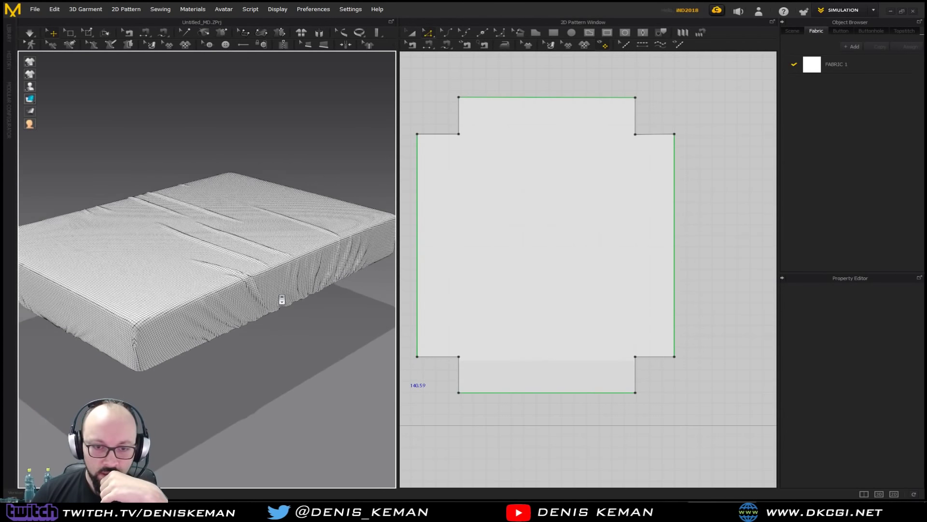
{"action": "scroll", "coordinate": [282, 300], "scroll_direction": "up", "scroll_amount": 5}
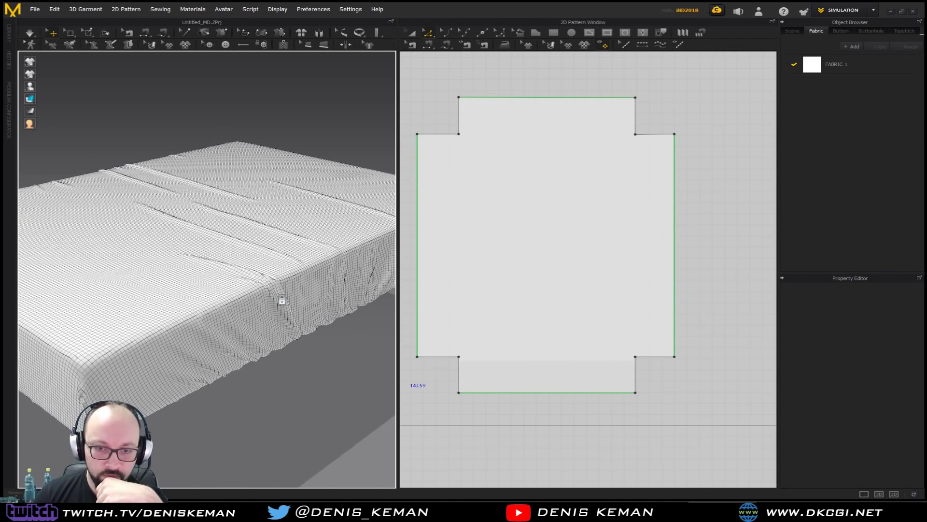
{"action": "scroll", "coordinate": [282, 300], "scroll_direction": "up", "scroll_amount": 2}
{"action": "right_click_drag", "start_coordinate": [282, 299], "coordinate": [465, 295]}
{"action": "right_click_drag", "start_coordinate": [246, 315], "coordinate": [208, 281]}
{"action": "right_click_drag", "start_coordinate": [135, 288], "coordinate": [25, 325]}
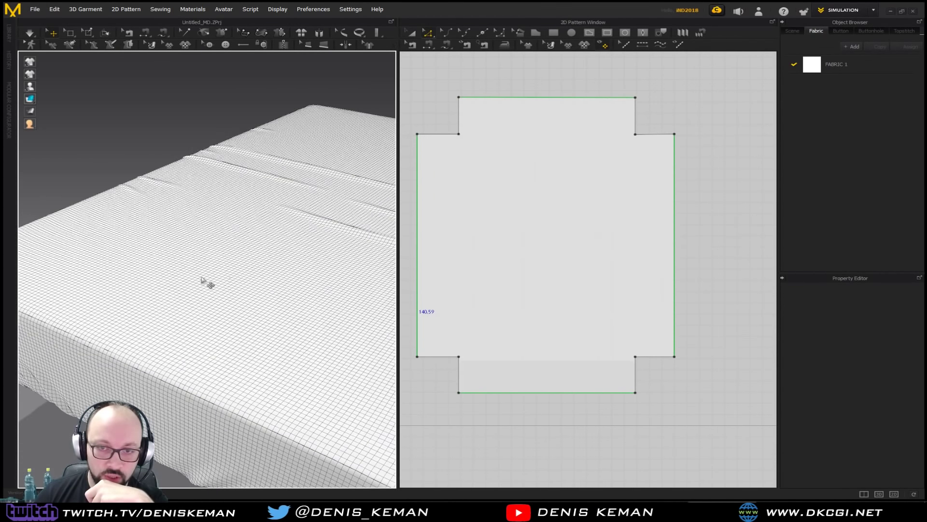
{"action": "middle_click_drag", "start_coordinate": [300, 319], "coordinate": [209, 307]}
{"action": "scroll", "coordinate": [285, 349], "scroll_direction": "down", "scroll_amount": 1}
{"action": "scroll", "coordinate": [282, 348], "scroll_direction": "down", "scroll_amount": 5}
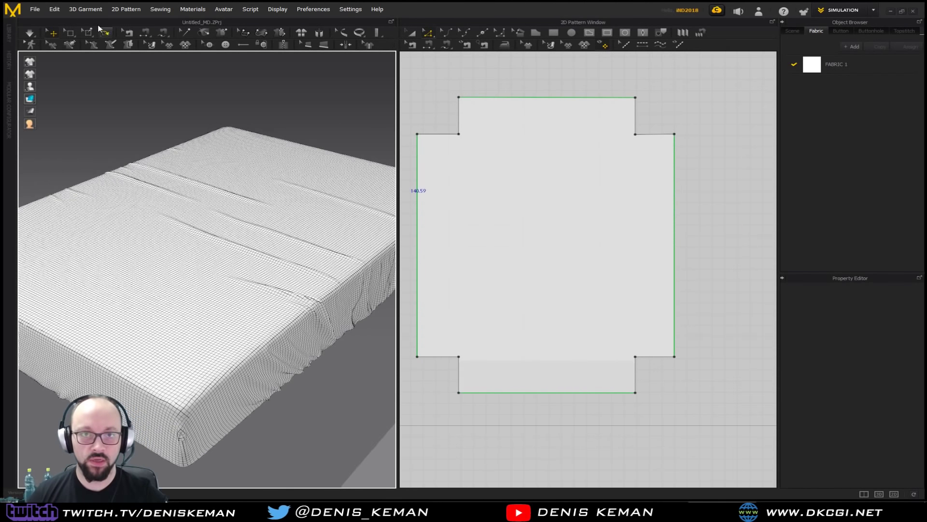
{"action": "left_click", "coordinate": [35, 9]}
{"action": "mouse_move", "coordinate": [52, 88]}
{"action": "mouse_move", "coordinate": [51, 123]}
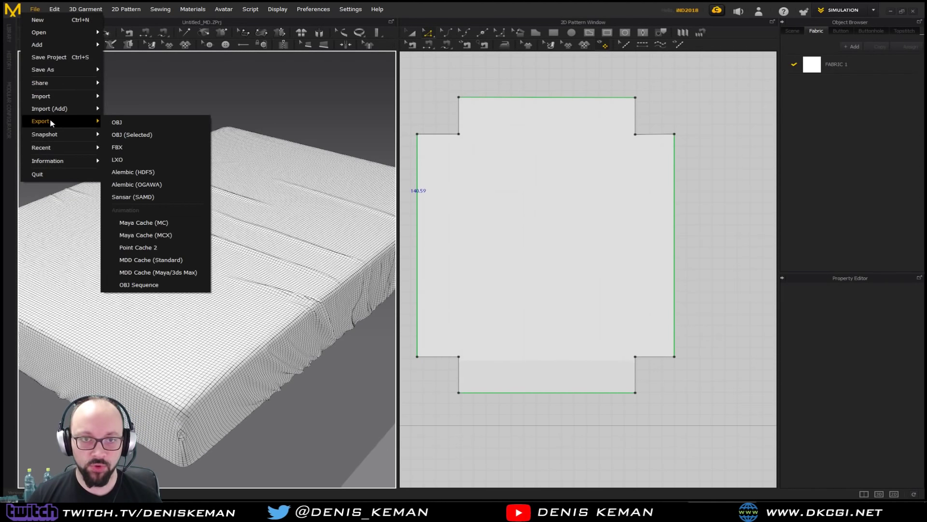
{"action": "left_click", "coordinate": [404, 130]}
{"action": "left_click", "coordinate": [507, 183]}
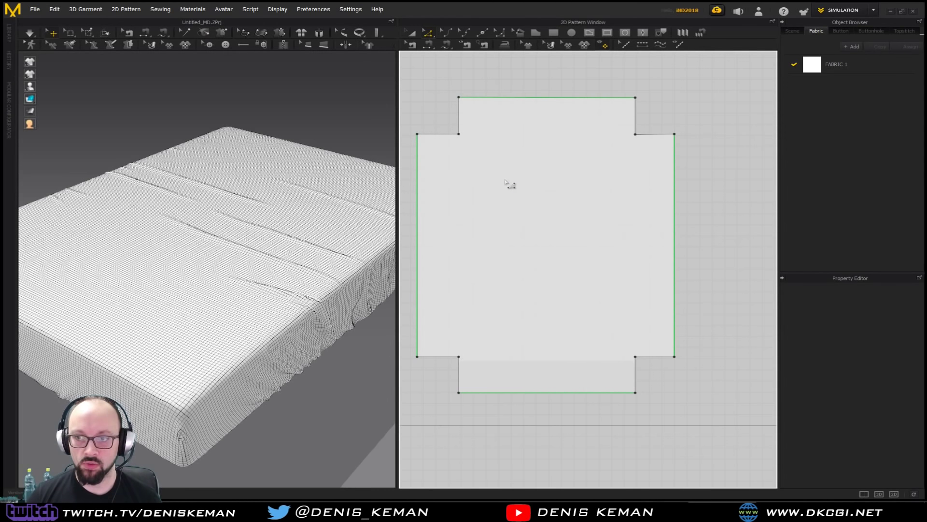
Step: Select the whole mattress cover pattern and start exporting the selection as an OBJ file named Bed_Sheet in the AA Start folder
{"action": "left_click", "coordinate": [412, 33]}
{"action": "left_click", "coordinate": [511, 192]}
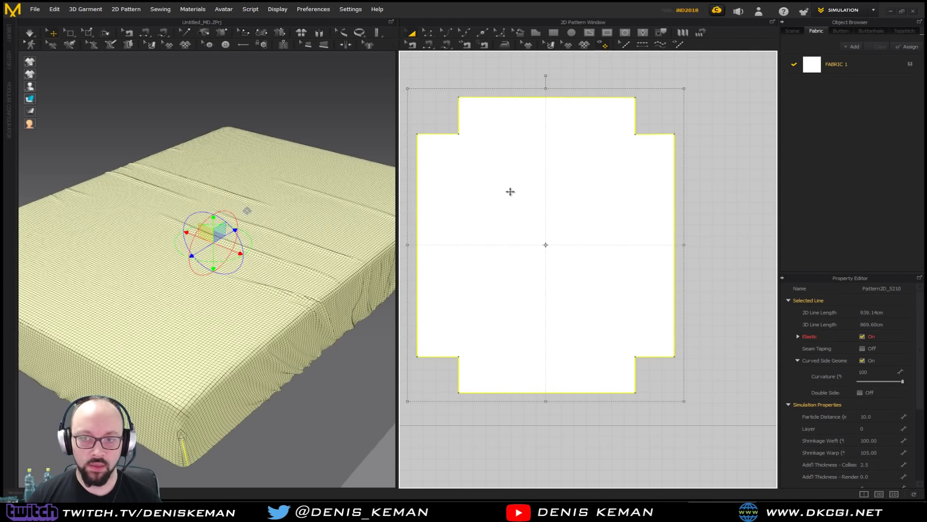
{"action": "left_click", "coordinate": [34, 9]}
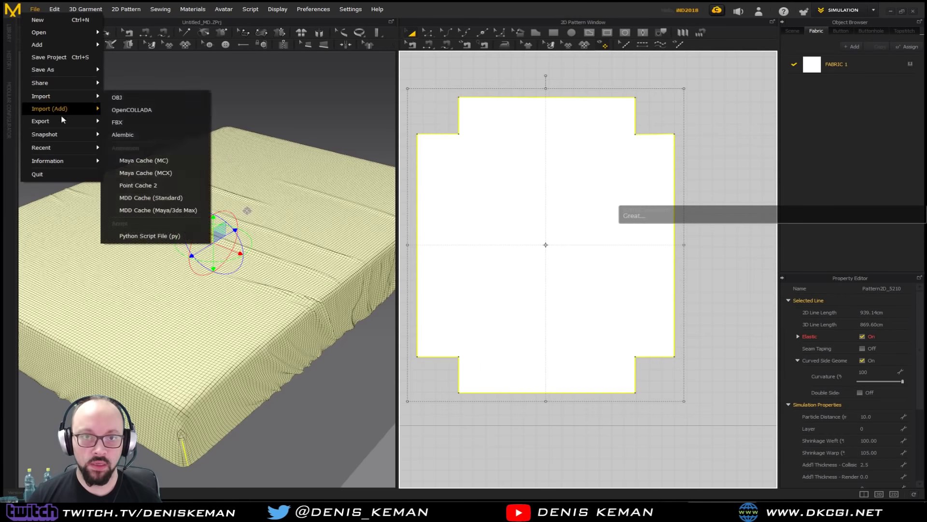
{"action": "mouse_move", "coordinate": [62, 121]}
{"action": "left_click", "coordinate": [150, 135]}
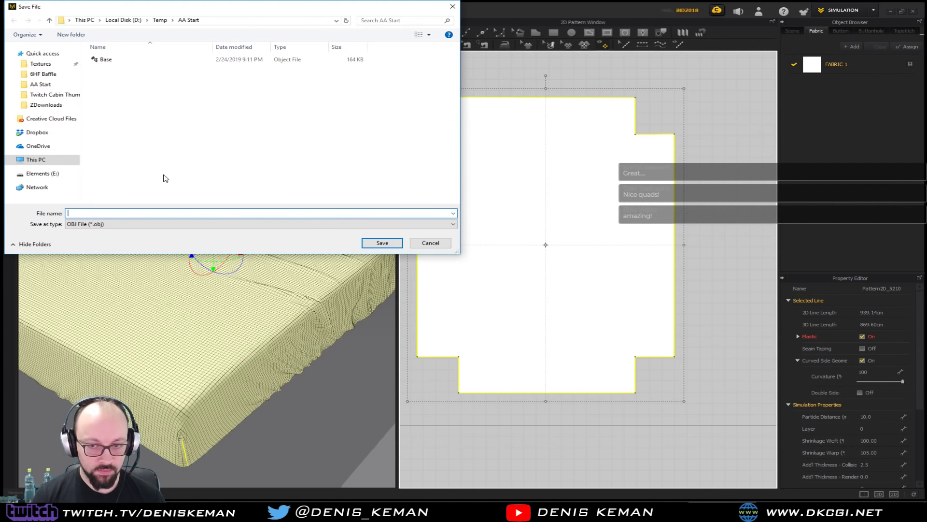
{"action": "type", "text": "Bed_Sheet"}
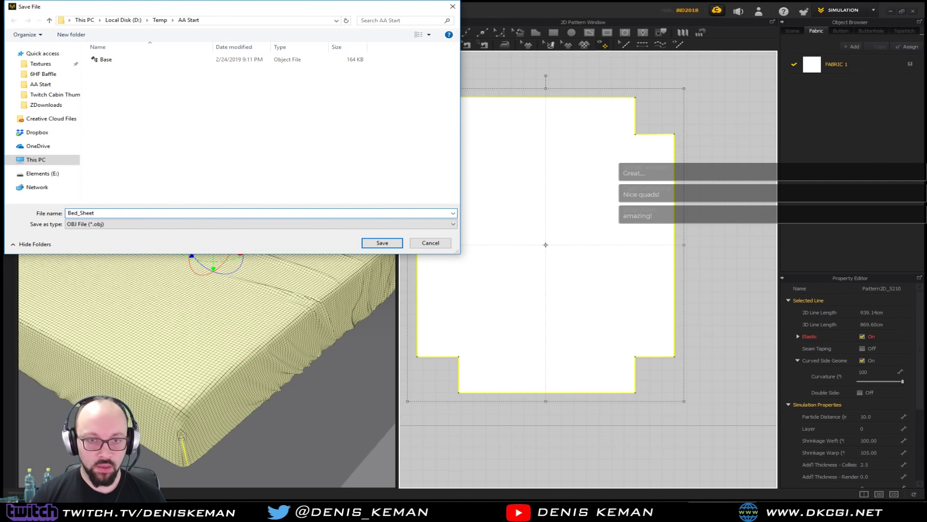
{"action": "left_click", "coordinate": [382, 243]}
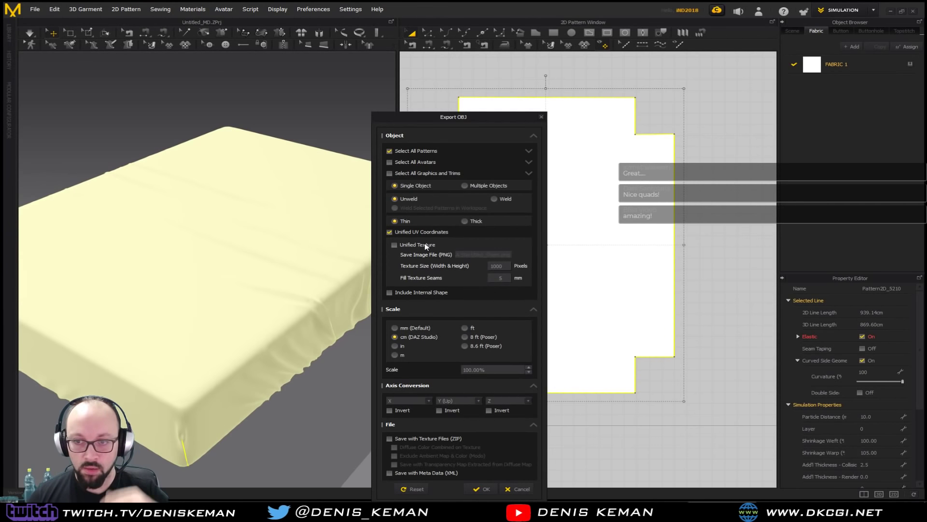
Step: Export the OBJ as a thin, unwelded single object with unified UV coordinates and cm scale, then clear the selection
{"action": "left_click", "coordinate": [401, 232]}
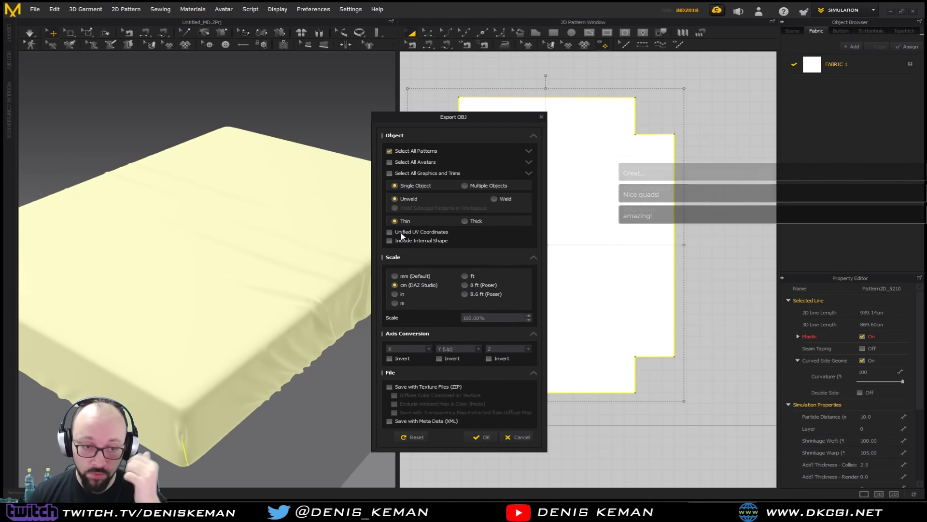
{"action": "left_click", "coordinate": [400, 233]}
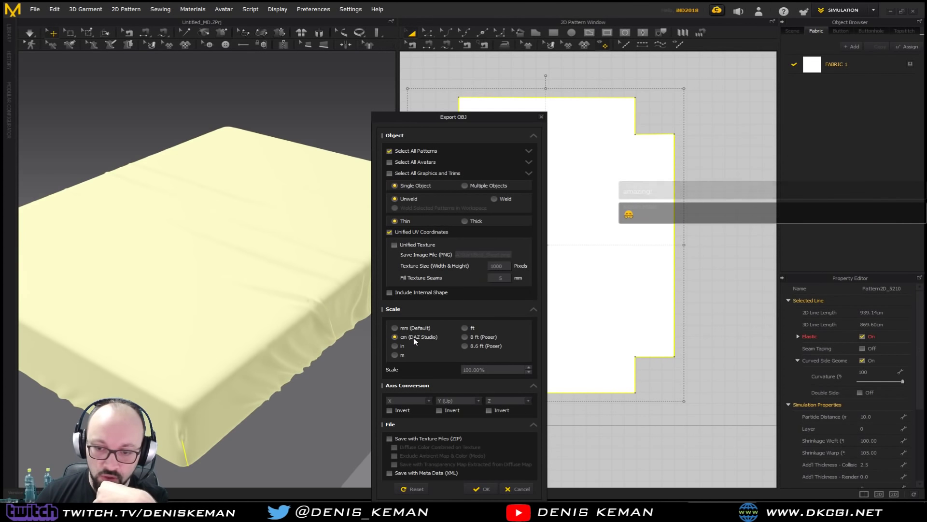
{"action": "left_click", "coordinate": [488, 489]}
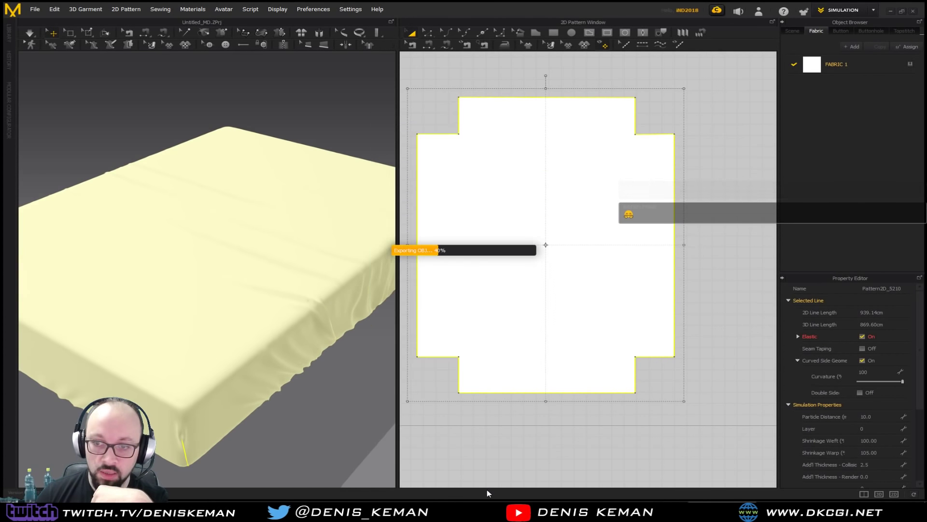
{"action": "left_click", "coordinate": [360, 362]}
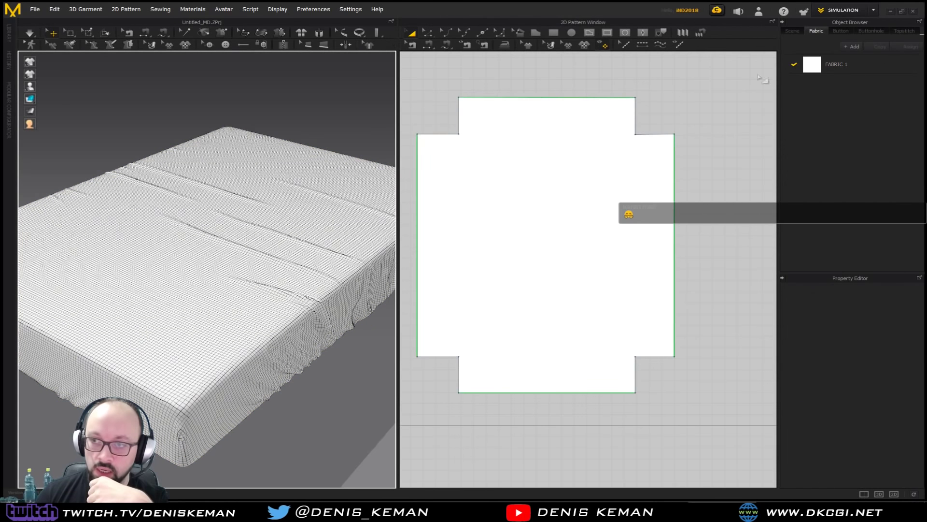
Step: Switch to 3ds Max and, in the perspective view, move the floor plane down with vertex snapping to the bottom of the walls
{"action": "left_click", "coordinate": [890, 11]}
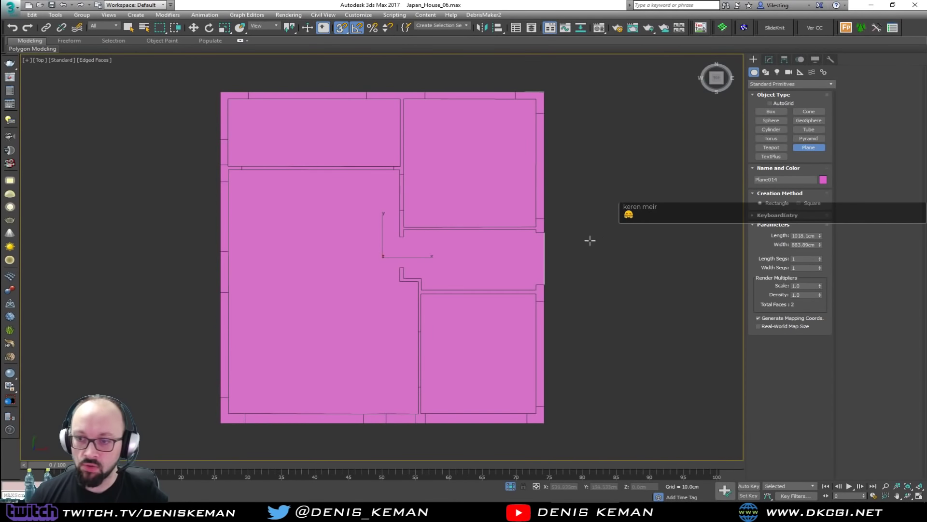
{"action": "key", "text": "alt+w"}
{"action": "middle_click", "coordinate": [555, 318]}
{"action": "key", "text": "alt+w"}
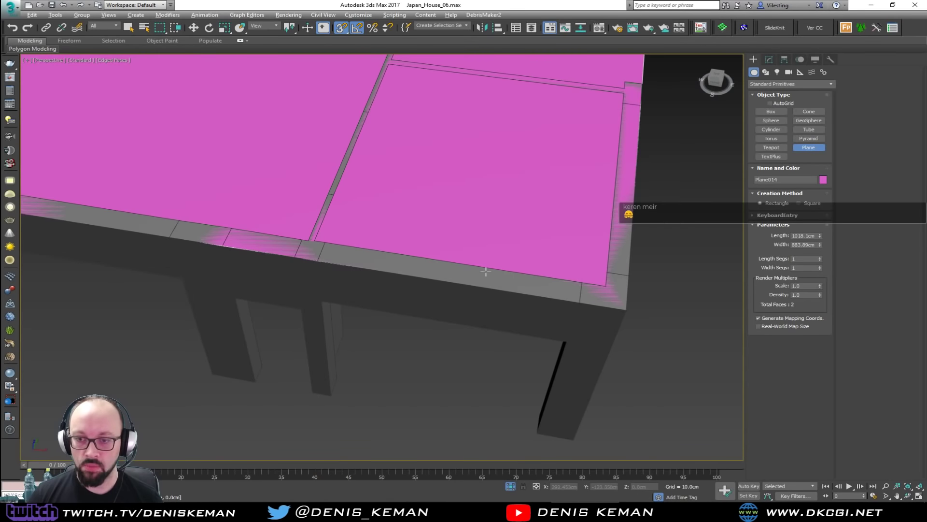
{"action": "middle_click_drag", "start_coordinate": [553, 310], "coordinate": [454, 244], "text": "alt"}
{"action": "scroll", "coordinate": [454, 245], "scroll_direction": "down", "scroll_amount": 5}
{"action": "middle_click_drag", "start_coordinate": [402, 214], "coordinate": [393, 162], "text": "alt"}
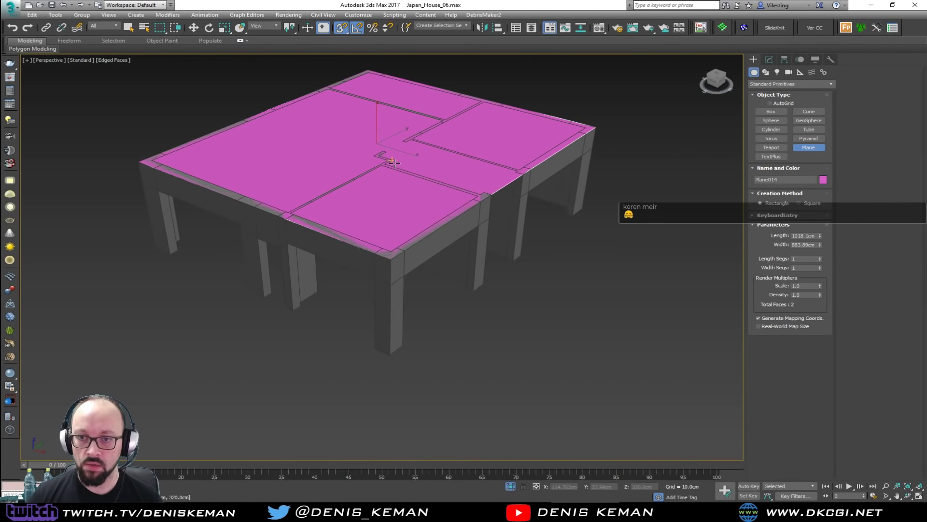
{"action": "key", "text": "s"}
{"action": "key", "text": "w"}
{"action": "key", "text": "s"}
{"action": "left_click_drag", "start_coordinate": [382, 130], "coordinate": [406, 342]}
{"action": "left_click", "coordinate": [512, 337]}
{"action": "left_click", "coordinate": [458, 301]}
{"action": "key", "text": "s"}
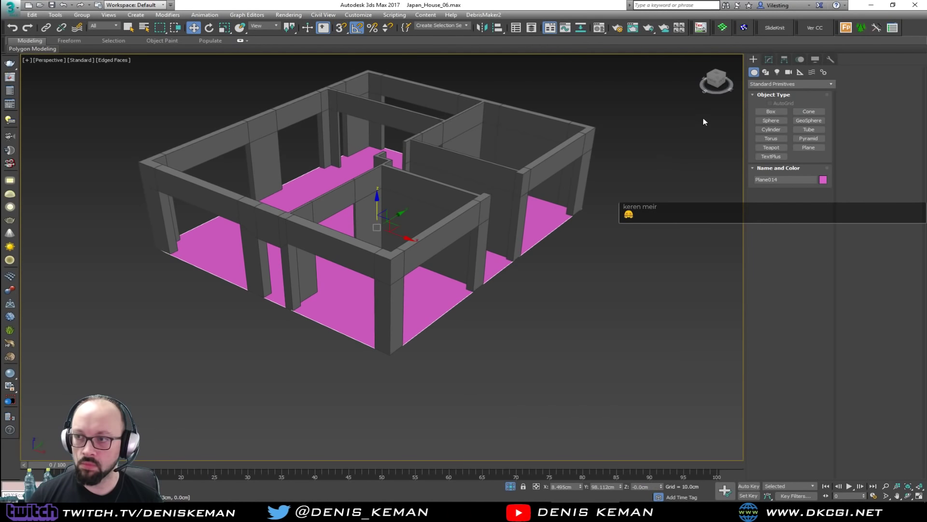
Step: Rename the floor plane as Floor and save the scene
{"action": "left_click", "coordinate": [769, 59]}
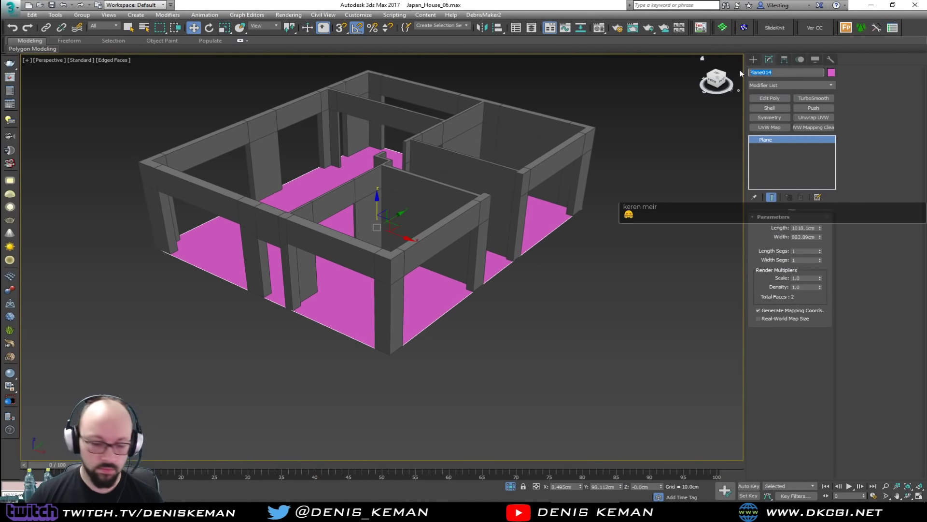
{"action": "key", "text": "Return"}
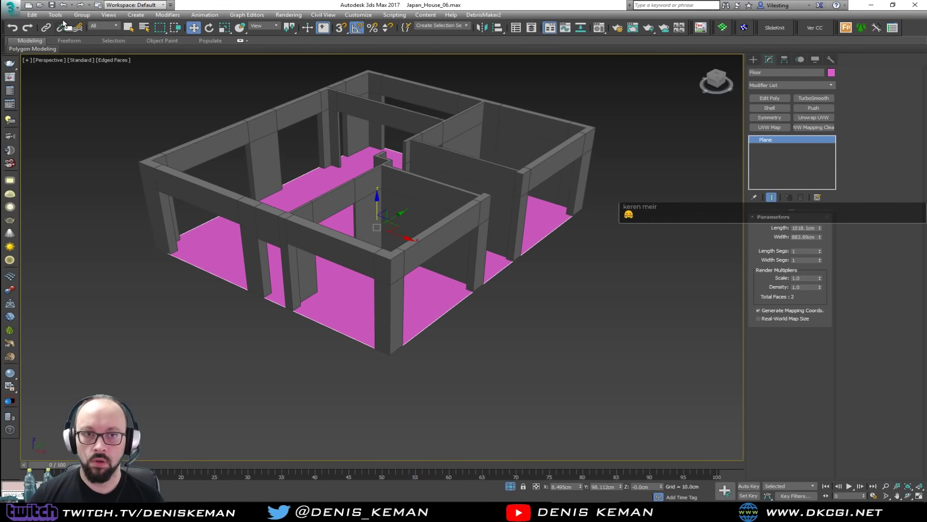
{"action": "left_click", "coordinate": [10, 9]}
{"action": "left_click", "coordinate": [33, 88]}
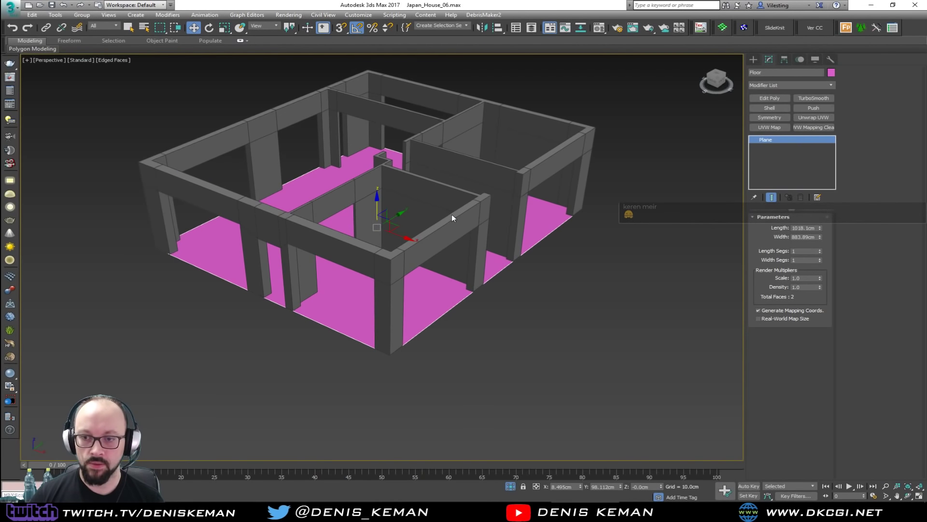
Step: Deselect the floor and end isolation to bring back the whole house scene around the bedroom
{"action": "middle_click_drag", "start_coordinate": [452, 214], "coordinate": [292, 256]}
{"action": "middle_click_drag", "start_coordinate": [293, 256], "coordinate": [295, 281], "text": "alt"}
{"action": "left_click", "coordinate": [485, 197]}
{"action": "right_click", "coordinate": [419, 208]}
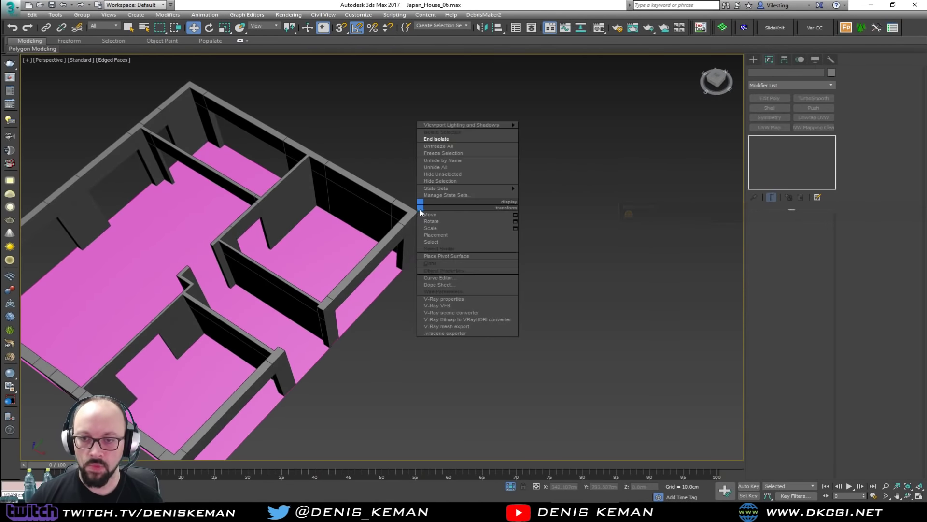
{"action": "left_click", "coordinate": [451, 138]}
{"action": "scroll", "coordinate": [334, 240], "scroll_direction": "up", "scroll_amount": 5}
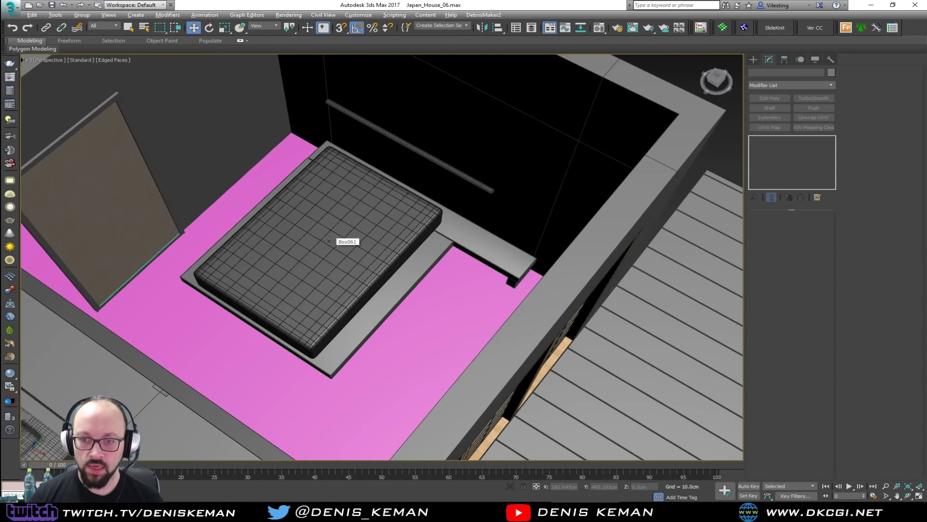
{"action": "middle_click_drag", "start_coordinate": [329, 241], "coordinate": [273, 221], "text": "alt"}
Step: Change the floor's object colour to a medium grey custom colour and clear the selection
{"action": "left_click", "coordinate": [178, 260]}
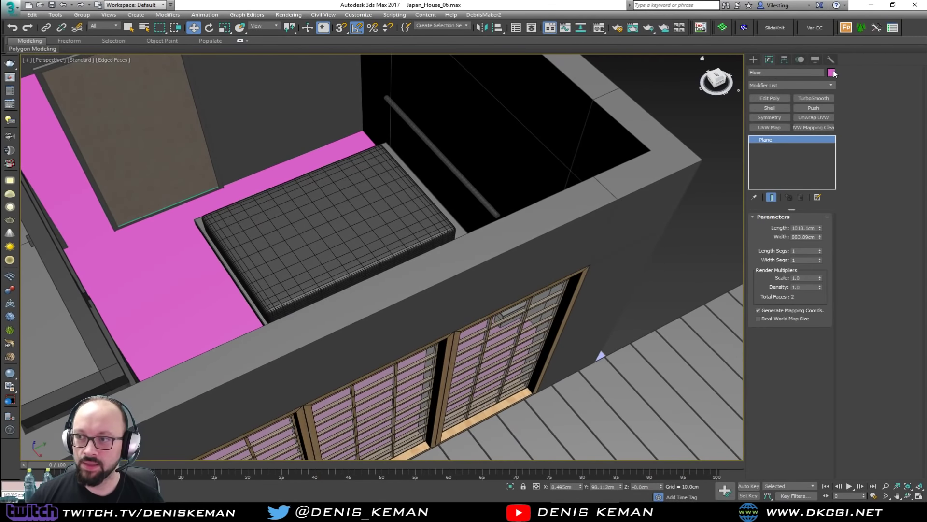
{"action": "left_click", "coordinate": [831, 72]}
{"action": "left_click", "coordinate": [550, 202]}
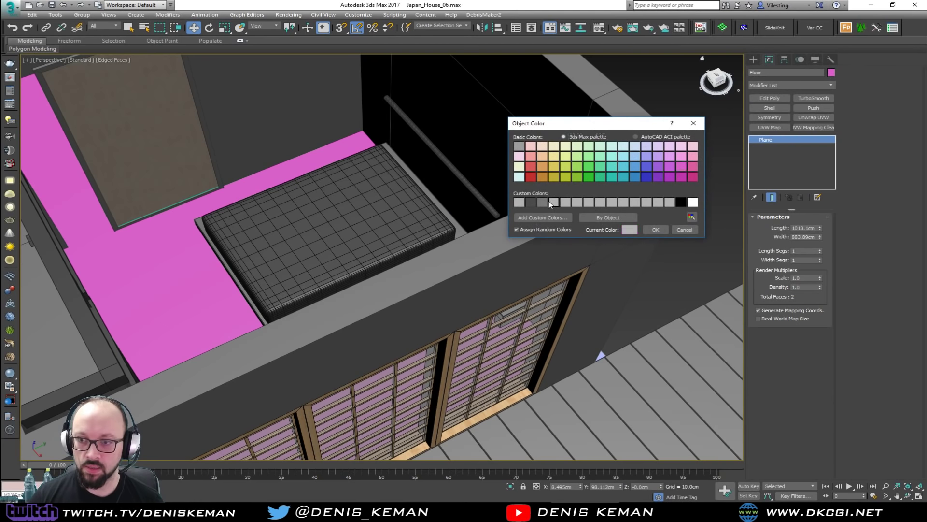
{"action": "left_click", "coordinate": [542, 202]}
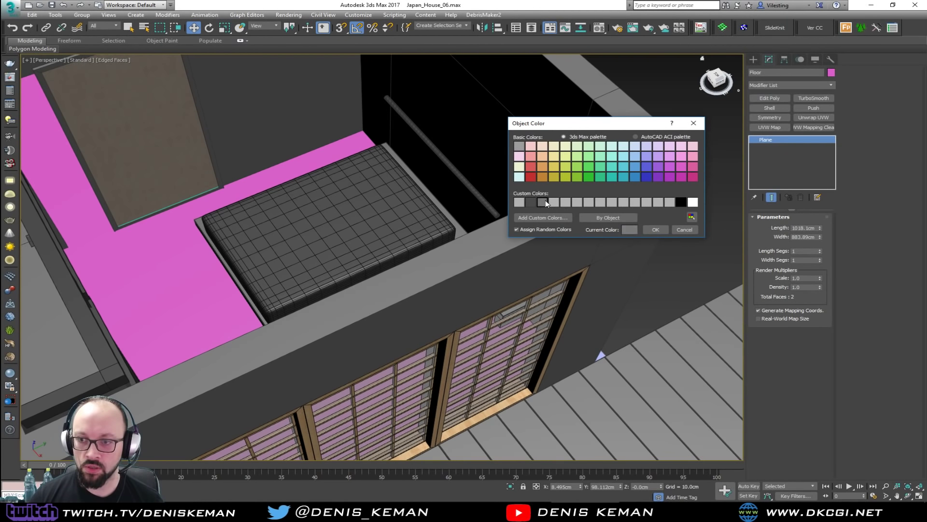
{"action": "left_click", "coordinate": [656, 229]}
{"action": "key", "text": "z"}
{"action": "key", "text": "ctrl+d"}
{"action": "scroll", "coordinate": [363, 324], "scroll_direction": "up", "scroll_amount": 4}
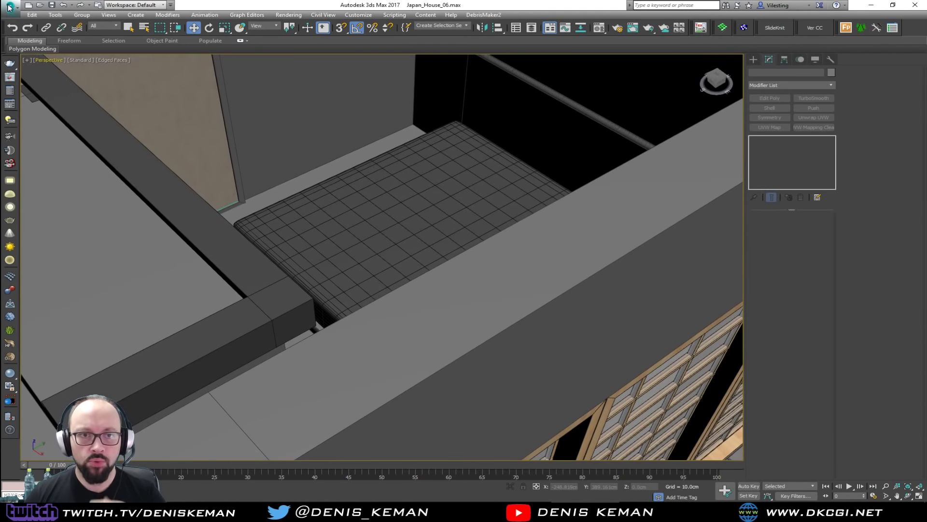
Step: Import the Bed_Sheet OBJ as an editable poly with flipped ZY-axis and object scale 1.0
{"action": "left_click", "coordinate": [8, 7]}
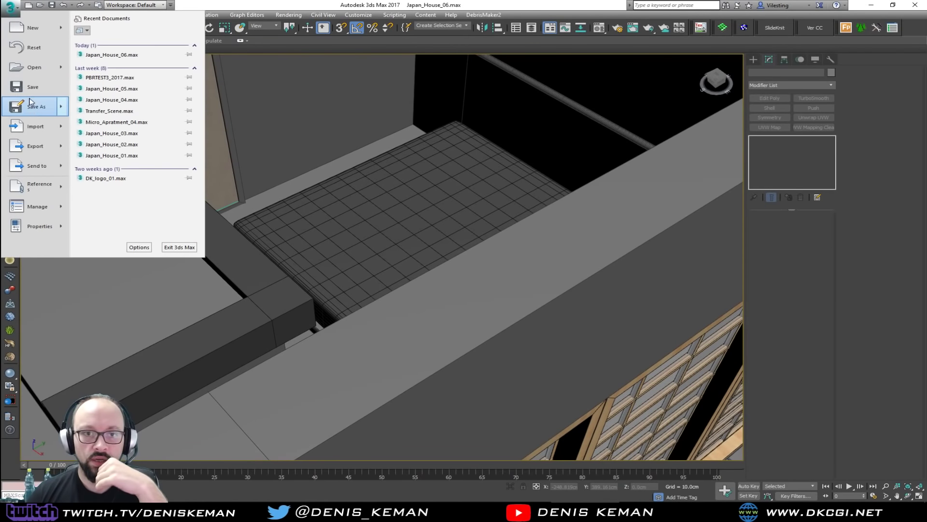
{"action": "left_click", "coordinate": [30, 126]}
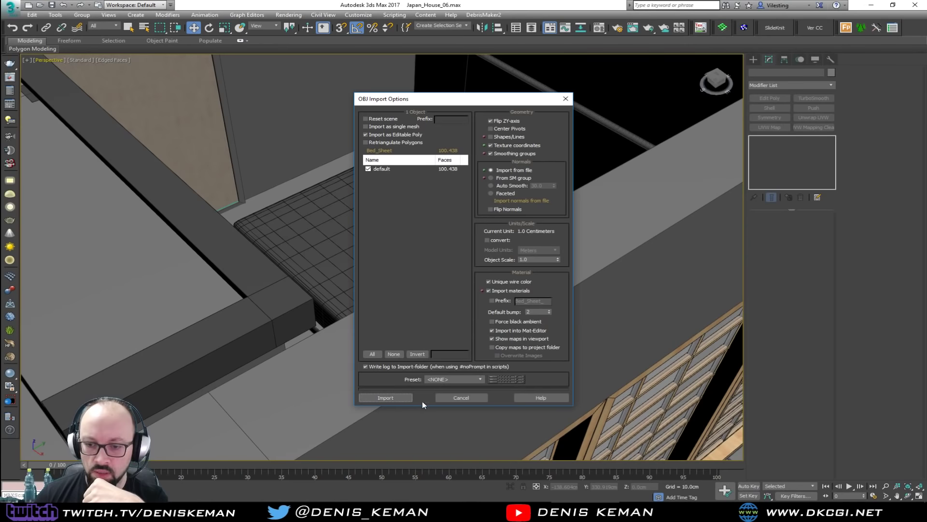
{"action": "left_click", "coordinate": [404, 397]}
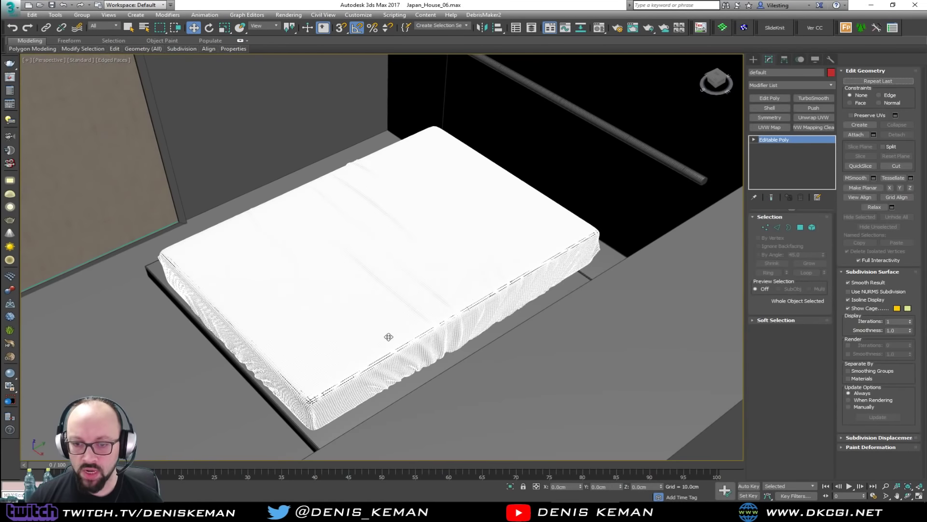
Step: Turn off edged faces and examine the imported sheet's wrinkles and fit on the mattress
{"action": "scroll", "coordinate": [386, 346], "scroll_direction": "up", "scroll_amount": 5}
{"action": "mouse_move", "coordinate": [390, 339]}
{"action": "middle_mouse_down", "text": "alt"}
{"action": "mouse_move", "coordinate": [422, 312]}
{"action": "mouse_move", "coordinate": [467, 312]}
{"action": "mouse_move", "coordinate": [393, 315]}
{"action": "mouse_move", "coordinate": [345, 344]}
{"action": "middle_mouse_up", "text": "alt"}
{"action": "key", "text": "F4"}
{"action": "scroll", "coordinate": [437, 295], "scroll_direction": "down", "scroll_amount": 3}
{"action": "middle_click_drag", "start_coordinate": [357, 281], "coordinate": [352, 307], "text": "alt"}
{"action": "scroll", "coordinate": [367, 307], "scroll_direction": "down", "scroll_amount": 1}
{"action": "scroll", "coordinate": [363, 307], "scroll_direction": "down", "scroll_amount": 2}
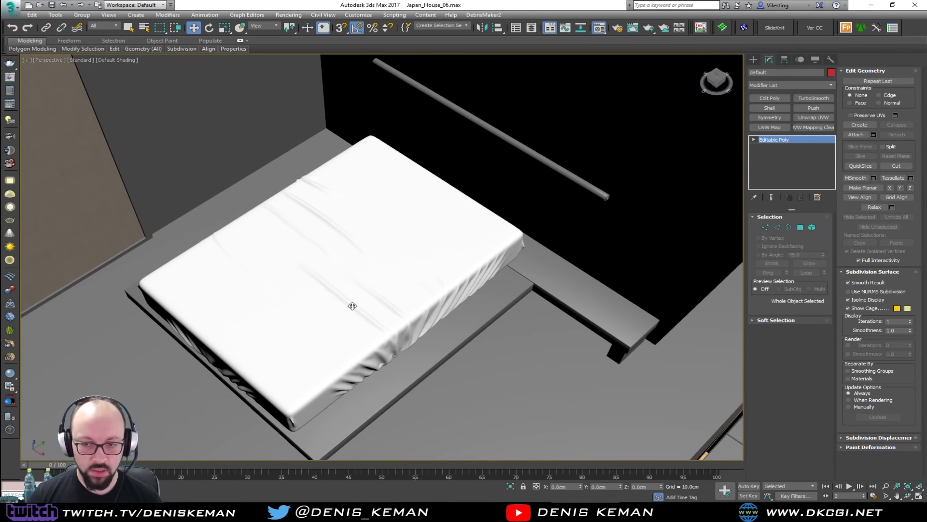
Step: Assign the checker material, Material #24, to the sheet and examine its texture mapping up close
{"action": "key", "text": "m"}
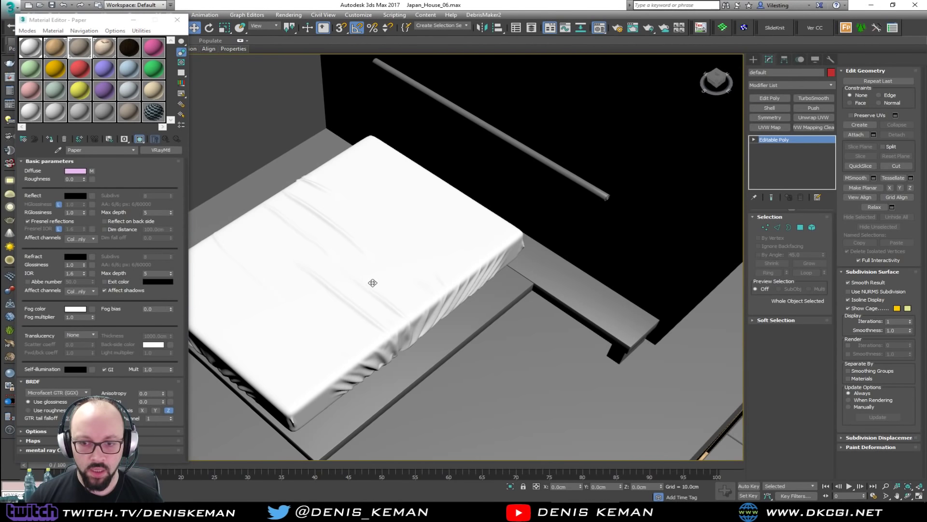
{"action": "left_click", "coordinate": [161, 120]}
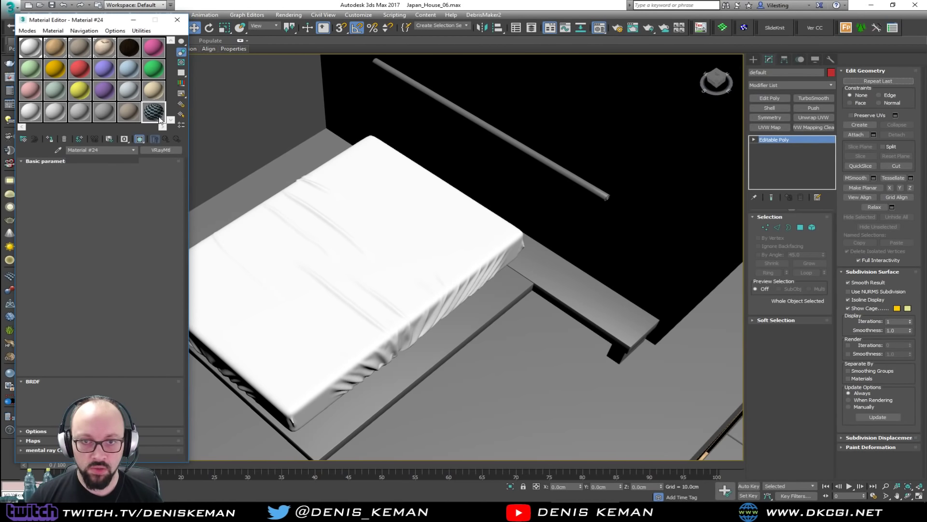
{"action": "left_click", "coordinate": [51, 140]}
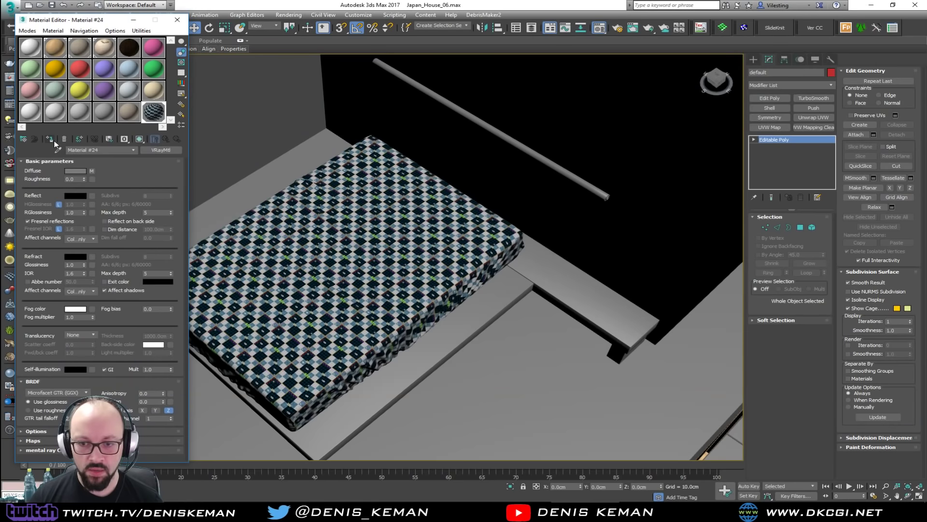
{"action": "scroll", "coordinate": [416, 290], "scroll_direction": "up", "scroll_amount": 4}
{"action": "mouse_move", "coordinate": [417, 284]}
{"action": "middle_mouse_down", "text": "alt"}
{"action": "mouse_move", "coordinate": [414, 257]}
{"action": "mouse_move", "coordinate": [369, 287]}
{"action": "mouse_move", "coordinate": [415, 278]}
{"action": "middle_mouse_up", "text": "alt"}
{"action": "scroll", "coordinate": [415, 257], "scroll_direction": "up", "scroll_amount": 8}
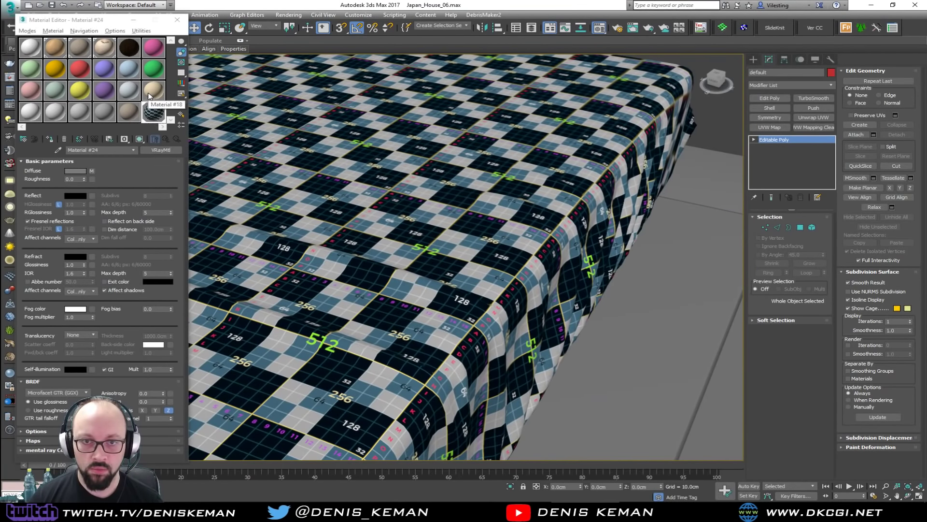
{"action": "middle_click_drag", "start_coordinate": [329, 170], "coordinate": [398, 228]}
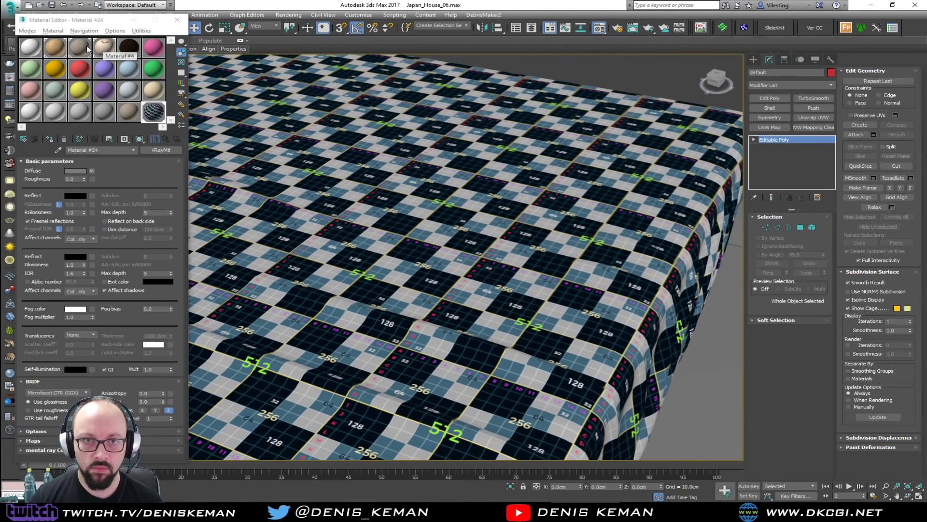
Step: Assign the Paper material to the sheet and examine its texture along the corners and lower hem
{"action": "left_click", "coordinate": [80, 47]}
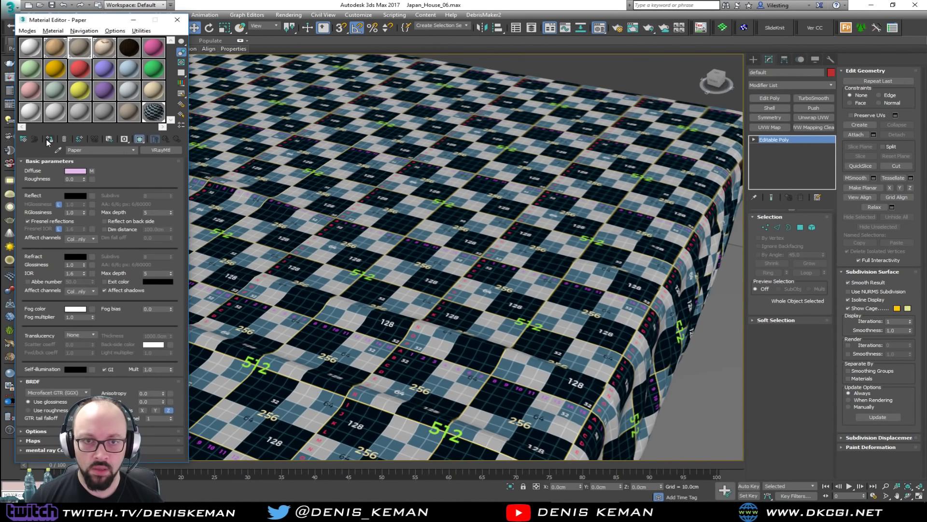
{"action": "left_click", "coordinate": [49, 139]}
{"action": "scroll", "coordinate": [411, 294], "scroll_direction": "down", "scroll_amount": 5}
{"action": "middle_click_drag", "start_coordinate": [405, 271], "coordinate": [513, 276], "text": "alt"}
{"action": "scroll", "coordinate": [358, 285], "scroll_direction": "up", "scroll_amount": 8}
{"action": "scroll", "coordinate": [503, 289], "scroll_direction": "down", "scroll_amount": 4}
{"action": "middle_click_drag", "start_coordinate": [388, 337], "coordinate": [558, 100]}
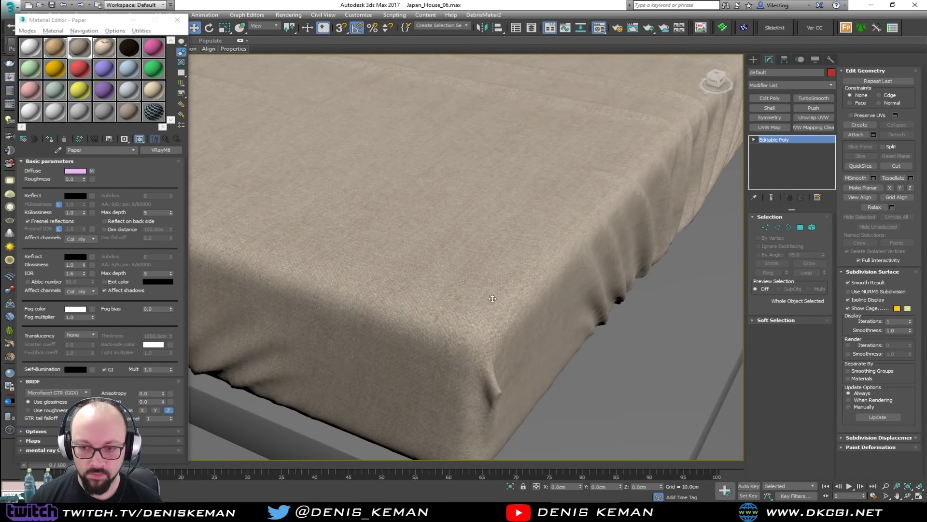
{"action": "middle_click_drag", "start_coordinate": [493, 299], "coordinate": [438, 280], "text": "alt"}
{"action": "scroll", "coordinate": [444, 271], "scroll_direction": "up", "scroll_amount": 3}
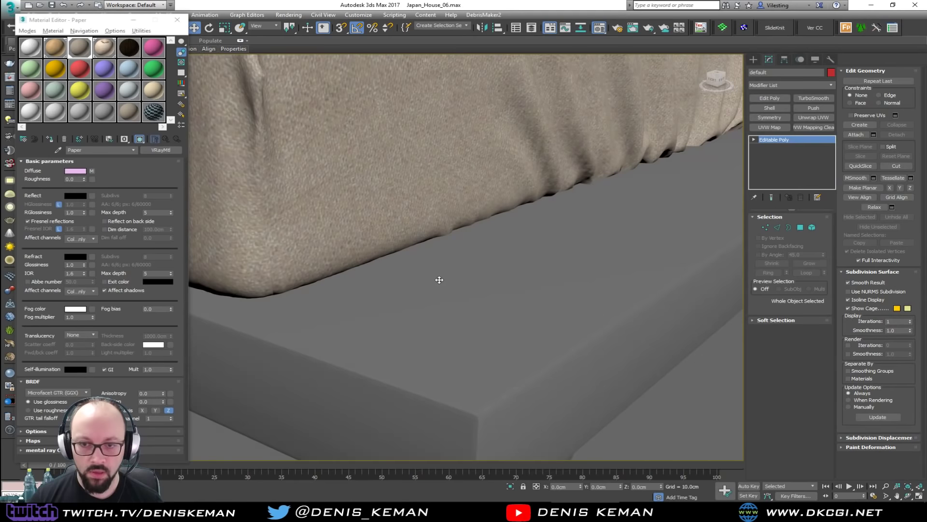
{"action": "middle_click_drag", "start_coordinate": [349, 207], "coordinate": [386, 295]}
Step: Turn on edged faces, isolate the sheet and examine its mesh from below
{"action": "key", "text": "F4"}
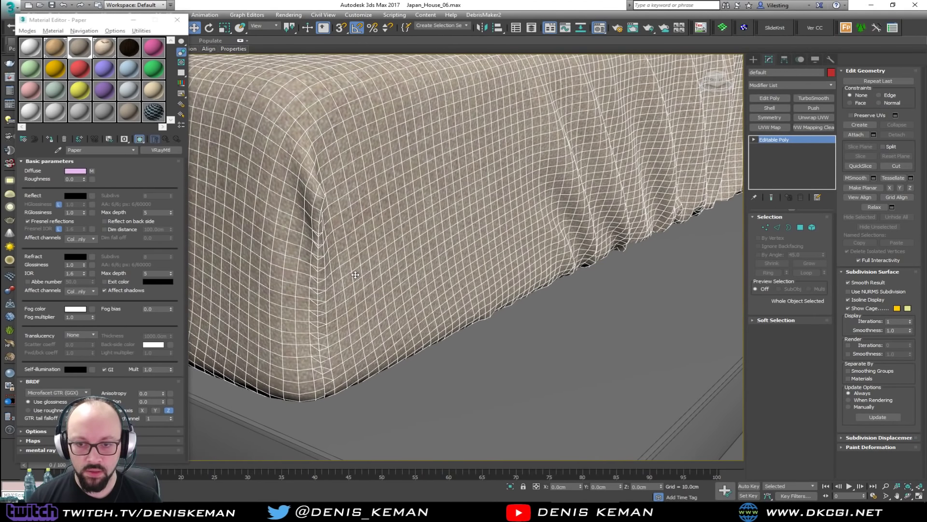
{"action": "key", "text": "alt+q"}
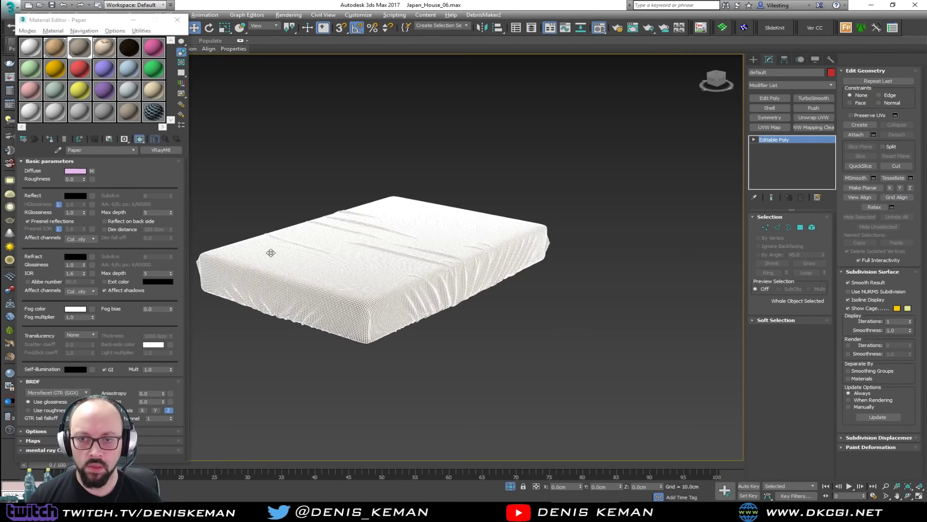
{"action": "middle_click_drag", "start_coordinate": [359, 262], "coordinate": [355, 233], "text": "alt"}
{"action": "scroll", "coordinate": [314, 203], "scroll_direction": "up", "scroll_amount": 5}
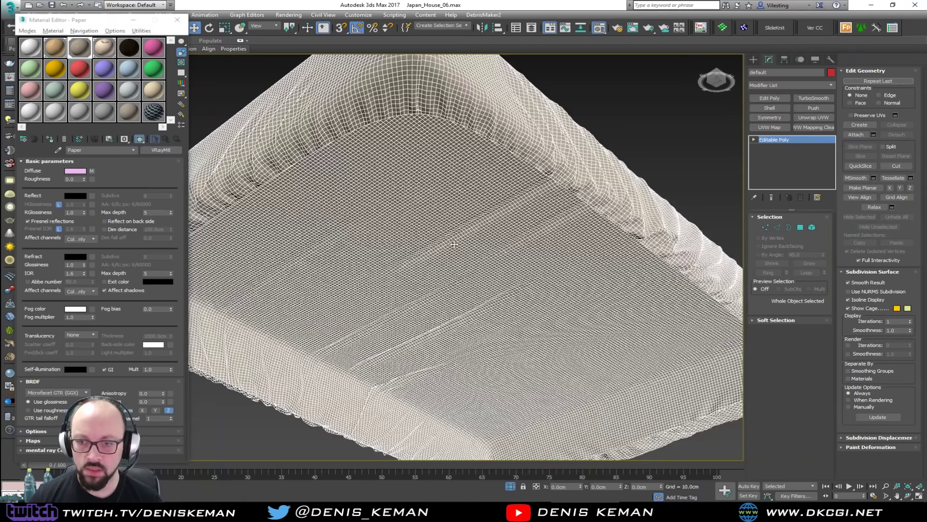
Step: Select the sheet's whole element, examine the mesh from inside and outside, and clear the selection
{"action": "left_click", "coordinate": [812, 228]}
{"action": "key", "text": "F3"}
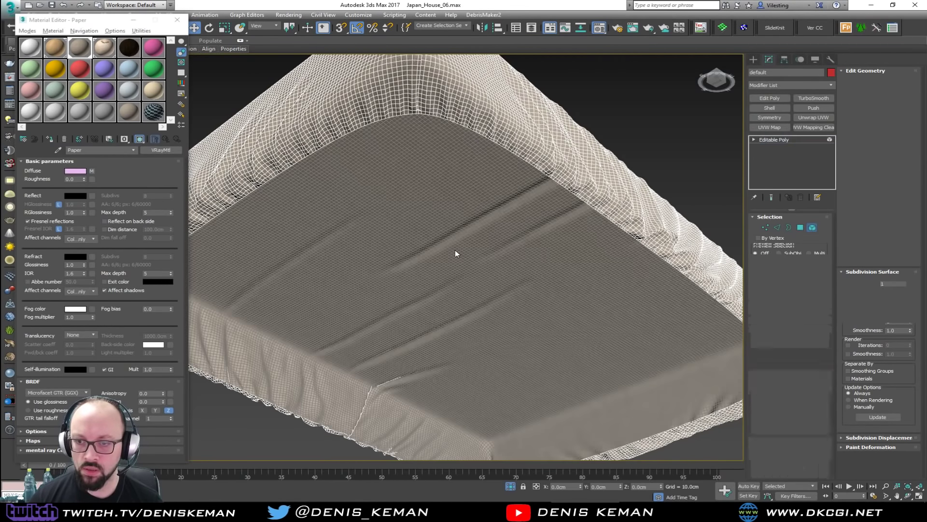
{"action": "left_click", "coordinate": [455, 261]}
{"action": "middle_click_drag", "start_coordinate": [455, 261], "coordinate": [465, 207], "text": "alt"}
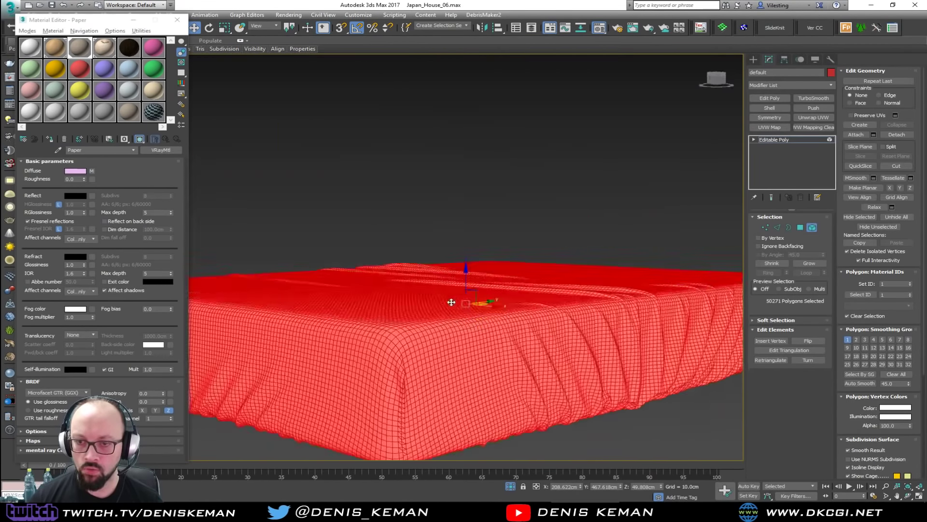
{"action": "left_click", "coordinate": [467, 202]}
{"action": "left_click", "coordinate": [489, 302]}
{"action": "middle_click_drag", "start_coordinate": [489, 302], "coordinate": [492, 287], "text": "alt"}
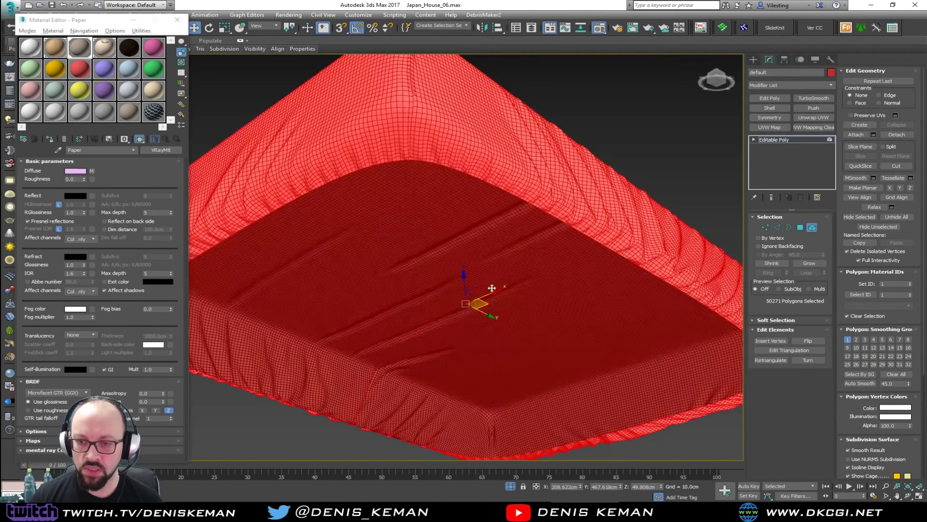
{"action": "left_click", "coordinate": [619, 129]}
{"action": "left_click", "coordinate": [813, 229]}
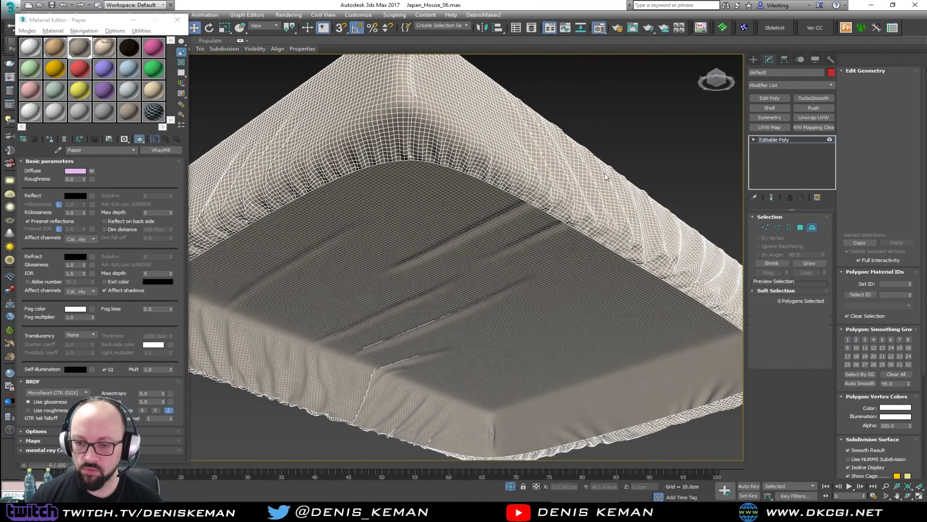
Step: Deselect the sheet and end isolation to bring the rest of the scene back
{"action": "left_click", "coordinate": [581, 138]}
{"action": "middle_click_drag", "start_coordinate": [575, 145], "coordinate": [457, 256], "text": "alt"}
{"action": "right_click", "coordinate": [457, 257]}
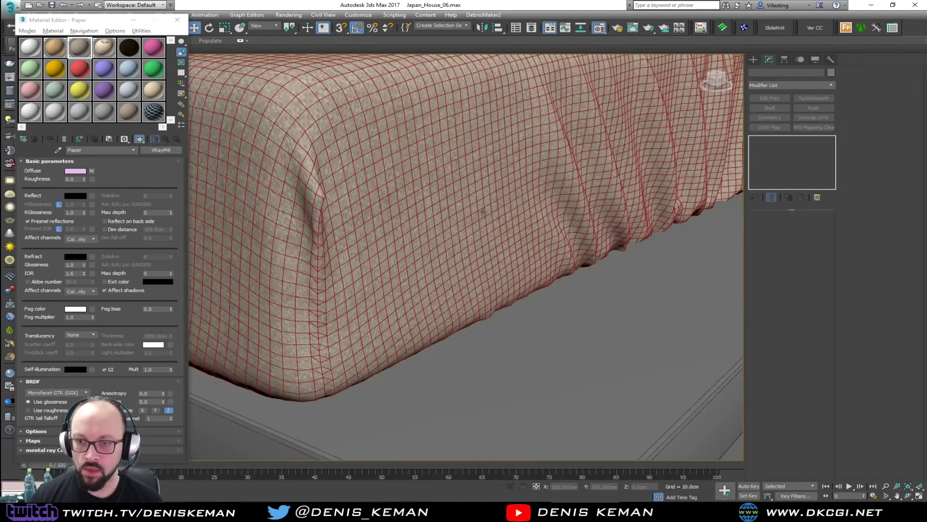
Step: Rename the imported sheet object as Bed_Sheet
{"action": "left_click", "coordinate": [459, 221]}
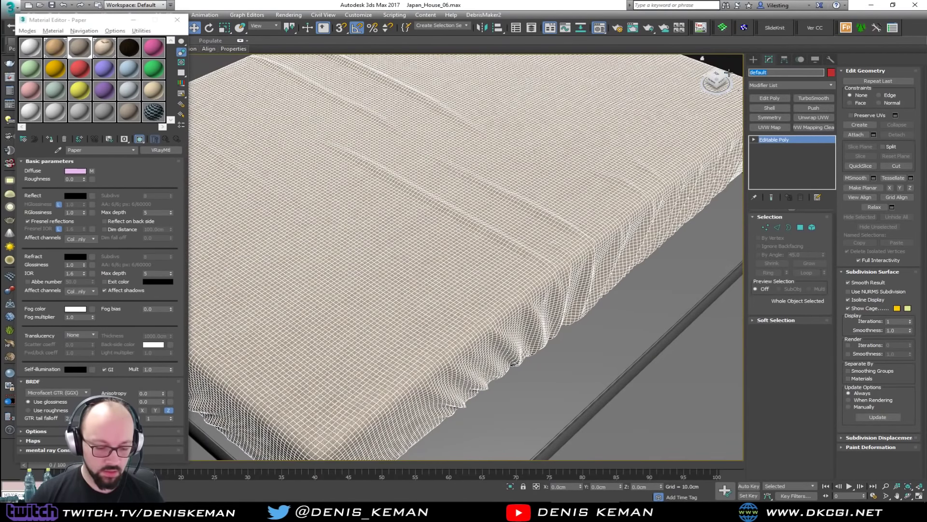
{"action": "type", "text": "Sheet"}
{"action": "key", "text": "Return"}
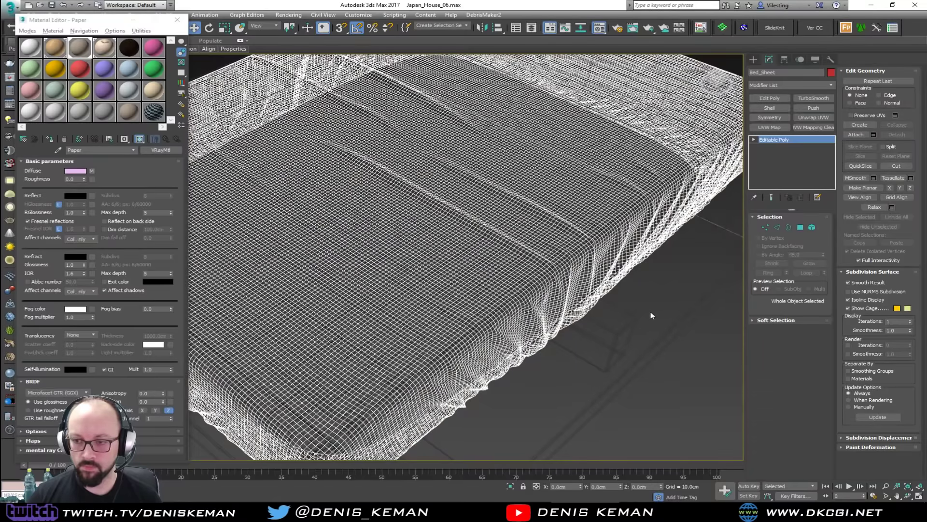
Step: Display the deselected bed sheet shaded without edged faces and close the Material Editor
{"action": "left_click", "coordinate": [650, 313]}
{"action": "key", "text": "F3"}
{"action": "key", "text": "F4"}
{"action": "middle_click_drag", "start_coordinate": [500, 180], "coordinate": [491, 254]}
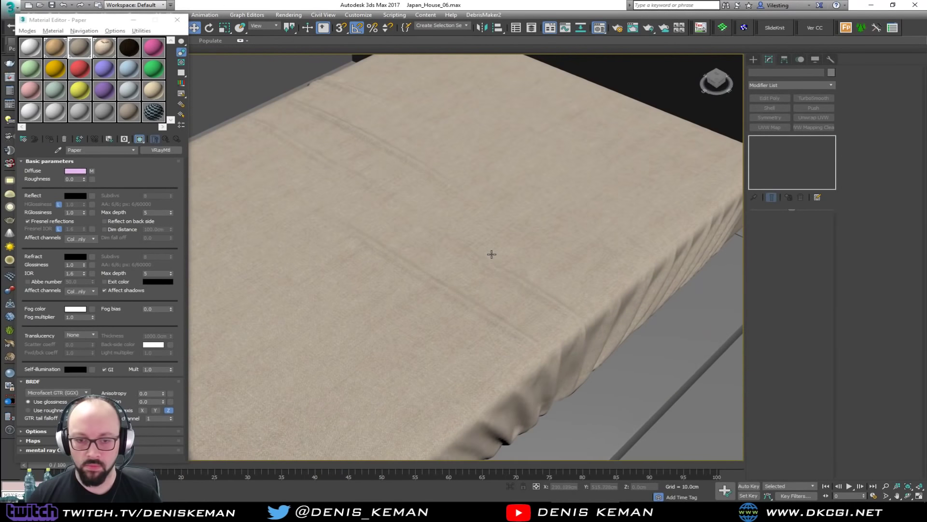
{"action": "scroll", "coordinate": [492, 254], "scroll_direction": "down", "scroll_amount": 3}
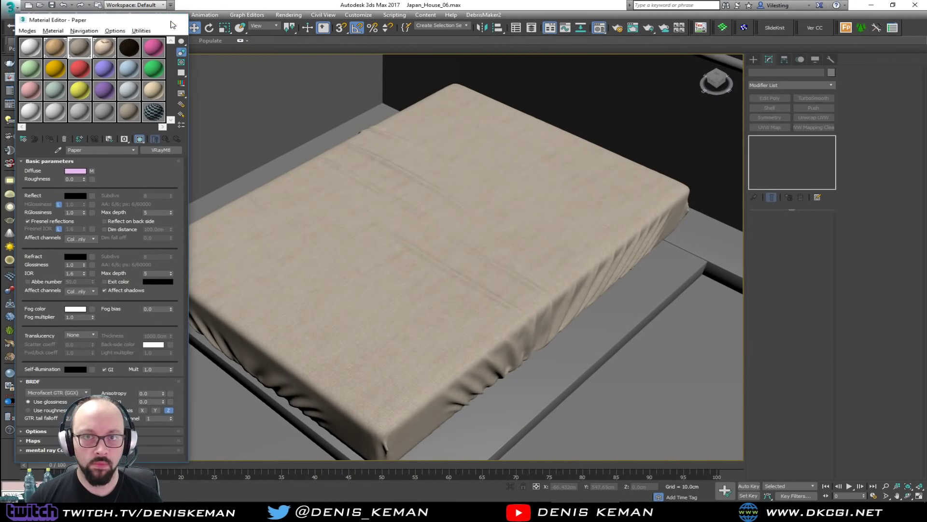
{"action": "key", "text": "m"}
Step: Examine the bed sheet's folds and its placement in the bedroom from several angles and from farther away
{"action": "scroll", "coordinate": [511, 266], "scroll_direction": "down", "scroll_amount": 5}
{"action": "mouse_move", "coordinate": [418, 254]}
{"action": "middle_mouse_down", "text": "alt"}
{"action": "mouse_move", "coordinate": [520, 275]}
{"action": "mouse_move", "coordinate": [415, 276]}
{"action": "mouse_move", "coordinate": [399, 256]}
{"action": "mouse_move", "coordinate": [414, 265]}
{"action": "middle_mouse_up", "text": "alt"}
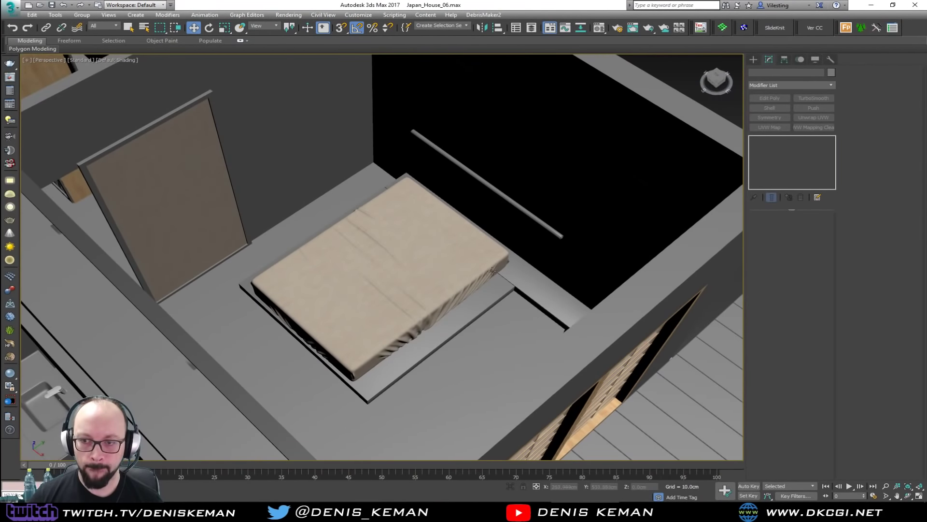
{"action": "scroll", "coordinate": [502, 271], "scroll_direction": "up", "scroll_amount": 3}
{"action": "middle_click_drag", "start_coordinate": [501, 272], "coordinate": [499, 249], "text": "alt"}
{"action": "scroll", "coordinate": [502, 270], "scroll_direction": "down", "scroll_amount": 3}
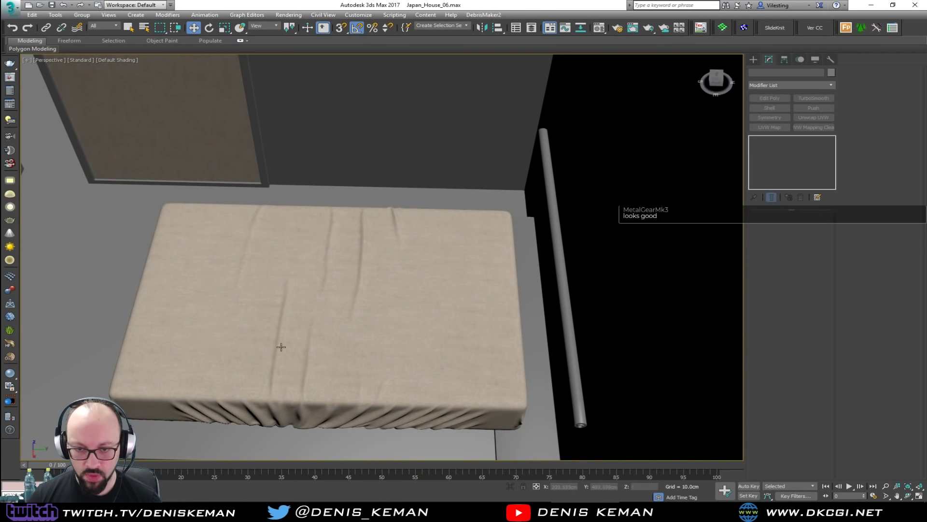
{"action": "middle_click_drag", "start_coordinate": [281, 346], "coordinate": [420, 288], "text": "alt"}
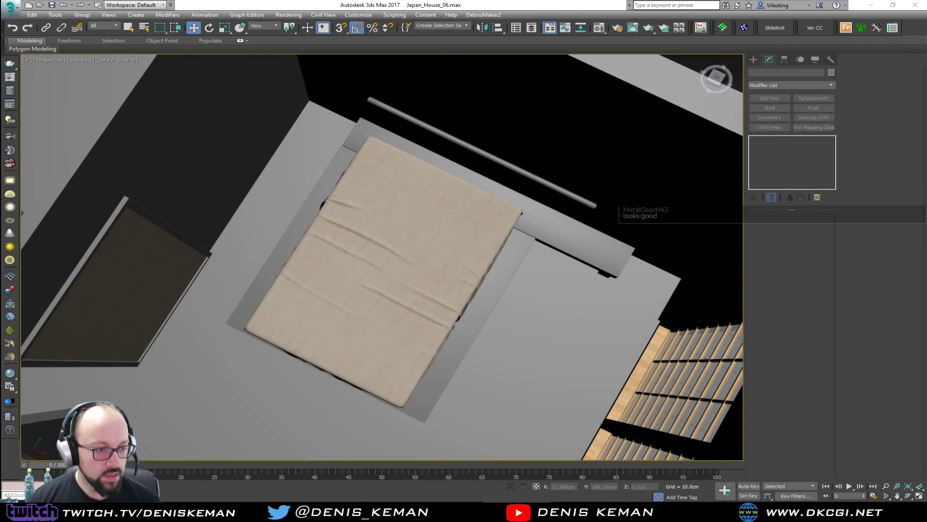
{"action": "middle_click_drag", "start_coordinate": [354, 283], "coordinate": [395, 201], "text": "alt"}
Step: Switch to Marvelous Designer and freeze the bed sheet pattern in the 3D garment
{"action": "key", "text": "alt+Tab"}
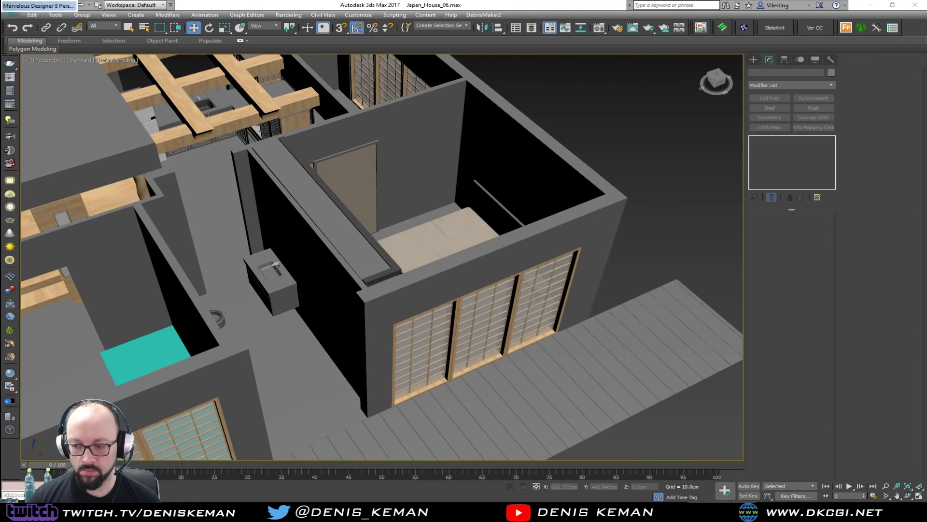
{"action": "scroll", "coordinate": [279, 276], "scroll_direction": "up", "scroll_amount": 4}
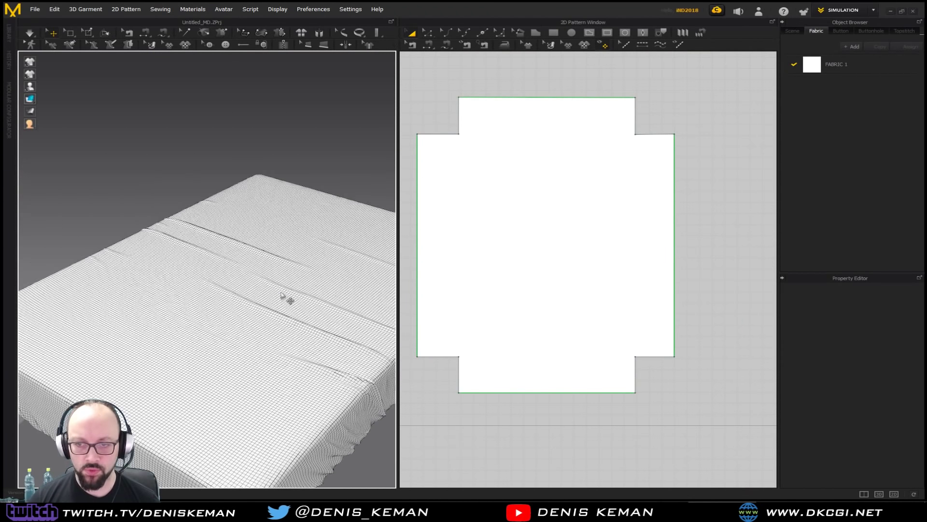
{"action": "scroll", "coordinate": [280, 298], "scroll_direction": "down", "scroll_amount": 6}
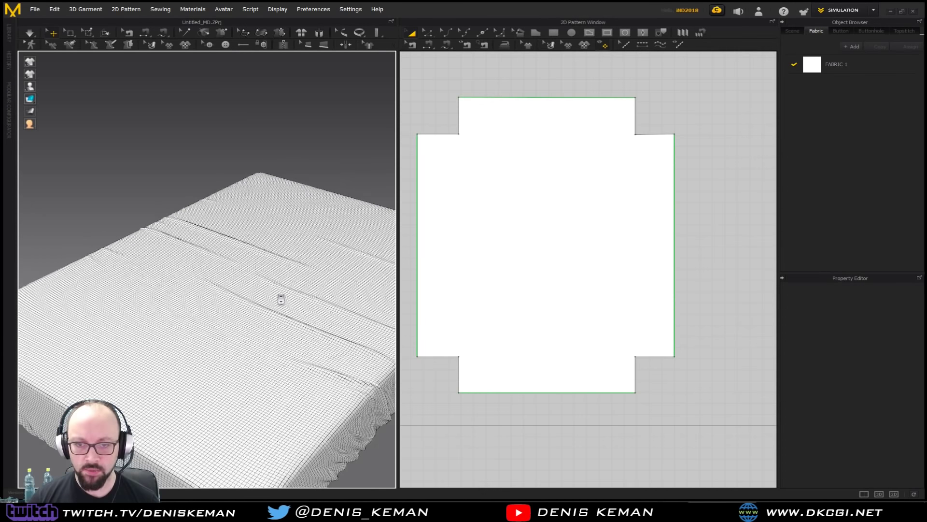
{"action": "mouse_move", "coordinate": [280, 297]}
{"action": "right_mouse_down"}
{"action": "mouse_move", "coordinate": [293, 304]}
{"action": "mouse_move", "coordinate": [259, 246]}
{"action": "mouse_move", "coordinate": [285, 290]}
{"action": "right_mouse_up"}
{"action": "left_click", "coordinate": [285, 309]}
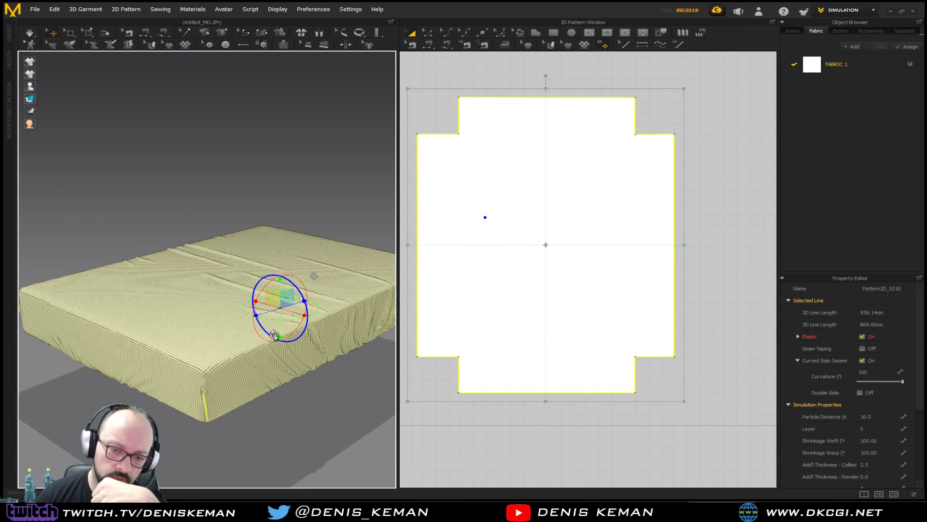
{"action": "right_click", "coordinate": [332, 259]}
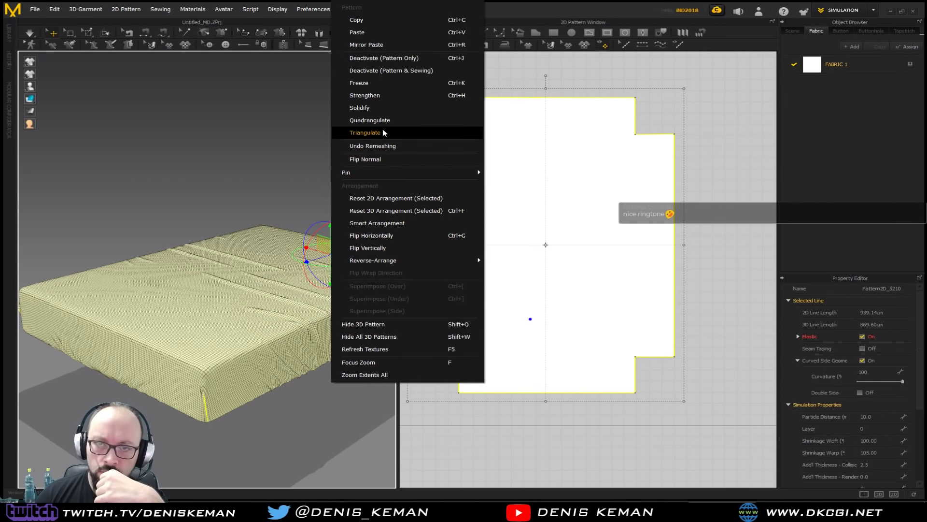
{"action": "left_click", "coordinate": [389, 86]}
{"action": "left_click", "coordinate": [307, 190]}
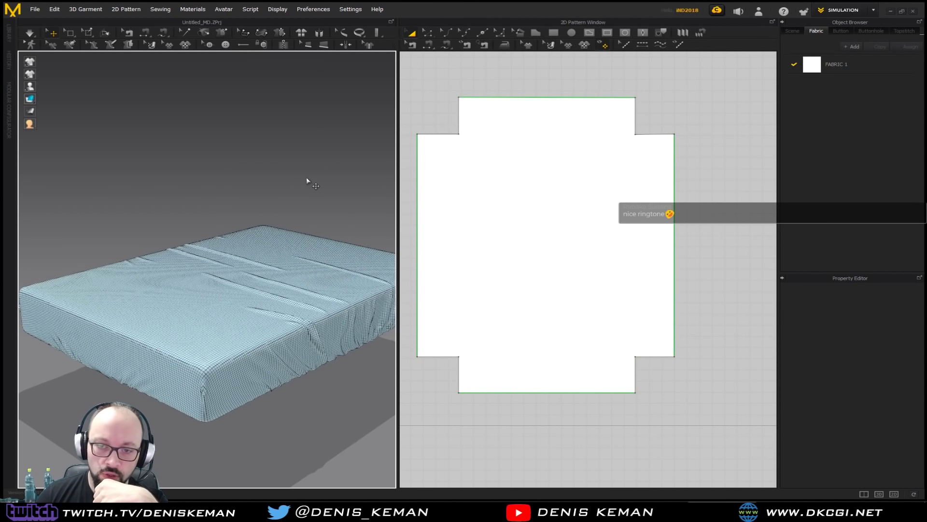
{"action": "right_click_drag", "start_coordinate": [255, 216], "coordinate": [180, 238]}
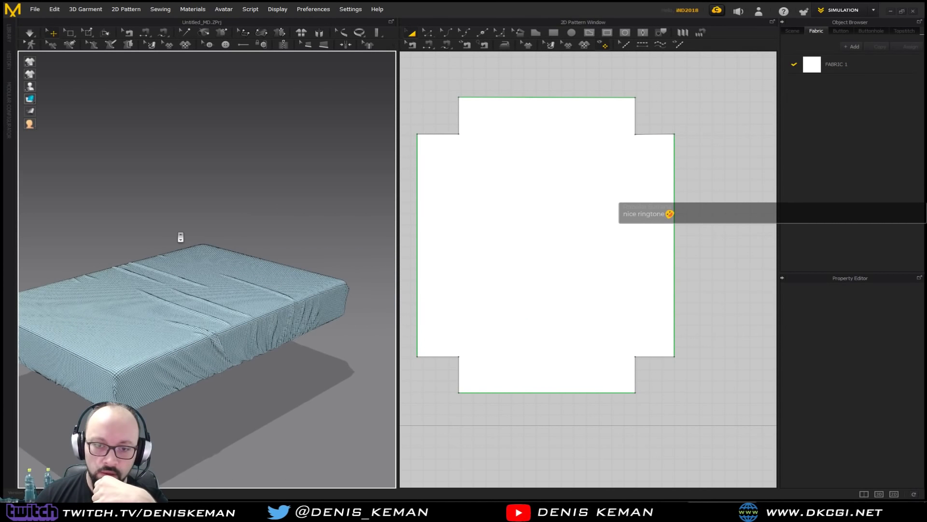
Step: Move the bed sheet pattern aside in the 2D pattern area and deselect it
{"action": "left_click", "coordinate": [528, 187]}
{"action": "scroll", "coordinate": [543, 218], "scroll_direction": "down", "scroll_amount": 5}
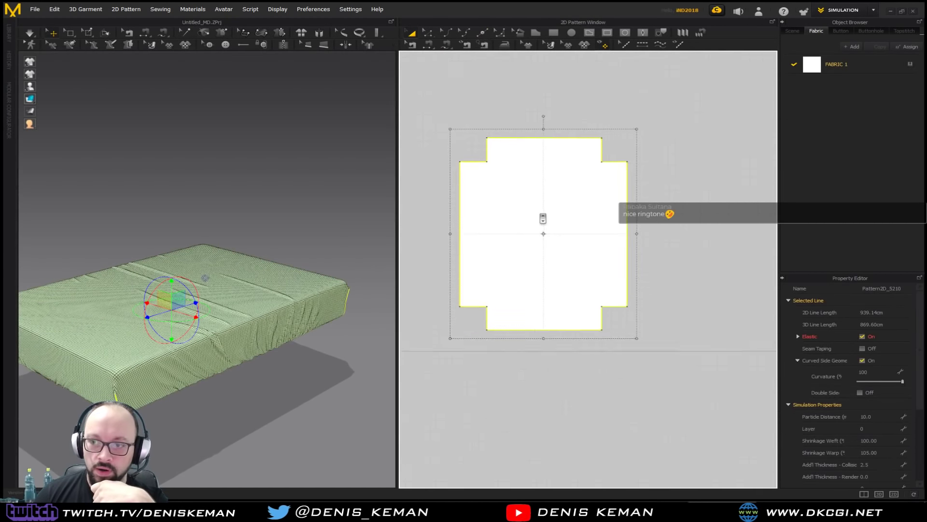
{"action": "left_click_drag", "start_coordinate": [552, 211], "coordinate": [707, 126]}
{"action": "left_click", "coordinate": [551, 201]}
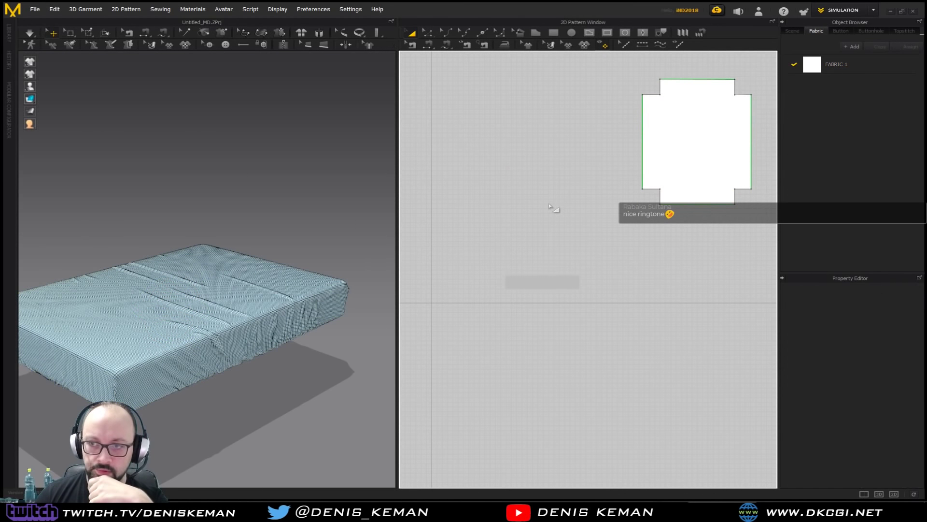
Step: Try to draw a new rectangular pattern beside the bed sheet pattern, choosing to wait for the program to respond
{"action": "left_click", "coordinate": [555, 33]}
{"action": "scroll", "coordinate": [541, 242], "scroll_direction": "down", "scroll_amount": 3}
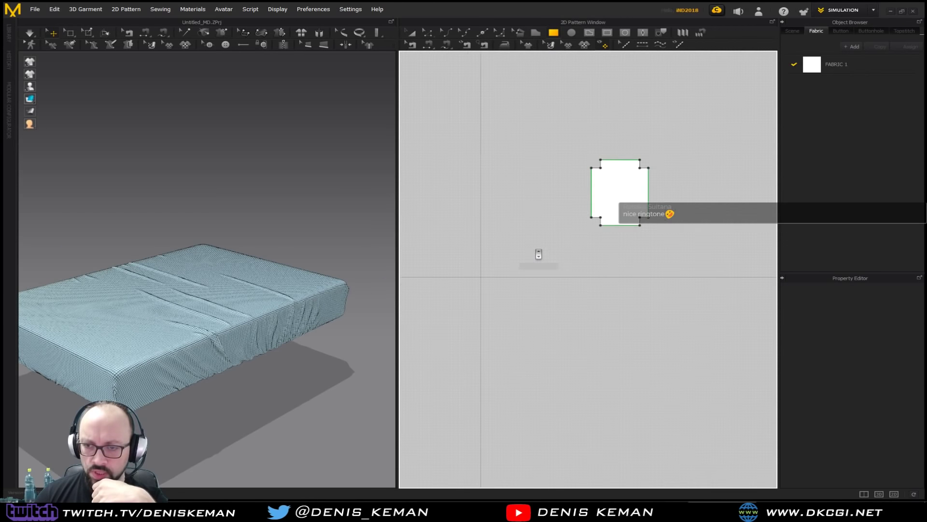
{"action": "scroll", "coordinate": [538, 255], "scroll_direction": "up", "scroll_amount": 7}
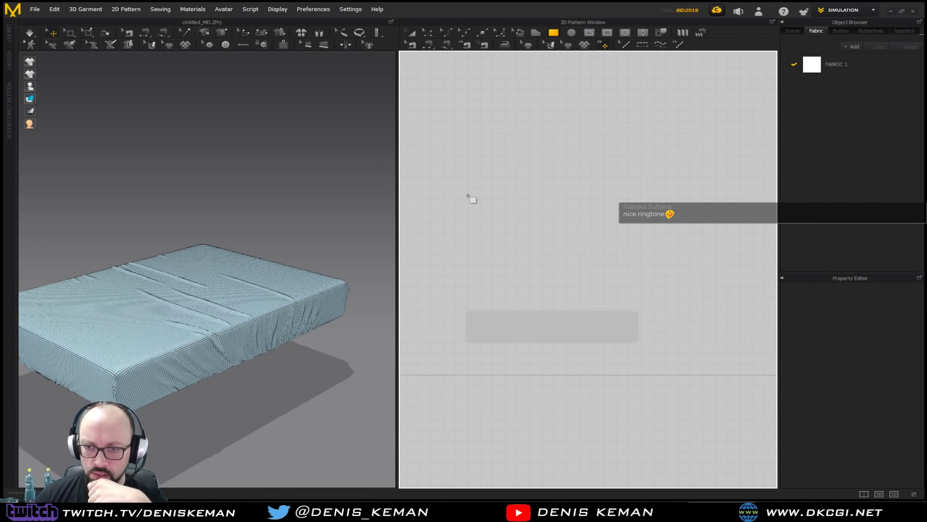
{"action": "left_click_drag", "start_coordinate": [467, 197], "coordinate": [554, 240]}
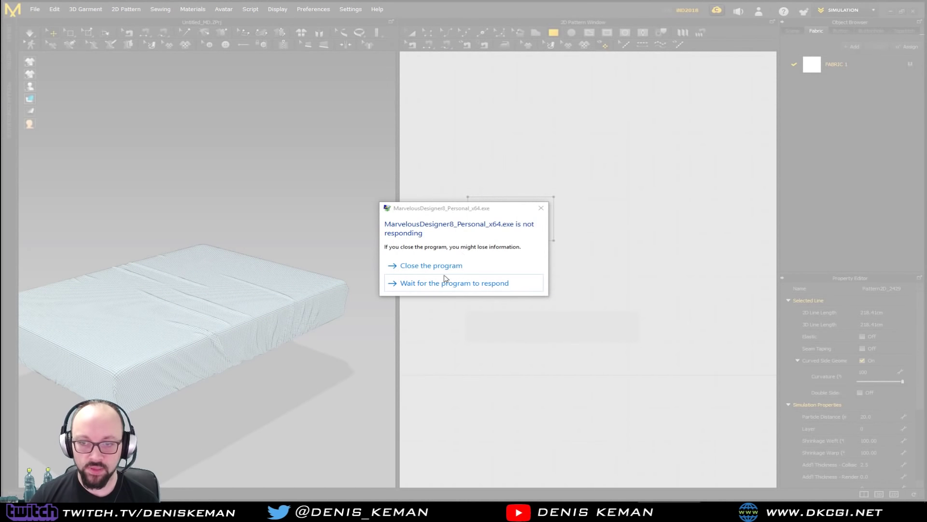
{"action": "left_click", "coordinate": [440, 283]}
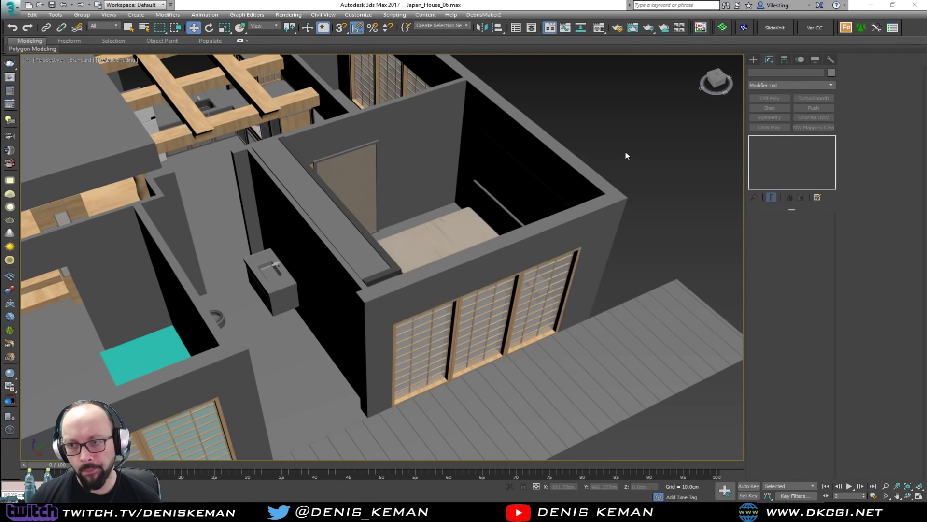
Step: Switch back to 3ds Max and isolate the bed sheet with edged faces turned on
{"action": "middle_click_drag", "start_coordinate": [626, 156], "coordinate": [572, 181], "text": "alt"}
{"action": "scroll", "coordinate": [445, 234], "scroll_direction": "up", "scroll_amount": 5}
{"action": "scroll", "coordinate": [445, 235], "scroll_direction": "up", "scroll_amount": 5}
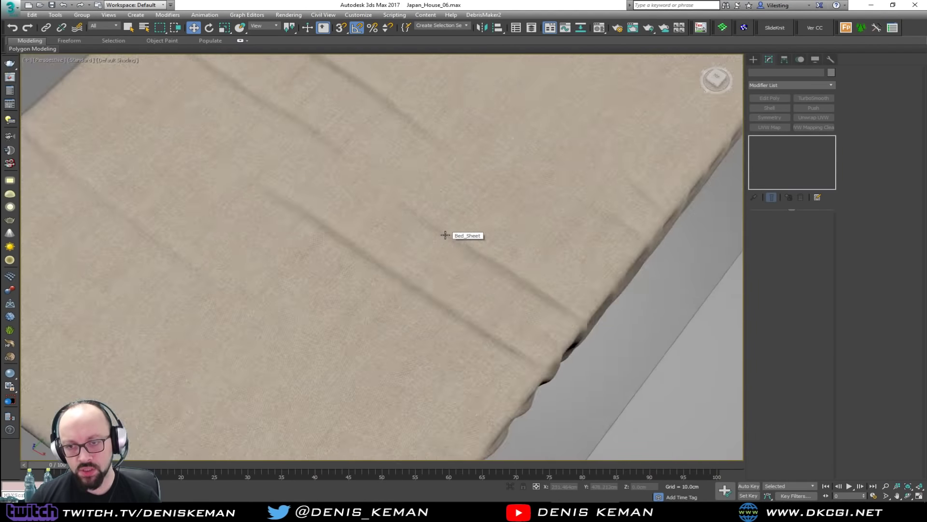
{"action": "left_click", "coordinate": [446, 235]}
{"action": "key", "text": "F4"}
{"action": "scroll", "coordinate": [445, 235], "scroll_direction": "down", "scroll_amount": 5}
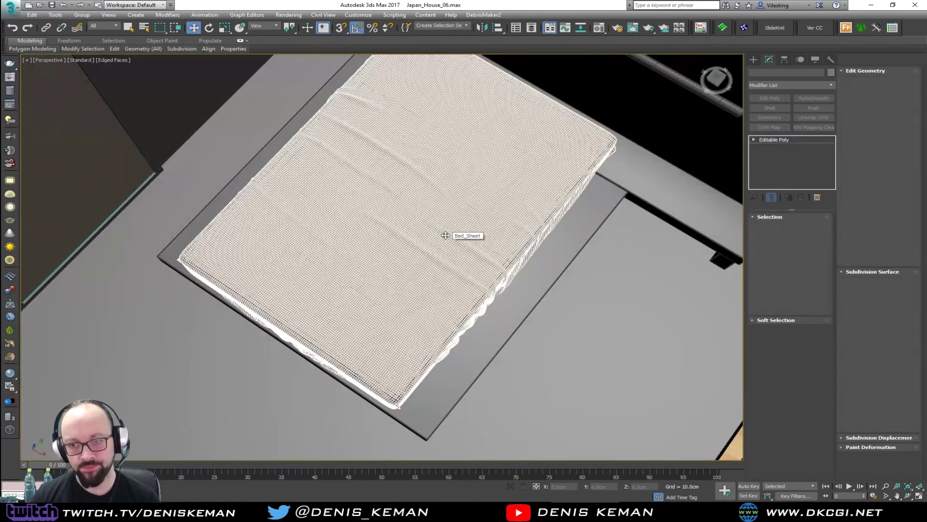
{"action": "scroll", "coordinate": [445, 235], "scroll_direction": "down", "scroll_amount": 3}
{"action": "middle_click_drag", "start_coordinate": [446, 235], "coordinate": [341, 187], "text": "alt"}
{"action": "key", "text": "alt+q"}
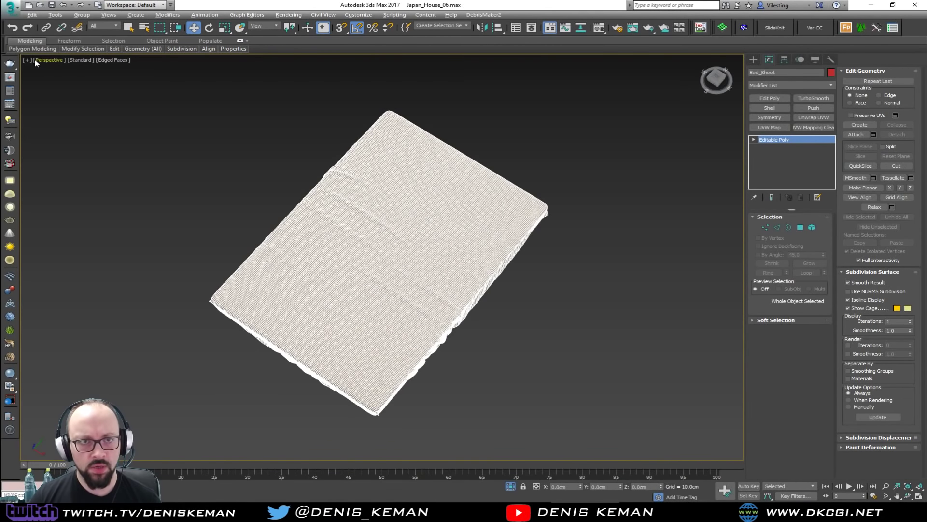
Step: Apply the viewport statistics settings with polygon, vertex and FPS counts for Total + Selection, and show the statistics
{"action": "left_click", "coordinate": [26, 60]}
{"action": "left_click", "coordinate": [62, 159]}
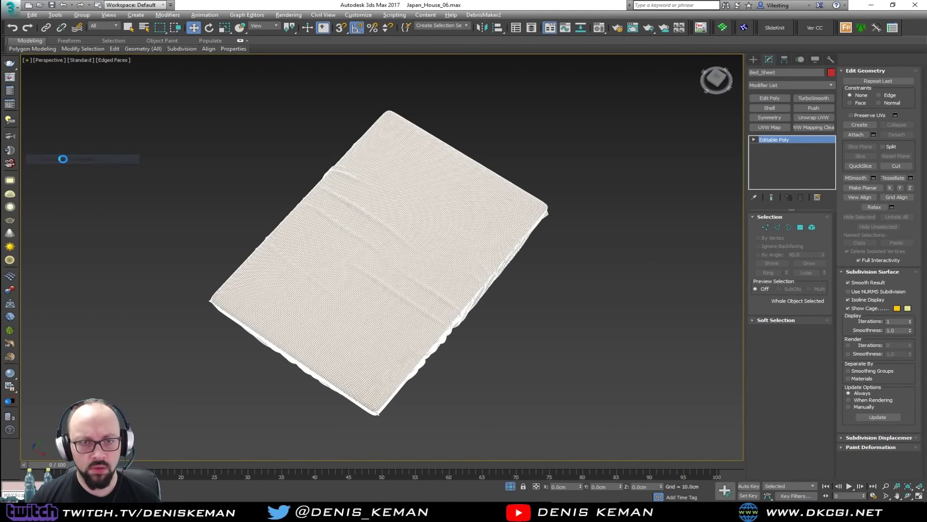
{"action": "left_click", "coordinate": [503, 150]}
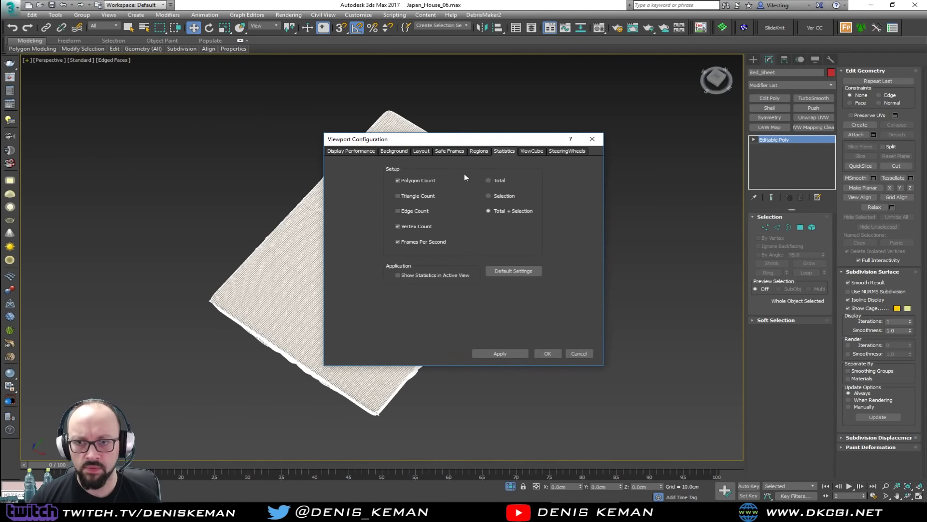
{"action": "left_click", "coordinate": [505, 353]}
{"action": "left_click", "coordinate": [539, 353]}
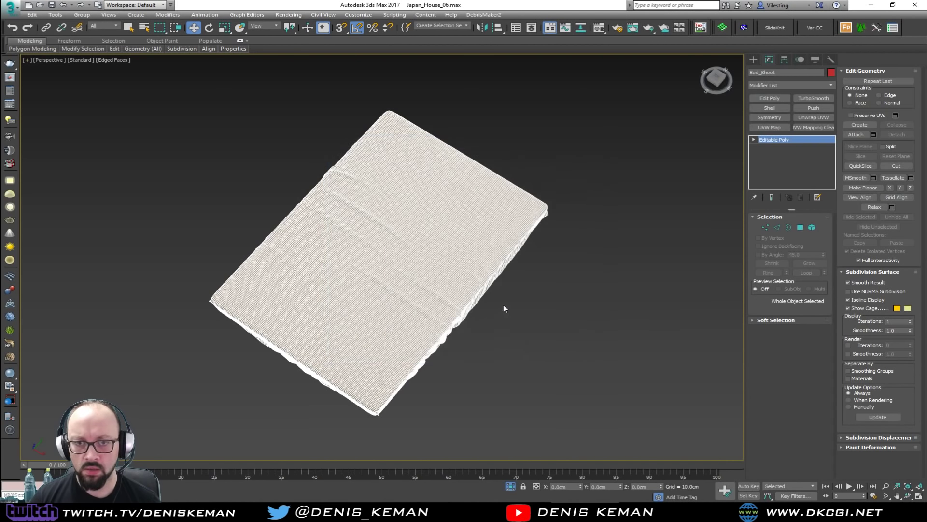
{"action": "key", "text": "7"}
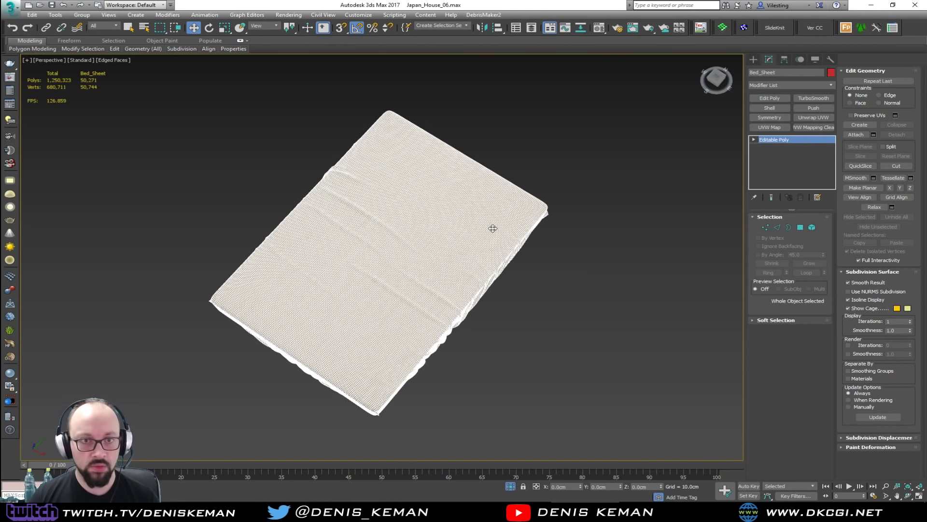
Step: Check the bed sheet's polygon and vertex counts and inspect its mesh density up close
{"action": "left_click", "coordinate": [279, 160]}
{"action": "left_click", "coordinate": [433, 287]}
{"action": "middle_click_drag", "start_coordinate": [406, 238], "coordinate": [388, 200], "text": "alt"}
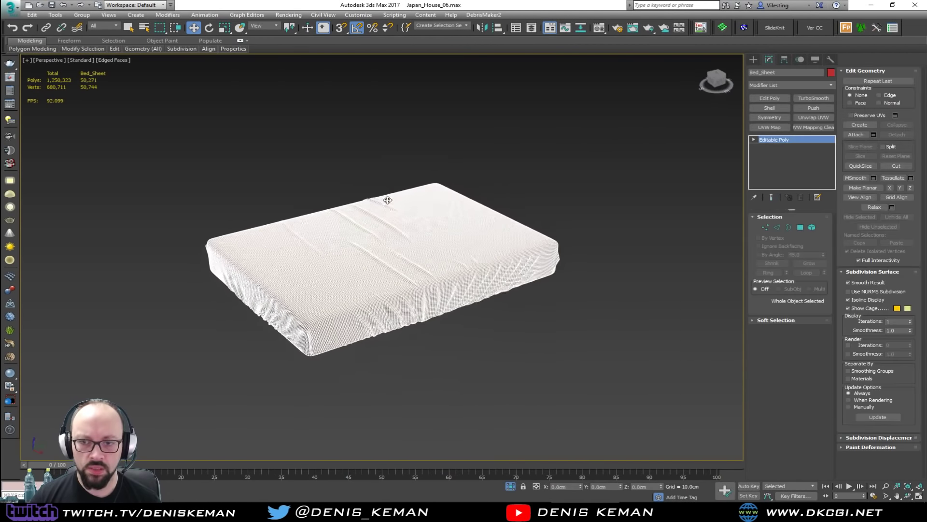
{"action": "key", "text": "z"}
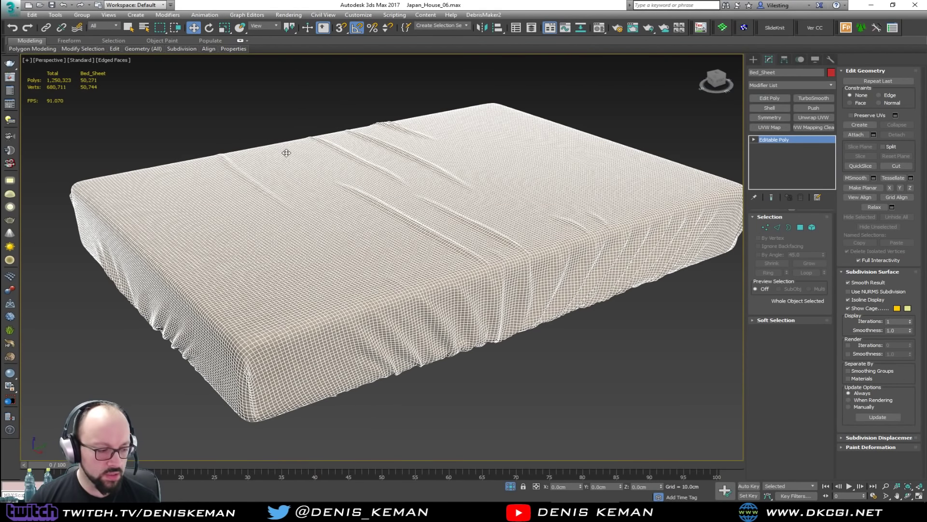
Step: Deselect the bed sheet, end its isolation and turn off edged faces
{"action": "left_click", "coordinate": [329, 112]}
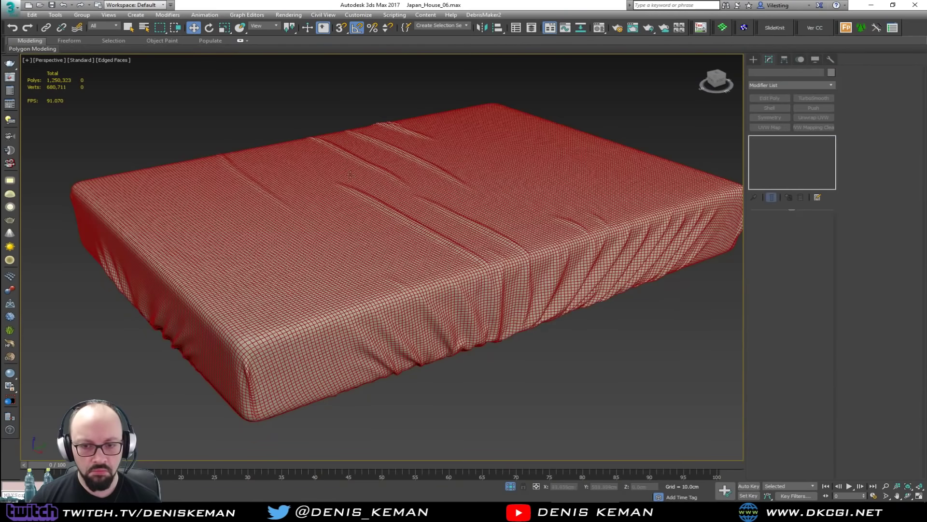
{"action": "right_click", "coordinate": [370, 218]}
{"action": "left_click", "coordinate": [404, 148]}
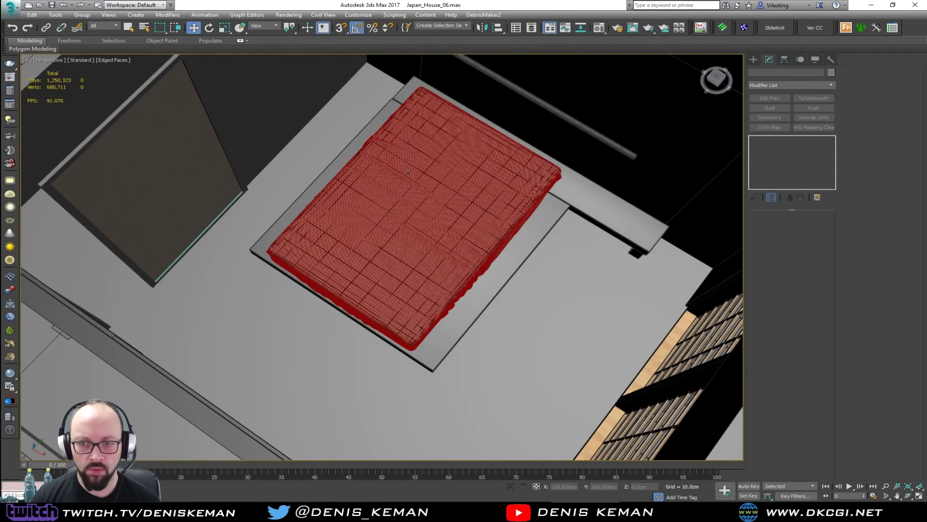
{"action": "scroll", "coordinate": [410, 229], "scroll_direction": "up", "scroll_amount": 3}
{"action": "key", "text": "F4"}
{"action": "mouse_move", "coordinate": [419, 254]}
{"action": "middle_mouse_down", "text": "alt"}
{"action": "mouse_move", "coordinate": [404, 216]}
{"action": "mouse_move", "coordinate": [380, 201]}
{"action": "mouse_move", "coordinate": [396, 208]}
{"action": "mouse_move", "coordinate": [414, 172]}
{"action": "mouse_move", "coordinate": [419, 236]}
{"action": "middle_mouse_up", "text": "alt"}
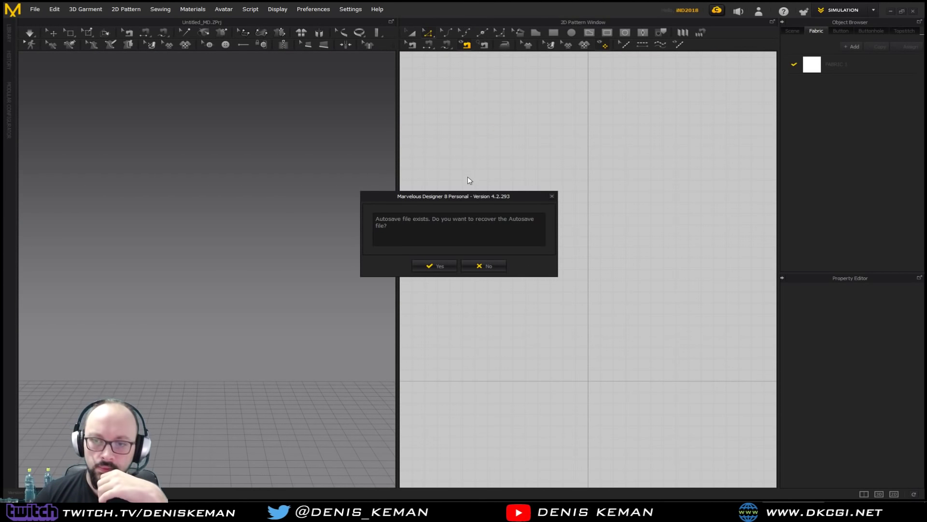
Step: Switch to Marvelous Designer, decline the autosave recovery and import Bed_Sheet as an OBJ avatar with centimetre scale
{"action": "left_click", "coordinate": [491, 266]}
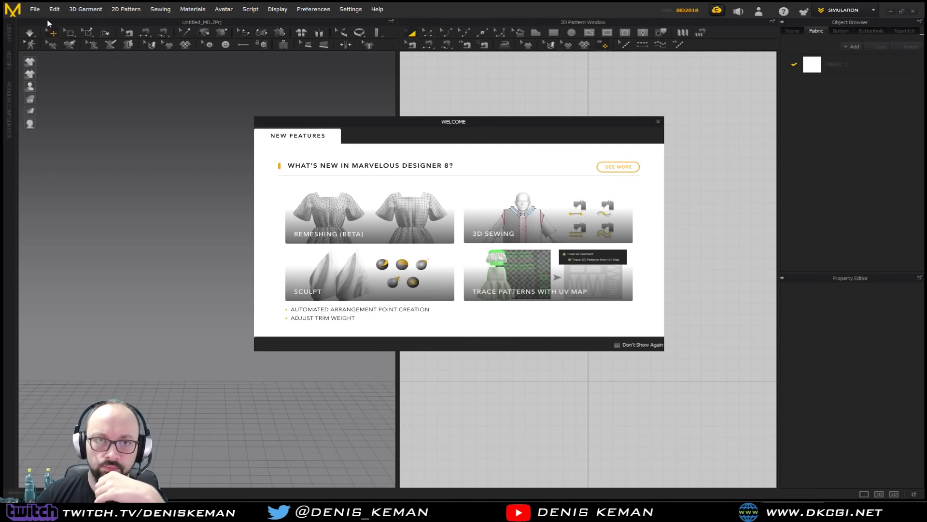
{"action": "left_click", "coordinate": [658, 121]}
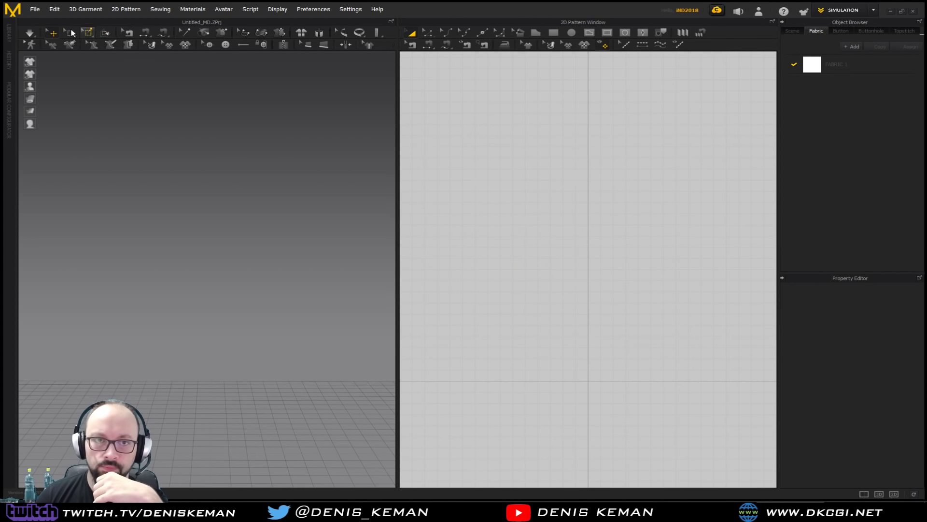
{"action": "left_click", "coordinate": [38, 10]}
{"action": "mouse_move", "coordinate": [68, 96]}
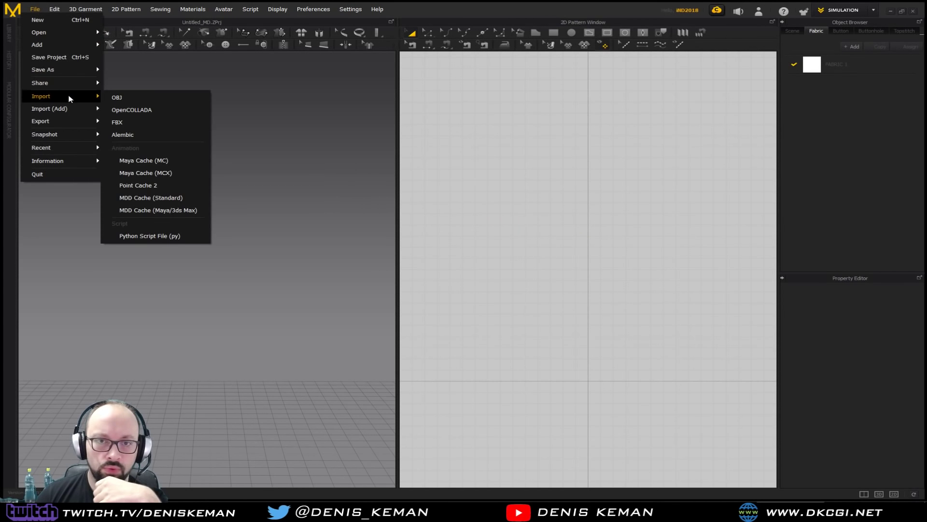
{"action": "left_click", "coordinate": [127, 102]}
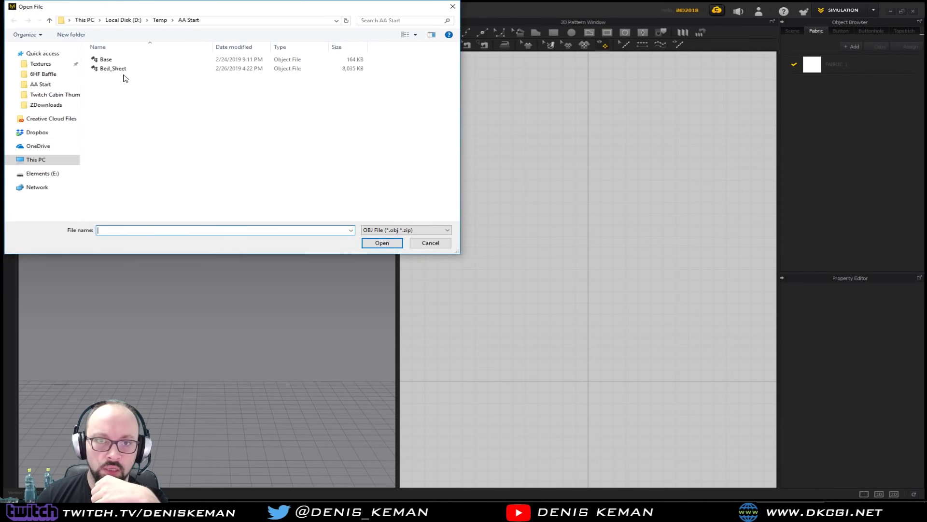
{"action": "double_click", "coordinate": [124, 71]}
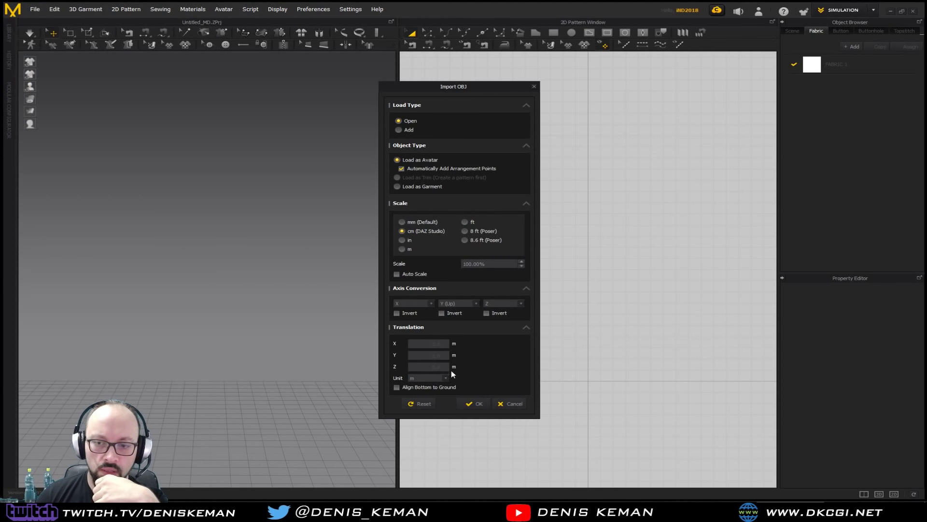
{"action": "left_click", "coordinate": [474, 404]}
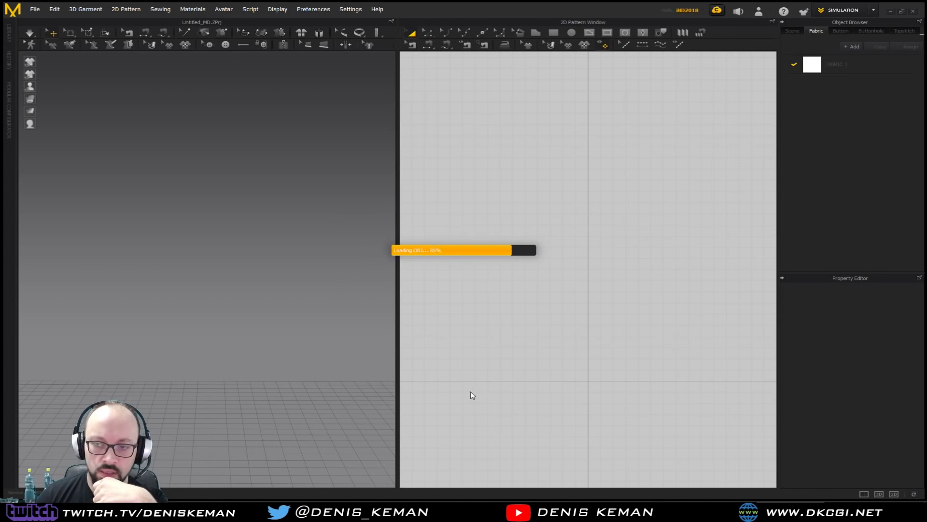
{"action": "left_click", "coordinate": [459, 261]}
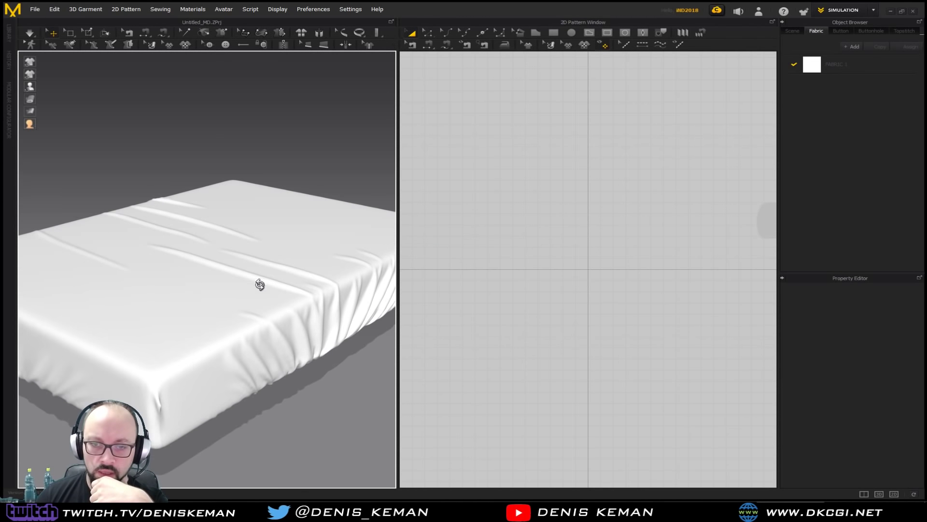
Step: Try to raise the imported bed sheet straight up in the 3D view
{"action": "left_click", "coordinate": [261, 286]}
{"action": "left_click", "coordinate": [348, 390]}
{"action": "left_click", "coordinate": [243, 340]}
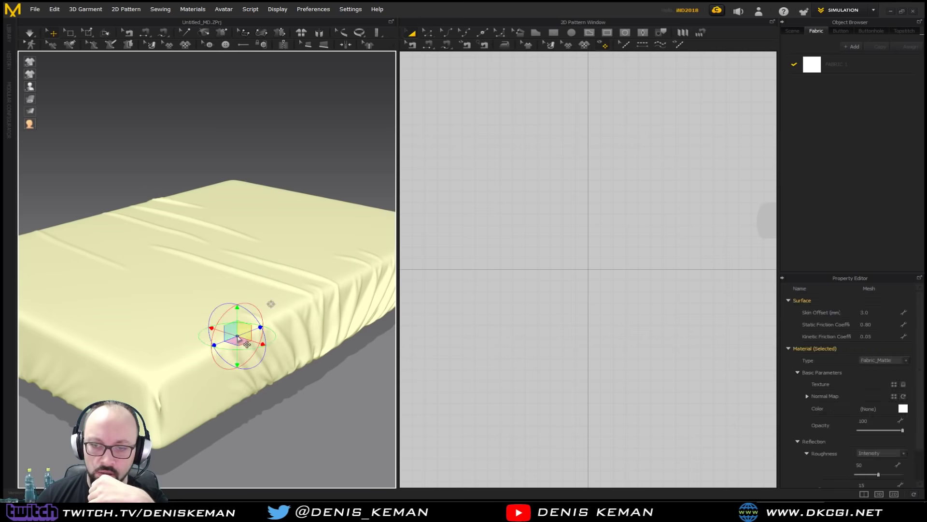
{"action": "middle_click_drag", "start_coordinate": [642, 246], "coordinate": [449, 265]}
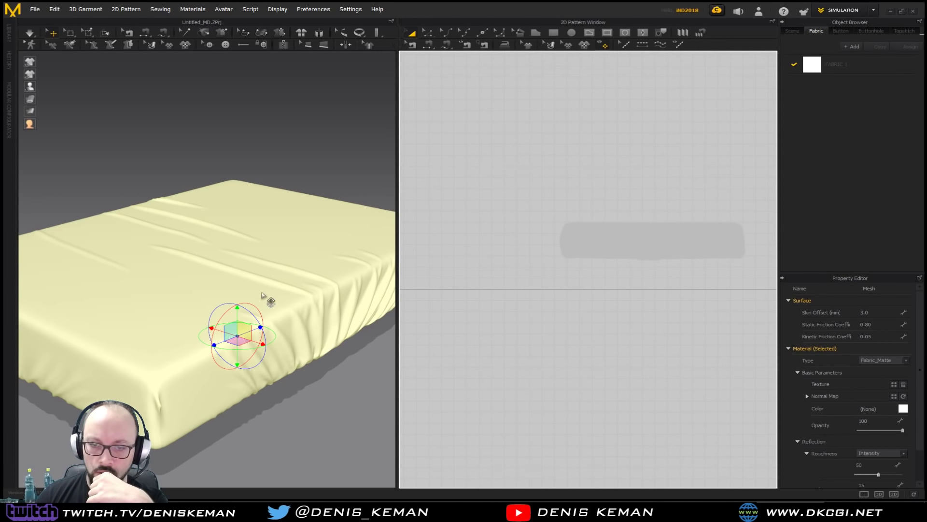
{"action": "left_click_drag", "start_coordinate": [236, 314], "coordinate": [237, 296]}
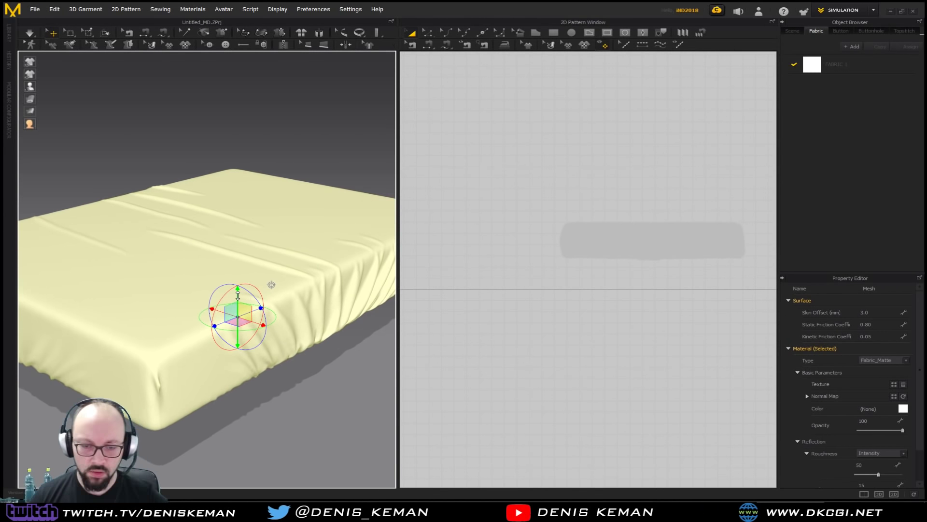
{"action": "left_click", "coordinate": [311, 407]}
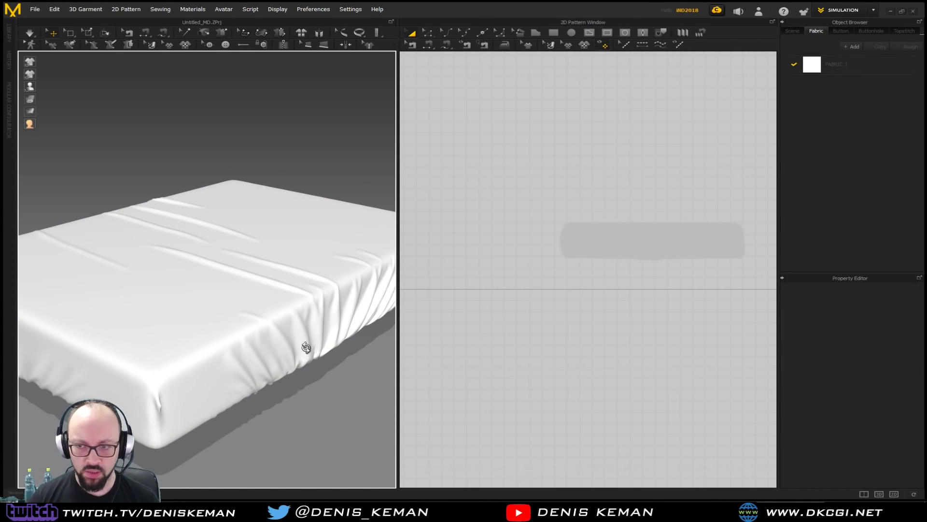
Step: Draw a rectangle pattern about 76.5 by 44.3 cm above the bed's silhouette in the 2D pattern view
{"action": "mouse_move", "coordinate": [304, 347]}
{"action": "right_mouse_down"}
{"action": "mouse_move", "coordinate": [273, 316]}
{"action": "mouse_move", "coordinate": [301, 333]}
{"action": "mouse_move", "coordinate": [307, 298]}
{"action": "mouse_move", "coordinate": [284, 290]}
{"action": "mouse_move", "coordinate": [187, 320]}
{"action": "mouse_move", "coordinate": [245, 366]}
{"action": "mouse_move", "coordinate": [309, 356]}
{"action": "right_mouse_up"}
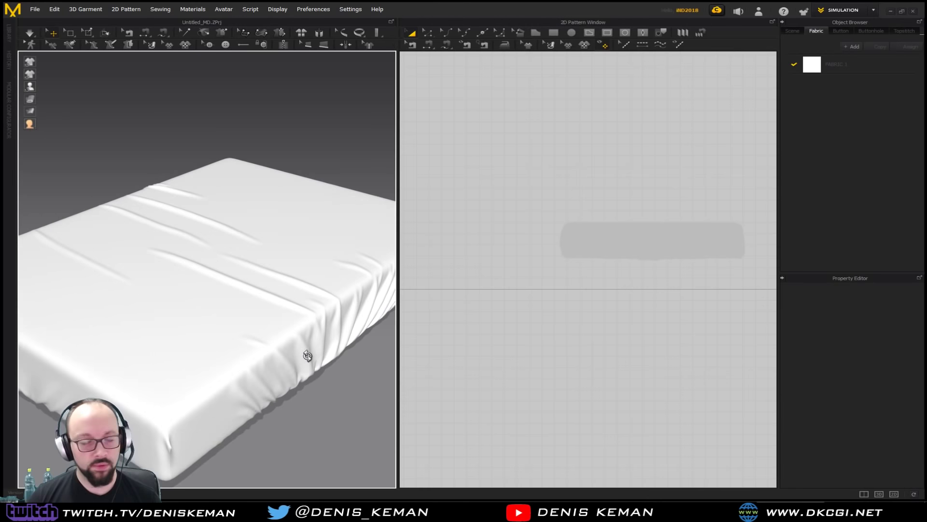
{"action": "middle_click_drag", "start_coordinate": [644, 155], "coordinate": [540, 255]}
{"action": "middle_click_drag", "start_coordinate": [530, 218], "coordinate": [621, 184]}
{"action": "scroll", "coordinate": [622, 183], "scroll_direction": "down", "scroll_amount": 2}
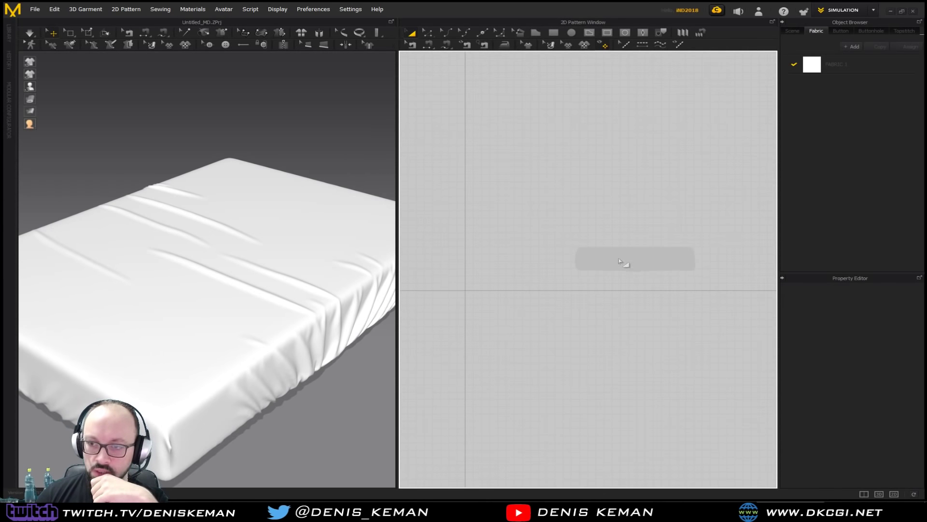
{"action": "left_click", "coordinate": [273, 278]}
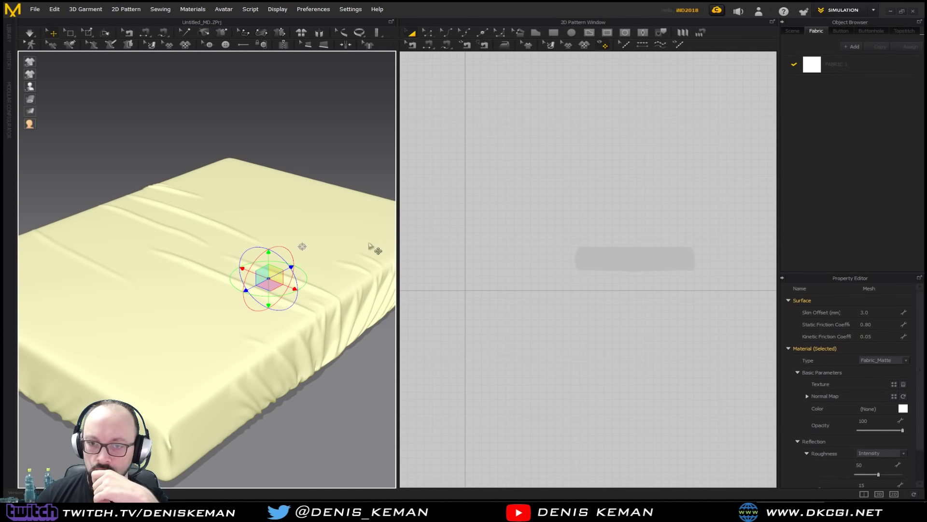
{"action": "left_click", "coordinate": [582, 216]}
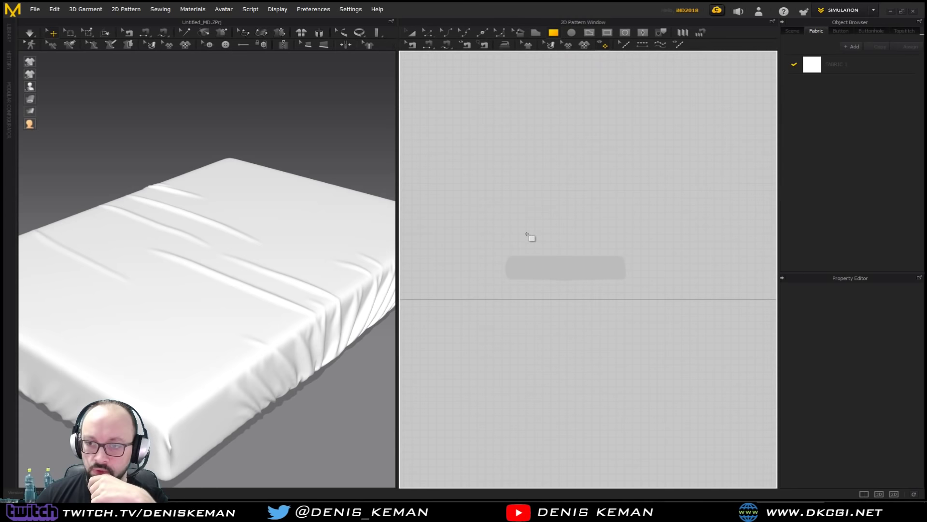
{"action": "scroll", "coordinate": [530, 239], "scroll_direction": "down", "scroll_amount": 3}
{"action": "scroll", "coordinate": [530, 239], "scroll_direction": "up", "scroll_amount": 5}
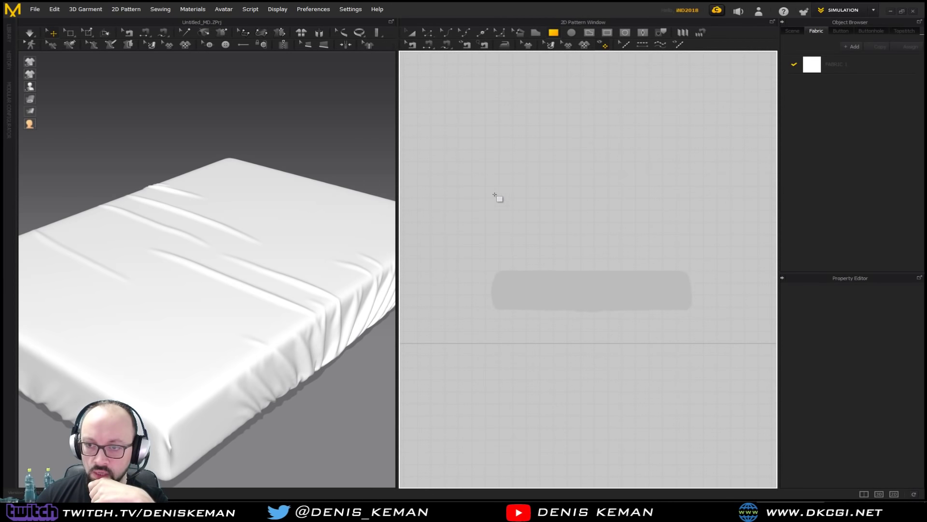
{"action": "left_click_drag", "start_coordinate": [491, 182], "coordinate": [595, 234]}
Step: Copy the rectangle pattern and place the duplicate directly above the original in the 2D pattern view
{"action": "right_click_drag", "start_coordinate": [297, 199], "coordinate": [224, 203]}
{"action": "scroll", "coordinate": [223, 202], "scroll_direction": "down", "scroll_amount": 2}
{"action": "scroll", "coordinate": [223, 202], "scroll_direction": "down", "scroll_amount": 2}
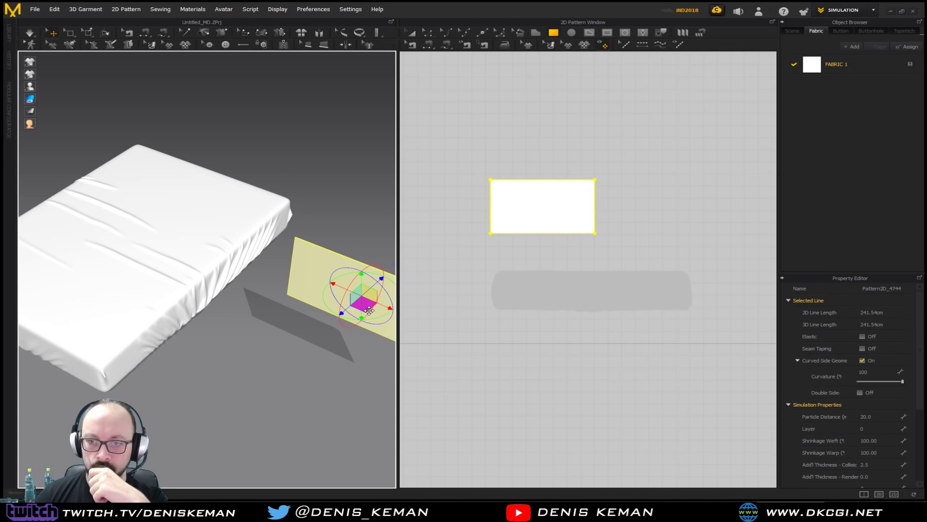
{"action": "right_click_drag", "start_coordinate": [525, 197], "coordinate": [497, 219]}
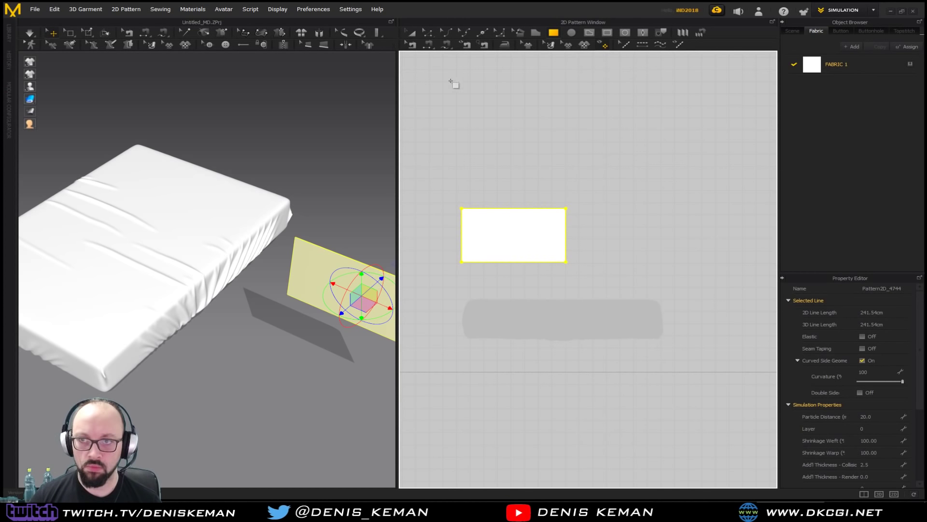
{"action": "left_click", "coordinate": [413, 35]}
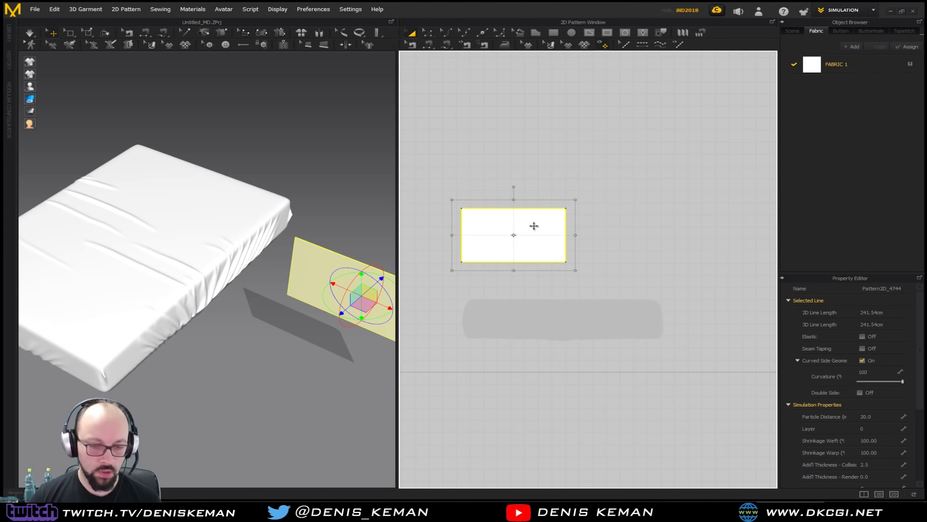
{"action": "key", "text": "ctrl+c"}
{"action": "key", "text": "ctrl+v"}
{"action": "left_click", "coordinate": [514, 166]}
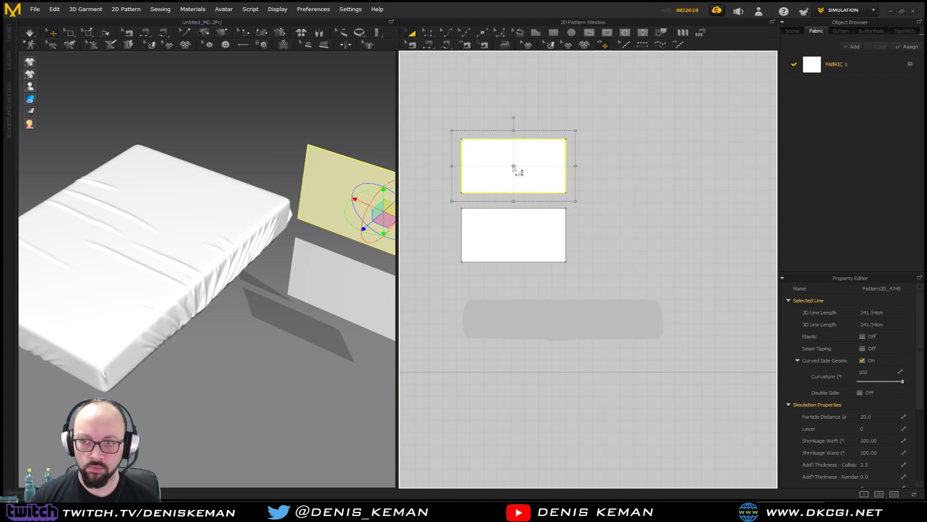
Step: Move the duplicate pattern in the 3D view so it stands parallel to the original at the same height with a small gap
{"action": "right_click_drag", "start_coordinate": [316, 212], "coordinate": [232, 196]}
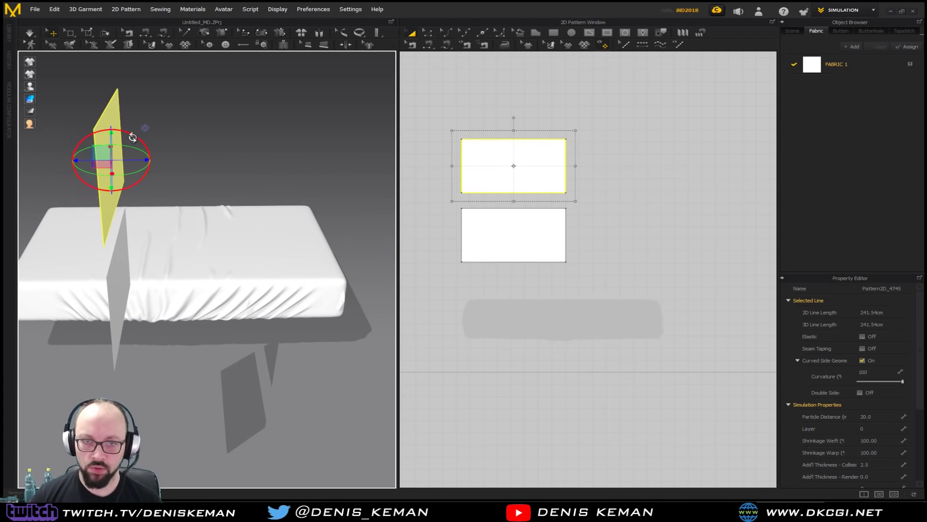
{"action": "left_click_drag", "start_coordinate": [133, 137], "coordinate": [85, 189]}
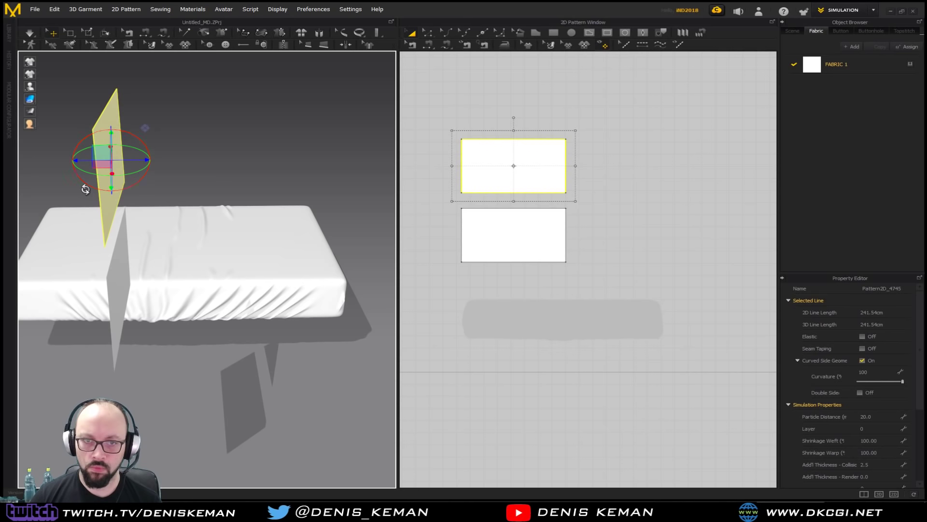
{"action": "left_click_drag", "start_coordinate": [96, 150], "coordinate": [142, 268]}
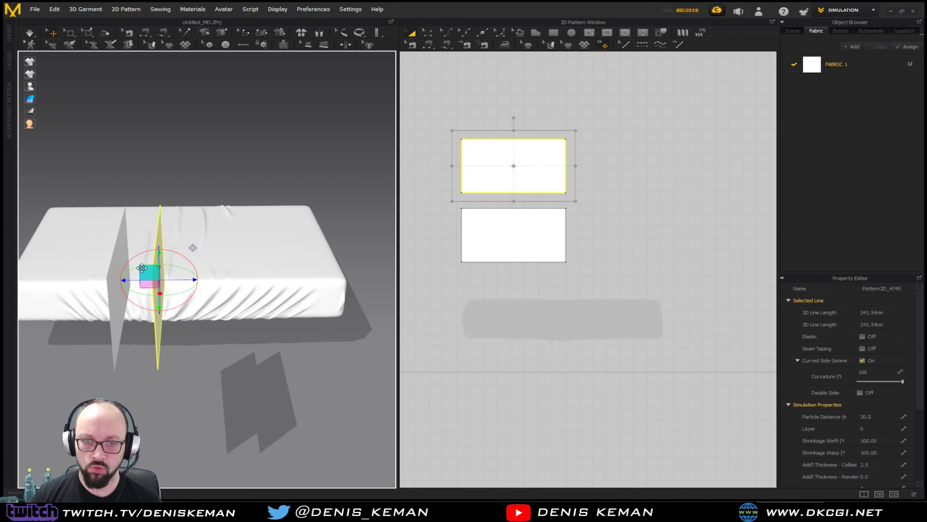
{"action": "right_click_drag", "start_coordinate": [142, 268], "coordinate": [182, 268]}
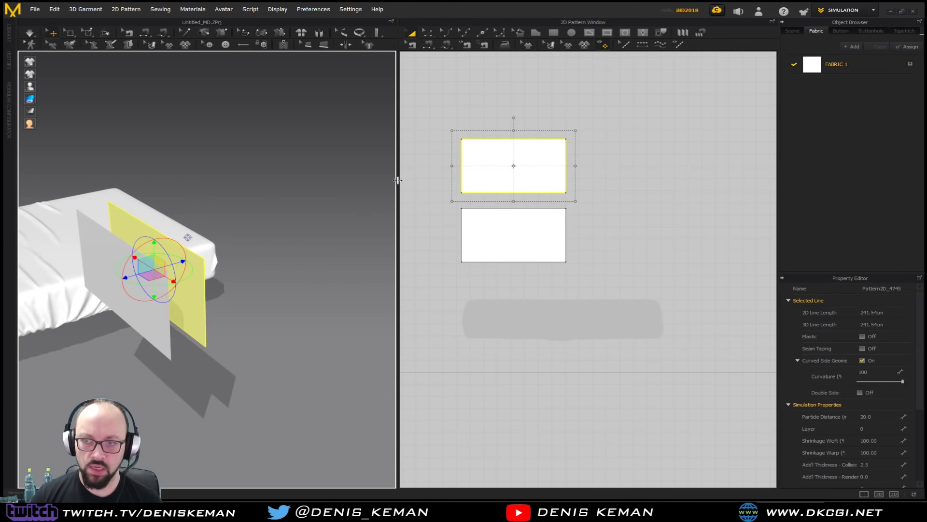
Step: Sew the two rectangles together with Segment Sewing along their upper long edges in 3D and both pairs of short edges
{"action": "left_click", "coordinate": [424, 42]}
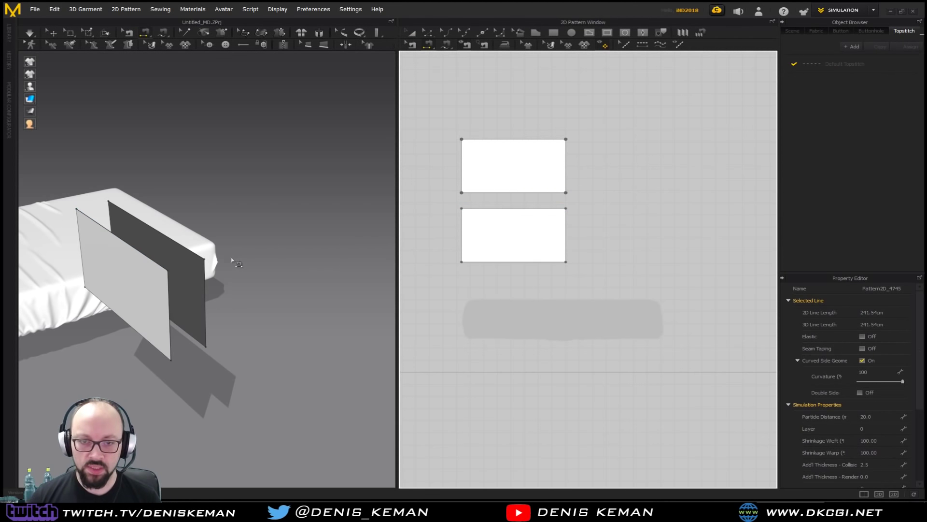
{"action": "left_click", "coordinate": [165, 269]}
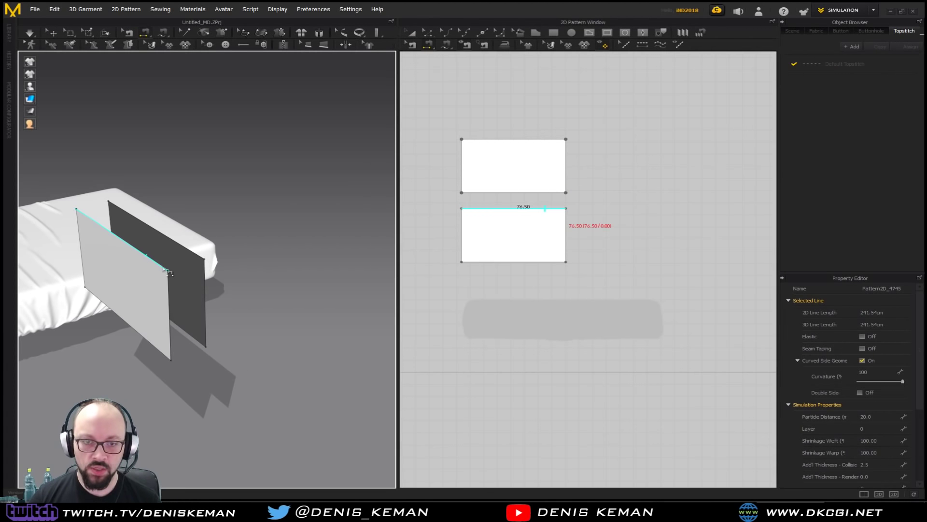
{"action": "left_click", "coordinate": [191, 258]}
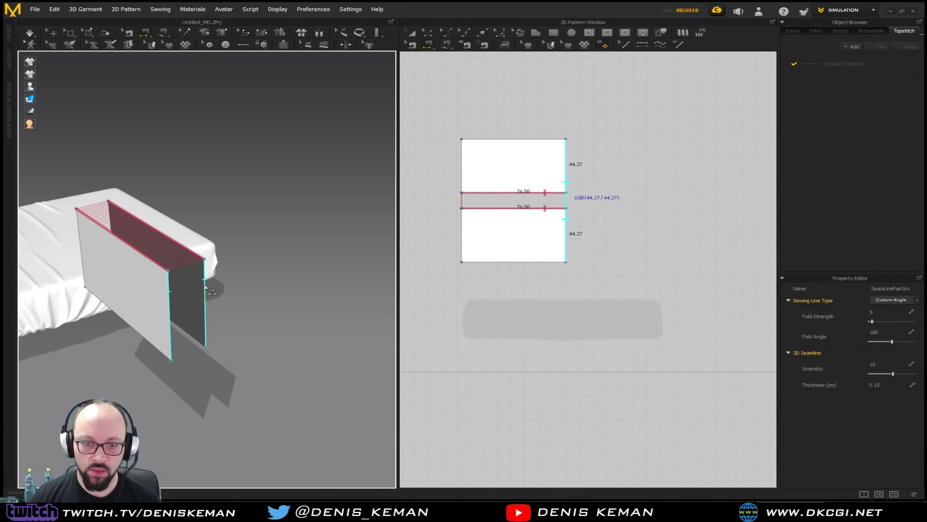
{"action": "left_click", "coordinate": [185, 339]}
{"action": "right_click_drag", "start_coordinate": [184, 339], "coordinate": [302, 335]}
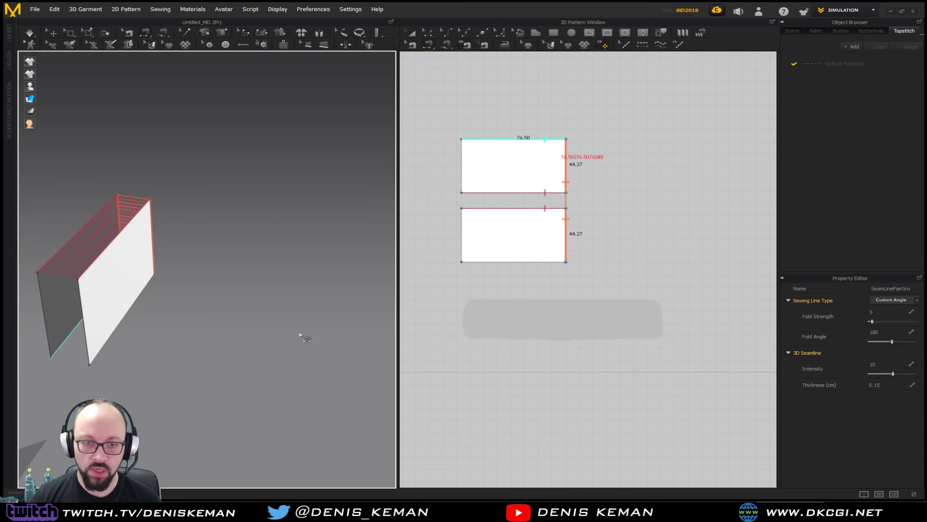
{"action": "left_click", "coordinate": [59, 294]}
{"action": "left_click", "coordinate": [124, 323]}
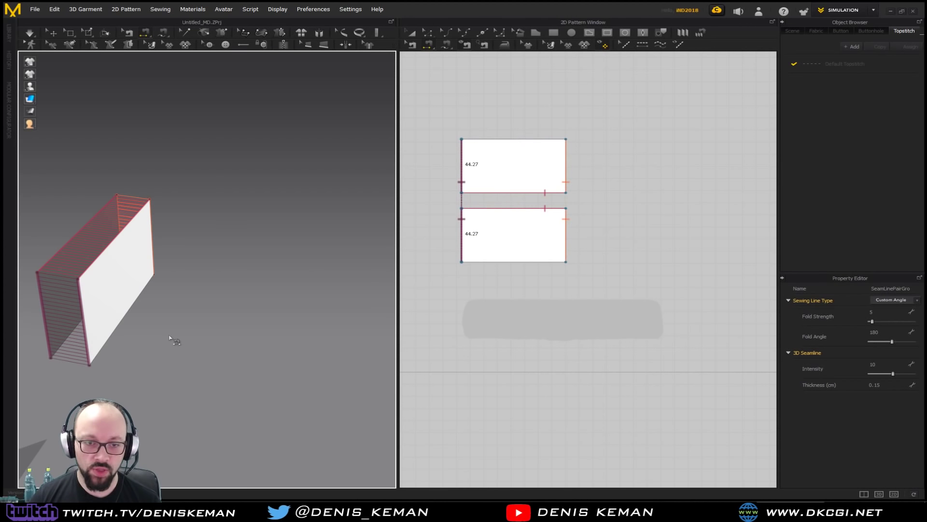
Step: Sew the remaining lower long edges of the two rectangles together in the 3D view
{"action": "right_click_drag", "start_coordinate": [172, 338], "coordinate": [165, 257]}
{"action": "middle_click_drag", "start_coordinate": [165, 257], "coordinate": [162, 255]}
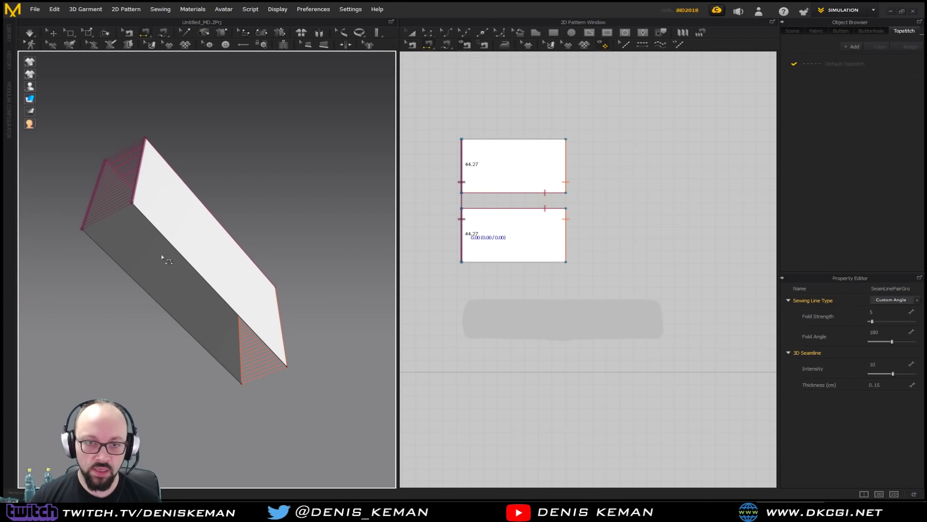
{"action": "left_click", "coordinate": [149, 222]}
Step: Examine the seam lines at the lower corner of the sewn rectangles up close and leave the sewing tool
{"action": "right_click_drag", "start_coordinate": [251, 171], "coordinate": [231, 172]}
{"action": "scroll", "coordinate": [149, 271], "scroll_direction": "down", "scroll_amount": 2}
{"action": "scroll", "coordinate": [149, 271], "scroll_direction": "up", "scroll_amount": 3}
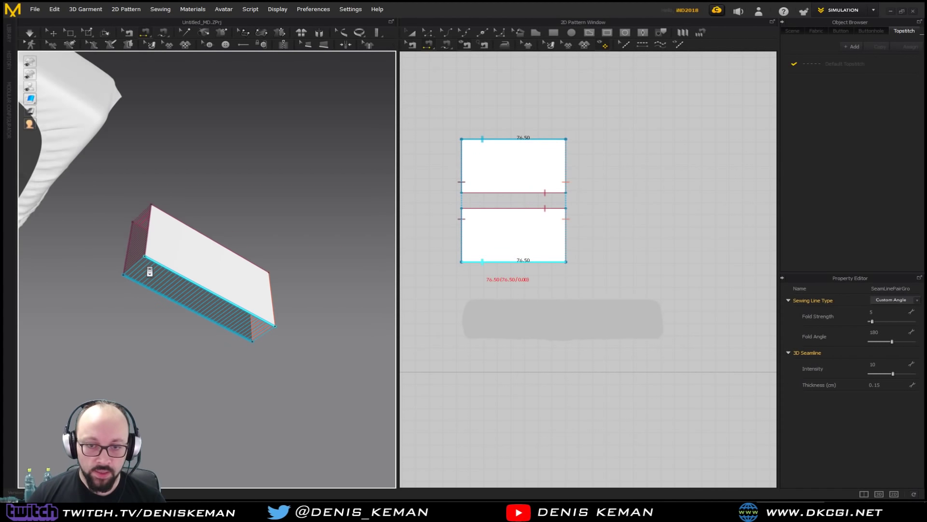
{"action": "middle_click_drag", "start_coordinate": [120, 247], "coordinate": [238, 247]}
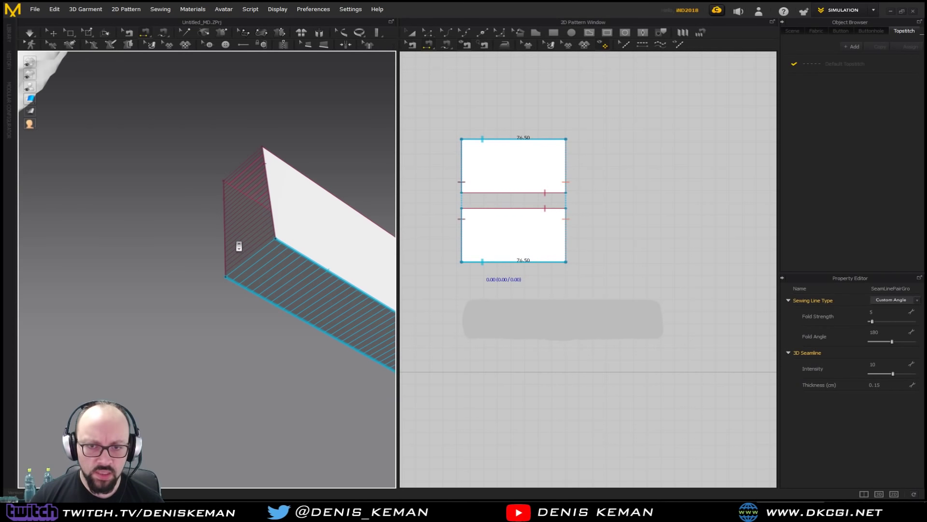
{"action": "scroll", "coordinate": [285, 246], "scroll_direction": "up", "scroll_amount": 5}
{"action": "middle_click_drag", "start_coordinate": [336, 228], "coordinate": [268, 233]}
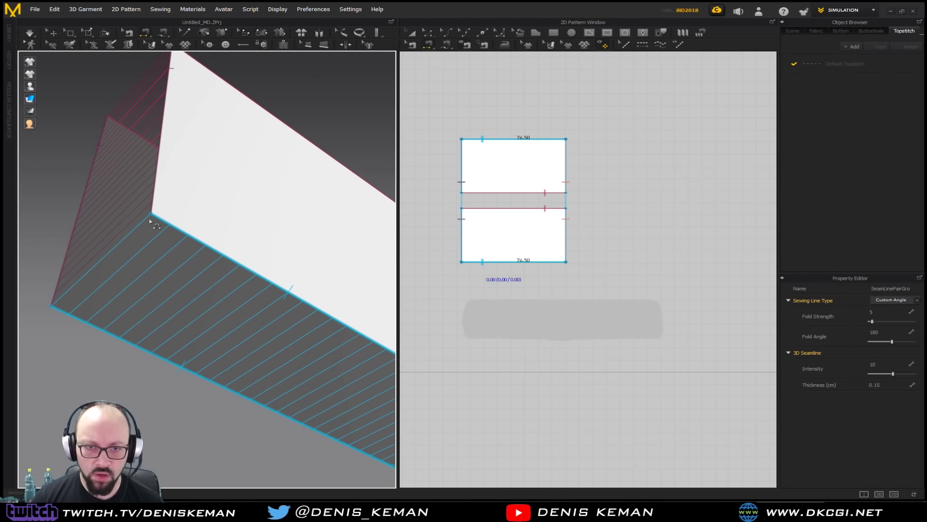
{"action": "scroll", "coordinate": [159, 220], "scroll_direction": "up", "scroll_amount": 5}
{"action": "scroll", "coordinate": [99, 153], "scroll_direction": "down", "scroll_amount": 5}
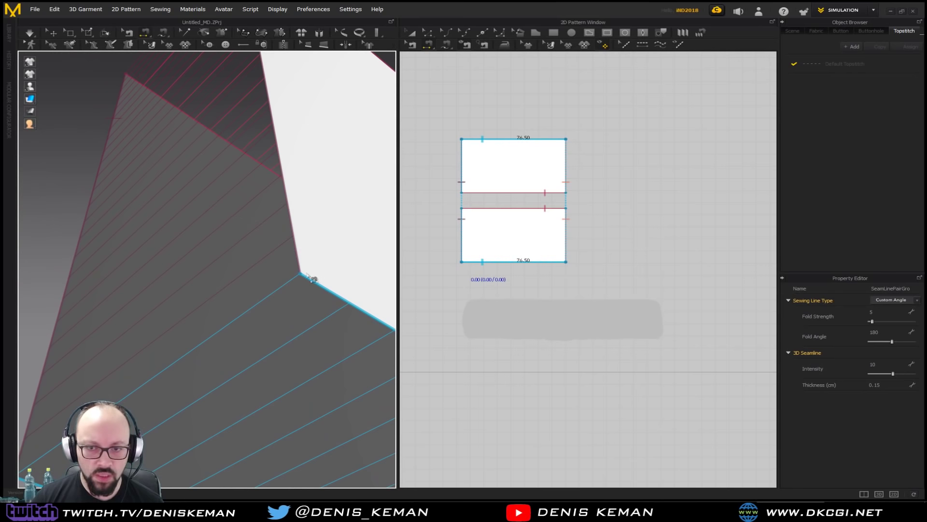
{"action": "left_click", "coordinate": [416, 33]}
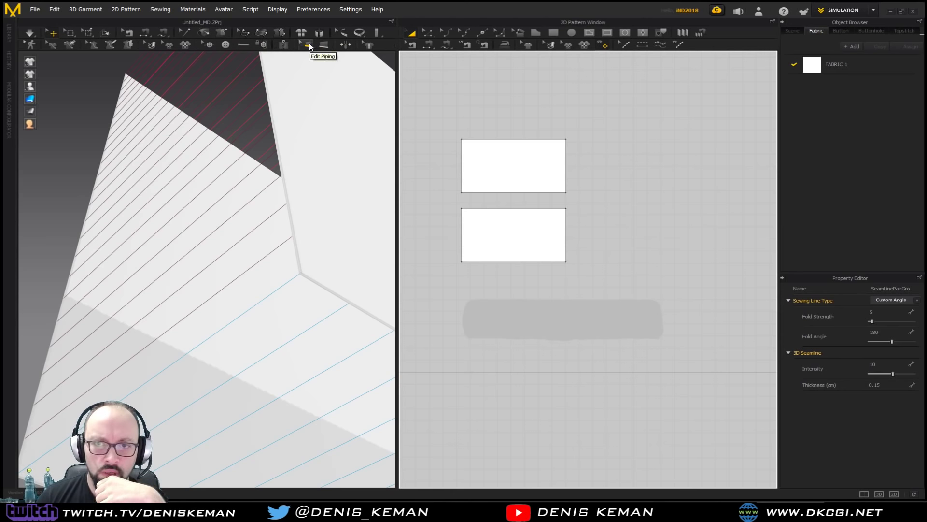
Step: Select both sewn rectangles and move them together so they hang upright above the bed sheet
{"action": "left_click", "coordinate": [322, 47]}
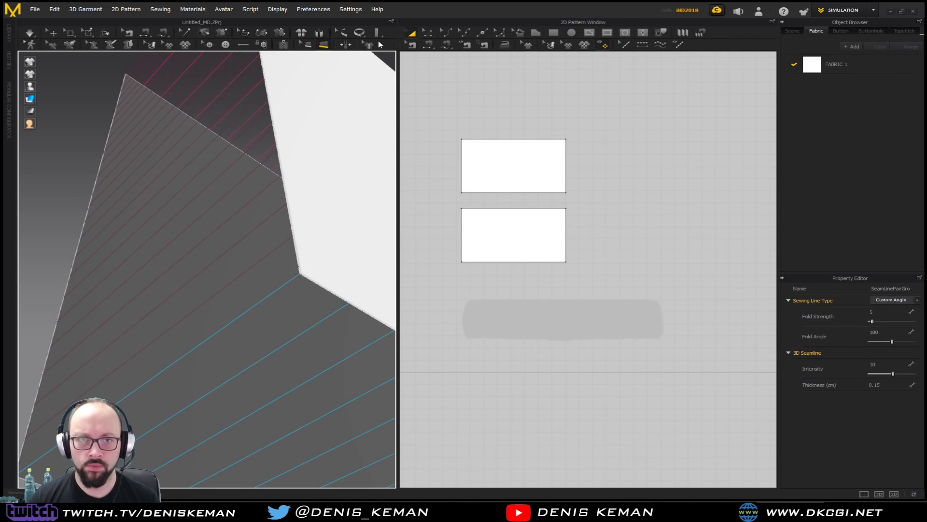
{"action": "left_click", "coordinate": [50, 33]}
{"action": "right_click_drag", "start_coordinate": [218, 159], "coordinate": [227, 268]}
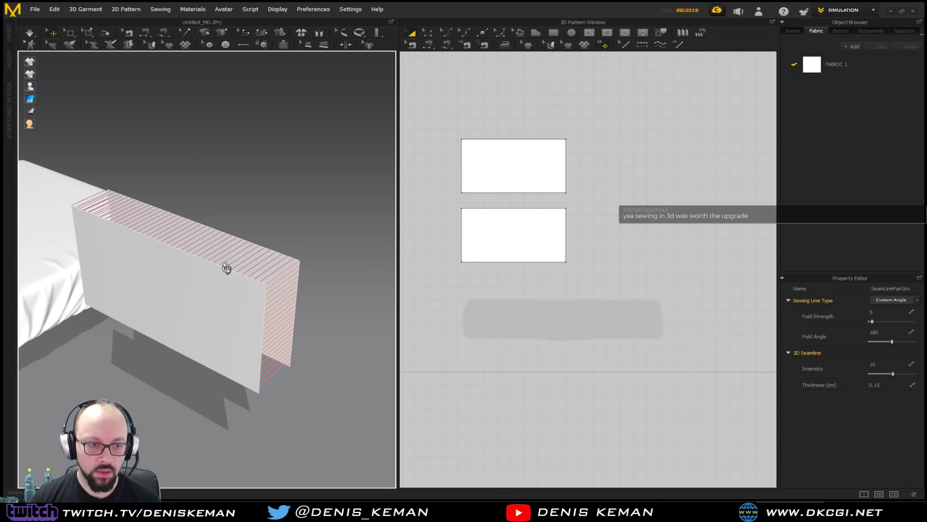
{"action": "left_click", "coordinate": [480, 172]}
{"action": "left_click", "coordinate": [488, 242], "text": "shift"}
{"action": "middle_click_drag", "start_coordinate": [203, 164], "coordinate": [273, 190]}
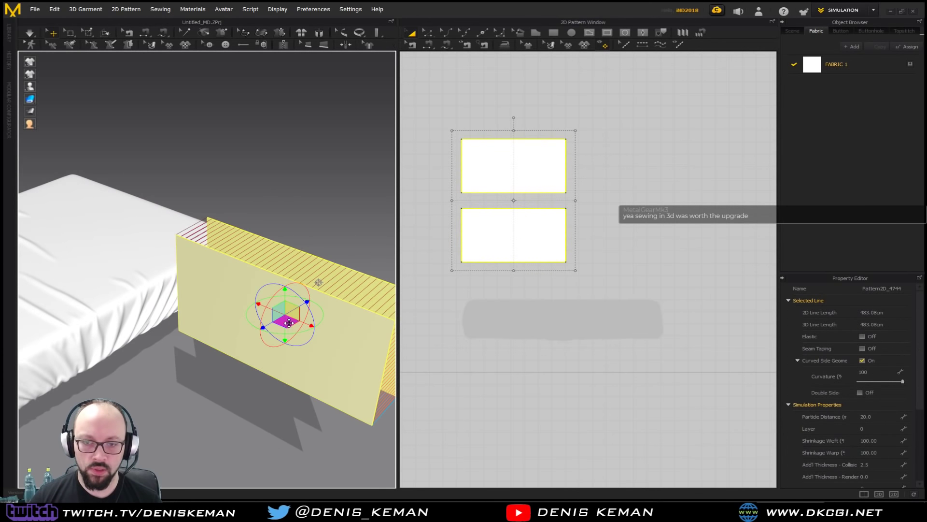
{"action": "right_click_drag", "start_coordinate": [273, 190], "coordinate": [88, 282]}
{"action": "middle_click_drag", "start_coordinate": [87, 282], "coordinate": [65, 285]}
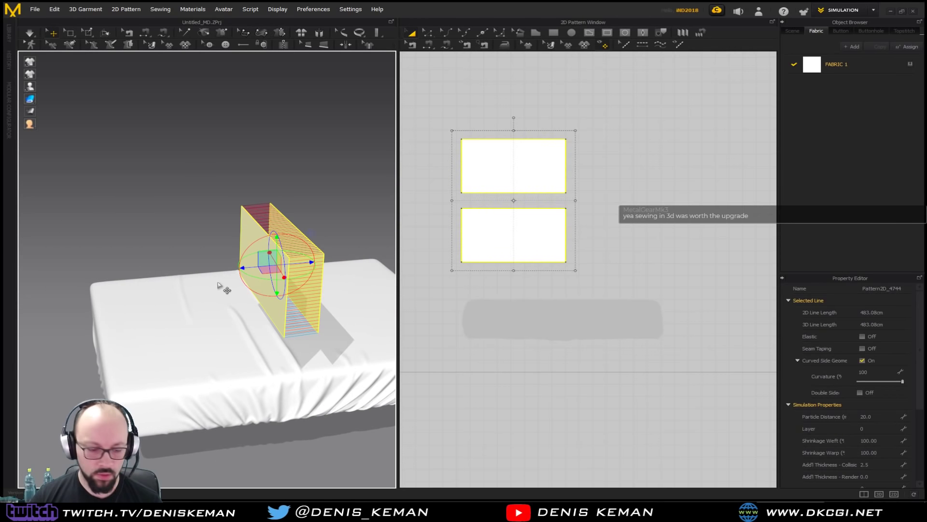
{"action": "key", "text": "2"}
{"action": "right_click_drag", "start_coordinate": [226, 280], "coordinate": [163, 301]}
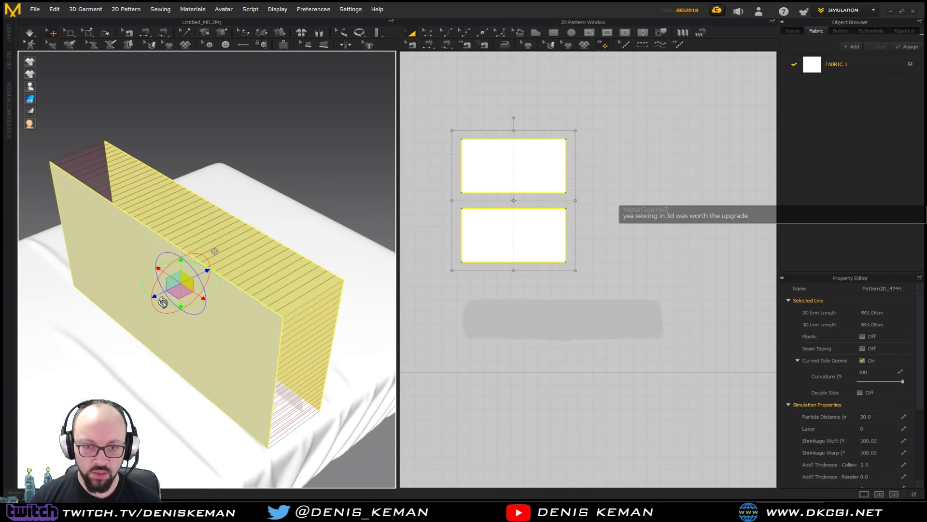
{"action": "left_click_drag", "start_coordinate": [181, 292], "coordinate": [187, 172]}
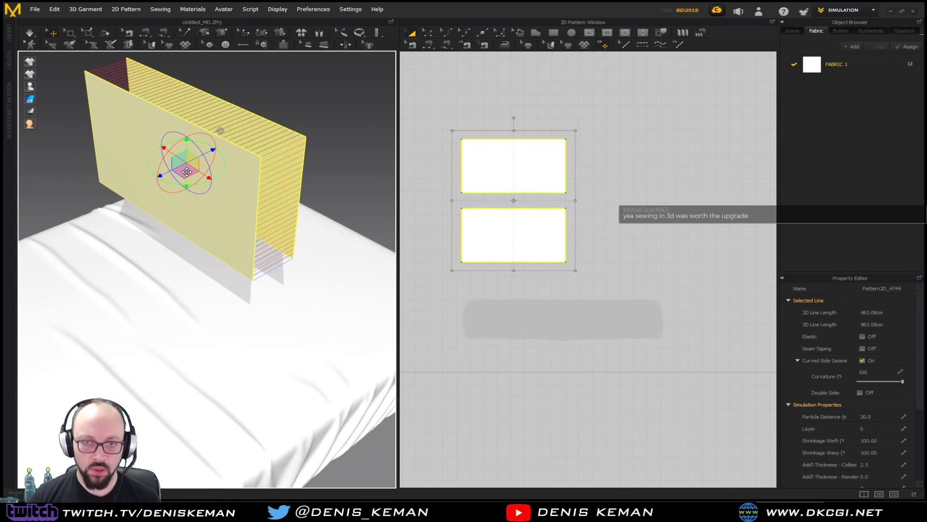
Step: Simulate briefly to pull the rectangles together into a pillow, and rotate it to lie nearly flat above the bed
{"action": "key", "text": "space"}
{"action": "right_click_drag", "start_coordinate": [187, 174], "coordinate": [178, 198]}
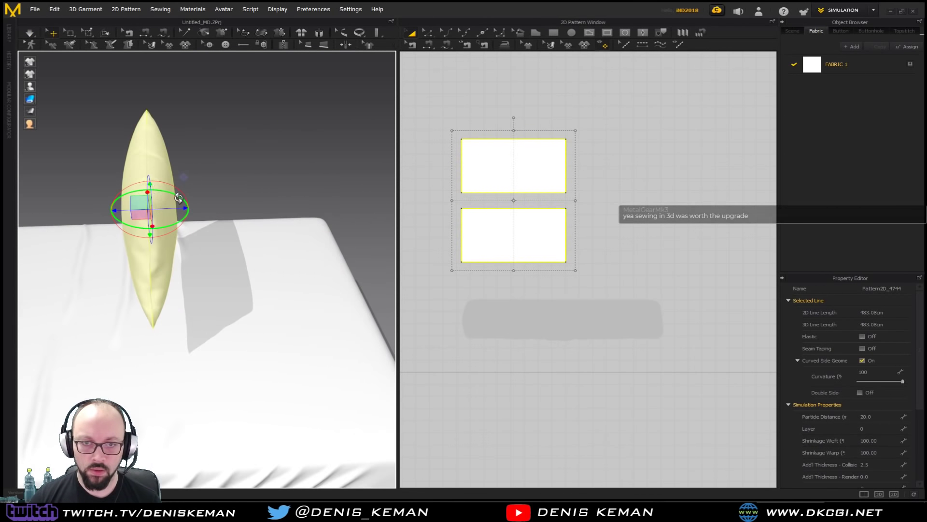
{"action": "left_click_drag", "start_coordinate": [178, 198], "coordinate": [186, 206]}
{"action": "key", "text": "ctrl+z"}
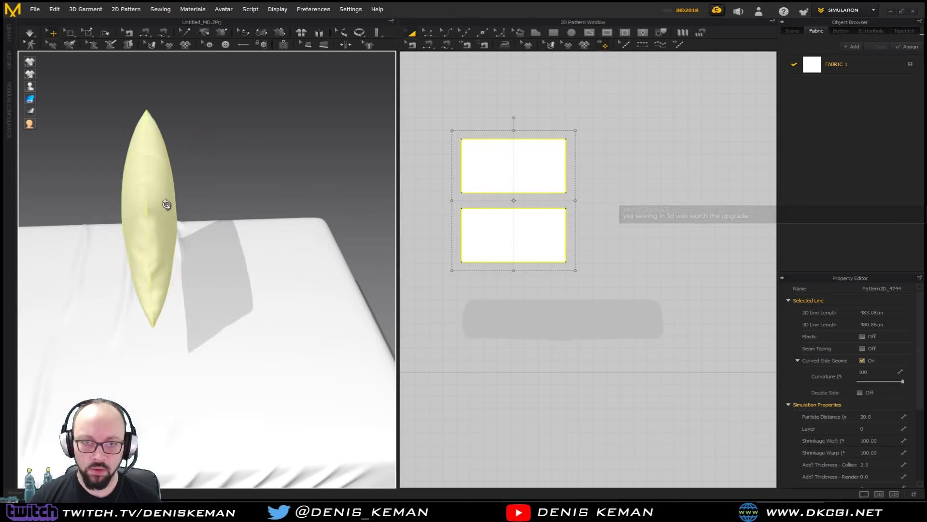
{"action": "right_click_drag", "start_coordinate": [166, 205], "coordinate": [187, 192]}
{"action": "left_click", "coordinate": [159, 206]}
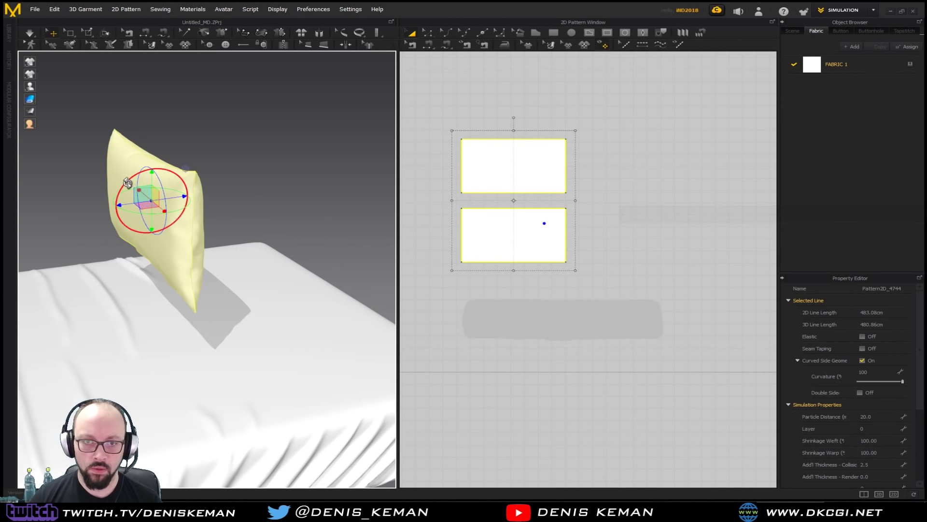
{"action": "left_click_drag", "start_coordinate": [127, 183], "coordinate": [213, 184]}
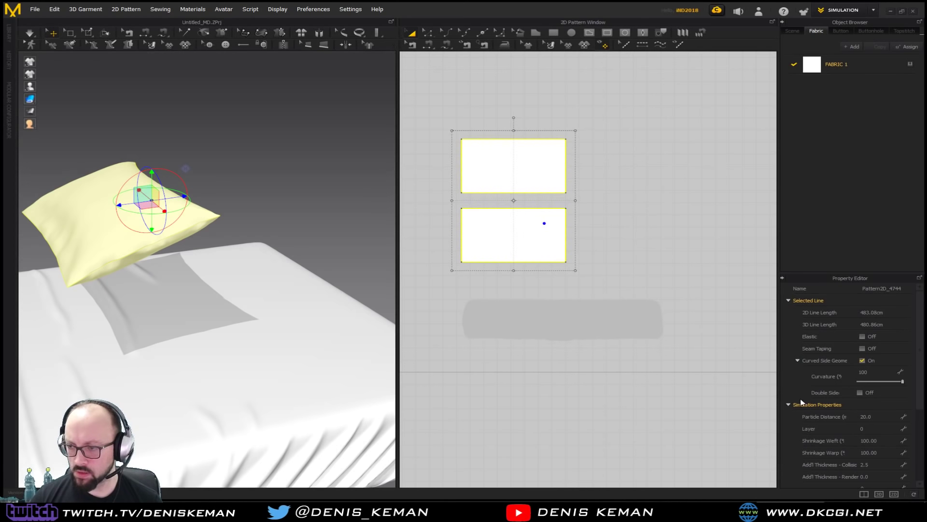
Step: Set the Pressure of both pillow patterns to 3 and run the simulation to drop the pillow onto the bed
{"action": "scroll", "coordinate": [801, 402], "scroll_direction": "down", "scroll_amount": 5}
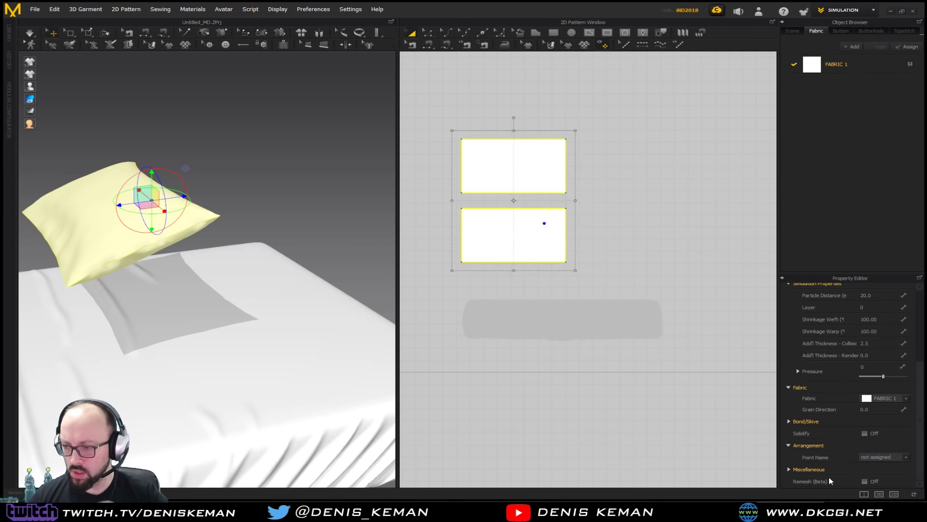
{"action": "left_click", "coordinate": [869, 366]}
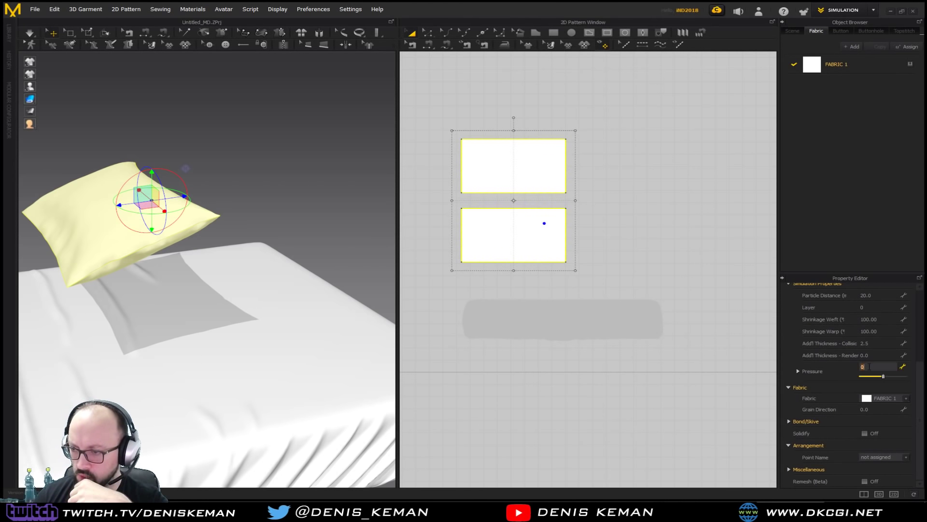
{"action": "key", "text": "Return"}
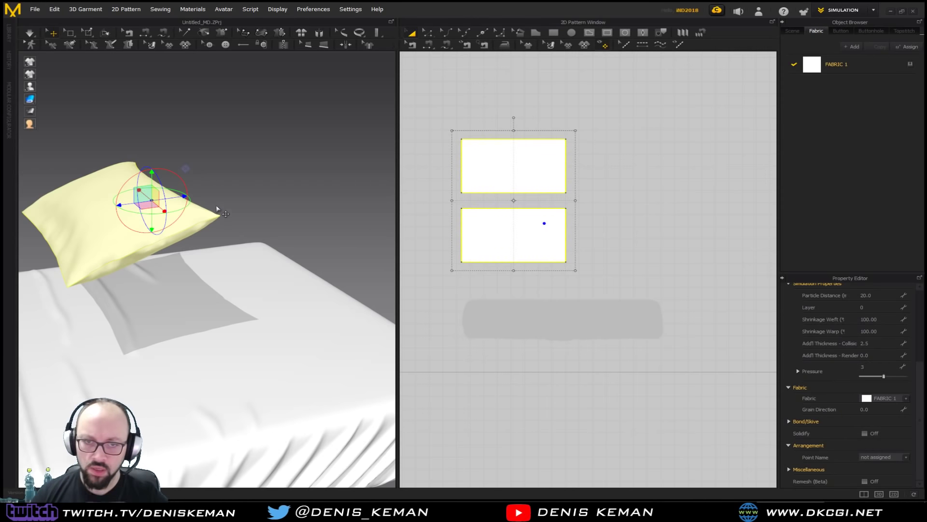
{"action": "right_click_drag", "start_coordinate": [217, 209], "coordinate": [205, 202]}
{"action": "key", "text": "space"}
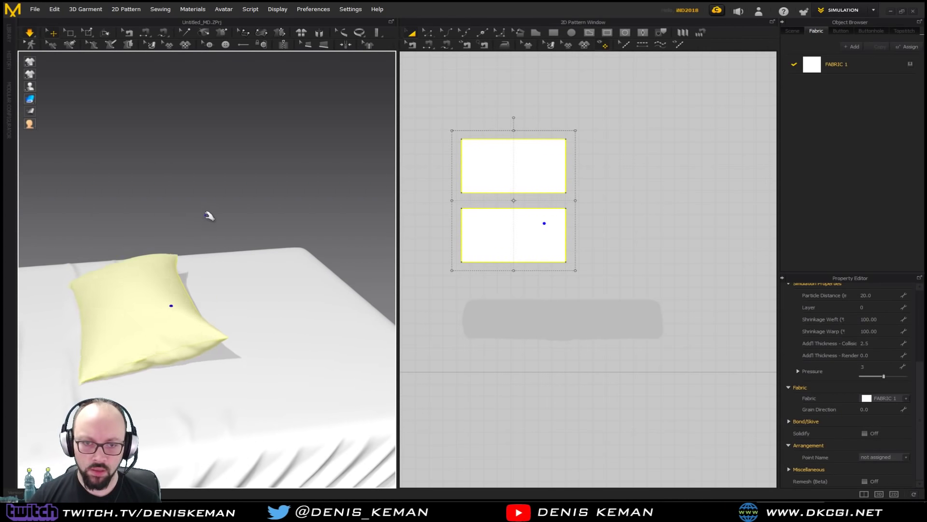
Step: Pull the pillow across the bed toward its end while the simulation runs
{"action": "left_click_drag", "start_coordinate": [203, 270], "coordinate": [325, 241]}
{"action": "right_click_drag", "start_coordinate": [274, 246], "coordinate": [185, 277]}
{"action": "middle_click_drag", "start_coordinate": [185, 277], "coordinate": [274, 269]}
{"action": "left_click_drag", "start_coordinate": [274, 269], "coordinate": [187, 259]}
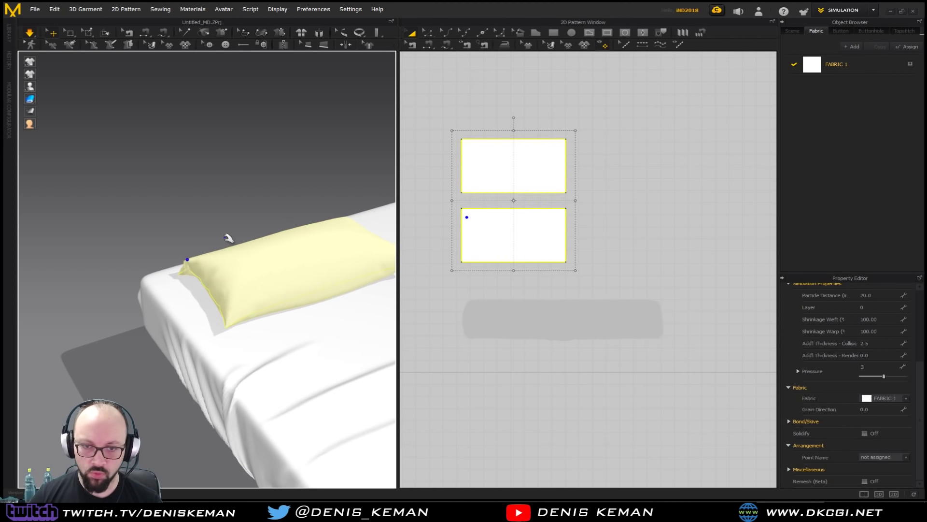
{"action": "right_click_drag", "start_coordinate": [228, 238], "coordinate": [313, 223]}
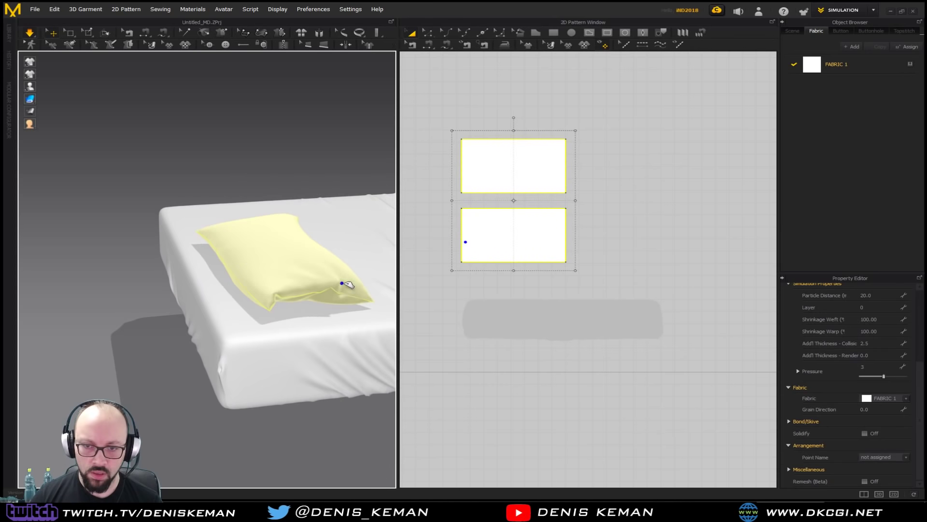
{"action": "left_click_drag", "start_coordinate": [234, 259], "coordinate": [208, 257]}
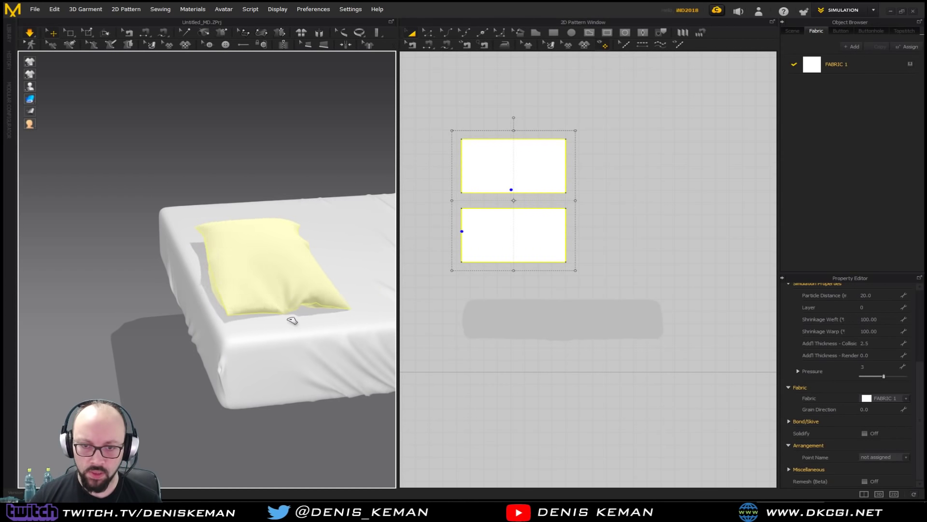
Step: Tug the pillow's side and corners during simulation until it lies parallel to the end of the bed
{"action": "right_click_drag", "start_coordinate": [304, 327], "coordinate": [289, 278]}
{"action": "left_click_drag", "start_coordinate": [283, 268], "coordinate": [305, 273]}
{"action": "right_click_drag", "start_coordinate": [305, 274], "coordinate": [287, 300]}
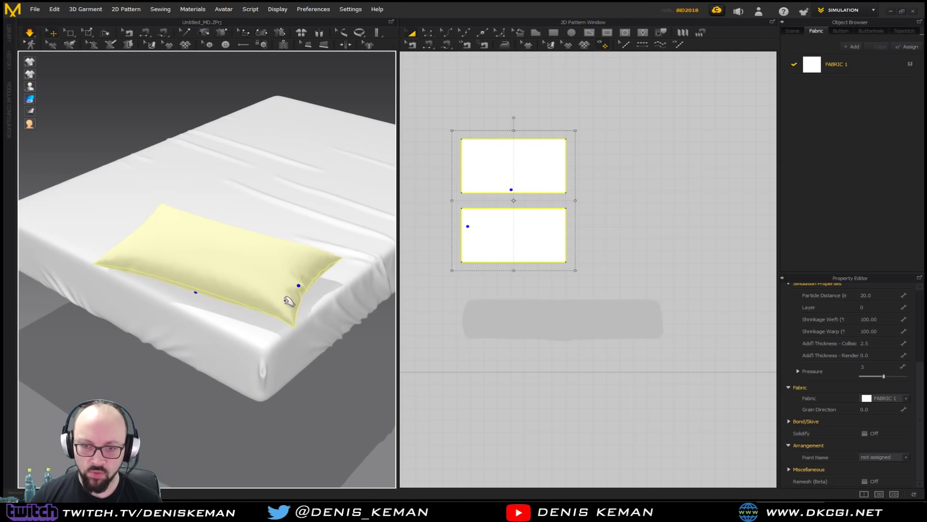
{"action": "left_click_drag", "start_coordinate": [291, 319], "coordinate": [236, 315]}
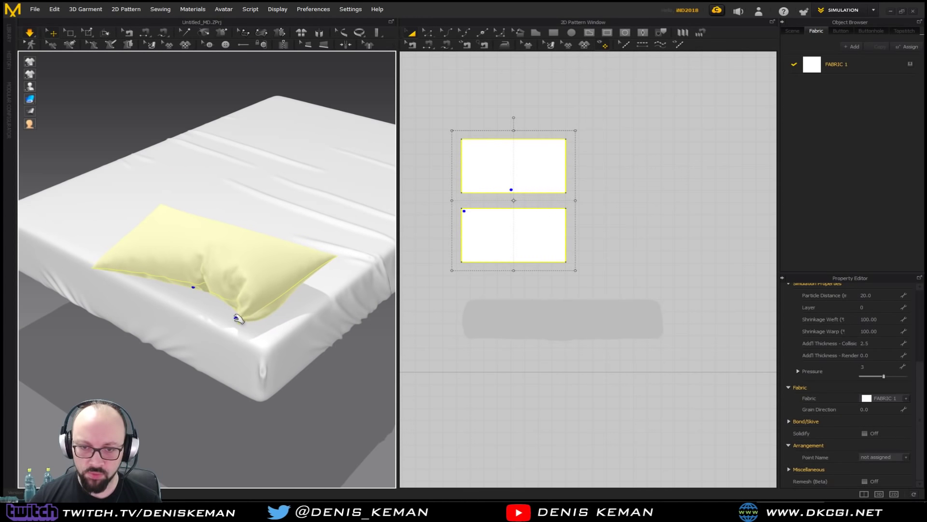
{"action": "left_click_drag", "start_coordinate": [332, 266], "coordinate": [362, 275]}
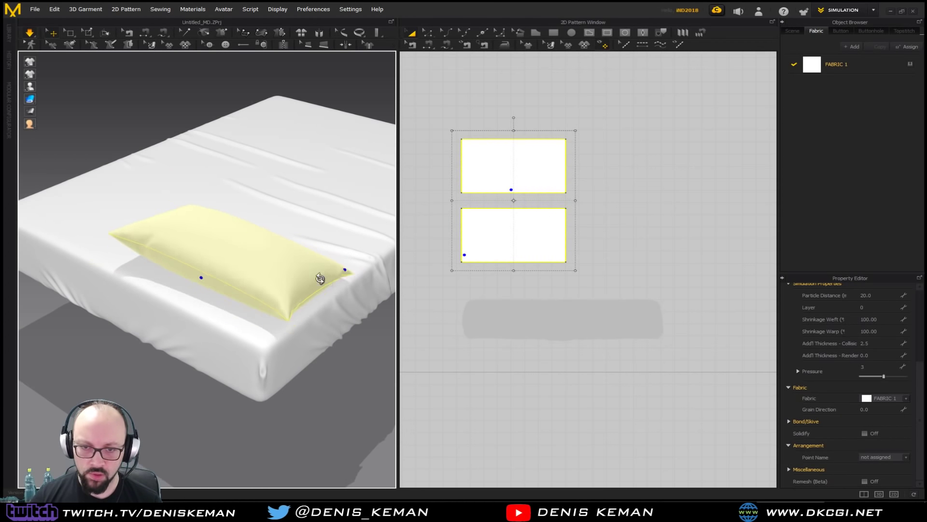
{"action": "right_click_drag", "start_coordinate": [321, 275], "coordinate": [73, 288]}
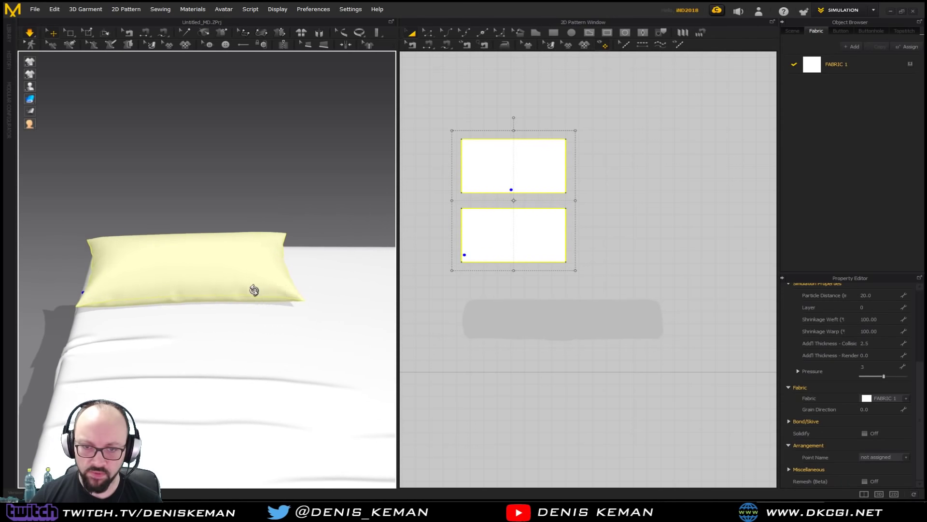
{"action": "right_click_drag", "start_coordinate": [252, 290], "coordinate": [244, 309]}
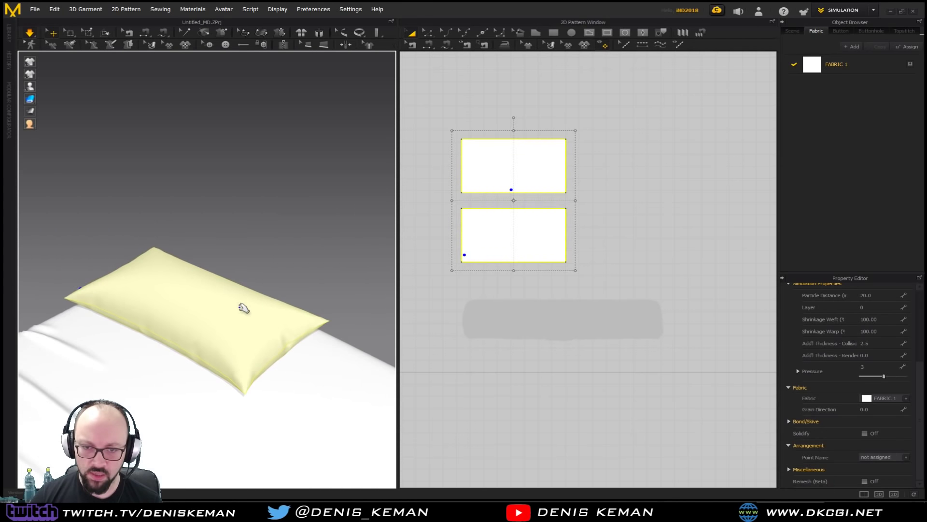
Step: Set Shrinkage Warp and Shrinkage Weft to 105 for the pillow's upper pattern only
{"action": "left_click", "coordinate": [341, 249]}
{"action": "left_click", "coordinate": [228, 324]}
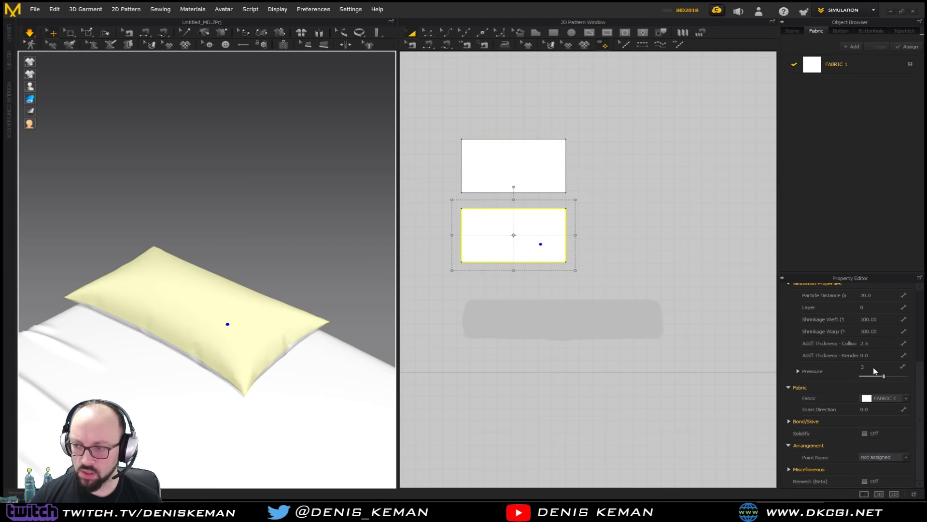
{"action": "left_click", "coordinate": [880, 332]}
{"action": "type", "text": "10"}
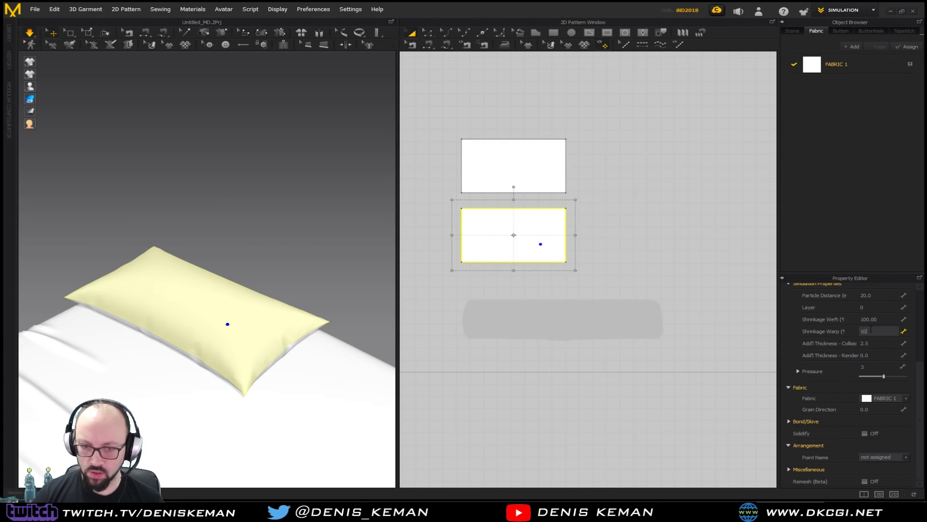
{"action": "type", "text": "5"}
{"action": "key", "text": "Return"}
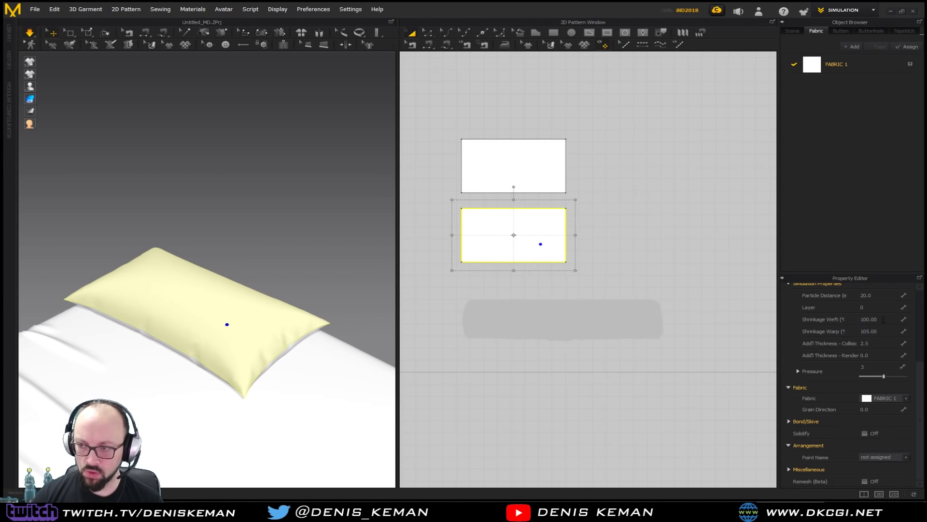
{"action": "left_click", "coordinate": [883, 319]}
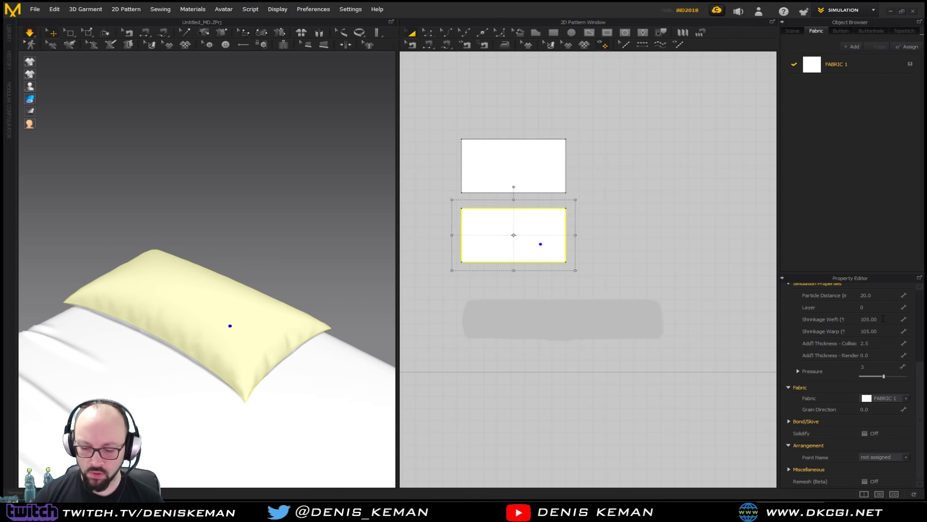
{"action": "key", "text": "Return"}
Step: Set the upper pattern's Shrinkage Weft to 115, then lift the pillow briefly so it resettles on the bed
{"action": "key", "text": "0"}
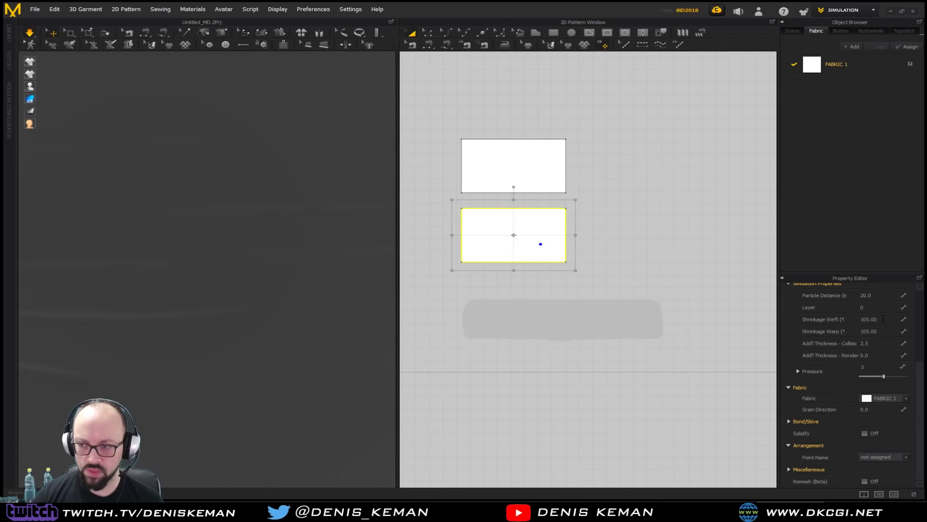
{"action": "right_click_drag", "start_coordinate": [287, 306], "coordinate": [753, 356]}
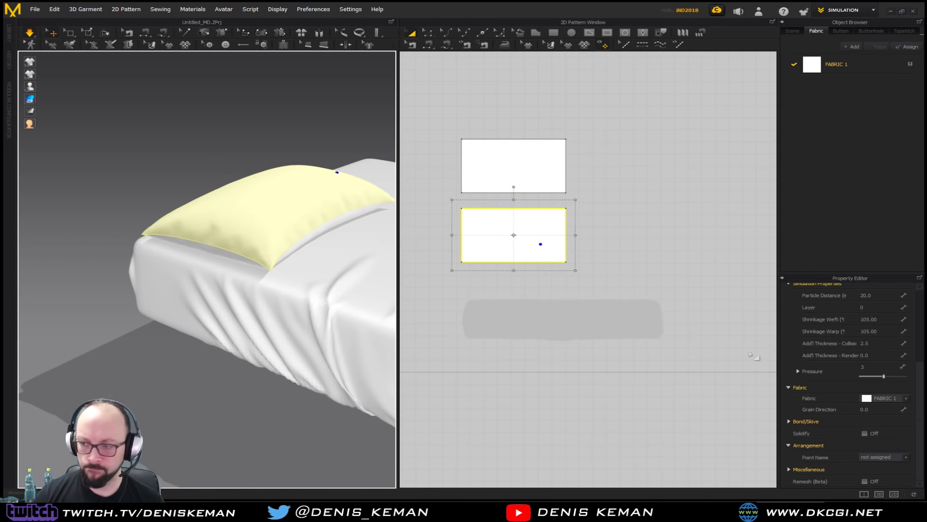
{"action": "left_click", "coordinate": [873, 318]}
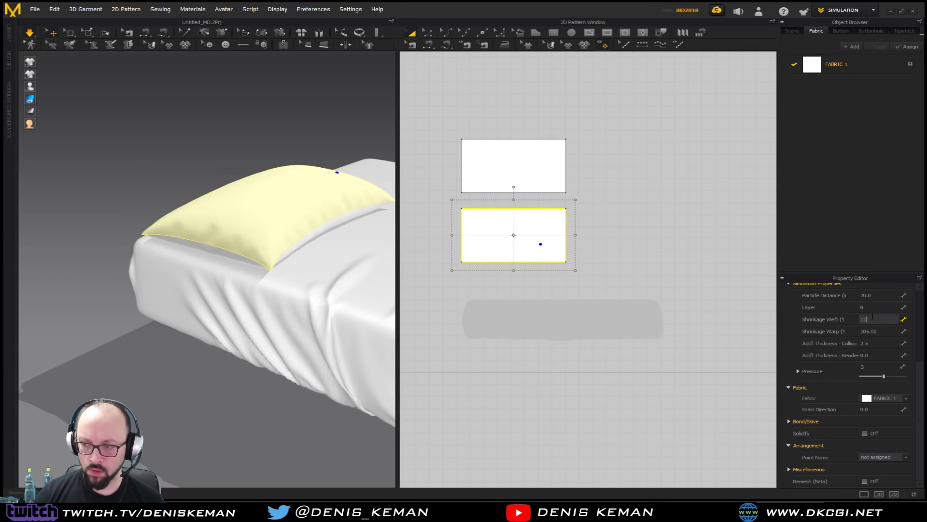
{"action": "key", "text": "Return"}
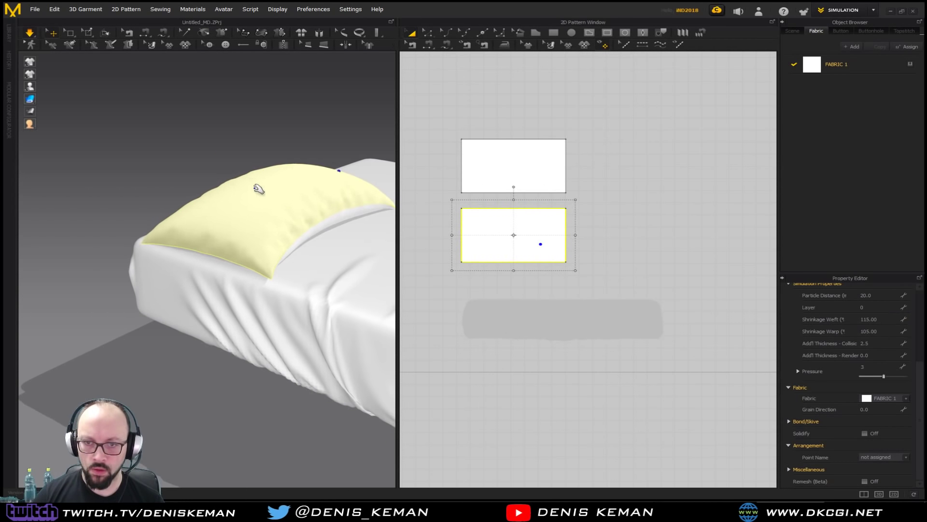
{"action": "left_click_drag", "start_coordinate": [256, 188], "coordinate": [263, 153]}
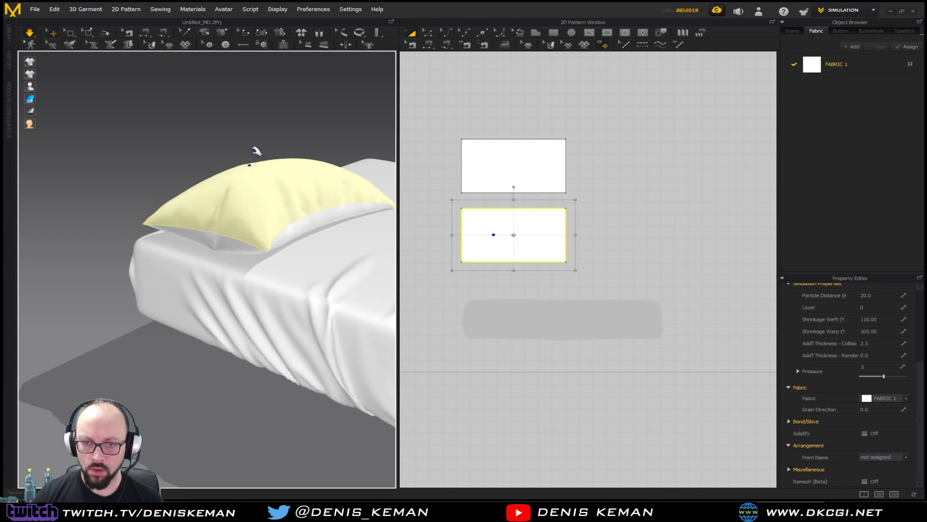
{"action": "left_click", "coordinate": [259, 151]}
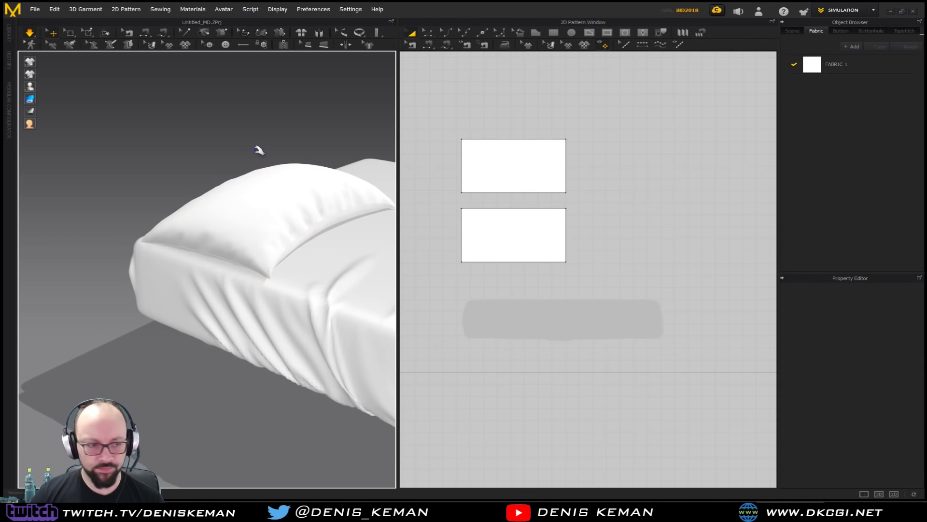
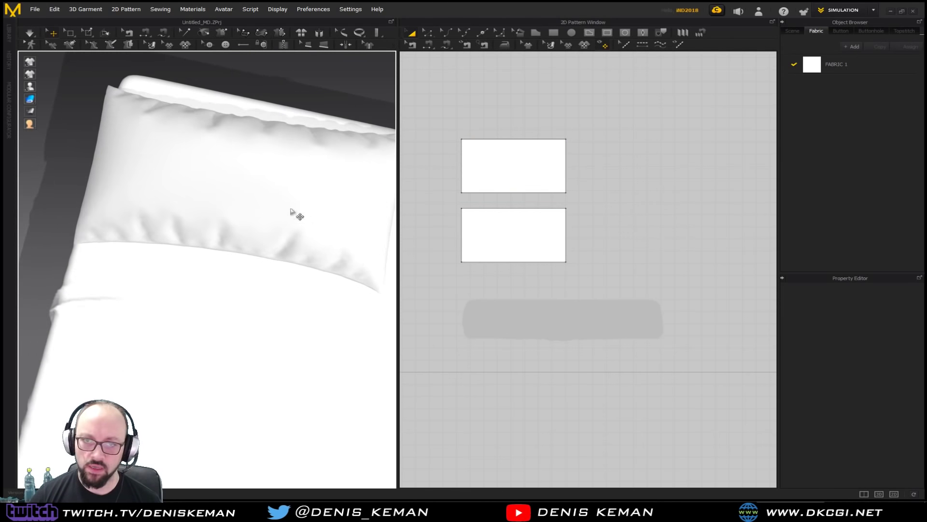
Step: Copy both sewn pillow patterns and paste the duplicate pair beside the originals in the 2D pattern window
{"action": "left_click", "coordinate": [292, 211]}
{"action": "right_click_drag", "start_coordinate": [348, 241], "coordinate": [282, 251]}
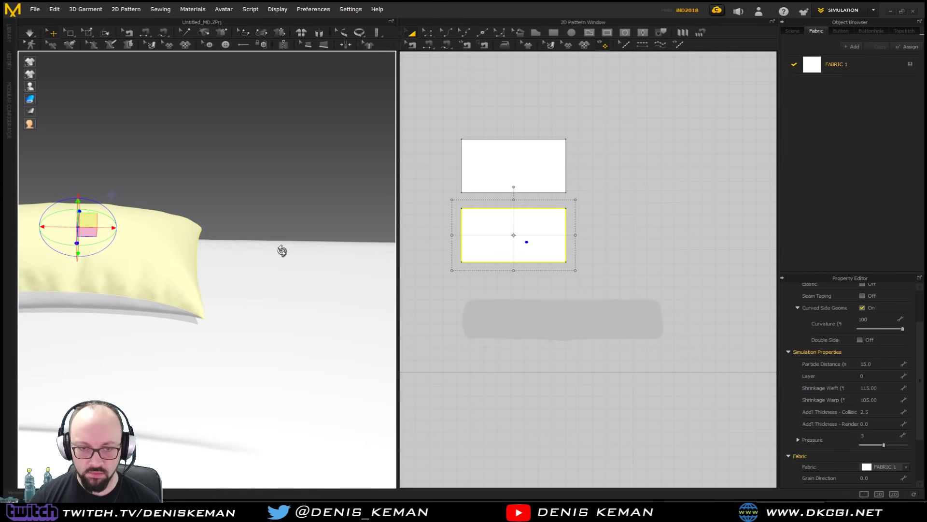
{"action": "left_click", "coordinate": [147, 309], "text": "shift"}
{"action": "mouse_move", "coordinate": [253, 303]}
{"action": "right_mouse_down"}
{"action": "mouse_move", "coordinate": [240, 307]}
{"action": "mouse_move", "coordinate": [258, 302]}
{"action": "right_mouse_up"}
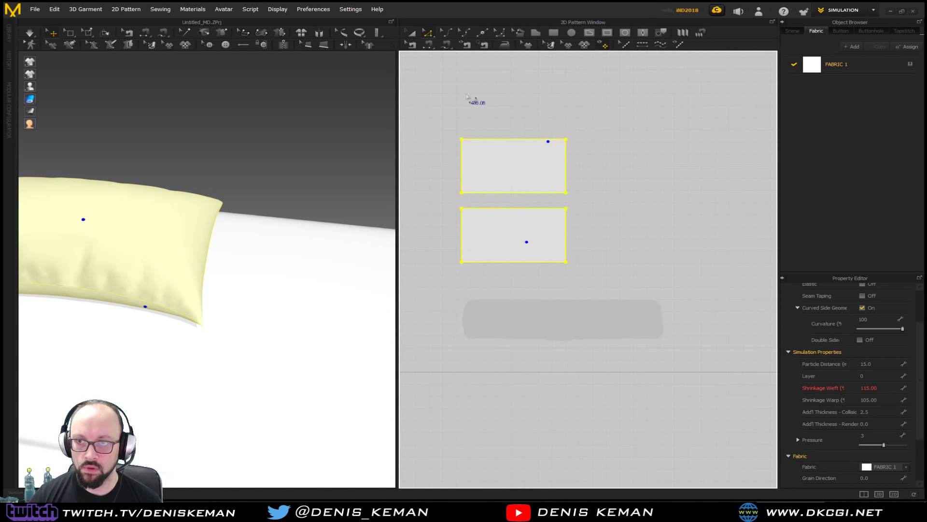
{"action": "left_click", "coordinate": [521, 186]}
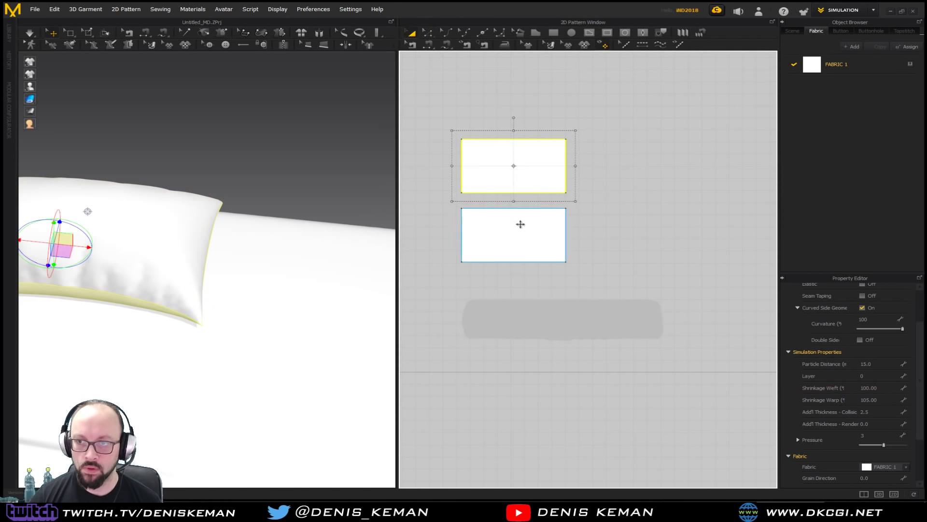
{"action": "left_click", "coordinate": [523, 235], "text": "shift"}
{"action": "key", "text": "ctrl+c"}
{"action": "key", "text": "ctrl+v"}
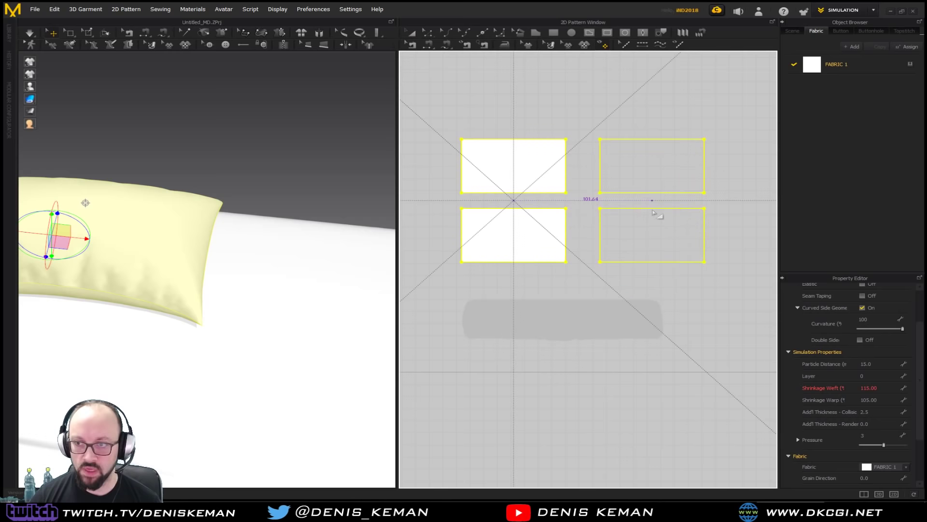
{"action": "left_click", "coordinate": [647, 213]}
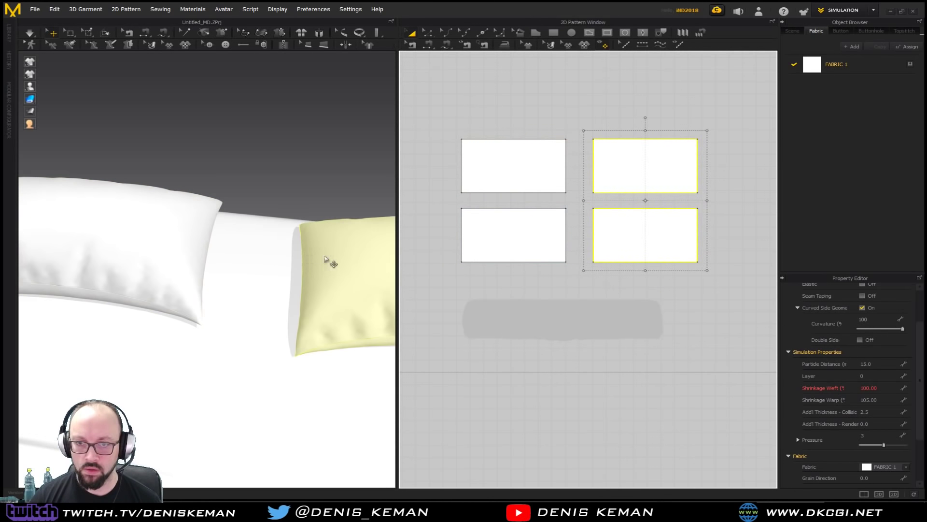
Step: Move the duplicate pillow sideways in the 3D view until it lies close beside the first pillow
{"action": "middle_click_drag", "start_coordinate": [325, 259], "coordinate": [139, 218]}
{"action": "left_click_drag", "start_coordinate": [284, 247], "coordinate": [202, 240]}
{"action": "right_click_drag", "start_coordinate": [223, 251], "coordinate": [265, 242]}
{"action": "middle_click_drag", "start_coordinate": [265, 242], "coordinate": [348, 226]}
{"action": "scroll", "coordinate": [348, 226], "scroll_direction": "up", "scroll_amount": 2}
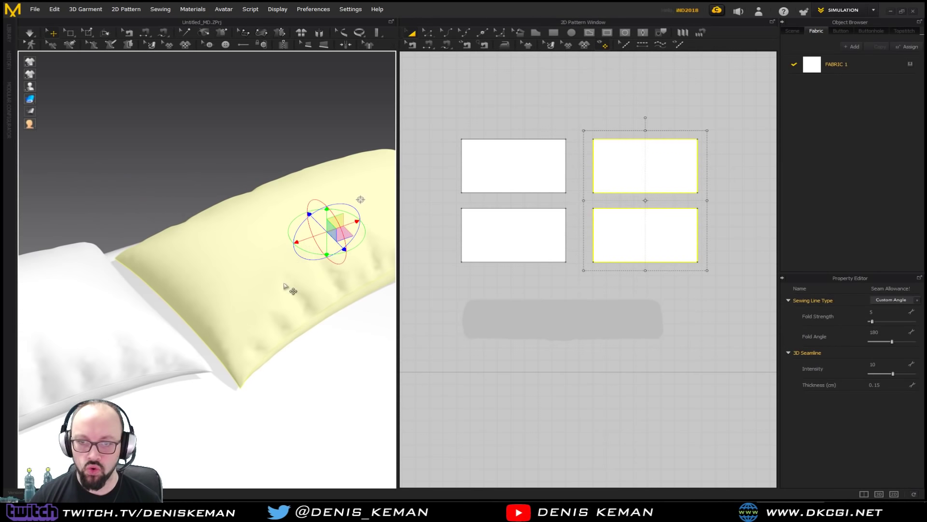
{"action": "scroll", "coordinate": [287, 285], "scroll_direction": "down", "scroll_amount": 5}
{"action": "right_click_drag", "start_coordinate": [265, 286], "coordinate": [273, 305]}
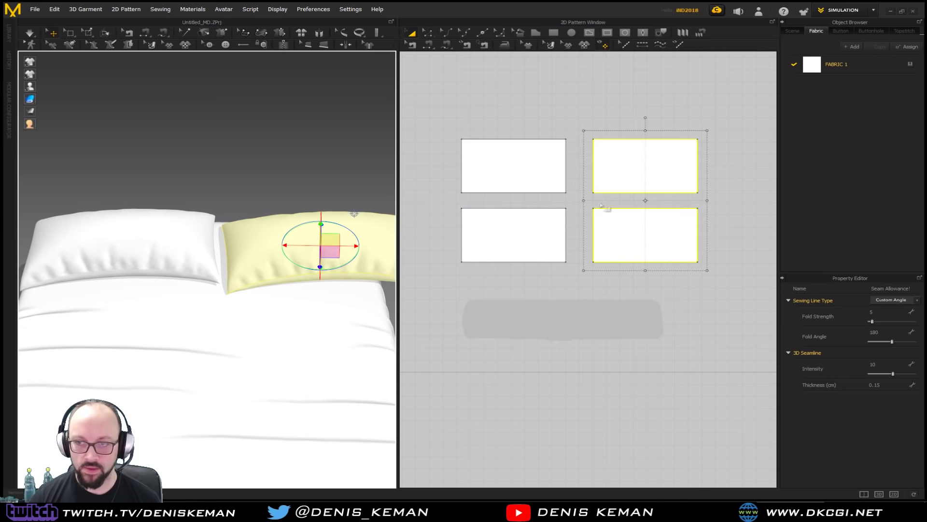
Step: Narrow both pillows by moving the facing short edge of each of the four patterns inward by about 7 cm
{"action": "left_click", "coordinate": [583, 170]}
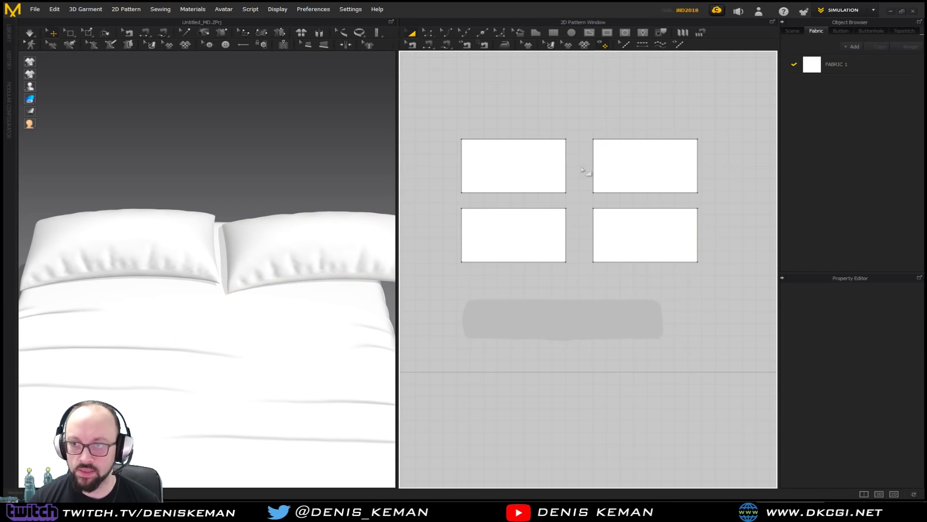
{"action": "left_click", "coordinate": [428, 33]}
{"action": "left_click_drag", "start_coordinate": [594, 172], "coordinate": [603, 170]}
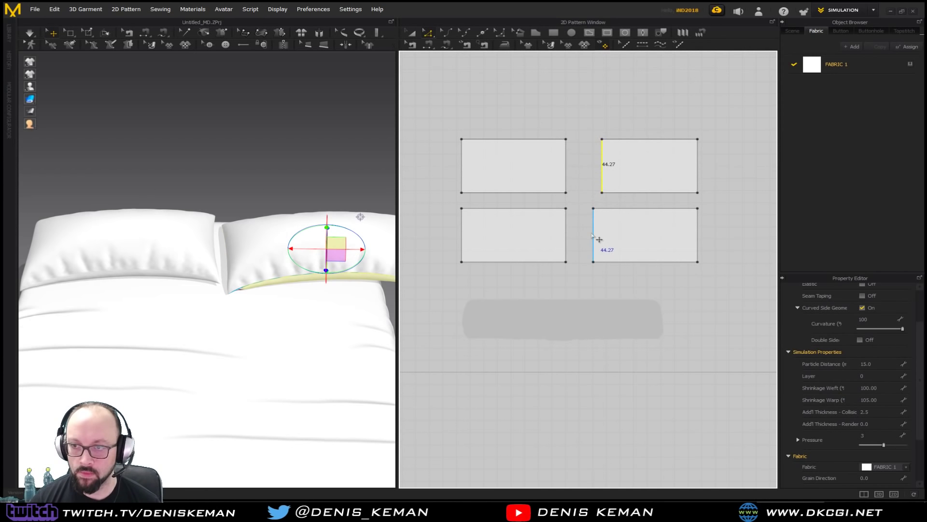
{"action": "left_click_drag", "start_coordinate": [599, 239], "coordinate": [611, 240]}
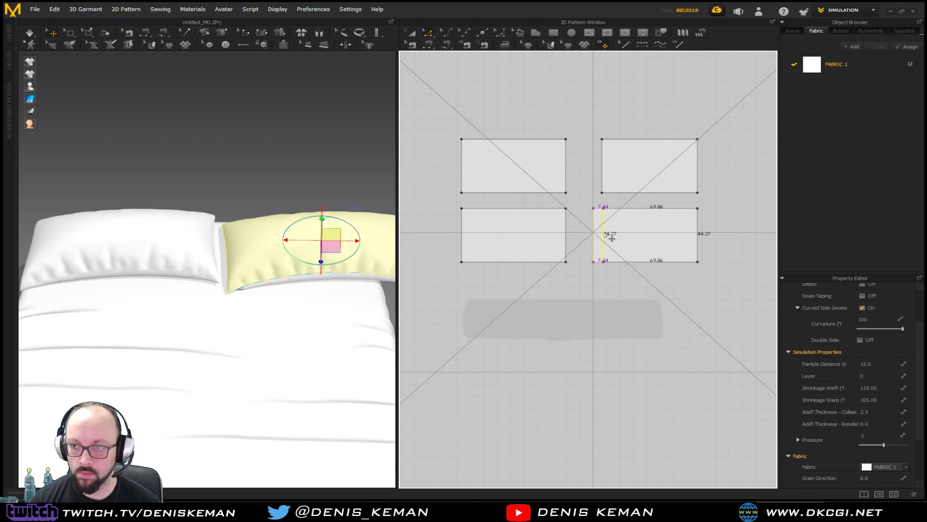
{"action": "left_click_drag", "start_coordinate": [611, 239], "coordinate": [564, 233]}
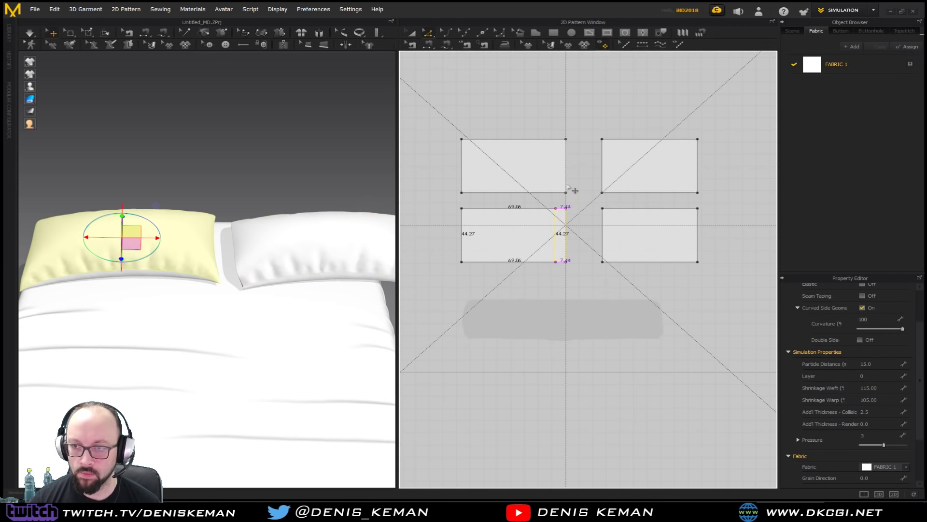
{"action": "left_click_drag", "start_coordinate": [568, 187], "coordinate": [559, 180]}
{"action": "key", "text": "Escape"}
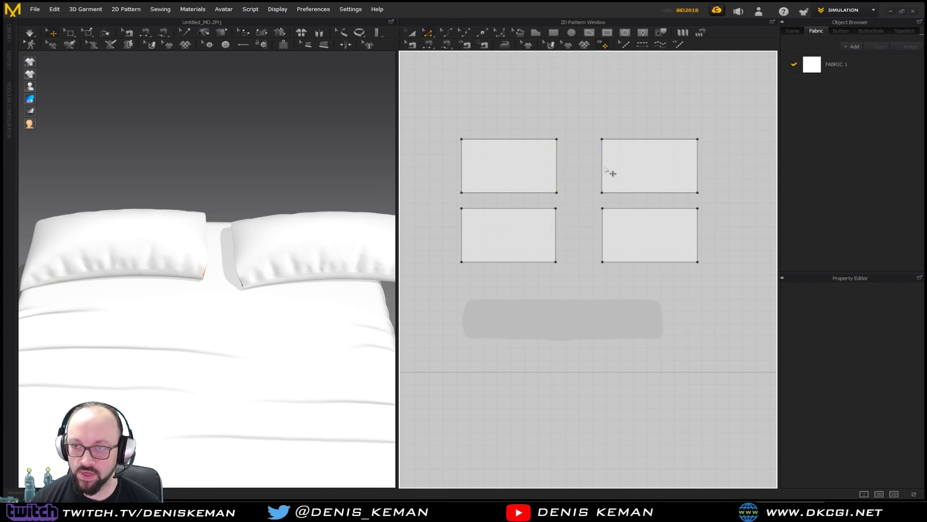
Step: Move the duplicate pillow's two patterns next to the original patterns in 2D, leaving a narrow gap
{"action": "left_click", "coordinate": [412, 35]}
{"action": "left_click", "coordinate": [690, 182]}
{"action": "left_click", "coordinate": [652, 238], "text": "shift"}
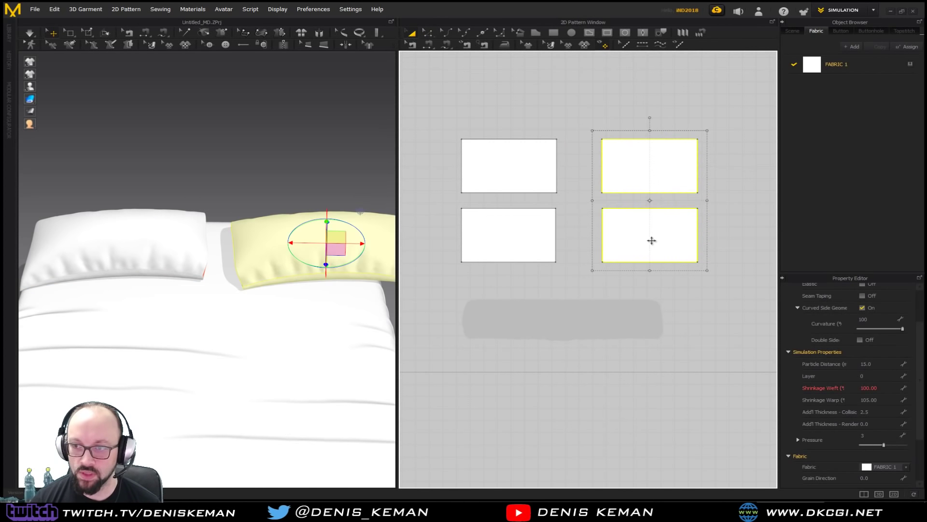
{"action": "left_click_drag", "start_coordinate": [652, 240], "coordinate": [601, 238]}
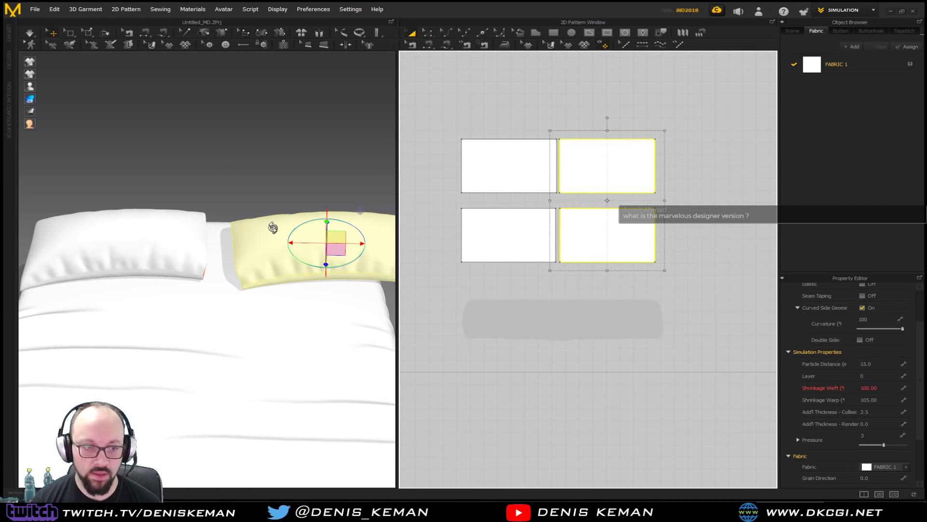
Step: Shift the duplicate pillow in 3D and simulate it so it settles on the bed beside the first pillow
{"action": "right_click_drag", "start_coordinate": [273, 228], "coordinate": [244, 227]}
{"action": "middle_click_drag", "start_coordinate": [252, 246], "coordinate": [197, 317]}
{"action": "right_click_drag", "start_coordinate": [241, 304], "coordinate": [266, 285]}
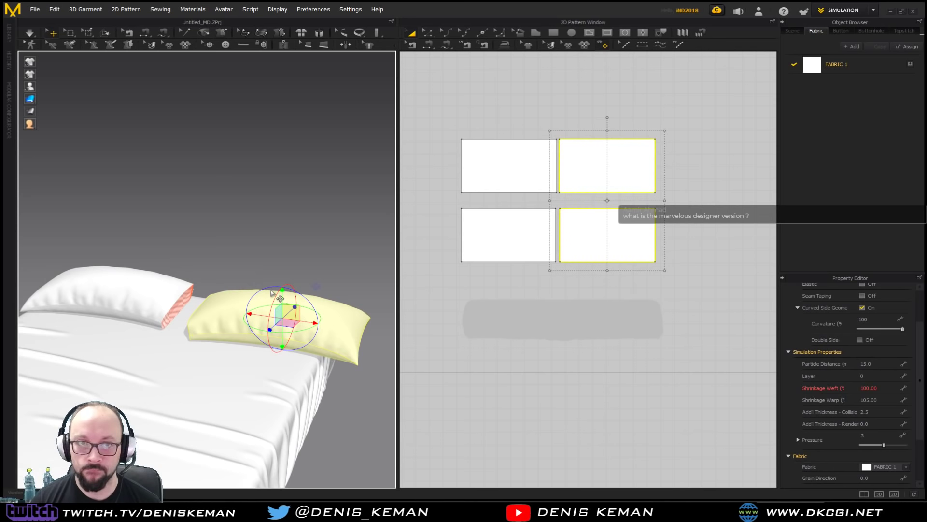
{"action": "left_click_drag", "start_coordinate": [296, 307], "coordinate": [281, 289]}
{"action": "key", "text": "space"}
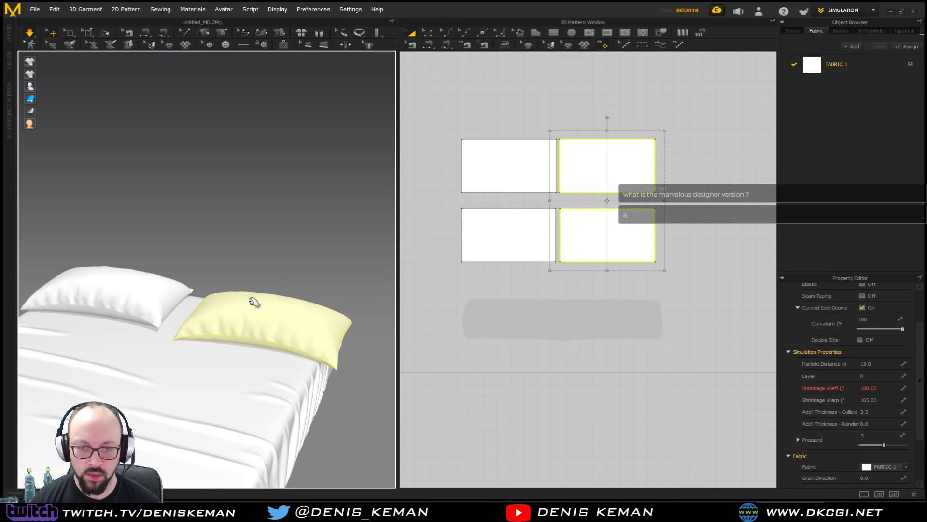
{"action": "mouse_move", "coordinate": [255, 302]}
{"action": "right_mouse_down"}
{"action": "mouse_move", "coordinate": [285, 290]}
{"action": "mouse_move", "coordinate": [251, 295]}
{"action": "right_mouse_up"}
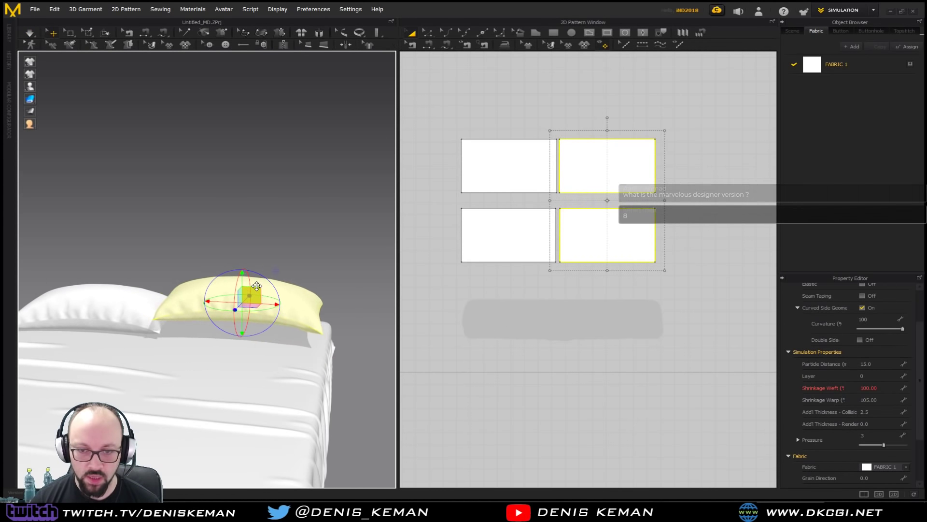
{"action": "right_click_drag", "start_coordinate": [255, 287], "coordinate": [268, 317]}
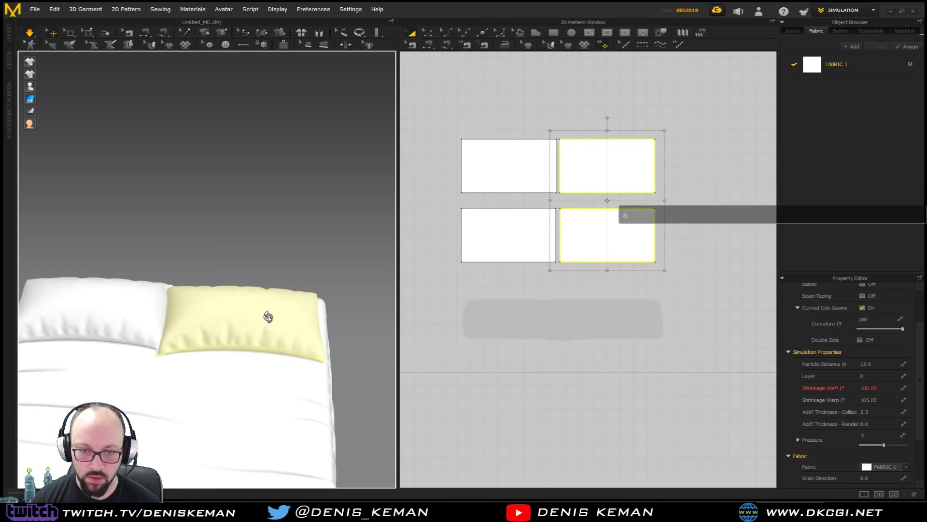
{"action": "right_click_drag", "start_coordinate": [249, 308], "coordinate": [269, 348]}
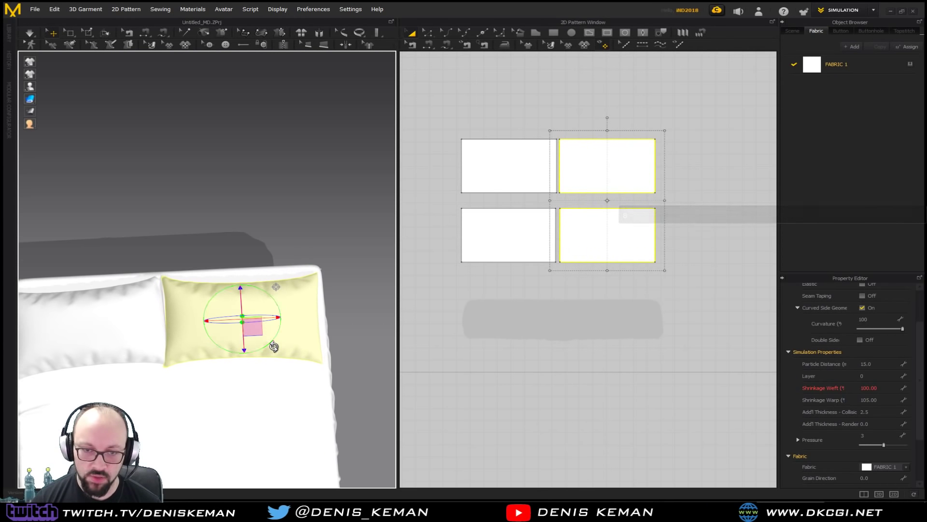
Step: Raise the duplicate pillow slightly above the bed and run a brief simulation to resettle it
{"action": "right_click_drag", "start_coordinate": [271, 345], "coordinate": [247, 303]}
{"action": "left_click_drag", "start_coordinate": [243, 296], "coordinate": [242, 285]}
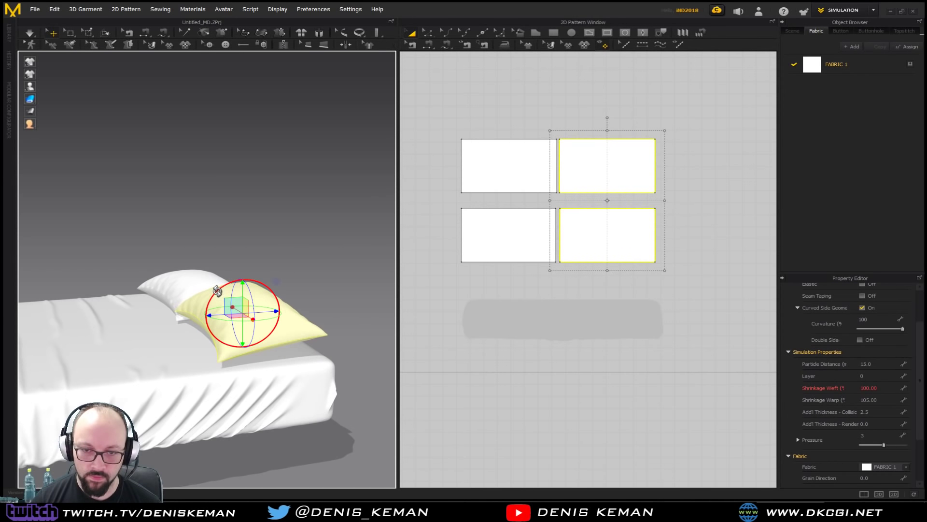
{"action": "key", "text": "space"}
{"action": "key", "text": "space"}
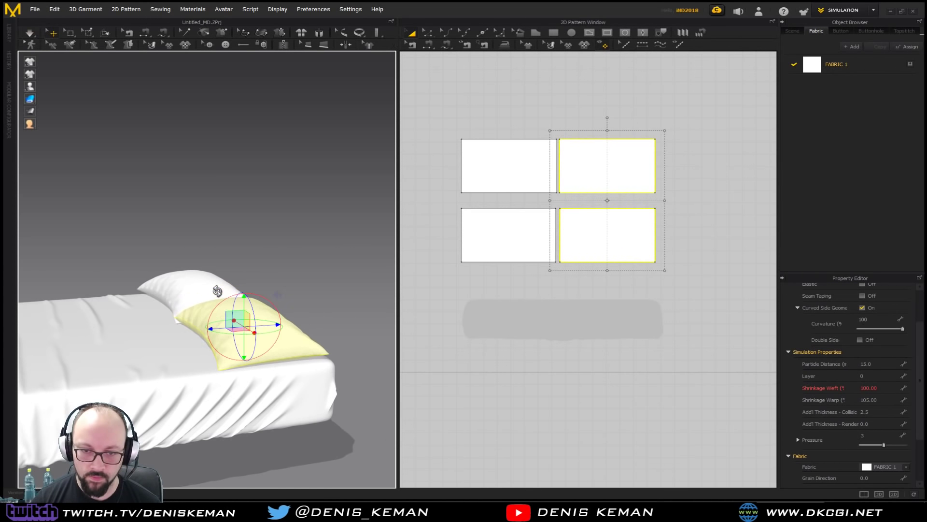
{"action": "right_click_drag", "start_coordinate": [218, 291], "coordinate": [333, 306]}
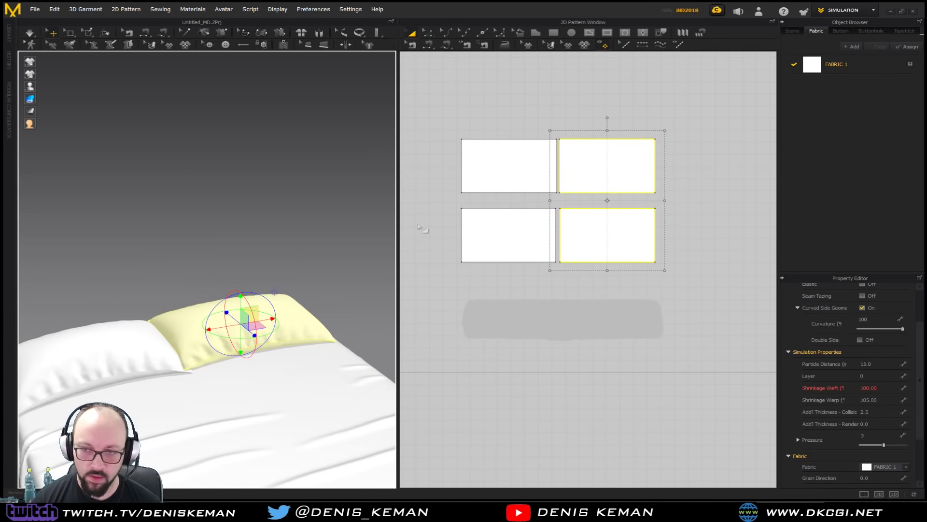
{"action": "left_click", "coordinate": [505, 220], "text": "shift"}
{"action": "left_click", "coordinate": [507, 167], "text": "shift"}
{"action": "right_click", "coordinate": [154, 344]}
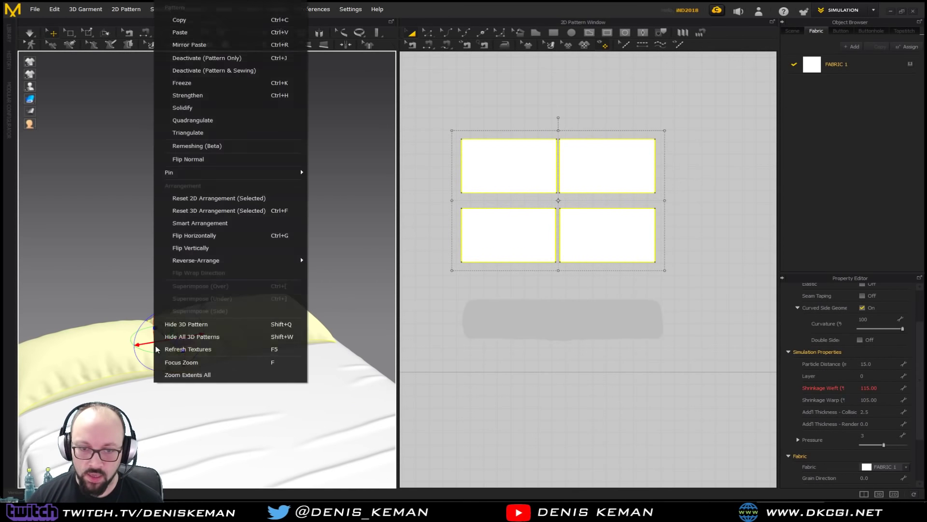
{"action": "left_click", "coordinate": [132, 240]}
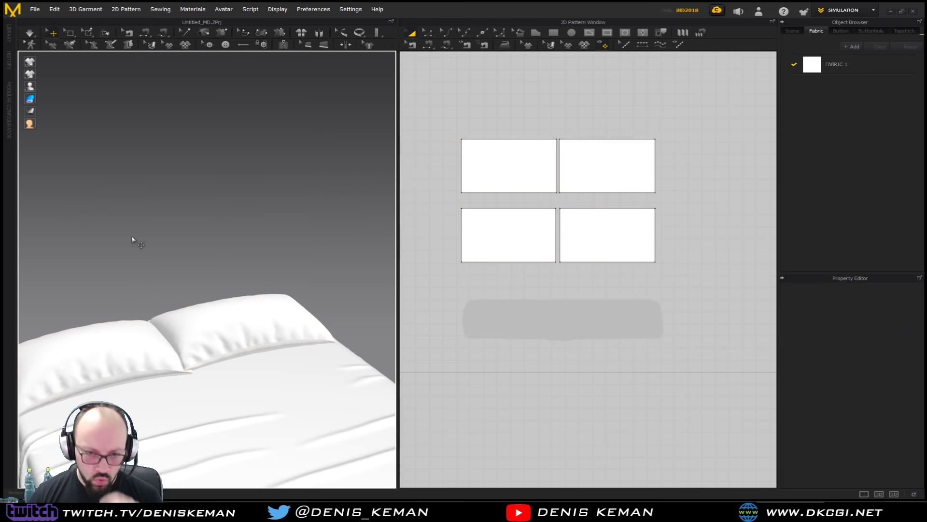
{"action": "right_click_drag", "start_coordinate": [206, 291], "coordinate": [311, 274]}
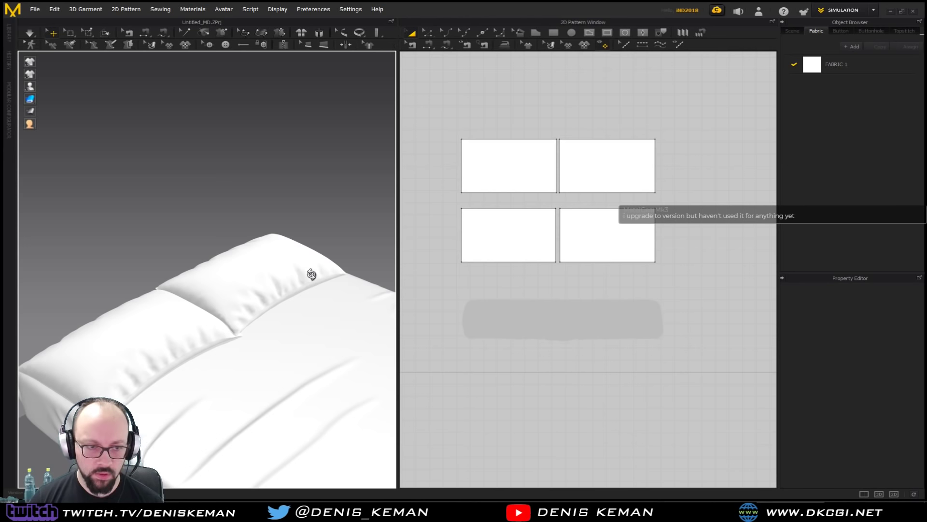
Step: Display the garment mesh in 3D and apply Remeshing (Beta) to all four pillow patterns
{"action": "left_click_drag", "start_coordinate": [452, 132], "coordinate": [699, 281]}
{"action": "middle_click_drag", "start_coordinate": [194, 321], "coordinate": [246, 292]}
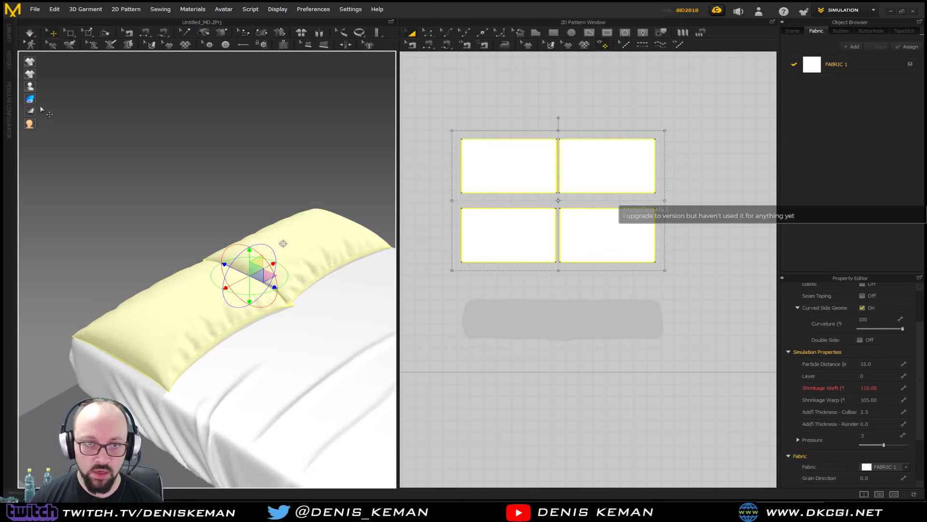
{"action": "mouse_move", "coordinate": [32, 102]}
{"action": "left_click", "coordinate": [97, 99]}
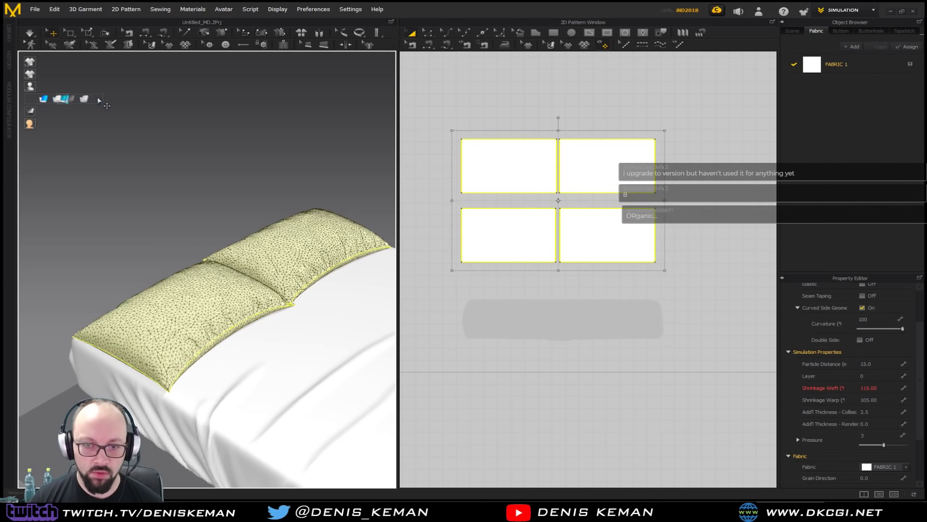
{"action": "right_click", "coordinate": [244, 296]}
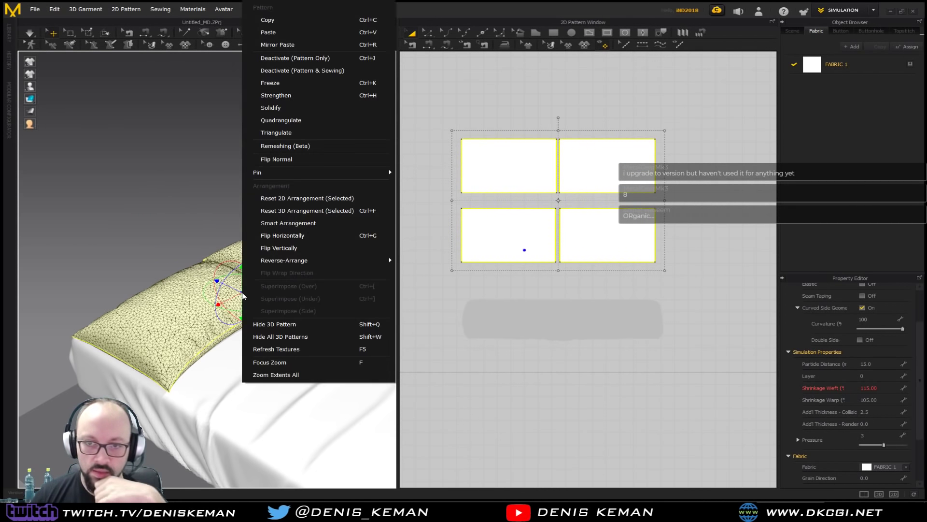
{"action": "left_click", "coordinate": [297, 151]}
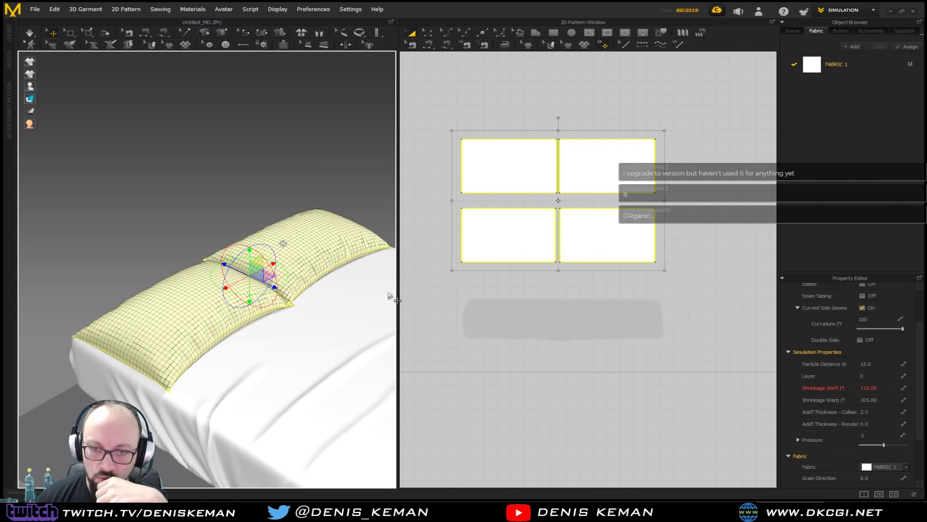
{"action": "left_click", "coordinate": [166, 234]}
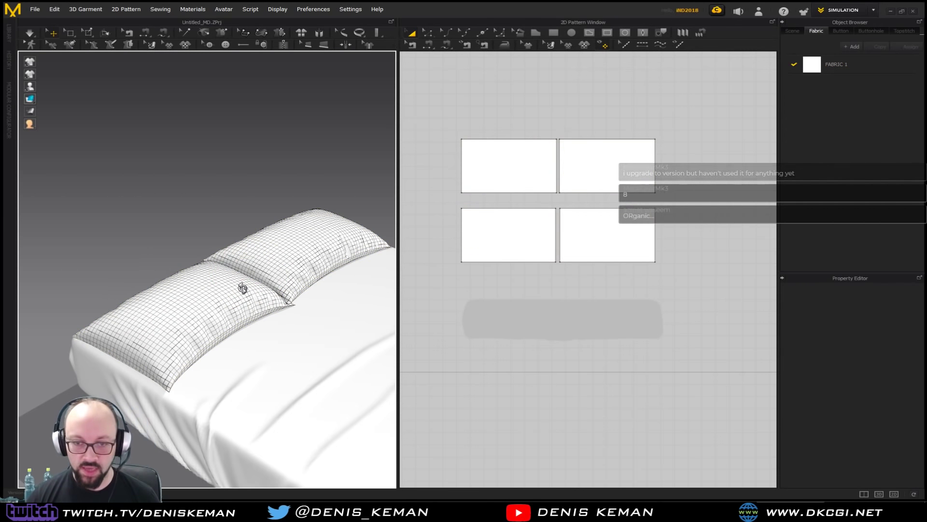
Step: Select all four pillow patterns and examine the remeshed topology of both pillows
{"action": "mouse_move", "coordinate": [242, 284]}
{"action": "right_mouse_down"}
{"action": "mouse_move", "coordinate": [209, 294]}
{"action": "mouse_move", "coordinate": [251, 270]}
{"action": "right_mouse_up"}
{"action": "left_click_drag", "start_coordinate": [448, 118], "coordinate": [683, 277]}
{"action": "scroll", "coordinate": [287, 321], "scroll_direction": "down", "scroll_amount": 4}
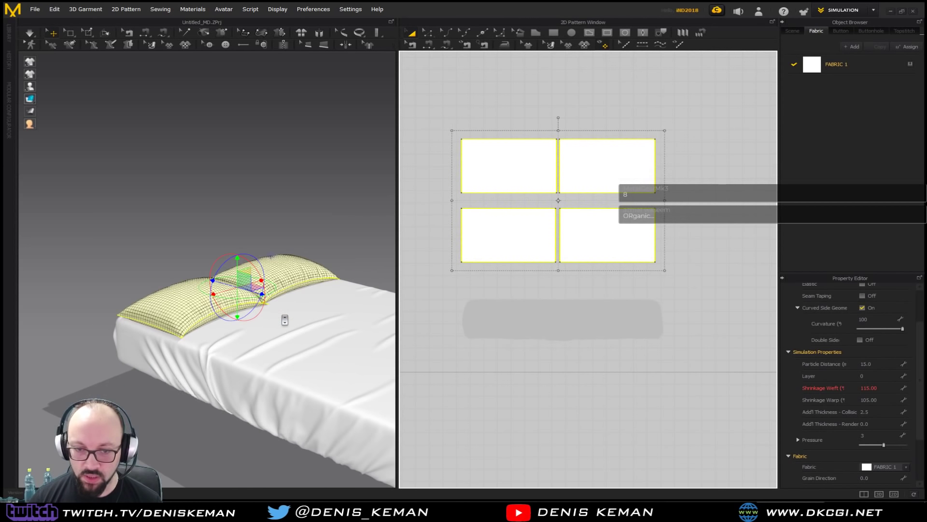
{"action": "scroll", "coordinate": [284, 322], "scroll_direction": "up", "scroll_amount": 6}
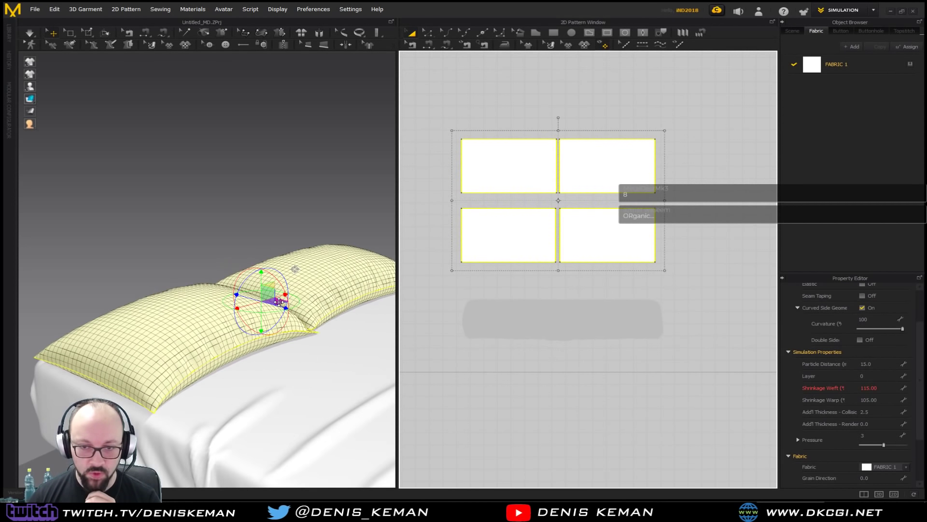
Step: Export the four pillow patterns as a selected-only OBJ file named Bed_Pillows in the AA Start folder, using the centimetre scale
{"action": "right_click_drag", "start_coordinate": [284, 322], "coordinate": [235, 244]}
{"action": "left_click", "coordinate": [213, 209]}
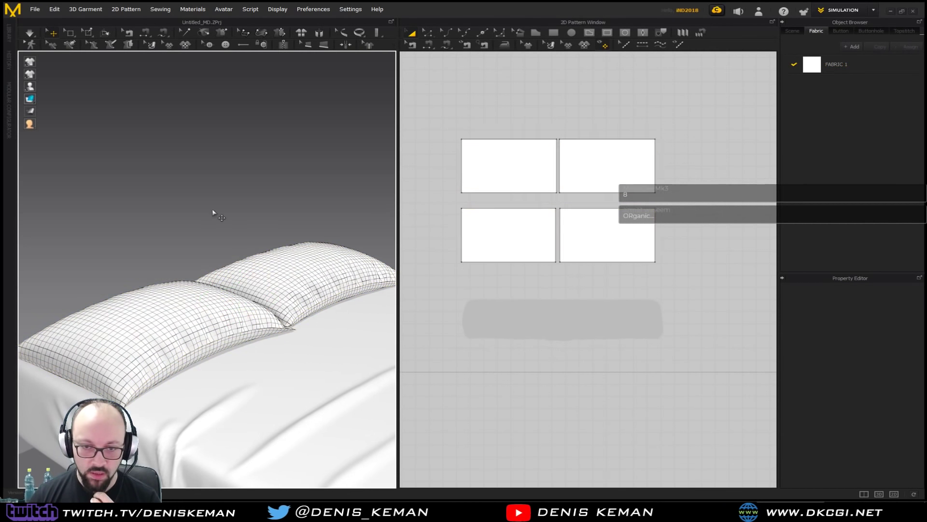
{"action": "right_click_drag", "start_coordinate": [212, 209], "coordinate": [251, 184]}
{"action": "left_click_drag", "start_coordinate": [441, 112], "coordinate": [705, 283]}
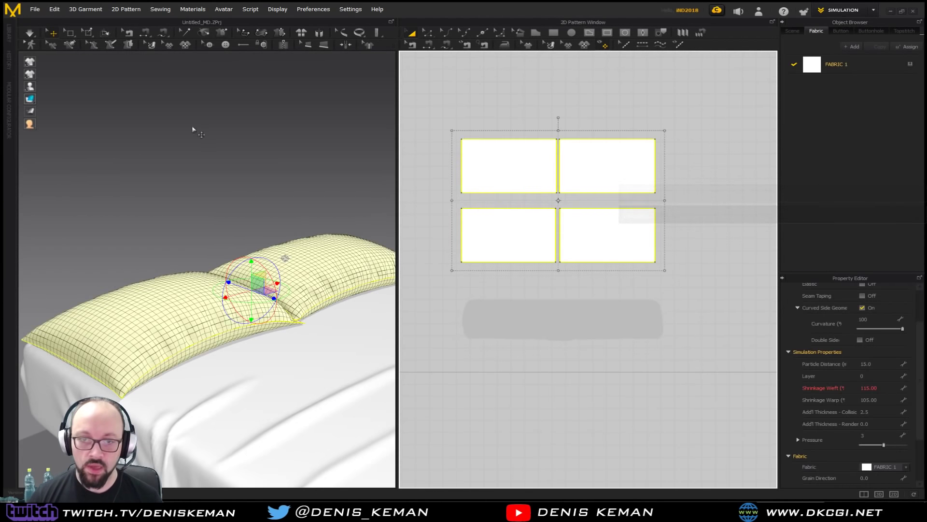
{"action": "left_click", "coordinate": [34, 10]}
{"action": "mouse_move", "coordinate": [61, 116]}
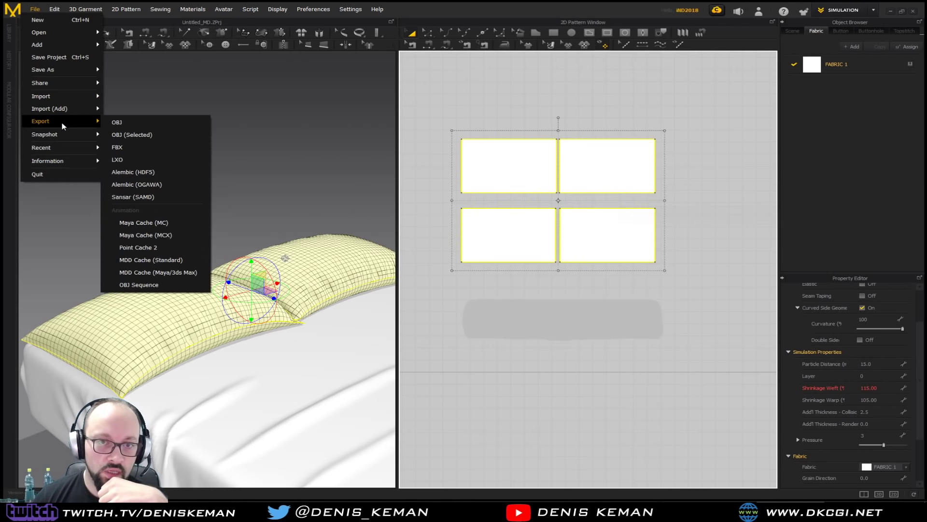
{"action": "left_click", "coordinate": [151, 140]}
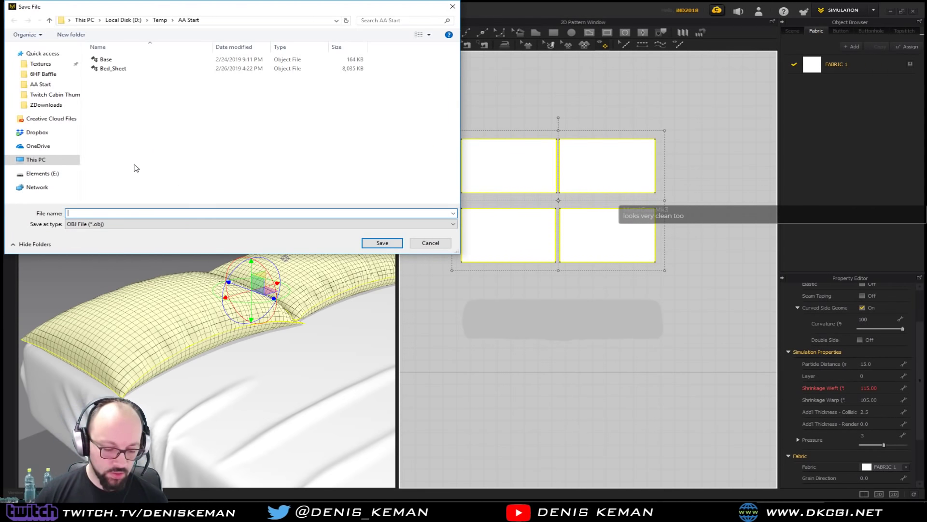
{"action": "type", "text": "Bed_"}
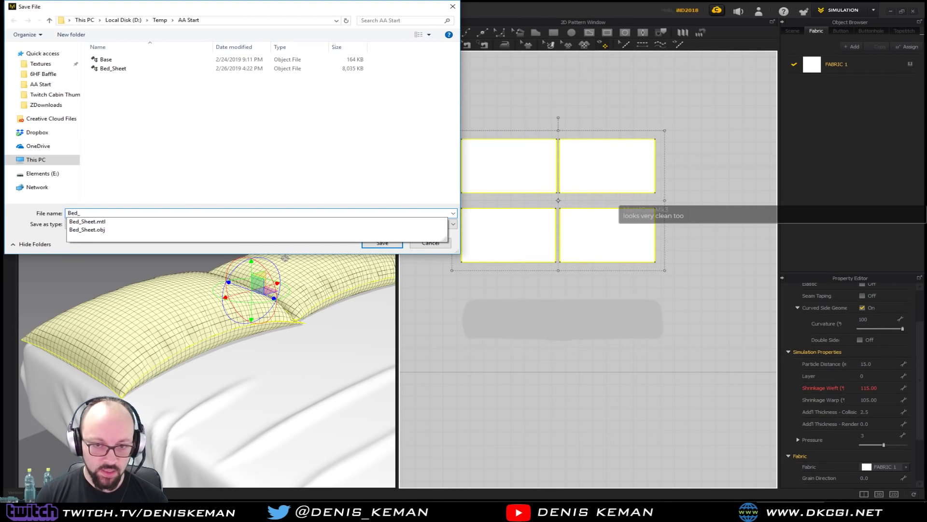
{"action": "type", "text": "Pillows"}
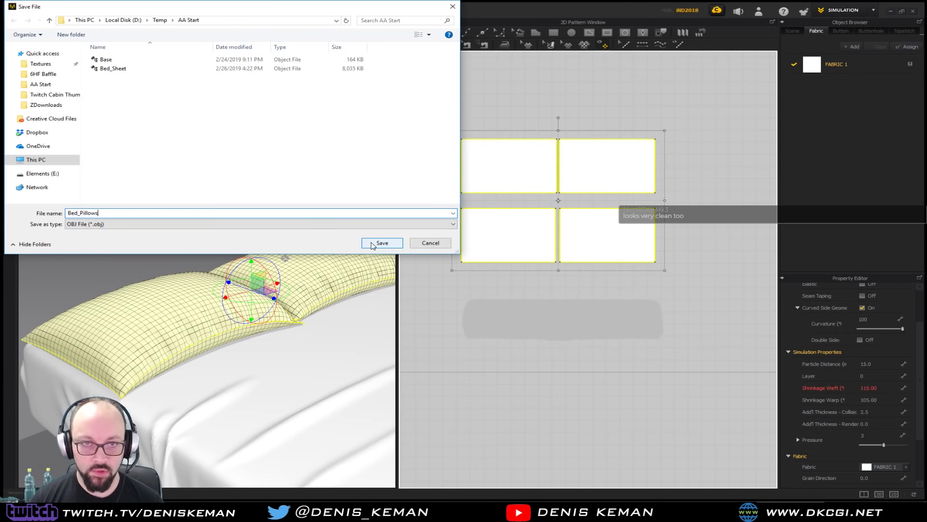
{"action": "left_click", "coordinate": [381, 243]}
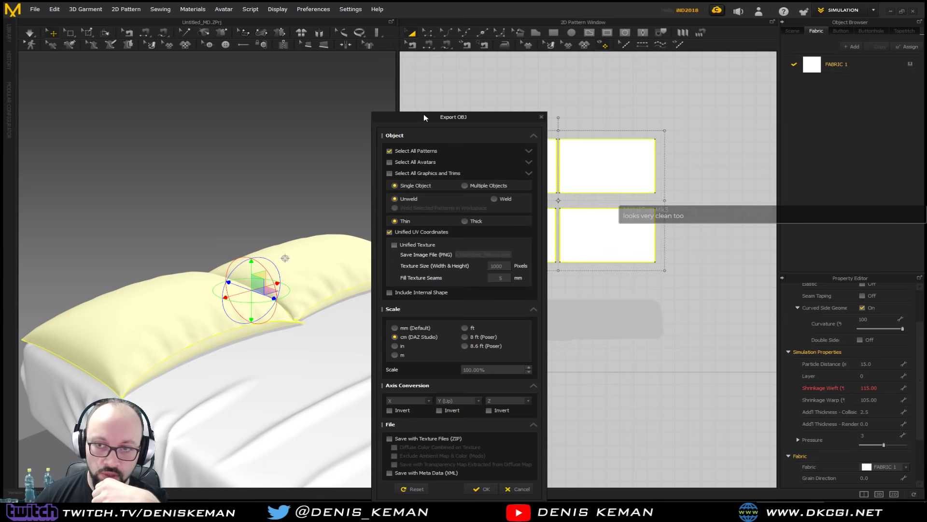
{"action": "left_click_drag", "start_coordinate": [424, 114], "coordinate": [430, 54]}
{"action": "left_click", "coordinate": [488, 428]}
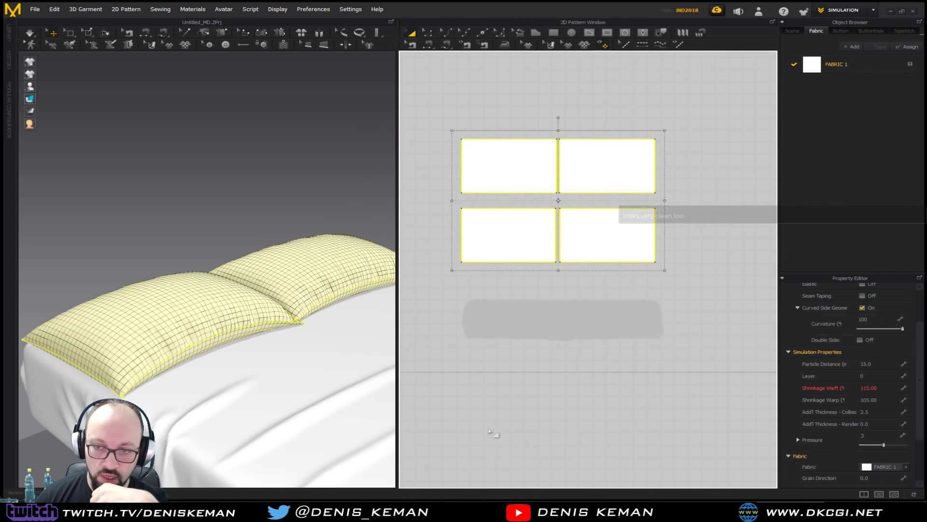
{"action": "left_click", "coordinate": [204, 184]}
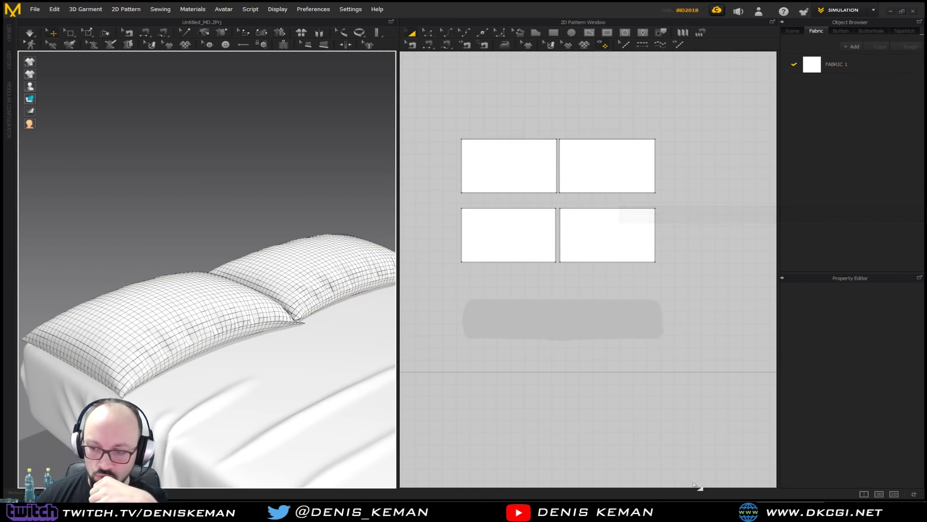
Step: Switch to 3ds Max and import the Bed_Pillows OBJ as an editable poly onto the bed
{"action": "key", "text": "alt+Tab"}
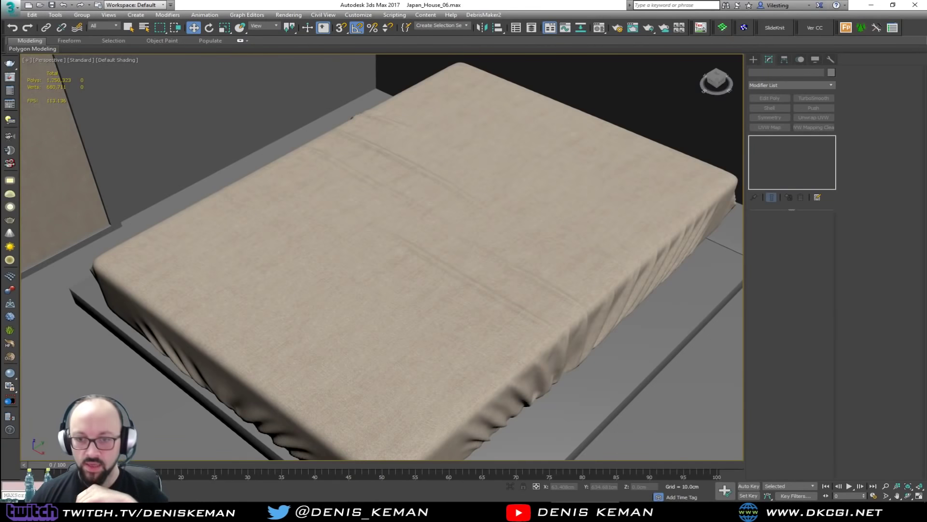
{"action": "middle_click_drag", "start_coordinate": [297, 101], "coordinate": [169, 254]}
{"action": "left_click", "coordinate": [12, 9]}
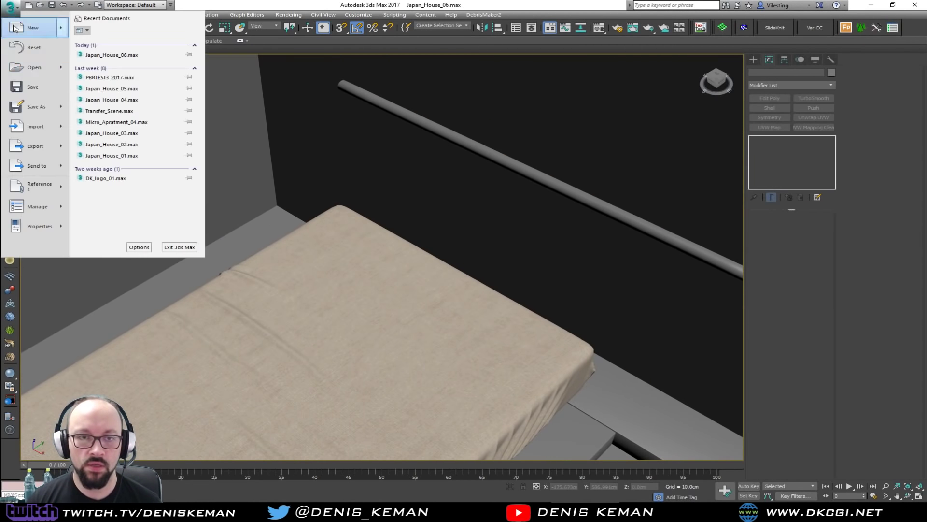
{"action": "left_click", "coordinate": [32, 129]}
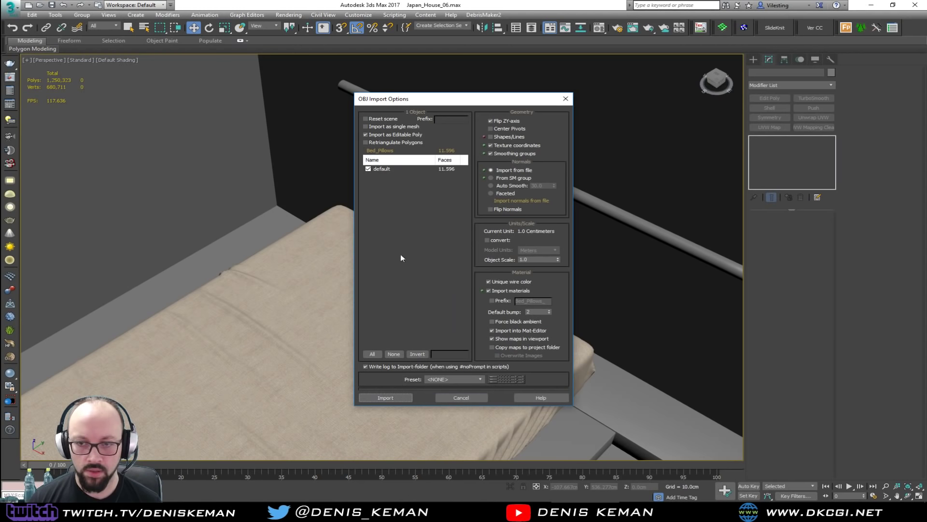
{"action": "left_click", "coordinate": [396, 396]}
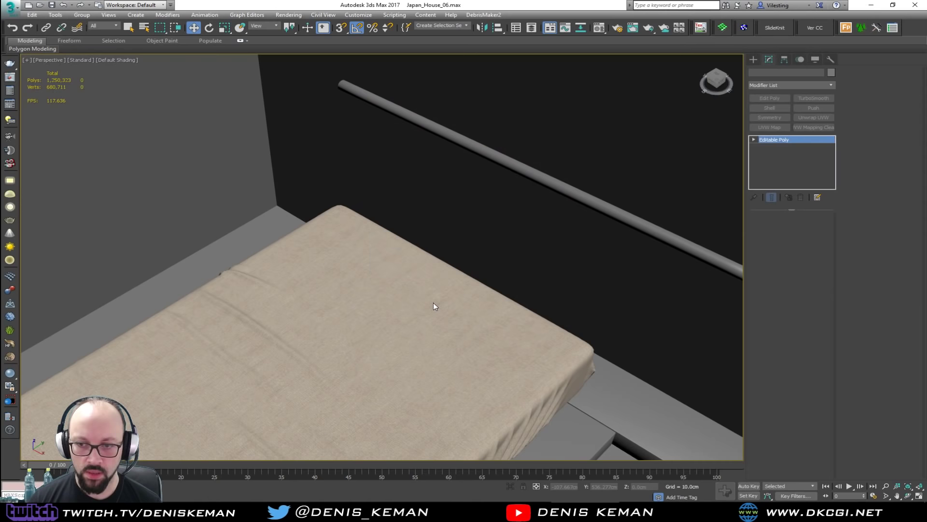
{"action": "scroll", "coordinate": [433, 303], "scroll_direction": "up", "scroll_amount": 2}
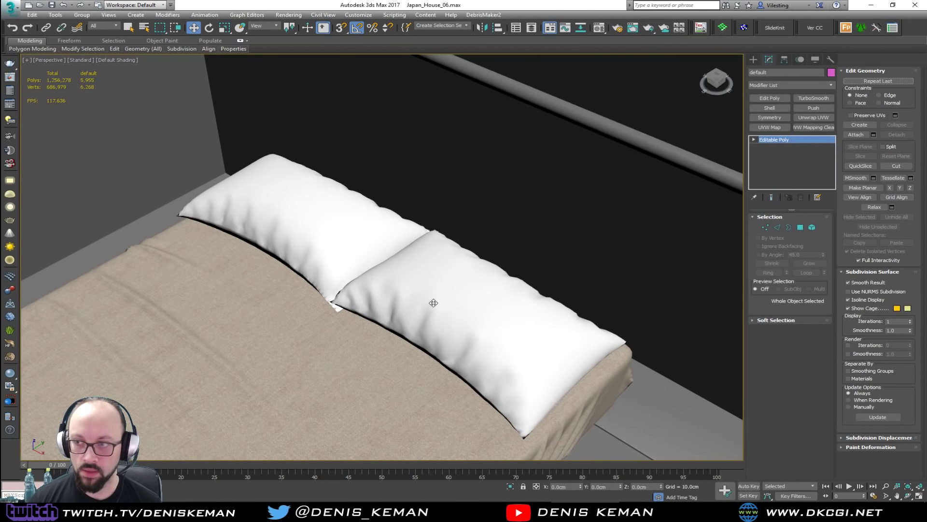
Step: Rename the imported pillow object to Pillows
{"action": "middle_click_drag", "start_coordinate": [427, 338], "coordinate": [367, 300], "text": "alt"}
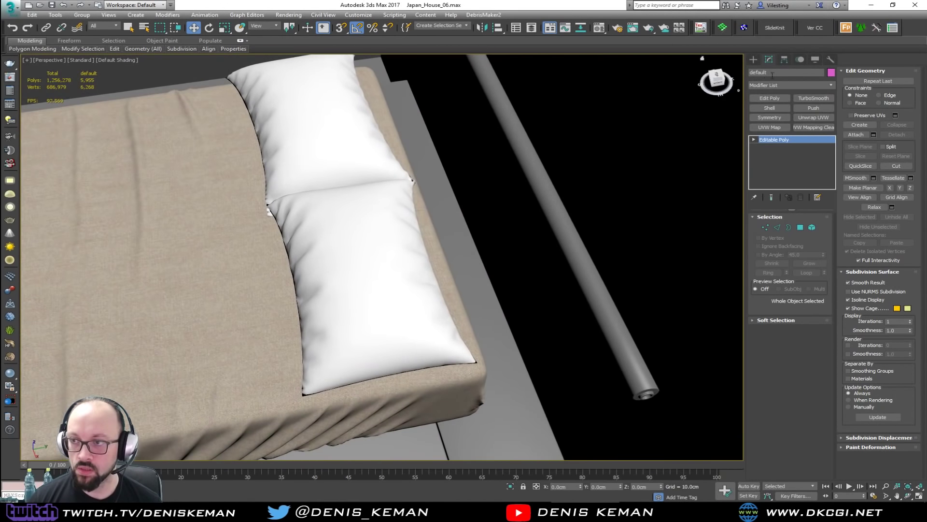
{"action": "type", "text": "Pill"}
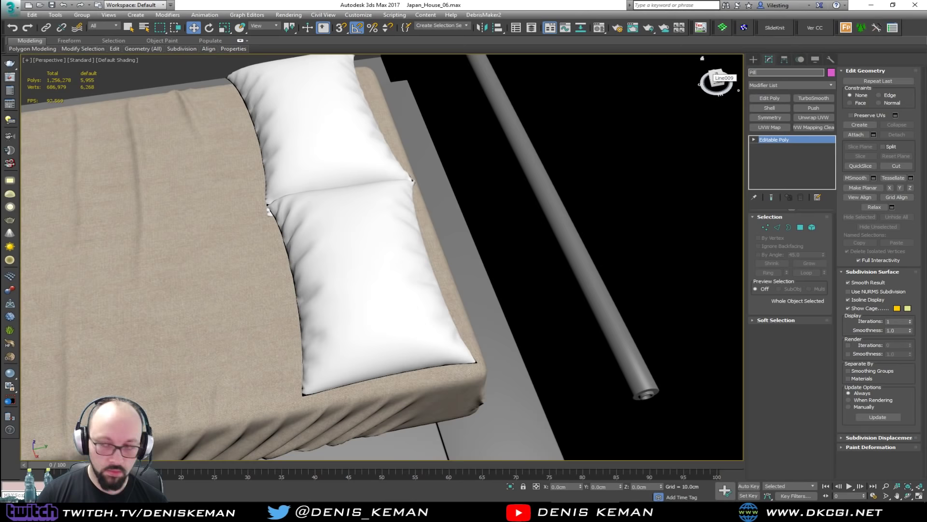
{"action": "type", "text": "ows"}
{"action": "key", "text": "Return"}
Step: Apply the checker Material #24 to the pillows and check their UV layout with edged faces shown
{"action": "middle_click_drag", "start_coordinate": [327, 291], "coordinate": [404, 276], "text": "alt"}
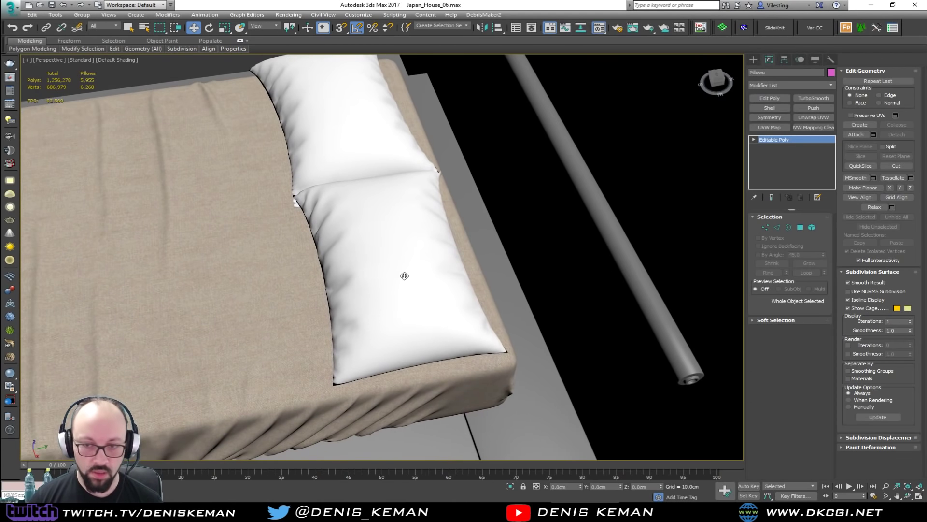
{"action": "key", "text": "m"}
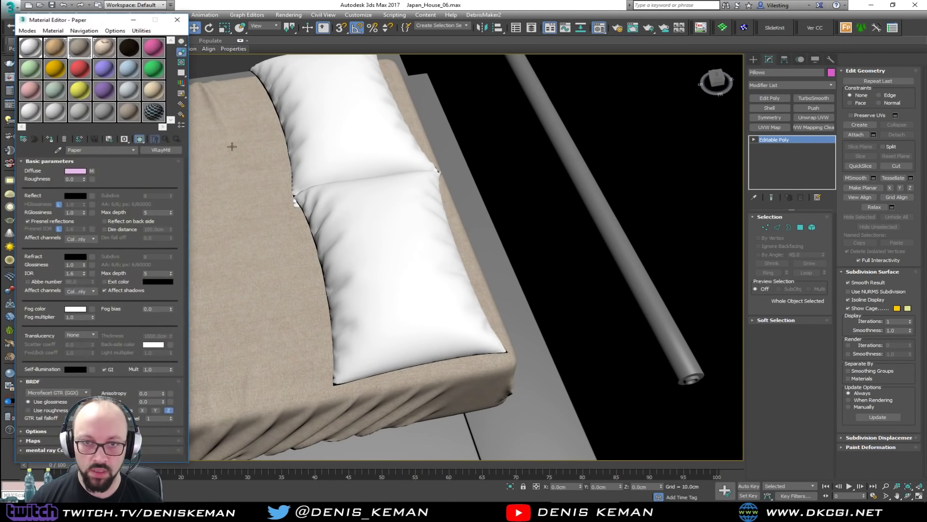
{"action": "left_click", "coordinate": [159, 113]}
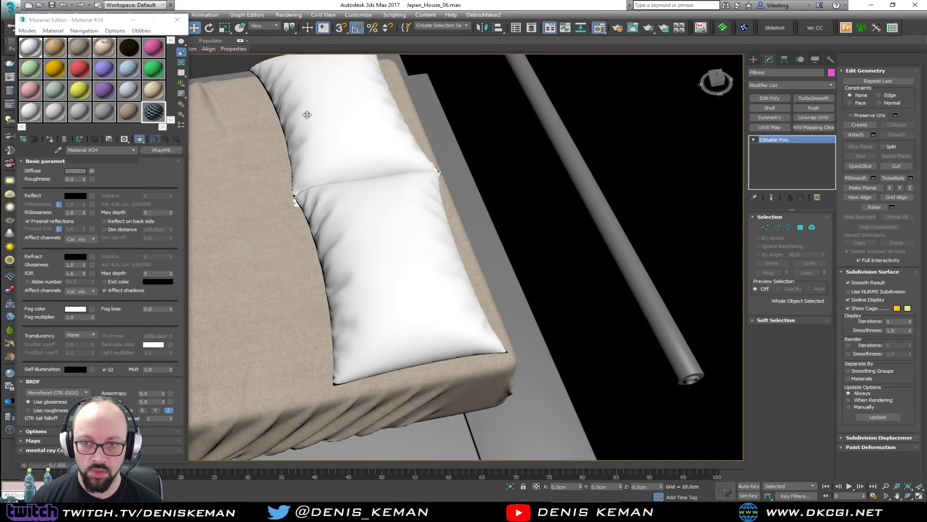
{"action": "left_click", "coordinate": [158, 116]}
{"action": "left_click_drag", "start_coordinate": [337, 134], "coordinate": [334, 129]}
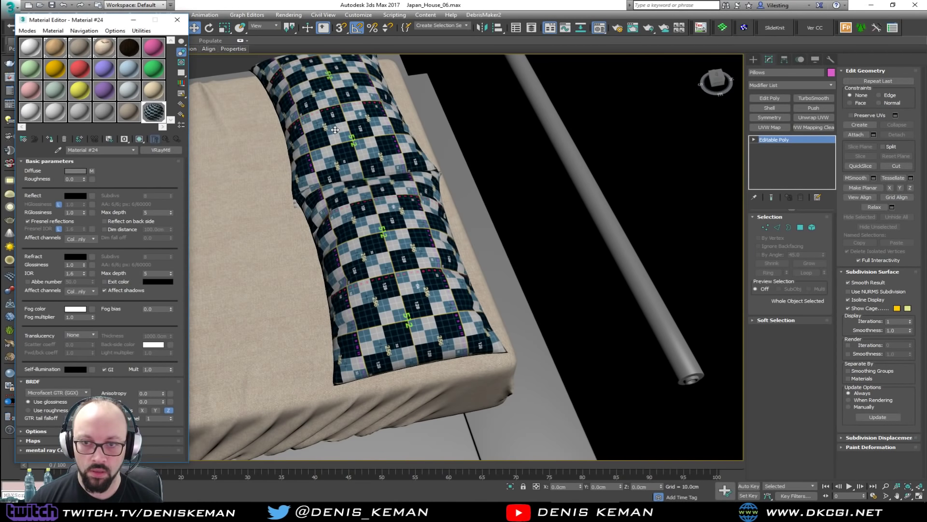
{"action": "scroll", "coordinate": [381, 274], "scroll_direction": "up", "scroll_amount": 4}
{"action": "key", "text": "F4"}
{"action": "scroll", "coordinate": [381, 274], "scroll_direction": "down", "scroll_amount": 2}
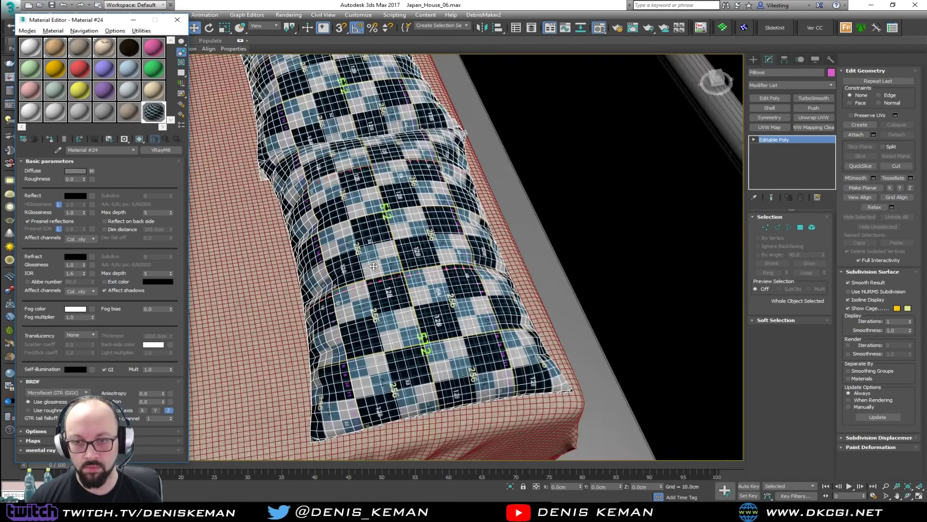
{"action": "middle_click_drag", "start_coordinate": [381, 275], "coordinate": [419, 247], "text": "alt"}
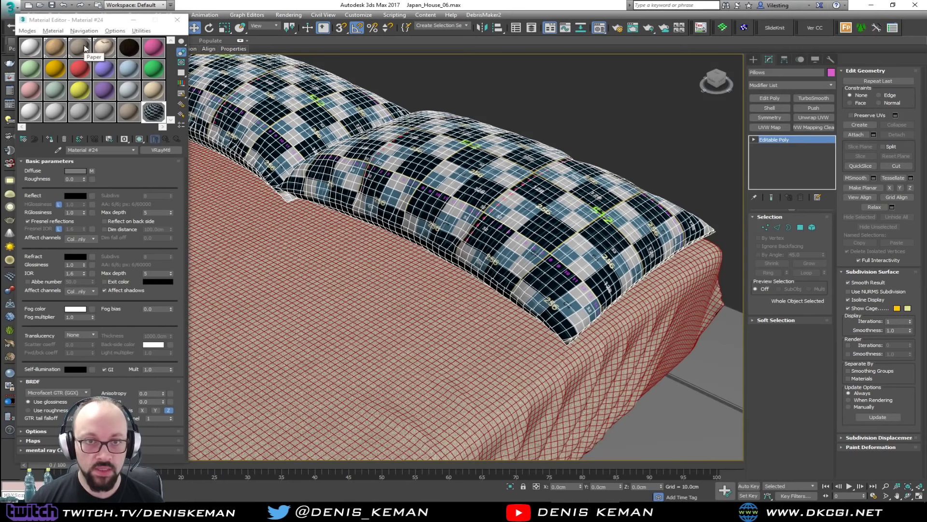
Step: Assign the Paper material to the pillows, close the Material Editor and turn off edged faces
{"action": "left_click_drag", "start_coordinate": [85, 49], "coordinate": [281, 142]}
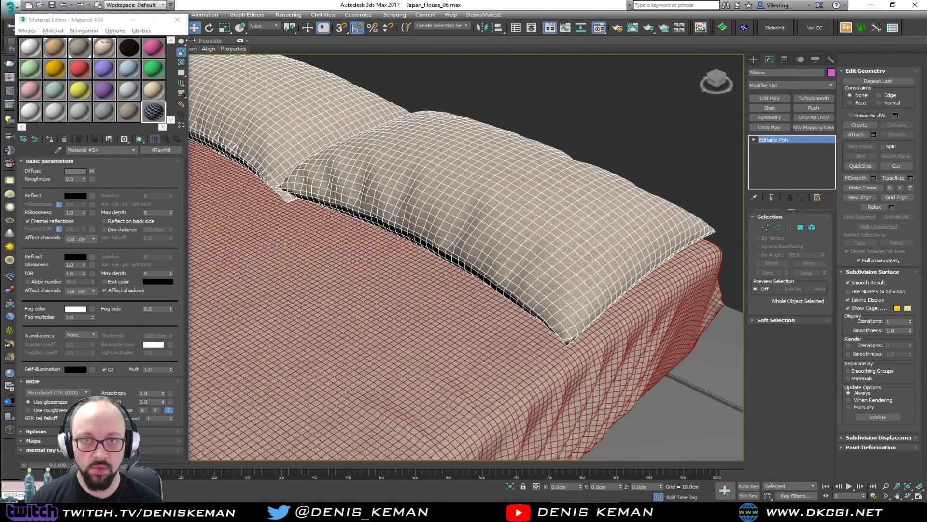
{"action": "left_click", "coordinate": [177, 20]}
{"action": "key", "text": "F4"}
Step: Deselect the pillows and examine how they sit on the bed and in the room, up close and from afar
{"action": "middle_click_drag", "start_coordinate": [280, 201], "coordinate": [284, 257]}
{"action": "scroll", "coordinate": [284, 258], "scroll_direction": "down", "scroll_amount": 3}
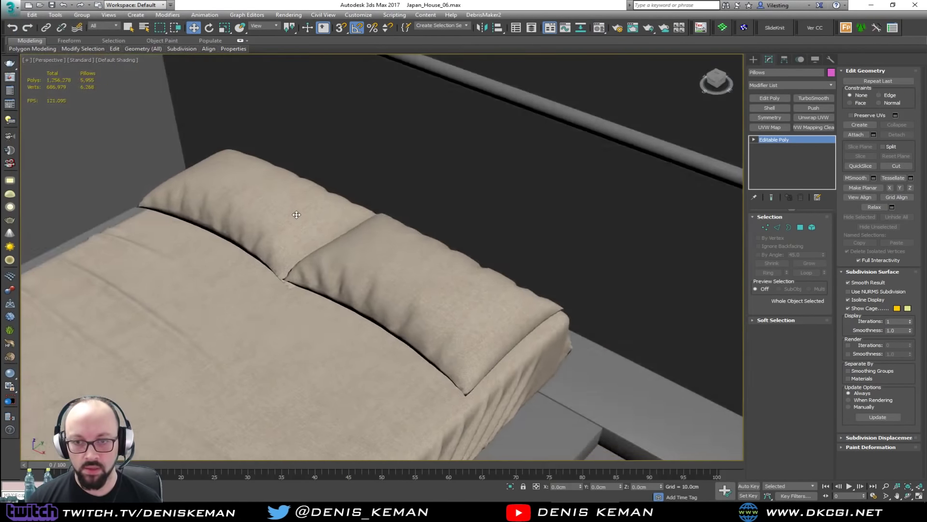
{"action": "middle_click_drag", "start_coordinate": [296, 213], "coordinate": [548, 218], "text": "alt"}
{"action": "scroll", "coordinate": [310, 240], "scroll_direction": "up", "scroll_amount": 6}
{"action": "scroll", "coordinate": [310, 240], "scroll_direction": "down", "scroll_amount": 2}
{"action": "scroll", "coordinate": [326, 256], "scroll_direction": "down", "scroll_amount": 8}
{"action": "left_click", "coordinate": [549, 218]}
{"action": "scroll", "coordinate": [344, 221], "scroll_direction": "up", "scroll_amount": 3}
{"action": "scroll", "coordinate": [344, 221], "scroll_direction": "up", "scroll_amount": 2}
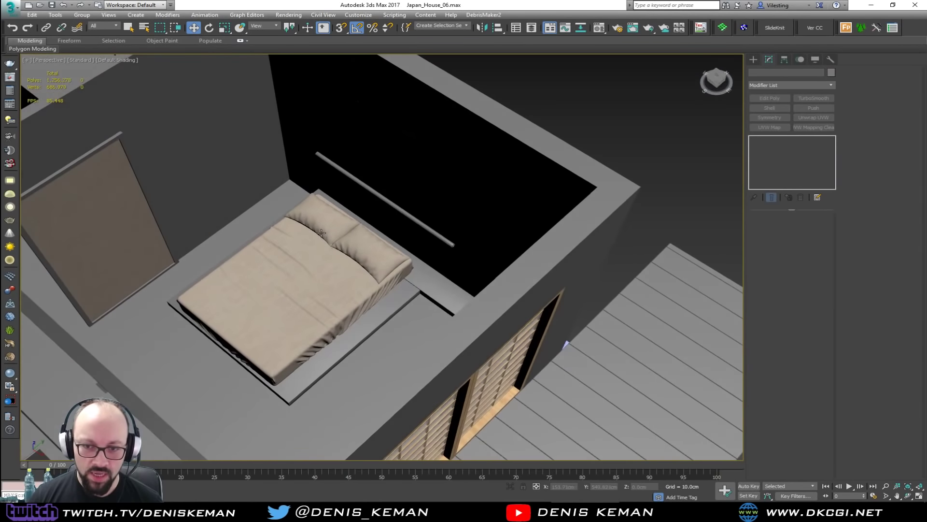
{"action": "scroll", "coordinate": [309, 263], "scroll_direction": "up", "scroll_amount": 3}
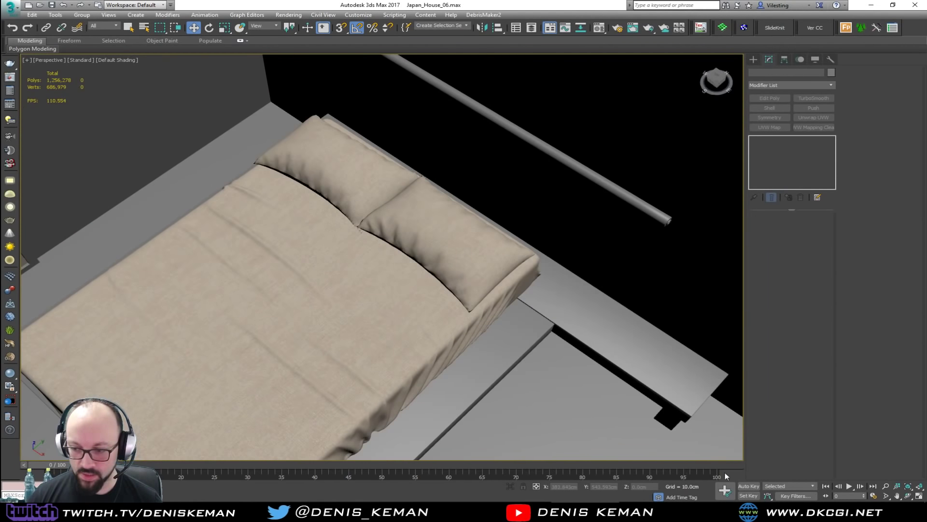
Step: Switch to Marvelous Designer and freeze all four pillow patterns
{"action": "key", "text": "alt+Tab"}
{"action": "scroll", "coordinate": [246, 265], "scroll_direction": "down", "scroll_amount": 5}
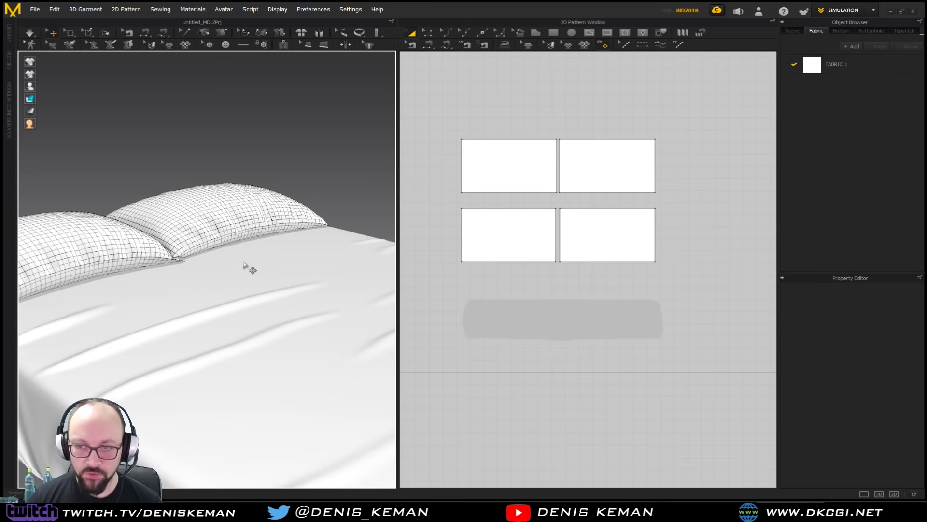
{"action": "left_click_drag", "start_coordinate": [420, 114], "coordinate": [676, 311]}
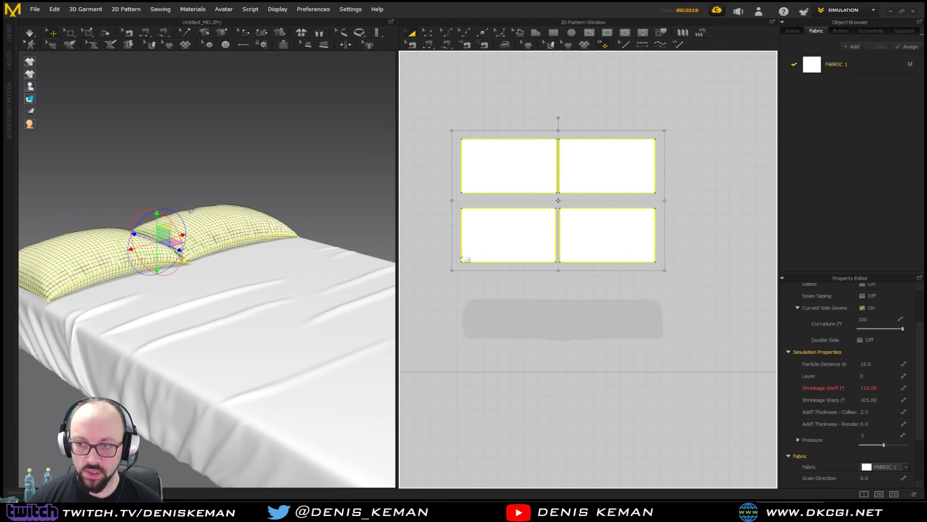
{"action": "right_click", "coordinate": [198, 231]}
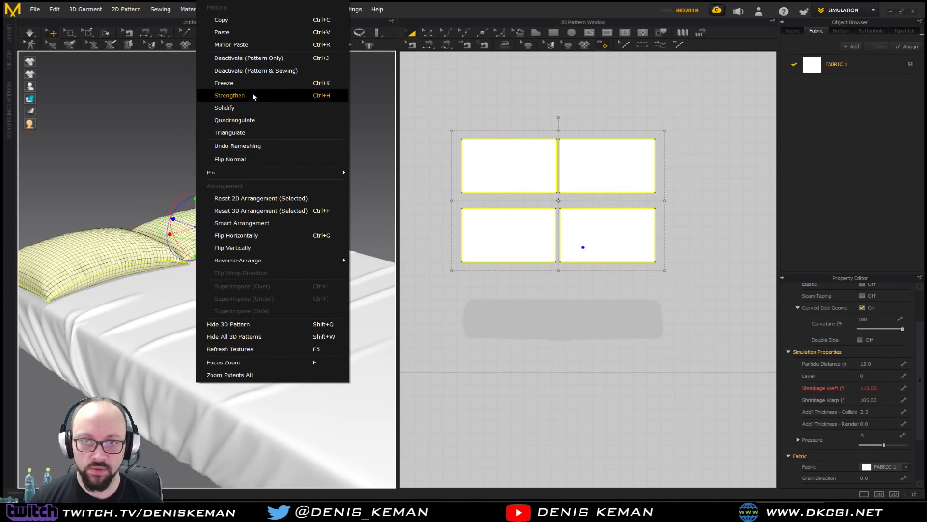
{"action": "left_click", "coordinate": [224, 82]}
{"action": "left_click", "coordinate": [319, 185]}
{"action": "mouse_move", "coordinate": [321, 192]}
{"action": "right_mouse_down"}
{"action": "mouse_move", "coordinate": [207, 201]}
{"action": "mouse_move", "coordinate": [326, 187]}
{"action": "right_mouse_up"}
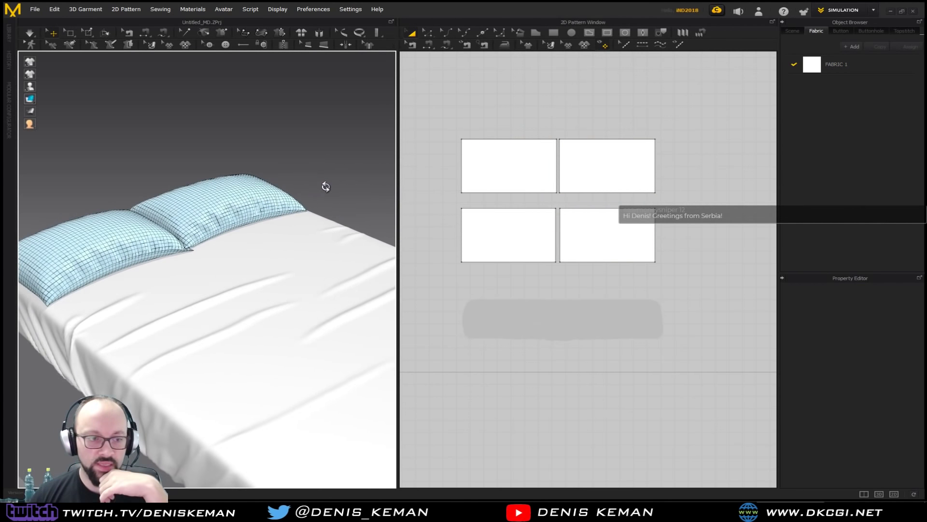
Step: Unfreeze both the top and bottom patterns of the far pillow, leaving the near pillow frozen
{"action": "left_click", "coordinate": [209, 219]}
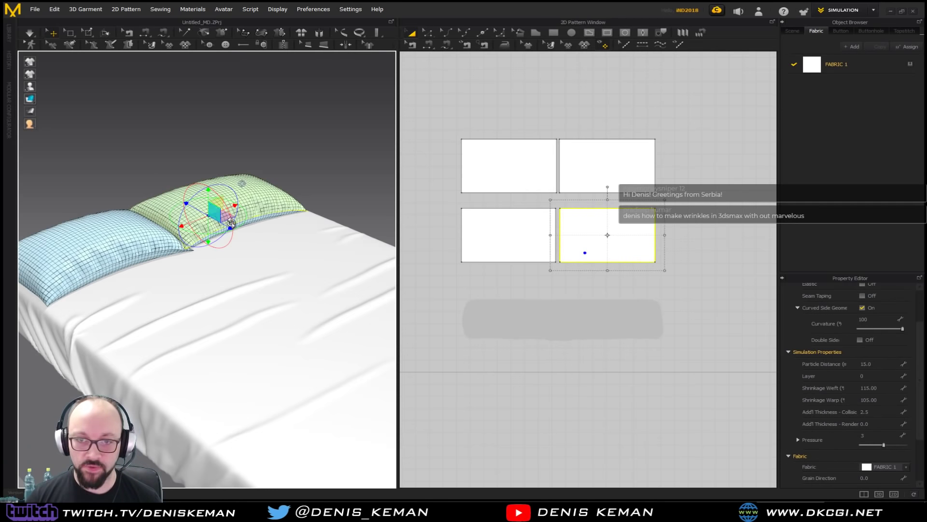
{"action": "left_click", "coordinate": [254, 226], "text": "shift"}
{"action": "middle_click_drag", "start_coordinate": [244, 199], "coordinate": [253, 265]}
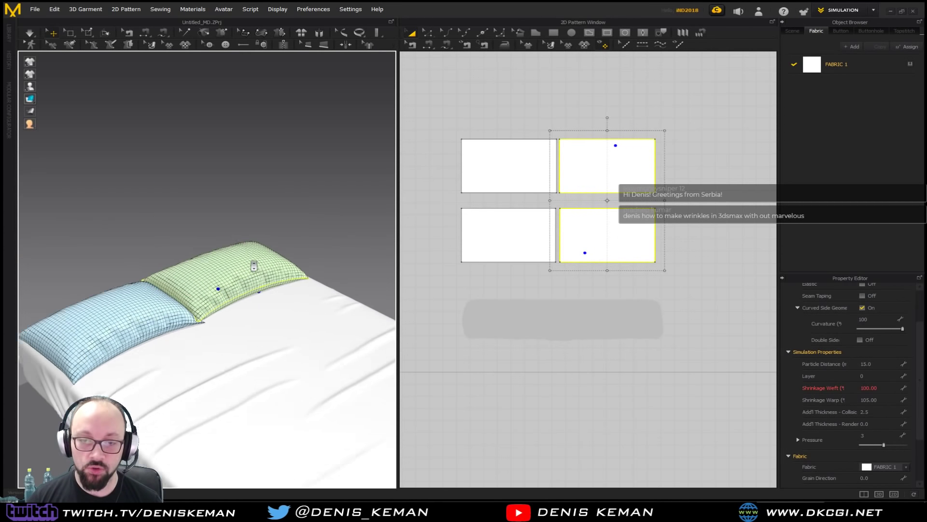
{"action": "scroll", "coordinate": [251, 262], "scroll_direction": "down", "scroll_amount": 3}
{"action": "right_click", "coordinate": [257, 286]}
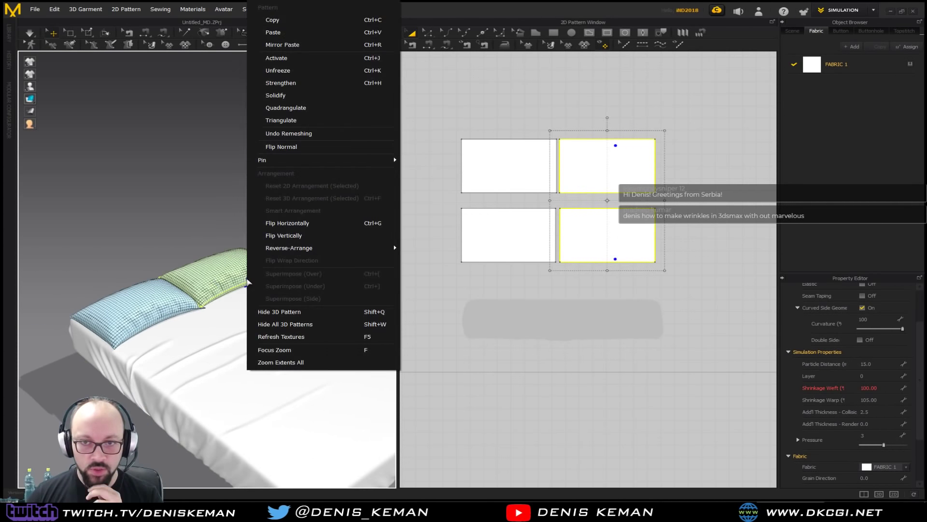
{"action": "left_click", "coordinate": [310, 71]}
{"action": "scroll", "coordinate": [254, 279], "scroll_direction": "down", "scroll_amount": 3}
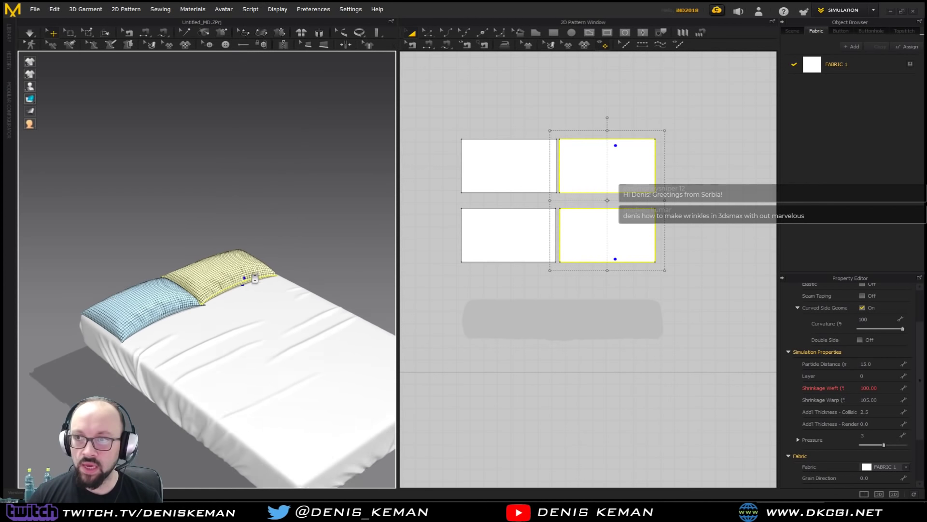
{"action": "scroll", "coordinate": [255, 279], "scroll_direction": "up", "scroll_amount": 8}
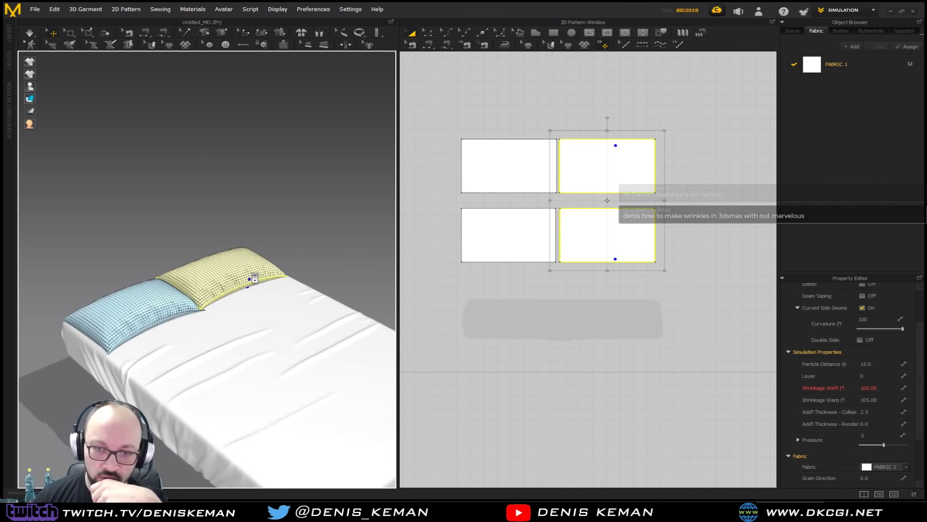
Step: Turn off the mesh display on the pillows and examine the unfrozen pillow's folds up close
{"action": "scroll", "coordinate": [254, 278], "scroll_direction": "up", "scroll_amount": 2}
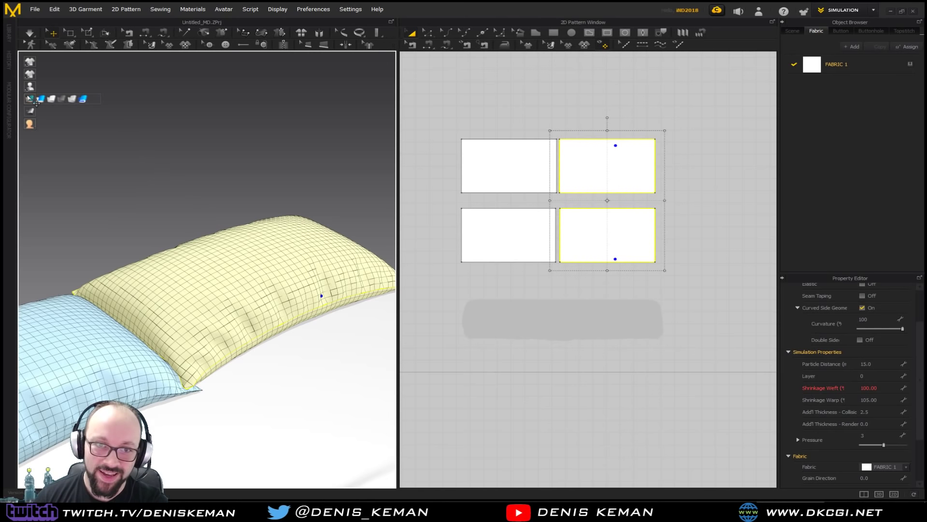
{"action": "left_click", "coordinate": [43, 100]}
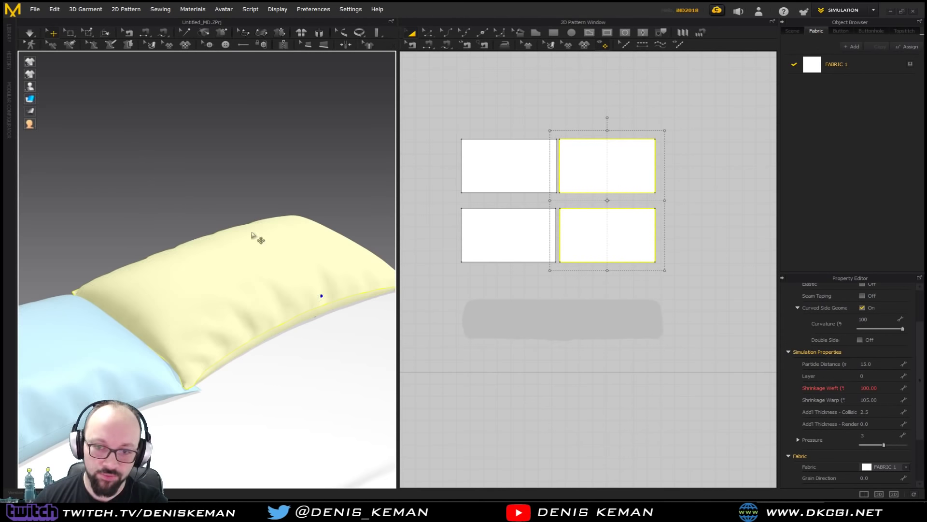
{"action": "mouse_move", "coordinate": [258, 234]}
{"action": "right_mouse_down"}
{"action": "mouse_move", "coordinate": [147, 234]}
{"action": "mouse_move", "coordinate": [191, 250]}
{"action": "right_mouse_up"}
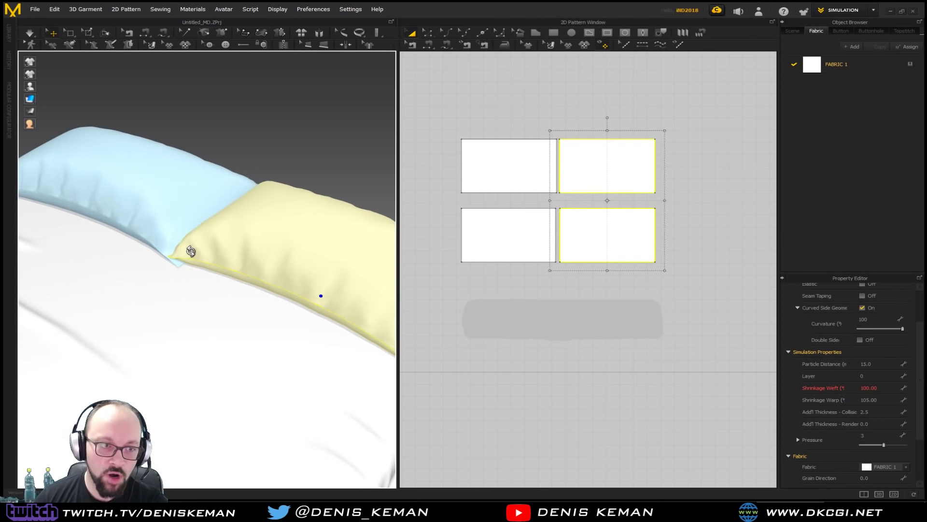
{"action": "middle_click_drag", "start_coordinate": [288, 248], "coordinate": [153, 268]}
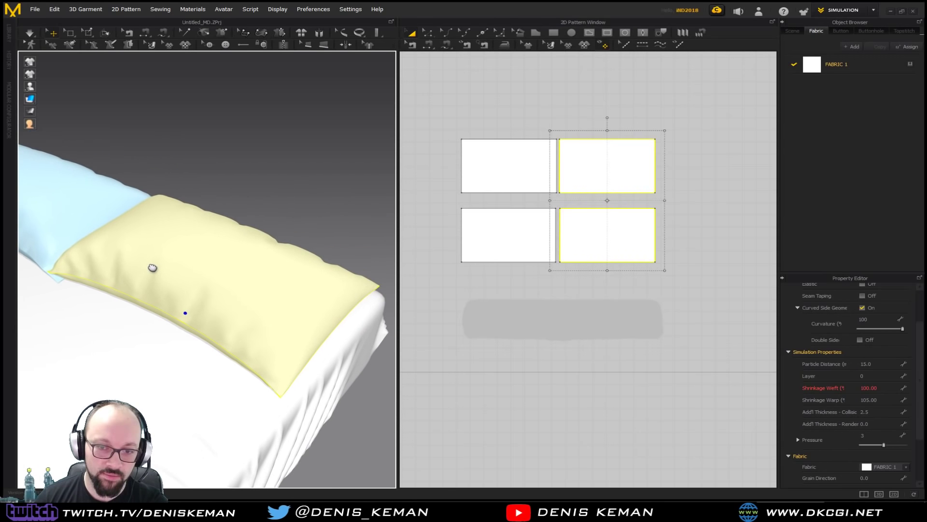
{"action": "mouse_move", "coordinate": [164, 271]}
{"action": "right_mouse_down"}
{"action": "mouse_move", "coordinate": [140, 242]}
{"action": "mouse_move", "coordinate": [89, 228]}
{"action": "mouse_move", "coordinate": [163, 272]}
{"action": "right_mouse_up"}
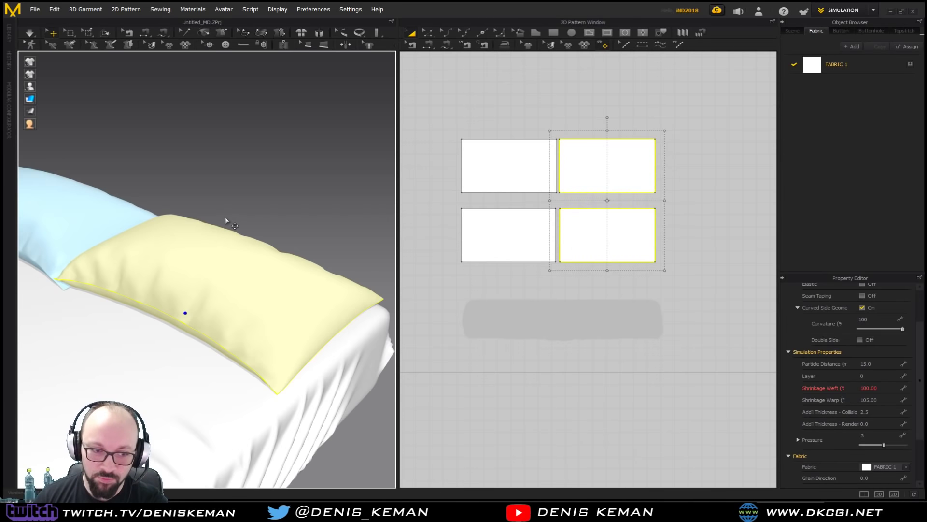
Step: Switch to Sculpt mode and bring the folds along the unfrozen pillow's front edge into close view
{"action": "left_click", "coordinate": [873, 11]}
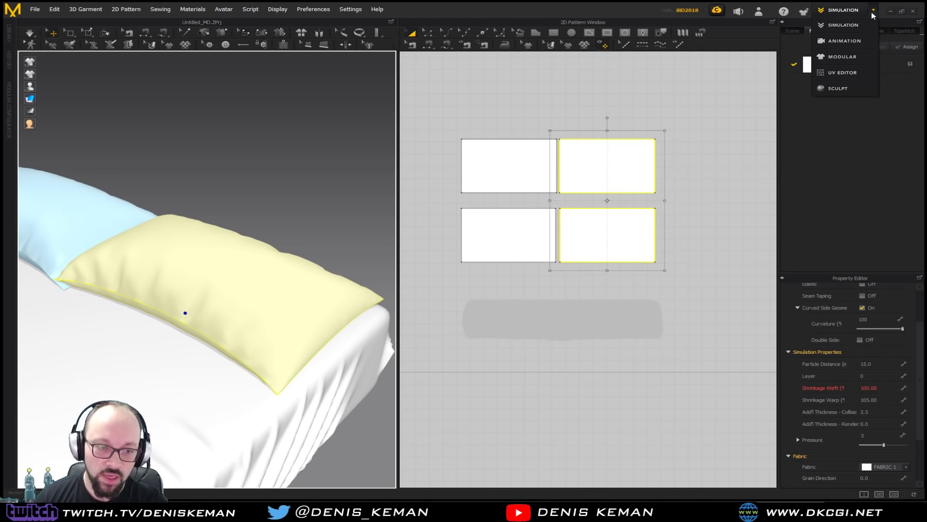
{"action": "left_click", "coordinate": [841, 89]}
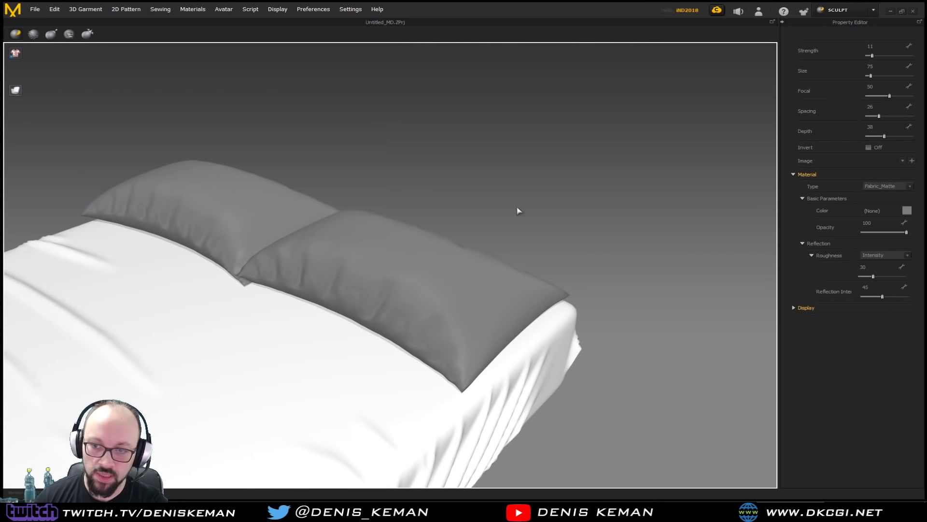
{"action": "mouse_move", "coordinate": [518, 210]}
{"action": "right_mouse_down"}
{"action": "mouse_move", "coordinate": [419, 174]}
{"action": "mouse_move", "coordinate": [319, 172]}
{"action": "mouse_move", "coordinate": [375, 203]}
{"action": "mouse_move", "coordinate": [536, 213]}
{"action": "mouse_move", "coordinate": [497, 213]}
{"action": "mouse_move", "coordinate": [494, 227]}
{"action": "mouse_move", "coordinate": [527, 255]}
{"action": "mouse_move", "coordinate": [578, 267]}
{"action": "mouse_move", "coordinate": [615, 240]}
{"action": "mouse_move", "coordinate": [549, 215]}
{"action": "mouse_move", "coordinate": [507, 221]}
{"action": "right_mouse_up"}
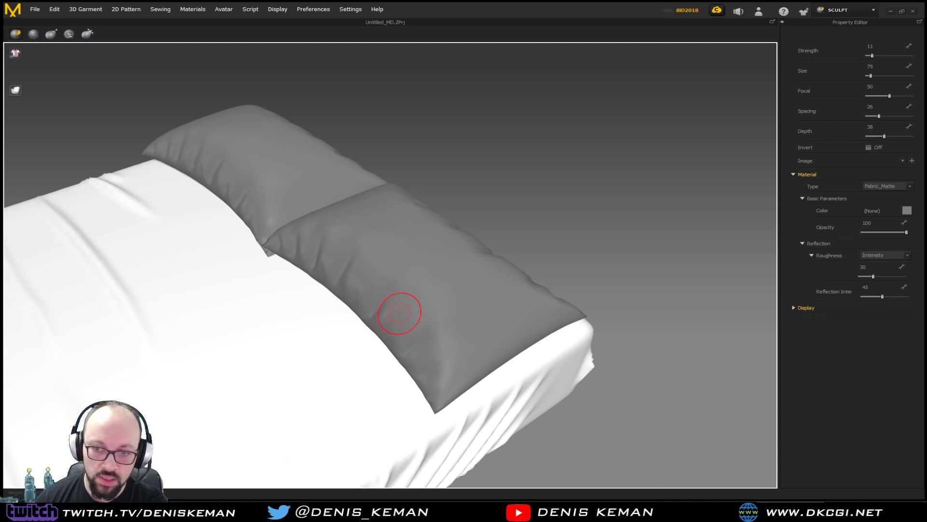
{"action": "scroll", "coordinate": [396, 309], "scroll_direction": "down", "scroll_amount": 3}
{"action": "scroll", "coordinate": [399, 307], "scroll_direction": "up", "scroll_amount": 2}
{"action": "scroll", "coordinate": [403, 319], "scroll_direction": "up", "scroll_amount": 5}
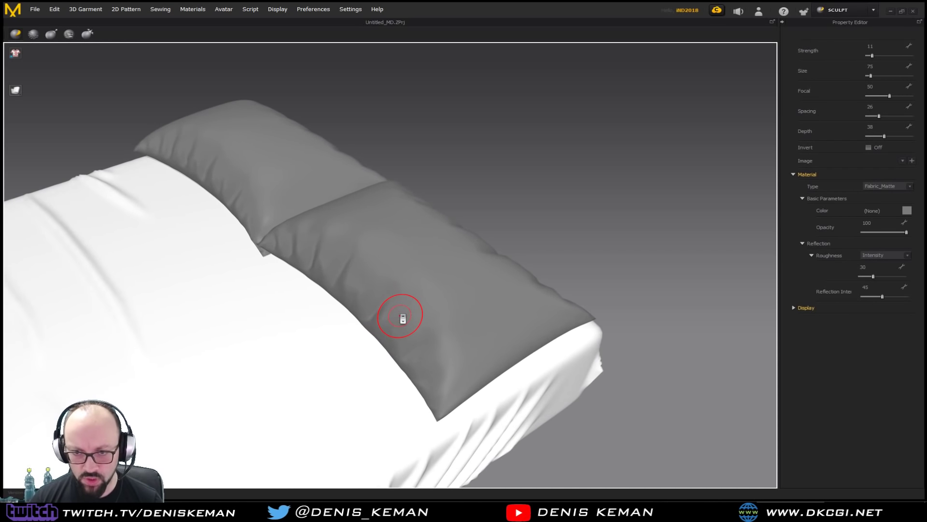
{"action": "scroll", "coordinate": [403, 319], "scroll_direction": "up", "scroll_amount": 4}
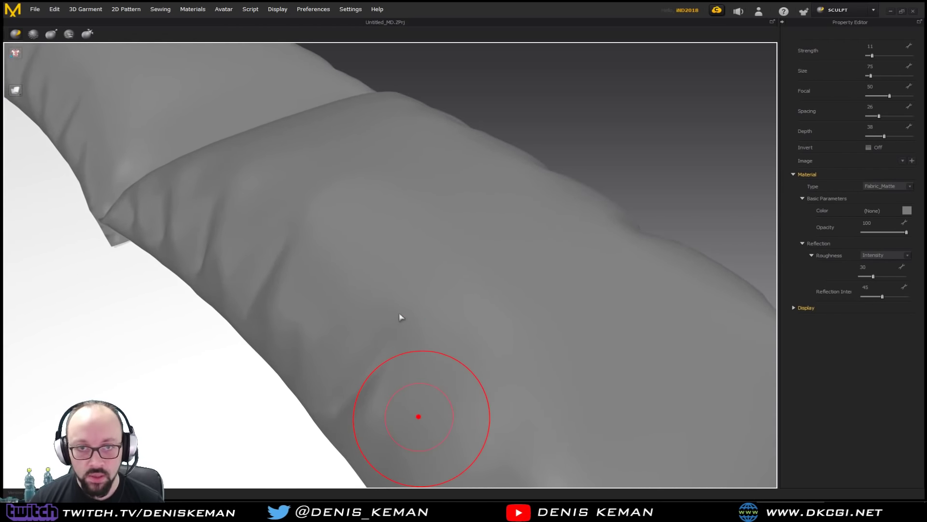
{"action": "mouse_move", "coordinate": [399, 317]}
{"action": "right_mouse_down"}
{"action": "mouse_move", "coordinate": [424, 265]}
{"action": "mouse_move", "coordinate": [457, 294]}
{"action": "mouse_move", "coordinate": [491, 290]}
{"action": "right_mouse_up"}
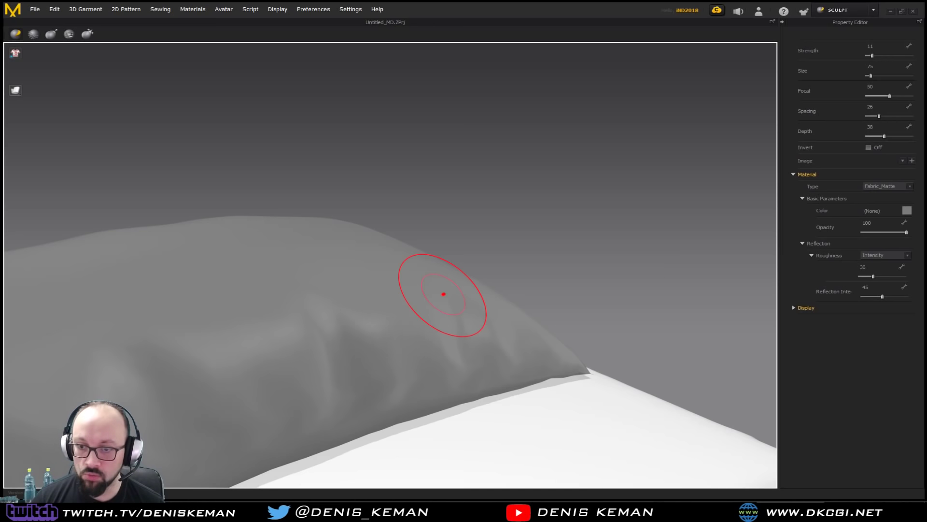
{"action": "mouse_move", "coordinate": [437, 311]}
{"action": "right_mouse_down"}
{"action": "mouse_move", "coordinate": [412, 331]}
{"action": "mouse_move", "coordinate": [413, 346]}
{"action": "right_mouse_up"}
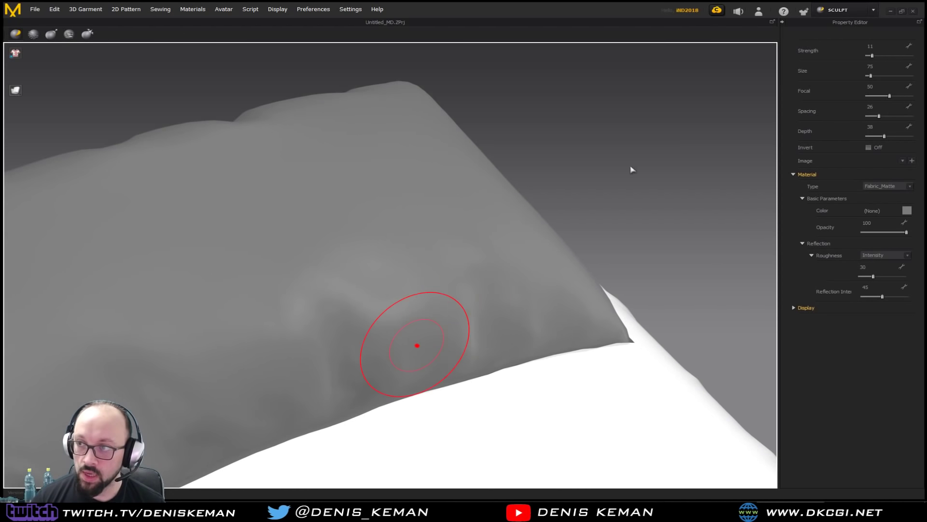
Step: Set the sculpt brush to size 33 and strength 50 and touch up the folds along the pillow's front edge
{"action": "left_click", "coordinate": [871, 76]}
{"action": "left_click_drag", "start_coordinate": [868, 76], "coordinate": [870, 76]}
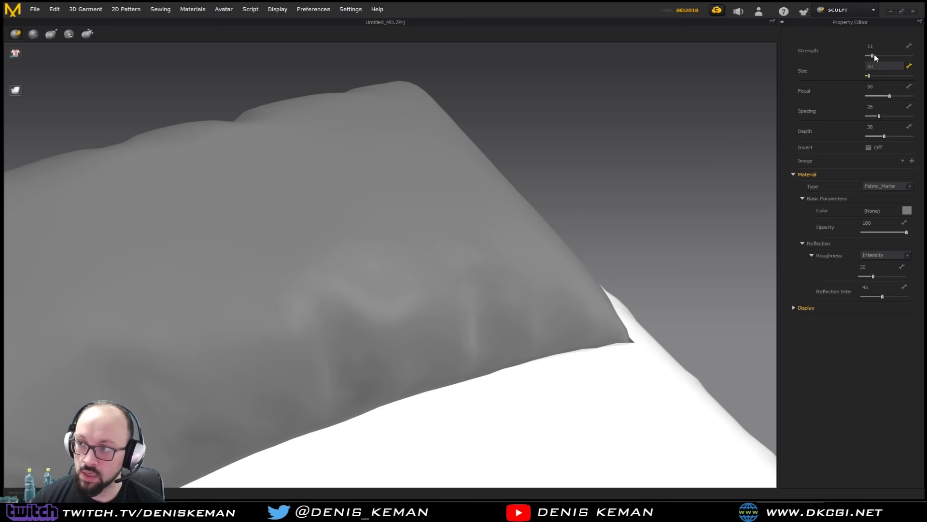
{"action": "left_click_drag", "start_coordinate": [872, 55], "coordinate": [890, 56]}
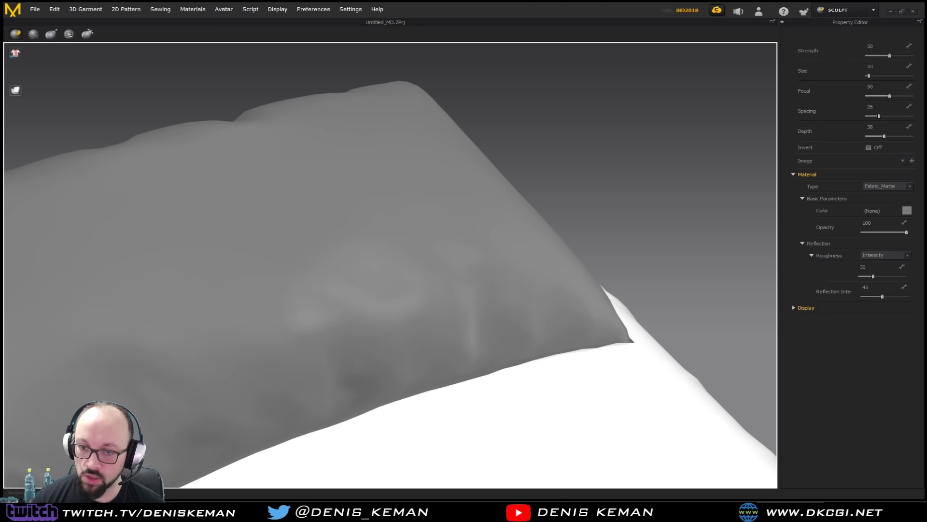
{"action": "mouse_move", "coordinate": [410, 325]}
{"action": "right_mouse_down"}
{"action": "mouse_move", "coordinate": [425, 358]}
{"action": "mouse_move", "coordinate": [352, 385]}
{"action": "right_mouse_up"}
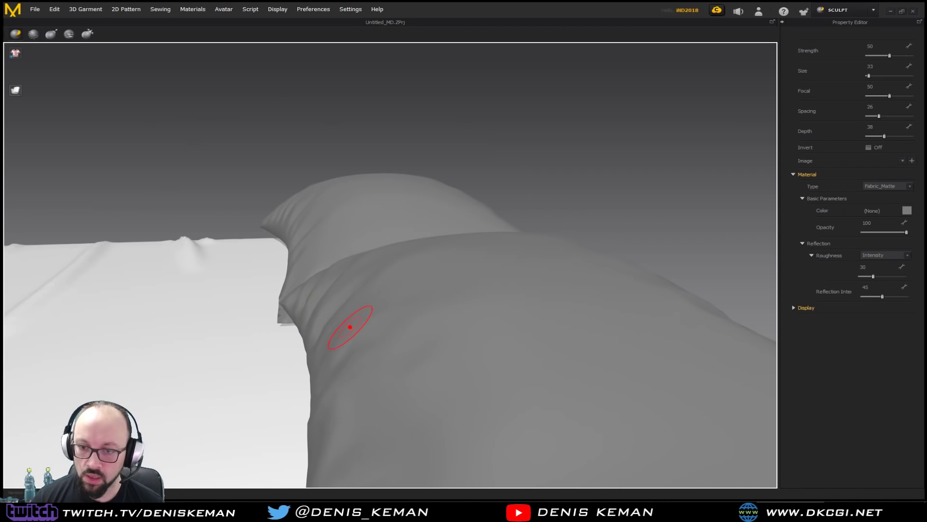
{"action": "mouse_move", "coordinate": [384, 329]}
{"action": "right_mouse_down"}
{"action": "mouse_move", "coordinate": [444, 349]}
{"action": "mouse_move", "coordinate": [387, 360]}
{"action": "right_mouse_up"}
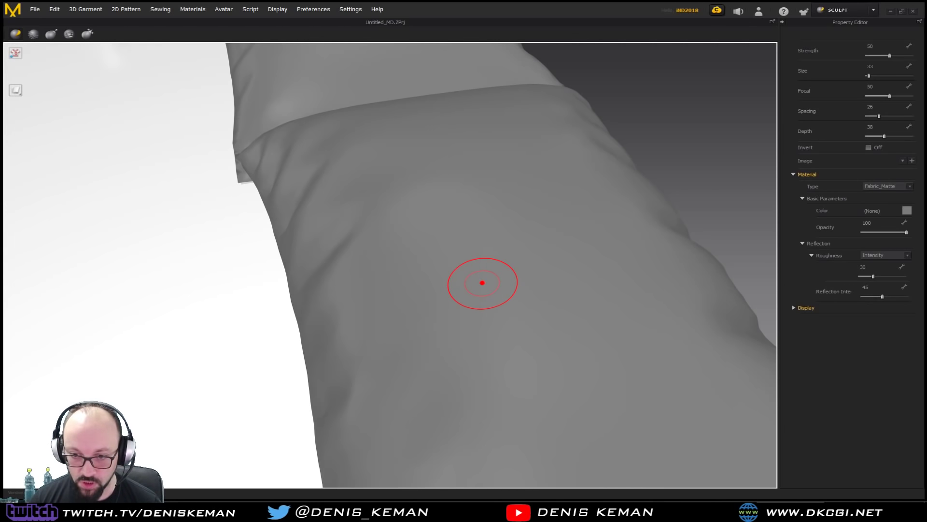
{"action": "right_click_drag", "start_coordinate": [483, 282], "coordinate": [459, 259]}
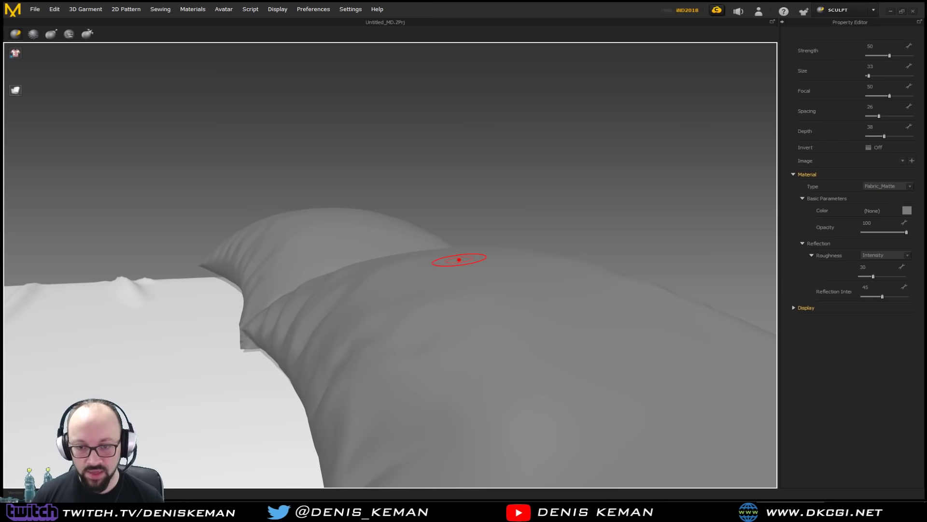
Step: Check the sculpted pillow as a whole and return to Simulation mode
{"action": "right_click_drag", "start_coordinate": [410, 267], "coordinate": [454, 329]}
{"action": "scroll", "coordinate": [437, 332], "scroll_direction": "down", "scroll_amount": 5}
{"action": "scroll", "coordinate": [437, 331], "scroll_direction": "down", "scroll_amount": 3}
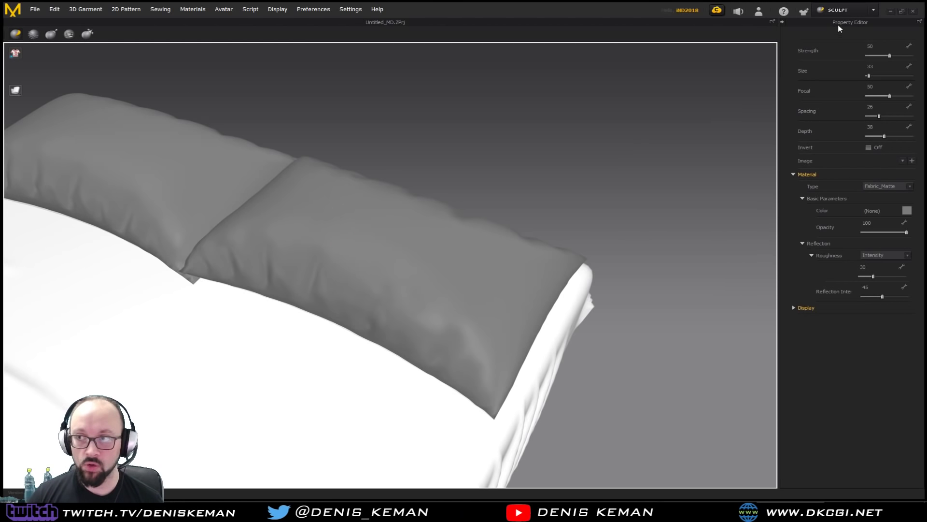
{"action": "left_click", "coordinate": [851, 13]}
{"action": "left_click", "coordinate": [851, 24]}
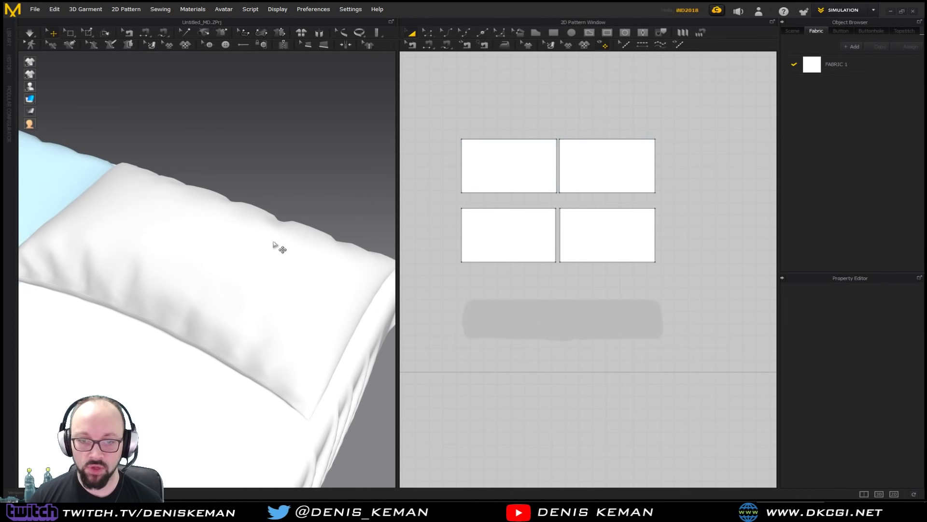
Step: Freeze both the top and bottom patterns of the sculpted pillow
{"action": "right_click_drag", "start_coordinate": [278, 248], "coordinate": [275, 372]}
{"action": "left_click", "coordinate": [640, 177]}
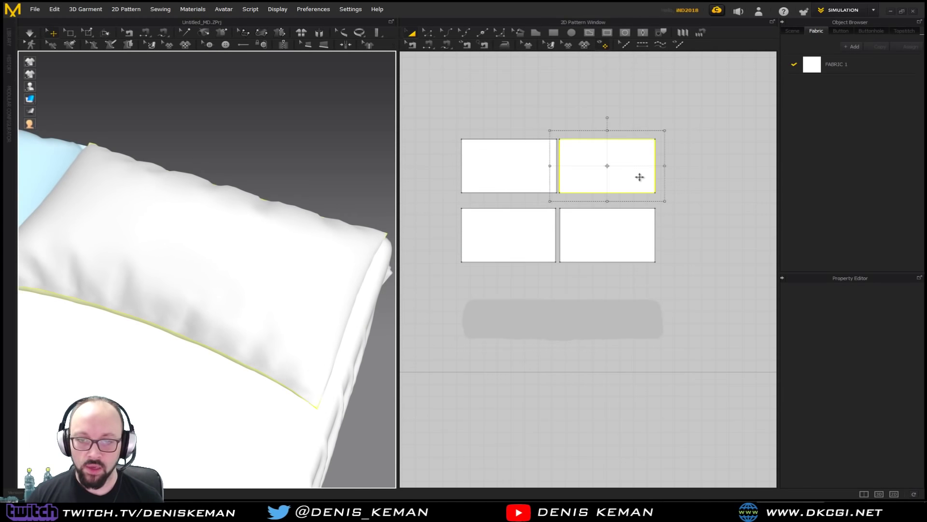
{"action": "left_click", "coordinate": [580, 229]}
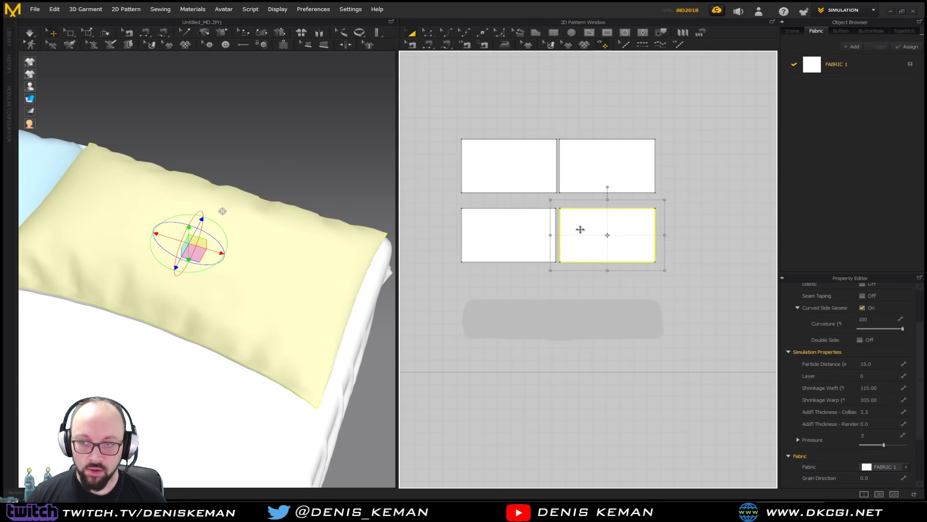
{"action": "left_click", "coordinate": [590, 167], "text": "shift"}
{"action": "right_click", "coordinate": [321, 276]}
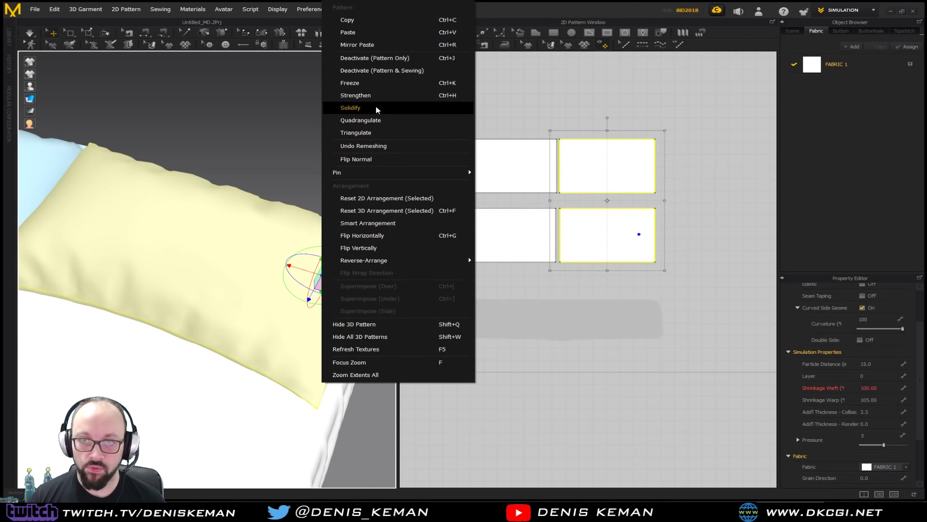
{"action": "left_click", "coordinate": [379, 85]}
{"action": "left_click", "coordinate": [288, 128]}
Step: Examine the two frozen pillows and the whole bed from several angles
{"action": "middle_click_drag", "start_coordinate": [239, 315], "coordinate": [276, 307]}
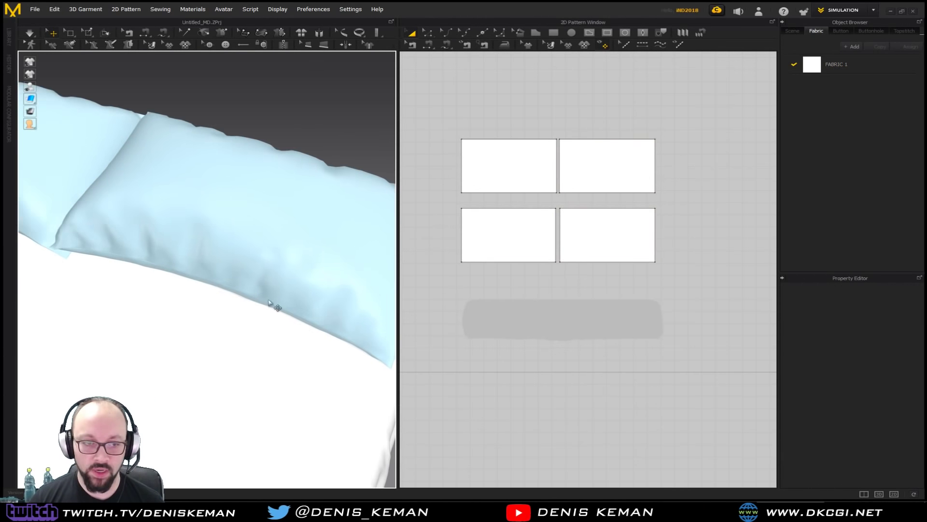
{"action": "scroll", "coordinate": [257, 312], "scroll_direction": "down", "scroll_amount": 3}
{"action": "scroll", "coordinate": [256, 312], "scroll_direction": "down", "scroll_amount": 3}
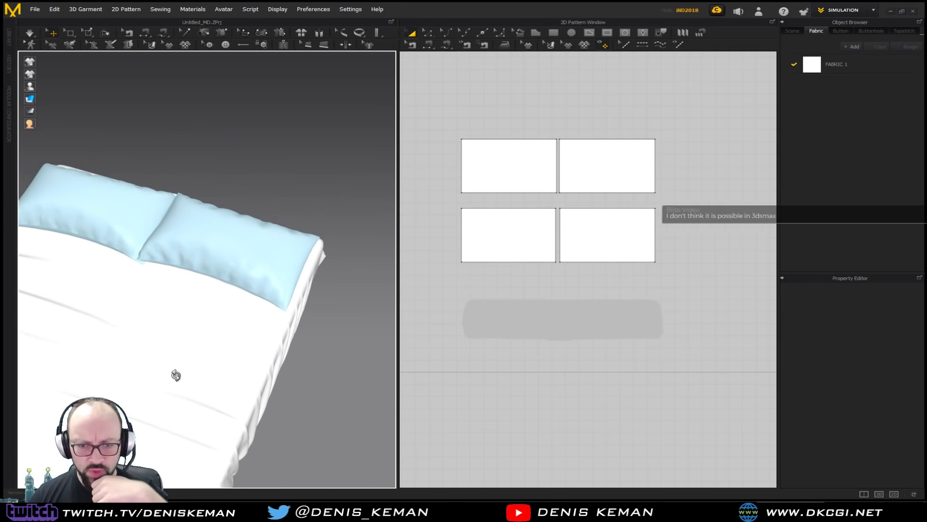
{"action": "right_click_drag", "start_coordinate": [176, 375], "coordinate": [260, 350]}
{"action": "right_click_drag", "start_coordinate": [142, 355], "coordinate": [211, 325]}
{"action": "scroll", "coordinate": [195, 344], "scroll_direction": "down", "scroll_amount": 3}
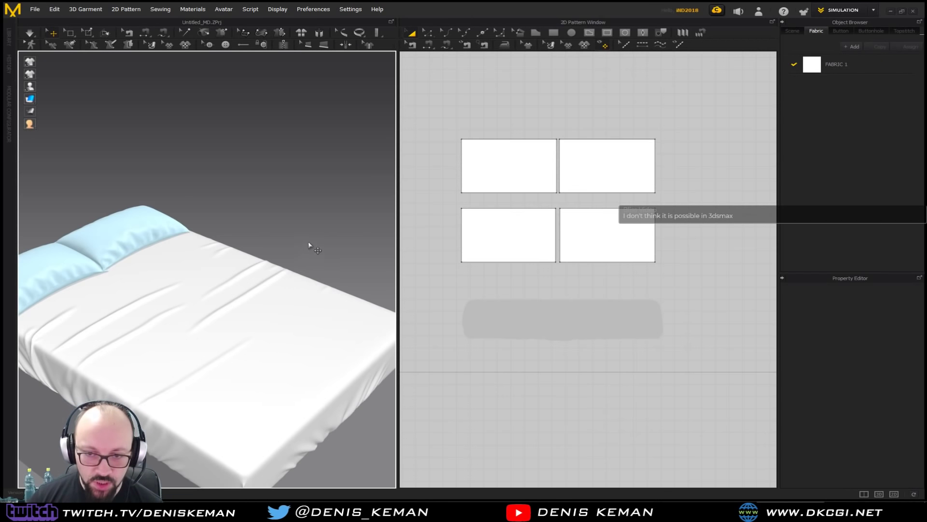
{"action": "right_click_drag", "start_coordinate": [308, 242], "coordinate": [274, 275]}
{"action": "mouse_move", "coordinate": [258, 274]}
{"action": "right_mouse_down"}
{"action": "mouse_move", "coordinate": [230, 273]}
{"action": "mouse_move", "coordinate": [256, 279]}
{"action": "right_mouse_up"}
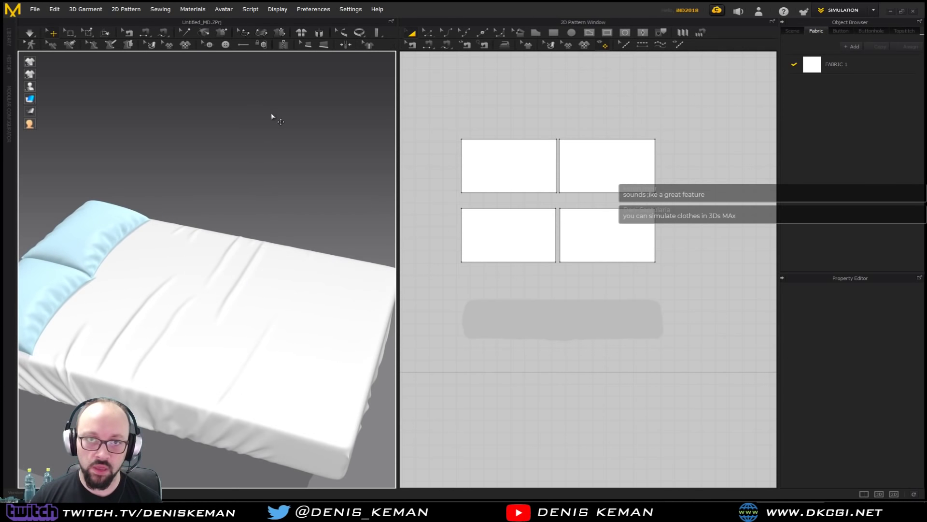
Step: Draw a large, nearly square rectangle pattern as wide as the bed's silhouette and move it beside the pillow patterns
{"action": "left_click", "coordinate": [554, 32]}
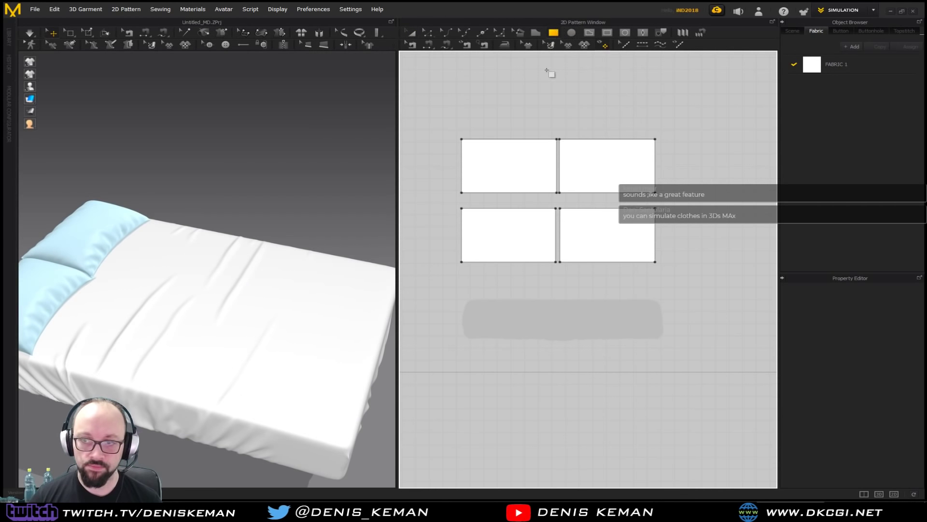
{"action": "left_click_drag", "start_coordinate": [461, 312], "coordinate": [661, 102]}
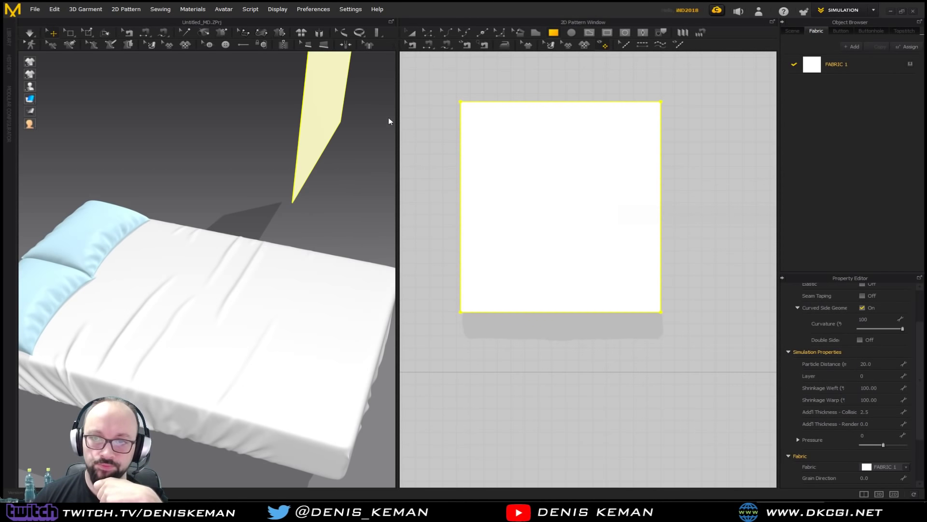
{"action": "left_click", "coordinate": [412, 33]}
{"action": "left_click_drag", "start_coordinate": [571, 238], "coordinate": [735, 252]}
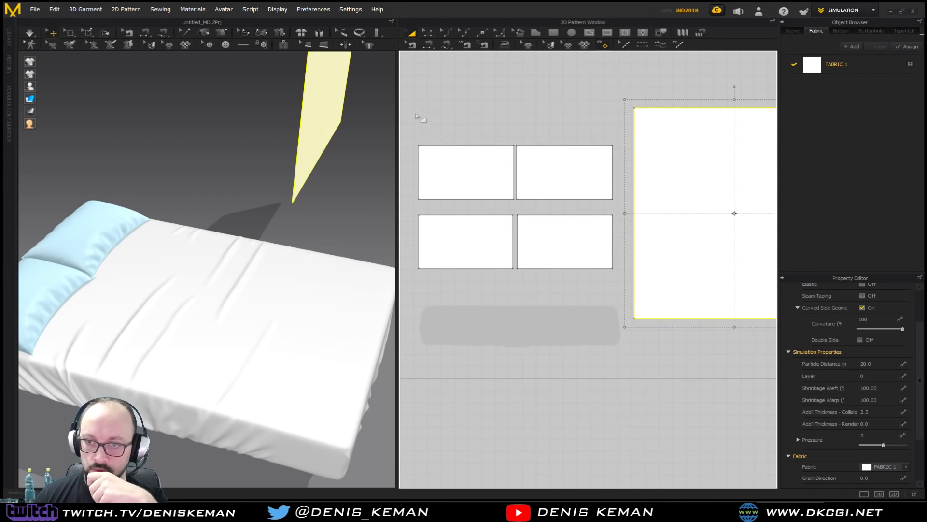
Step: Select all four pillow patterns and move them well away from the bed's silhouette, past the large rectangle
{"action": "left_click_drag", "start_coordinate": [416, 114], "coordinate": [590, 289]}
{"action": "scroll", "coordinate": [590, 290], "scroll_direction": "down", "scroll_amount": 3}
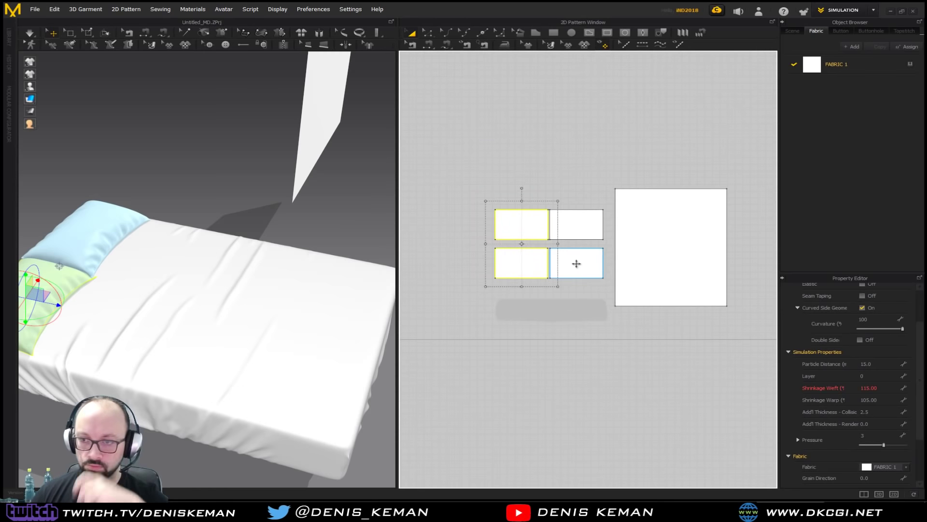
{"action": "left_click", "coordinate": [567, 228]}
{"action": "left_click", "coordinate": [570, 261], "text": "shift"}
{"action": "left_click", "coordinate": [526, 262], "text": "shift"}
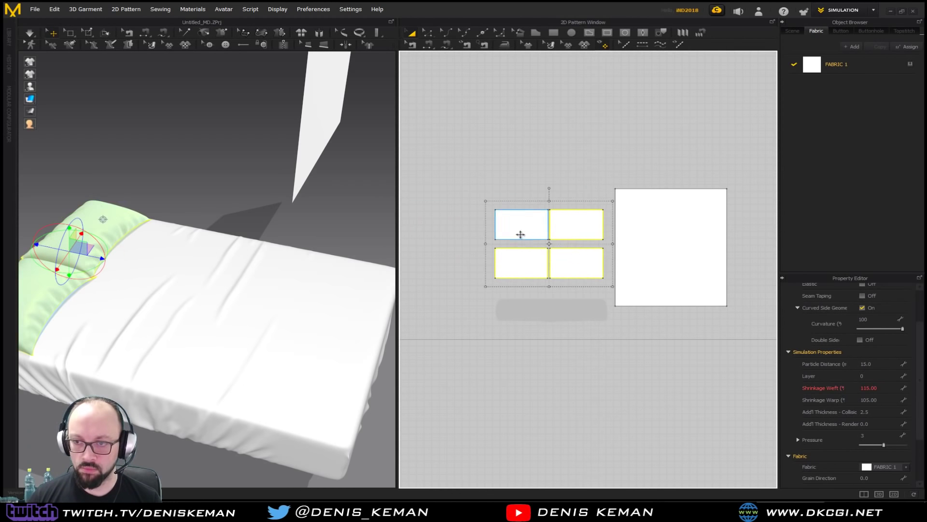
{"action": "left_click", "coordinate": [520, 233], "text": "shift"}
{"action": "scroll", "coordinate": [568, 274], "scroll_direction": "up", "scroll_amount": 5}
{"action": "scroll", "coordinate": [573, 274], "scroll_direction": "down", "scroll_amount": 3}
{"action": "scroll", "coordinate": [575, 274], "scroll_direction": "down", "scroll_amount": 5}
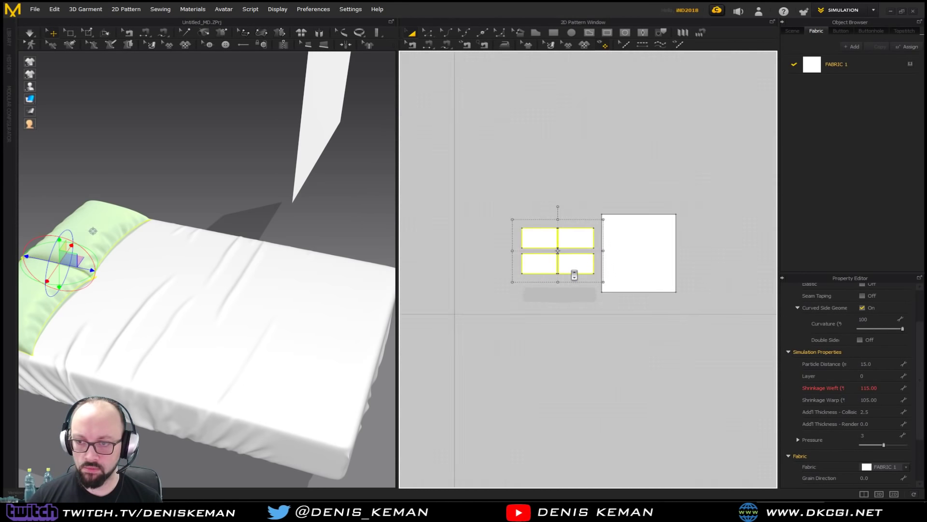
{"action": "left_click_drag", "start_coordinate": [548, 269], "coordinate": [740, 226]}
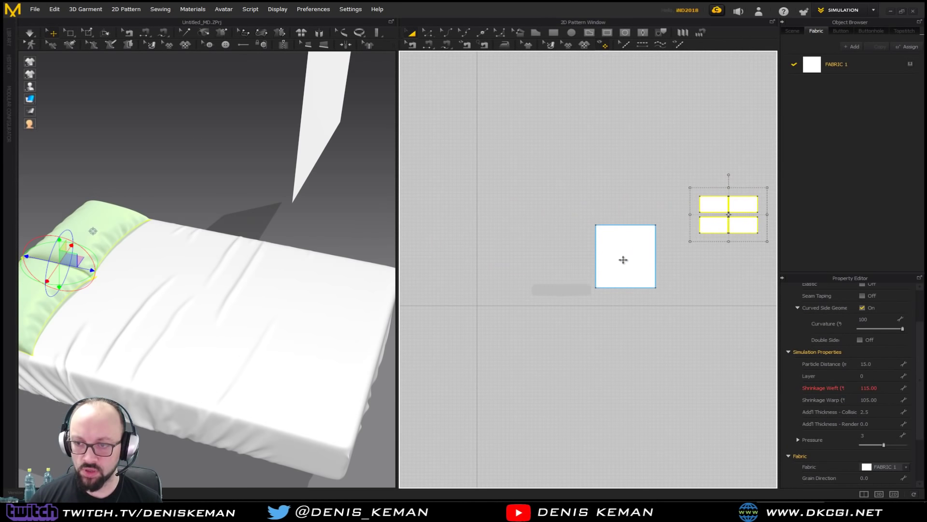
Step: Move the large rectangle pattern back above the bed's silhouette and align it with the silhouette's width
{"action": "left_click_drag", "start_coordinate": [623, 260], "coordinate": [569, 264]}
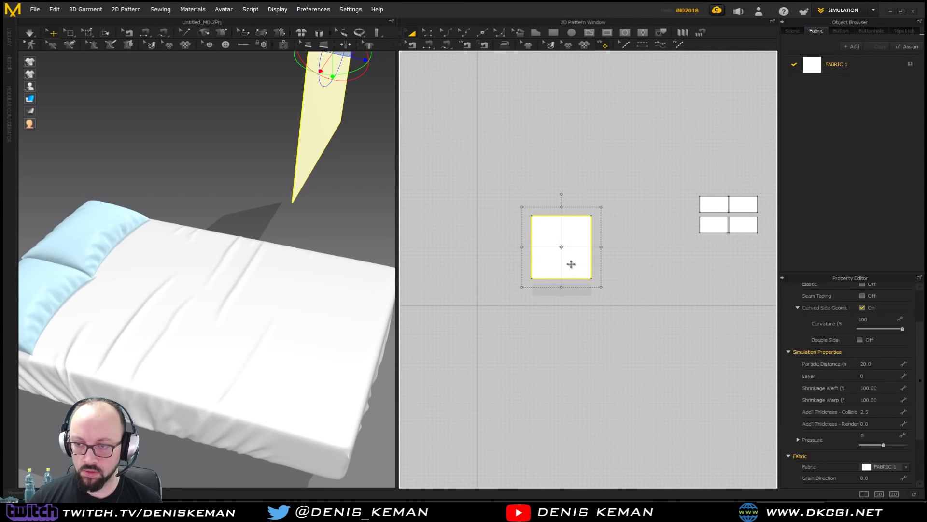
{"action": "scroll", "coordinate": [566, 269], "scroll_direction": "down", "scroll_amount": 2}
{"action": "scroll", "coordinate": [569, 279], "scroll_direction": "up", "scroll_amount": 6}
{"action": "scroll", "coordinate": [569, 279], "scroll_direction": "up", "scroll_amount": 2}
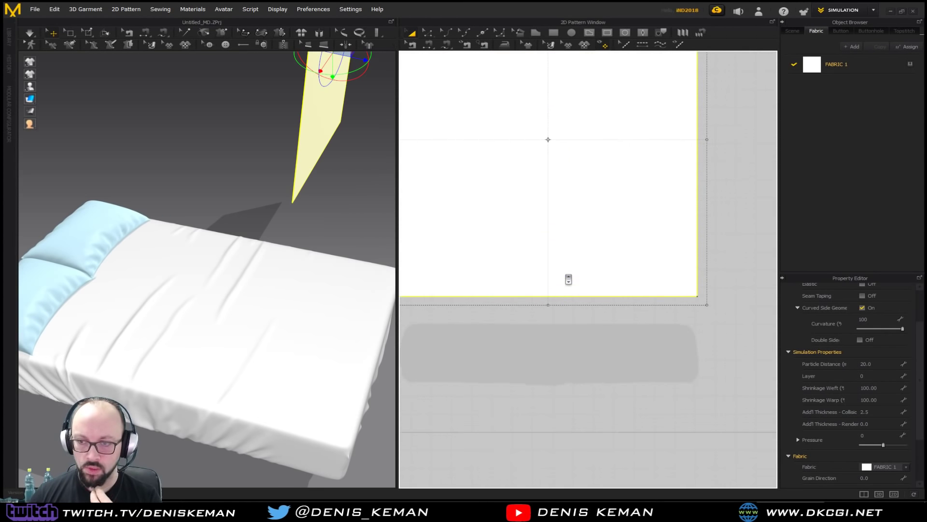
Step: Move the large rectangle pattern in the 3D view so it lies flat above the mattress, just short of the pillows
{"action": "scroll", "coordinate": [555, 273], "scroll_direction": "down", "scroll_amount": 2}
{"action": "scroll", "coordinate": [285, 203], "scroll_direction": "up", "scroll_amount": 3}
{"action": "middle_click_drag", "start_coordinate": [311, 186], "coordinate": [264, 214]}
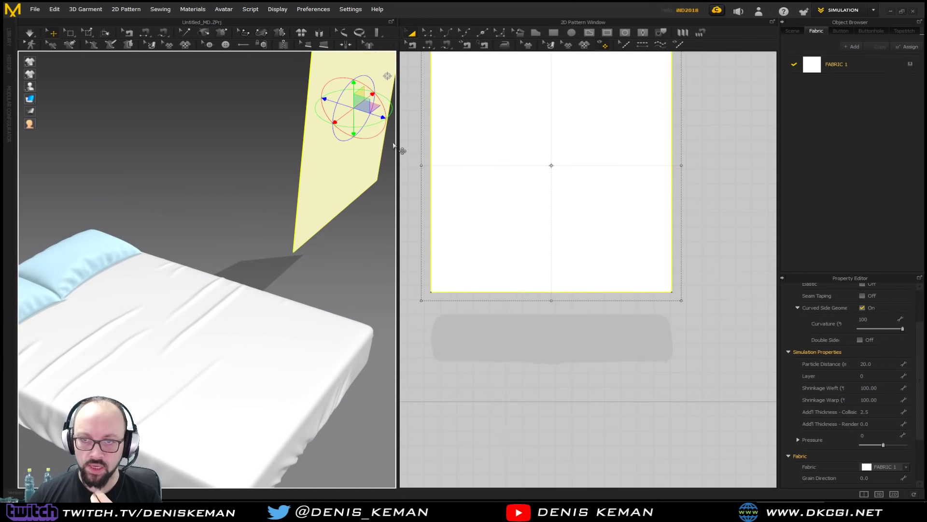
{"action": "left_click_drag", "start_coordinate": [349, 114], "coordinate": [204, 340]}
{"action": "right_click_drag", "start_coordinate": [205, 331], "coordinate": [320, 248]}
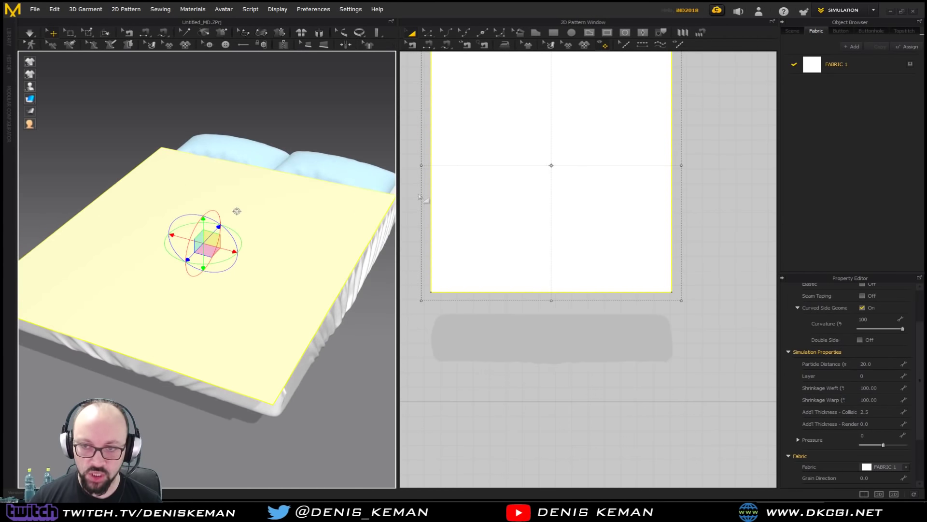
Step: Enlarge the blanket rectangle to about 173 wide and 196 long by moving both side edges outward and the foot edge further out
{"action": "left_click", "coordinate": [428, 32]}
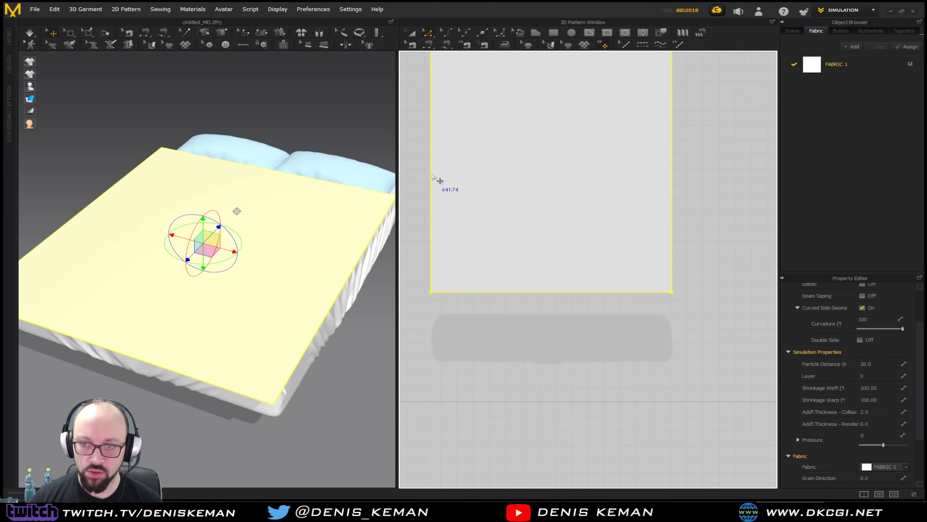
{"action": "left_click", "coordinate": [439, 184]}
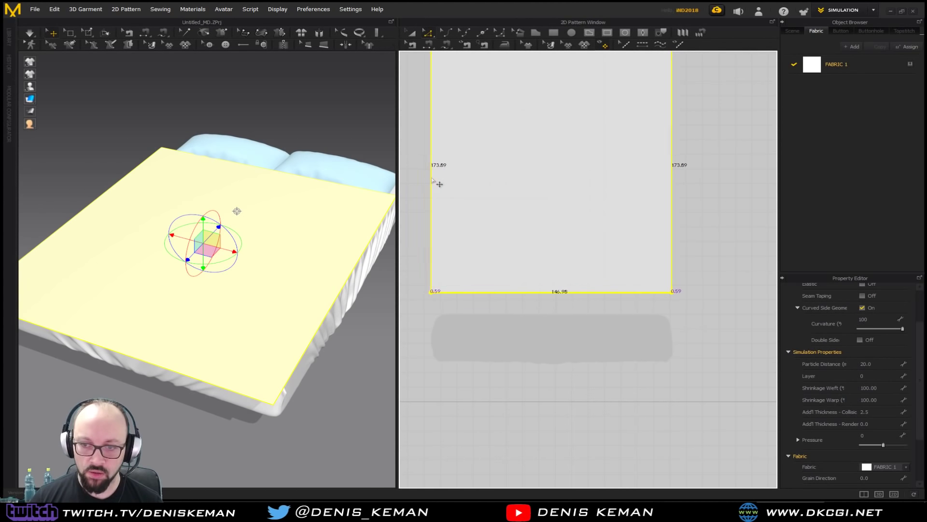
{"action": "left_click_drag", "start_coordinate": [436, 194], "coordinate": [420, 195]}
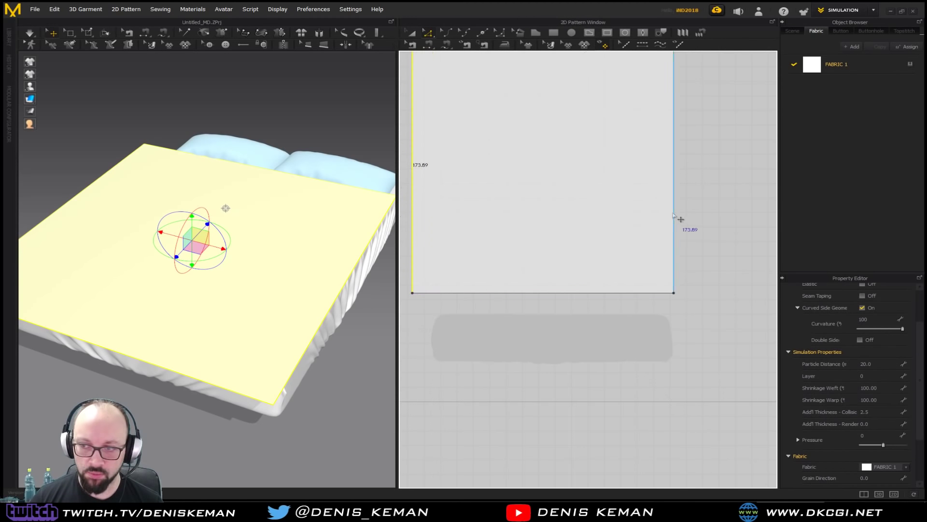
{"action": "left_click_drag", "start_coordinate": [680, 214], "coordinate": [700, 218]}
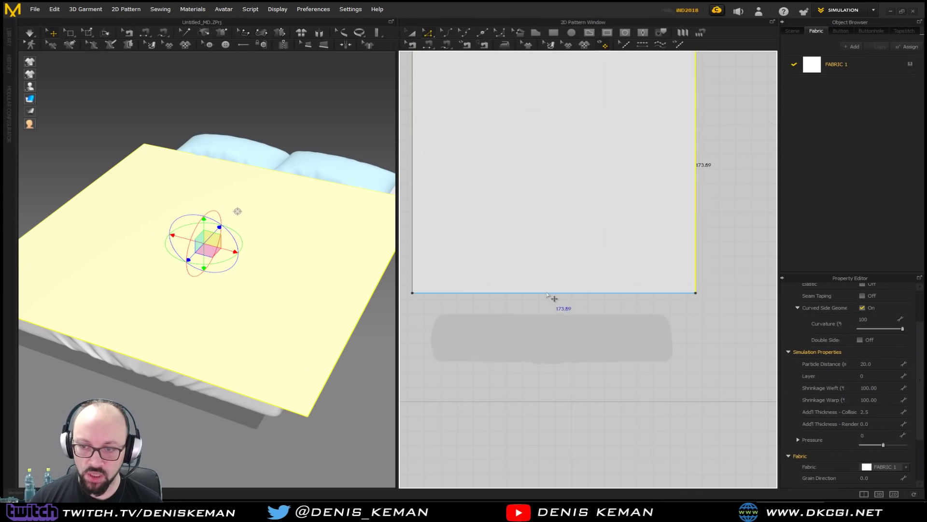
{"action": "left_click_drag", "start_coordinate": [548, 296], "coordinate": [545, 327]}
Step: Simulate the blanket falling onto the bed, check its overhang, and reset the 3D arrangement of all patterns
{"action": "right_click_drag", "start_coordinate": [339, 271], "coordinate": [213, 227]}
{"action": "key", "text": "space"}
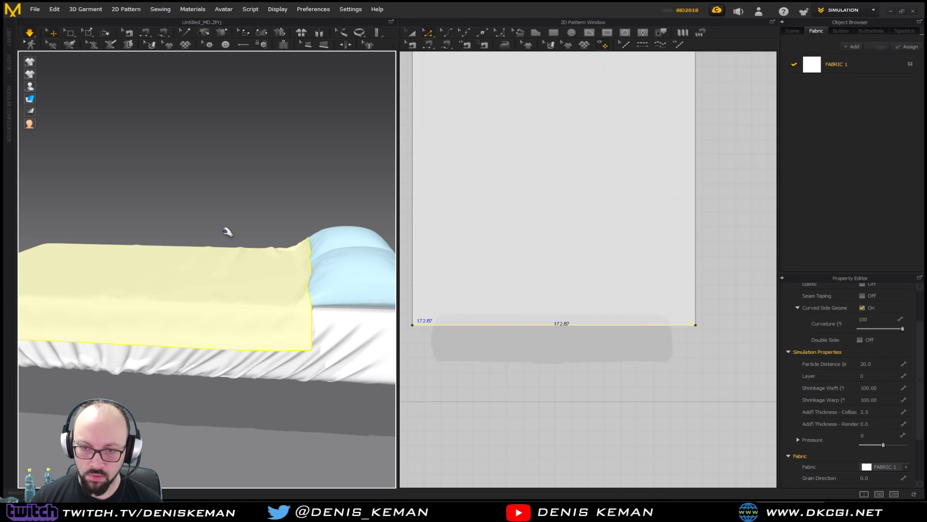
{"action": "right_click_drag", "start_coordinate": [201, 243], "coordinate": [338, 244]}
{"action": "scroll", "coordinate": [555, 227], "scroll_direction": "down", "scroll_amount": 4}
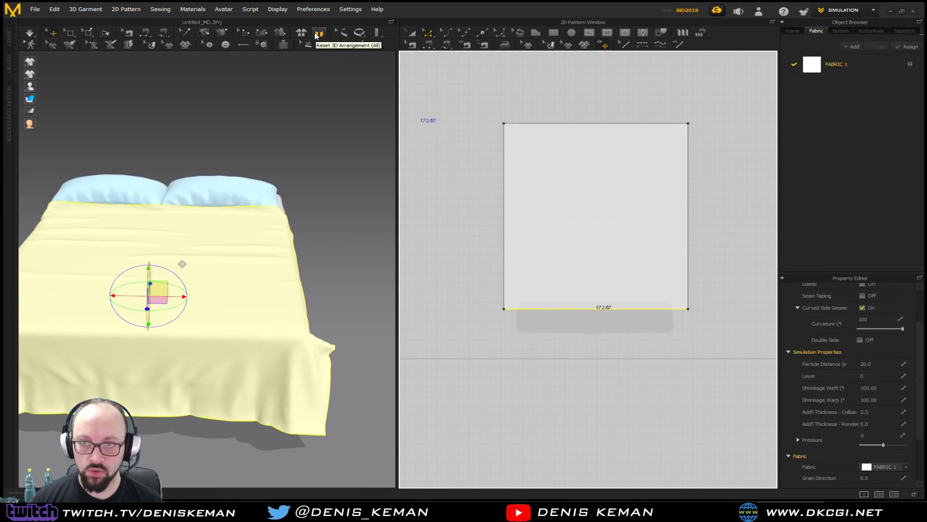
{"action": "left_click", "coordinate": [316, 34]}
Step: Widen the blanket pattern to about 217 by moving both of its side edges further outward
{"action": "right_click_drag", "start_coordinate": [369, 188], "coordinate": [230, 137]}
{"action": "right_click_drag", "start_coordinate": [124, 234], "coordinate": [251, 227]}
{"action": "left_click_drag", "start_coordinate": [504, 207], "coordinate": [481, 211]}
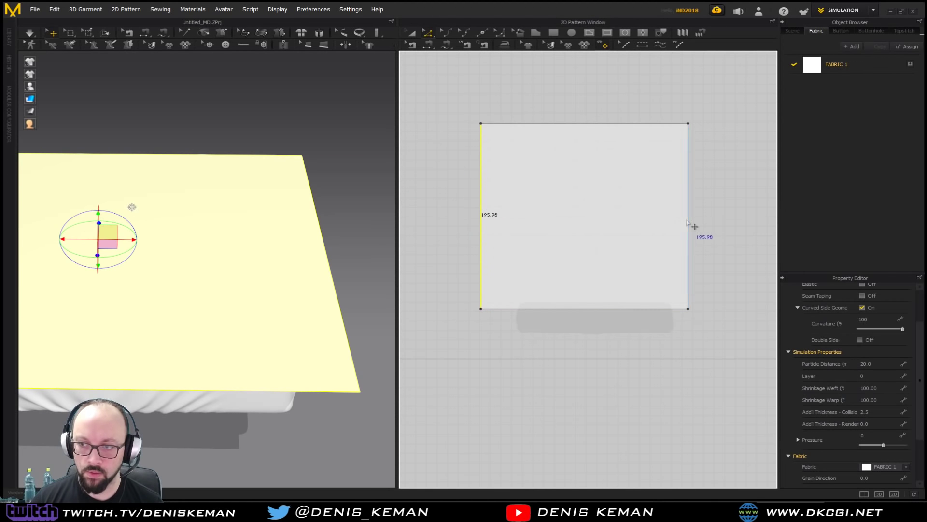
{"action": "left_click_drag", "start_coordinate": [688, 223], "coordinate": [713, 223]}
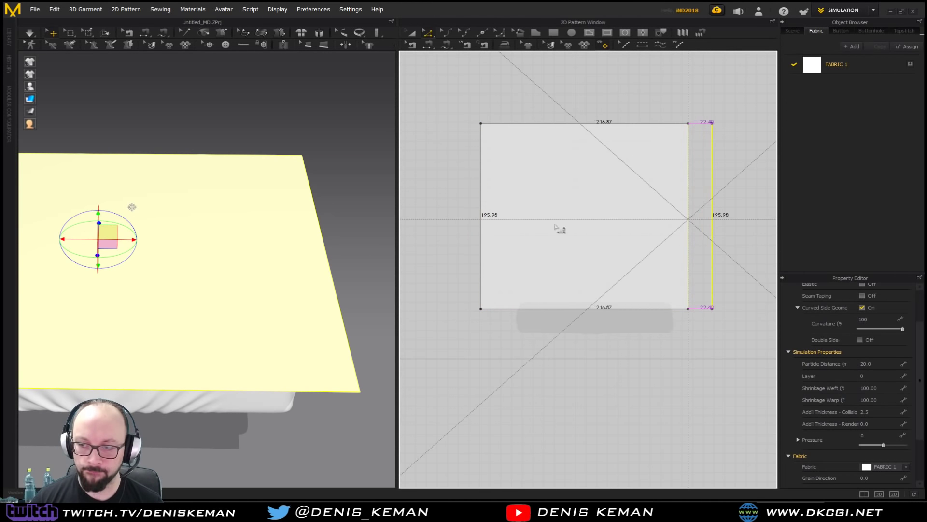
Step: Simulate the widened blanket over the mattress and stop the simulation shortly after it touches the bed
{"action": "right_click_drag", "start_coordinate": [338, 239], "coordinate": [281, 238]}
{"action": "key", "text": "space"}
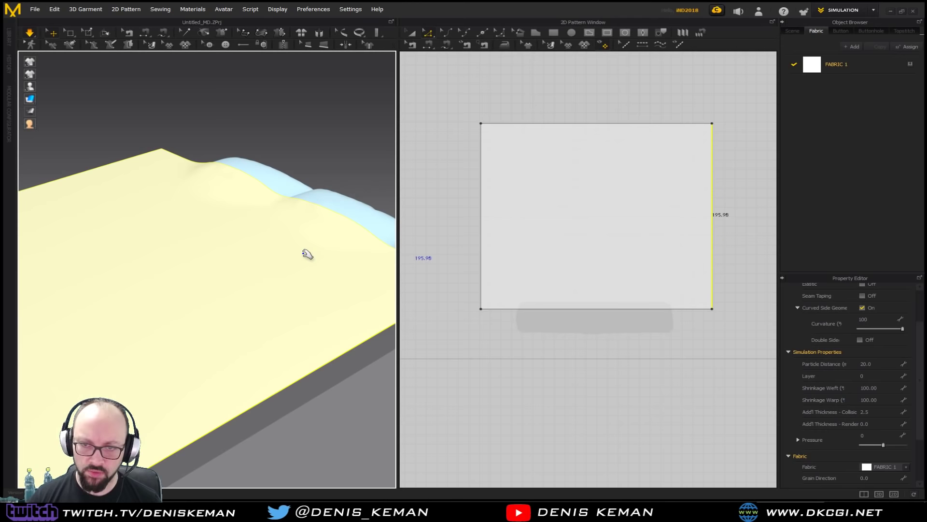
{"action": "left_click", "coordinate": [305, 266]}
Step: Switch to 3ds Max and select the flat base platform beneath the bed
{"action": "left_click", "coordinate": [585, 511]}
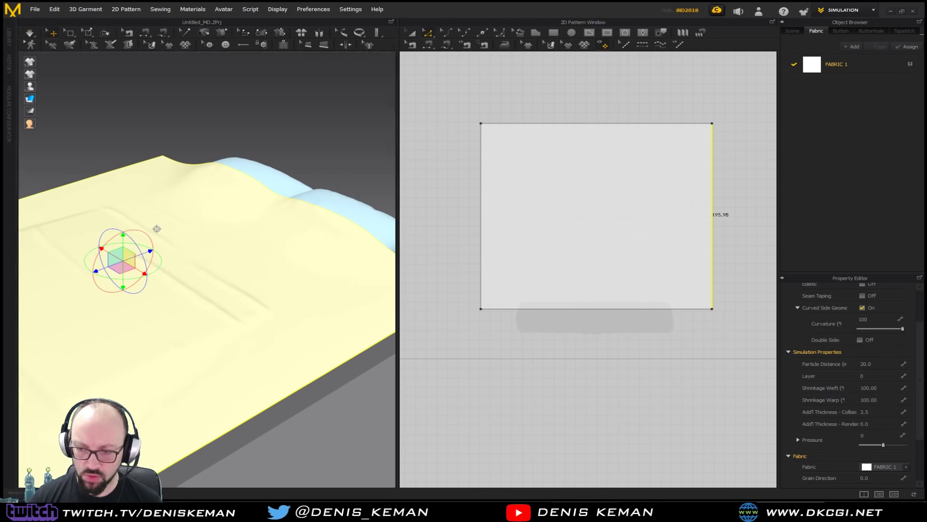
{"action": "middle_click_drag", "start_coordinate": [509, 387], "coordinate": [514, 289]}
{"action": "middle_click_drag", "start_coordinate": [455, 339], "coordinate": [481, 323]}
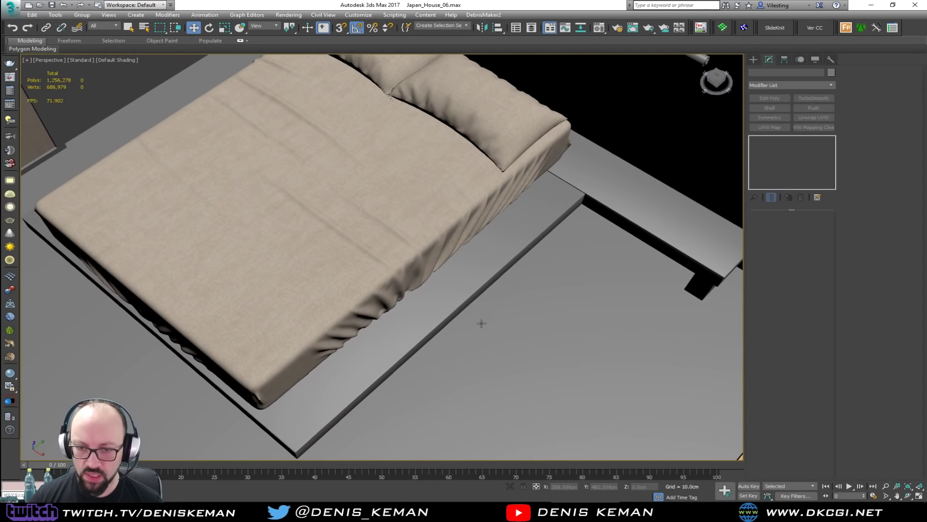
{"action": "scroll", "coordinate": [409, 366], "scroll_direction": "up", "scroll_amount": 5}
{"action": "scroll", "coordinate": [409, 366], "scroll_direction": "down", "scroll_amount": 5}
{"action": "right_click", "coordinate": [411, 362]}
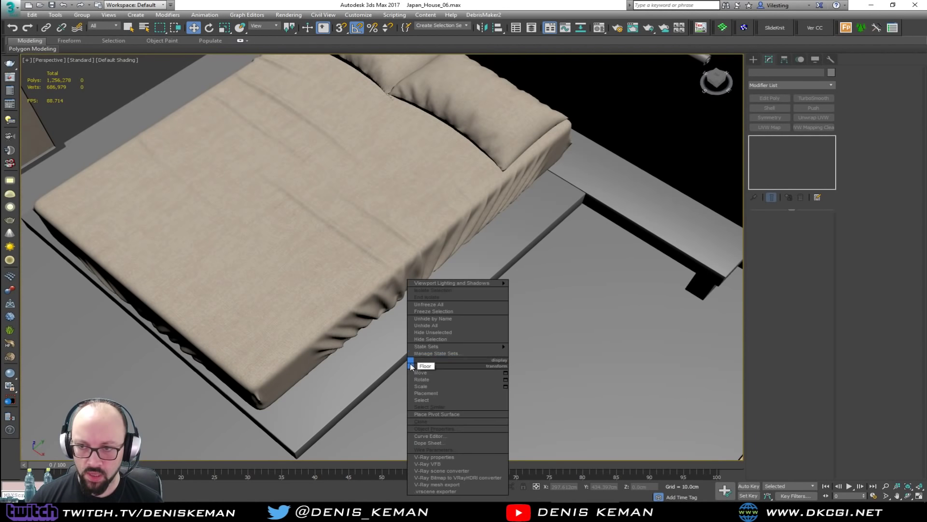
{"action": "left_click", "coordinate": [389, 362]}
{"action": "left_click", "coordinate": [389, 362]}
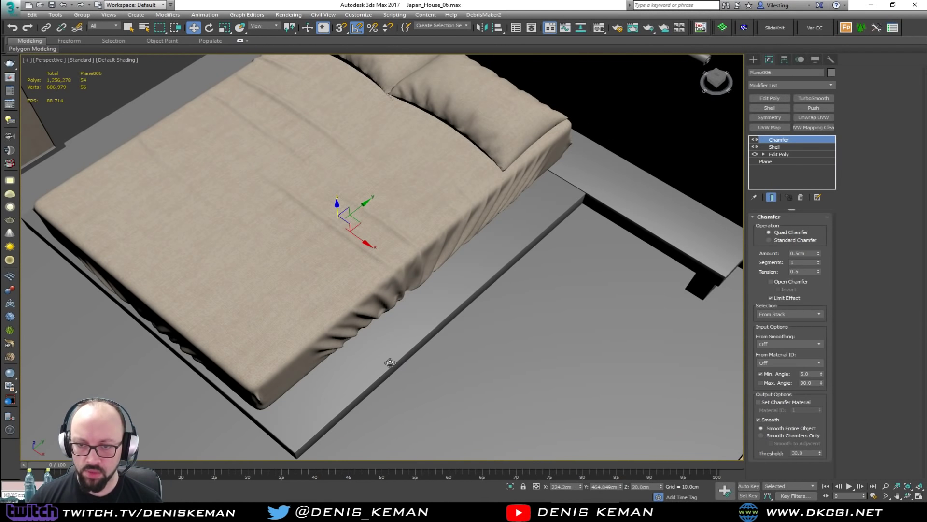
Step: Turn on edged faces and add the bed sheet, the pillows and the low shelf beside the bed to the selection
{"action": "key", "text": "e"}
{"action": "mouse_move", "coordinate": [387, 316]}
{"action": "middle_mouse_down", "text": "alt"}
{"action": "mouse_move", "coordinate": [405, 298]}
{"action": "mouse_move", "coordinate": [410, 304]}
{"action": "mouse_move", "coordinate": [398, 327]}
{"action": "mouse_move", "coordinate": [394, 303]}
{"action": "middle_mouse_up", "text": "alt"}
{"action": "scroll", "coordinate": [399, 326], "scroll_direction": "up", "scroll_amount": 4}
{"action": "middle_click_drag", "start_coordinate": [344, 256], "coordinate": [371, 305], "text": "alt"}
{"action": "scroll", "coordinate": [372, 305], "scroll_direction": "down", "scroll_amount": 3}
{"action": "middle_click_drag", "start_coordinate": [331, 207], "coordinate": [369, 248], "text": "alt"}
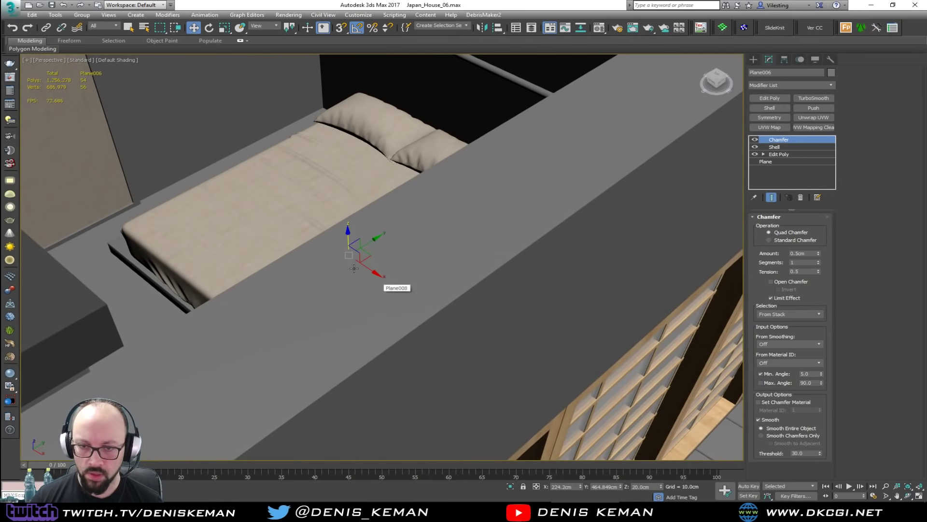
{"action": "scroll", "coordinate": [364, 245], "scroll_direction": "down", "scroll_amount": 4}
{"action": "key", "text": "w"}
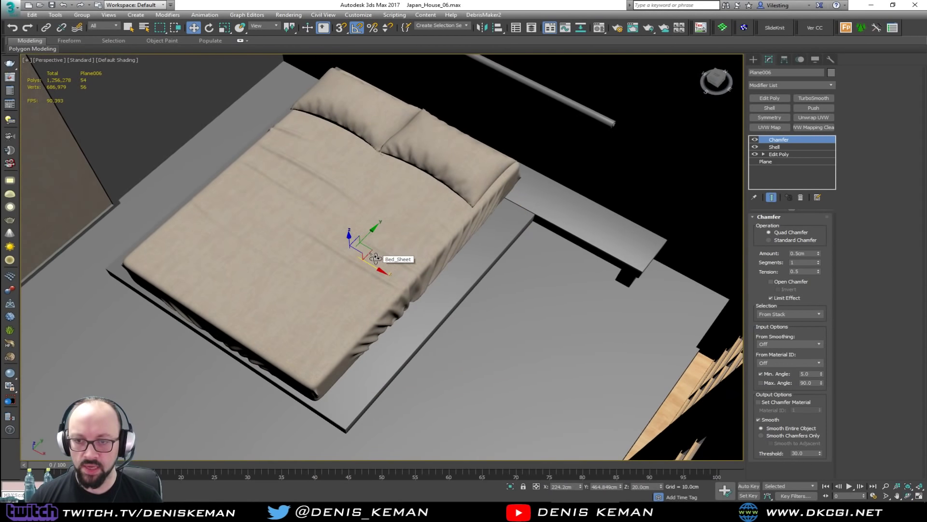
{"action": "key", "text": "F4"}
{"action": "left_click", "coordinate": [435, 204], "text": "ctrl"}
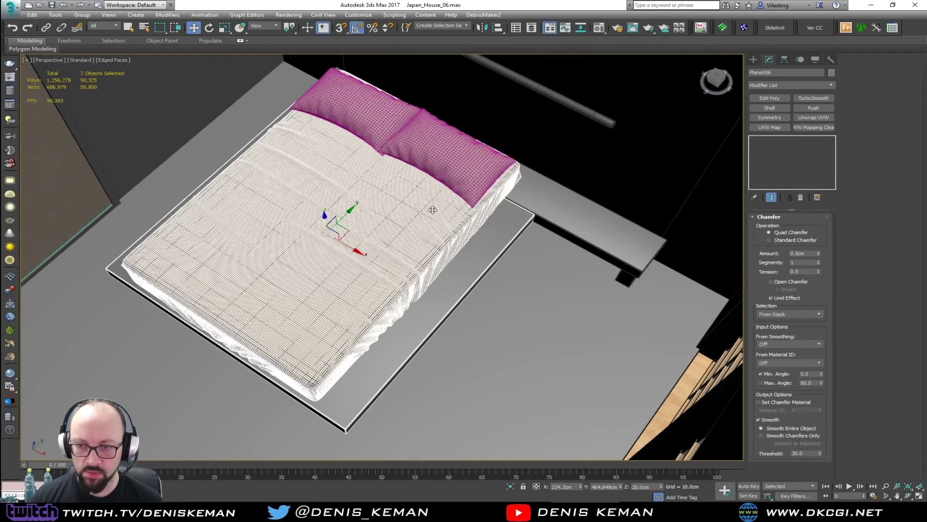
{"action": "left_click", "coordinate": [444, 158], "text": "ctrl"}
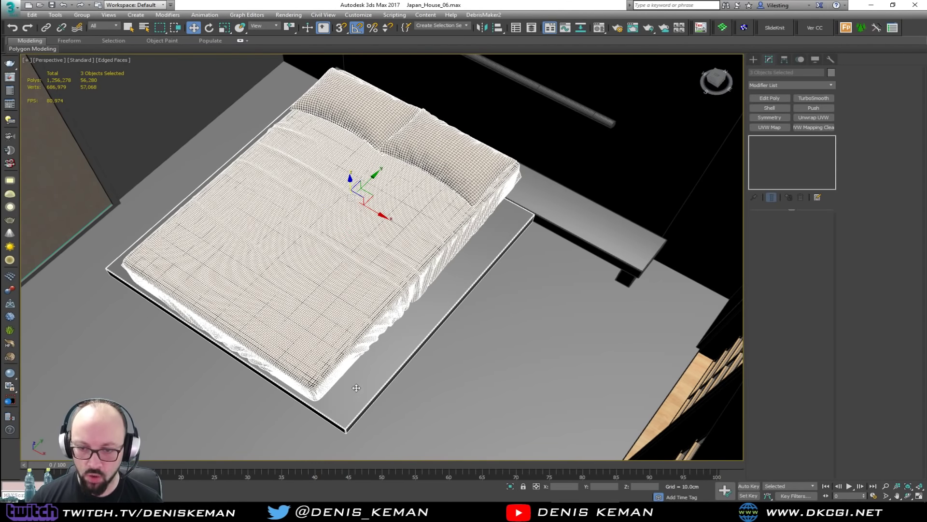
{"action": "middle_click_drag", "start_coordinate": [415, 372], "coordinate": [478, 349], "text": "alt"}
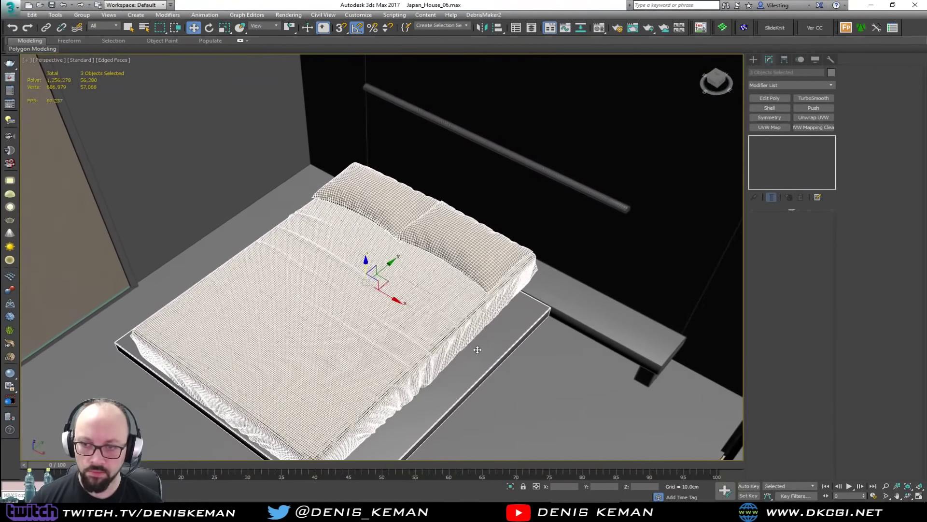
{"action": "left_click", "coordinate": [566, 306], "text": "ctrl"}
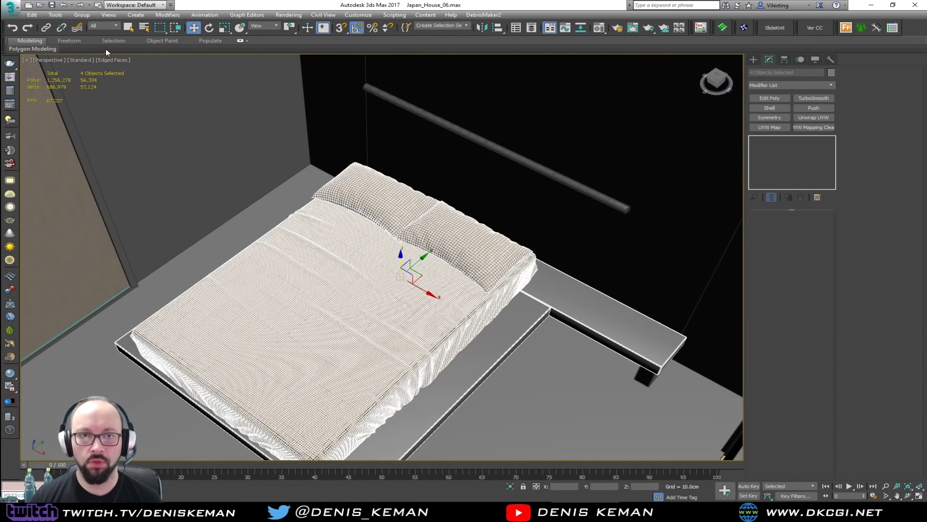
Step: Export only the selected bed objects as an OBJ file using the ZBrush preset with quad faces
{"action": "left_click", "coordinate": [9, 7]}
{"action": "mouse_move", "coordinate": [43, 146]}
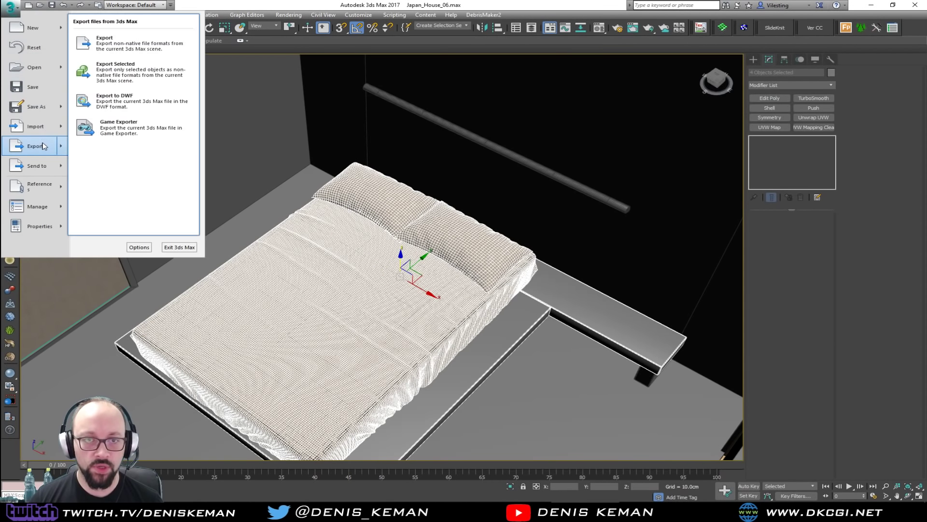
{"action": "left_click", "coordinate": [140, 73]}
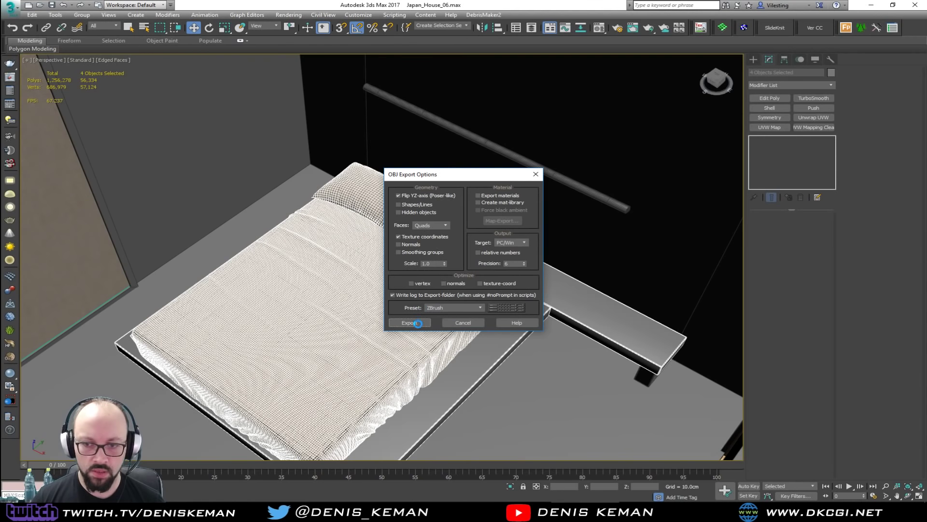
{"action": "left_click", "coordinate": [417, 323]}
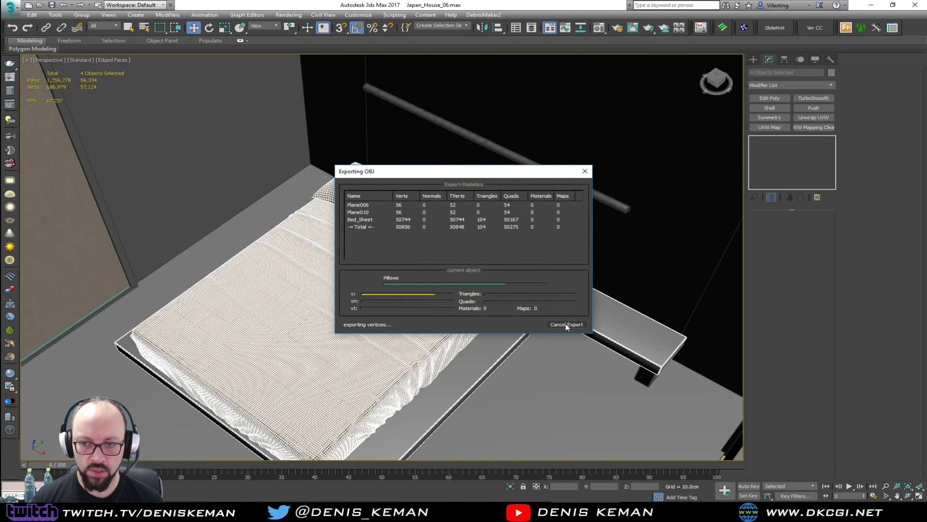
{"action": "left_click", "coordinate": [566, 323]}
Step: Switch back to Marvelous Designer, reset the 3D arrangement of all patterns and raise the flat blanket well above the bed
{"action": "key", "text": "alt+Tab"}
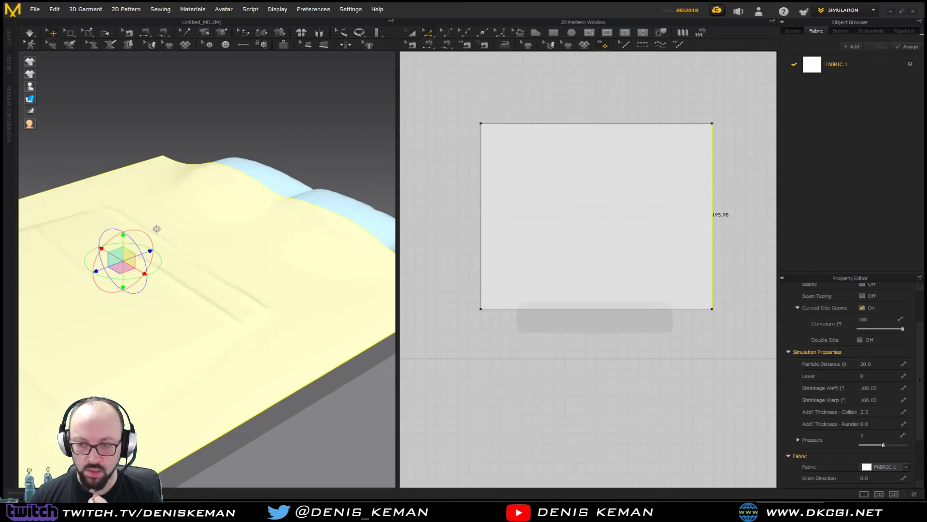
{"action": "scroll", "coordinate": [259, 238], "scroll_direction": "down", "scroll_amount": 5}
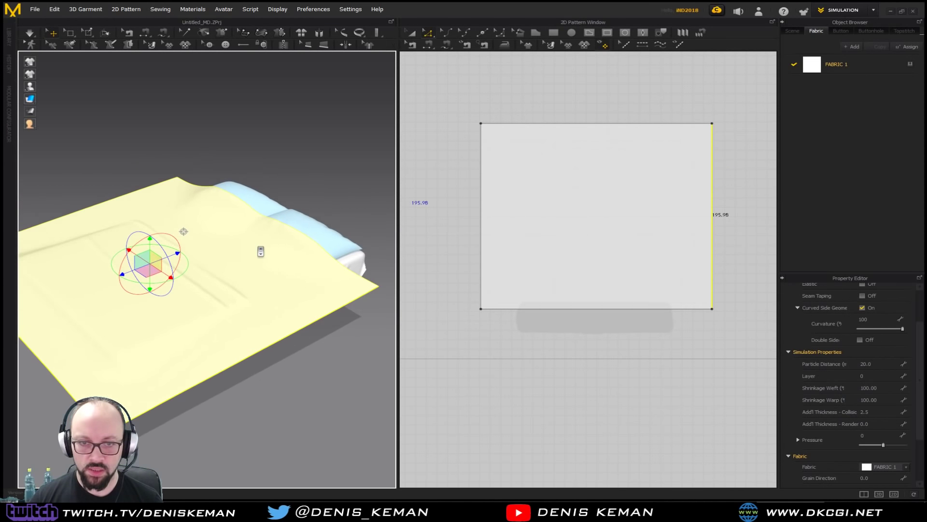
{"action": "scroll", "coordinate": [260, 252], "scroll_direction": "down", "scroll_amount": 1}
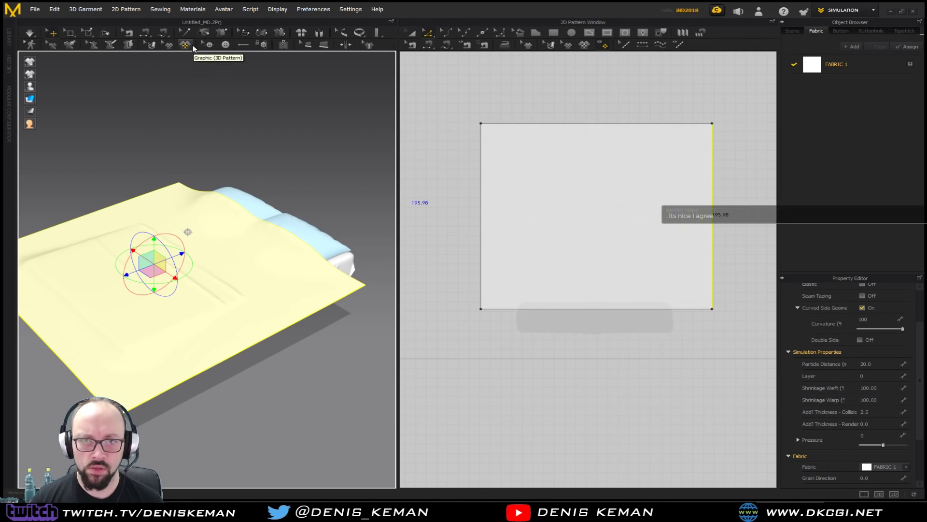
{"action": "left_click", "coordinate": [318, 33]}
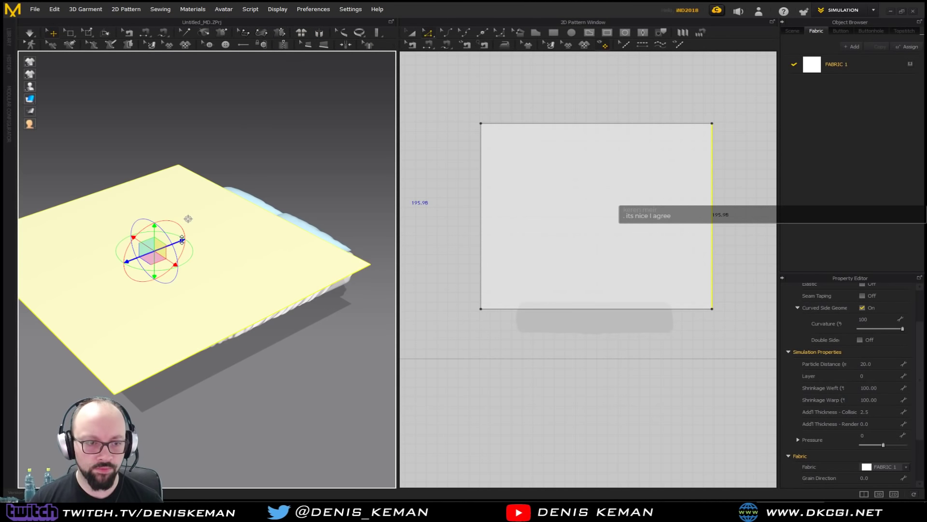
{"action": "left_click_drag", "start_coordinate": [157, 228], "coordinate": [155, 146]}
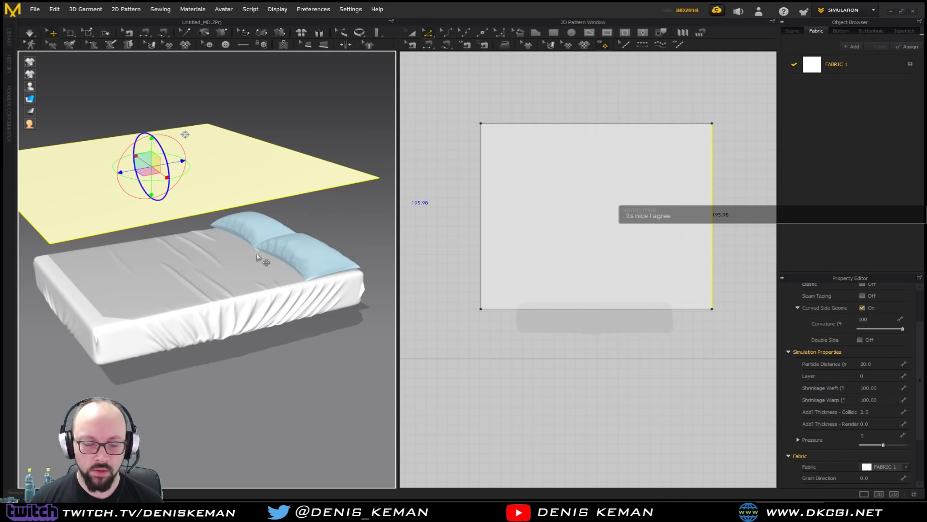
Step: Select all four pillow patterns in the 2D pattern window and delete them
{"action": "left_click", "coordinate": [306, 261]}
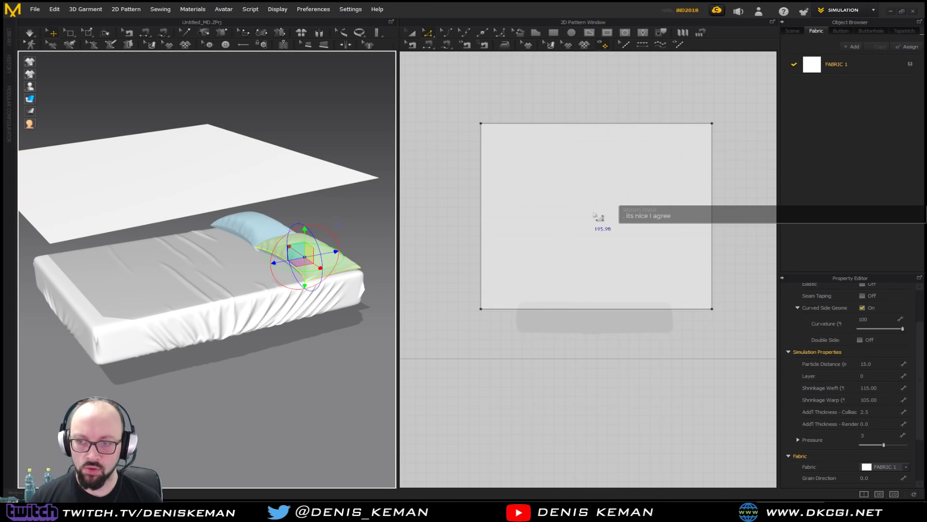
{"action": "scroll", "coordinate": [582, 200], "scroll_direction": "up", "scroll_amount": 1}
{"action": "scroll", "coordinate": [561, 196], "scroll_direction": "down", "scroll_amount": 3}
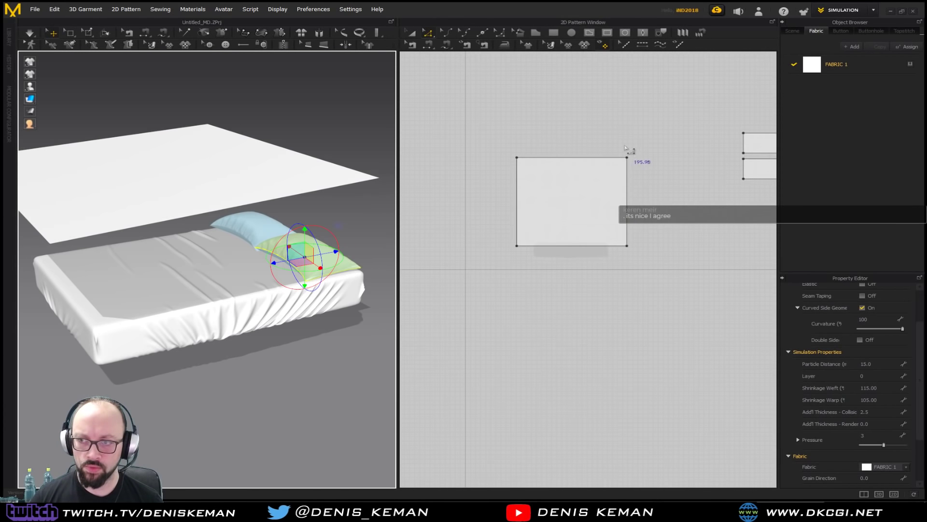
{"action": "middle_click_drag", "start_coordinate": [626, 148], "coordinate": [491, 186]}
{"action": "left_click_drag", "start_coordinate": [561, 128], "coordinate": [724, 246]}
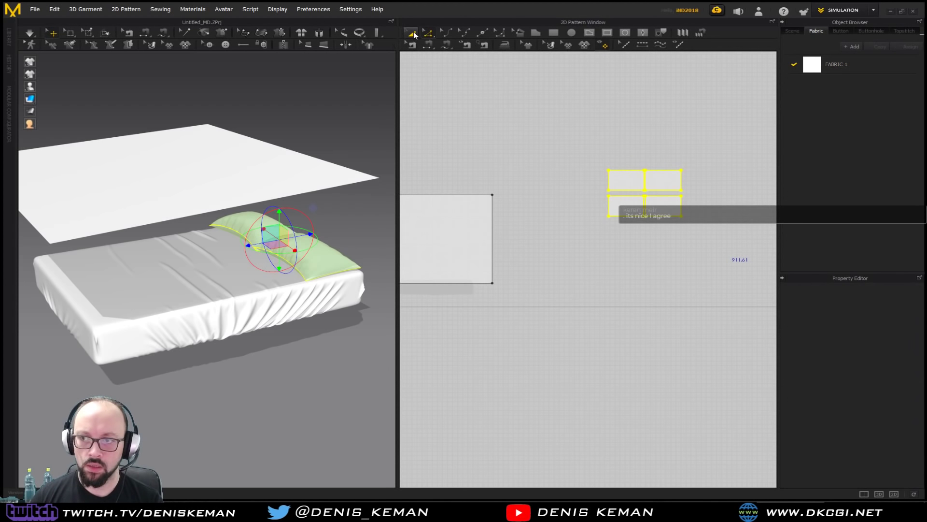
{"action": "key", "text": "Delete"}
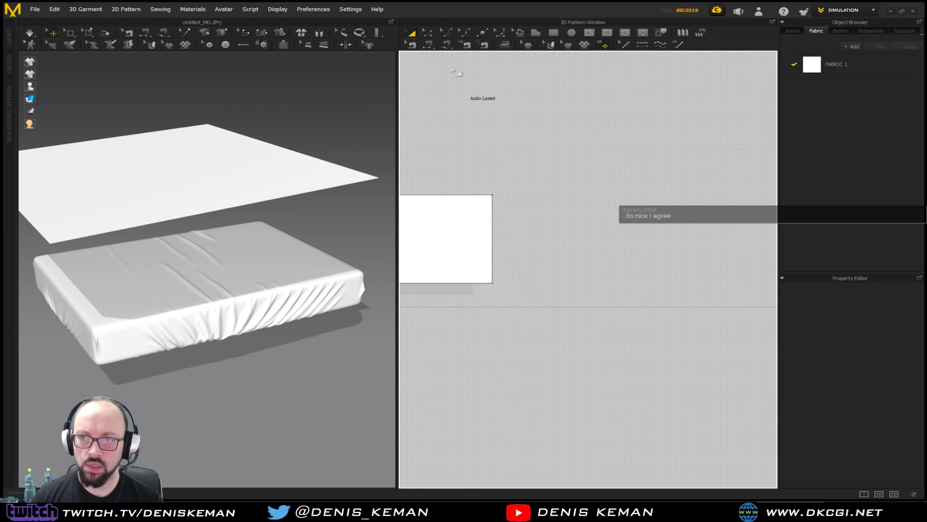
Step: Delete the old imported bed model from the 3D scene, leaving the blanket in place
{"action": "left_click", "coordinate": [225, 9]}
{"action": "left_click", "coordinate": [230, 19]}
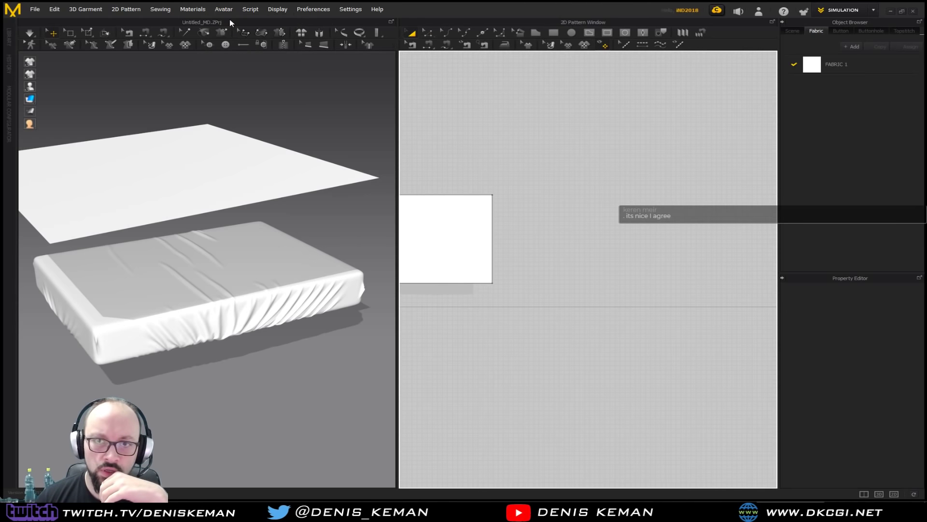
{"action": "left_click", "coordinate": [252, 305]}
{"action": "key", "text": "Delete"}
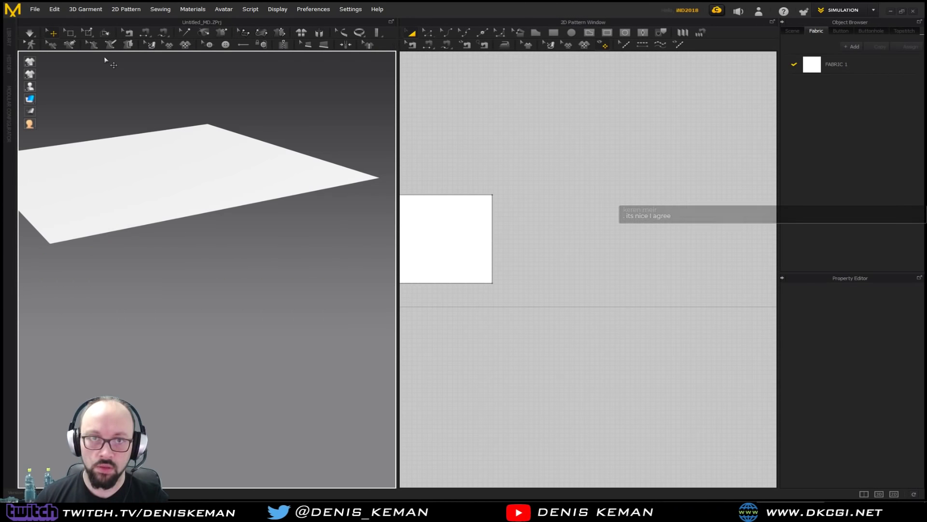
Step: Import the freshly exported Bed_Frame OBJ as an avatar at cm (DAZ Studio) scale, with automatic arrangement points
{"action": "left_click", "coordinate": [35, 9]}
{"action": "mouse_move", "coordinate": [38, 96]}
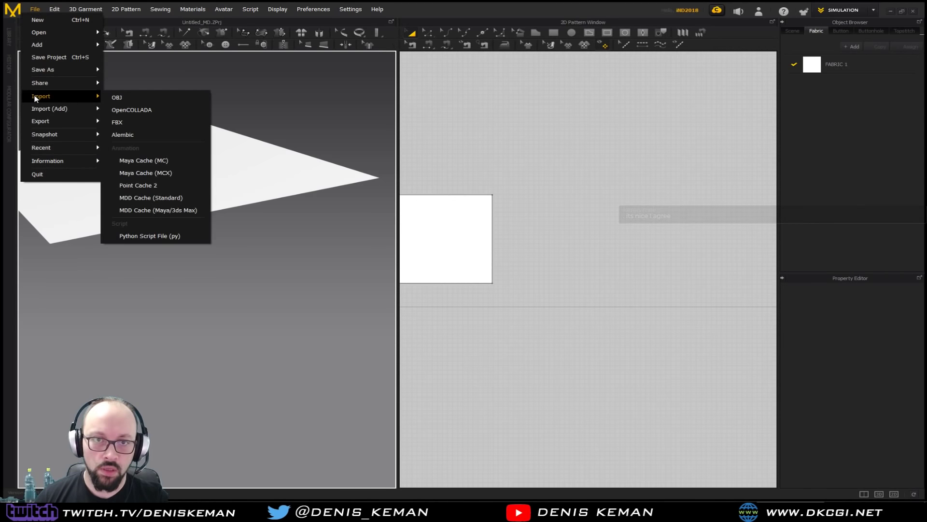
{"action": "left_click", "coordinate": [140, 108]}
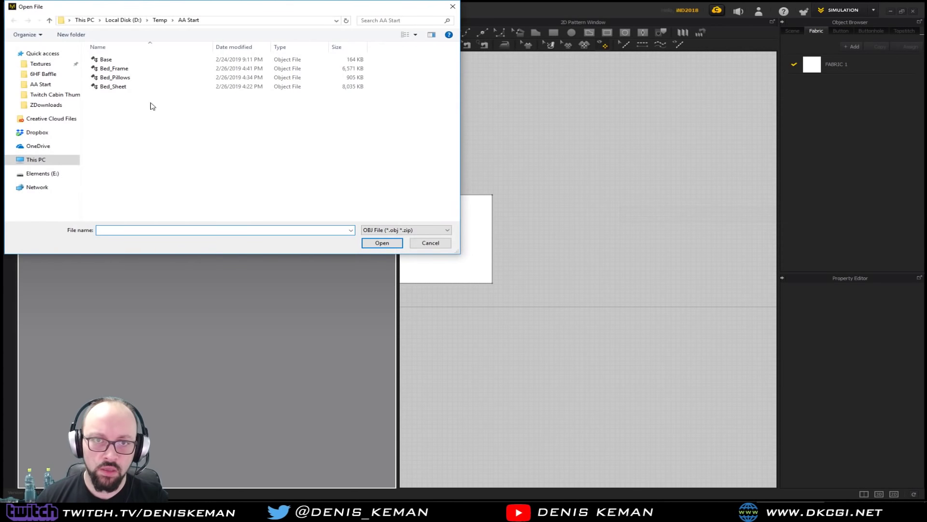
{"action": "double_click", "coordinate": [134, 72]}
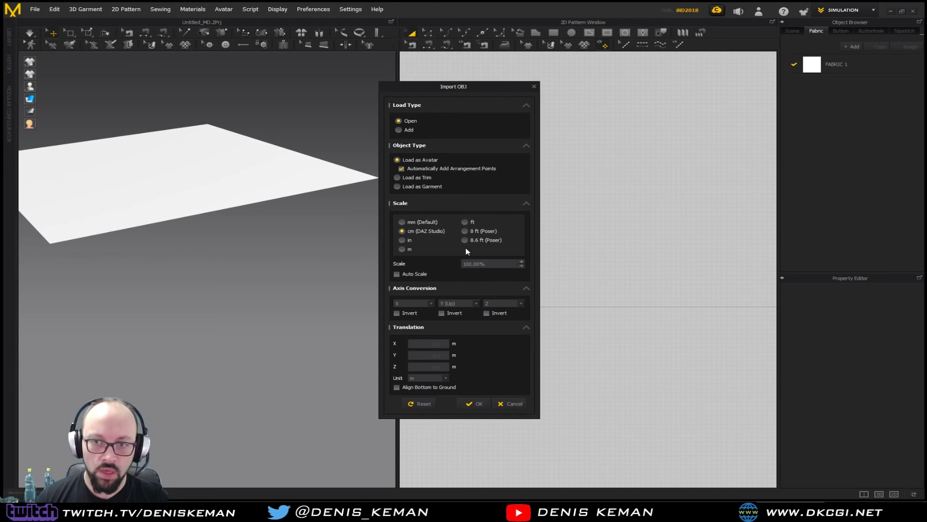
{"action": "left_click", "coordinate": [473, 403]}
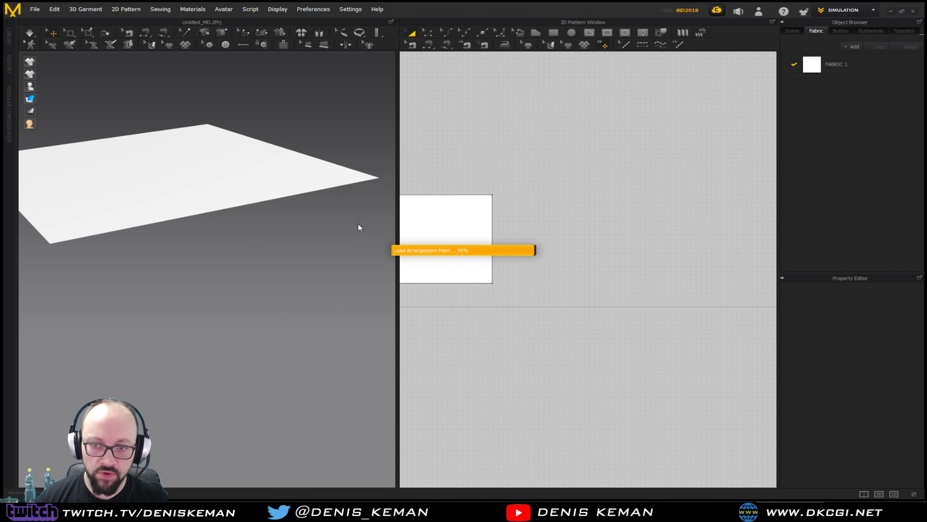
Step: Switch to 3ds Max and clear the selection of the bed objects
{"action": "key", "text": "alt+Tab"}
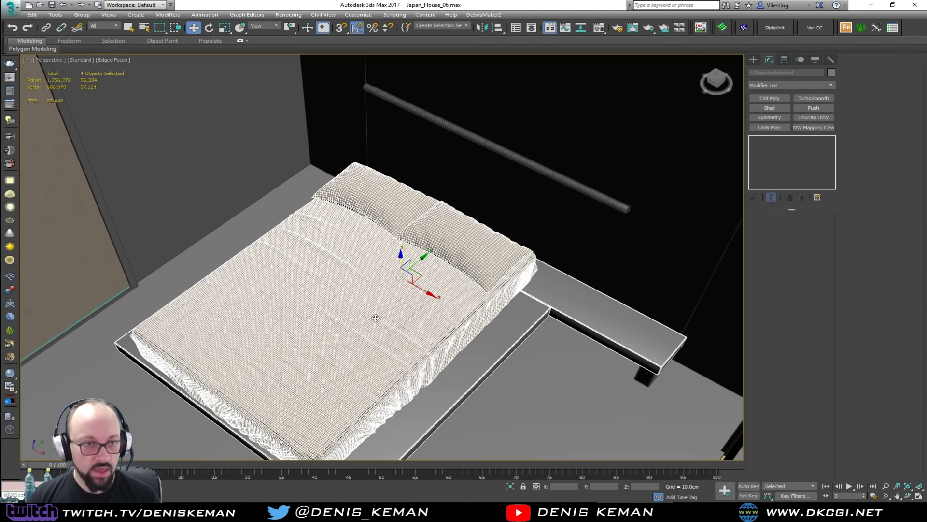
{"action": "left_click", "coordinate": [871, 5]}
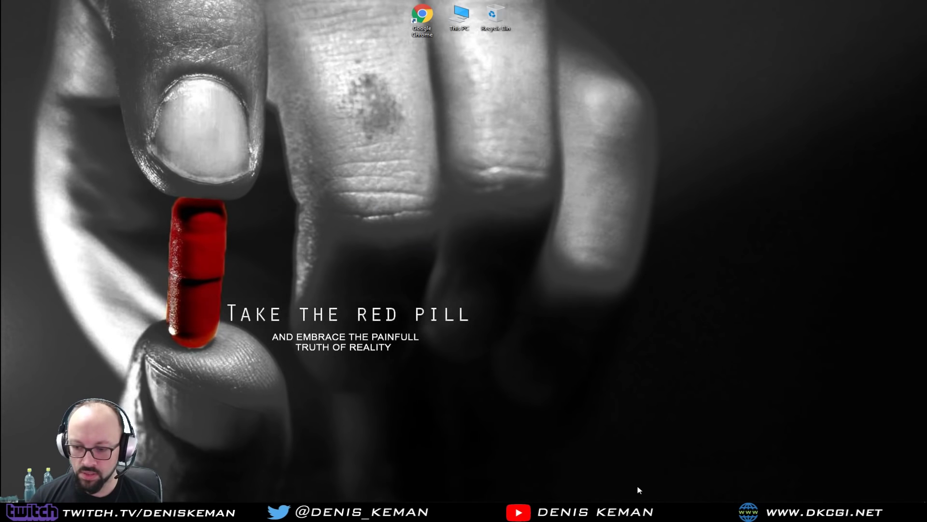
{"action": "left_click", "coordinate": [637, 511]}
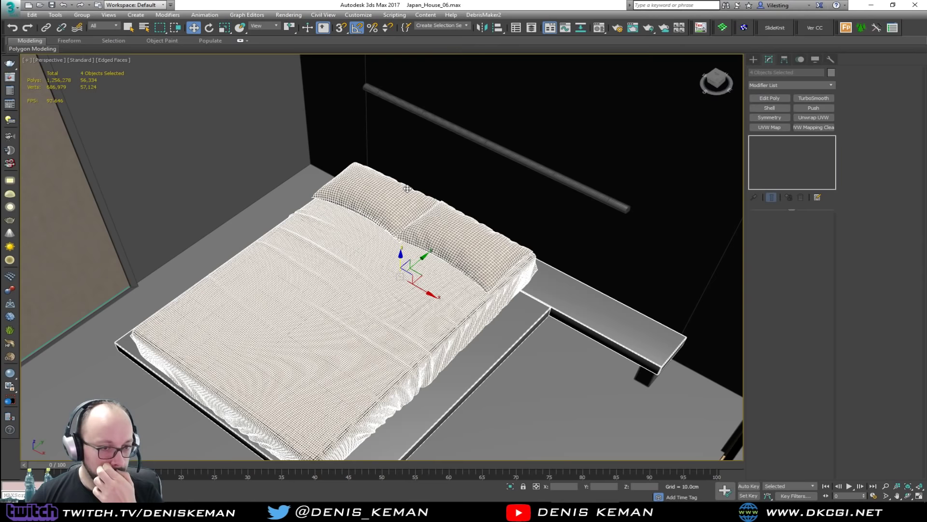
{"action": "middle_click_drag", "start_coordinate": [361, 210], "coordinate": [198, 192], "text": "alt"}
{"action": "scroll", "coordinate": [276, 215], "scroll_direction": "down", "scroll_amount": 5}
{"action": "left_click", "coordinate": [532, 261]}
{"action": "middle_click_drag", "start_coordinate": [196, 160], "coordinate": [481, 243]}
{"action": "scroll", "coordinate": [408, 262], "scroll_direction": "up", "scroll_amount": 8}
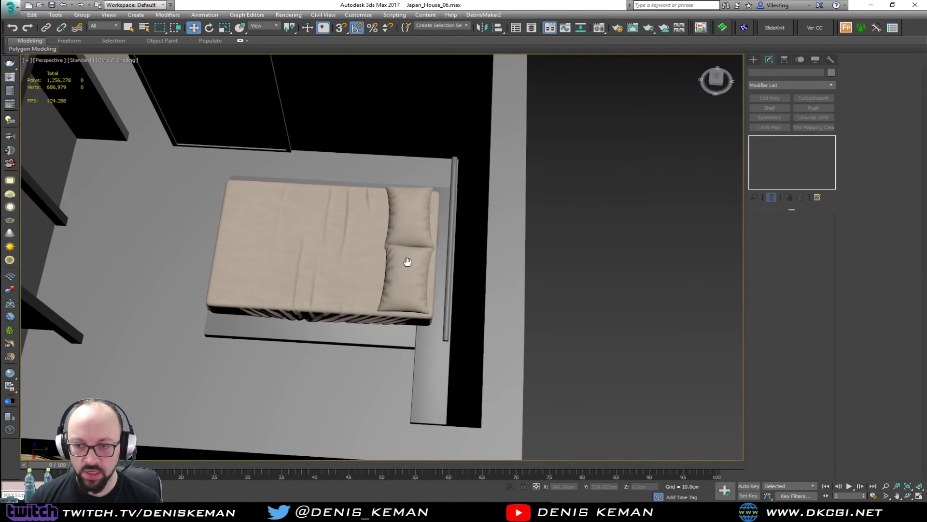
Step: Set the object colour of the pillows and the bed sheet to black, then deselect them
{"action": "left_click", "coordinate": [408, 263]}
{"action": "left_click", "coordinate": [302, 265], "text": "ctrl"}
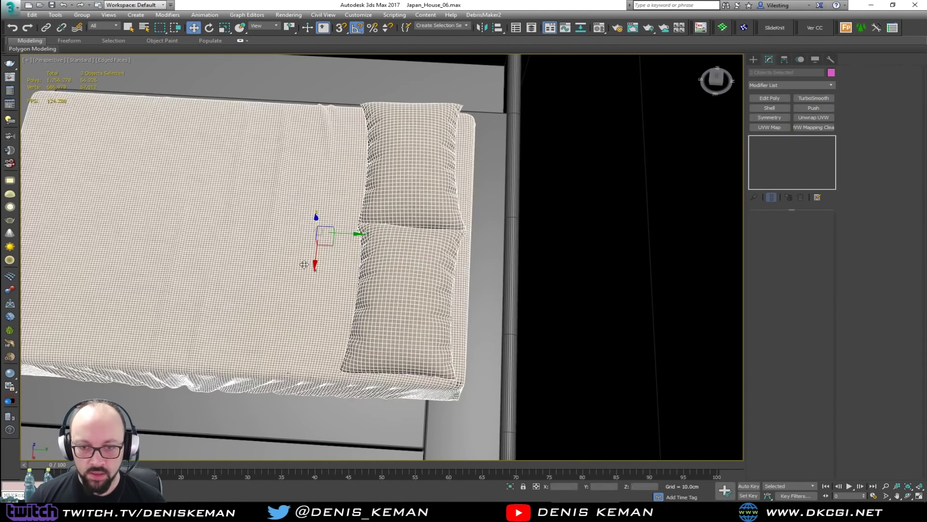
{"action": "left_click", "coordinate": [831, 73]}
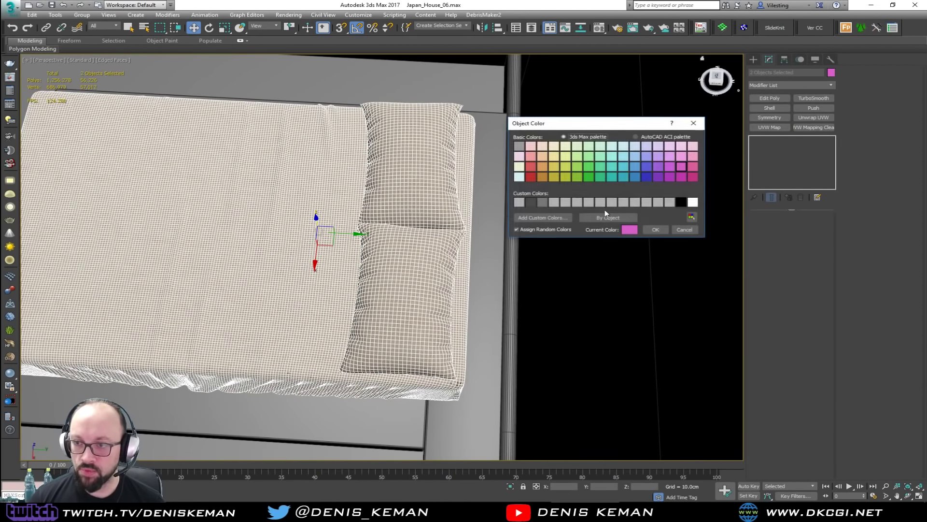
{"action": "left_click", "coordinate": [681, 202]}
{"action": "left_click", "coordinate": [656, 229]}
{"action": "scroll", "coordinate": [391, 178], "scroll_direction": "down", "scroll_amount": 6}
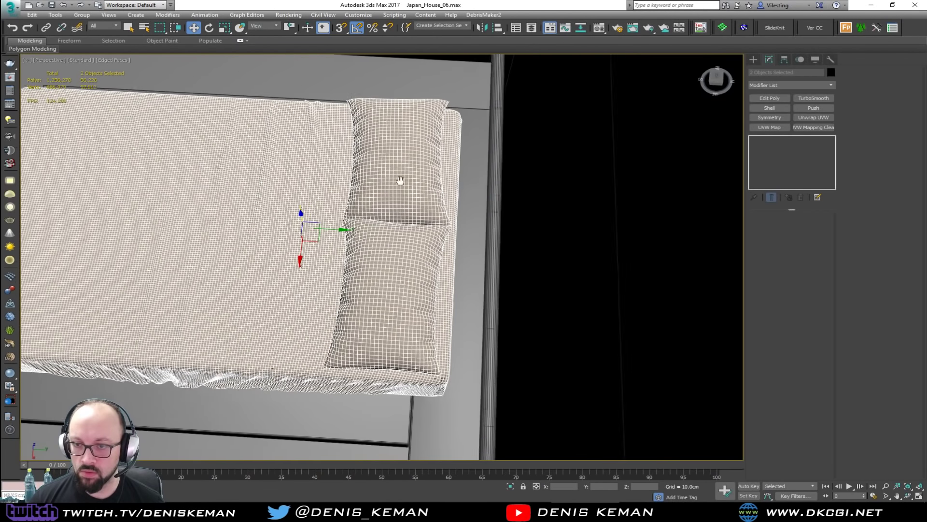
{"action": "left_click", "coordinate": [544, 234]}
Step: Examine the bedroom layout and the bed with its sheet and pillows, turning off the edged-faces display
{"action": "middle_click_drag", "start_coordinate": [300, 163], "coordinate": [658, 311]}
{"action": "middle_click_drag", "start_coordinate": [473, 198], "coordinate": [104, 193], "text": "alt"}
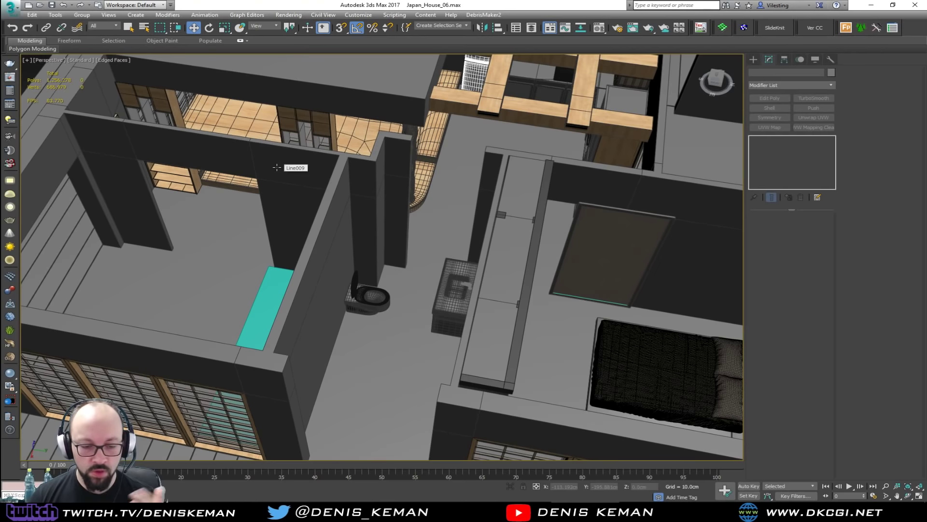
{"action": "middle_click_drag", "start_coordinate": [440, 236], "coordinate": [226, 197]}
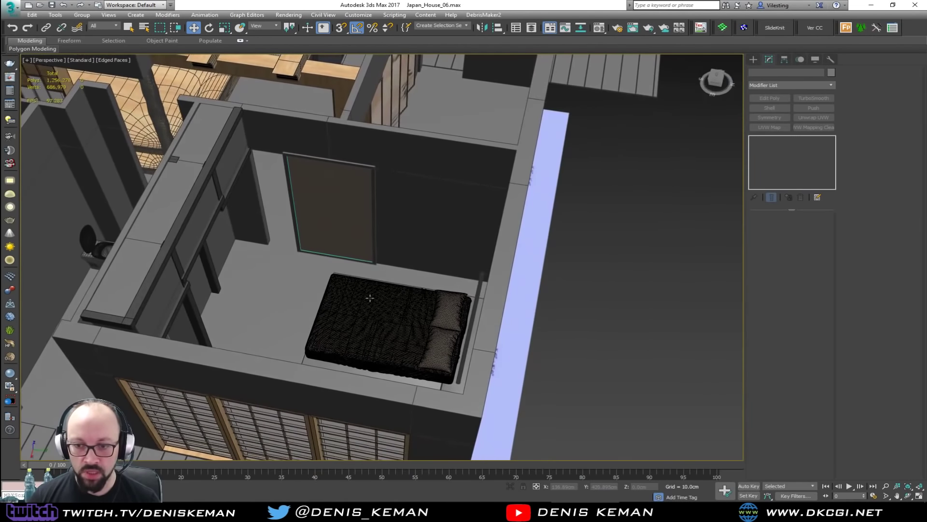
{"action": "scroll", "coordinate": [401, 321], "scroll_direction": "up", "scroll_amount": 6}
{"action": "key", "text": "F4"}
{"action": "middle_click_drag", "start_coordinate": [404, 290], "coordinate": [340, 223], "text": "alt"}
{"action": "scroll", "coordinate": [340, 223], "scroll_direction": "down", "scroll_amount": 2}
{"action": "scroll", "coordinate": [340, 223], "scroll_direction": "up", "scroll_amount": 5}
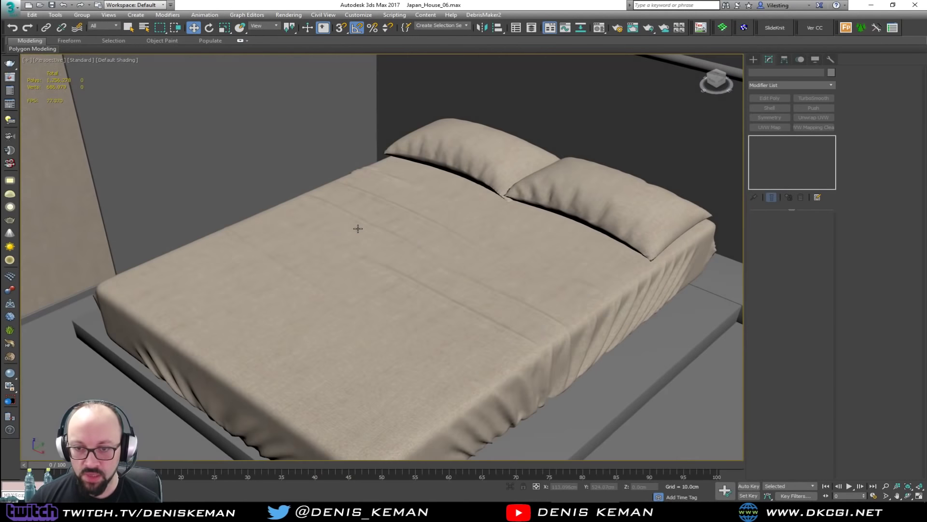
{"action": "middle_click_drag", "start_coordinate": [392, 201], "coordinate": [366, 226]}
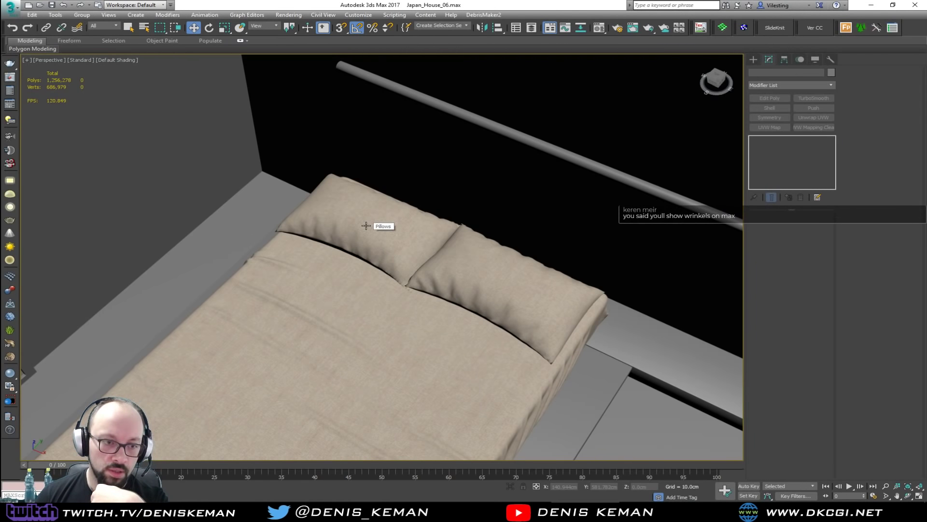
{"action": "middle_click_drag", "start_coordinate": [362, 260], "coordinate": [326, 171]}
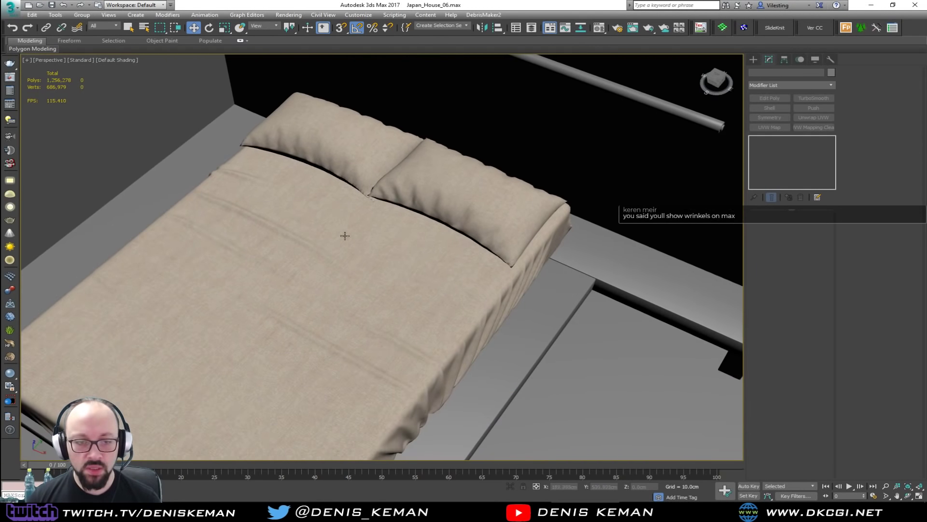
Step: Examine the bed sheet's wireframe up close with edged faces on, and its folds in plain shading
{"action": "mouse_move", "coordinate": [345, 236]}
{"action": "middle_mouse_down", "text": "alt"}
{"action": "mouse_move", "coordinate": [346, 255]}
{"action": "mouse_move", "coordinate": [356, 240]}
{"action": "mouse_move", "coordinate": [349, 272]}
{"action": "mouse_move", "coordinate": [364, 288]}
{"action": "middle_mouse_up", "text": "alt"}
{"action": "scroll", "coordinate": [347, 265], "scroll_direction": "up", "scroll_amount": 3}
{"action": "key", "text": "F4"}
{"action": "scroll", "coordinate": [355, 280], "scroll_direction": "up", "scroll_amount": 5}
{"action": "scroll", "coordinate": [352, 280], "scroll_direction": "down", "scroll_amount": 5}
{"action": "scroll", "coordinate": [363, 288], "scroll_direction": "up", "scroll_amount": 5}
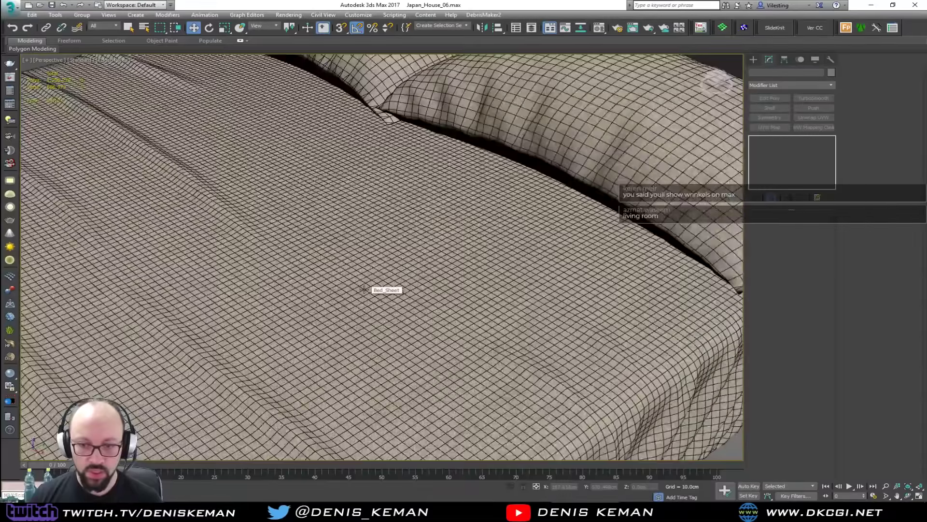
{"action": "key", "text": "F4"}
{"action": "scroll", "coordinate": [364, 289], "scroll_direction": "down", "scroll_amount": 5}
{"action": "scroll", "coordinate": [364, 290], "scroll_direction": "down", "scroll_amount": 5}
{"action": "scroll", "coordinate": [378, 280], "scroll_direction": "up", "scroll_amount": 3}
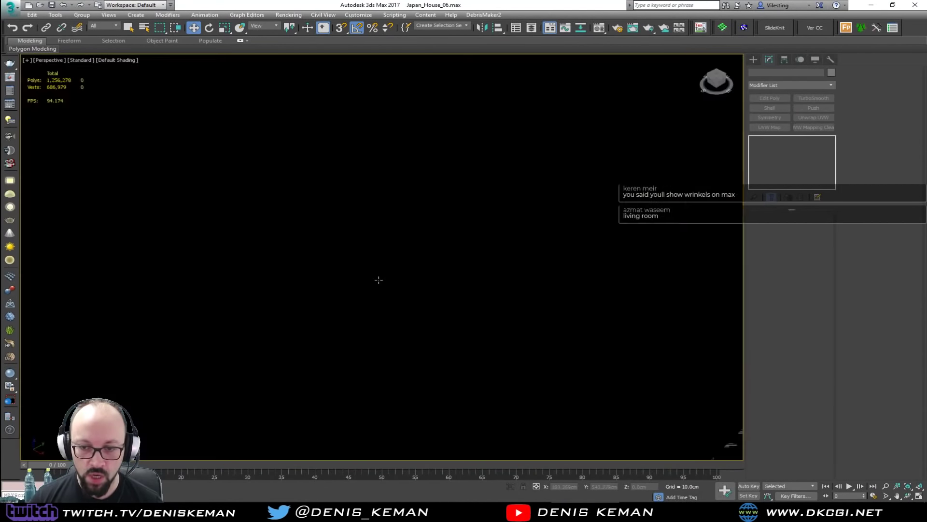
{"action": "middle_click_drag", "start_coordinate": [378, 280], "coordinate": [336, 292], "text": "alt"}
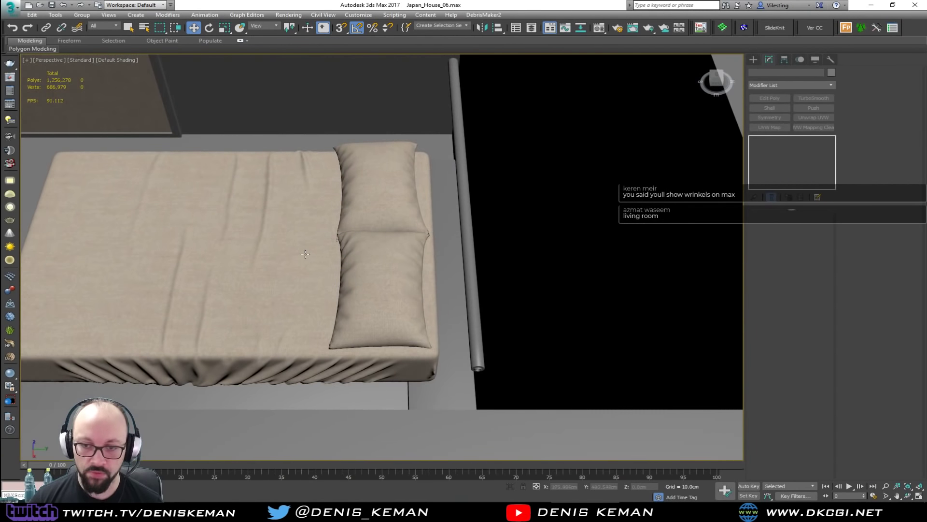
{"action": "middle_click_drag", "start_coordinate": [305, 254], "coordinate": [383, 227], "text": "alt"}
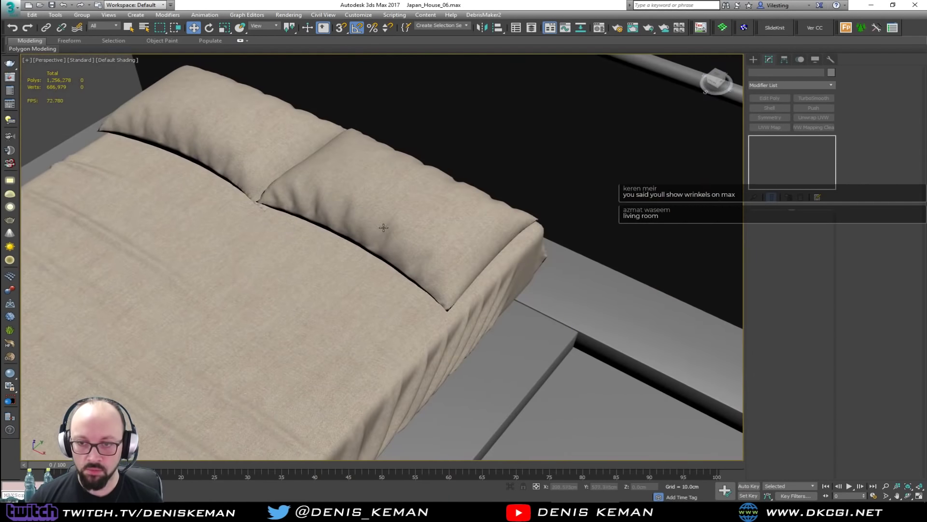
Step: Isolate the pillows object and save the scene
{"action": "scroll", "coordinate": [383, 227], "scroll_direction": "up", "scroll_amount": 2}
{"action": "left_click", "coordinate": [385, 223]}
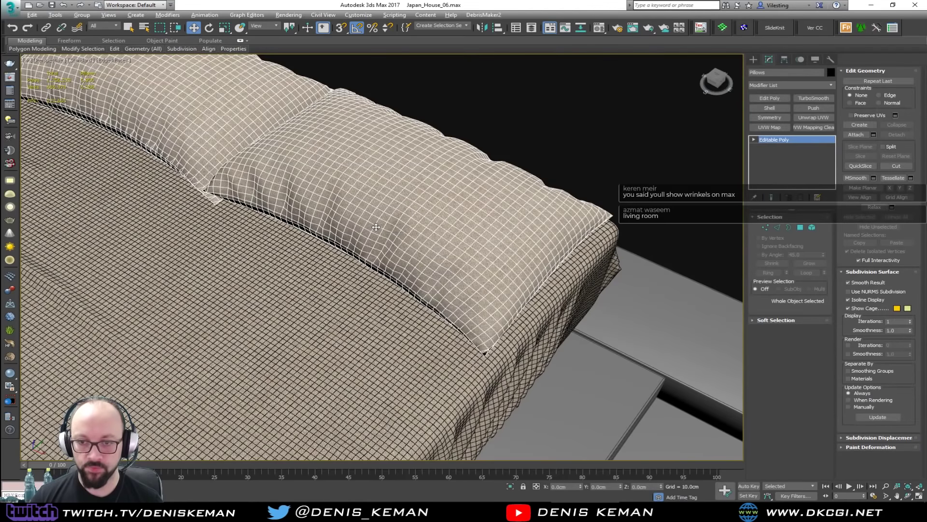
{"action": "key", "text": "alt+q"}
{"action": "middle_click_drag", "start_coordinate": [445, 317], "coordinate": [384, 279], "text": "alt"}
{"action": "left_click", "coordinate": [10, 7]}
{"action": "left_click", "coordinate": [39, 87]}
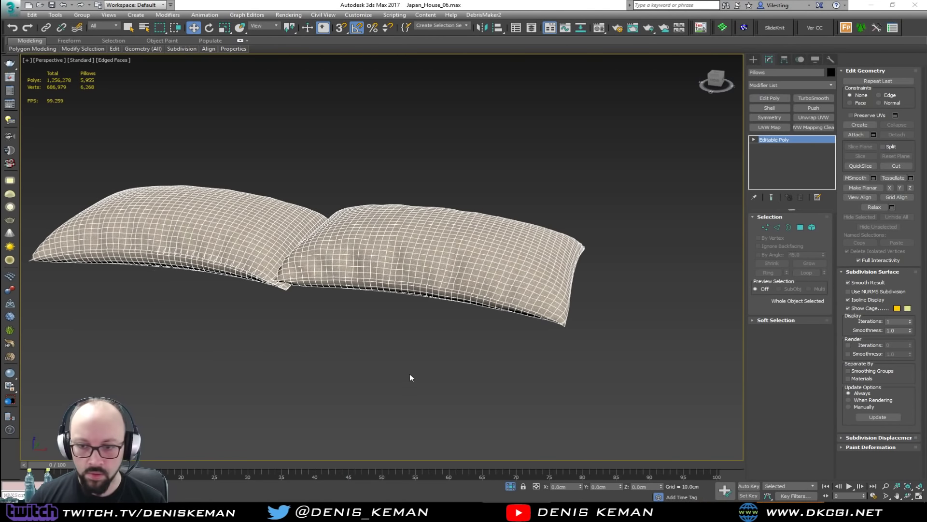
Step: Select the top surface element of the right-hand pillow and hide all unselected parts of the mesh
{"action": "scroll", "coordinate": [333, 363], "scroll_direction": "up", "scroll_amount": 5}
{"action": "middle_click_drag", "start_coordinate": [360, 354], "coordinate": [343, 365], "text": "alt"}
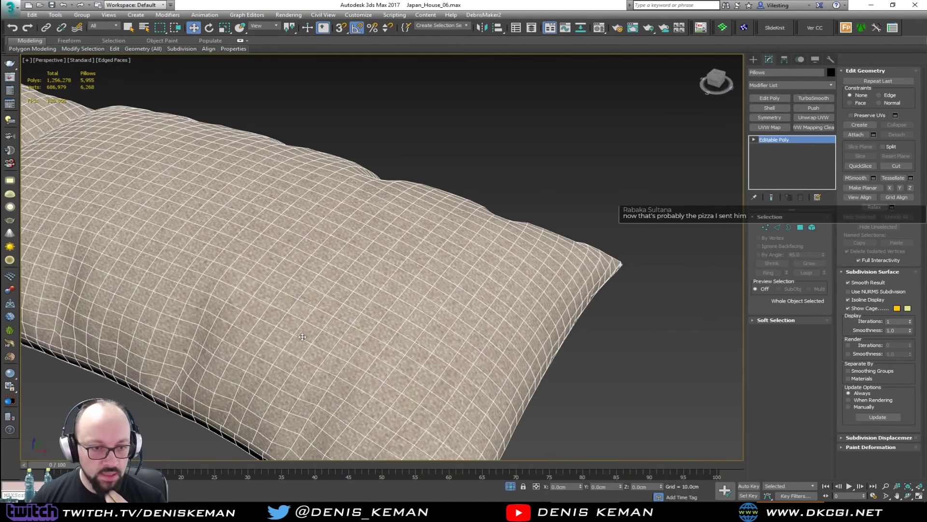
{"action": "middle_click_drag", "start_coordinate": [205, 301], "coordinate": [364, 287], "text": "alt"}
{"action": "scroll", "coordinate": [331, 296], "scroll_direction": "up", "scroll_amount": 3}
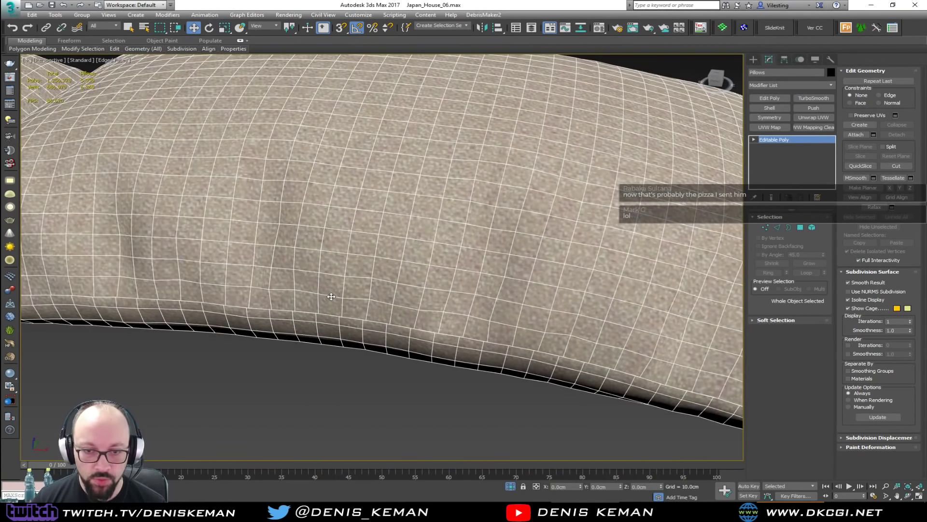
{"action": "key", "text": "4"}
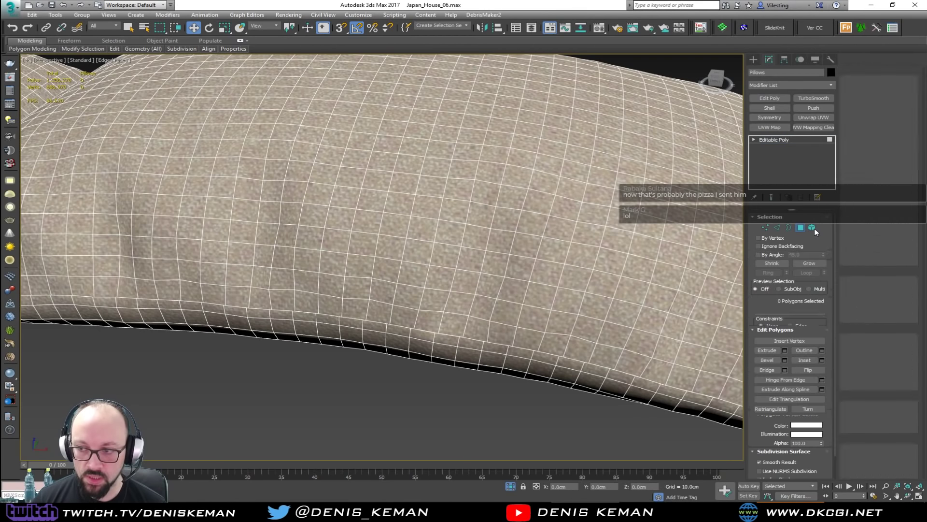
{"action": "left_click", "coordinate": [813, 227]}
{"action": "left_click", "coordinate": [445, 251]}
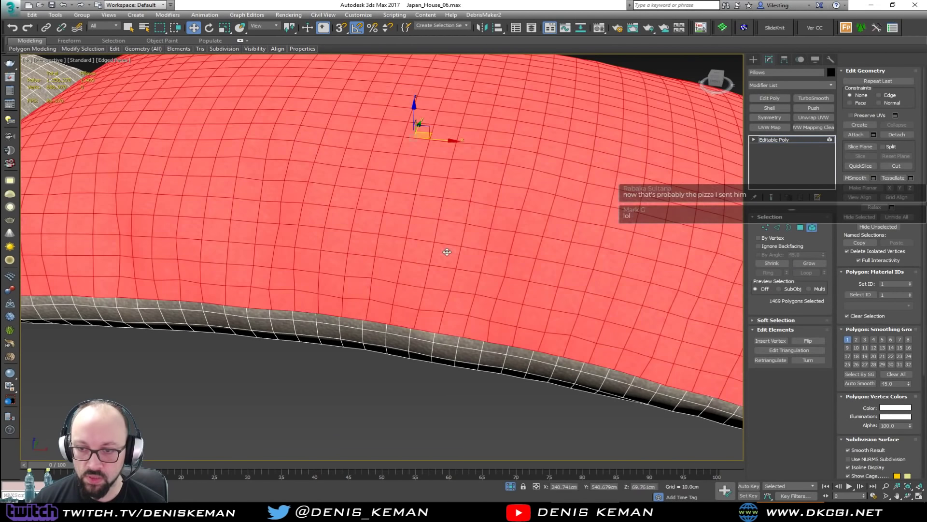
{"action": "scroll", "coordinate": [479, 284], "scroll_direction": "down", "scroll_amount": 3}
{"action": "key", "text": "alt+q"}
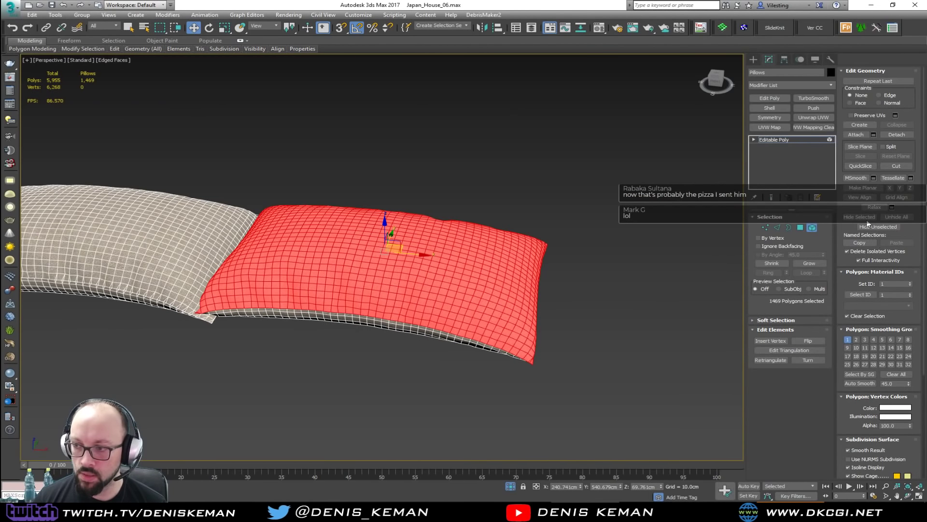
{"action": "left_click", "coordinate": [876, 227]}
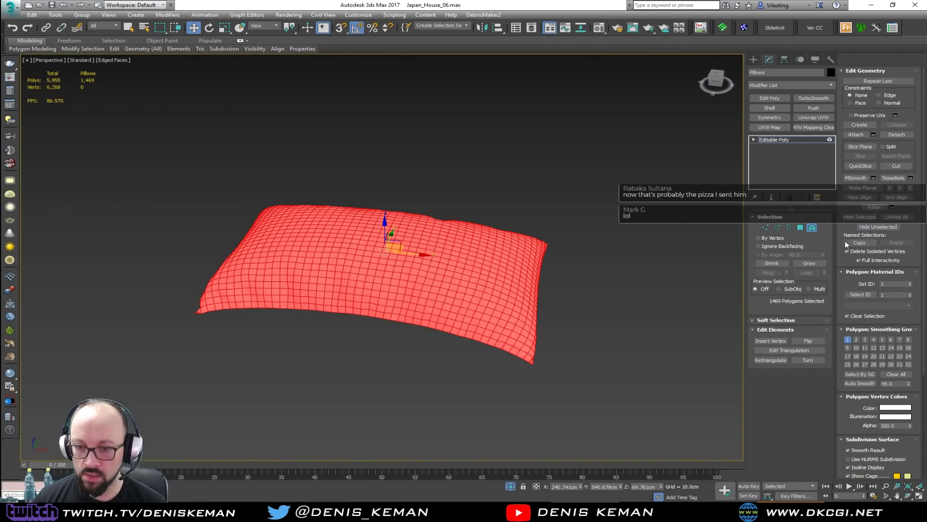
{"action": "left_click", "coordinate": [625, 292]}
{"action": "scroll", "coordinate": [377, 314], "scroll_direction": "up", "scroll_amount": 5}
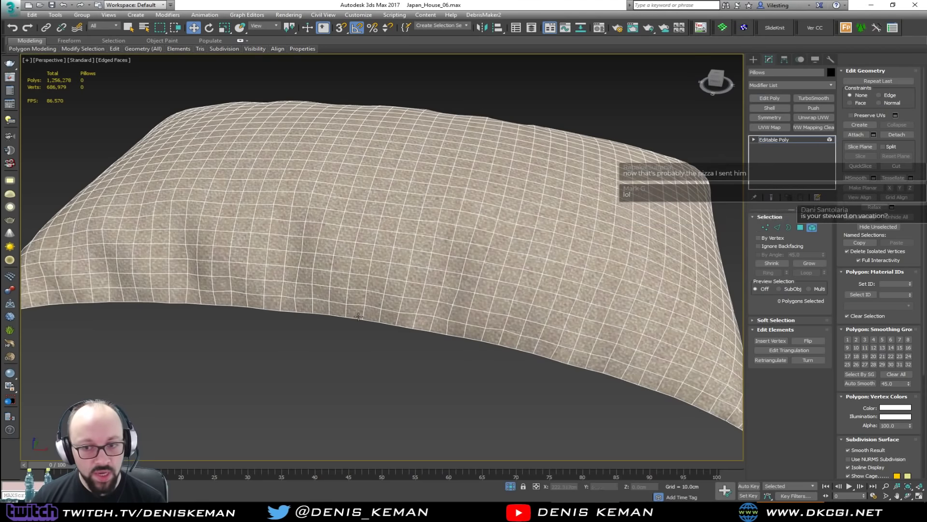
{"action": "scroll", "coordinate": [359, 316], "scroll_direction": "up", "scroll_amount": 3}
{"action": "middle_click_drag", "start_coordinate": [363, 223], "coordinate": [353, 340]}
{"action": "scroll", "coordinate": [361, 338], "scroll_direction": "down", "scroll_amount": 4}
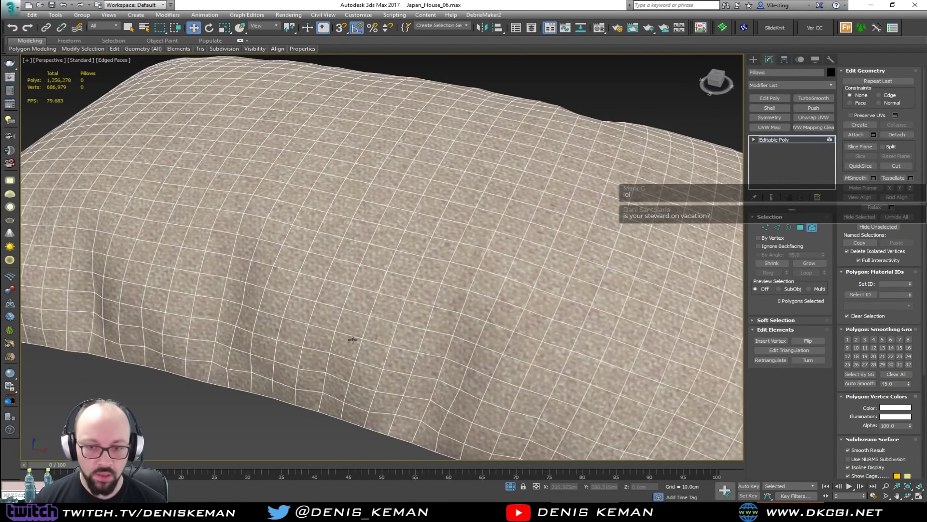
{"action": "key", "text": "1"}
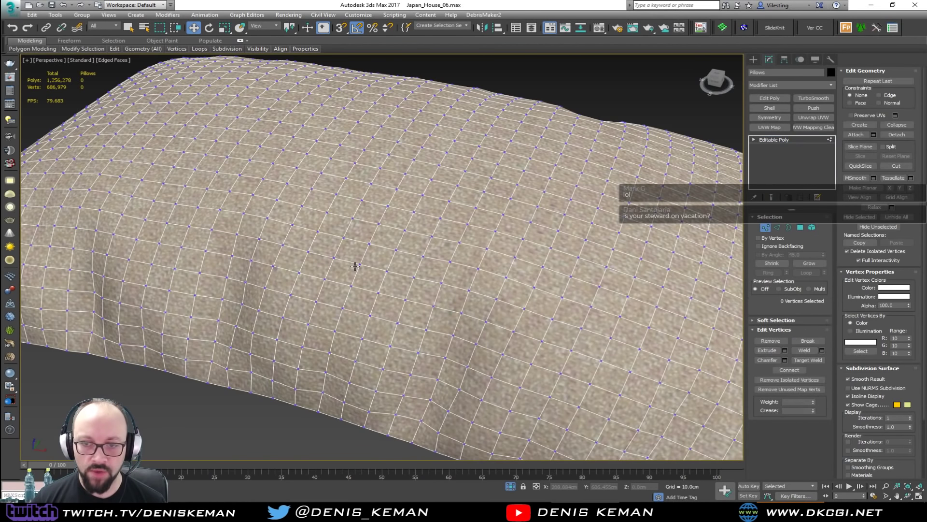
{"action": "key", "text": "2"}
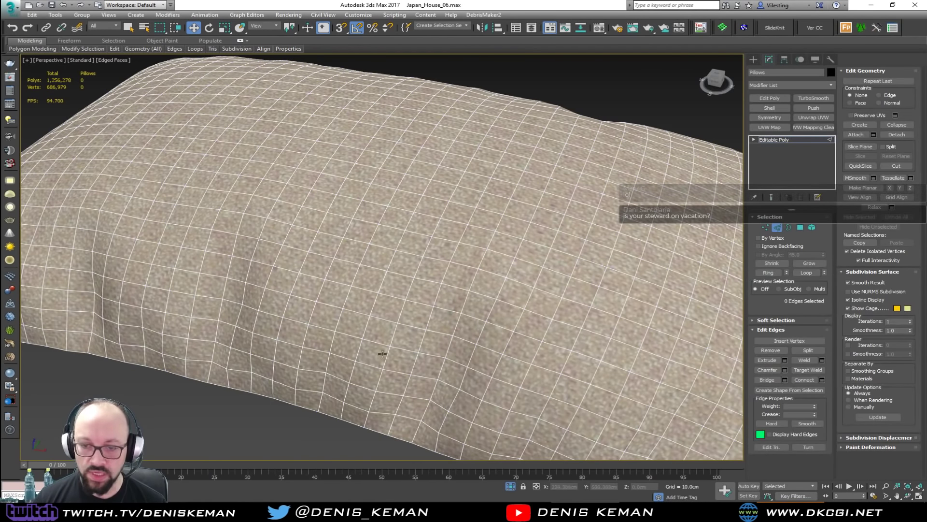
{"action": "key", "text": "alt+c"}
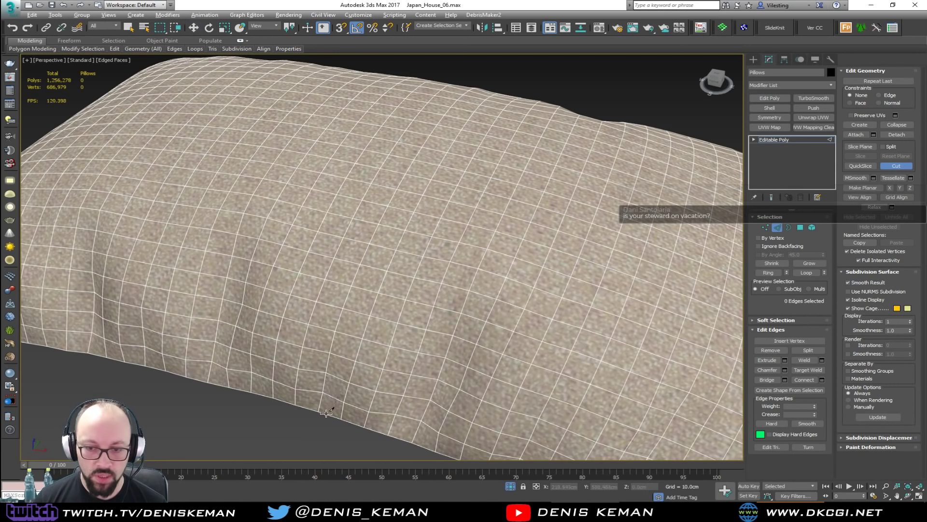
{"action": "left_click", "coordinate": [327, 413]}
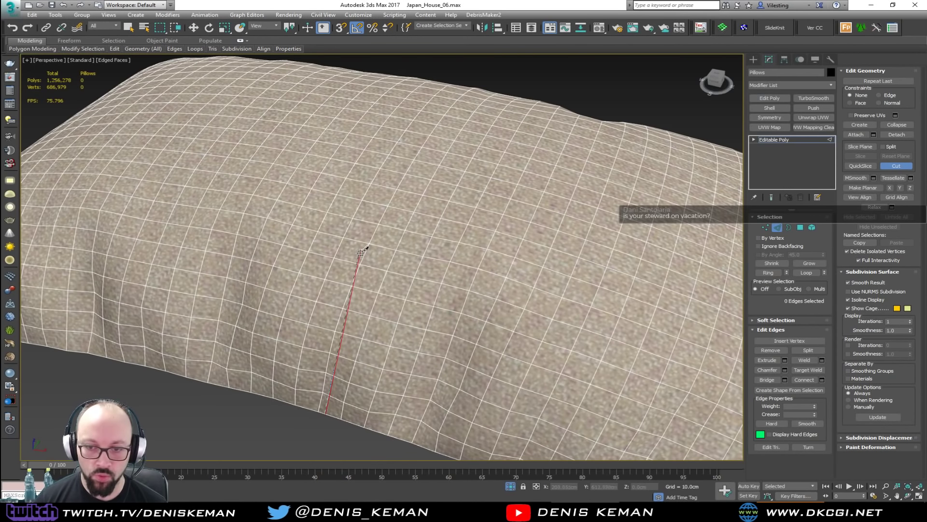
{"action": "left_click", "coordinate": [368, 268]}
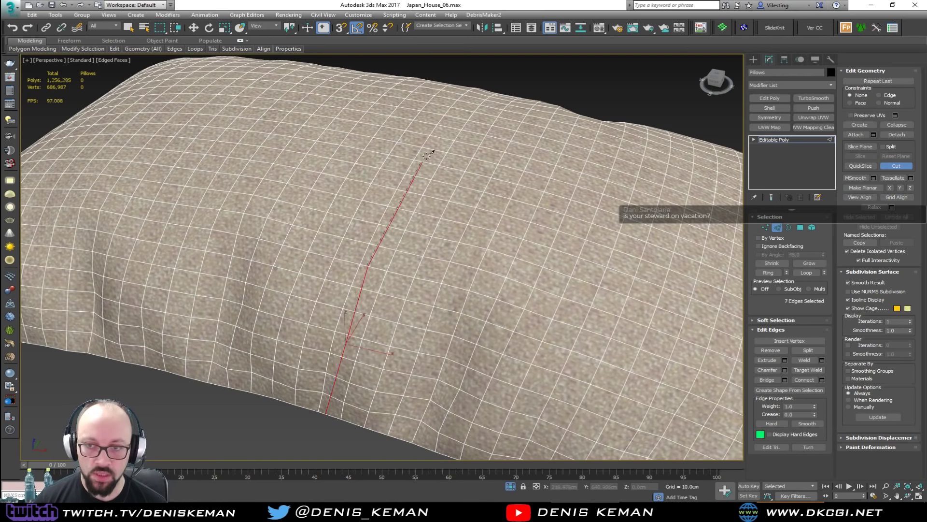
{"action": "left_click", "coordinate": [436, 139]}
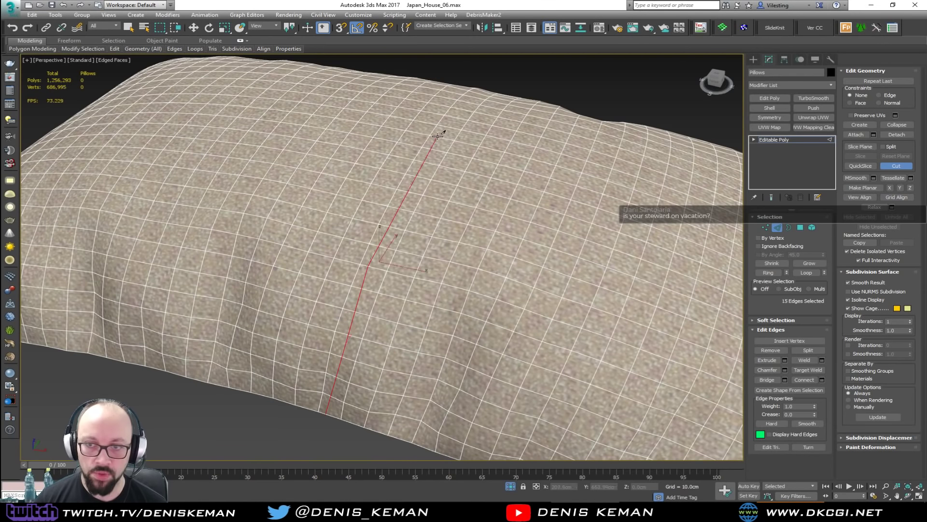
{"action": "right_click", "coordinate": [435, 156]}
{"action": "left_click", "coordinate": [307, 407]}
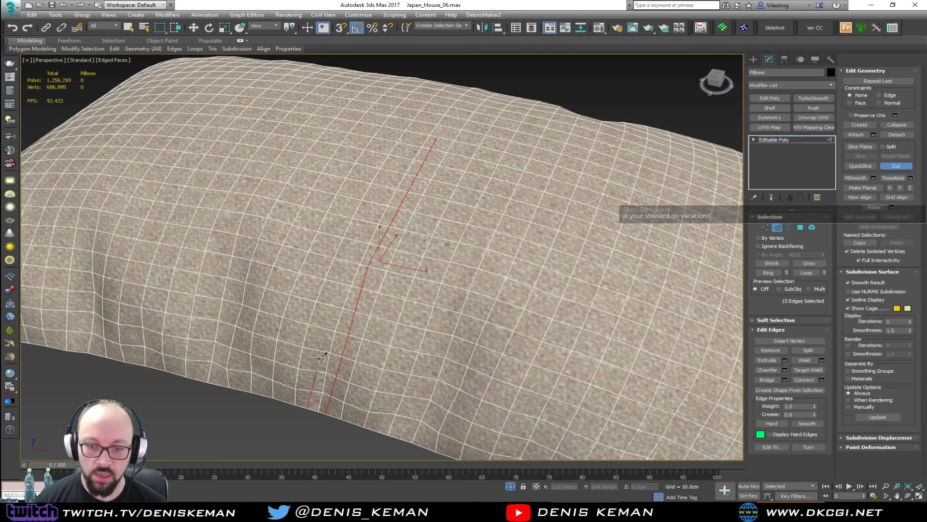
{"action": "left_click", "coordinate": [317, 349]}
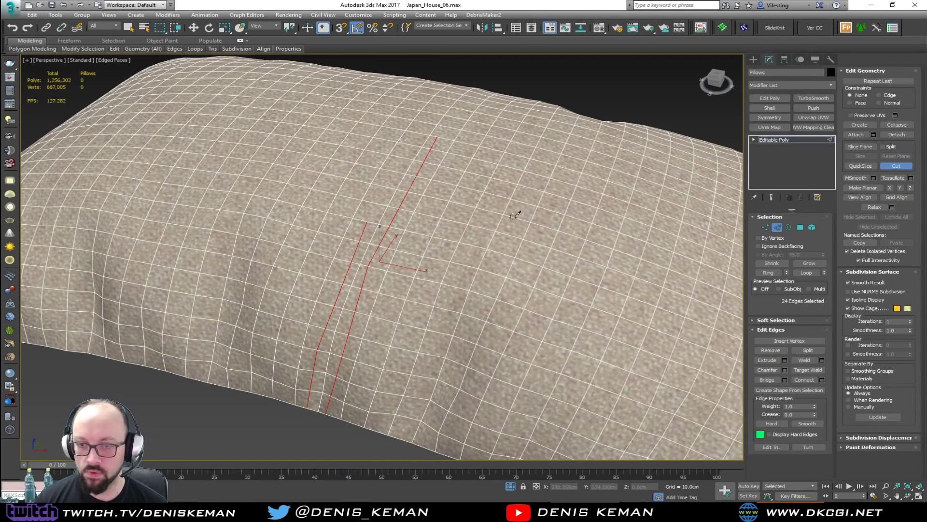
{"action": "key", "text": "ctrl+BackSpace"}
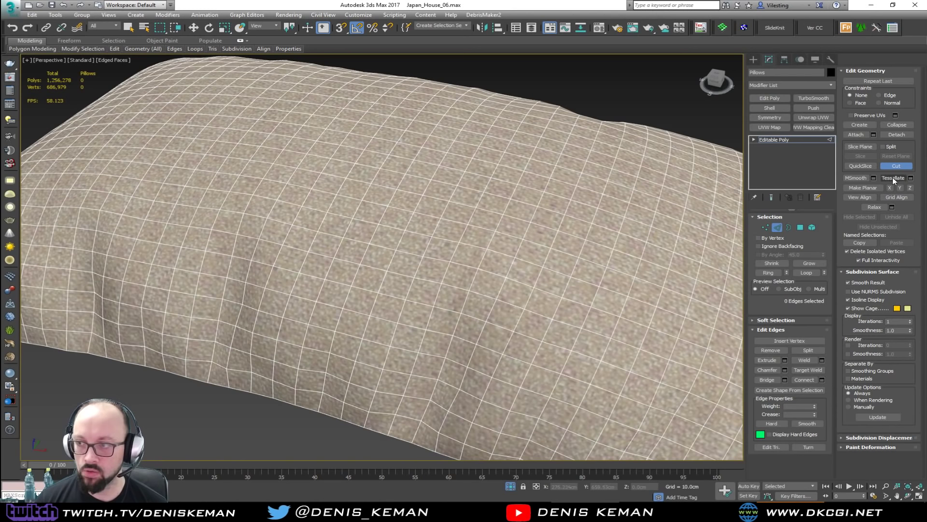
{"action": "right_click", "coordinate": [610, 99]}
Step: Add an Edit Poly modifier to the pillows and cut a long bent edge line from the pillow's front border up across its top
{"action": "left_click", "coordinate": [768, 98]}
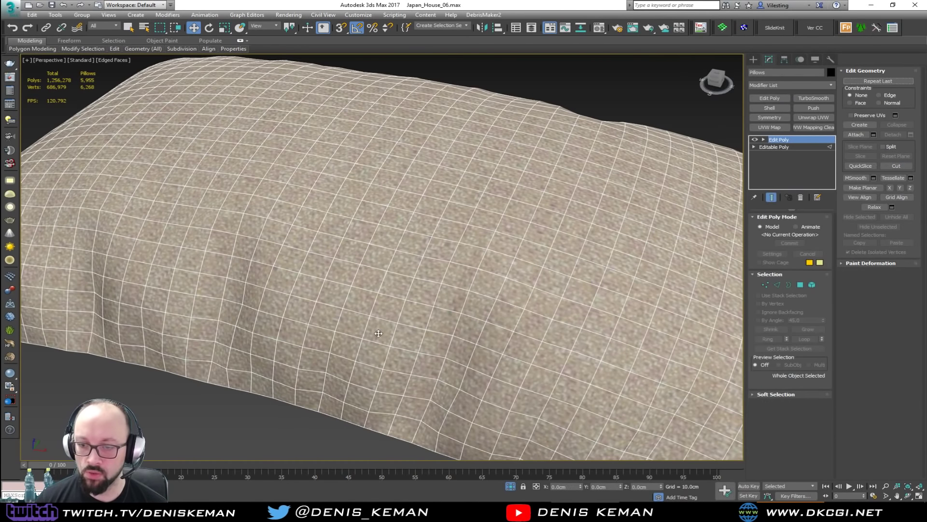
{"action": "key", "text": "2"}
{"action": "key", "text": "alt+c"}
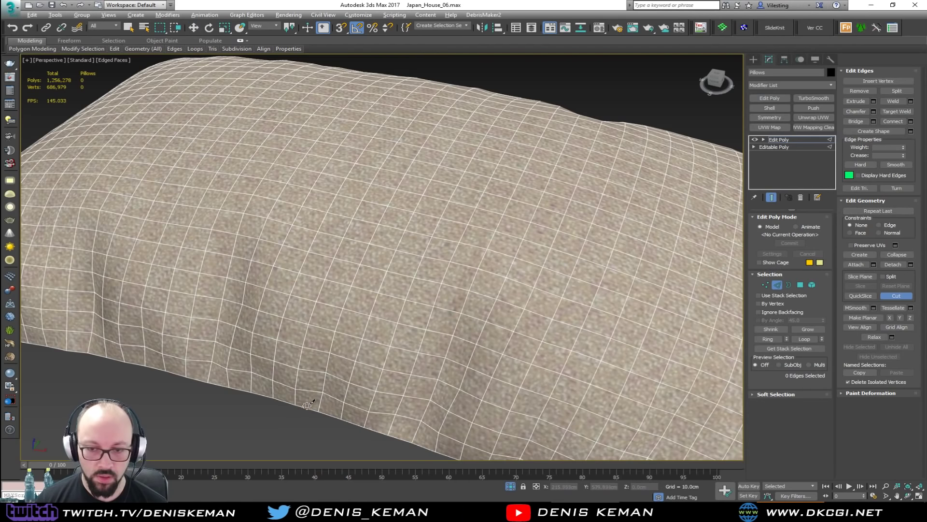
{"action": "left_click", "coordinate": [334, 283]}
{"action": "left_click", "coordinate": [421, 126]}
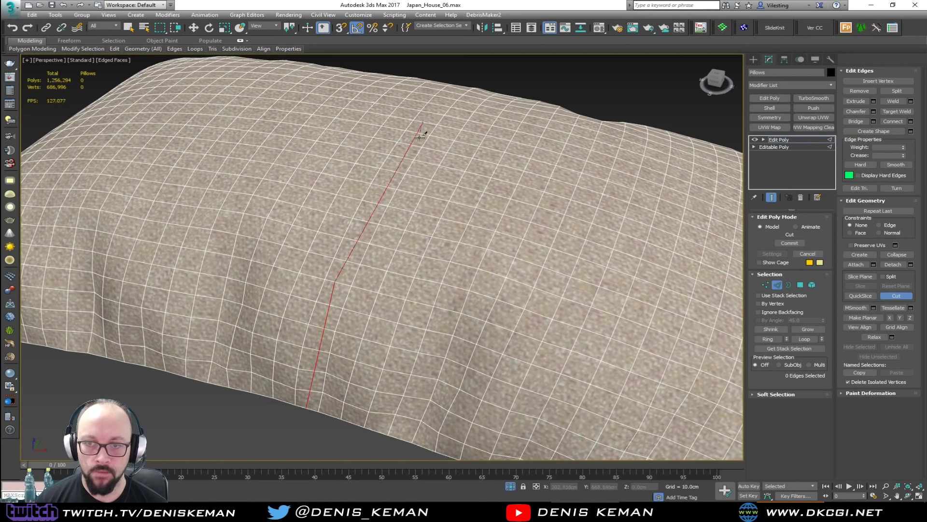
{"action": "right_click", "coordinate": [419, 138]}
Step: Cut two more bent edge lines from the pillow's front border, one on each side of the first cut and roughly parallel to it
{"action": "left_click", "coordinate": [286, 401]}
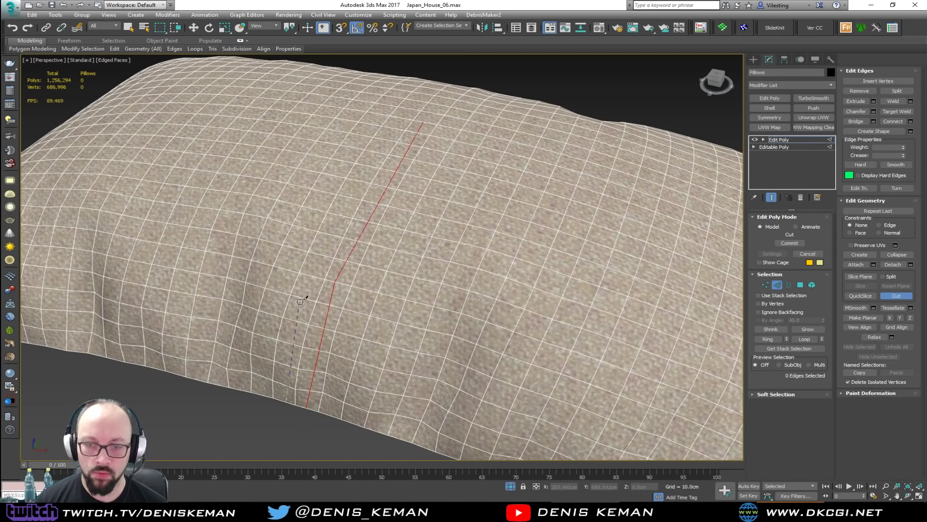
{"action": "left_click", "coordinate": [301, 298]}
{"action": "left_click", "coordinate": [357, 182]}
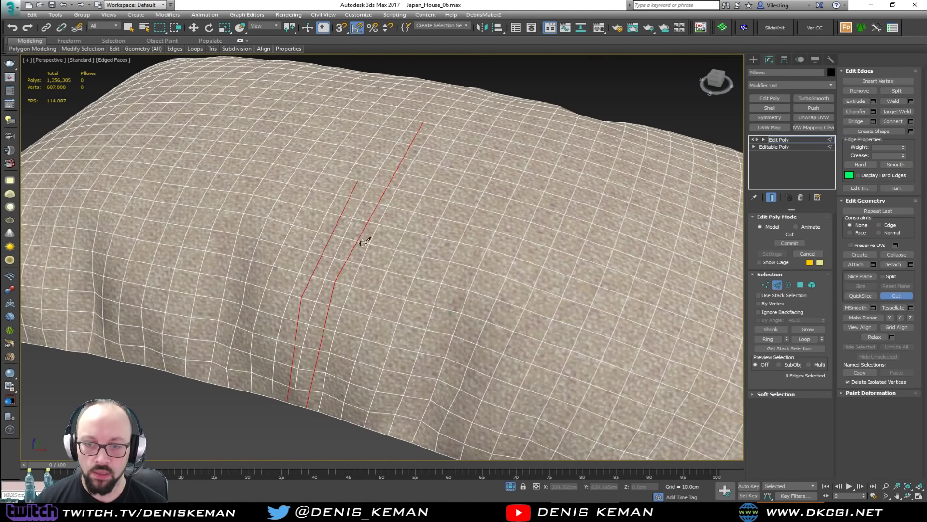
{"action": "left_click", "coordinate": [329, 413]}
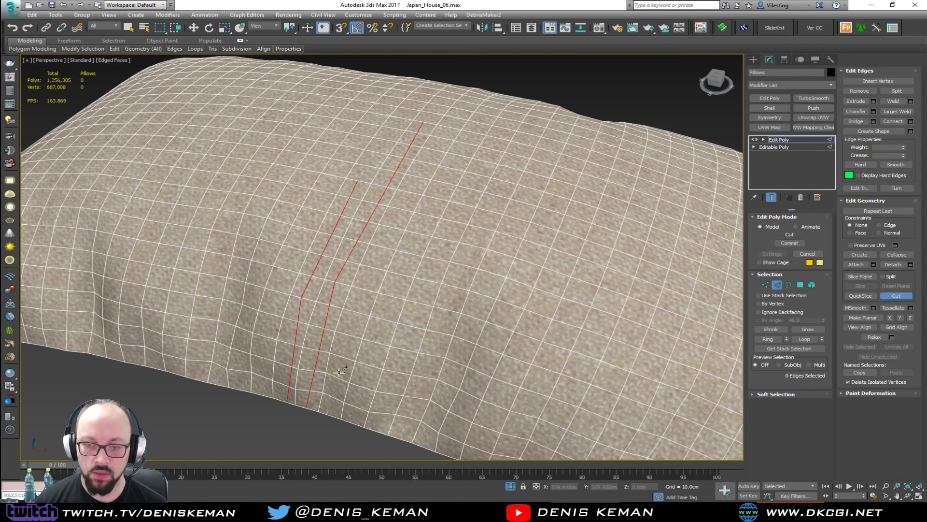
{"action": "left_click", "coordinate": [368, 267]}
{"action": "left_click", "coordinate": [425, 162]}
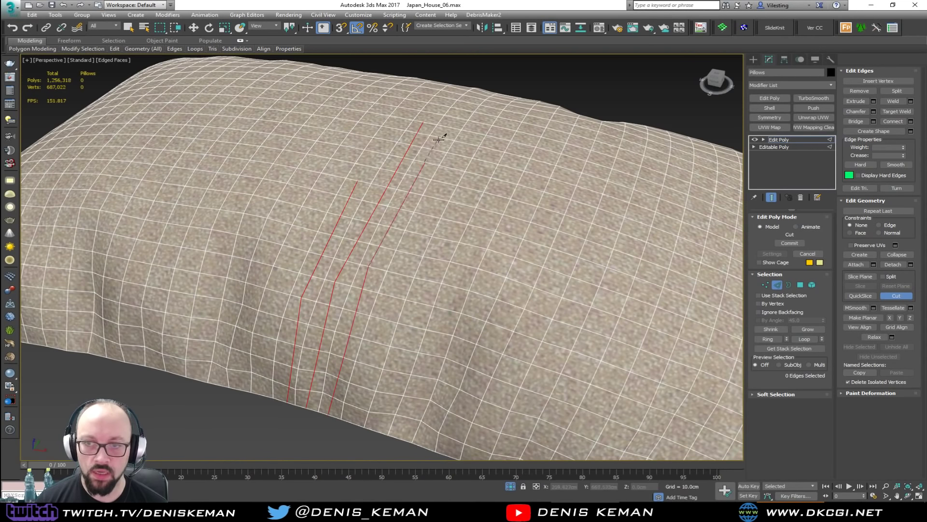
{"action": "left_click", "coordinate": [441, 139]}
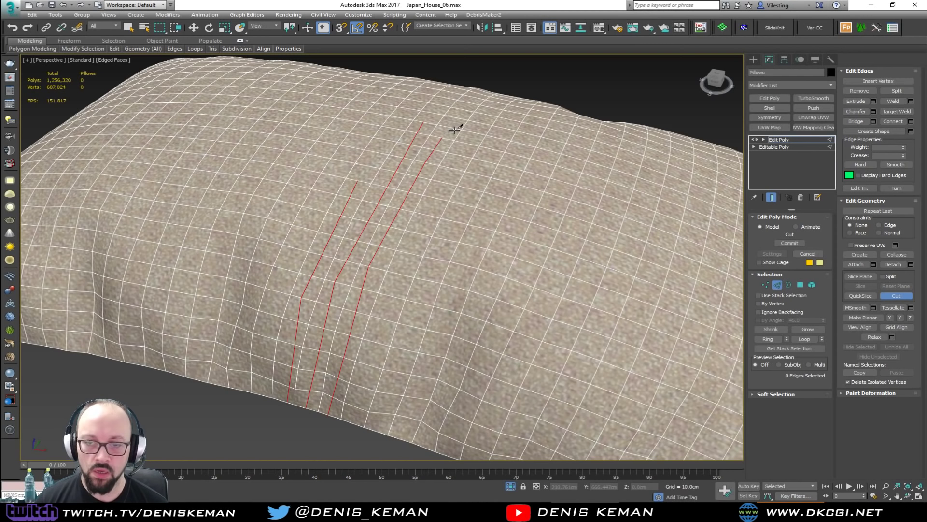
{"action": "right_click", "coordinate": [451, 129]}
Step: Cut a fourth, curved edge line to the left of the other cuts and end the Cut operation
{"action": "left_click", "coordinate": [262, 394]}
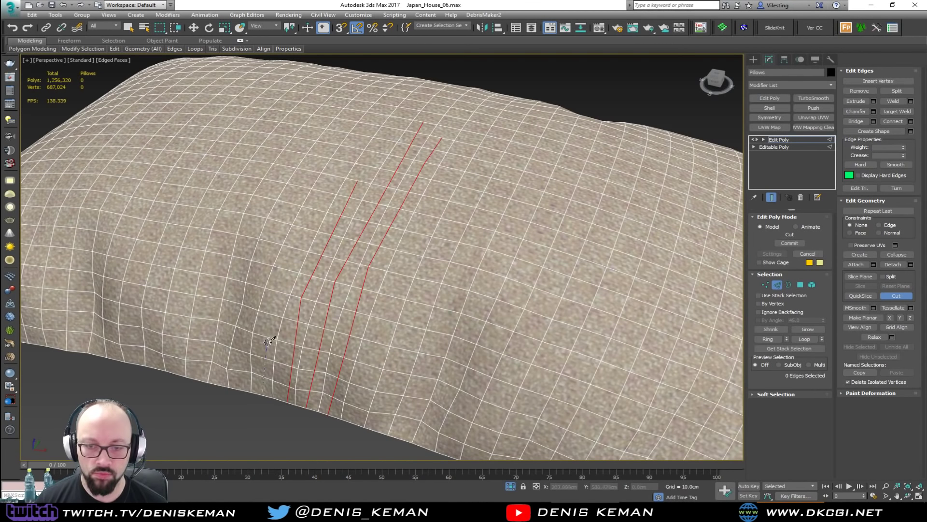
{"action": "left_click", "coordinate": [268, 333]}
{"action": "left_click", "coordinate": [295, 248]}
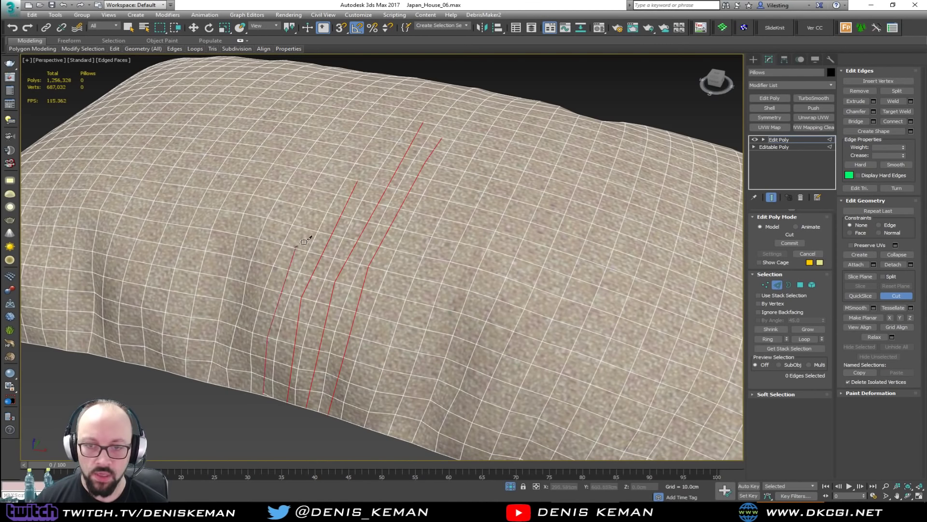
{"action": "left_click", "coordinate": [333, 176]}
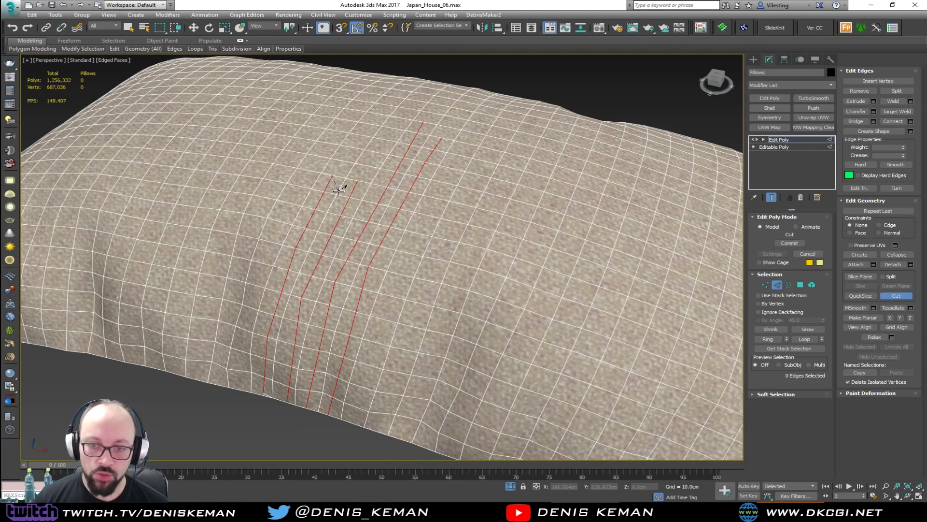
{"action": "right_click", "coordinate": [371, 300]}
{"action": "left_click", "coordinate": [279, 448]}
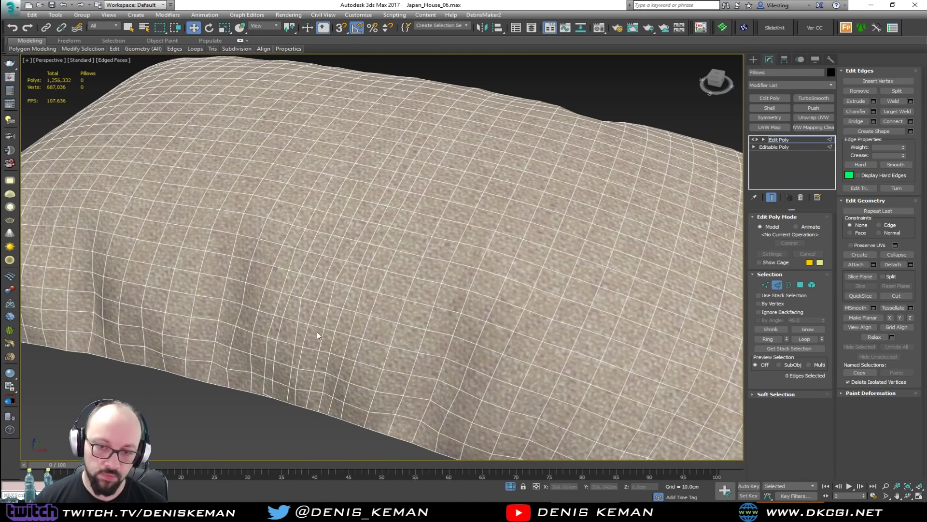
Step: Select six separated edge segments along one of the new cuts on the pillow and raise them about 0.5 cm in Z
{"action": "scroll", "coordinate": [317, 333], "scroll_direction": "up", "scroll_amount": 3}
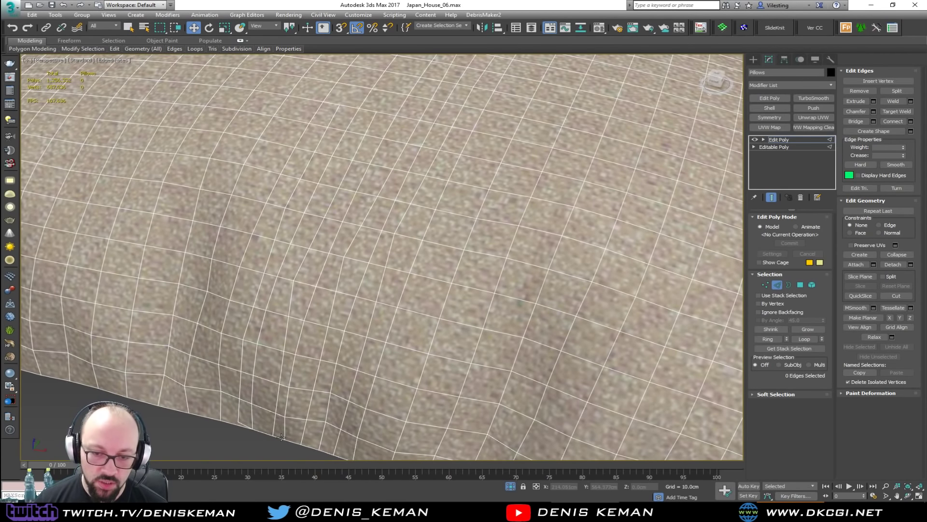
{"action": "middle_click_drag", "start_coordinate": [312, 166], "coordinate": [274, 266], "text": "alt"}
{"action": "scroll", "coordinate": [274, 266], "scroll_direction": "up", "scroll_amount": 2}
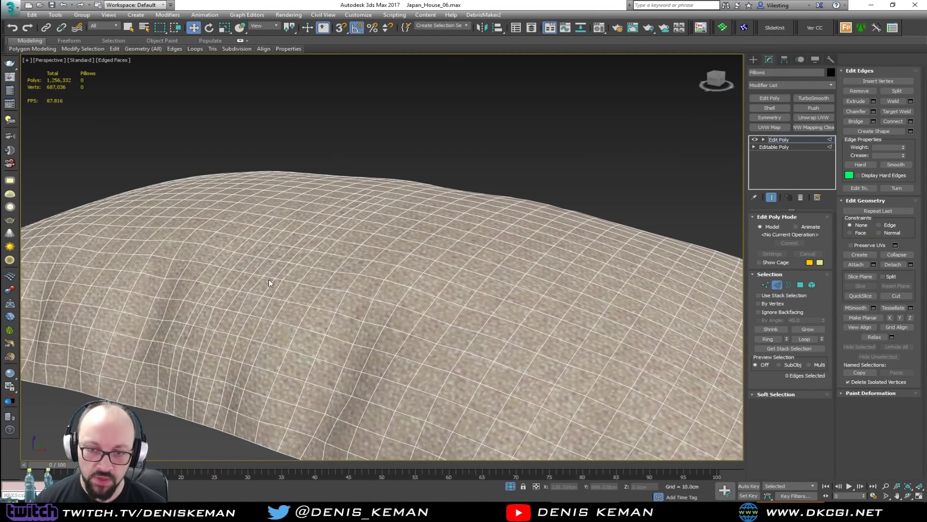
{"action": "key", "text": "2"}
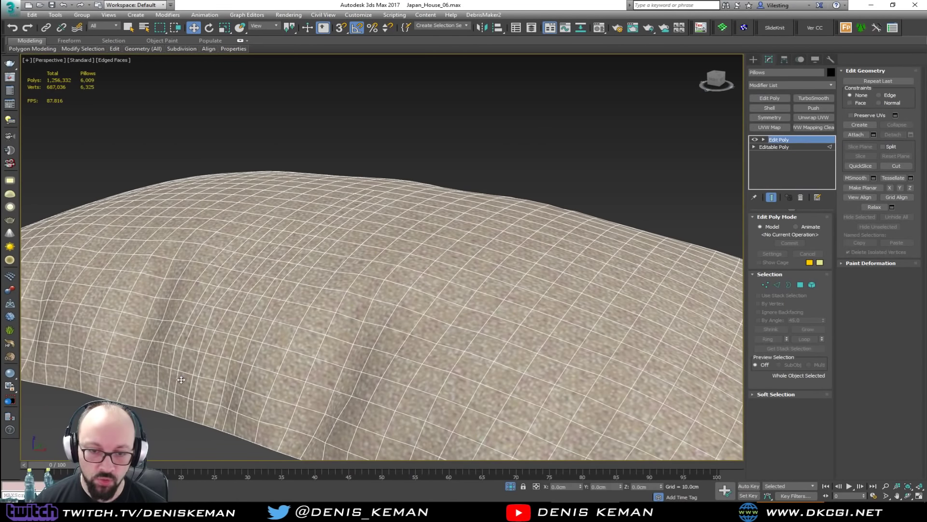
{"action": "key", "text": "2"}
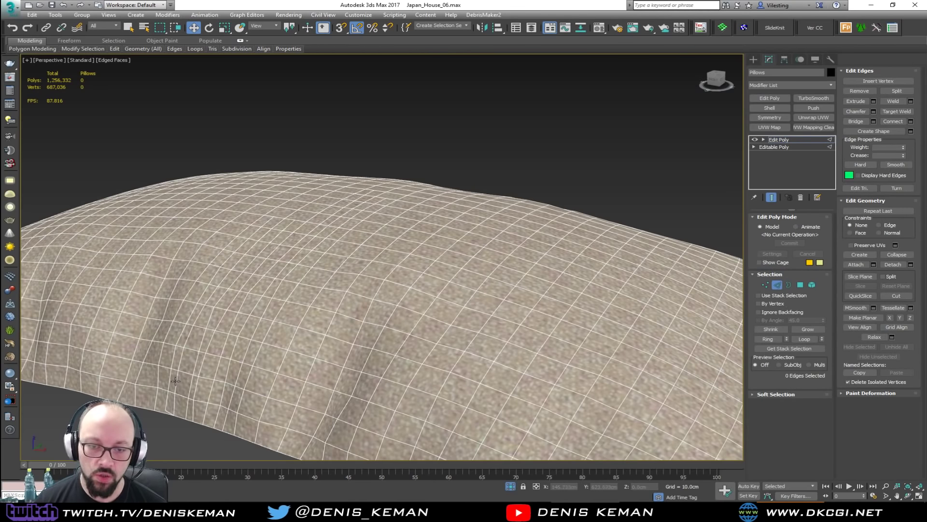
{"action": "left_click", "coordinate": [176, 380]}
{"action": "left_click", "coordinate": [187, 346], "text": "ctrl"}
{"action": "left_click", "coordinate": [192, 333], "text": "ctrl"}
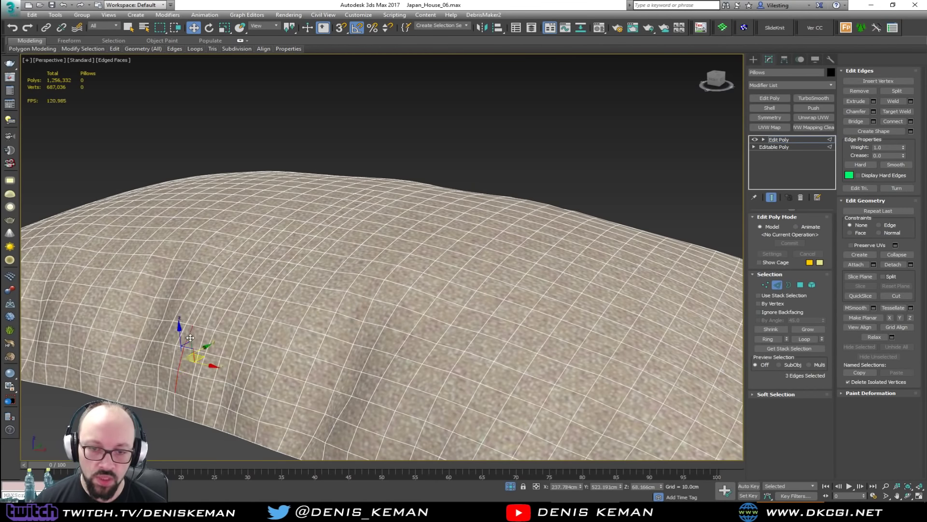
{"action": "left_click", "coordinate": [227, 276], "text": "ctrl"}
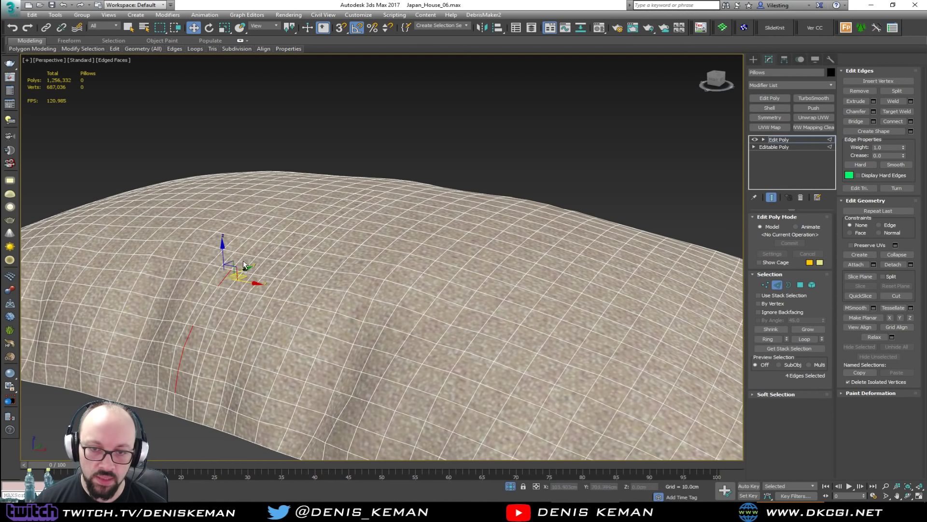
{"action": "left_click", "coordinate": [242, 268], "text": "ctrl"}
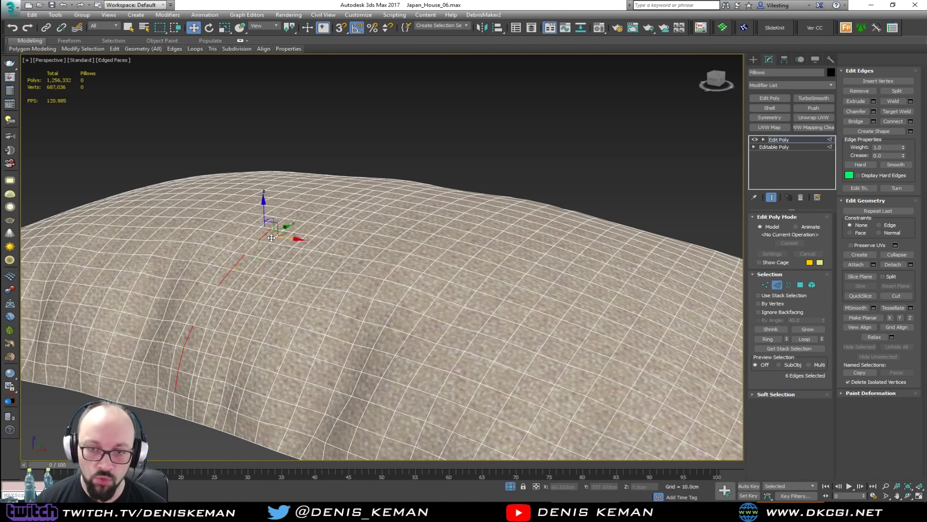
{"action": "left_click", "coordinate": [212, 317], "text": "ctrl"}
{"action": "left_click", "coordinate": [265, 235], "text": "ctrl"}
{"action": "left_click", "coordinate": [246, 266], "text": "ctrl"}
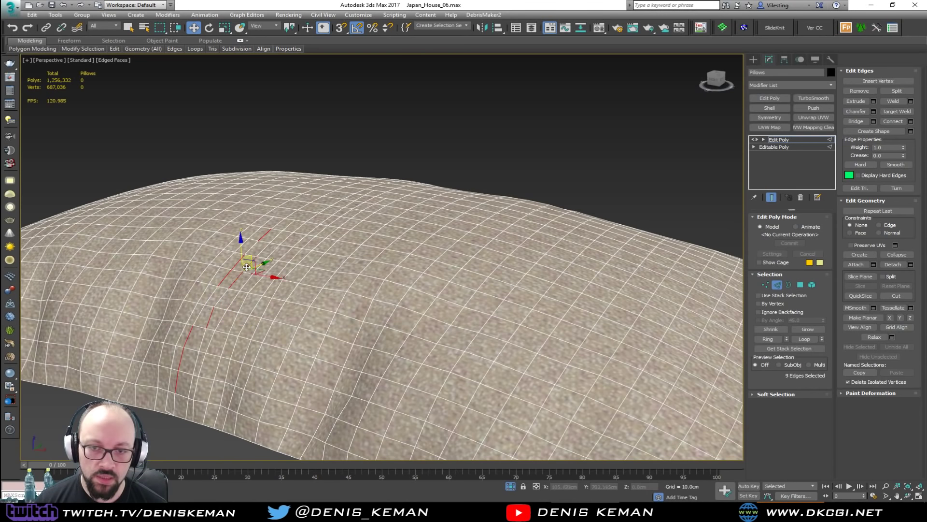
{"action": "key", "text": "ctrl+z"}
{"action": "key", "text": "ctrl+z"}
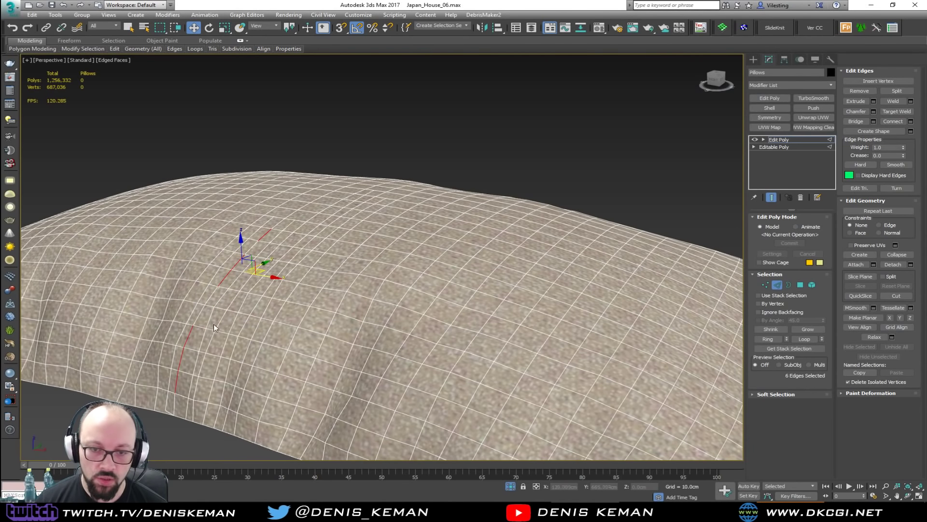
{"action": "left_click_drag", "start_coordinate": [208, 296], "coordinate": [209, 288]}
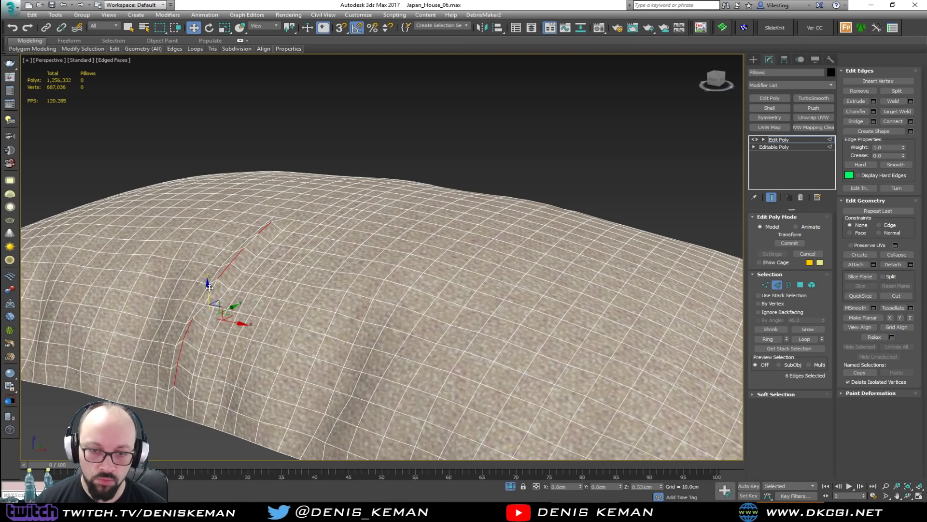
Step: Select seven edge segments along the cut just right of the raised fold on the pillow and raise them slightly in Z
{"action": "left_click", "coordinate": [212, 396]}
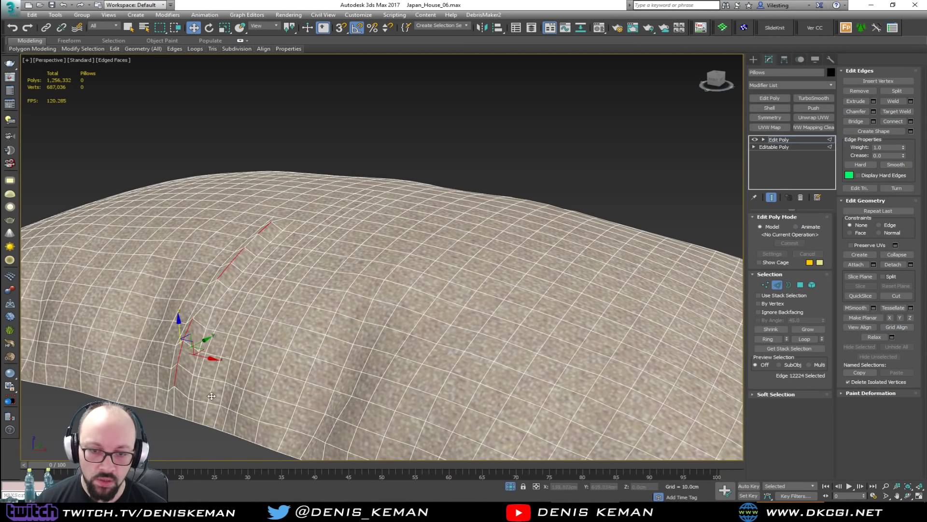
{"action": "left_click", "coordinate": [216, 369], "text": "ctrl"}
{"action": "left_click", "coordinate": [238, 317], "text": "ctrl"}
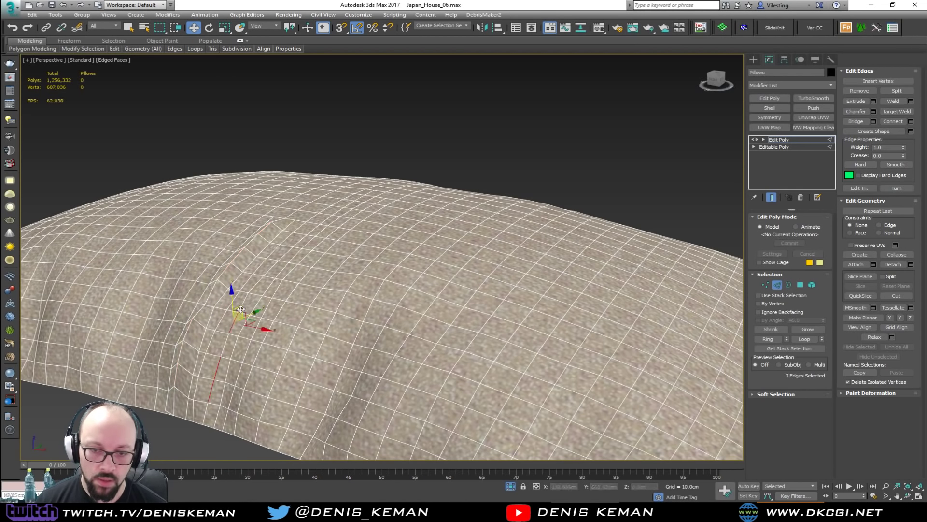
{"action": "left_click", "coordinate": [251, 296], "text": "ctrl"}
{"action": "left_click", "coordinate": [264, 278], "text": "ctrl"}
{"action": "left_click", "coordinate": [285, 255], "text": "ctrl"}
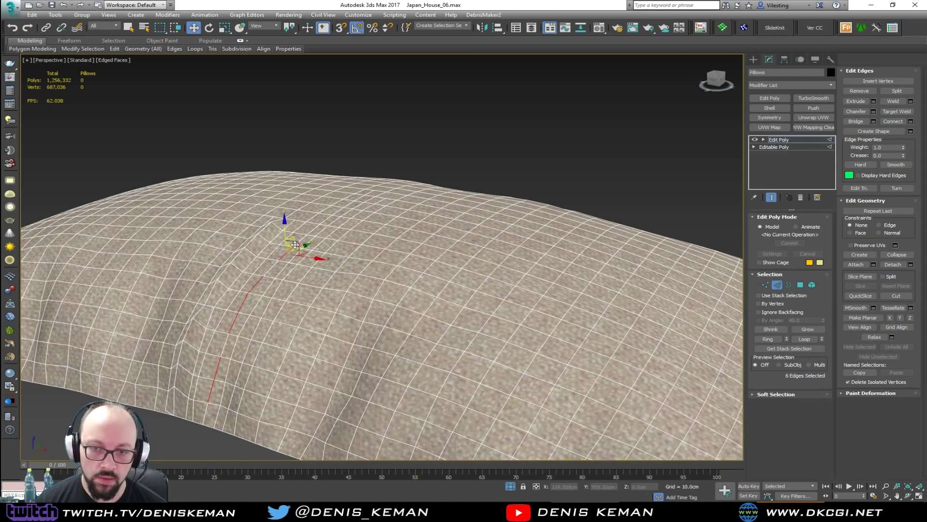
{"action": "left_click", "coordinate": [292, 242], "text": "ctrl"}
{"action": "left_click_drag", "start_coordinate": [293, 227], "coordinate": [294, 210]}
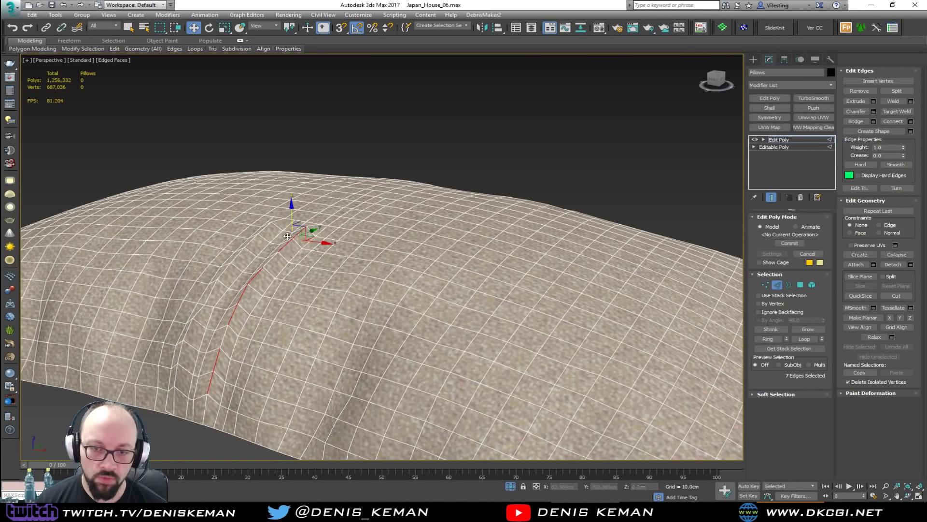
Step: Select six edge segments along the rightmost cut, raise them about 0.58 cm in Z, and leave edge editing
{"action": "left_click", "coordinate": [241, 403]}
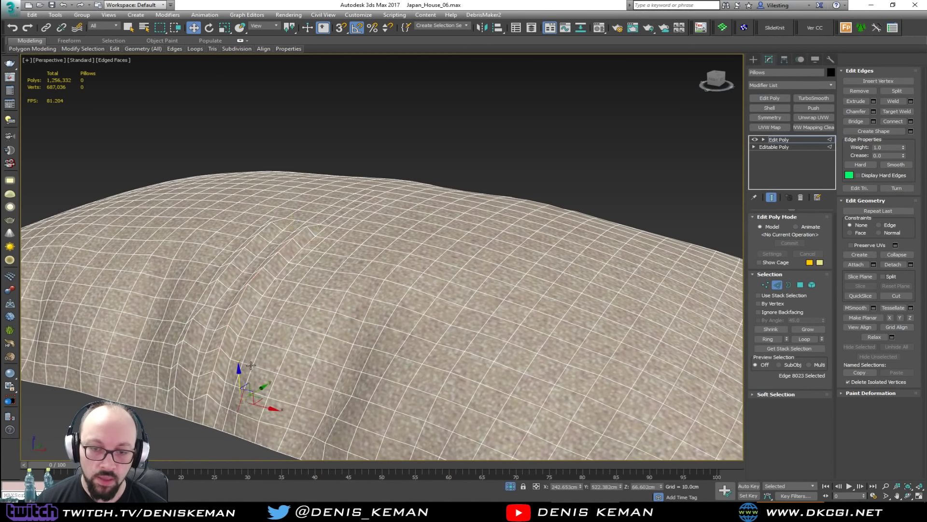
{"action": "left_click", "coordinate": [247, 377], "text": "ctrl"}
{"action": "left_click", "coordinate": [265, 338], "text": "ctrl"}
{"action": "left_click", "coordinate": [279, 313], "text": "ctrl"}
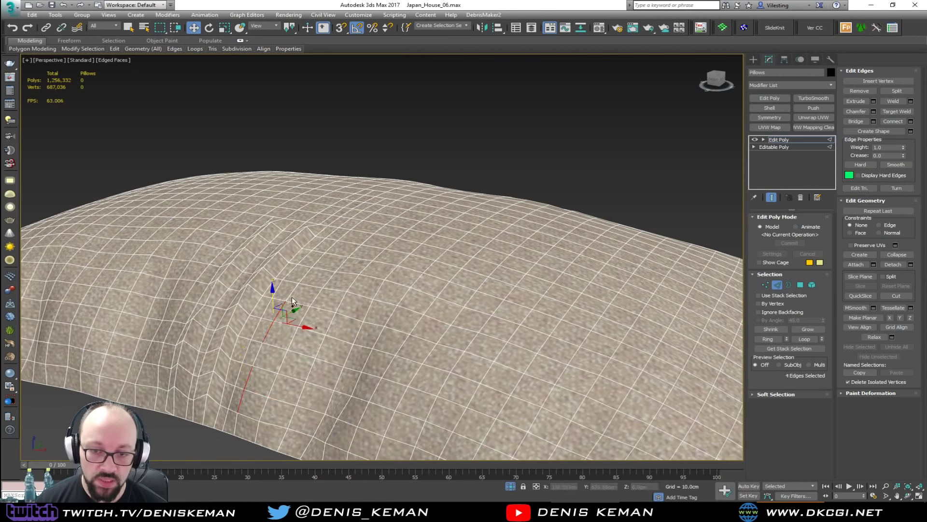
{"action": "left_click", "coordinate": [294, 289], "text": "ctrl"}
{"action": "left_click", "coordinate": [314, 266], "text": "ctrl"}
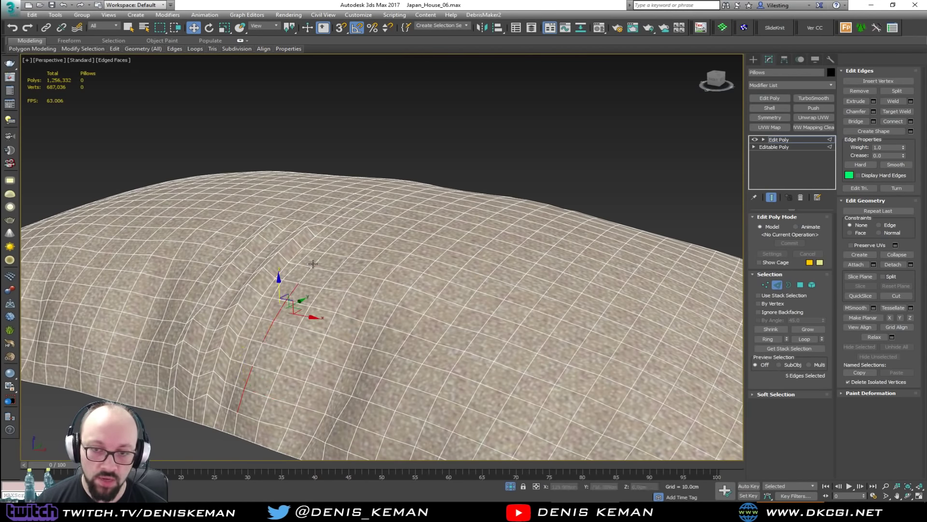
{"action": "left_click_drag", "start_coordinate": [287, 288], "coordinate": [286, 279]}
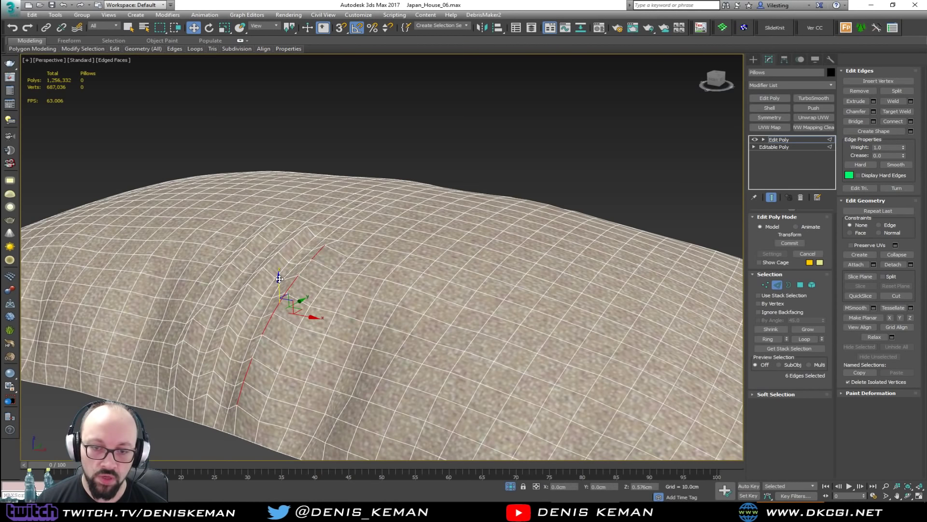
{"action": "left_click", "coordinate": [776, 285]}
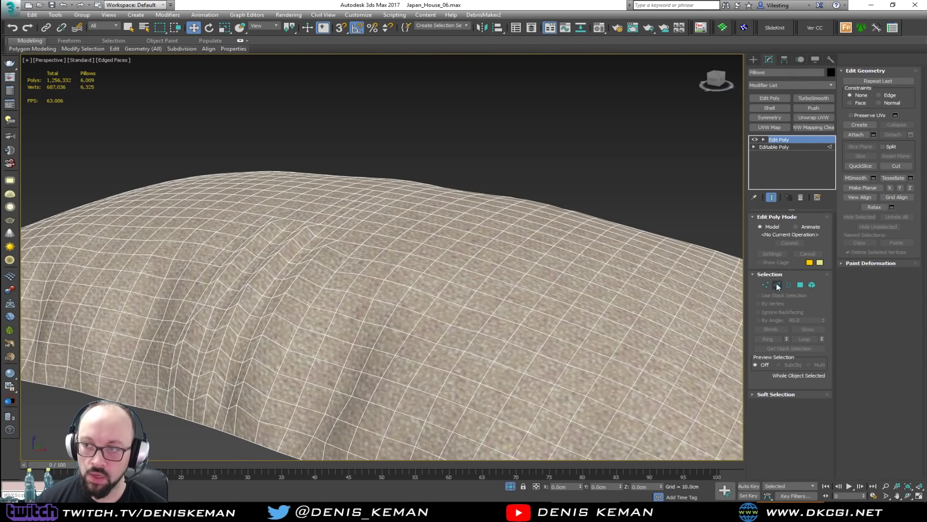
Step: Apply TurboSmooth to the pillow, deselect it, and inspect the new wrinkles up close with edged faces hidden
{"action": "left_click", "coordinate": [810, 99]}
{"action": "left_click", "coordinate": [507, 108]}
{"action": "key", "text": "F4"}
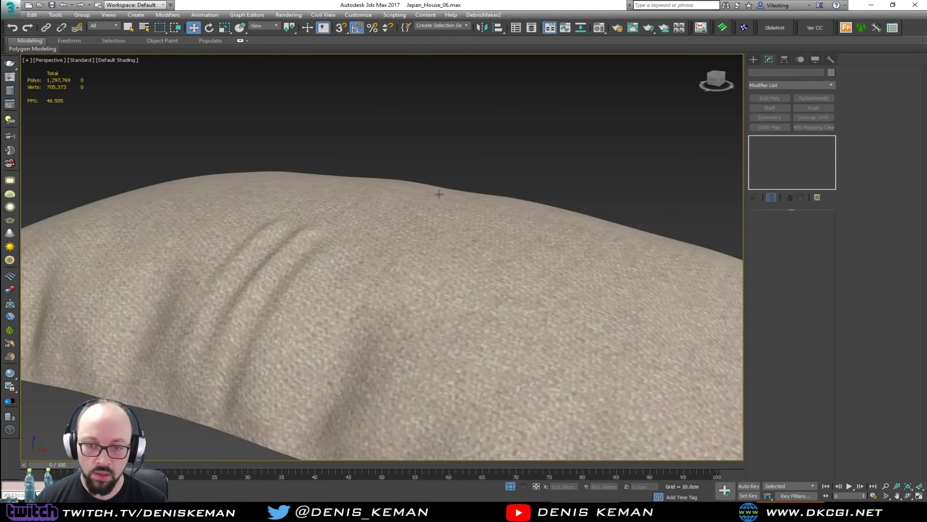
{"action": "middle_click_drag", "start_coordinate": [383, 254], "coordinate": [364, 305], "text": "alt"}
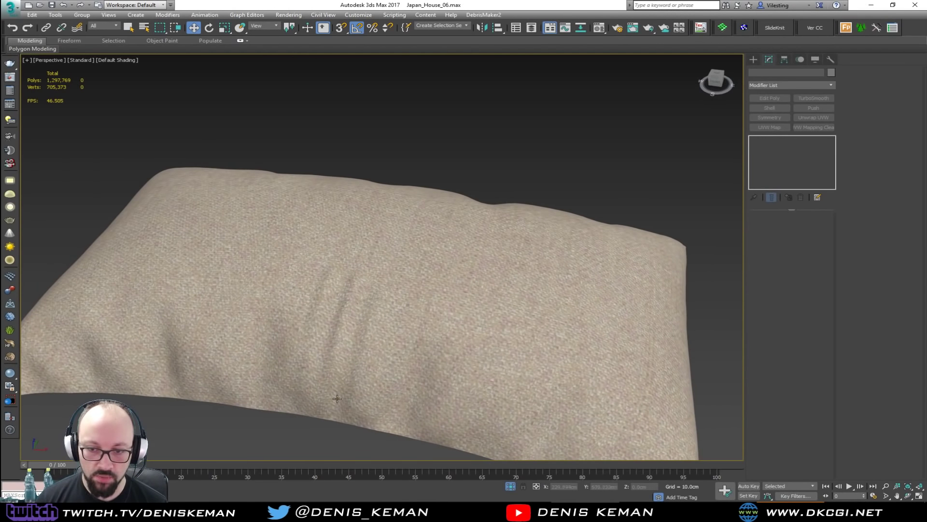
{"action": "scroll", "coordinate": [335, 355], "scroll_direction": "up", "scroll_amount": 5}
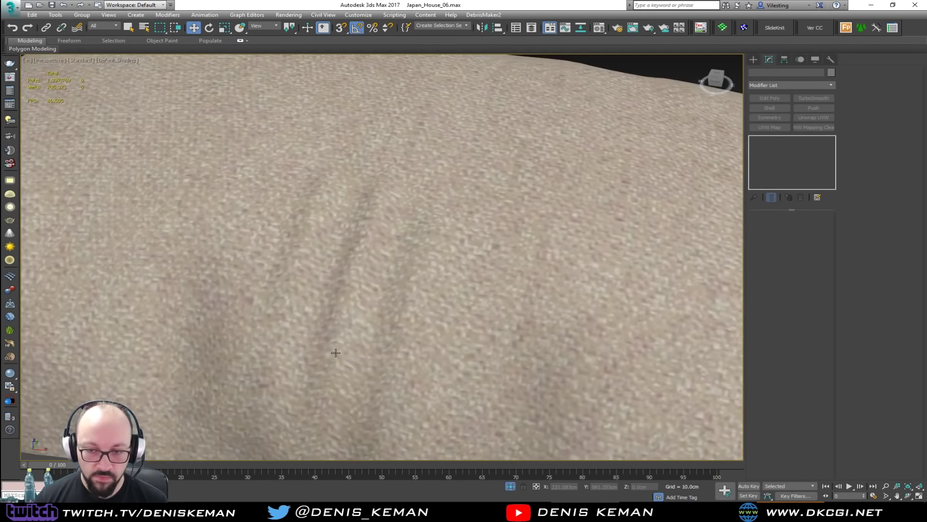
Step: Examine the subdivided mesh around the upper ends of the wrinkle cuts with edged faces displayed
{"action": "key", "text": "F4"}
{"action": "scroll", "coordinate": [336, 353], "scroll_direction": "down", "scroll_amount": 5}
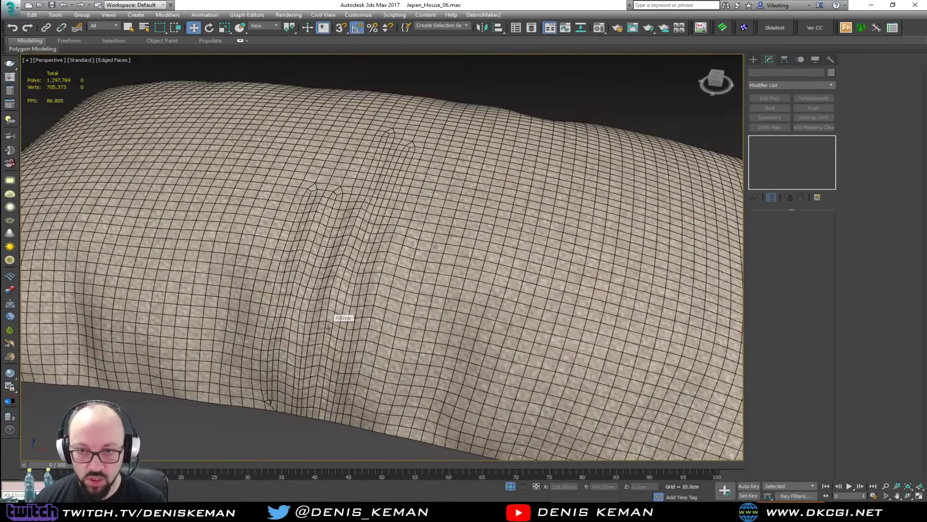
{"action": "scroll", "coordinate": [333, 325], "scroll_direction": "up", "scroll_amount": 5}
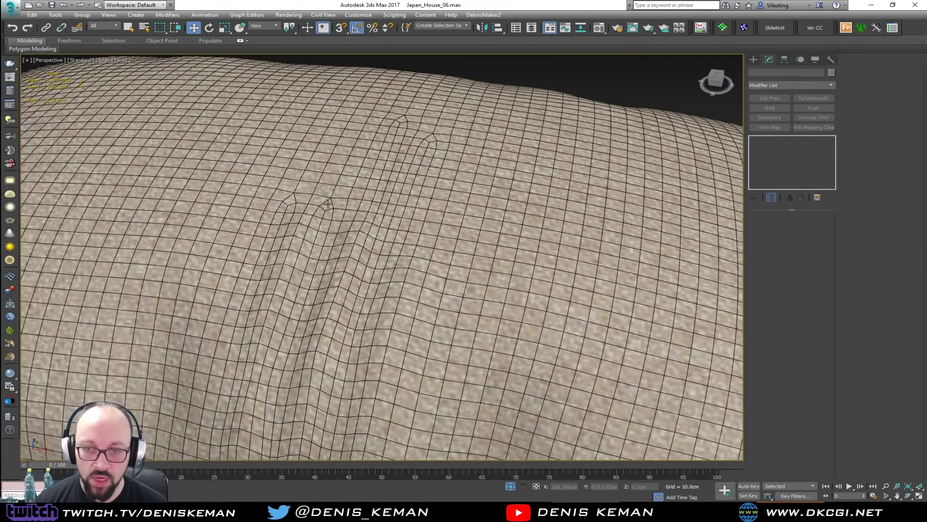
{"action": "left_click", "coordinate": [344, 203]}
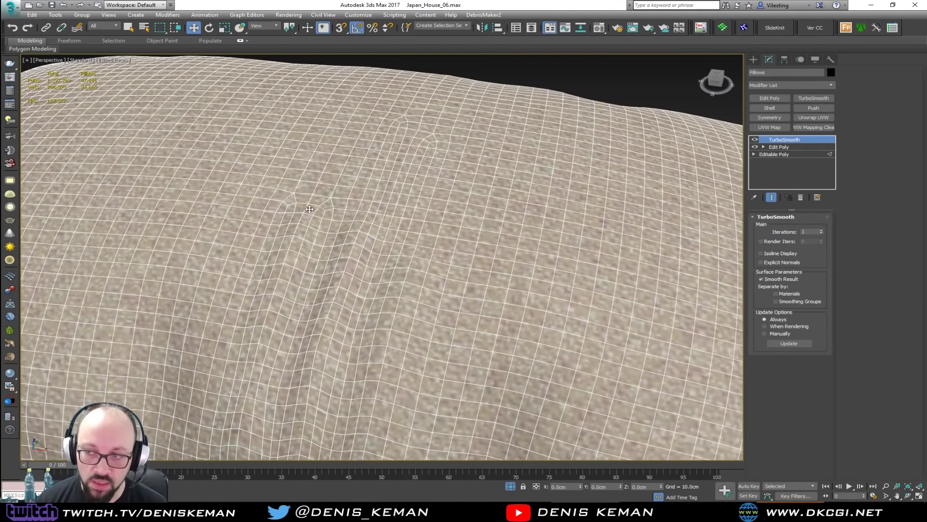
{"action": "key", "text": "F4"}
{"action": "key", "text": "F4"}
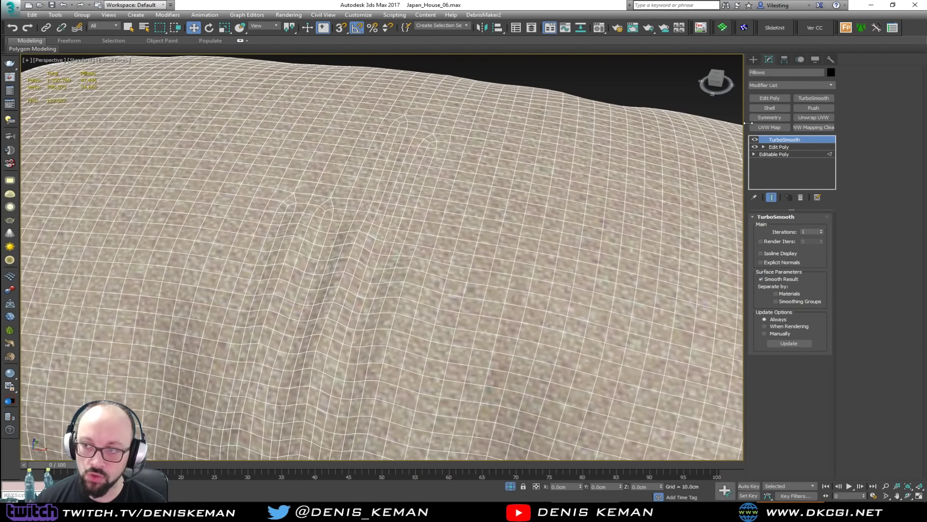
Step: Compare the pillow's Edit Poly mesh with its TurboSmooth result around the wrinkle cuts by toggling the end result display
{"action": "left_click", "coordinate": [778, 147]}
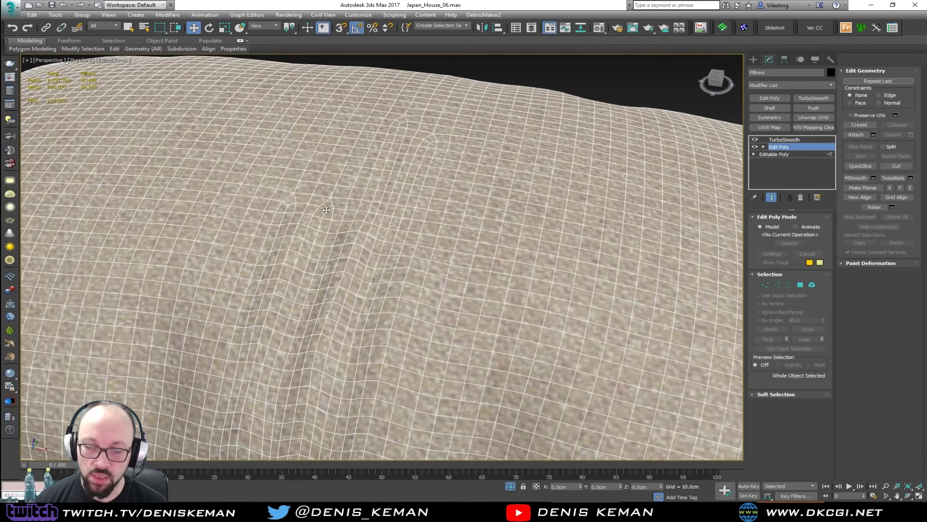
{"action": "key", "text": "grave"}
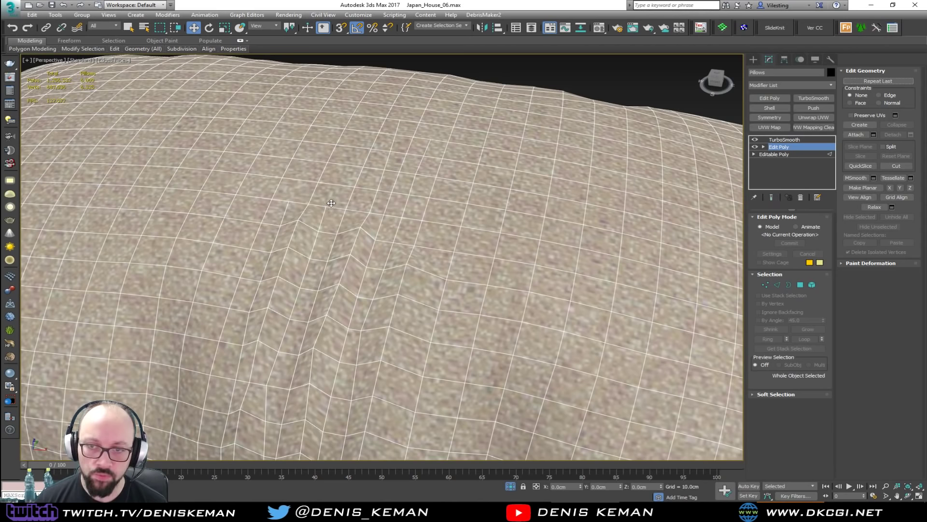
{"action": "key", "text": "grave"}
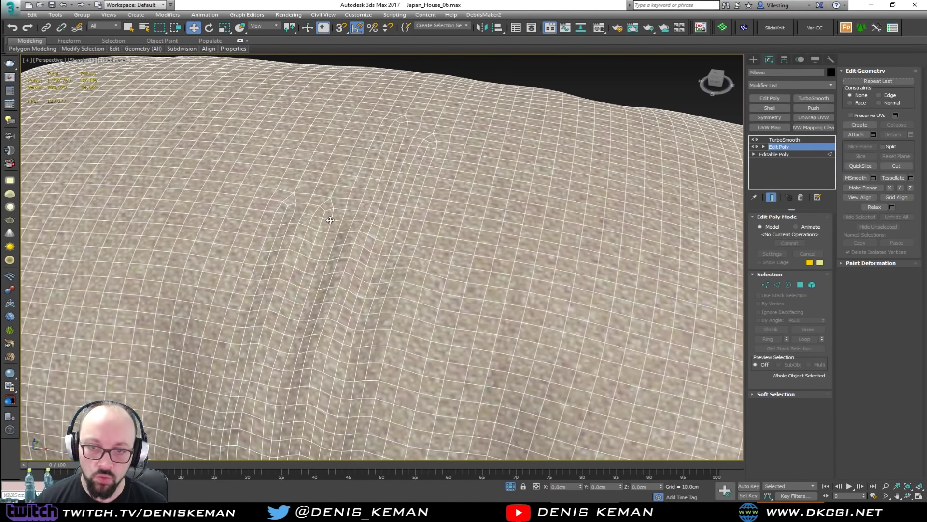
{"action": "key", "text": "grave"}
{"action": "middle_click_drag", "start_coordinate": [331, 234], "coordinate": [318, 170], "text": "alt"}
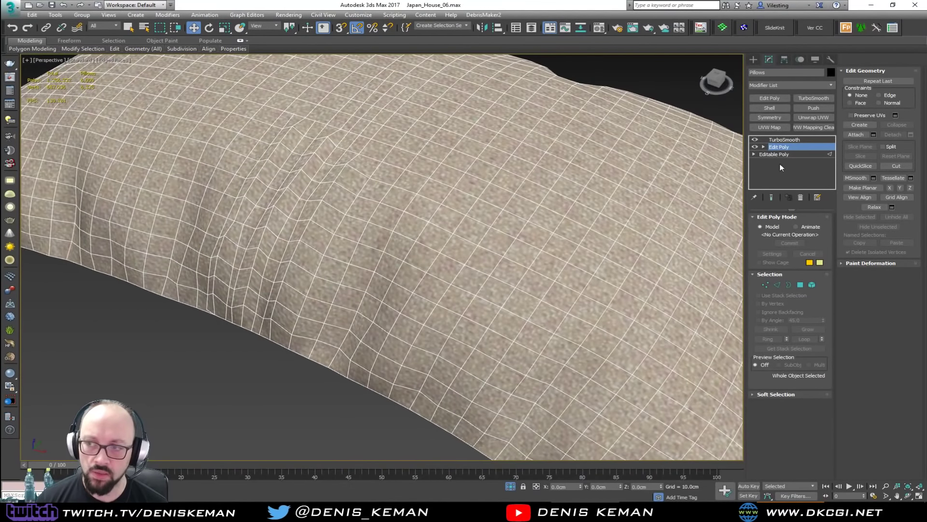
Step: Delete the TurboSmooth and Edit Poly modifiers from the pillows, keeping only the Editable Poly base
{"action": "left_click", "coordinate": [792, 140]}
{"action": "left_click", "coordinate": [800, 198]}
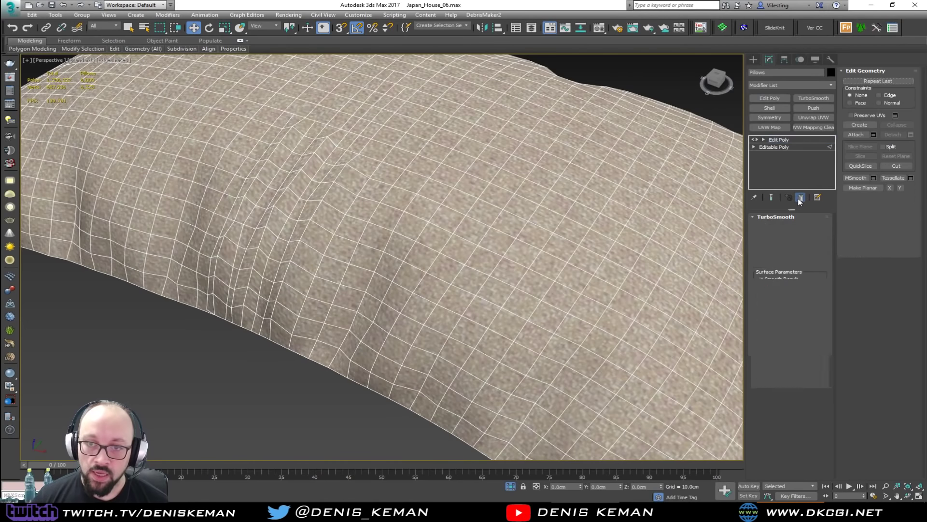
{"action": "left_click", "coordinate": [800, 197]}
Step: Enter polygon editing on the pillows' Editable Poly and unhide all hidden polygons
{"action": "key", "text": "2"}
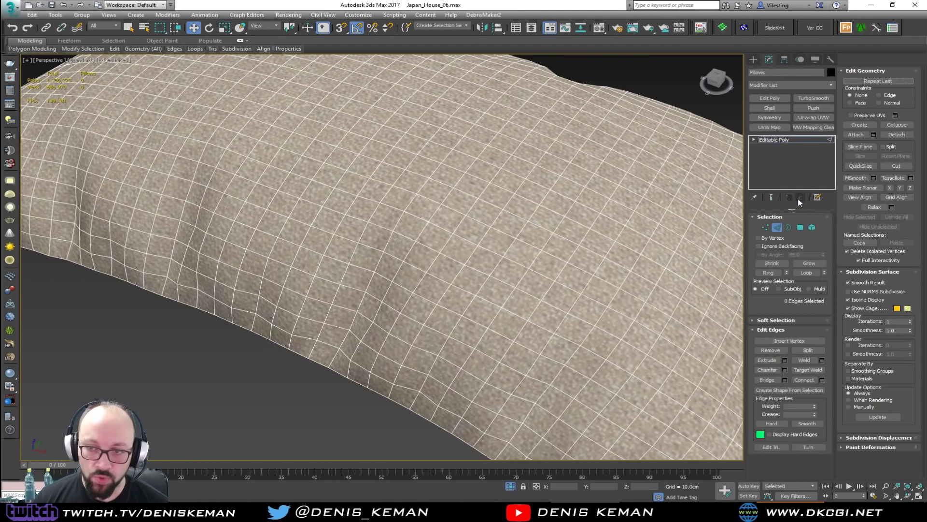
{"action": "left_click", "coordinate": [801, 227]}
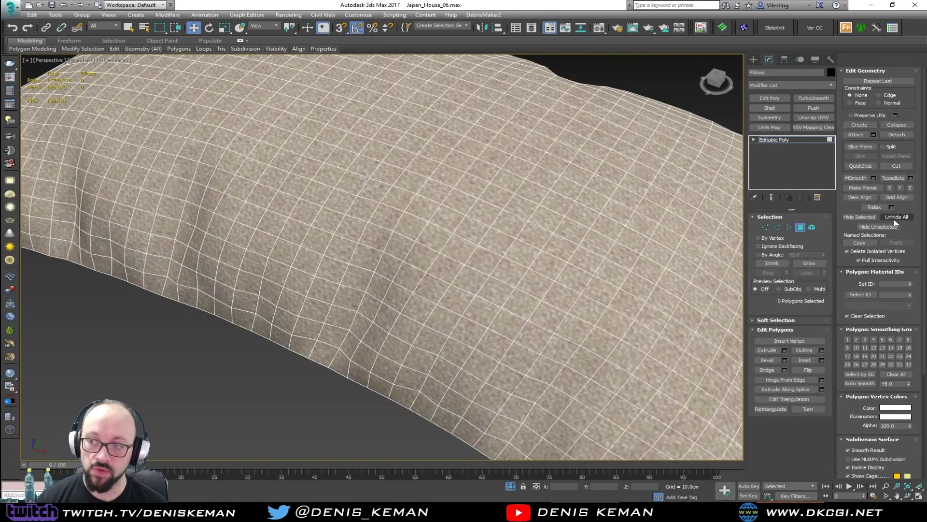
{"action": "scroll", "coordinate": [331, 251], "scroll_direction": "down", "scroll_amount": 3}
{"action": "middle_click_drag", "start_coordinate": [314, 127], "coordinate": [325, 209], "text": "alt"}
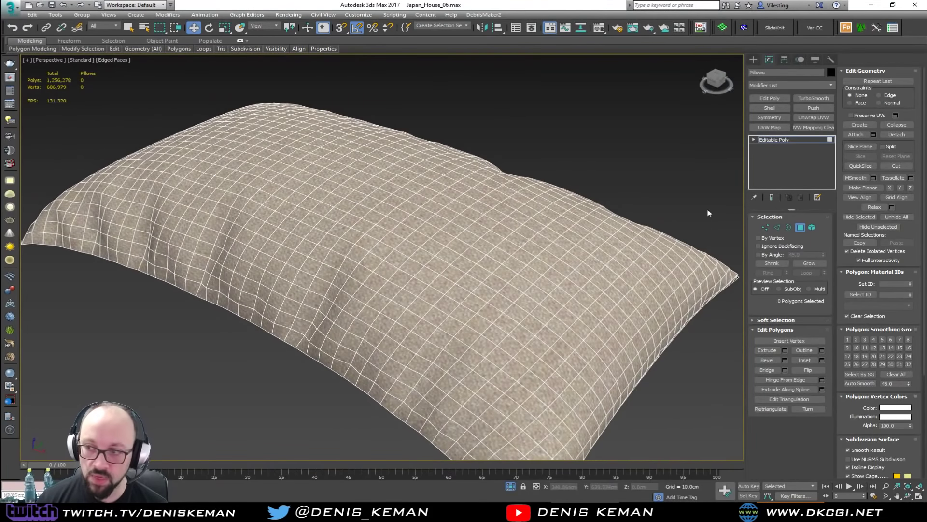
{"action": "left_click", "coordinate": [891, 219]}
Step: End the isolation of the pillows to bring back the bed and the rest of the house
{"action": "right_click", "coordinate": [422, 135]}
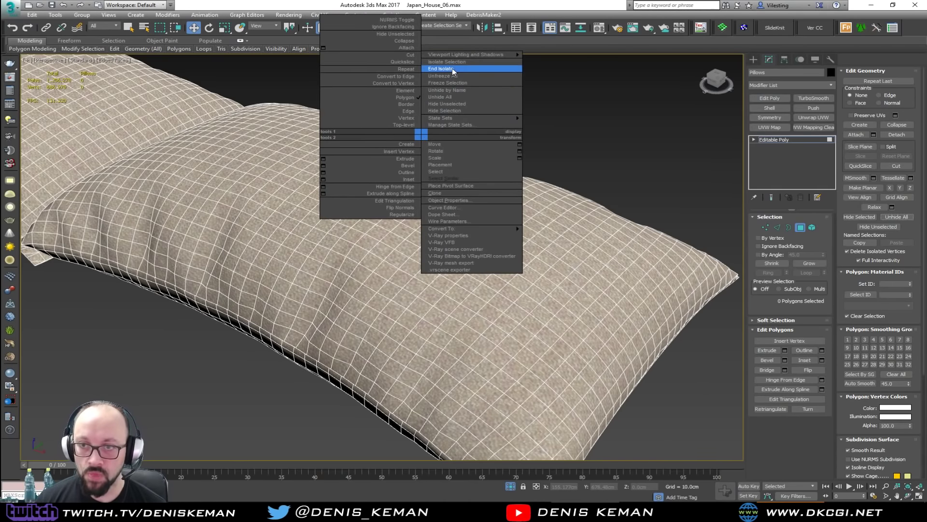
{"action": "left_click", "coordinate": [452, 68]}
{"action": "scroll", "coordinate": [442, 195], "scroll_direction": "down", "scroll_amount": 6}
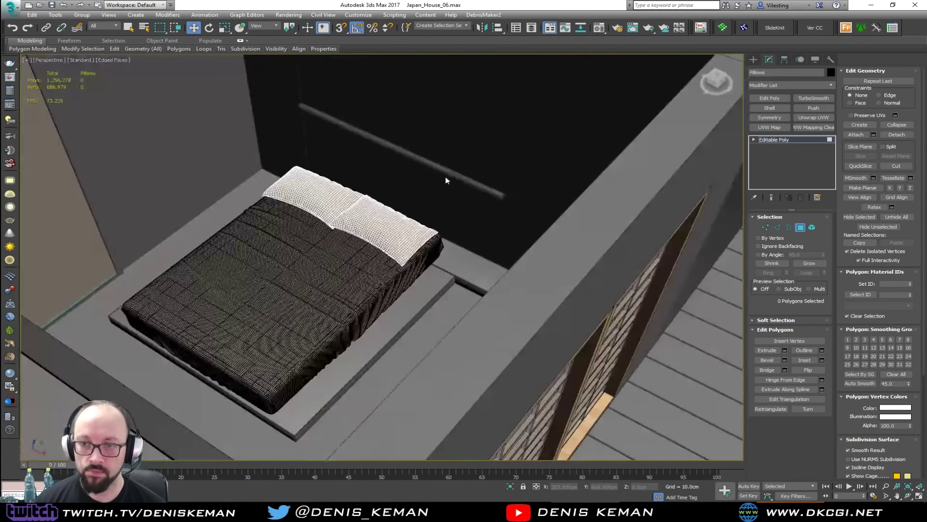
{"action": "scroll", "coordinate": [446, 175], "scroll_direction": "down", "scroll_amount": 8}
Step: Switch to Marvelous Designer and import the Bed_Frame OBJ as an avatar with the scale in cm (DAZ Studio)
{"action": "key", "text": "alt+Tab"}
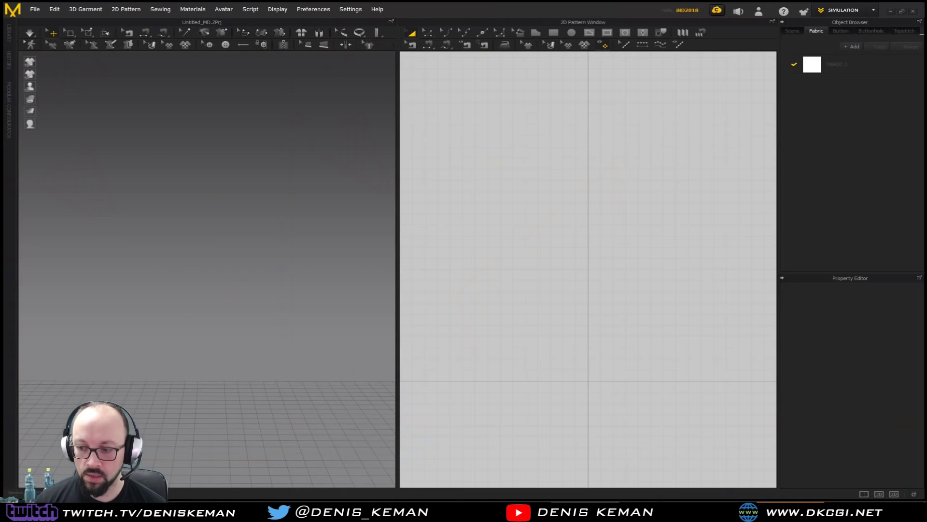
{"action": "left_click", "coordinate": [34, 9]}
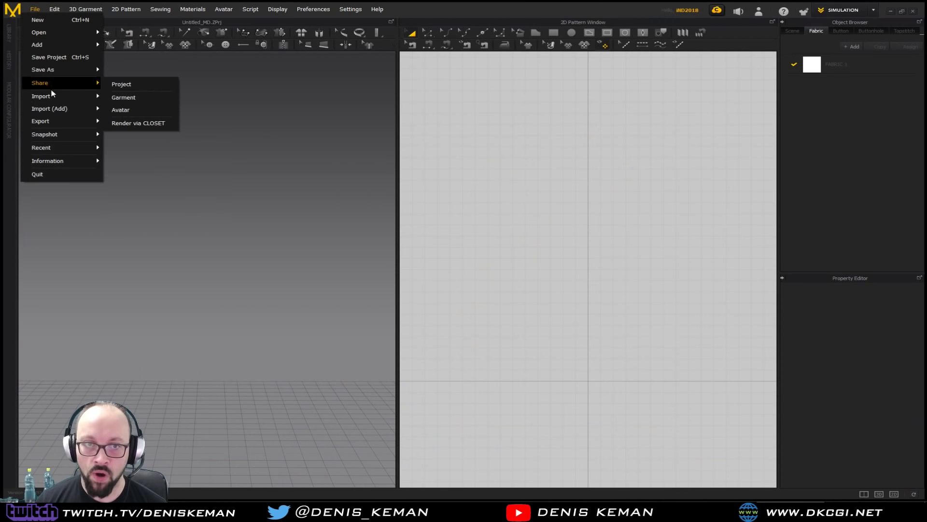
{"action": "mouse_move", "coordinate": [53, 96]}
{"action": "left_click", "coordinate": [115, 96]}
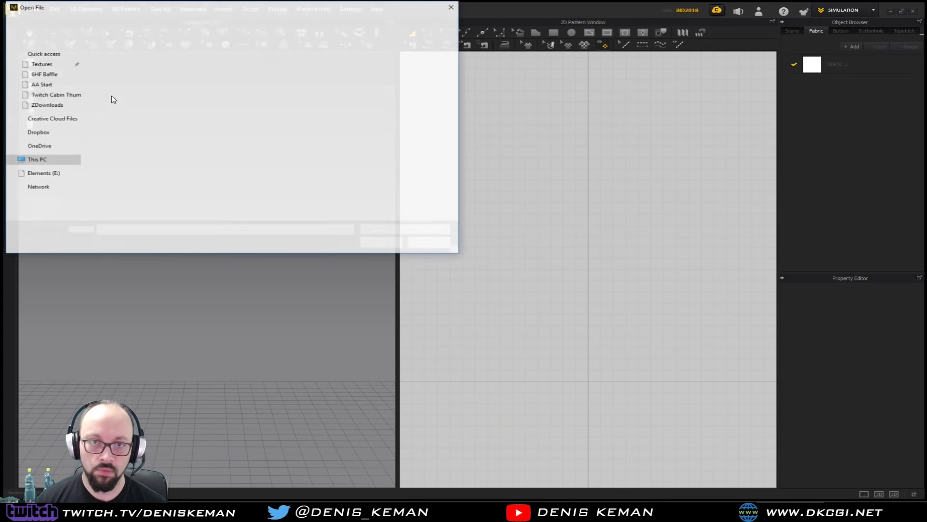
{"action": "left_click", "coordinate": [140, 69]}
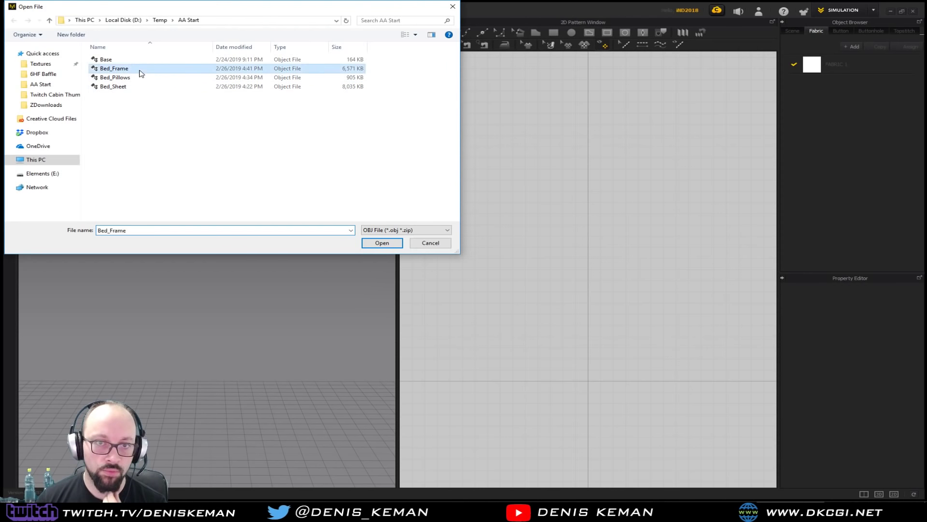
{"action": "double_click", "coordinate": [140, 71]}
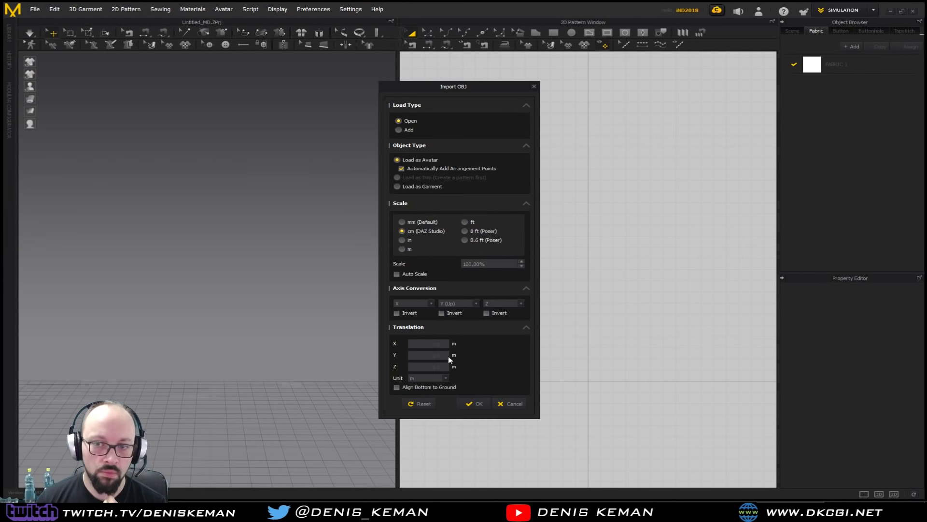
{"action": "left_click", "coordinate": [466, 402]}
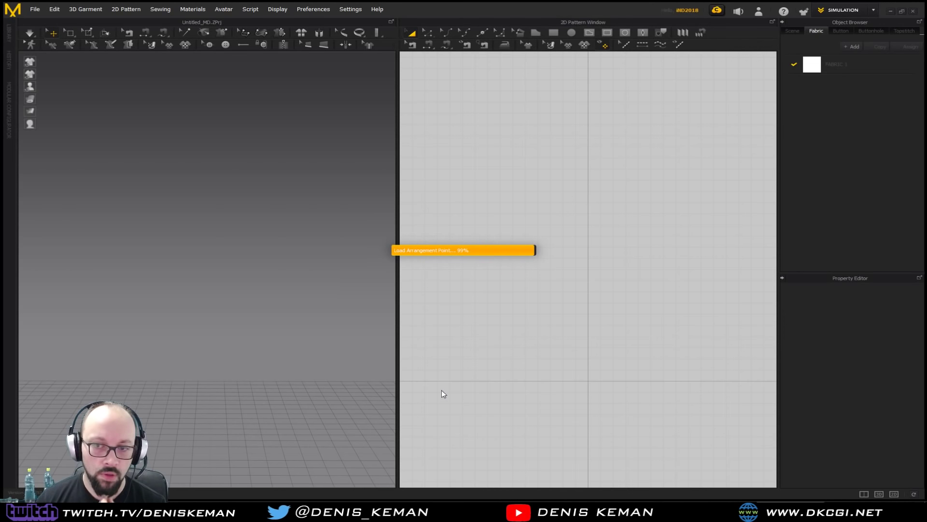
Step: Switch back to 3ds Max and leave polygon editing on the pillows
{"action": "key", "text": "alt+Tab"}
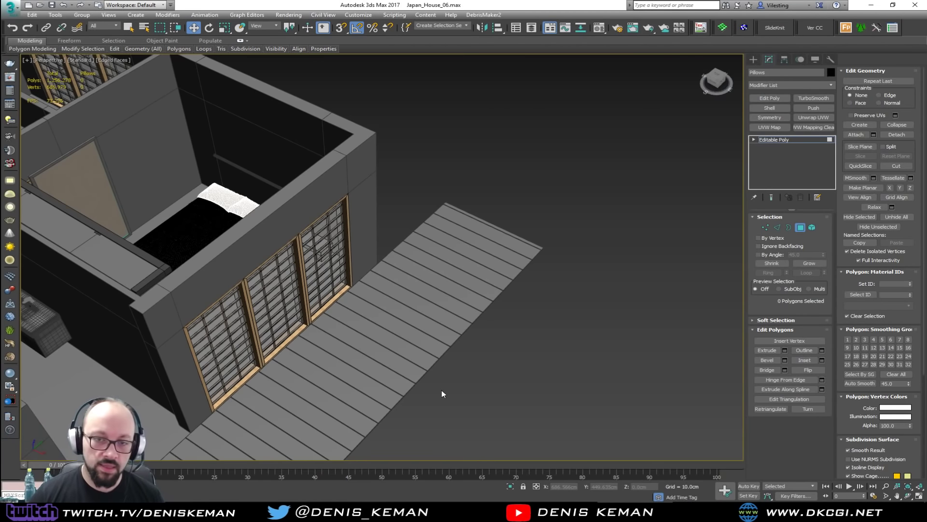
{"action": "scroll", "coordinate": [182, 240], "scroll_direction": "up", "scroll_amount": 10}
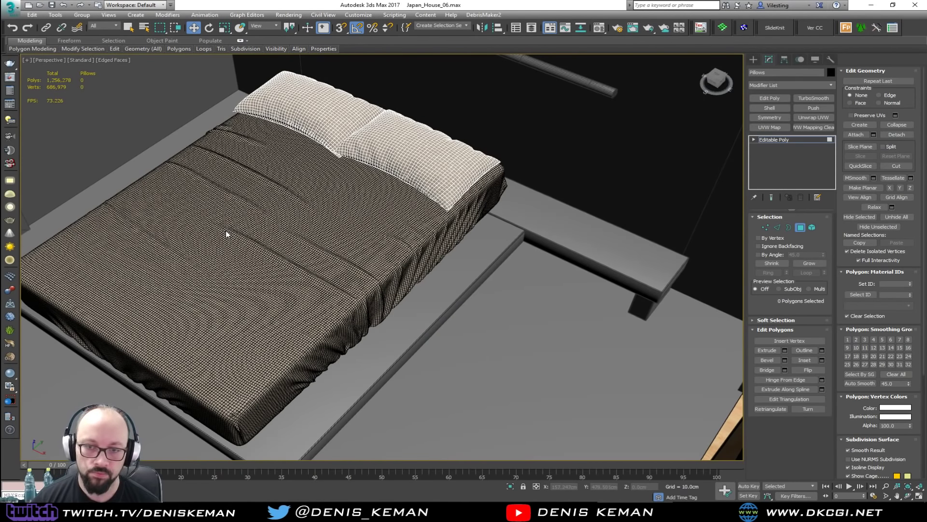
{"action": "left_click", "coordinate": [800, 227]}
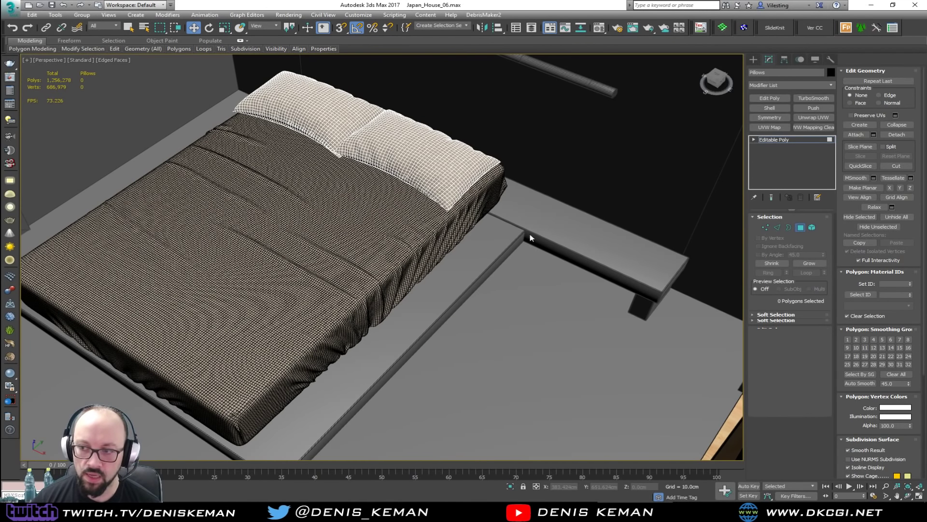
Step: Hide the bed sheet so the mattress underneath is exposed
{"action": "left_click", "coordinate": [290, 229]}
{"action": "middle_click_drag", "start_coordinate": [290, 229], "coordinate": [311, 281], "text": "alt"}
{"action": "right_click", "coordinate": [344, 294]}
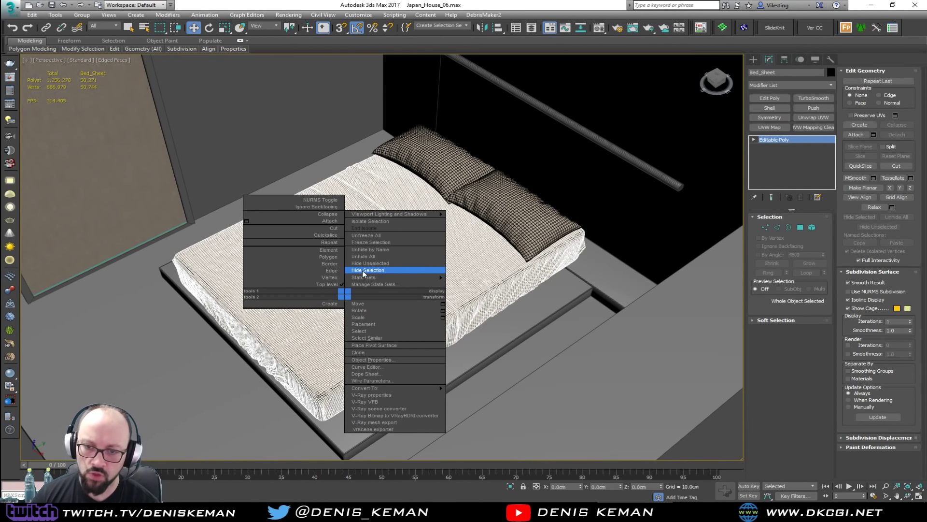
{"action": "left_click", "coordinate": [363, 271]}
Step: Export the mattress, pillows and both bed frame pieces together as an OBJ, overwriting Bed_Frame.obj and using the ZBrush preset
{"action": "left_click", "coordinate": [410, 333]}
{"action": "left_click", "coordinate": [506, 222], "text": "ctrl"}
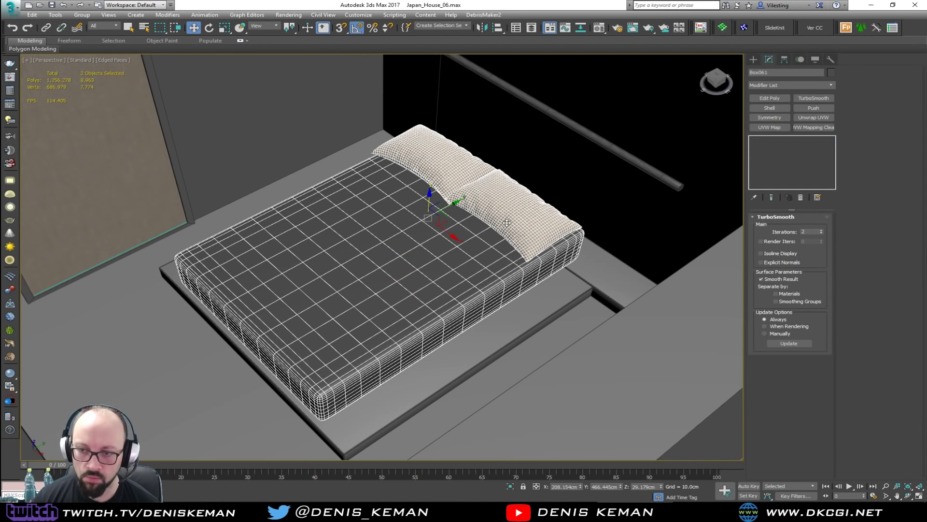
{"action": "left_click", "coordinate": [530, 294], "text": "ctrl"}
{"action": "left_click", "coordinate": [608, 277], "text": "ctrl"}
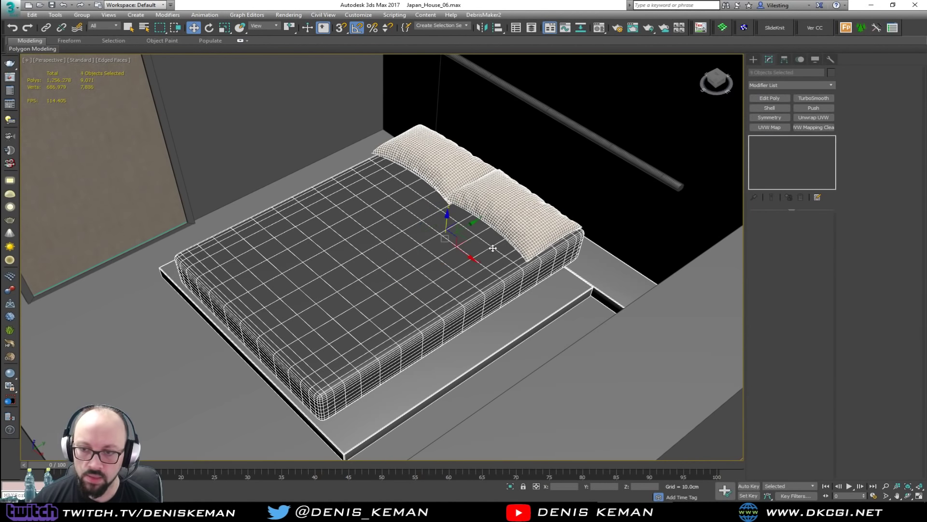
{"action": "left_click", "coordinate": [10, 7]}
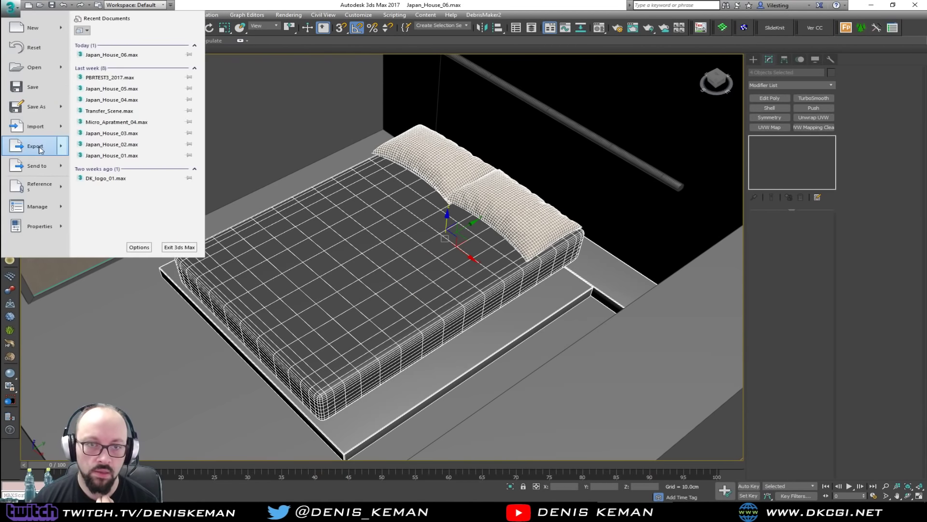
{"action": "mouse_move", "coordinate": [41, 151]}
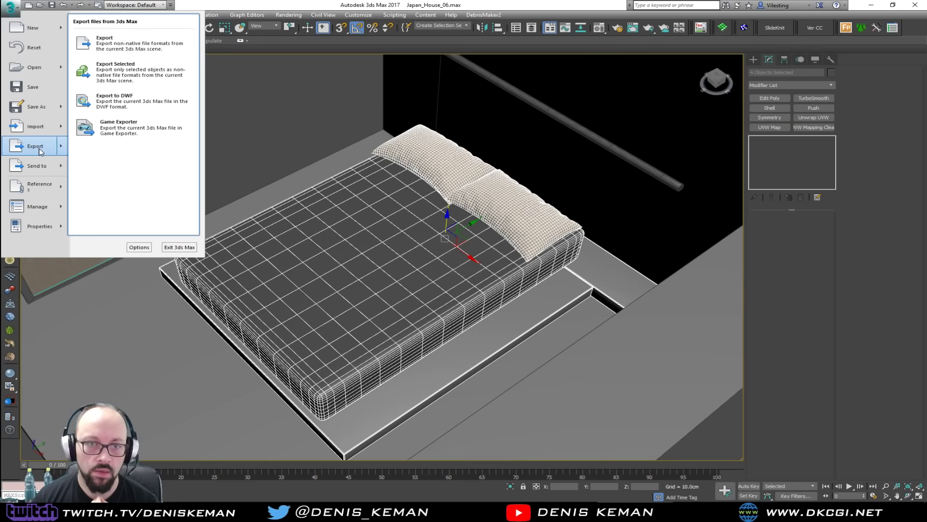
{"action": "left_click", "coordinate": [141, 77]}
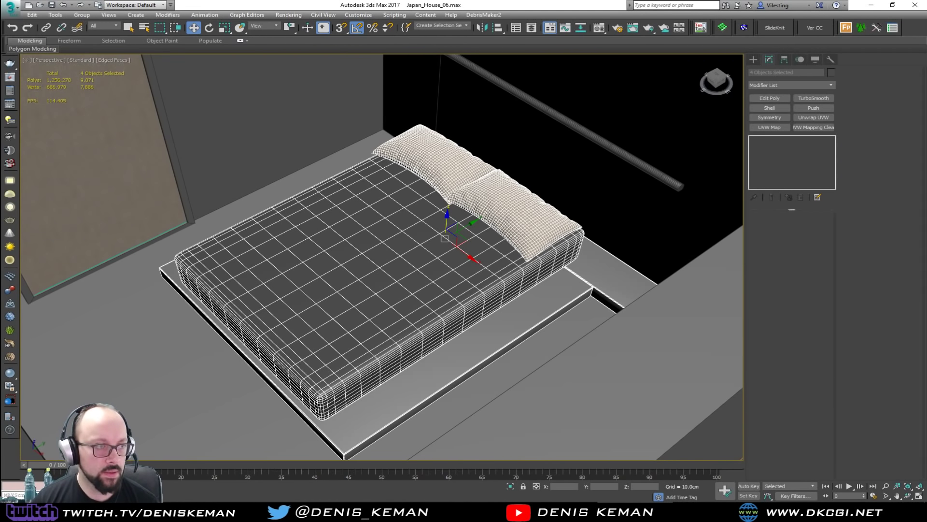
{"action": "double_click", "coordinate": [274, 252]}
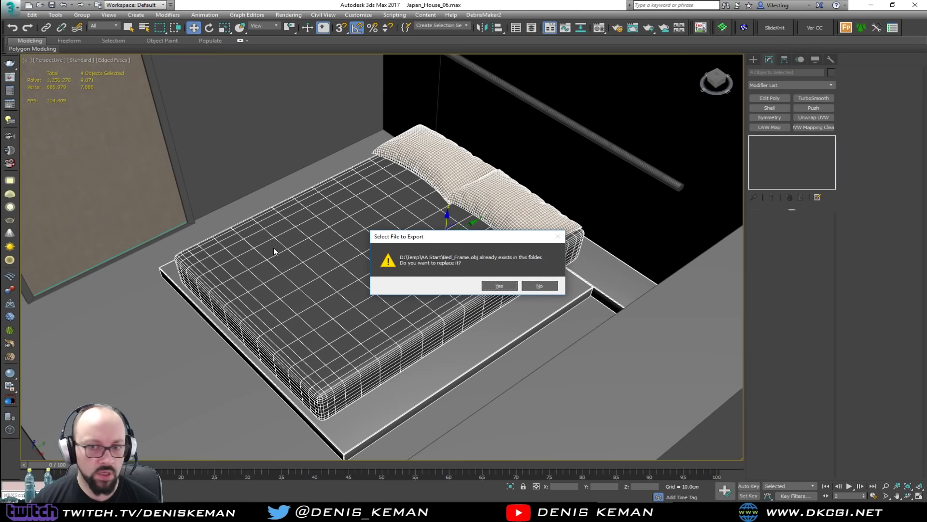
{"action": "left_click", "coordinate": [499, 286]}
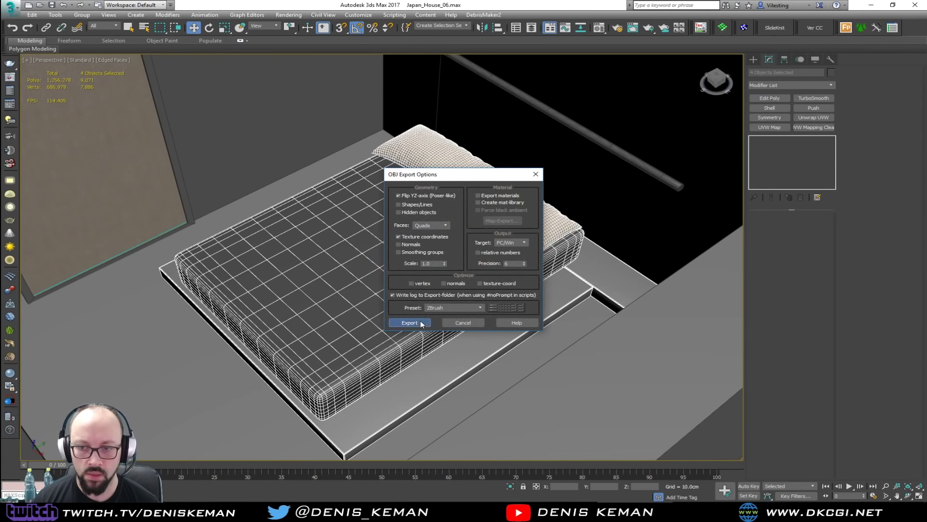
{"action": "left_click", "coordinate": [420, 321]}
{"action": "left_click", "coordinate": [559, 325]}
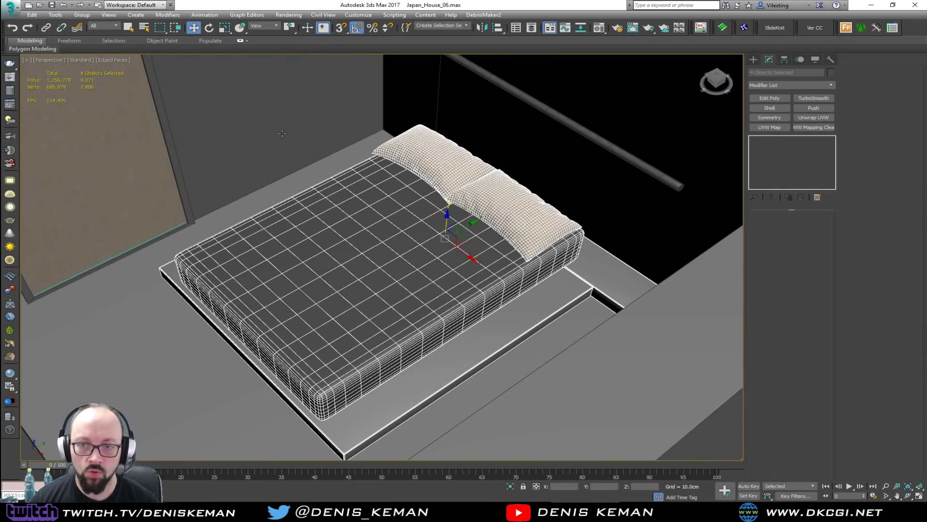
Step: Clear the selection and turn off the edged faces display to see the bed with plain shading
{"action": "scroll", "coordinate": [597, 126], "scroll_direction": "down", "scroll_amount": 8}
{"action": "left_click", "coordinate": [596, 126]}
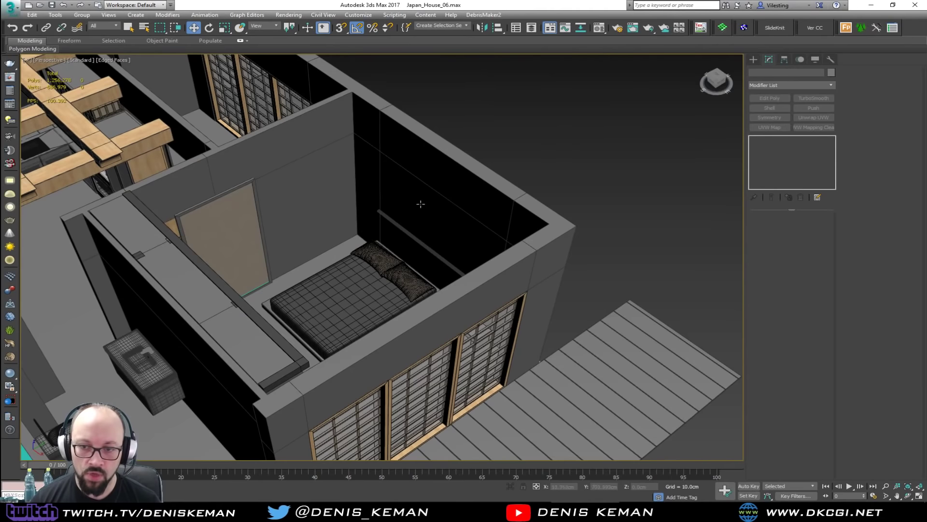
{"action": "key", "text": "F4"}
{"action": "scroll", "coordinate": [350, 279], "scroll_direction": "up", "scroll_amount": 5}
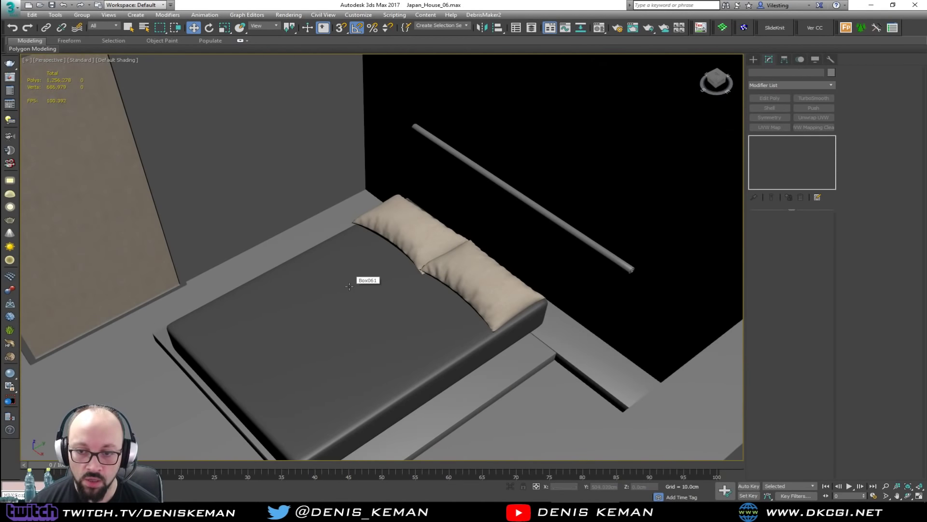
Step: Examine the house's room layout from several angles, from the corridor and beamed area back to the bedroom
{"action": "scroll", "coordinate": [349, 279], "scroll_direction": "down", "scroll_amount": 3}
{"action": "middle_click_drag", "start_coordinate": [349, 279], "coordinate": [264, 259], "text": "alt"}
{"action": "middle_click_drag", "start_coordinate": [260, 147], "coordinate": [393, 362]}
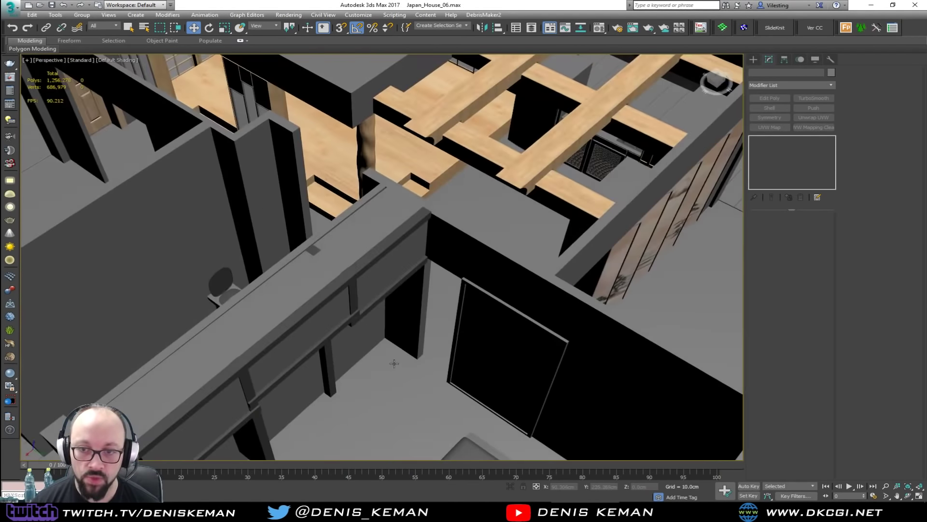
{"action": "scroll", "coordinate": [397, 324], "scroll_direction": "down", "scroll_amount": 3}
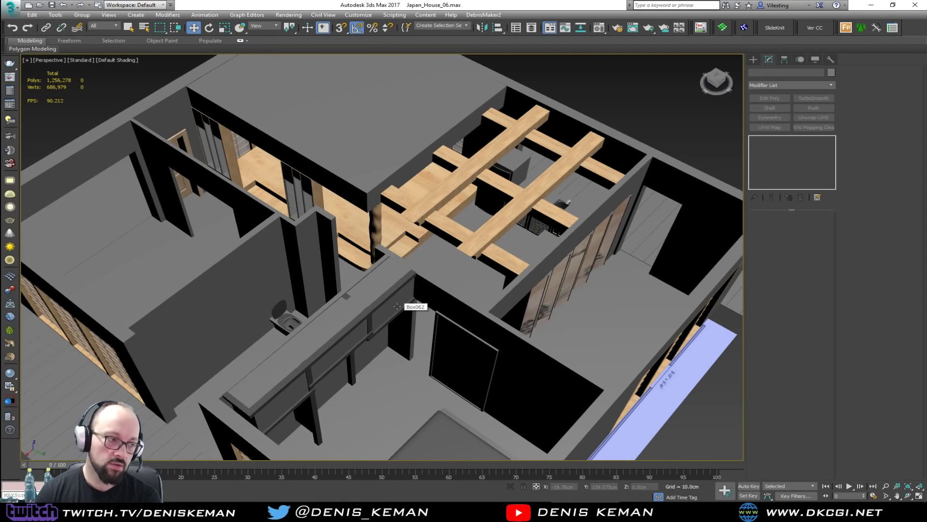
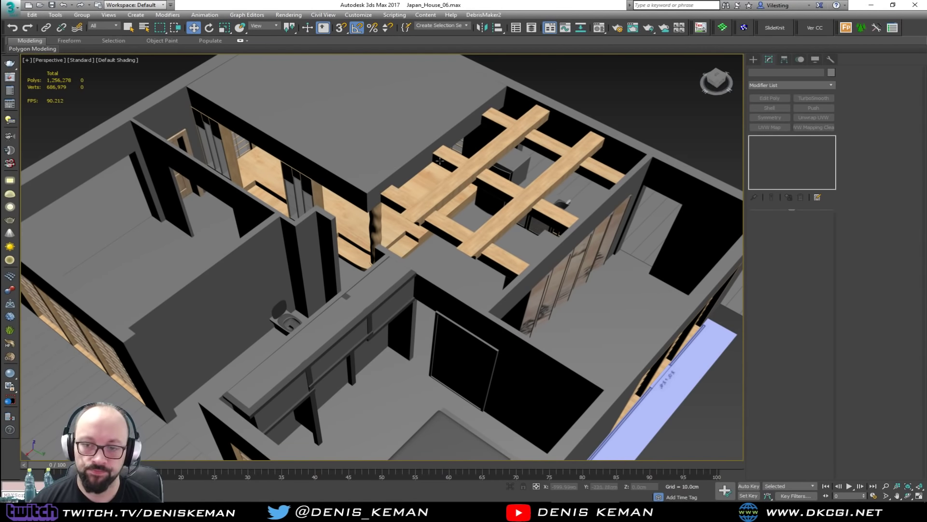
{"action": "middle_click_drag", "start_coordinate": [365, 270], "coordinate": [457, 279]}
{"action": "middle_click_drag", "start_coordinate": [443, 267], "coordinate": [440, 262], "text": "alt"}
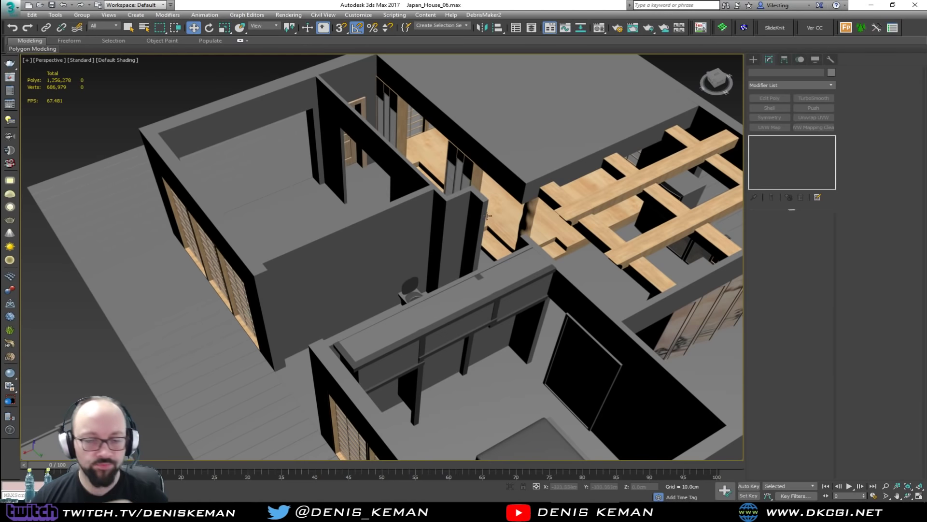
{"action": "middle_click_drag", "start_coordinate": [487, 215], "coordinate": [310, 221], "text": "alt"}
{"action": "middle_click_drag", "start_coordinate": [386, 291], "coordinate": [321, 285], "text": "alt"}
{"action": "scroll", "coordinate": [339, 315], "scroll_direction": "down", "scroll_amount": 5}
{"action": "middle_click_drag", "start_coordinate": [338, 315], "coordinate": [316, 204]}
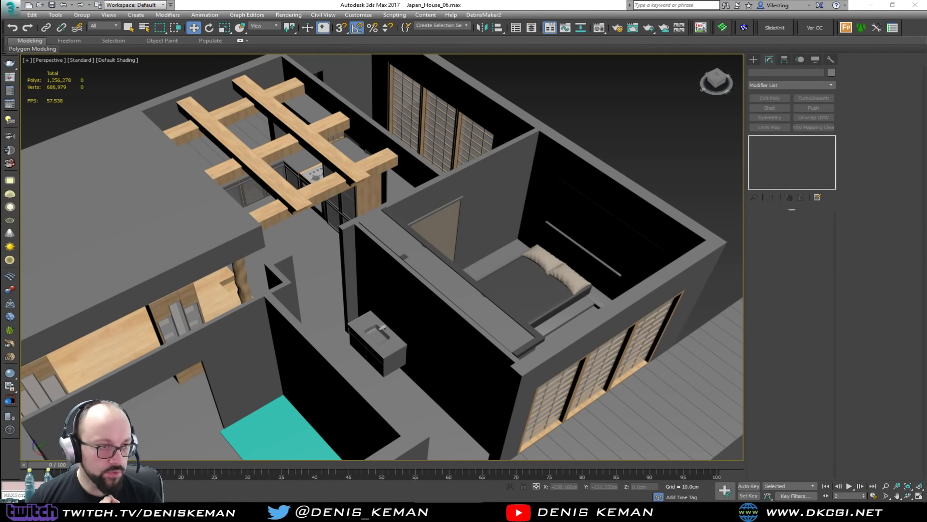
Step: Switch to Discord and look through the Japanese interior and bed reference images in the streaming_related channel
{"action": "left_click_drag", "start_coordinate": [0, 92], "coordinate": [566, 54]}
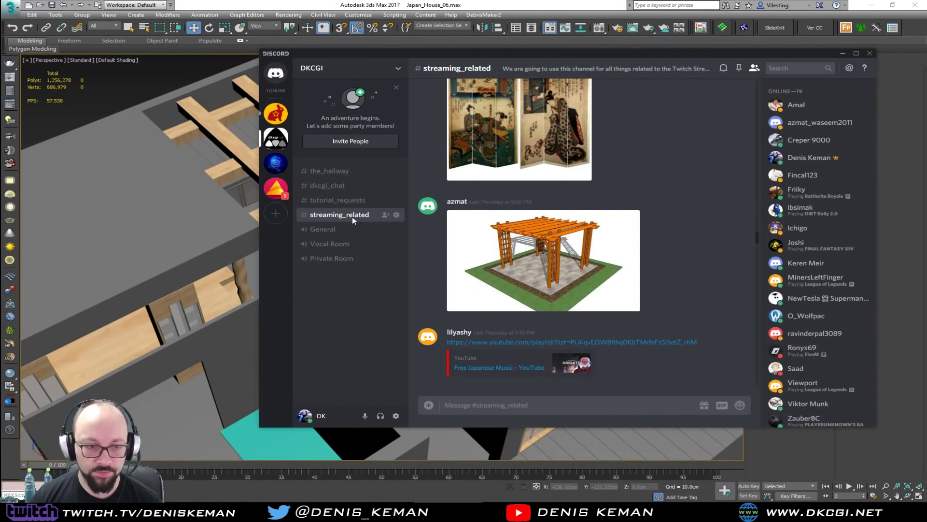
{"action": "scroll", "coordinate": [596, 284], "scroll_direction": "down", "scroll_amount": 4}
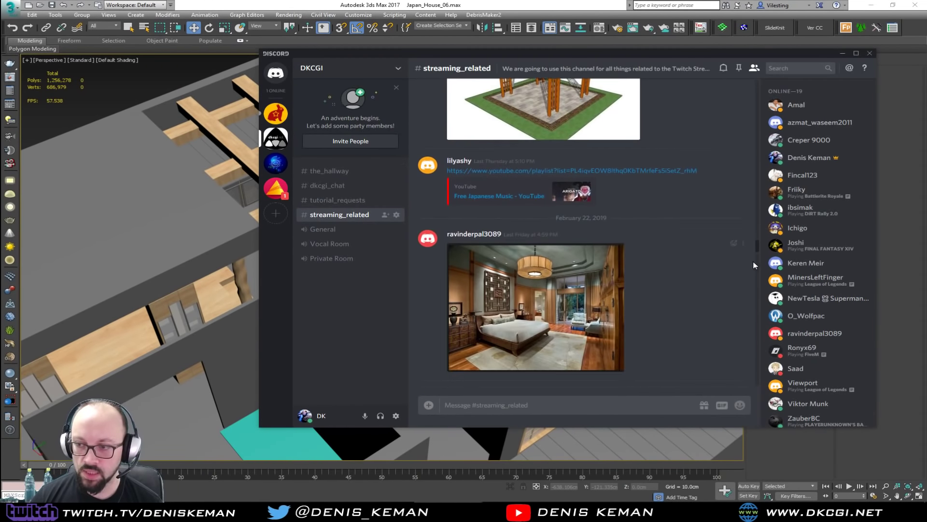
{"action": "scroll", "coordinate": [754, 369], "scroll_direction": "down", "scroll_amount": 5}
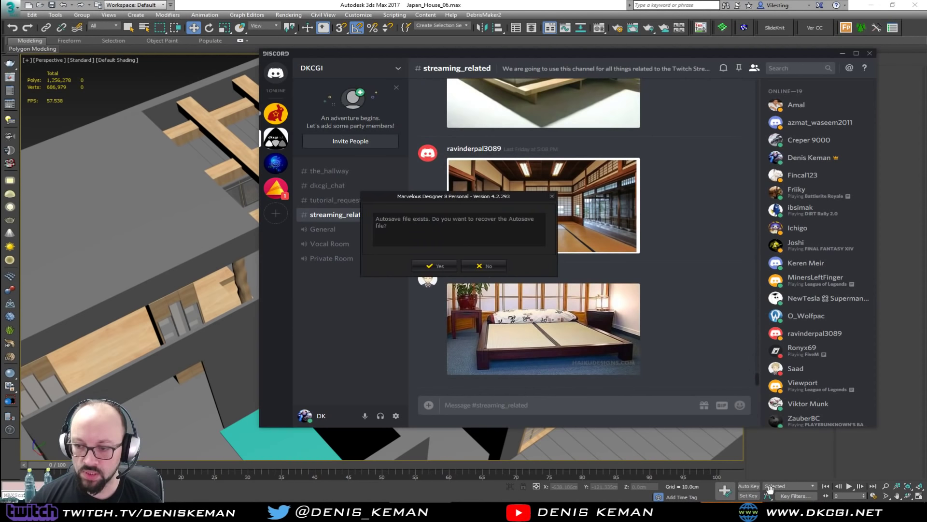
Step: Decline Marvelous Designer's autosave recovery, dismiss its welcome window and switch to its empty project
{"action": "left_click", "coordinate": [480, 268]}
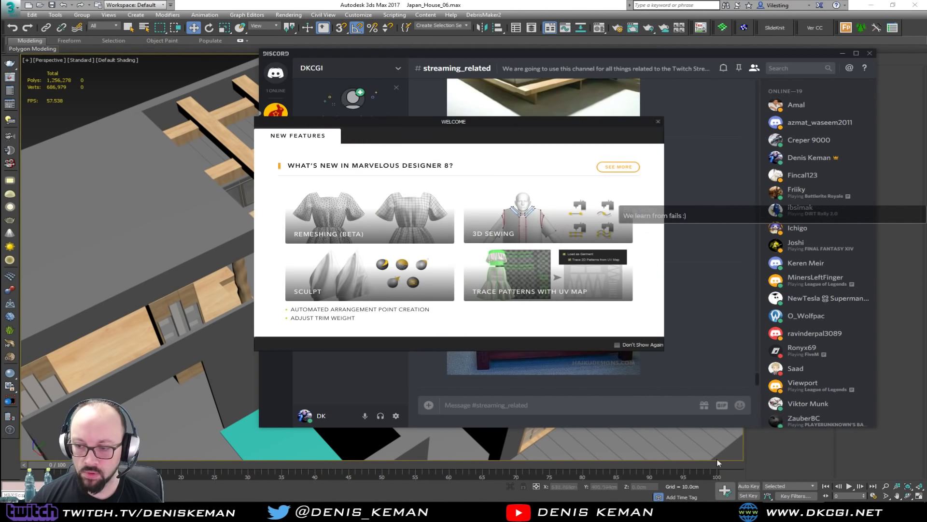
{"action": "left_click", "coordinate": [657, 123]}
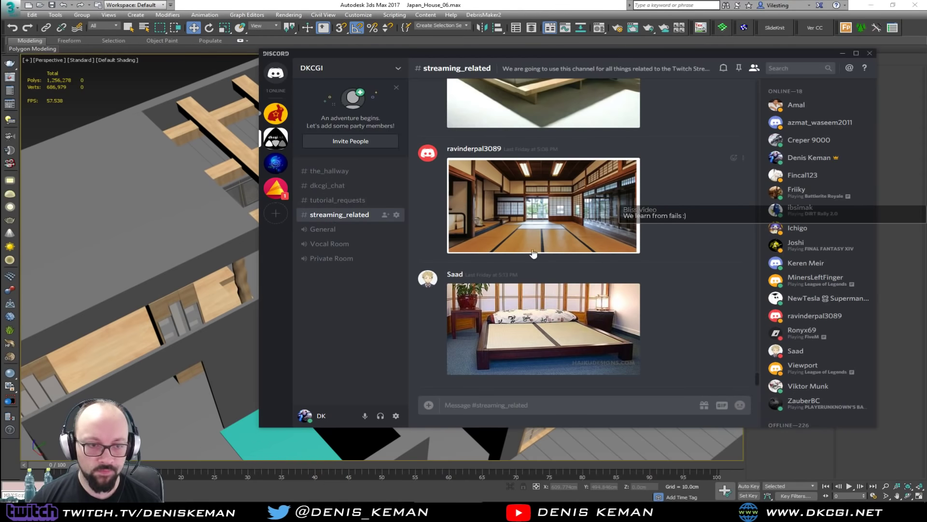
{"action": "key", "text": "alt+Tab"}
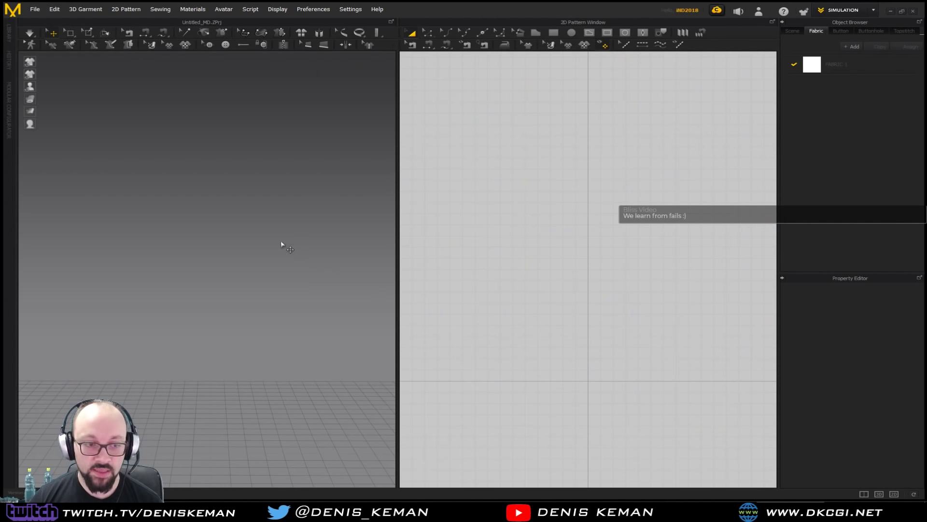
Step: Import the updated Bed_Frame OBJ as an avatar with the scale in cm (DAZ Studio)
{"action": "left_click", "coordinate": [37, 8]}
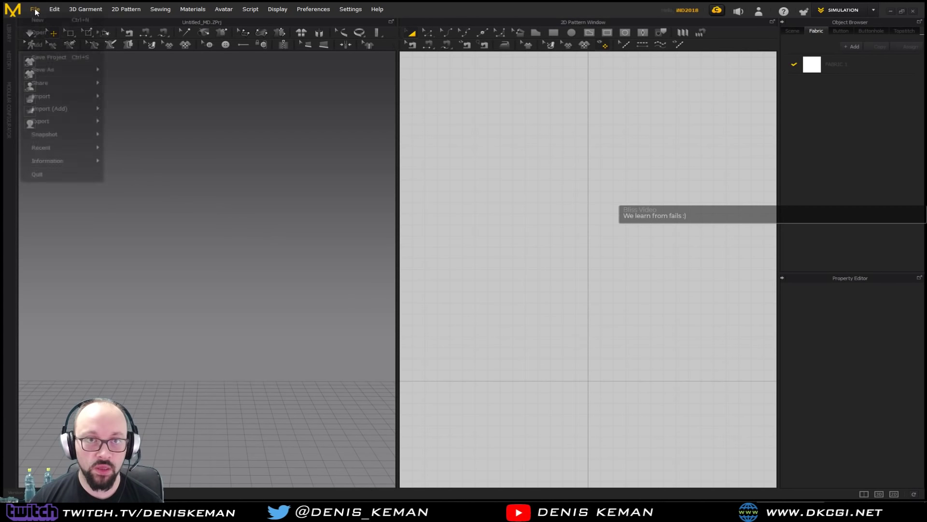
{"action": "mouse_move", "coordinate": [43, 96]}
{"action": "left_click", "coordinate": [149, 98]}
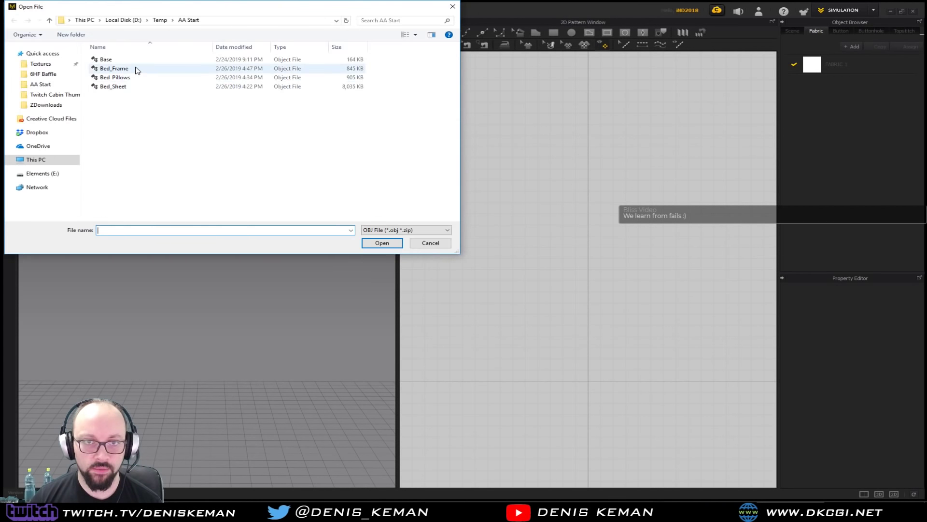
{"action": "double_click", "coordinate": [137, 70]}
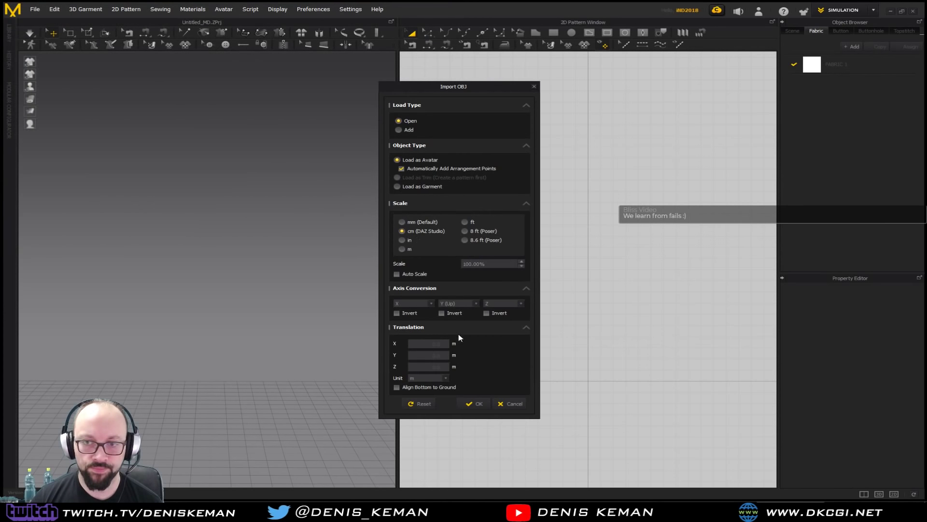
{"action": "left_click", "coordinate": [471, 405]}
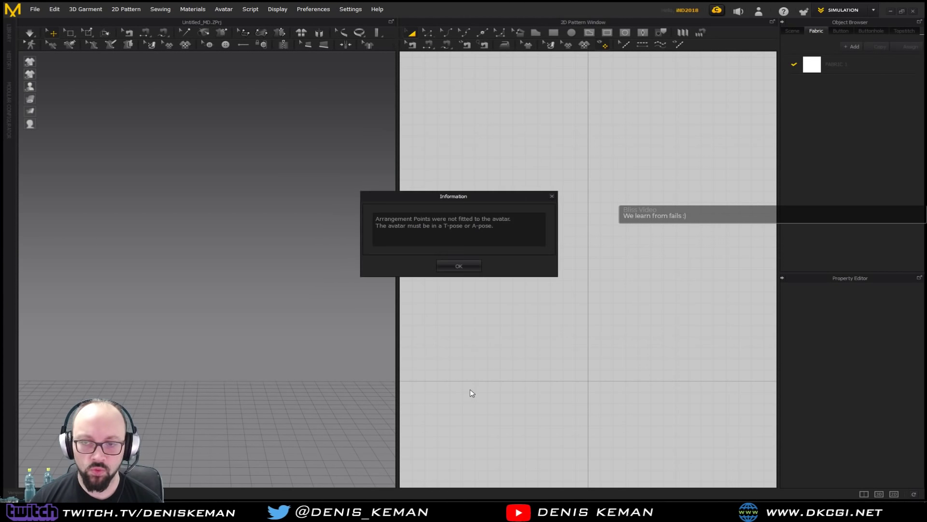
{"action": "left_click", "coordinate": [457, 265]}
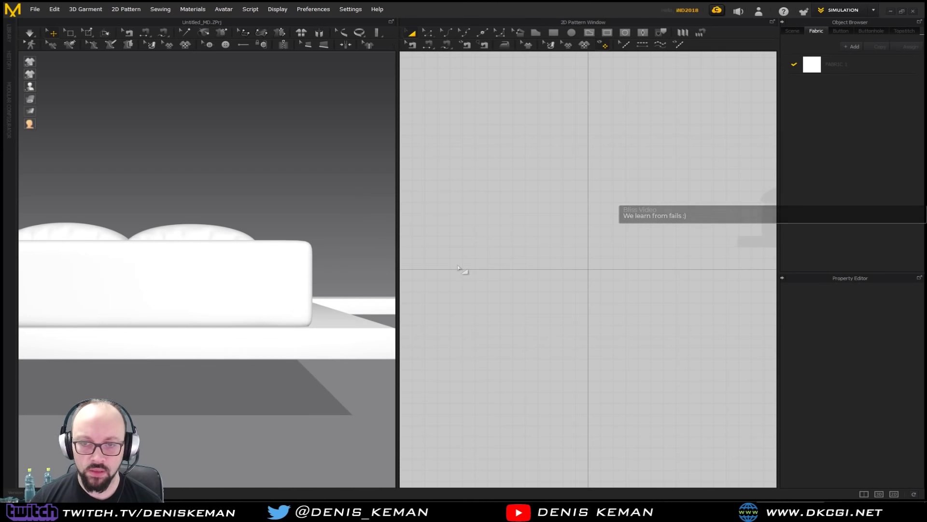
Step: Examine the imported mattress, pillows and bed frame from several angles in the 3D view
{"action": "right_click_drag", "start_coordinate": [290, 270], "coordinate": [227, 289]}
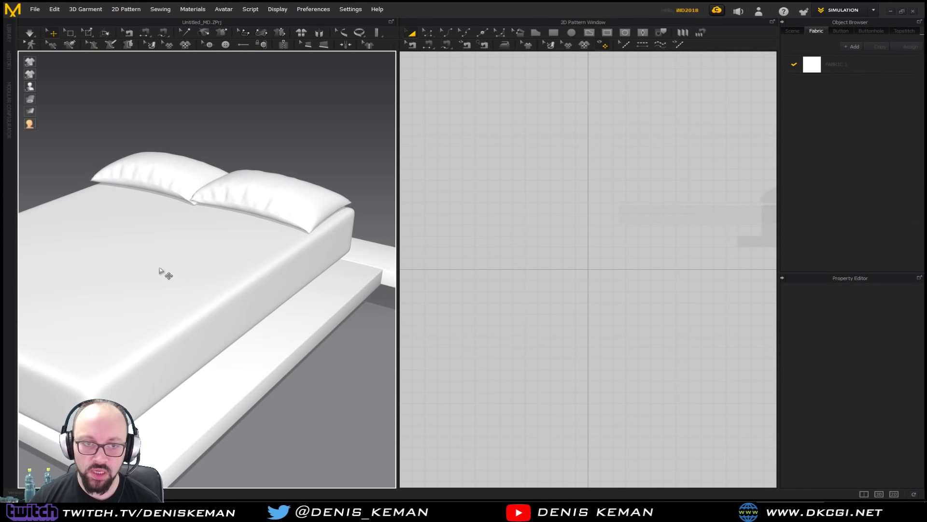
{"action": "middle_click_drag", "start_coordinate": [159, 270], "coordinate": [182, 303]}
{"action": "left_click", "coordinate": [290, 234]}
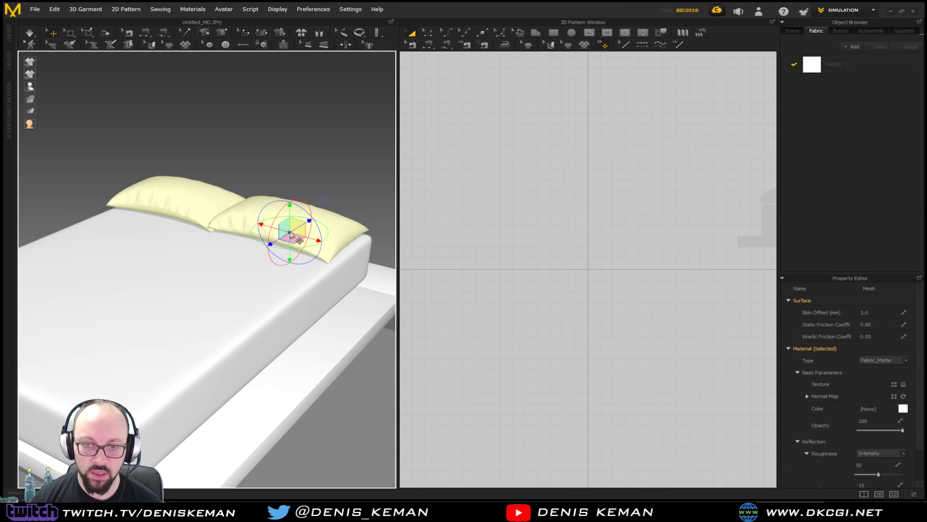
{"action": "left_click", "coordinate": [349, 149]}
{"action": "right_click_drag", "start_coordinate": [339, 240], "coordinate": [362, 269]}
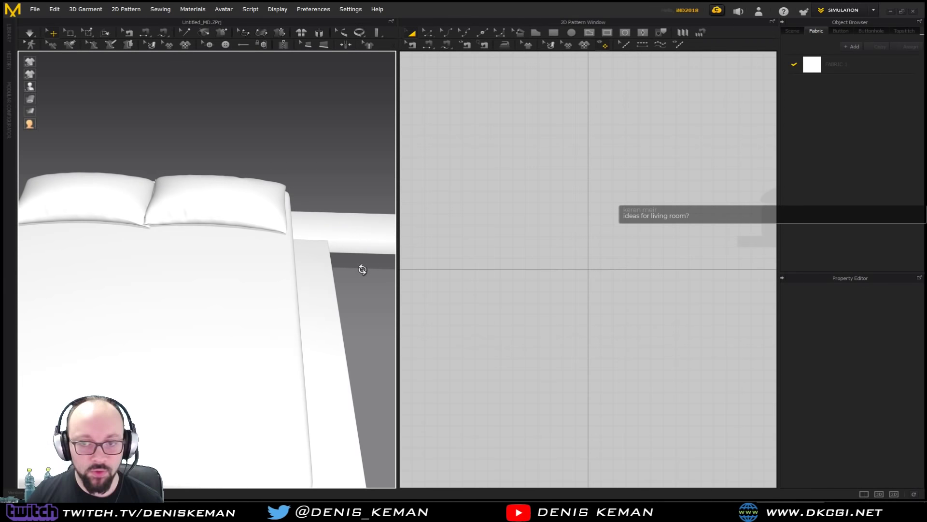
{"action": "scroll", "coordinate": [291, 284], "scroll_direction": "down", "scroll_amount": 6}
{"action": "middle_click_drag", "start_coordinate": [148, 218], "coordinate": [165, 234]}
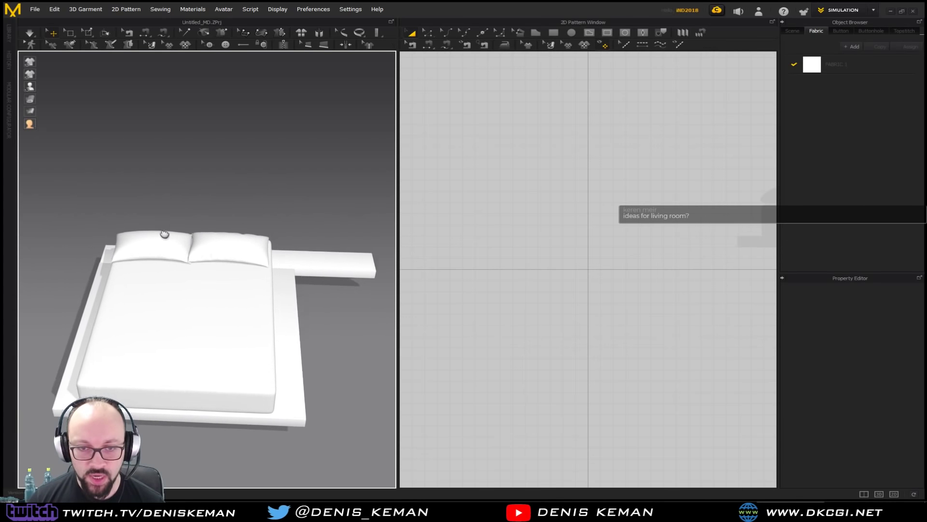
{"action": "right_click_drag", "start_coordinate": [165, 234], "coordinate": [178, 251]}
Step: Draw a rectangular blanket pattern wider than the mattress silhouette in the 2D pattern window, with an outline length of about 784 cm
{"action": "middle_click_drag", "start_coordinate": [651, 208], "coordinate": [624, 250]}
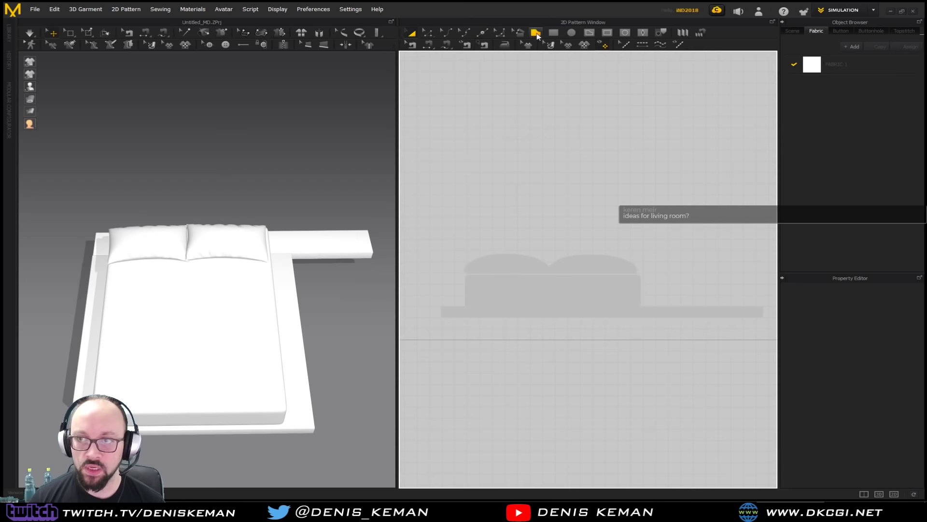
{"action": "left_click", "coordinate": [553, 33]}
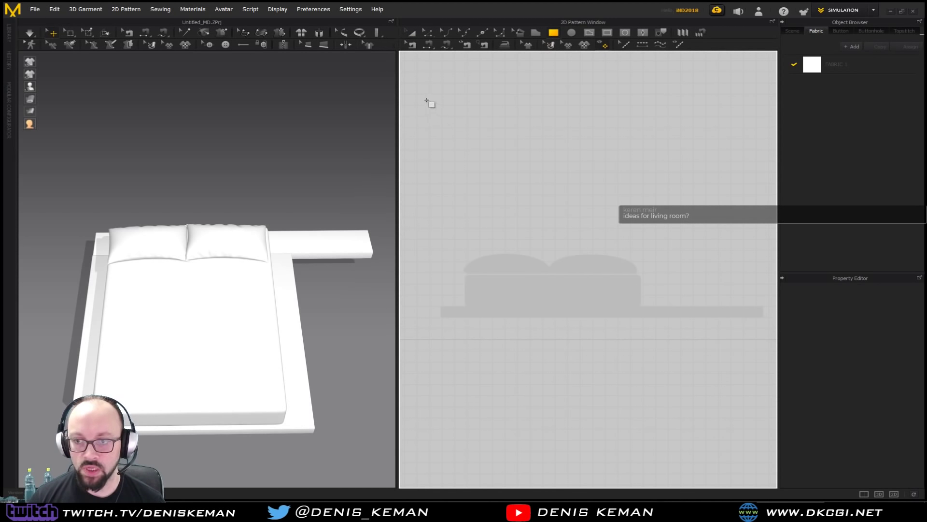
{"action": "left_click_drag", "start_coordinate": [426, 93], "coordinate": [679, 305]}
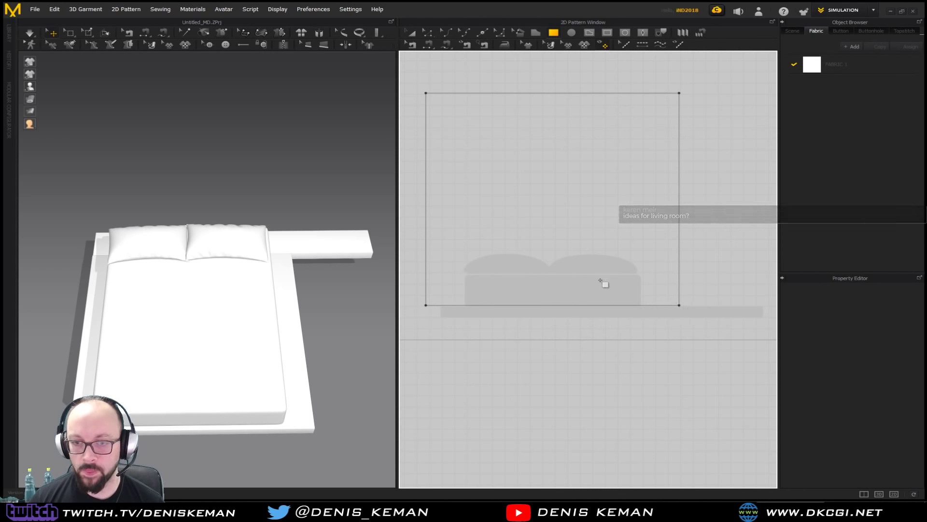
{"action": "left_click", "coordinate": [445, 304]}
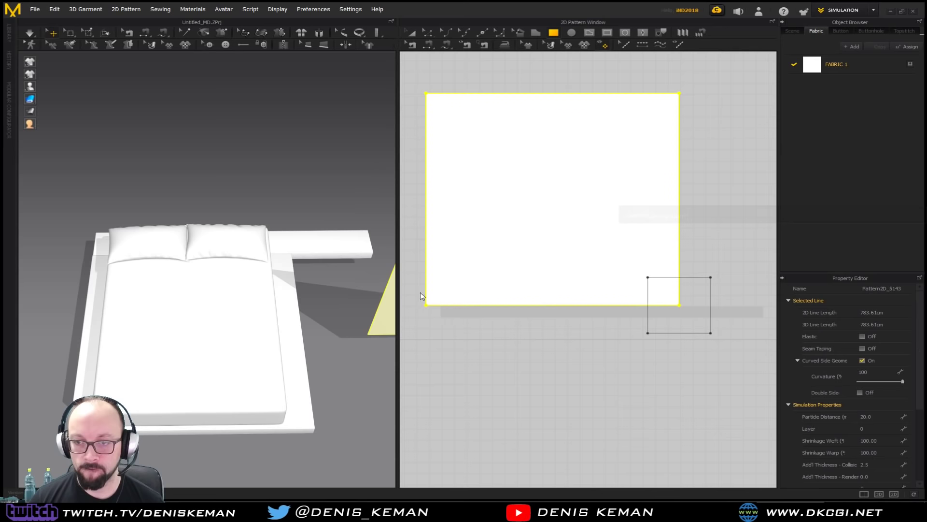
Step: Rotate the blanket pattern to a horizontal orientation and position it above the bed in the 3D view
{"action": "right_click_drag", "start_coordinate": [357, 270], "coordinate": [263, 241]}
{"action": "left_click", "coordinate": [352, 382]}
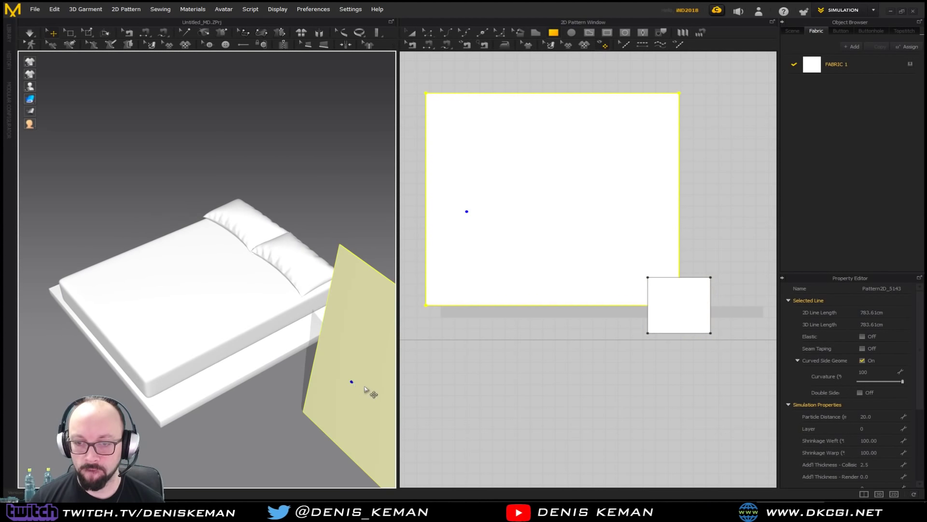
{"action": "right_click_drag", "start_coordinate": [363, 371], "coordinate": [308, 368]}
{"action": "left_click", "coordinate": [325, 387]}
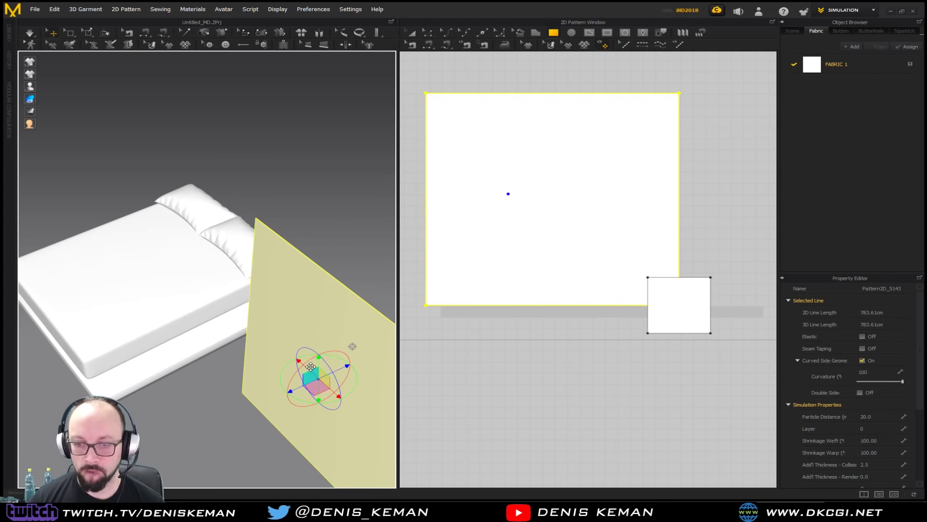
{"action": "left_click_drag", "start_coordinate": [311, 366], "coordinate": [126, 169]}
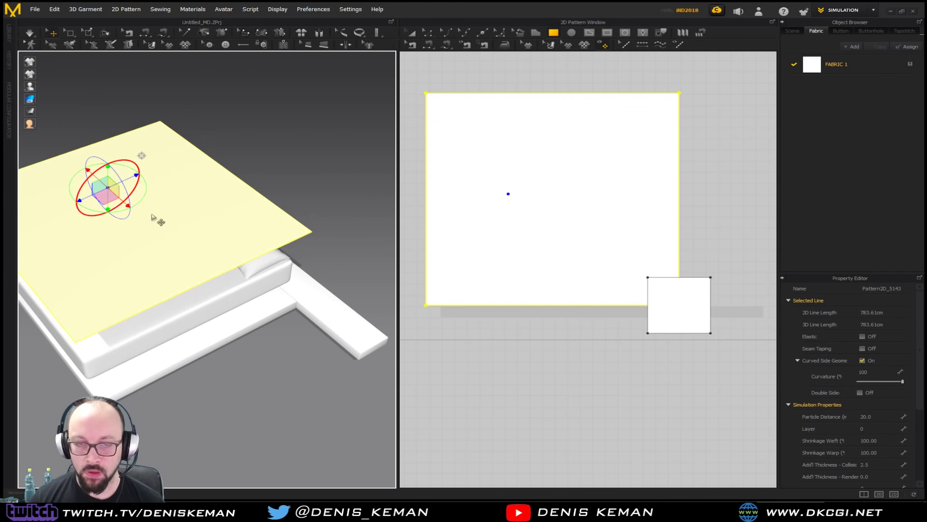
Step: Delete the small extra square pattern overlapping the blanket's corner, dismissing the rectangle creation started by mistake
{"action": "right_click_drag", "start_coordinate": [153, 219], "coordinate": [265, 232]}
{"action": "middle_click_drag", "start_coordinate": [265, 232], "coordinate": [134, 234]}
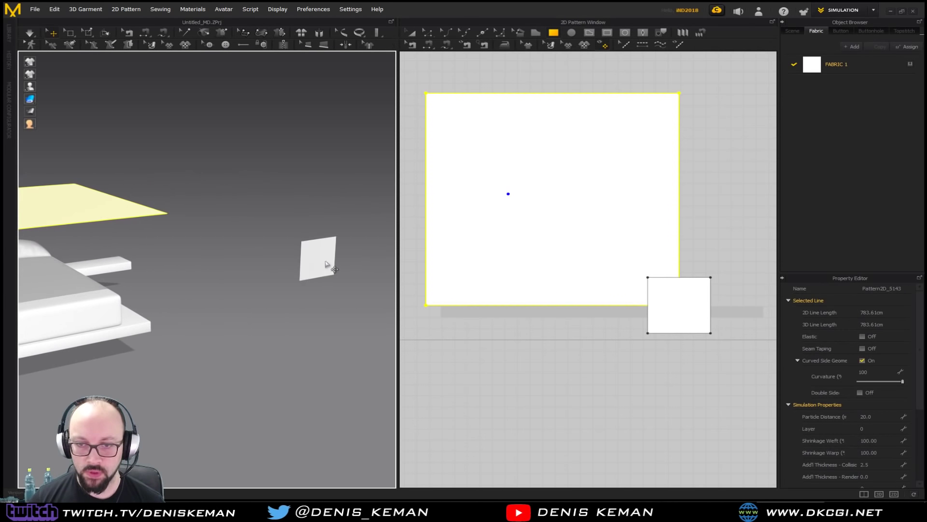
{"action": "left_click", "coordinate": [673, 311]}
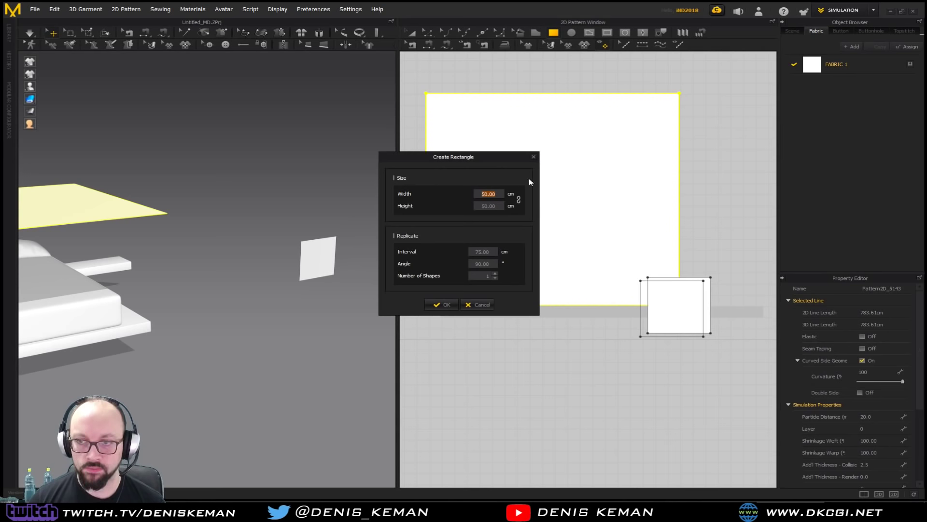
{"action": "left_click", "coordinate": [533, 156]}
{"action": "left_click", "coordinate": [412, 33]}
{"action": "left_click", "coordinate": [699, 326]}
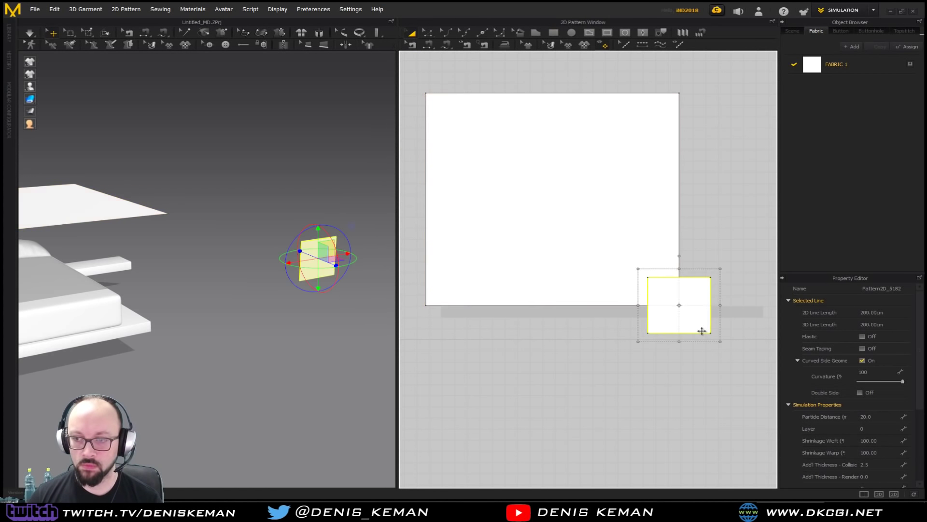
{"action": "key", "text": "Delete"}
Step: Lower and tilt the blanket just above the mattress, and simulate it until it drapes over the bed
{"action": "scroll", "coordinate": [219, 263], "scroll_direction": "down", "scroll_amount": 6}
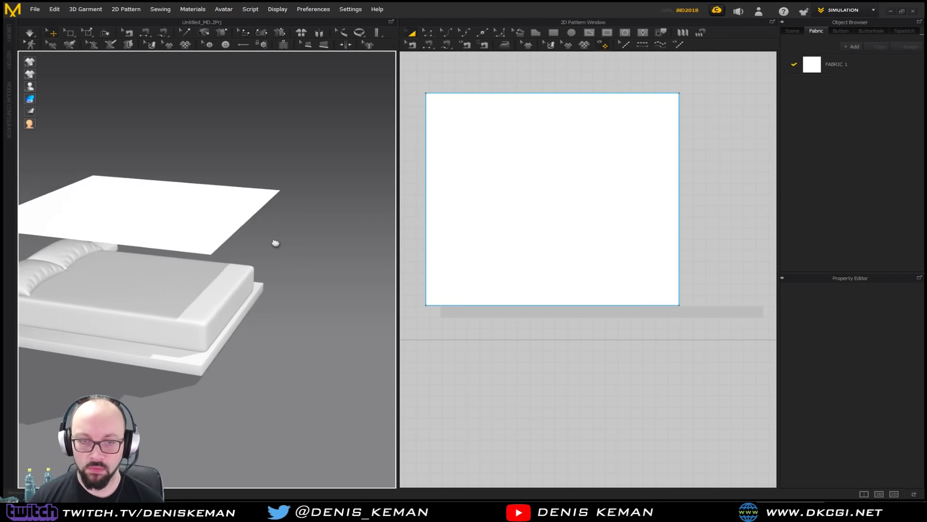
{"action": "left_click", "coordinate": [217, 221]}
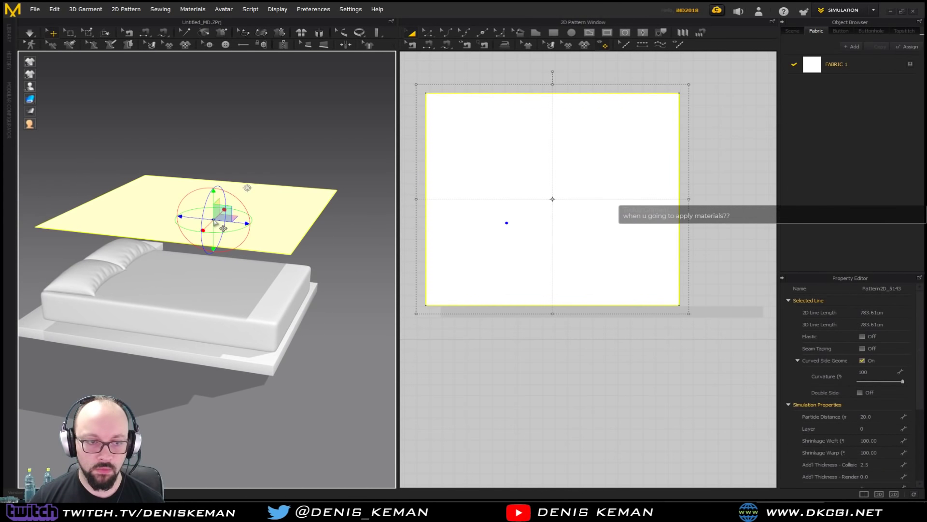
{"action": "left_click_drag", "start_coordinate": [214, 200], "coordinate": [238, 259]}
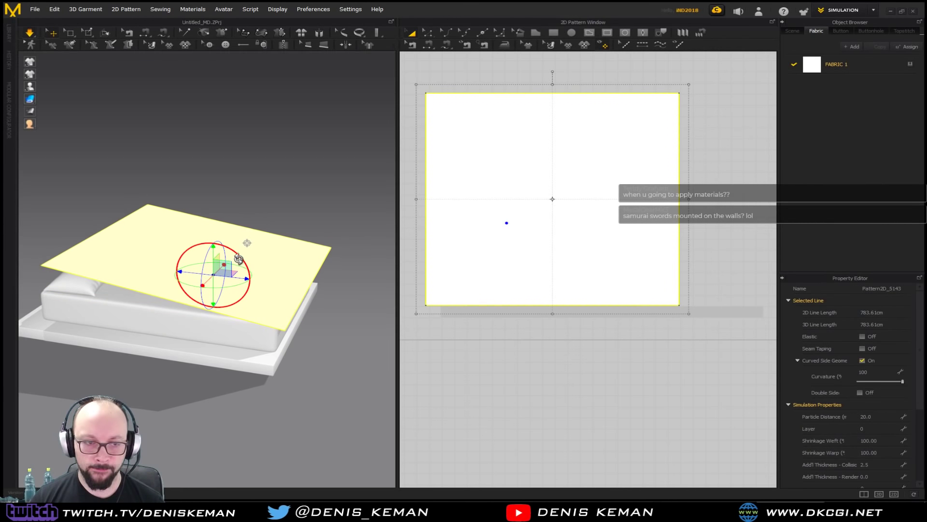
{"action": "key", "text": "space"}
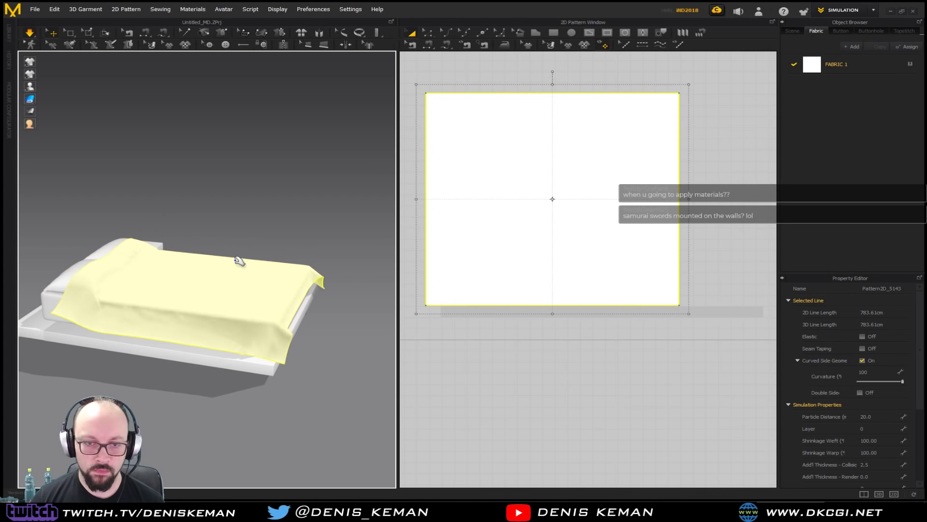
{"action": "key", "text": "space"}
{"action": "right_click_drag", "start_coordinate": [285, 238], "coordinate": [145, 241]}
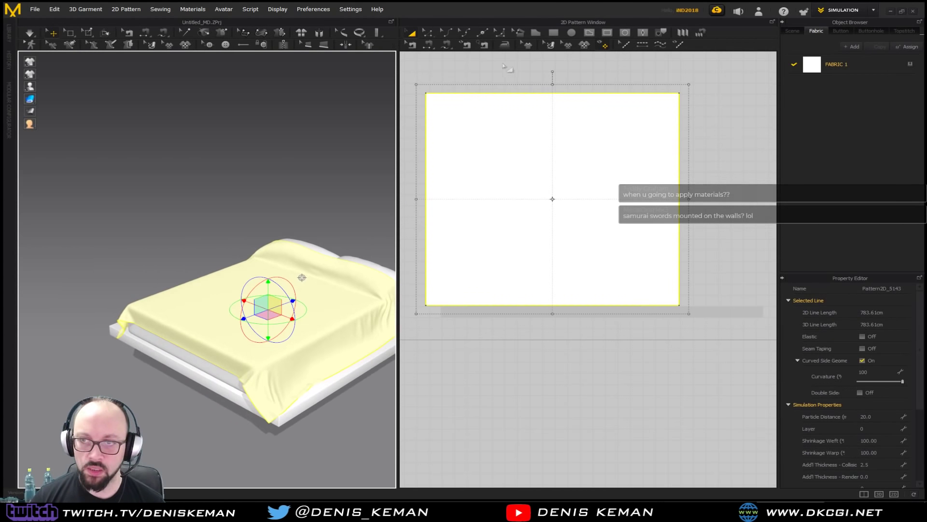
Step: Move the blanket pattern clear of the bed silhouette and extend its lower edge to an outline length of about 823 cm
{"action": "middle_click_drag", "start_coordinate": [530, 103], "coordinate": [521, 217]}
{"action": "scroll", "coordinate": [520, 227], "scroll_direction": "down", "scroll_amount": 2}
{"action": "left_click_drag", "start_coordinate": [516, 251], "coordinate": [519, 109]}
{"action": "scroll", "coordinate": [517, 163], "scroll_direction": "up", "scroll_amount": 2}
{"action": "middle_click_drag", "start_coordinate": [524, 178], "coordinate": [529, 218]}
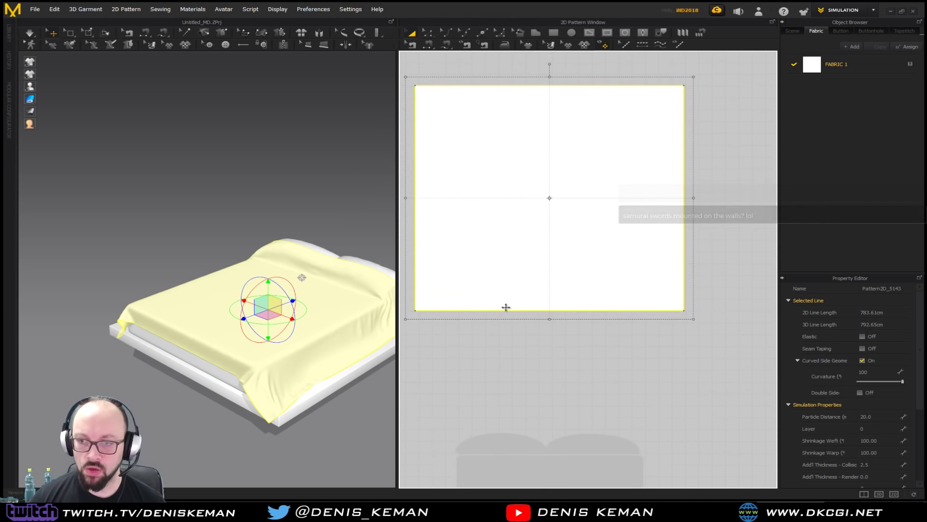
{"action": "left_click", "coordinate": [511, 334]}
{"action": "left_click", "coordinate": [511, 310]}
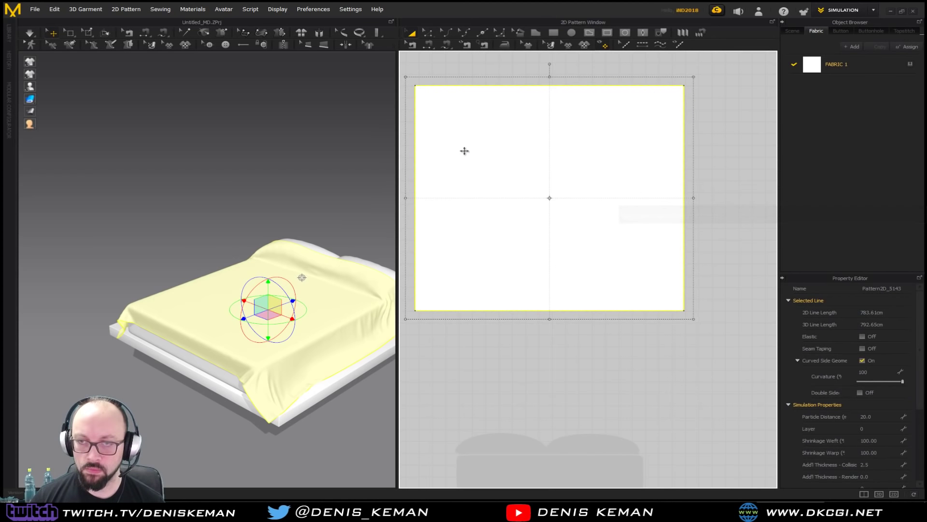
{"action": "left_click", "coordinate": [434, 32]}
{"action": "left_click", "coordinate": [538, 323]}
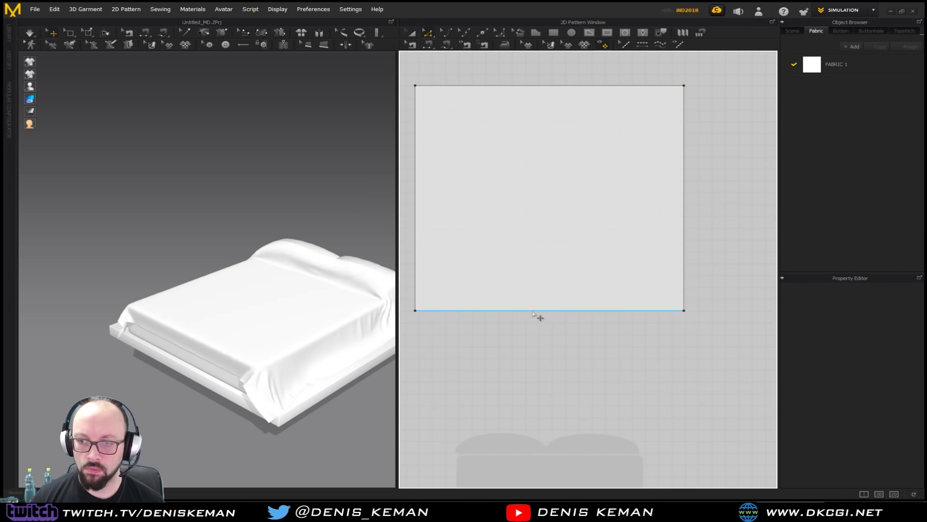
{"action": "left_click_drag", "start_coordinate": [539, 314], "coordinate": [533, 336]}
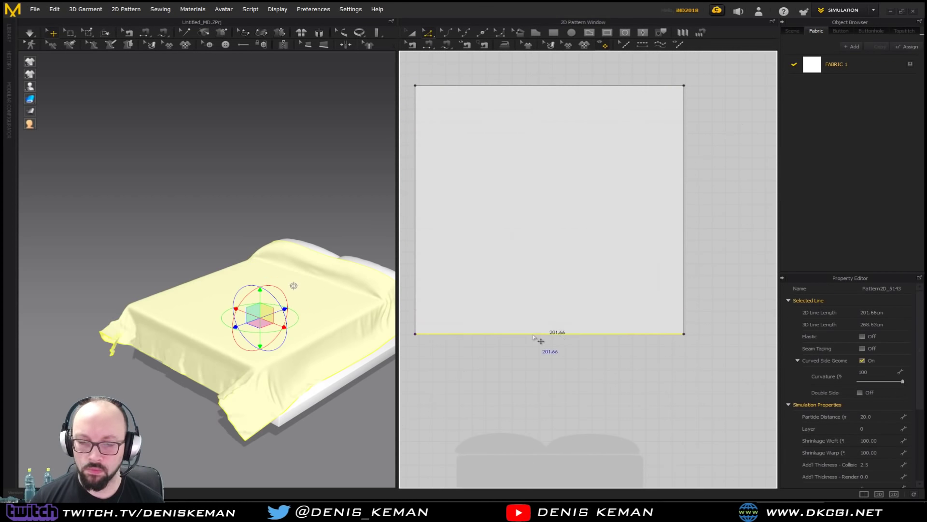
Step: Simulate the lengthened blanket, tug its hanging side downward and check the drape around the bed
{"action": "key", "text": "space"}
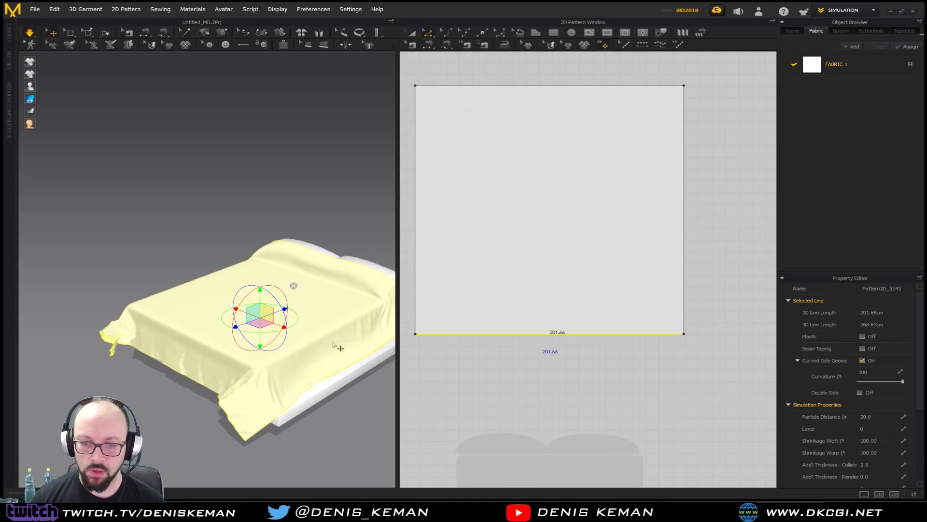
{"action": "left_click_drag", "start_coordinate": [340, 347], "coordinate": [324, 414]}
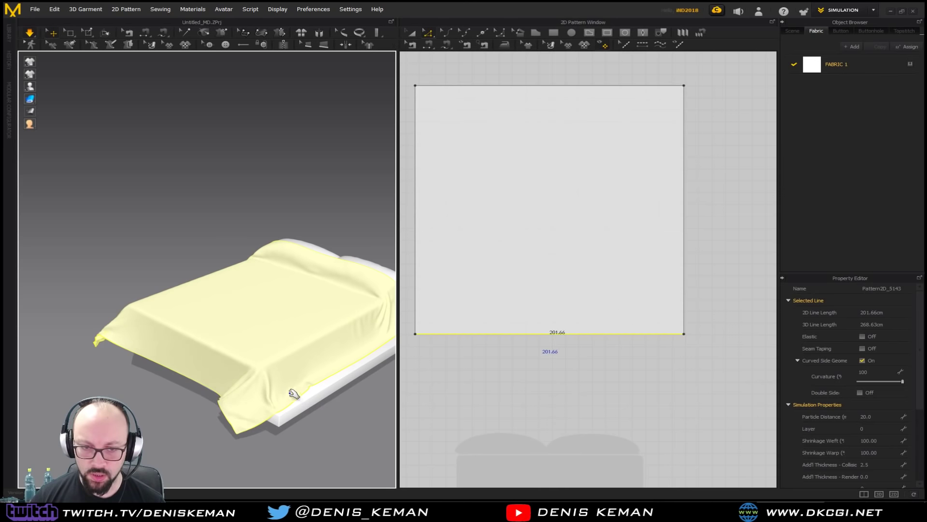
{"action": "right_click_drag", "start_coordinate": [245, 369], "coordinate": [362, 358]}
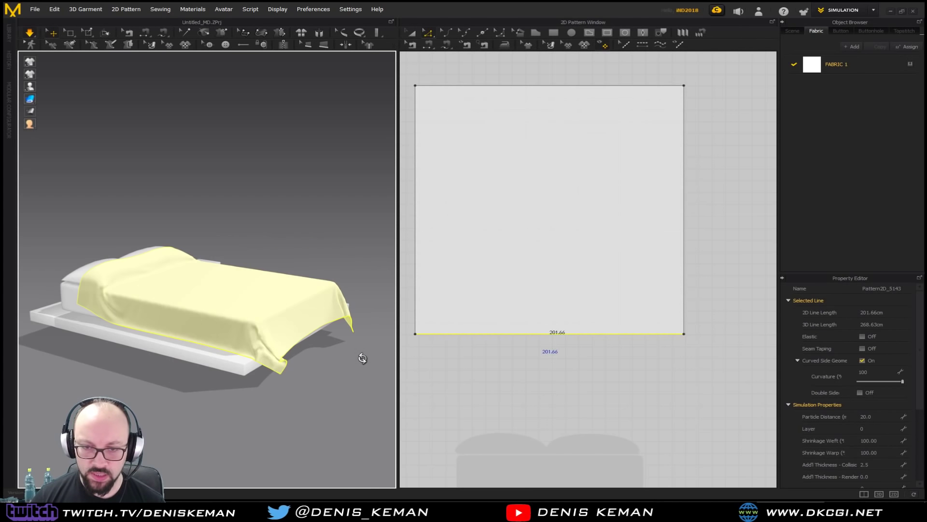
{"action": "left_click", "coordinate": [360, 253]}
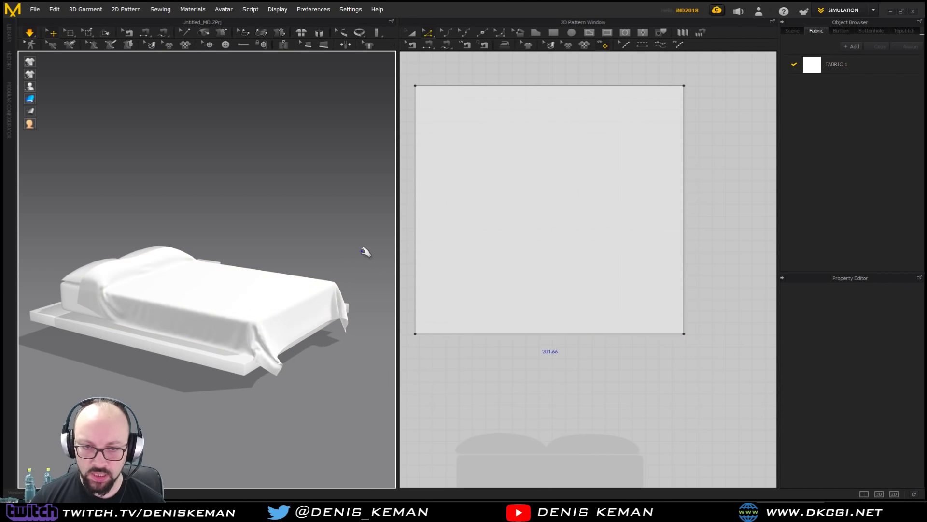
{"action": "right_click_drag", "start_coordinate": [364, 251], "coordinate": [214, 273]}
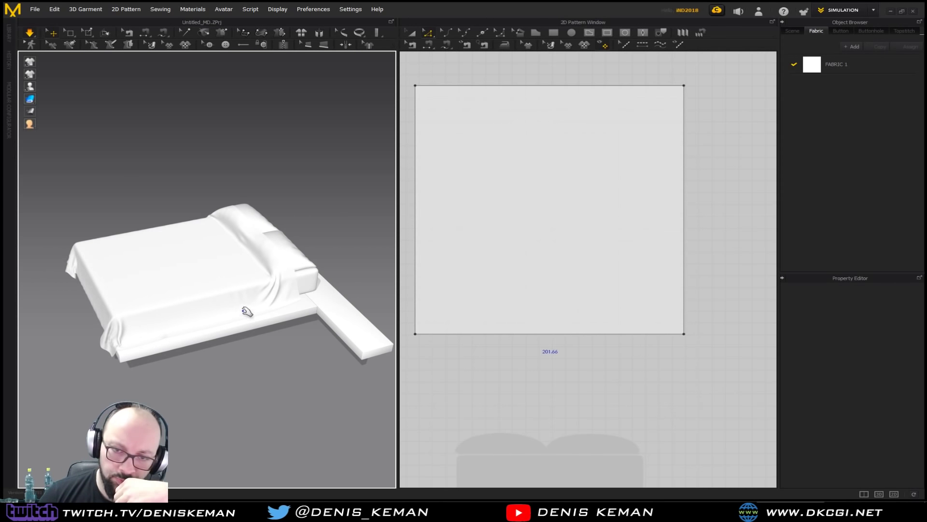
{"action": "right_click_drag", "start_coordinate": [253, 299], "coordinate": [264, 271]}
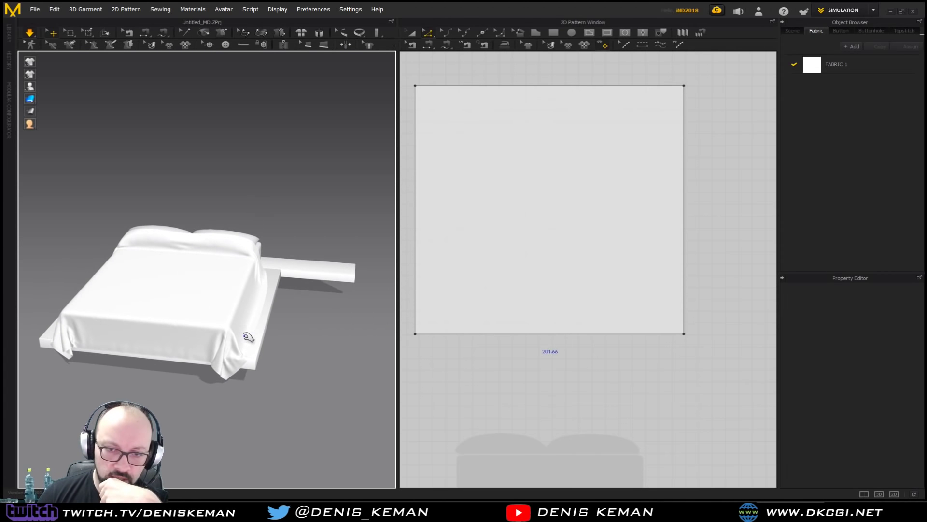
Step: Pull the blanket's side hem near the foot of the bed outward and release it to create wrinkles
{"action": "left_click_drag", "start_coordinate": [266, 337], "coordinate": [337, 353]}
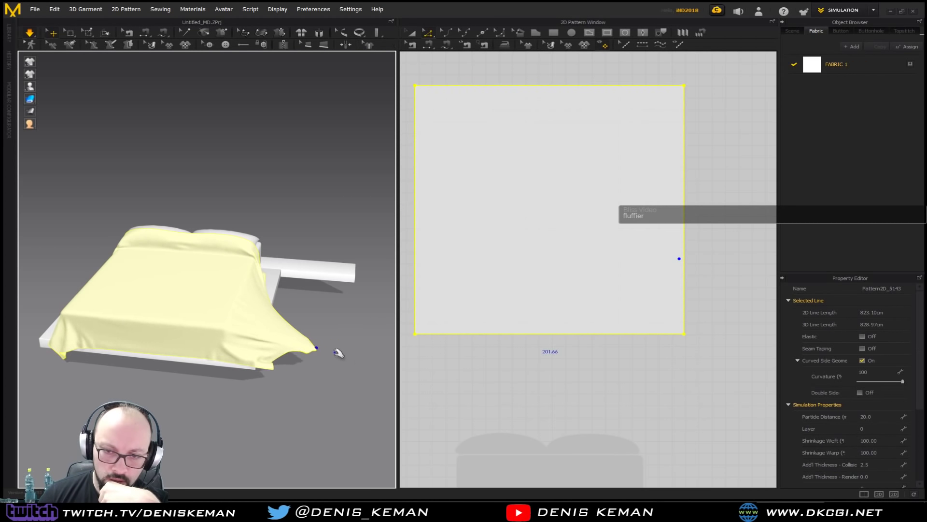
{"action": "left_click", "coordinate": [317, 297]}
{"action": "right_click_drag", "start_coordinate": [316, 296], "coordinate": [260, 299]}
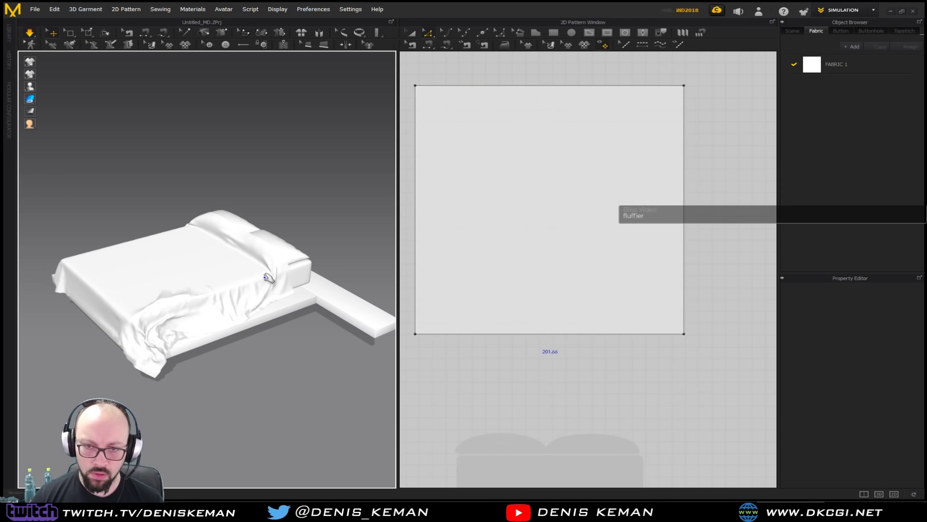
Step: Pull the blanket's head end off the pillows and fold it back toward the foot of the bed
{"action": "left_click", "coordinate": [205, 206]}
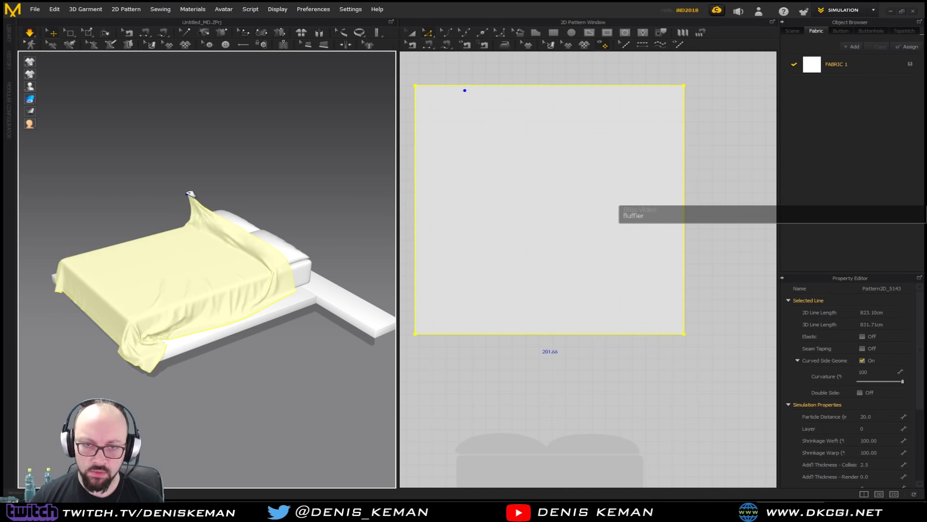
{"action": "left_click_drag", "start_coordinate": [189, 194], "coordinate": [151, 236]}
{"action": "left_click", "coordinate": [175, 216]}
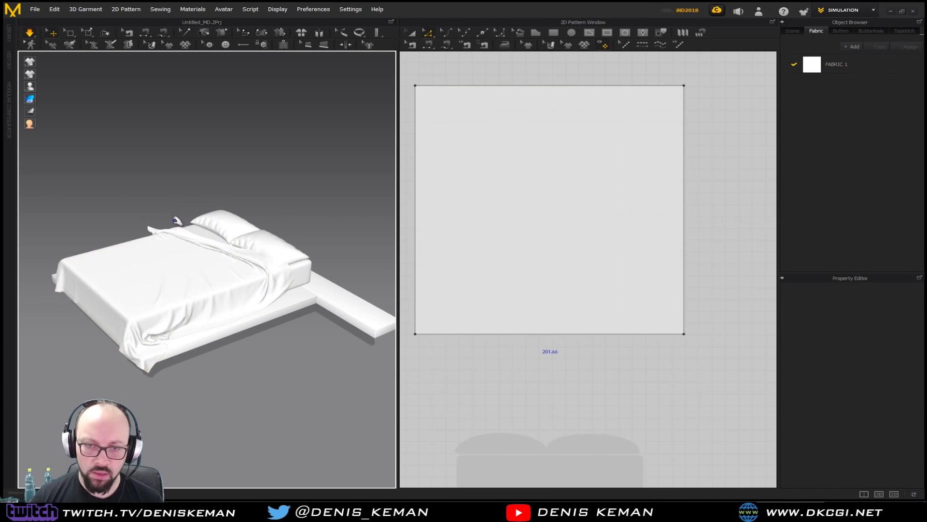
Step: Stop the simulation, select the draped blanket and switch the garment display to mesh
{"action": "right_click_drag", "start_coordinate": [181, 227], "coordinate": [266, 303]}
{"action": "scroll", "coordinate": [226, 308], "scroll_direction": "down", "scroll_amount": 3}
{"action": "scroll", "coordinate": [223, 306], "scroll_direction": "up", "scroll_amount": 3}
{"action": "scroll", "coordinate": [223, 307], "scroll_direction": "up", "scroll_amount": 5}
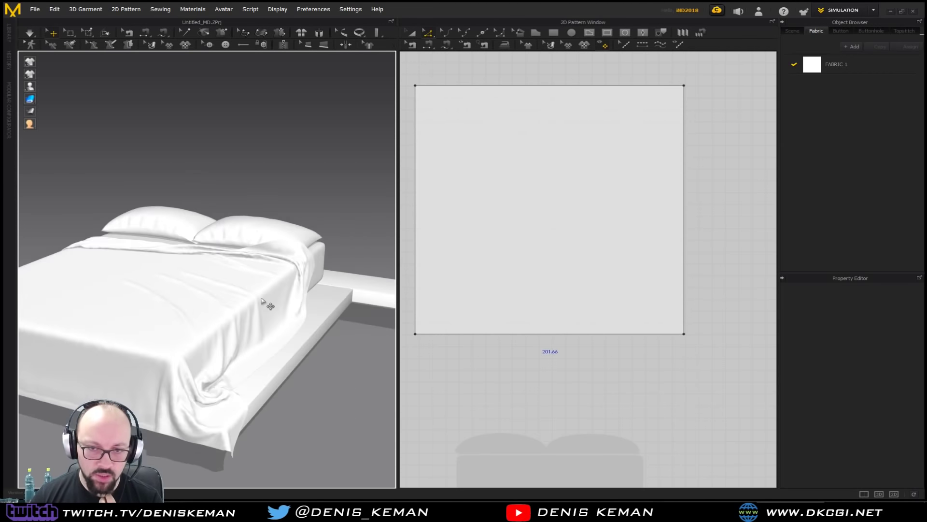
{"action": "left_click", "coordinate": [277, 337]}
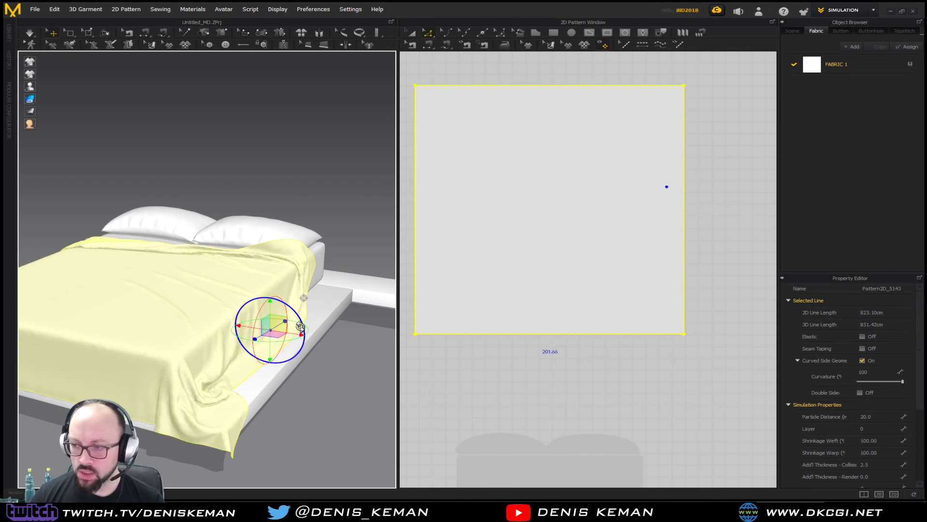
{"action": "right_click", "coordinate": [274, 328]}
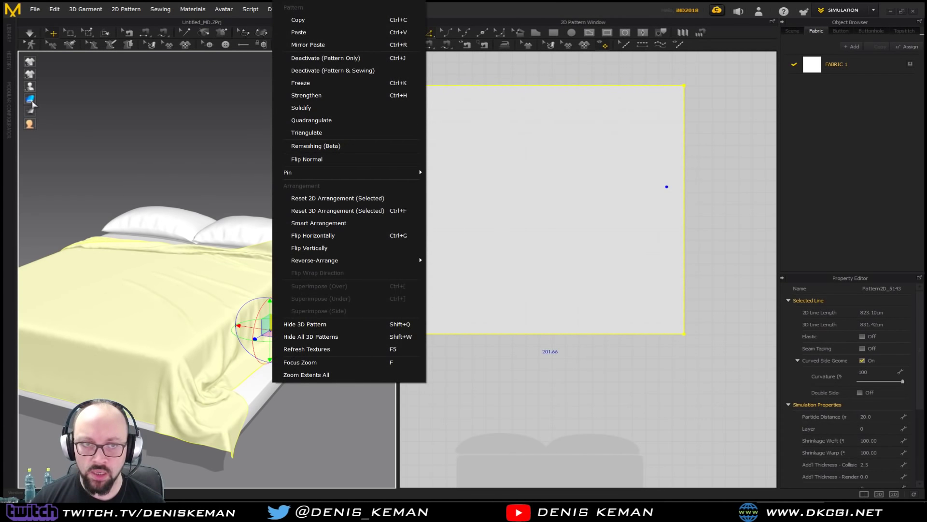
{"action": "left_click", "coordinate": [33, 103]}
{"action": "left_click", "coordinate": [99, 99]}
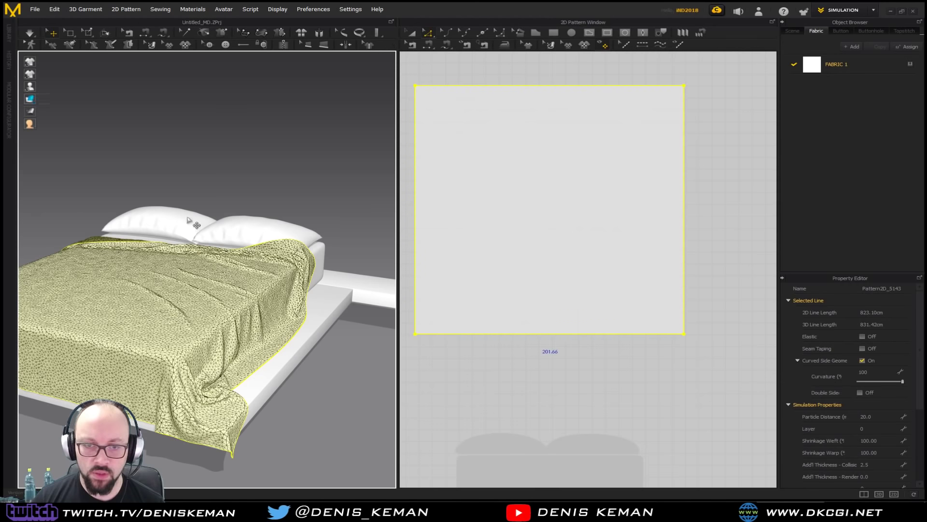
Step: Apply Remeshing (Beta) to the blanket to convert its triangulated mesh to quads
{"action": "right_click", "coordinate": [235, 310]}
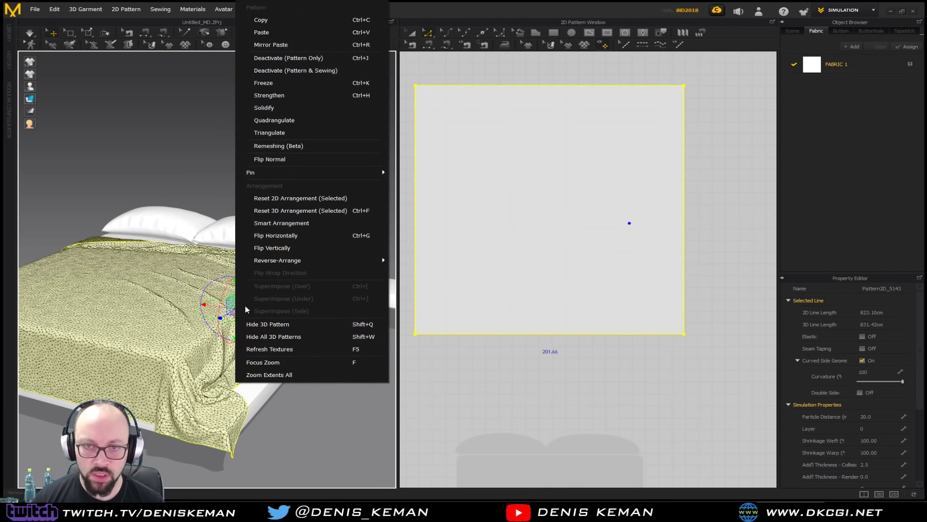
{"action": "left_click", "coordinate": [300, 150]}
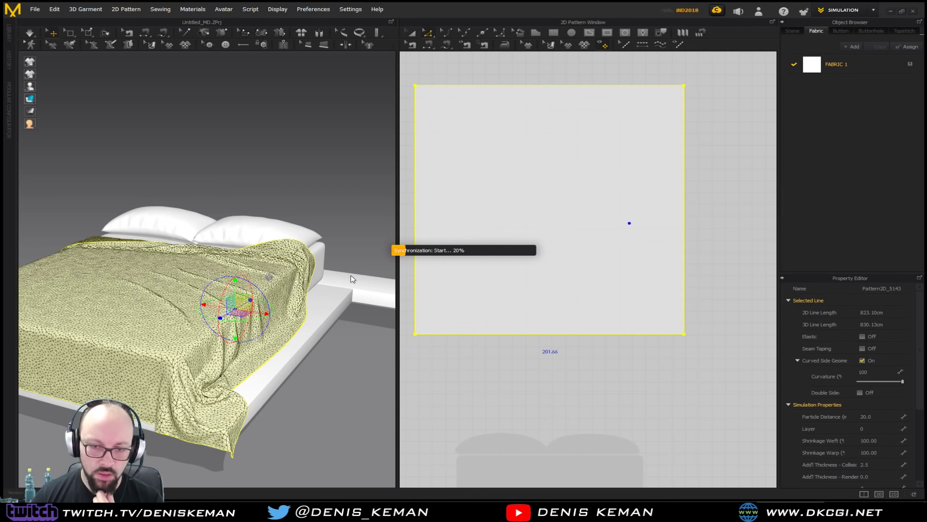
{"action": "right_click_drag", "start_coordinate": [305, 297], "coordinate": [274, 303]}
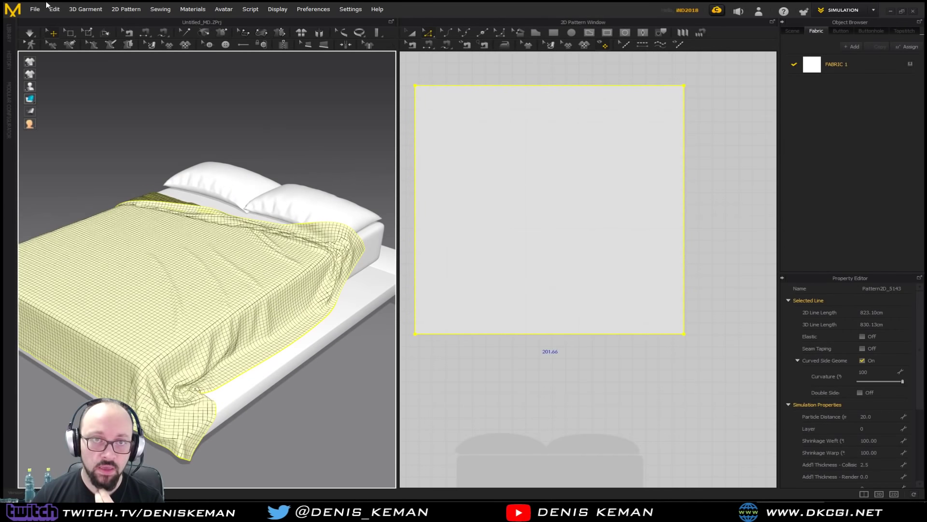
Step: Export the selected blanket as an OBJ named Single_Sheet in centimetre scale, as a single unwelded thin object with unified UV coordinates
{"action": "left_click", "coordinate": [35, 9]}
{"action": "mouse_move", "coordinate": [66, 125]}
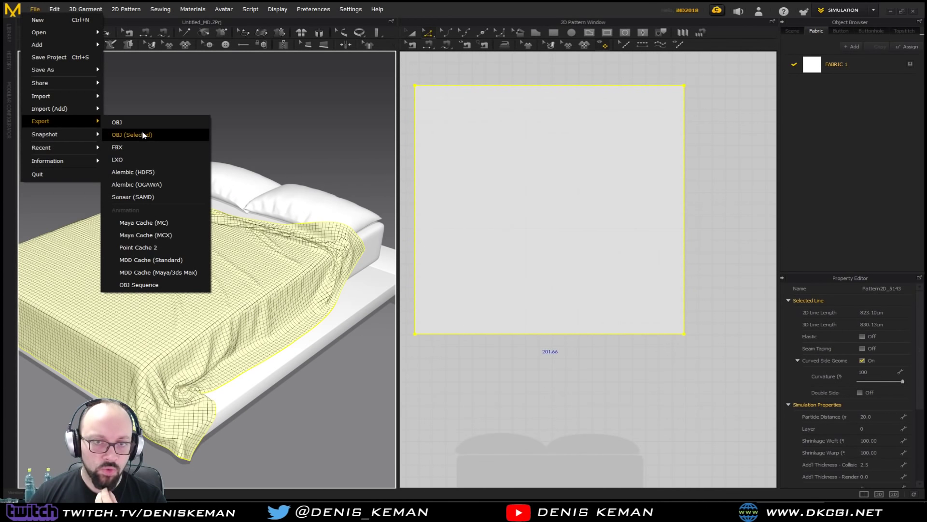
{"action": "left_click", "coordinate": [162, 135]}
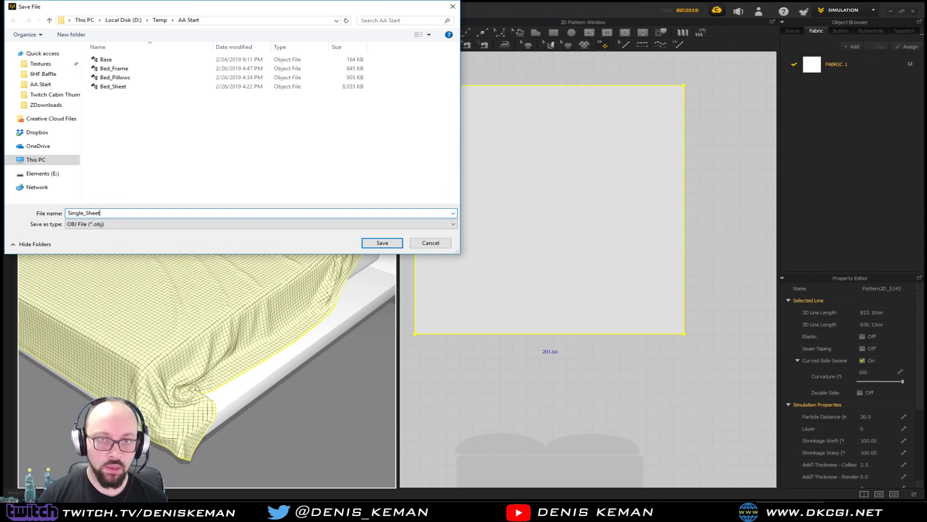
{"action": "left_click", "coordinate": [381, 243]}
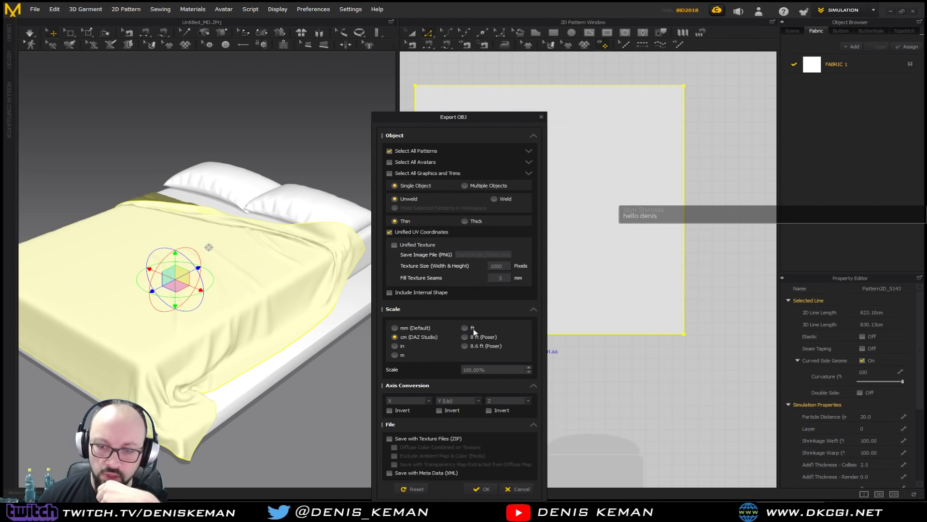
{"action": "left_click", "coordinate": [477, 489]}
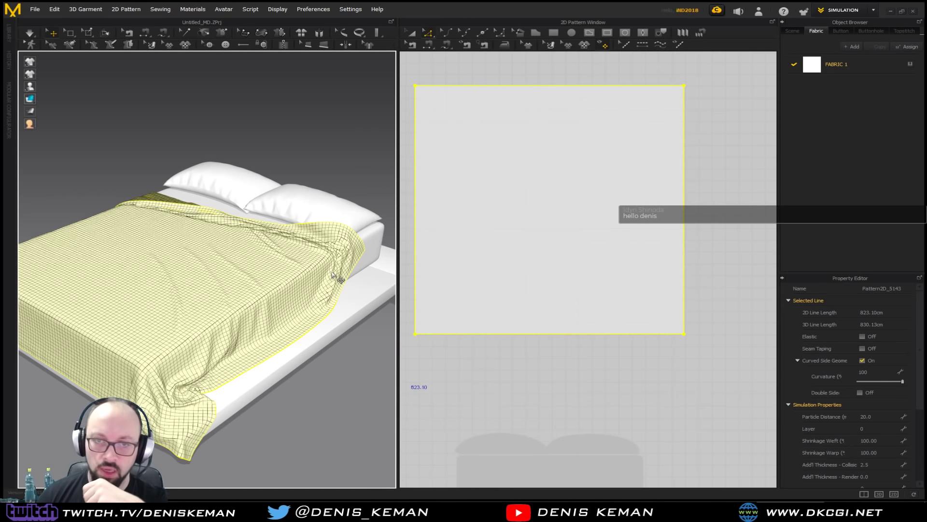
Step: Undo the blanket's remeshing and reset the 3D arrangement to return it to a flat sheet above the bed
{"action": "right_click", "coordinate": [260, 292]}
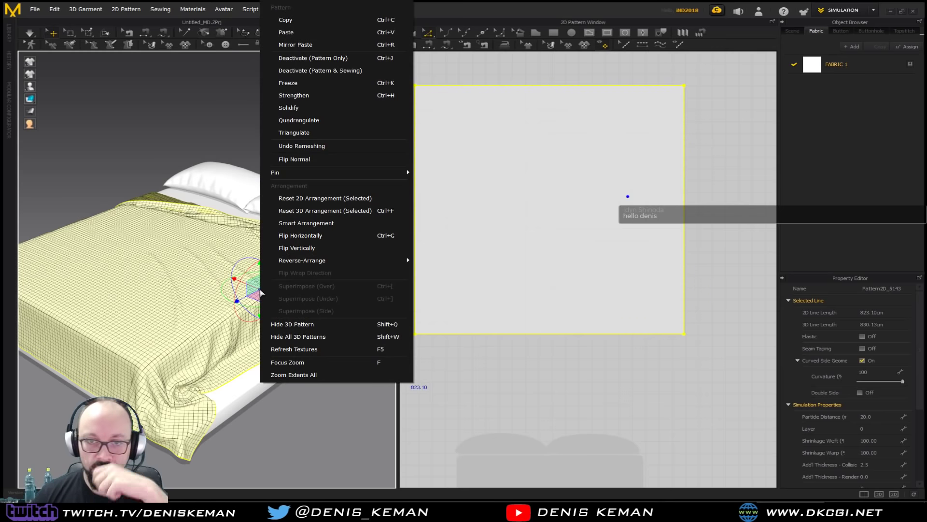
{"action": "left_click", "coordinate": [326, 151]}
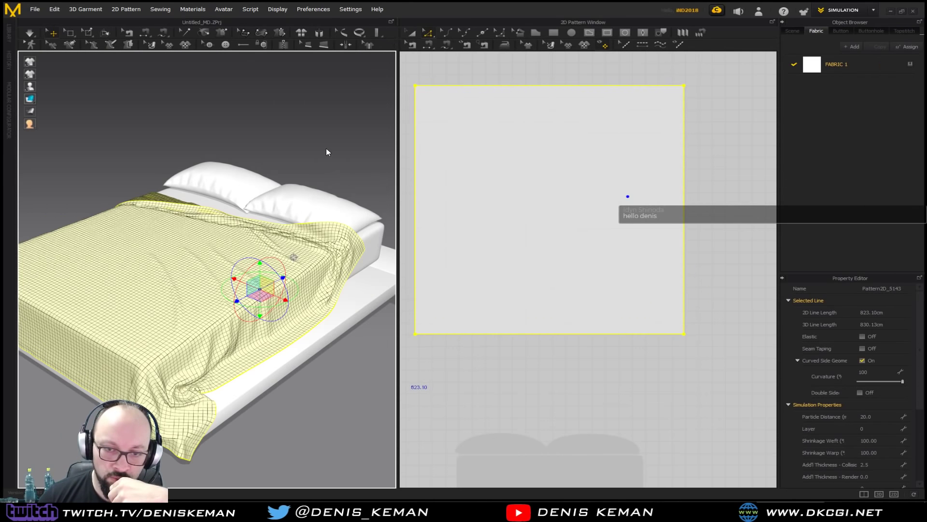
{"action": "mouse_move", "coordinate": [204, 275]}
{"action": "right_mouse_down"}
{"action": "mouse_move", "coordinate": [227, 270]}
{"action": "mouse_move", "coordinate": [186, 266]}
{"action": "mouse_move", "coordinate": [188, 276]}
{"action": "right_mouse_up"}
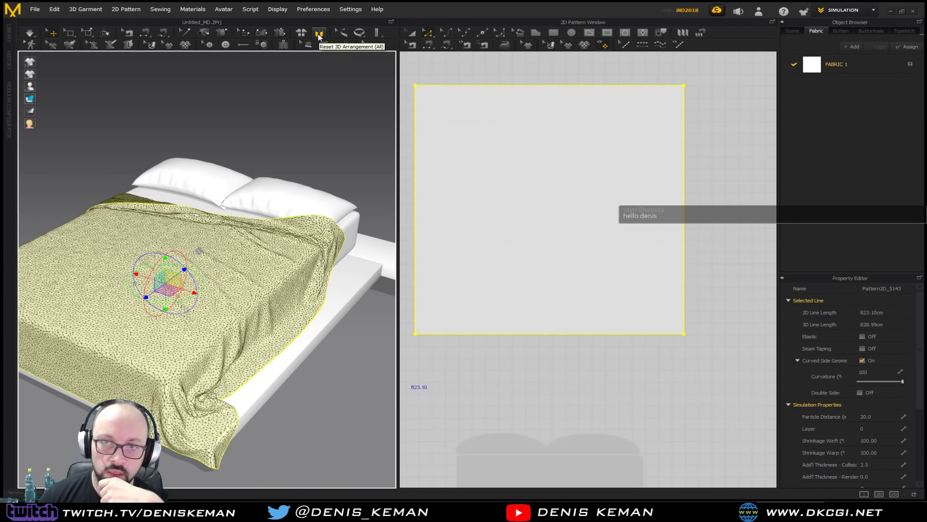
{"action": "left_click", "coordinate": [319, 36]}
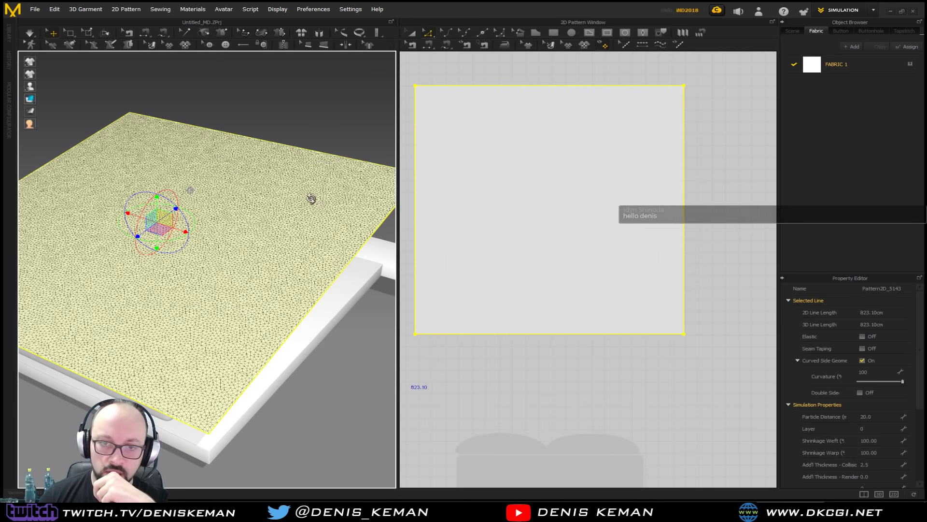
Step: Copy the blanket pattern and paste the duplicate directly above the original in the 2D pattern layout
{"action": "mouse_move", "coordinate": [310, 199]}
{"action": "right_mouse_down"}
{"action": "mouse_move", "coordinate": [270, 180]}
{"action": "mouse_move", "coordinate": [228, 180]}
{"action": "mouse_move", "coordinate": [315, 185]}
{"action": "right_mouse_up"}
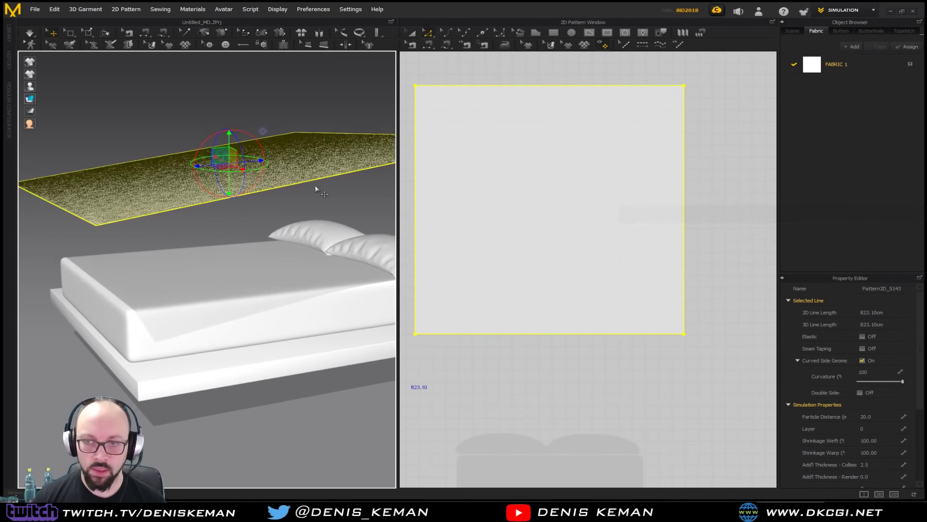
{"action": "right_click_drag", "start_coordinate": [545, 211], "coordinate": [514, 246]}
{"action": "scroll", "coordinate": [514, 246], "scroll_direction": "down", "scroll_amount": 5}
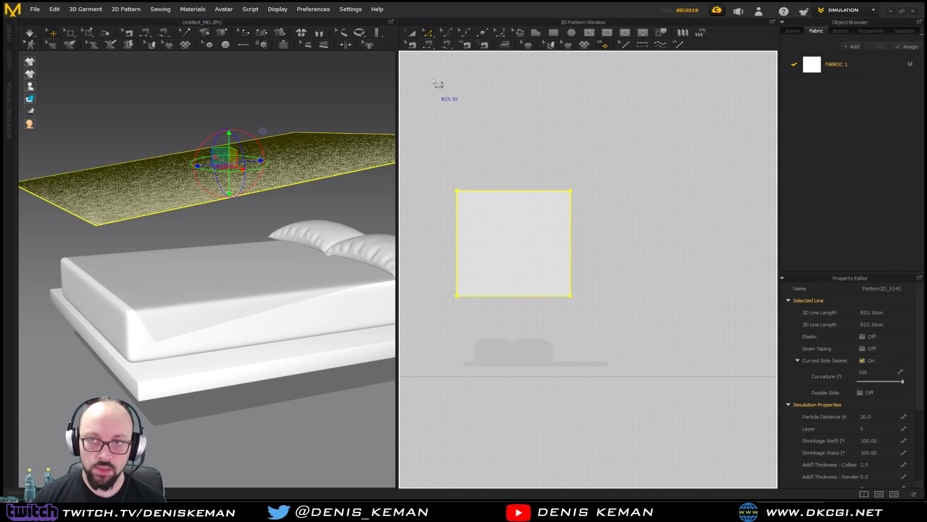
{"action": "left_click", "coordinate": [522, 237]}
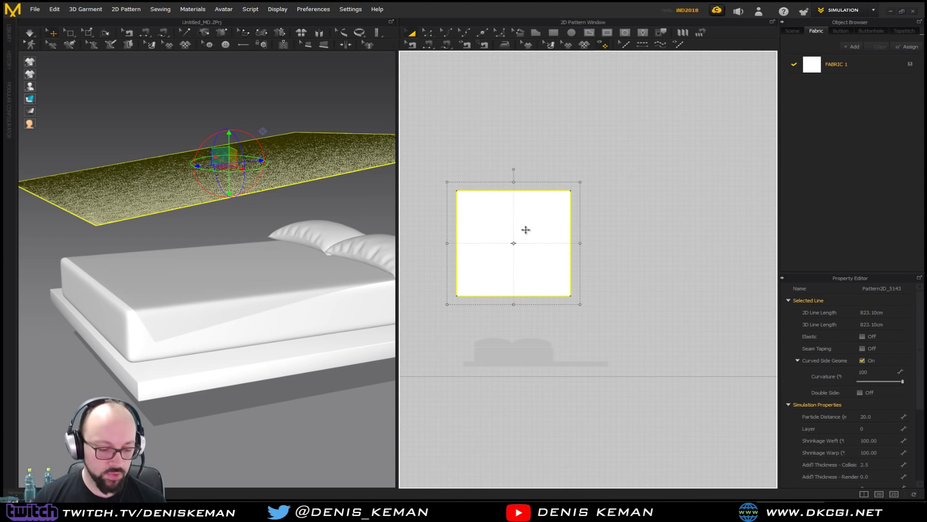
{"action": "key", "text": "ctrl+c"}
{"action": "key", "text": "ctrl+v"}
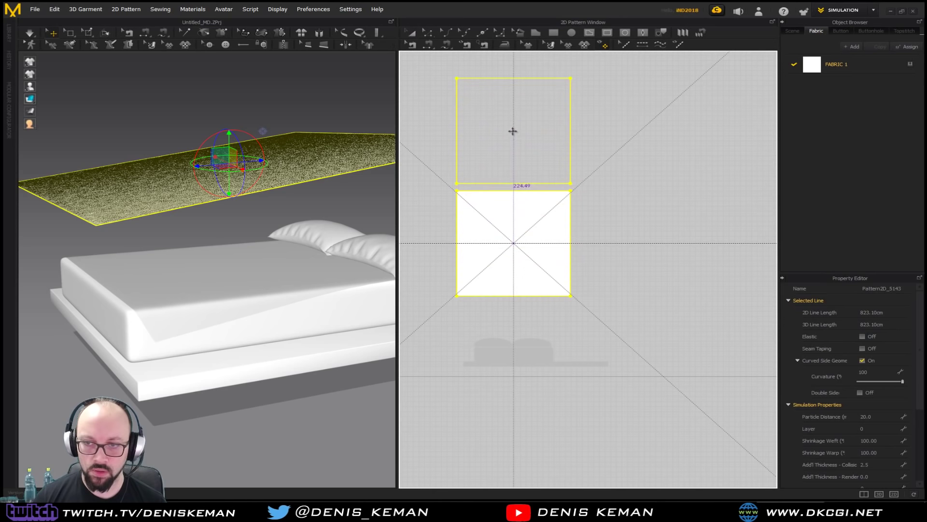
{"action": "left_click", "coordinate": [513, 131]}
Step: Lower the duplicate sheet in 3D to just beneath the original and rotate it to face the opposite way
{"action": "right_click_drag", "start_coordinate": [313, 192], "coordinate": [182, 267]}
{"action": "scroll", "coordinate": [182, 265], "scroll_direction": "down", "scroll_amount": 6}
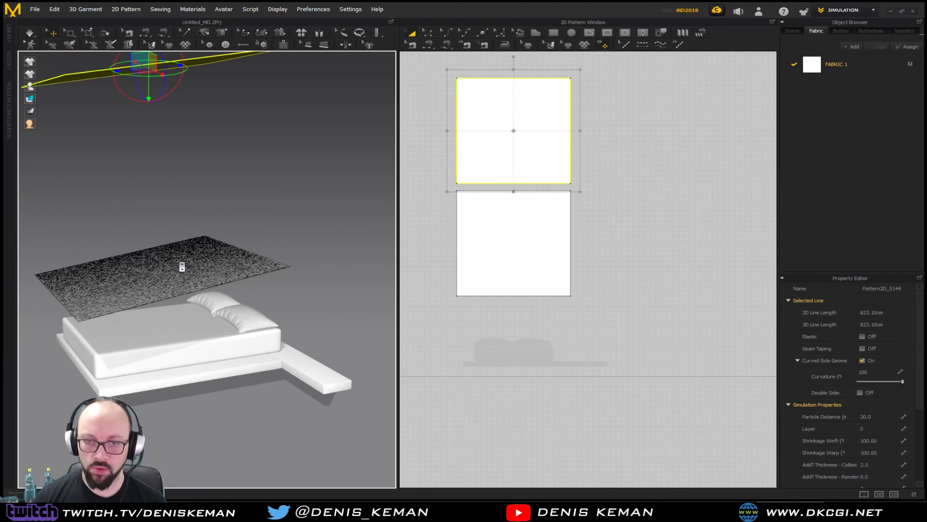
{"action": "left_click_drag", "start_coordinate": [157, 75], "coordinate": [157, 266]}
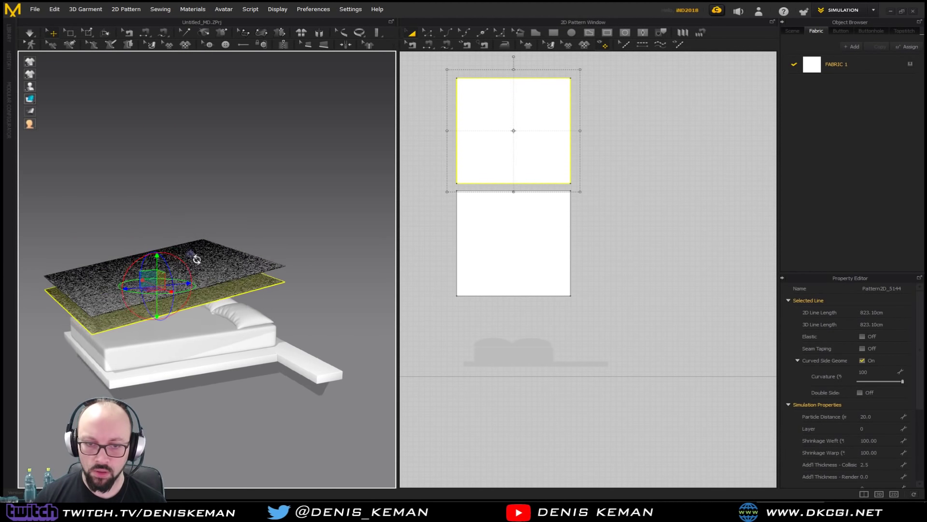
{"action": "mouse_move", "coordinate": [156, 266]}
{"action": "right_mouse_down"}
{"action": "mouse_move", "coordinate": [242, 251]}
{"action": "mouse_move", "coordinate": [159, 264]}
{"action": "right_mouse_up"}
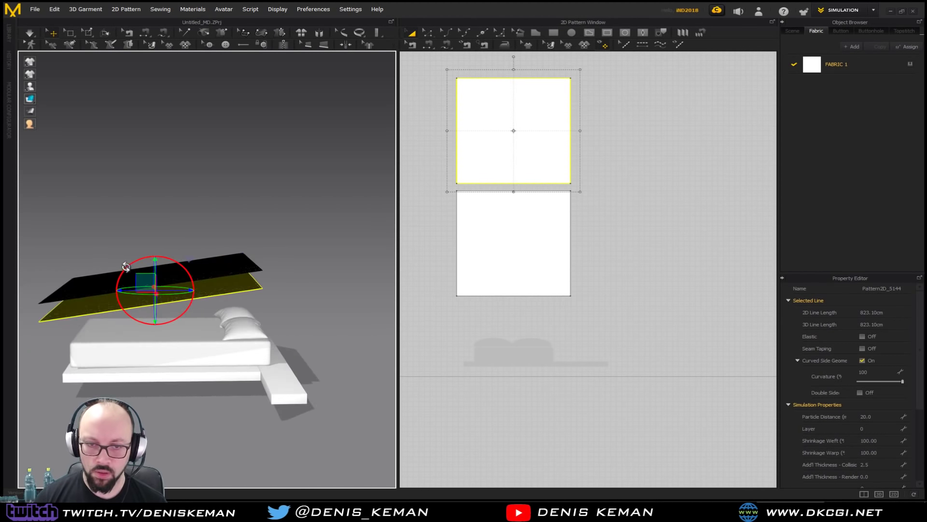
{"action": "left_click_drag", "start_coordinate": [128, 267], "coordinate": [244, 282]}
Step: Sew the two sheets together along all four edges with Segment Sewing, pairing each upper edge with the one beneath it
{"action": "right_click_drag", "start_coordinate": [244, 283], "coordinate": [248, 280]}
{"action": "middle_click_drag", "start_coordinate": [248, 280], "coordinate": [298, 245]}
{"action": "right_click_drag", "start_coordinate": [298, 245], "coordinate": [307, 269]}
{"action": "scroll", "coordinate": [307, 269], "scroll_direction": "down", "scroll_amount": 1}
{"action": "scroll", "coordinate": [308, 270], "scroll_direction": "up", "scroll_amount": 2}
{"action": "scroll", "coordinate": [307, 270], "scroll_direction": "up", "scroll_amount": 3}
{"action": "middle_click_drag", "start_coordinate": [272, 255], "coordinate": [224, 245]}
{"action": "left_click", "coordinate": [429, 45]}
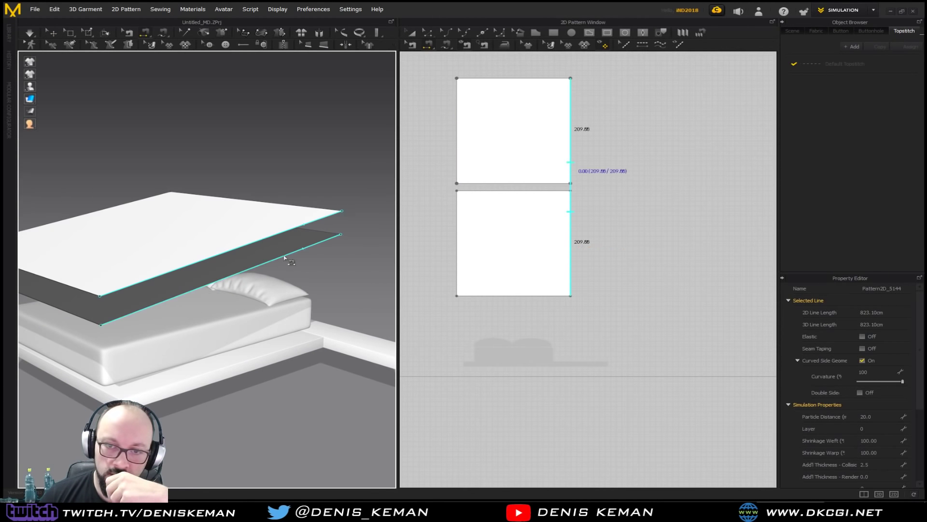
{"action": "left_click", "coordinate": [194, 282]}
{"action": "right_click_drag", "start_coordinate": [165, 271], "coordinate": [284, 278]}
{"action": "left_click", "coordinate": [180, 297]}
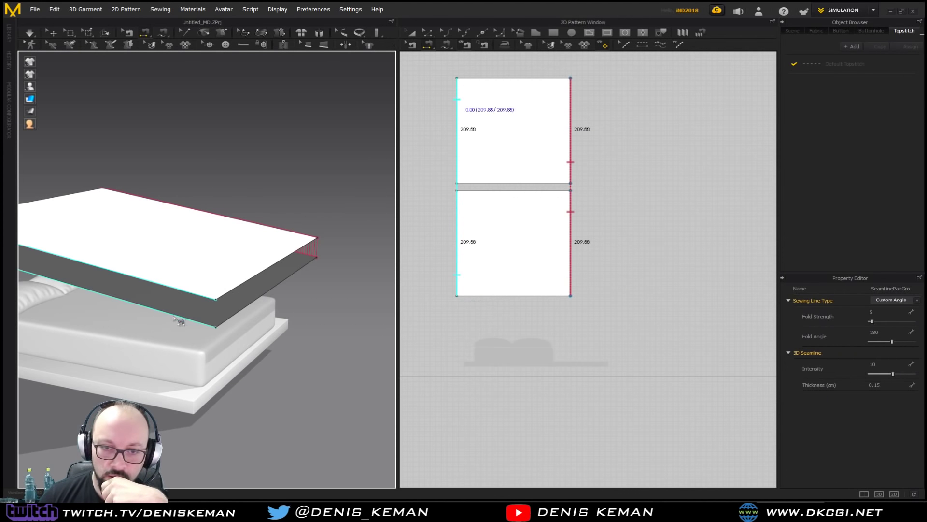
{"action": "left_click", "coordinate": [232, 296]}
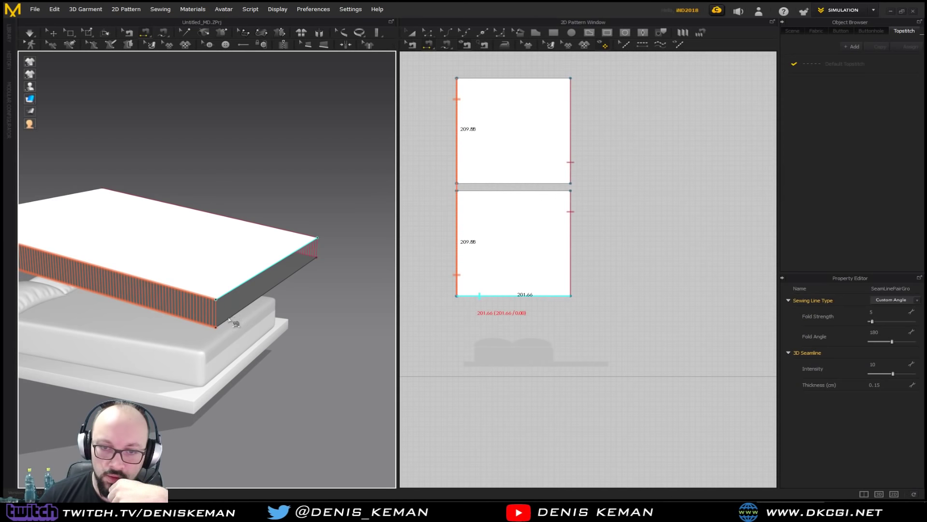
{"action": "right_click_drag", "start_coordinate": [145, 238], "coordinate": [180, 289]}
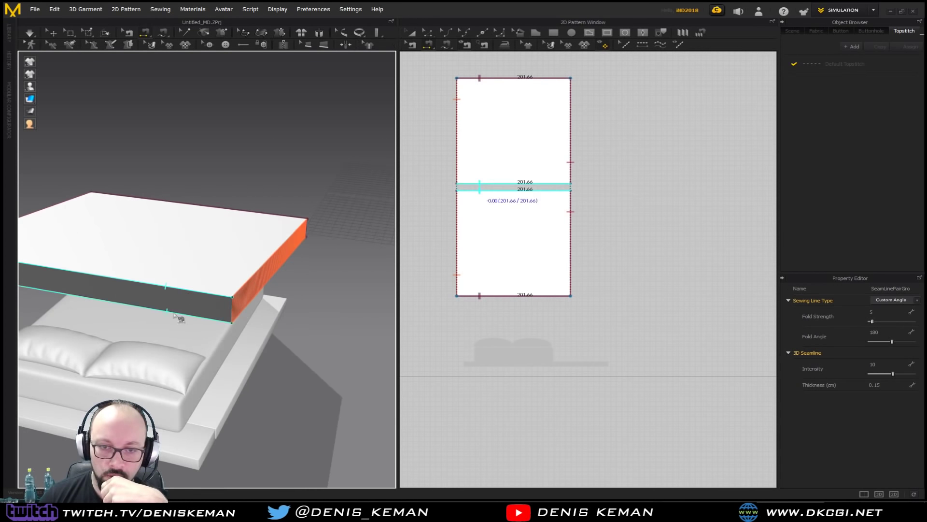
{"action": "right_click_drag", "start_coordinate": [330, 302], "coordinate": [151, 302]}
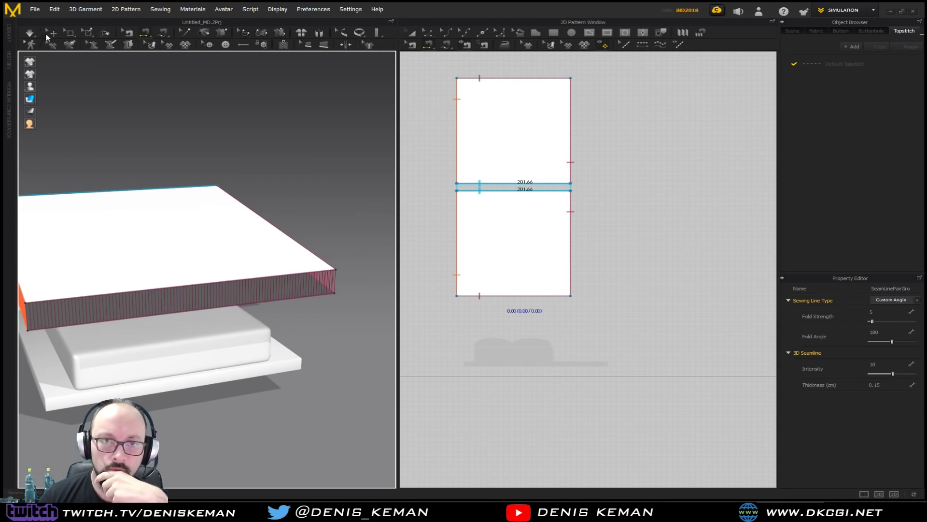
Step: Simulate the two sewn sheets to pull their seams closed above the bed
{"action": "key", "text": "space"}
{"action": "right_click_drag", "start_coordinate": [338, 204], "coordinate": [257, 208]}
{"action": "key", "text": "space"}
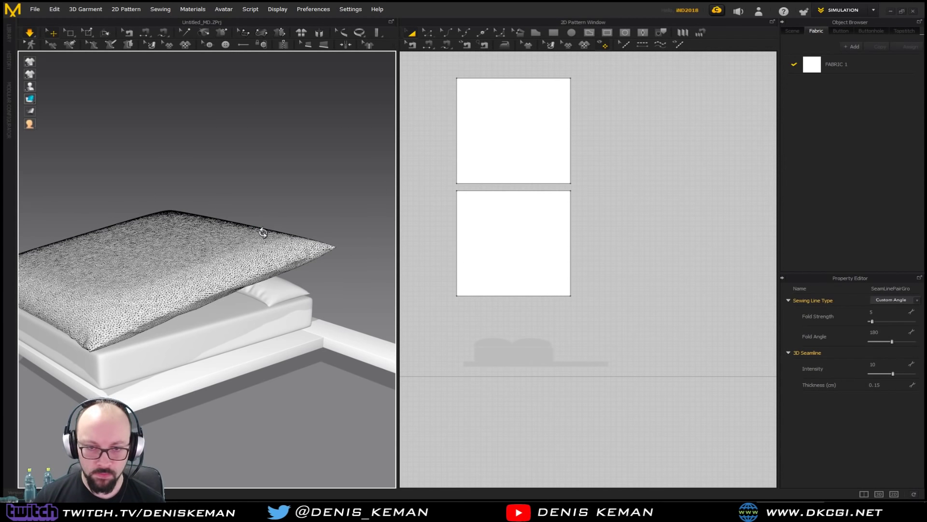
{"action": "right_click_drag", "start_coordinate": [259, 230], "coordinate": [263, 232]}
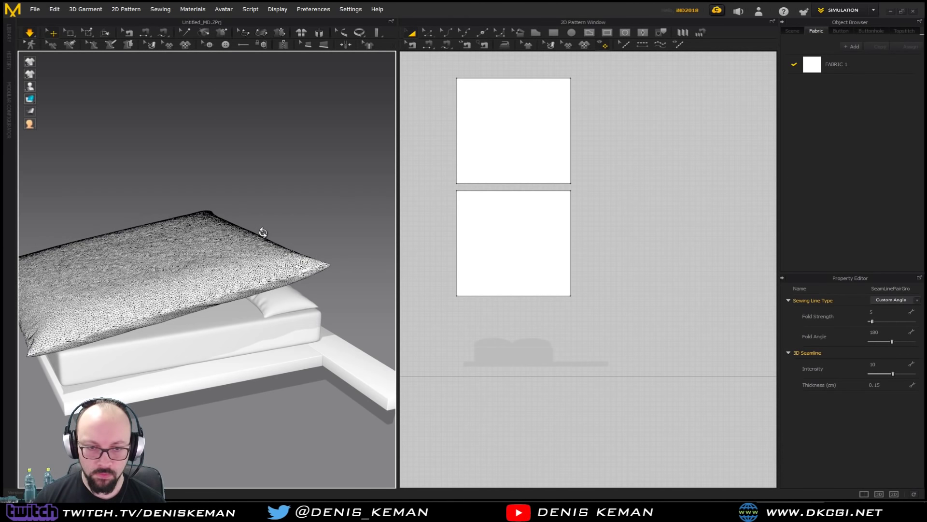
Step: Set the duplicate pattern's pressure to 1 and simulate the sewn duvet so it drops onto the bed
{"action": "left_click", "coordinate": [495, 238]}
{"action": "left_click", "coordinate": [508, 149]}
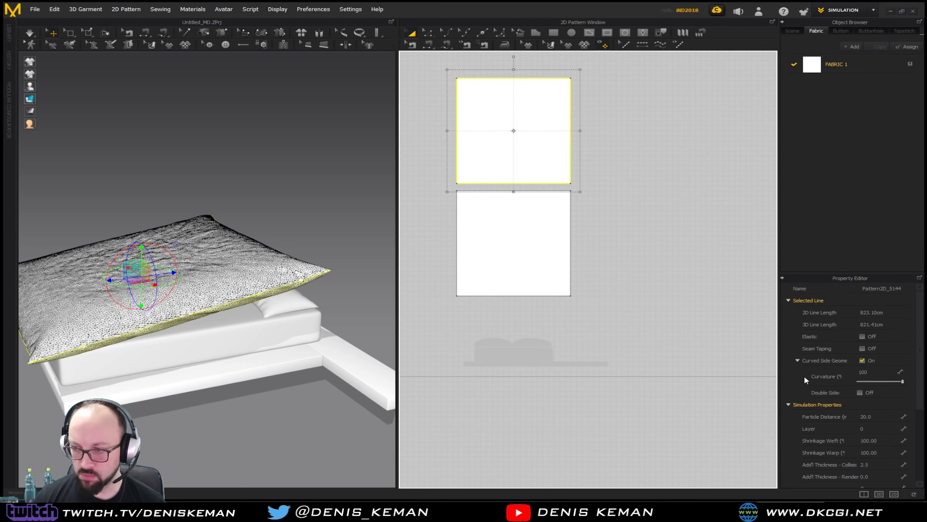
{"action": "scroll", "coordinate": [806, 379], "scroll_direction": "down", "scroll_amount": 3}
{"action": "left_click", "coordinate": [878, 384]}
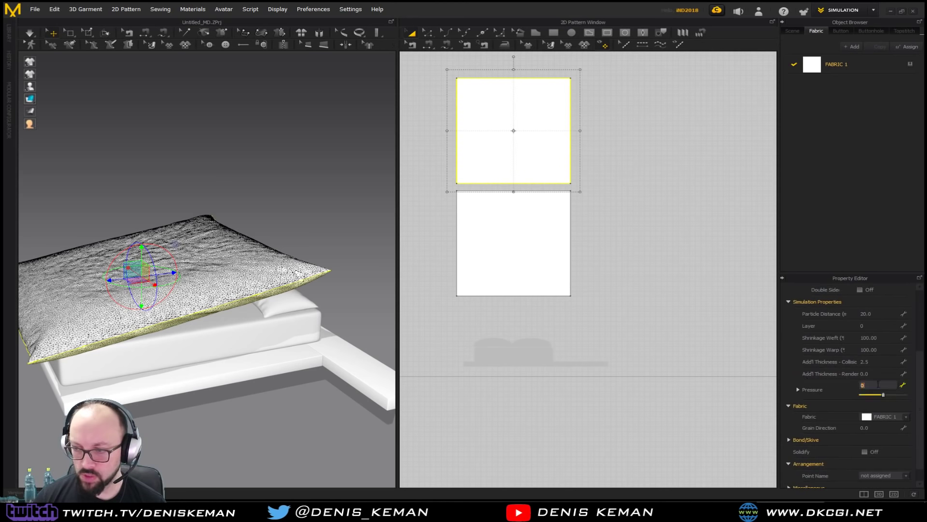
{"action": "right_click_drag", "start_coordinate": [235, 260], "coordinate": [213, 258]}
{"action": "key", "text": "space"}
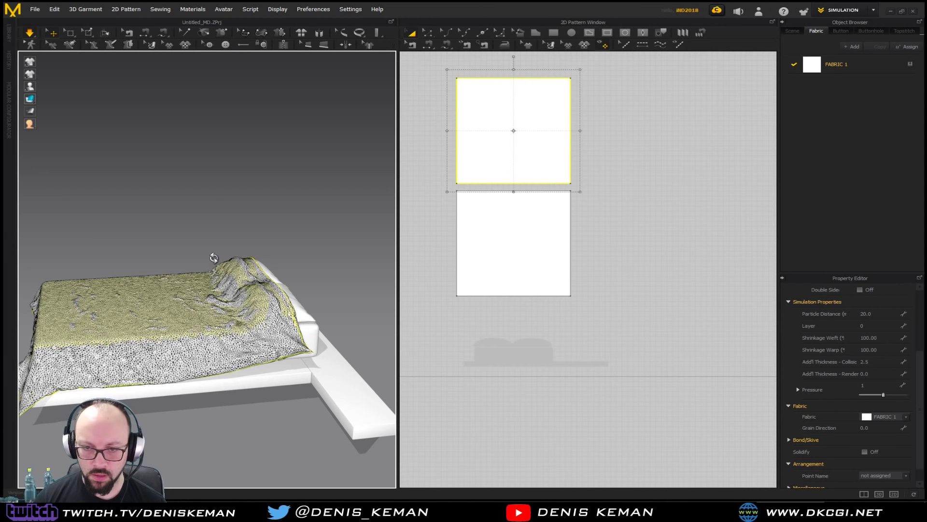
Step: Stop the simulation, clear the selection and switch the garment display from mesh to textured surface
{"action": "left_click", "coordinate": [343, 256]}
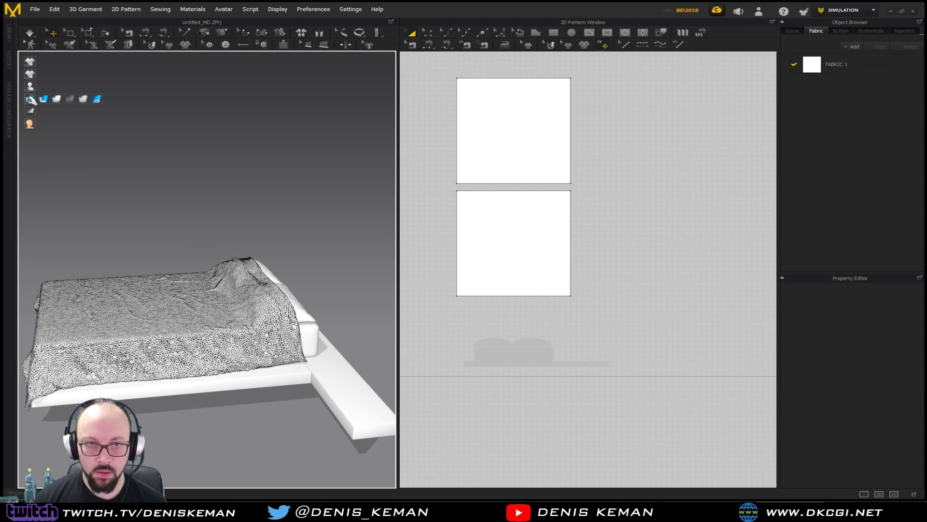
{"action": "left_click", "coordinate": [44, 98]}
{"action": "right_click_drag", "start_coordinate": [194, 249], "coordinate": [226, 241]}
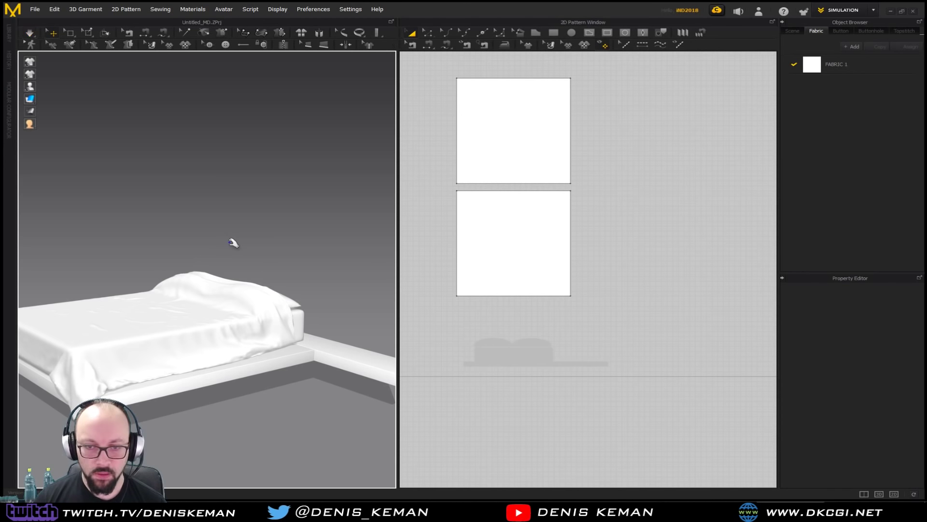
Step: Select both duvet patterns and raise them together above the mattress
{"action": "left_click", "coordinate": [482, 155]}
{"action": "left_click", "coordinate": [477, 225], "text": "shift"}
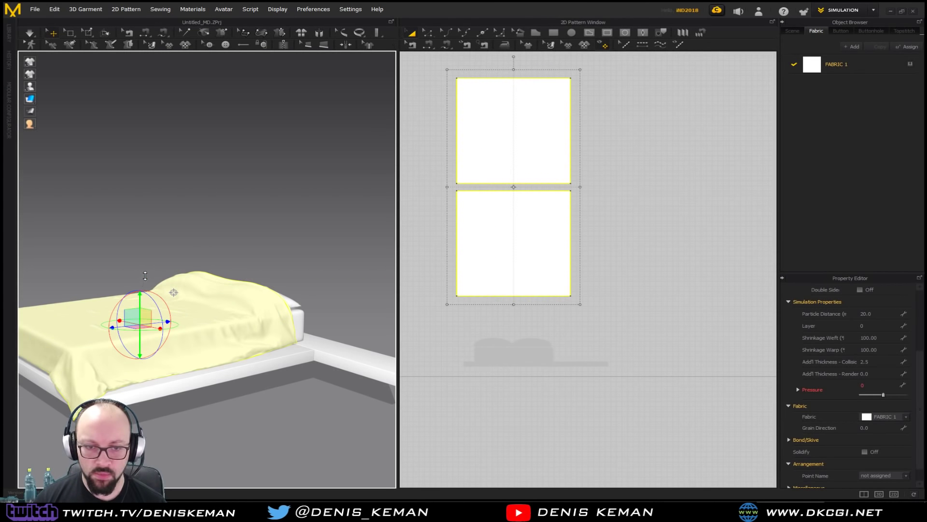
{"action": "left_click_drag", "start_coordinate": [146, 271], "coordinate": [151, 233]}
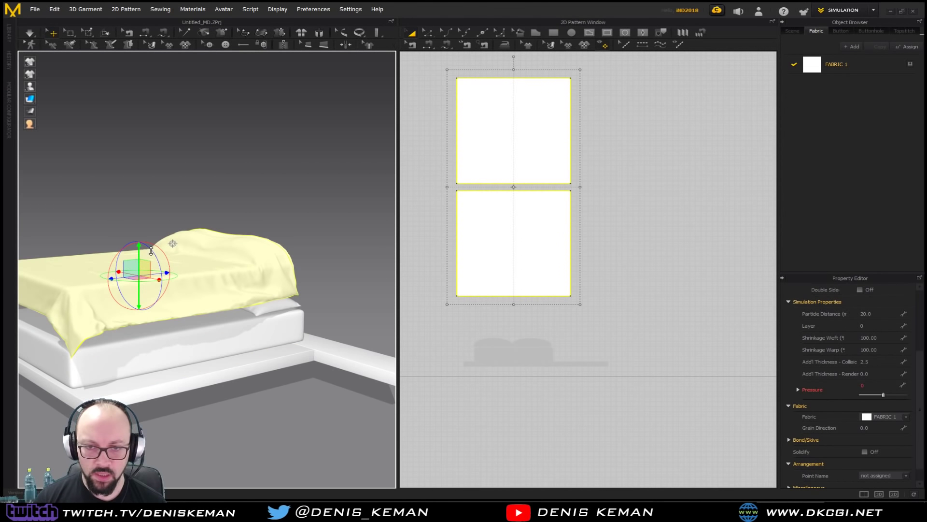
Step: Pin two points on the duvet's edge at the head of the bed and simulate it hanging from them
{"action": "left_click", "coordinate": [264, 242], "text": "shift"}
{"action": "right_click_drag", "start_coordinate": [294, 224], "coordinate": [277, 256]}
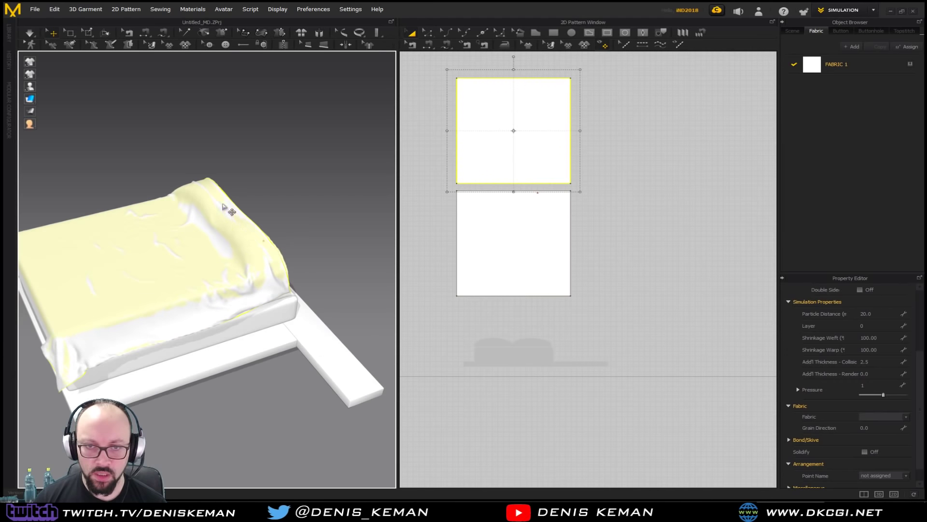
{"action": "left_click", "coordinate": [209, 183]}
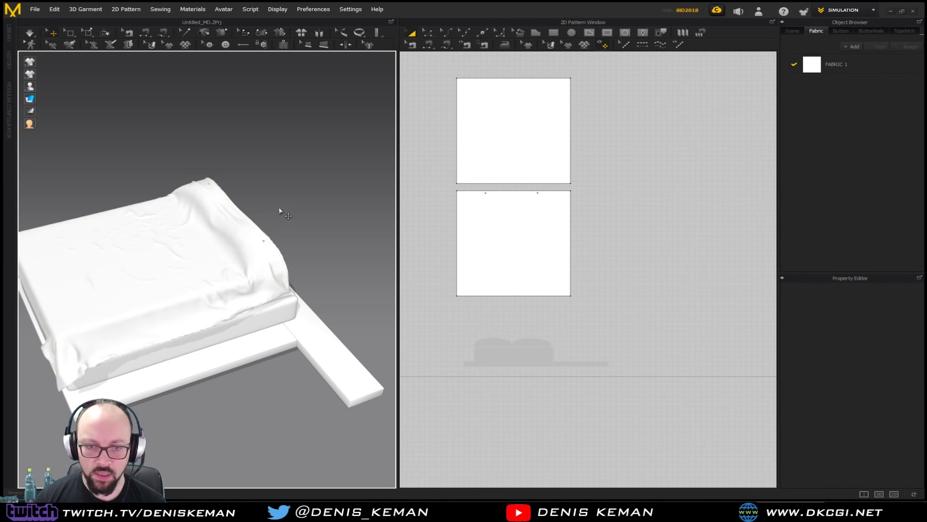
{"action": "key", "text": "space"}
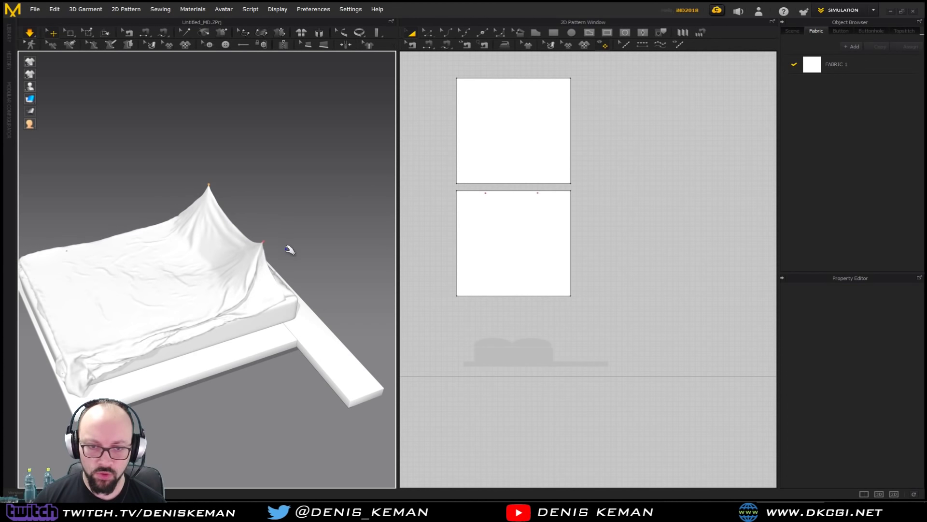
Step: Stop the simulation, remove the duvet's pins and reset the 3D arrangement of all patterns
{"action": "right_click_drag", "start_coordinate": [288, 253], "coordinate": [0, 263]}
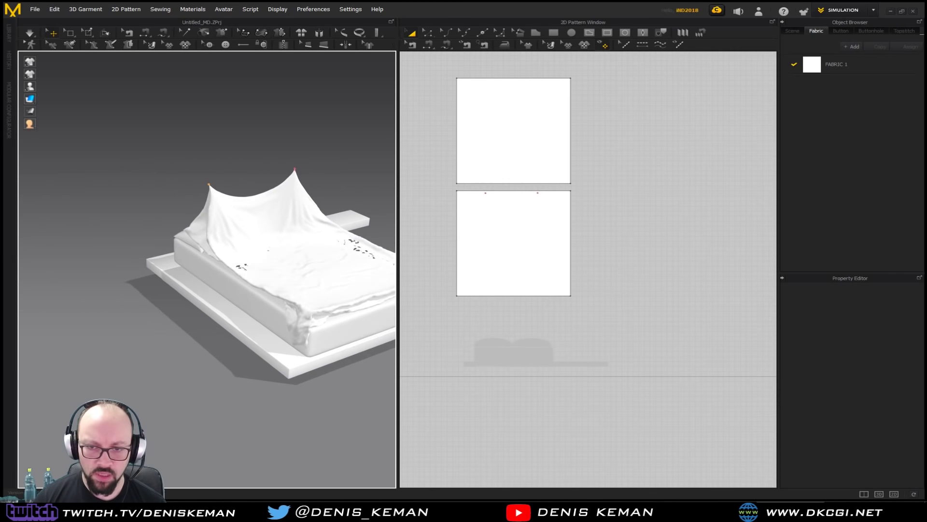
{"action": "right_click_drag", "start_coordinate": [319, 333], "coordinate": [212, 272]}
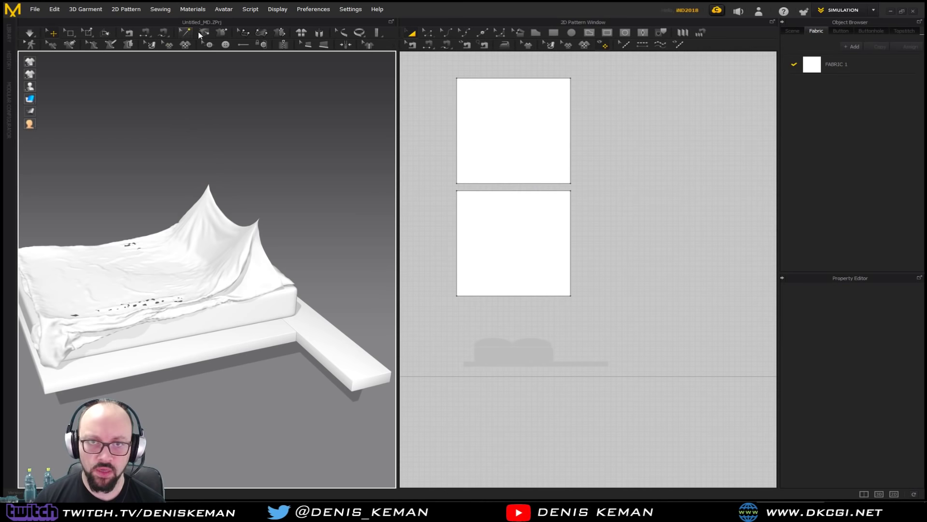
{"action": "left_click", "coordinate": [324, 33]}
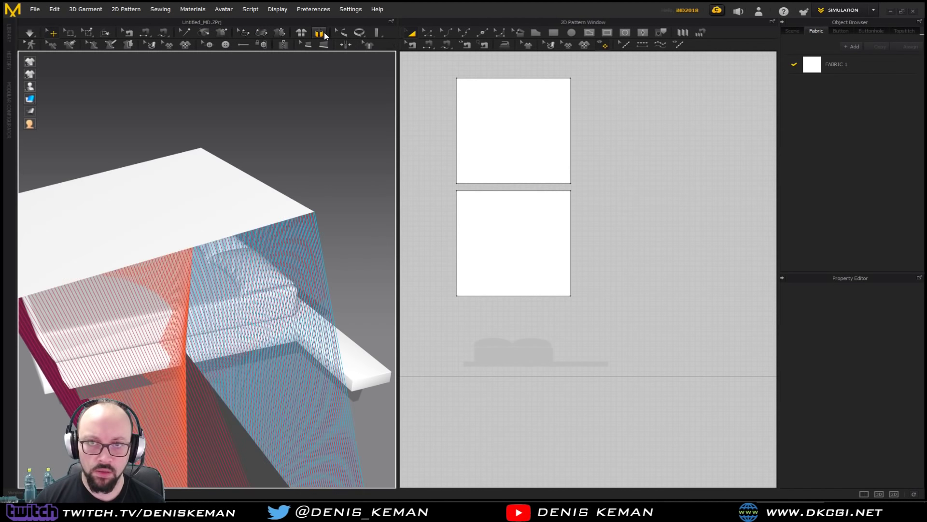
Step: Select the duvet's bottom layer and align it directly beneath the top layer, leaving a small gap between them above the bed
{"action": "right_click_drag", "start_coordinate": [300, 145], "coordinate": [77, 216]}
{"action": "left_click", "coordinate": [101, 215]}
{"action": "left_click_drag", "start_coordinate": [77, 216], "coordinate": [110, 192]}
{"action": "right_click_drag", "start_coordinate": [131, 188], "coordinate": [20, 209]}
{"action": "middle_click_drag", "start_coordinate": [128, 214], "coordinate": [294, 243]}
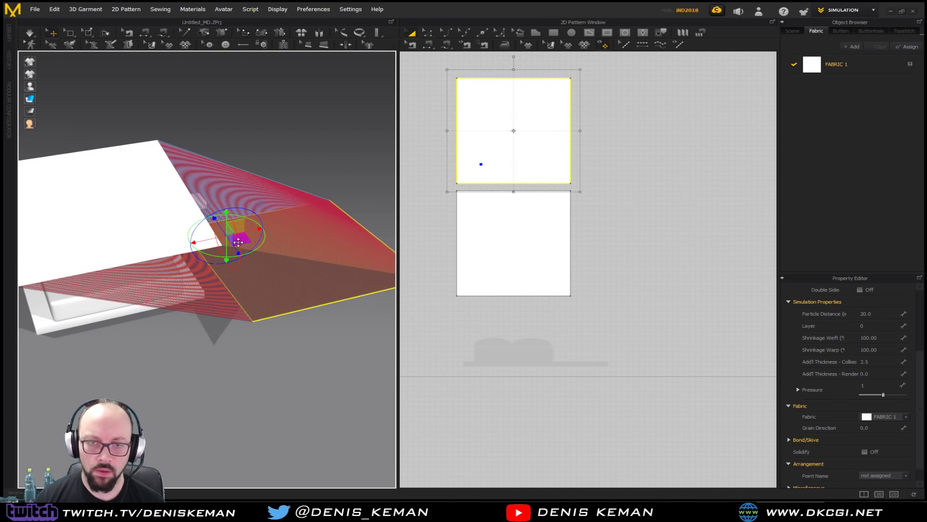
{"action": "left_click_drag", "start_coordinate": [234, 243], "coordinate": [52, 265]}
{"action": "right_click_drag", "start_coordinate": [112, 283], "coordinate": [235, 255]}
{"action": "left_click_drag", "start_coordinate": [233, 255], "coordinate": [211, 230]}
{"action": "right_click_drag", "start_coordinate": [256, 226], "coordinate": [221, 211]}
{"action": "left_click_drag", "start_coordinate": [220, 211], "coordinate": [215, 173]}
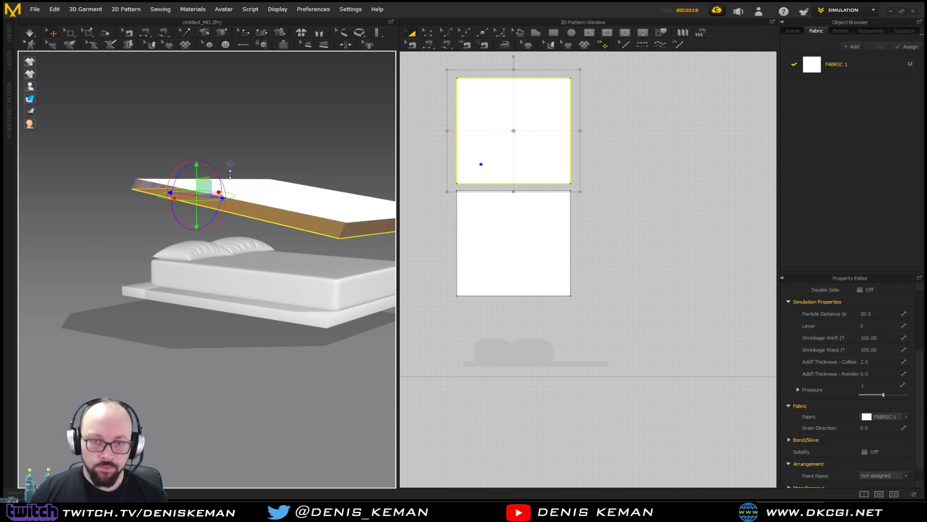
Step: Simulate the duvet briefly until its sewn layers close together and inflate, and stop the simulation while it is above the mattress
{"action": "key", "text": "space"}
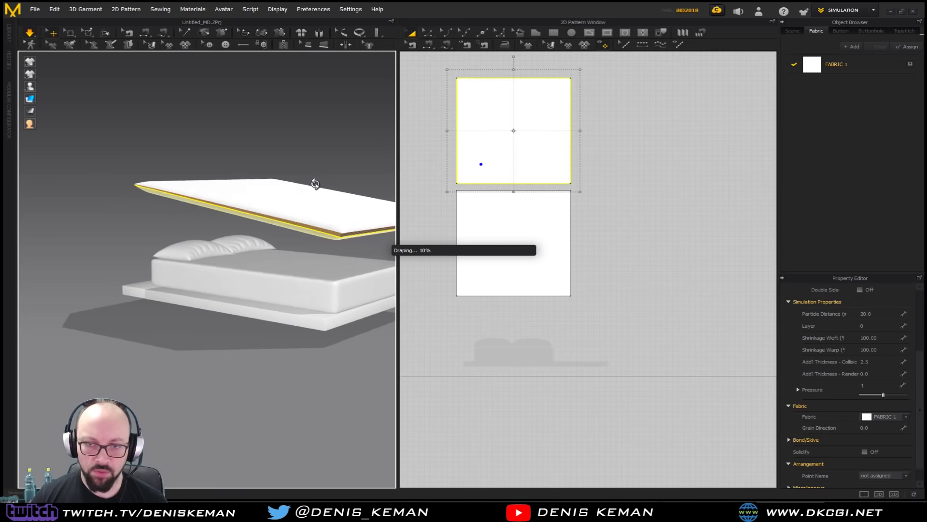
{"action": "right_click_drag", "start_coordinate": [315, 184], "coordinate": [168, 196]}
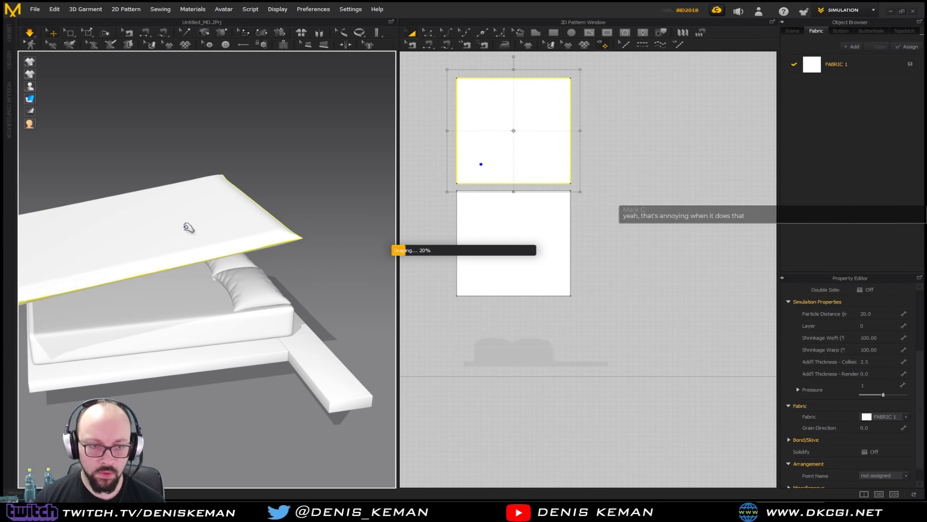
{"action": "middle_click_drag", "start_coordinate": [201, 254], "coordinate": [215, 238]}
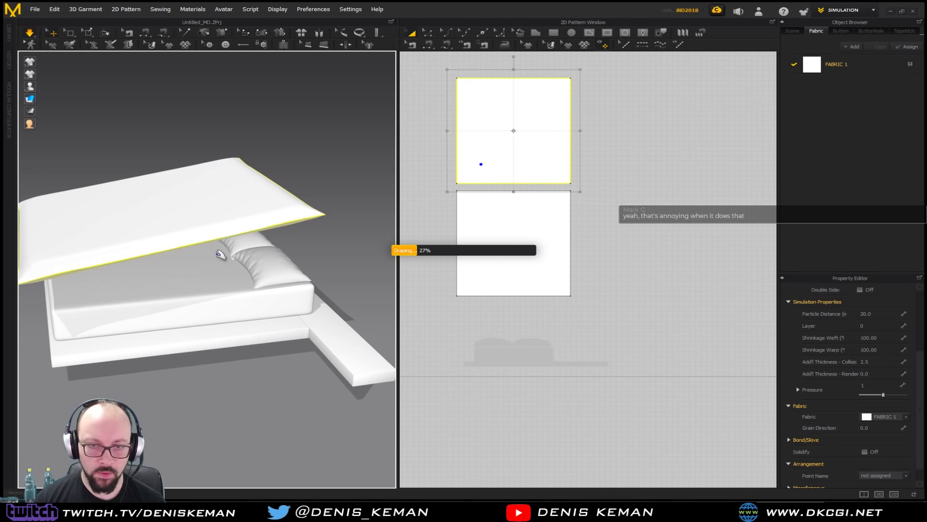
{"action": "scroll", "coordinate": [221, 256], "scroll_direction": "down", "scroll_amount": 3}
{"action": "scroll", "coordinate": [221, 258], "scroll_direction": "up", "scroll_amount": 5}
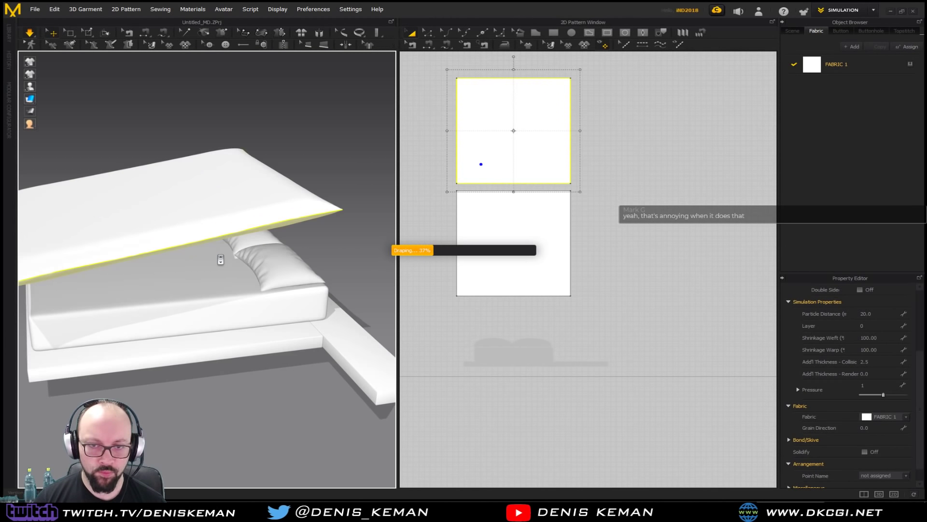
{"action": "right_click_drag", "start_coordinate": [250, 259], "coordinate": [218, 254]}
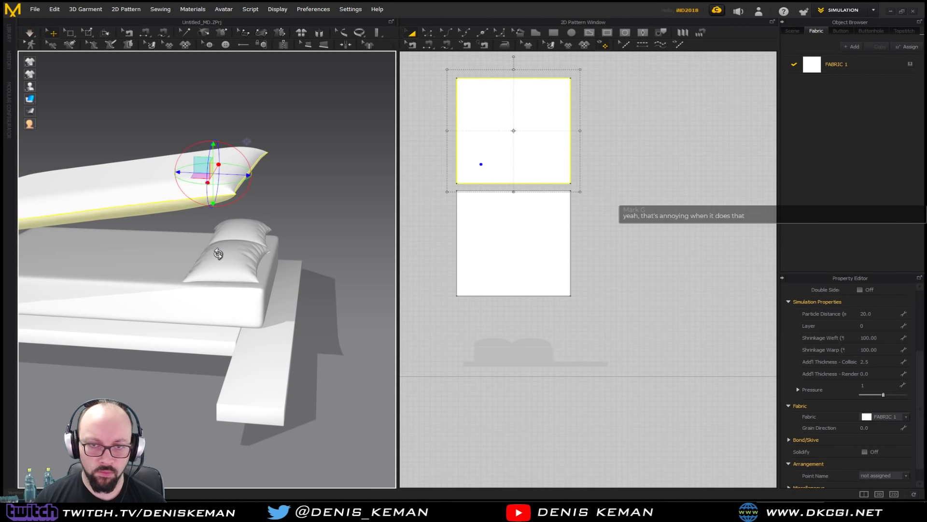
Step: Lower the inflated duvet slightly so that it sits closer to the pillows
{"action": "right_click_drag", "start_coordinate": [282, 238], "coordinate": [68, 243]}
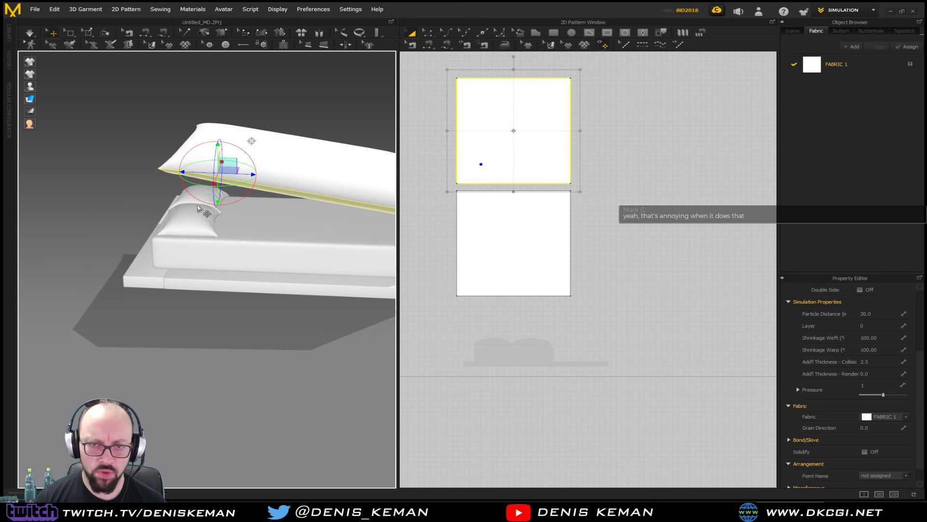
{"action": "left_click_drag", "start_coordinate": [200, 208], "coordinate": [195, 217]}
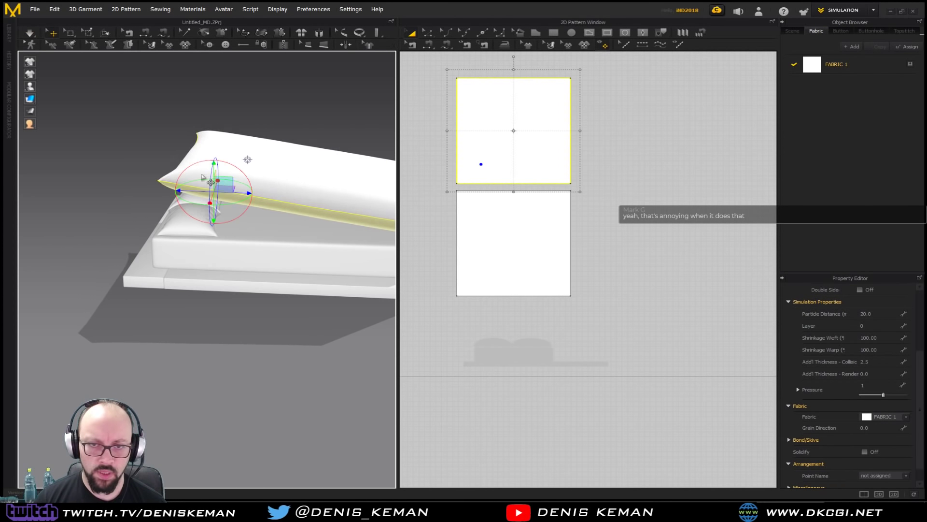
{"action": "right_click_drag", "start_coordinate": [207, 180], "coordinate": [343, 164]}
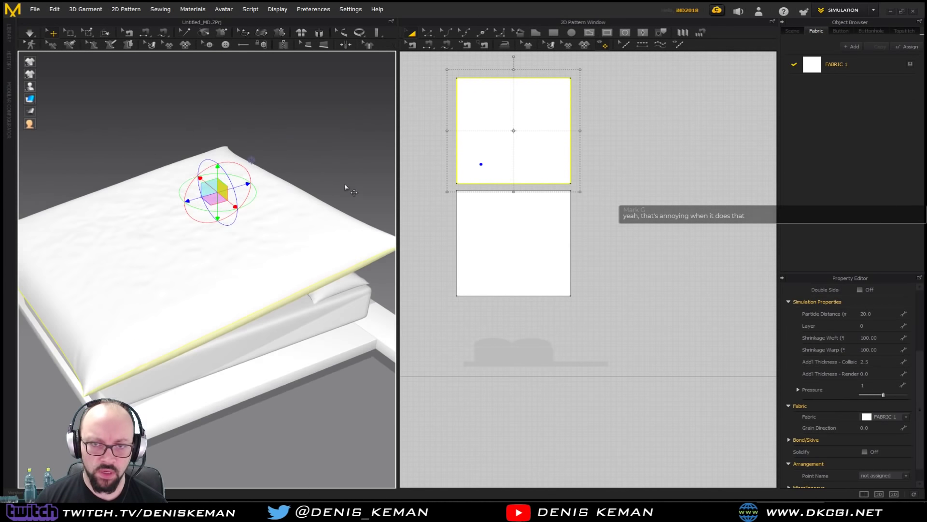
Step: Pin three points along the top layer's edge at the head of the bed and simulate the duvet hanging from them
{"action": "left_click", "coordinate": [348, 159]}
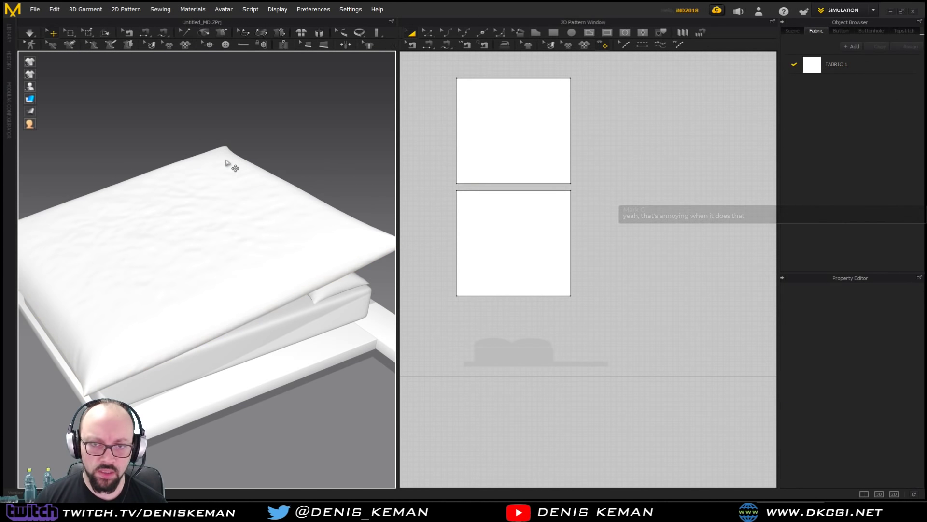
{"action": "left_click", "coordinate": [352, 225]}
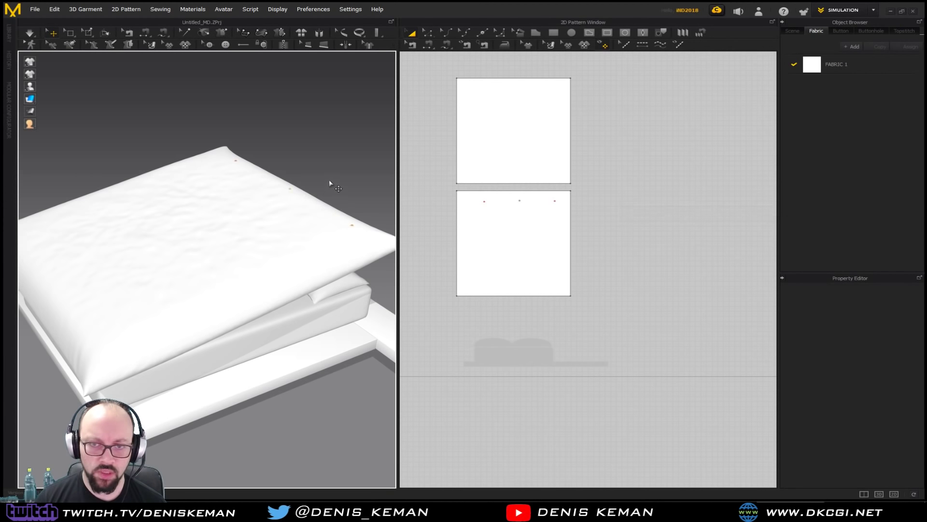
{"action": "key", "text": "space"}
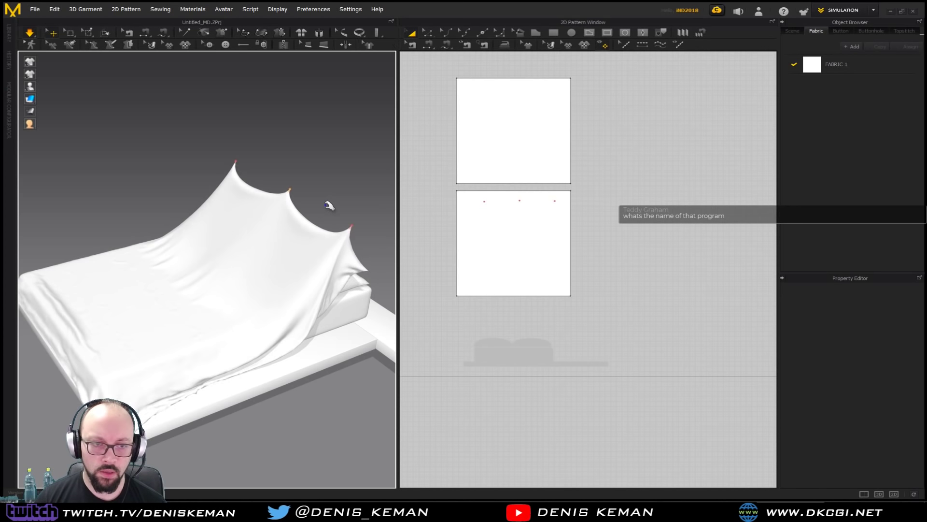
Step: Delete the middle pin on the duvet's head edge, keeping the two outer ones
{"action": "right_click_drag", "start_coordinate": [334, 201], "coordinate": [317, 201]}
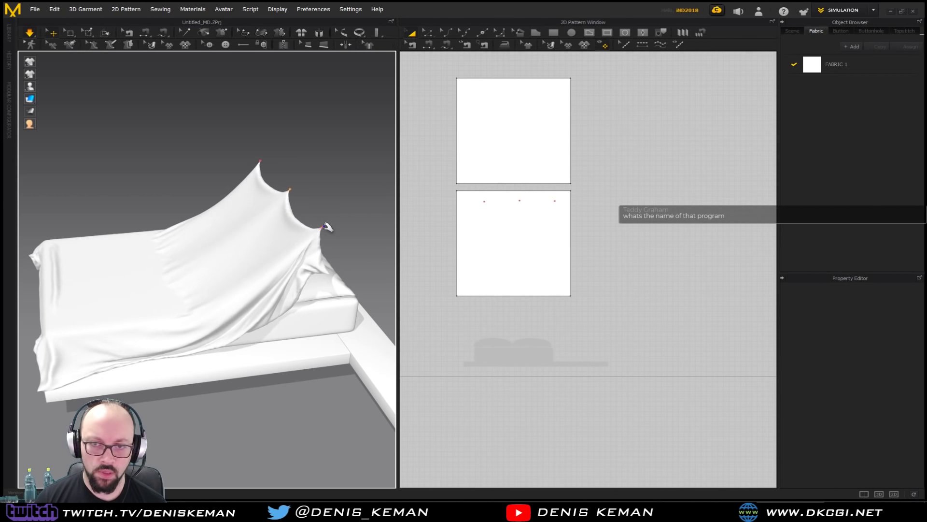
{"action": "left_click", "coordinate": [327, 227]}
{"action": "left_click_drag", "start_coordinate": [316, 223], "coordinate": [291, 192]}
{"action": "right_click", "coordinate": [292, 193]}
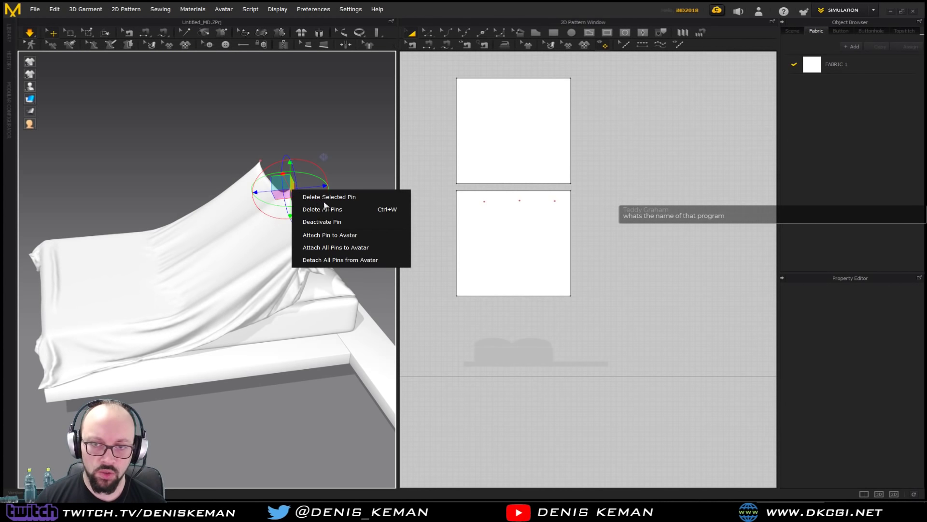
{"action": "left_click", "coordinate": [314, 197]}
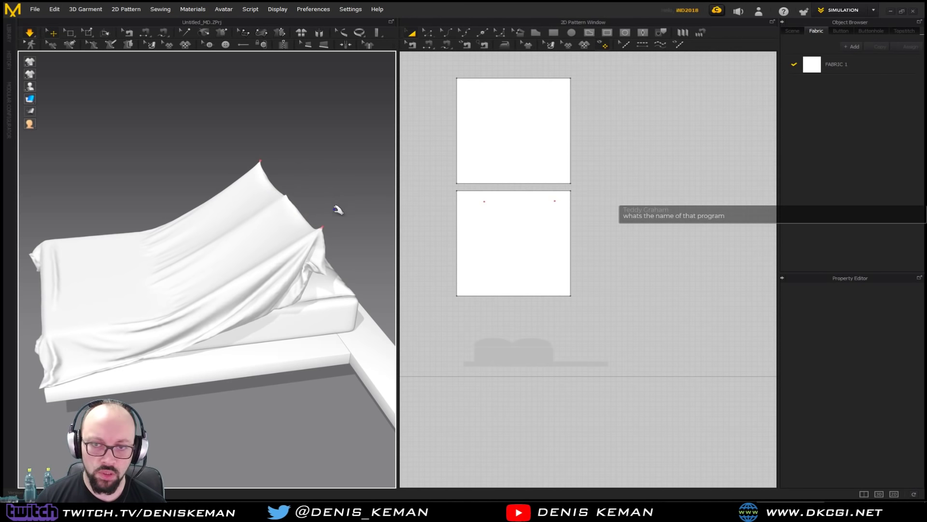
Step: Move both remaining pins toward the foot of the bed to pull the duvet back off the pillows
{"action": "left_click", "coordinate": [328, 227]}
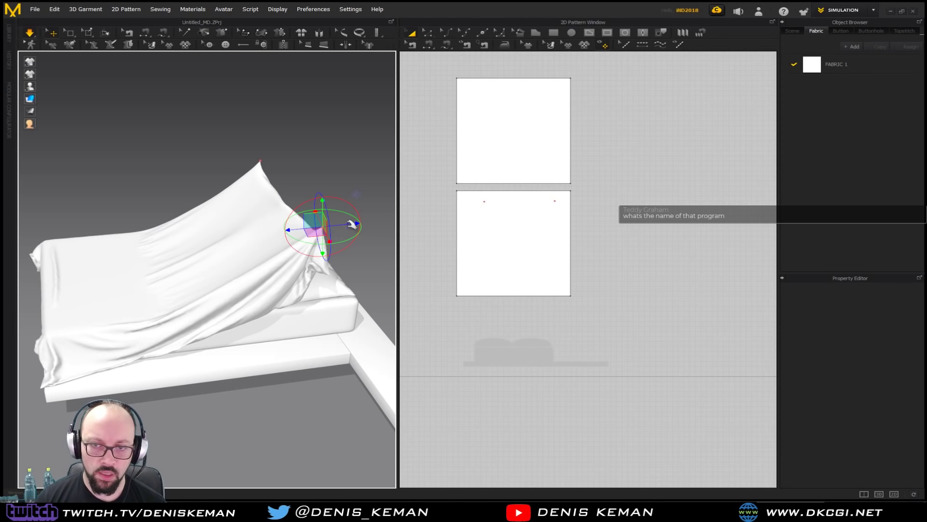
{"action": "left_click_drag", "start_coordinate": [313, 219], "coordinate": [244, 213]}
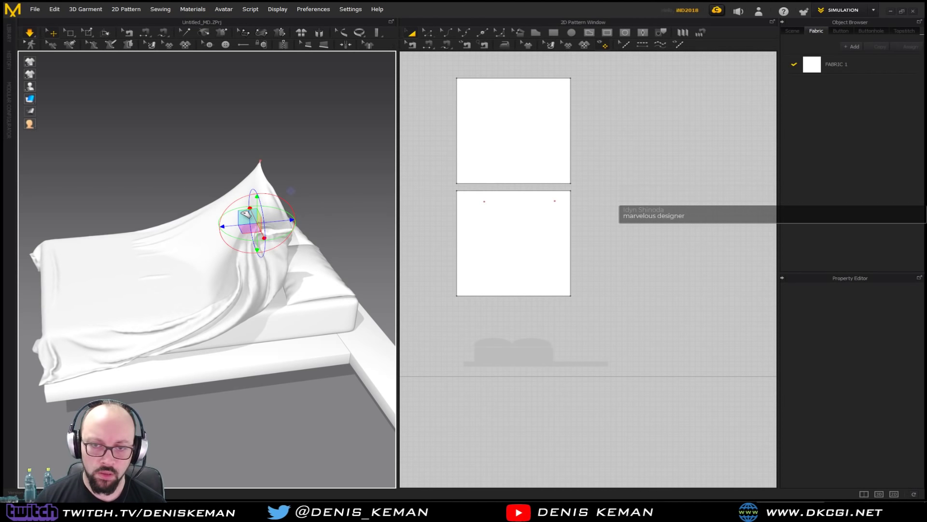
{"action": "right_click_drag", "start_coordinate": [247, 213], "coordinate": [456, 159]}
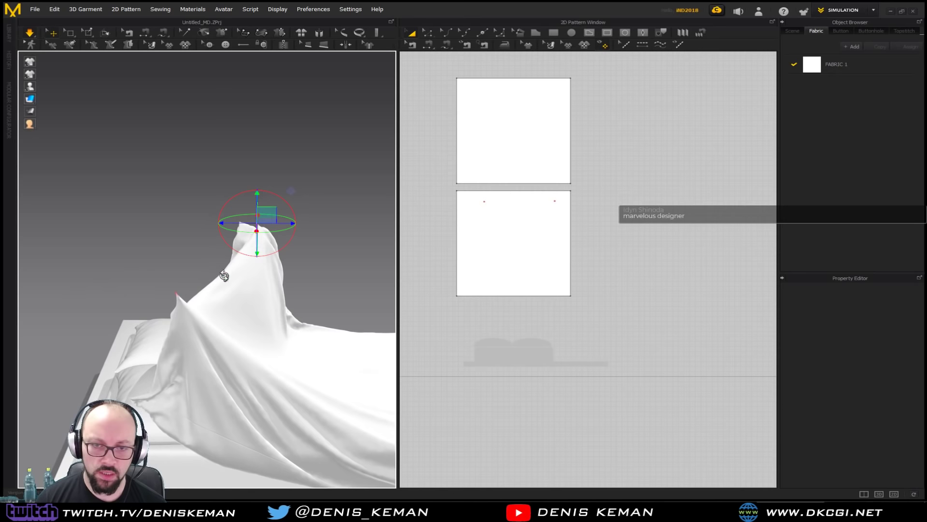
{"action": "left_click", "coordinate": [178, 293]}
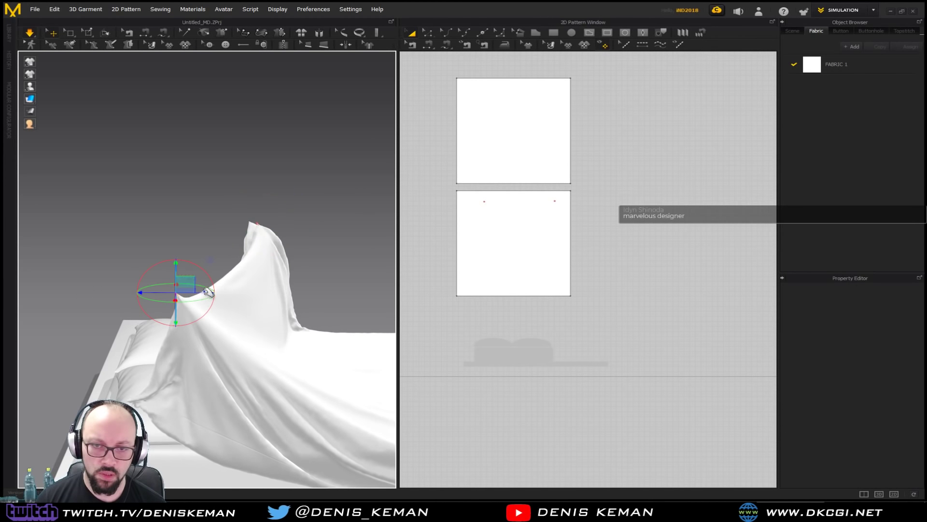
{"action": "left_click_drag", "start_coordinate": [212, 294], "coordinate": [278, 305]}
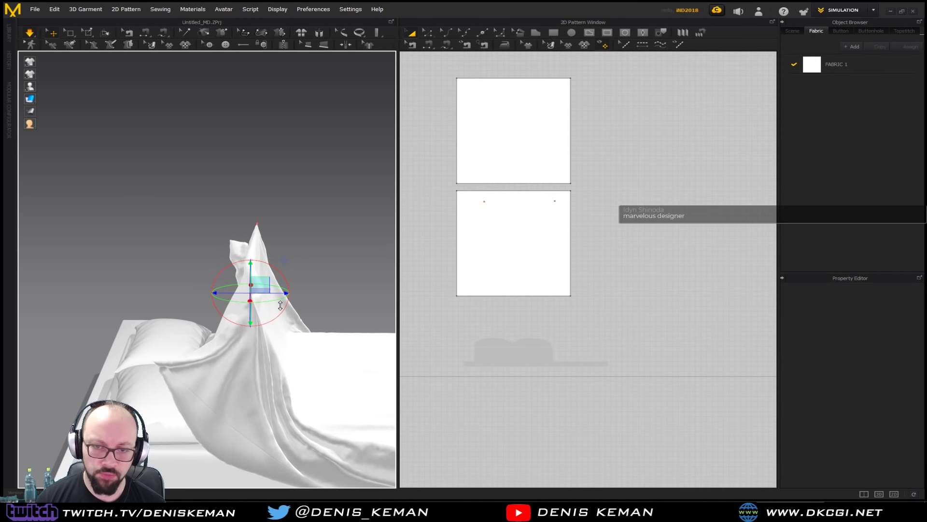
Step: Delete all pins and pull the duvet's loose head corner back toward the foot of the bed
{"action": "key", "text": "ctrl+w"}
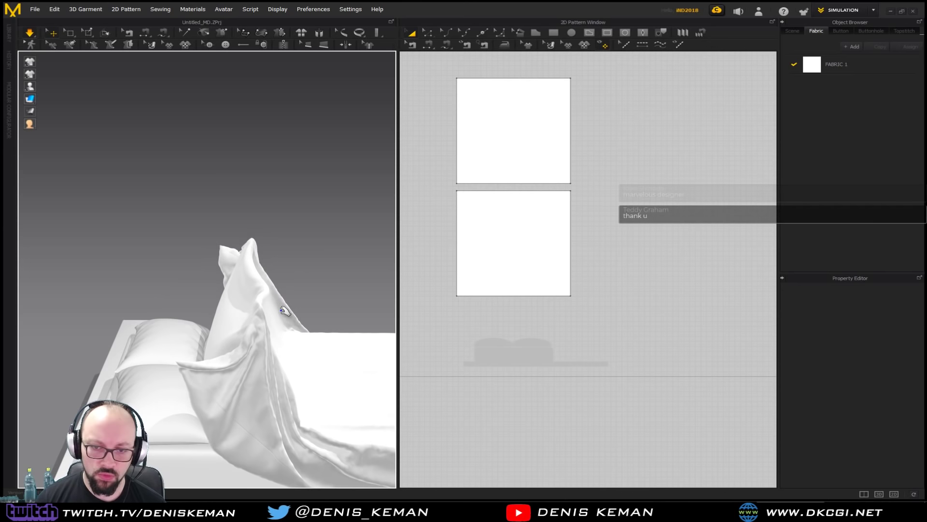
{"action": "left_click", "coordinate": [218, 373]}
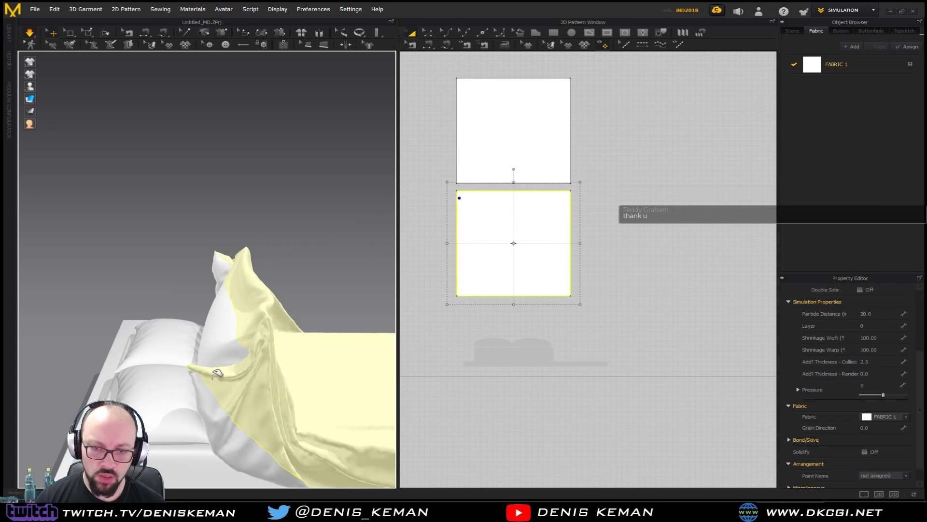
{"action": "left_click_drag", "start_coordinate": [217, 373], "coordinate": [313, 276]}
{"action": "left_click", "coordinate": [334, 269]}
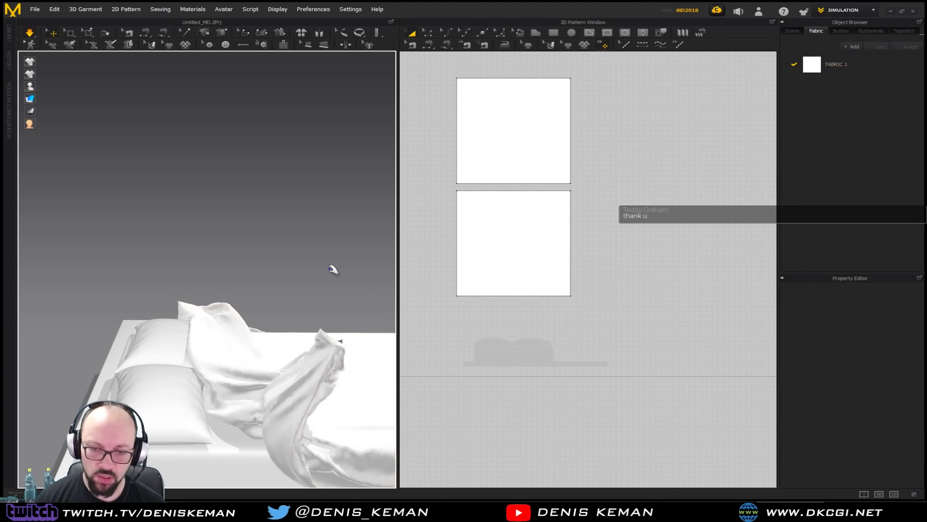
Step: Pull the bottom layer's hanging edge outward along the bed's other side, near the pillows
{"action": "right_click_drag", "start_coordinate": [334, 264], "coordinate": [269, 263]}
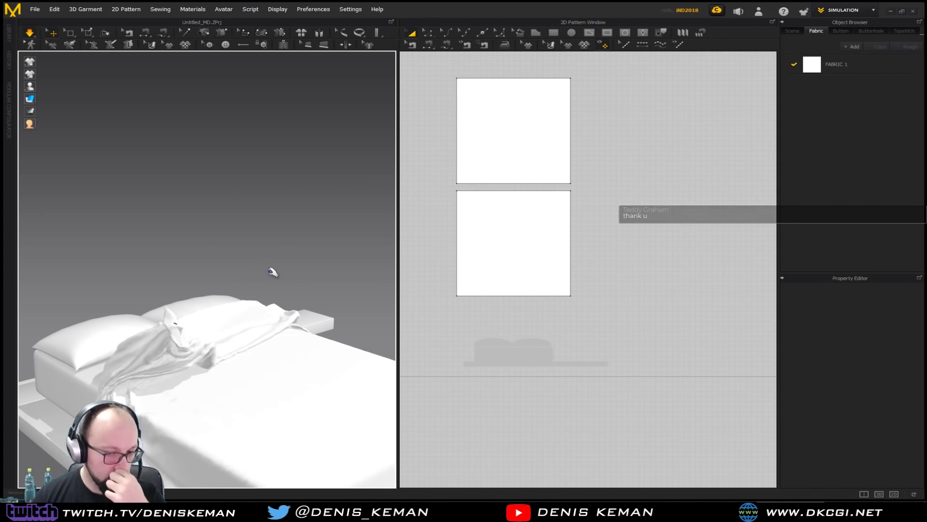
{"action": "right_click_drag", "start_coordinate": [226, 294], "coordinate": [240, 333]}
{"action": "right_click_drag", "start_coordinate": [240, 288], "coordinate": [249, 308]}
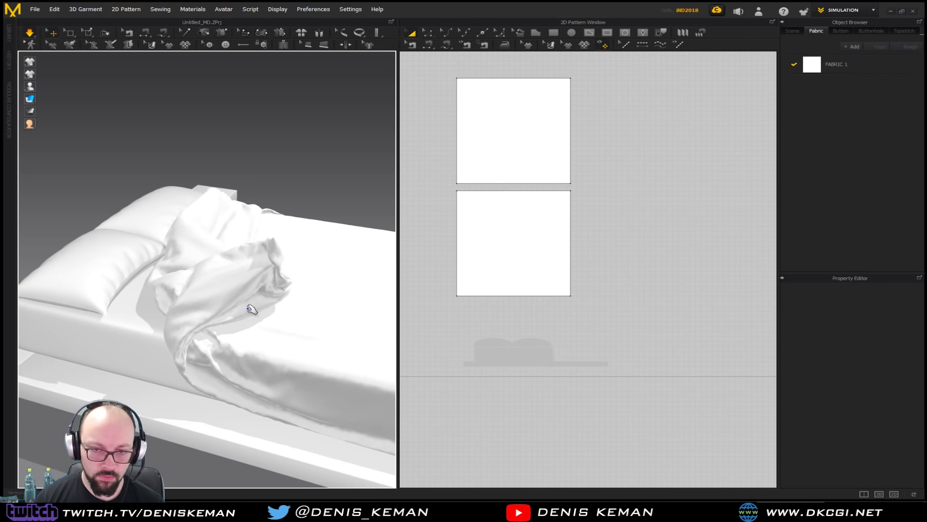
{"action": "right_click_drag", "start_coordinate": [301, 289], "coordinate": [257, 280]}
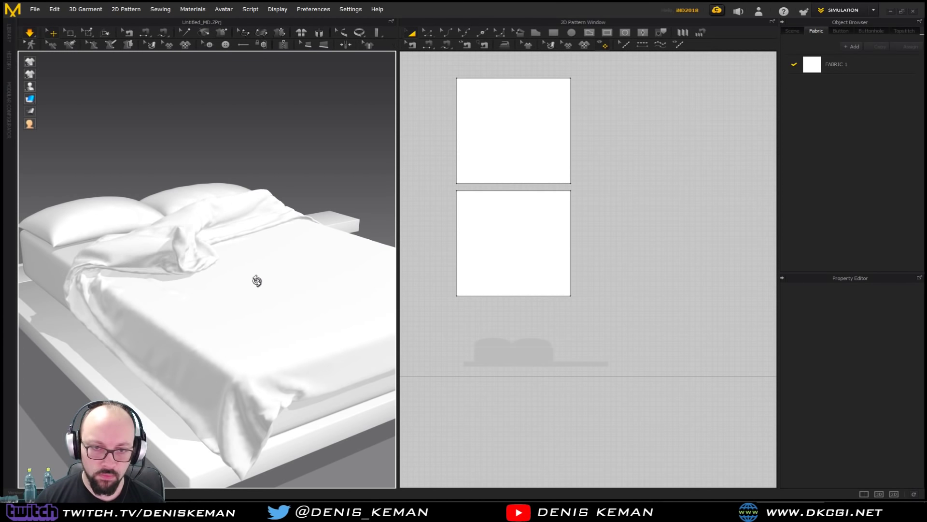
{"action": "right_click_drag", "start_coordinate": [271, 276], "coordinate": [196, 295]}
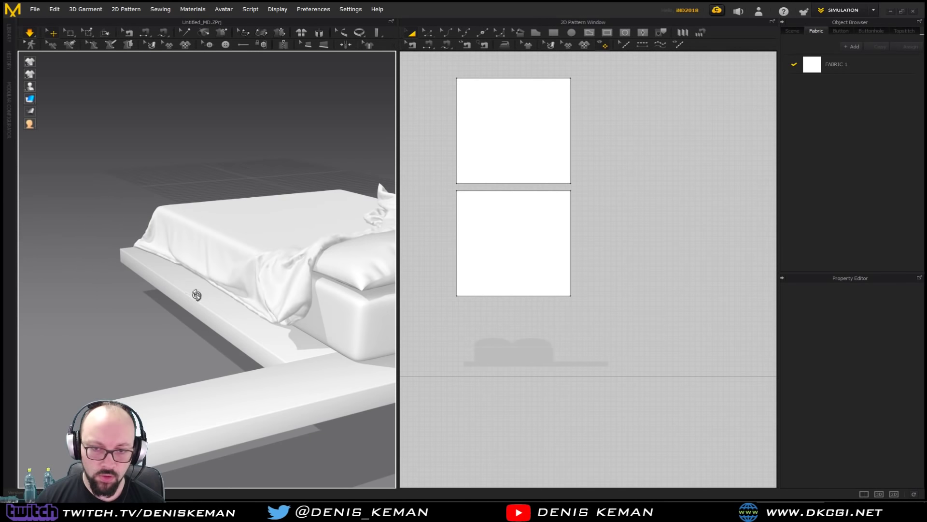
{"action": "left_click", "coordinate": [252, 309]}
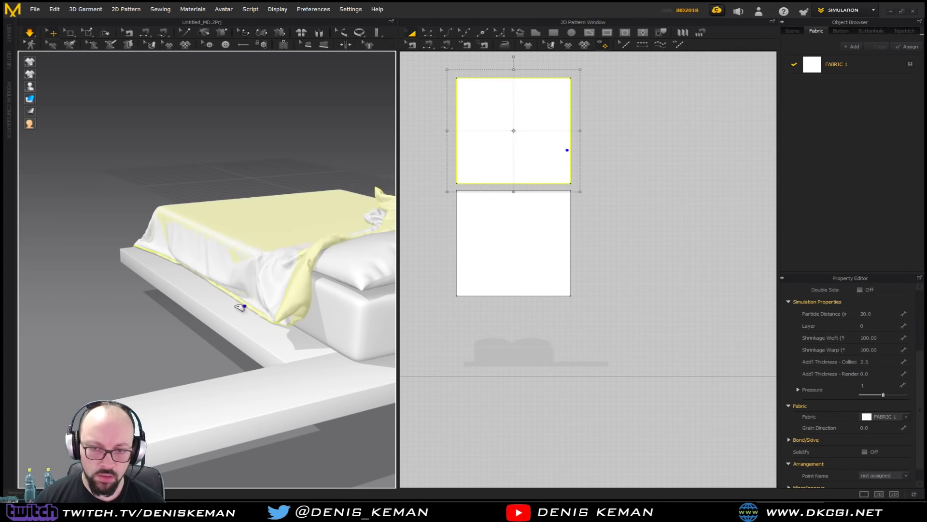
{"action": "left_click_drag", "start_coordinate": [232, 308], "coordinate": [167, 315]}
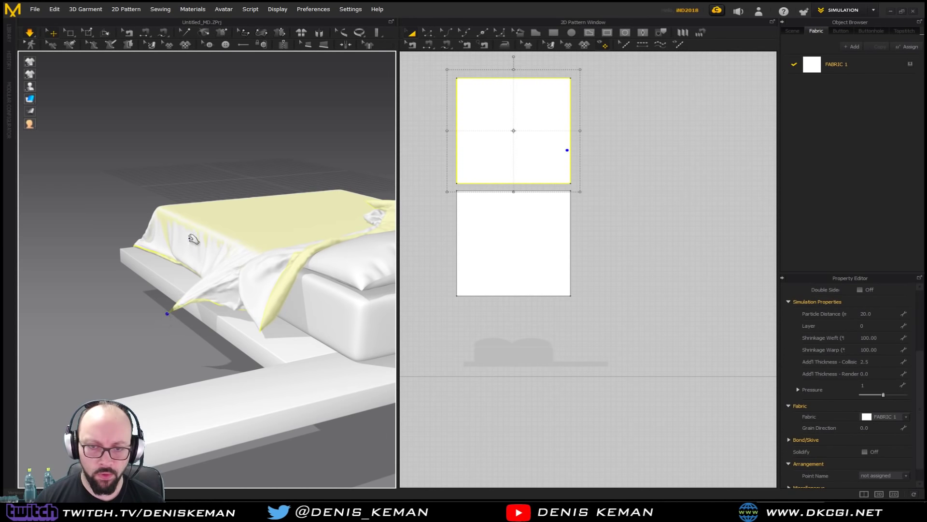
Step: Let the duvet settle, check its drape around the bed, stop the simulation and select the top layer
{"action": "left_click", "coordinate": [216, 181]}
{"action": "right_click_drag", "start_coordinate": [216, 182], "coordinate": [375, 184]}
{"action": "right_click_drag", "start_coordinate": [244, 263], "coordinate": [190, 260]}
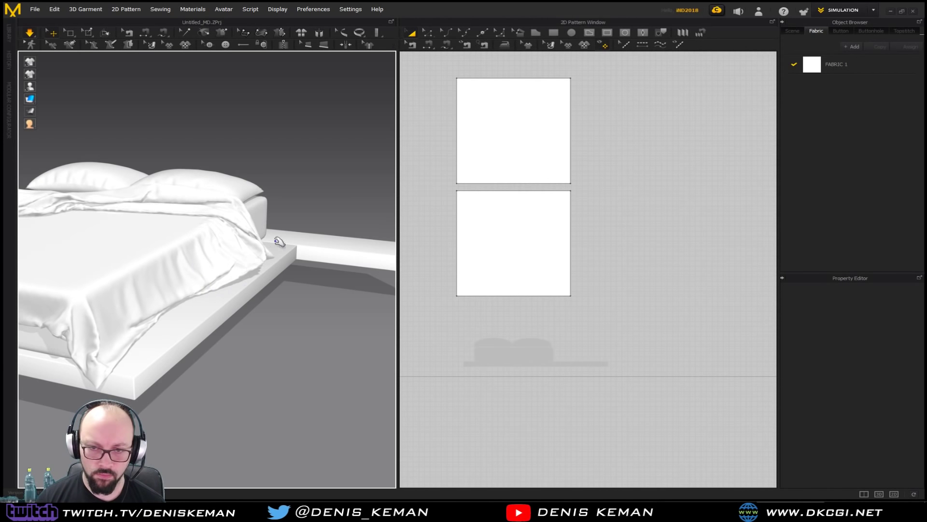
{"action": "right_click_drag", "start_coordinate": [272, 236], "coordinate": [203, 254]}
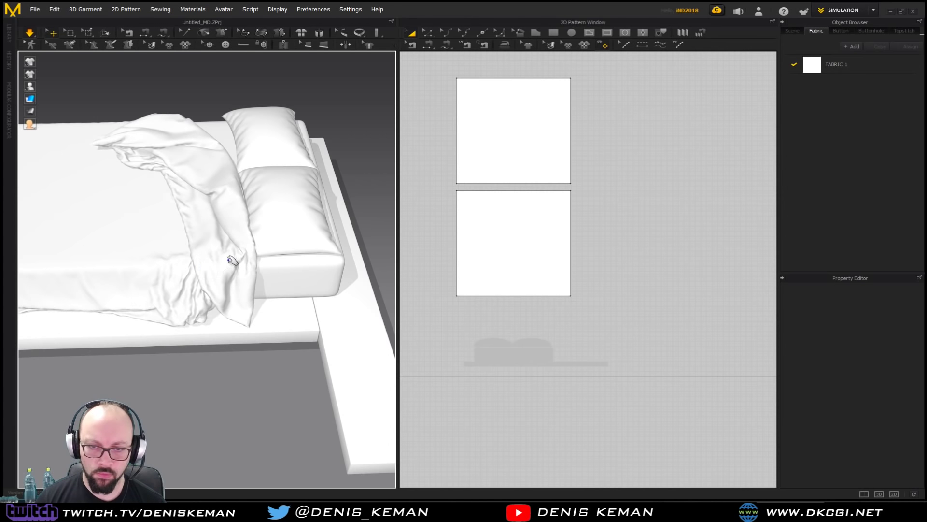
{"action": "right_click_drag", "start_coordinate": [232, 261], "coordinate": [275, 243]}
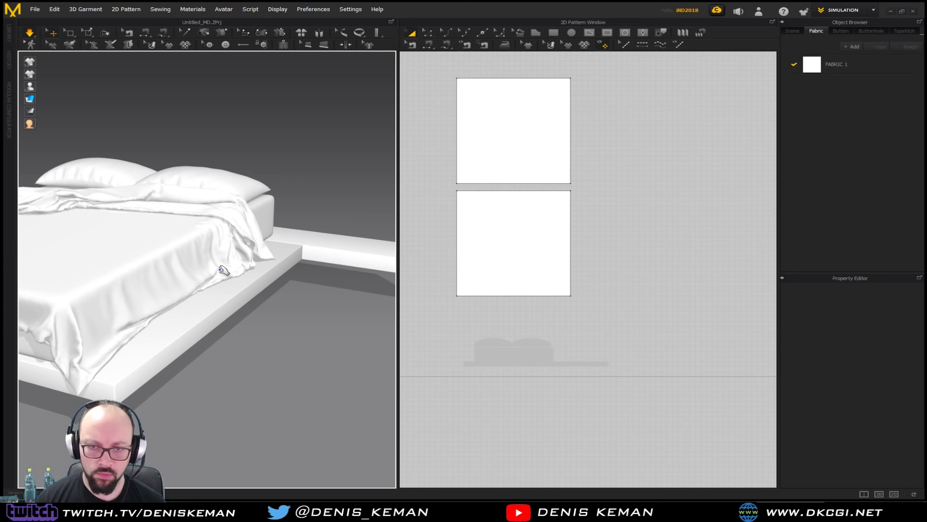
{"action": "right_click_drag", "start_coordinate": [183, 242], "coordinate": [250, 284]}
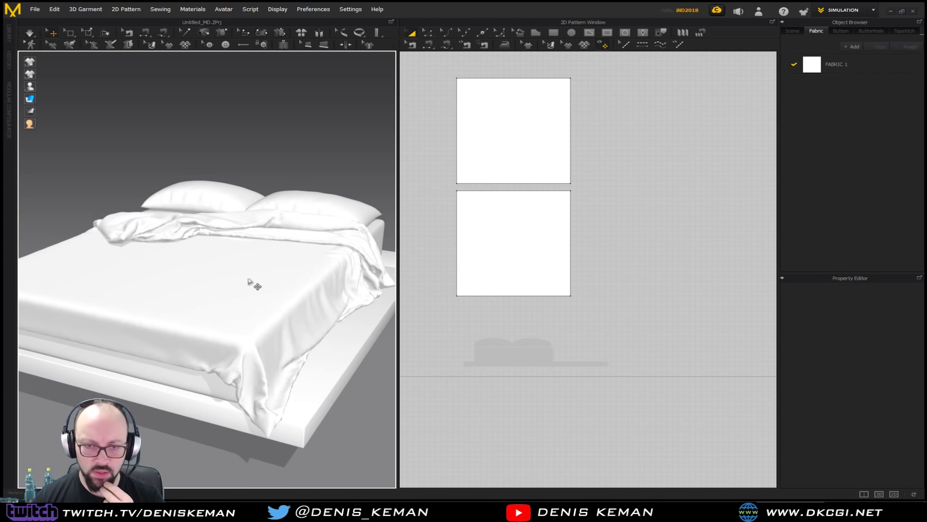
{"action": "left_click", "coordinate": [250, 284]}
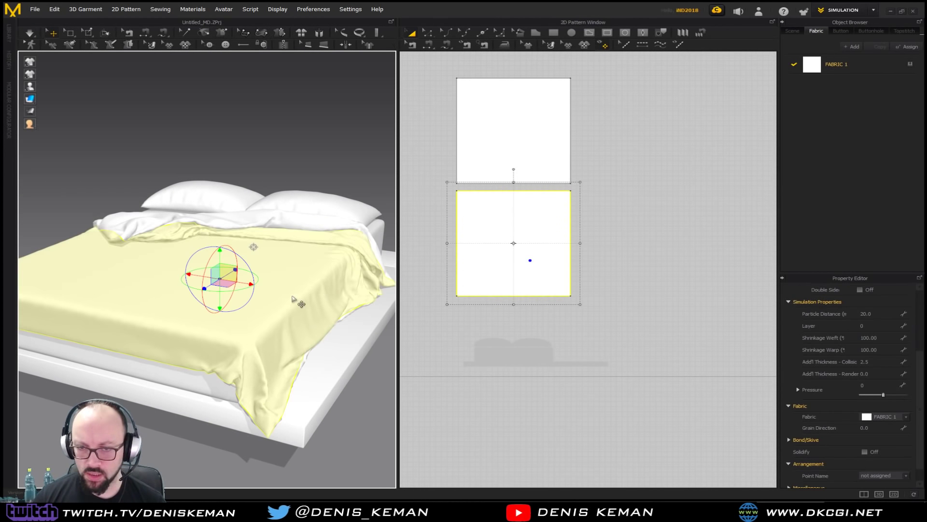
Step: Set the duvet's top layer shrinkage to 110 in the weft and 105 in the warp, and simulate the result
{"action": "left_click", "coordinate": [880, 338]}
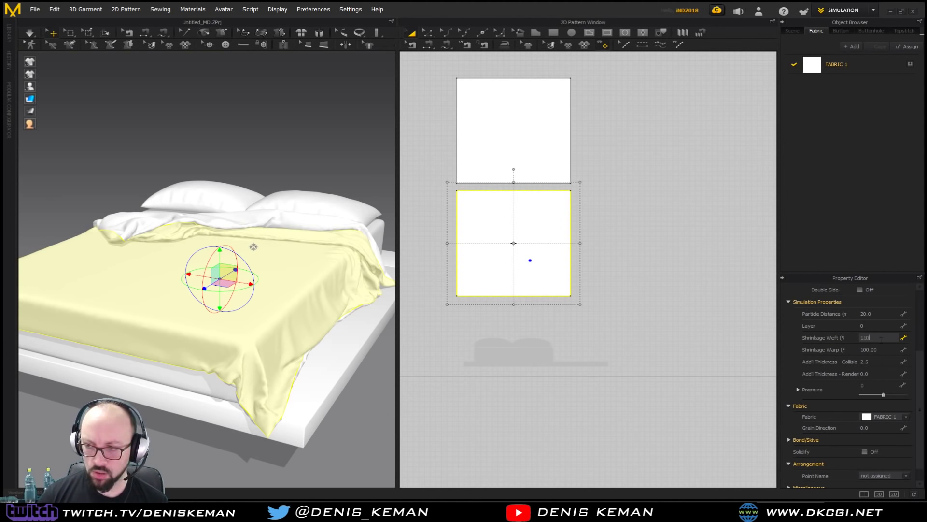
{"action": "key", "text": "Return"}
{"action": "right_click_drag", "start_coordinate": [309, 342], "coordinate": [296, 337]}
{"action": "key", "text": "space"}
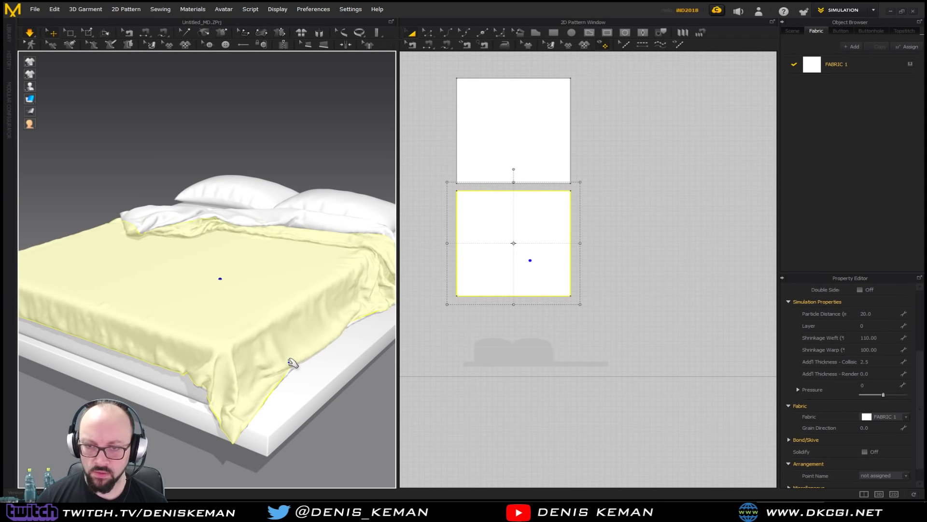
{"action": "left_click", "coordinate": [880, 349]}
{"action": "type", "text": "105"}
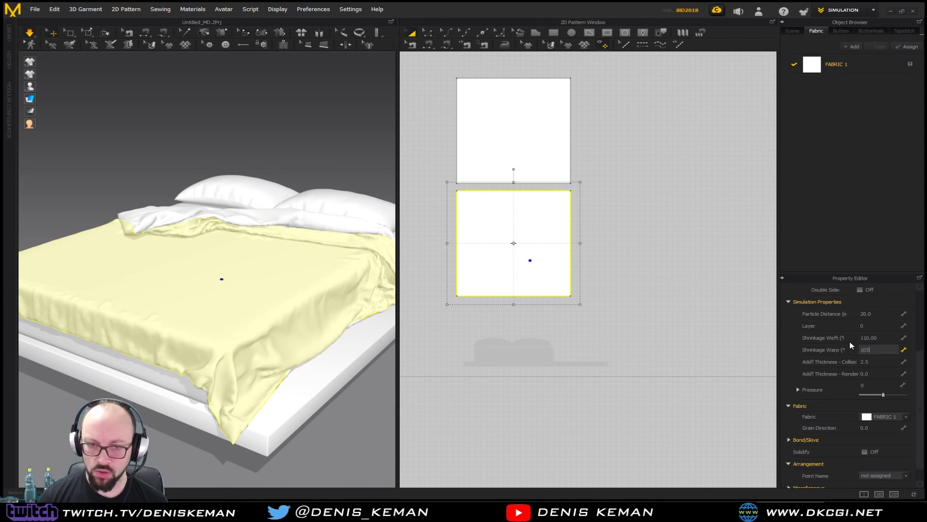
{"action": "key", "text": "Return"}
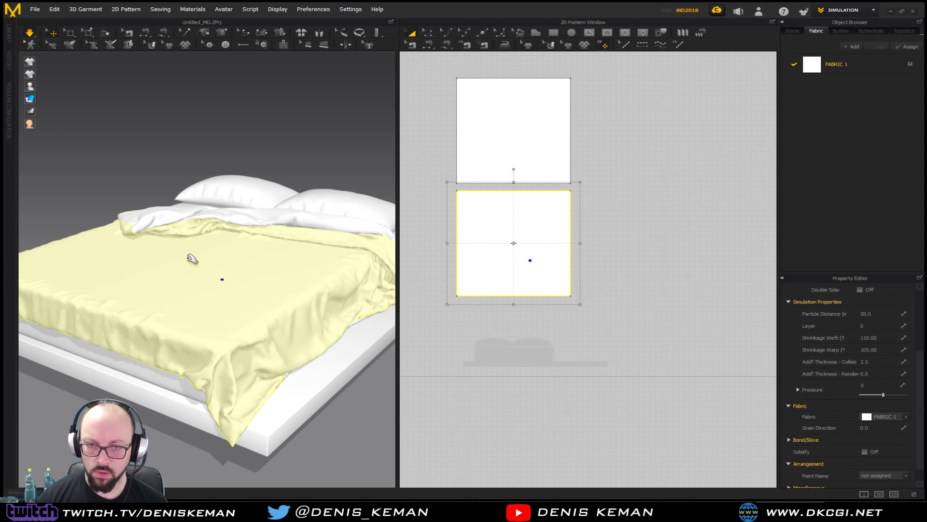
{"action": "left_click", "coordinate": [155, 160]}
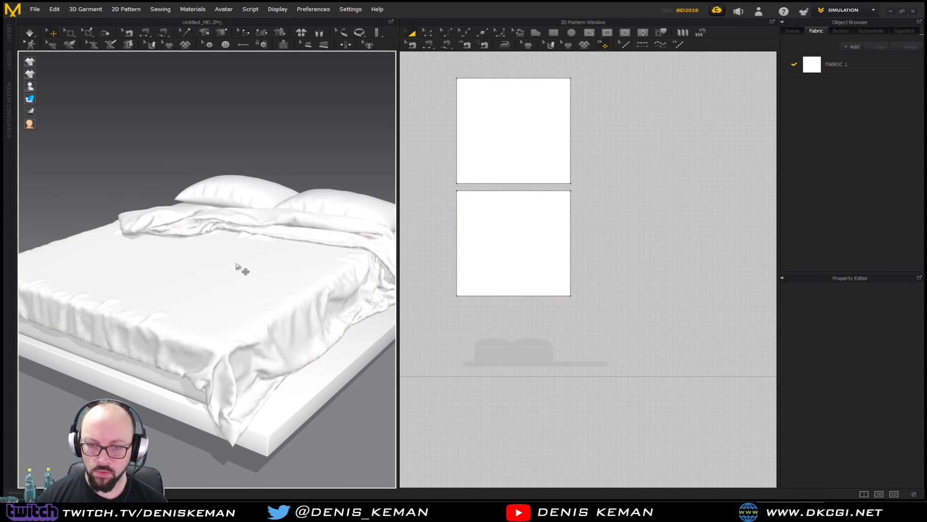
Step: Select both duvet layers and export them as the OBJ file Baggy_Sheet, as a single, unwelded, thin object at centimetre scale
{"action": "right_click_drag", "start_coordinate": [245, 265], "coordinate": [292, 274]}
{"action": "left_click", "coordinate": [178, 277]}
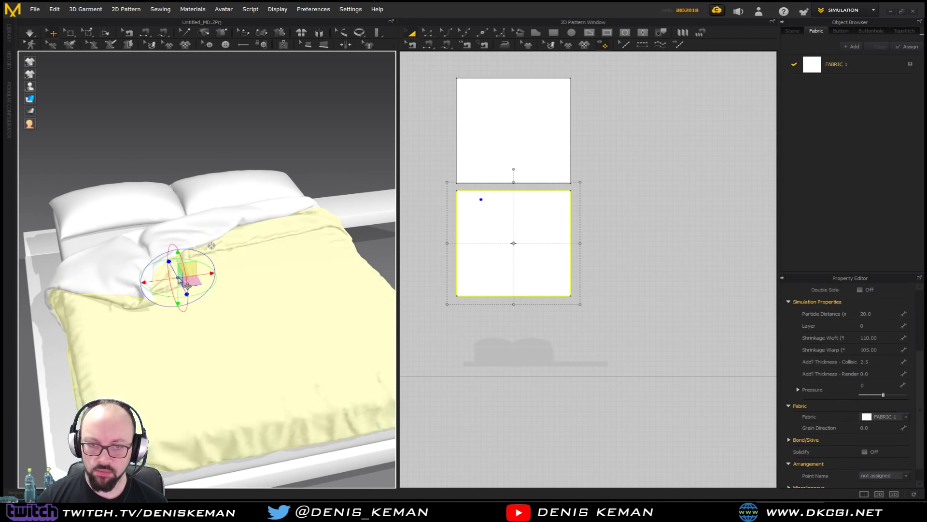
{"action": "left_click", "coordinate": [196, 237], "text": "shift"}
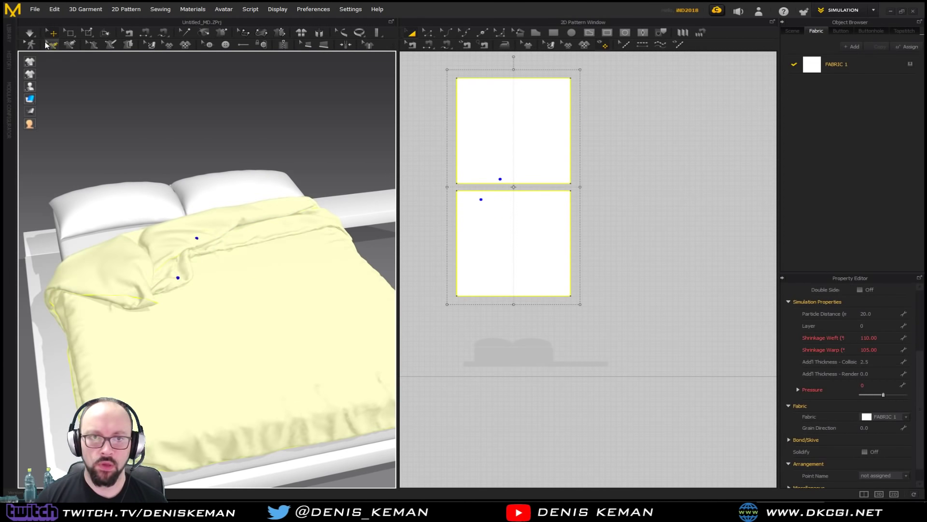
{"action": "left_click", "coordinate": [36, 10]}
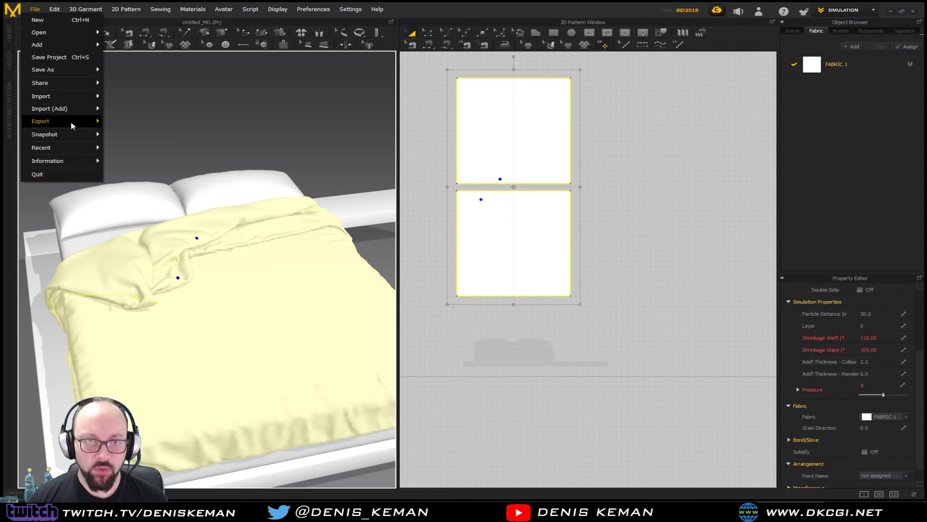
{"action": "mouse_move", "coordinate": [73, 122]}
{"action": "left_click", "coordinate": [148, 136]}
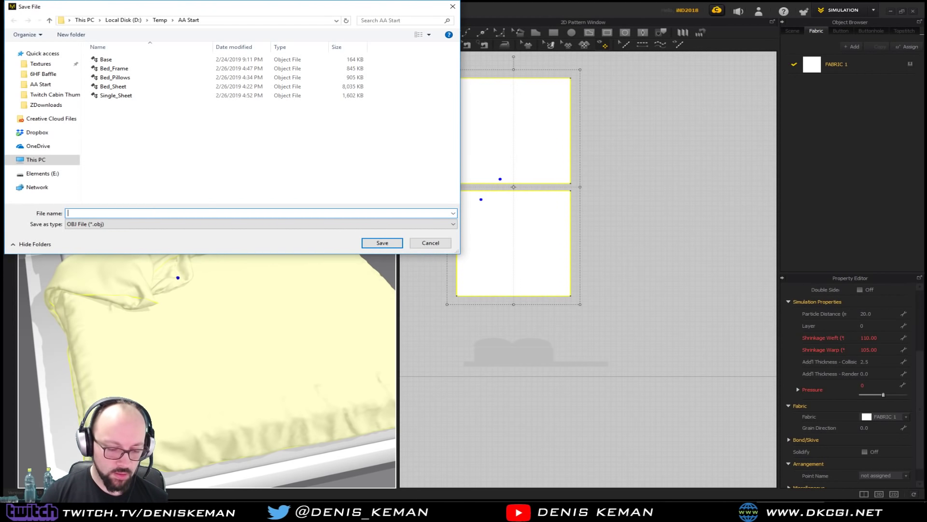
{"action": "type", "text": "Baggy_Sheet"}
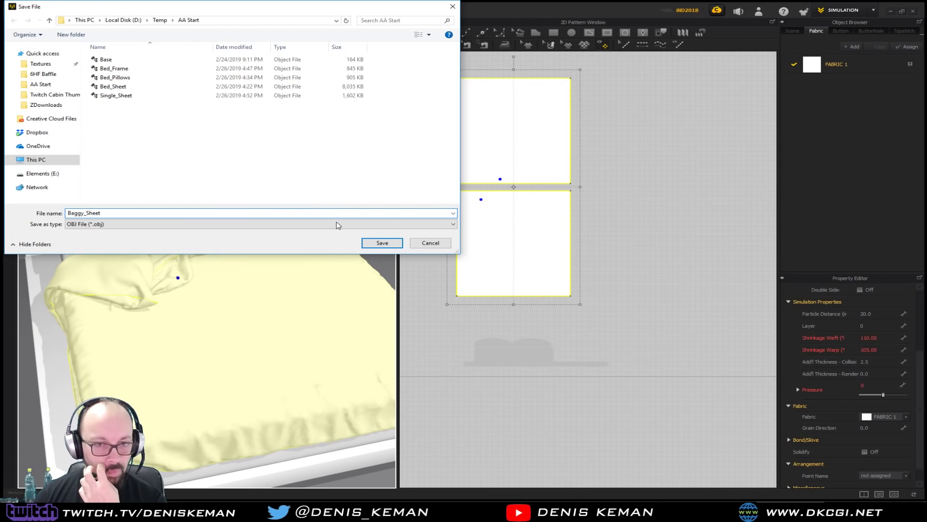
{"action": "left_click", "coordinate": [383, 243]}
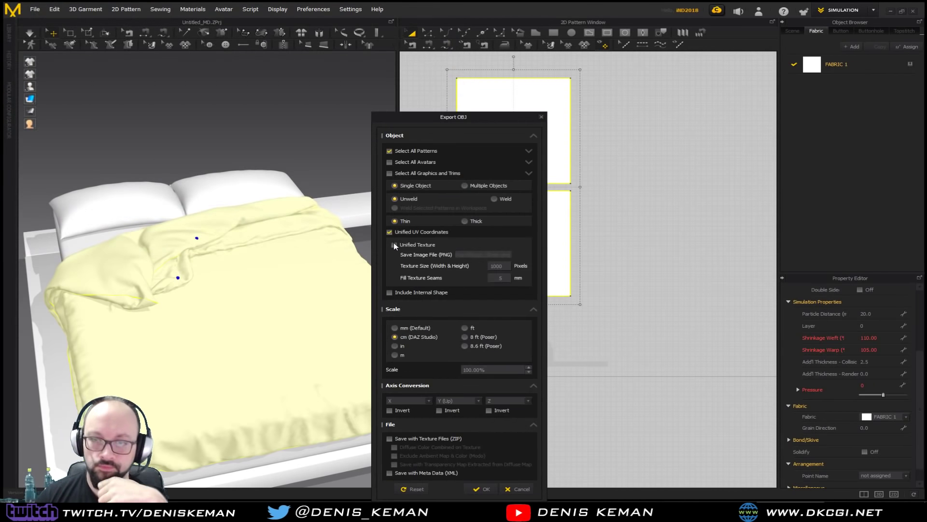
{"action": "left_click", "coordinate": [481, 488]}
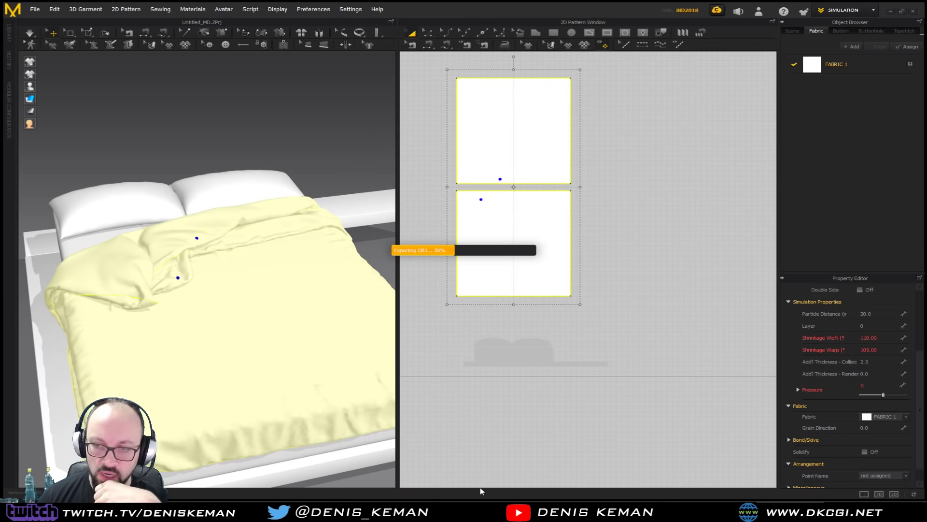
Step: Close Marvelous Designer without saving the project, return to 3ds Max and move the Discord window off the viewport
{"action": "left_click", "coordinate": [913, 12]}
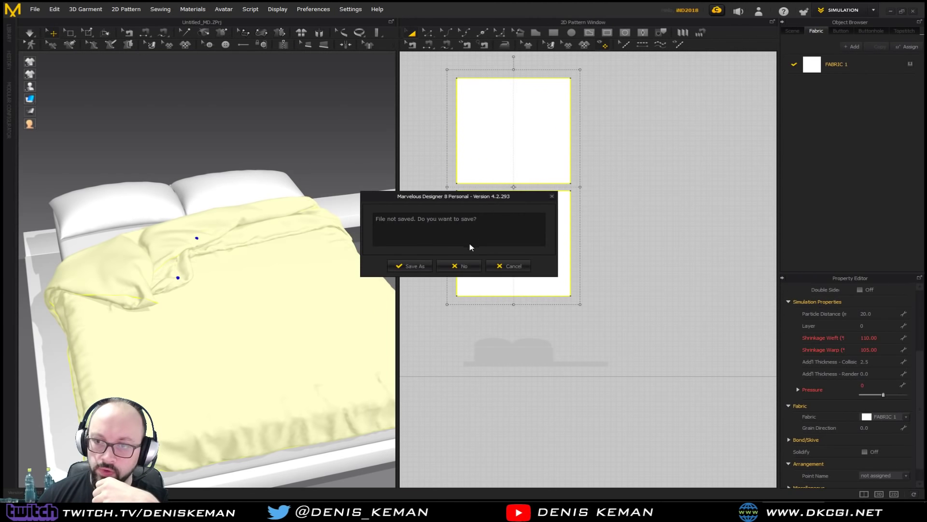
{"action": "left_click", "coordinate": [462, 268]}
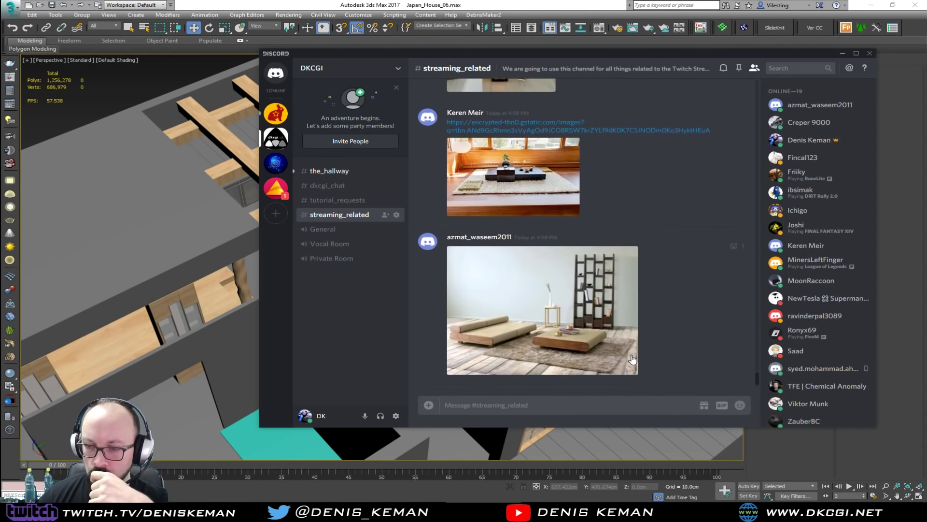
{"action": "left_click_drag", "start_coordinate": [586, 57], "coordinate": [0, 60]}
Step: Unhide the bed sheet on the bedroom bed, select it and inspect it around the pillows and sides
{"action": "scroll", "coordinate": [435, 273], "scroll_direction": "down", "scroll_amount": 10}
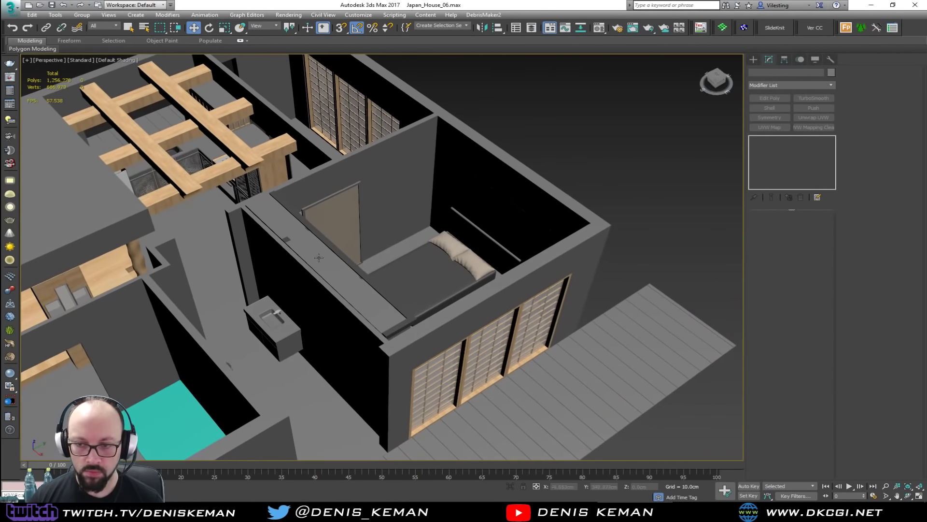
{"action": "scroll", "coordinate": [443, 248], "scroll_direction": "up", "scroll_amount": 10}
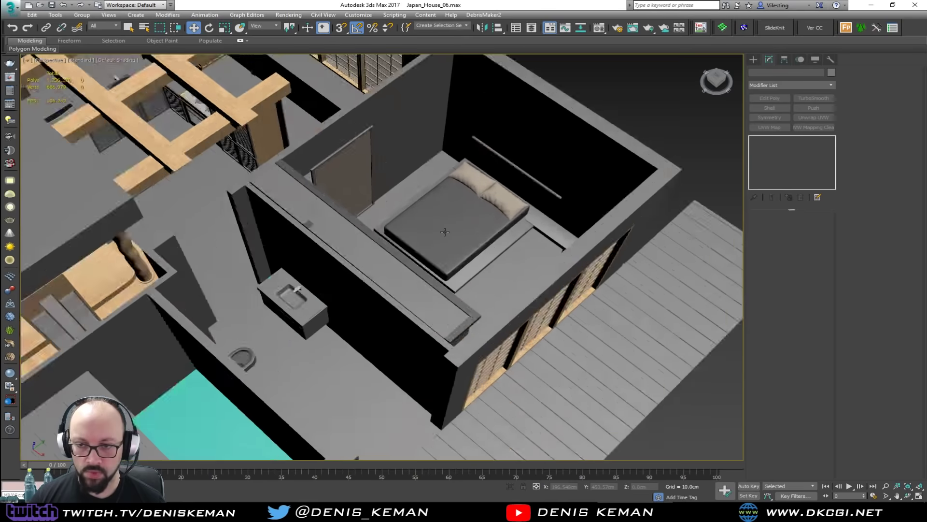
{"action": "right_click", "coordinate": [360, 240]}
{"action": "left_click", "coordinate": [395, 201]}
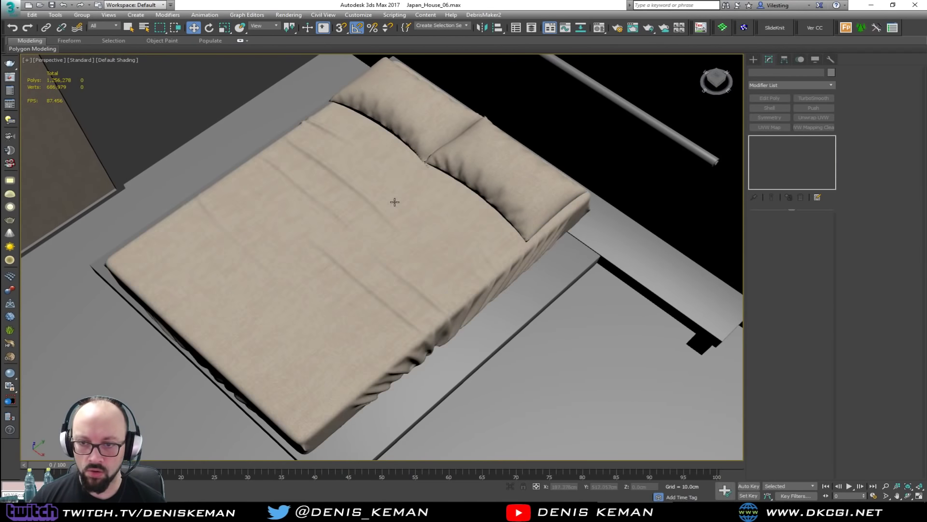
{"action": "scroll", "coordinate": [395, 299], "scroll_direction": "up", "scroll_amount": 5}
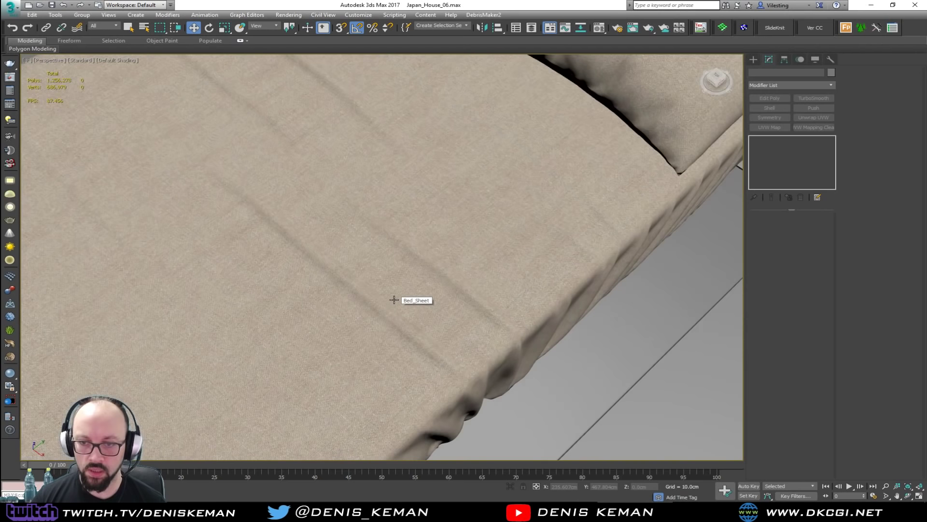
{"action": "left_click", "coordinate": [395, 300]}
{"action": "middle_click_drag", "start_coordinate": [395, 300], "coordinate": [389, 323], "text": "alt"}
{"action": "scroll", "coordinate": [390, 323], "scroll_direction": "down", "scroll_amount": 4}
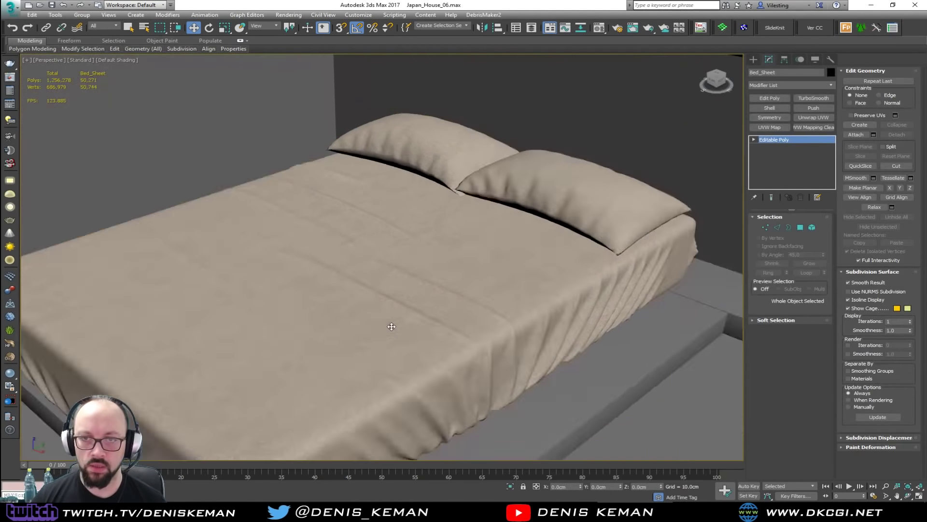
{"action": "middle_click_drag", "start_coordinate": [258, 76], "coordinate": [157, 74], "text": "alt"}
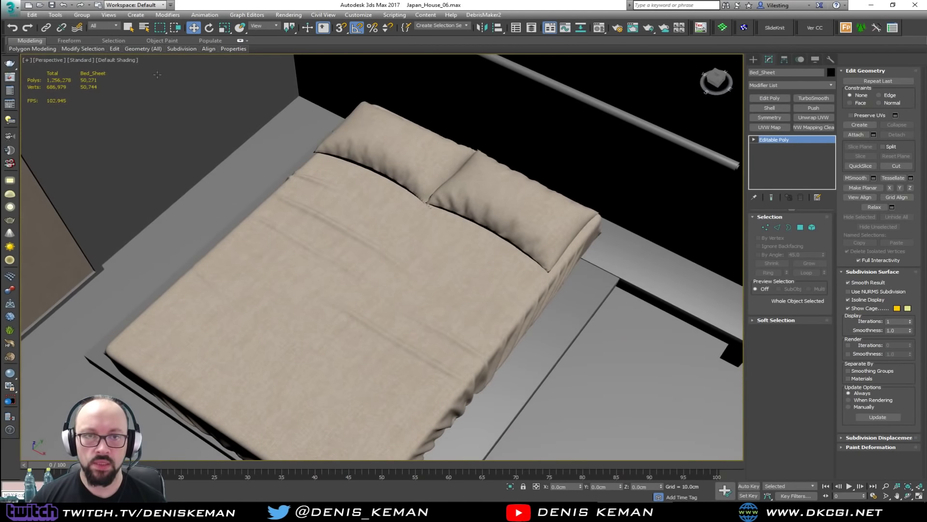
Step: Import the Single_Sheet OBJ file into the scene as an Editable Poly, with its texture coordinates and materials
{"action": "left_click", "coordinate": [10, 8]}
{"action": "key", "text": "Escape"}
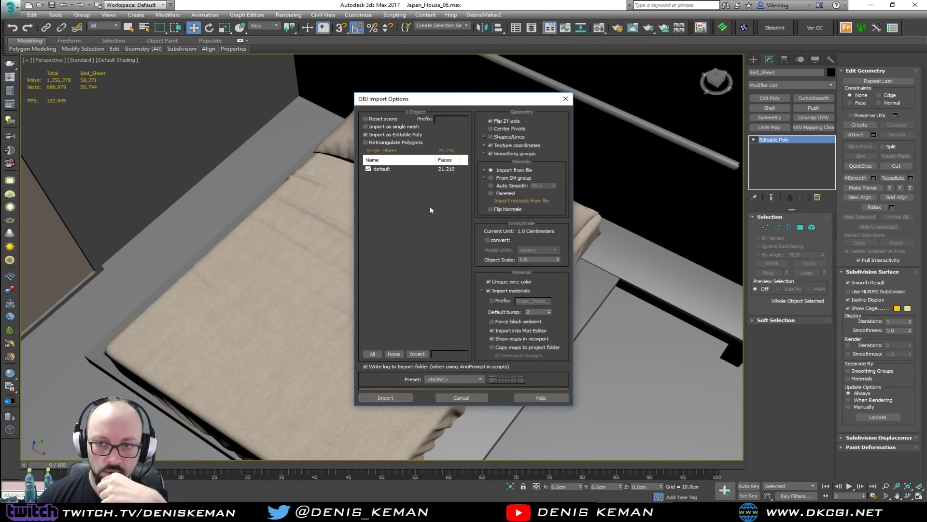
{"action": "left_click", "coordinate": [401, 399]}
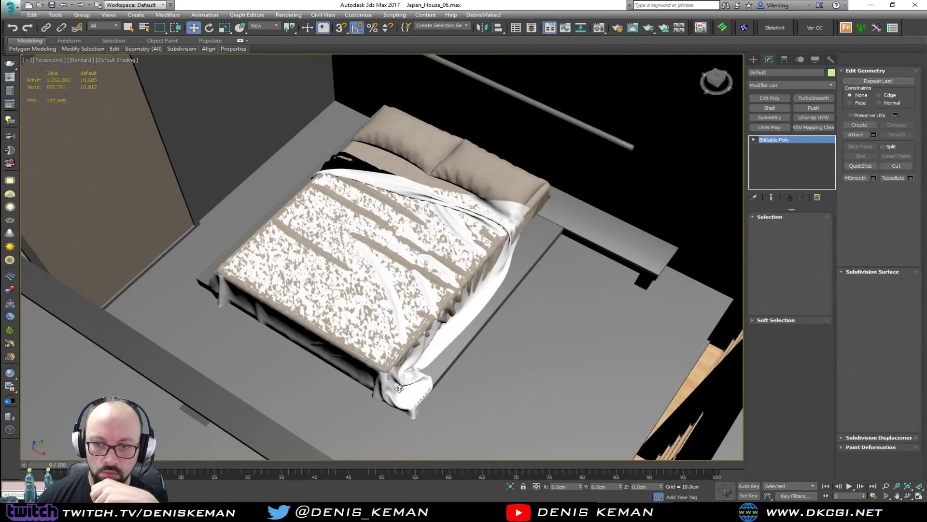
Step: Inspect where the imported single sheet intersects the bed sheet and center its pivot to the object
{"action": "scroll", "coordinate": [425, 340], "scroll_direction": "up", "scroll_amount": 5}
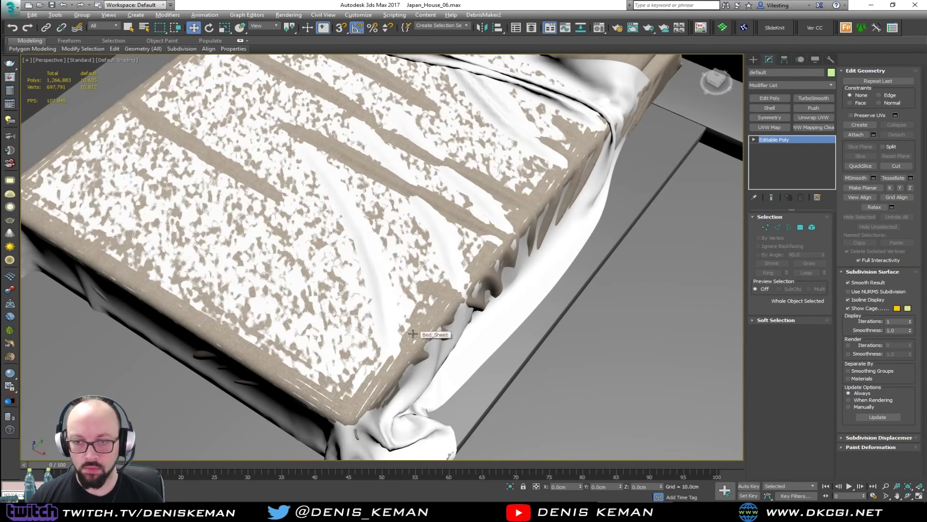
{"action": "middle_click_drag", "start_coordinate": [425, 336], "coordinate": [418, 379], "text": "alt"}
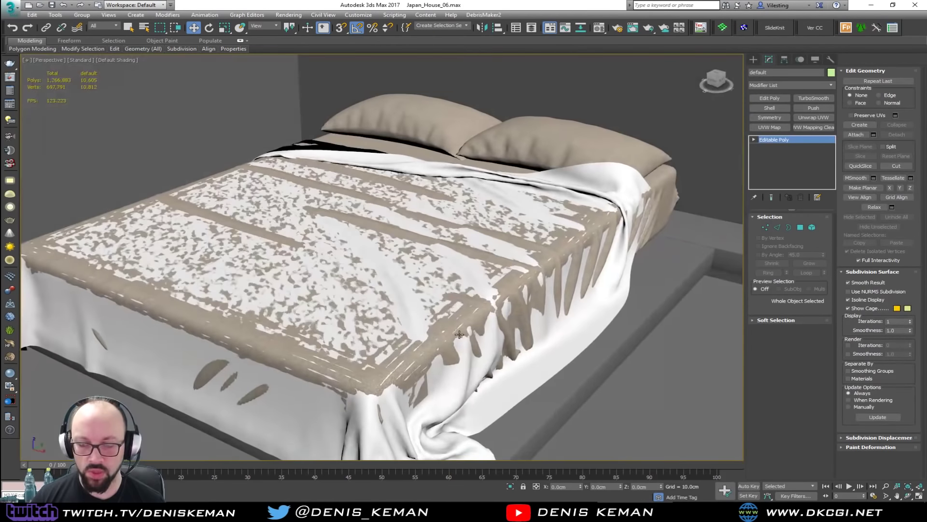
{"action": "middle_click_drag", "start_coordinate": [460, 335], "coordinate": [414, 378], "text": "alt"}
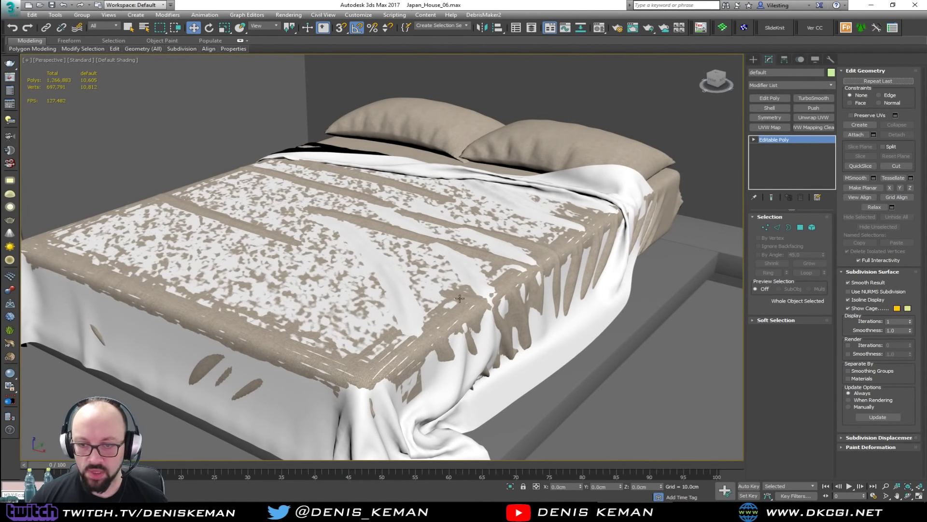
{"action": "middle_click_drag", "start_coordinate": [460, 299], "coordinate": [448, 274]}
{"action": "left_click", "coordinate": [786, 61]}
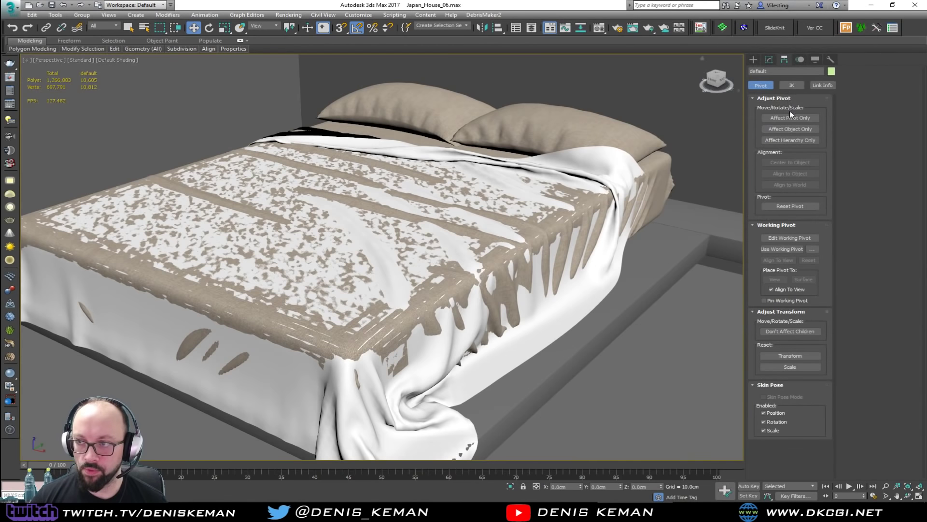
{"action": "left_click", "coordinate": [792, 119]}
{"action": "left_click", "coordinate": [792, 117]}
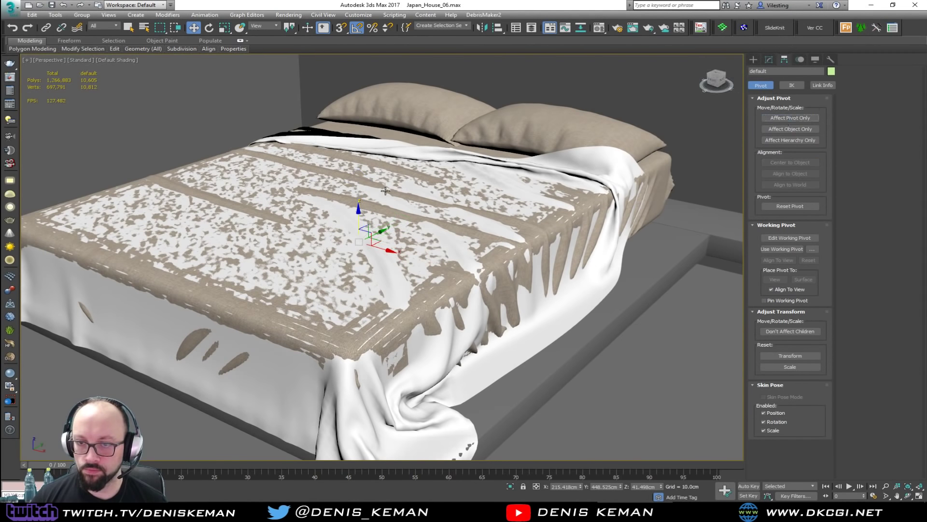
Step: Raise the imported single sheet about 1.2 cm along Z and display edged faces to check the remaining intersections
{"action": "left_click_drag", "start_coordinate": [359, 217], "coordinate": [359, 214]}
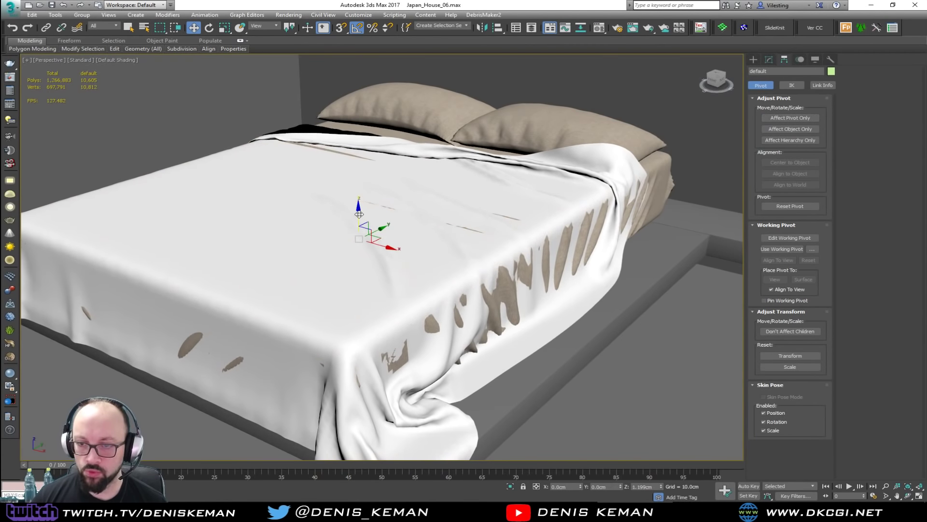
{"action": "mouse_move", "coordinate": [373, 210]}
{"action": "middle_mouse_down", "text": "alt"}
{"action": "mouse_move", "coordinate": [420, 227]}
{"action": "mouse_move", "coordinate": [455, 222]}
{"action": "mouse_move", "coordinate": [445, 230]}
{"action": "mouse_move", "coordinate": [355, 224]}
{"action": "mouse_move", "coordinate": [355, 213]}
{"action": "middle_mouse_up", "text": "alt"}
{"action": "key", "text": "F4"}
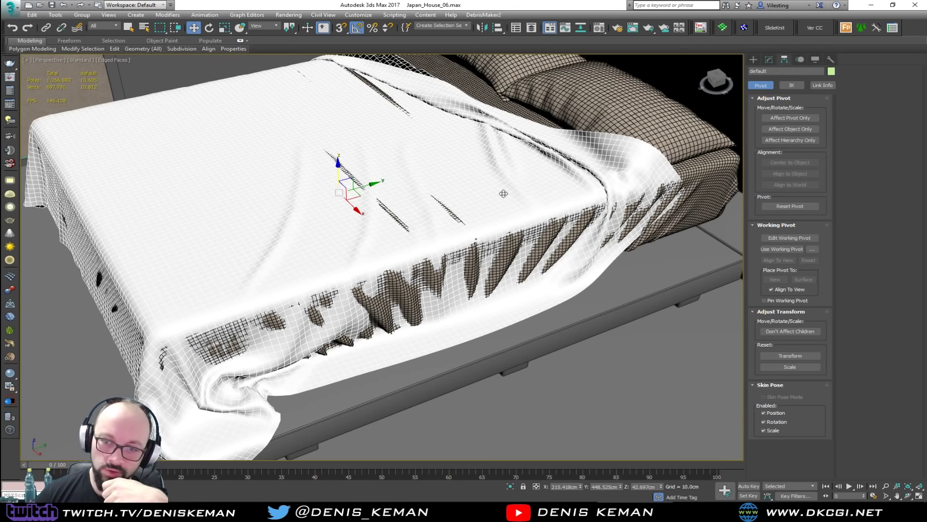
Step: Switch the imported single sheet to vertex editing and bring up the Soft Selection settings
{"action": "left_click", "coordinate": [771, 60]}
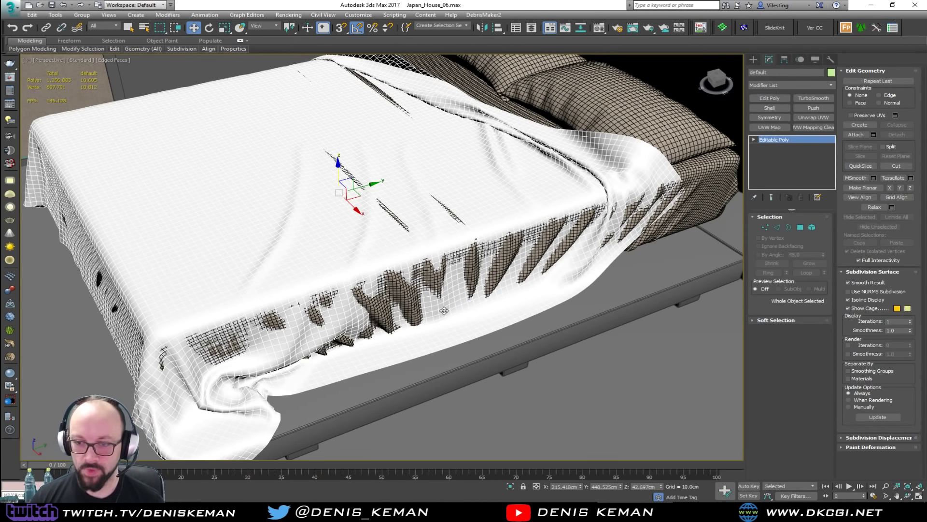
{"action": "key", "text": "1"}
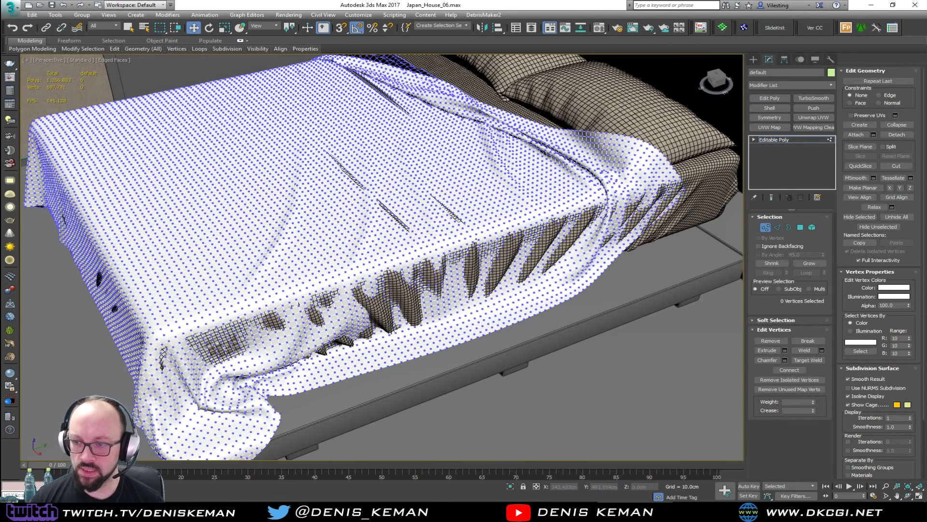
{"action": "left_click", "coordinate": [770, 321]}
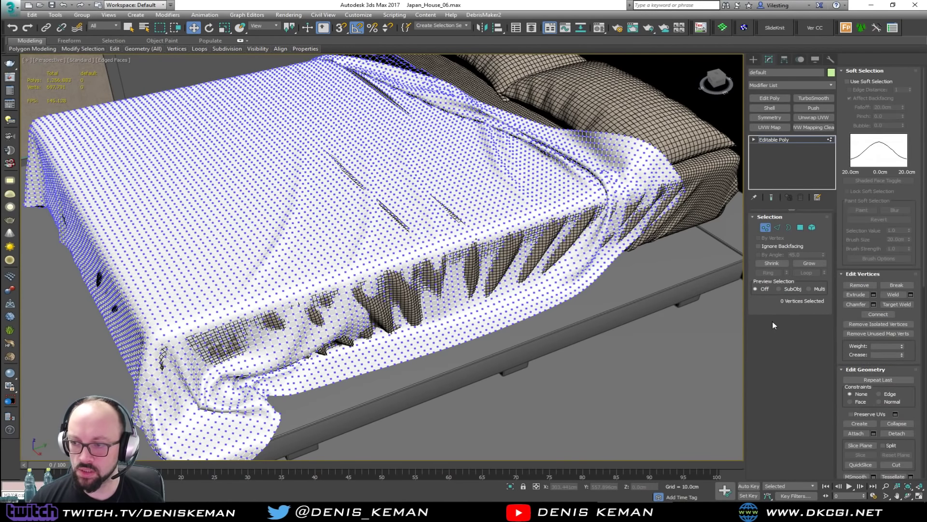
Step: Enable Soft Selection with a 37.2 cm falloff and pull the middle of the top sheet's long draped side outward over the bed sheet
{"action": "left_click", "coordinate": [866, 82]}
{"action": "left_click", "coordinate": [498, 282]}
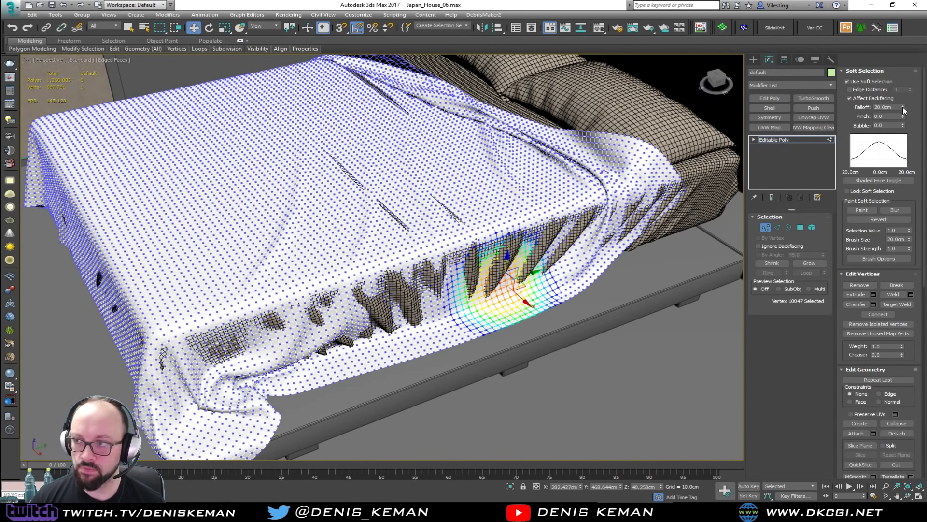
{"action": "left_click_drag", "start_coordinate": [904, 110], "coordinate": [904, 89]}
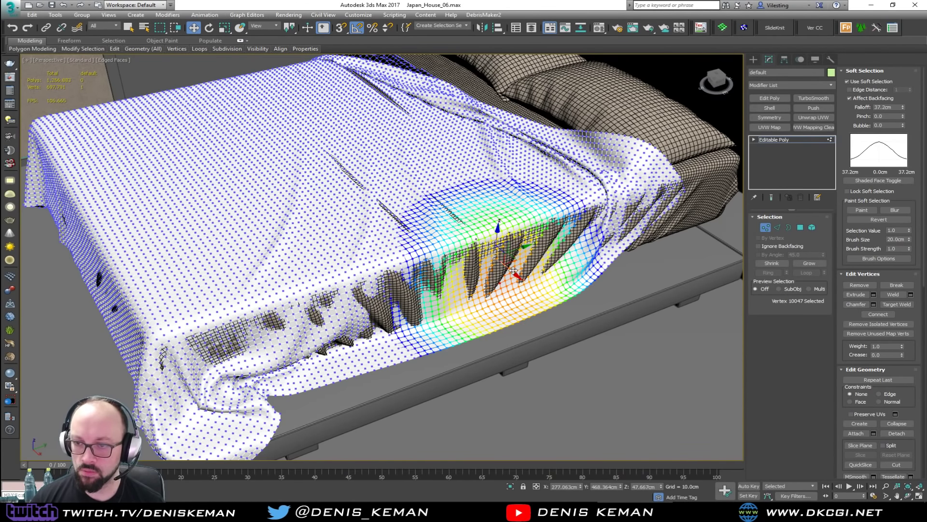
{"action": "left_click_drag", "start_coordinate": [514, 271], "coordinate": [518, 276]}
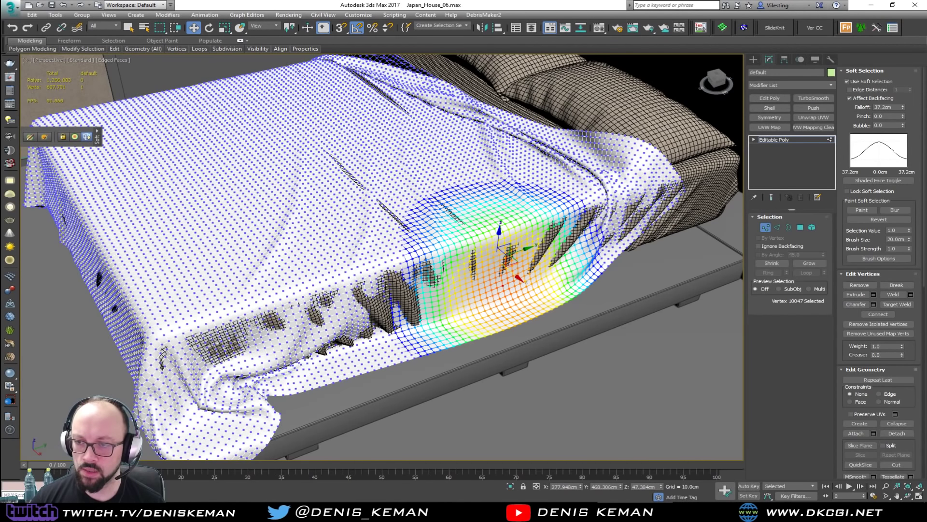
Step: Pull the remaining parts of that long draped side outward, from the pillow end to the foot end, to cover the bed sheet
{"action": "left_click", "coordinate": [575, 201]}
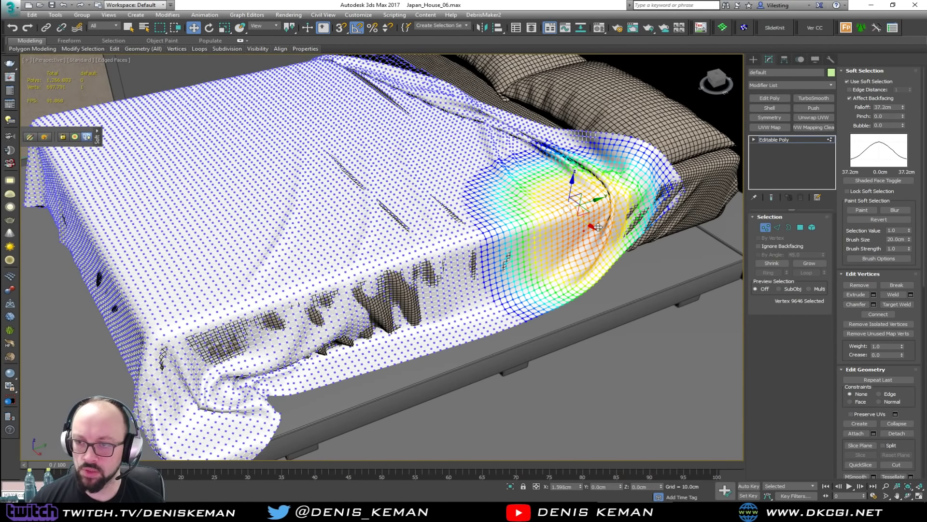
{"action": "left_click", "coordinate": [402, 303]}
{"action": "left_click_drag", "start_coordinate": [402, 303], "coordinate": [418, 302]}
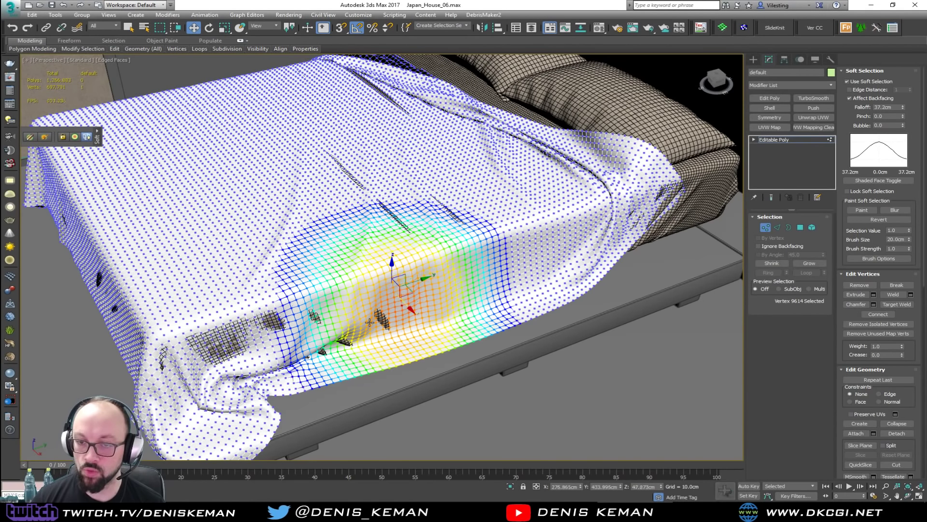
{"action": "left_click", "coordinate": [323, 333]}
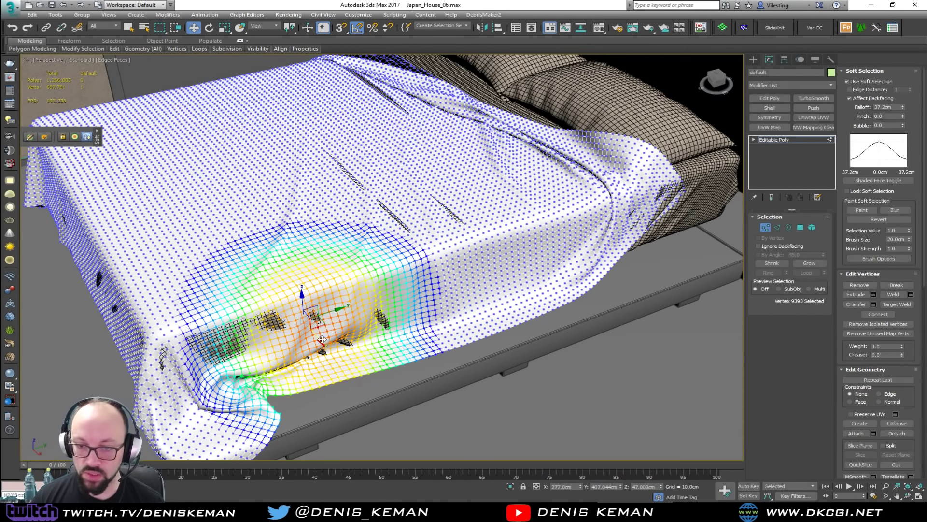
{"action": "left_click_drag", "start_coordinate": [322, 339], "coordinate": [329, 332]}
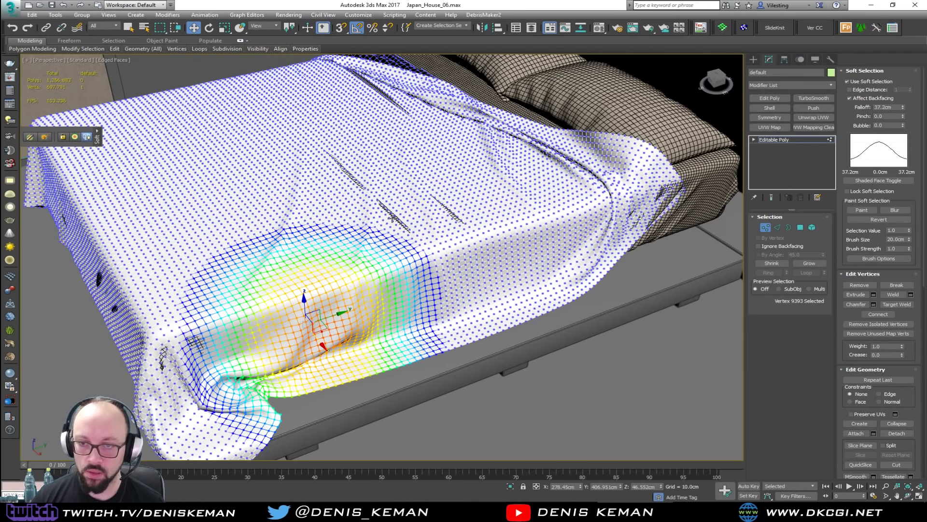
Step: Raise two soft-selected areas on the top sheet's flat surface to cover the bed sheet poking through
{"action": "left_click", "coordinate": [393, 219]}
{"action": "left_click_drag", "start_coordinate": [392, 202], "coordinate": [351, 170]}
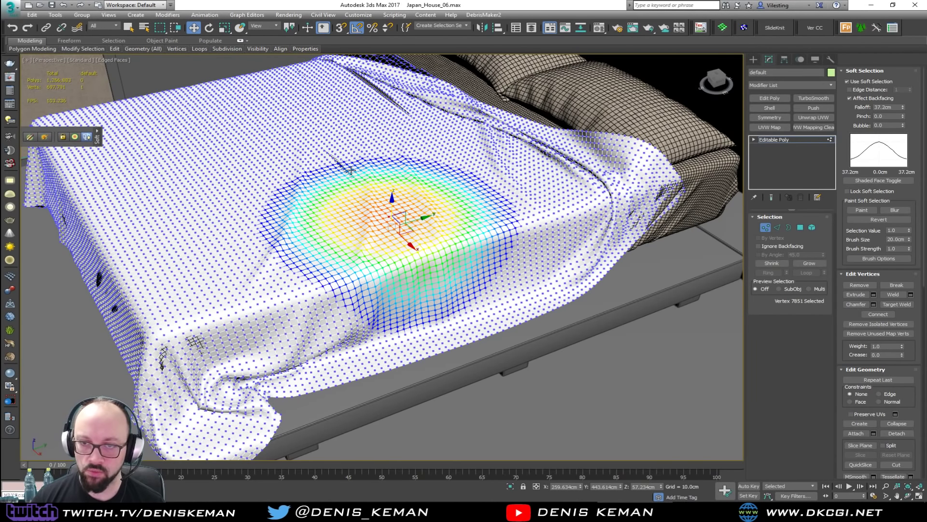
{"action": "left_click", "coordinate": [347, 157]}
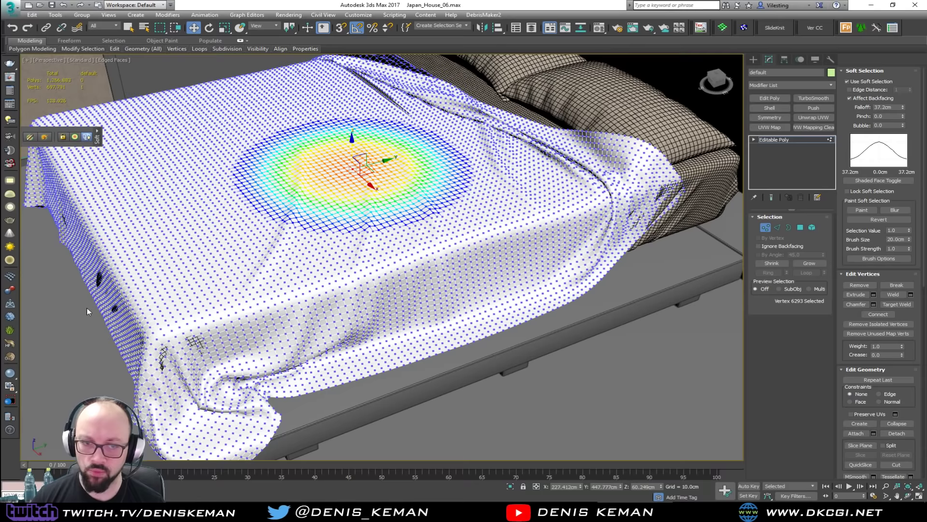
Step: Pull the top sheet's foot-end drape and its adjoining corner outward to cover the mesh showing through
{"action": "left_click", "coordinate": [108, 242]}
{"action": "left_click_drag", "start_coordinate": [137, 248], "coordinate": [112, 306]}
{"action": "left_click", "coordinate": [161, 365]}
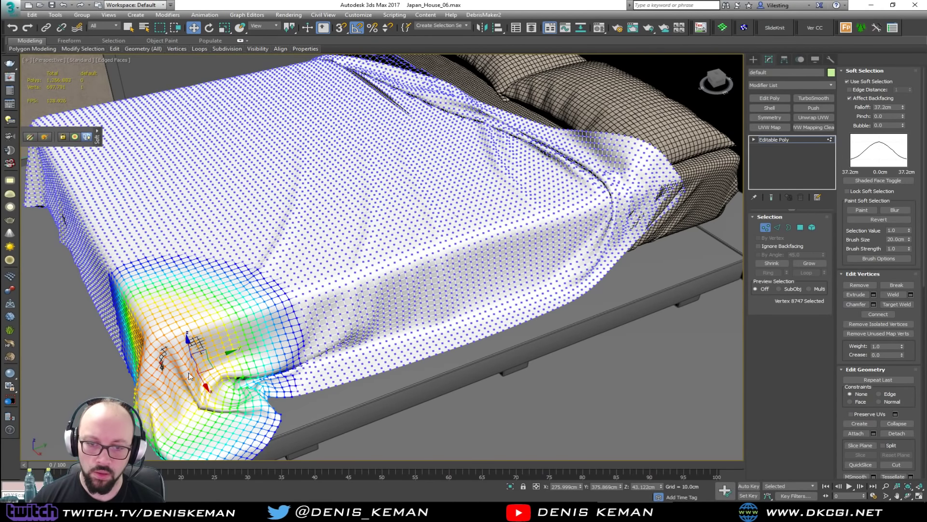
{"action": "left_click_drag", "start_coordinate": [210, 370], "coordinate": [211, 372]}
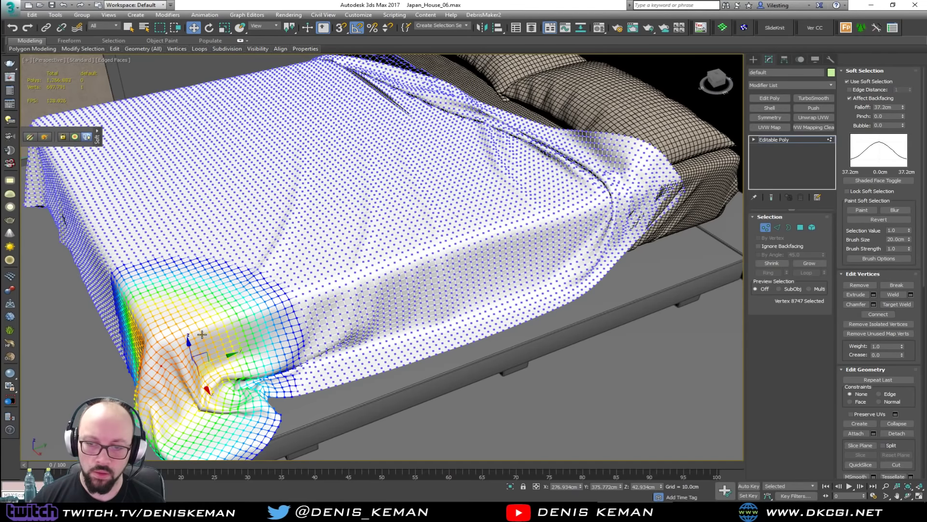
Step: Pull the middle and foot-end parts of the top sheet's opposite long side outward over the bed sheet
{"action": "middle_click_drag", "start_coordinate": [211, 372], "coordinate": [387, 310], "text": "alt"}
{"action": "middle_click_drag", "start_coordinate": [202, 346], "coordinate": [481, 269]}
{"action": "middle_click_drag", "start_coordinate": [273, 326], "coordinate": [266, 253], "text": "alt"}
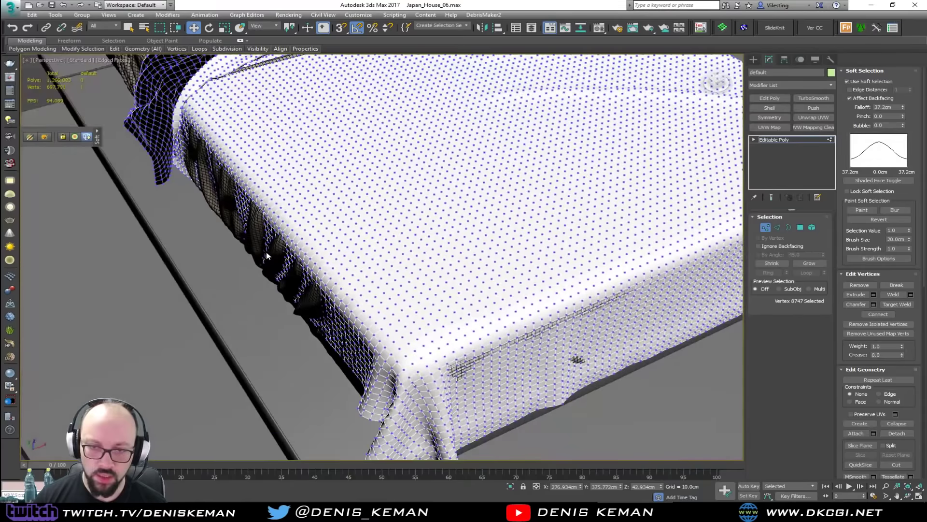
{"action": "left_click", "coordinate": [272, 186]}
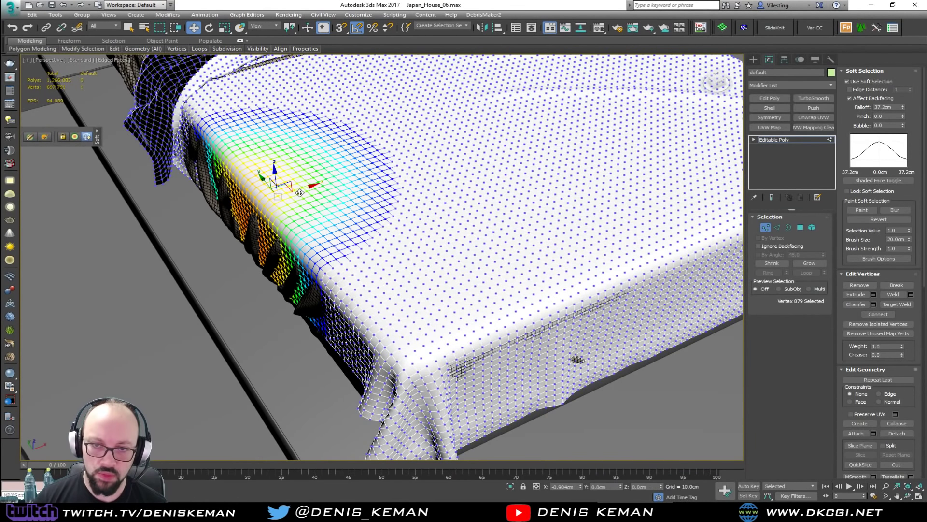
{"action": "left_click", "coordinate": [251, 248]}
{"action": "left_click_drag", "start_coordinate": [288, 193], "coordinate": [284, 196]}
{"action": "left_click", "coordinate": [297, 310]}
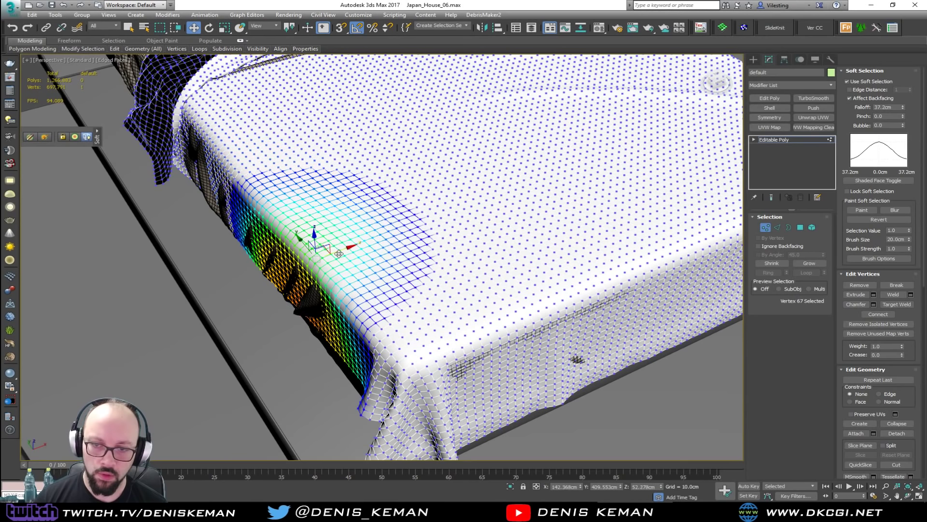
{"action": "left_click_drag", "start_coordinate": [339, 253], "coordinate": [335, 254]}
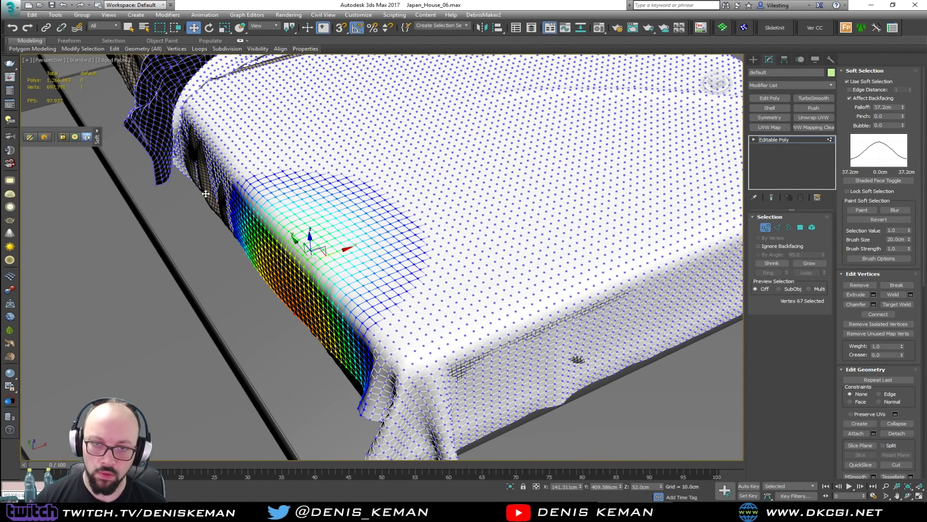
Step: Pull the pillow-end part of that opposite side outward to cover the remaining exposed bed sheet
{"action": "left_click", "coordinate": [193, 129]}
{"action": "left_click_drag", "start_coordinate": [226, 137], "coordinate": [234, 155]}
{"action": "left_click", "coordinate": [202, 185]}
{"action": "left_click", "coordinate": [215, 208]}
{"action": "scroll", "coordinate": [272, 254], "scroll_direction": "down", "scroll_amount": 5}
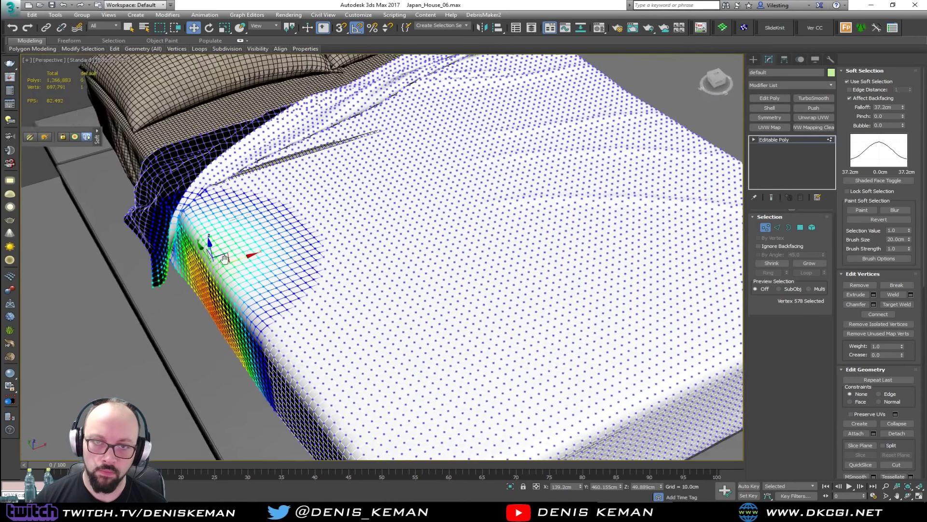
Step: Raise the soft-selected area of the top sheet beside its folded edge to hide the bed sheet underneath
{"action": "left_click", "coordinate": [263, 210]}
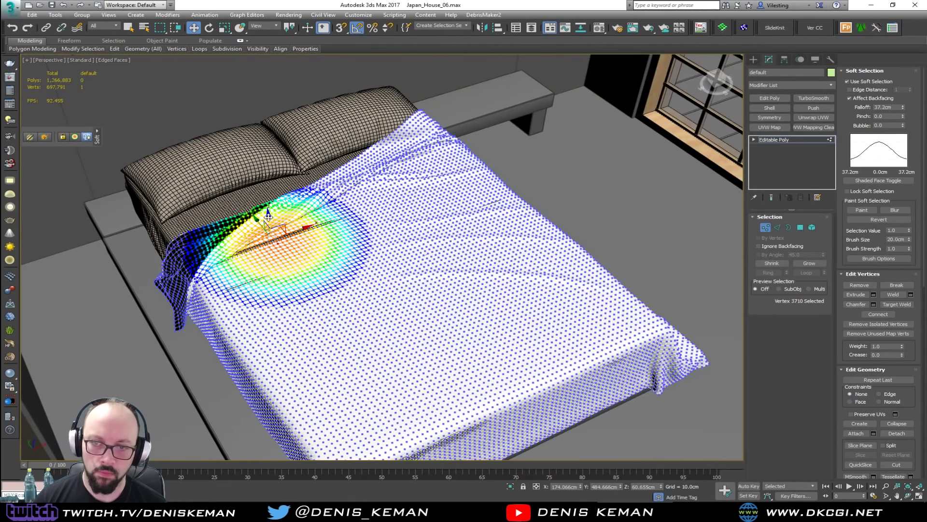
{"action": "middle_click_drag", "start_coordinate": [268, 212], "coordinate": [256, 227], "text": "alt"}
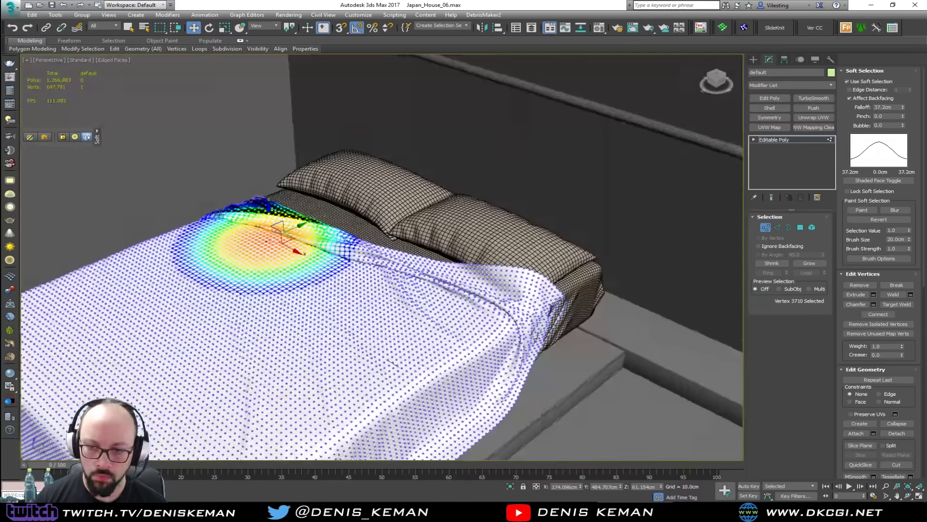
{"action": "scroll", "coordinate": [229, 228], "scroll_direction": "up", "scroll_amount": 3}
{"action": "scroll", "coordinate": [392, 333], "scroll_direction": "up", "scroll_amount": 2}
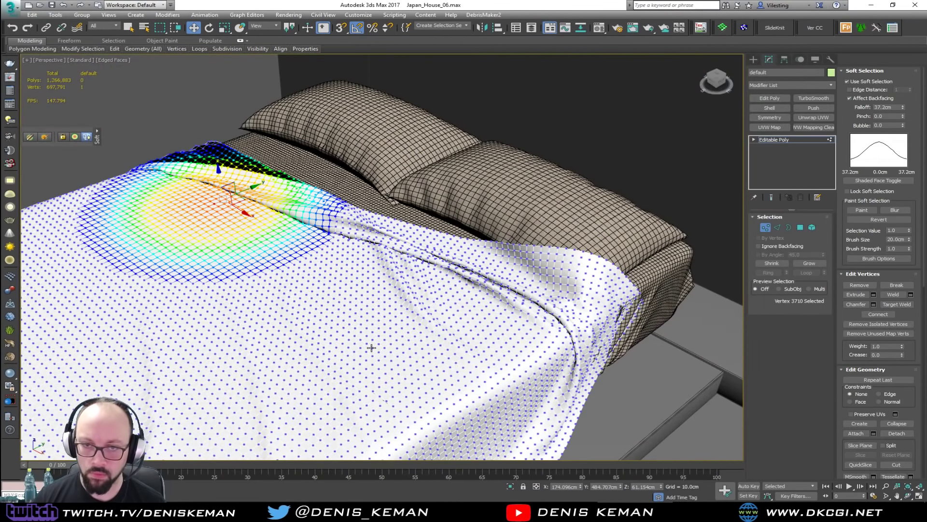
Step: Check the sheet's overlaps in wireframe and shaded display, and pull its draped edge beside the pillows outward
{"action": "key", "text": "1"}
{"action": "scroll", "coordinate": [365, 343], "scroll_direction": "down", "scroll_amount": 4}
{"action": "key", "text": "F3"}
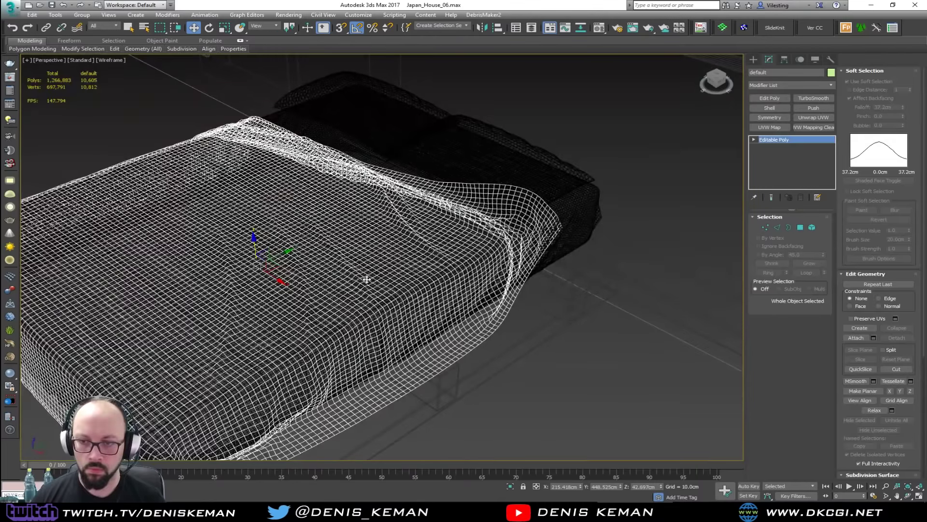
{"action": "key", "text": "F3"}
{"action": "mouse_move", "coordinate": [369, 311]}
{"action": "middle_mouse_down", "text": "alt"}
{"action": "mouse_move", "coordinate": [385, 286]}
{"action": "mouse_move", "coordinate": [352, 300]}
{"action": "mouse_move", "coordinate": [453, 300]}
{"action": "mouse_move", "coordinate": [335, 289]}
{"action": "mouse_move", "coordinate": [367, 271]}
{"action": "mouse_move", "coordinate": [356, 158]}
{"action": "mouse_move", "coordinate": [317, 256]}
{"action": "mouse_move", "coordinate": [352, 335]}
{"action": "mouse_move", "coordinate": [354, 222]}
{"action": "mouse_move", "coordinate": [437, 280]}
{"action": "middle_mouse_up", "text": "alt"}
{"action": "scroll", "coordinate": [384, 286], "scroll_direction": "up", "scroll_amount": 3}
{"action": "scroll", "coordinate": [367, 271], "scroll_direction": "down", "scroll_amount": 3}
{"action": "scroll", "coordinate": [352, 186], "scroll_direction": "up", "scroll_amount": 3}
{"action": "scroll", "coordinate": [351, 186], "scroll_direction": "down", "scroll_amount": 3}
{"action": "key", "text": "1"}
{"action": "left_click", "coordinate": [423, 283]}
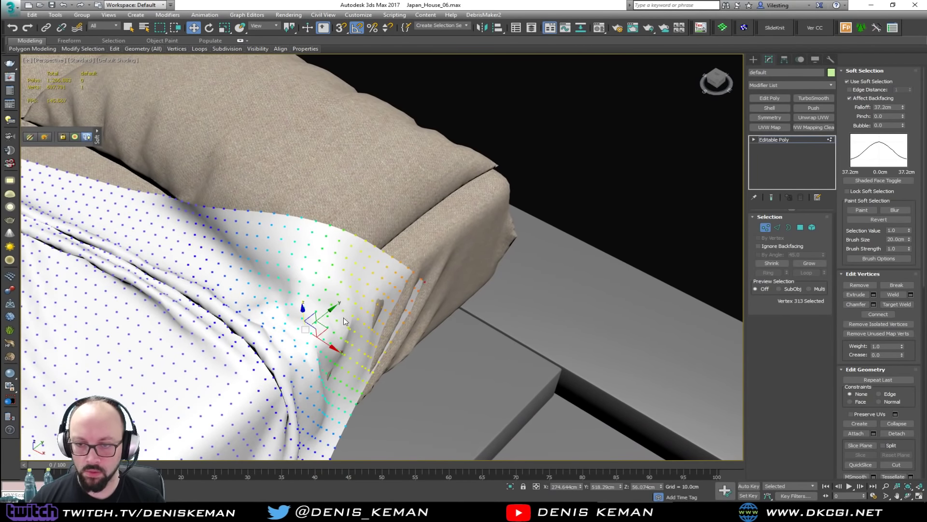
{"action": "left_click_drag", "start_coordinate": [328, 344], "coordinate": [335, 349]}
Step: Leave vertex editing, deselect the top sheet and examine the whole bed within the bedroom
{"action": "middle_click_drag", "start_coordinate": [336, 345], "coordinate": [446, 252]}
{"action": "scroll", "coordinate": [446, 252], "scroll_direction": "down", "scroll_amount": 3}
{"action": "middle_click_drag", "start_coordinate": [285, 273], "coordinate": [233, 234], "text": "alt"}
{"action": "key", "text": "1"}
{"action": "scroll", "coordinate": [339, 308], "scroll_direction": "down", "scroll_amount": 3}
{"action": "scroll", "coordinate": [289, 243], "scroll_direction": "down", "scroll_amount": 4}
{"action": "middle_click_drag", "start_coordinate": [232, 234], "coordinate": [167, 133]}
{"action": "scroll", "coordinate": [166, 133], "scroll_direction": "down", "scroll_amount": 3}
{"action": "left_click", "coordinate": [584, 184]}
{"action": "middle_click_drag", "start_coordinate": [194, 183], "coordinate": [353, 298]}
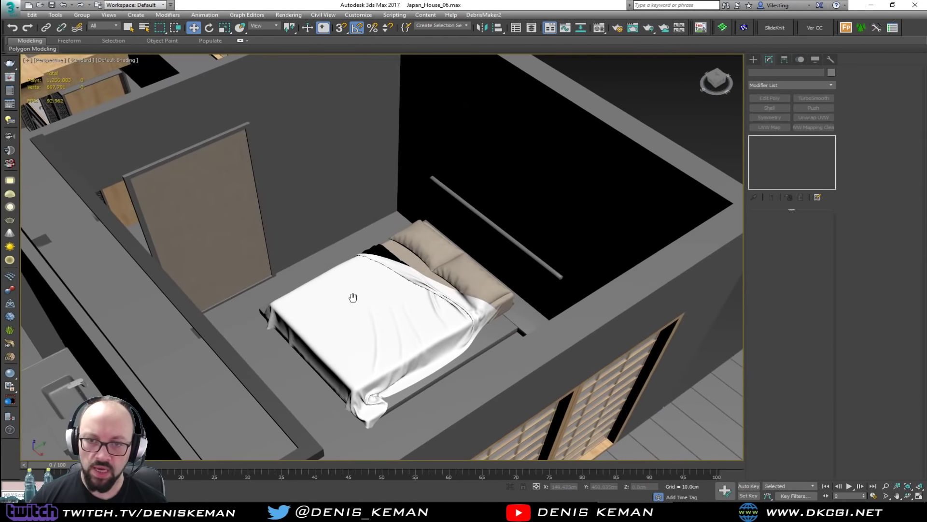
Step: Rename the top sheet object as Single_Sheet
{"action": "scroll", "coordinate": [402, 313], "scroll_direction": "up", "scroll_amount": 4}
{"action": "middle_click_drag", "start_coordinate": [338, 331], "coordinate": [425, 271], "text": "alt"}
{"action": "left_click", "coordinate": [432, 265]}
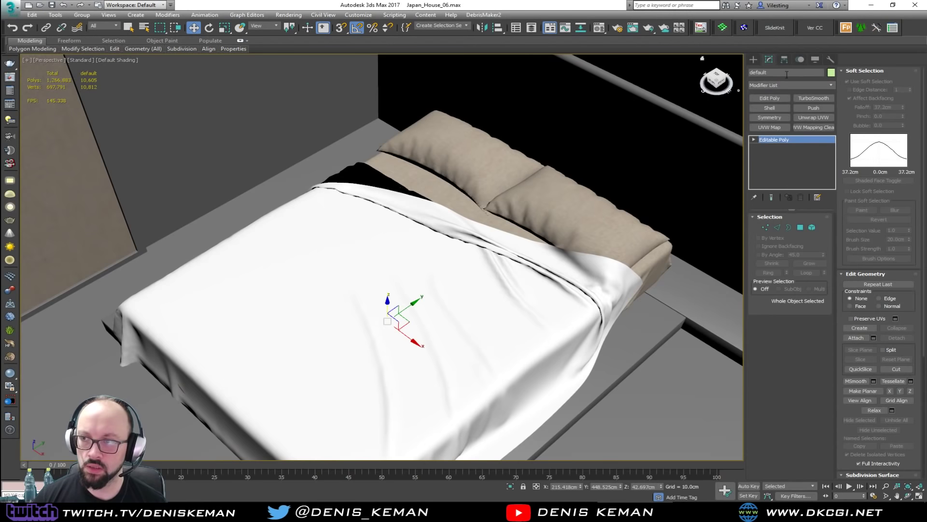
{"action": "type", "text": "Single"}
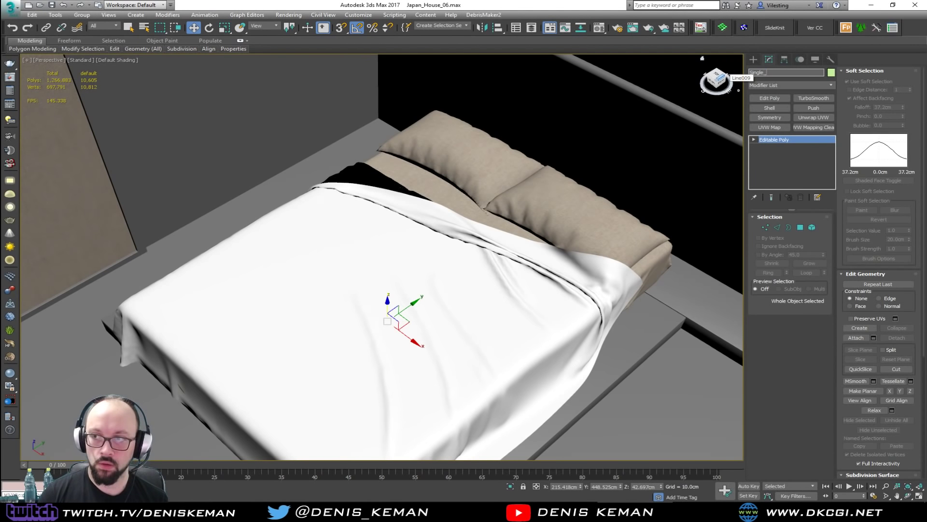
{"action": "type", "text": "_Sheet"}
{"action": "key", "text": "Return"}
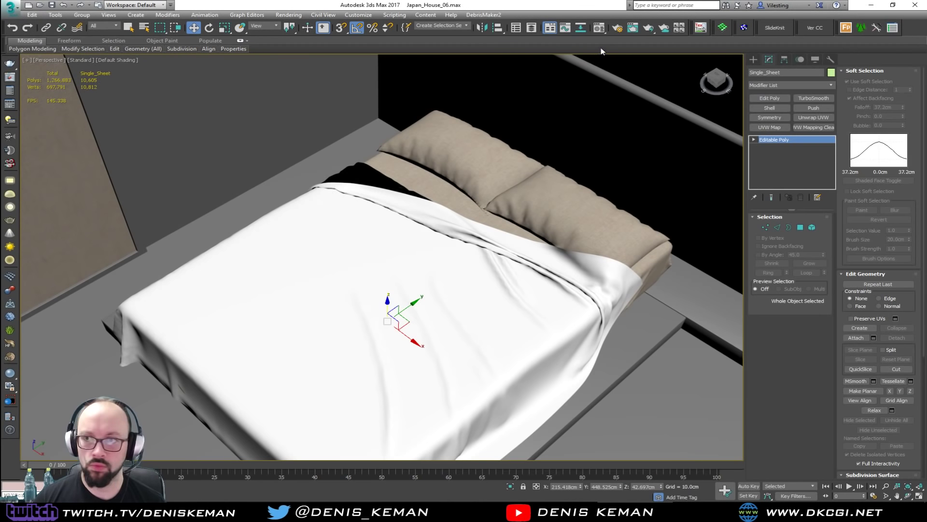
Step: Open the Layer Explorer and put the single sheet, bed sheet and pillows on a new layer named Bedroom_Bed
{"action": "left_click", "coordinate": [534, 28]}
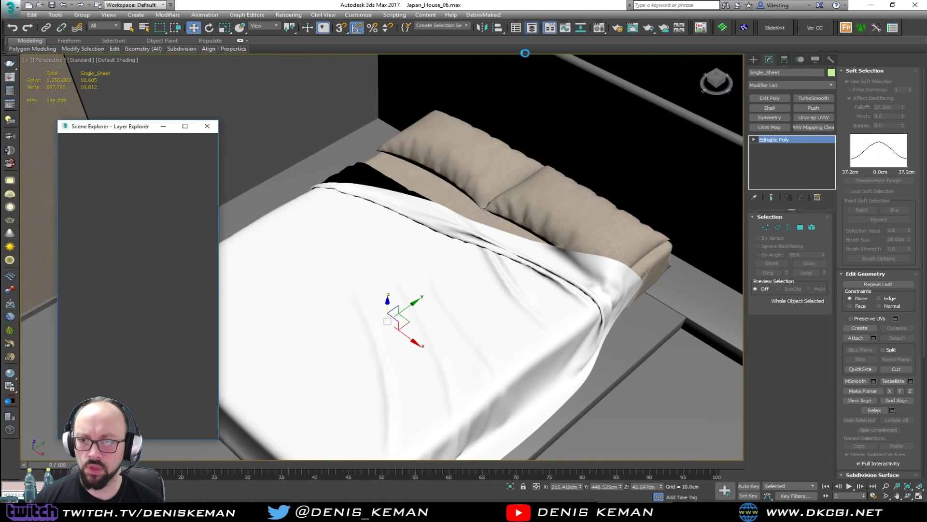
{"action": "key", "text": "F3"}
{"action": "left_click", "coordinate": [448, 223], "text": "ctrl"}
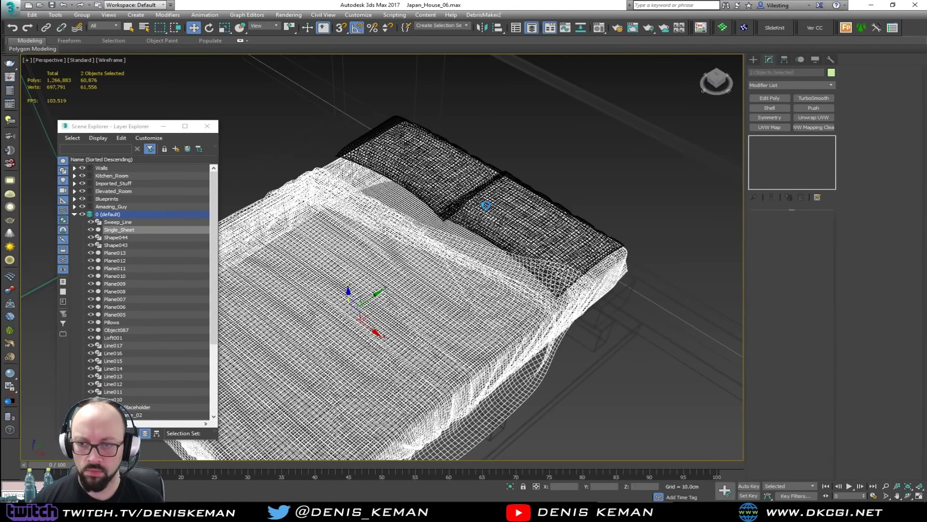
{"action": "left_click", "coordinate": [452, 190], "text": "ctrl"}
{"action": "scroll", "coordinate": [491, 315], "scroll_direction": "up", "scroll_amount": 5}
{"action": "key", "text": "F3"}
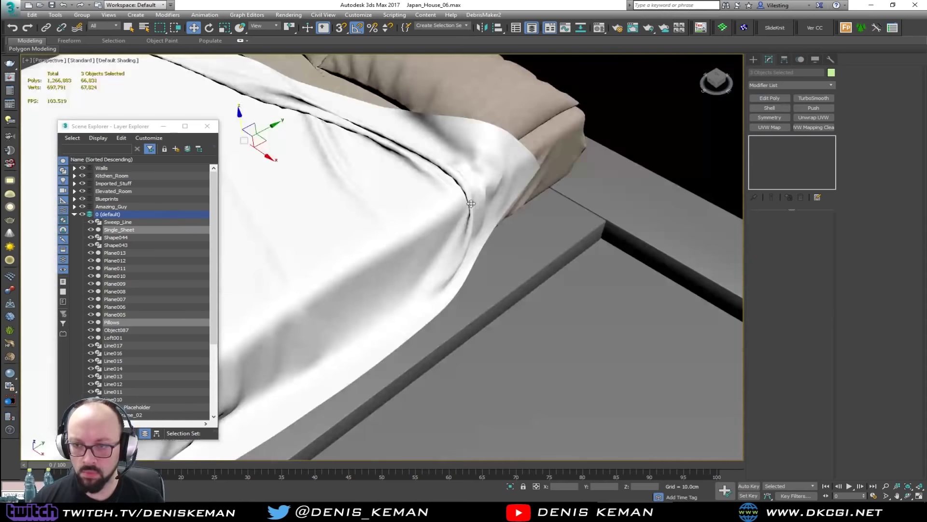
{"action": "key", "text": "F3"}
{"action": "middle_click_drag", "start_coordinate": [546, 146], "coordinate": [526, 215]}
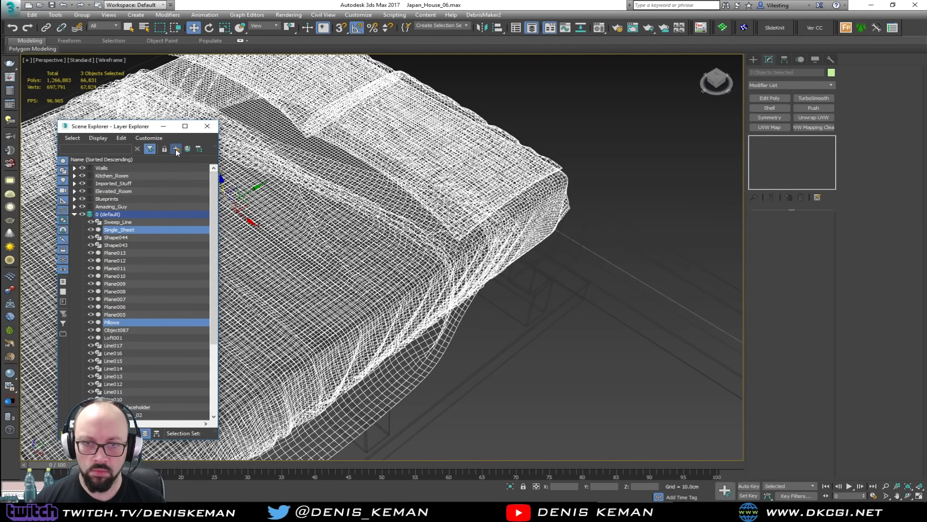
{"action": "left_click", "coordinate": [176, 149]}
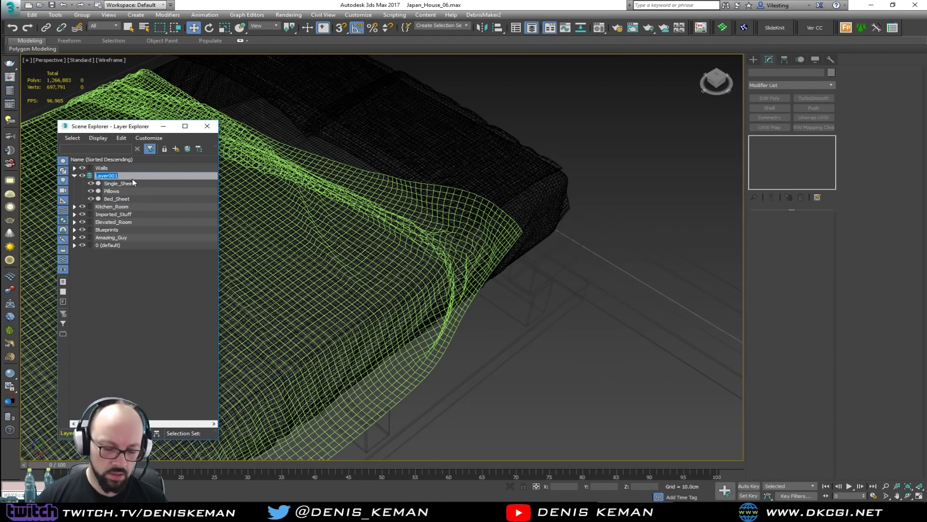
{"action": "type", "text": "Bedroom_Bed"}
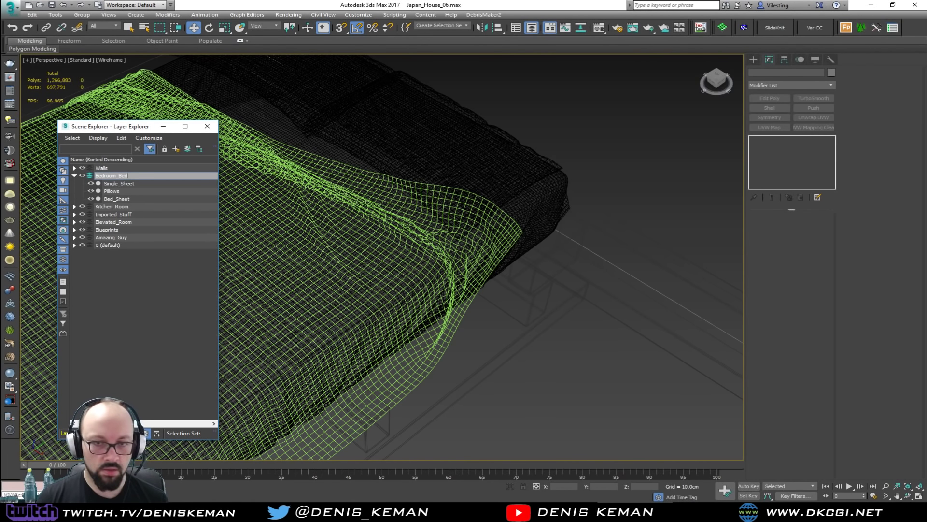
{"action": "key", "text": "Return"}
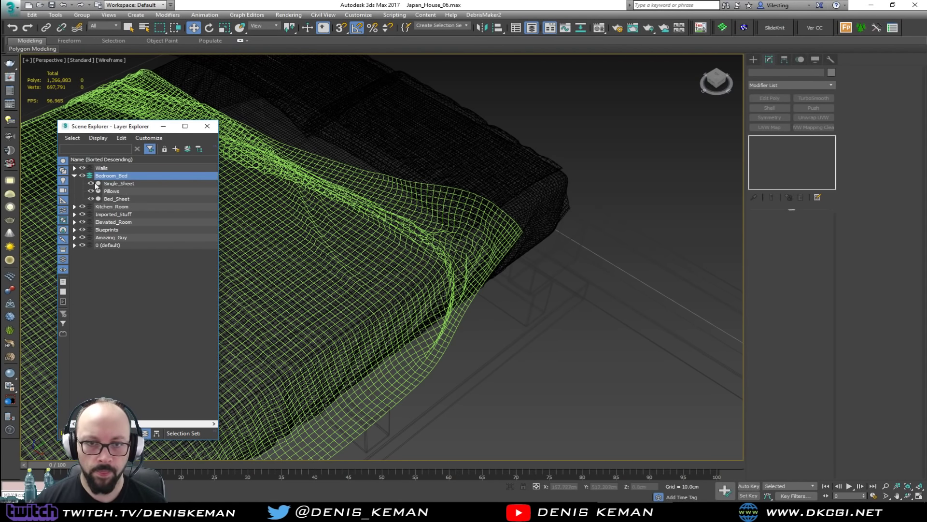
Step: Hide the Bedroom_Bed layer and add the mattress object underneath, Box061, to it
{"action": "left_click", "coordinate": [82, 176]}
{"action": "left_click", "coordinate": [405, 239]}
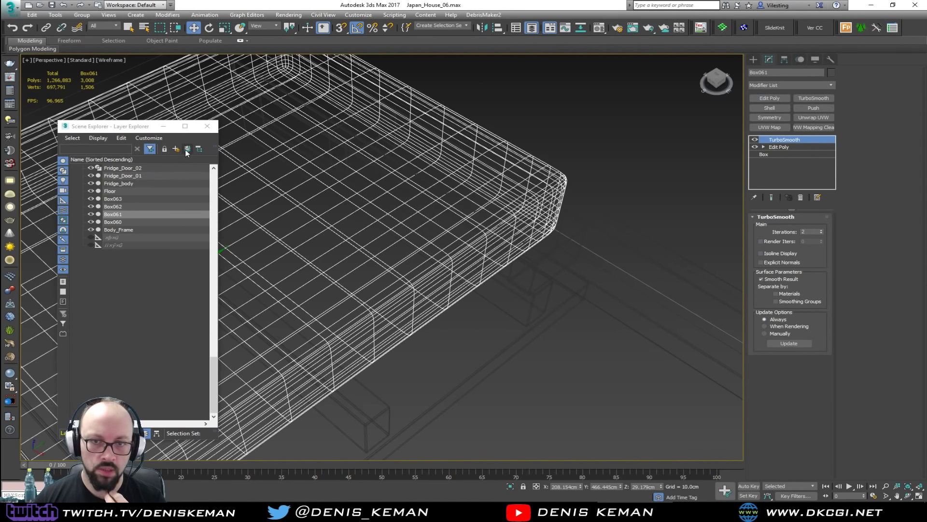
{"action": "left_click", "coordinate": [137, 125]}
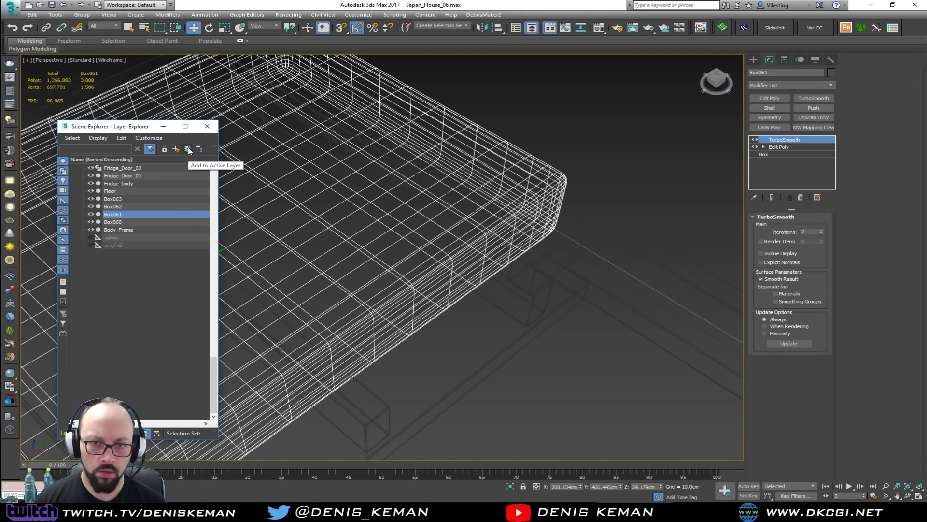
{"action": "left_click", "coordinate": [188, 149]}
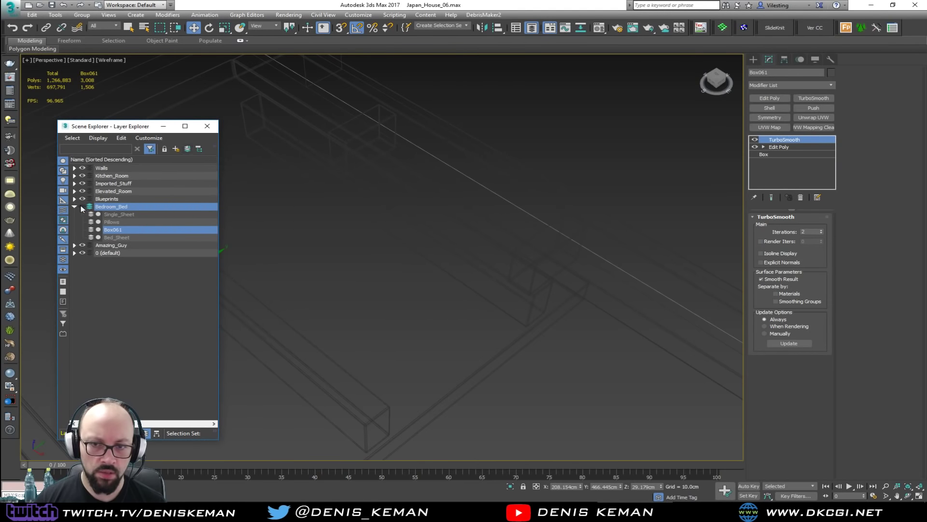
Step: Show the Bedroom_Bed layer in shaded display and hide its Single_Sheet object
{"action": "key", "text": "F3"}
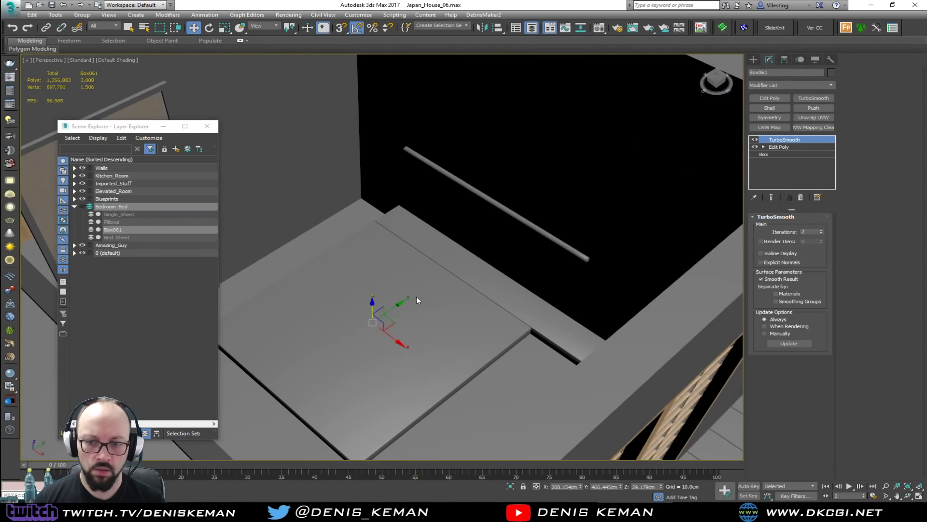
{"action": "left_click", "coordinate": [82, 206]}
{"action": "left_click", "coordinate": [377, 301]}
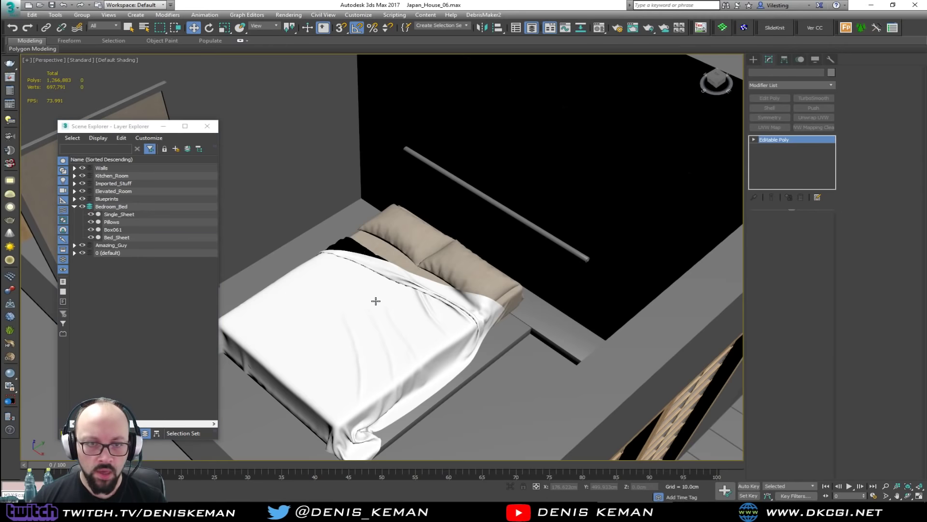
{"action": "left_click", "coordinate": [90, 215]}
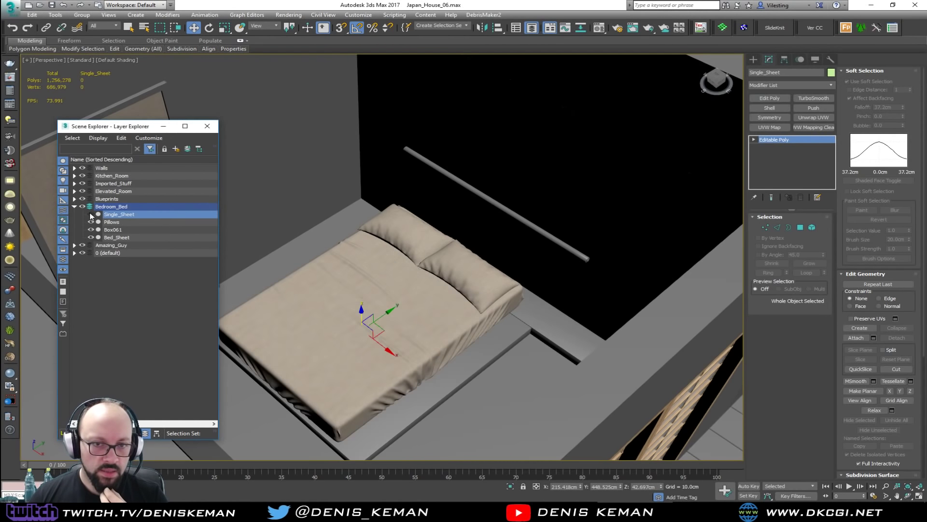
Step: Import the Baggy_Sheet OBJ model as an editable poly and inspect how it lies on the bed
{"action": "left_click", "coordinate": [11, 6]}
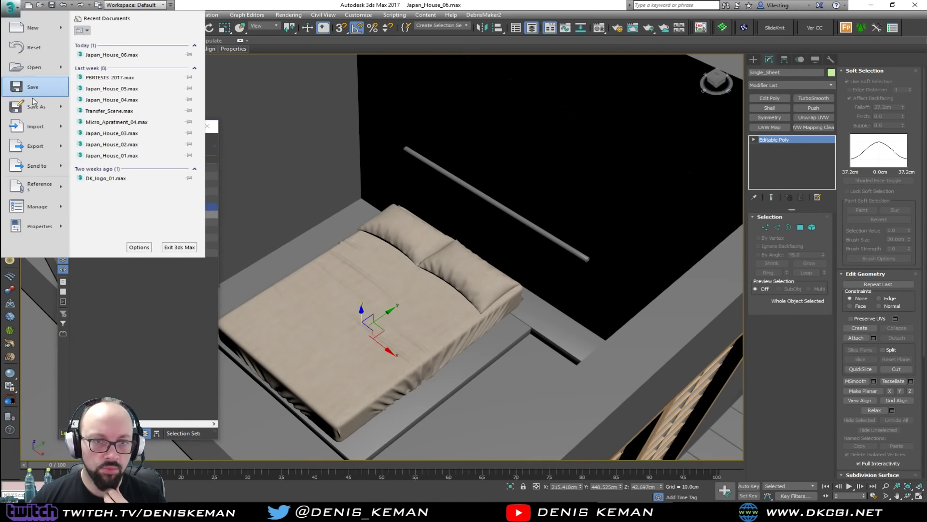
{"action": "left_click", "coordinate": [36, 125]}
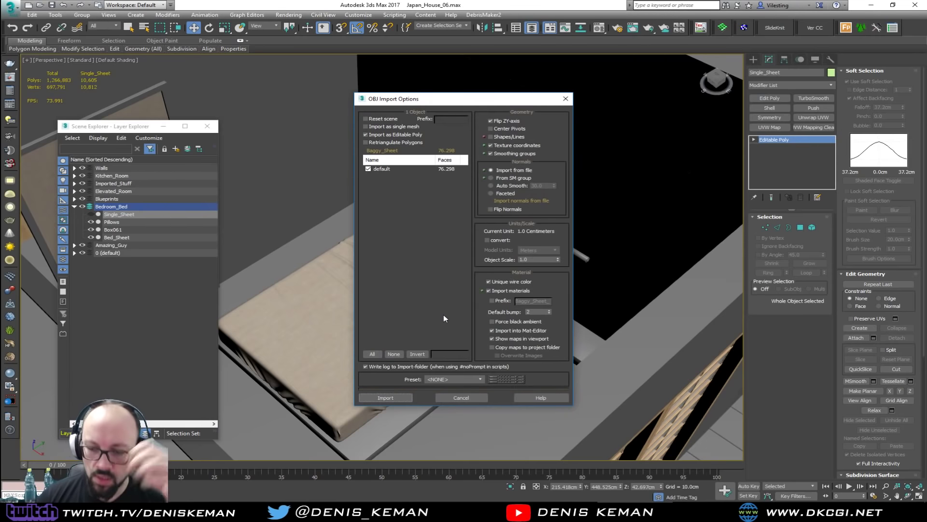
{"action": "left_click", "coordinate": [399, 399]}
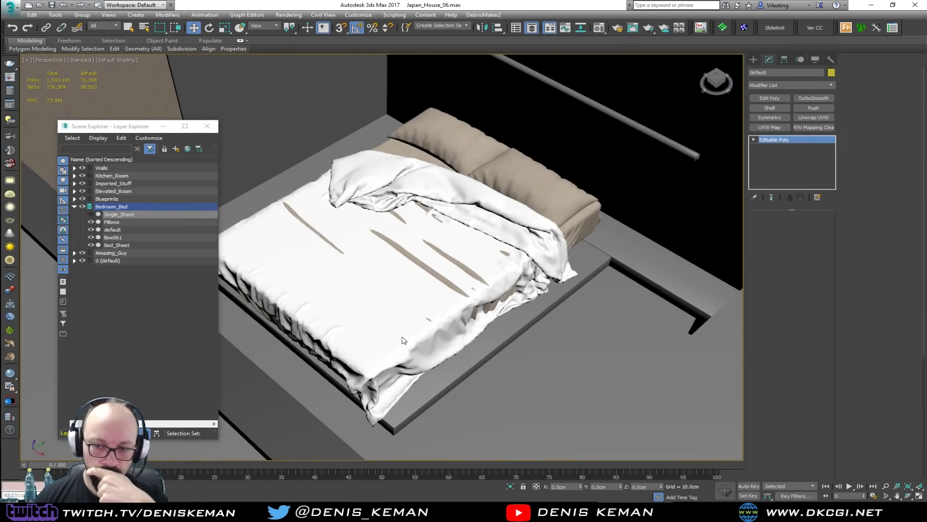
{"action": "scroll", "coordinate": [379, 313], "scroll_direction": "up", "scroll_amount": 4}
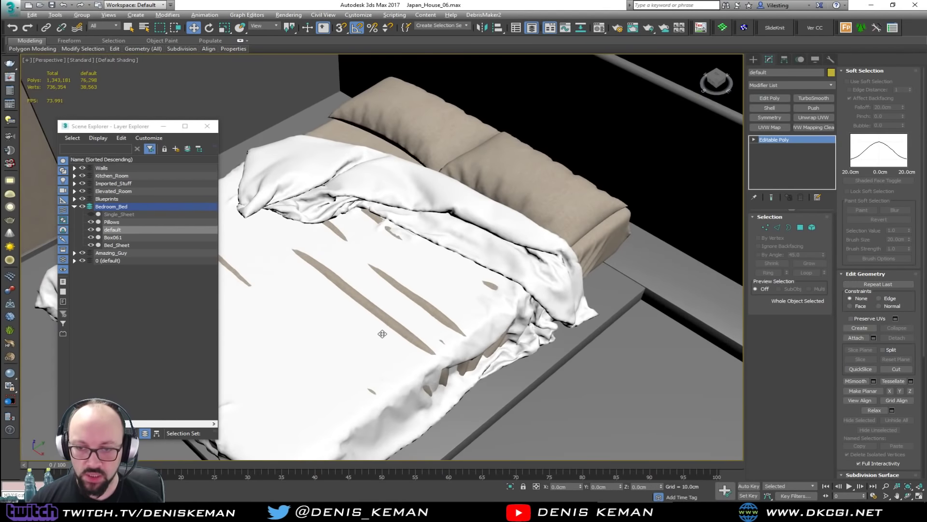
{"action": "scroll", "coordinate": [382, 333], "scroll_direction": "down", "scroll_amount": 4}
{"action": "scroll", "coordinate": [492, 310], "scroll_direction": "up", "scroll_amount": 4}
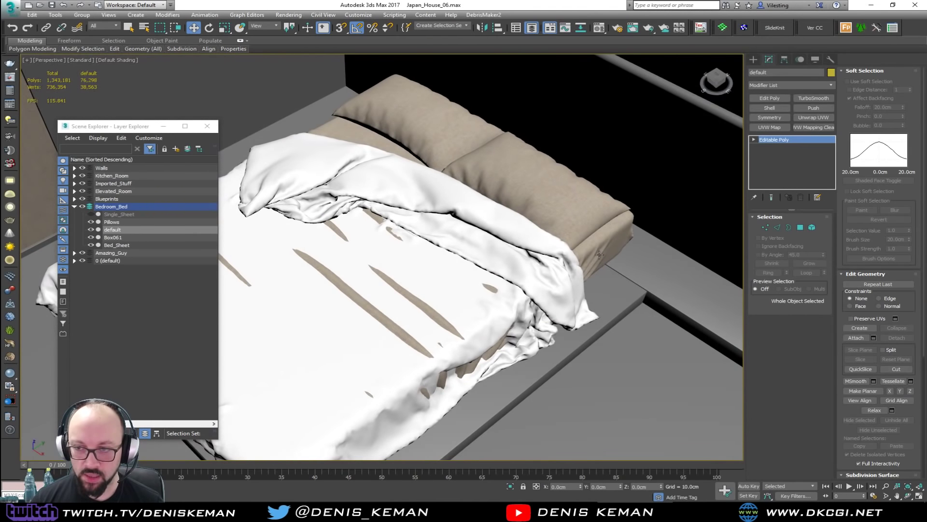
Step: Isolate the imported sheet together with the Bed_Sheet object, and select only the imported sheet
{"action": "left_click", "coordinate": [598, 255], "text": "ctrl"}
{"action": "key", "text": "alt+q"}
{"action": "left_click", "coordinate": [586, 337]}
{"action": "left_click", "coordinate": [517, 282]}
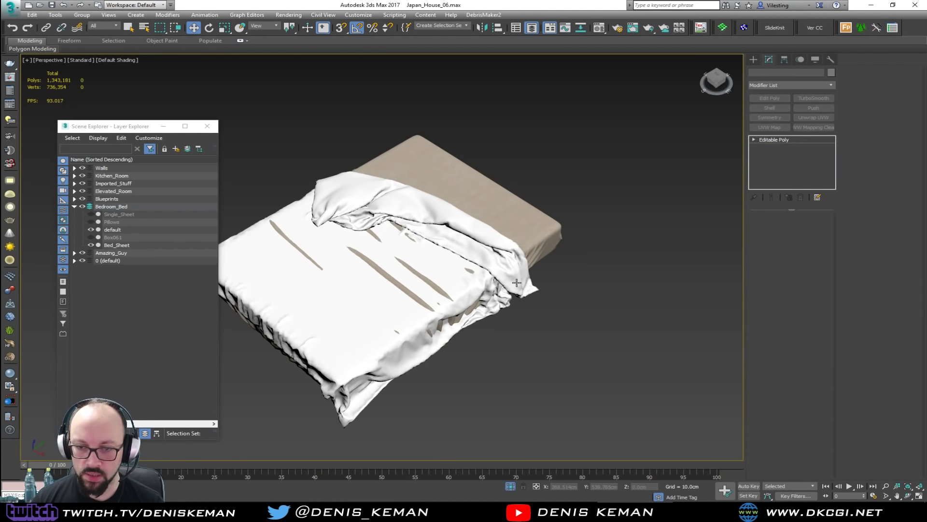
{"action": "middle_click_drag", "start_coordinate": [517, 282], "coordinate": [498, 299], "text": "alt"}
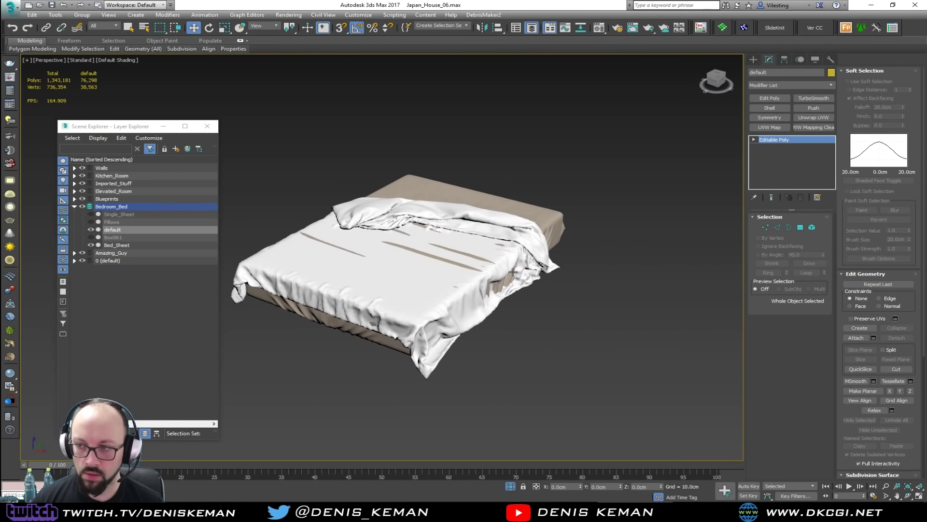
{"action": "scroll", "coordinate": [512, 272], "scroll_direction": "up", "scroll_amount": 3}
{"action": "scroll", "coordinate": [475, 312], "scroll_direction": "up", "scroll_amount": 4}
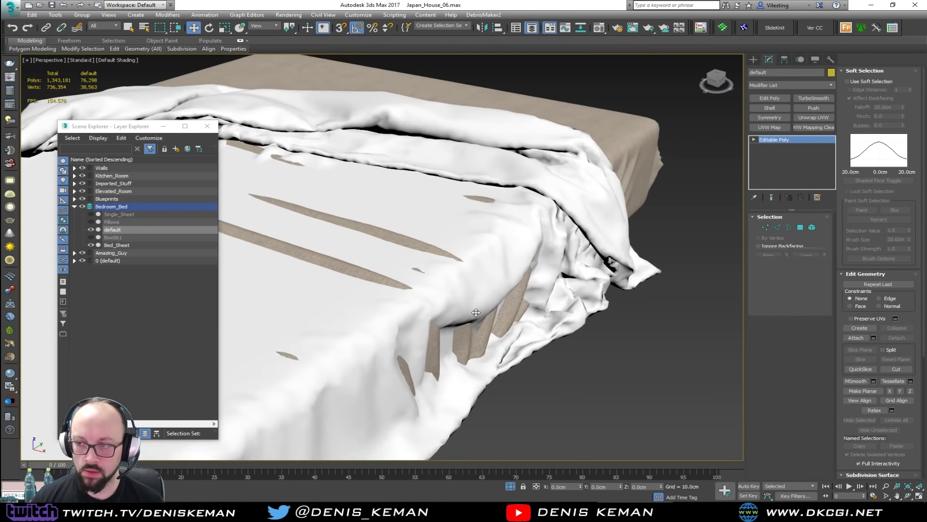
Step: Enable soft selection with a 37.6 cm falloff on the sheet's vertices and pull the side drape outward over the bed sheet
{"action": "key", "text": "1"}
{"action": "left_click", "coordinate": [475, 335]}
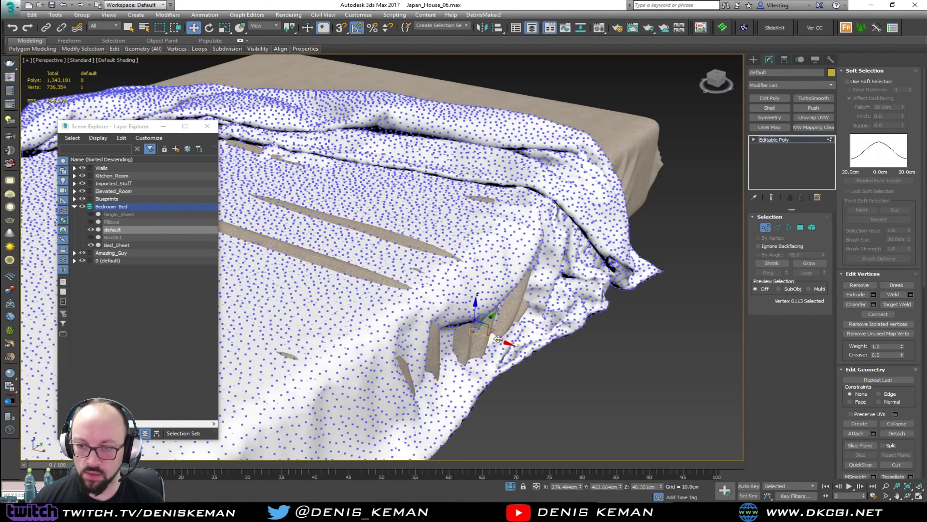
{"action": "left_click", "coordinate": [871, 81]}
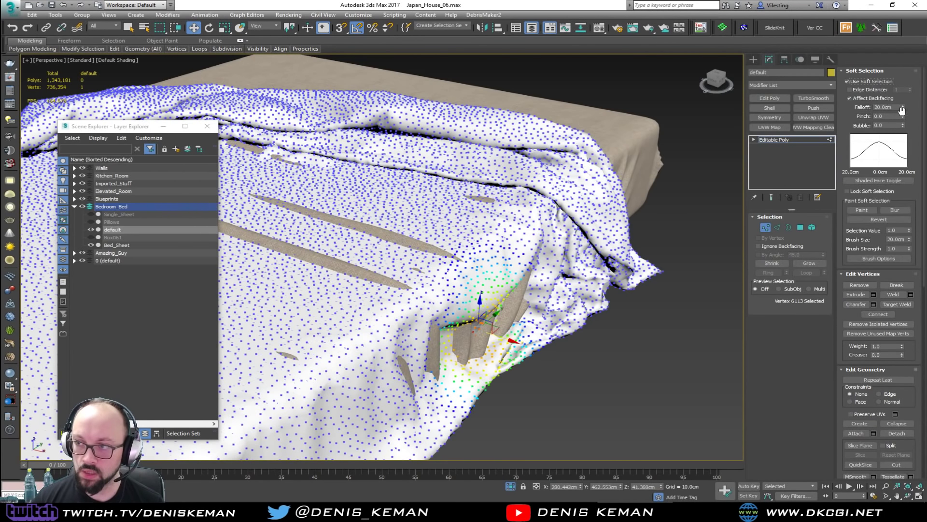
{"action": "left_click_drag", "start_coordinate": [902, 108], "coordinate": [907, 71]}
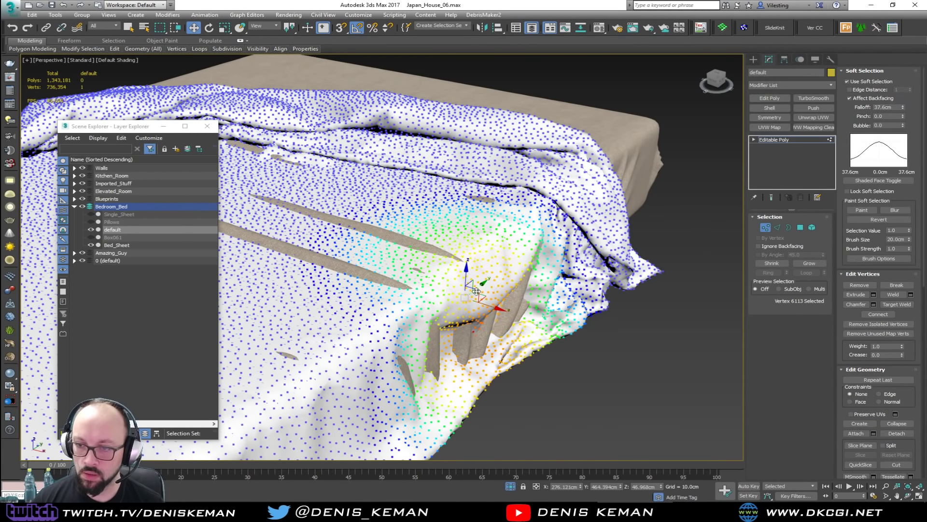
{"action": "left_click_drag", "start_coordinate": [489, 306], "coordinate": [488, 297]}
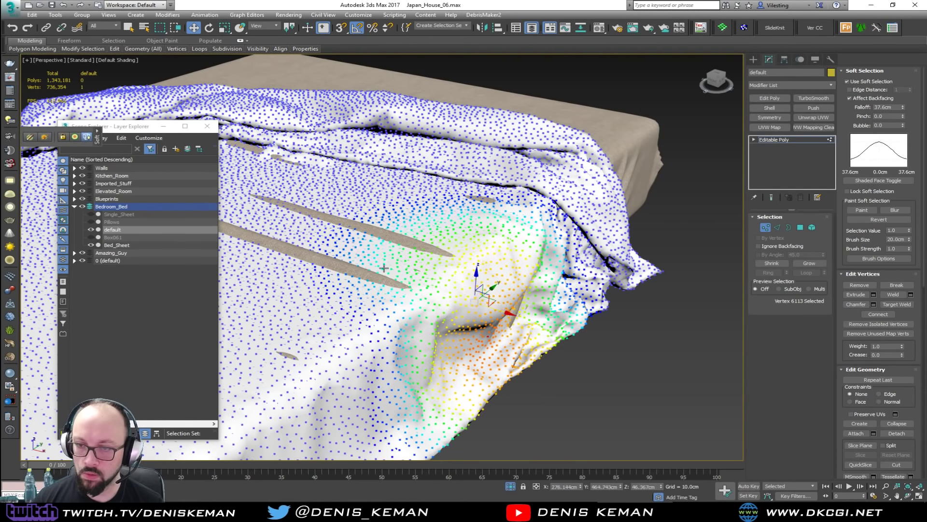
Step: Raise the sheet's top surface and the area along the fold wherever the bed sheet pokes through
{"action": "left_click", "coordinate": [336, 253]}
{"action": "left_click_drag", "start_coordinate": [347, 246], "coordinate": [400, 273]}
{"action": "left_click", "coordinate": [298, 355]}
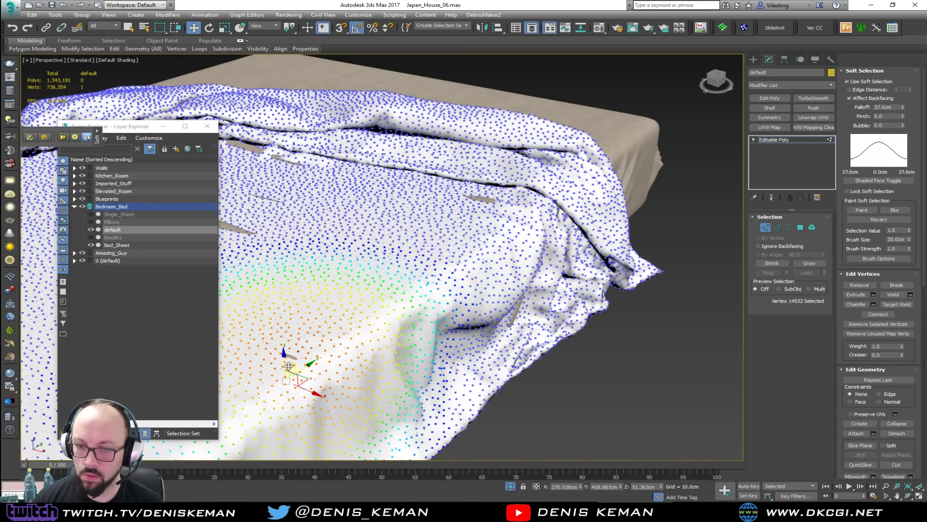
{"action": "left_click", "coordinate": [247, 211]}
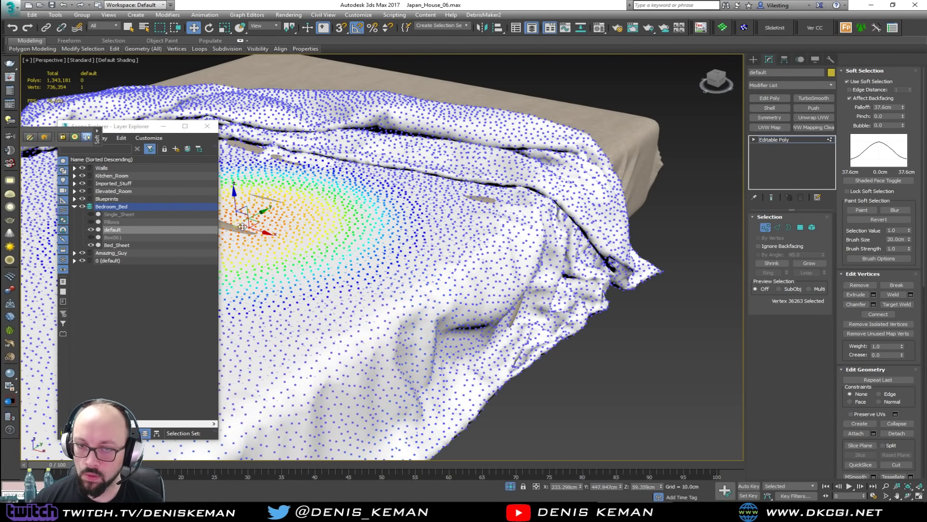
{"action": "key", "text": "z"}
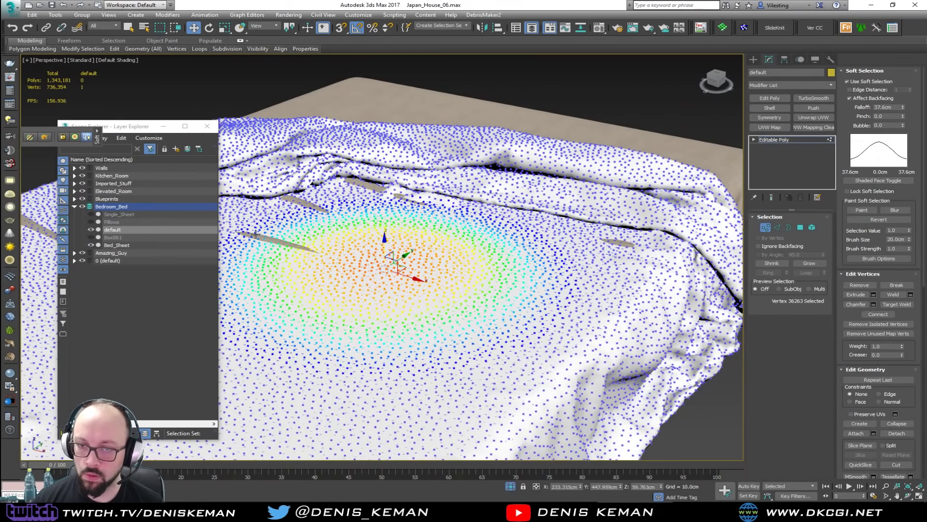
{"action": "left_click", "coordinate": [252, 199]}
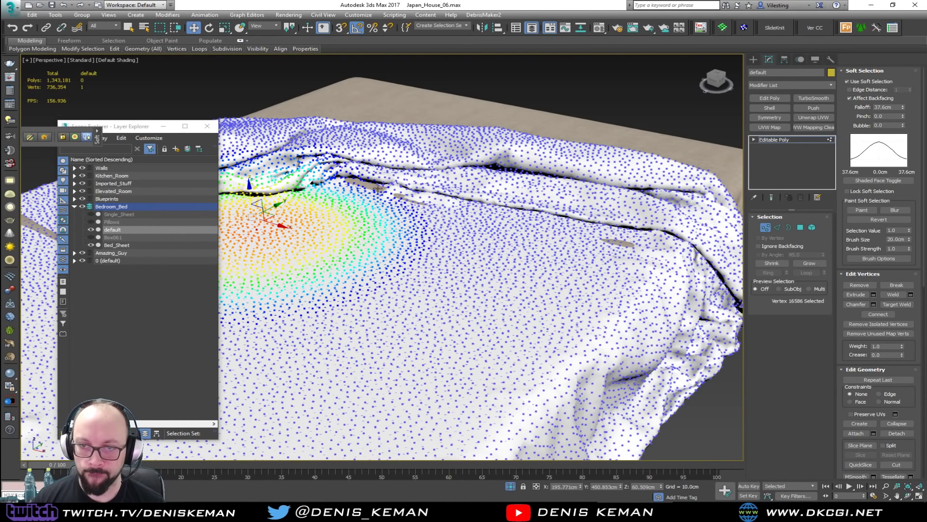
{"action": "left_click", "coordinate": [374, 152]}
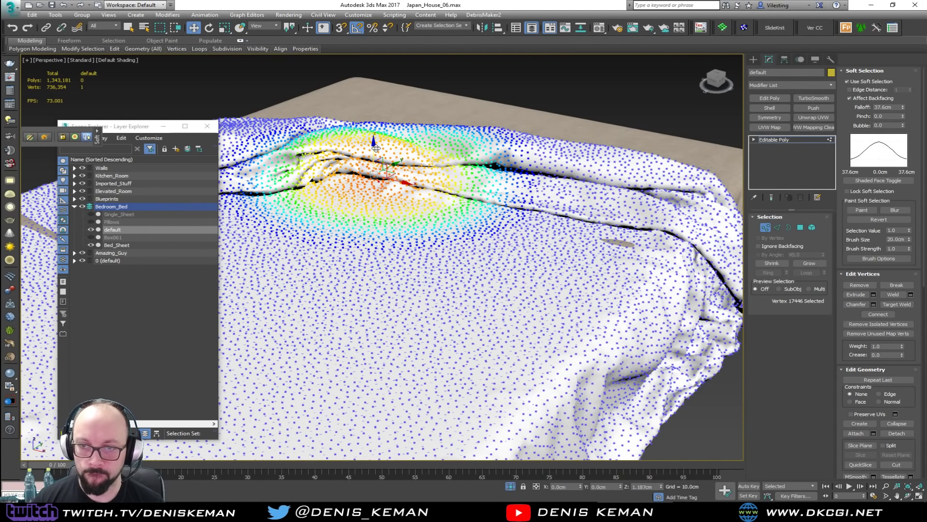
{"action": "left_click", "coordinate": [621, 240]}
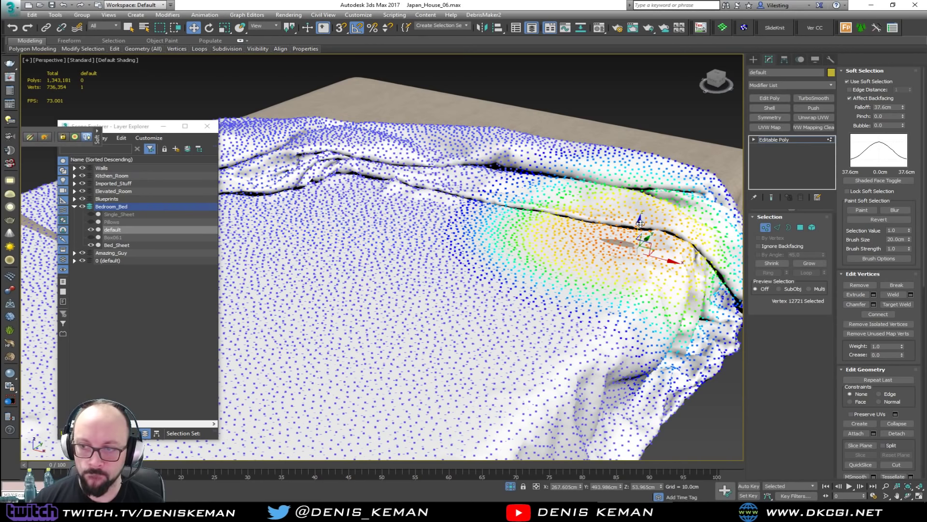
{"action": "left_click_drag", "start_coordinate": [641, 223], "coordinate": [641, 221]}
Step: Pull the side drape below the fold outward to cover the exposed strip of bed sheet
{"action": "middle_click_drag", "start_coordinate": [650, 244], "coordinate": [459, 232], "text": "alt"}
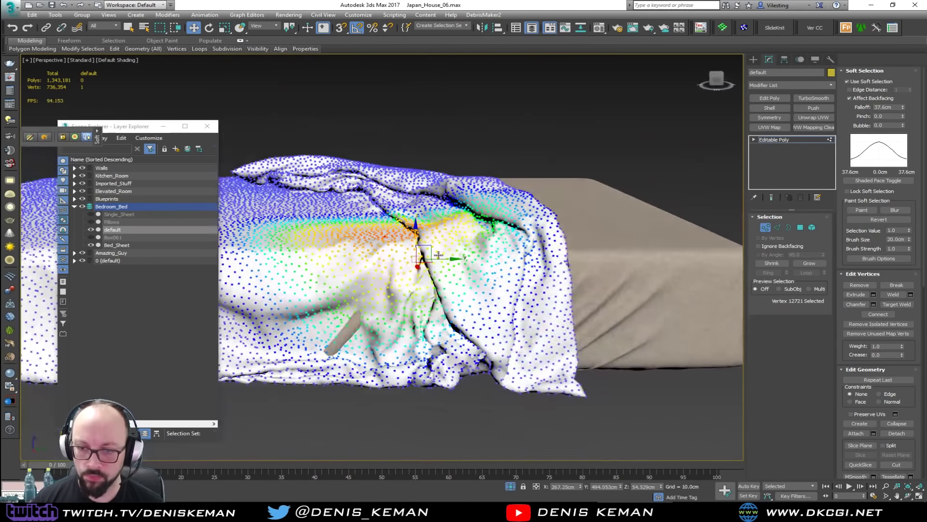
{"action": "left_click", "coordinate": [369, 322]}
{"action": "middle_click_drag", "start_coordinate": [370, 322], "coordinate": [388, 344], "text": "alt"}
{"action": "left_click_drag", "start_coordinate": [415, 318], "coordinate": [423, 320]}
{"action": "middle_click_drag", "start_coordinate": [405, 321], "coordinate": [516, 300], "text": "alt"}
{"action": "scroll", "coordinate": [437, 309], "scroll_direction": "down", "scroll_amount": 3}
Step: Move the sheet's drape at the foot of the bed slightly outward
{"action": "left_click", "coordinate": [436, 332]}
{"action": "mouse_move", "coordinate": [409, 352]}
{"action": "middle_mouse_down", "text": "alt"}
{"action": "mouse_move", "coordinate": [370, 357]}
{"action": "mouse_move", "coordinate": [396, 346]}
{"action": "middle_mouse_up", "text": "alt"}
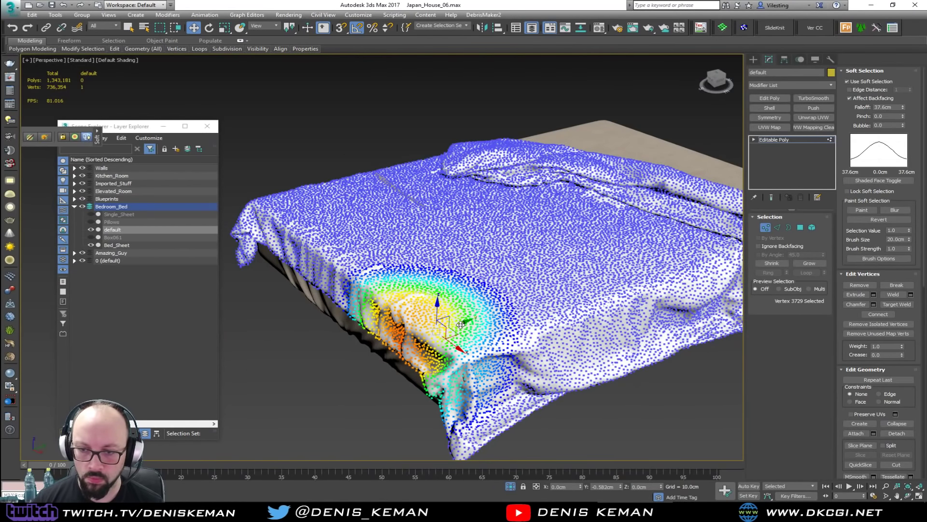
{"action": "middle_click_drag", "start_coordinate": [462, 325], "coordinate": [490, 311], "text": "alt"}
{"action": "scroll", "coordinate": [405, 335], "scroll_direction": "up", "scroll_amount": 4}
{"action": "scroll", "coordinate": [405, 336], "scroll_direction": "down", "scroll_amount": 5}
Step: Raise the sheet's top near the opposite side of the bed and pull that side's drape outward over the bed sheet
{"action": "left_click", "coordinate": [400, 268]}
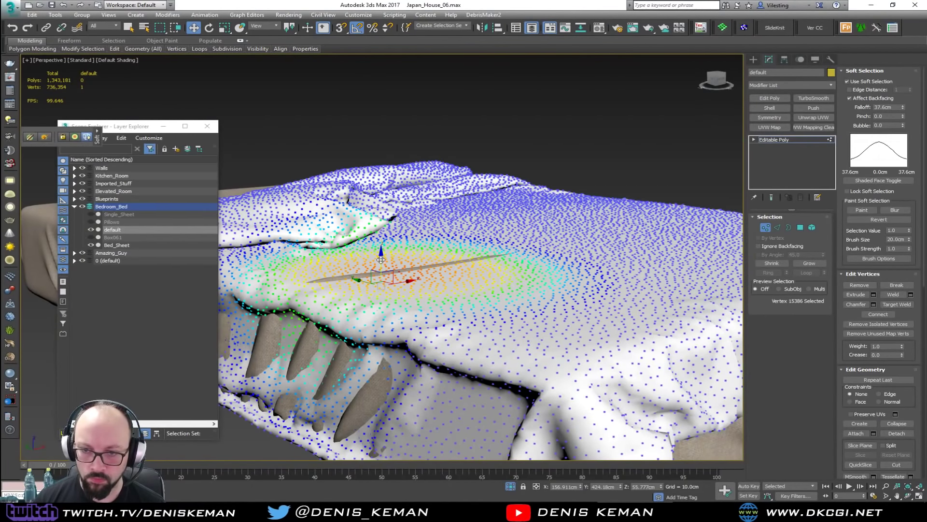
{"action": "left_click_drag", "start_coordinate": [349, 324], "coordinate": [259, 377]}
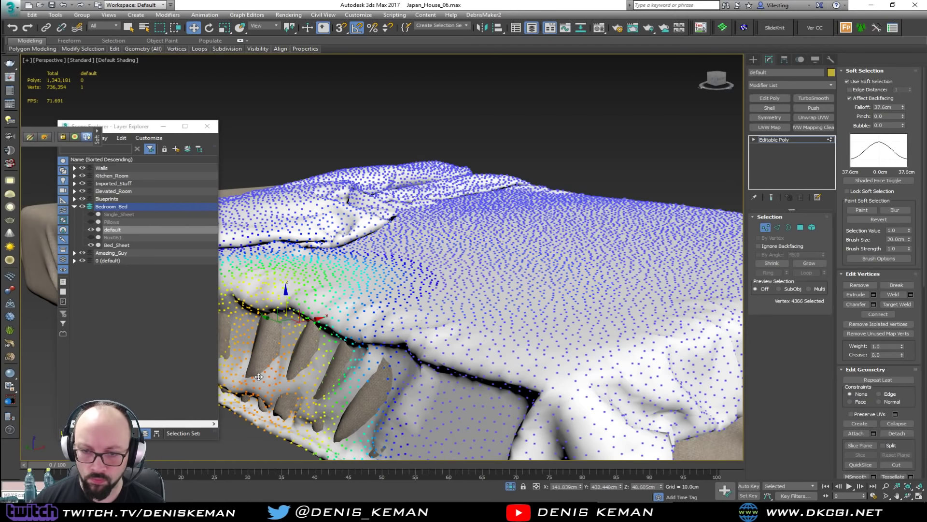
{"action": "left_click_drag", "start_coordinate": [306, 321], "coordinate": [300, 321]}
{"action": "left_click", "coordinate": [370, 377]}
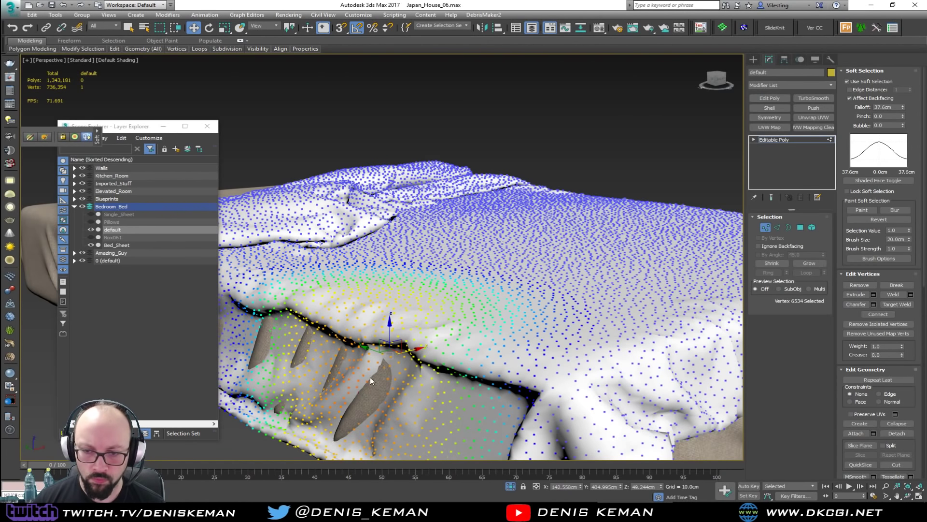
{"action": "left_click_drag", "start_coordinate": [407, 352], "coordinate": [403, 344]}
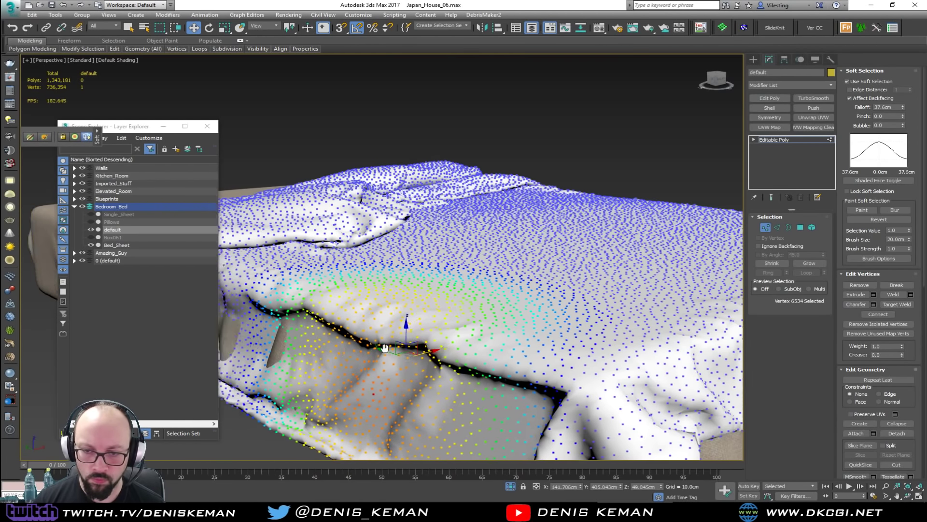
Step: Pull the opposite side's drape outward beneath the folded-back part to cover the remaining gaps
{"action": "middle_click_drag", "start_coordinate": [404, 344], "coordinate": [390, 341], "text": "alt"}
{"action": "left_click", "coordinate": [390, 342]}
{"action": "left_click_drag", "start_coordinate": [424, 306], "coordinate": [418, 308]}
{"action": "left_click", "coordinate": [268, 338]}
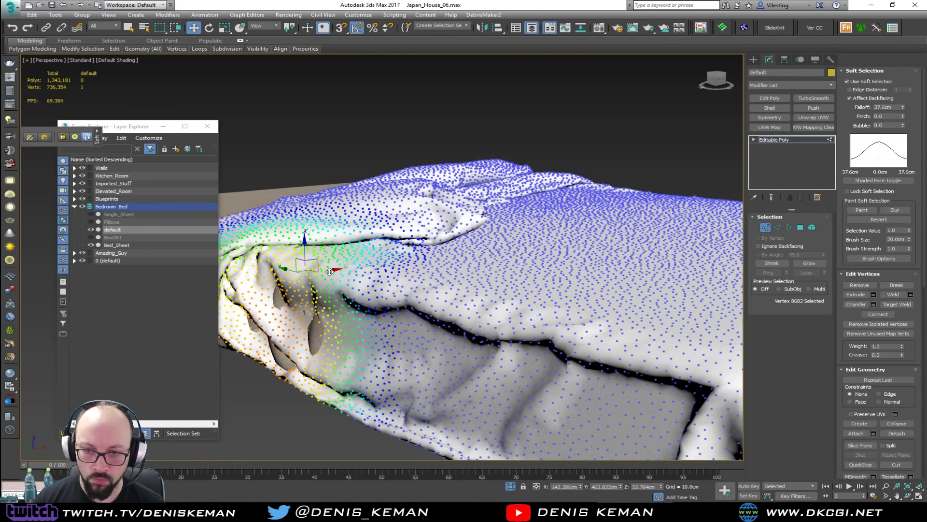
{"action": "left_click_drag", "start_coordinate": [330, 272], "coordinate": [322, 271]}
{"action": "middle_click_drag", "start_coordinate": [321, 271], "coordinate": [360, 333], "text": "alt"}
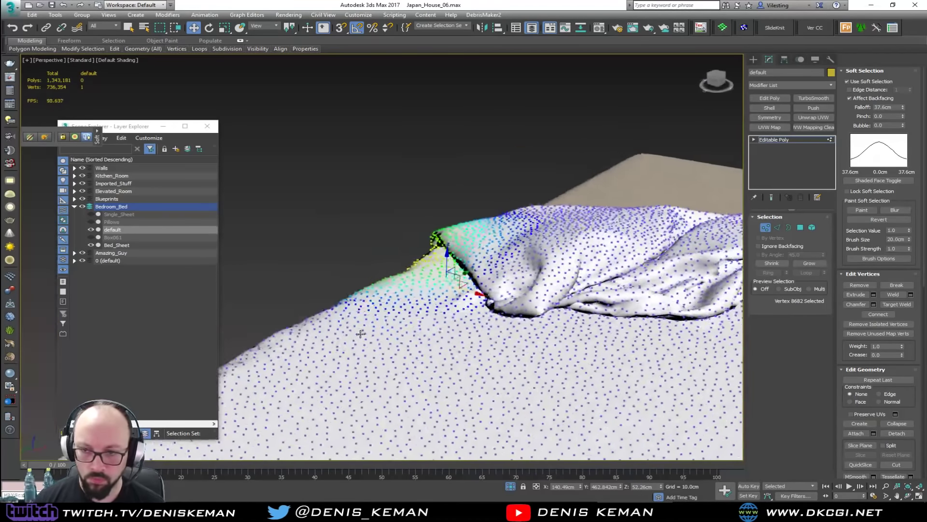
Step: Leave vertex editing and examine the adjusted sheet around the bed for remaining gaps
{"action": "key", "text": "1"}
{"action": "middle_click_drag", "start_coordinate": [470, 385], "coordinate": [325, 263], "text": "alt"}
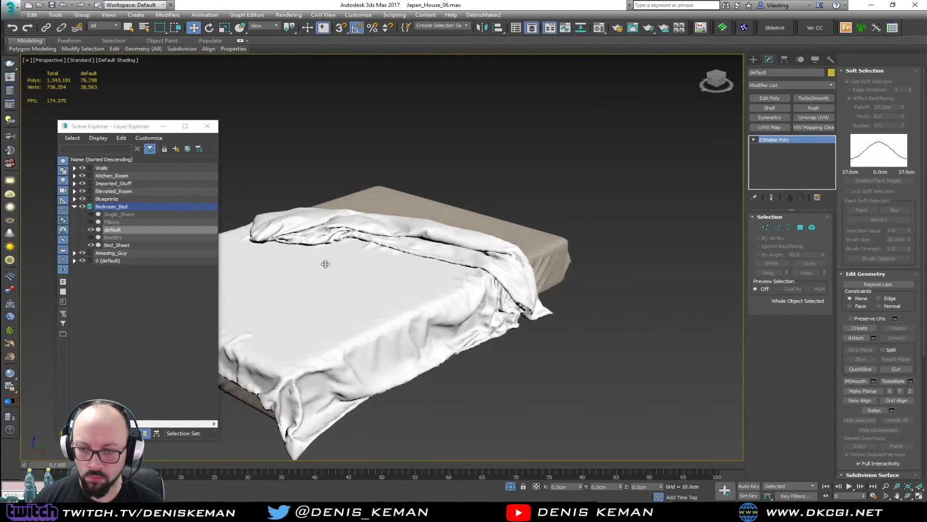
{"action": "scroll", "coordinate": [326, 264], "scroll_direction": "down", "scroll_amount": 3}
{"action": "left_click", "coordinate": [501, 358]}
{"action": "middle_click_drag", "start_coordinate": [392, 300], "coordinate": [427, 250], "text": "alt"}
{"action": "scroll", "coordinate": [406, 271], "scroll_direction": "up", "scroll_amount": 5}
{"action": "left_click", "coordinate": [444, 218]}
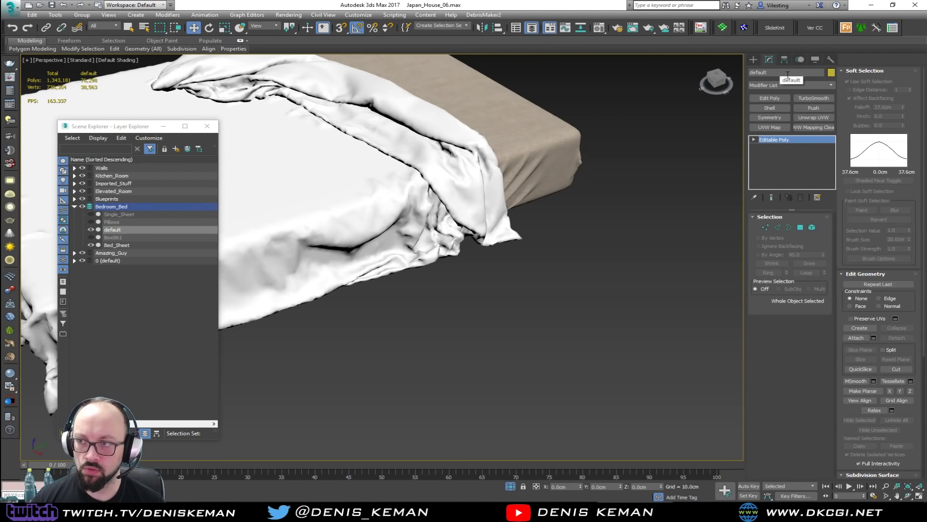
Step: Rename the imported sheet object as Baggy-Sheet
{"action": "double_click", "coordinate": [788, 73]}
{"action": "type", "text": "Baggy-Sheet"}
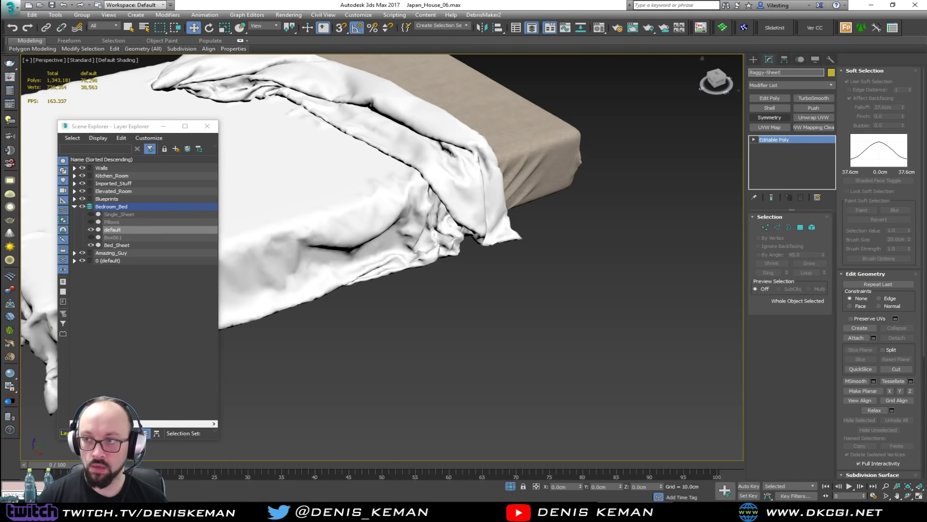
{"action": "key", "text": "Return"}
Step: End the isolation to bring back the whole bedroom and open the Material Editor
{"action": "right_click", "coordinate": [431, 210]}
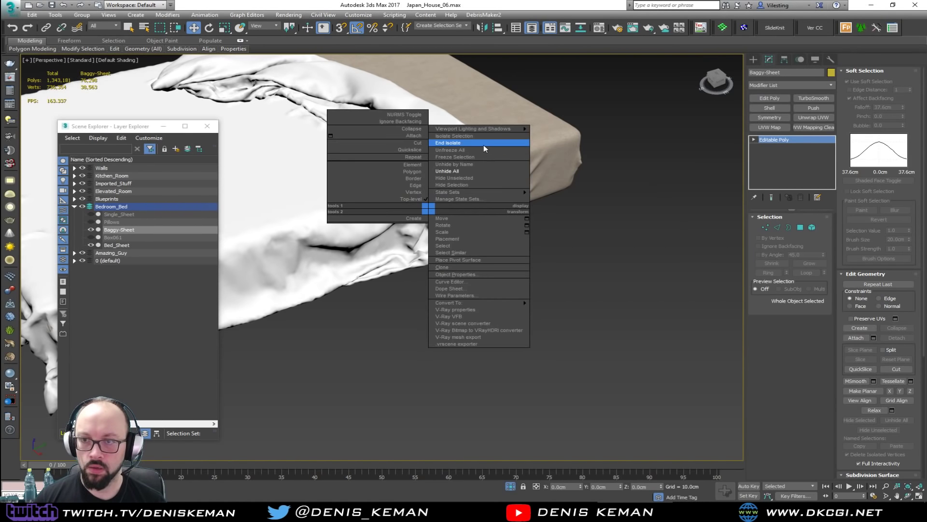
{"action": "left_click", "coordinate": [483, 144]}
{"action": "middle_click_drag", "start_coordinate": [478, 245], "coordinate": [411, 269]}
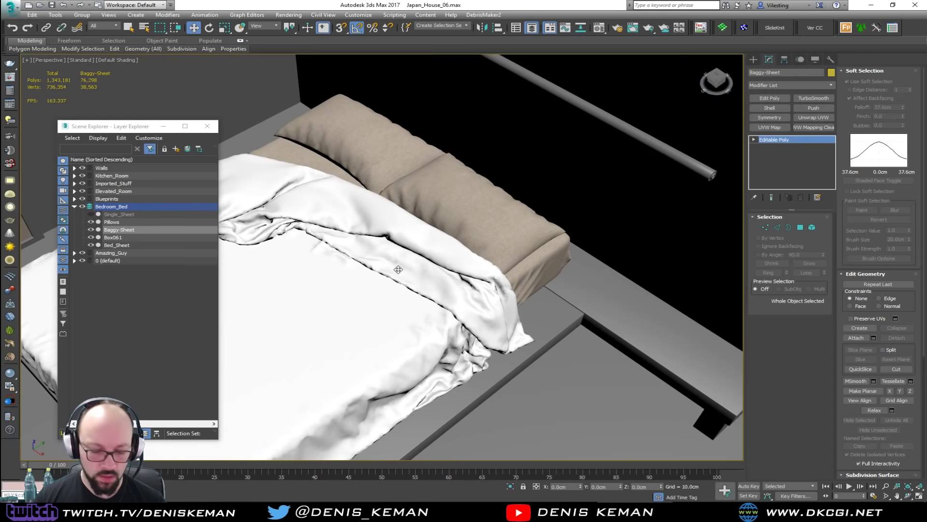
{"action": "key", "text": "m"}
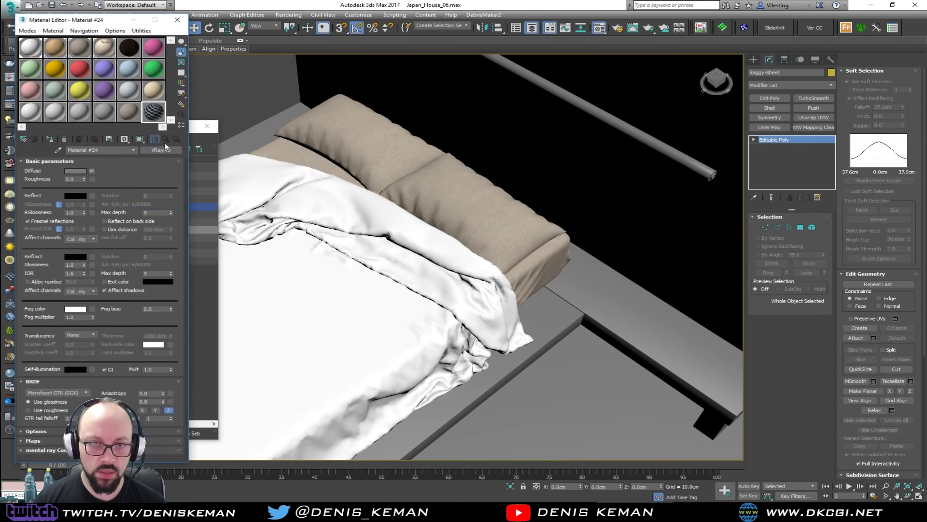
Step: Apply the beige fabric material used on the pillows to the Baggy-Sheet, and close the Material Editor and Layer Explorer
{"action": "left_click_drag", "start_coordinate": [175, 133], "coordinate": [342, 278]}
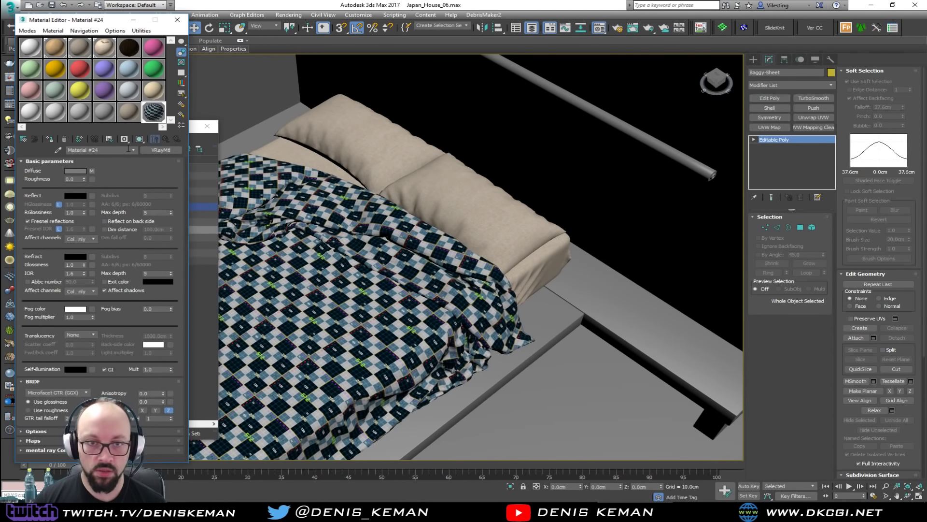
{"action": "left_click_drag", "start_coordinate": [84, 52], "coordinate": [360, 287]}
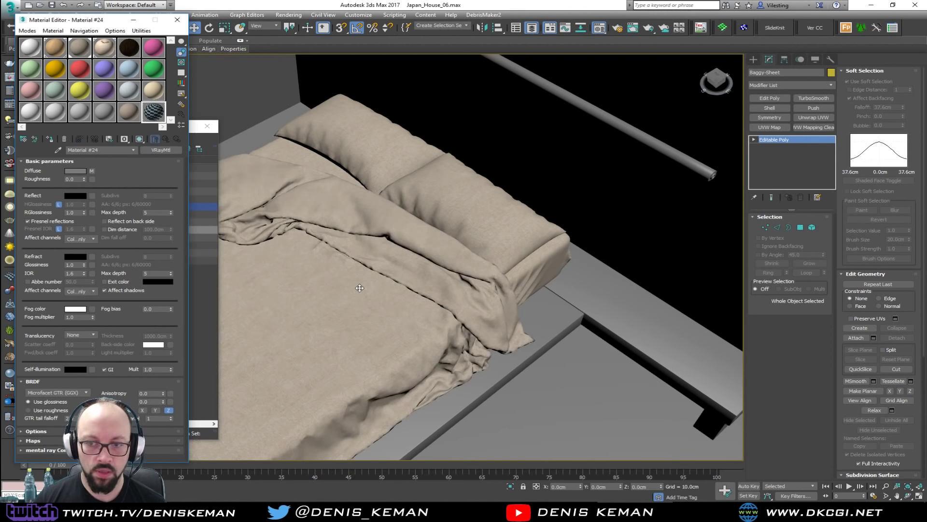
{"action": "left_click", "coordinate": [177, 20]}
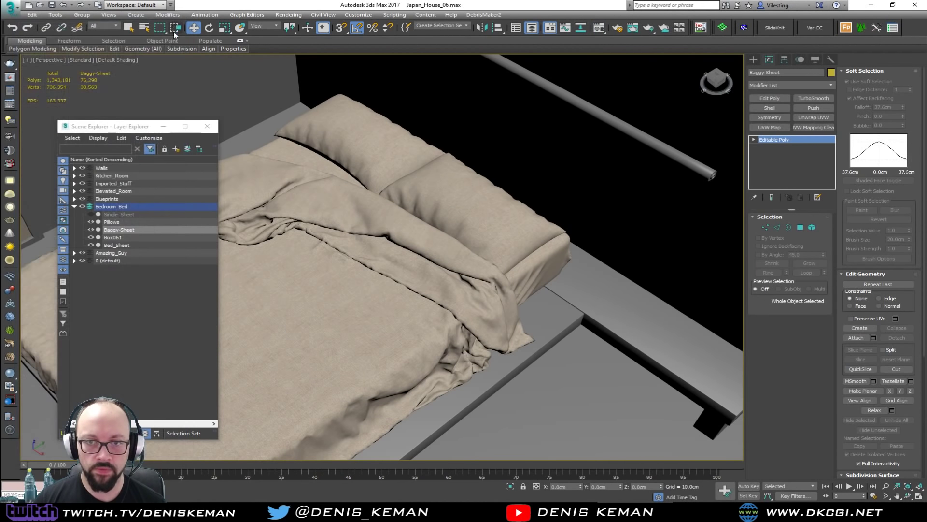
{"action": "left_click", "coordinate": [207, 126]}
Step: Deselect the sheet and examine the finished bed within the bedroom and the whole house
{"action": "middle_click_drag", "start_coordinate": [338, 230], "coordinate": [298, 221]}
{"action": "scroll", "coordinate": [258, 219], "scroll_direction": "down", "scroll_amount": 5}
{"action": "left_click", "coordinate": [663, 116]}
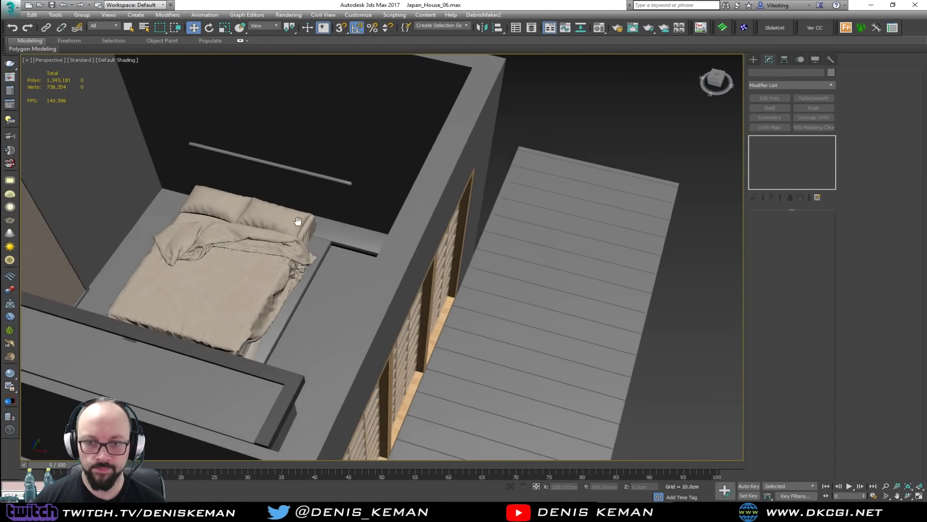
{"action": "scroll", "coordinate": [298, 220], "scroll_direction": "up", "scroll_amount": 5}
{"action": "middle_click_drag", "start_coordinate": [338, 253], "coordinate": [433, 203], "text": "alt"}
{"action": "middle_click_drag", "start_coordinate": [388, 250], "coordinate": [376, 267], "text": "alt"}
{"action": "scroll", "coordinate": [416, 241], "scroll_direction": "down", "scroll_amount": 6}
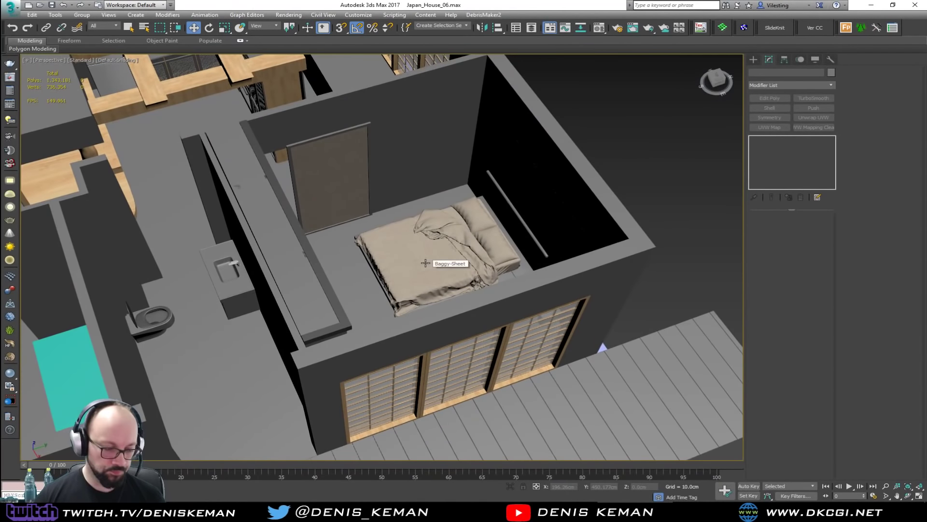
{"action": "scroll", "coordinate": [425, 263], "scroll_direction": "up", "scroll_amount": 4}
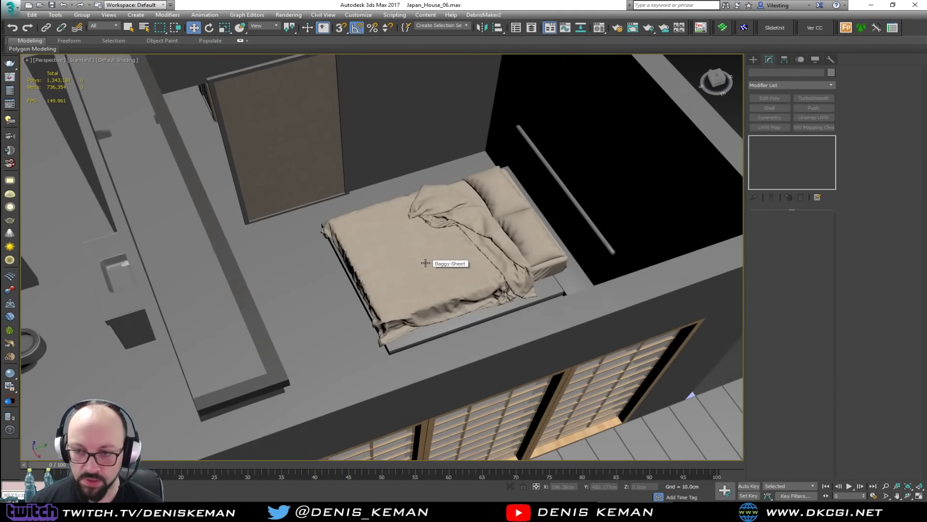
{"action": "scroll", "coordinate": [425, 262], "scroll_direction": "down", "scroll_amount": 8}
{"action": "middle_click_drag", "start_coordinate": [425, 263], "coordinate": [397, 243]}
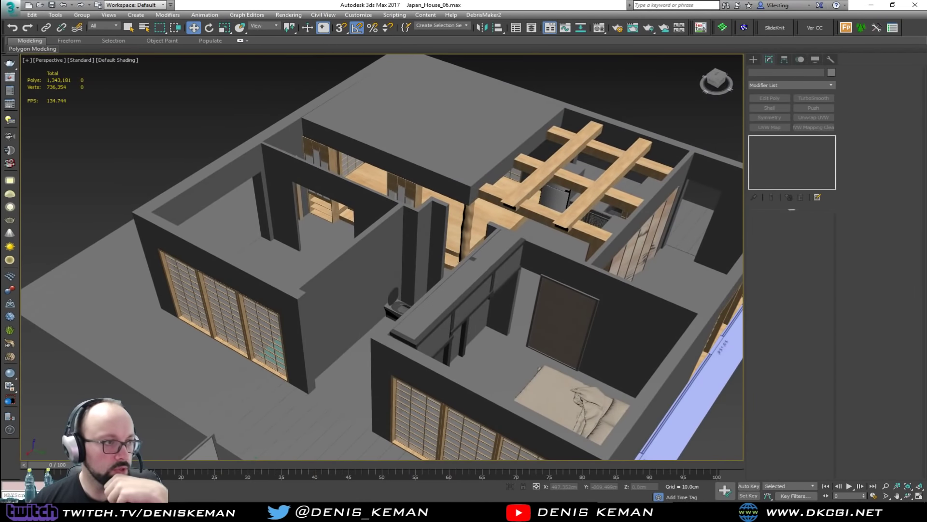
Step: Switch to Discord and look back through the streaming_related channel's interior reference images to the first ones posted on February 26, 2019
{"action": "left_click_drag", "start_coordinate": [0, 68], "coordinate": [524, 62]}
{"action": "scroll", "coordinate": [561, 263], "scroll_direction": "up", "scroll_amount": 3}
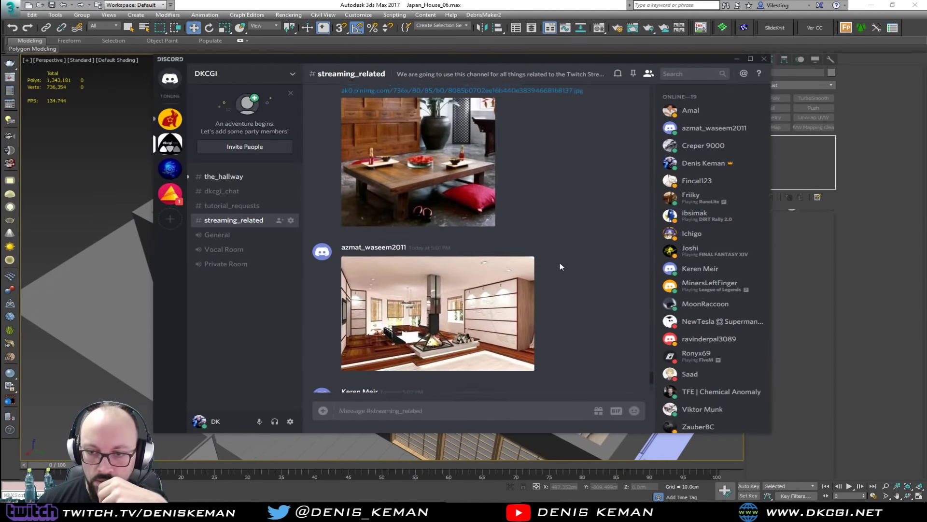
{"action": "scroll", "coordinate": [560, 267], "scroll_direction": "up", "scroll_amount": 10}
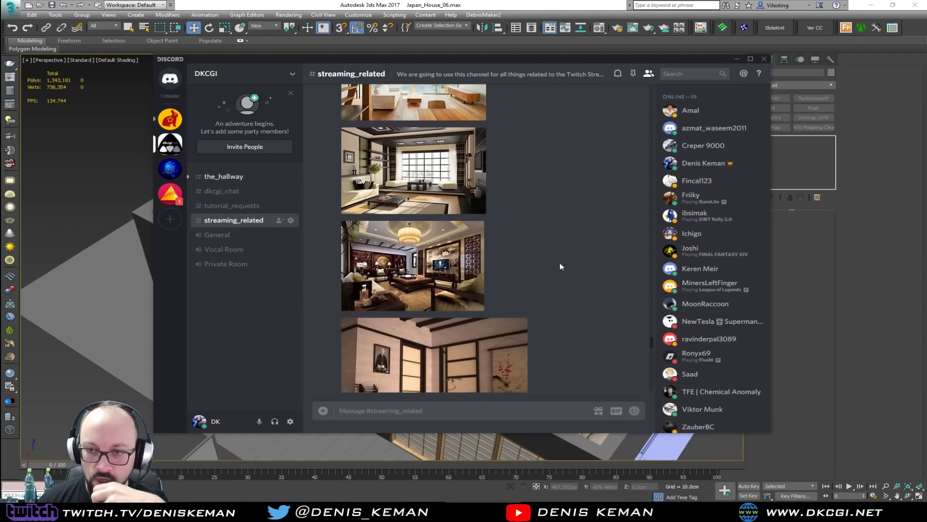
{"action": "scroll", "coordinate": [560, 266], "scroll_direction": "up", "scroll_amount": 10}
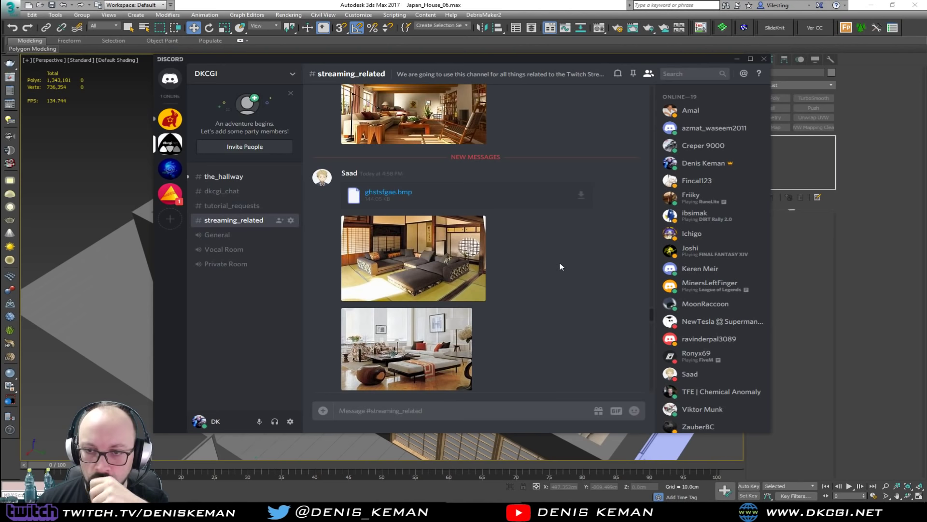
{"action": "scroll", "coordinate": [560, 267], "scroll_direction": "up", "scroll_amount": 4}
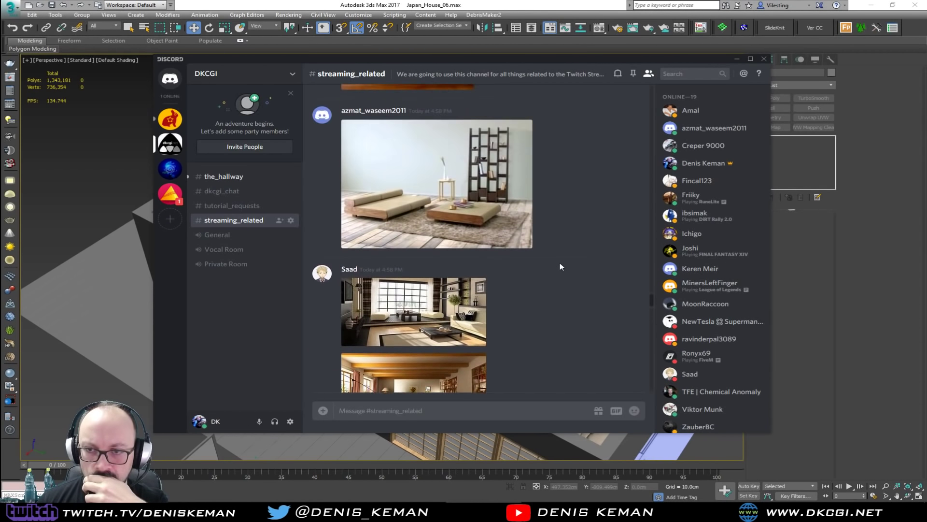
{"action": "scroll", "coordinate": [561, 264], "scroll_direction": "up", "scroll_amount": 1}
{"action": "scroll", "coordinate": [560, 263], "scroll_direction": "down", "scroll_amount": 2}
{"action": "scroll", "coordinate": [560, 263], "scroll_direction": "up", "scroll_amount": 2}
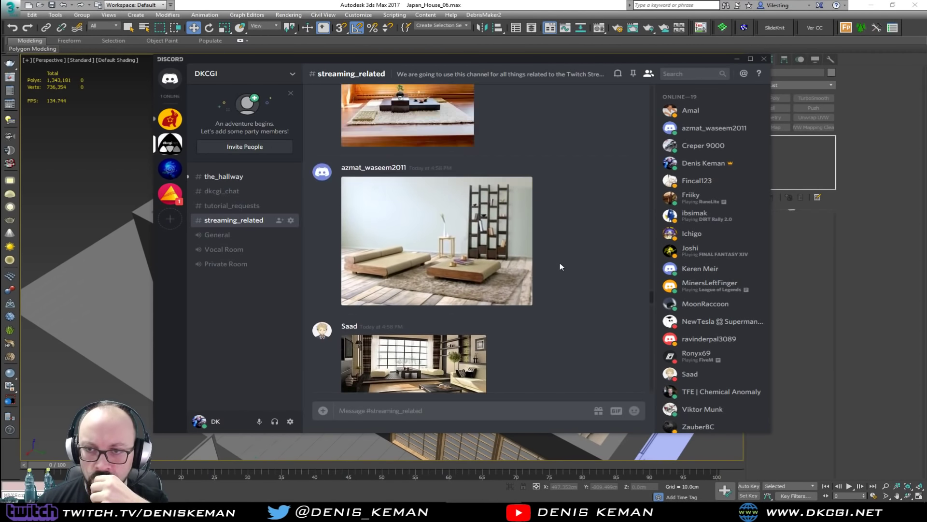
{"action": "scroll", "coordinate": [560, 267], "scroll_direction": "up", "scroll_amount": 1}
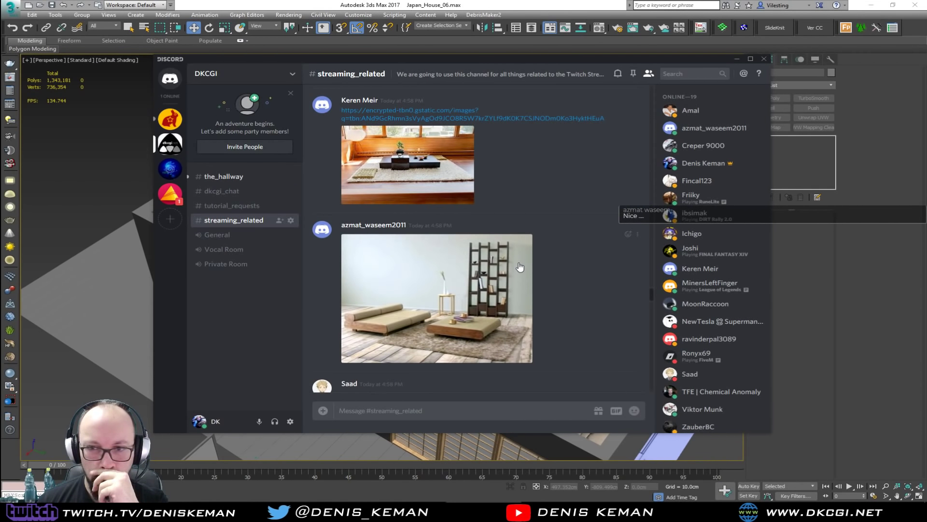
{"action": "scroll", "coordinate": [520, 266], "scroll_direction": "up", "scroll_amount": 5}
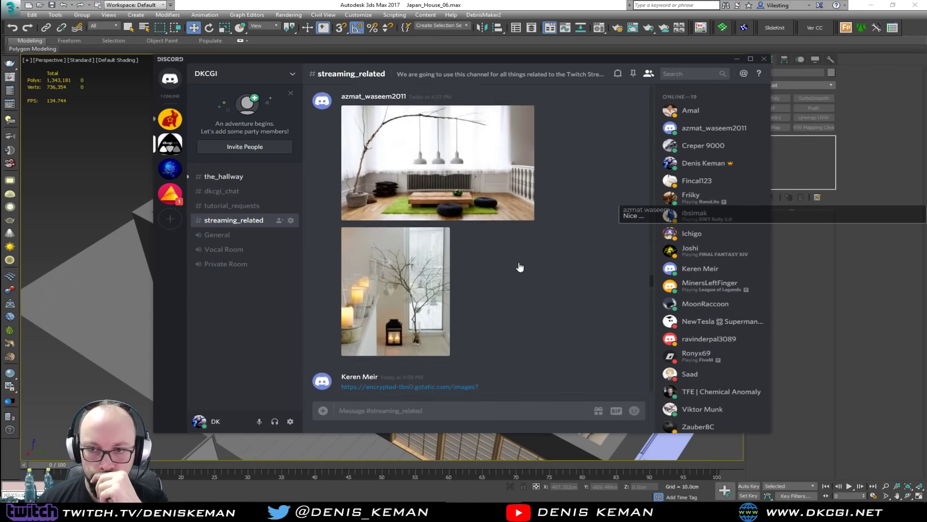
{"action": "scroll", "coordinate": [520, 267], "scroll_direction": "down", "scroll_amount": 1}
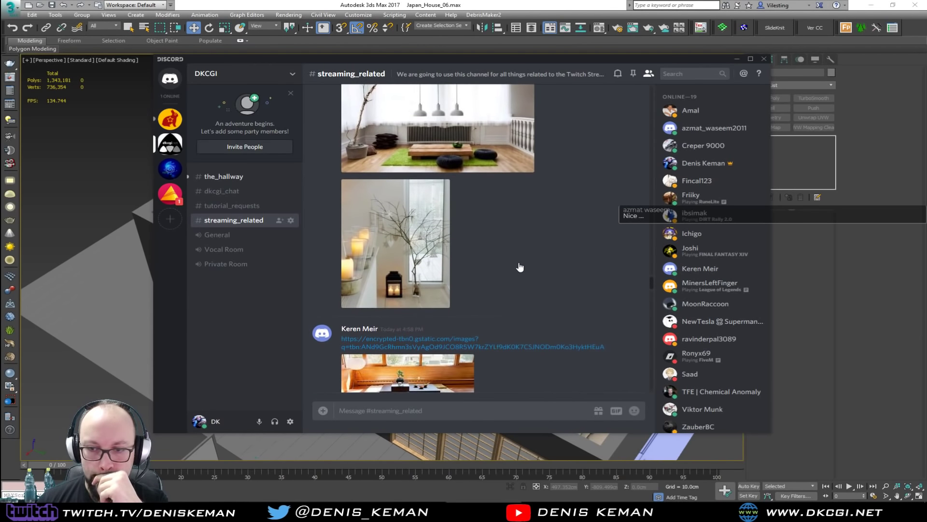
{"action": "scroll", "coordinate": [520, 266], "scroll_direction": "up", "scroll_amount": 15}
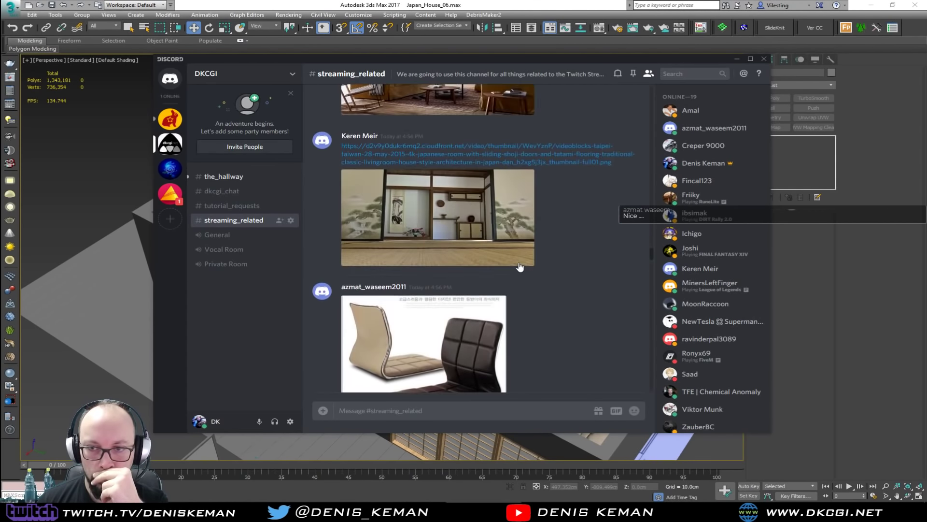
{"action": "scroll", "coordinate": [519, 267], "scroll_direction": "up", "scroll_amount": 10}
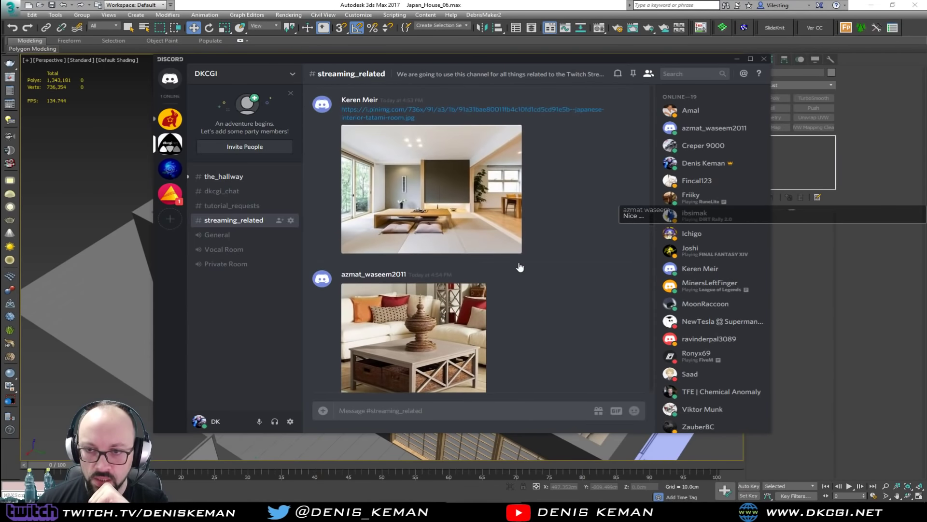
{"action": "scroll", "coordinate": [520, 266], "scroll_direction": "up", "scroll_amount": 2}
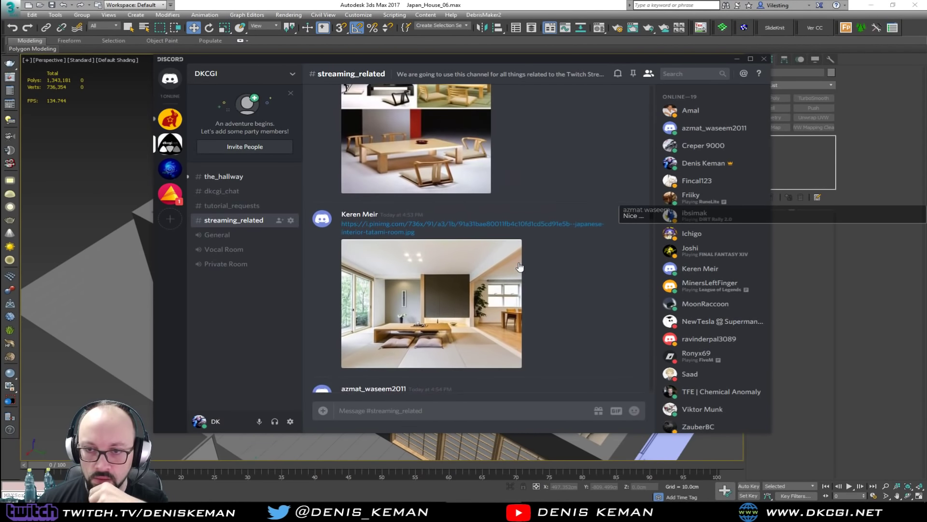
{"action": "scroll", "coordinate": [519, 267], "scroll_direction": "up", "scroll_amount": 10}
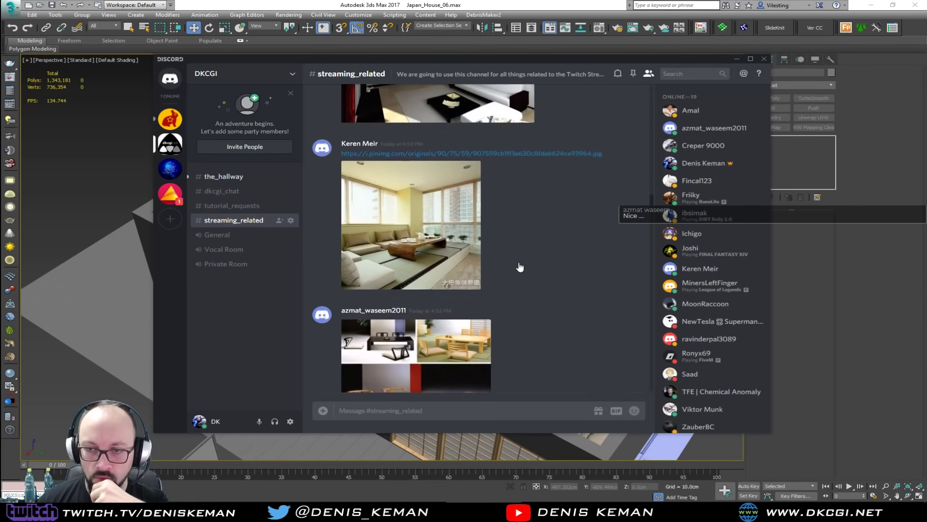
{"action": "scroll", "coordinate": [520, 267], "scroll_direction": "up", "scroll_amount": 10}
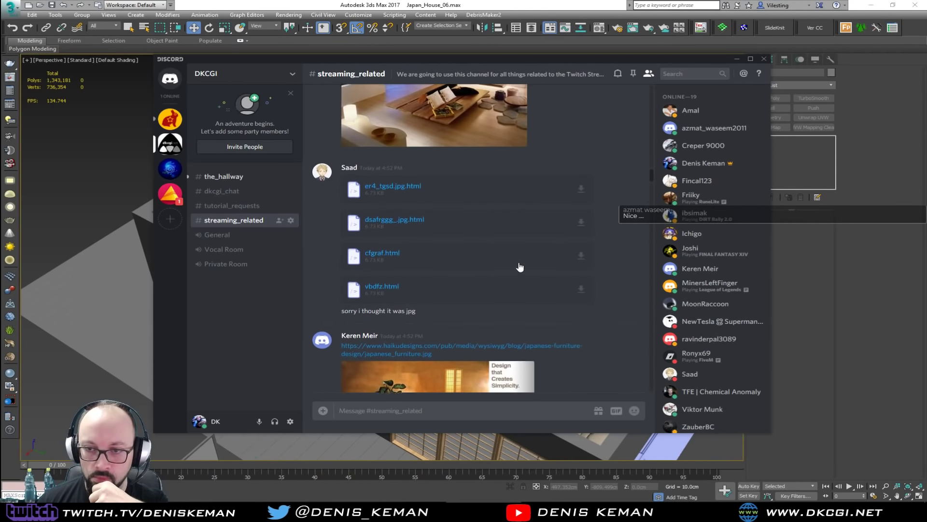
{"action": "scroll", "coordinate": [520, 266], "scroll_direction": "up", "scroll_amount": 3}
{"action": "scroll", "coordinate": [520, 266], "scroll_direction": "up", "scroll_amount": 8}
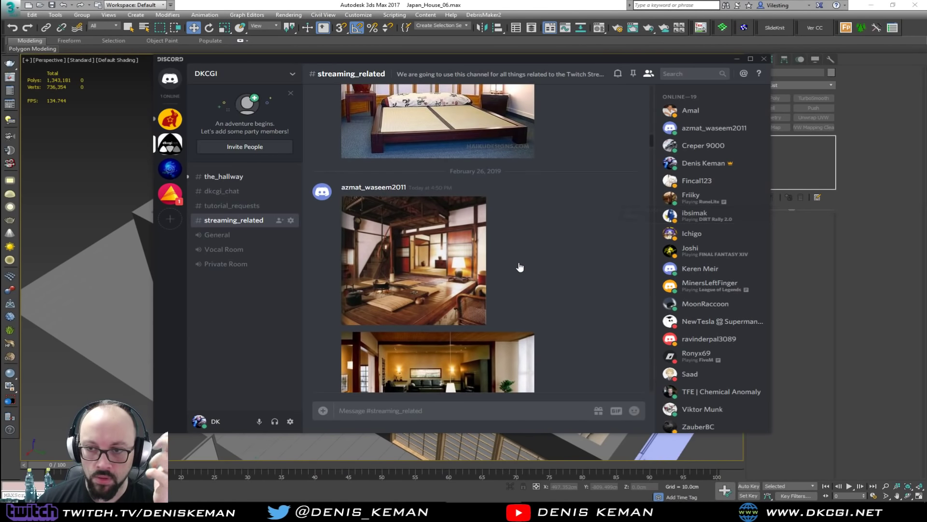
{"action": "scroll", "coordinate": [520, 266], "scroll_direction": "up", "scroll_amount": 5}
Step: Review the February 26, 2019 reference images in the streaming_related channel, from the traditional living rooms to the sofa and low-table interiors
{"action": "scroll", "coordinate": [520, 267], "scroll_direction": "down", "scroll_amount": 6}
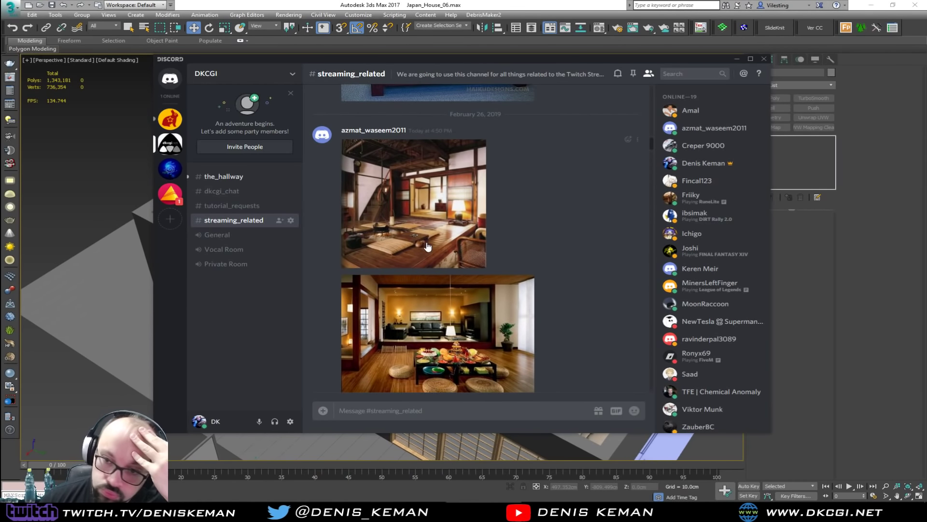
{"action": "scroll", "coordinate": [427, 247], "scroll_direction": "down", "scroll_amount": 4}
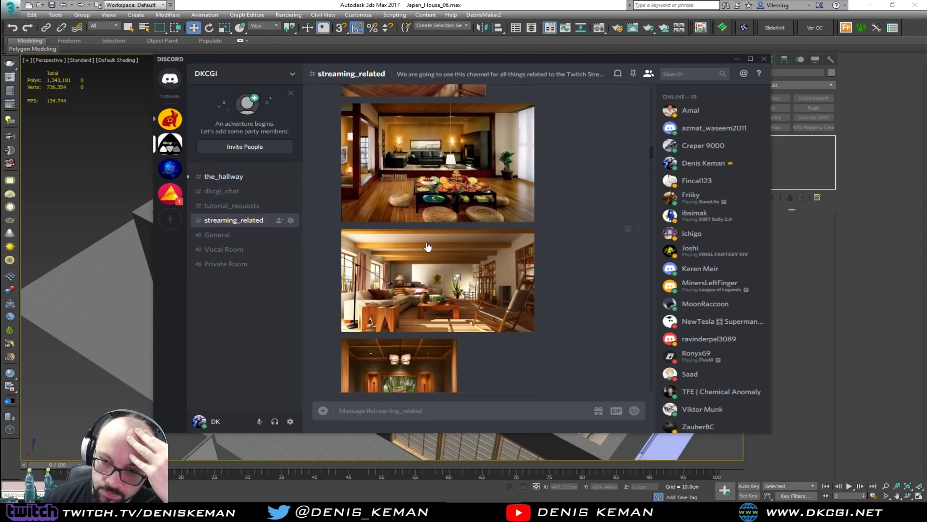
{"action": "scroll", "coordinate": [428, 247], "scroll_direction": "down", "scroll_amount": 1}
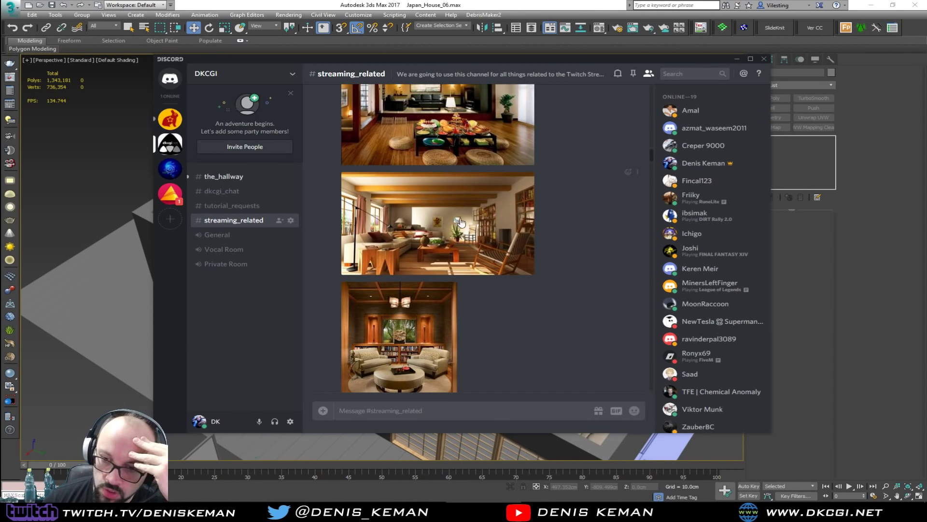
{"action": "scroll", "coordinate": [465, 227], "scroll_direction": "down", "scroll_amount": 2}
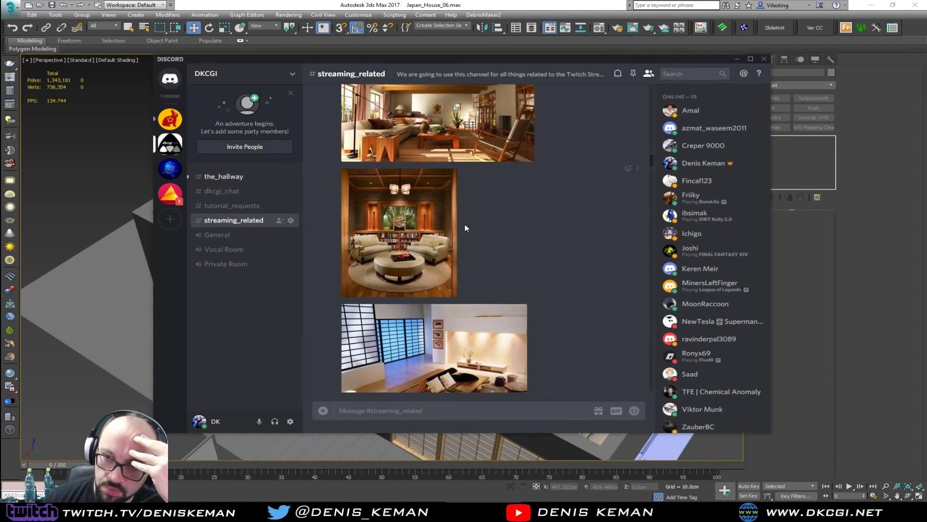
{"action": "scroll", "coordinate": [465, 224], "scroll_direction": "up", "scroll_amount": 1}
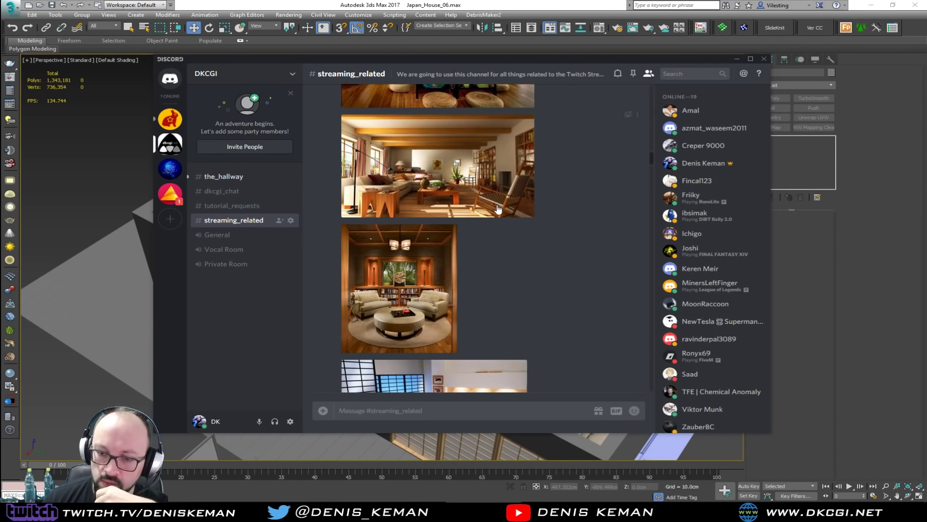
{"action": "scroll", "coordinate": [498, 210], "scroll_direction": "down", "scroll_amount": 5}
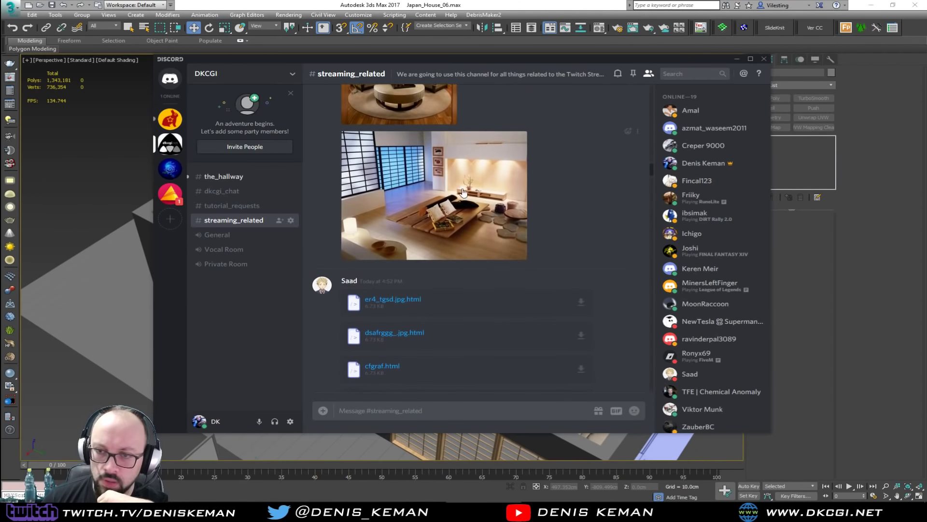
{"action": "scroll", "coordinate": [609, 233], "scroll_direction": "down", "scroll_amount": 6}
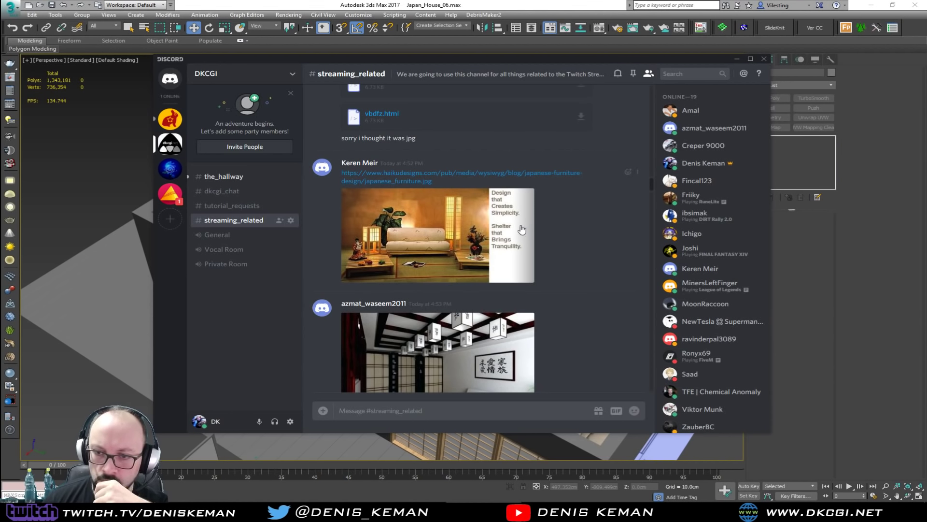
{"action": "scroll", "coordinate": [557, 326], "scroll_direction": "down", "scroll_amount": 1}
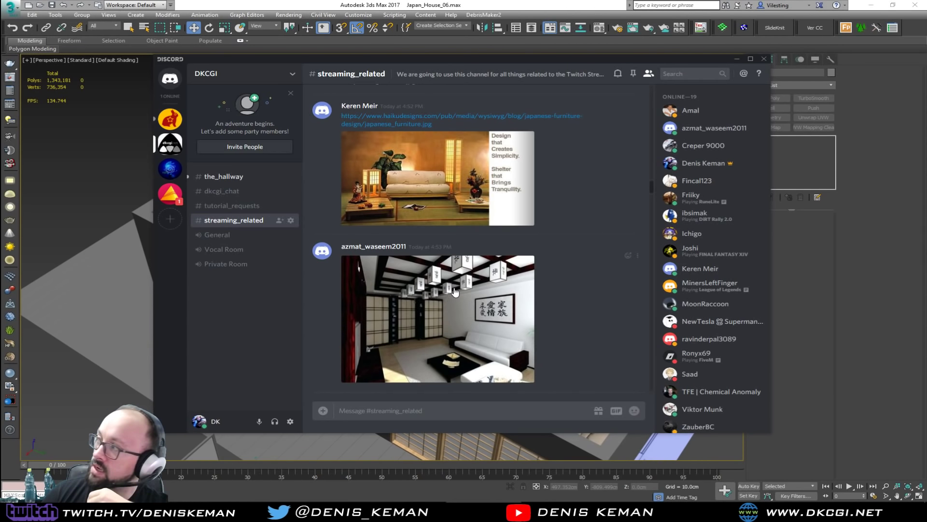
{"action": "scroll", "coordinate": [453, 300], "scroll_direction": "down", "scroll_amount": 4}
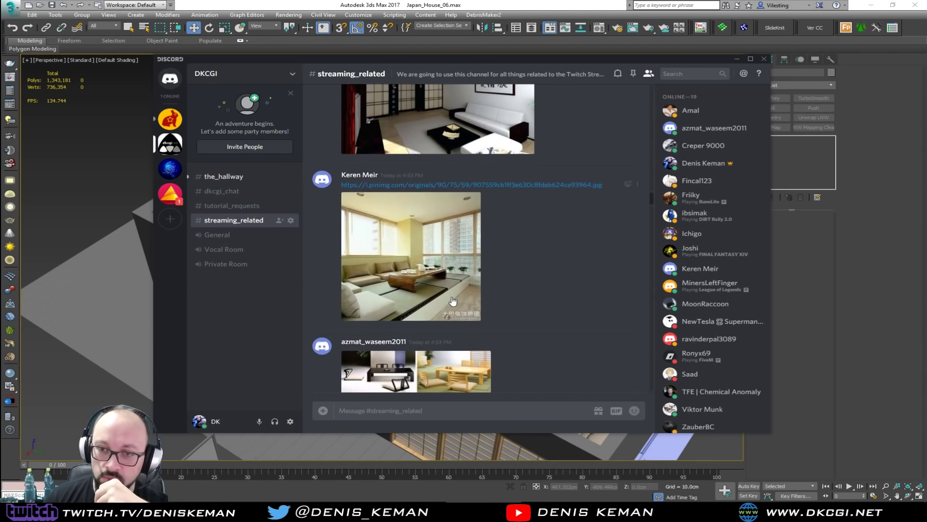
{"action": "scroll", "coordinate": [448, 306], "scroll_direction": "down", "scroll_amount": 3}
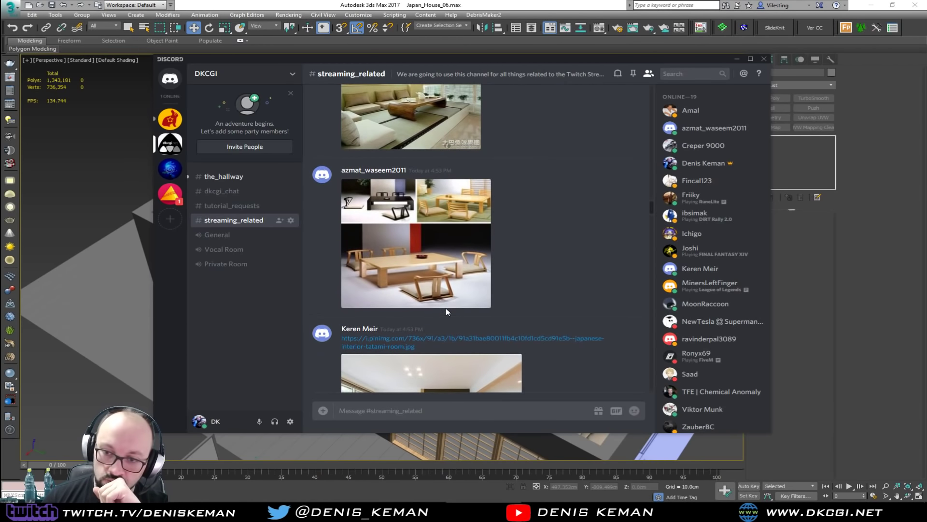
{"action": "scroll", "coordinate": [447, 309], "scroll_direction": "down", "scroll_amount": 1}
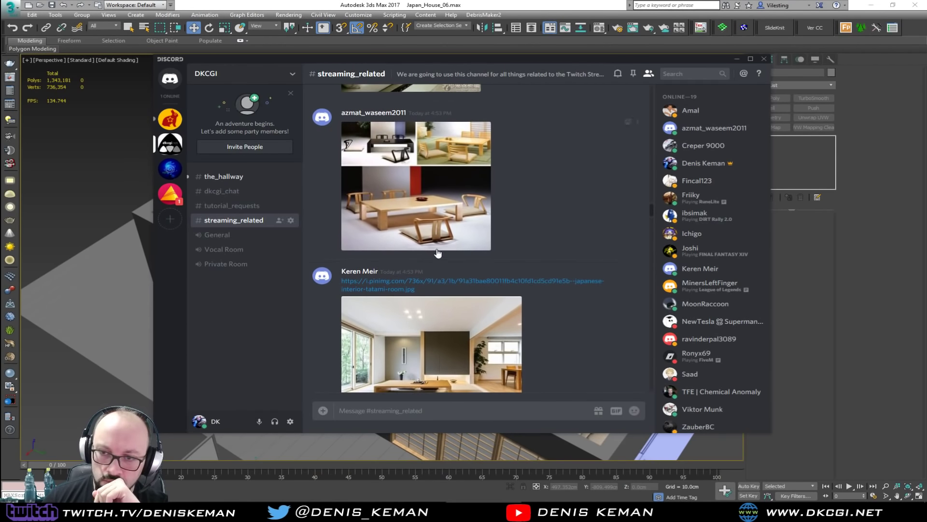
{"action": "scroll", "coordinate": [442, 249], "scroll_direction": "down", "scroll_amount": 3}
{"action": "scroll", "coordinate": [456, 240], "scroll_direction": "down", "scroll_amount": 2}
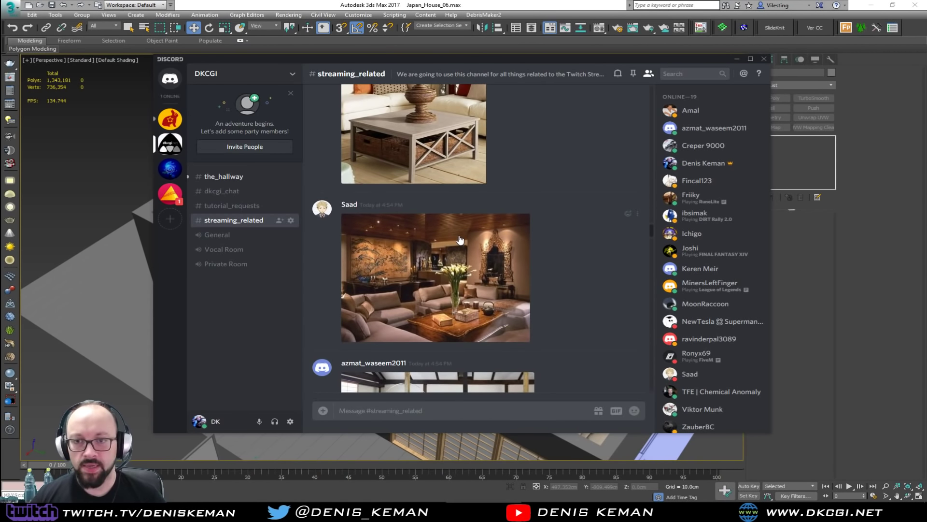
{"action": "scroll", "coordinate": [460, 240], "scroll_direction": "up", "scroll_amount": 5}
{"action": "scroll", "coordinate": [460, 241], "scroll_direction": "down", "scroll_amount": 6}
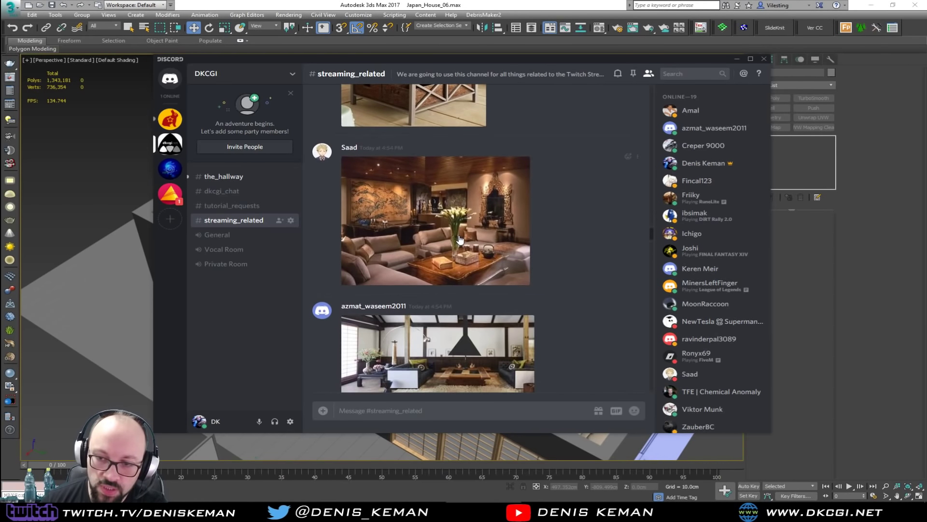
Step: Review the remaining reference images of floor chairs, shoji doors and low tables through to the newest post in the channel
{"action": "scroll", "coordinate": [459, 240], "scroll_direction": "down", "scroll_amount": 10}
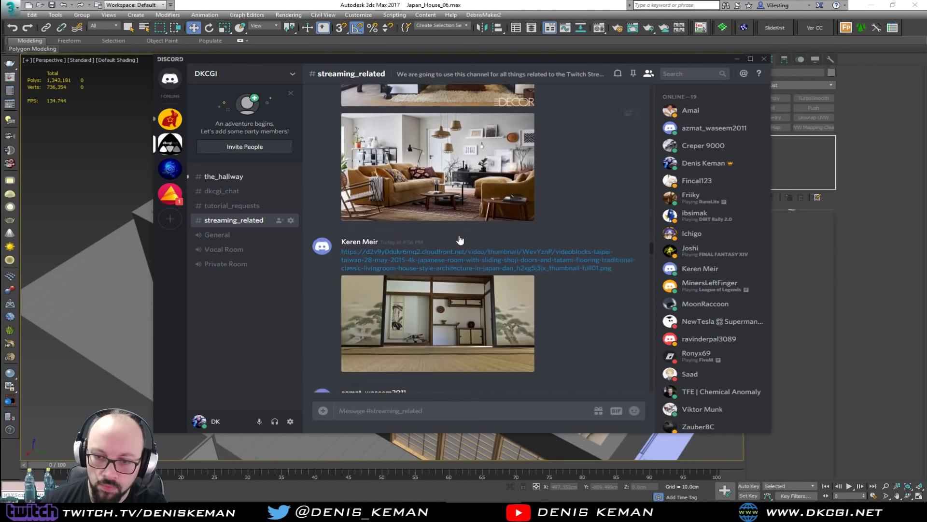
{"action": "scroll", "coordinate": [460, 240], "scroll_direction": "down", "scroll_amount": 1}
{"action": "scroll", "coordinate": [590, 276], "scroll_direction": "down", "scroll_amount": 3}
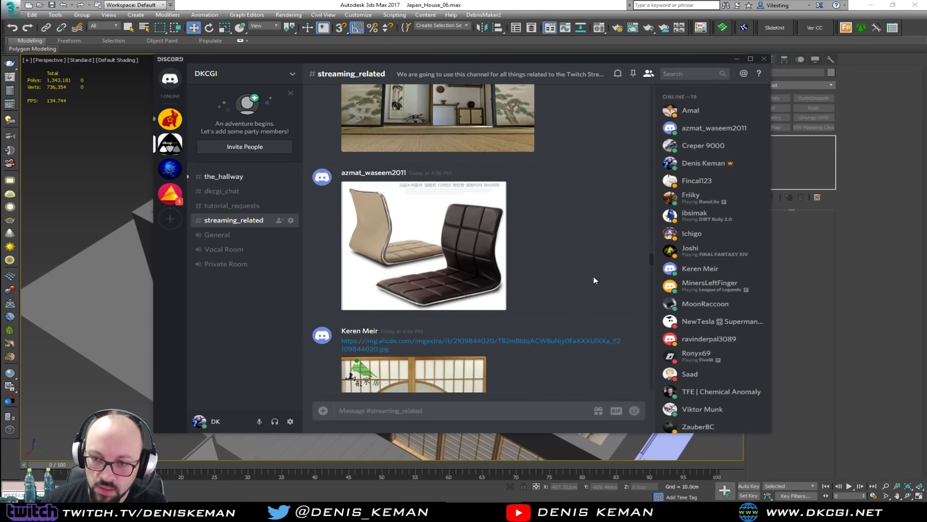
{"action": "scroll", "coordinate": [594, 277], "scroll_direction": "down", "scroll_amount": 1}
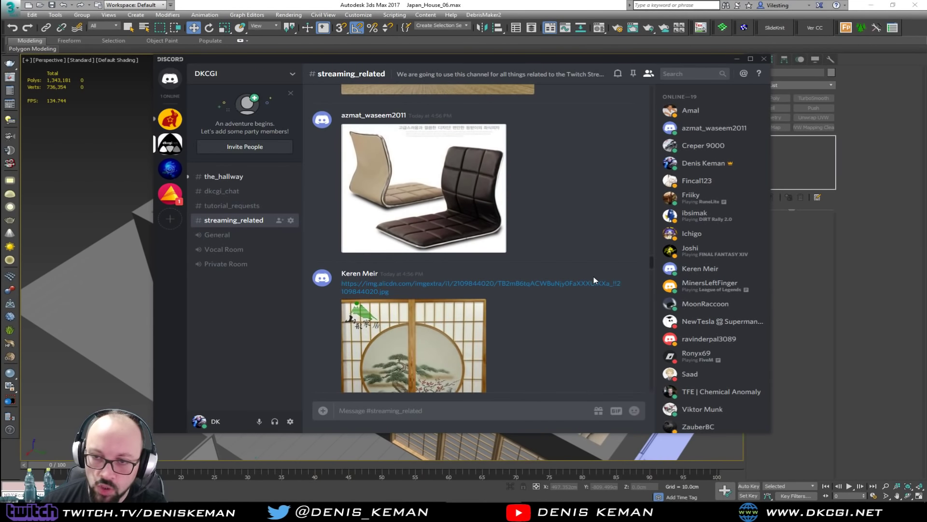
{"action": "scroll", "coordinate": [594, 277], "scroll_direction": "down", "scroll_amount": 3}
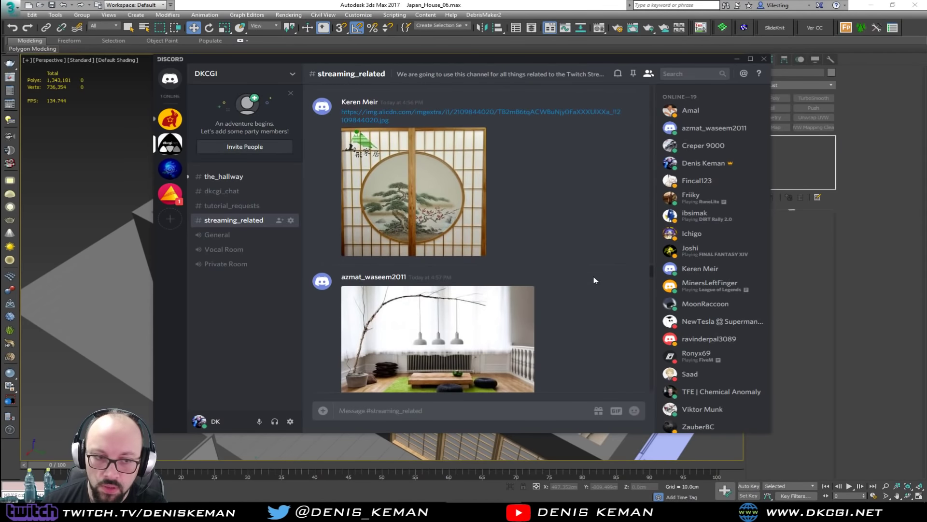
{"action": "scroll", "coordinate": [593, 280], "scroll_direction": "down", "scroll_amount": 8}
{"action": "scroll", "coordinate": [594, 278], "scroll_direction": "down", "scroll_amount": 8}
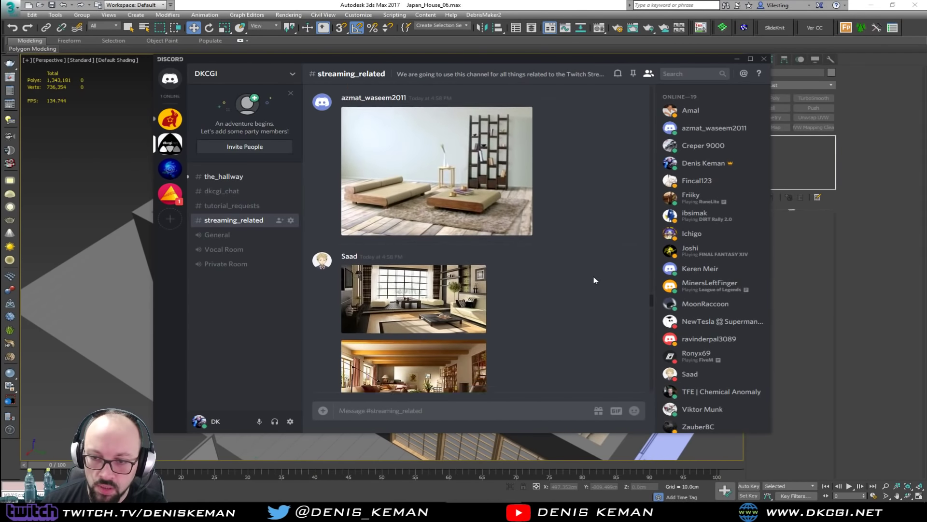
{"action": "scroll", "coordinate": [594, 279], "scroll_direction": "down", "scroll_amount": 8}
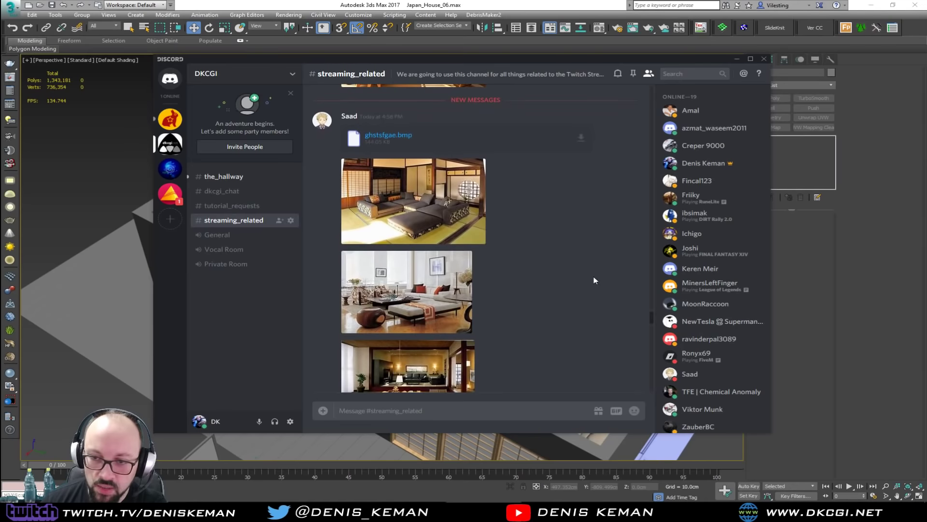
{"action": "scroll", "coordinate": [594, 278], "scroll_direction": "down", "scroll_amount": 8}
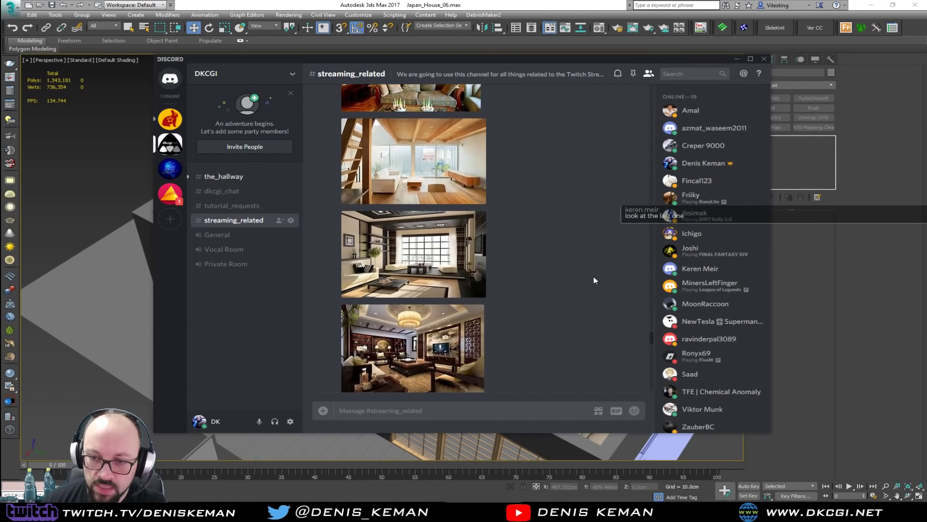
{"action": "scroll", "coordinate": [594, 280], "scroll_direction": "down", "scroll_amount": 8}
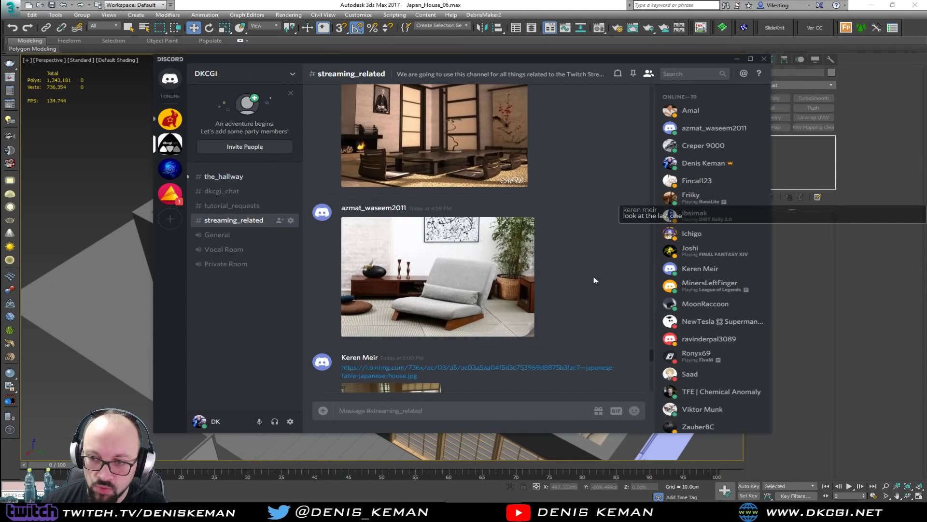
{"action": "scroll", "coordinate": [594, 280], "scroll_direction": "down", "scroll_amount": 6}
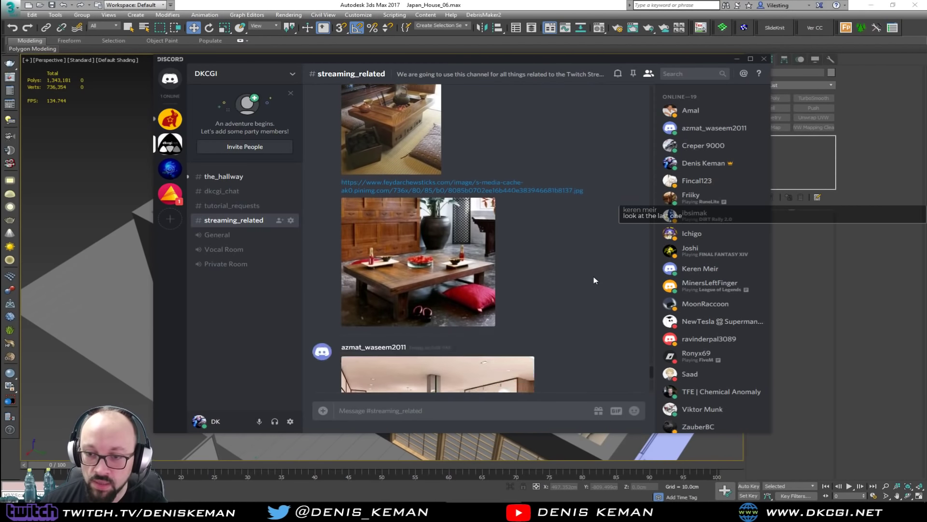
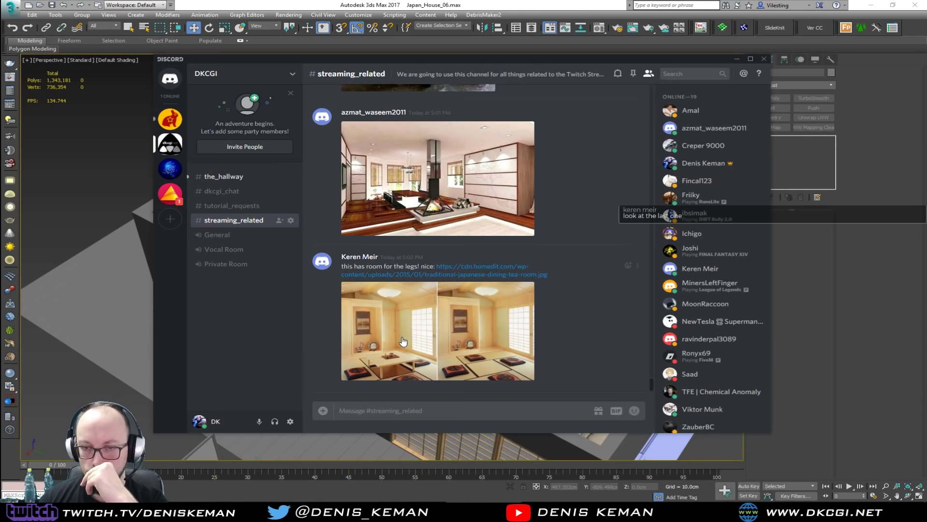
Step: Enlarge the traditional Japanese tea-room image with the sunken table, and move the Discord window off the 3ds Max workspace
{"action": "left_click", "coordinate": [404, 341]}
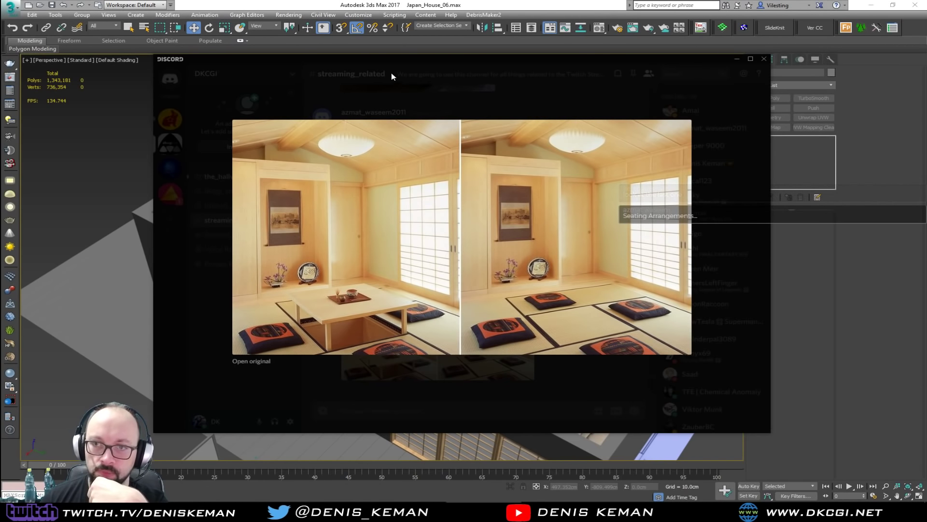
{"action": "mouse_move", "coordinate": [411, 59]}
{"action": "left_mouse_down"}
{"action": "mouse_move", "coordinate": [433, 73]}
{"action": "mouse_move", "coordinate": [413, 54]}
{"action": "left_mouse_up"}
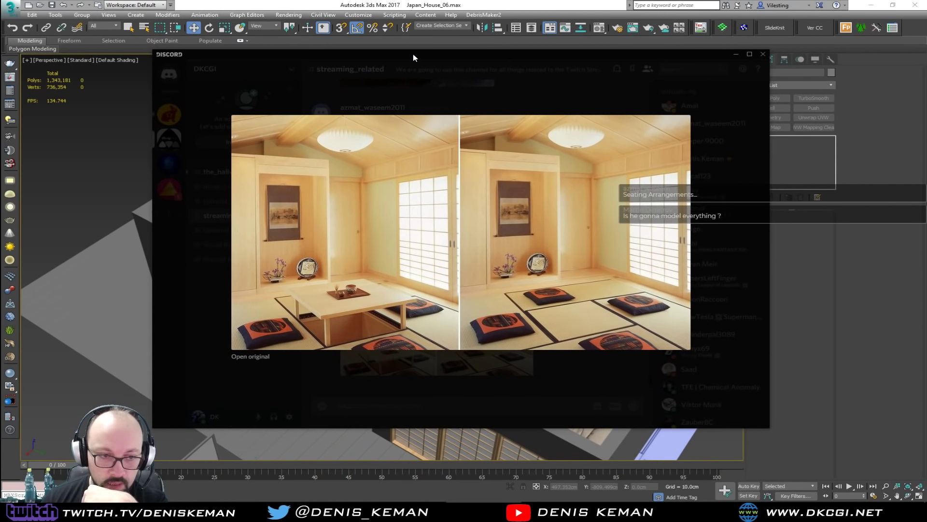
{"action": "left_click_drag", "start_coordinate": [413, 54], "coordinate": [0, 72]}
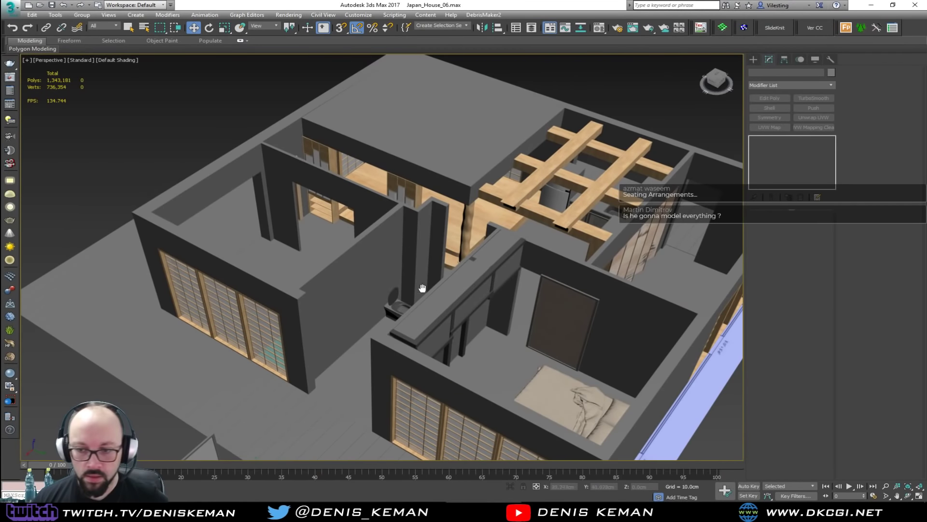
Step: Examine the empty room with the turquoise floor section from above and at eye level, and its place within the house
{"action": "middle_click_drag", "start_coordinate": [295, 224], "coordinate": [36, 257], "text": "alt"}
{"action": "middle_click_drag", "start_coordinate": [316, 286], "coordinate": [390, 227]}
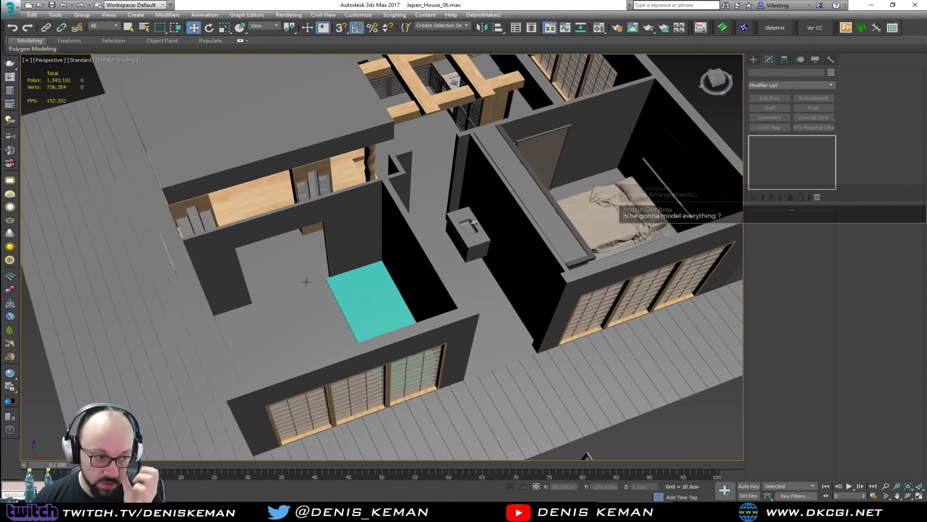
{"action": "scroll", "coordinate": [298, 317], "scroll_direction": "up", "scroll_amount": 10}
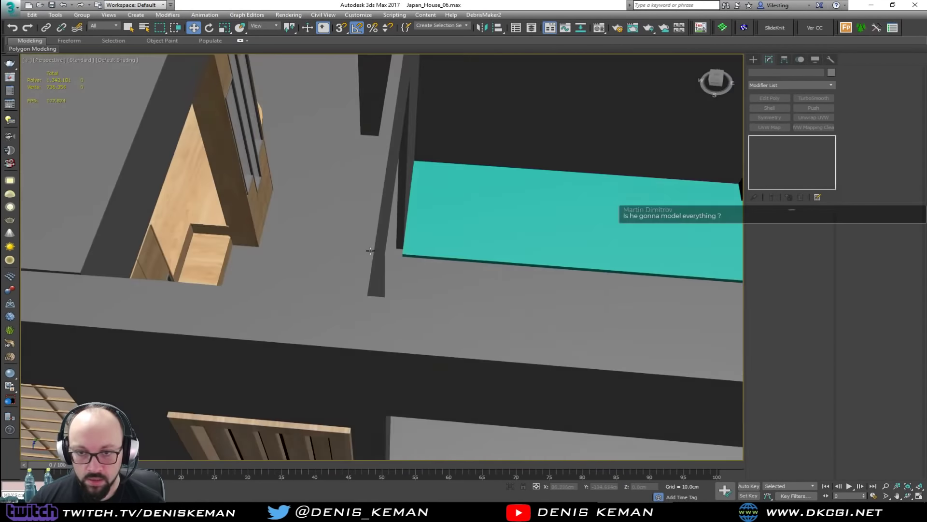
{"action": "mouse_move", "coordinate": [366, 240]}
{"action": "middle_mouse_down", "text": "alt"}
{"action": "mouse_move", "coordinate": [332, 250]}
{"action": "mouse_move", "coordinate": [363, 232]}
{"action": "mouse_move", "coordinate": [367, 255]}
{"action": "middle_mouse_up", "text": "alt"}
{"action": "scroll", "coordinate": [362, 232], "scroll_direction": "down", "scroll_amount": 4}
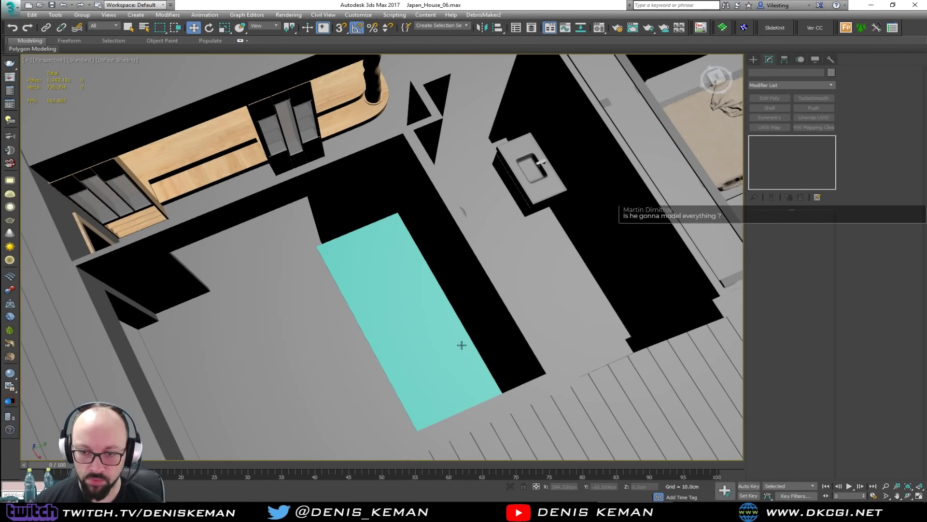
{"action": "scroll", "coordinate": [395, 275], "scroll_direction": "down", "scroll_amount": 2}
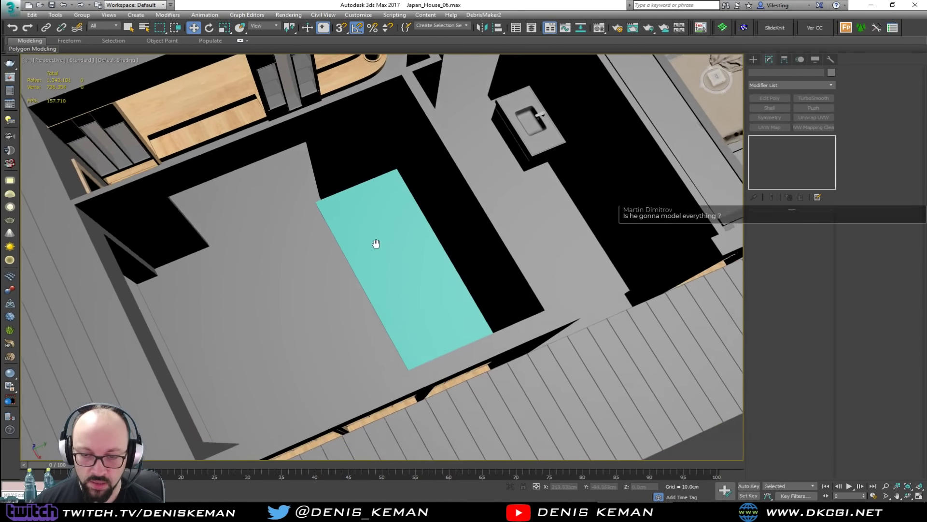
{"action": "middle_click_drag", "start_coordinate": [375, 242], "coordinate": [396, 268], "text": "alt"}
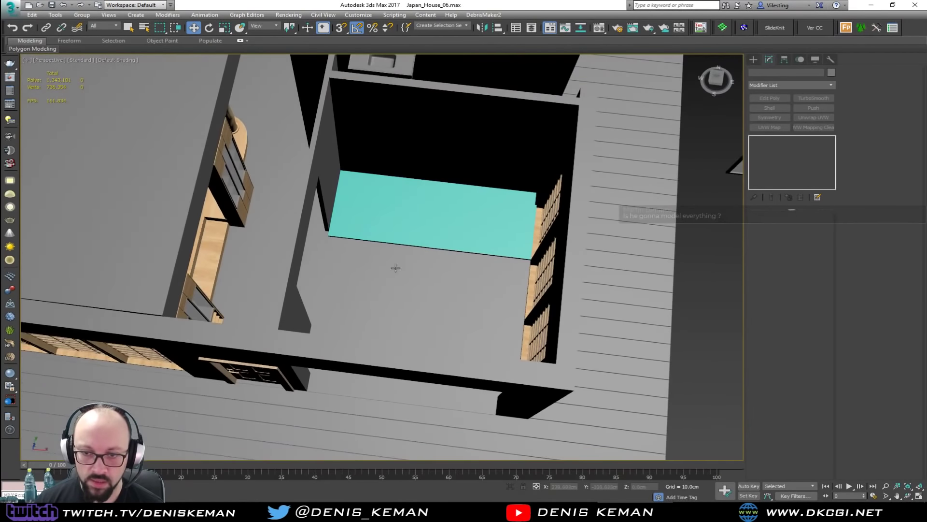
{"action": "middle_click_drag", "start_coordinate": [470, 329], "coordinate": [241, 189], "text": "alt"}
{"action": "scroll", "coordinate": [371, 317], "scroll_direction": "down", "scroll_amount": 2}
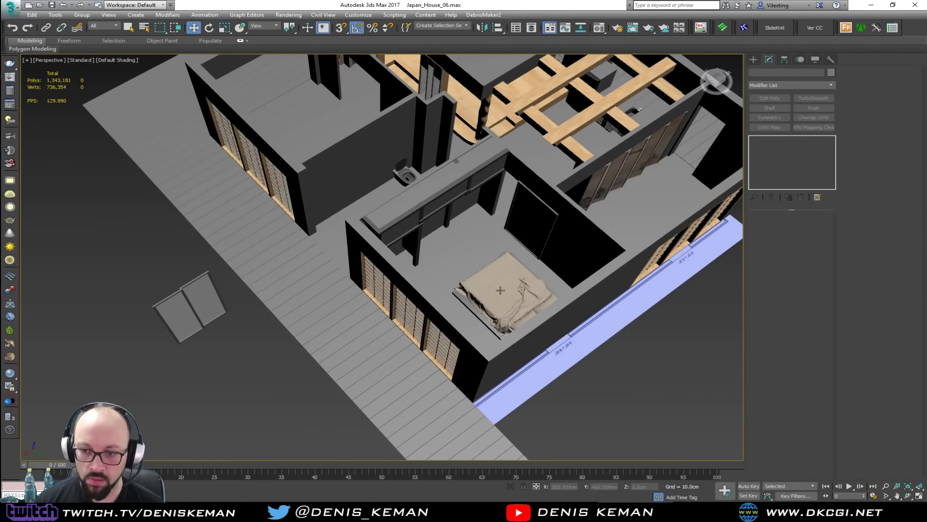
{"action": "middle_click_drag", "start_coordinate": [349, 112], "coordinate": [310, 193], "text": "alt"}
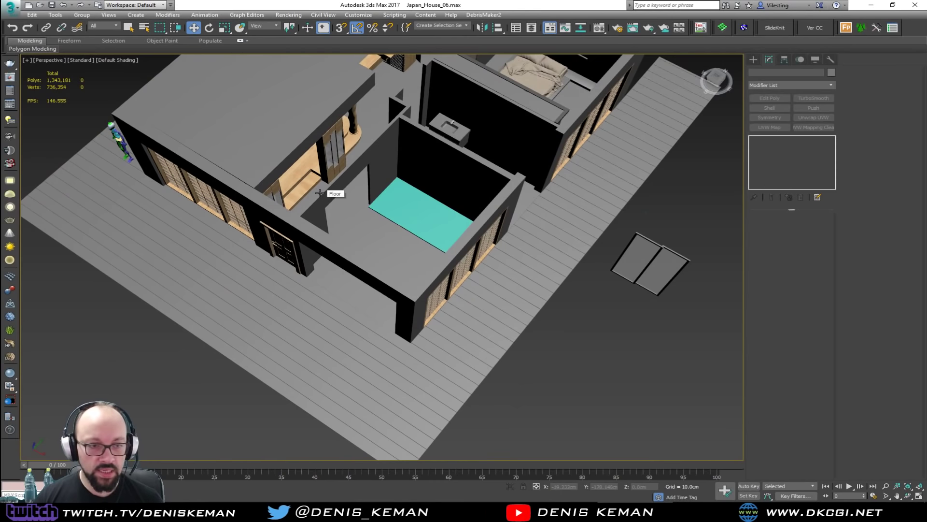
{"action": "scroll", "coordinate": [361, 232], "scroll_direction": "up", "scroll_amount": 6}
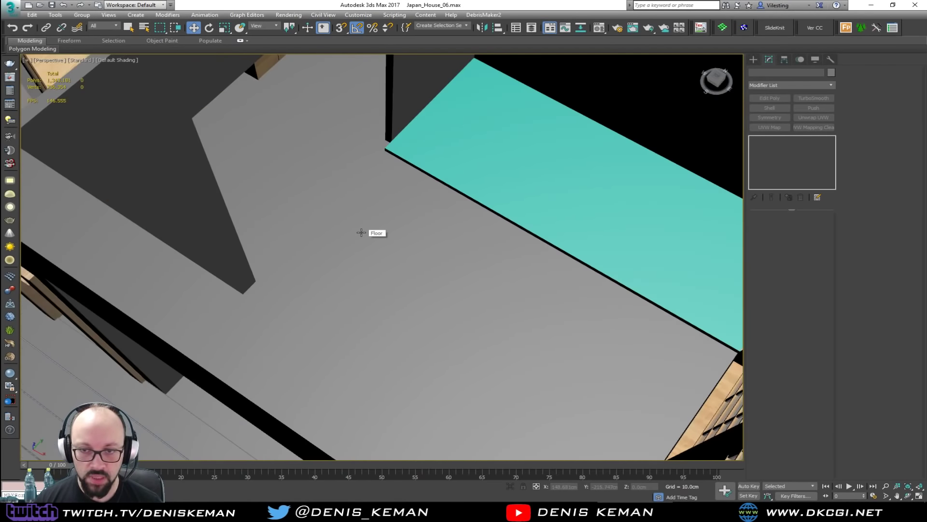
{"action": "middle_click_drag", "start_coordinate": [358, 234], "coordinate": [312, 299]}
{"action": "middle_click_drag", "start_coordinate": [335, 256], "coordinate": [372, 296], "text": "alt"}
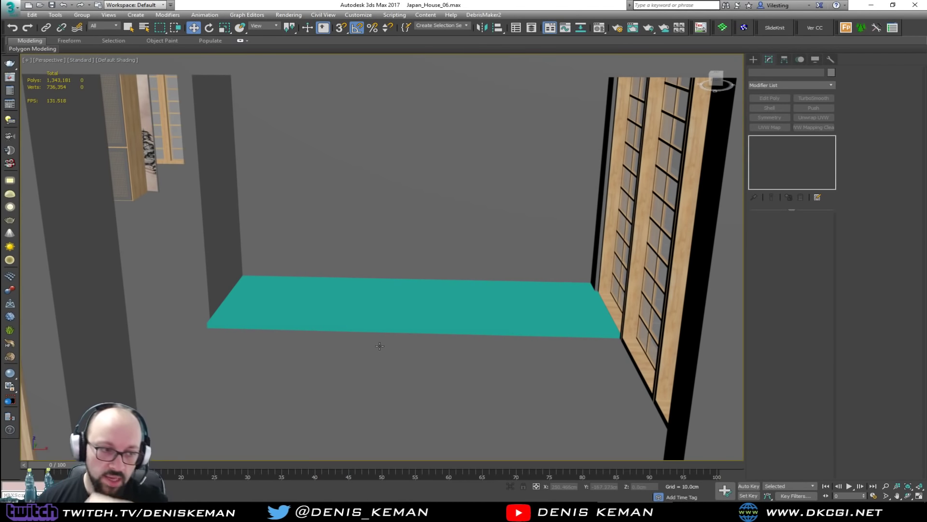
Step: Compare the enlarged tea-room reference with the turquoise floor section, and examine the neighbouring wood-floored room with the irregular timber post
{"action": "middle_click_drag", "start_coordinate": [279, 348], "coordinate": [310, 245], "text": "alt"}
{"action": "key", "text": "alt+Tab"}
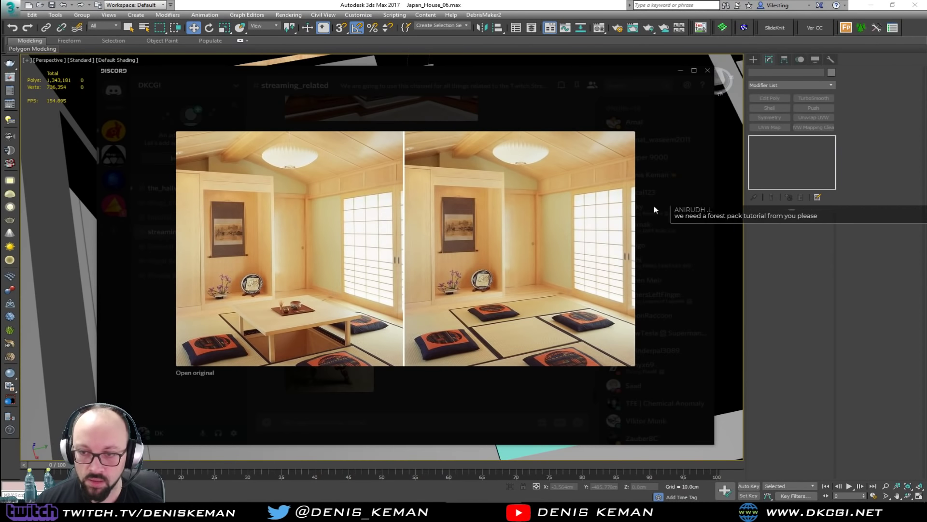
{"action": "key", "text": "alt+Tab"}
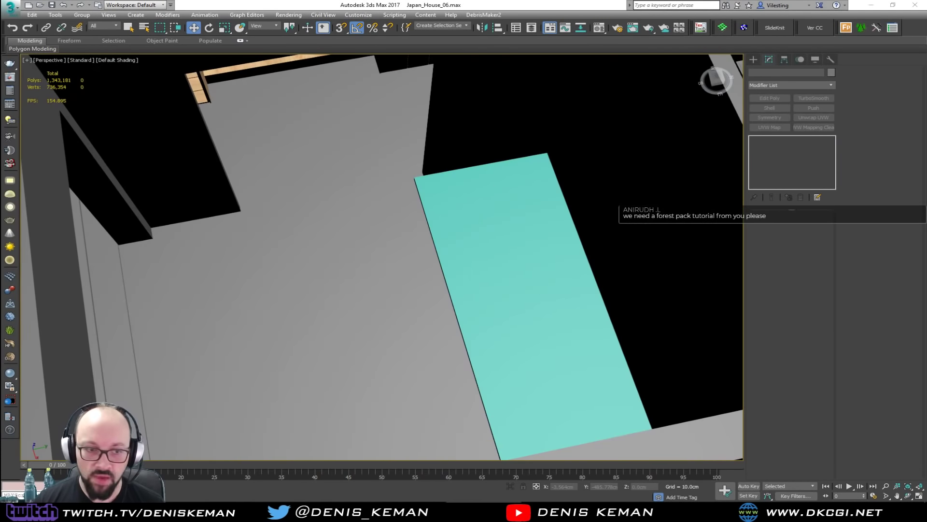
{"action": "middle_click_drag", "start_coordinate": [210, 162], "coordinate": [140, 237], "text": "alt"}
{"action": "middle_click_drag", "start_coordinate": [403, 290], "coordinate": [231, 294]}
{"action": "scroll", "coordinate": [429, 274], "scroll_direction": "up", "scroll_amount": 7}
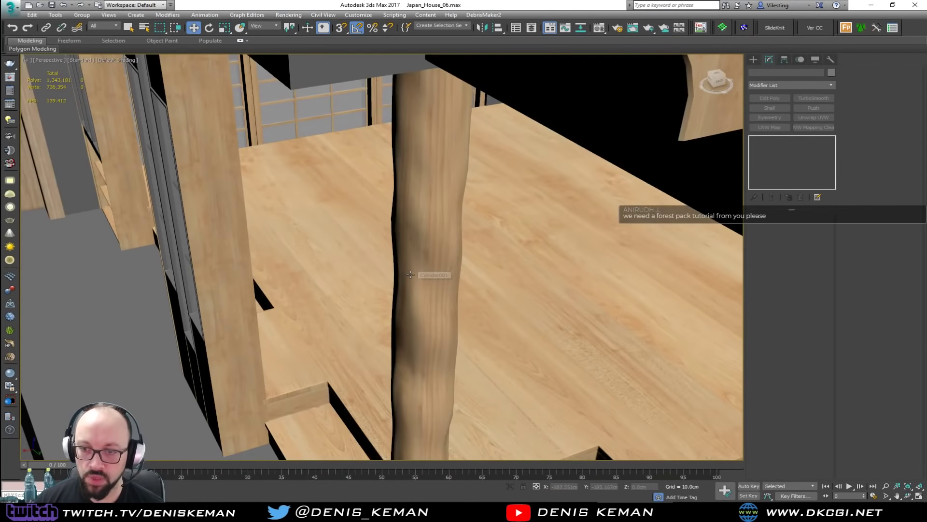
{"action": "middle_click_drag", "start_coordinate": [432, 275], "coordinate": [400, 270], "text": "alt"}
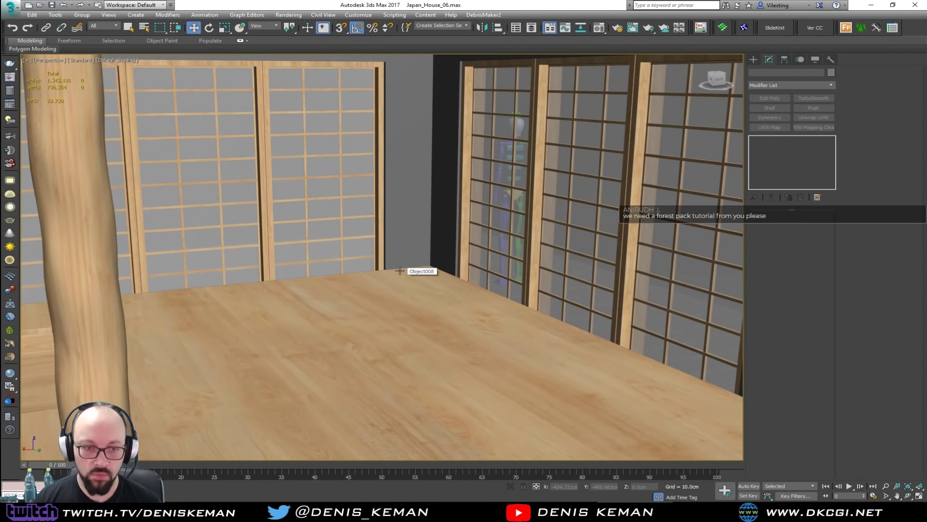
{"action": "middle_click_drag", "start_coordinate": [260, 271], "coordinate": [293, 221], "text": "alt"}
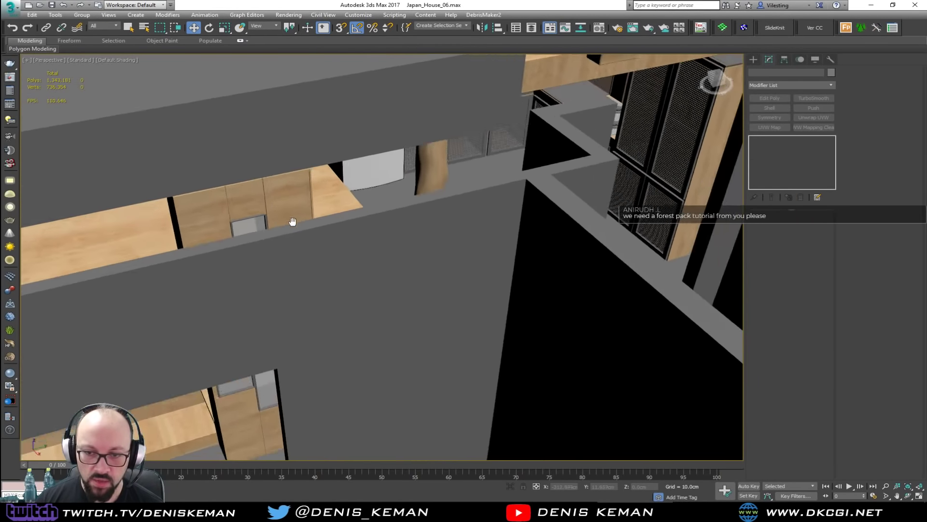
{"action": "scroll", "coordinate": [293, 222], "scroll_direction": "down", "scroll_amount": 5}
{"action": "middle_click_drag", "start_coordinate": [316, 284], "coordinate": [164, 285], "text": "alt"}
{"action": "middle_click_drag", "start_coordinate": [112, 222], "coordinate": [296, 243]}
{"action": "middle_click_drag", "start_coordinate": [288, 284], "coordinate": [247, 284], "text": "alt"}
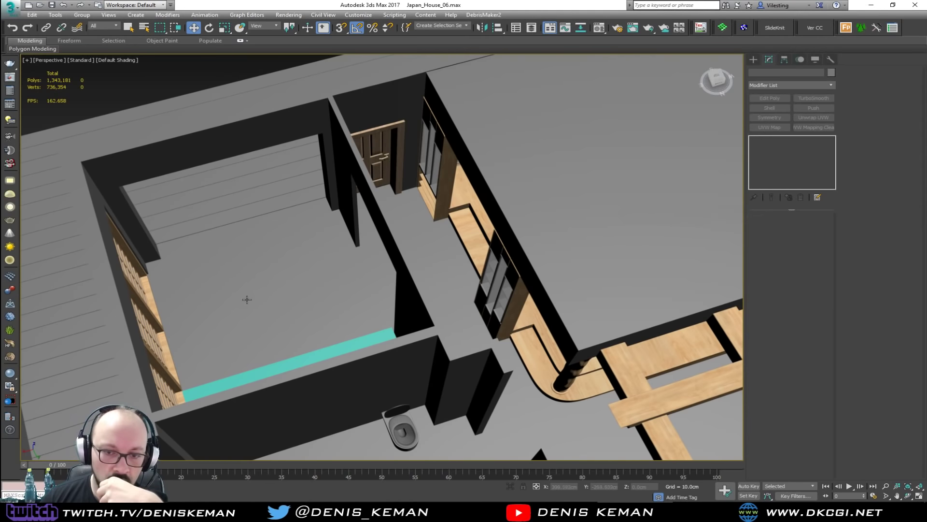
Step: Examine the empty room's floor area from above, including its door-side wall, the turquoise section and the adjoining toilet room
{"action": "middle_click_drag", "start_coordinate": [294, 252], "coordinate": [311, 283], "text": "alt"}
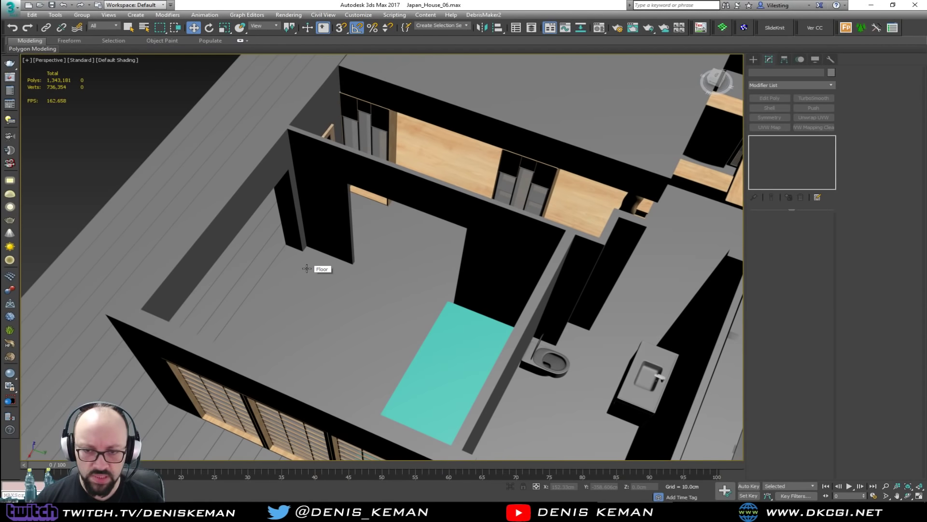
{"action": "scroll", "coordinate": [307, 268], "scroll_direction": "up", "scroll_amount": 6}
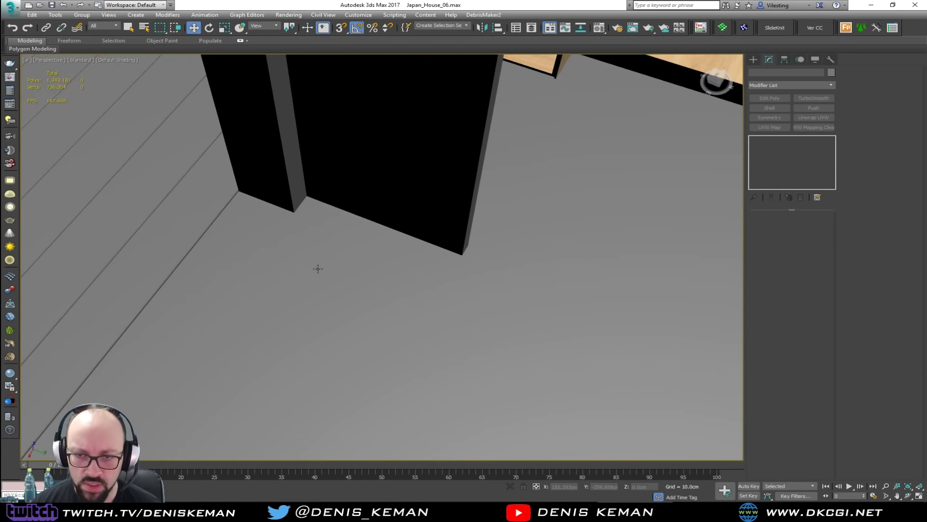
{"action": "scroll", "coordinate": [317, 269], "scroll_direction": "down", "scroll_amount": 2}
{"action": "scroll", "coordinate": [354, 267], "scroll_direction": "up", "scroll_amount": 3}
{"action": "middle_click_drag", "start_coordinate": [368, 270], "coordinate": [35, 273], "text": "alt"}
{"action": "scroll", "coordinate": [356, 240], "scroll_direction": "down", "scroll_amount": 5}
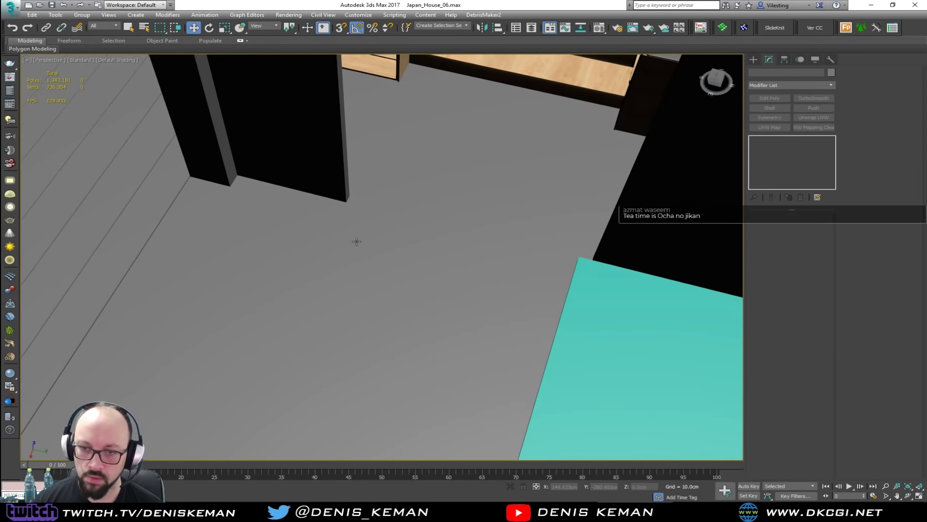
{"action": "scroll", "coordinate": [432, 272], "scroll_direction": "up", "scroll_amount": 2}
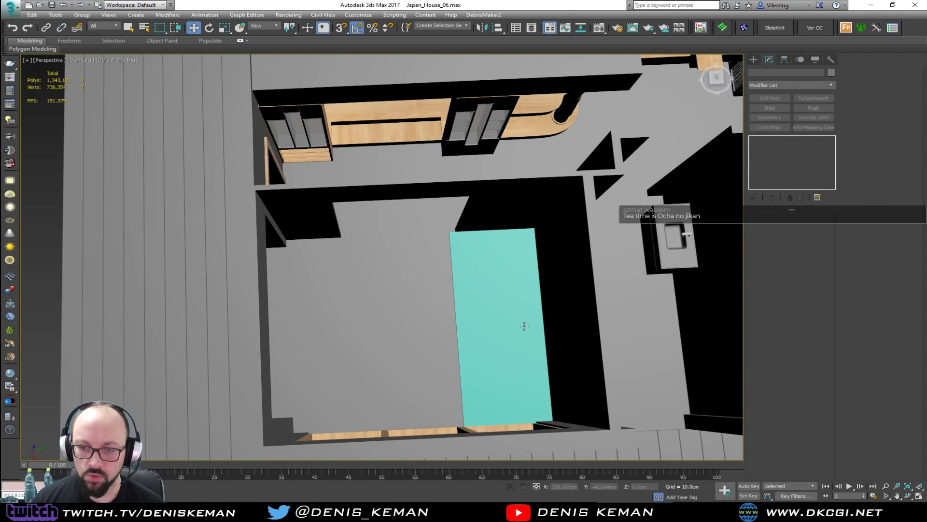
{"action": "middle_click_drag", "start_coordinate": [524, 325], "coordinate": [390, 265]}
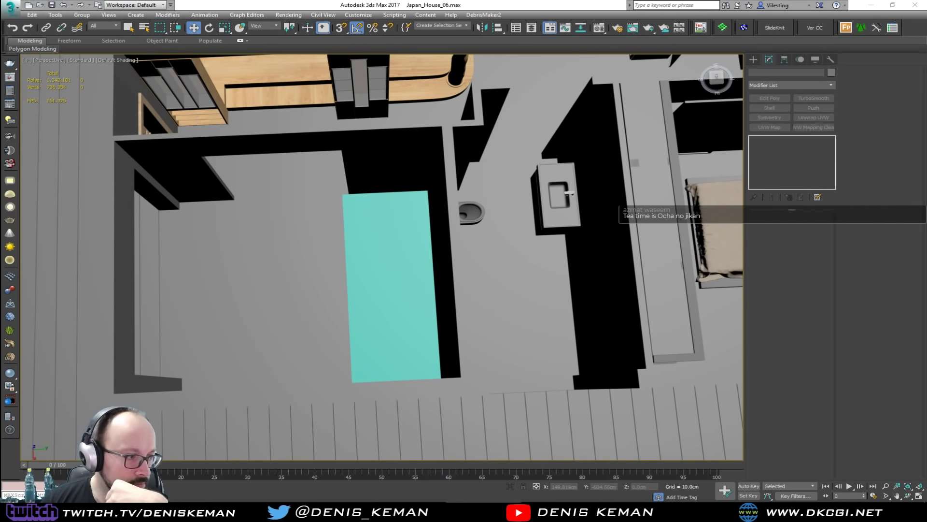
Step: Review the streaming_related references from the tea room back to the tatami sofa image, and move the Discord window off the 3ds Max workspace
{"action": "left_click_drag", "start_coordinate": [465, 104], "coordinate": [552, 71]}
{"action": "scroll", "coordinate": [526, 307], "scroll_direction": "up", "scroll_amount": 2}
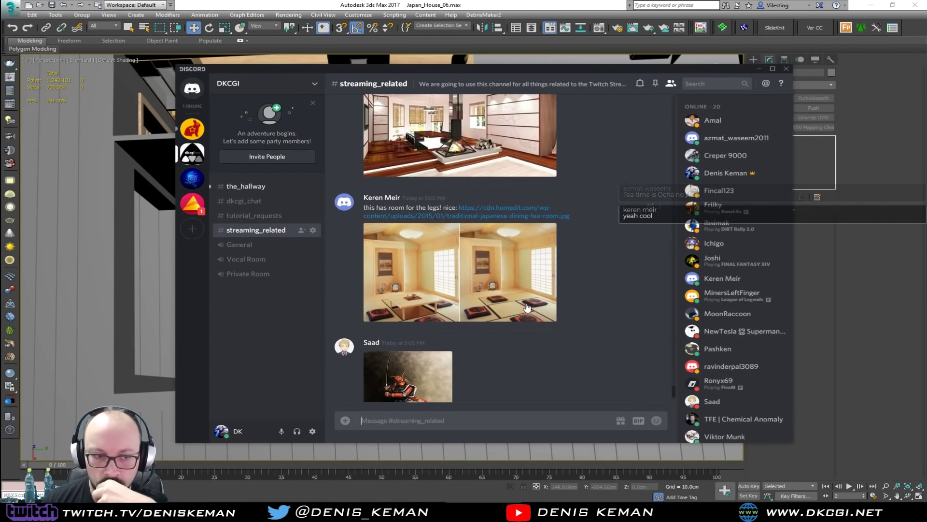
{"action": "scroll", "coordinate": [527, 307], "scroll_direction": "up", "scroll_amount": 6}
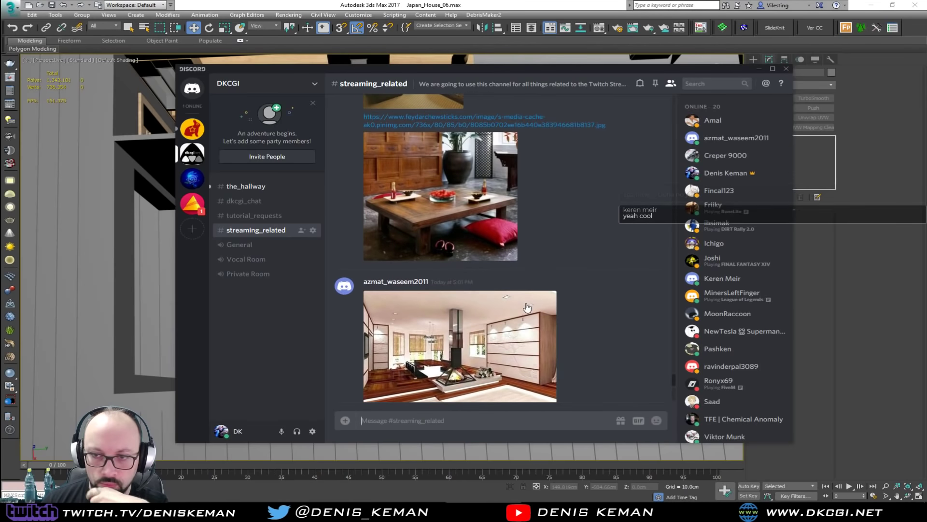
{"action": "scroll", "coordinate": [526, 307], "scroll_direction": "up", "scroll_amount": 10}
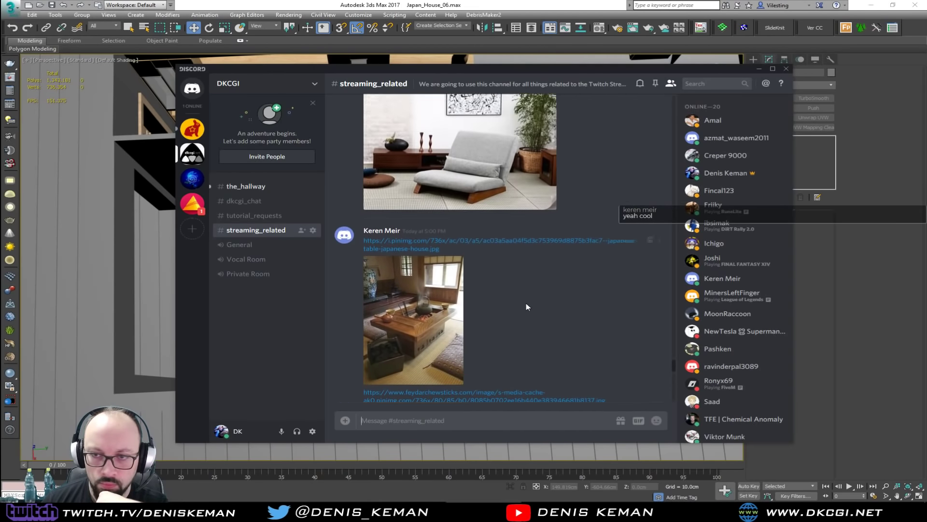
{"action": "scroll", "coordinate": [527, 307], "scroll_direction": "up", "scroll_amount": 15}
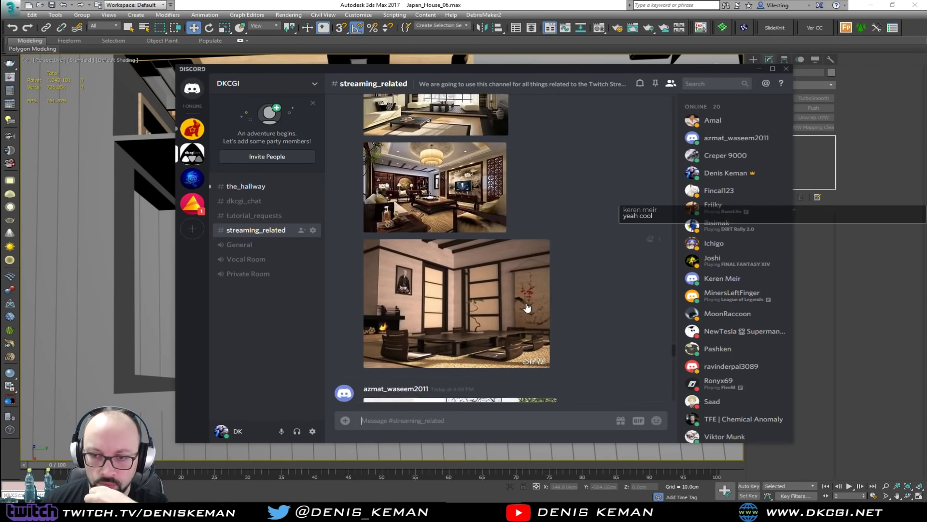
{"action": "scroll", "coordinate": [527, 307], "scroll_direction": "up", "scroll_amount": 7}
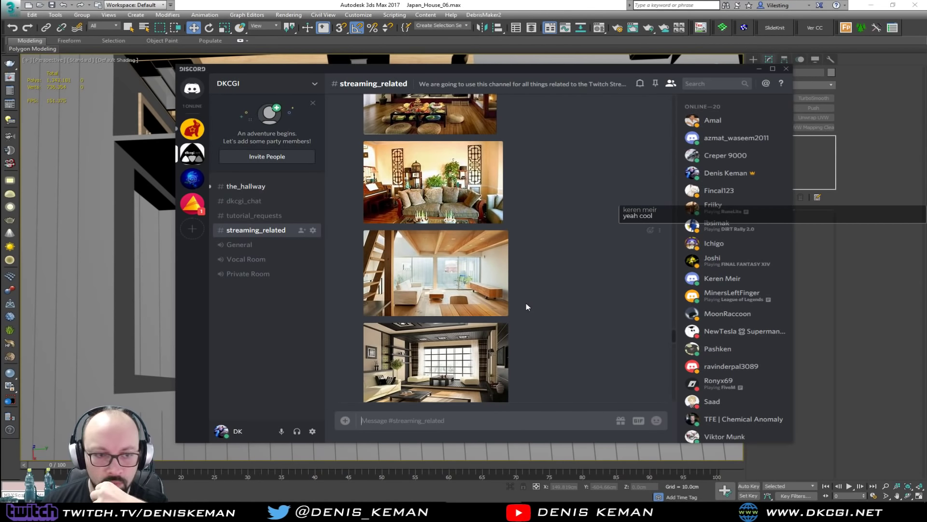
{"action": "scroll", "coordinate": [527, 307], "scroll_direction": "up", "scroll_amount": 6}
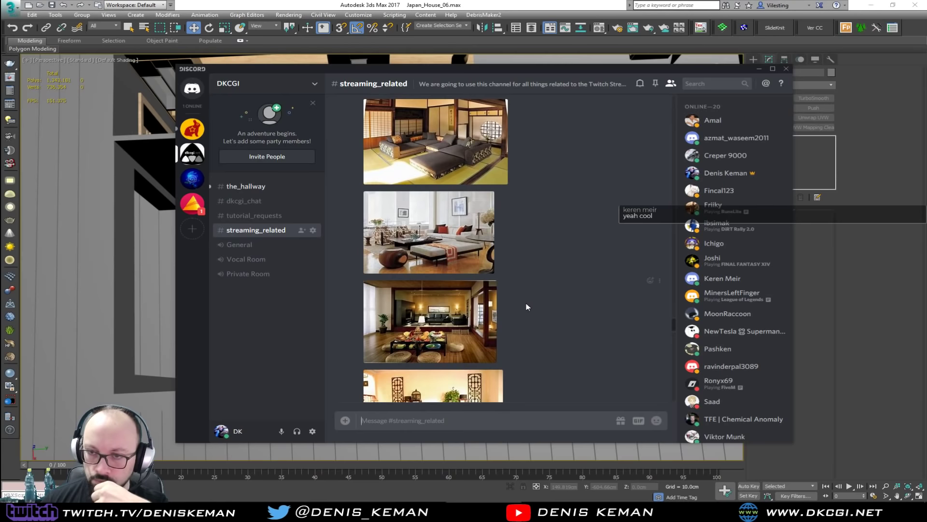
{"action": "scroll", "coordinate": [526, 303], "scroll_direction": "up", "scroll_amount": 3}
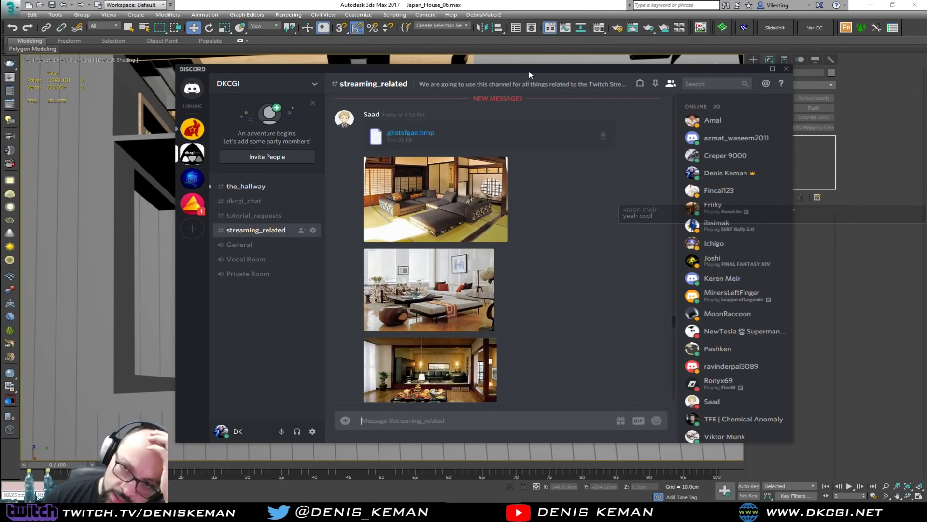
{"action": "left_click_drag", "start_coordinate": [538, 67], "coordinate": [0, 72]}
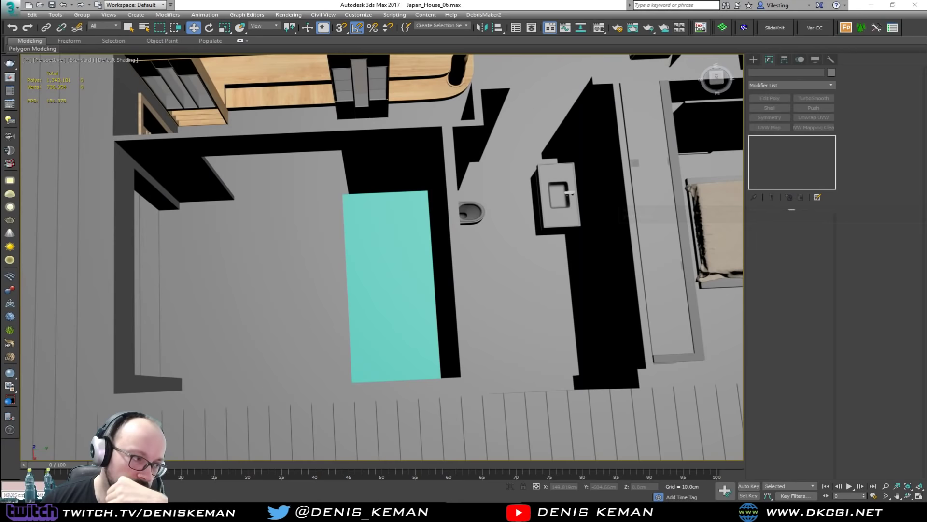
Step: Examine the empty room and its shoji panels from outside the house, and move the Discord window back off the workspace
{"action": "middle_click_drag", "start_coordinate": [356, 167], "coordinate": [338, 306]}
{"action": "middle_click_drag", "start_coordinate": [381, 252], "coordinate": [350, 238], "text": "alt"}
{"action": "scroll", "coordinate": [325, 249], "scroll_direction": "up", "scroll_amount": 5}
{"action": "middle_click_drag", "start_coordinate": [435, 271], "coordinate": [502, 301], "text": "alt"}
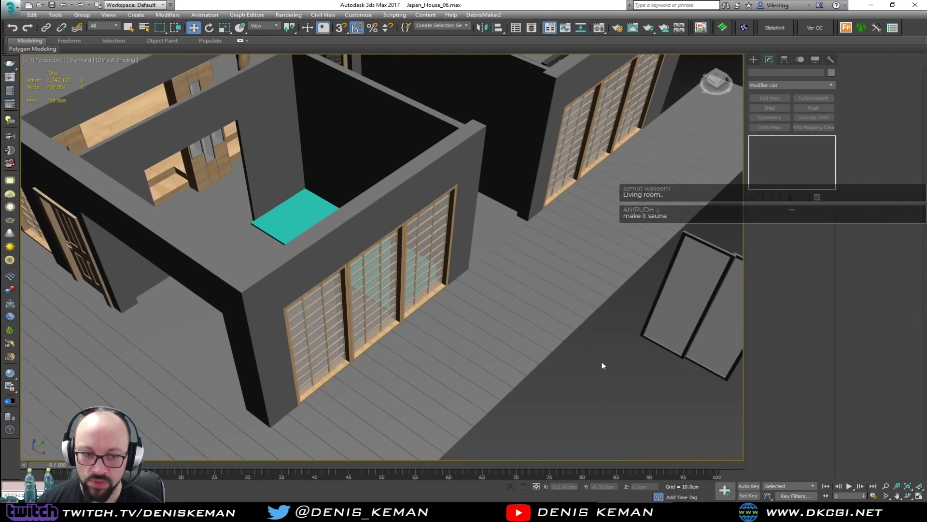
{"action": "middle_click_drag", "start_coordinate": [213, 185], "coordinate": [293, 229]}
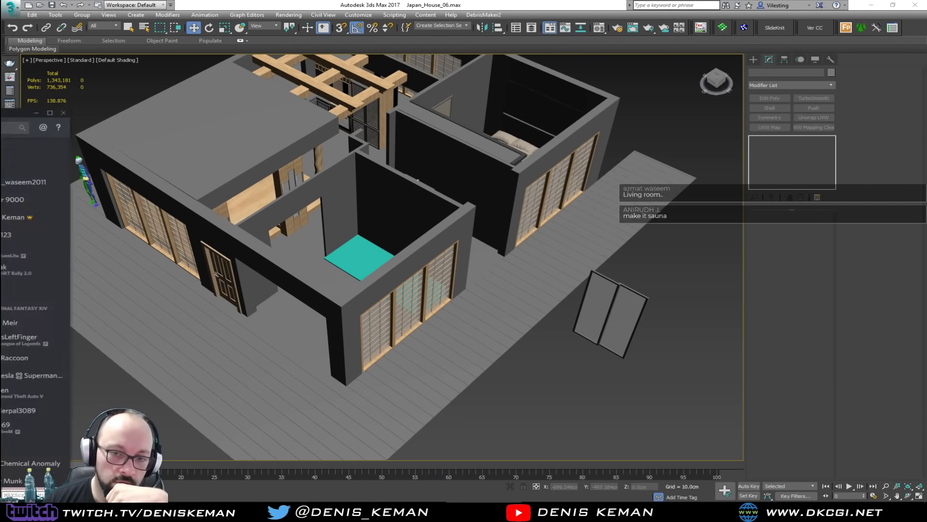
{"action": "key", "text": "alt+Tab"}
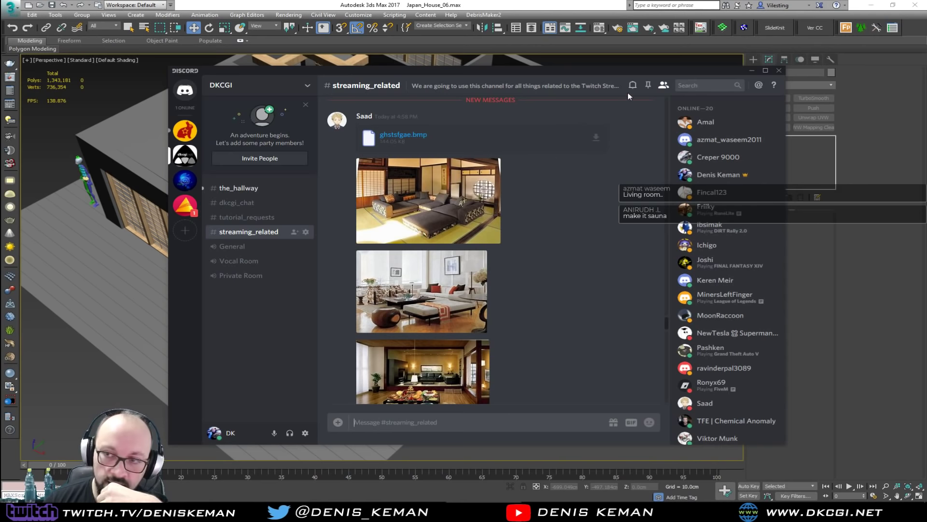
{"action": "left_click_drag", "start_coordinate": [637, 72], "coordinate": [0, 96]}
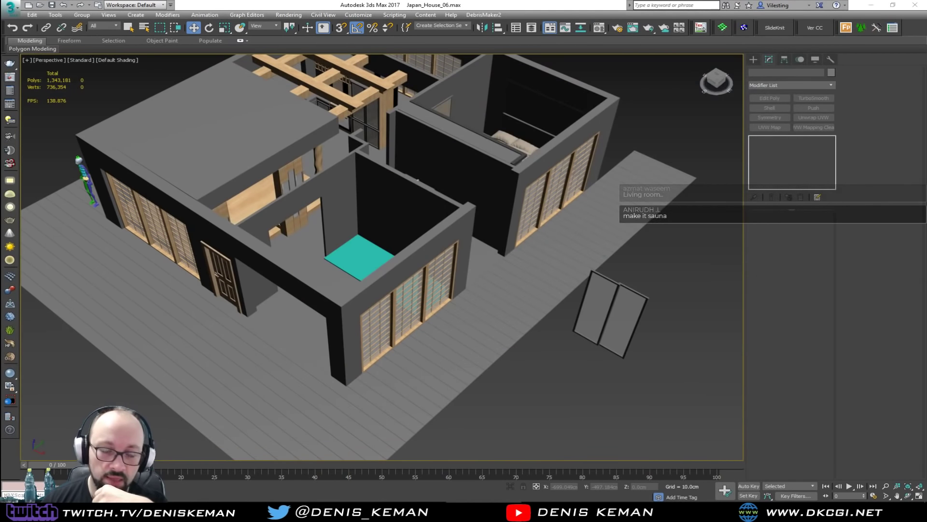
Step: With edged faces displayed, bridge the two facing upper wall polygons over the toilet room's open exterior side, and deselect the walls
{"action": "scroll", "coordinate": [381, 266], "scroll_direction": "up", "scroll_amount": 10}
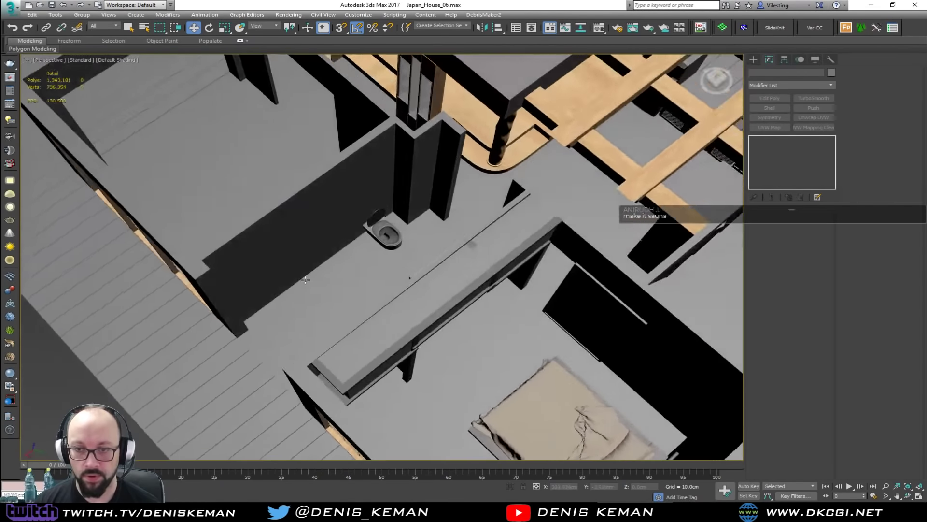
{"action": "middle_click_drag", "start_coordinate": [305, 280], "coordinate": [154, 282], "text": "alt"}
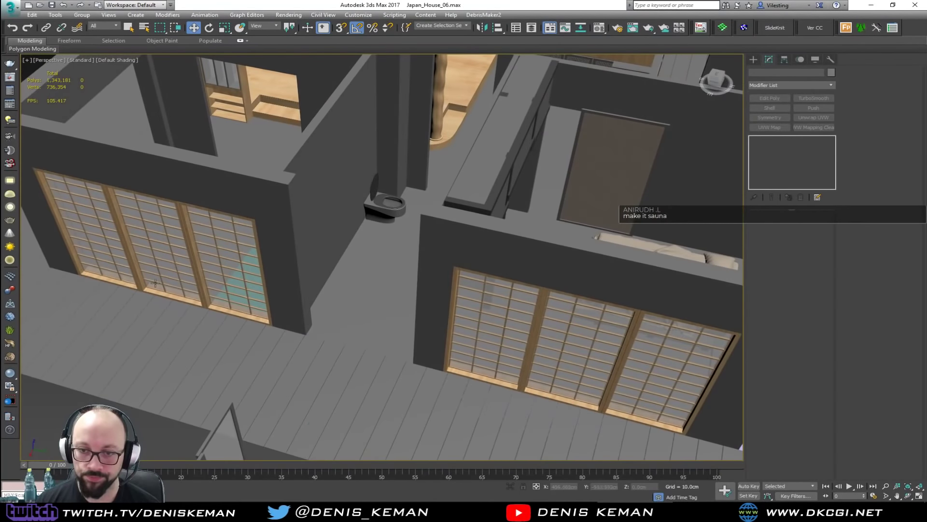
{"action": "left_click", "coordinate": [321, 267]}
{"action": "key", "text": "F4"}
{"action": "key", "text": "4"}
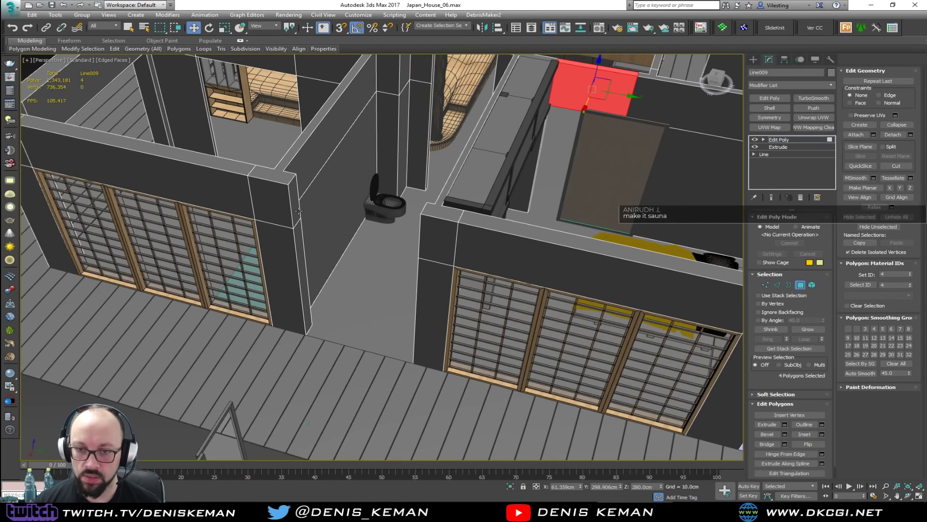
{"action": "left_click", "coordinate": [298, 211]}
{"action": "middle_click_drag", "start_coordinate": [298, 211], "coordinate": [389, 212], "text": "alt"}
{"action": "left_click", "coordinate": [430, 195], "text": "ctrl"}
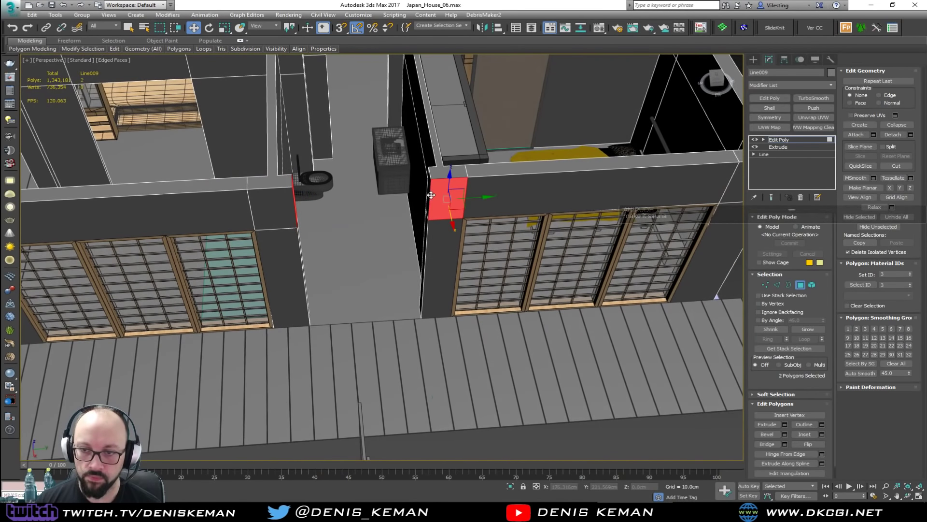
{"action": "left_click", "coordinate": [429, 195], "text": "ctrl"}
{"action": "left_click", "coordinate": [448, 202], "text": "alt"}
{"action": "middle_click_drag", "start_coordinate": [449, 202], "coordinate": [411, 198], "text": "alt"}
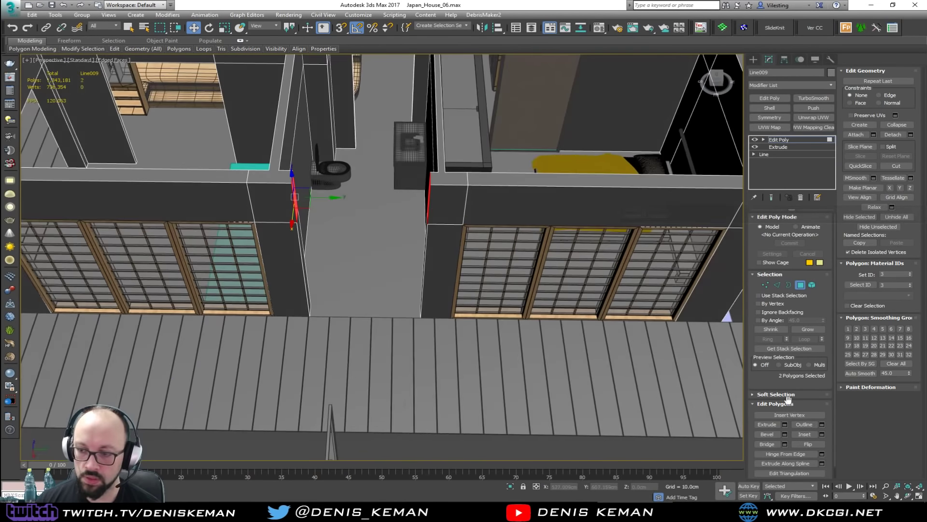
{"action": "left_click", "coordinate": [768, 444]}
{"action": "left_click", "coordinate": [800, 285]}
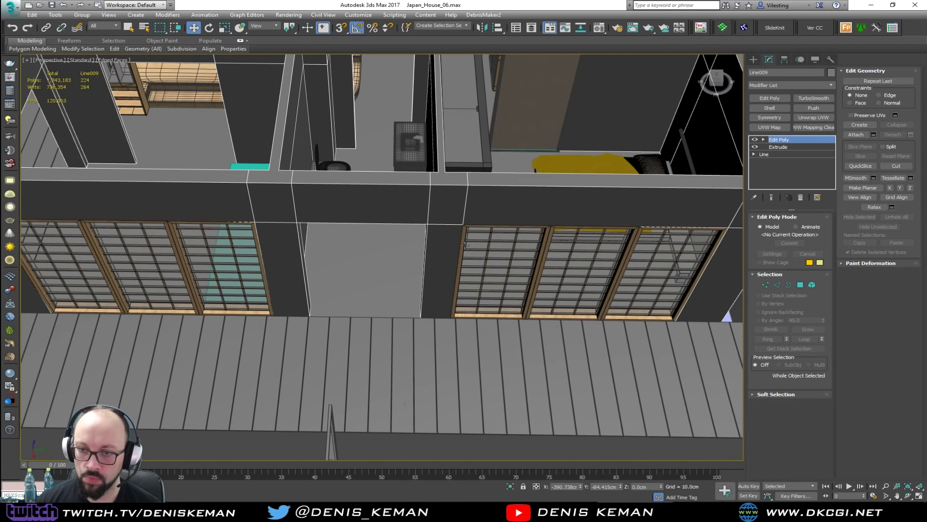
{"action": "middle_click_drag", "start_coordinate": [435, 260], "coordinate": [516, 186], "text": "alt"}
{"action": "scroll", "coordinate": [350, 259], "scroll_direction": "down", "scroll_amount": 5}
{"action": "scroll", "coordinate": [416, 322], "scroll_direction": "up", "scroll_amount": 6}
{"action": "left_click", "coordinate": [531, 164]}
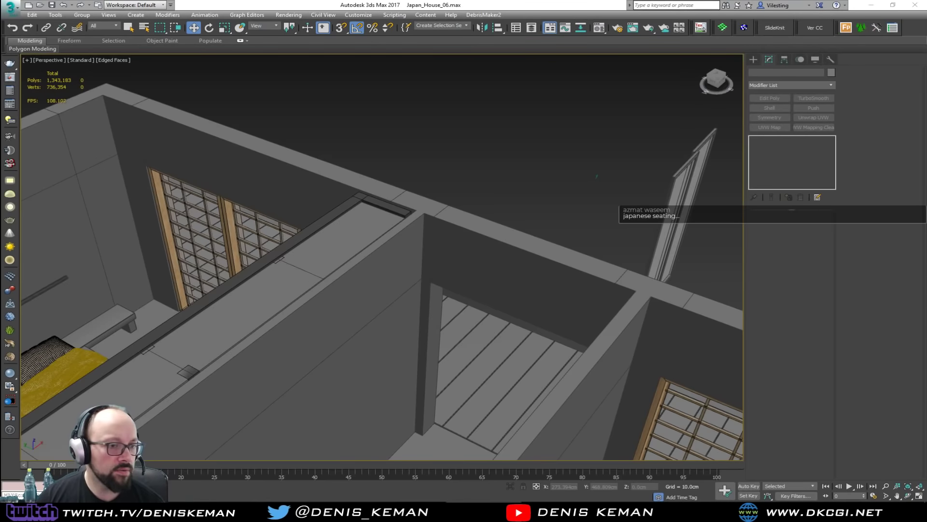
Step: Switch to Discord and review the older streaming_related references around the rice paper, shoji door diagram, tea room and futon bedroom images
{"action": "key", "text": "alt+Tab"}
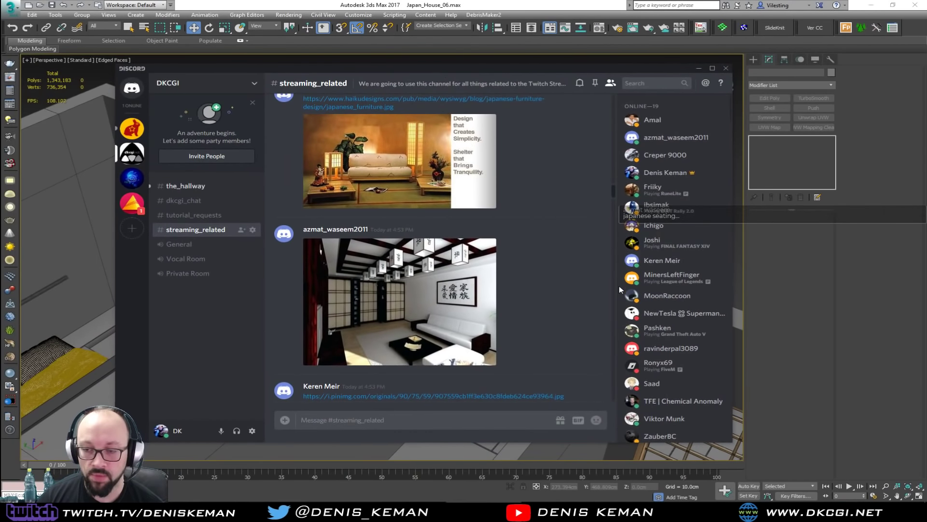
{"action": "left_click_drag", "start_coordinate": [614, 191], "coordinate": [630, 89]}
{"action": "scroll", "coordinate": [572, 247], "scroll_direction": "up", "scroll_amount": 6}
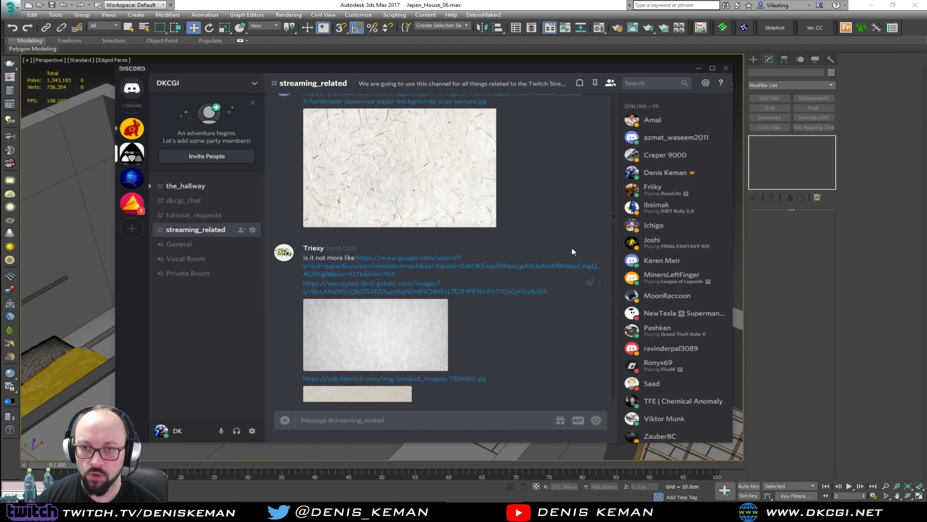
{"action": "scroll", "coordinate": [582, 189], "scroll_direction": "up", "scroll_amount": 5}
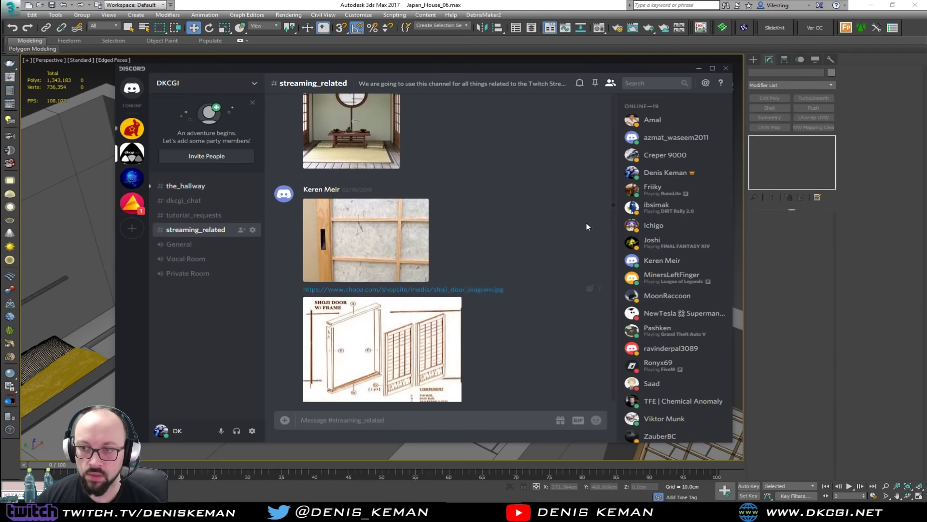
{"action": "scroll", "coordinate": [614, 198], "scroll_direction": "down", "scroll_amount": 15}
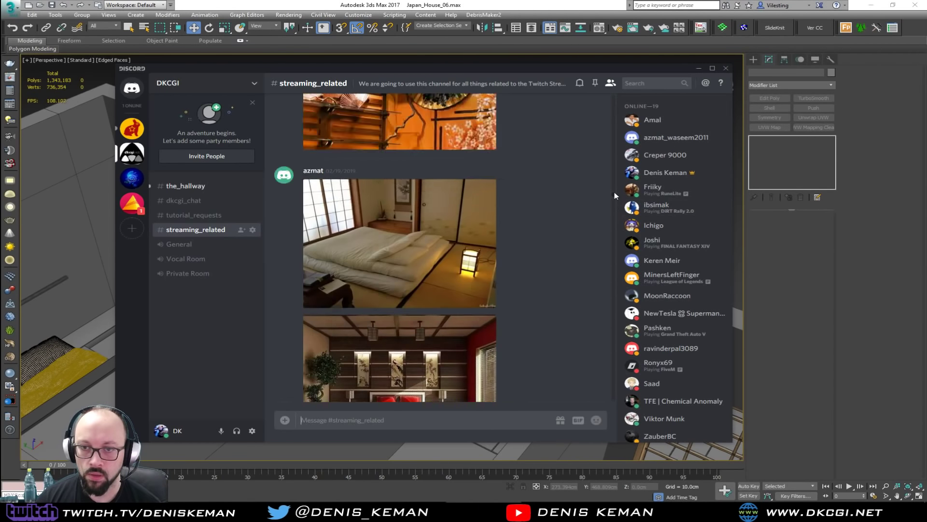
{"action": "scroll", "coordinate": [614, 190], "scroll_direction": "down", "scroll_amount": 10}
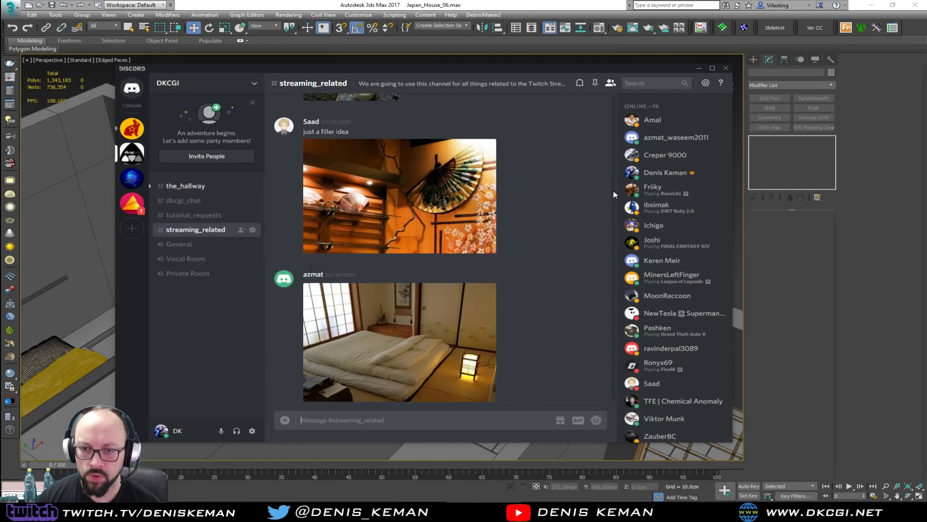
{"action": "scroll", "coordinate": [611, 202], "scroll_direction": "down", "scroll_amount": 10}
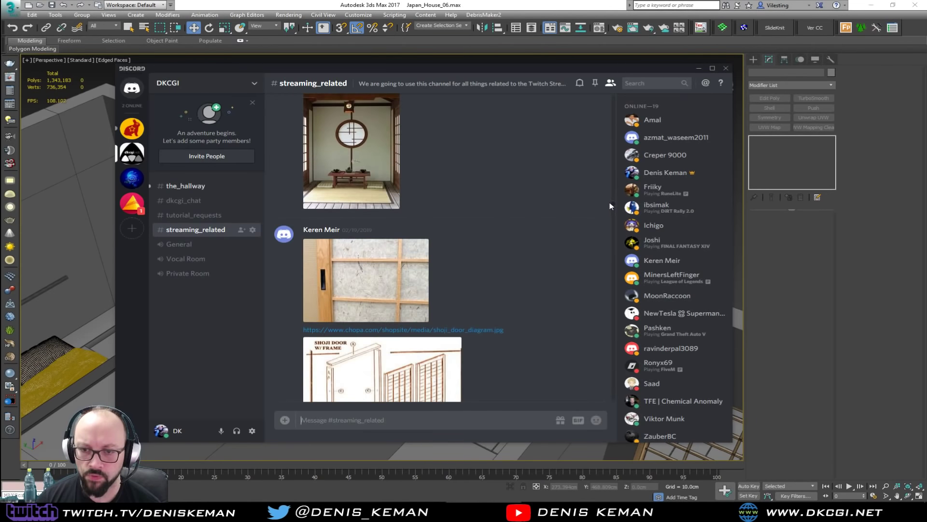
{"action": "scroll", "coordinate": [616, 172], "scroll_direction": "up", "scroll_amount": 6}
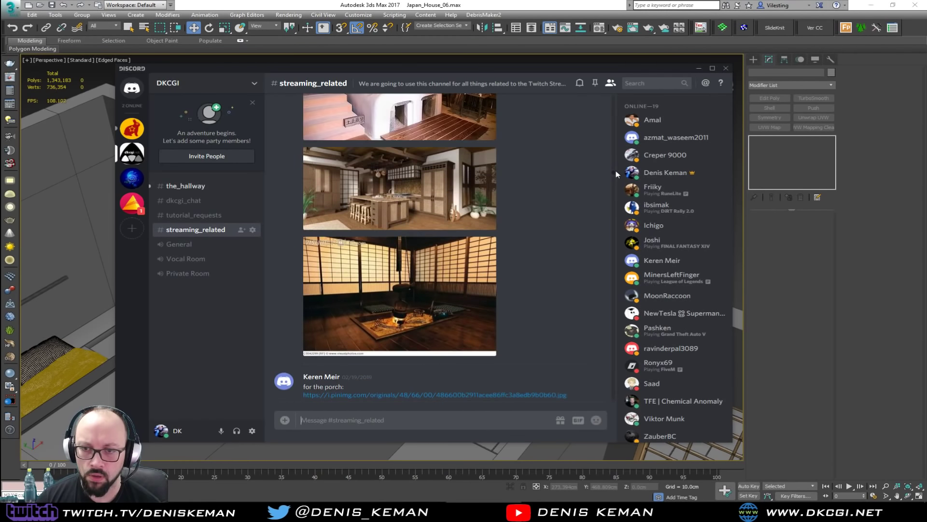
Step: Look through the earlier streaming_related references, from the bedroom and bathroom images back past the floor plans to the resort project proposal
{"action": "scroll", "coordinate": [519, 212], "scroll_direction": "up", "scroll_amount": 8}
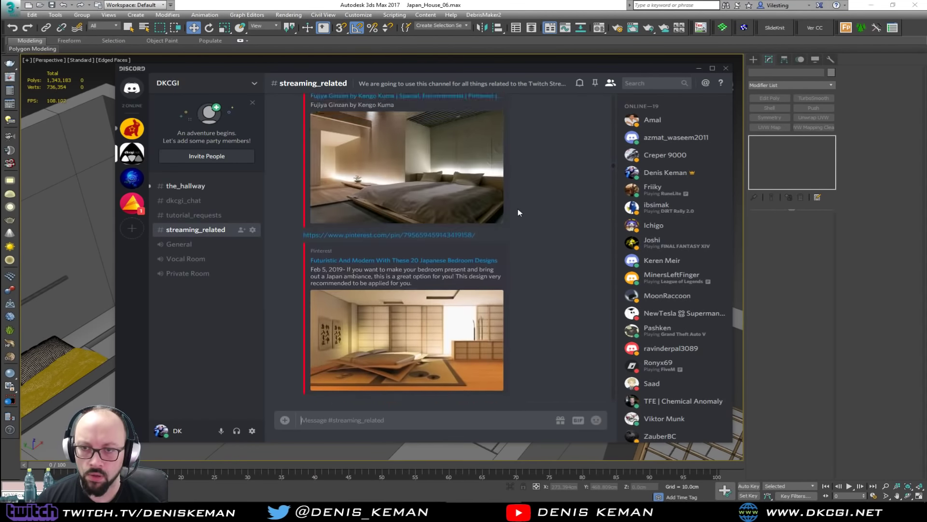
{"action": "scroll", "coordinate": [519, 212], "scroll_direction": "up", "scroll_amount": 8}
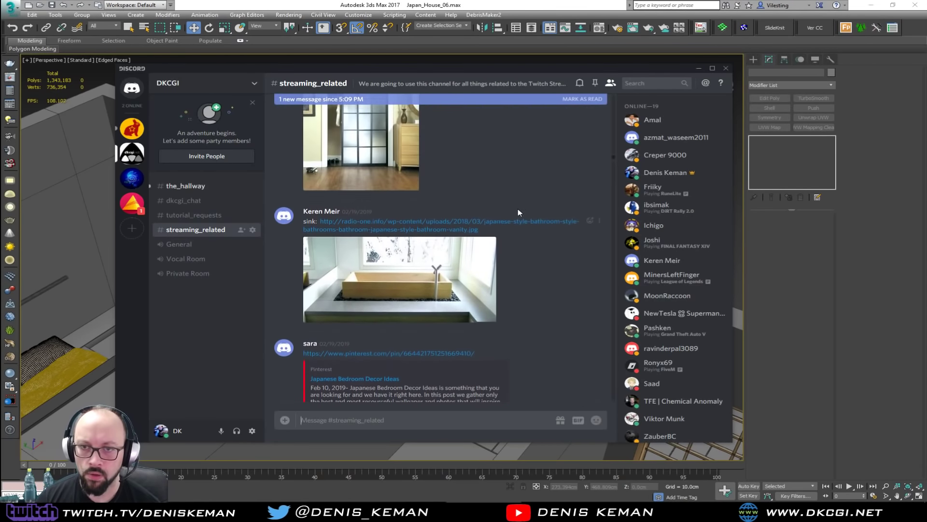
{"action": "scroll", "coordinate": [519, 213], "scroll_direction": "up", "scroll_amount": 8}
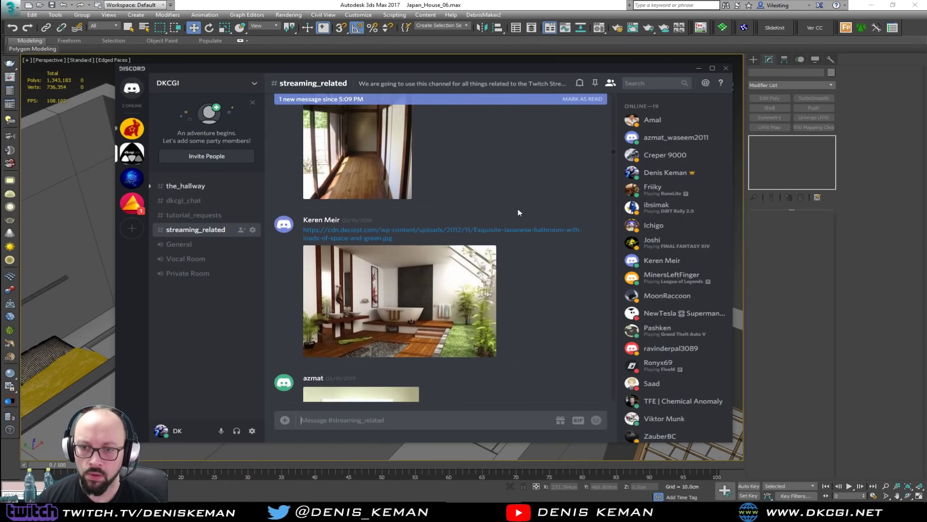
{"action": "scroll", "coordinate": [518, 212], "scroll_direction": "up", "scroll_amount": 8}
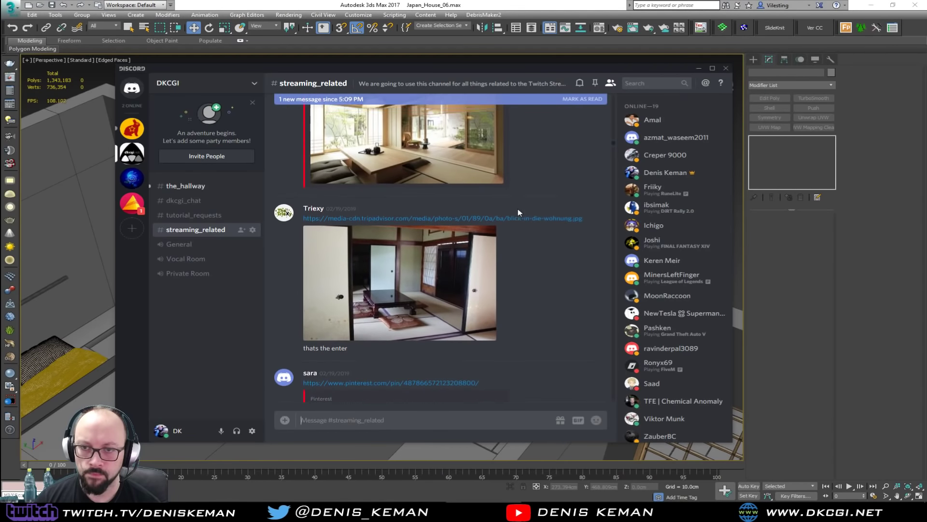
{"action": "scroll", "coordinate": [518, 213], "scroll_direction": "up", "scroll_amount": 8}
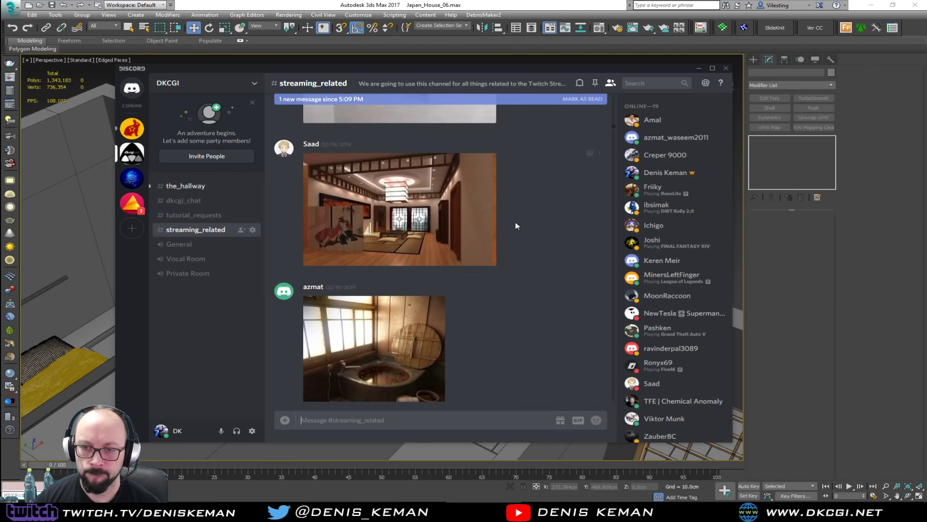
{"action": "scroll", "coordinate": [428, 292], "scroll_direction": "down", "scroll_amount": 3}
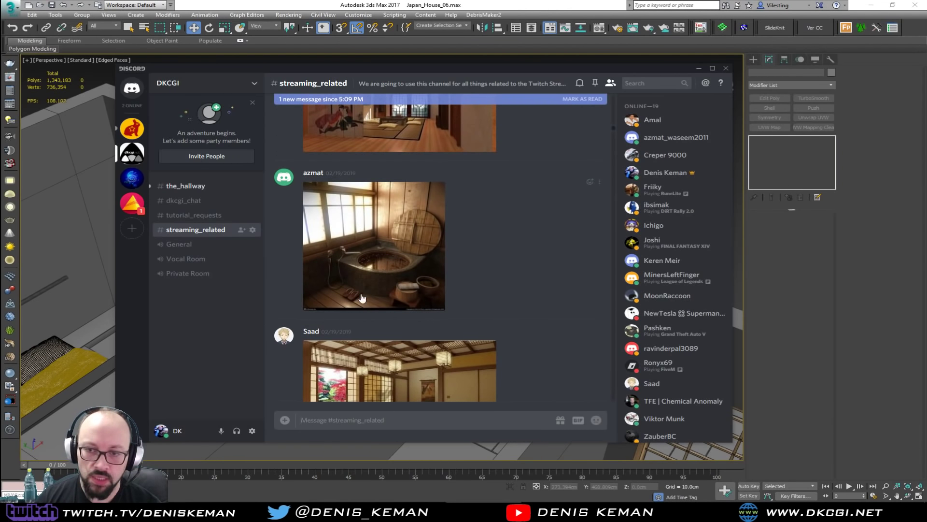
{"action": "scroll", "coordinate": [463, 277], "scroll_direction": "up", "scroll_amount": 5}
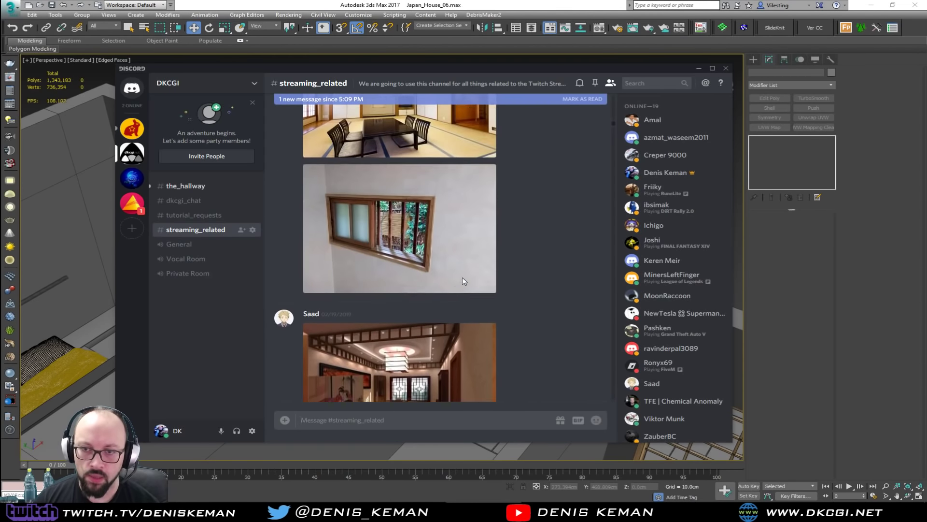
{"action": "scroll", "coordinate": [463, 281], "scroll_direction": "up", "scroll_amount": 10}
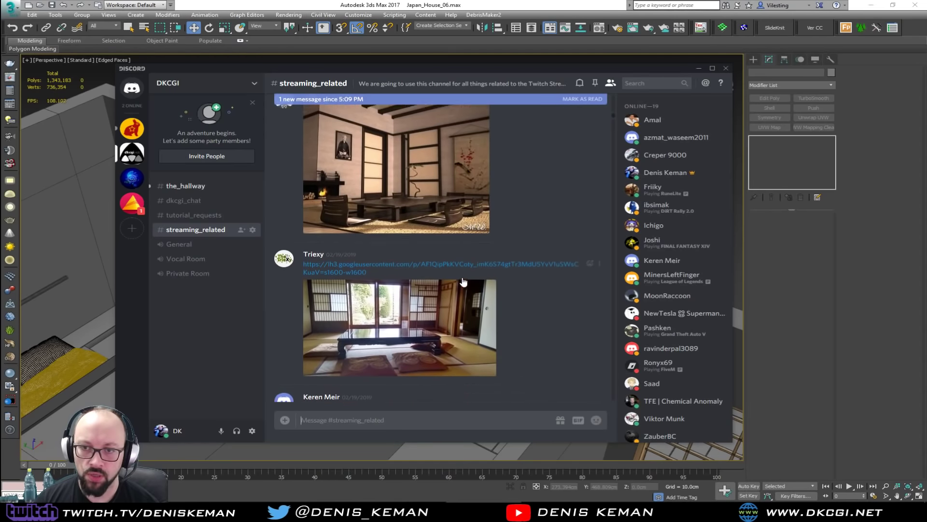
{"action": "scroll", "coordinate": [463, 281], "scroll_direction": "up", "scroll_amount": 10}
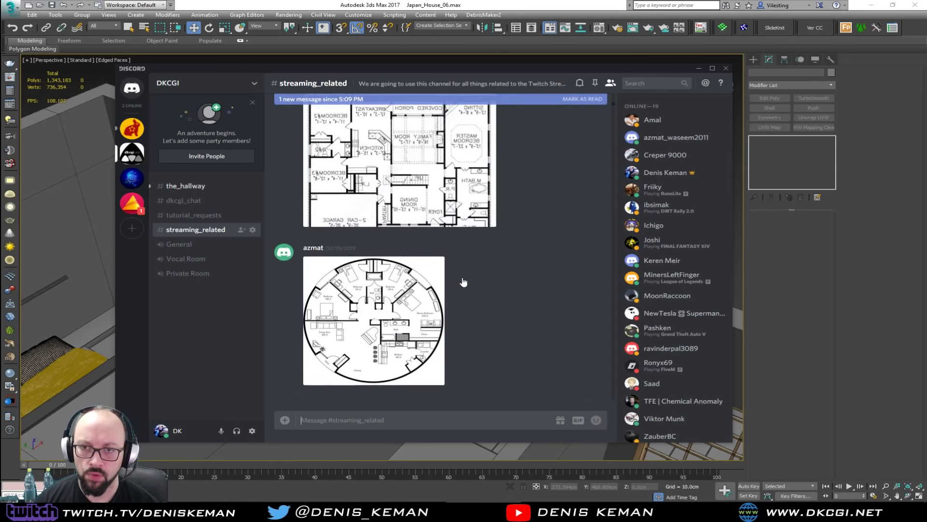
{"action": "scroll", "coordinate": [463, 281], "scroll_direction": "up", "scroll_amount": 10}
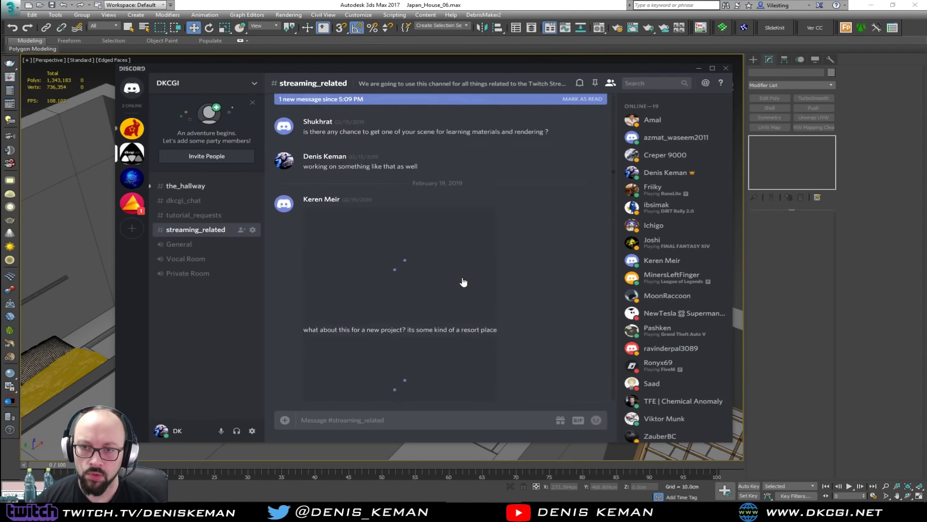
Step: Review the streaming_related references forward from the resort images through the bathroom, bedroom and porch ideas to the Japanese house exterior
{"action": "scroll", "coordinate": [462, 280], "scroll_direction": "down", "scroll_amount": 5}
{"action": "scroll", "coordinate": [463, 280], "scroll_direction": "down", "scroll_amount": 10}
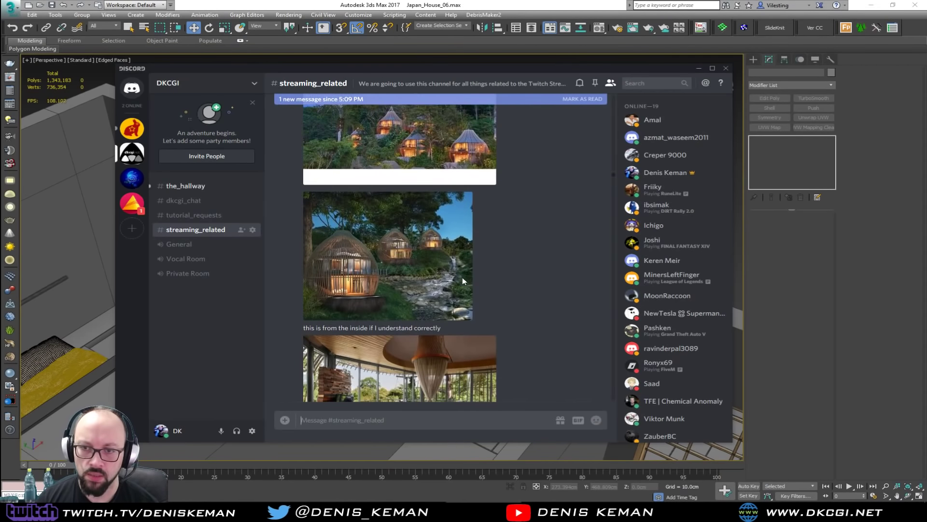
{"action": "scroll", "coordinate": [463, 281], "scroll_direction": "down", "scroll_amount": 10}
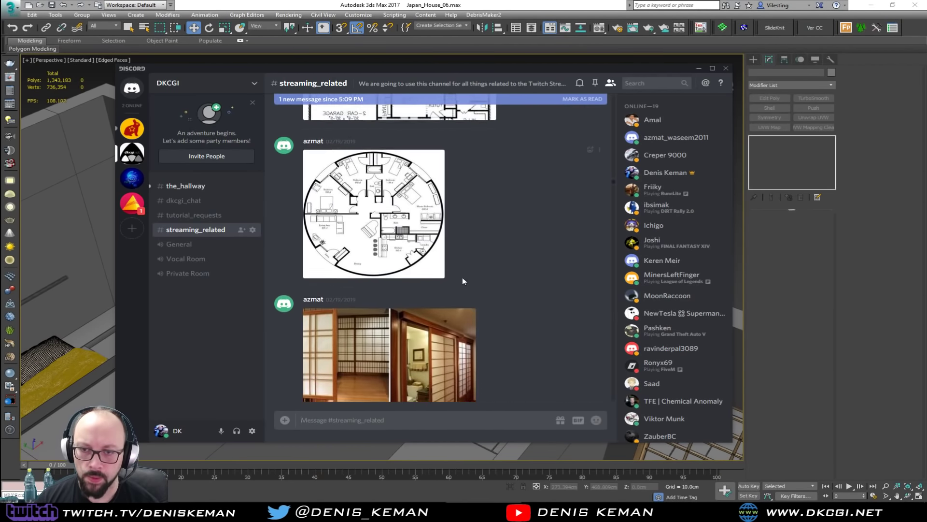
{"action": "scroll", "coordinate": [463, 281], "scroll_direction": "down", "scroll_amount": 10}
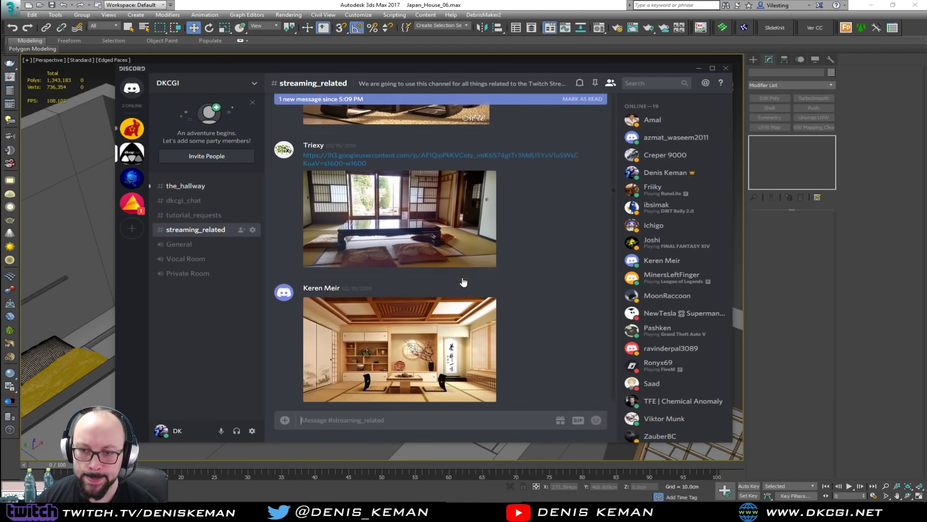
{"action": "scroll", "coordinate": [462, 281], "scroll_direction": "down", "scroll_amount": 10}
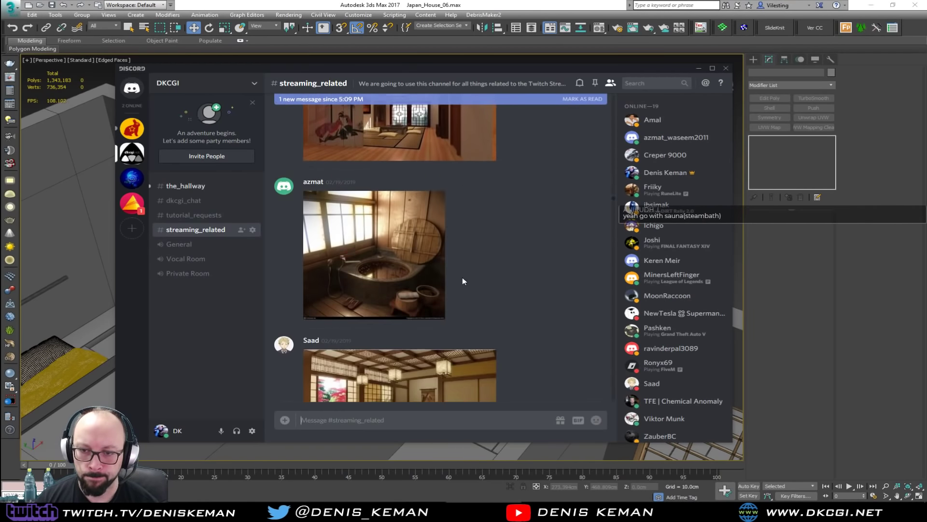
{"action": "scroll", "coordinate": [462, 281], "scroll_direction": "down", "scroll_amount": 10}
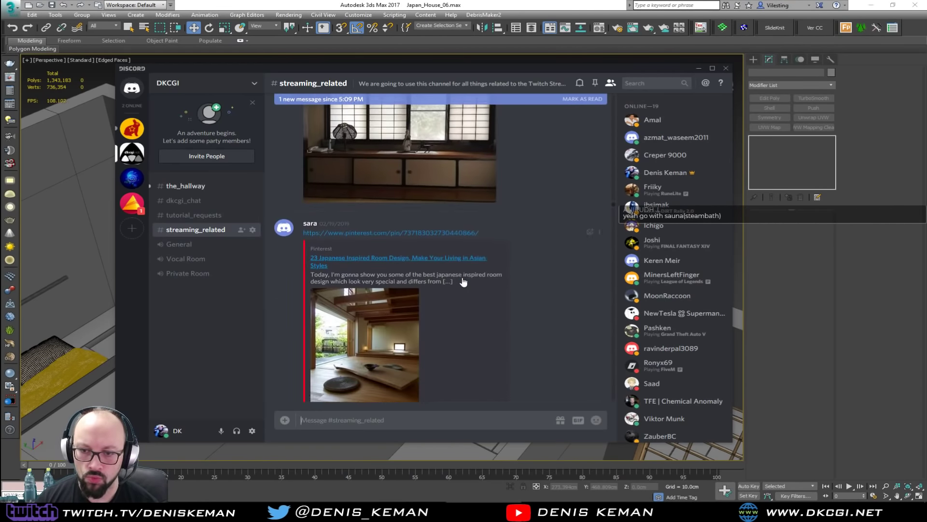
{"action": "scroll", "coordinate": [462, 281], "scroll_direction": "down", "scroll_amount": 5}
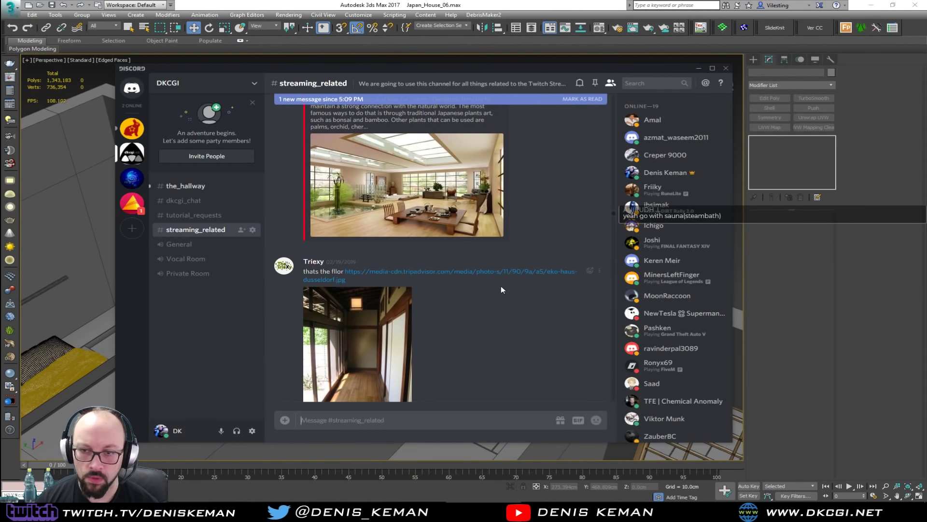
{"action": "scroll", "coordinate": [501, 289], "scroll_direction": "down", "scroll_amount": 5}
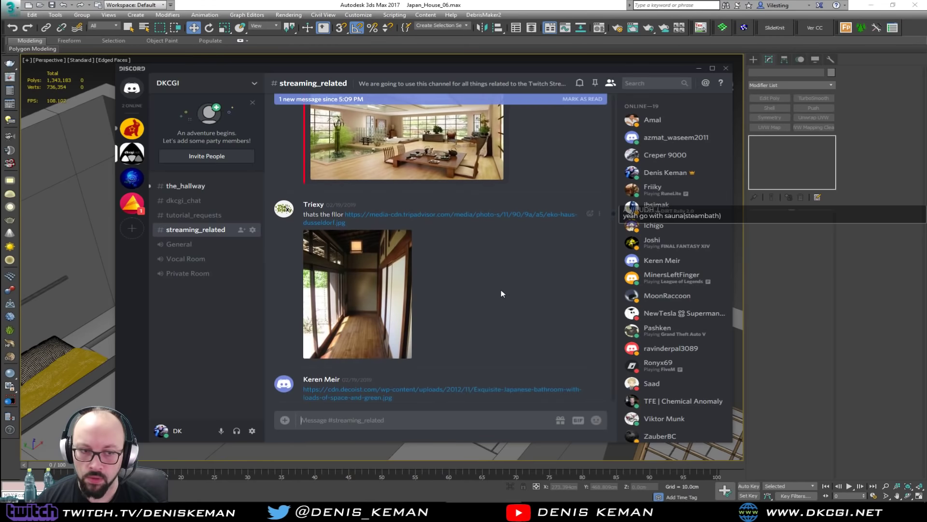
{"action": "scroll", "coordinate": [500, 288], "scroll_direction": "down", "scroll_amount": 10}
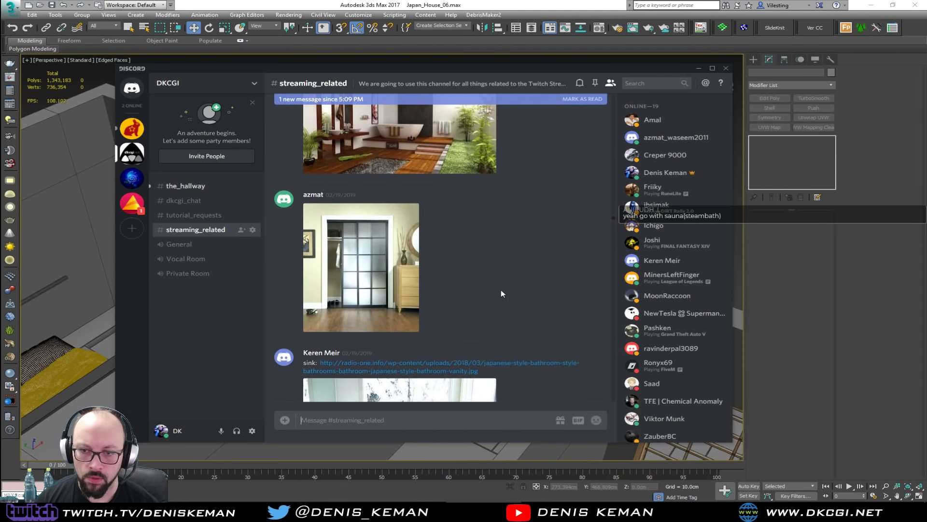
{"action": "scroll", "coordinate": [501, 293], "scroll_direction": "down", "scroll_amount": 10}
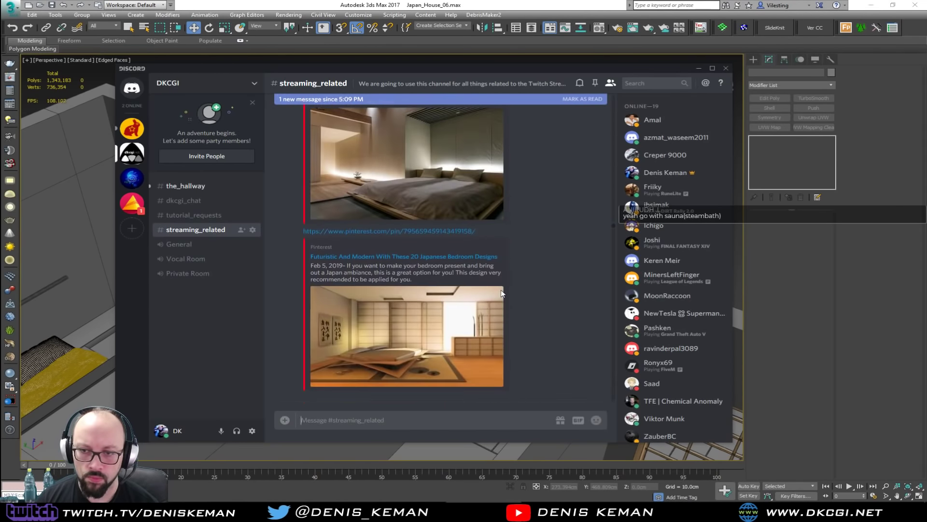
{"action": "scroll", "coordinate": [502, 293], "scroll_direction": "down", "scroll_amount": 10}
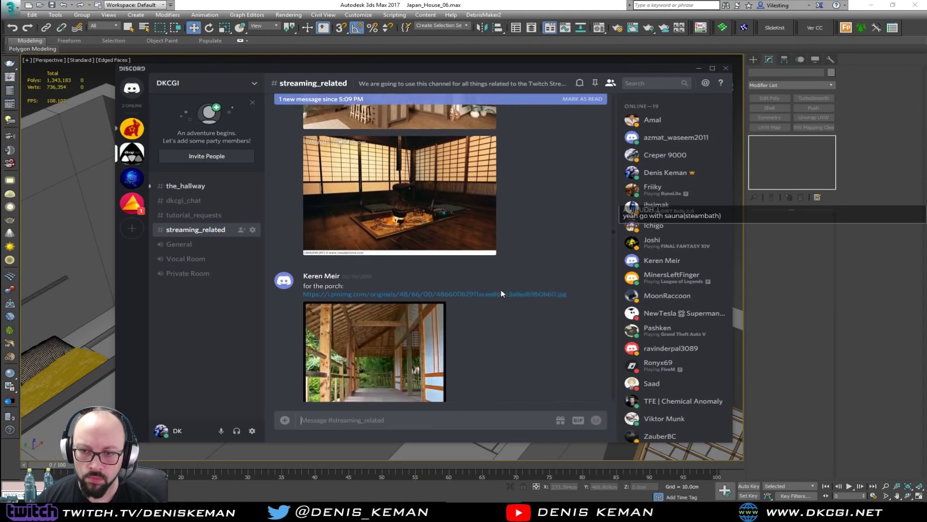
{"action": "scroll", "coordinate": [501, 289], "scroll_direction": "down", "scroll_amount": 5}
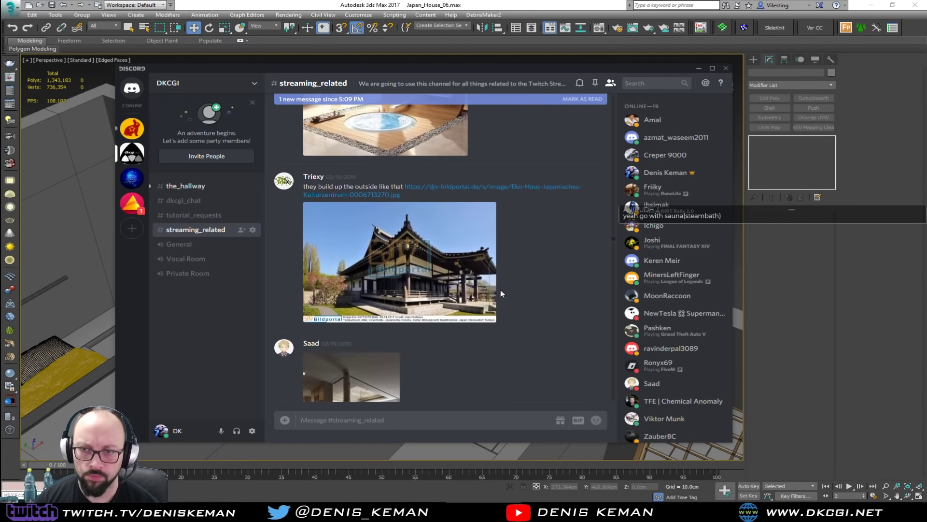
Step: Find the stone-tub bathroom with the round wooden lid among the streaming_related references, enlarge it and open its link
{"action": "scroll", "coordinate": [483, 282], "scroll_direction": "up", "scroll_amount": 4}
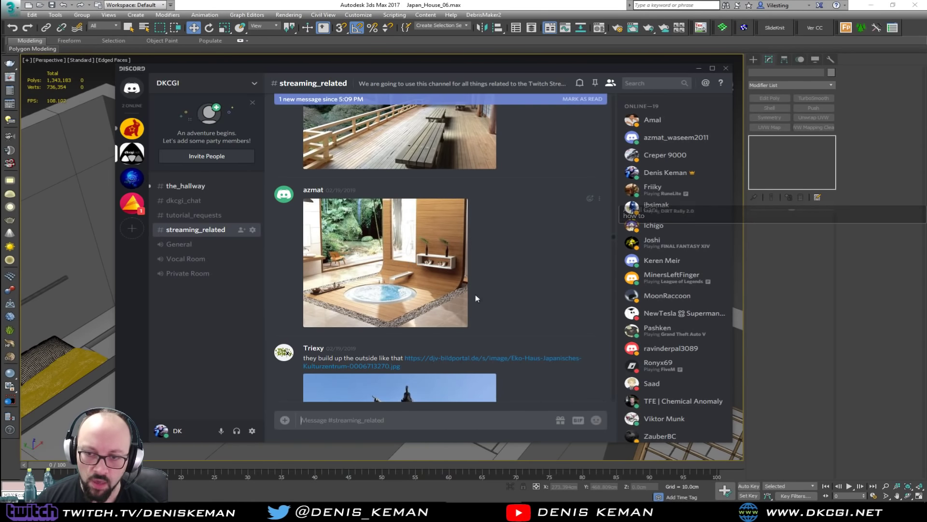
{"action": "scroll", "coordinate": [499, 306], "scroll_direction": "up", "scroll_amount": 10}
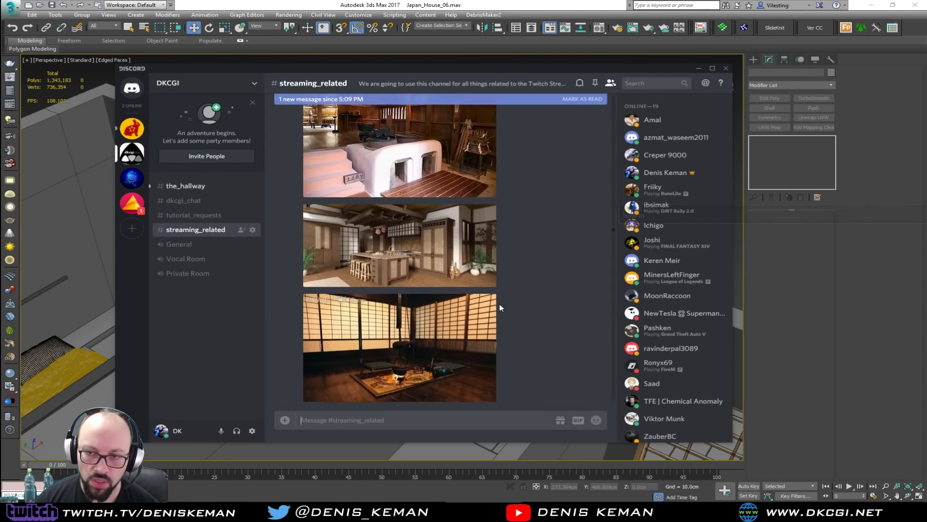
{"action": "scroll", "coordinate": [499, 304], "scroll_direction": "down", "scroll_amount": 10}
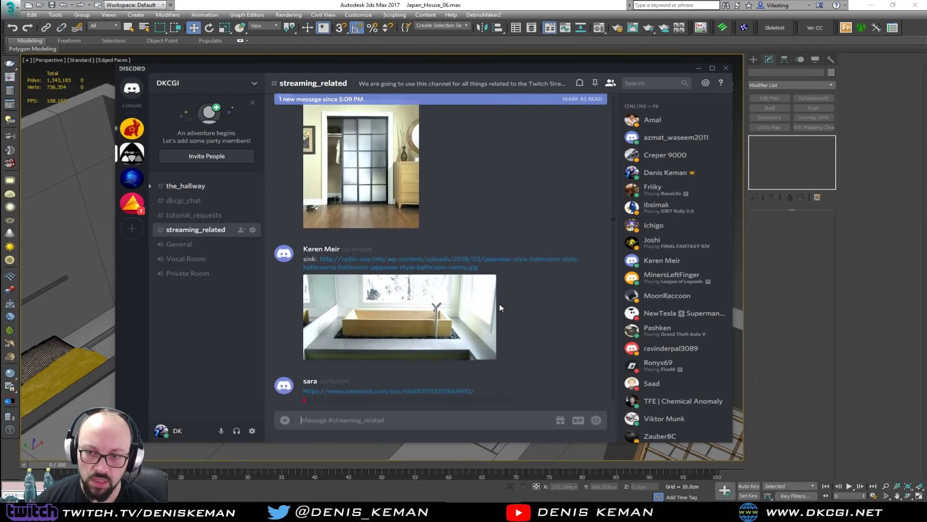
{"action": "scroll", "coordinate": [500, 303], "scroll_direction": "up", "scroll_amount": 10}
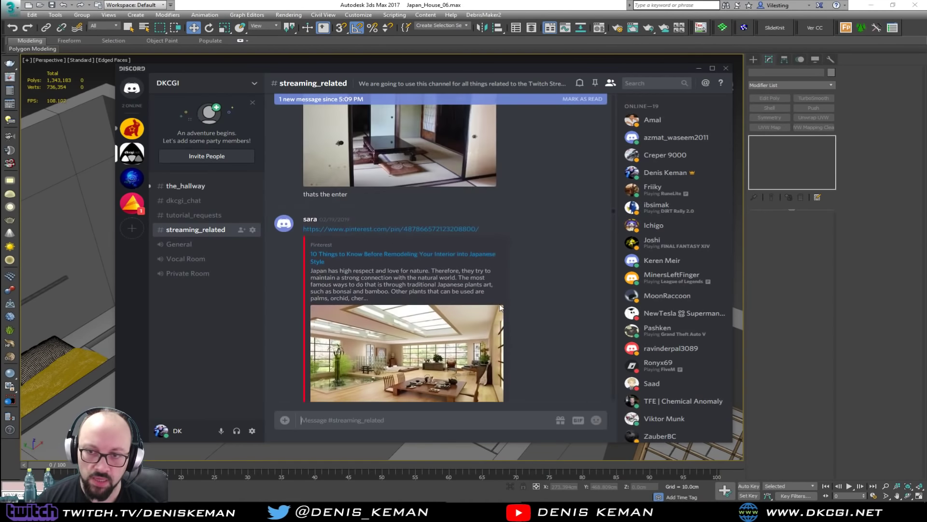
{"action": "scroll", "coordinate": [500, 307], "scroll_direction": "up", "scroll_amount": 10}
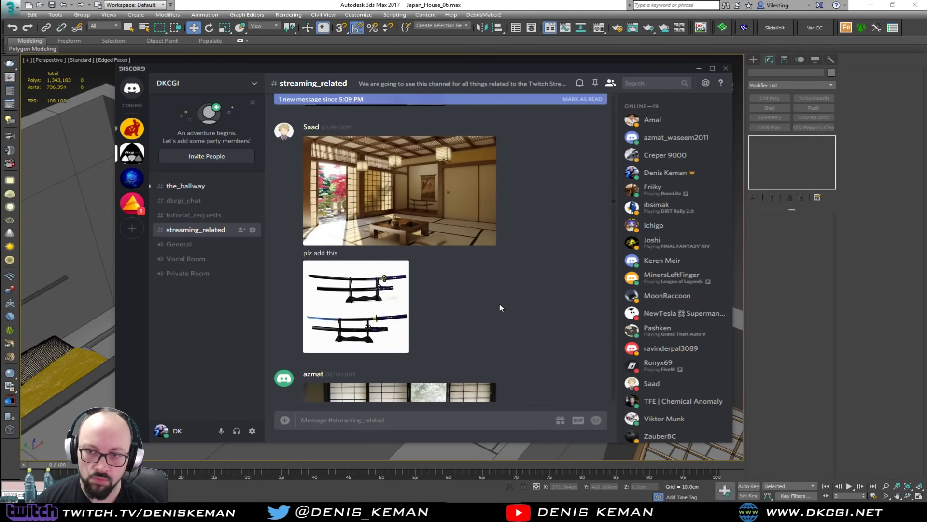
{"action": "scroll", "coordinate": [500, 305], "scroll_direction": "down", "scroll_amount": 10}
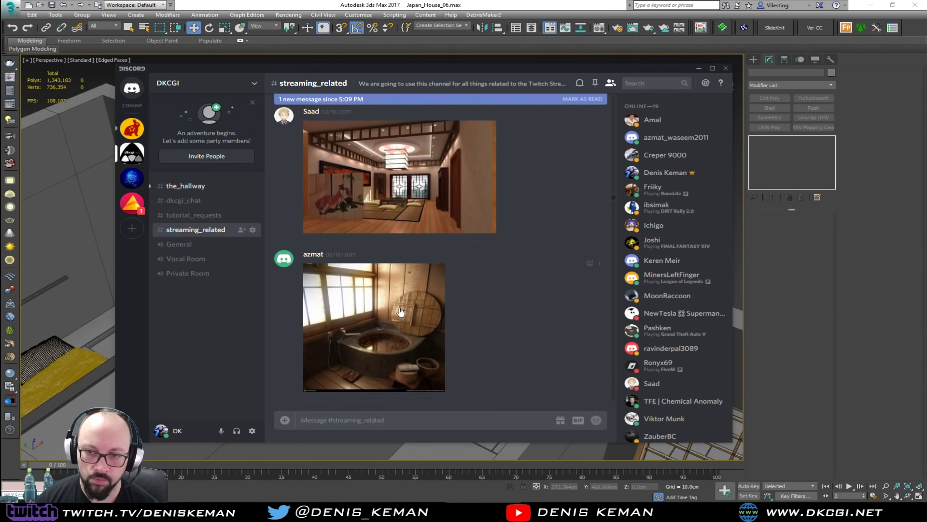
{"action": "left_click", "coordinate": [400, 311]}
{"action": "right_click", "coordinate": [445, 246]}
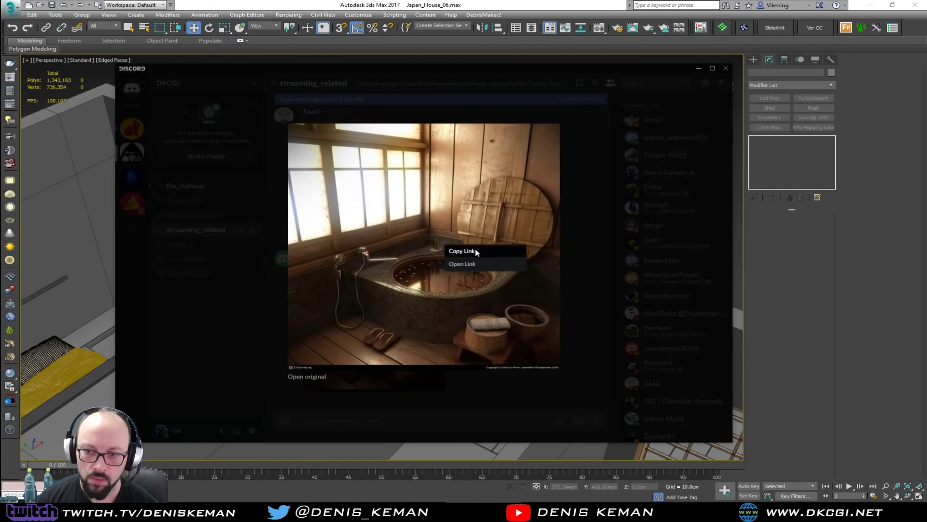
{"action": "left_click", "coordinate": [476, 264]}
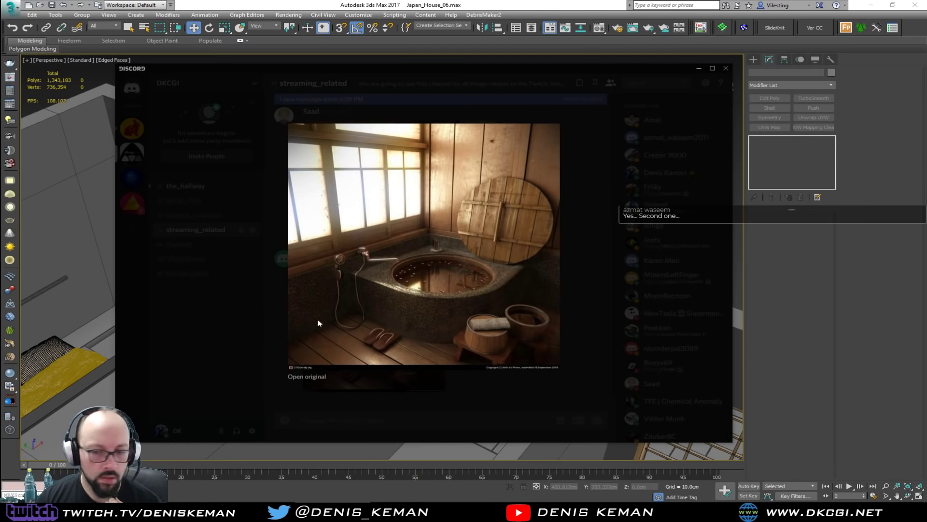
{"action": "left_click", "coordinate": [613, 305]}
Step: Find the sunken round tub bathroom with the waterfall view in the channel, enlarge it and open its link
{"action": "scroll", "coordinate": [485, 329], "scroll_direction": "down", "scroll_amount": 3}
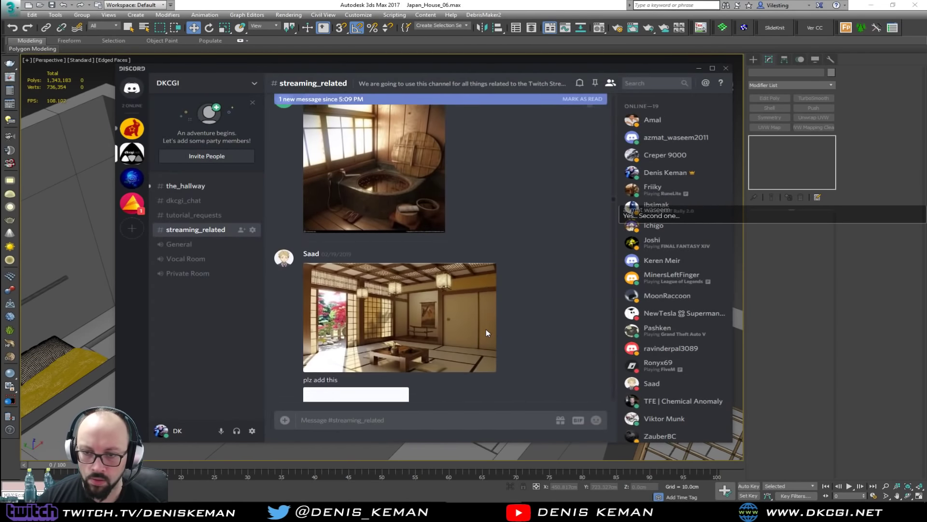
{"action": "scroll", "coordinate": [485, 329], "scroll_direction": "down", "scroll_amount": 8}
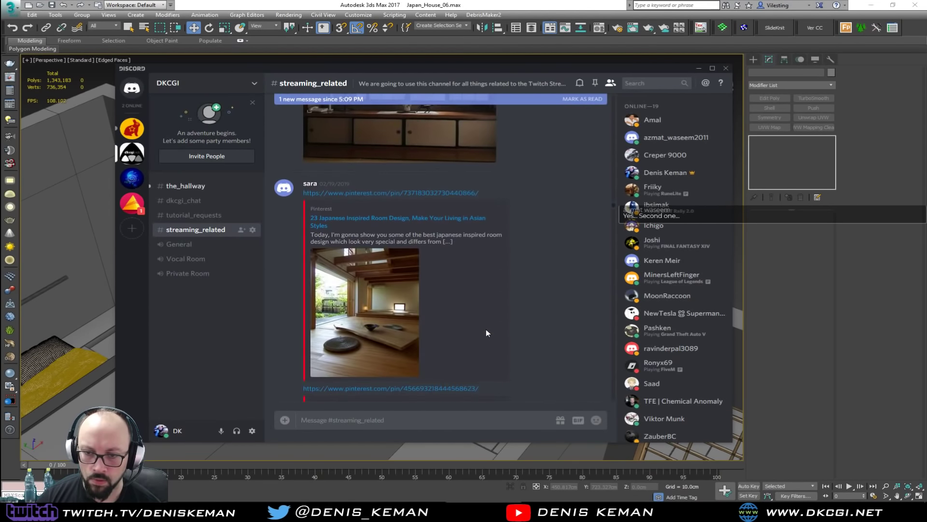
{"action": "scroll", "coordinate": [486, 329], "scroll_direction": "down", "scroll_amount": 8}
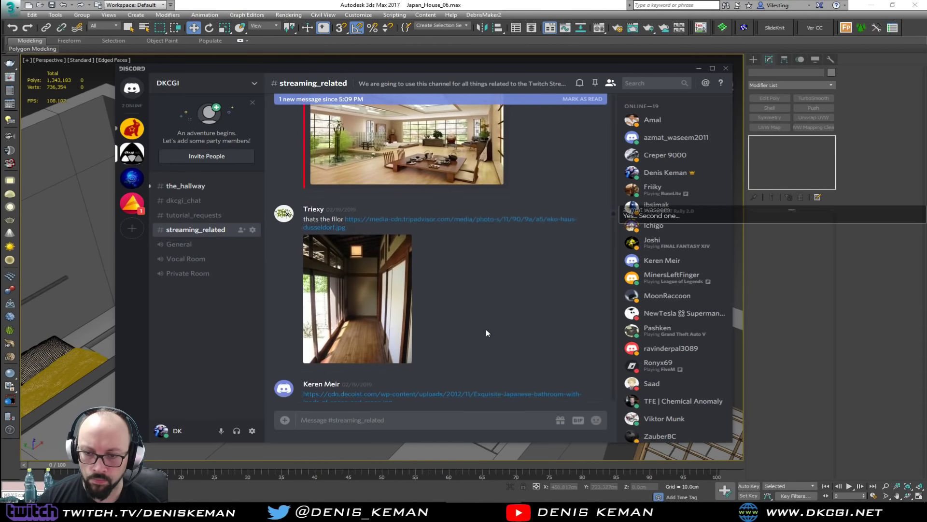
{"action": "scroll", "coordinate": [486, 329], "scroll_direction": "down", "scroll_amount": 8}
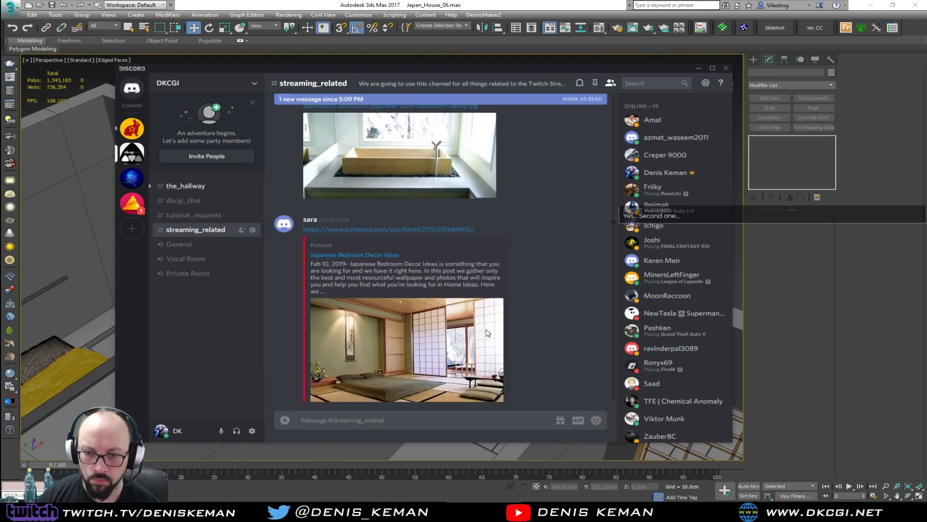
{"action": "scroll", "coordinate": [487, 332], "scroll_direction": "down", "scroll_amount": 8}
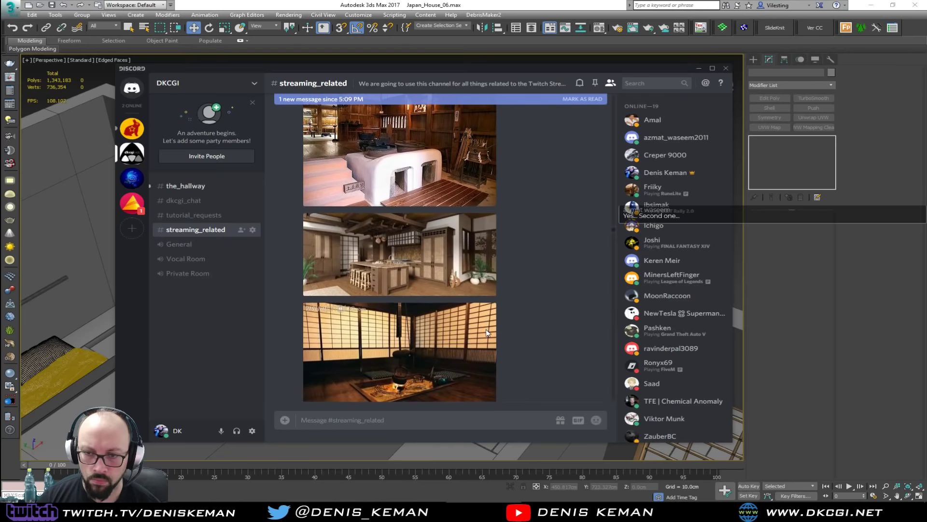
{"action": "scroll", "coordinate": [486, 333], "scroll_direction": "down", "scroll_amount": 1}
{"action": "scroll", "coordinate": [486, 329], "scroll_direction": "down", "scroll_amount": 5}
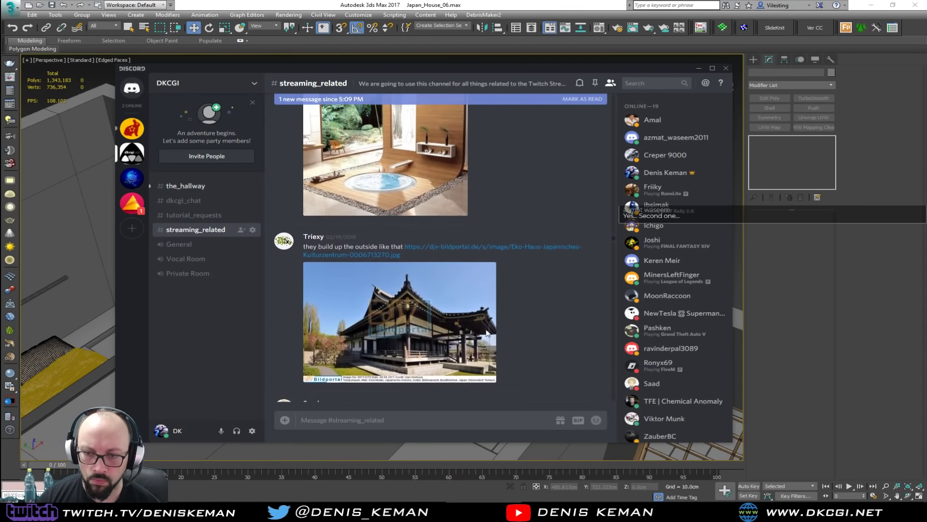
{"action": "left_click", "coordinate": [419, 208]}
{"action": "right_click", "coordinate": [416, 222]}
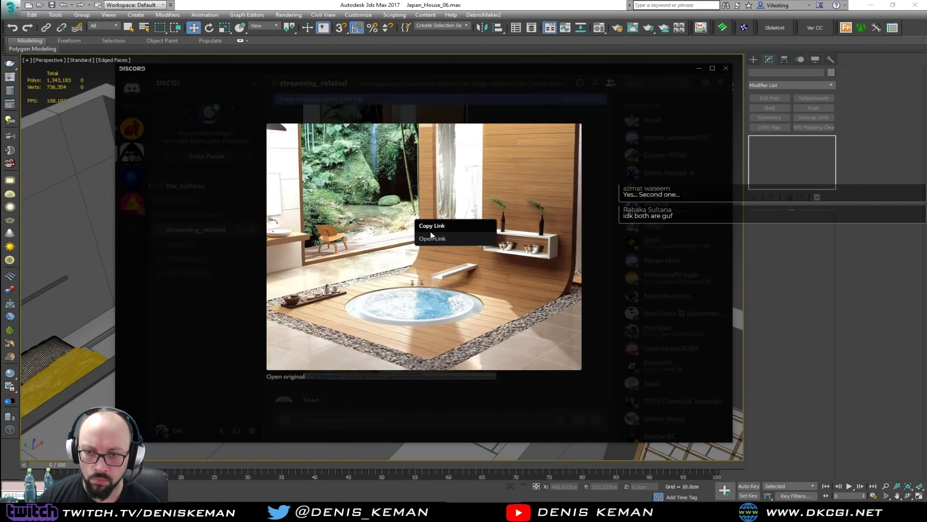
{"action": "left_click", "coordinate": [438, 238]}
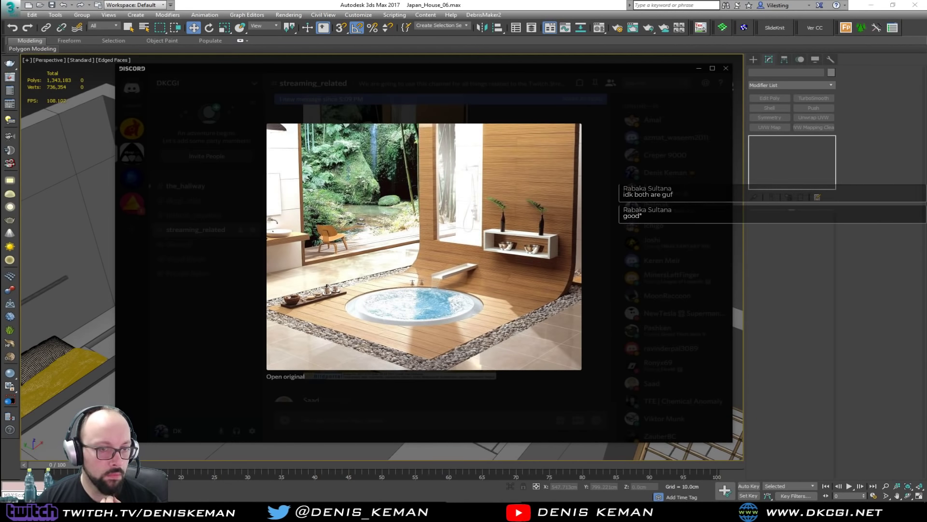
{"action": "left_click", "coordinate": [210, 274]}
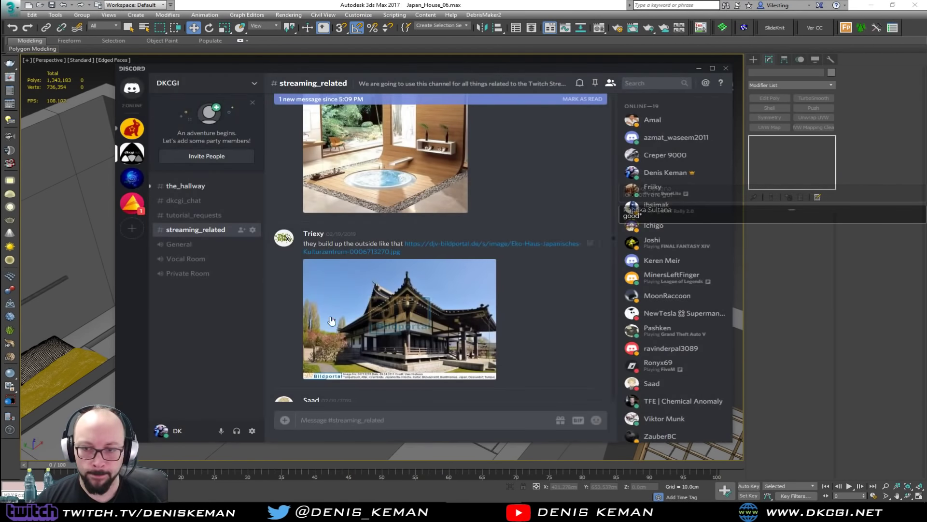
Step: Check the newest streaming_related post with the candle-lit meditation room, and minimize Discord
{"action": "left_click_drag", "start_coordinate": [613, 238], "coordinate": [624, 354]}
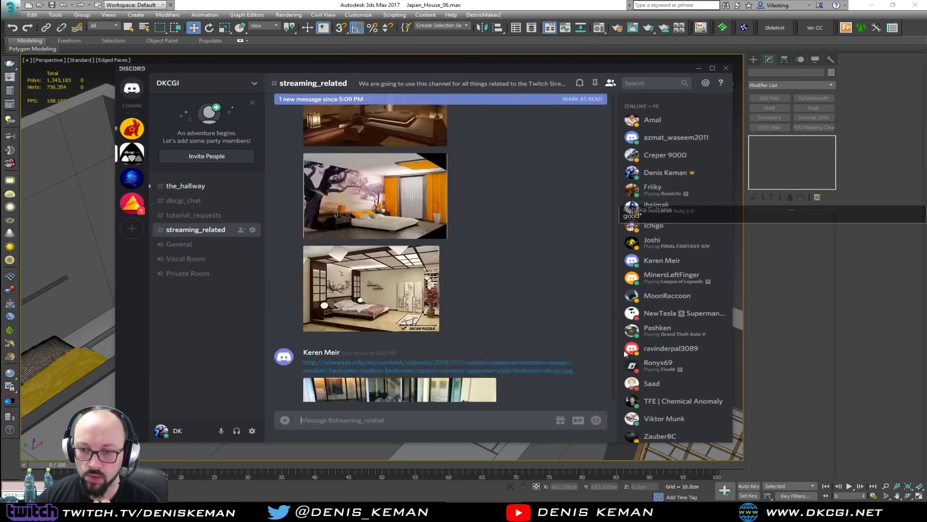
{"action": "scroll", "coordinate": [579, 338], "scroll_direction": "down", "scroll_amount": 5}
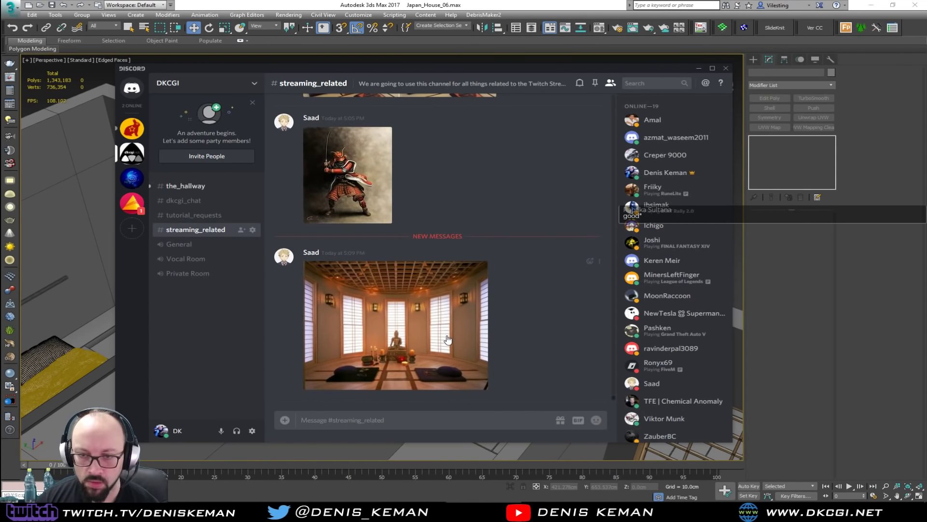
{"action": "left_click", "coordinate": [699, 69]}
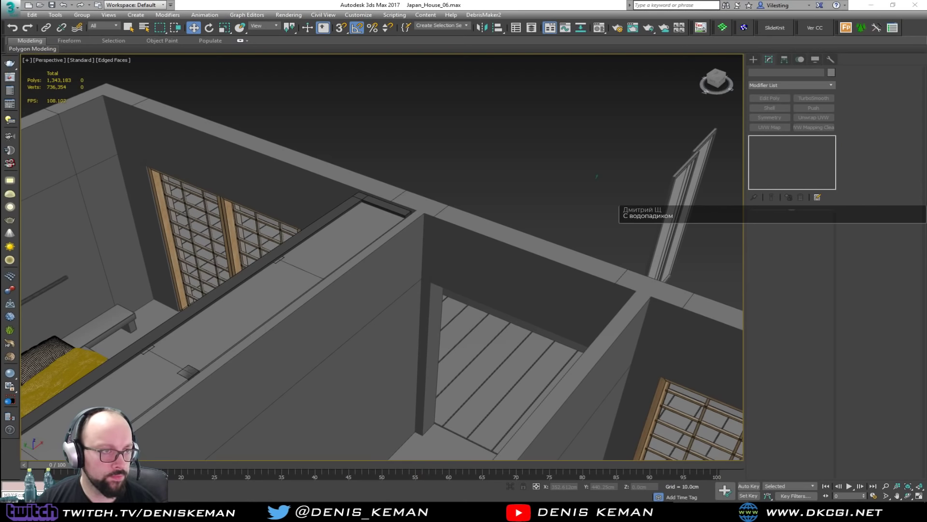
Step: Switch to Windows Photo Viewer and leaf through the saved bathroom ideas and the floor-plan blueprint
{"action": "key", "text": "alt+Tab"}
{"action": "key", "text": "Right"}
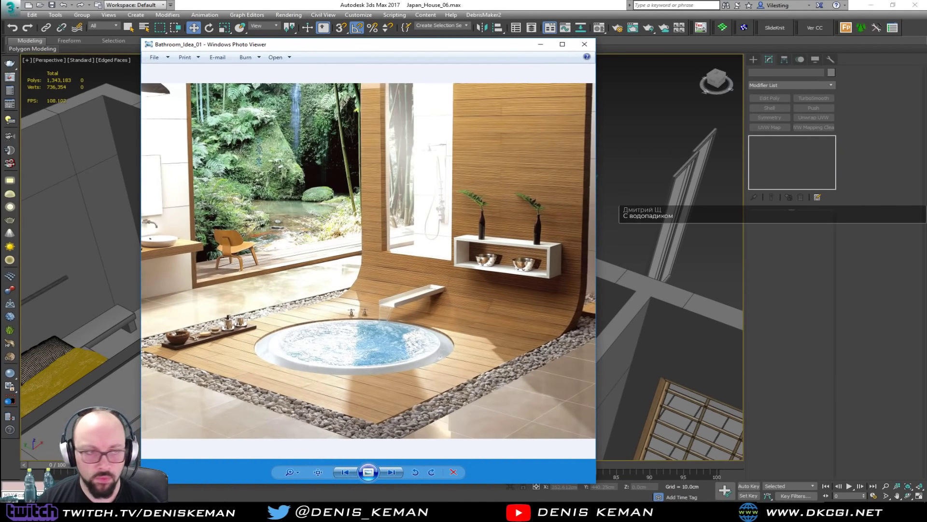
{"action": "key", "text": "Left"}
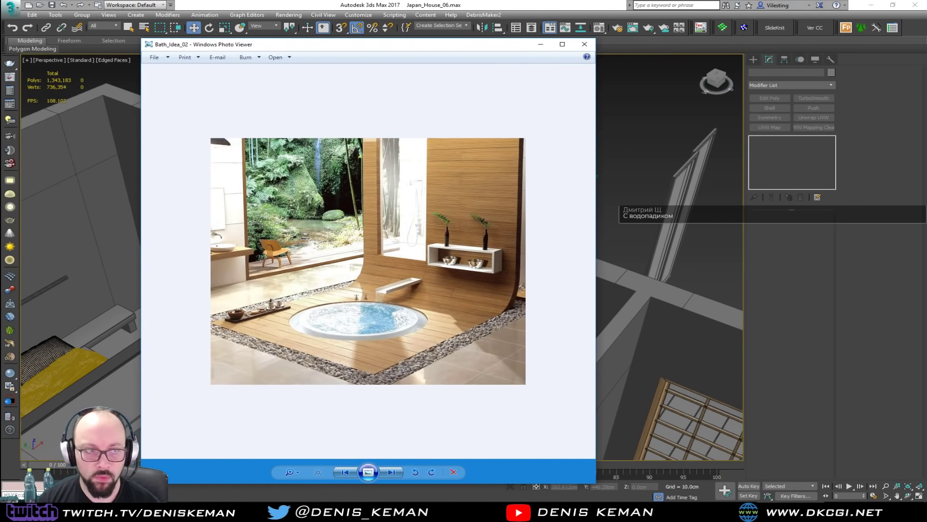
{"action": "key", "text": "Right"}
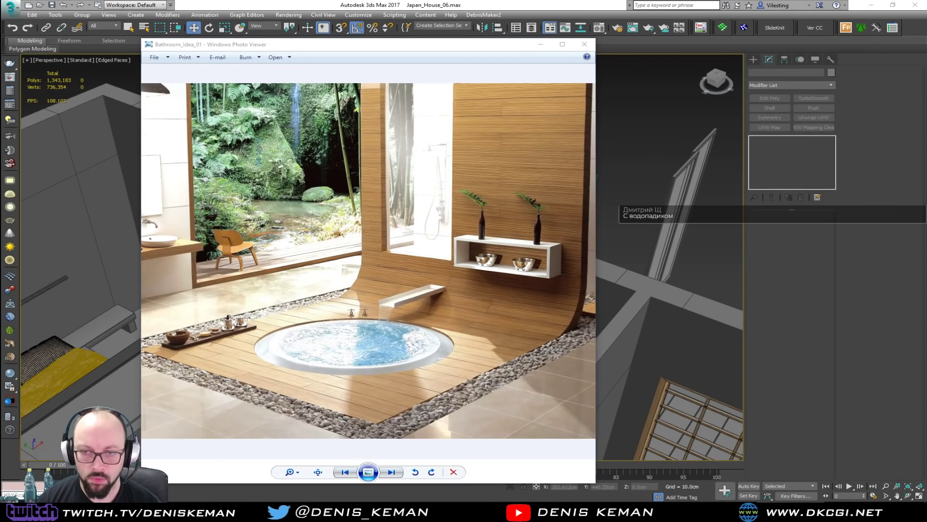
{"action": "key", "text": "Right"}
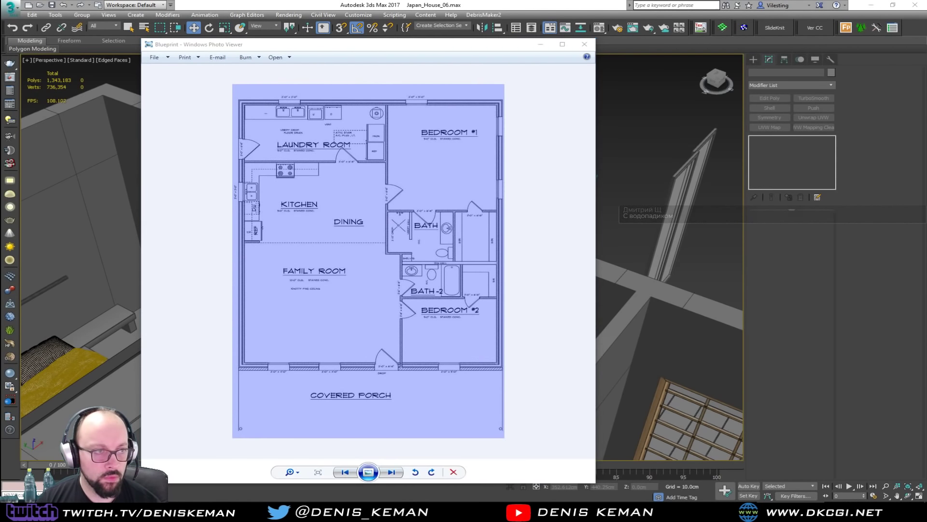
{"action": "key", "text": "Right"}
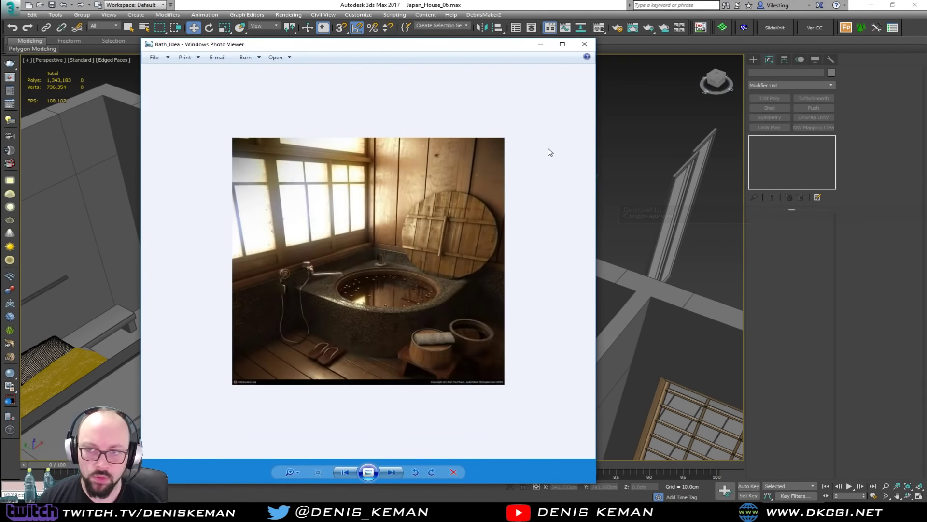
{"action": "key", "text": "Left"}
{"action": "left_click", "coordinate": [584, 44]}
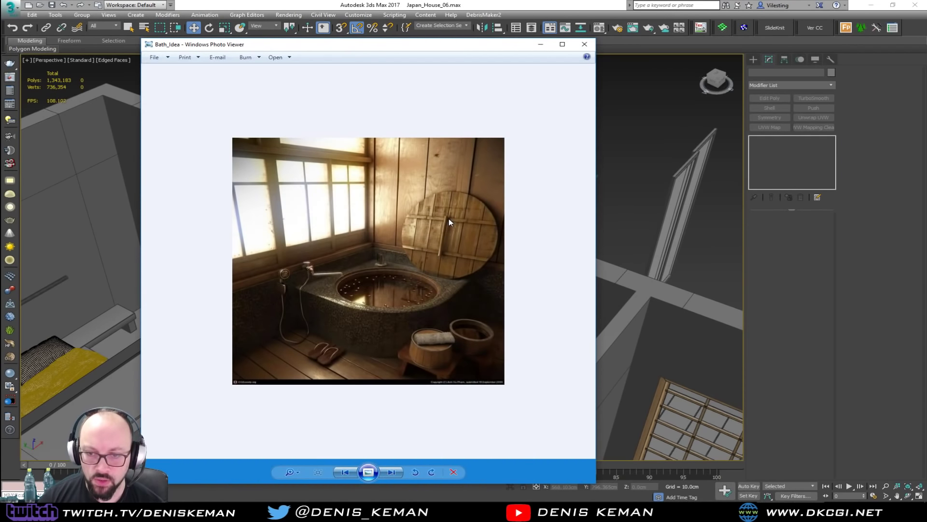
Step: Compare the stone-tub reference Bath_Idea with the waterfall bathroom Bath_Idea_02, ending on Bath_Idea_02
{"action": "key", "text": "Right"}
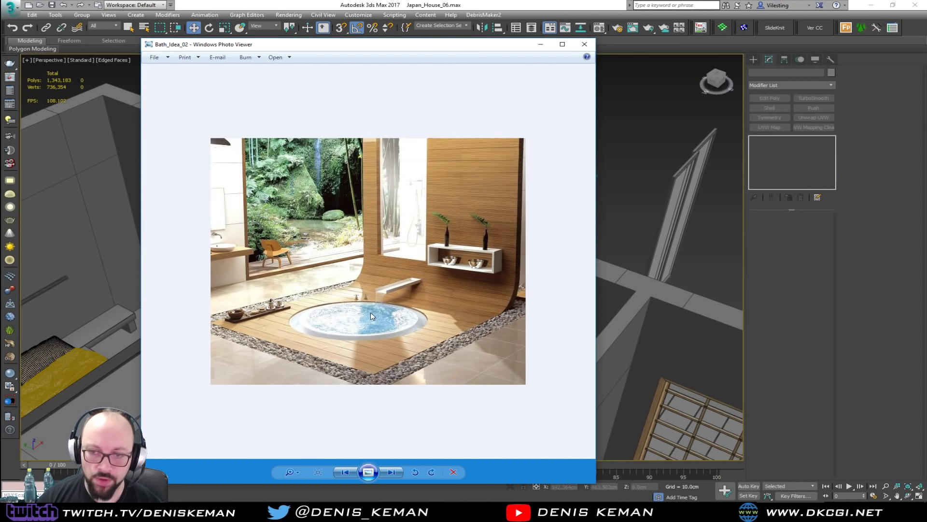
{"action": "key", "text": "Right"}
{"action": "key", "text": "Left"}
{"action": "key", "text": "Left"}
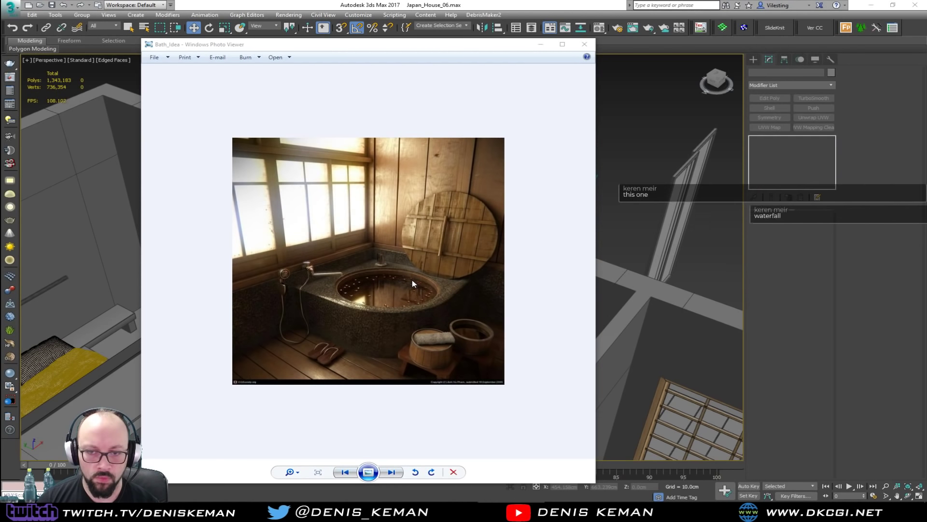
{"action": "left_click", "coordinate": [389, 283]}
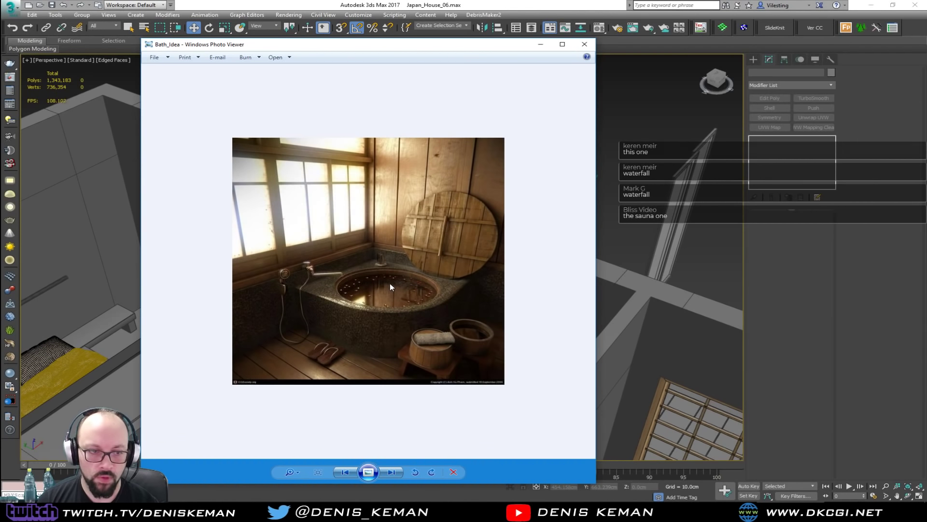
{"action": "key", "text": "Right"}
{"action": "key", "text": "Left"}
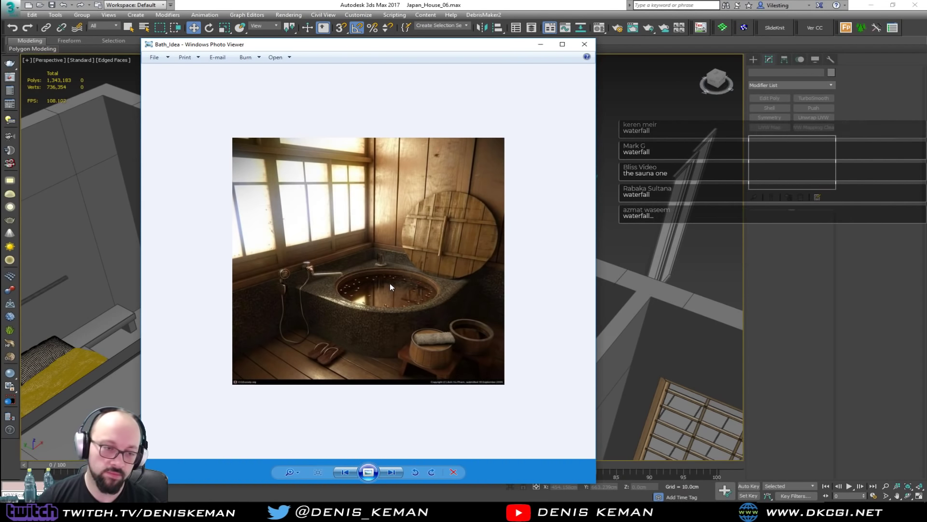
{"action": "key", "text": "Right"}
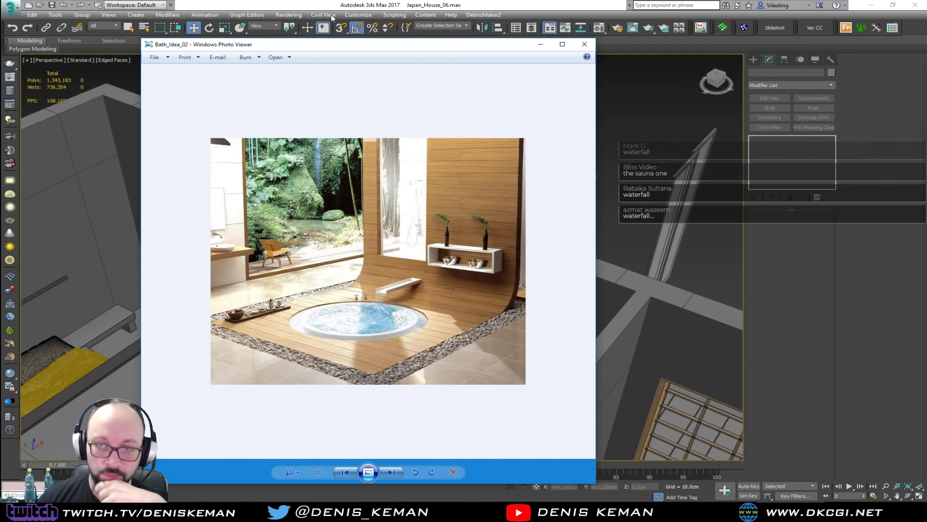
Step: Move the Bath_Idea_02 reference aside, inspect the empty plank-floored room in the house model, and bring the reference back over the viewport
{"action": "left_click_drag", "start_coordinate": [383, 55], "coordinate": [926, 67]}
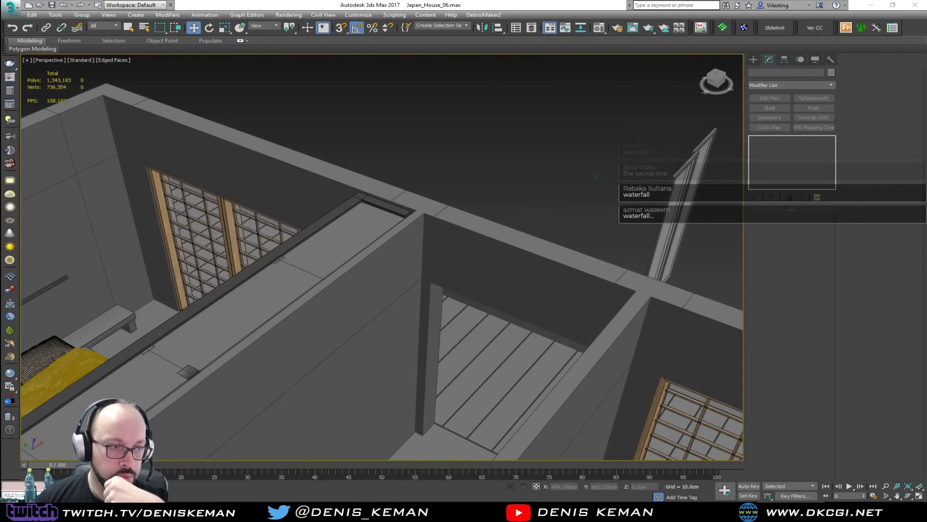
{"action": "middle_click_drag", "start_coordinate": [387, 309], "coordinate": [416, 272], "text": "alt"}
{"action": "scroll", "coordinate": [340, 304], "scroll_direction": "up", "scroll_amount": 5}
{"action": "scroll", "coordinate": [346, 294], "scroll_direction": "down", "scroll_amount": 5}
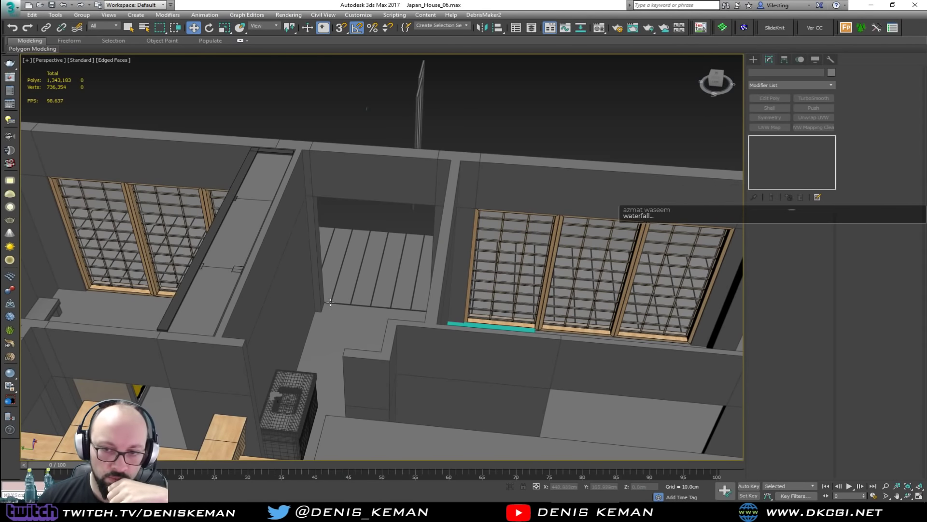
{"action": "left_click_drag", "start_coordinate": [0, 49], "coordinate": [580, 49]}
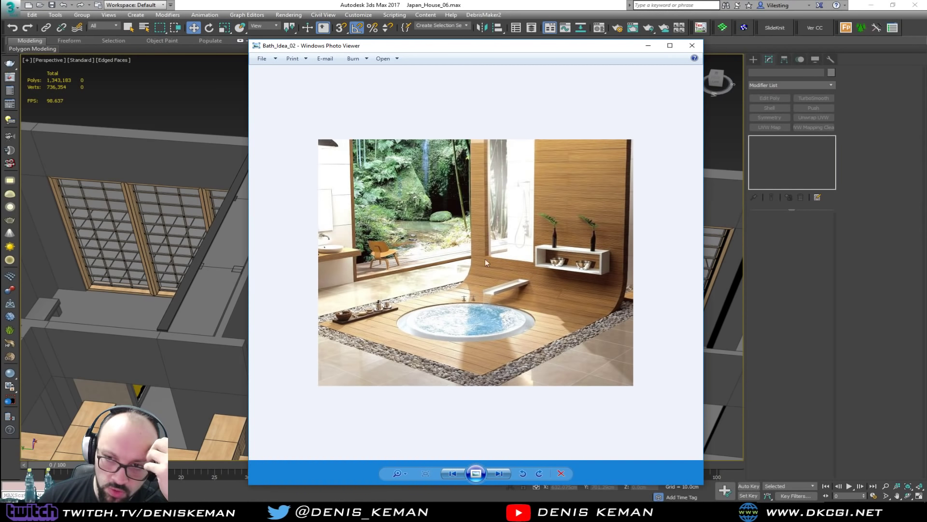
{"action": "left_click_drag", "start_coordinate": [507, 51], "coordinate": [513, 48]}
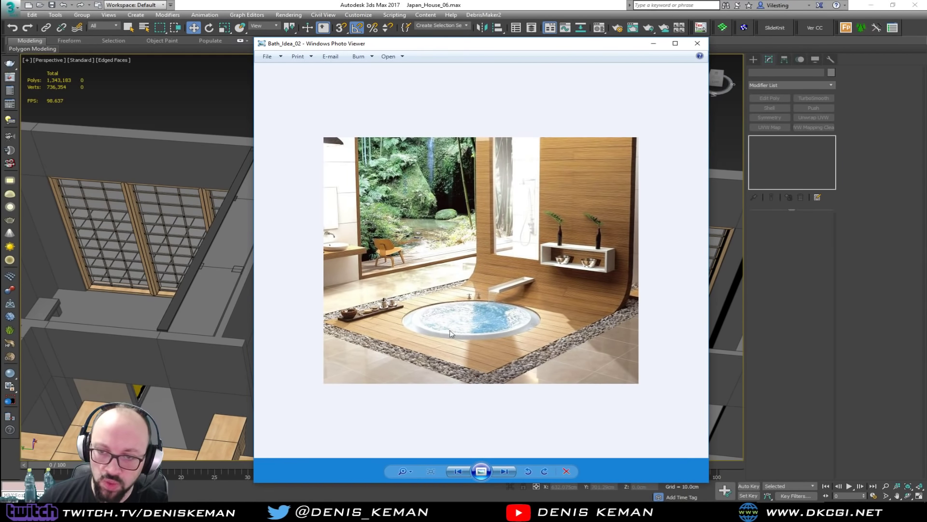
Step: Compare the bathroom references once more, ending on Bath_Idea_02, and move the picture window clear of the viewport
{"action": "key", "text": "Left"}
{"action": "key", "text": "Right"}
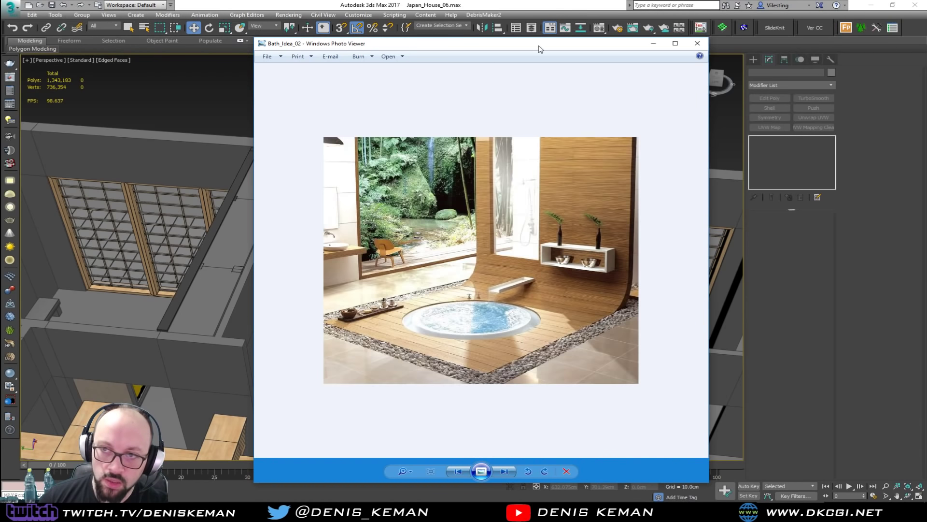
{"action": "left_click_drag", "start_coordinate": [540, 46], "coordinate": [0, 43]}
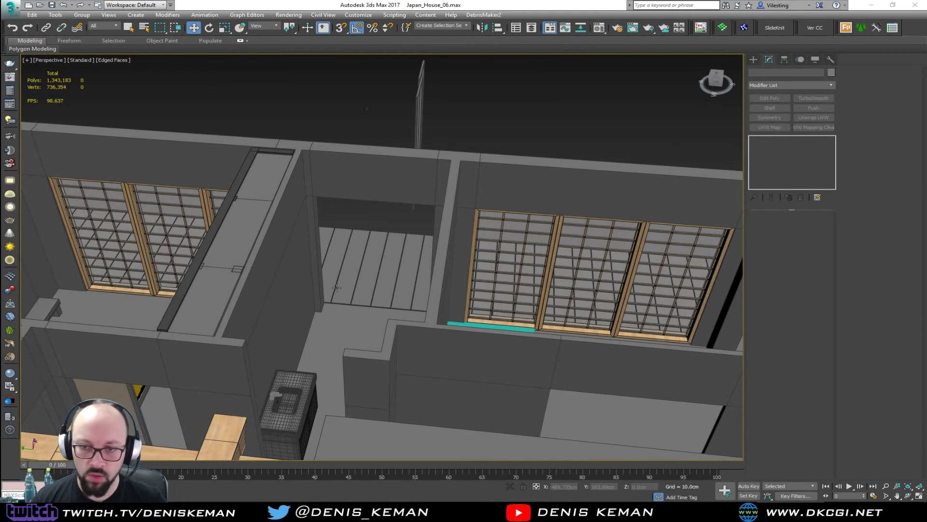
Step: Detach the empty room's inner side-wall and lintel polygons from the house walls as a clone
{"action": "middle_click_drag", "start_coordinate": [338, 280], "coordinate": [325, 326]}
{"action": "middle_click_drag", "start_coordinate": [328, 357], "coordinate": [394, 310], "text": "alt"}
{"action": "left_click", "coordinate": [319, 373]}
{"action": "left_click", "coordinate": [347, 270]}
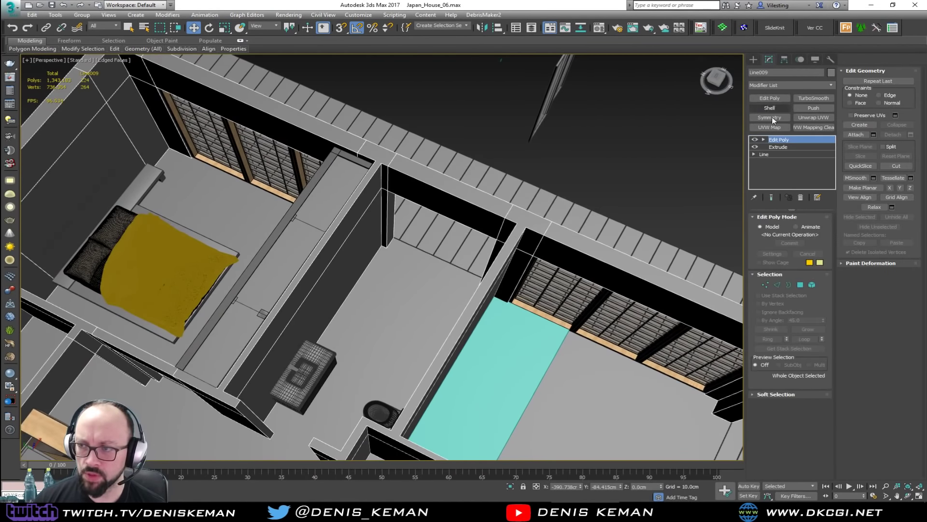
{"action": "key", "text": "4"}
{"action": "left_click", "coordinate": [361, 240]}
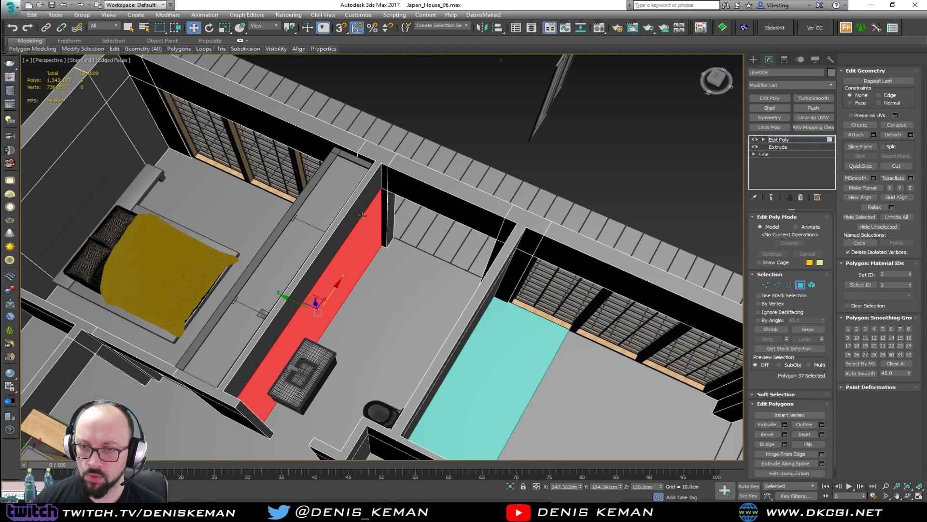
{"action": "left_click", "coordinate": [366, 207], "text": "ctrl"}
{"action": "left_click", "coordinate": [382, 202], "text": "ctrl"}
{"action": "left_click", "coordinate": [386, 179], "text": "ctrl"}
{"action": "left_click", "coordinate": [450, 227], "text": "ctrl"}
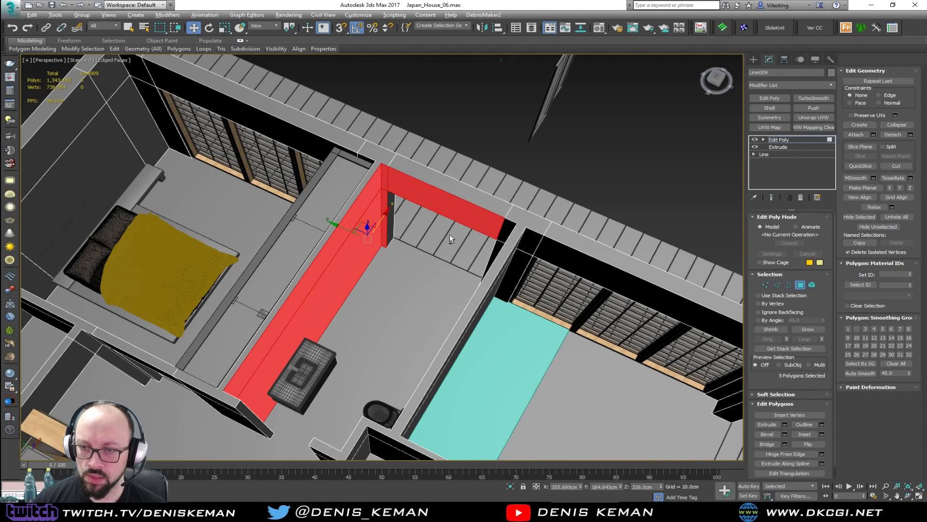
{"action": "middle_click_drag", "start_coordinate": [450, 234], "coordinate": [413, 207], "text": "alt"}
{"action": "left_click", "coordinate": [422, 140], "text": "ctrl"}
{"action": "left_click", "coordinate": [451, 159], "text": "ctrl"}
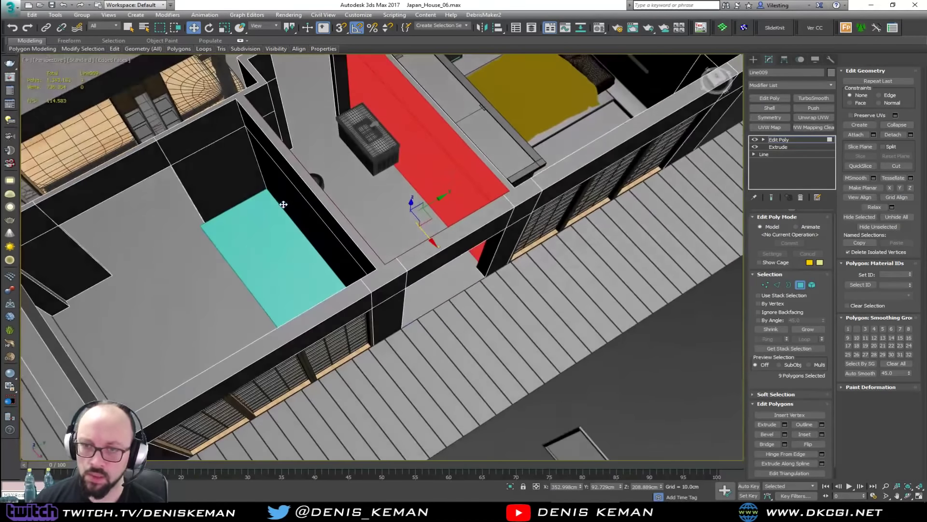
{"action": "left_click", "coordinate": [911, 136]}
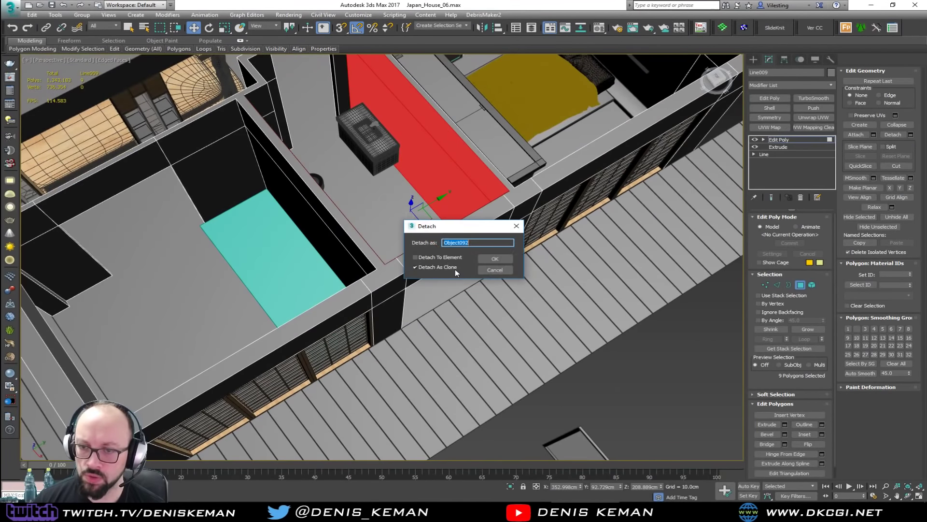
{"action": "left_click", "coordinate": [489, 259]}
{"action": "key", "text": "4"}
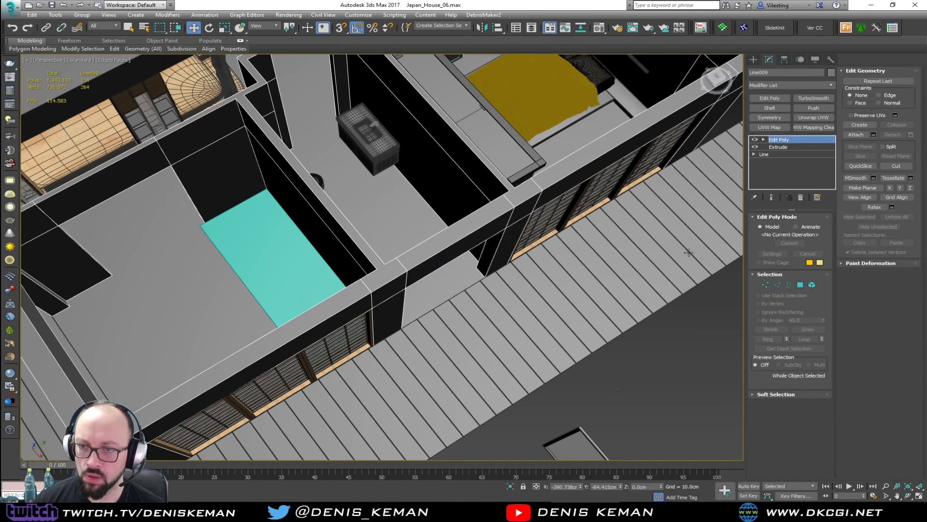
Step: Isolate the detached wall clone and inspect it from the room's open end
{"action": "left_click", "coordinate": [463, 187]}
{"action": "left_click", "coordinate": [464, 188]}
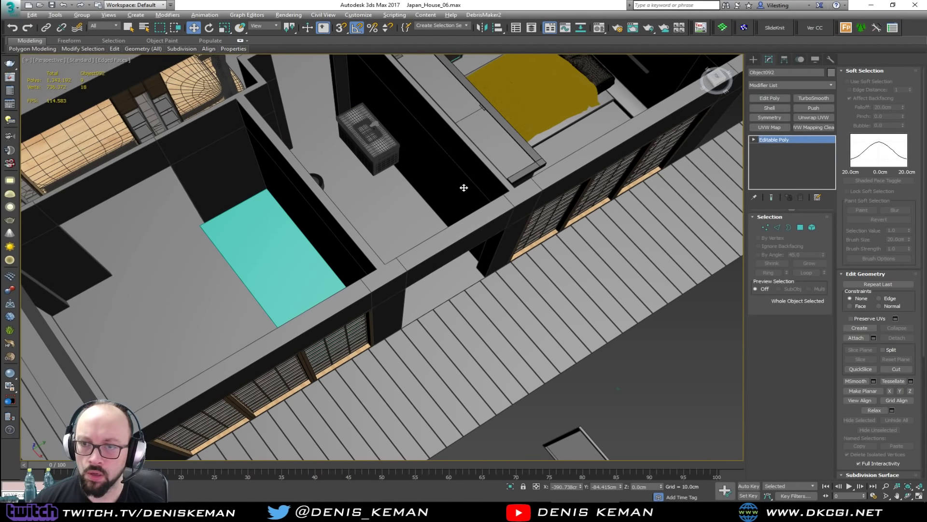
{"action": "key", "text": "alt+q"}
{"action": "left_click", "coordinate": [564, 252]}
{"action": "middle_click_drag", "start_coordinate": [541, 217], "coordinate": [332, 226], "text": "alt"}
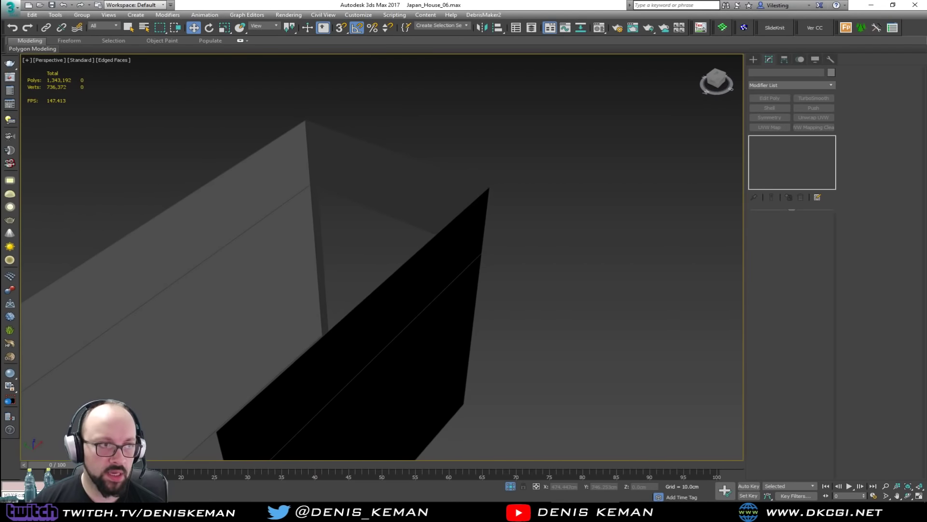
{"action": "key", "text": "alt+Tab"}
{"action": "key", "text": "alt+Tab"}
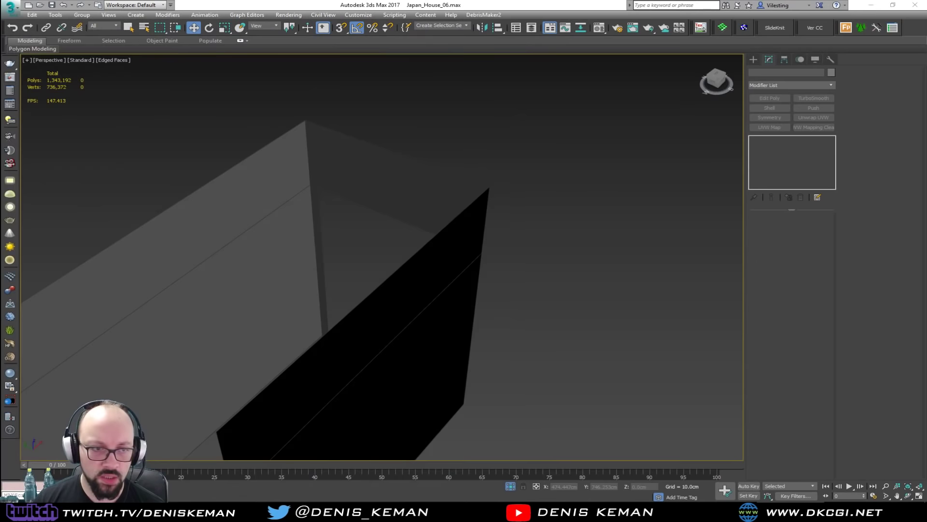
{"action": "middle_click_drag", "start_coordinate": [494, 313], "coordinate": [496, 289], "text": "alt"}
Step: In the wireframe Front view, draw a rectangle spline snapped across the wall clone, 320 cm long and about 361 cm wide
{"action": "key", "text": "alt+w"}
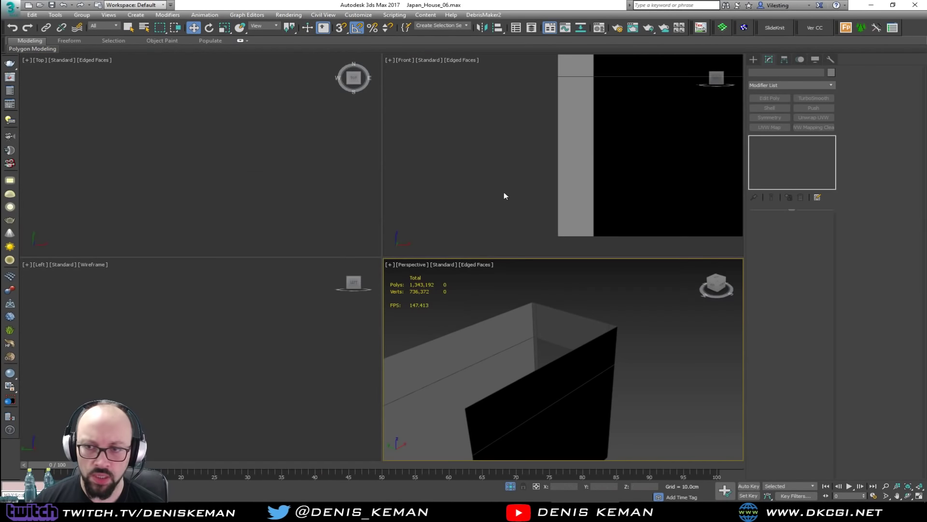
{"action": "left_click", "coordinate": [503, 192]}
{"action": "key", "text": "z"}
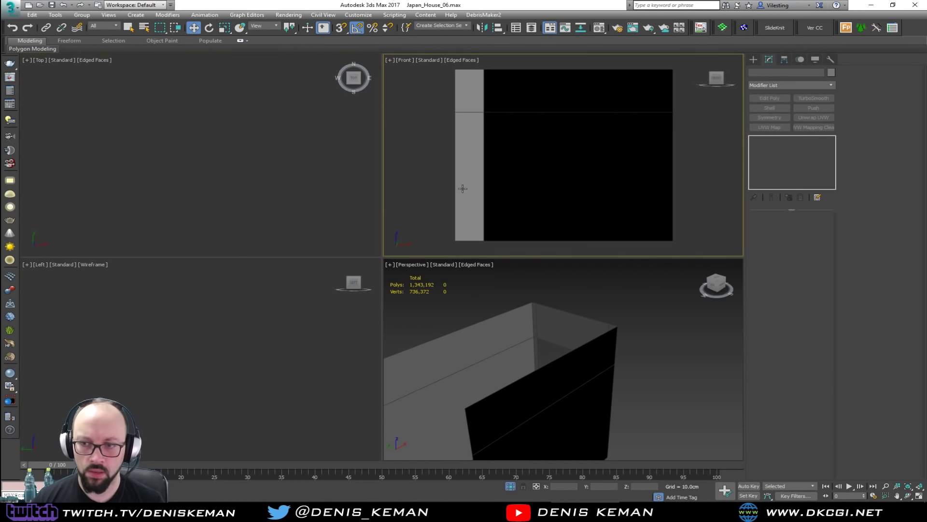
{"action": "key", "text": "F3"}
{"action": "key", "text": "alt+w"}
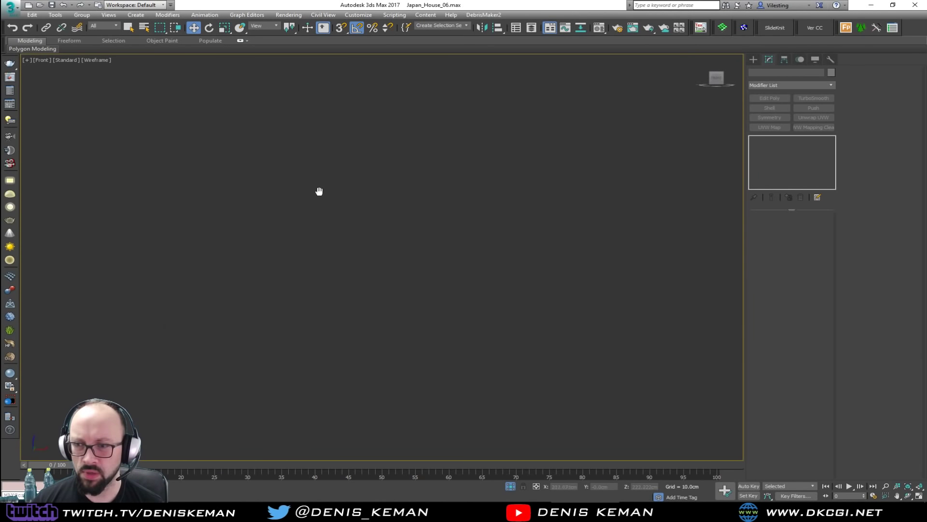
{"action": "right_click", "coordinate": [340, 189]}
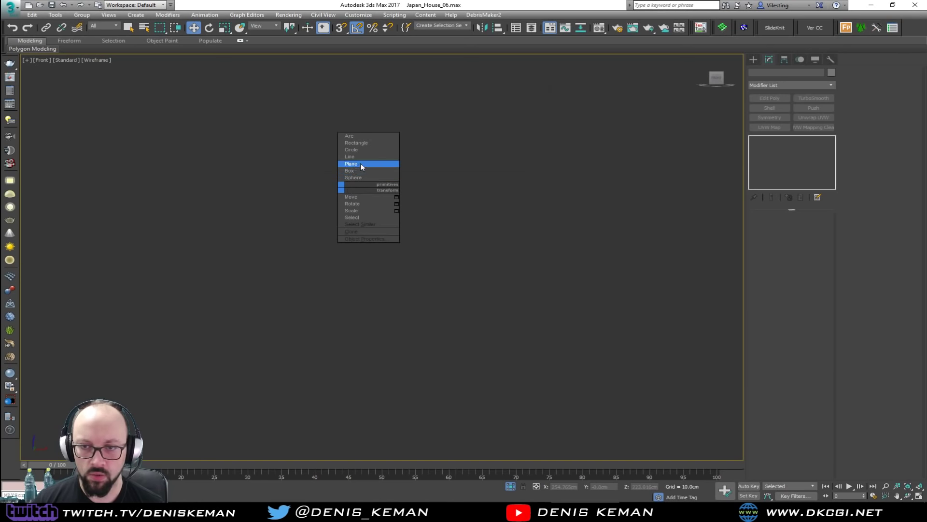
{"action": "left_click", "coordinate": [370, 143]}
{"action": "key", "text": "s"}
{"action": "left_click_drag", "start_coordinate": [112, 85], "coordinate": [212, 167]}
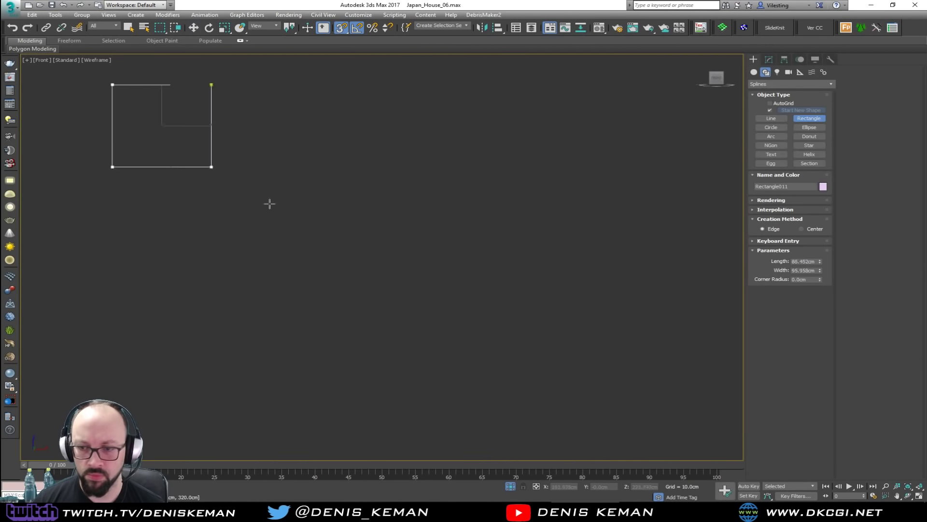
{"action": "mouse_move", "coordinate": [270, 203]}
{"action": "left_mouse_down"}
{"action": "mouse_move", "coordinate": [506, 368]}
{"action": "mouse_move", "coordinate": [550, 426]}
{"action": "left_mouse_up"}
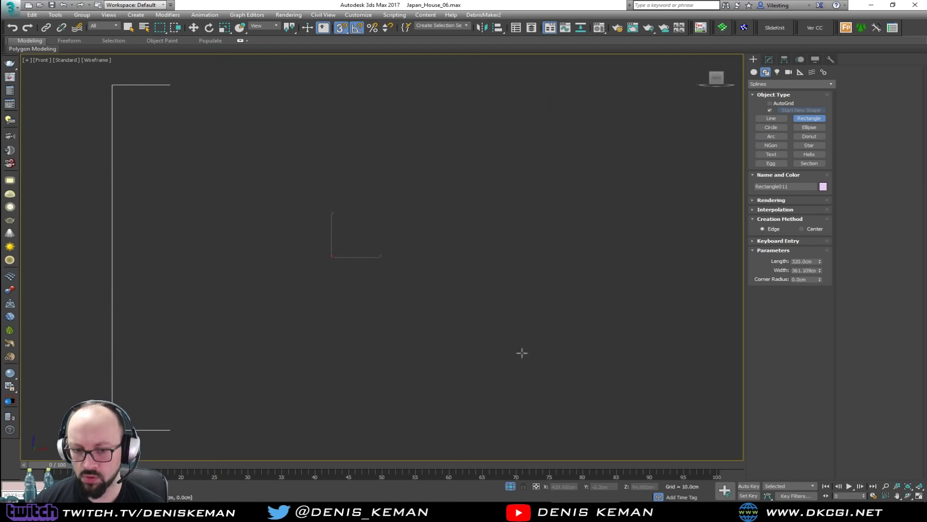
Step: Move the rectangle sideways in the perspective view so it stands between the room's two side walls
{"action": "key", "text": "alt+w"}
{"action": "middle_click", "coordinate": [548, 383]}
{"action": "key", "text": "alt+w"}
{"action": "middle_click_drag", "start_coordinate": [458, 337], "coordinate": [483, 252]}
{"action": "key", "text": "w"}
{"action": "key", "text": "s"}
{"action": "left_click_drag", "start_coordinate": [236, 272], "coordinate": [302, 296]}
{"action": "middle_click_drag", "start_coordinate": [338, 287], "coordinate": [316, 292], "text": "alt"}
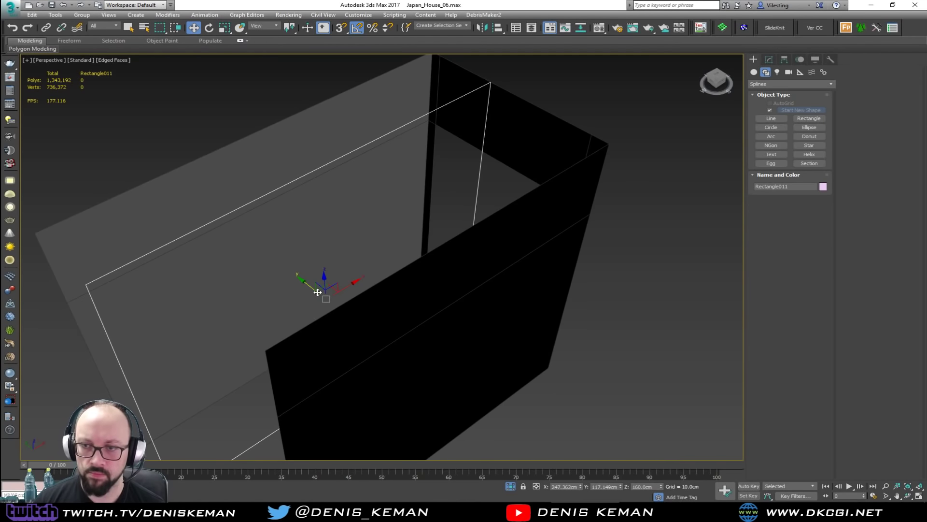
Step: Convert the rectangle to an Editable Spline and delete its upper segment and the vertical segment farthest from the doorway
{"action": "left_click", "coordinate": [770, 62]}
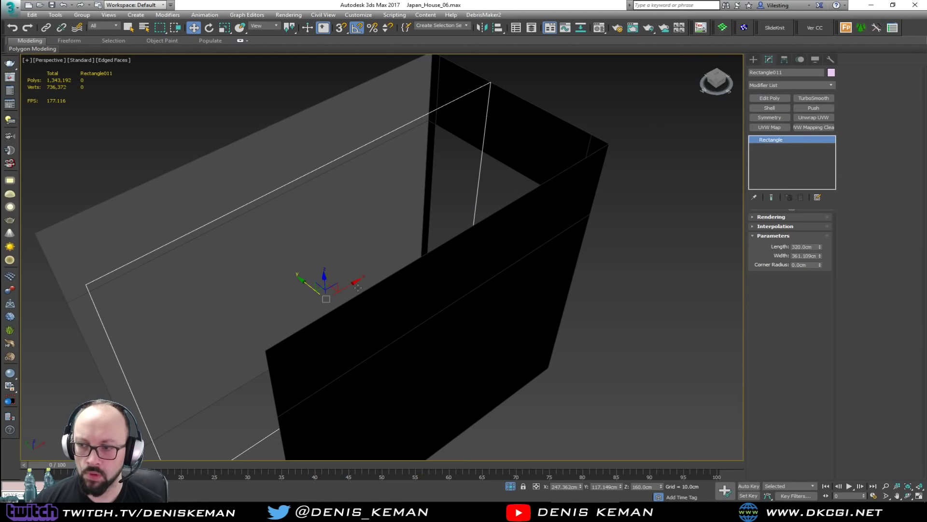
{"action": "right_click", "coordinate": [390, 227]}
{"action": "mouse_move", "coordinate": [472, 322]}
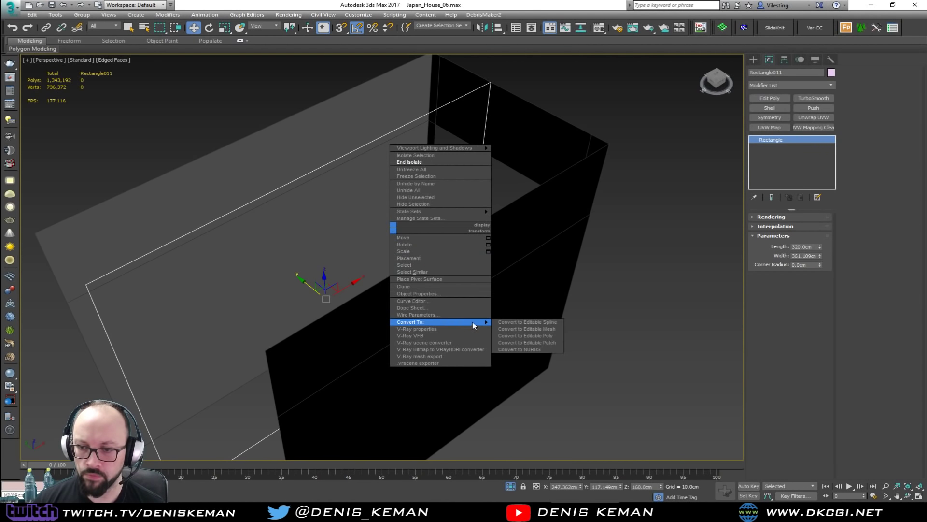
{"action": "left_click", "coordinate": [507, 322]}
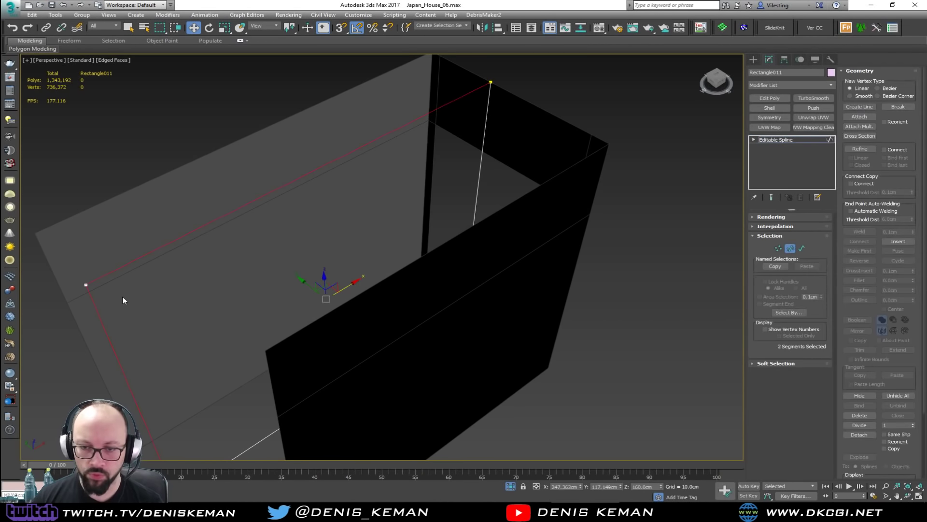
{"action": "key", "text": "Delete"}
Step: Shorten the profile's floor segment by moving its free end vertex toward the doorway
{"action": "middle_click_drag", "start_coordinate": [234, 293], "coordinate": [216, 364], "text": "alt"}
{"action": "left_click", "coordinate": [182, 414]}
{"action": "key", "text": "1"}
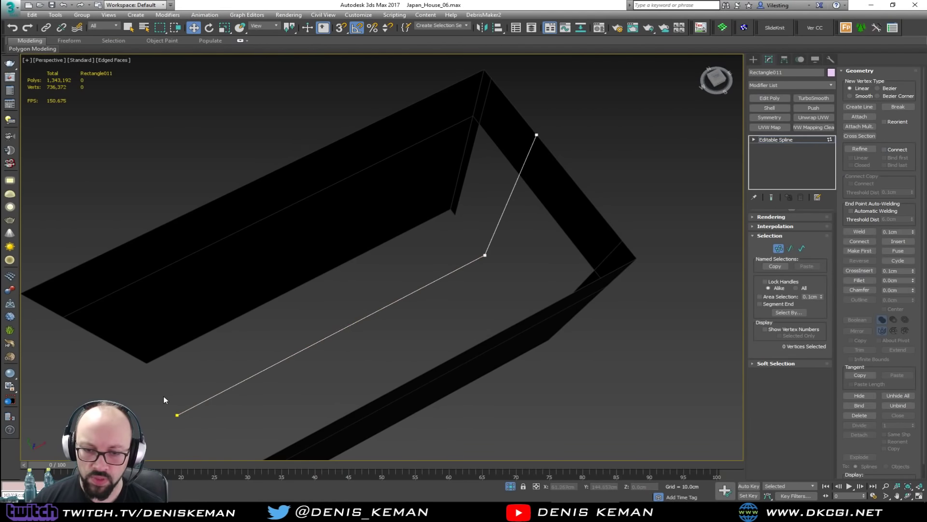
{"action": "left_click_drag", "start_coordinate": [164, 396], "coordinate": [298, 357]}
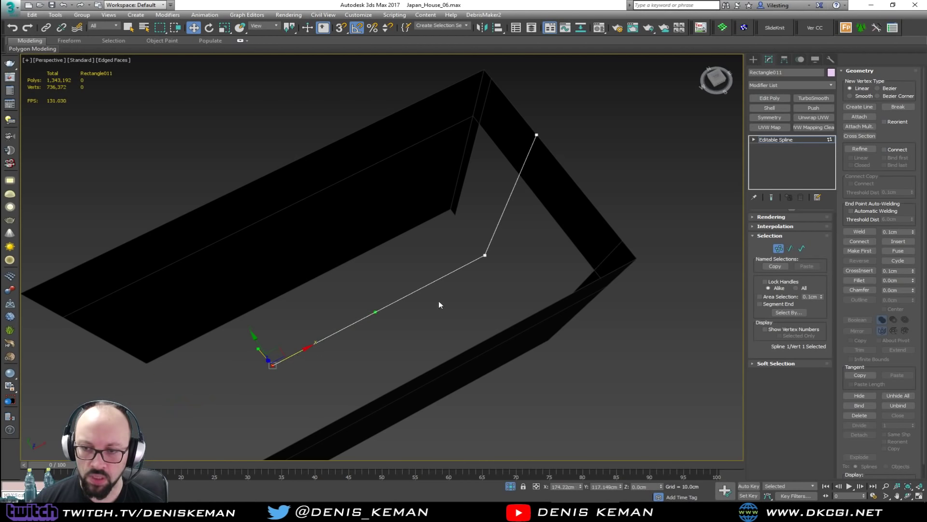
Step: Check the curved wall in Bath_Idea_02 and fillet the profile's floor-to-wall corner into a broad curve
{"action": "left_click_drag", "start_coordinate": [498, 290], "coordinate": [465, 243]}
{"action": "middle_click_drag", "start_coordinate": [448, 298], "coordinate": [508, 325], "text": "alt"}
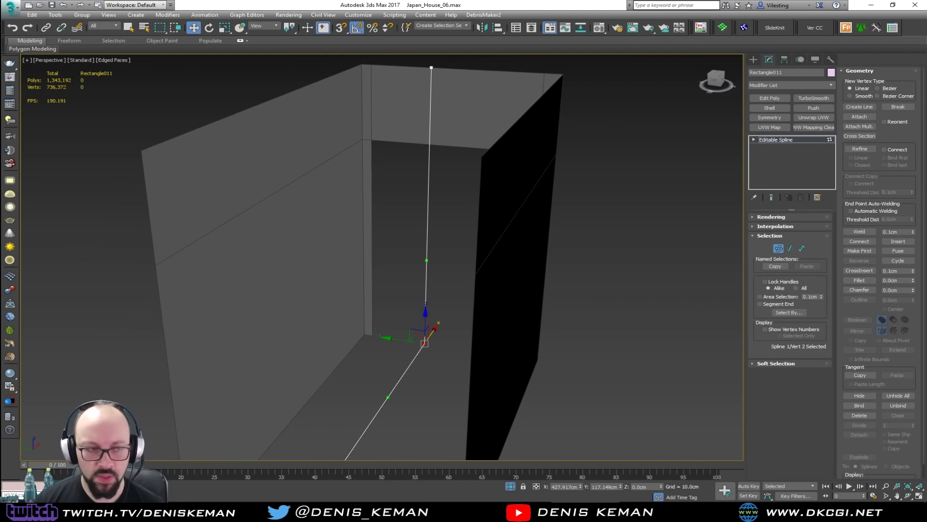
{"action": "key", "text": "alt+Tab"}
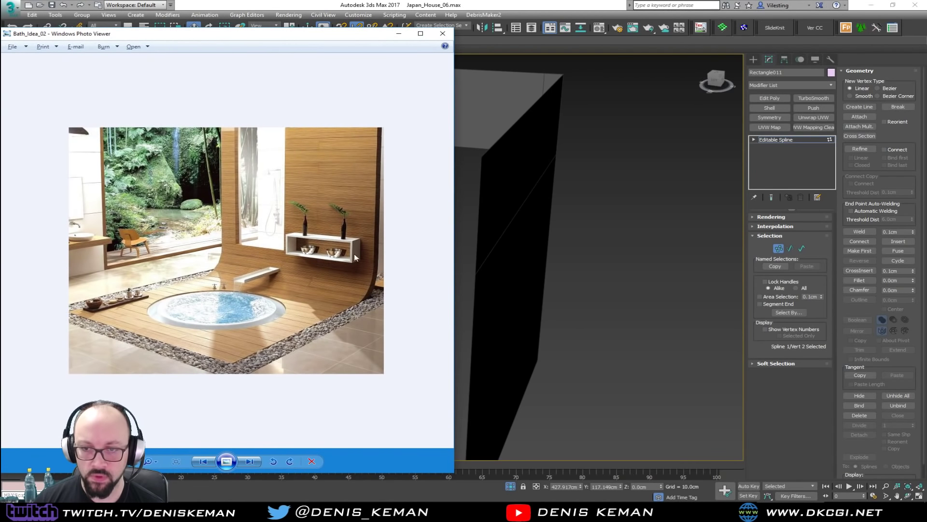
{"action": "key", "text": "alt+Tab"}
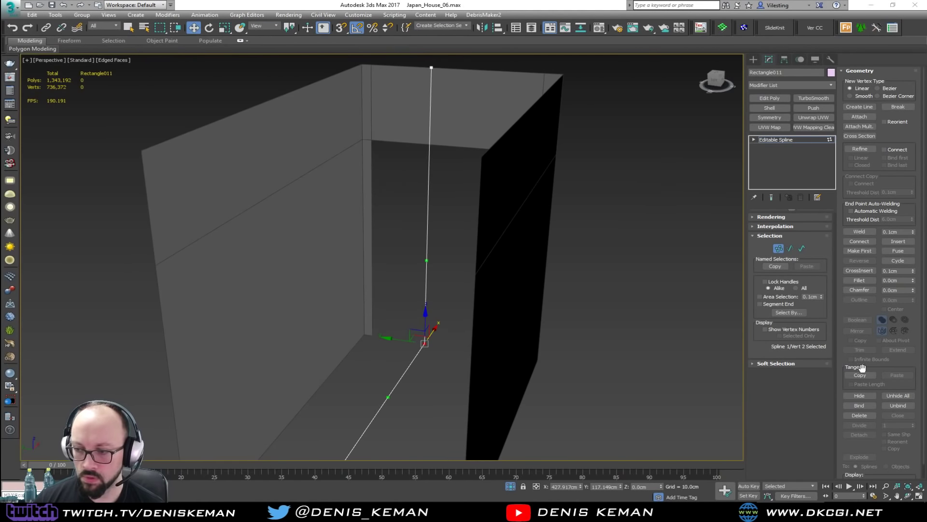
{"action": "left_click", "coordinate": [862, 281]}
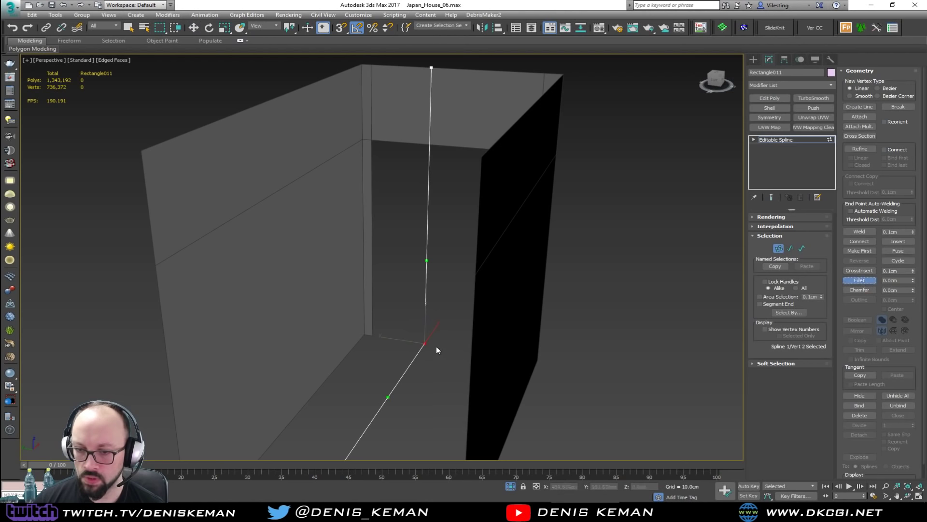
{"action": "left_click_drag", "start_coordinate": [425, 344], "coordinate": [428, 278]}
{"action": "middle_click_drag", "start_coordinate": [428, 279], "coordinate": [433, 302], "text": "alt"}
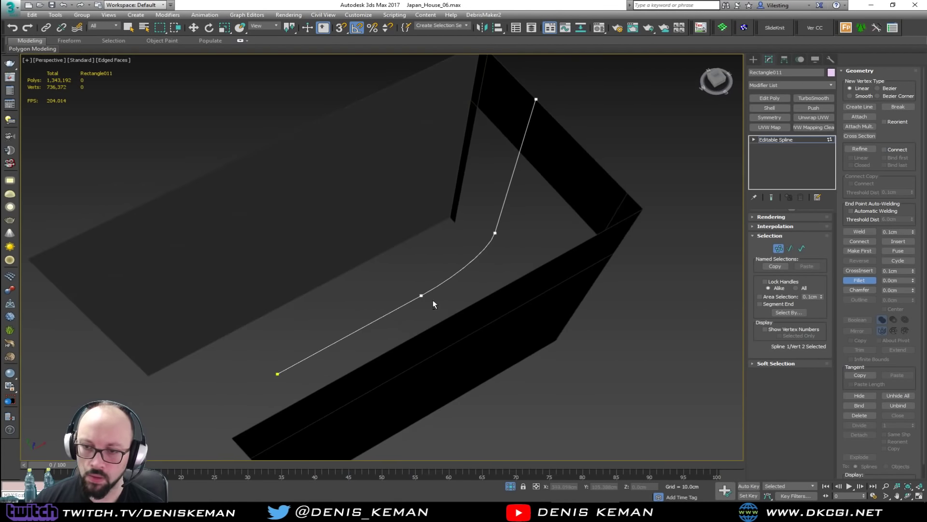
Step: Lower the profile's uppermost vertex to about the underside of the lintel over the doorway
{"action": "key", "text": "w"}
{"action": "left_click", "coordinate": [535, 98]}
{"action": "middle_click_drag", "start_coordinate": [531, 116], "coordinate": [525, 150], "text": "alt"}
{"action": "left_click_drag", "start_coordinate": [526, 147], "coordinate": [522, 242]}
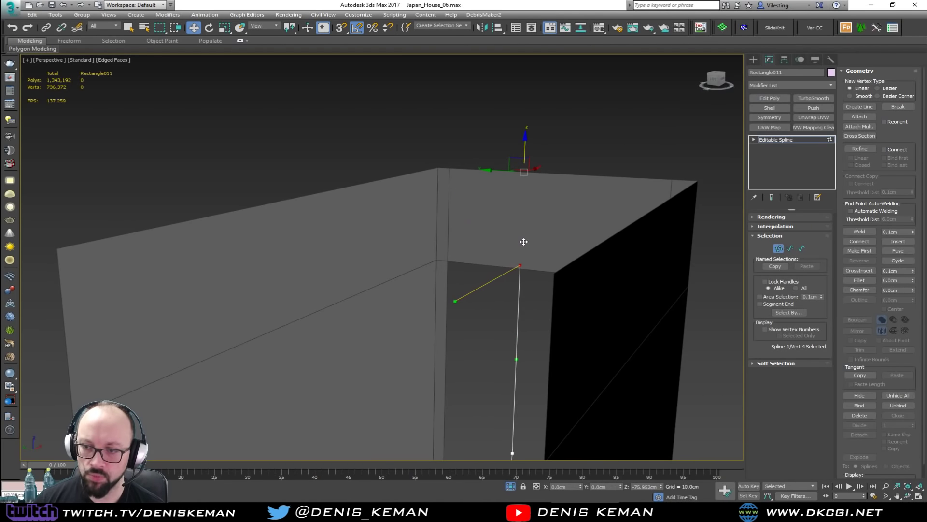
{"action": "middle_click_drag", "start_coordinate": [522, 242], "coordinate": [719, 236], "text": "alt"}
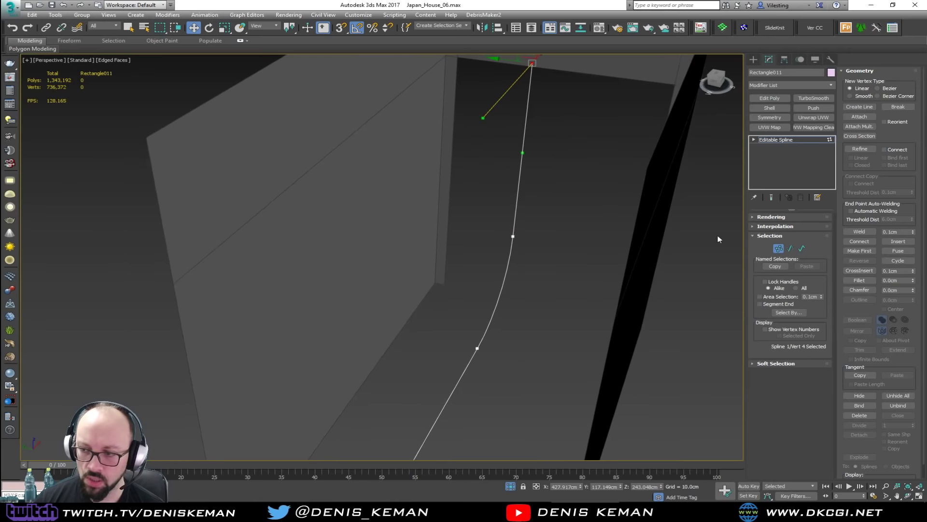
Step: Leave vertex editing and apply an Extrude modifier to the curved profile with an amount of 74.5 cm
{"action": "left_click", "coordinate": [774, 250]}
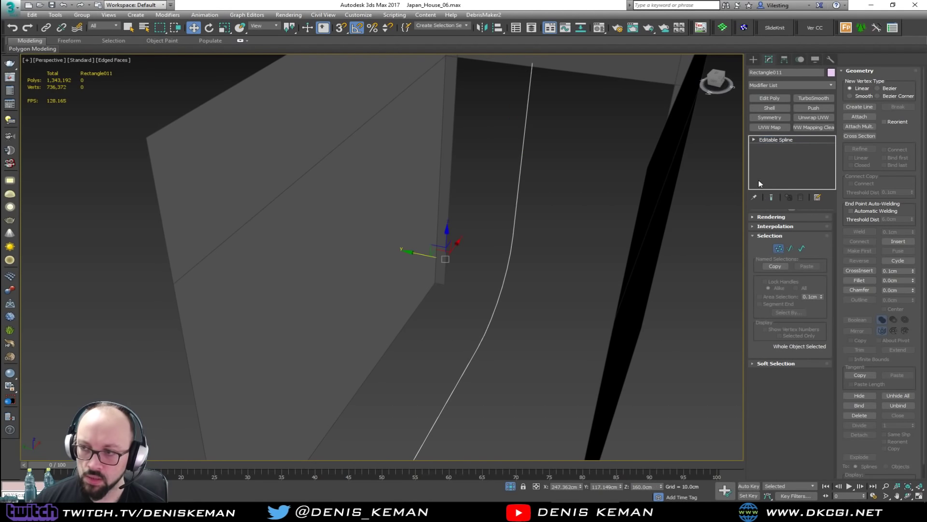
{"action": "left_click", "coordinate": [776, 84]}
{"action": "key", "text": "e"}
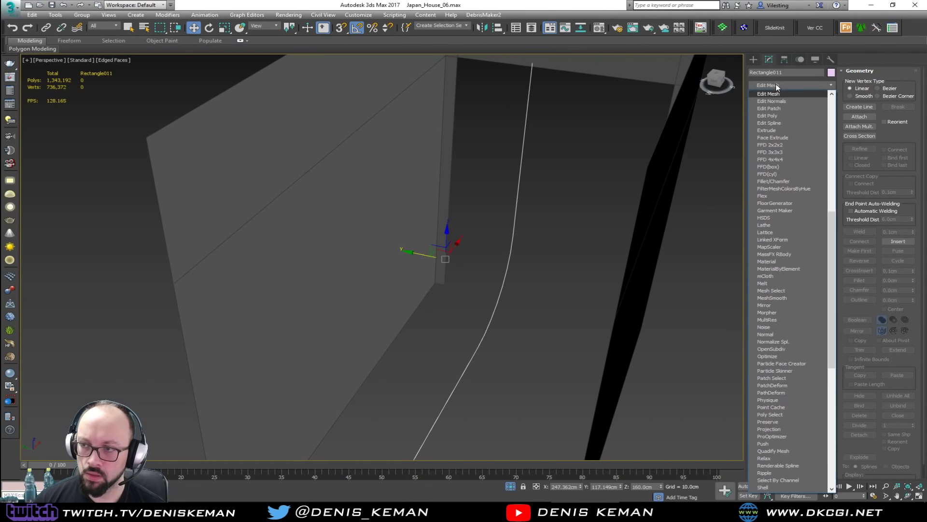
{"action": "left_click", "coordinate": [783, 128]}
{"action": "left_click_drag", "start_coordinate": [820, 229], "coordinate": [815, 166]}
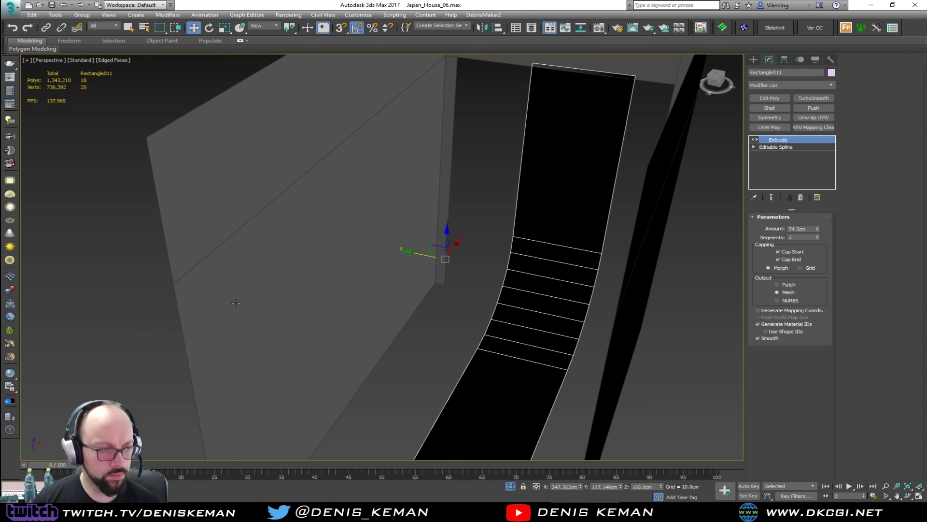
Step: Add an Edit Poly modifier to the extruded panel and flip the normals of all its polygons
{"action": "middle_click_drag", "start_coordinate": [477, 301], "coordinate": [419, 262], "text": "alt"}
{"action": "left_click", "coordinate": [763, 100]}
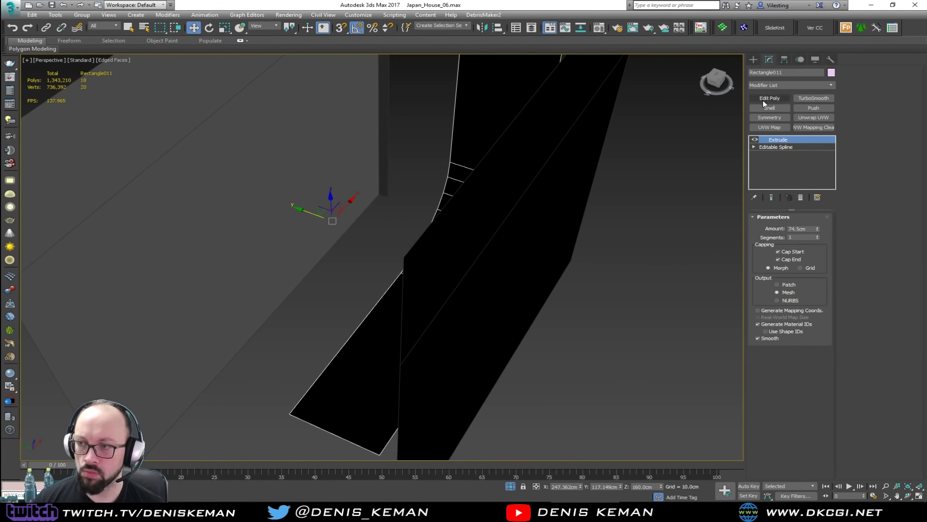
{"action": "key", "text": "4"}
{"action": "key", "text": "ctrl+a"}
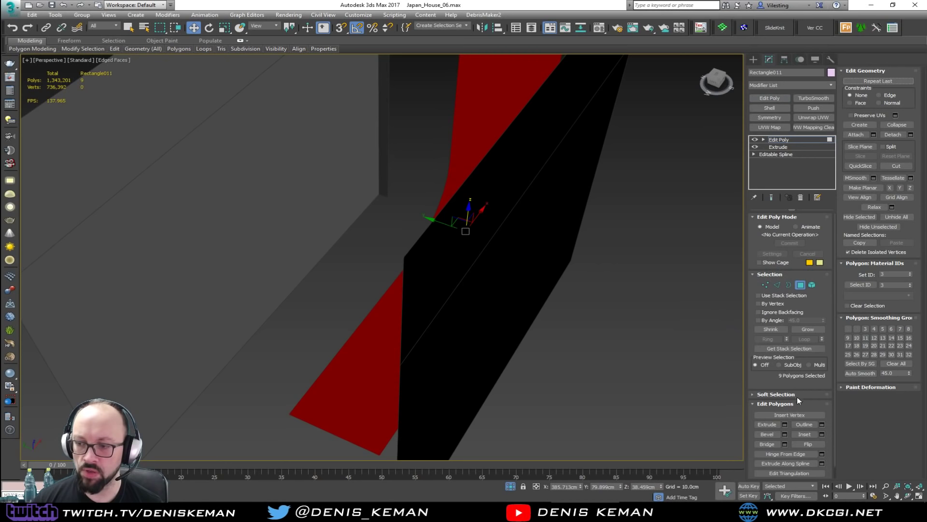
{"action": "left_click", "coordinate": [808, 443]}
{"action": "middle_click_drag", "start_coordinate": [456, 275], "coordinate": [488, 265], "text": "alt"}
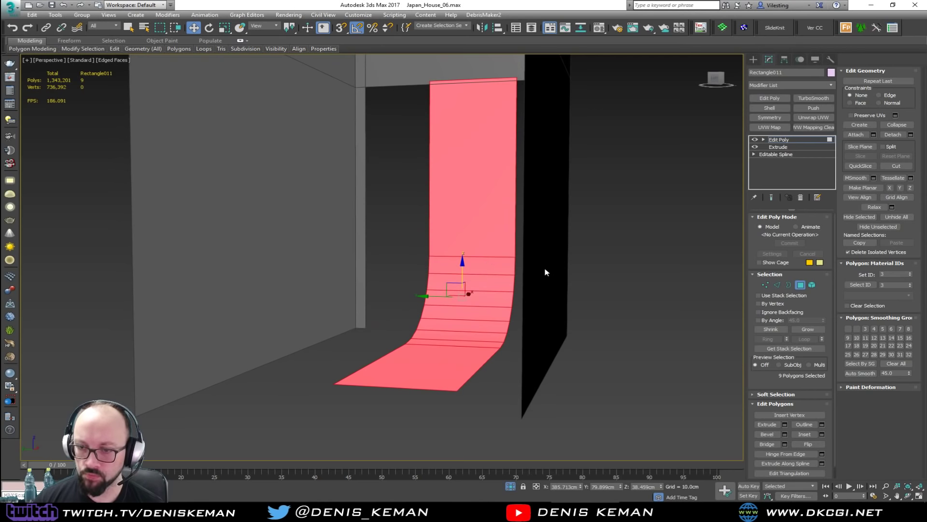
Step: Raise all of the panel's polygons roughly 50 cm above the floor and leave polygon editing
{"action": "middle_click_drag", "start_coordinate": [545, 272], "coordinate": [551, 271], "text": "alt"}
{"action": "left_click_drag", "start_coordinate": [471, 290], "coordinate": [471, 210]}
{"action": "left_click", "coordinate": [801, 284]}
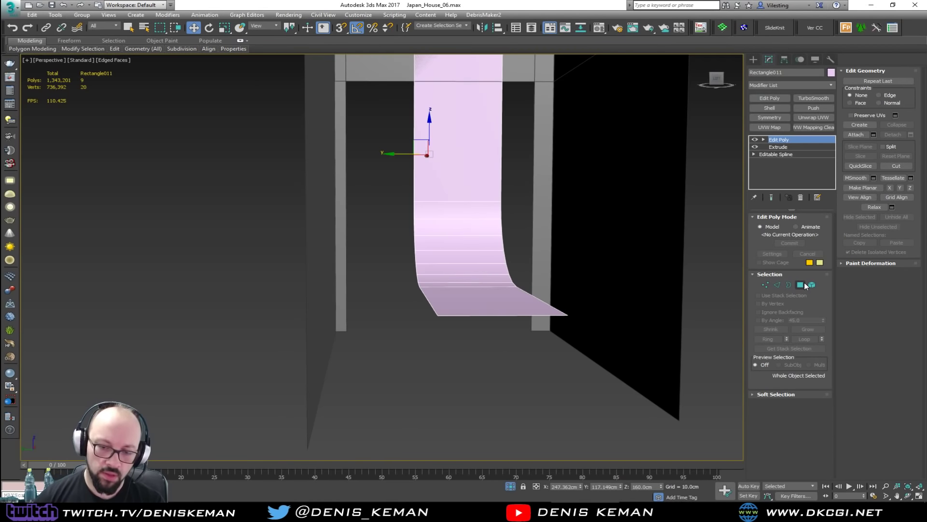
{"action": "left_click", "coordinate": [313, 511]}
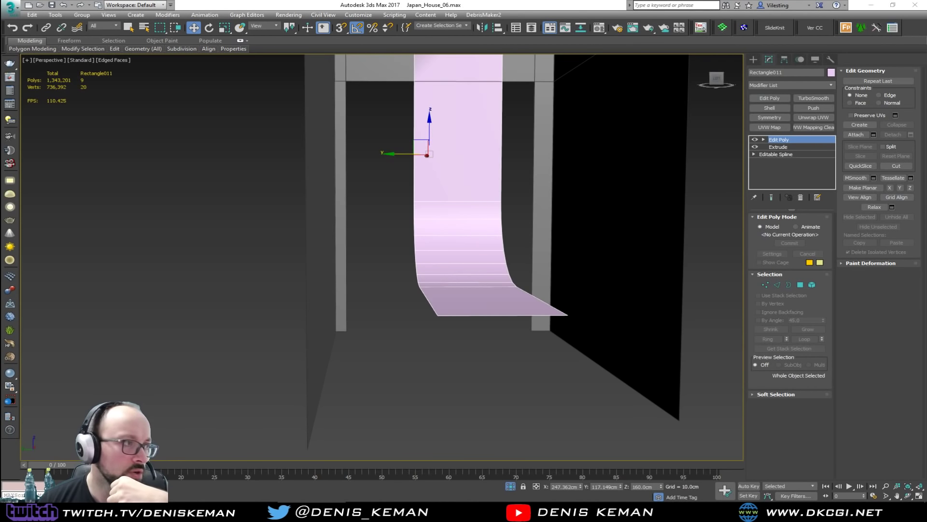
Step: Create a reference box about 54 cm wide on the floor by the panel's free end and set its height to 50 cm
{"action": "middle_click_drag", "start_coordinate": [571, 287], "coordinate": [631, 135], "text": "alt"}
{"action": "left_click", "coordinate": [755, 60]}
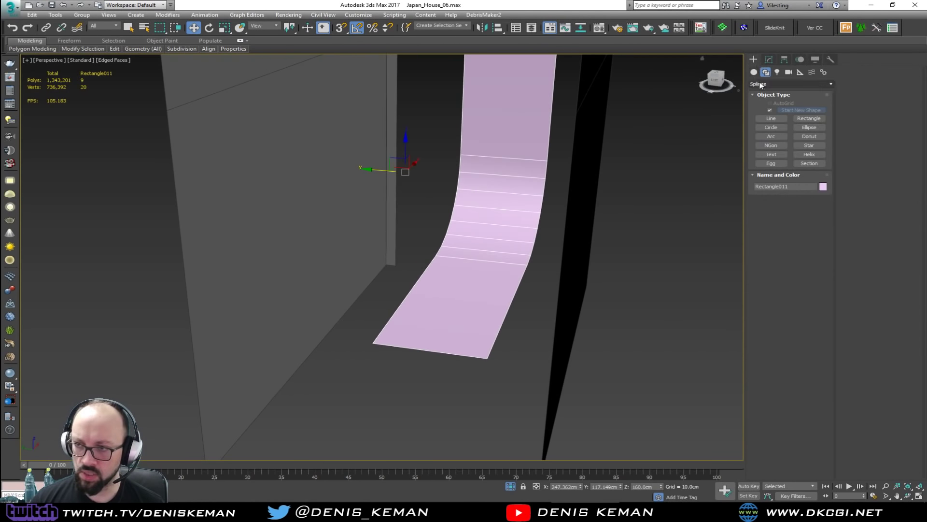
{"action": "left_click", "coordinate": [754, 72]}
{"action": "left_click", "coordinate": [771, 111]}
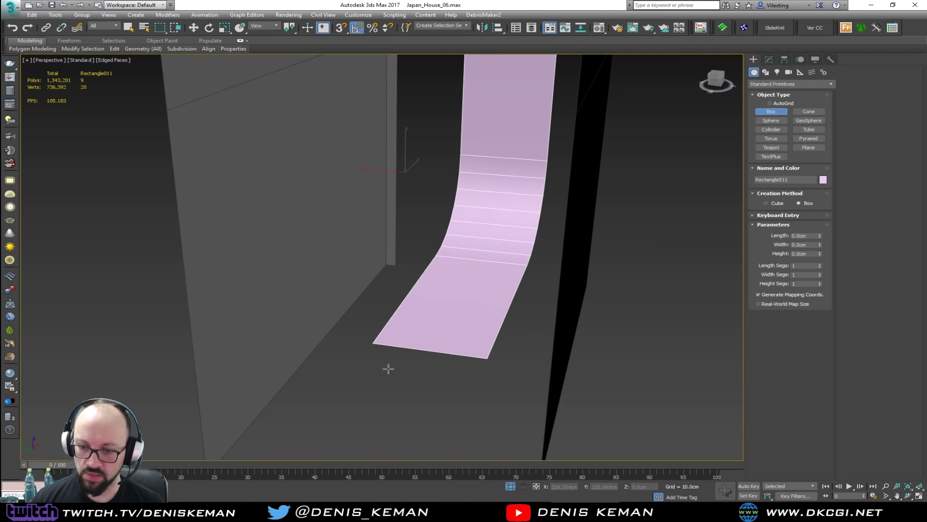
{"action": "left_click_drag", "start_coordinate": [387, 370], "coordinate": [472, 356]}
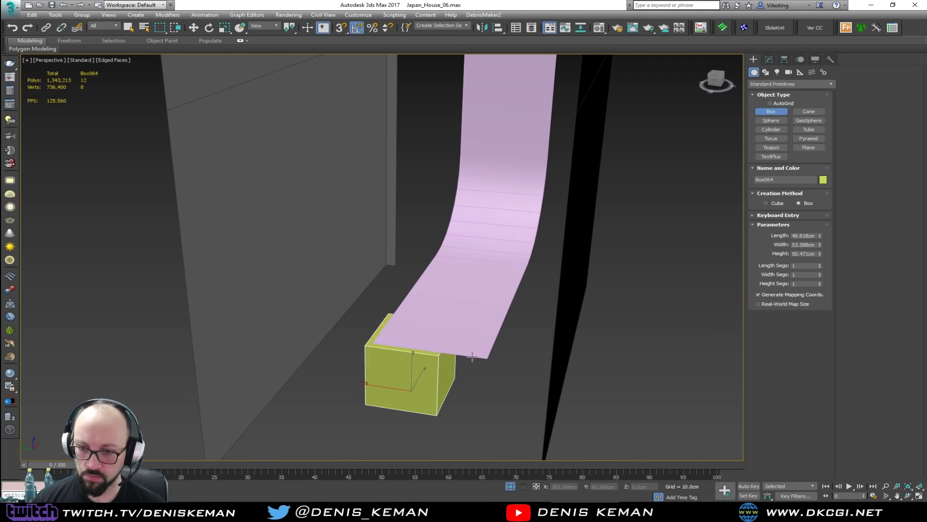
{"action": "double_click", "coordinate": [794, 254]}
{"action": "type", "text": "50"}
{"action": "key", "text": "Return"}
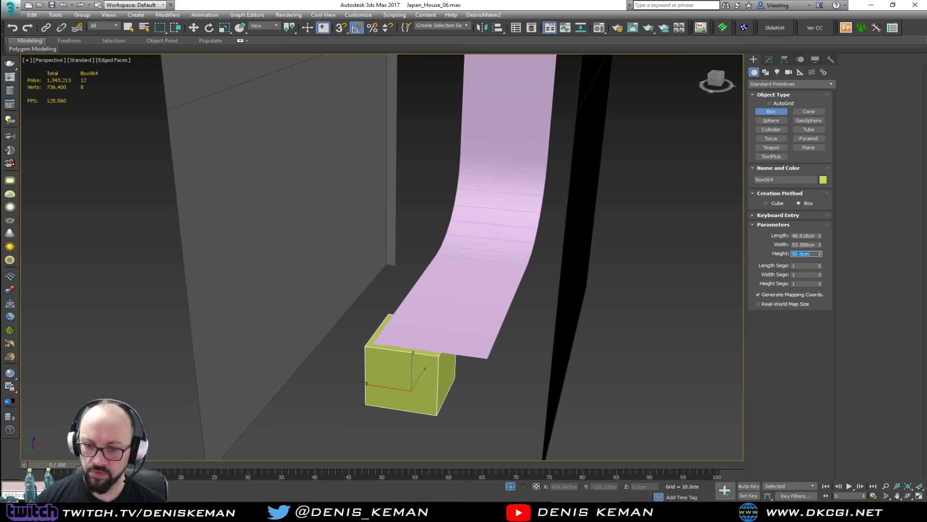
Step: Move the reference box beneath the panel's floor section and lower the panel about 2 cm to the box's top
{"action": "key", "text": "w"}
{"action": "middle_click_drag", "start_coordinate": [462, 382], "coordinate": [425, 372], "text": "alt"}
{"action": "left_click_drag", "start_coordinate": [417, 369], "coordinate": [446, 322]}
{"action": "left_click", "coordinate": [440, 371]}
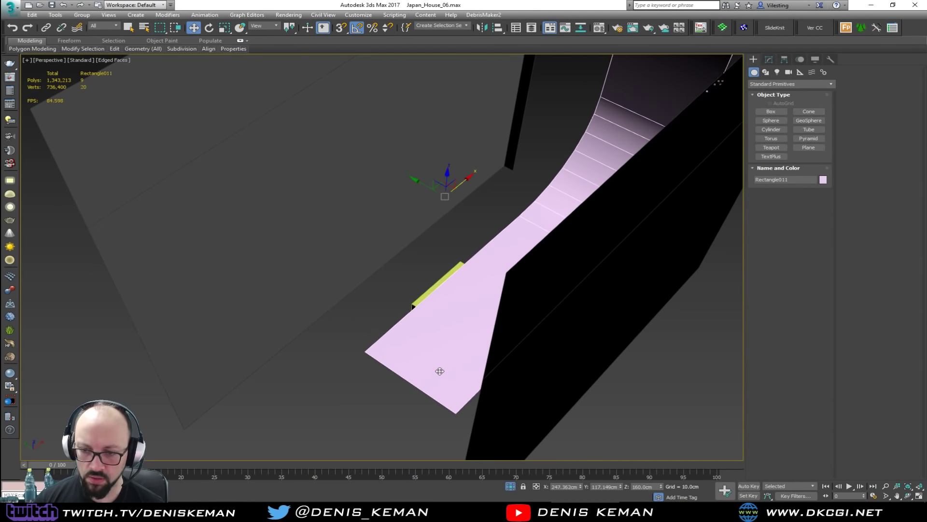
{"action": "middle_click_drag", "start_coordinate": [440, 371], "coordinate": [452, 234], "text": "alt"}
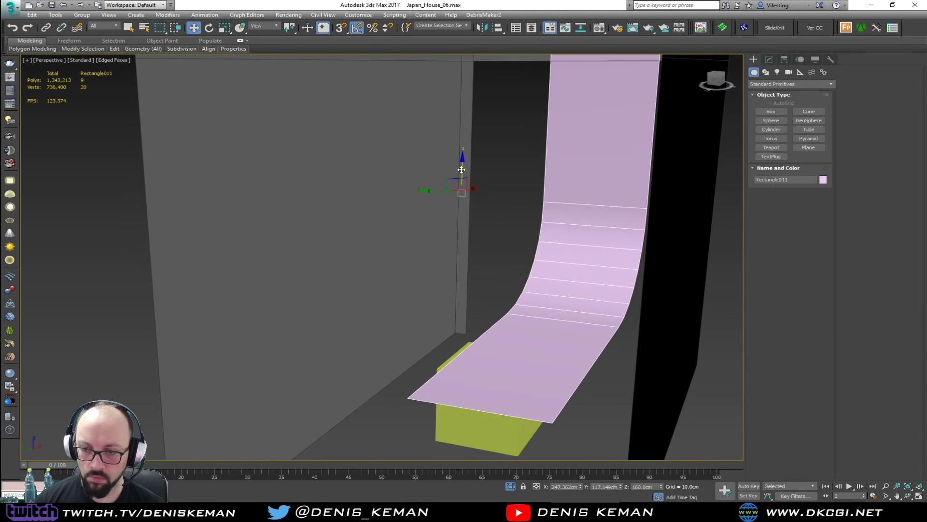
{"action": "mouse_move", "coordinate": [462, 169]}
{"action": "left_mouse_down"}
{"action": "mouse_move", "coordinate": [464, 156]}
{"action": "mouse_move", "coordinate": [467, 173]}
{"action": "left_mouse_up"}
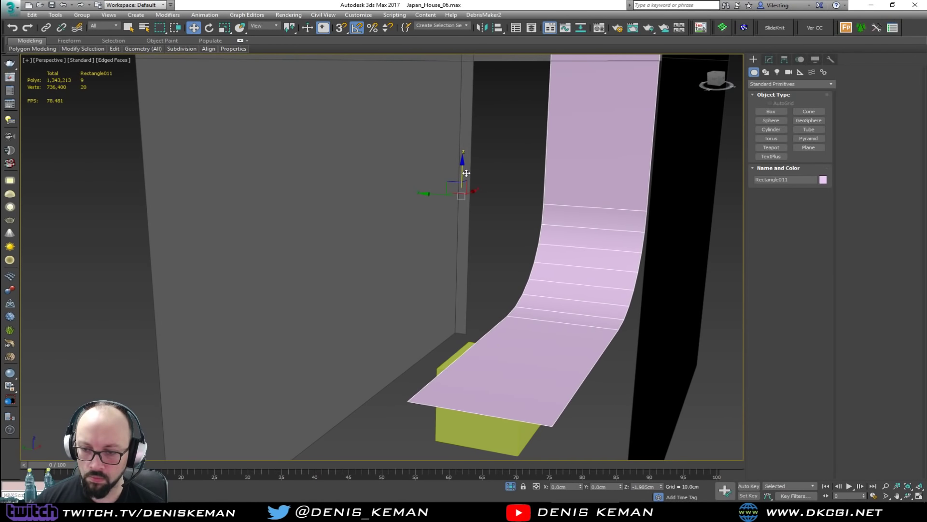
Step: Shorten the panel's floor section by moving its two end vertices toward the doorway to above the box, and leave vertex editing
{"action": "middle_click_drag", "start_coordinate": [466, 172], "coordinate": [370, 283], "text": "alt"}
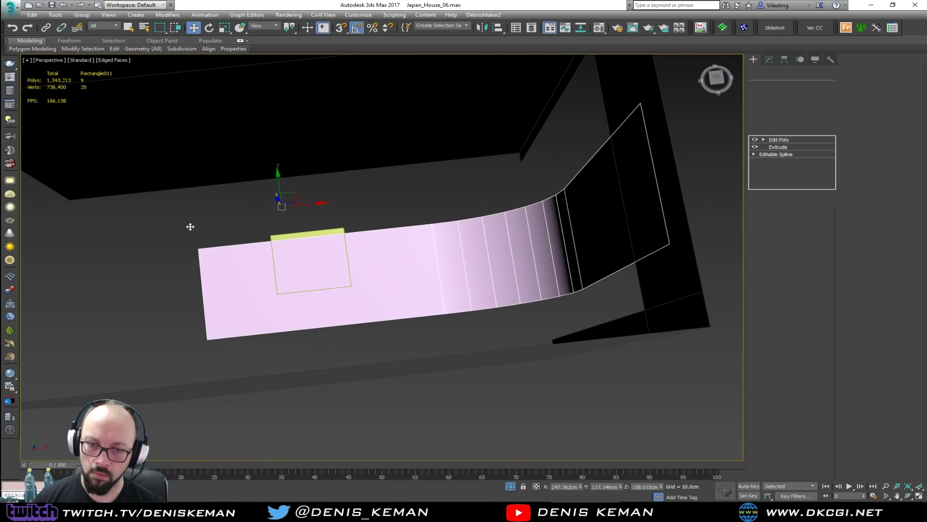
{"action": "key", "text": "1"}
{"action": "left_click_drag", "start_coordinate": [179, 216], "coordinate": [269, 379]}
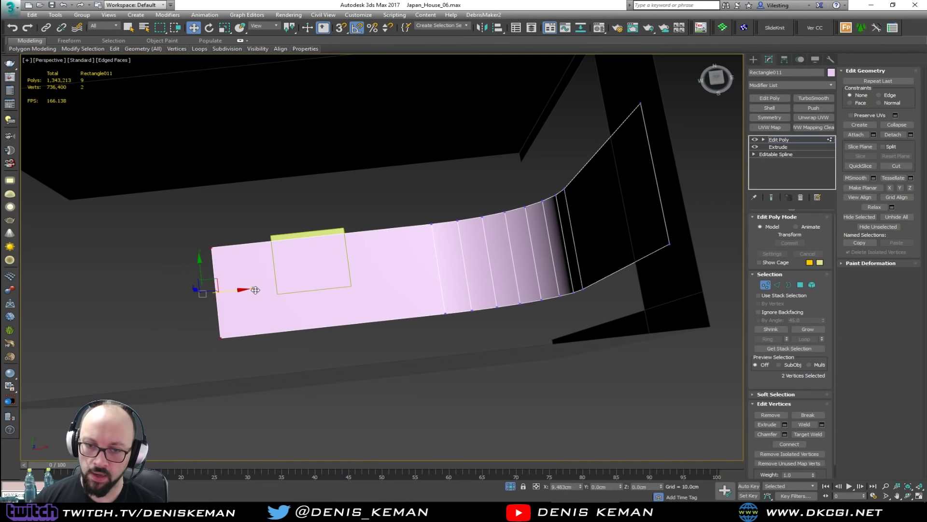
{"action": "left_click_drag", "start_coordinate": [256, 290], "coordinate": [345, 280]}
{"action": "middle_click_drag", "start_coordinate": [345, 281], "coordinate": [518, 297], "text": "alt"}
{"action": "key", "text": "1"}
Step: Slide the panel about 42 cm sideways against the side wall, nudge it slightly away from the doorway, and delete the reference box
{"action": "middle_click_drag", "start_coordinate": [354, 217], "coordinate": [442, 290]}
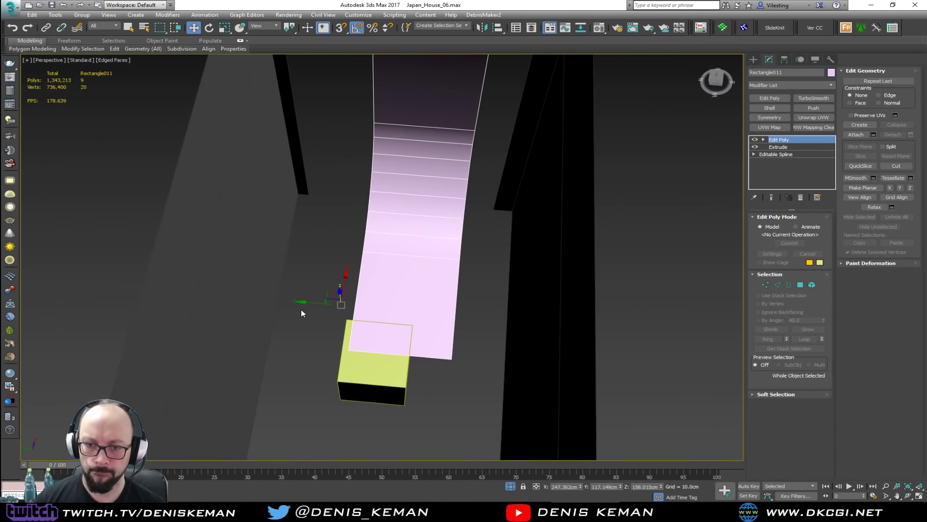
{"action": "left_click_drag", "start_coordinate": [307, 304], "coordinate": [378, 300]}
{"action": "middle_click_drag", "start_coordinate": [379, 236], "coordinate": [420, 348], "text": "alt"}
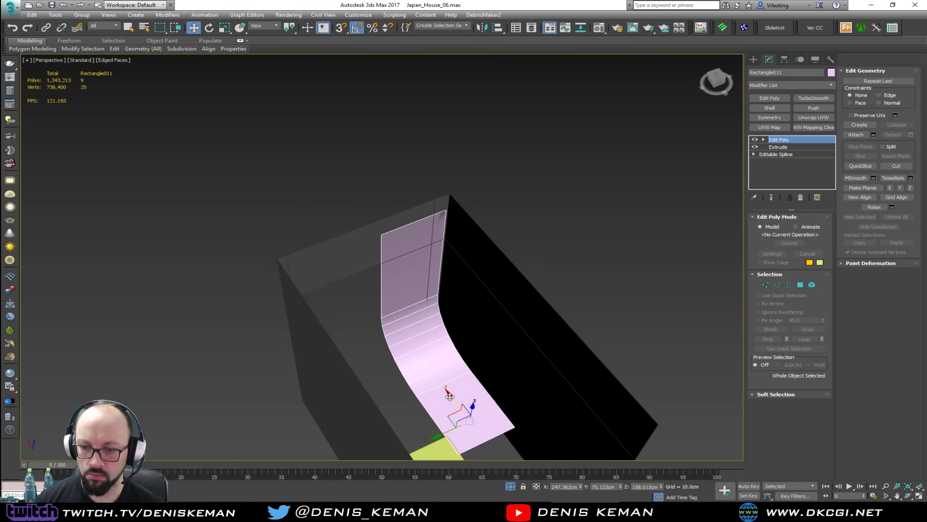
{"action": "left_click_drag", "start_coordinate": [450, 394], "coordinate": [449, 395]}
{"action": "middle_click_drag", "start_coordinate": [450, 395], "coordinate": [412, 353], "text": "alt"}
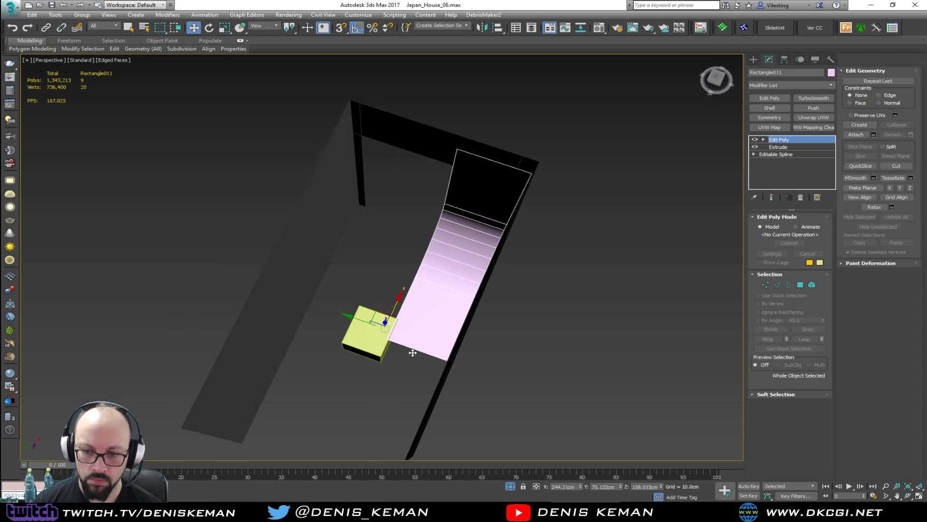
{"action": "left_click", "coordinate": [371, 349]}
{"action": "key", "text": "Delete"}
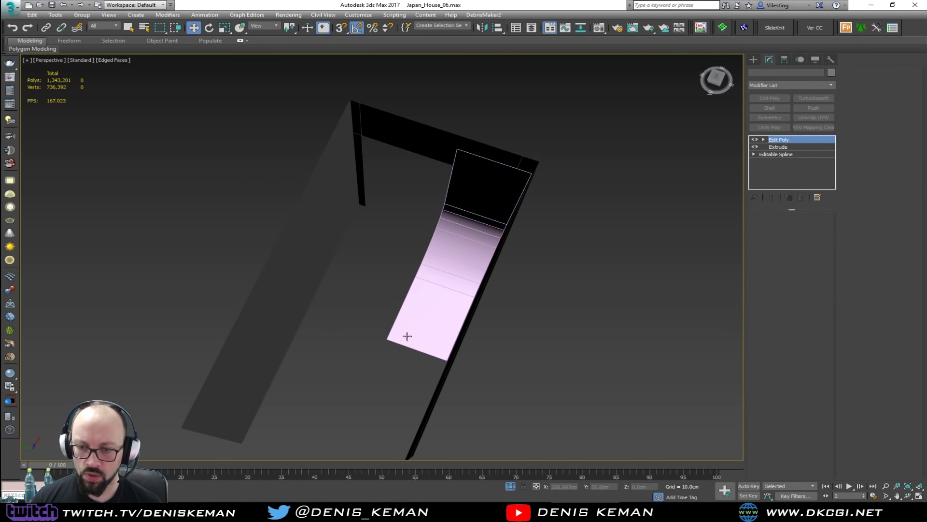
Step: Widen the panel by moving the whole edge loop on its open side toward the opposite wall, nearly to the doorway's far post
{"action": "key", "text": "2"}
{"action": "left_click", "coordinate": [408, 310]}
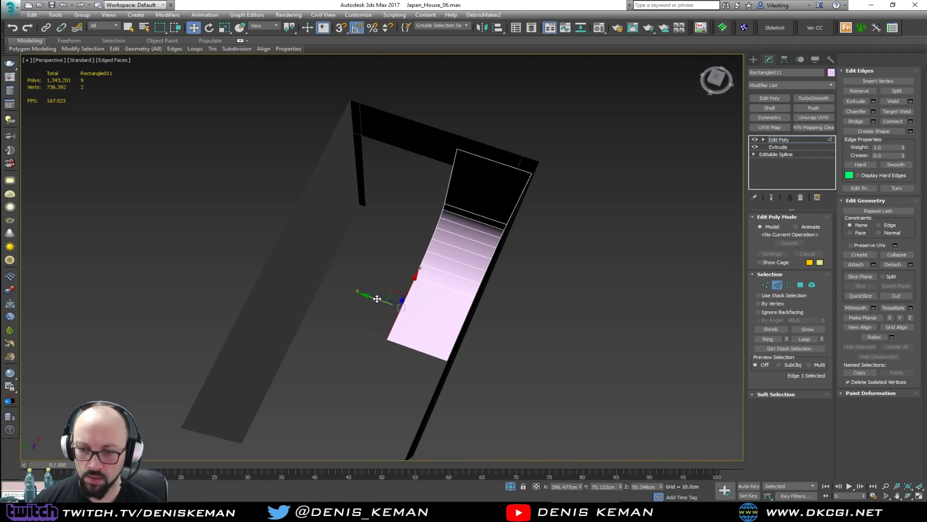
{"action": "left_click_drag", "start_coordinate": [377, 298], "coordinate": [394, 318], "text": "shift"}
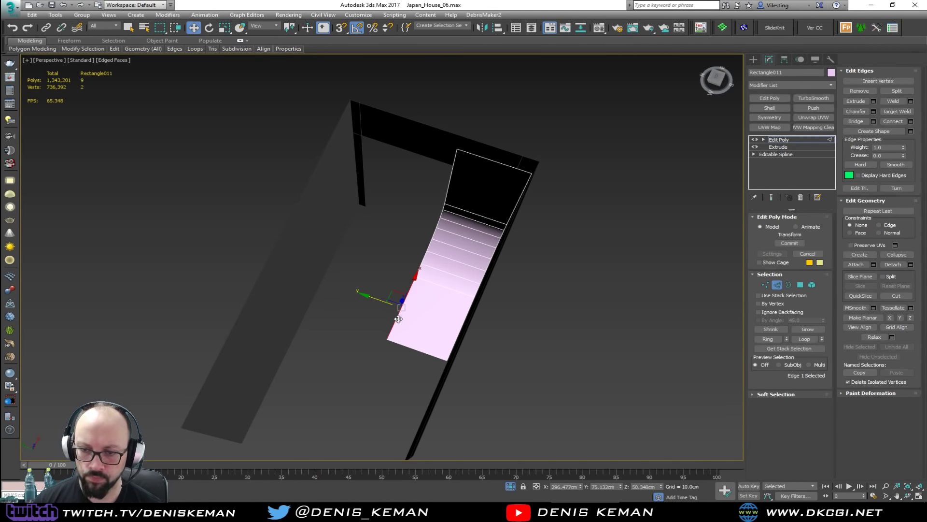
{"action": "double_click", "coordinate": [398, 318]}
{"action": "left_click_drag", "start_coordinate": [395, 256], "coordinate": [334, 205]}
{"action": "middle_click_drag", "start_coordinate": [370, 227], "coordinate": [411, 201], "text": "alt"}
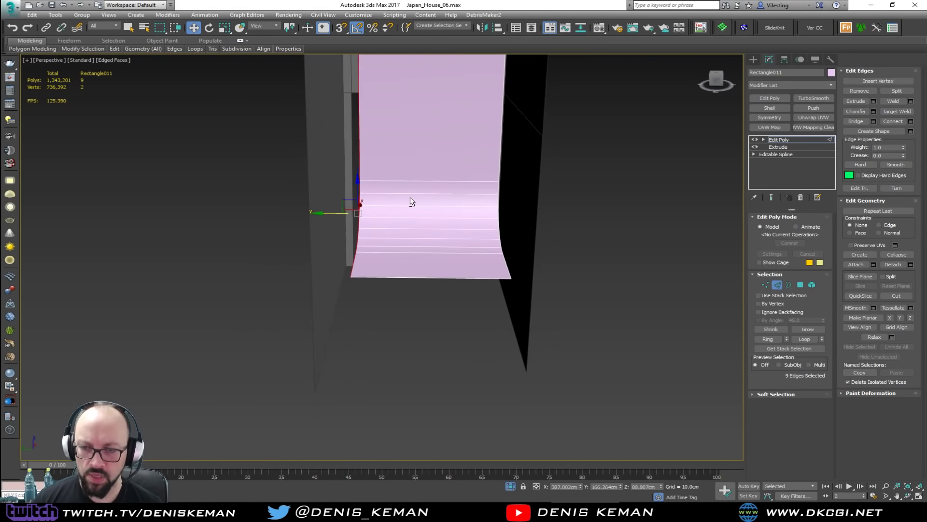
{"action": "middle_click_drag", "start_coordinate": [395, 171], "coordinate": [398, 275], "text": "alt"}
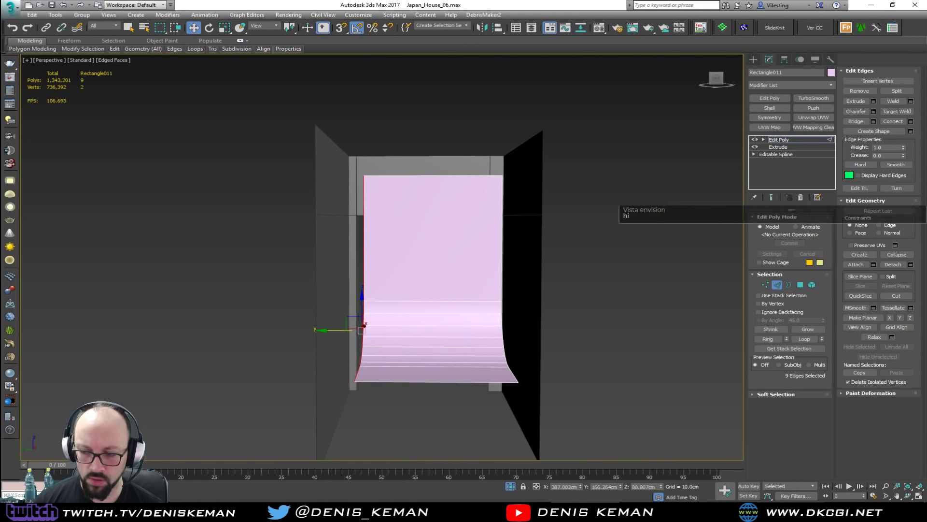
Step: Check the curved wall in Bath_Idea_02 and remove the second-lowest edge across the panel's bend
{"action": "left_click_drag", "start_coordinate": [0, 37], "coordinate": [279, 40]}
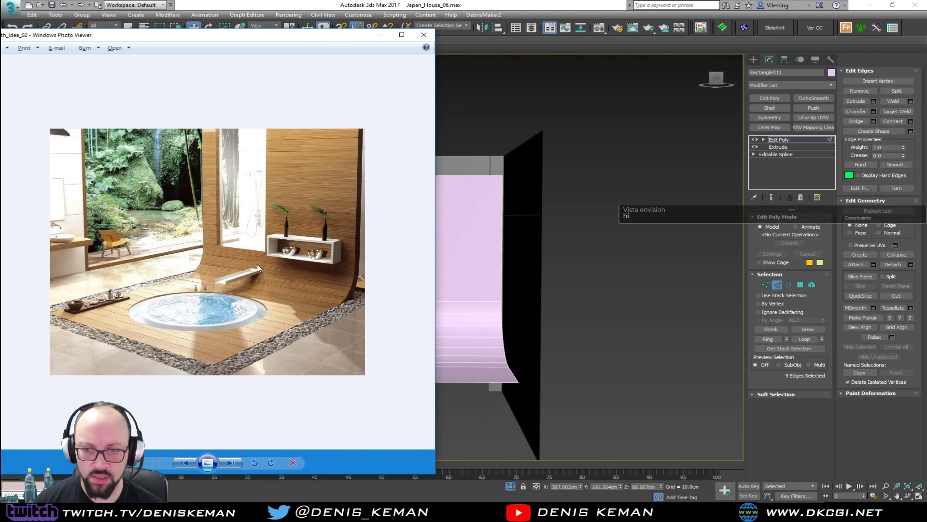
{"action": "left_click_drag", "start_coordinate": [243, 42], "coordinate": [0, 43]}
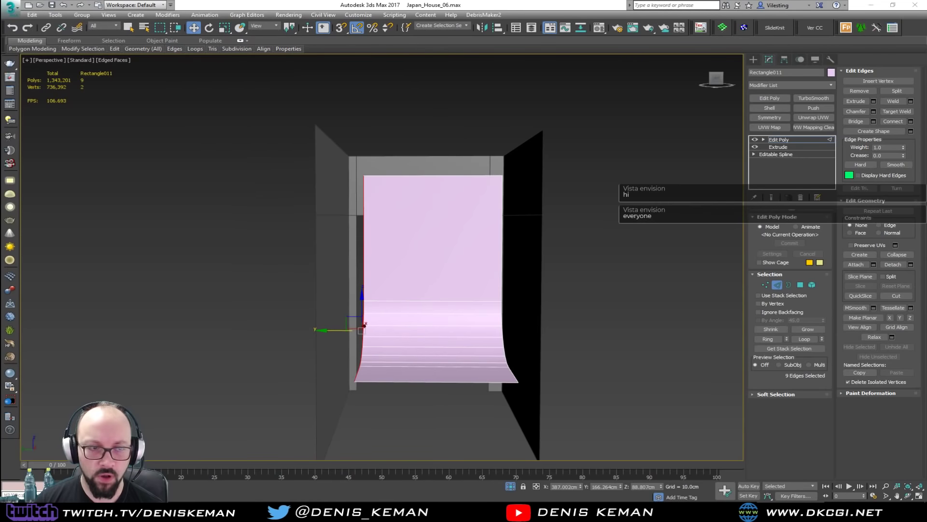
{"action": "mouse_move", "coordinate": [375, 306]}
{"action": "middle_mouse_down", "text": "alt"}
{"action": "mouse_move", "coordinate": [311, 352]}
{"action": "mouse_move", "coordinate": [338, 349]}
{"action": "mouse_move", "coordinate": [364, 300]}
{"action": "middle_mouse_up", "text": "alt"}
{"action": "scroll", "coordinate": [389, 356], "scroll_direction": "up", "scroll_amount": 6}
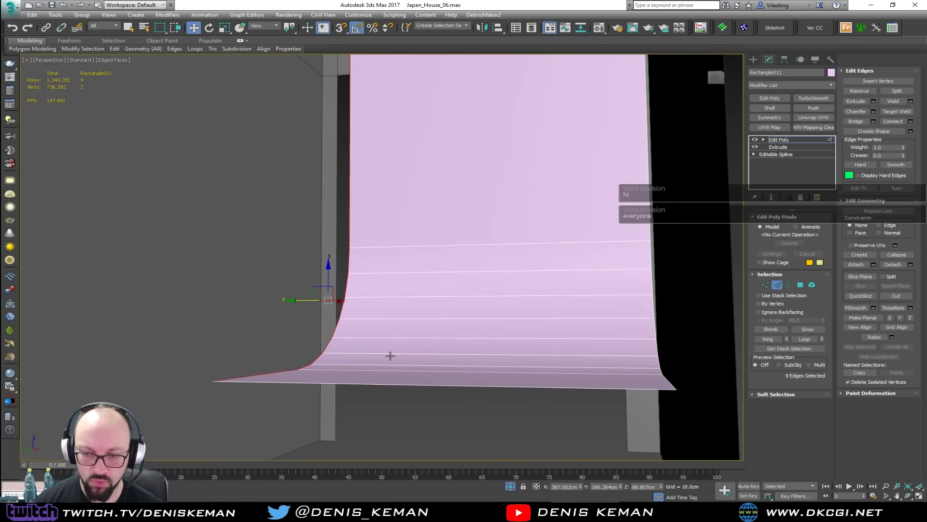
{"action": "middle_click_drag", "start_coordinate": [390, 356], "coordinate": [399, 376], "text": "alt"}
{"action": "key", "text": "2"}
{"action": "key", "text": "2"}
{"action": "left_click", "coordinate": [414, 350]}
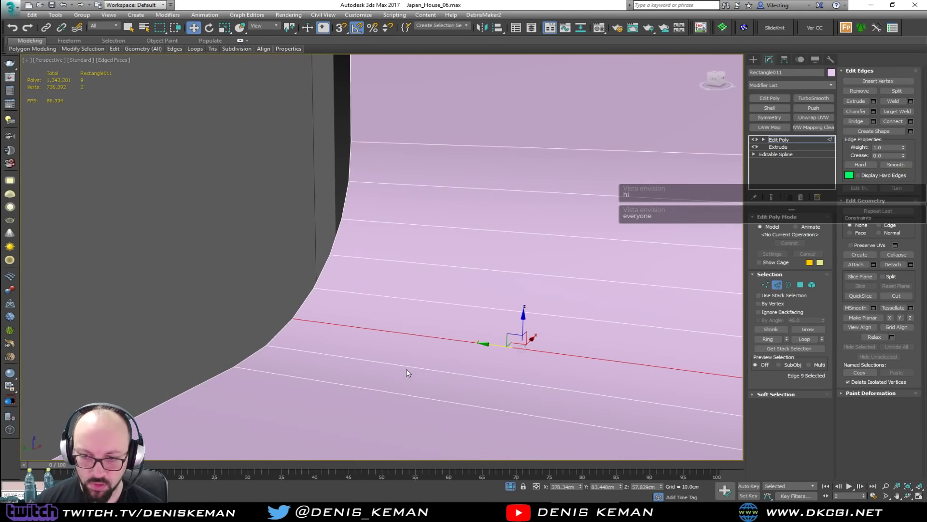
{"action": "left_click", "coordinate": [407, 369]}
{"action": "key", "text": "BackSpace"}
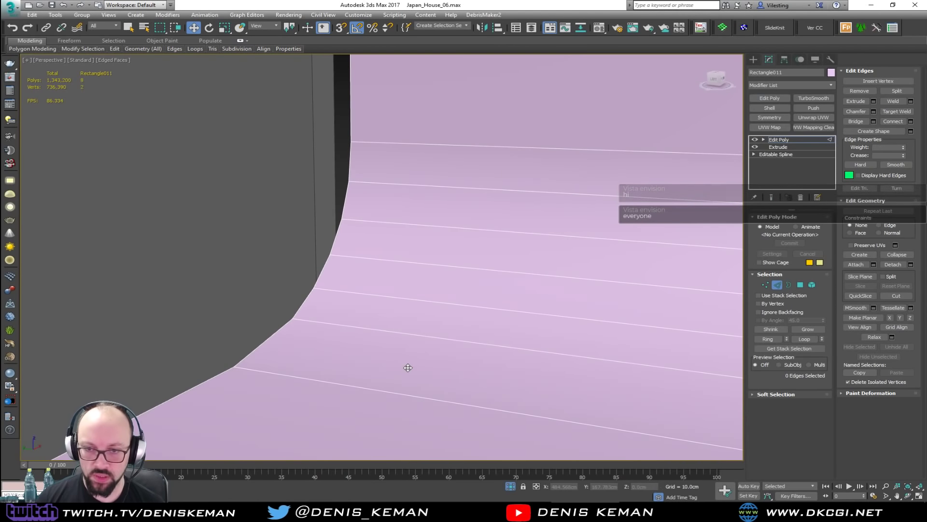
Step: Thin out the bend further by removing two alternate middle edges and the edge just below the uppermost one
{"action": "left_click", "coordinate": [469, 307]}
{"action": "left_click", "coordinate": [479, 230], "text": "ctrl"}
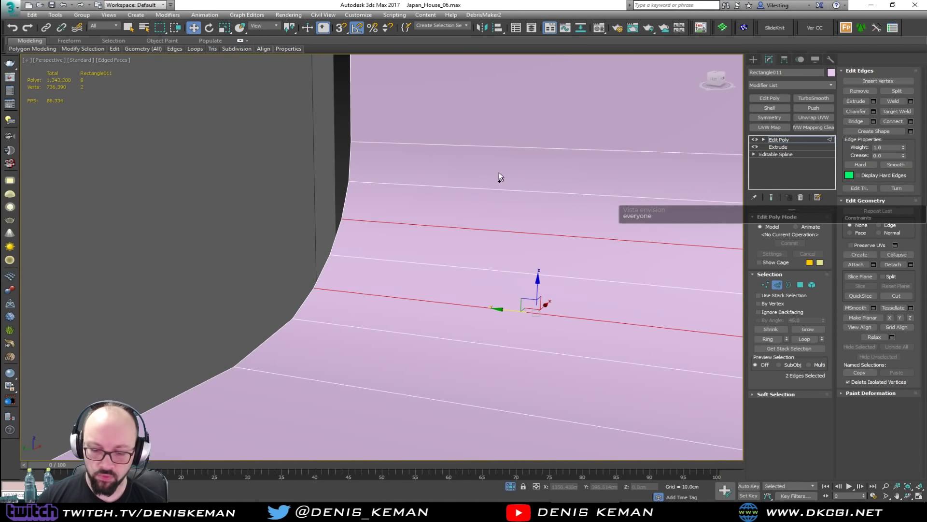
{"action": "key", "text": "BackSpace"}
{"action": "left_click", "coordinate": [517, 188]}
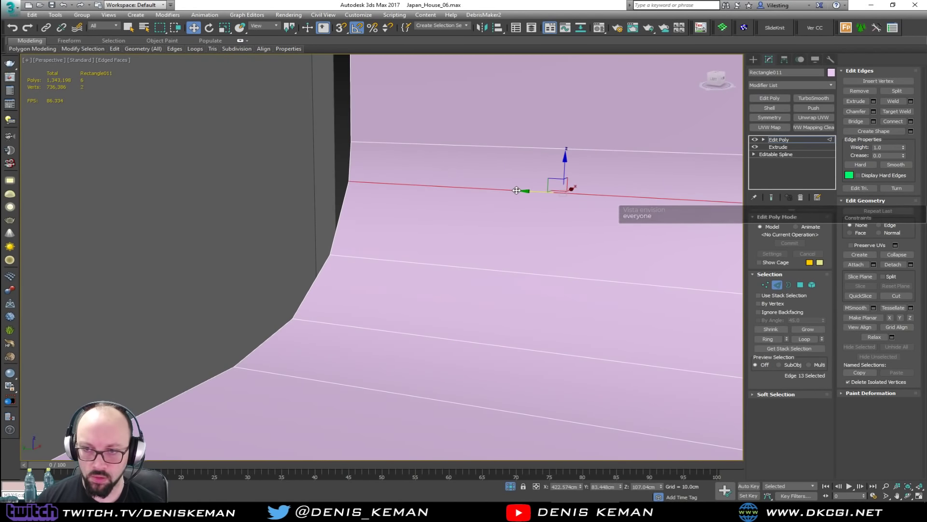
{"action": "key", "text": "BackSpace"}
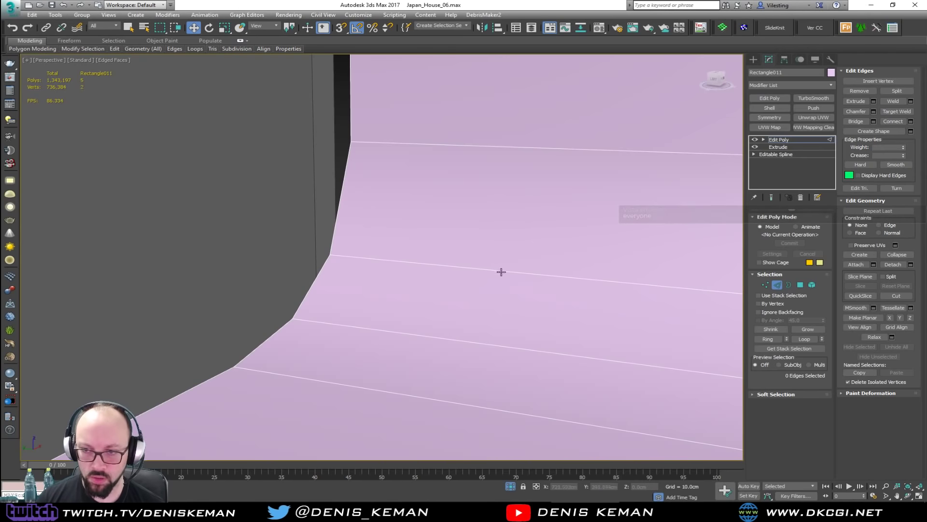
Step: Move the bend's lowest edge toward the wall, close to the edge above it
{"action": "left_click", "coordinate": [475, 403]}
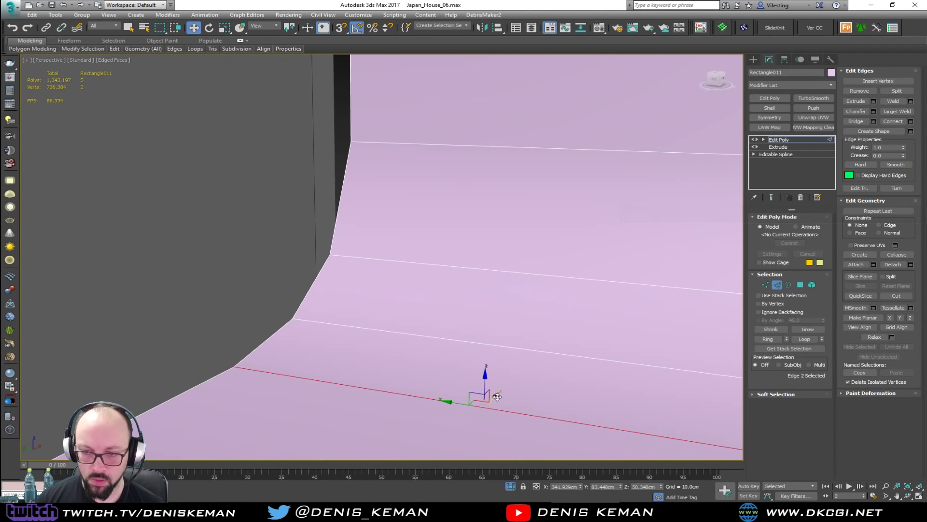
{"action": "left_click_drag", "start_coordinate": [500, 396], "coordinate": [540, 373]}
{"action": "left_click", "coordinate": [540, 374]}
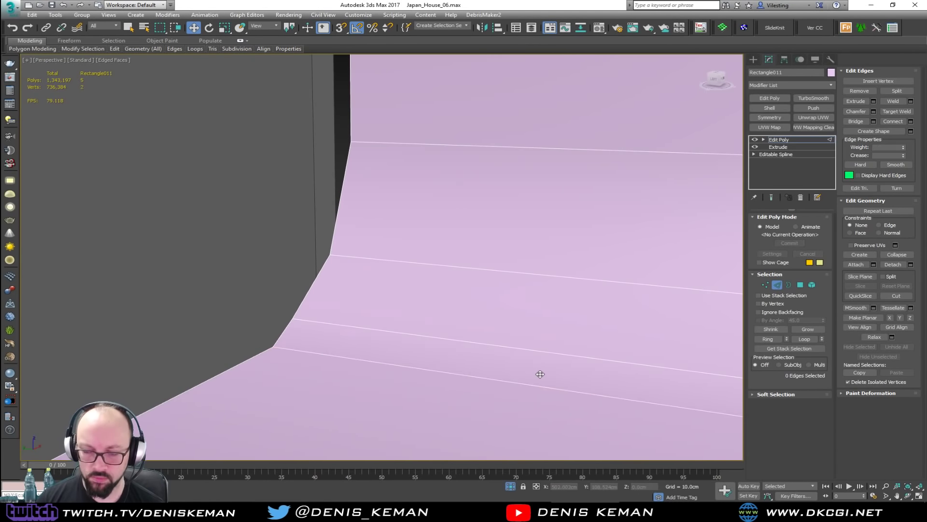
Step: Remove the three bend edges below the uppermost one together with their vertices
{"action": "left_click", "coordinate": [522, 350]}
{"action": "left_click", "coordinate": [516, 383], "text": "ctrl"}
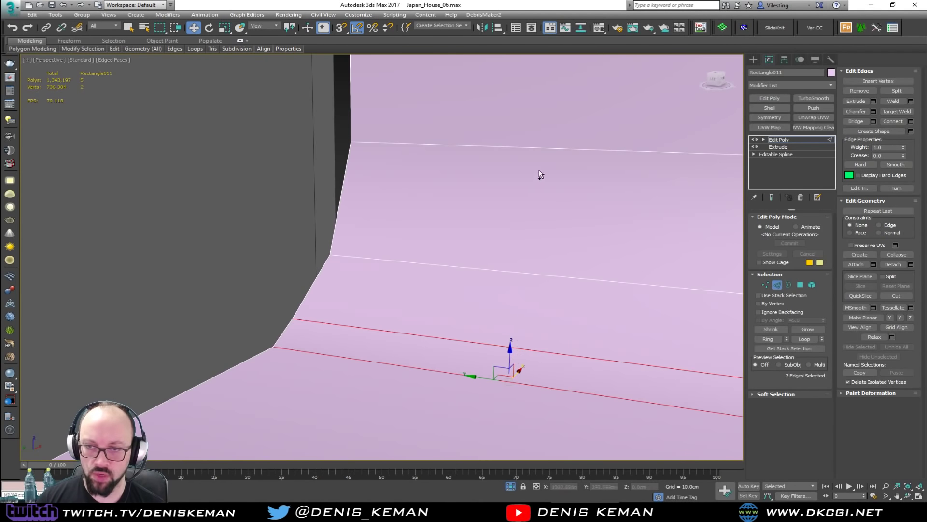
{"action": "left_click", "coordinate": [522, 275], "text": "ctrl"}
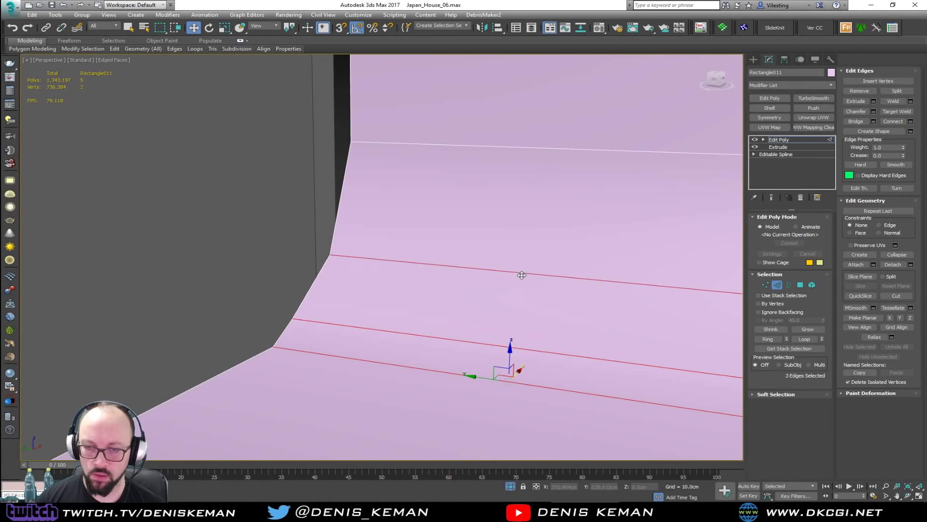
{"action": "key", "text": "ctrl+BackSpace"}
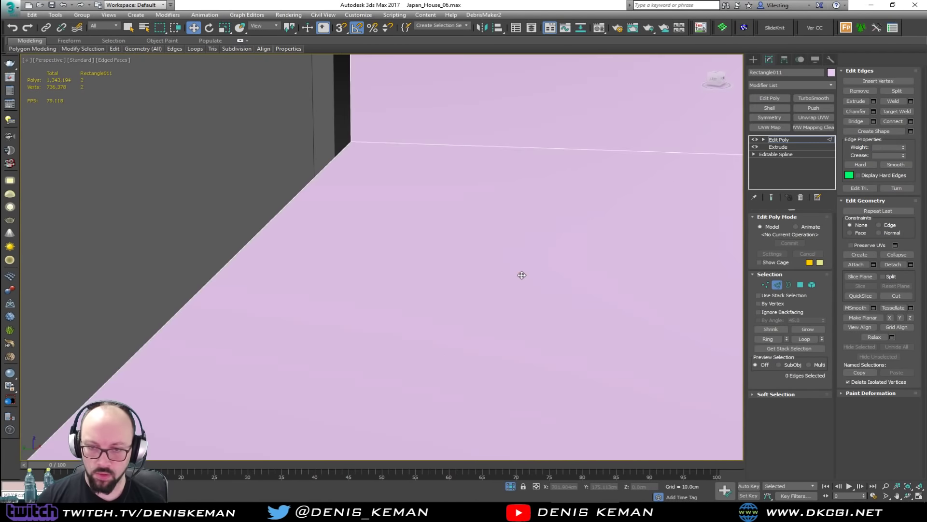
Step: Lower the crease edge between the panel's wall and floor sections to a height of about 50 cm
{"action": "left_click", "coordinate": [519, 146]}
{"action": "scroll", "coordinate": [443, 203], "scroll_direction": "down", "scroll_amount": 4}
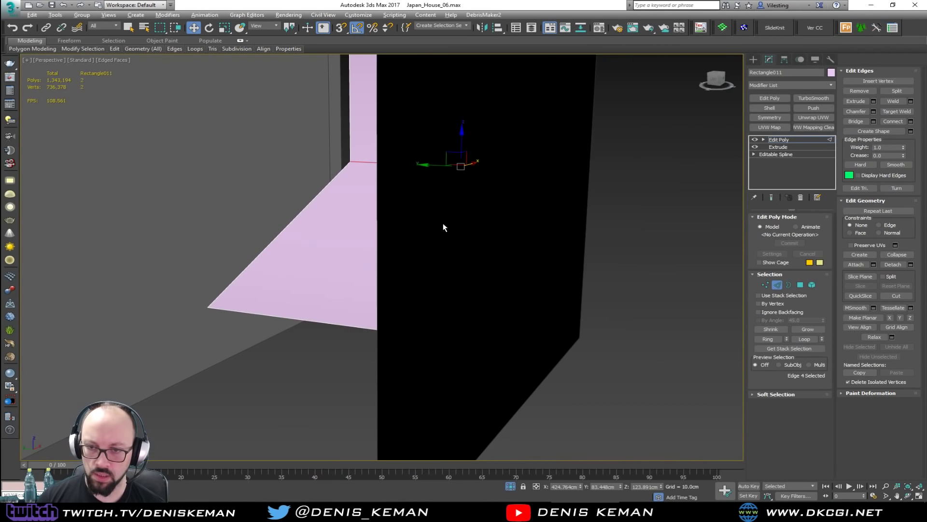
{"action": "middle_click_drag", "start_coordinate": [443, 226], "coordinate": [454, 224], "text": "alt"}
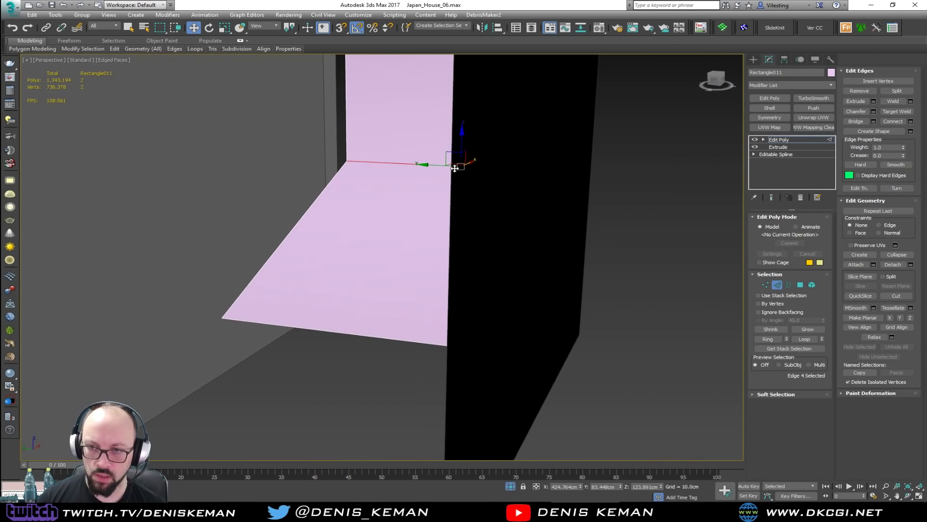
{"action": "left_click_drag", "start_coordinate": [454, 168], "coordinate": [427, 267]}
{"action": "key", "text": "s"}
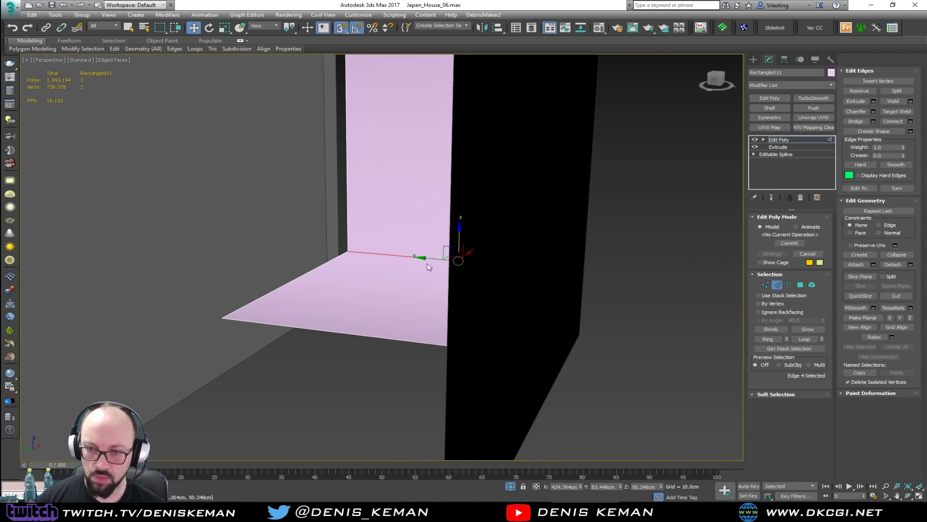
{"action": "left_click", "coordinate": [777, 286]}
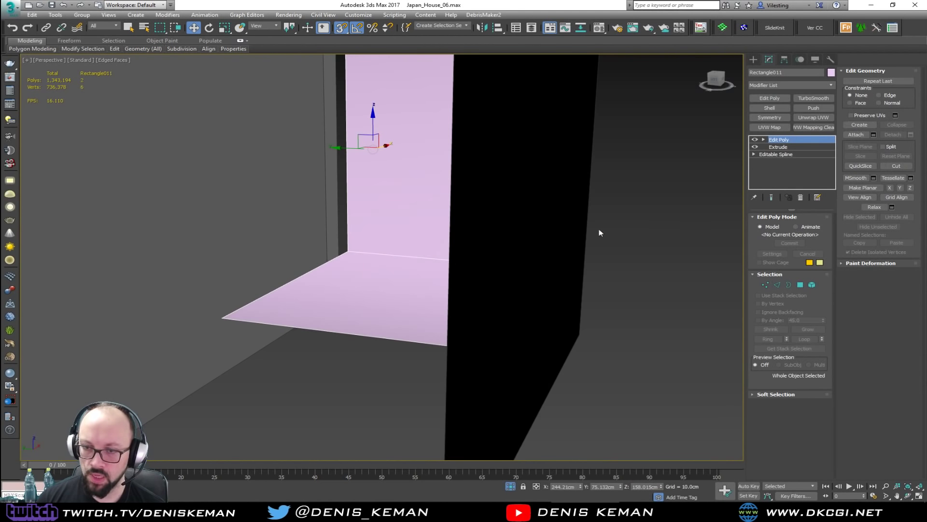
Step: Chamfer the crease edge between wall and floor by 20 cm with four segments to round the bend
{"action": "key", "text": "2"}
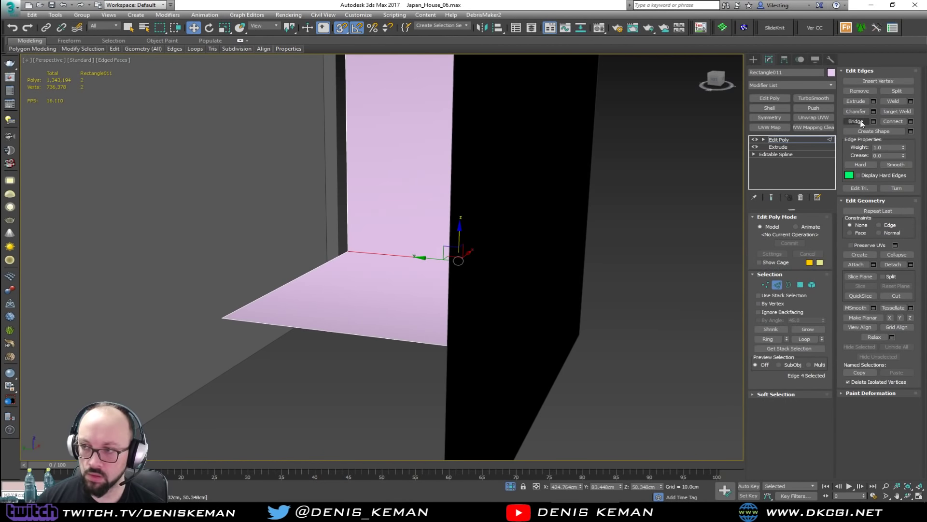
{"action": "left_click", "coordinate": [874, 111]}
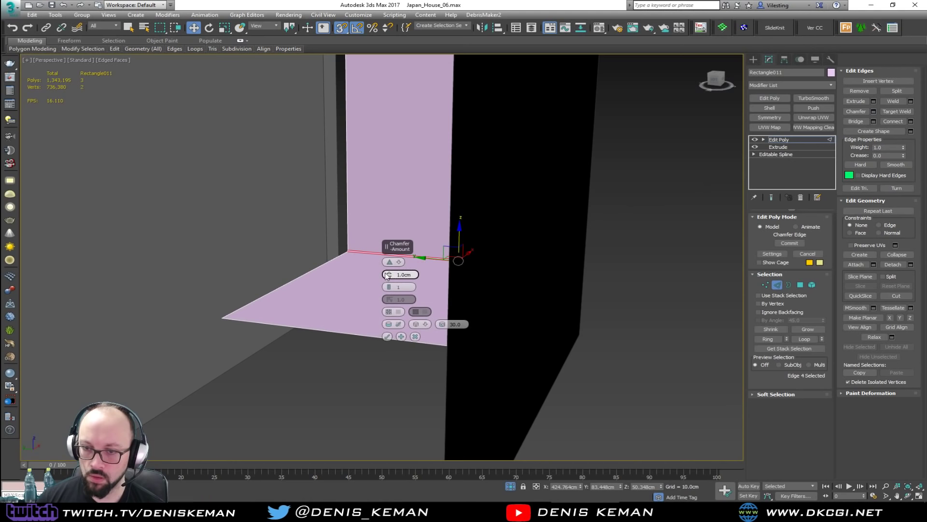
{"action": "left_click_drag", "start_coordinate": [389, 274], "coordinate": [382, 203]}
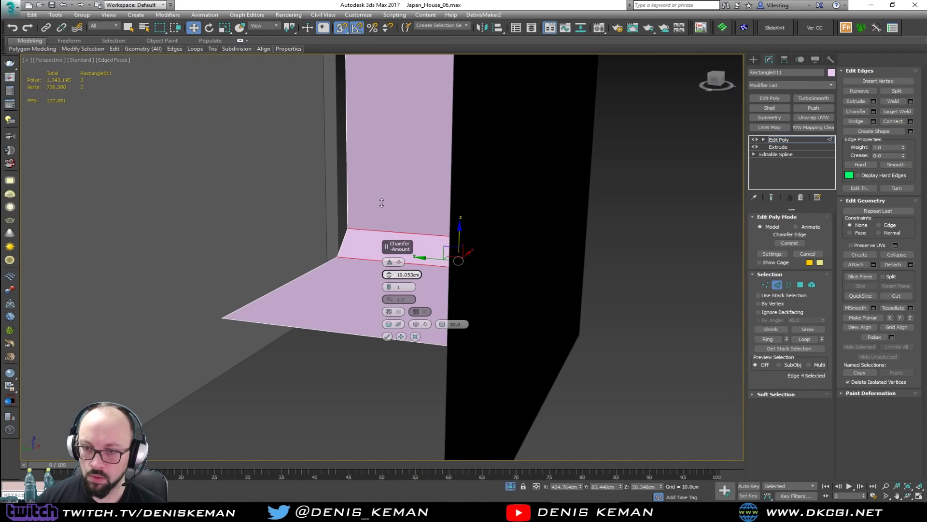
{"action": "left_click", "coordinate": [405, 274]}
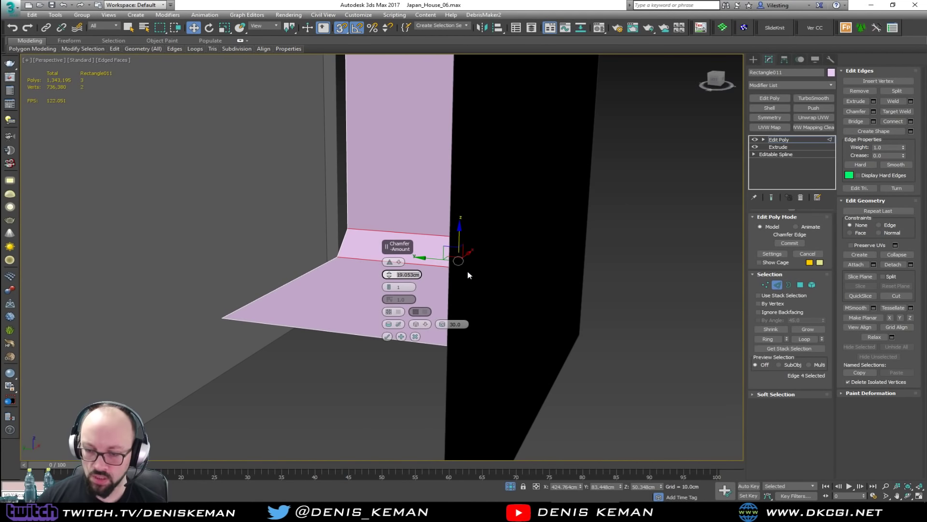
{"action": "type", "text": "20"}
{"action": "key", "text": "Return"}
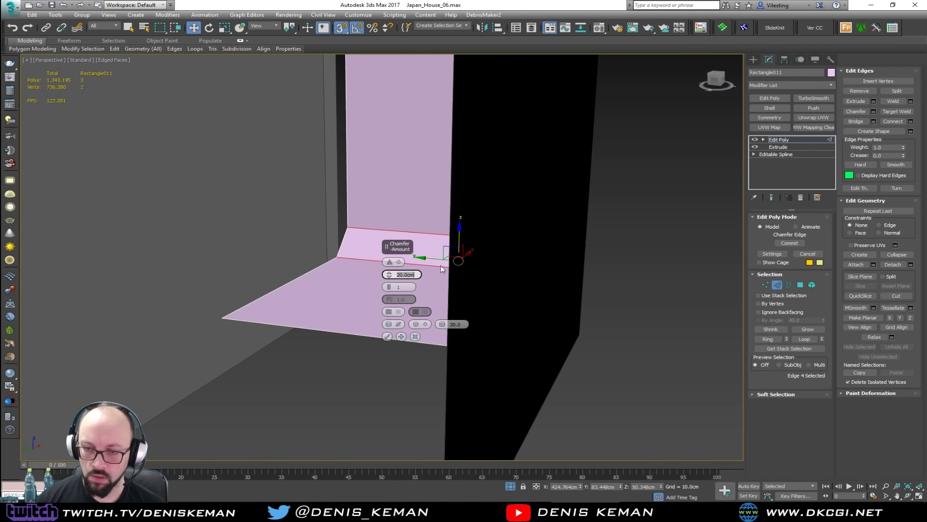
{"action": "left_click_drag", "start_coordinate": [390, 287], "coordinate": [389, 286]}
{"action": "left_click", "coordinate": [387, 336]}
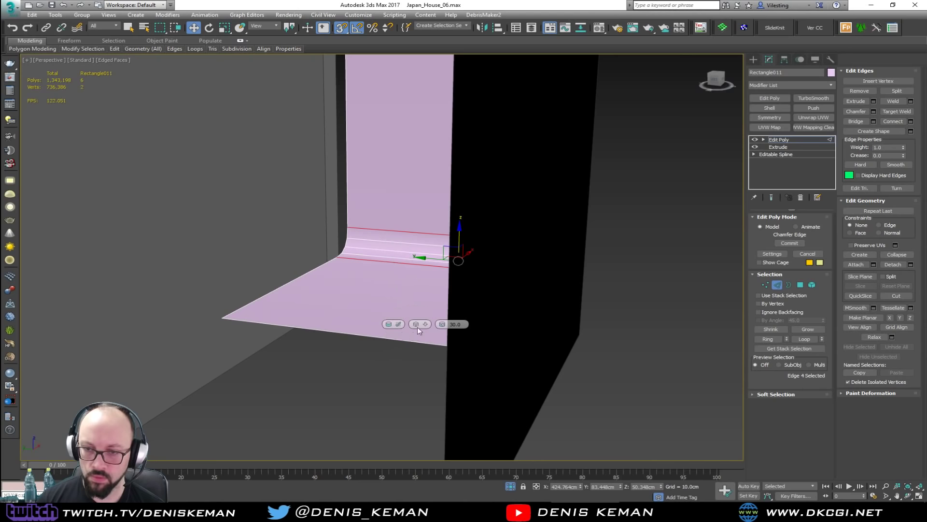
{"action": "left_click", "coordinate": [777, 285]}
{"action": "left_click", "coordinate": [664, 290]}
Step: Connect the panel's seven crosswise edges with two lengthwise edge lines, using a slide of -85
{"action": "middle_click_drag", "start_coordinate": [466, 253], "coordinate": [486, 262], "text": "alt"}
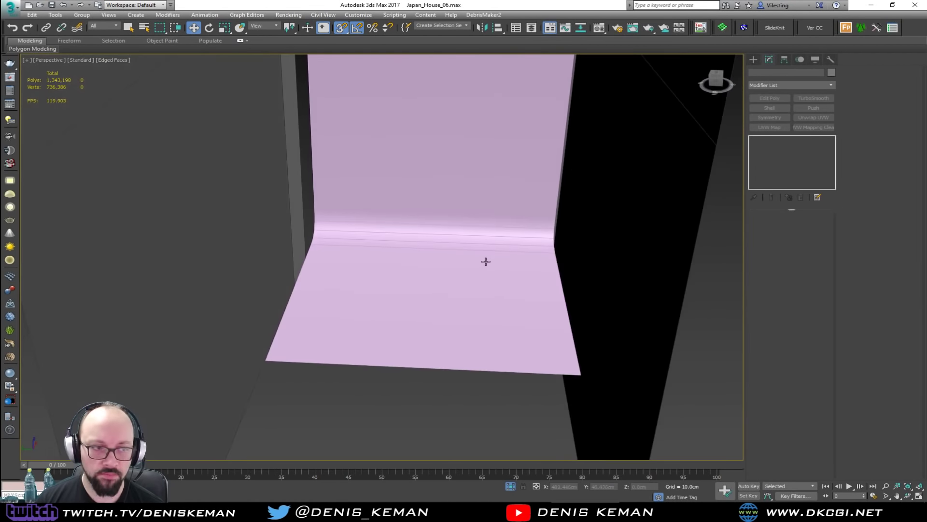
{"action": "middle_click_drag", "start_coordinate": [448, 215], "coordinate": [447, 261], "text": "alt"}
{"action": "left_click", "coordinate": [437, 240]}
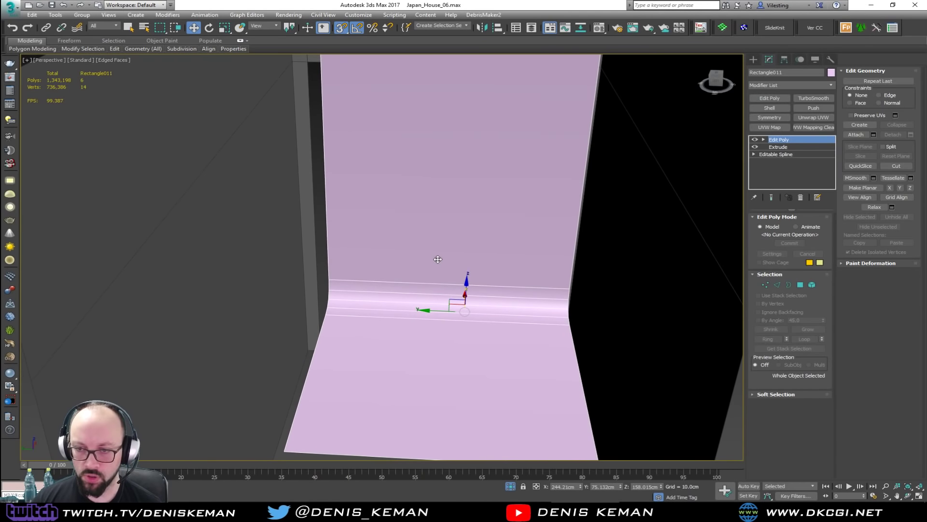
{"action": "key", "text": "2"}
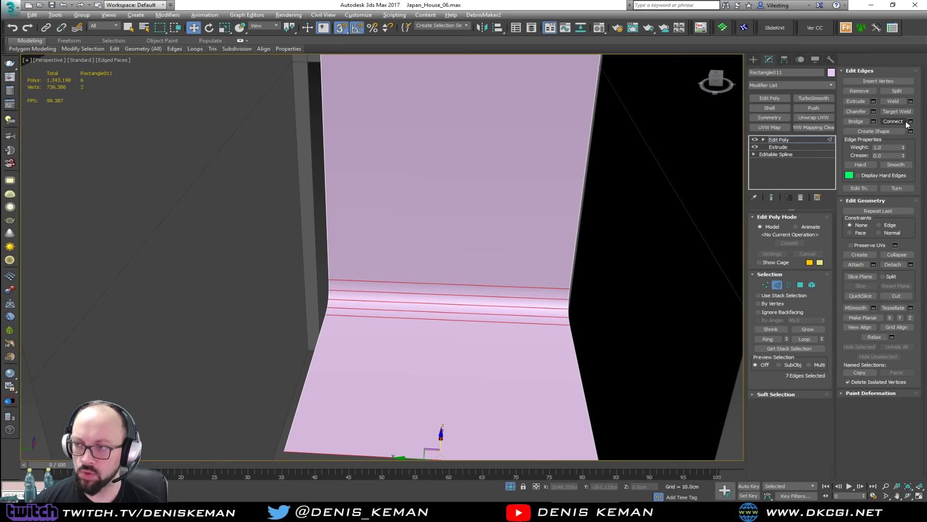
{"action": "left_click", "coordinate": [911, 121]}
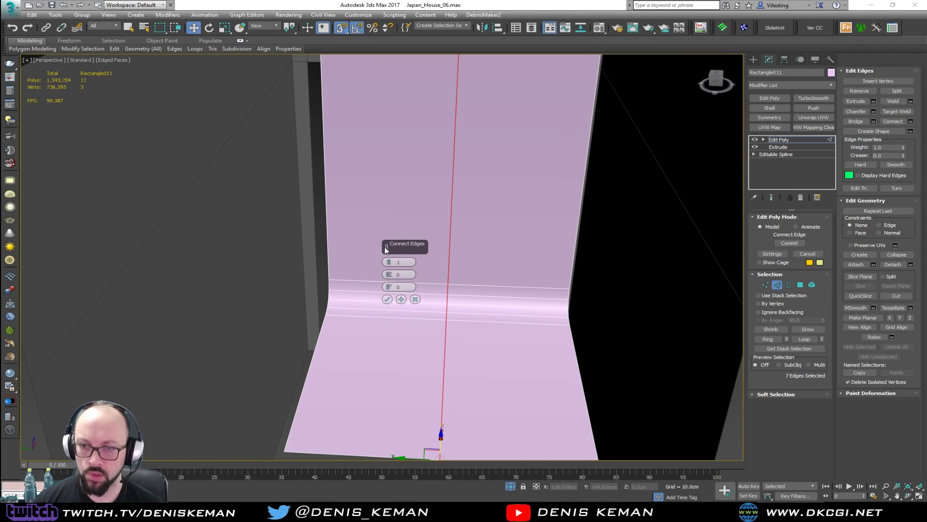
{"action": "left_click", "coordinate": [390, 261]}
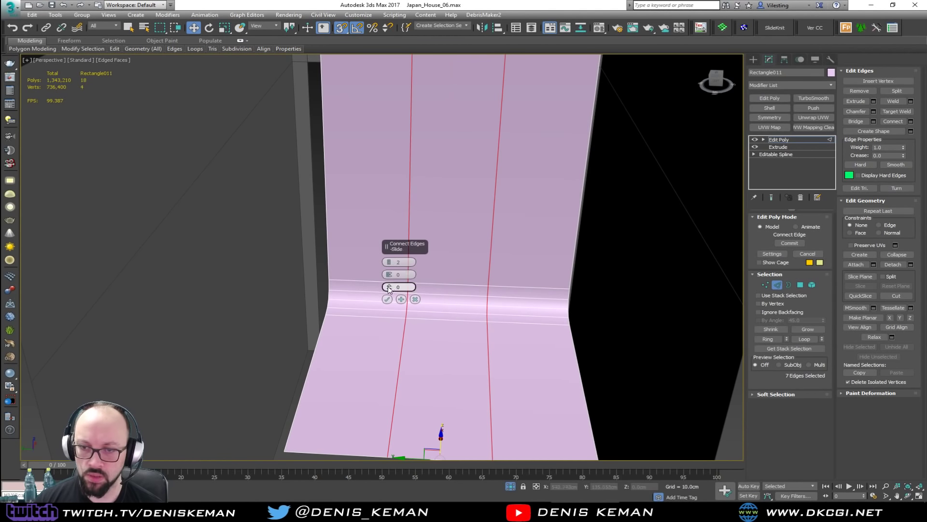
{"action": "left_click_drag", "start_coordinate": [389, 288], "coordinate": [379, 433]}
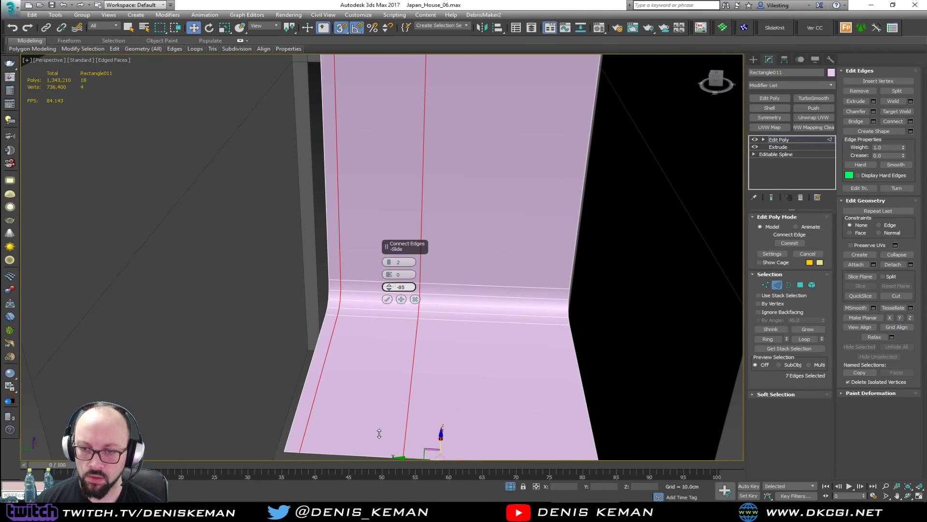
{"action": "left_click", "coordinate": [387, 298]}
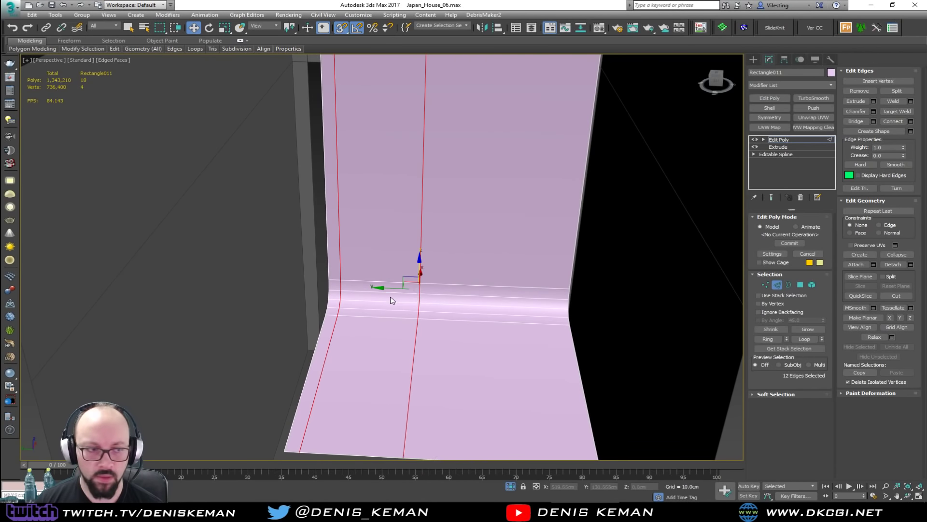
Step: Insert a horizontal edge loop across the wall section at about 242 cm height and delete the face below it between the two vertical lines
{"action": "middle_click_drag", "start_coordinate": [360, 199], "coordinate": [365, 297]}
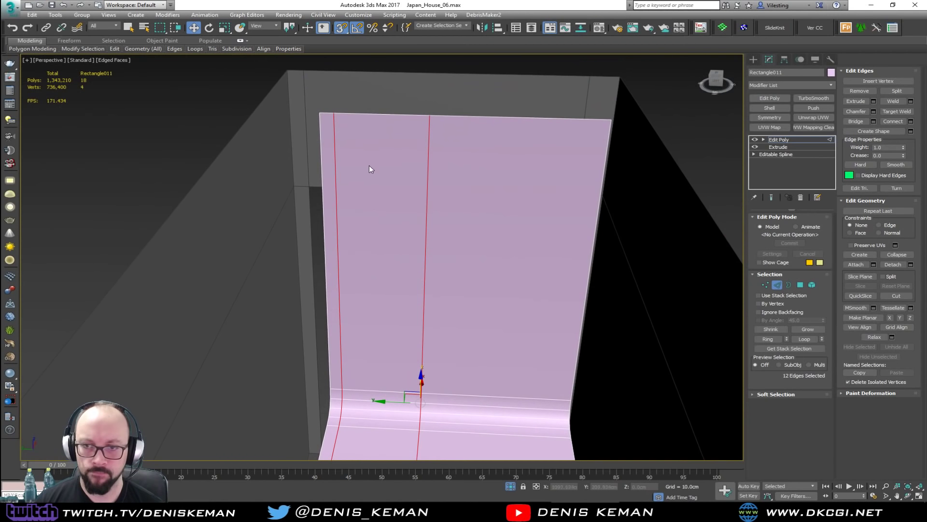
{"action": "key", "text": "alt+1"}
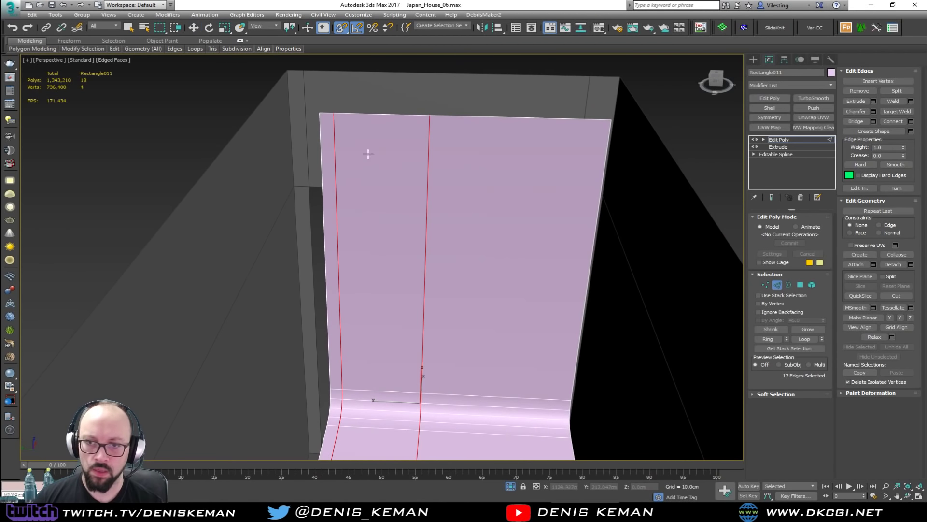
{"action": "left_click", "coordinate": [364, 185]}
{"action": "key", "text": "w"}
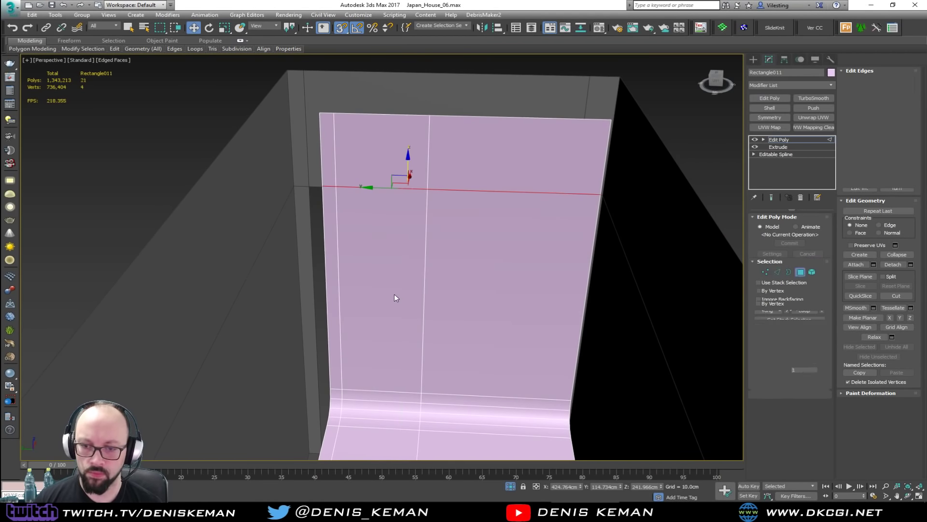
{"action": "key", "text": "4"}
{"action": "left_click", "coordinate": [394, 298]}
{"action": "key", "text": "Delete"}
Step: Insert a crosswise edge loop near the middle of the floor section and switch to vertex editing
{"action": "middle_click_drag", "start_coordinate": [391, 296], "coordinate": [370, 228], "text": "alt"}
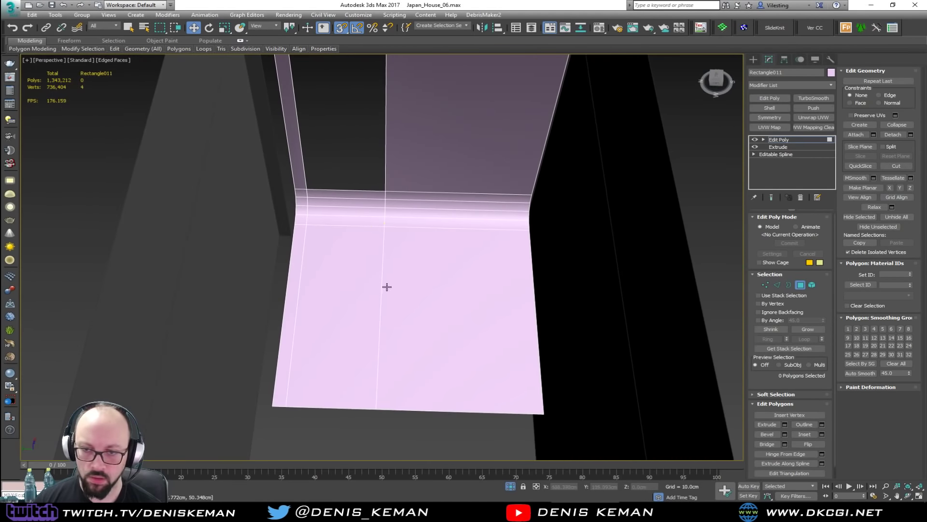
{"action": "key", "text": "alt+s"}
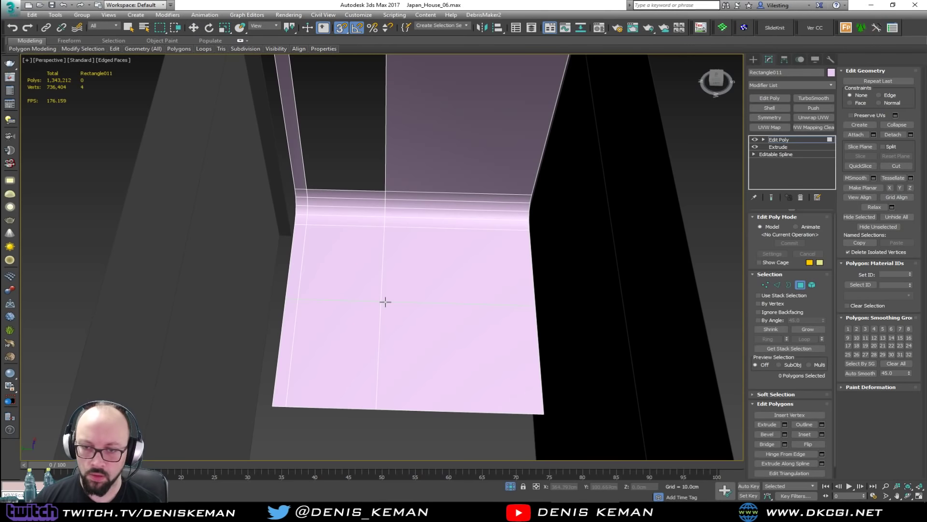
{"action": "left_click", "coordinate": [385, 301]}
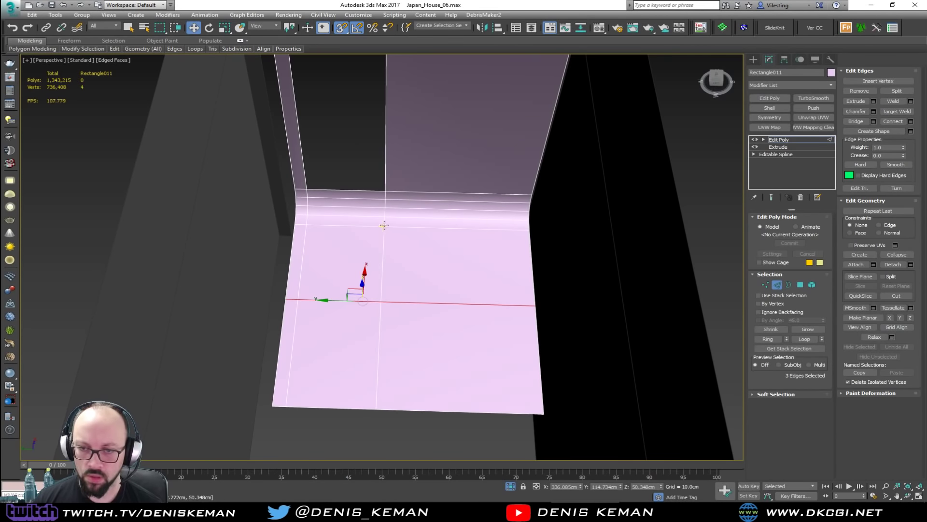
{"action": "key", "text": "1"}
Step: Try to shift the floor section's three central-line vertices about 22 cm toward its wider side, and undo the shift
{"action": "left_click_drag", "start_coordinate": [396, 231], "coordinate": [377, 220]}
{"action": "left_click_drag", "start_coordinate": [396, 364], "coordinate": [368, 417], "text": "ctrl"}
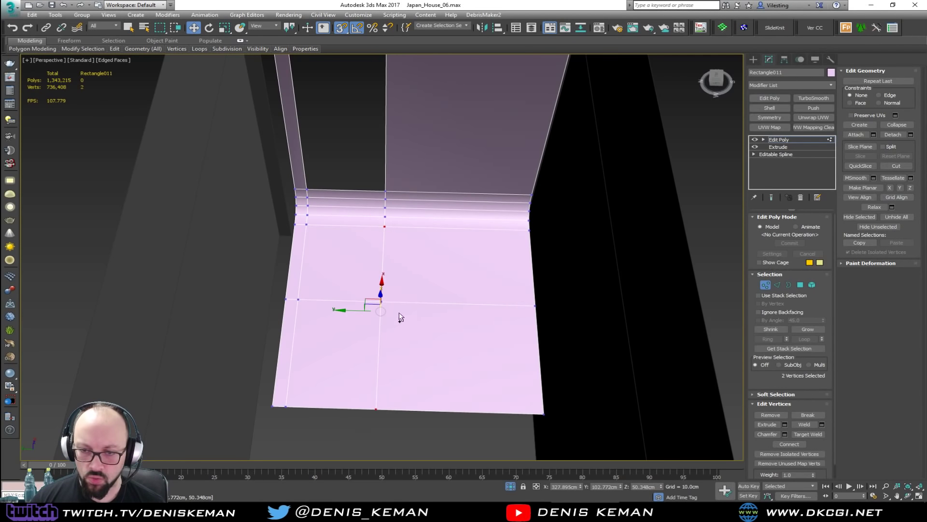
{"action": "left_click", "coordinate": [380, 302], "text": "ctrl"}
{"action": "left_click_drag", "start_coordinate": [362, 309], "coordinate": [394, 311]}
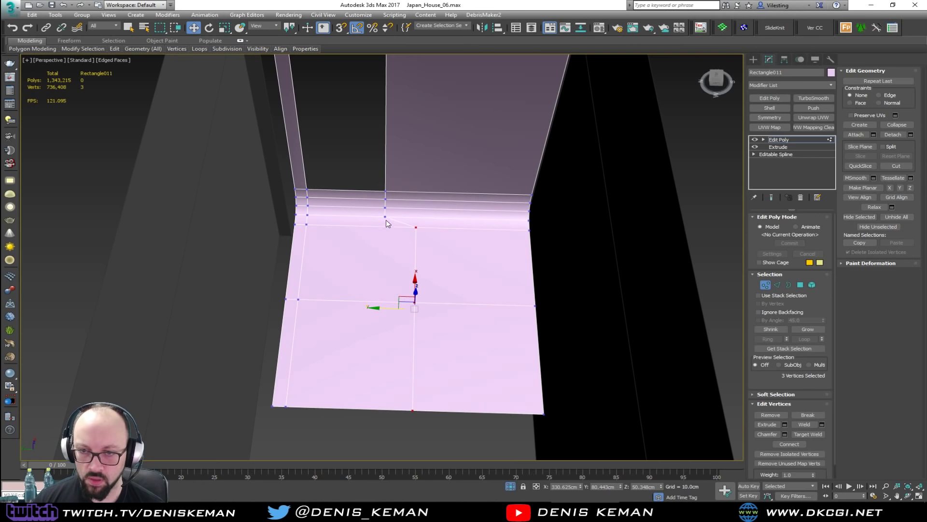
{"action": "left_click", "coordinate": [385, 216]}
{"action": "left_click", "coordinate": [394, 260]}
{"action": "key", "text": "ctrl+z"}
{"action": "key", "text": "ctrl+z"}
{"action": "key", "text": "ctrl+z"}
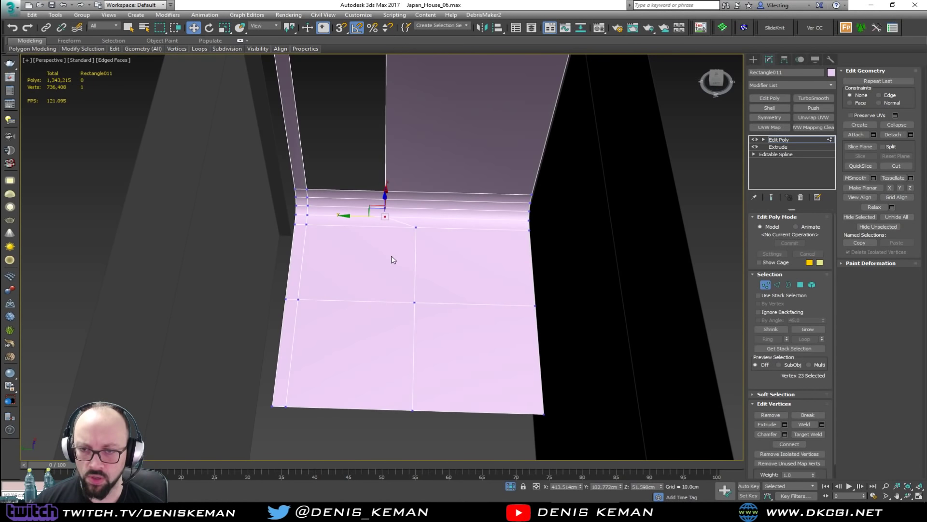
{"action": "left_click", "coordinate": [436, 277]}
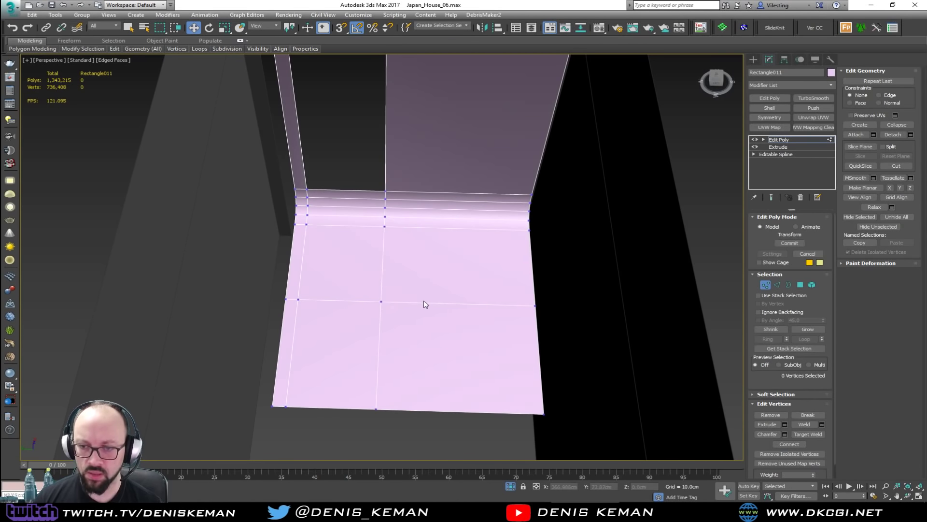
{"action": "key", "text": "shift+alt+w"}
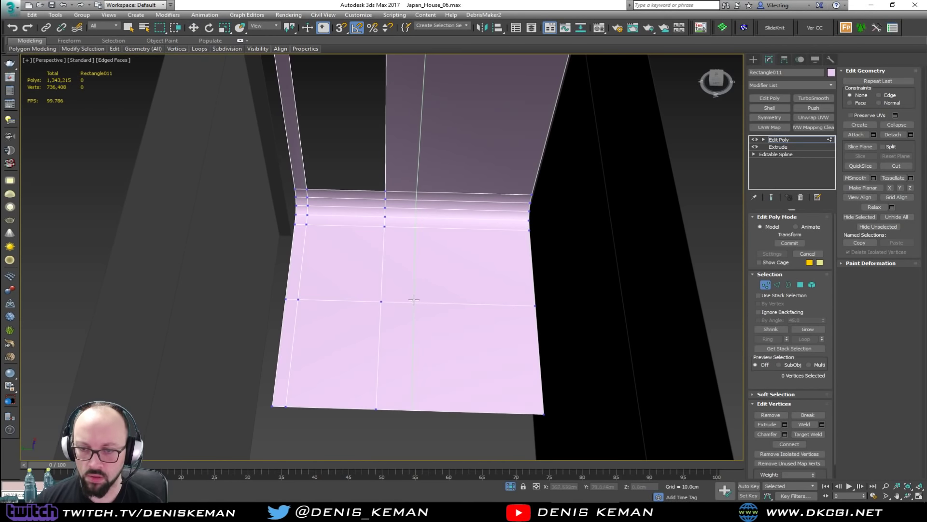
{"action": "key", "text": "w"}
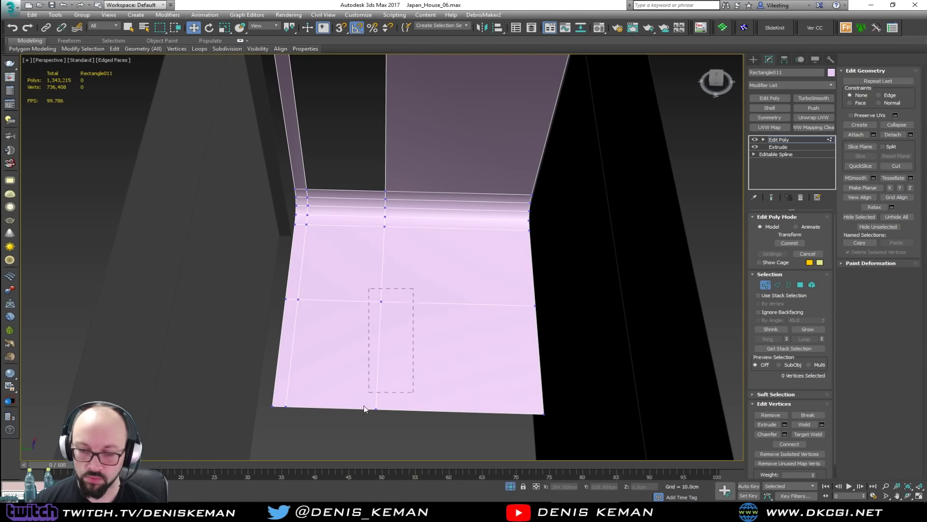
Step: Move the floor section's three central-line vertices about 17 cm sideways to centre them on the floor
{"action": "left_click_drag", "start_coordinate": [364, 408], "coordinate": [364, 410]}
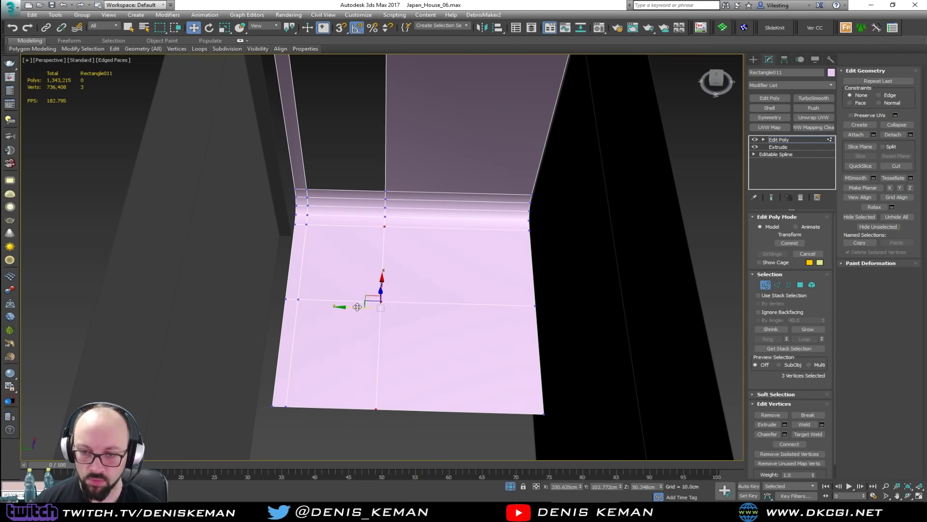
{"action": "left_click_drag", "start_coordinate": [358, 308], "coordinate": [382, 313]}
{"action": "left_click", "coordinate": [427, 310]}
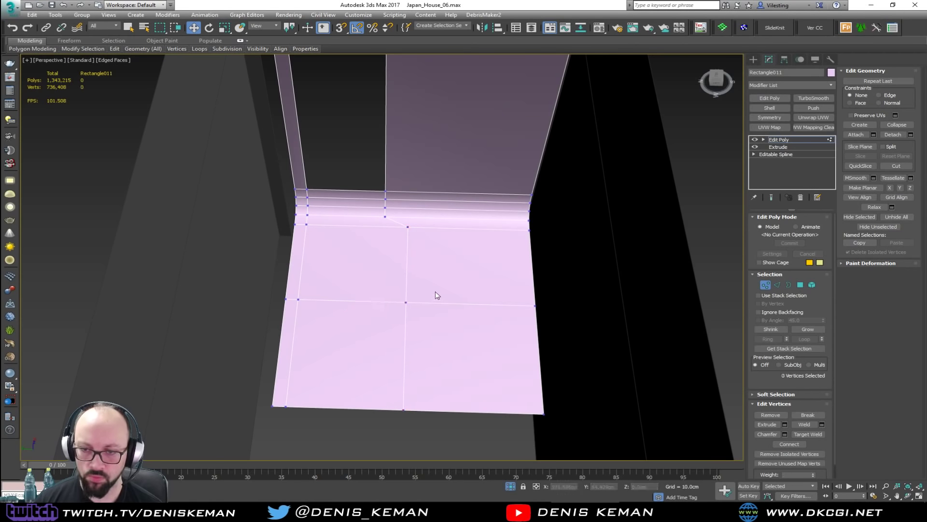
Step: Chamfer the floor section's central vertex by 55 cm into a diamond-shaped face
{"action": "left_click_drag", "start_coordinate": [435, 292], "coordinate": [399, 317]}
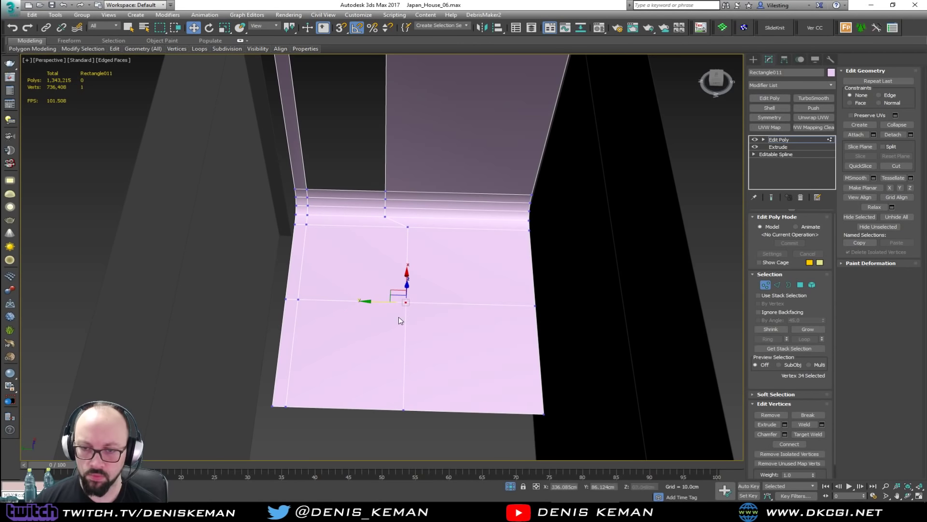
{"action": "left_click", "coordinate": [785, 433]}
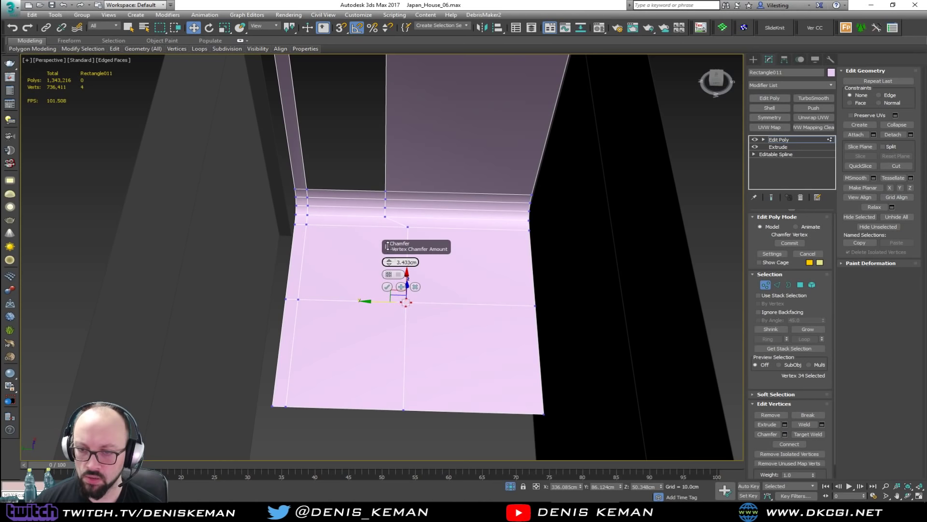
{"action": "left_click_drag", "start_coordinate": [388, 247], "coordinate": [379, 45]}
{"action": "double_click", "coordinate": [399, 262]}
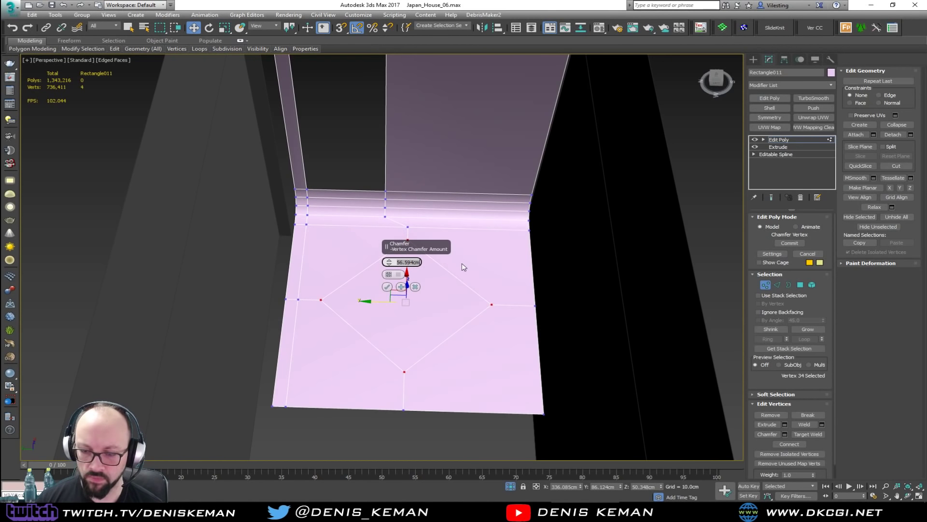
{"action": "type", "text": "55"}
{"action": "key", "text": "Return"}
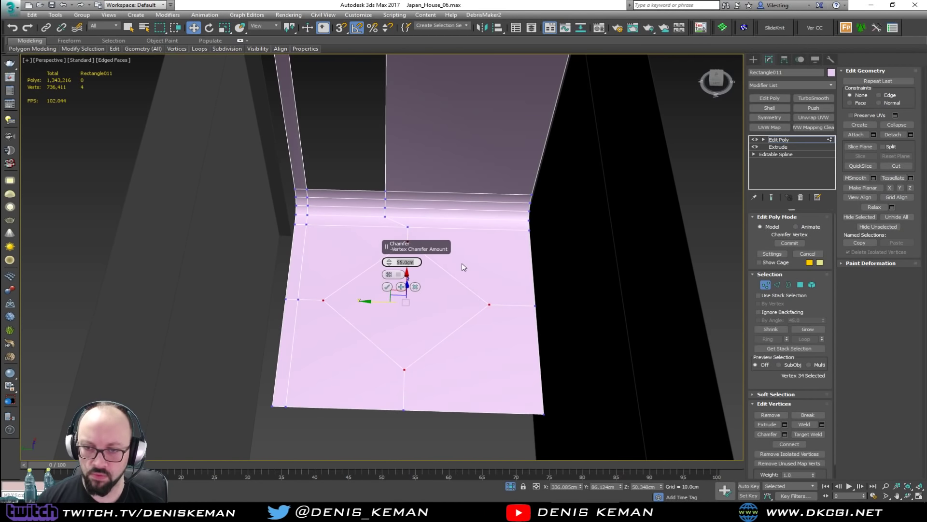
{"action": "left_click", "coordinate": [388, 287]}
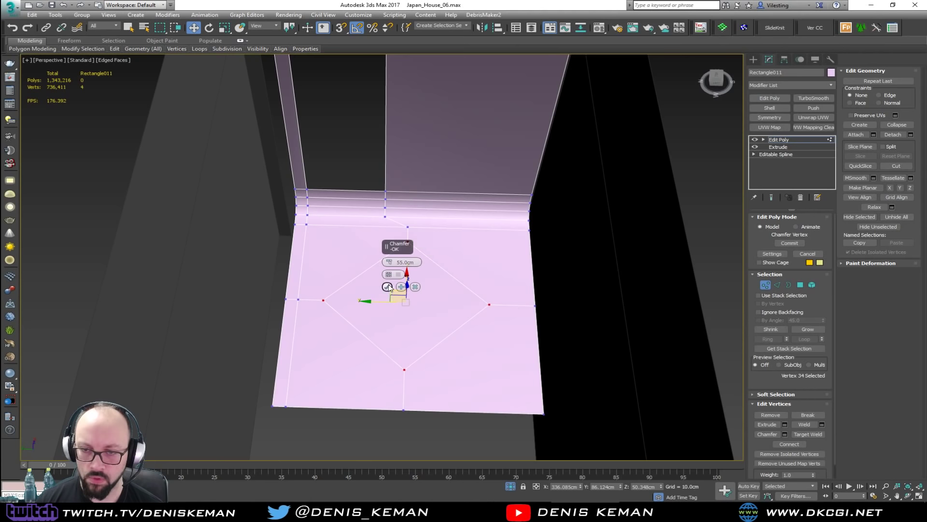
Step: Cut edges from the floor's two wall-side corners to the midpoints of the diamond's nearest sides
{"action": "key", "text": "1"}
{"action": "scroll", "coordinate": [352, 242], "scroll_direction": "up", "scroll_amount": 3}
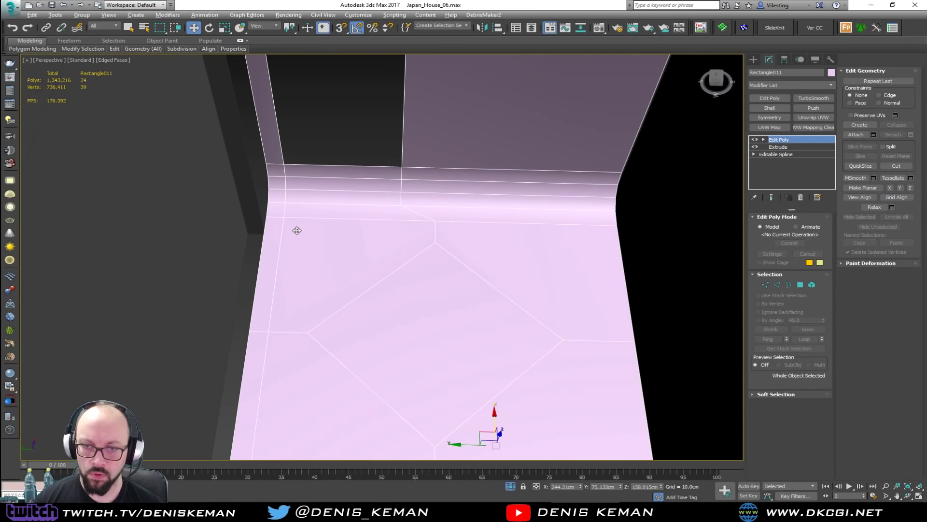
{"action": "key", "text": "alt+c"}
{"action": "key", "text": "1"}
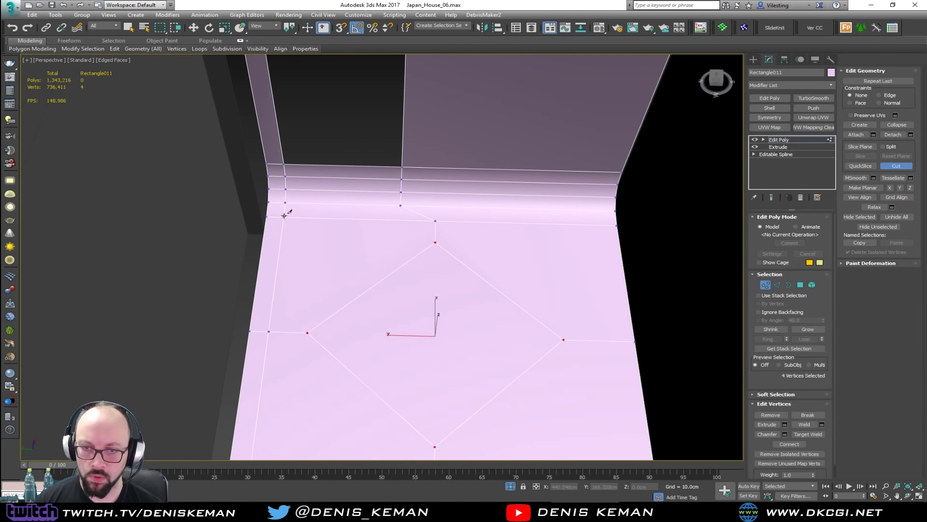
{"action": "left_click", "coordinate": [284, 215]}
{"action": "left_click", "coordinate": [373, 287]}
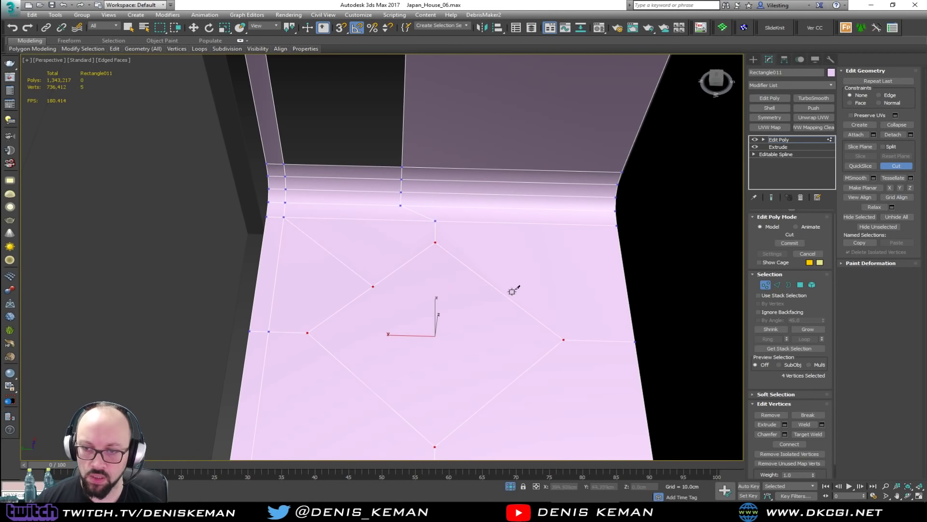
{"action": "left_click", "coordinate": [616, 227]}
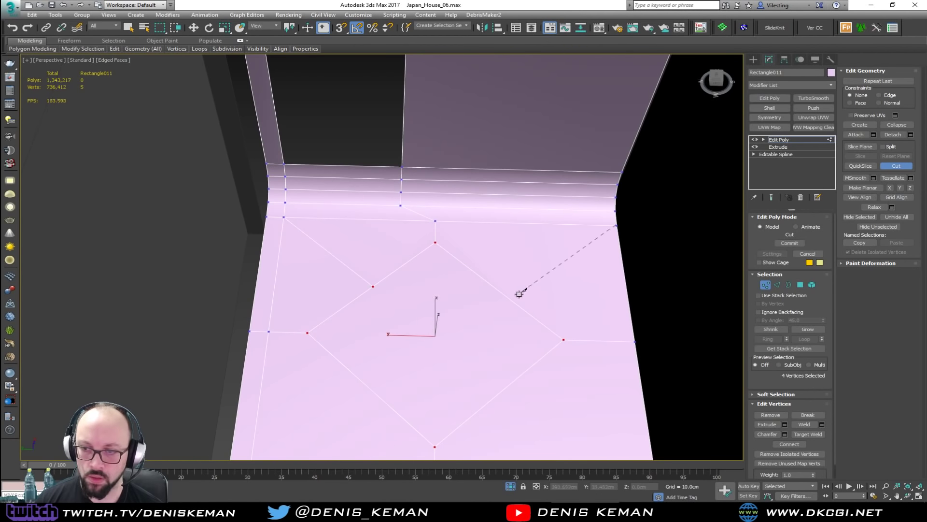
{"action": "left_click", "coordinate": [512, 299]}
Step: Cut edges from the floor's two front corners to the midpoints of the diamond's front sides
{"action": "middle_click_drag", "start_coordinate": [528, 317], "coordinate": [553, 284]}
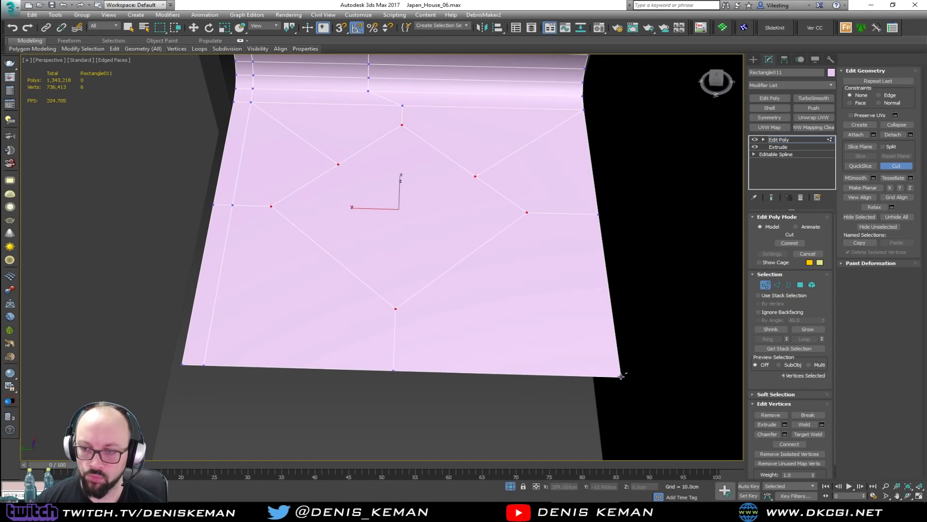
{"action": "left_click", "coordinate": [464, 258]}
{"action": "right_click", "coordinate": [463, 261]}
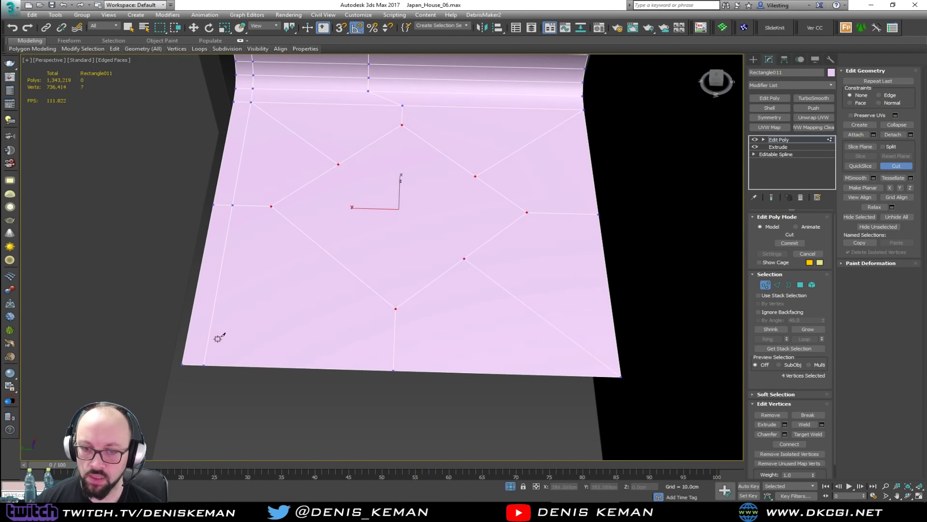
{"action": "left_click", "coordinate": [204, 365]}
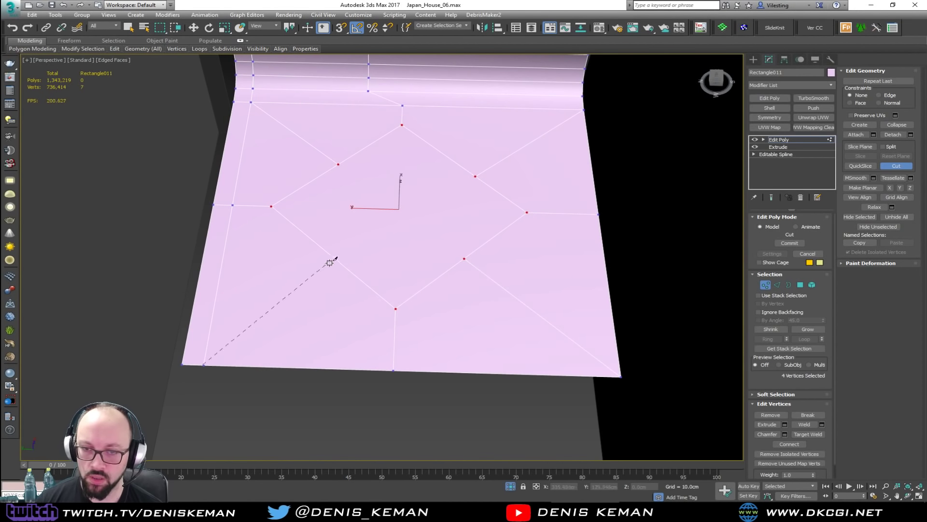
{"action": "right_click", "coordinate": [352, 283]}
Step: Delete the diamond-shaped polygon in the middle of the floor to open a hole
{"action": "key", "text": "4"}
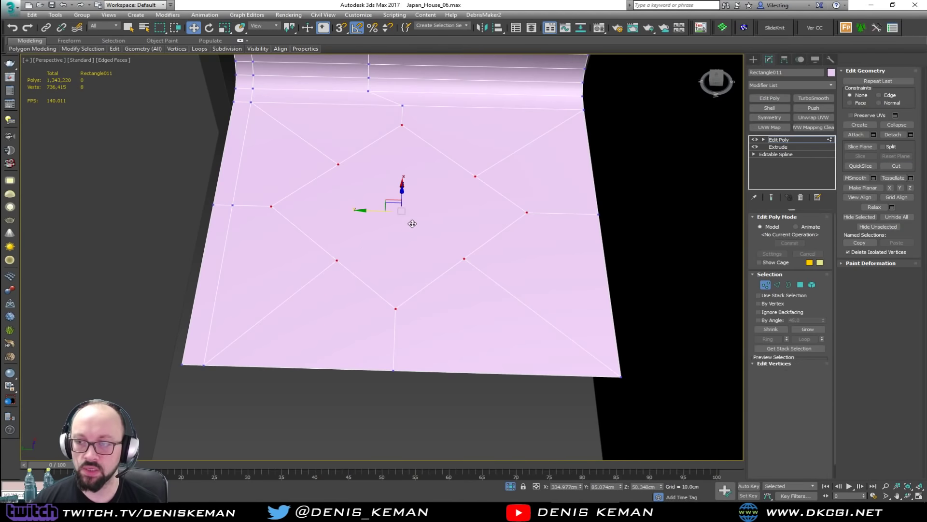
{"action": "key", "text": "w"}
{"action": "left_click", "coordinate": [412, 219]}
{"action": "key", "text": "Delete"}
Step: Convert the panel to an Editable Poly and reshape the floor hole's border into a regular octagon
{"action": "key", "text": "3"}
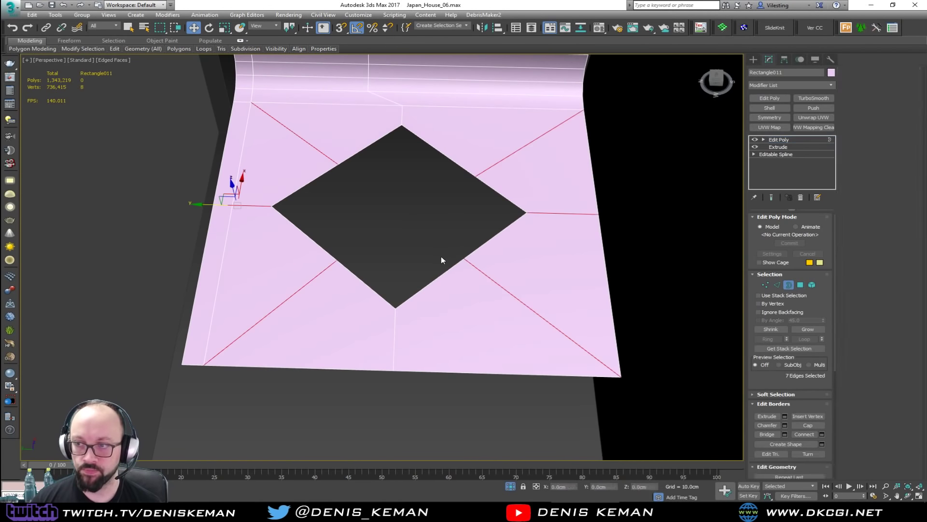
{"action": "right_click", "coordinate": [431, 224]}
{"action": "mouse_move", "coordinate": [512, 317]}
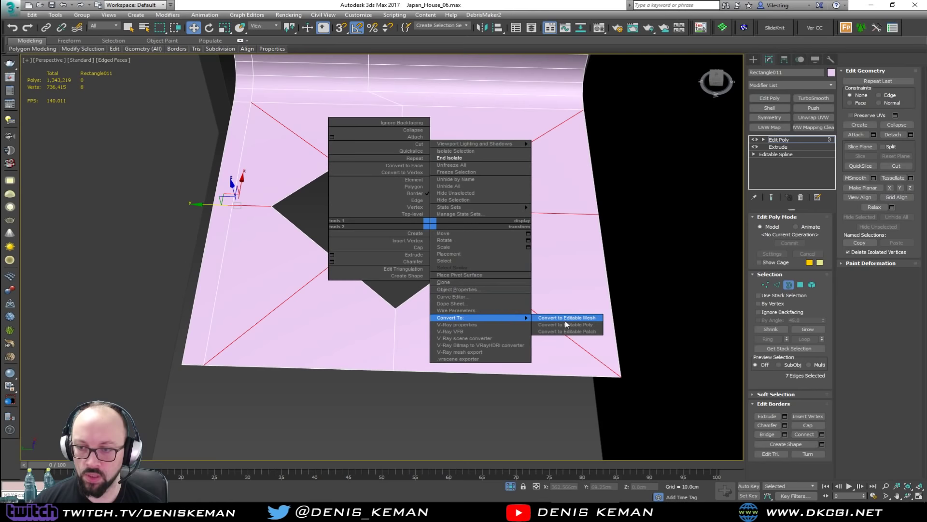
{"action": "left_click", "coordinate": [568, 324]}
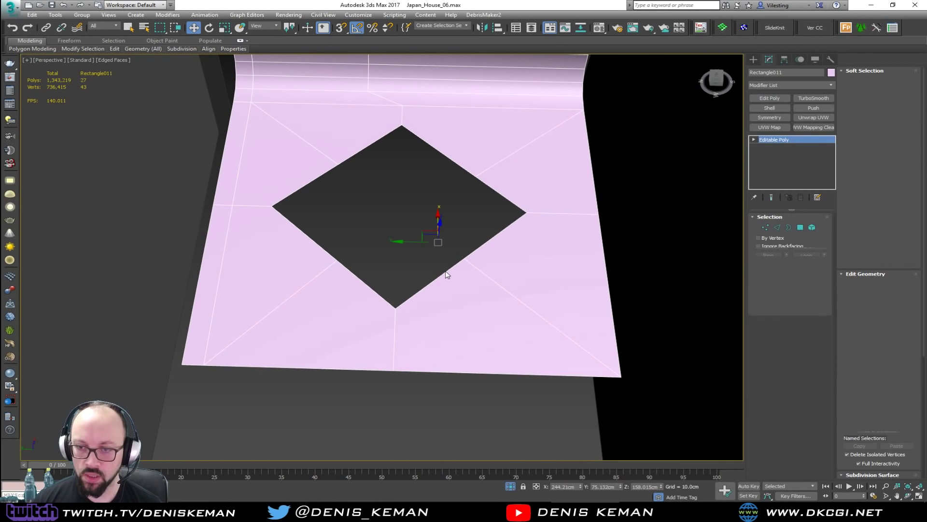
{"action": "right_click", "coordinate": [445, 271]}
{"action": "left_click", "coordinate": [430, 330]}
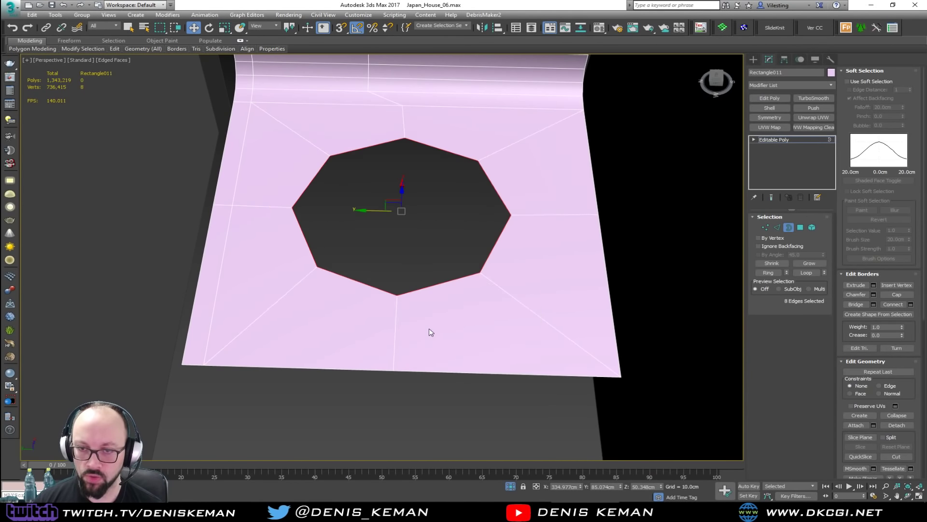
Step: Leave border editing and add a Shell modifier to the whole panel with a 10 cm outer amount
{"action": "middle_click_drag", "start_coordinate": [429, 329], "coordinate": [396, 245], "text": "alt"}
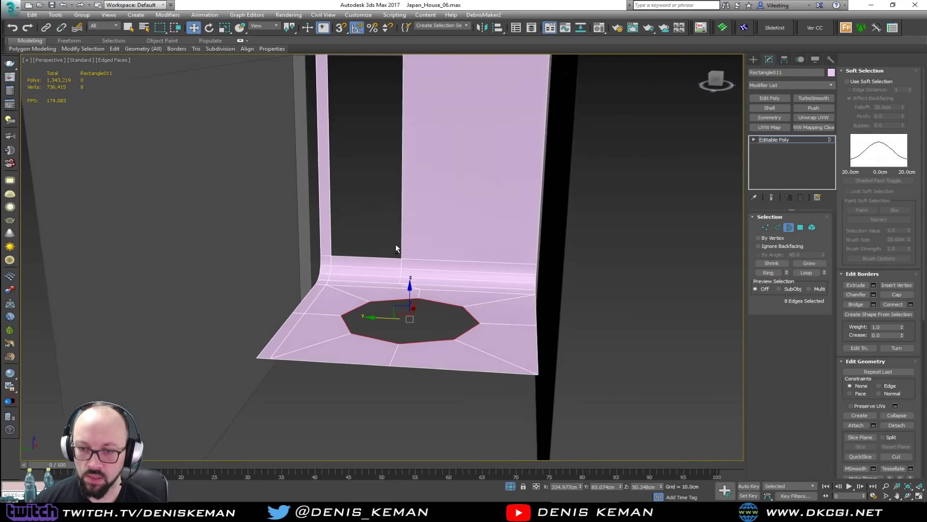
{"action": "scroll", "coordinate": [406, 292], "scroll_direction": "up", "scroll_amount": 4}
{"action": "left_click", "coordinate": [792, 227]}
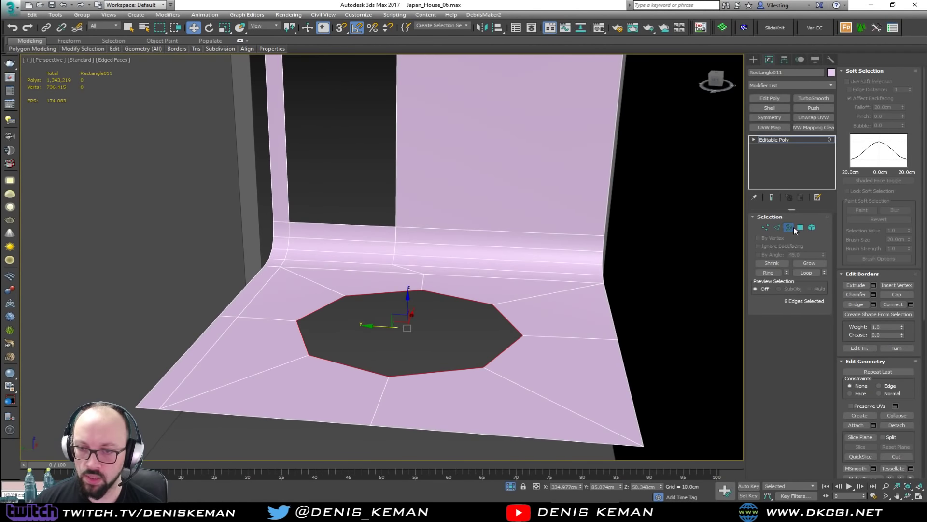
{"action": "middle_click_drag", "start_coordinate": [433, 109], "coordinate": [417, 258]}
{"action": "scroll", "coordinate": [445, 264], "scroll_direction": "down", "scroll_amount": 2}
{"action": "scroll", "coordinate": [445, 253], "scroll_direction": "down", "scroll_amount": 4}
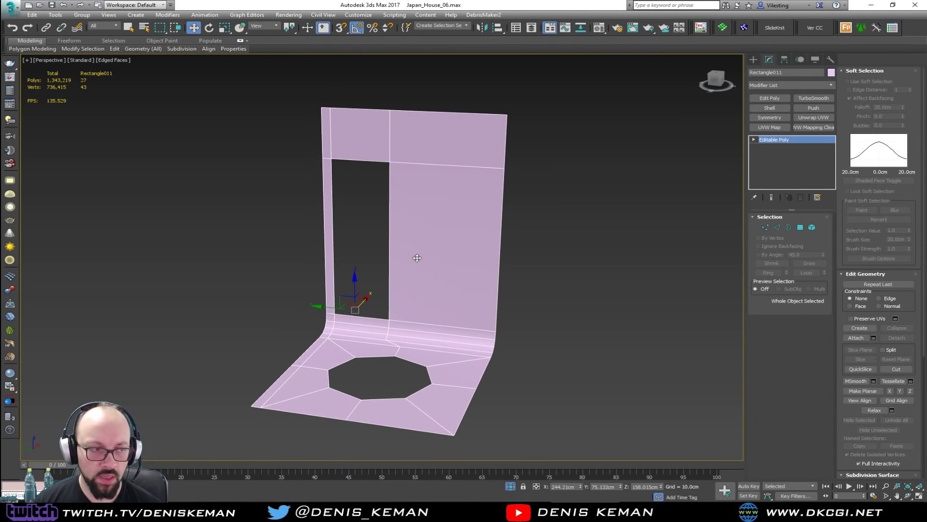
{"action": "left_click", "coordinate": [775, 108]}
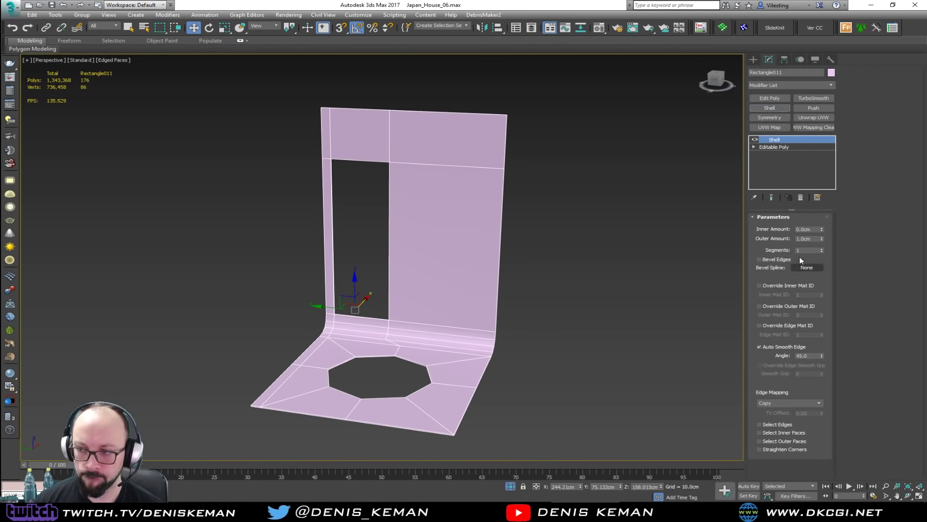
{"action": "left_click", "coordinate": [816, 238]}
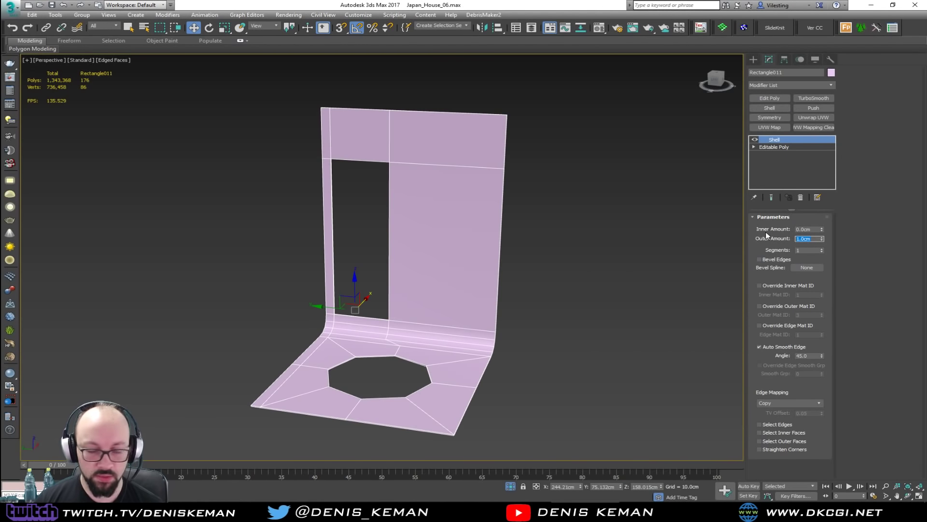
{"action": "type", "text": "10"}
{"action": "key", "text": "Return"}
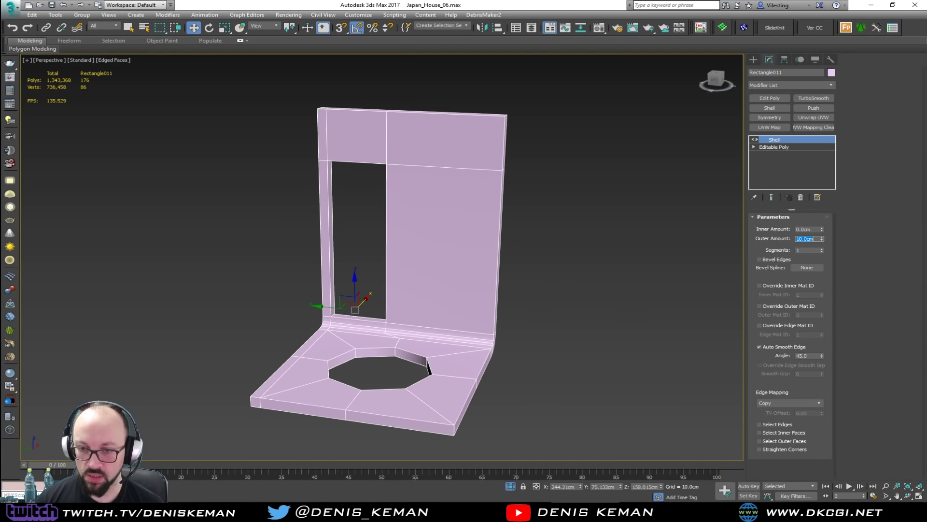
Step: Examine the thickened panel around the octagonal floor hole and the curved transition below the door opening
{"action": "middle_click_drag", "start_coordinate": [522, 246], "coordinate": [197, 275], "text": "alt"}
{"action": "scroll", "coordinate": [378, 347], "scroll_direction": "up", "scroll_amount": 5}
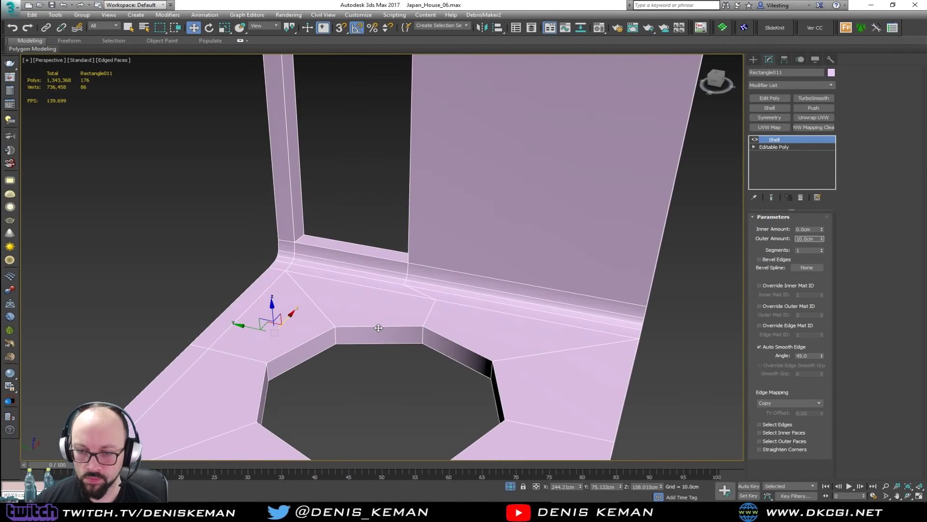
{"action": "scroll", "coordinate": [379, 328], "scroll_direction": "down", "scroll_amount": 5}
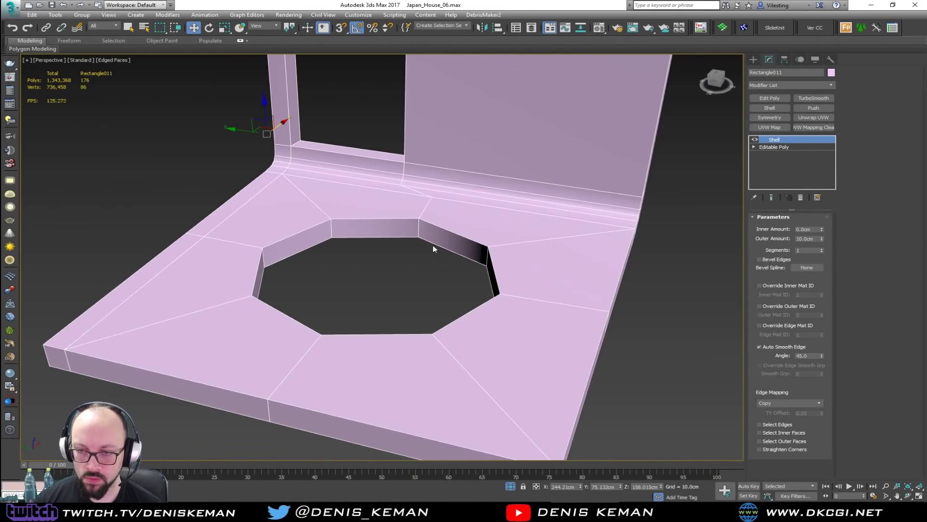
{"action": "middle_click_drag", "start_coordinate": [387, 164], "coordinate": [420, 286]}
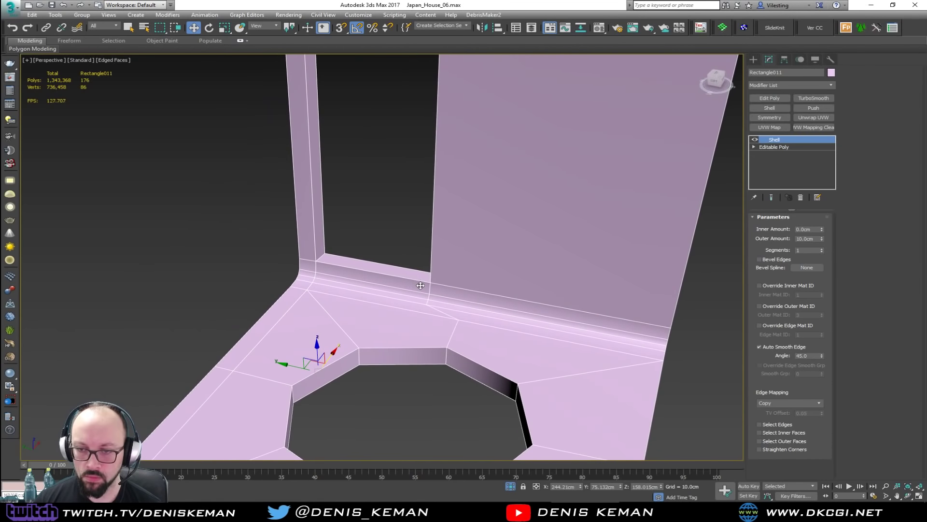
{"action": "scroll", "coordinate": [430, 286], "scroll_direction": "up", "scroll_amount": 2}
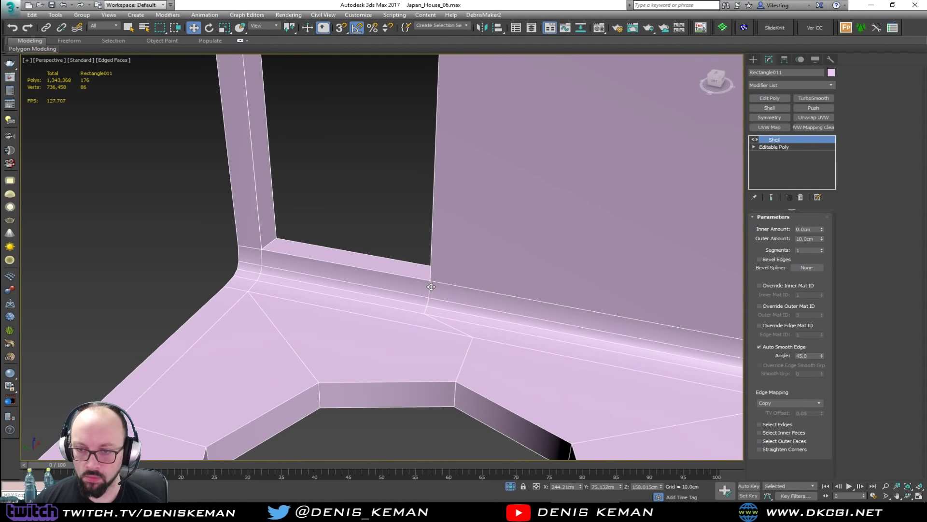
{"action": "scroll", "coordinate": [431, 286], "scroll_direction": "up", "scroll_amount": 2}
{"action": "middle_click_drag", "start_coordinate": [169, 213], "coordinate": [285, 288]}
{"action": "scroll", "coordinate": [322, 301], "scroll_direction": "down", "scroll_amount": 6}
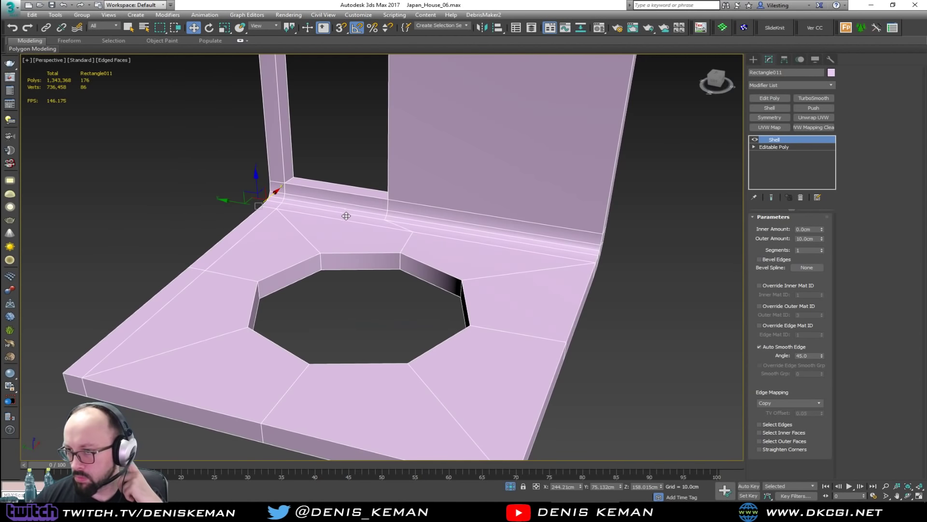
Step: Add an Edit Poly modifier above the Shell and select the eight inner side faces of the octagonal floor hole
{"action": "left_click", "coordinate": [788, 98]}
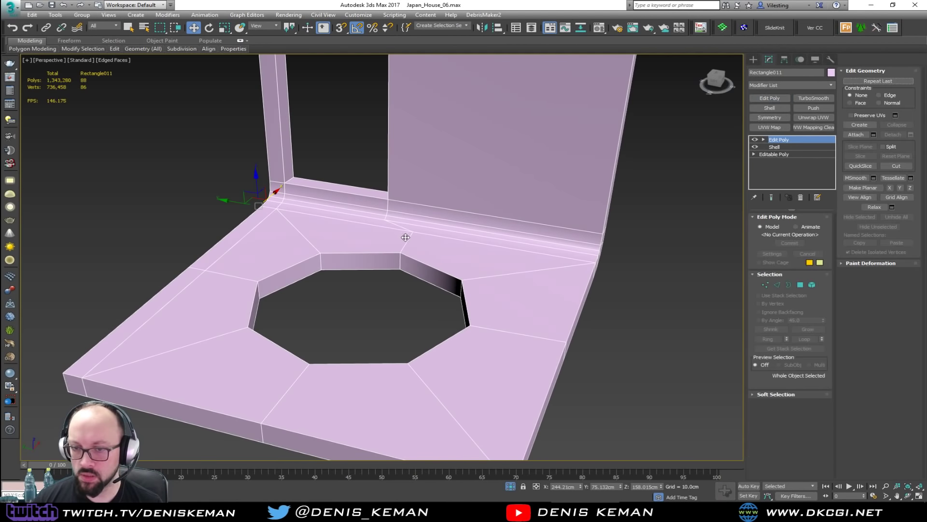
{"action": "key", "text": "3"}
{"action": "left_click", "coordinate": [404, 265]}
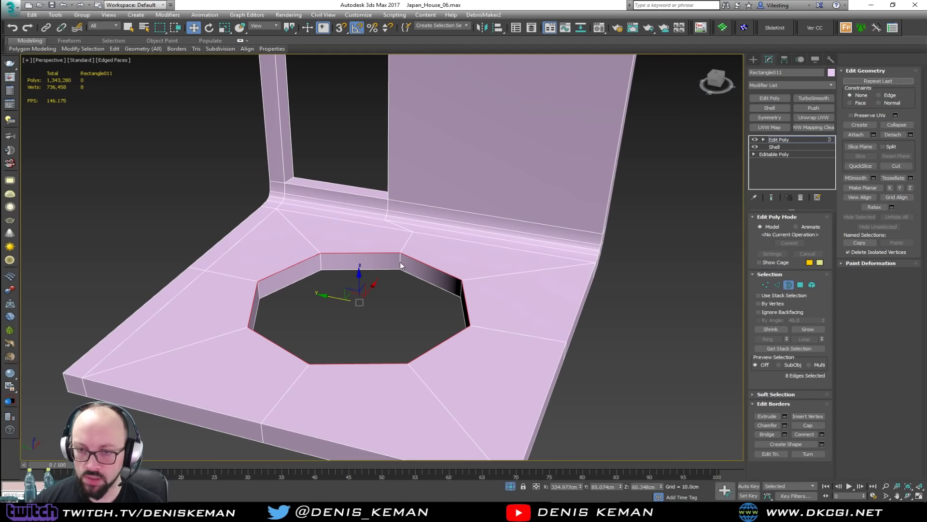
{"action": "key", "text": "ctrl+d"}
{"action": "key", "text": "2"}
{"action": "left_click", "coordinate": [400, 263]}
{"action": "key", "text": "alt+r"}
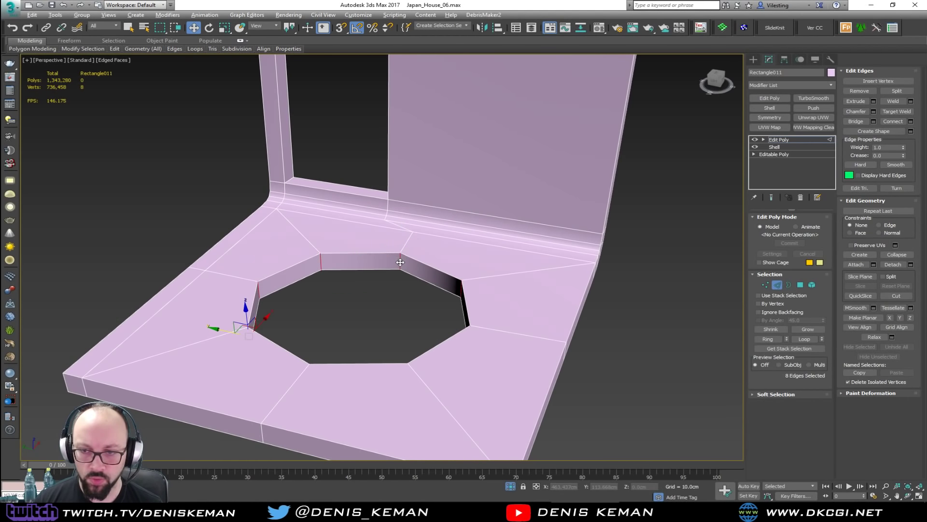
{"action": "left_click", "coordinate": [800, 285], "text": "ctrl"}
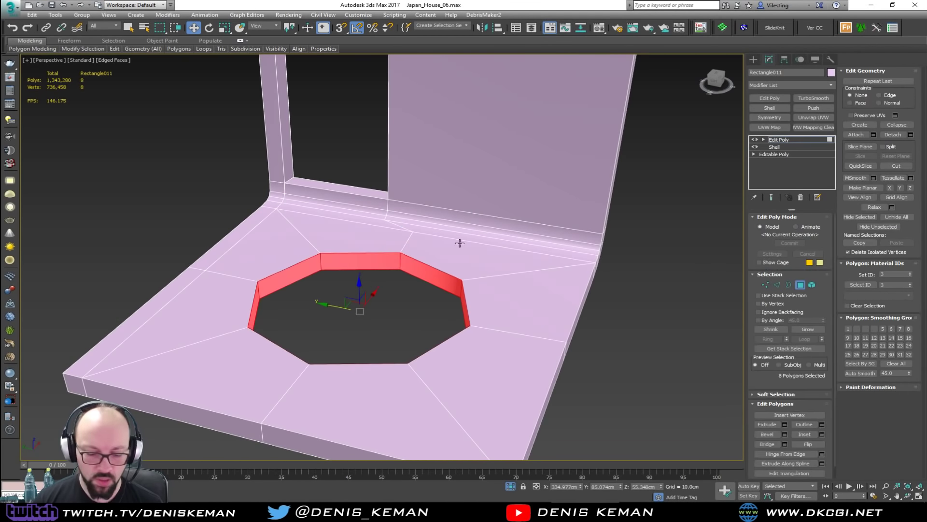
Step: Check the smoothing groups of the door opening's inner faces and the panel's outer side face
{"action": "middle_click_drag", "start_coordinate": [459, 243], "coordinate": [346, 204], "text": "alt"}
{"action": "left_click", "coordinate": [339, 273]}
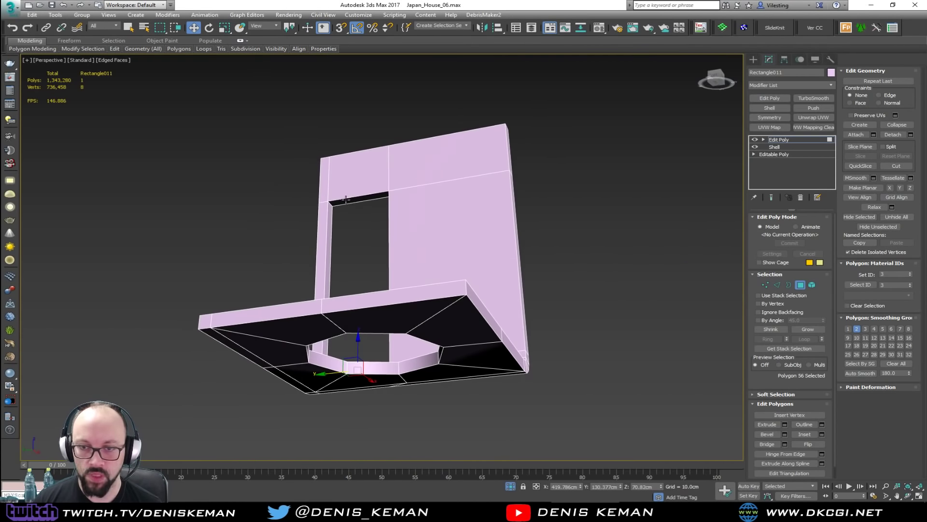
{"action": "left_click", "coordinate": [346, 200], "text": "ctrl"}
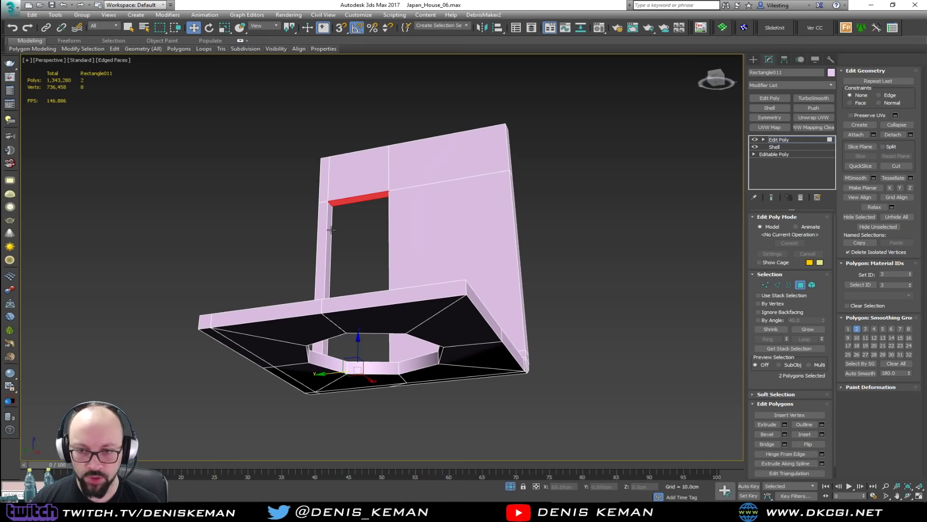
{"action": "middle_click_drag", "start_coordinate": [331, 230], "coordinate": [398, 256], "text": "alt"}
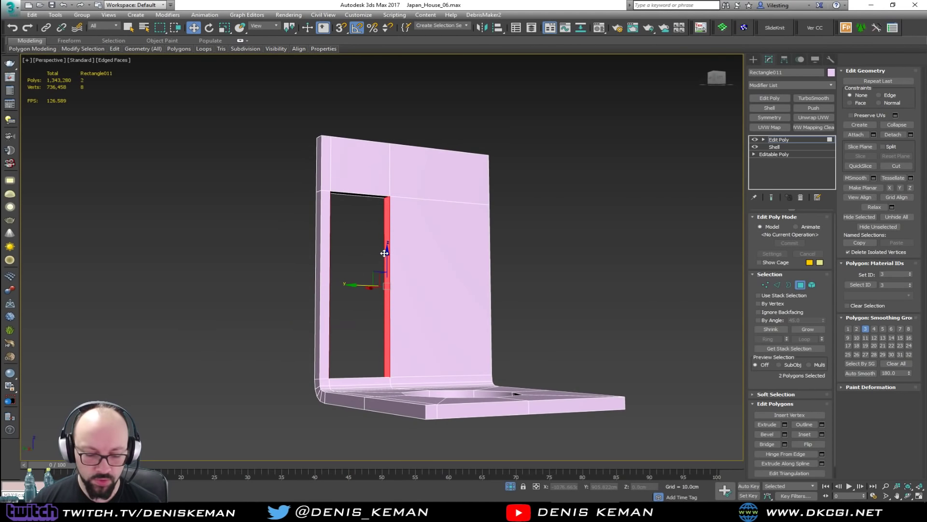
{"action": "left_click", "coordinate": [318, 319]}
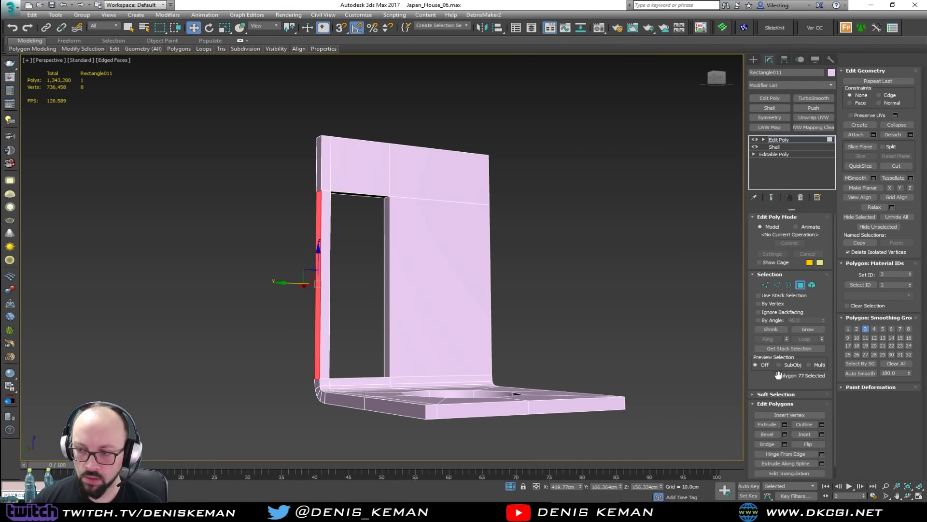
Step: Enable selection by angle at 45, select the panel's side strips to check them, and leave polygon editing
{"action": "left_click", "coordinate": [770, 320]}
{"action": "left_click", "coordinate": [318, 309]}
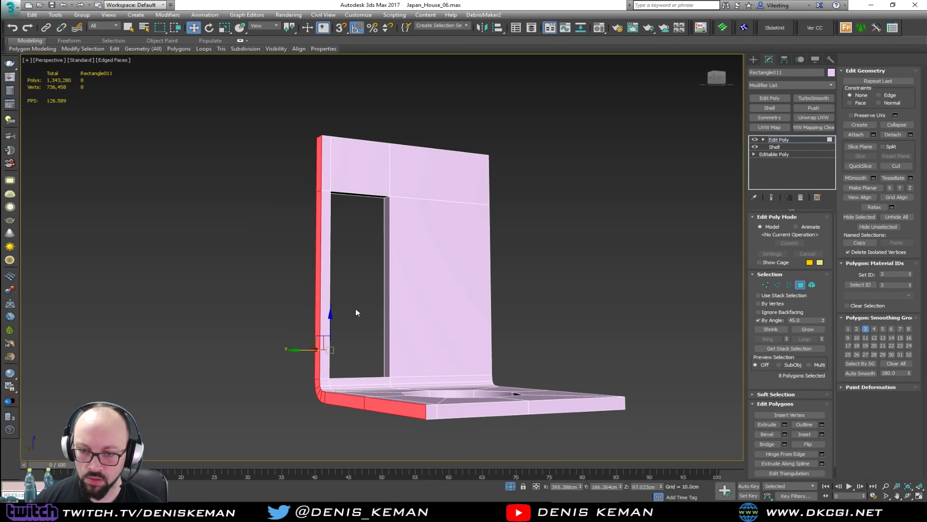
{"action": "middle_click_drag", "start_coordinate": [355, 309], "coordinate": [526, 334], "text": "alt"}
{"action": "left_click", "coordinate": [492, 349], "text": "ctrl"}
{"action": "left_click", "coordinate": [801, 285]}
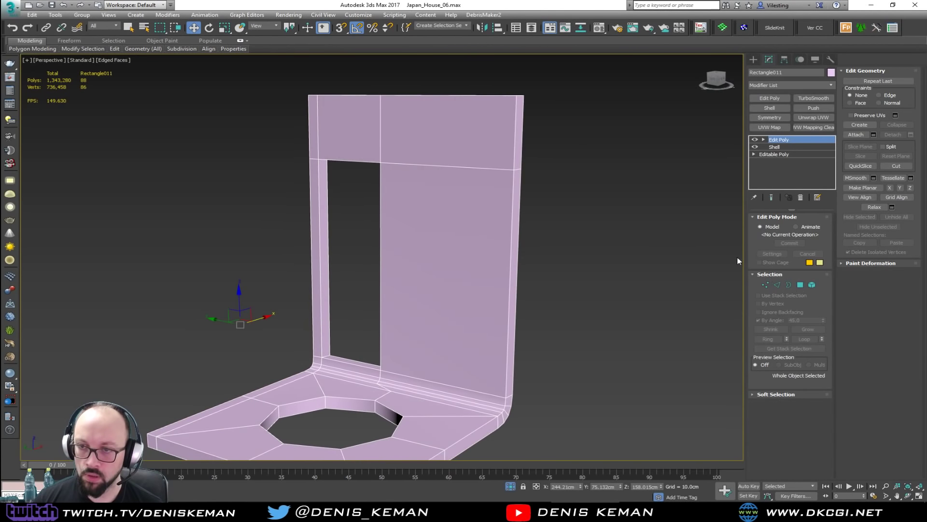
Step: Try a TurboSmooth modifier separated by smoothing groups on the panel, inspect the door and floor openings, and remove the modifier
{"action": "left_click", "coordinate": [824, 100]}
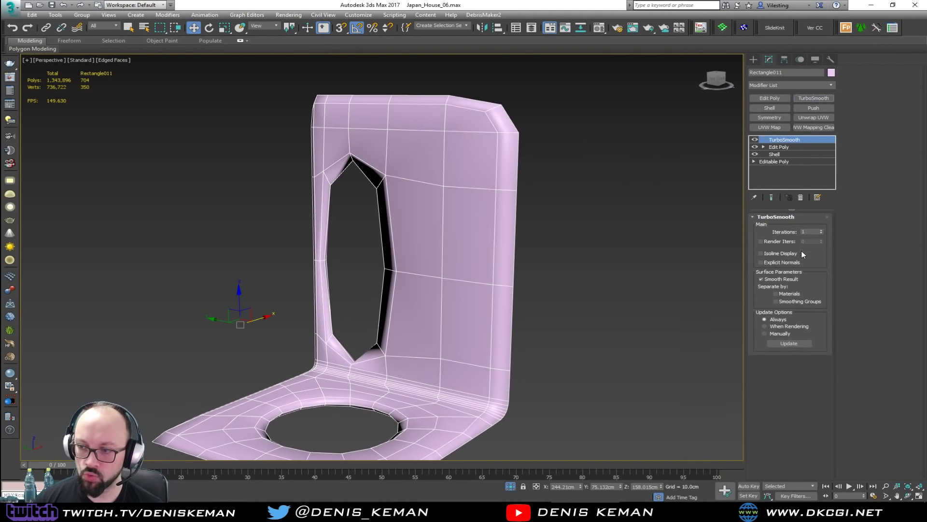
{"action": "left_click", "coordinate": [775, 301]}
{"action": "middle_click_drag", "start_coordinate": [477, 313], "coordinate": [471, 239], "text": "alt"}
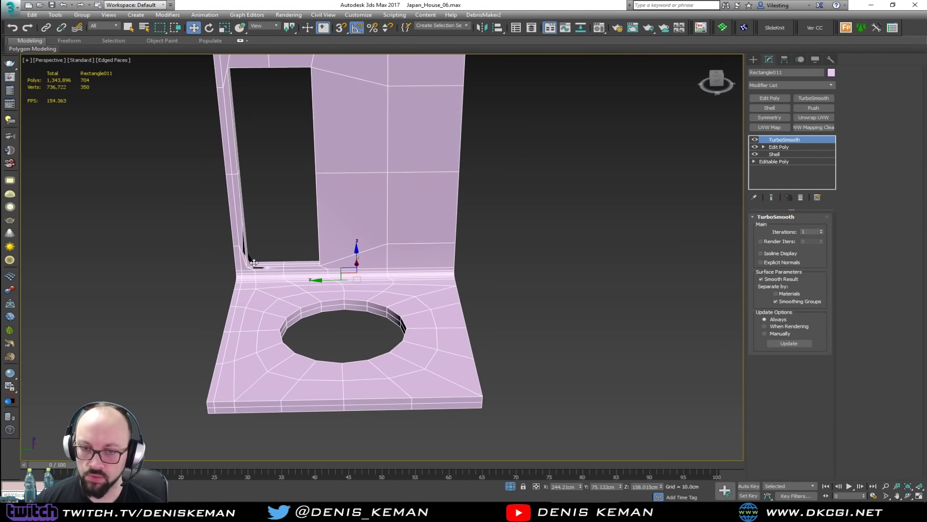
{"action": "middle_click_drag", "start_coordinate": [254, 263], "coordinate": [382, 281]}
{"action": "scroll", "coordinate": [381, 281], "scroll_direction": "up", "scroll_amount": 3}
{"action": "left_click", "coordinate": [801, 197]}
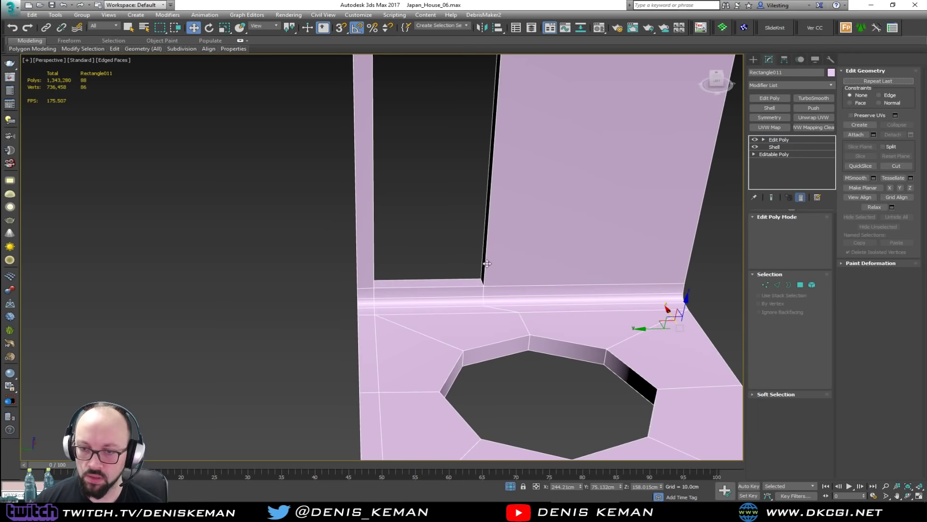
{"action": "middle_click_drag", "start_coordinate": [469, 313], "coordinate": [369, 253], "text": "alt"}
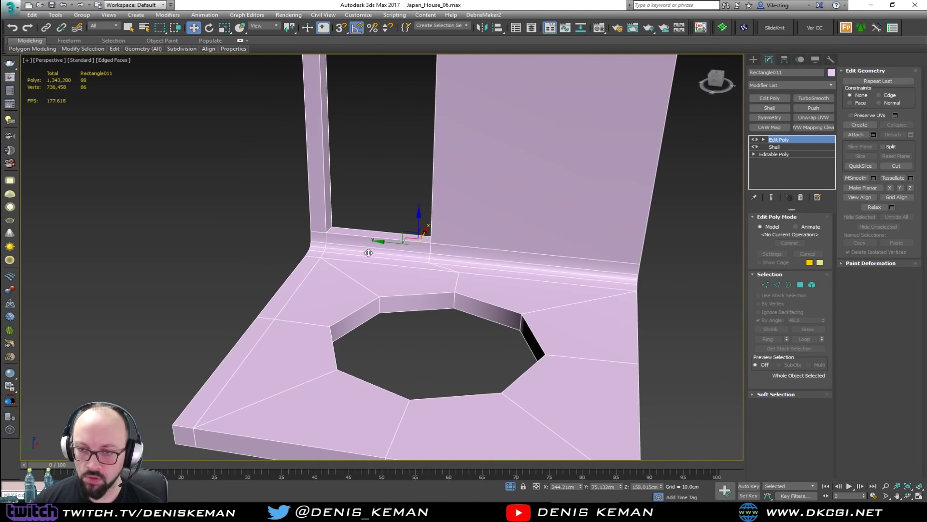
{"action": "scroll", "coordinate": [368, 253], "scroll_direction": "up", "scroll_amount": 4}
{"action": "key", "text": "1"}
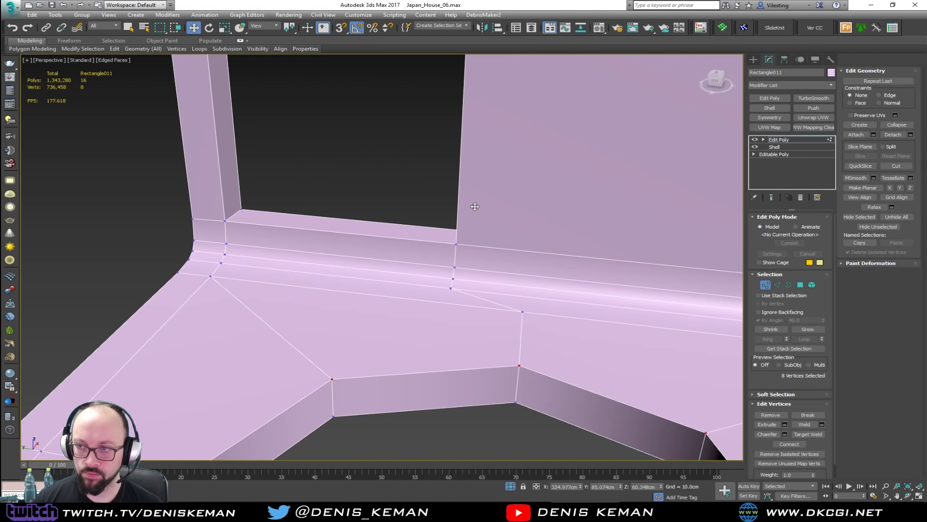
{"action": "scroll", "coordinate": [225, 228], "scroll_direction": "up", "scroll_amount": 3}
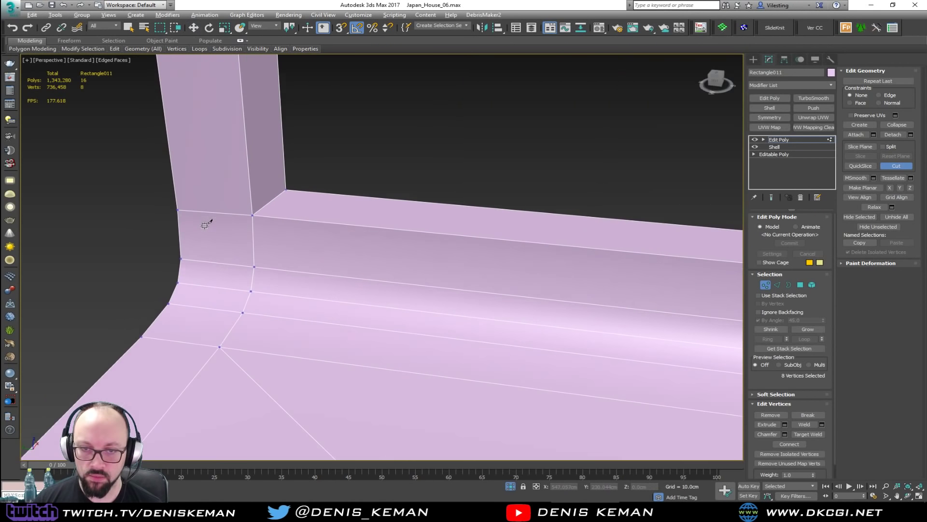
{"action": "scroll", "coordinate": [218, 227], "scroll_direction": "down", "scroll_amount": 1}
{"action": "key", "text": "alt+c"}
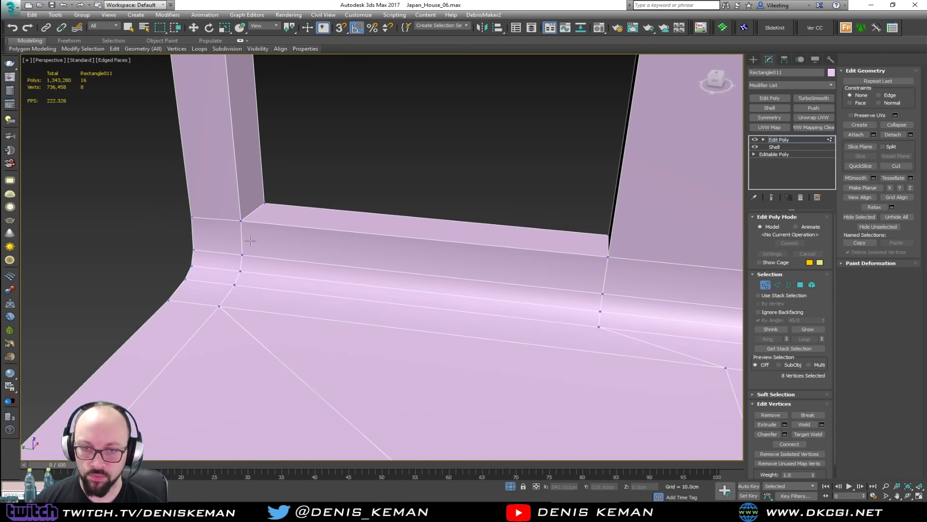
{"action": "right_click", "coordinate": [410, 255]}
Step: Insert a horizontal edge loop around the panel just below the door opening, above the curved transition
{"action": "scroll", "coordinate": [254, 235], "scroll_direction": "down", "scroll_amount": 3}
{"action": "middle_click_drag", "start_coordinate": [397, 238], "coordinate": [437, 270], "text": "alt"}
{"action": "key", "text": "alt+c"}
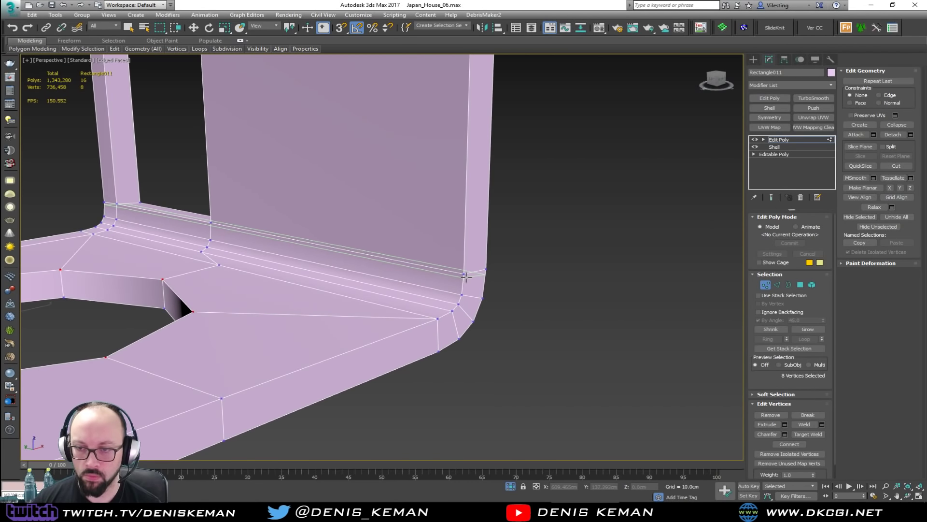
{"action": "left_click", "coordinate": [466, 277]}
{"action": "right_click", "coordinate": [459, 286]}
Step: Insert a horizontal edge loop around the wall just above the door opening's top edge
{"action": "middle_click_drag", "start_coordinate": [245, 166], "coordinate": [365, 322]}
{"action": "middle_click_drag", "start_coordinate": [332, 175], "coordinate": [345, 327]}
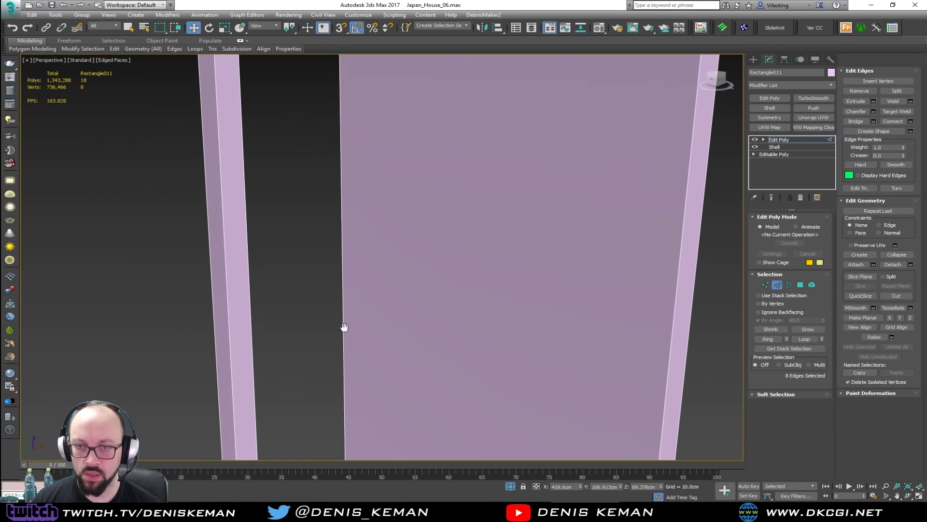
{"action": "scroll", "coordinate": [344, 327], "scroll_direction": "down", "scroll_amount": 3}
{"action": "key", "text": "alt+1"}
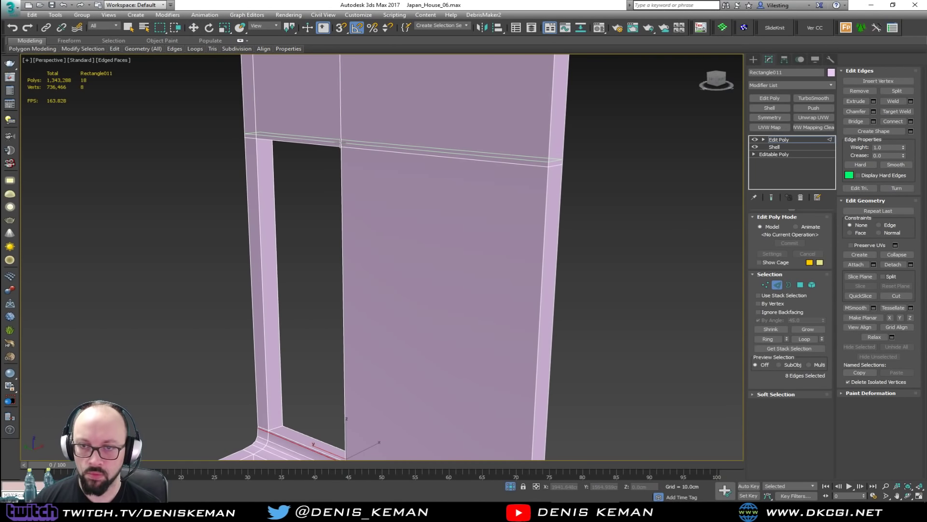
{"action": "left_click", "coordinate": [341, 142]}
{"action": "right_click", "coordinate": [361, 186]}
Step: Insert two vertical edge loops through the panel, one just outside each side of the door opening
{"action": "middle_click_drag", "start_coordinate": [357, 217], "coordinate": [366, 236], "text": "alt"}
{"action": "key", "text": "alt+1"}
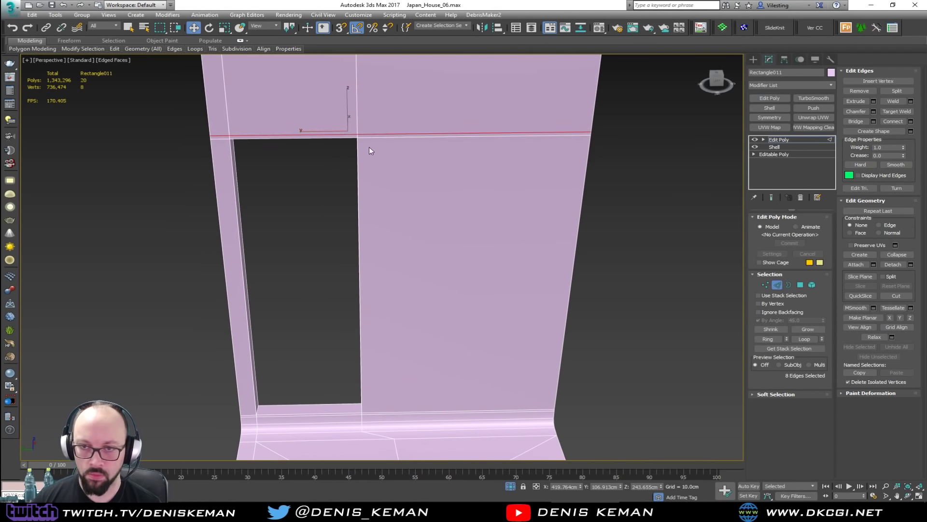
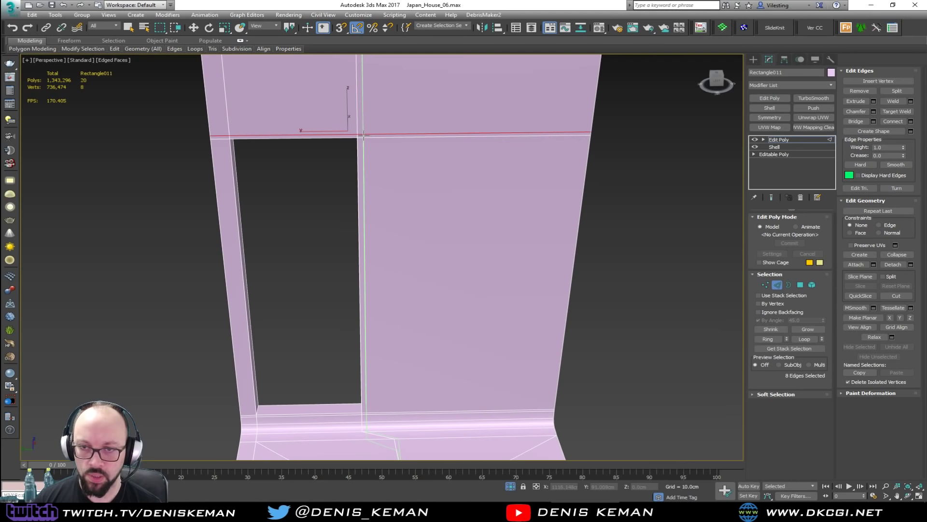
{"action": "left_click", "coordinate": [364, 135]}
{"action": "left_click", "coordinate": [225, 135]}
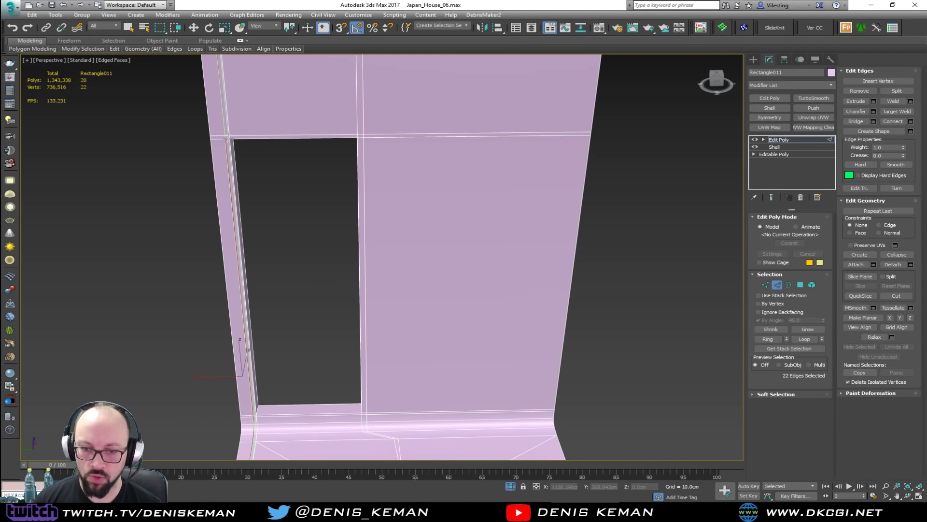
Step: Cut a diagonal edge across the narrow edge strip in the bend below the window opening's inner side
{"action": "middle_click_drag", "start_coordinate": [295, 255], "coordinate": [327, 169]}
{"action": "key", "text": "w"}
{"action": "scroll", "coordinate": [405, 361], "scroll_direction": "up", "scroll_amount": 3}
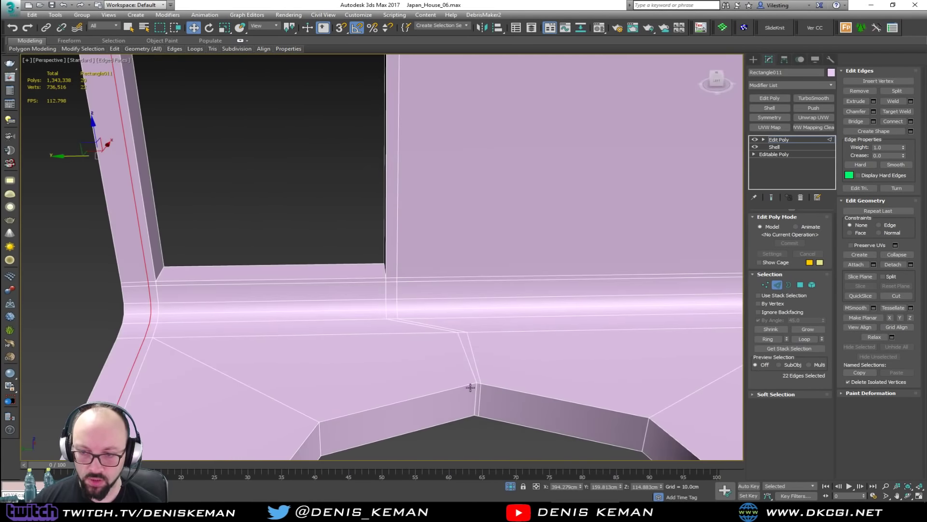
{"action": "scroll", "coordinate": [394, 296], "scroll_direction": "down", "scroll_amount": 3}
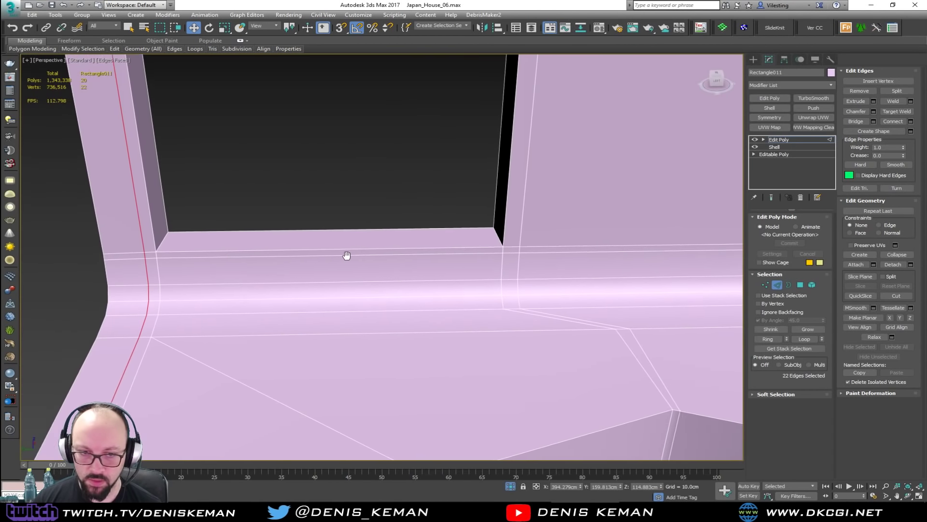
{"action": "key", "text": "1"}
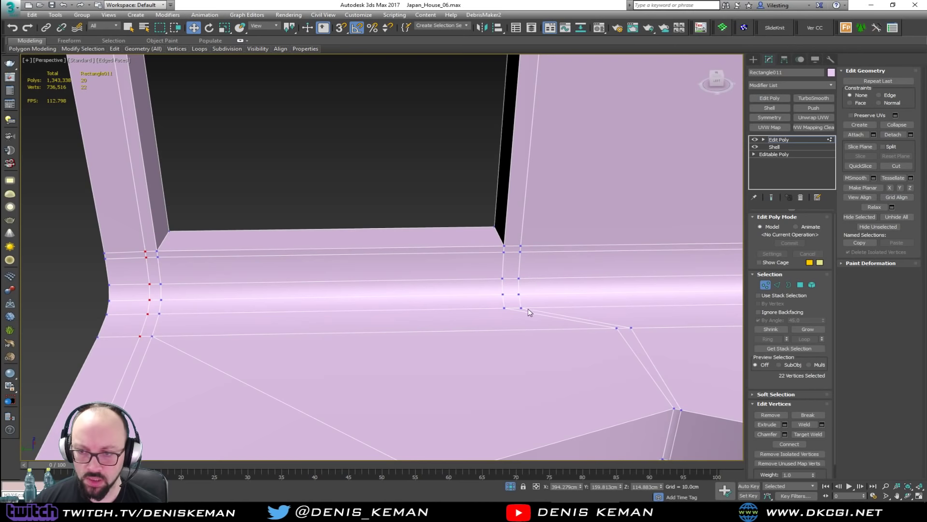
{"action": "key", "text": "alt+c"}
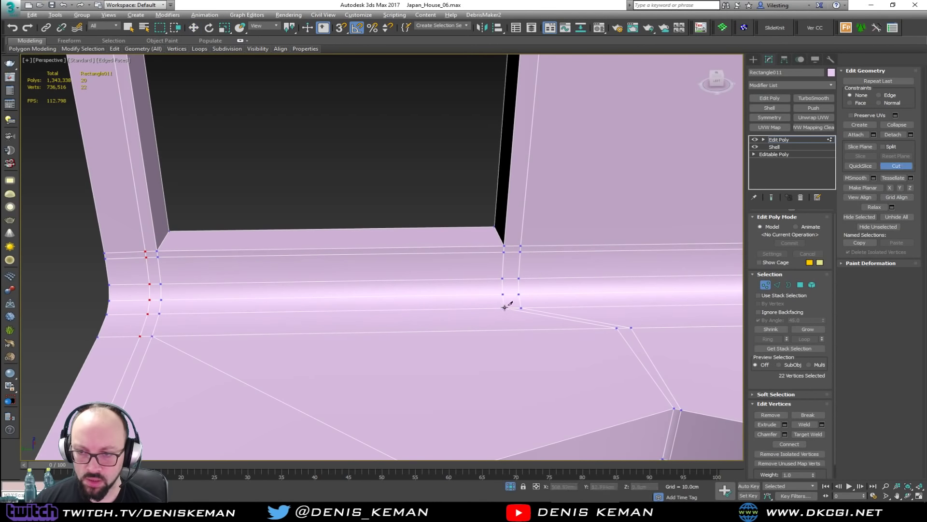
{"action": "left_click", "coordinate": [505, 307]}
{"action": "left_click", "coordinate": [519, 294]}
{"action": "right_click", "coordinate": [527, 300]}
Step: Cut the matching diagonal across the strip on the reverse face, then remove the surplus doubled edge loop running to the octagonal hole
{"action": "middle_click_drag", "start_coordinate": [399, 269], "coordinate": [447, 210], "text": "alt"}
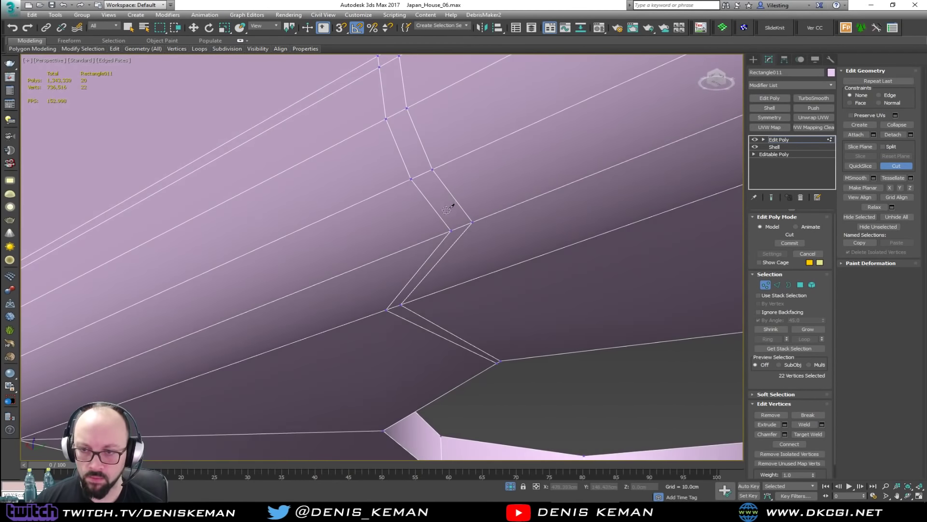
{"action": "left_click", "coordinate": [470, 221]}
{"action": "right_click", "coordinate": [454, 251]}
{"action": "key", "text": "2"}
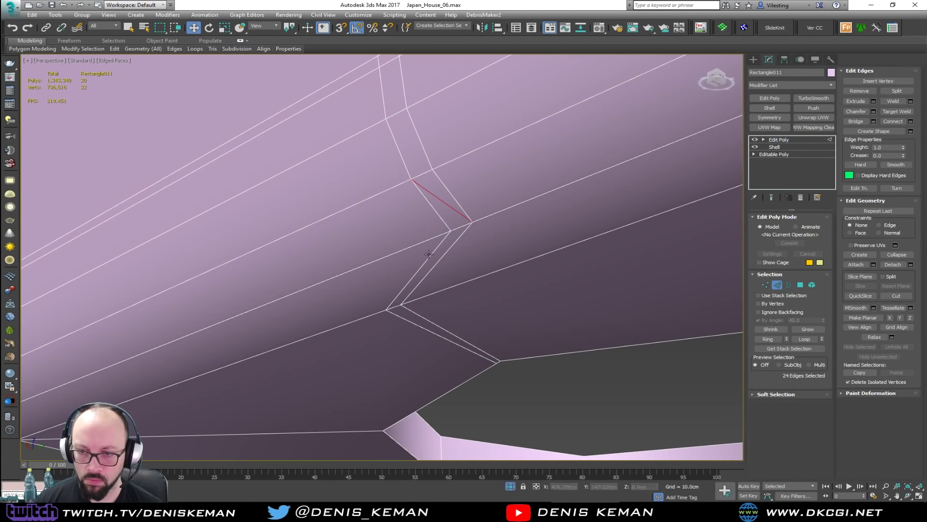
{"action": "middle_click_drag", "start_coordinate": [428, 254], "coordinate": [340, 305], "text": "alt"}
{"action": "key", "text": "ctrl+BackSpace"}
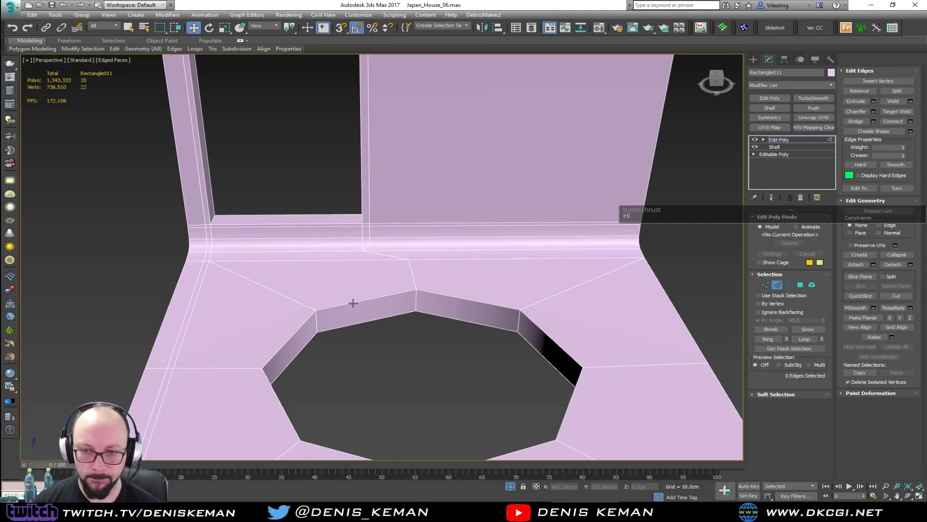
Step: Chamfer the upper and lower rim edges of the octagonal hole by 1.0 cm with 2 segments
{"action": "double_click", "coordinate": [354, 304]}
{"action": "double_click", "coordinate": [384, 318], "text": "ctrl"}
{"action": "middle_click_drag", "start_coordinate": [384, 317], "coordinate": [418, 221]}
{"action": "left_click", "coordinate": [873, 112]}
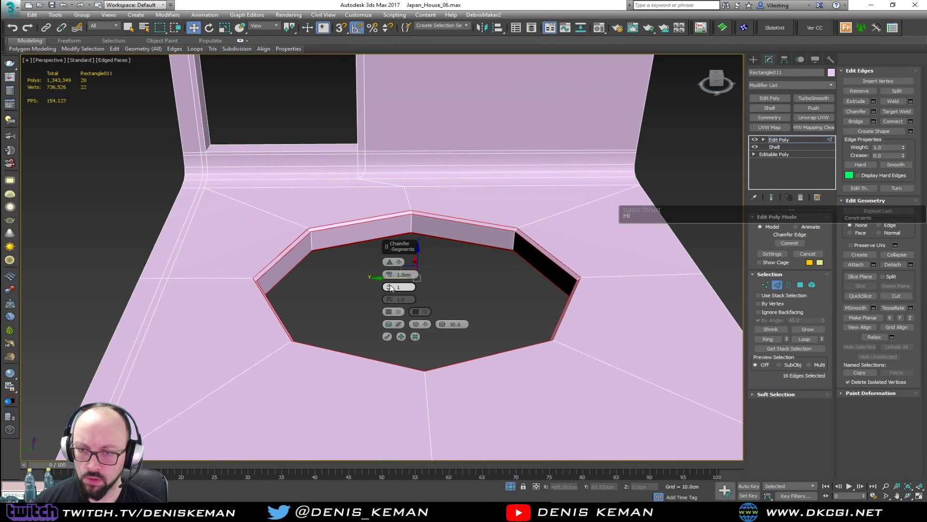
{"action": "left_click_drag", "start_coordinate": [392, 287], "coordinate": [392, 283]}
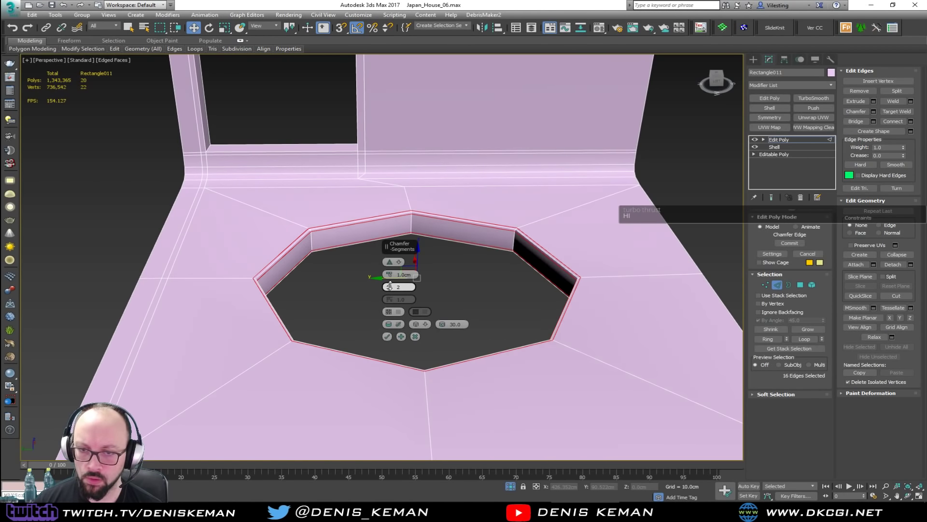
{"action": "left_click", "coordinate": [388, 337]}
{"action": "scroll", "coordinate": [525, 226], "scroll_direction": "down", "scroll_amount": 5}
{"action": "left_click", "coordinate": [507, 237]}
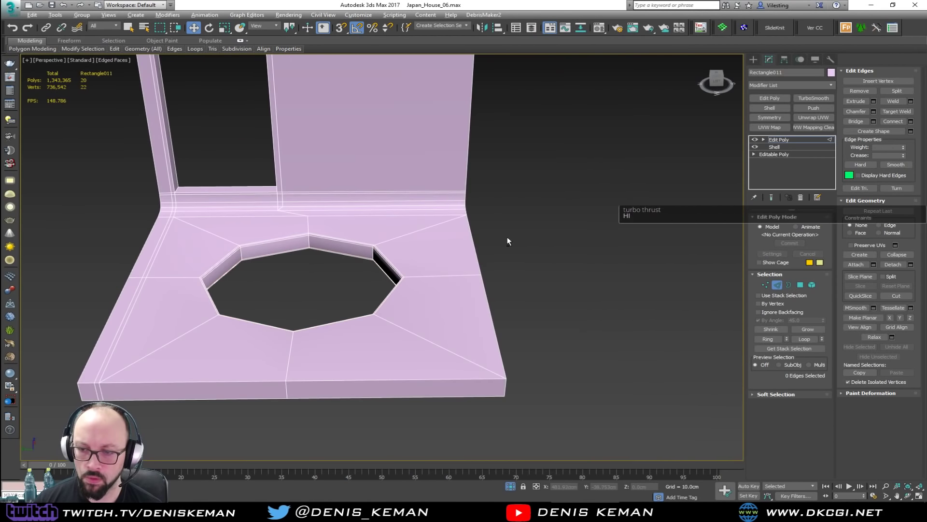
Step: Insert support edge loops around the part's outer side faces, close to both the upper and lower border edges
{"action": "middle_click_drag", "start_coordinate": [507, 237], "coordinate": [465, 334], "text": "alt"}
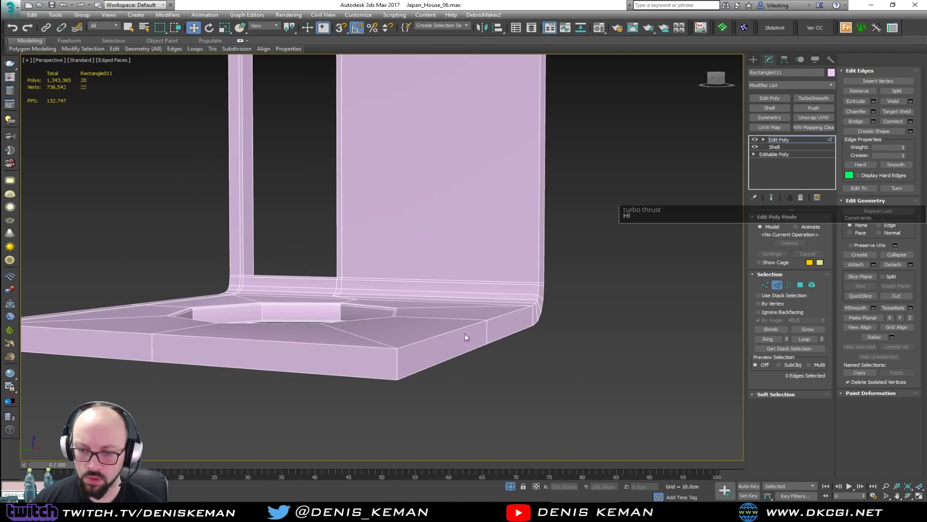
{"action": "double_click", "coordinate": [396, 350]}
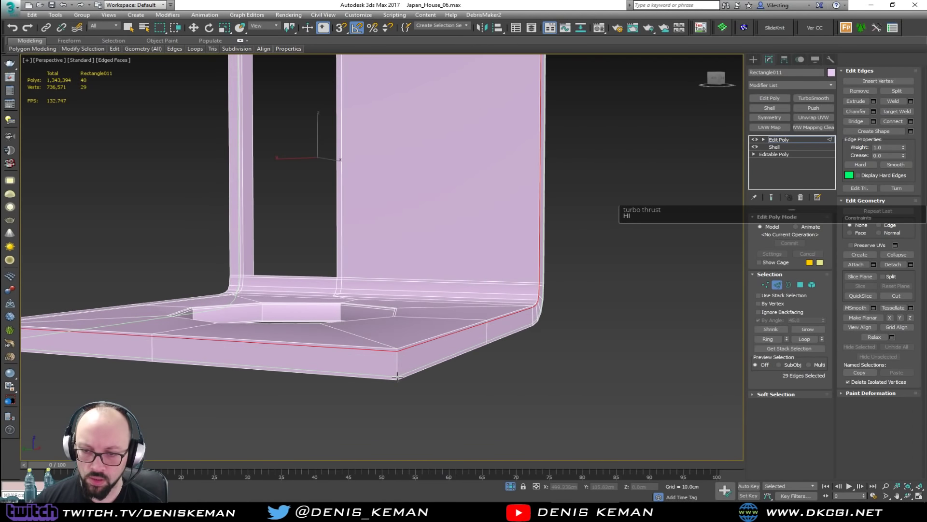
{"action": "key", "text": "w"}
{"action": "middle_click_drag", "start_coordinate": [391, 348], "coordinate": [431, 351], "text": "alt"}
{"action": "left_click", "coordinate": [565, 393]}
Step: Insert a support edge loop along the window-side border, close to the outer corner of the base and upright panel
{"action": "middle_click_drag", "start_coordinate": [508, 332], "coordinate": [518, 304], "text": "alt"}
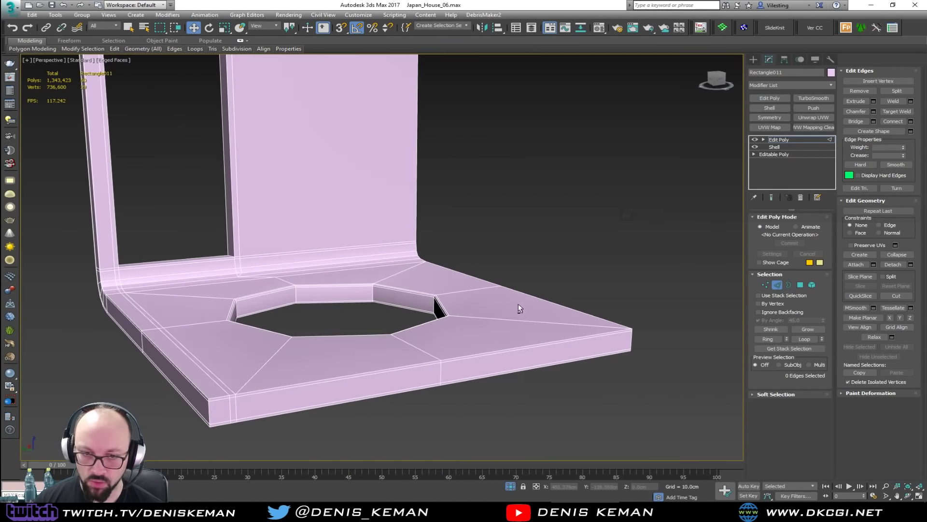
{"action": "key", "text": "alt+s"}
{"action": "left_click", "coordinate": [211, 398]}
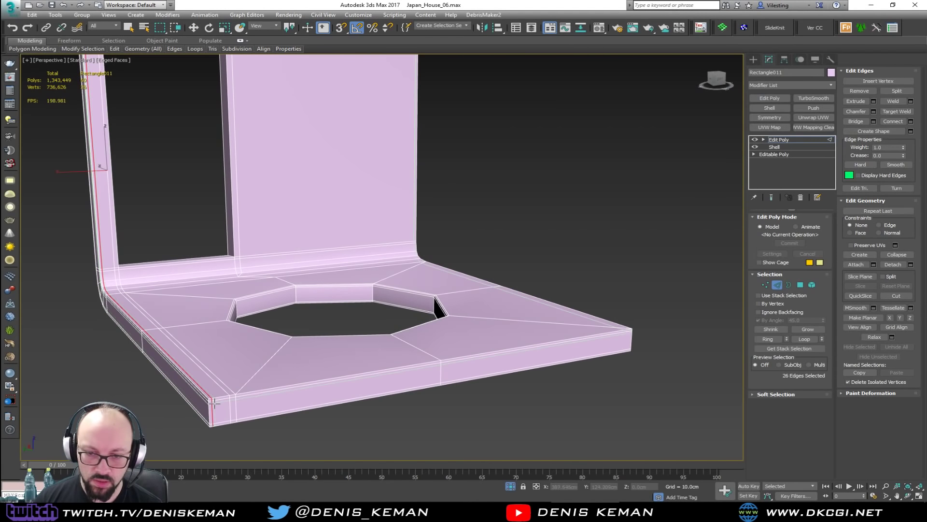
{"action": "right_click", "coordinate": [216, 404]}
Step: Insert a support edge loop around the upright panel just below its upper end
{"action": "middle_click_drag", "start_coordinate": [216, 404], "coordinate": [278, 273], "text": "alt"}
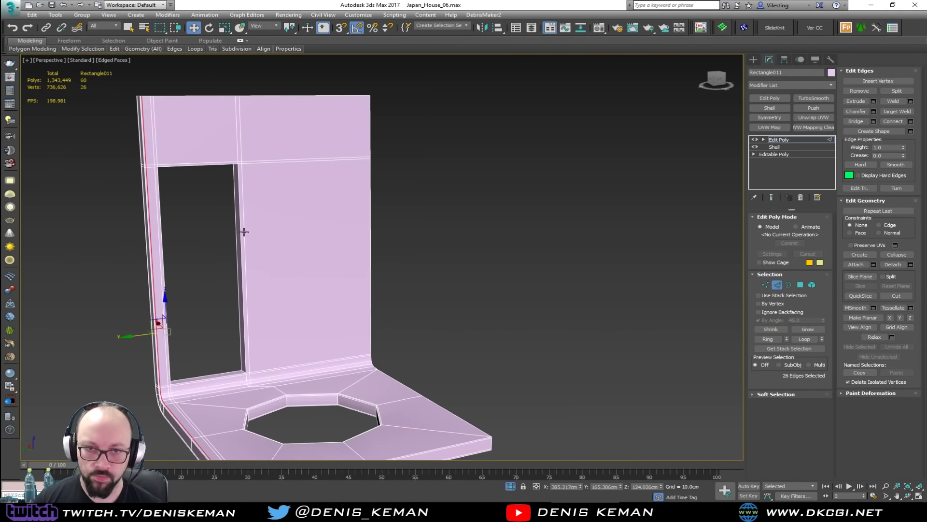
{"action": "middle_click_drag", "start_coordinate": [259, 227], "coordinate": [208, 222], "text": "alt"}
{"action": "scroll", "coordinate": [190, 205], "scroll_direction": "up", "scroll_amount": 4}
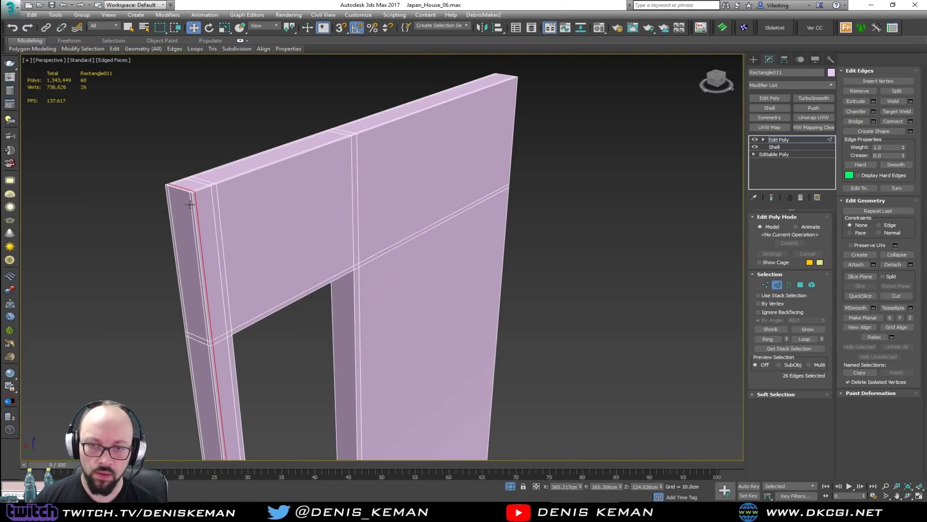
{"action": "key", "text": "alt+s"}
{"action": "left_click", "coordinate": [194, 193]}
{"action": "right_click", "coordinate": [356, 252]}
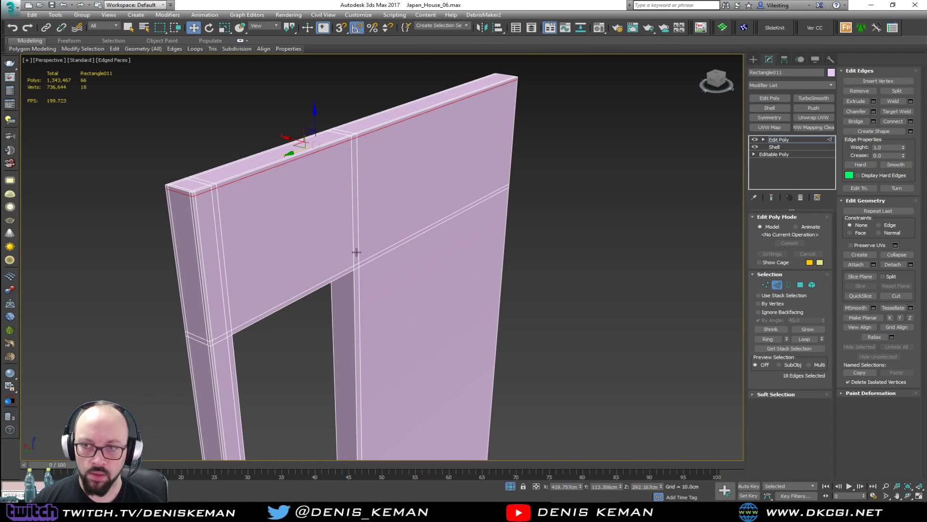
Step: Slice the whole mesh lengthwise with the Slice Plane at about Y 3.67 cm, close to the border opposite the window opening
{"action": "middle_click_drag", "start_coordinate": [356, 252], "coordinate": [370, 227], "text": "alt"}
{"action": "scroll", "coordinate": [379, 286], "scroll_direction": "down", "scroll_amount": 3}
{"action": "middle_click_drag", "start_coordinate": [379, 286], "coordinate": [338, 200]}
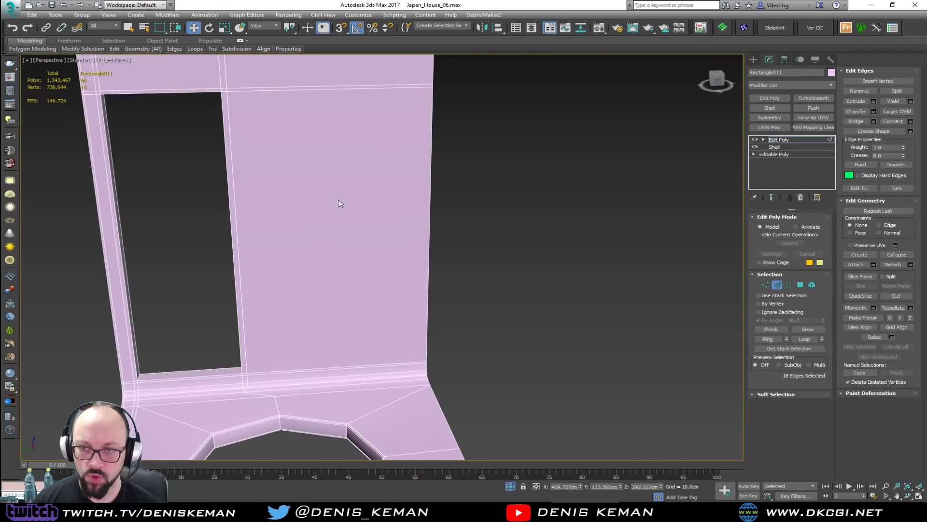
{"action": "scroll", "coordinate": [339, 202], "scroll_direction": "down", "scroll_amount": 3}
{"action": "middle_click_drag", "start_coordinate": [352, 246], "coordinate": [416, 261], "text": "alt"}
{"action": "left_click", "coordinate": [453, 270]}
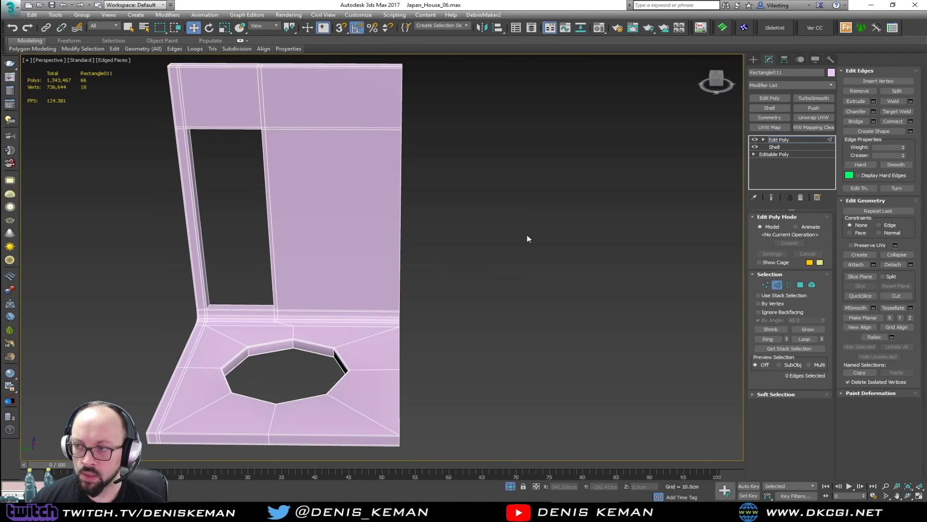
{"action": "key", "text": "2"}
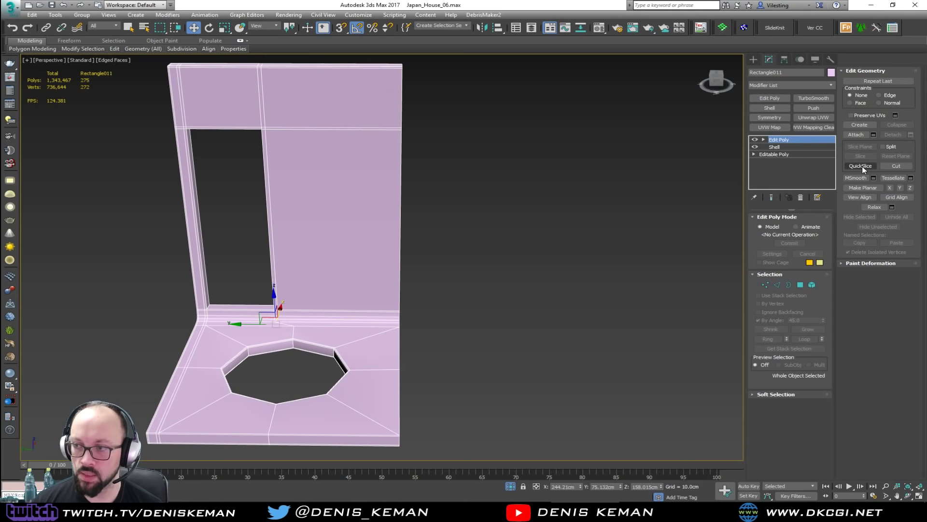
{"action": "left_click", "coordinate": [778, 285]}
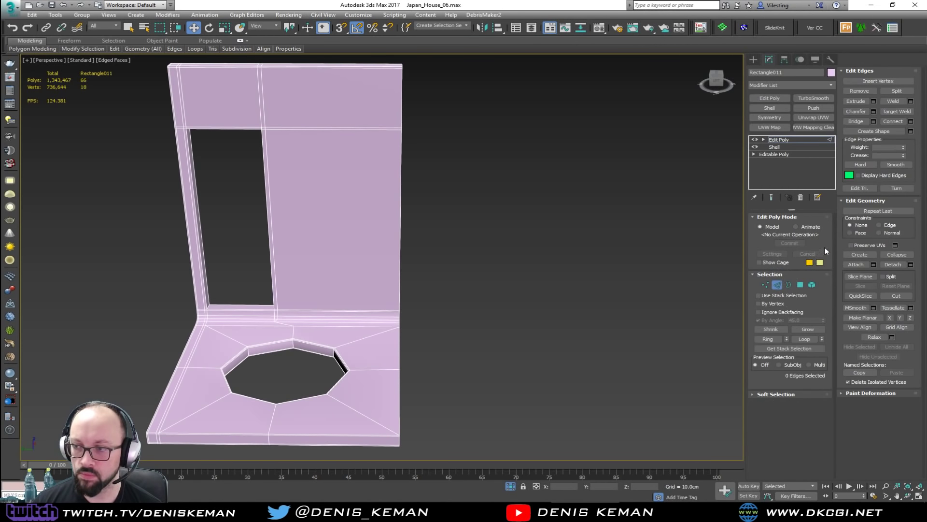
{"action": "left_click", "coordinate": [862, 276]}
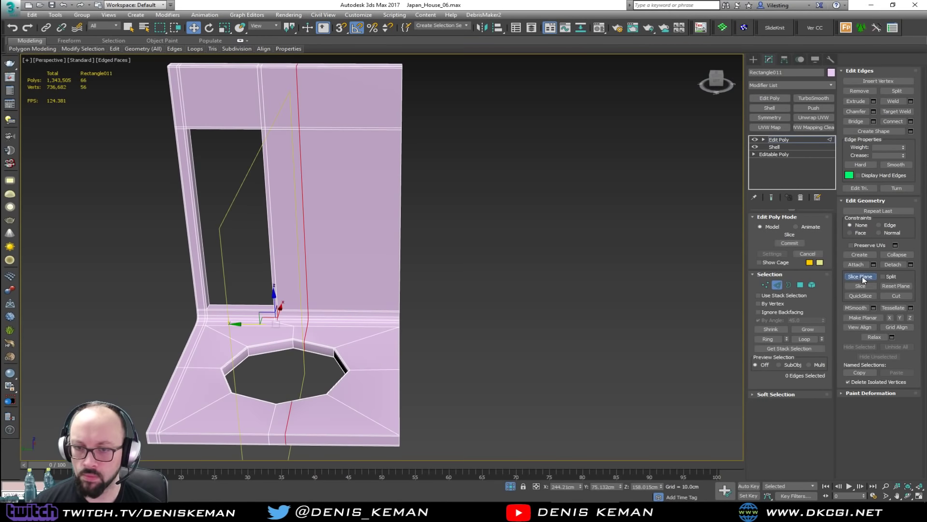
{"action": "left_click_drag", "start_coordinate": [314, 302], "coordinate": [372, 335]}
{"action": "left_click", "coordinate": [33, 140]}
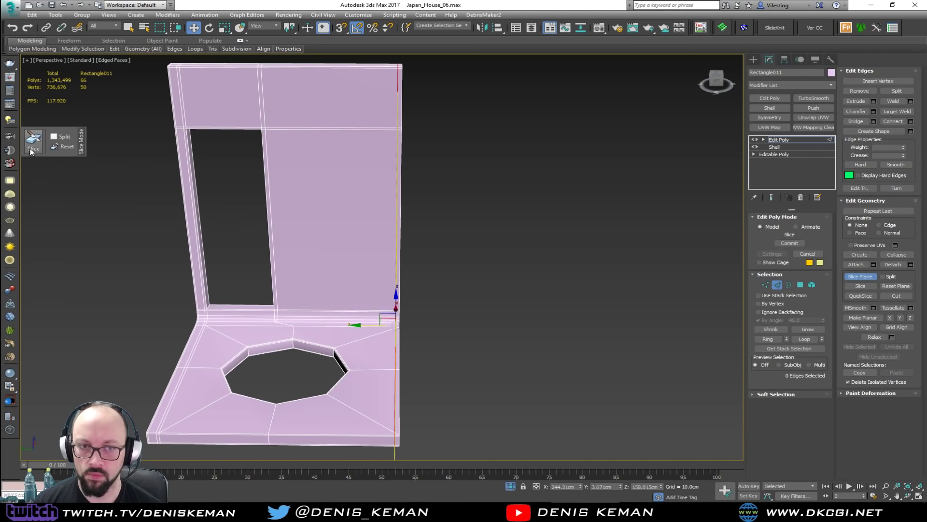
{"action": "key", "text": "2"}
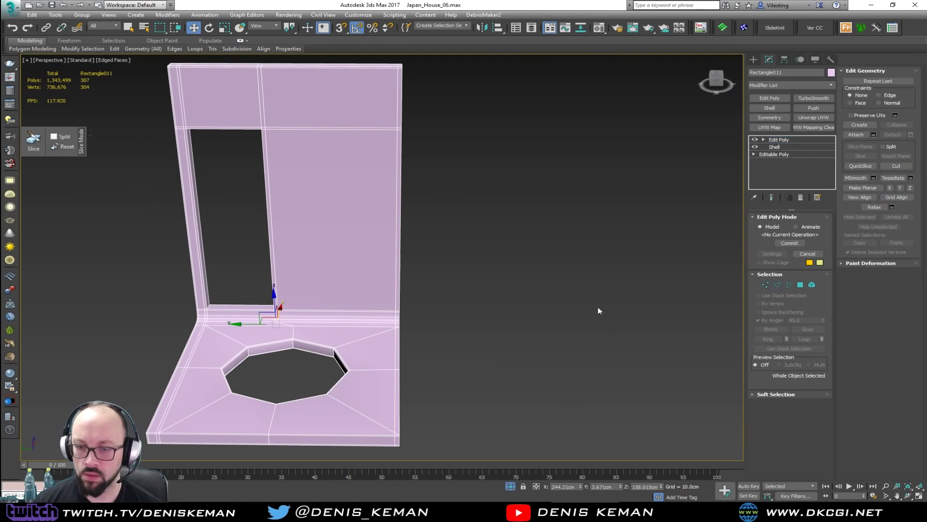
{"action": "key", "text": "2"}
Step: Remove the short diagonal edge between the new slice line and the base's front outer corner
{"action": "middle_click_drag", "start_coordinate": [431, 402], "coordinate": [436, 325]}
{"action": "scroll", "coordinate": [436, 324], "scroll_direction": "up", "scroll_amount": 3}
{"action": "scroll", "coordinate": [392, 356], "scroll_direction": "up", "scroll_amount": 3}
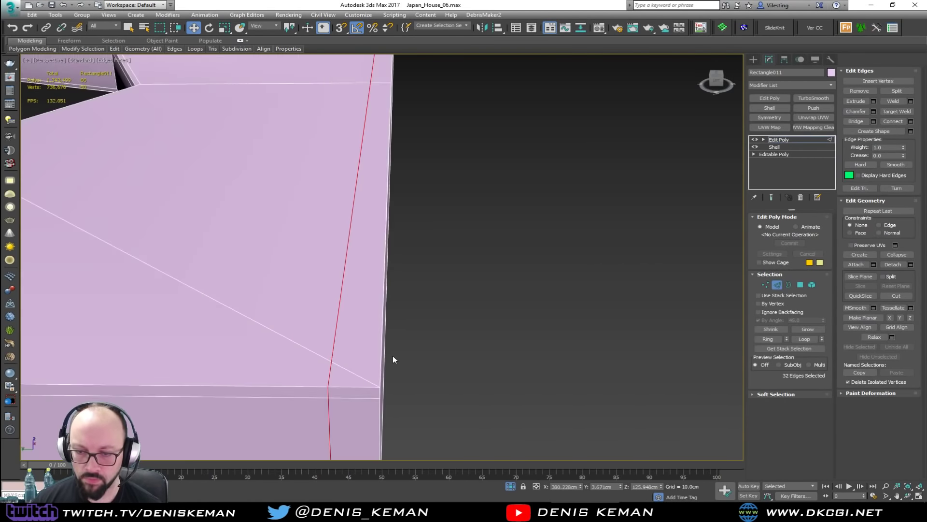
{"action": "key", "text": "1"}
{"action": "scroll", "coordinate": [366, 372], "scroll_direction": "down", "scroll_amount": 2}
{"action": "scroll", "coordinate": [349, 335], "scroll_direction": "down", "scroll_amount": 2}
{"action": "left_click", "coordinate": [338, 343]}
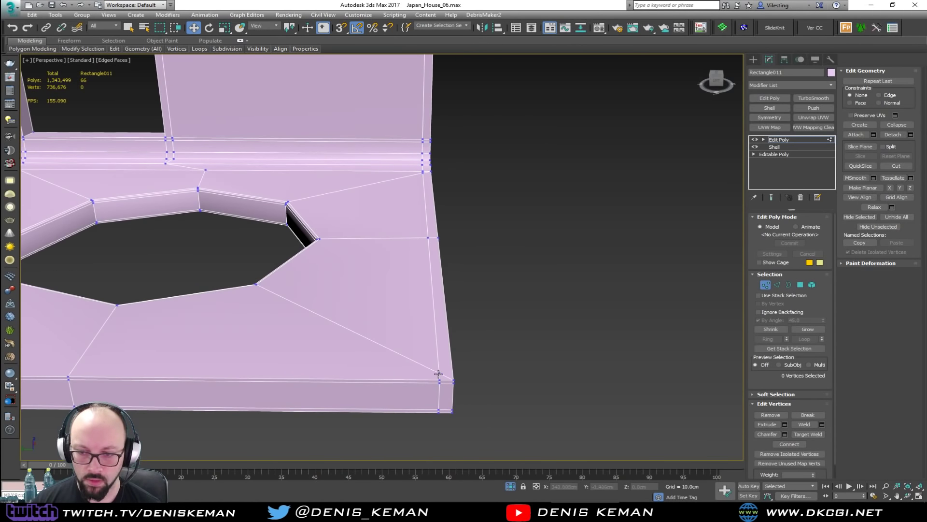
{"action": "left_click", "coordinate": [438, 374]}
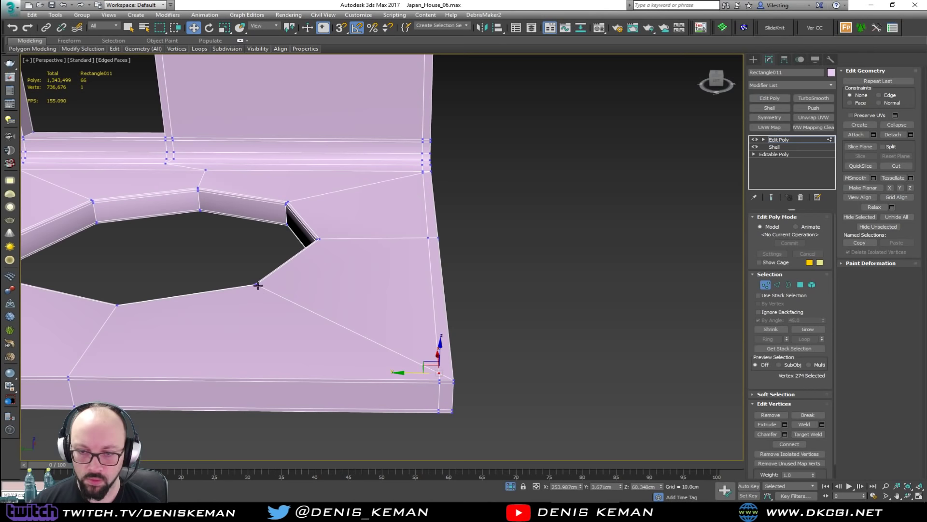
{"action": "key", "text": "2"}
{"action": "left_click", "coordinate": [453, 378]}
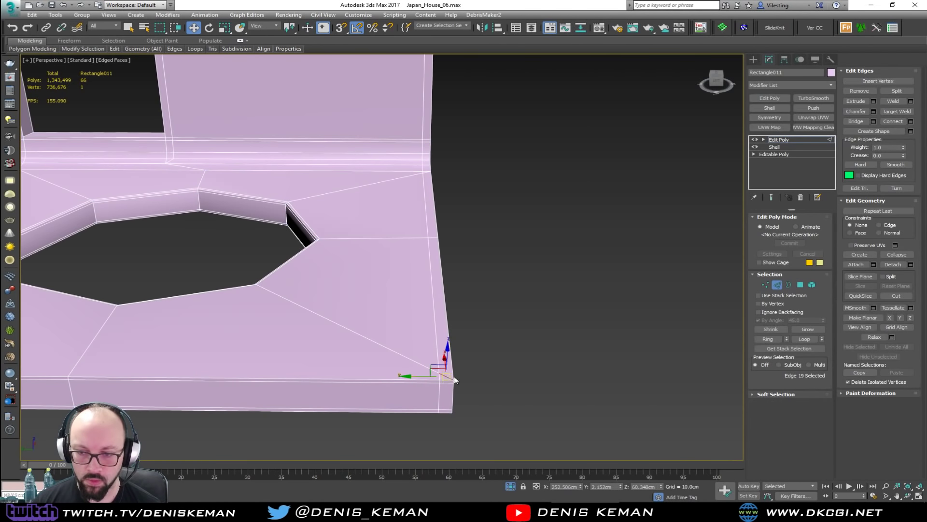
{"action": "left_click", "coordinate": [457, 377]}
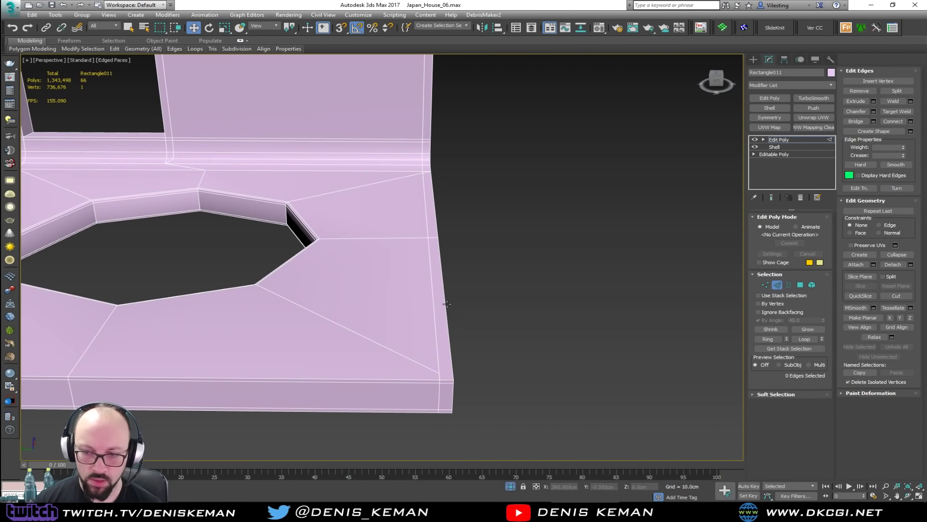
Step: Remove the short diagonal edge between the slice line and the outer border at the base's rear corner beside the bend
{"action": "middle_click_drag", "start_coordinate": [447, 305], "coordinate": [405, 305], "text": "alt"}
{"action": "middle_click_drag", "start_coordinate": [401, 270], "coordinate": [377, 296]}
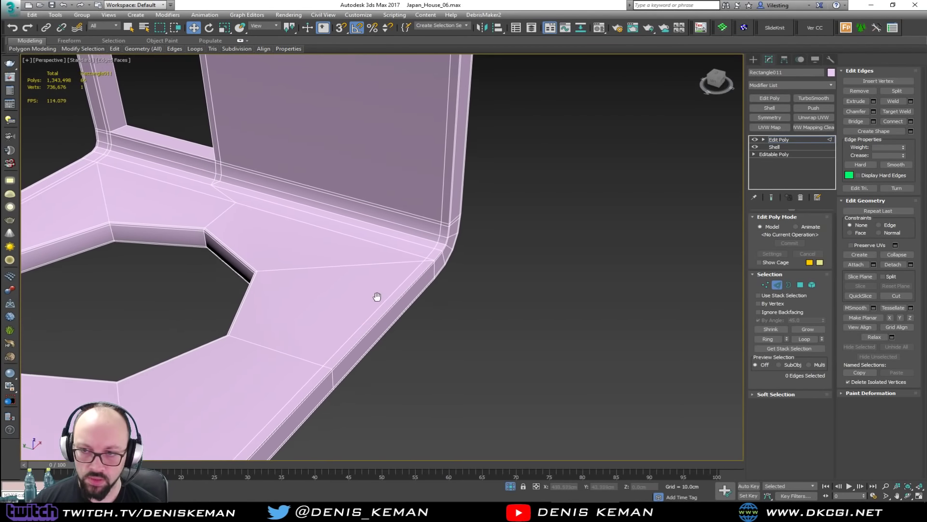
{"action": "scroll", "coordinate": [413, 262], "scroll_direction": "up", "scroll_amount": 3}
{"action": "scroll", "coordinate": [414, 263], "scroll_direction": "up", "scroll_amount": 2}
{"action": "left_click", "coordinate": [454, 269]}
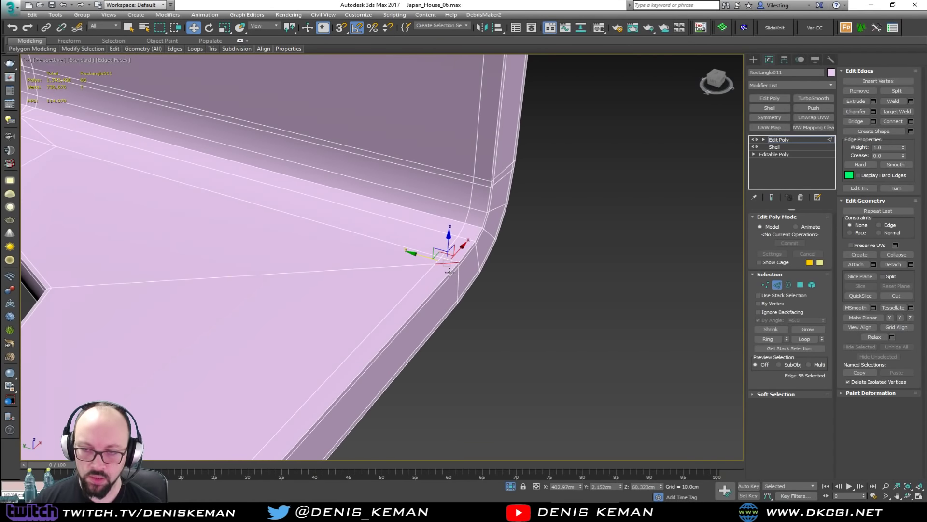
Step: Connect the hole's corner vertex to the slice line's vertex at the bend, and remove the old diagonal edge beside it
{"action": "key", "text": "1"}
{"action": "left_click", "coordinate": [50, 287]}
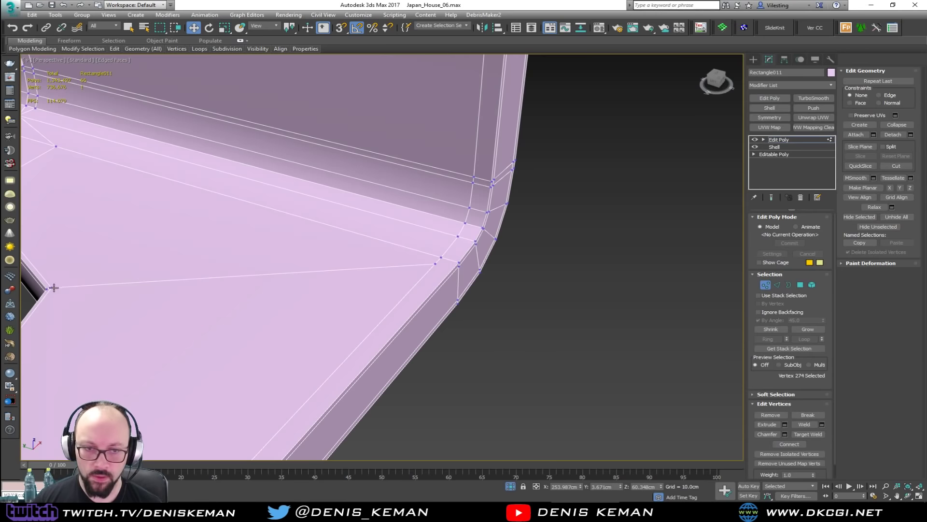
{"action": "left_click", "coordinate": [441, 258], "text": "ctrl"}
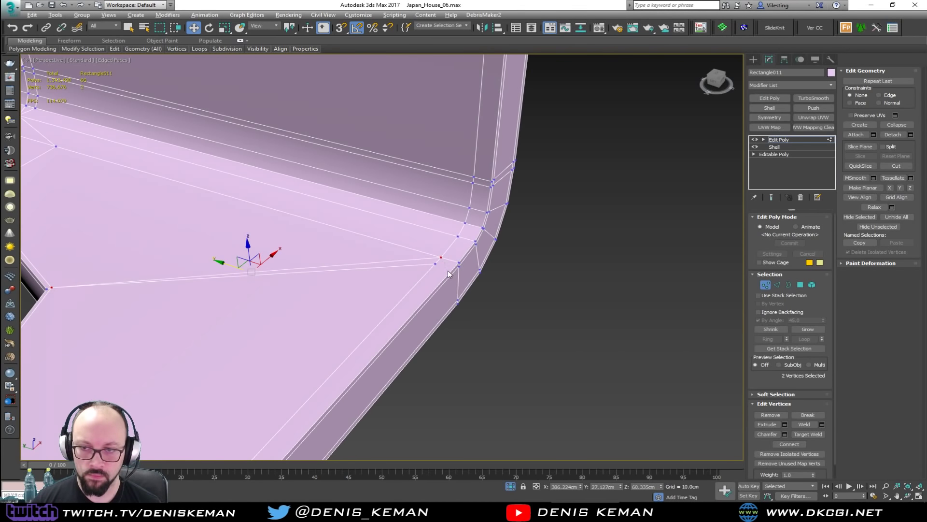
{"action": "key", "text": "ctrl+shift+e"}
{"action": "key", "text": "2"}
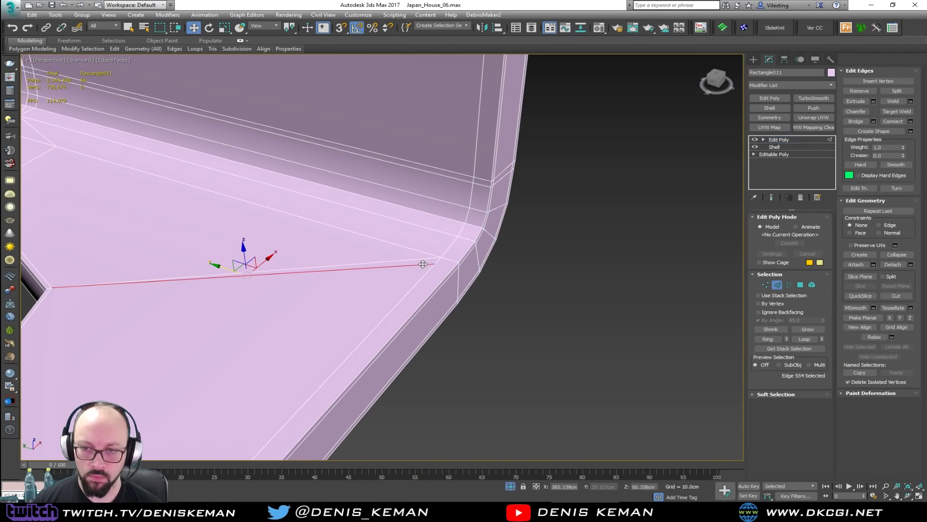
{"action": "key", "text": "ctrl+d"}
{"action": "scroll", "coordinate": [423, 265], "scroll_direction": "down", "scroll_amount": 5}
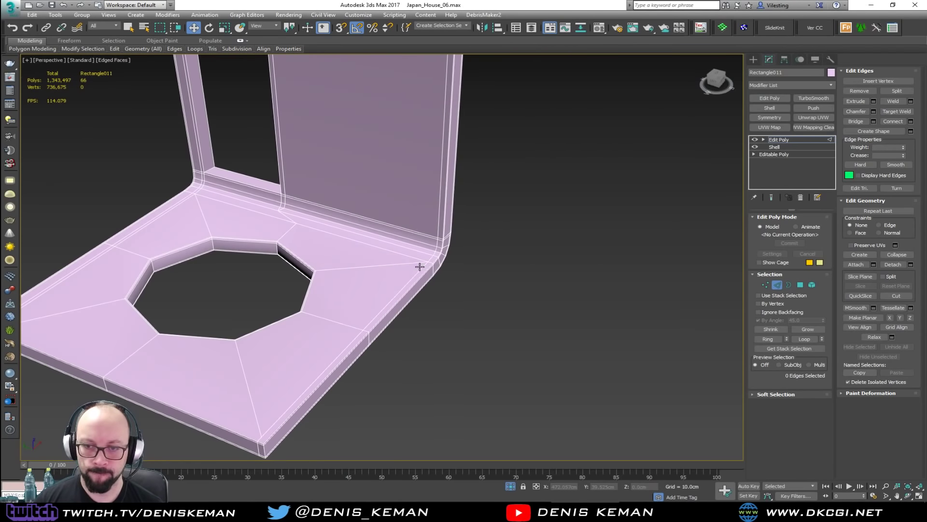
Step: Try to remove the short edge at the outer corner on the underside of the base
{"action": "middle_click_drag", "start_coordinate": [420, 265], "coordinate": [421, 215], "text": "alt"}
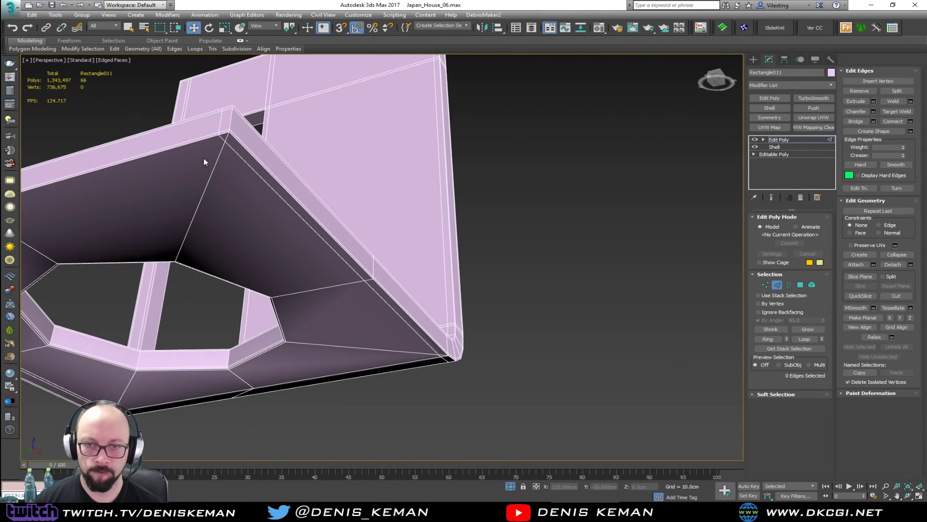
{"action": "scroll", "coordinate": [204, 158], "scroll_direction": "up", "scroll_amount": 2}
{"action": "left_click", "coordinate": [241, 130]}
{"action": "key", "text": "BackSpace"}
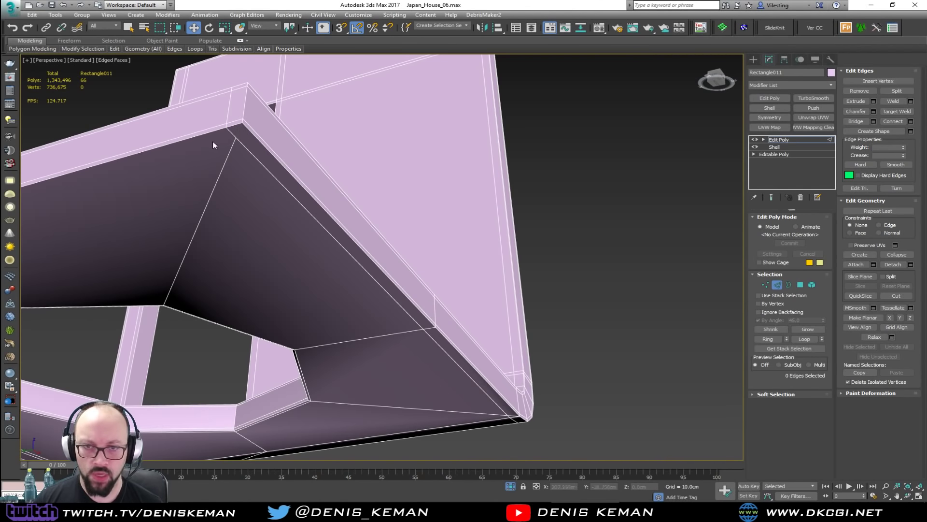
{"action": "key", "text": "ctrl+z"}
{"action": "key", "text": "1"}
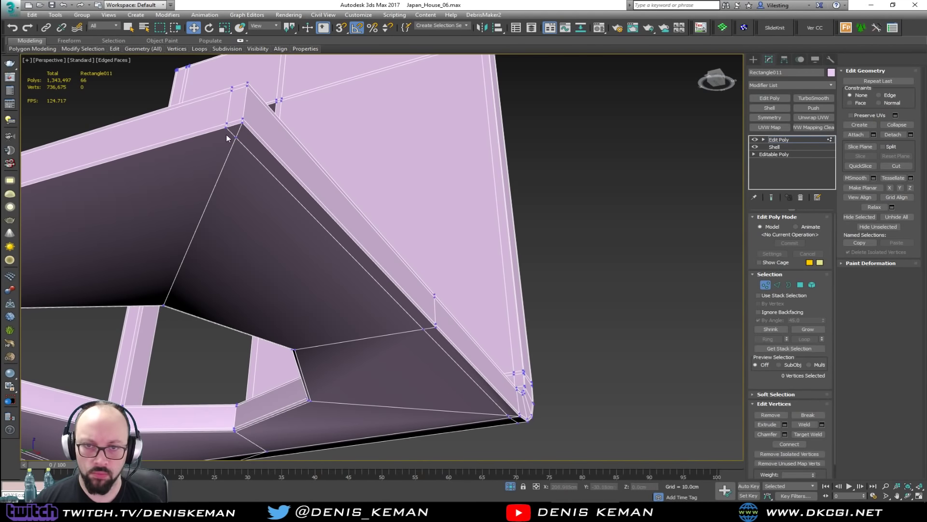
Step: Slice the mesh crosswise with the Slice Plane at about X 253.48 cm, close to the base's free outer end
{"action": "middle_click_drag", "start_coordinate": [233, 150], "coordinate": [316, 352], "text": "alt"}
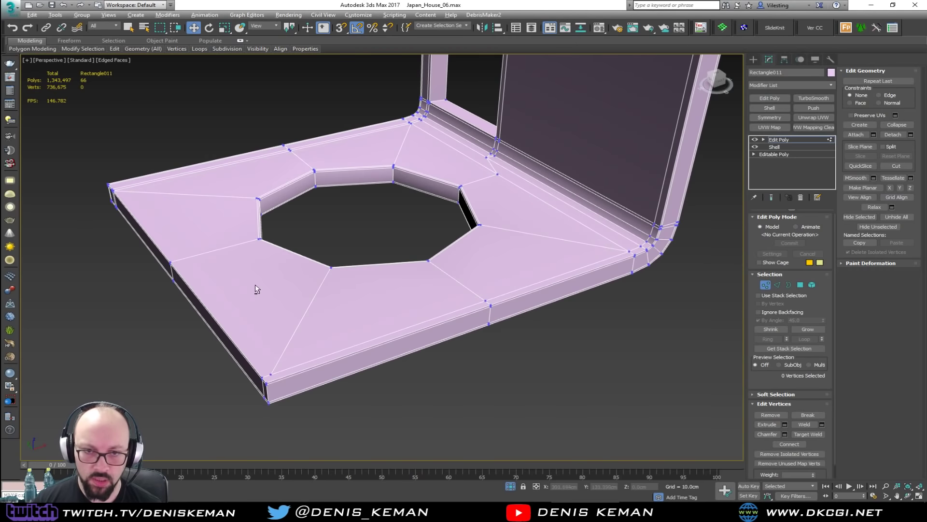
{"action": "middle_click_drag", "start_coordinate": [255, 285], "coordinate": [198, 301], "text": "alt"}
{"action": "middle_click_drag", "start_coordinate": [145, 320], "coordinate": [299, 337]}
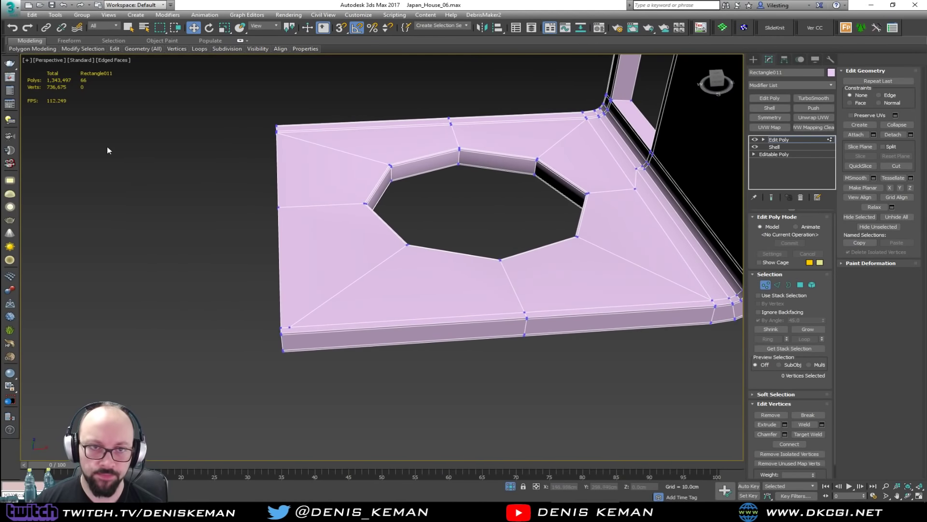
{"action": "key", "text": "2"}
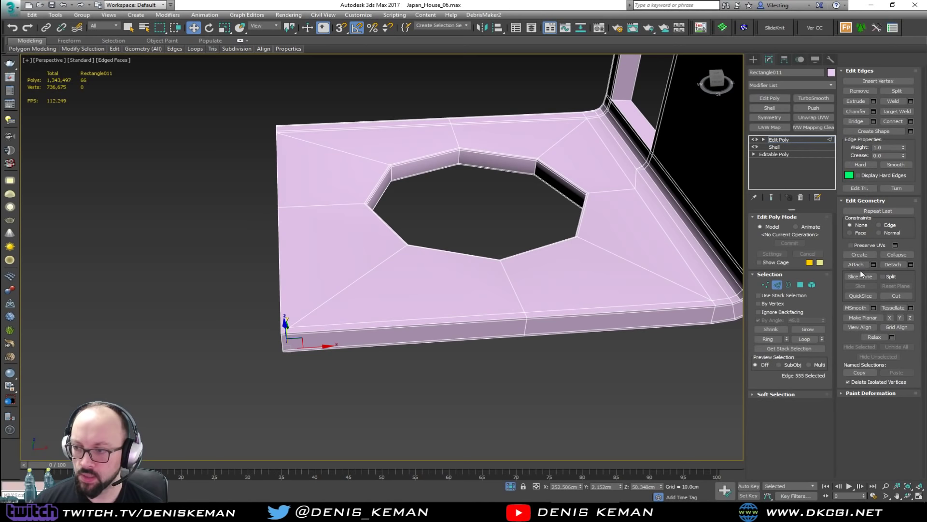
{"action": "left_click", "coordinate": [860, 277]}
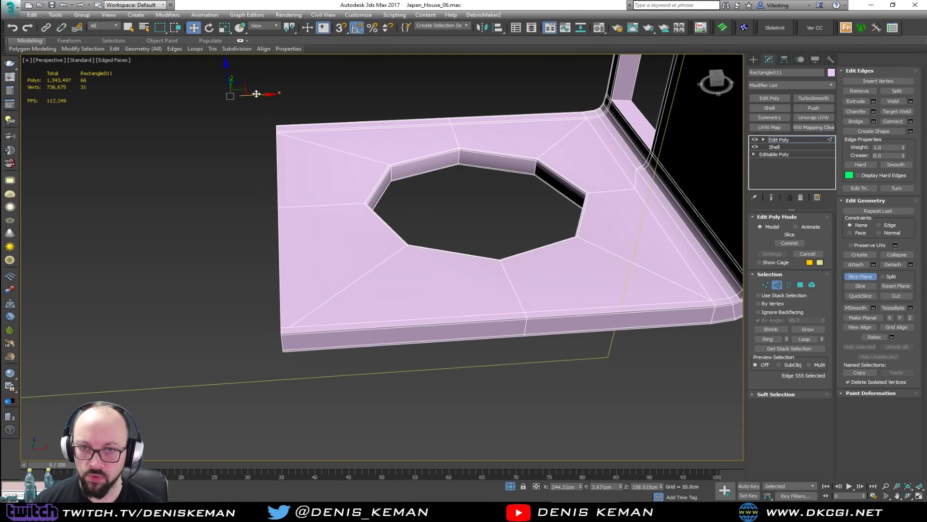
{"action": "key", "text": "e"}
{"action": "left_click_drag", "start_coordinate": [234, 108], "coordinate": [287, 95]}
{"action": "key", "text": "w"}
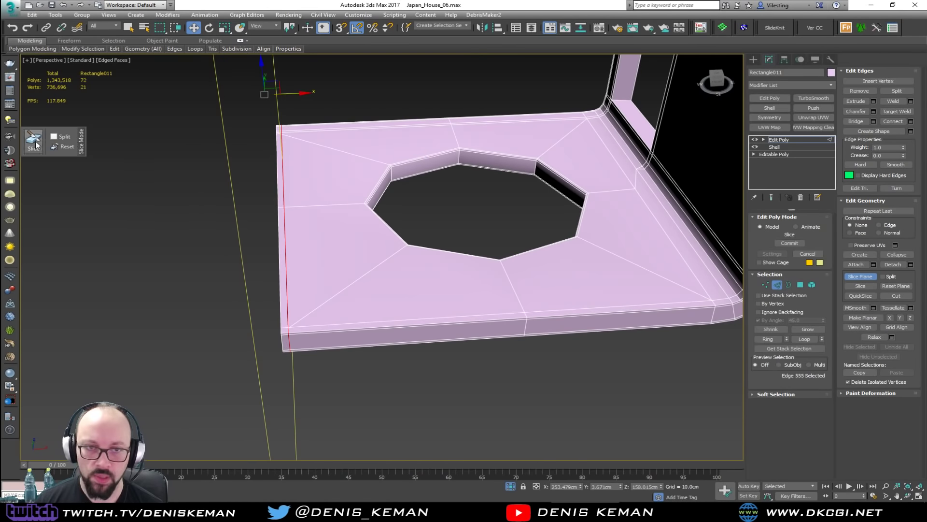
{"action": "left_click", "coordinate": [856, 274]}
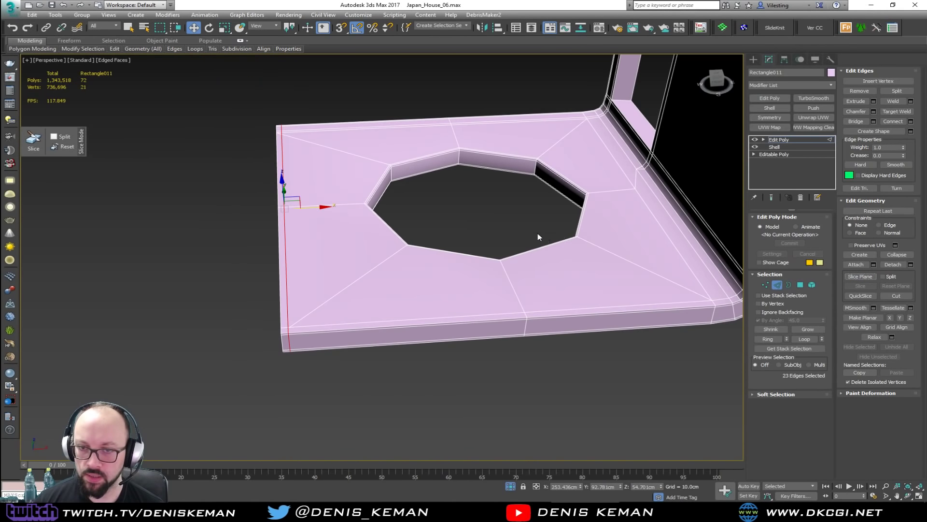
Step: Target-weld the diagonal edge's end vertex to the adjacent slice-line intersection at one outer corner of the base's upper face
{"action": "scroll", "coordinate": [285, 319], "scroll_direction": "up", "scroll_amount": 6}
{"action": "key", "text": "1"}
{"action": "left_click", "coordinate": [369, 317]}
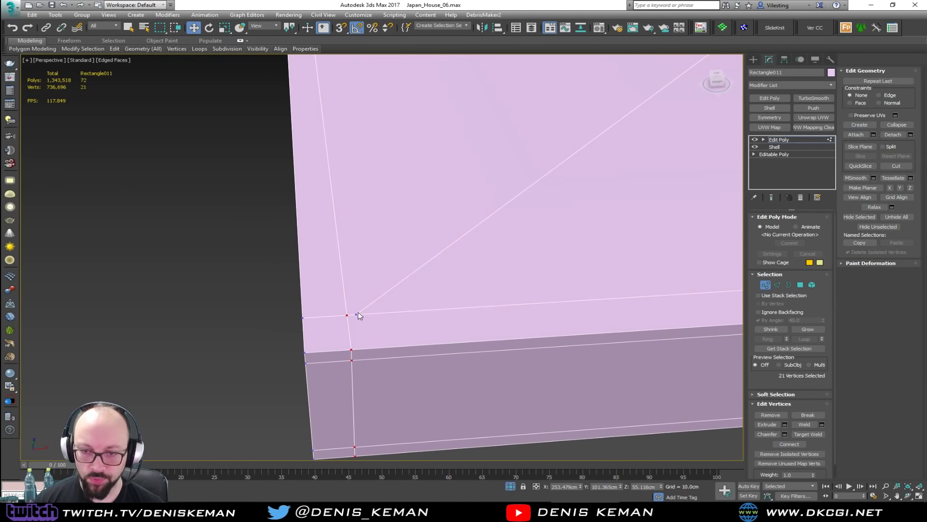
{"action": "left_click", "coordinate": [811, 433]}
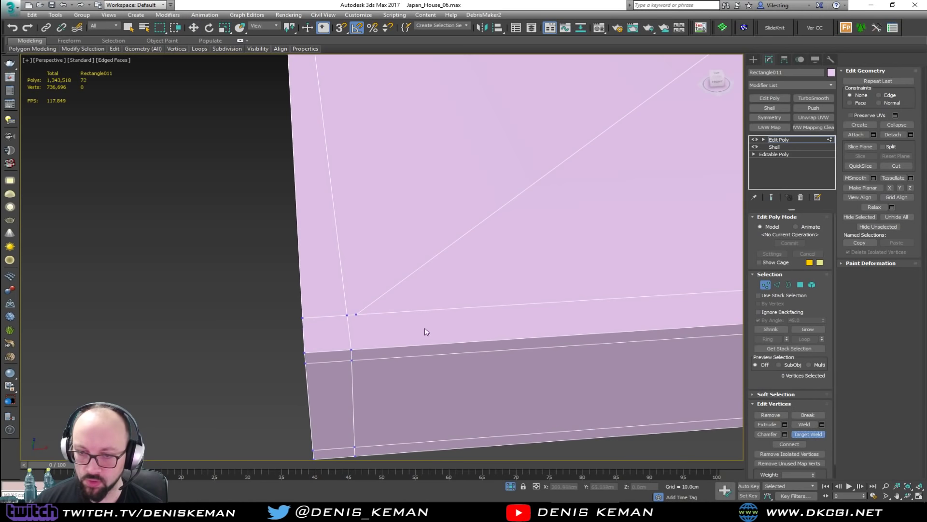
{"action": "left_click", "coordinate": [348, 316]}
Step: Target-weld the diagonal edge's end vertex to the slice-line intersection at the other outer corner of the base's upper face
{"action": "scroll", "coordinate": [349, 282], "scroll_direction": "down", "scroll_amount": 5}
{"action": "middle_click_drag", "start_coordinate": [352, 205], "coordinate": [551, 370]}
{"action": "scroll", "coordinate": [430, 263], "scroll_direction": "up", "scroll_amount": 5}
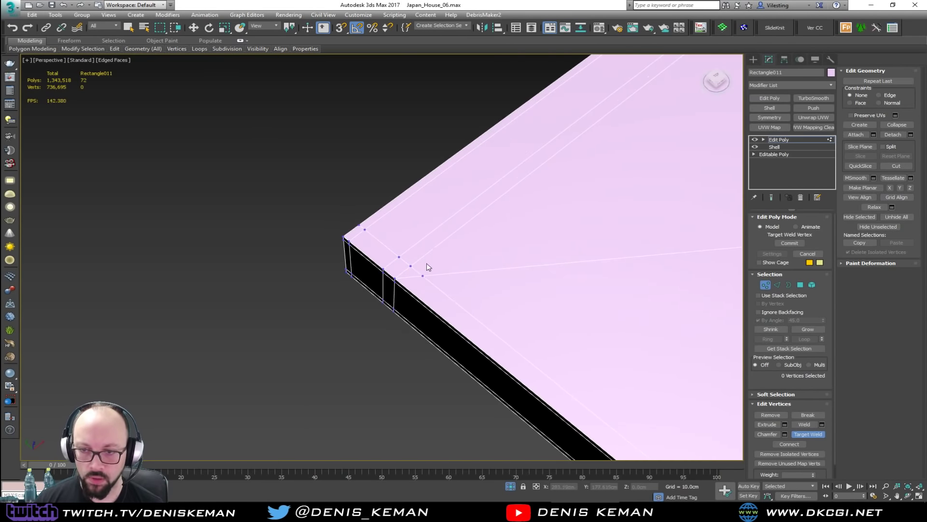
{"action": "left_click_drag", "start_coordinate": [424, 276], "coordinate": [410, 265]}
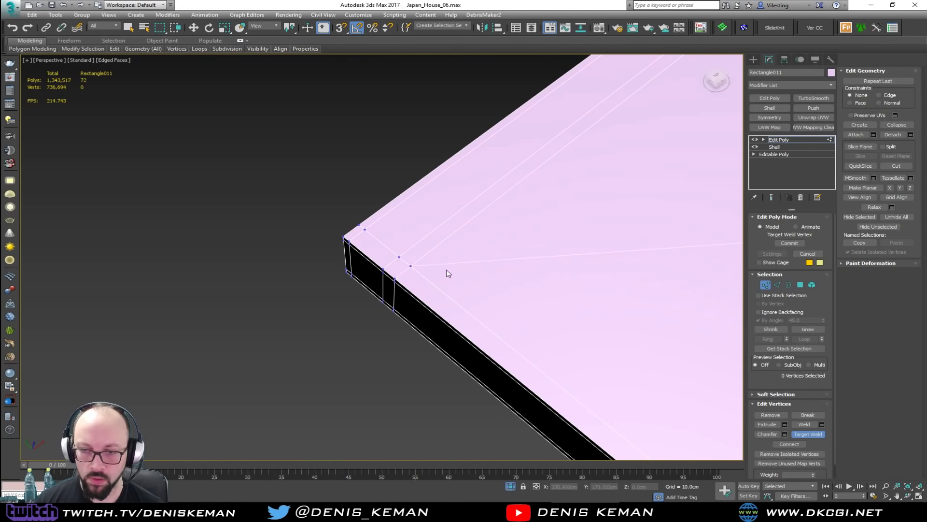
{"action": "key", "text": "w"}
Step: On the underside, target-weld the diagonal edge's end vertex to the slice-line intersection at the first outer corner
{"action": "scroll", "coordinate": [472, 261], "scroll_direction": "up", "scroll_amount": 1}
{"action": "middle_click_drag", "start_coordinate": [472, 261], "coordinate": [382, 229]}
{"action": "scroll", "coordinate": [382, 228], "scroll_direction": "down", "scroll_amount": 2}
{"action": "scroll", "coordinate": [442, 264], "scroll_direction": "down", "scroll_amount": 2}
{"action": "middle_click_drag", "start_coordinate": [442, 264], "coordinate": [450, 203], "text": "alt"}
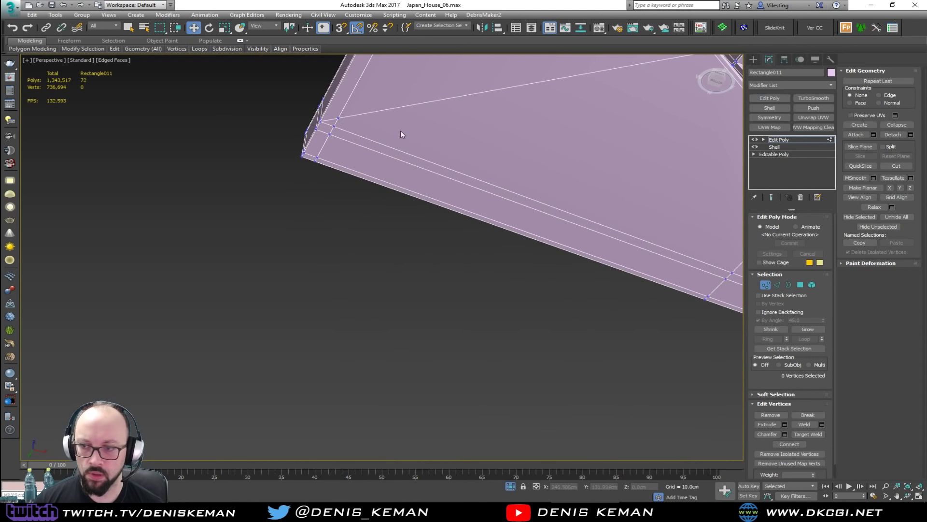
{"action": "left_click", "coordinate": [815, 434]}
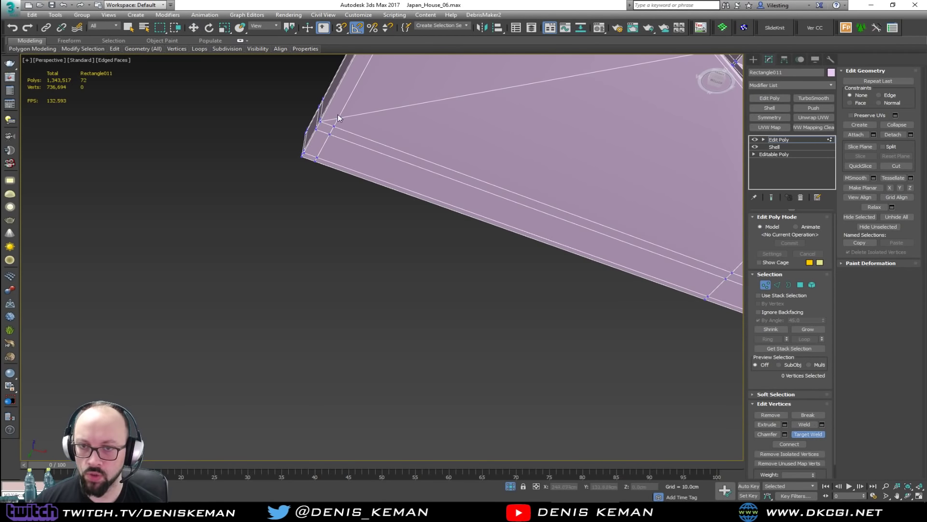
{"action": "left_click", "coordinate": [335, 127]}
Step: Target-weld the close vertices at the underside's remaining outer corner and remove the short diagonal edge running to that corner
{"action": "middle_click_drag", "start_coordinate": [573, 217], "coordinate": [186, 119]}
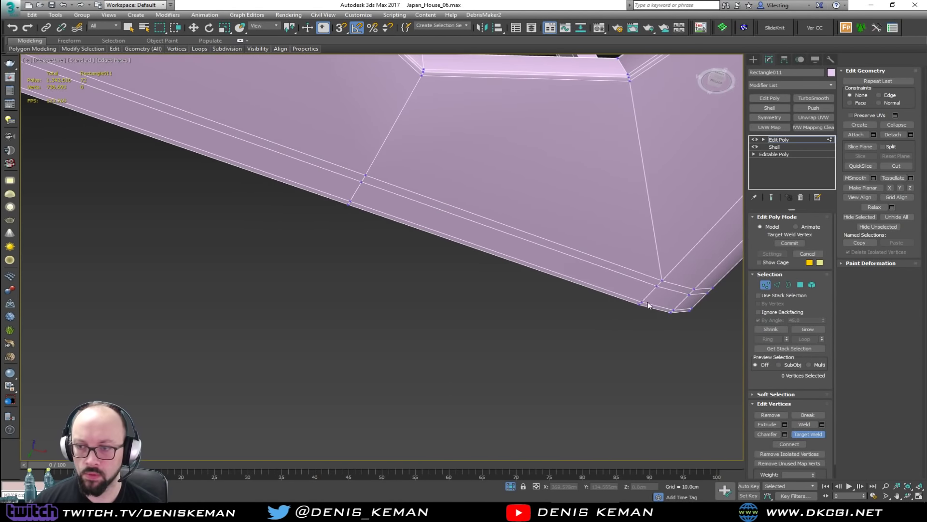
{"action": "middle_click_drag", "start_coordinate": [648, 305], "coordinate": [394, 227]}
{"action": "scroll", "coordinate": [444, 224], "scroll_direction": "down", "scroll_amount": 2}
{"action": "middle_click_drag", "start_coordinate": [378, 168], "coordinate": [512, 249]}
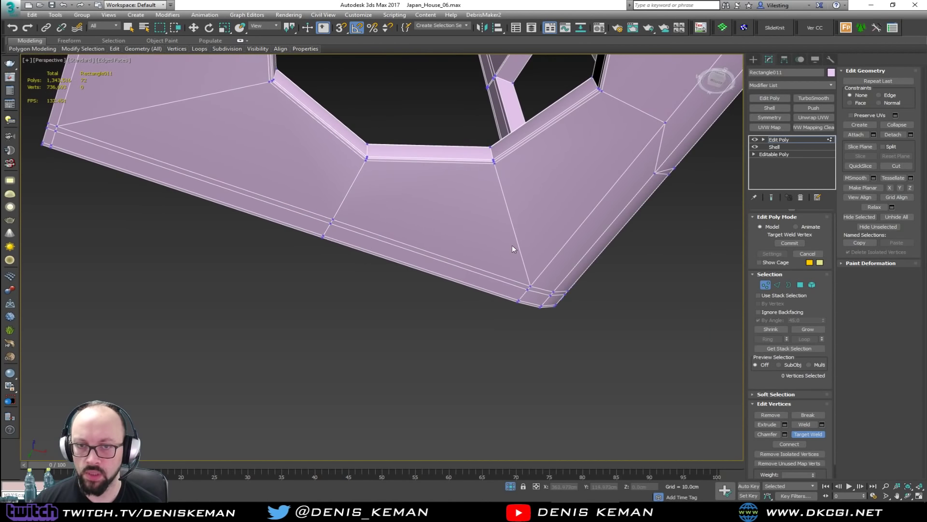
{"action": "middle_click_drag", "start_coordinate": [418, 186], "coordinate": [407, 183], "text": "alt"}
{"action": "middle_click_drag", "start_coordinate": [423, 116], "coordinate": [423, 339]}
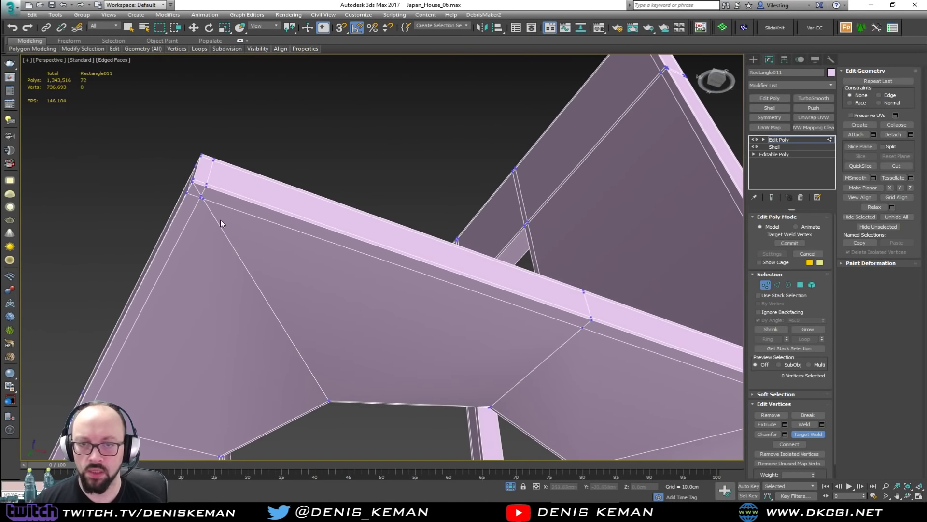
{"action": "scroll", "coordinate": [198, 194], "scroll_direction": "up", "scroll_amount": 2}
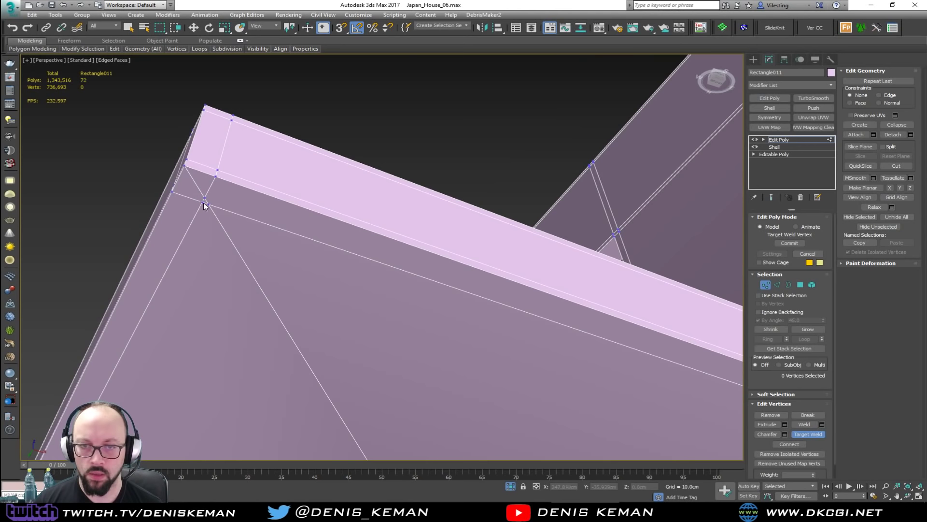
{"action": "left_click", "coordinate": [208, 204]}
{"action": "left_click", "coordinate": [207, 203]}
{"action": "key", "text": "w"}
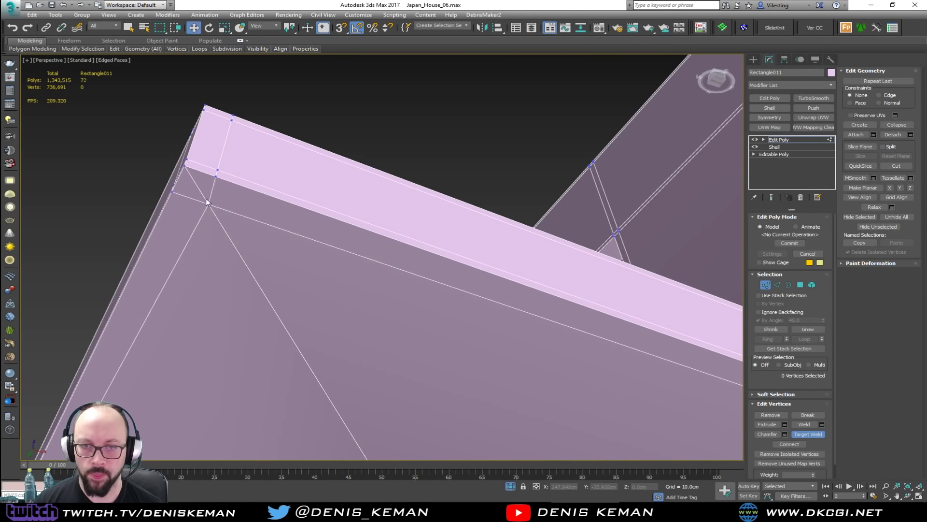
{"action": "key", "text": "2"}
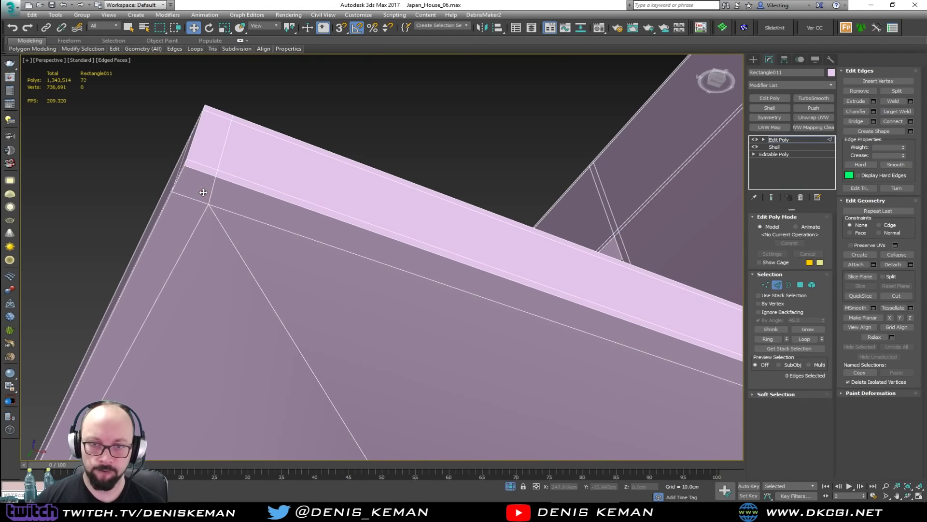
Step: Apply a TurboSmooth modifier to the whole panel with 2 iterations
{"action": "scroll", "coordinate": [203, 192], "scroll_direction": "down", "scroll_amount": 8}
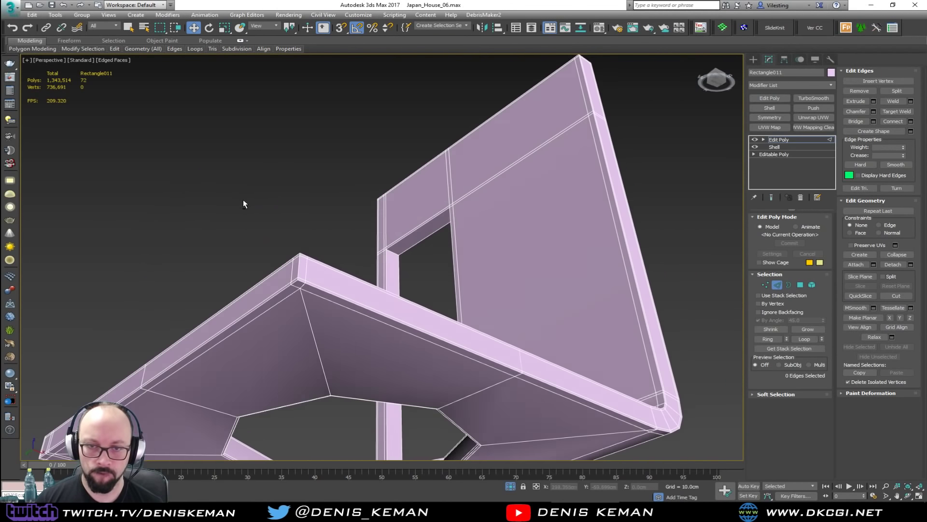
{"action": "middle_click_drag", "start_coordinate": [242, 199], "coordinate": [315, 176], "text": "alt"}
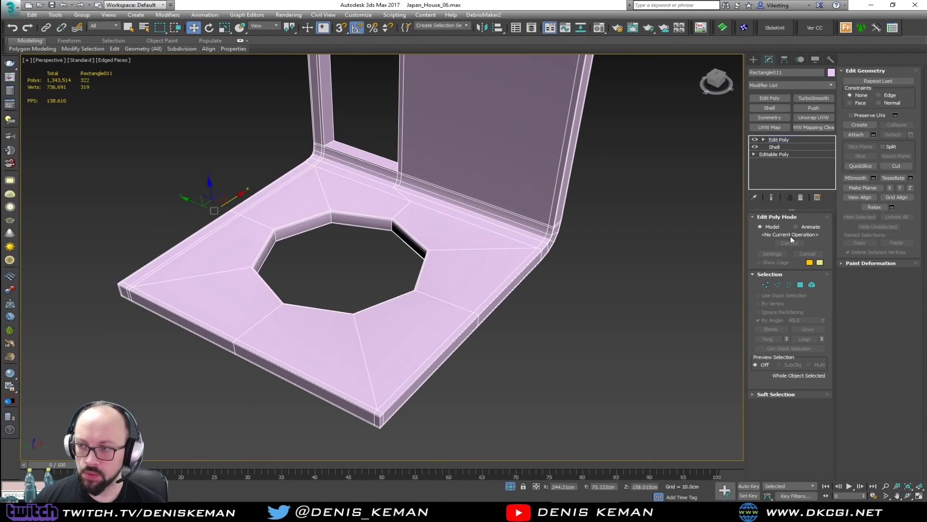
{"action": "left_click", "coordinate": [807, 99]}
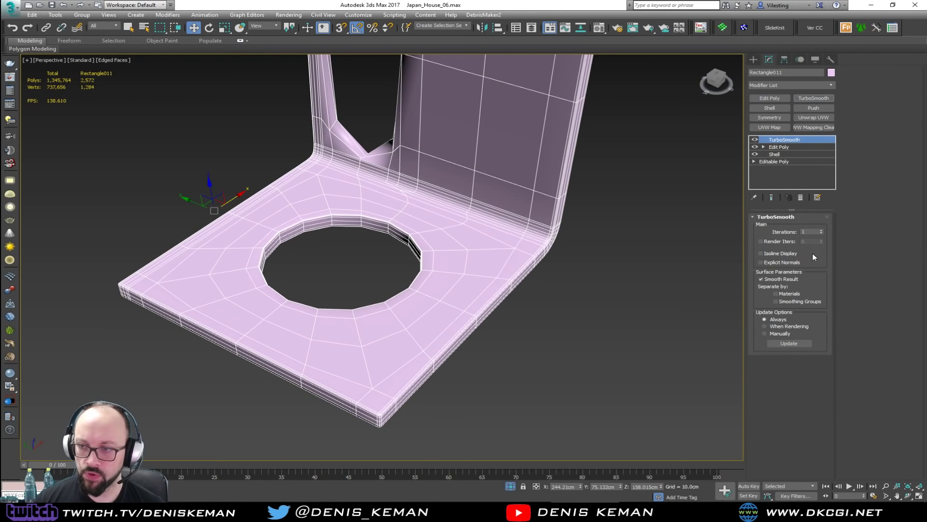
{"action": "left_click", "coordinate": [822, 231]}
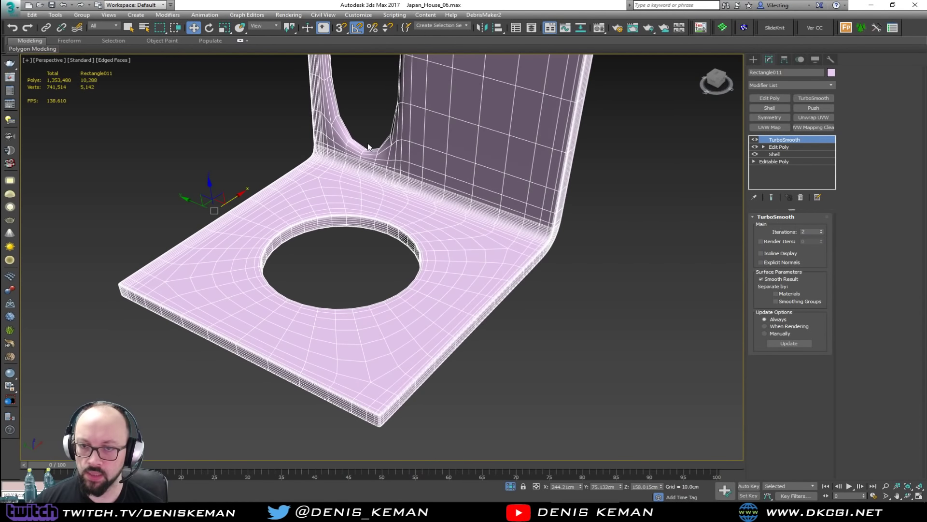
{"action": "middle_click_drag", "start_coordinate": [379, 155], "coordinate": [429, 174], "text": "alt"}
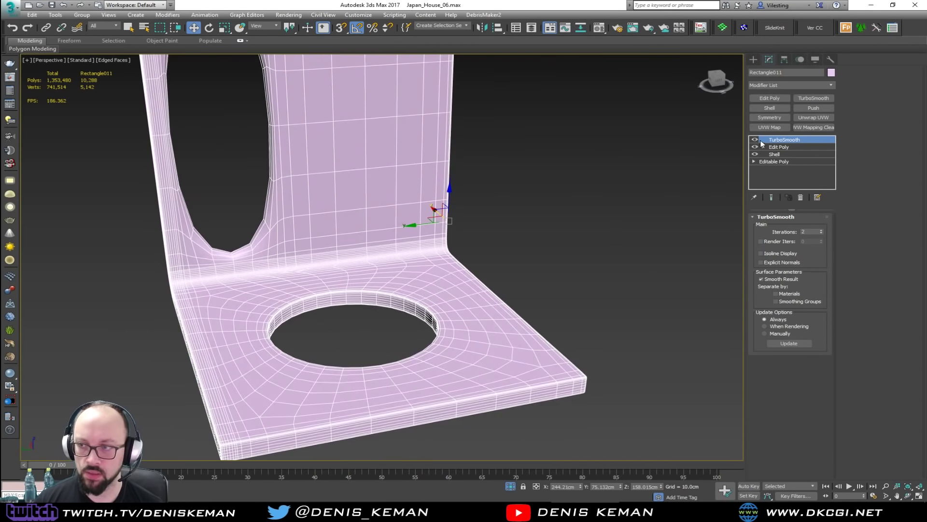
Step: In the Edit Poly modifier, insert vertical and horizontal support loops at the window's lower corner beside the solid wall
{"action": "left_click", "coordinate": [779, 147]}
{"action": "scroll", "coordinate": [273, 254], "scroll_direction": "up", "scroll_amount": 4}
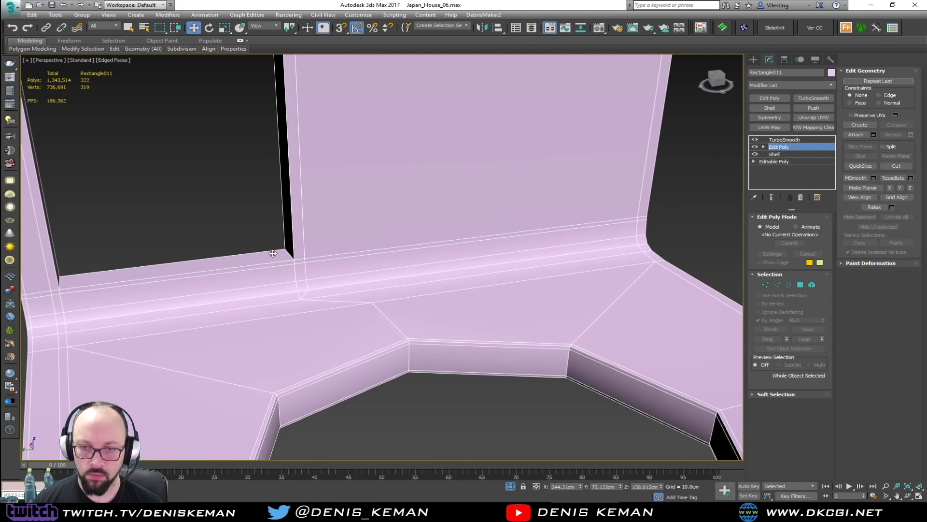
{"action": "scroll", "coordinate": [287, 260], "scroll_direction": "up", "scroll_amount": 3}
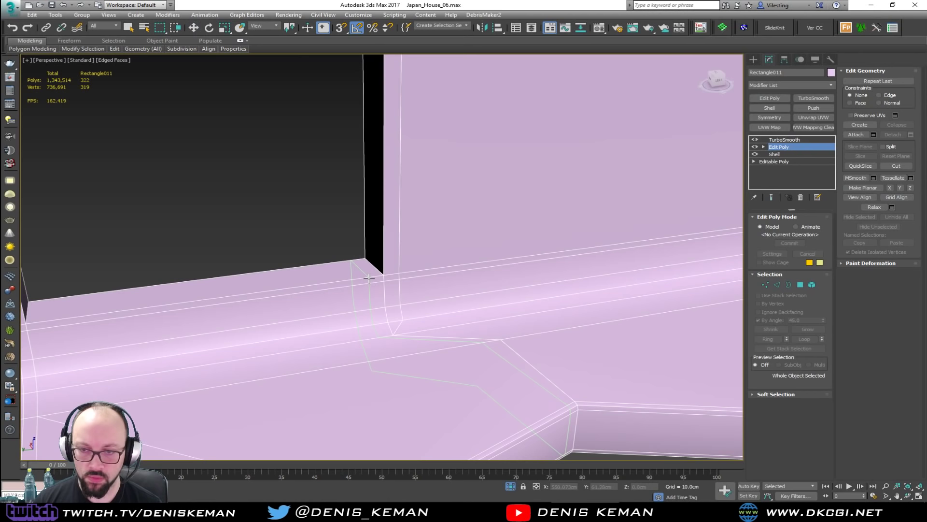
{"action": "key", "text": "2"}
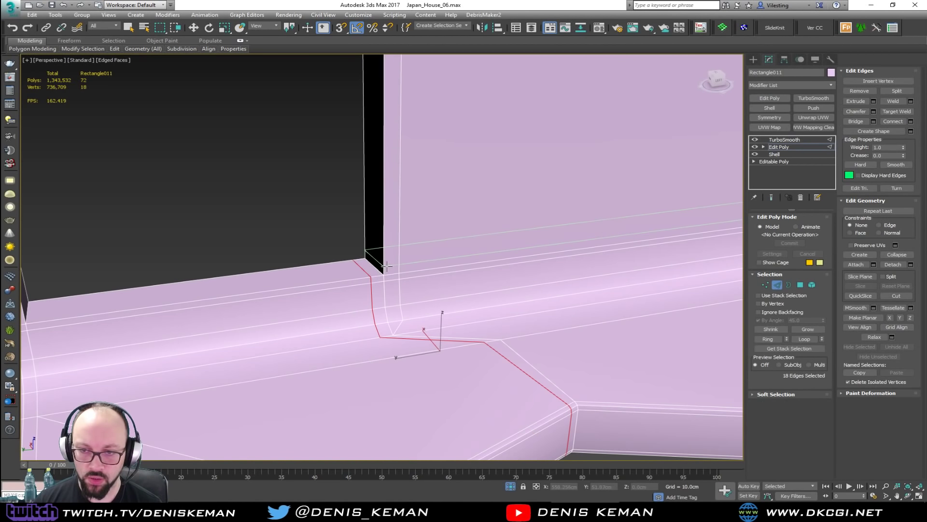
{"action": "double_click", "coordinate": [387, 266]}
Step: Insert vertical and horizontal support loops at the window's lower corner beside the narrow outer strip
{"action": "middle_click_drag", "start_coordinate": [192, 248], "coordinate": [382, 229]}
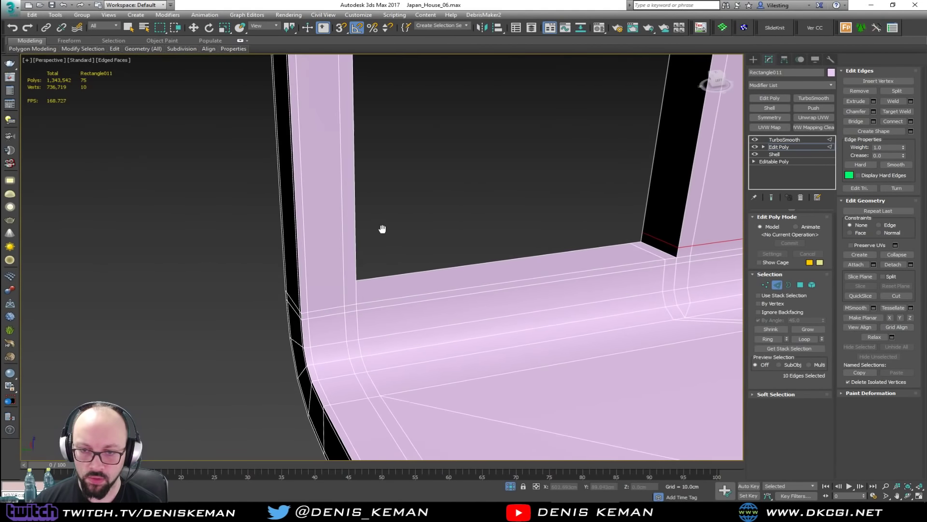
{"action": "scroll", "coordinate": [364, 299], "scroll_direction": "down", "scroll_amount": 2}
{"action": "double_click", "coordinate": [365, 298]}
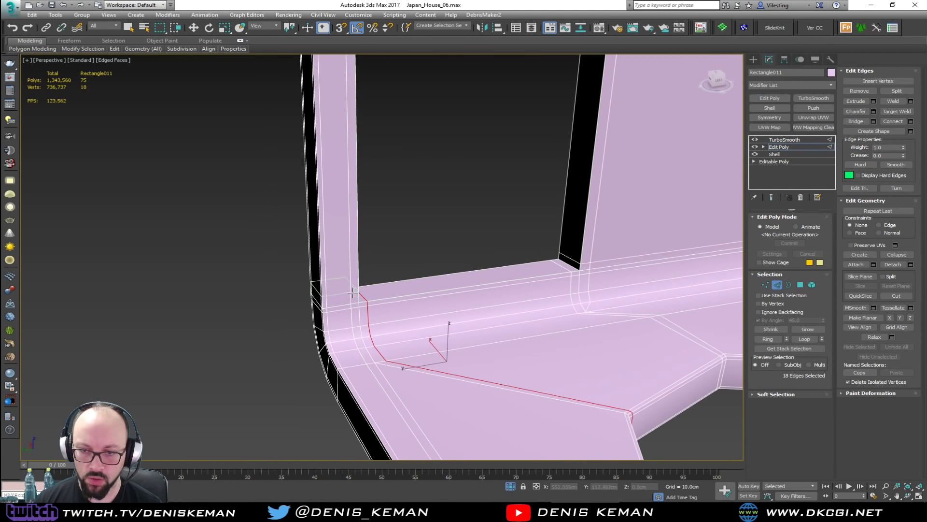
{"action": "left_click", "coordinate": [350, 296]}
{"action": "middle_click_drag", "start_coordinate": [436, 255], "coordinate": [261, 196]}
{"action": "scroll", "coordinate": [261, 197], "scroll_direction": "down", "scroll_amount": 2}
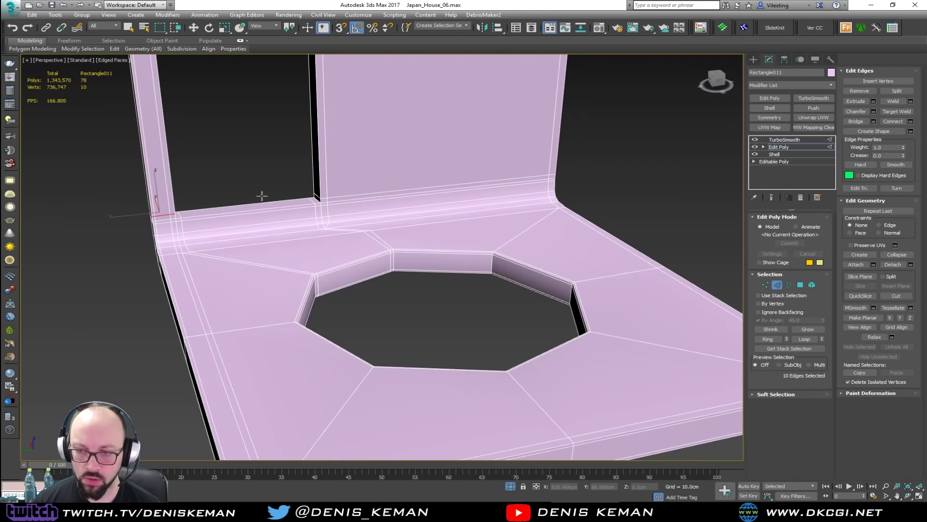
{"action": "right_click", "coordinate": [323, 249]}
Step: On the panel's inner side, connect the support-loop vertices diagonally at the bend below both lower corners of the window
{"action": "middle_click_drag", "start_coordinate": [323, 248], "coordinate": [310, 264], "text": "alt"}
{"action": "scroll", "coordinate": [197, 255], "scroll_direction": "up", "scroll_amount": 3}
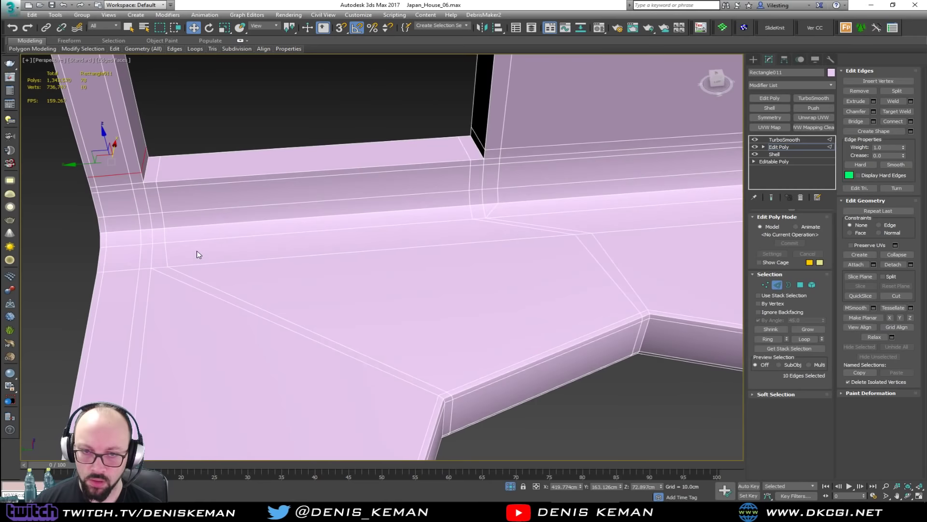
{"action": "key", "text": "1"}
{"action": "left_click", "coordinate": [151, 267]}
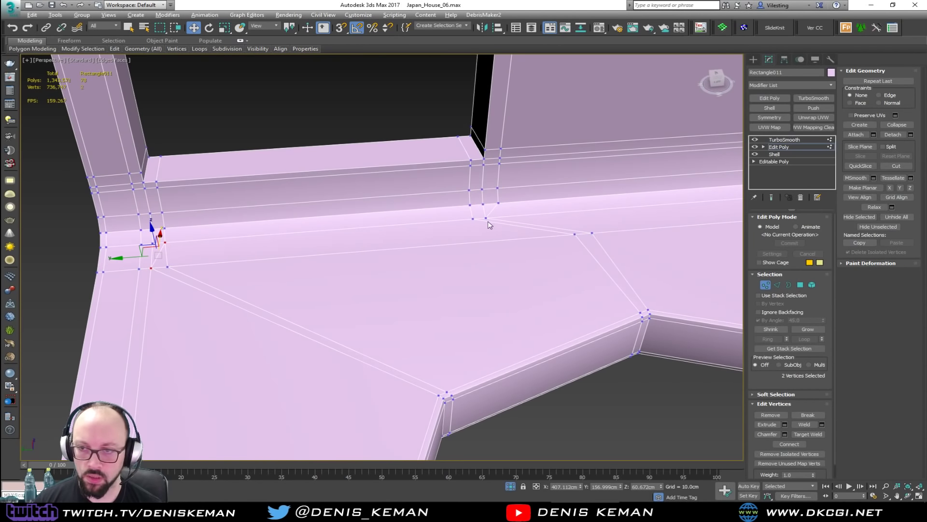
{"action": "left_click", "coordinate": [472, 218]}
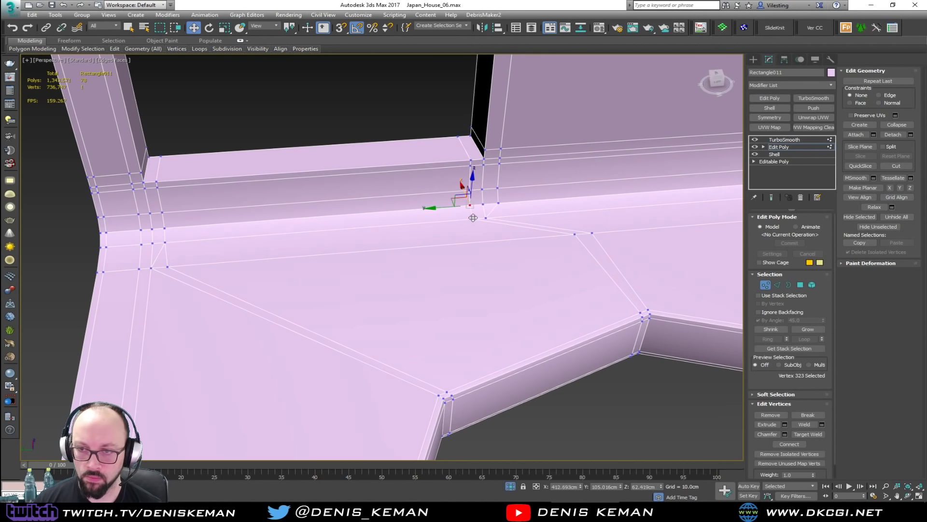
{"action": "left_click", "coordinate": [469, 205]}
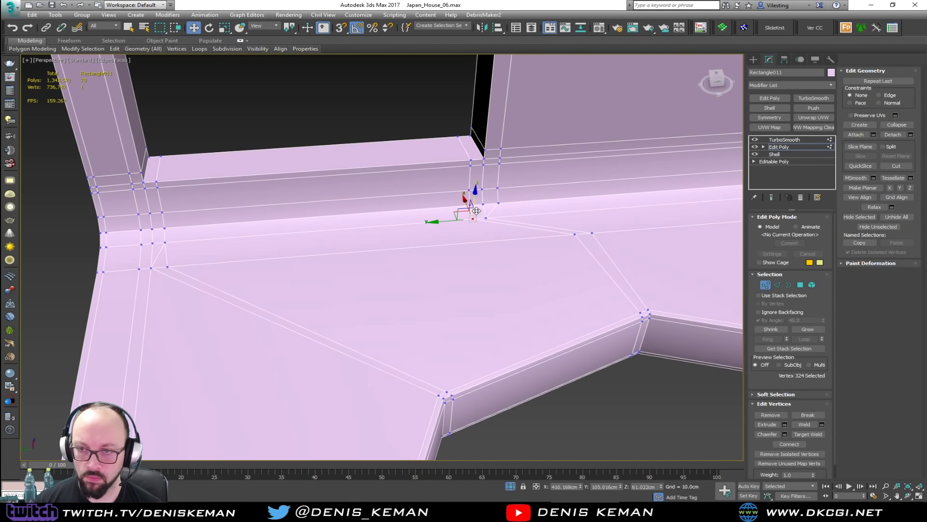
{"action": "key", "text": "2"}
Step: Connect the matching underside vertices below the window corner beside the solid wall, and remove the redundant edge loop running to the octagonal hole
{"action": "left_click", "coordinate": [500, 222]}
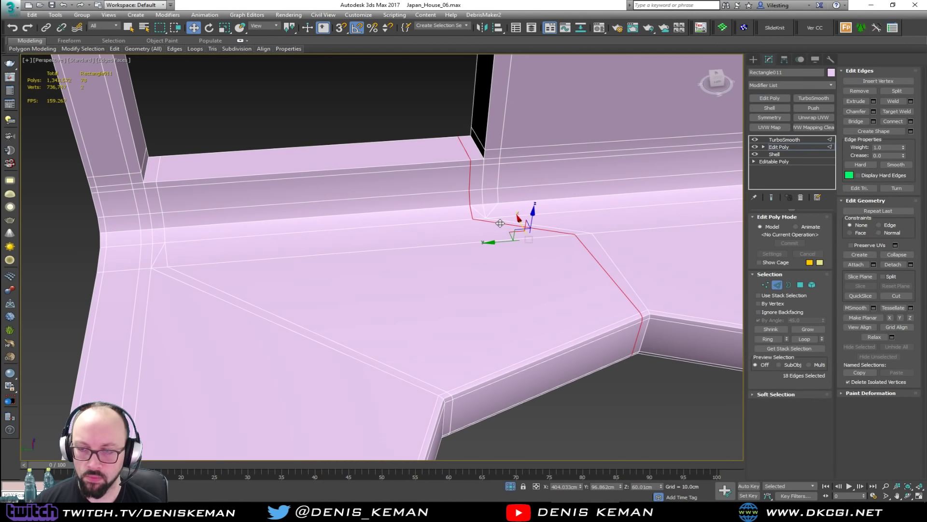
{"action": "middle_click_drag", "start_coordinate": [500, 223], "coordinate": [309, 143], "text": "alt"}
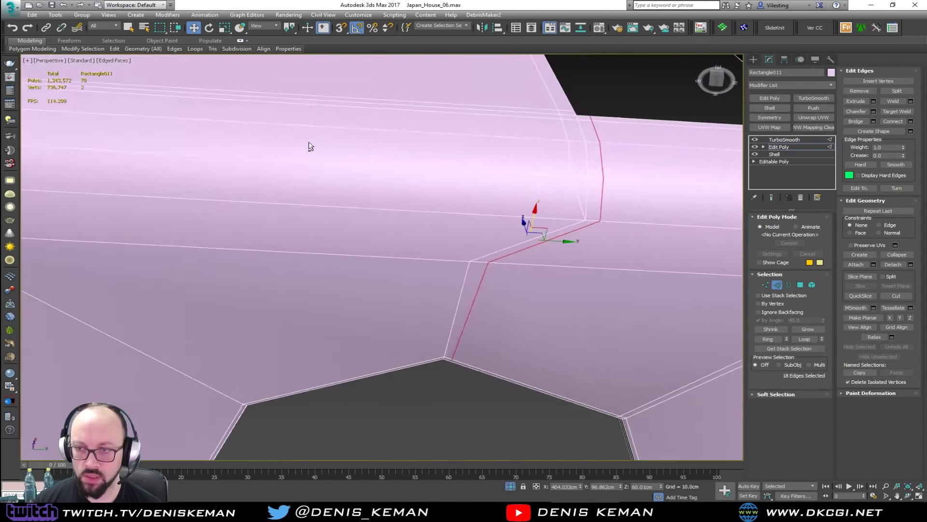
{"action": "middle_click_drag", "start_coordinate": [528, 179], "coordinate": [526, 219], "text": "alt"}
{"action": "key", "text": "1"}
{"action": "left_click", "coordinate": [531, 221]}
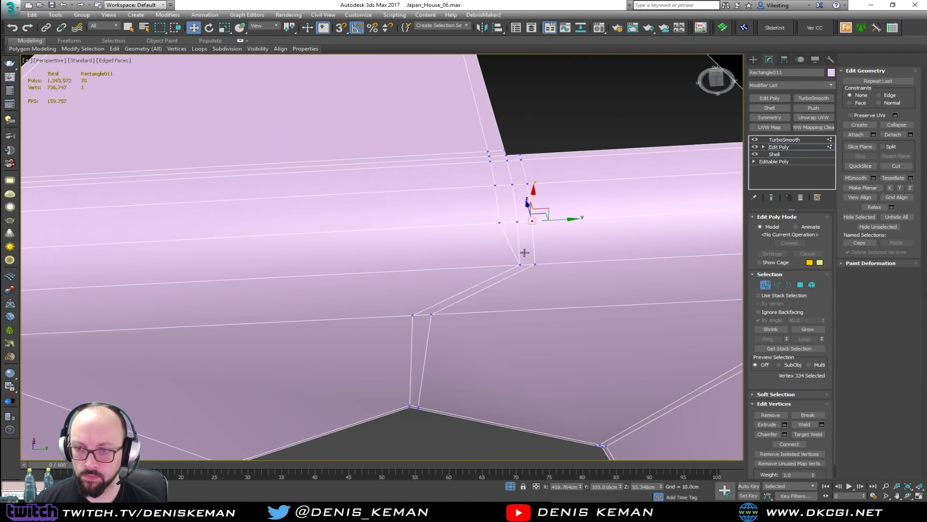
{"action": "left_click", "coordinate": [520, 264], "text": "ctrl"}
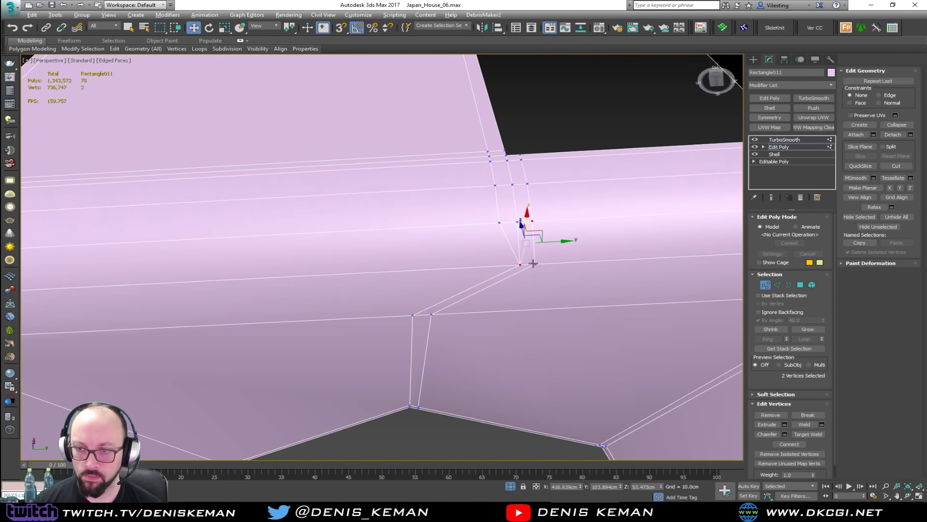
{"action": "key", "text": "2"}
{"action": "key", "text": "ctrl+BackSpace"}
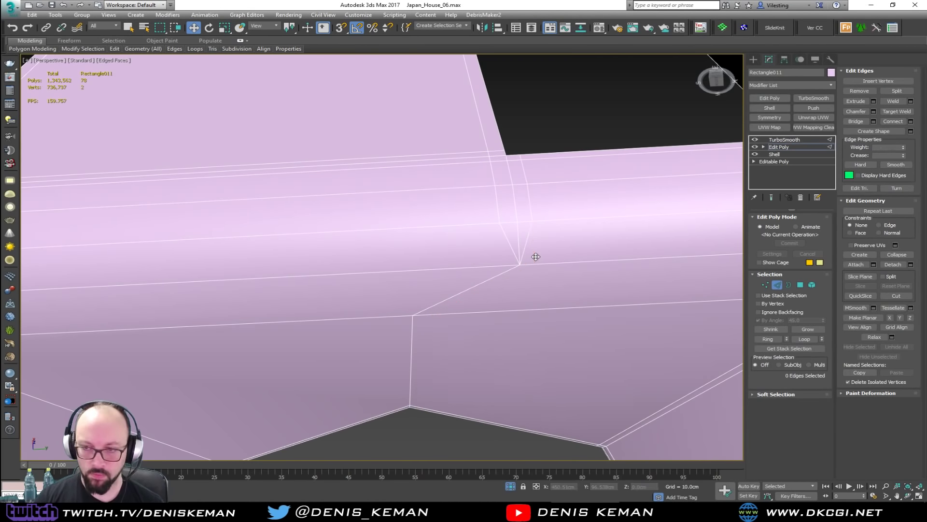
Step: Remove the short middle edge between the converging support edges below the solid-wall window corner, on both the underside and the inner side
{"action": "left_click", "coordinate": [520, 240]}
{"action": "key", "text": "ctrl+BackSpace"}
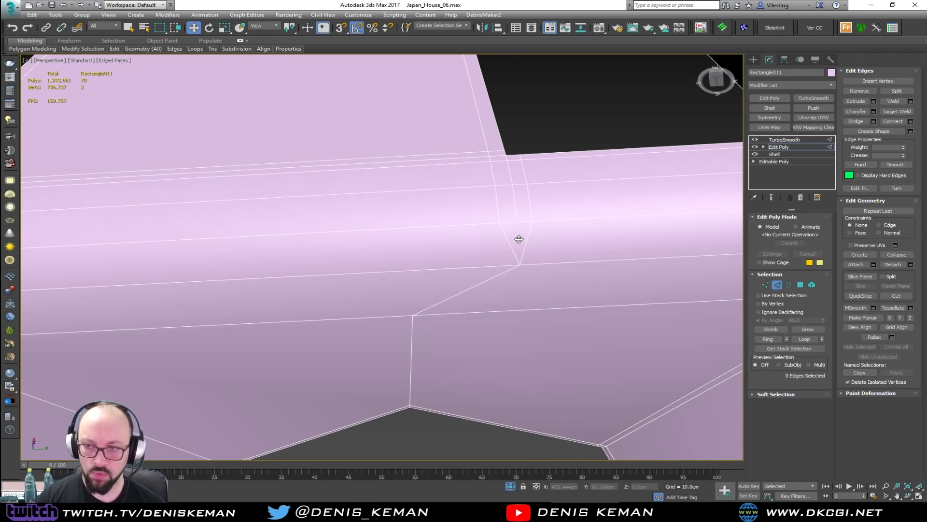
{"action": "scroll", "coordinate": [517, 232], "scroll_direction": "down", "scroll_amount": 5}
{"action": "middle_click_drag", "start_coordinate": [514, 226], "coordinate": [342, 342], "text": "alt"}
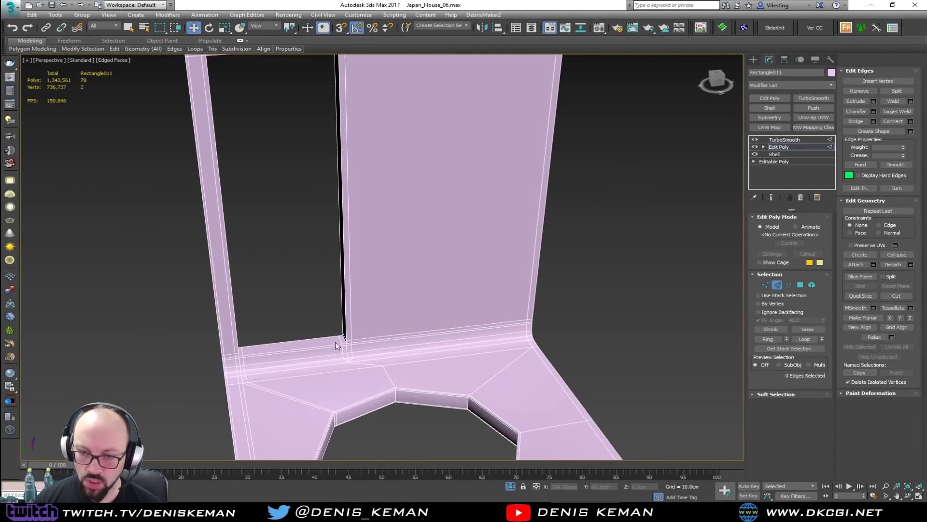
{"action": "scroll", "coordinate": [353, 355], "scroll_direction": "up", "scroll_amount": 3}
{"action": "scroll", "coordinate": [352, 355], "scroll_direction": "up", "scroll_amount": 3}
{"action": "left_click", "coordinate": [311, 367]}
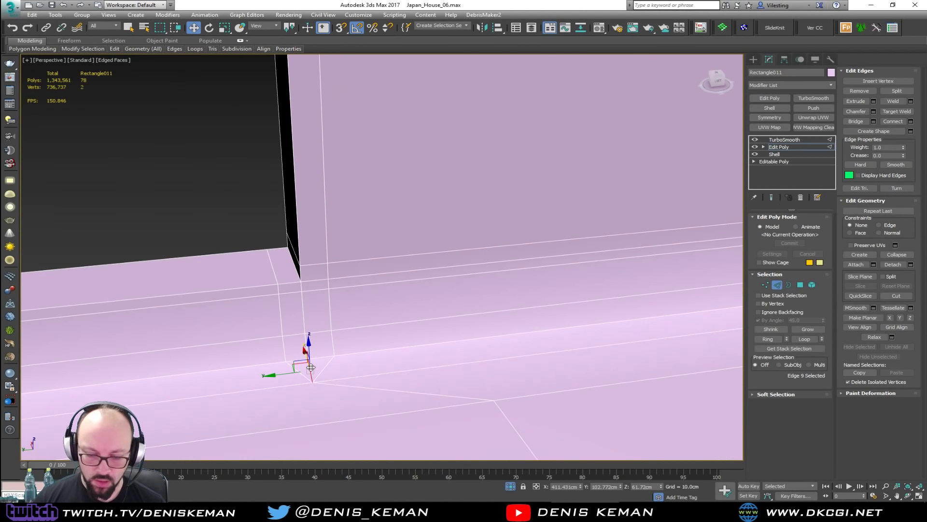
{"action": "key", "text": "ctrl+BackSpace"}
Step: Examine the smoothed result at the window's lower corner beside the solid wall, with and without the edge display
{"action": "key", "text": "2"}
{"action": "key", "text": "ctrl+e"}
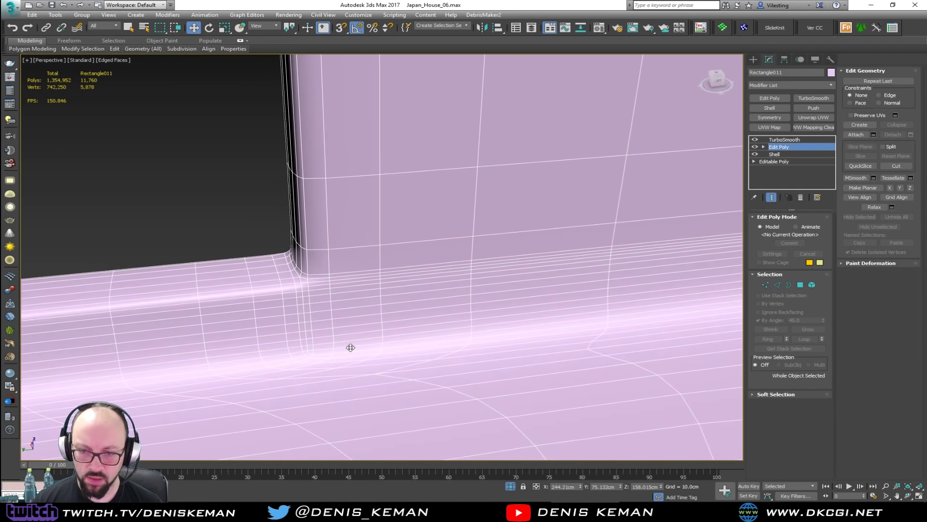
{"action": "key", "text": "F4"}
{"action": "scroll", "coordinate": [313, 298], "scroll_direction": "down", "scroll_amount": 2}
{"action": "key", "text": "F4"}
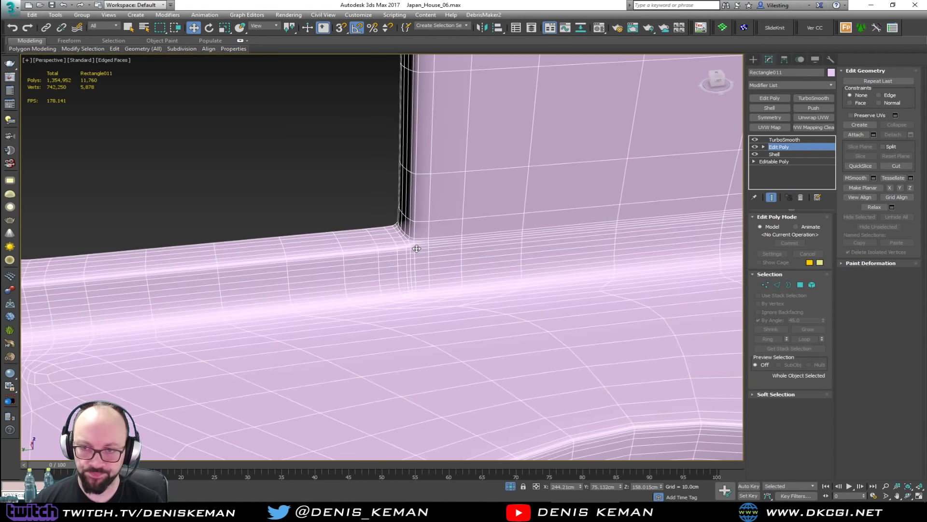
{"action": "key", "text": "ctrl+e"}
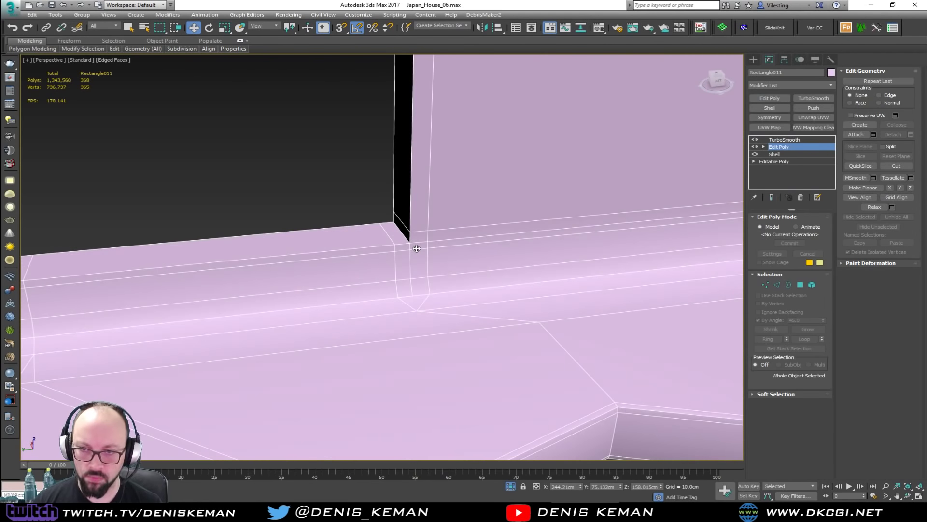
Step: Insert support loops around the inside faces of the window opening, close to its front and back edges
{"action": "middle_click_drag", "start_coordinate": [417, 248], "coordinate": [502, 310]}
{"action": "middle_click_drag", "start_coordinate": [300, 234], "coordinate": [471, 294]}
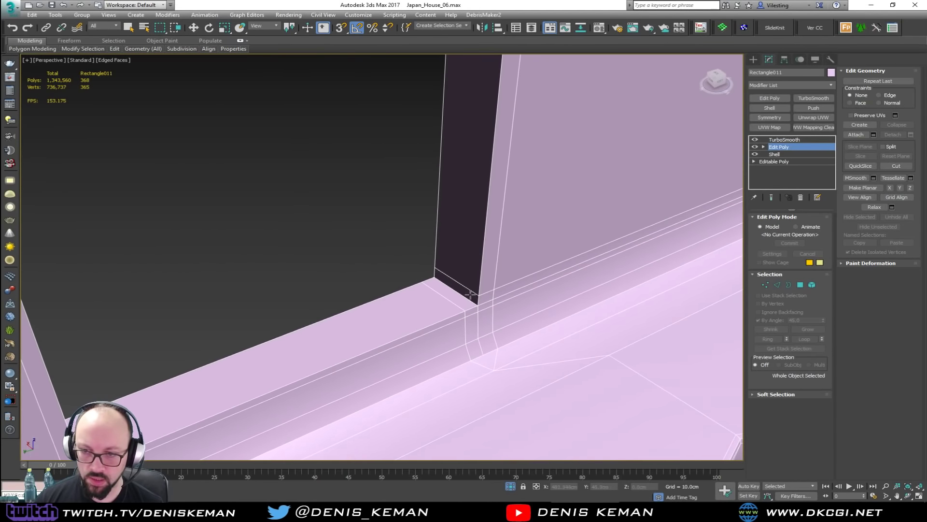
{"action": "scroll", "coordinate": [452, 299], "scroll_direction": "down", "scroll_amount": 3}
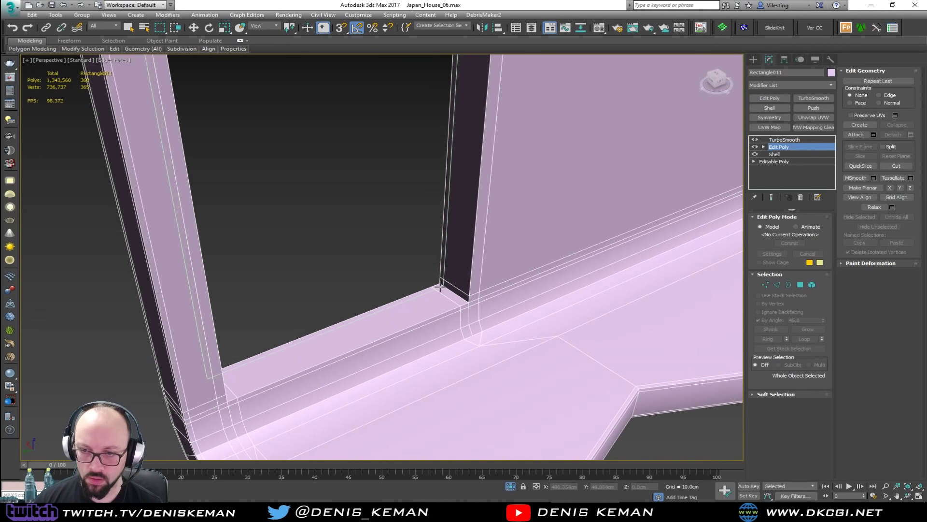
{"action": "key", "text": "2"}
{"action": "key", "text": "w"}
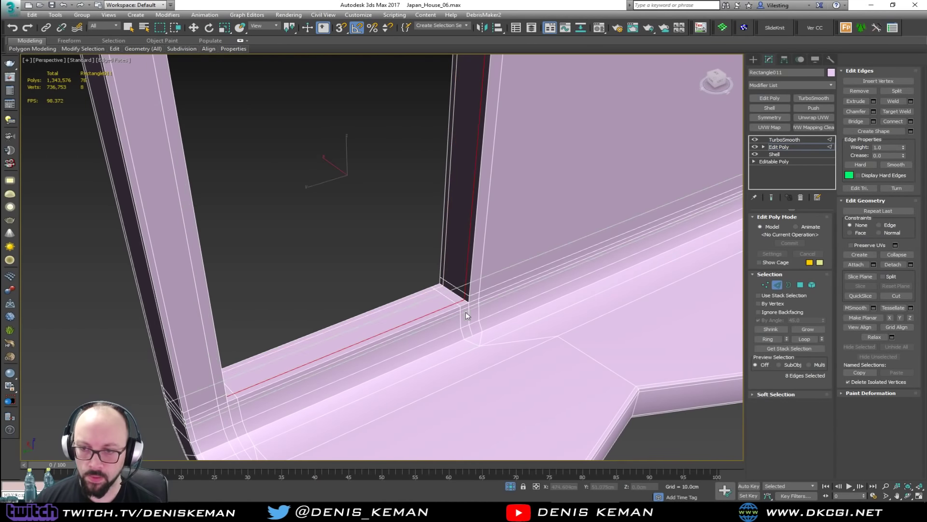
Step: Examine the smoothed bend and hole area with the panel deselected, with and without the edge display
{"action": "left_click", "coordinate": [776, 285]}
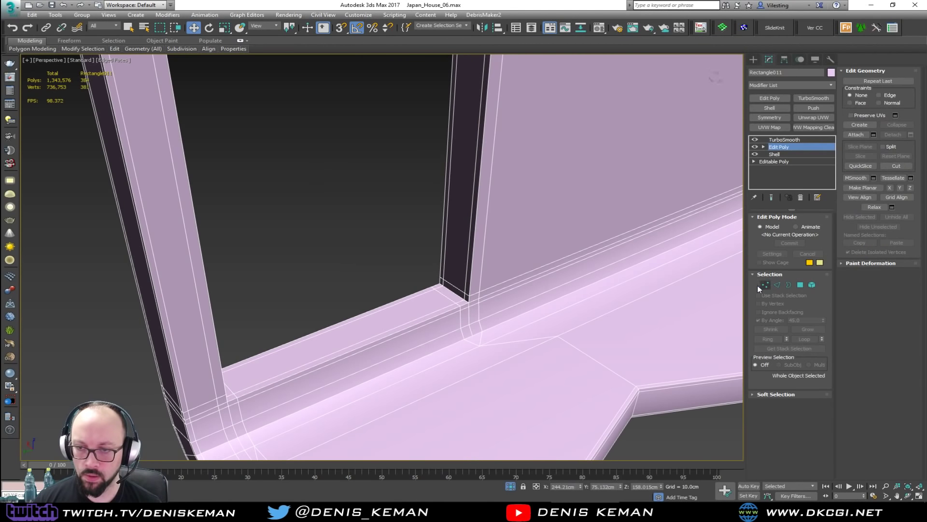
{"action": "left_click", "coordinate": [381, 224]}
{"action": "key", "text": "F4"}
{"action": "middle_click_drag", "start_coordinate": [437, 246], "coordinate": [310, 237]}
{"action": "scroll", "coordinate": [341, 250], "scroll_direction": "down", "scroll_amount": 5}
{"action": "scroll", "coordinate": [296, 319], "scroll_direction": "up", "scroll_amount": 5}
{"action": "key", "text": "F4"}
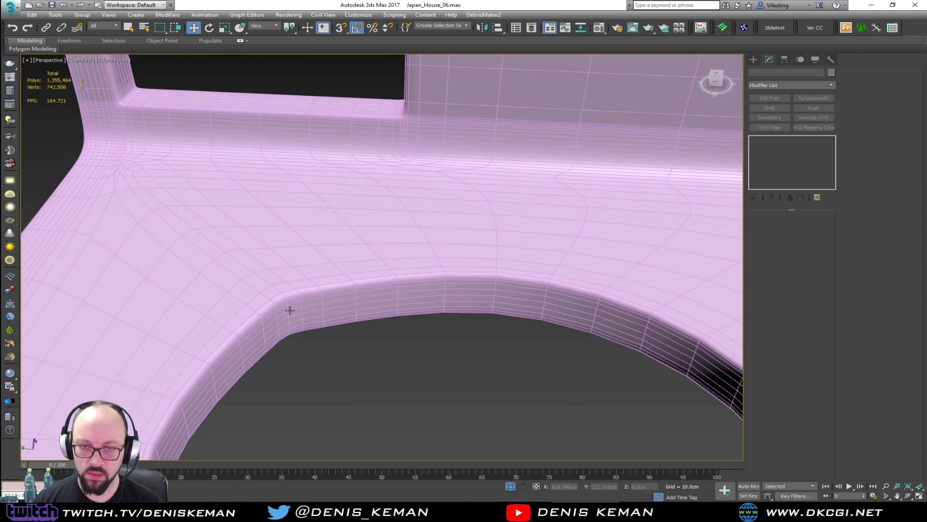
Step: In the panel's Edit Poly modifier, connect the underside vertices diagonally below the window corner beside the narrow outer strip
{"action": "left_click", "coordinate": [302, 290]}
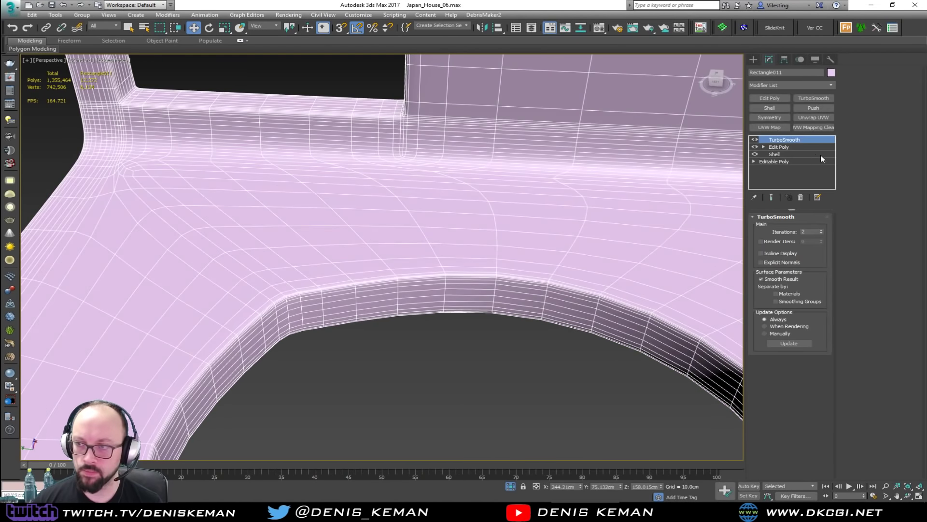
{"action": "left_click", "coordinate": [807, 148]}
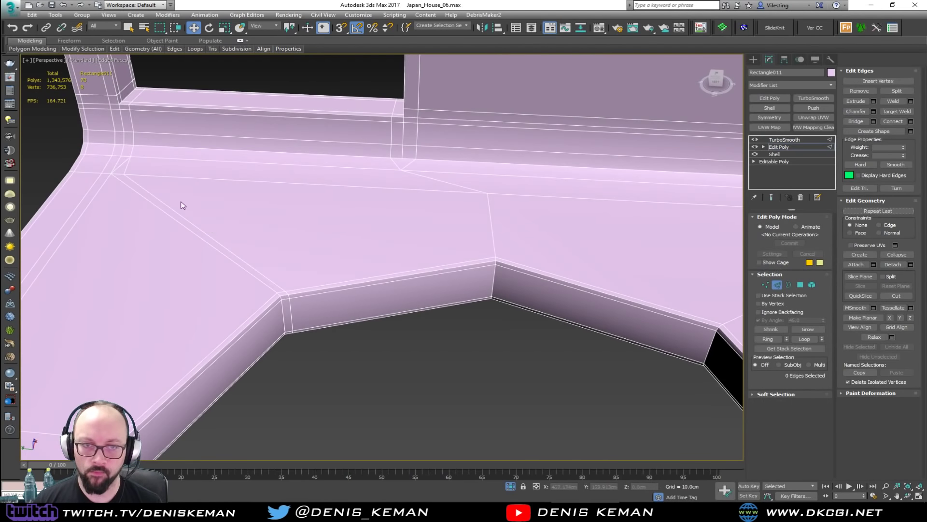
{"action": "double_click", "coordinate": [141, 186]}
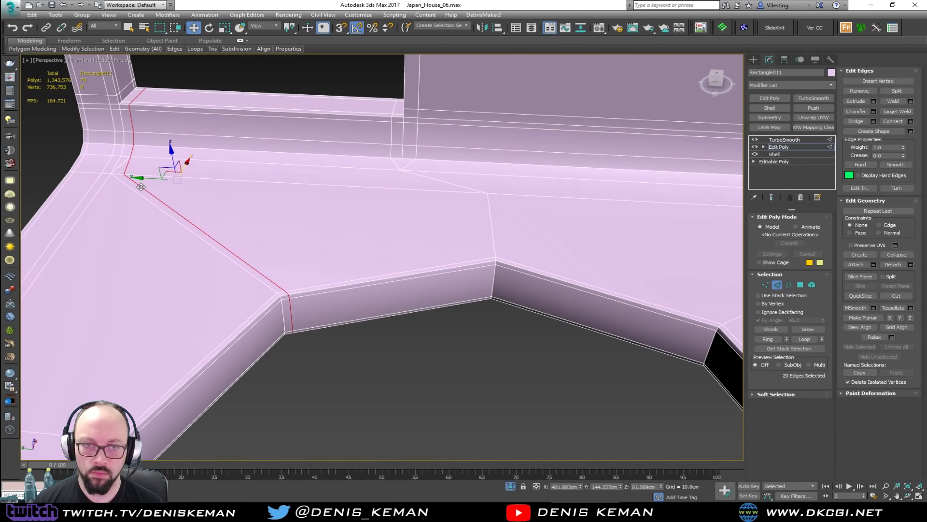
{"action": "double_click", "coordinate": [121, 180]}
{"action": "middle_click_drag", "start_coordinate": [156, 237], "coordinate": [187, 166], "text": "alt"}
{"action": "middle_click_drag", "start_coordinate": [206, 224], "coordinate": [547, 158]}
{"action": "key", "text": "1"}
{"action": "left_click", "coordinate": [546, 157]}
{"action": "left_click", "coordinate": [575, 199], "text": "ctrl"}
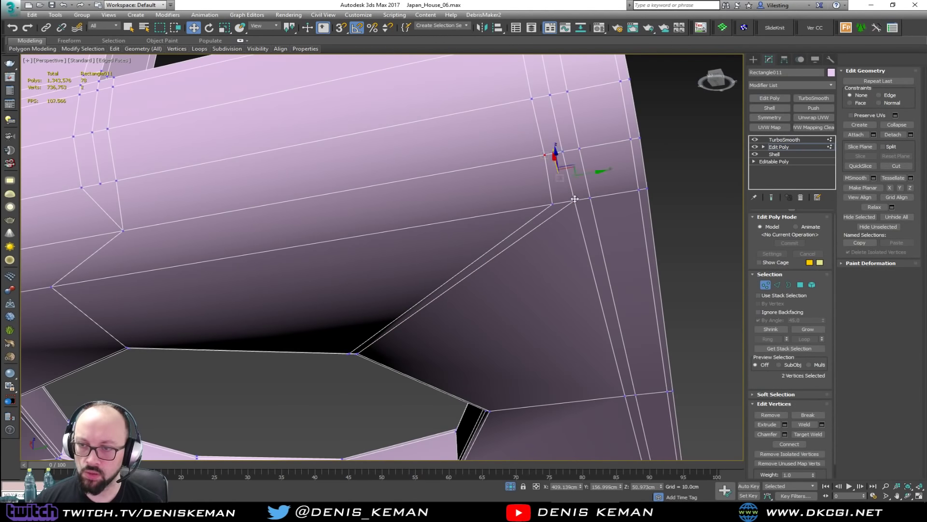
Step: Remove the redundant edge loop running from below the outer-strip window corner through the octagonal hole
{"action": "key", "text": "2"}
{"action": "middle_click_drag", "start_coordinate": [550, 191], "coordinate": [375, 281], "text": "alt"}
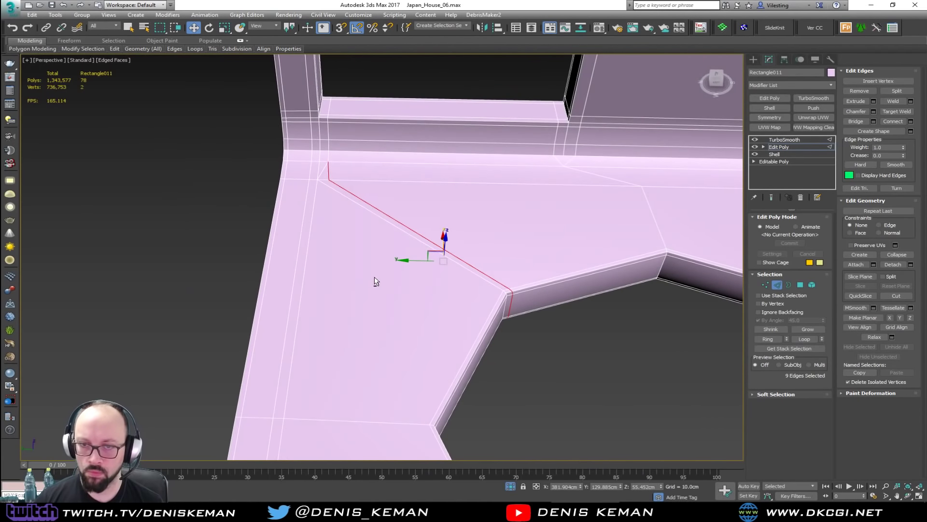
{"action": "key", "text": "BackSpace"}
{"action": "middle_click_drag", "start_coordinate": [547, 240], "coordinate": [360, 232]}
Step: Examine the smoothed surface around the hole, the bend and the window, with and without the edge display
{"action": "left_click", "coordinate": [777, 286]}
{"action": "key", "text": "ctrl+q"}
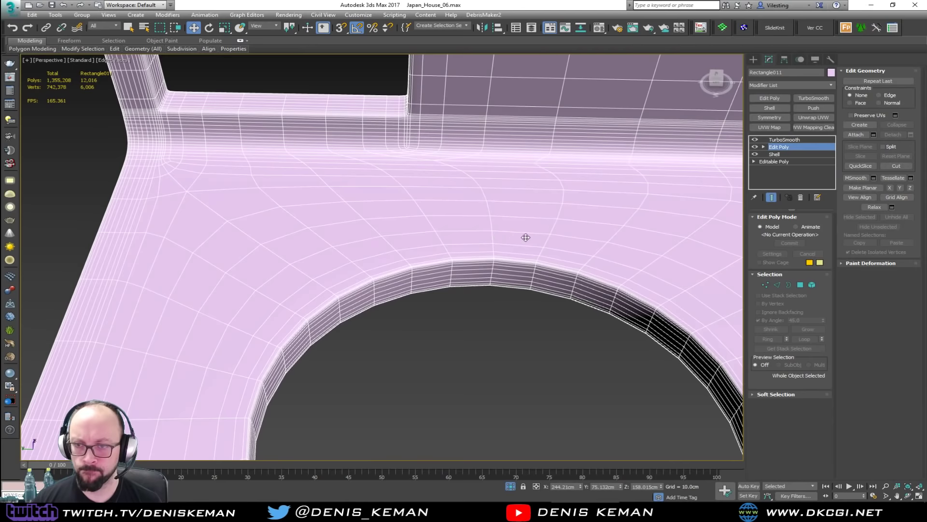
{"action": "scroll", "coordinate": [526, 237], "scroll_direction": "down", "scroll_amount": 4}
{"action": "middle_click_drag", "start_coordinate": [526, 236], "coordinate": [409, 211]}
{"action": "key", "text": "F4"}
{"action": "scroll", "coordinate": [428, 162], "scroll_direction": "down", "scroll_amount": 4}
{"action": "scroll", "coordinate": [329, 173], "scroll_direction": "up", "scroll_amount": 4}
{"action": "middle_click_drag", "start_coordinate": [328, 173], "coordinate": [397, 285]}
{"action": "key", "text": "ctrl+q"}
{"action": "key", "text": "F4"}
Step: Insert horizontal and vertical support loops at the window's upper corner beside the narrow outer strip
{"action": "scroll", "coordinate": [369, 240], "scroll_direction": "down", "scroll_amount": 1}
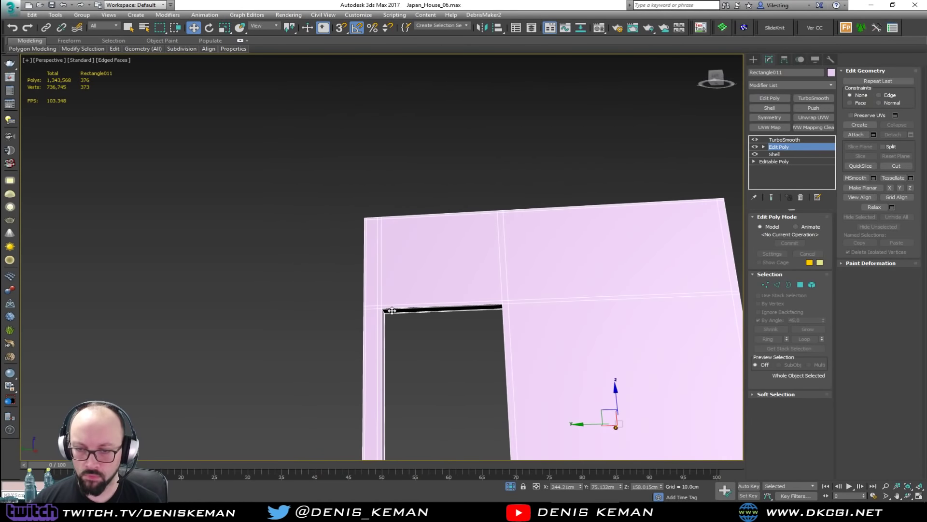
{"action": "scroll", "coordinate": [392, 310], "scroll_direction": "up", "scroll_amount": 4}
{"action": "middle_click_drag", "start_coordinate": [475, 318], "coordinate": [320, 238]}
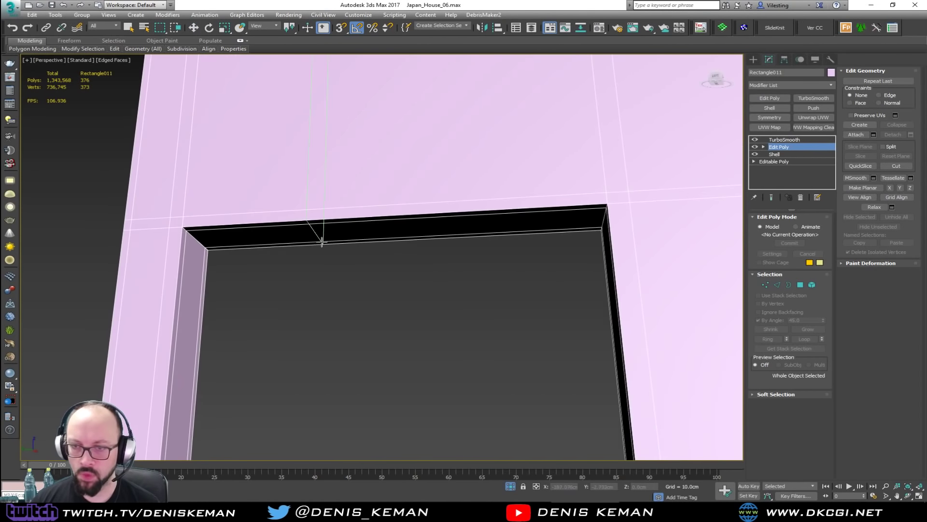
{"action": "key", "text": "2"}
{"action": "middle_click_drag", "start_coordinate": [219, 252], "coordinate": [298, 182]}
{"action": "key", "text": "w"}
{"action": "scroll", "coordinate": [184, 254], "scroll_direction": "down", "scroll_amount": 2}
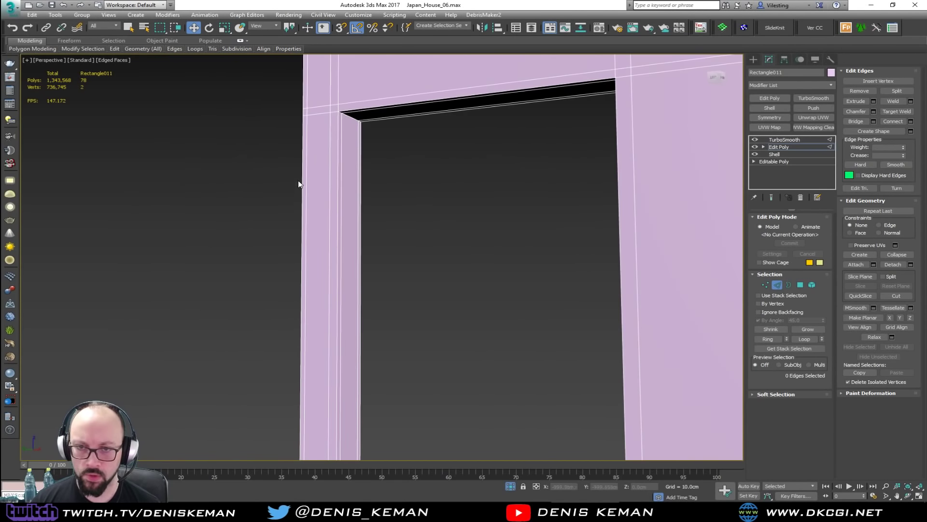
{"action": "middle_click_drag", "start_coordinate": [342, 127], "coordinate": [316, 173]}
{"action": "key", "text": "q"}
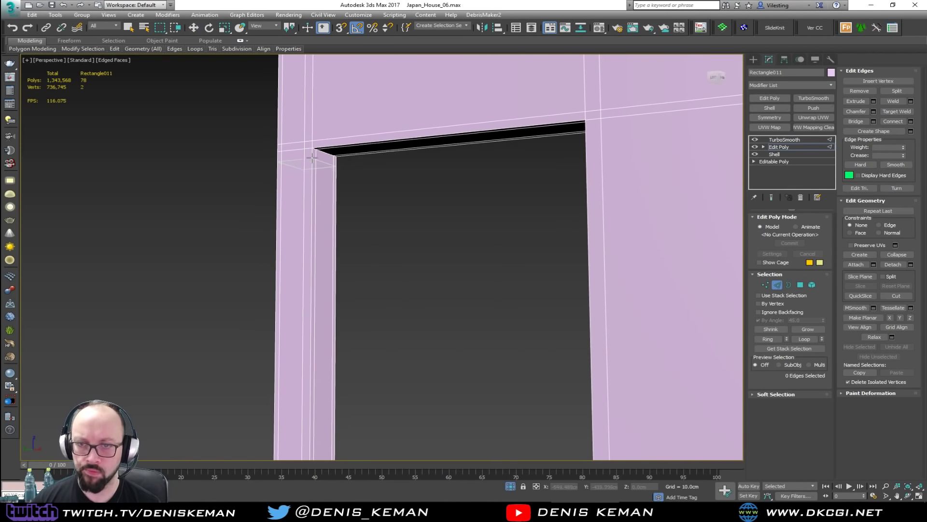
{"action": "double_click", "coordinate": [313, 153]}
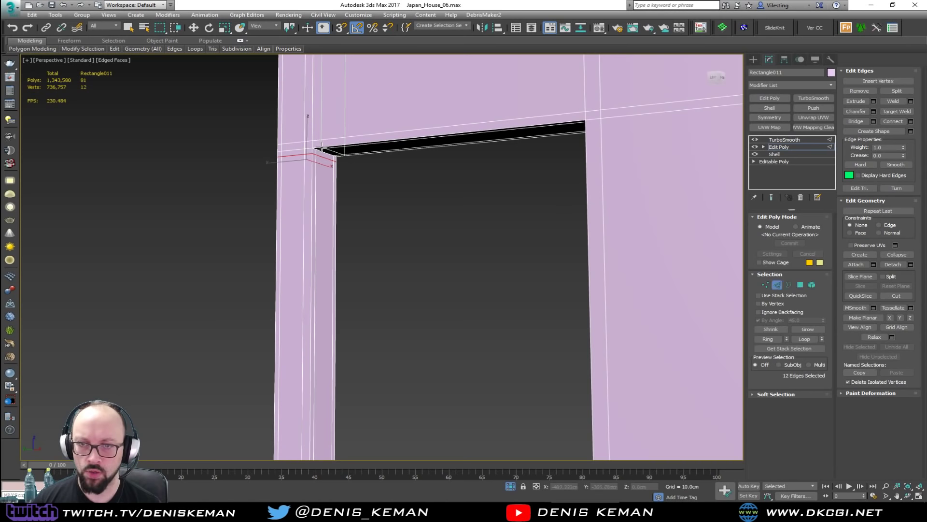
{"action": "left_click", "coordinate": [323, 149]}
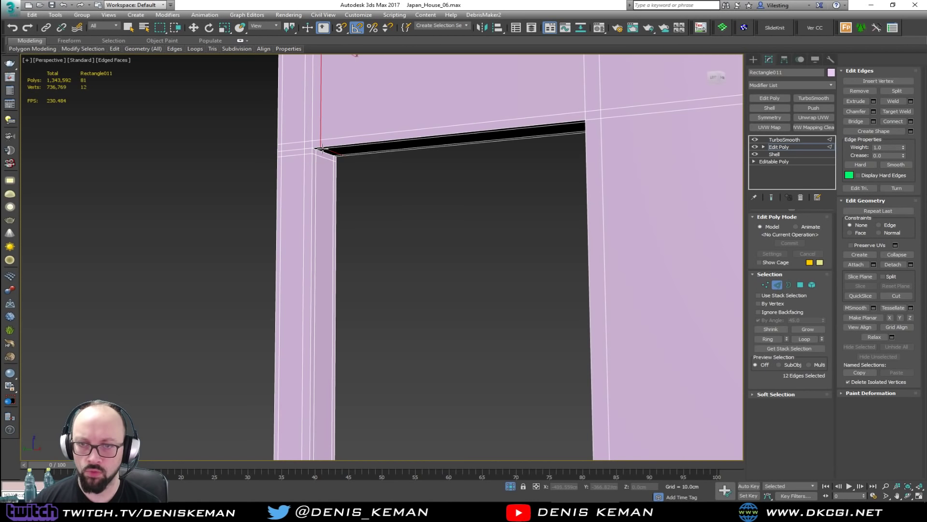
Step: Insert vertical and horizontal support loops at the window's upper corner beside the solid wall
{"action": "left_click", "coordinate": [577, 121]}
{"action": "middle_click_drag", "start_coordinate": [577, 121], "coordinate": [575, 140], "text": "alt"}
{"action": "left_click", "coordinate": [577, 137]}
{"action": "key", "text": "w"}
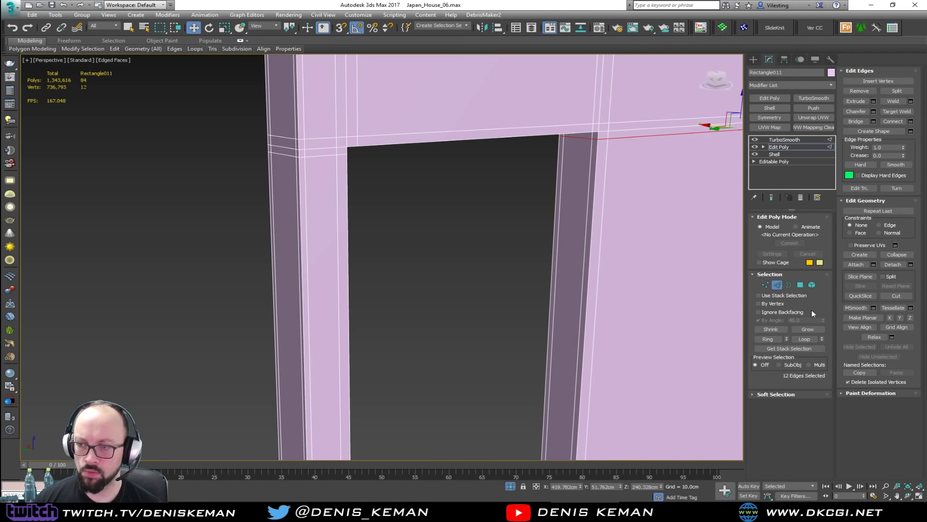
Step: Leave edge editing, turn off the edge display and end the panel's isolation to bring back the rest of the scene
{"action": "left_click", "coordinate": [778, 286]}
{"action": "left_click", "coordinate": [490, 250]}
{"action": "scroll", "coordinate": [490, 250], "scroll_direction": "down", "scroll_amount": 5}
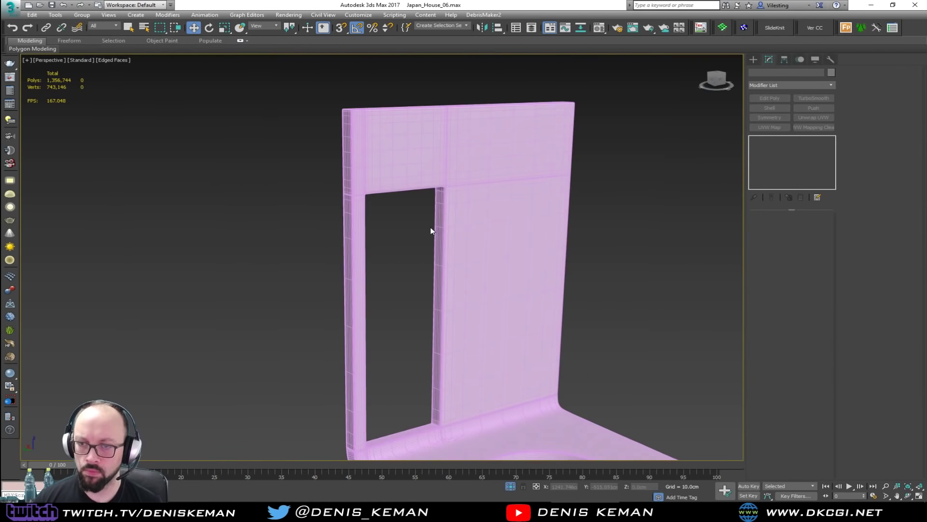
{"action": "key", "text": "F4"}
{"action": "mouse_move", "coordinate": [431, 227]}
{"action": "middle_mouse_down"}
{"action": "mouse_move", "coordinate": [442, 251]}
{"action": "mouse_move", "coordinate": [337, 203]}
{"action": "middle_mouse_up"}
{"action": "scroll", "coordinate": [337, 203], "scroll_direction": "down", "scroll_amount": 2}
{"action": "middle_click_drag", "start_coordinate": [336, 202], "coordinate": [284, 203], "text": "alt"}
{"action": "right_click", "coordinate": [345, 216]}
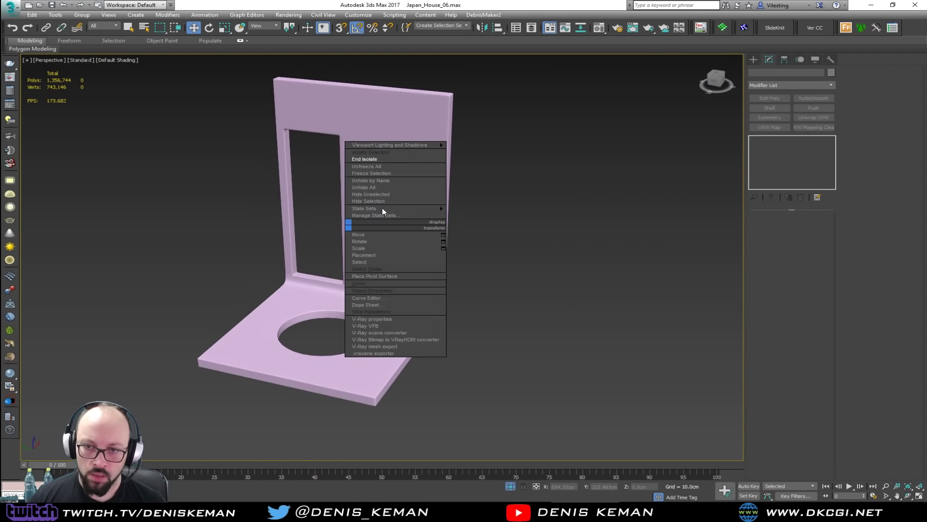
{"action": "left_click", "coordinate": [386, 161]}
Step: Move the L-shaped panel about 16 cm along Y toward the wall on its window side
{"action": "middle_click_drag", "start_coordinate": [399, 218], "coordinate": [547, 194], "text": "alt"}
{"action": "scroll", "coordinate": [341, 184], "scroll_direction": "up", "scroll_amount": 8}
{"action": "middle_click_drag", "start_coordinate": [360, 197], "coordinate": [385, 190], "text": "alt"}
{"action": "left_click", "coordinate": [353, 224]}
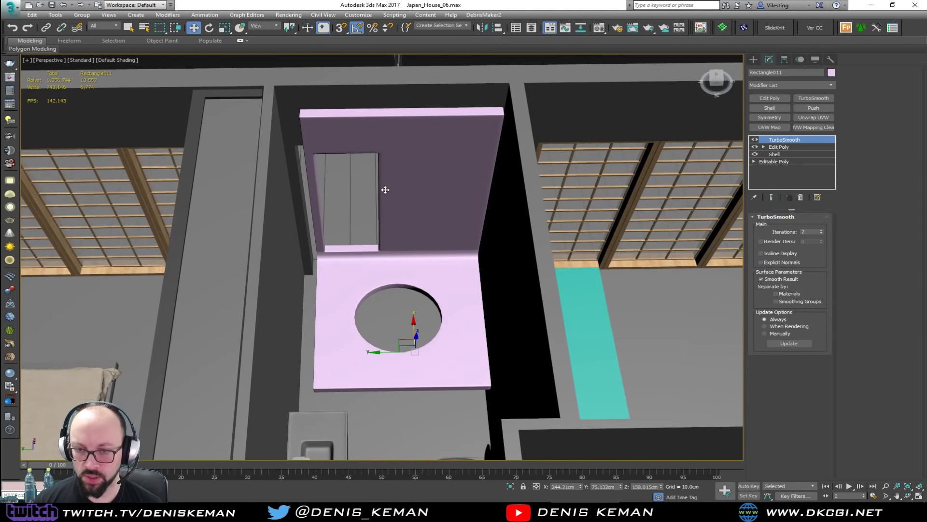
{"action": "left_click_drag", "start_coordinate": [385, 353], "coordinate": [366, 351]}
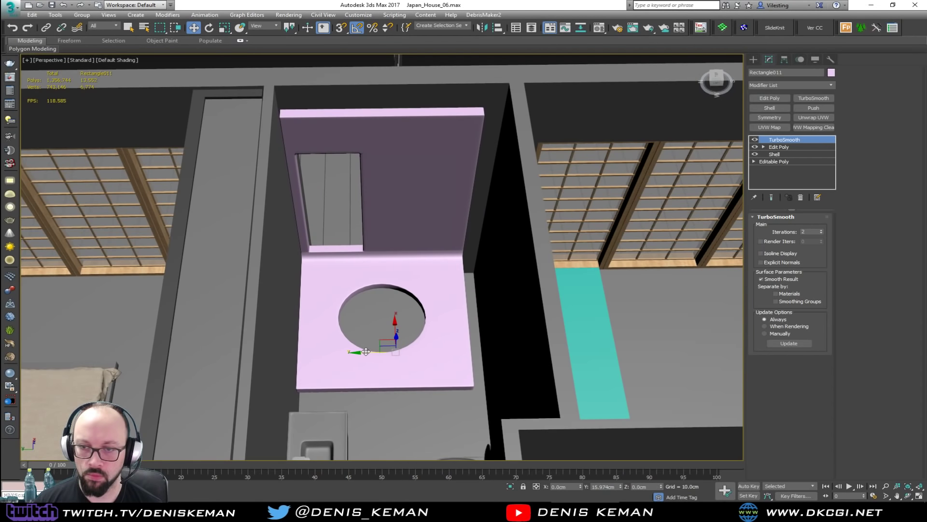
Step: Widen the panel by moving the vertices along its solid-wall side edge along Y to the adjoining partition wall, and leave vertex editing
{"action": "left_click", "coordinate": [777, 147]}
{"action": "middle_click_drag", "start_coordinate": [467, 206], "coordinate": [403, 216]}
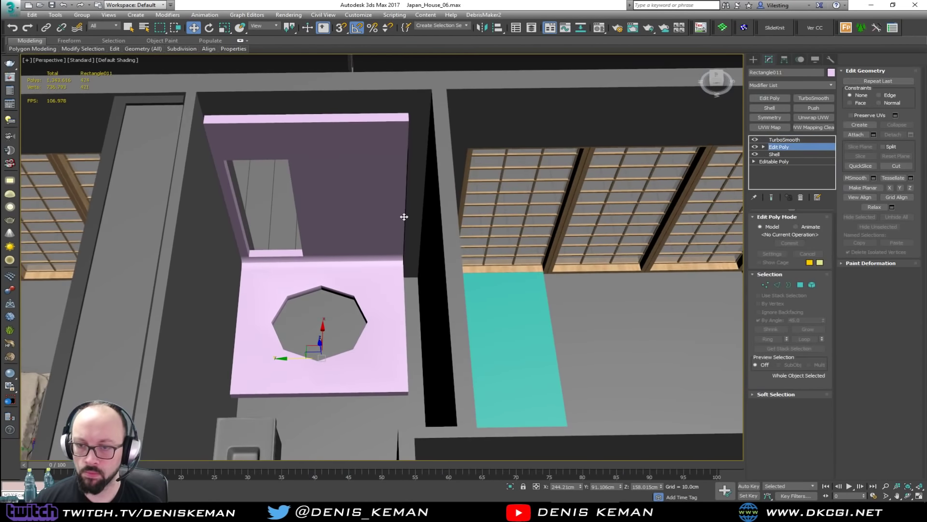
{"action": "key", "text": "1"}
{"action": "key", "text": "F3"}
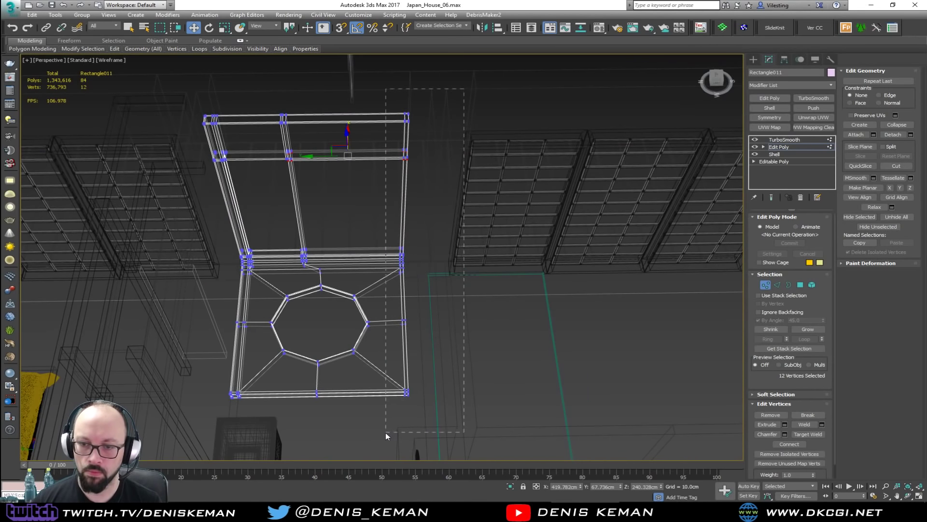
{"action": "left_click_drag", "start_coordinate": [464, 89], "coordinate": [385, 433]}
{"action": "key", "text": "F3"}
{"action": "left_click_drag", "start_coordinate": [381, 248], "coordinate": [397, 247]}
{"action": "key", "text": "shift+e"}
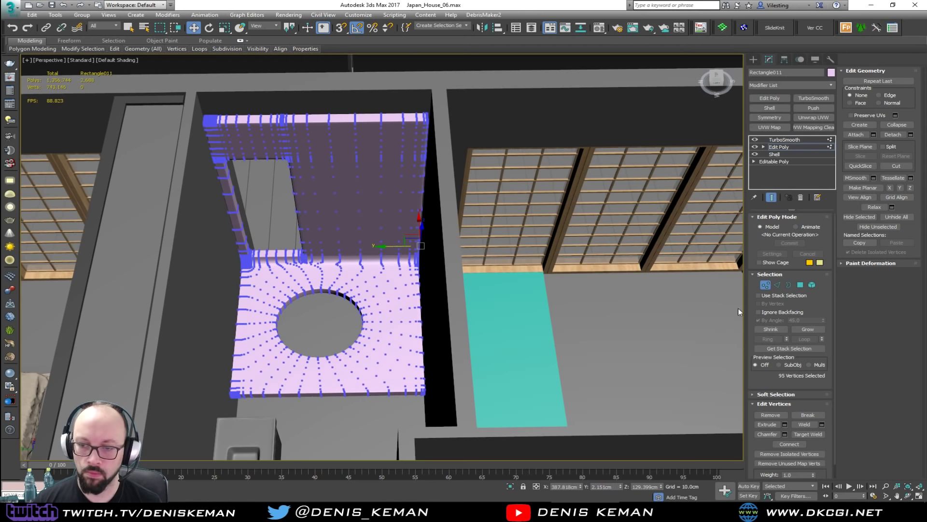
{"action": "left_click", "coordinate": [765, 284]}
{"action": "scroll", "coordinate": [497, 276], "scroll_direction": "down", "scroll_amount": 5}
{"action": "key", "text": "ctrl+d"}
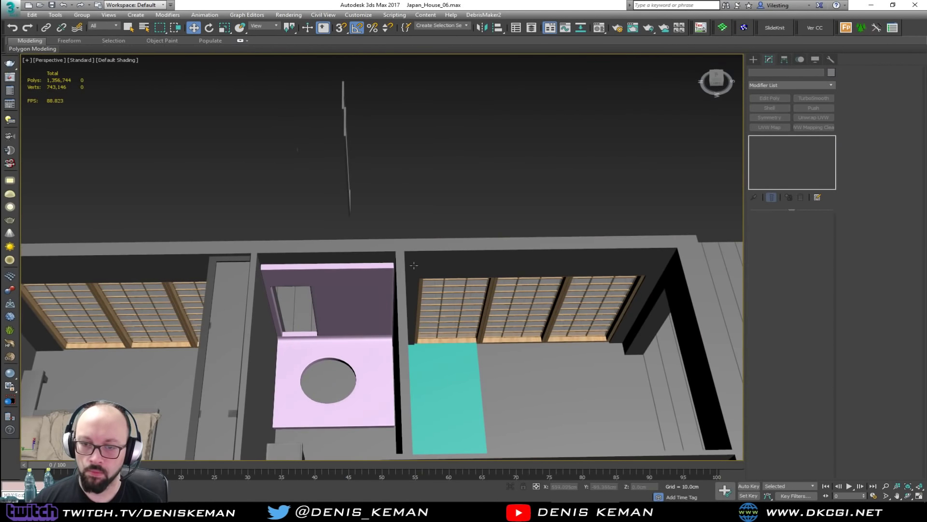
Step: Examine how the panel fits between the walls and beside the washbasin cabinet
{"action": "middle_click_drag", "start_coordinate": [497, 275], "coordinate": [315, 314], "text": "alt"}
{"action": "scroll", "coordinate": [316, 314], "scroll_direction": "up", "scroll_amount": 8}
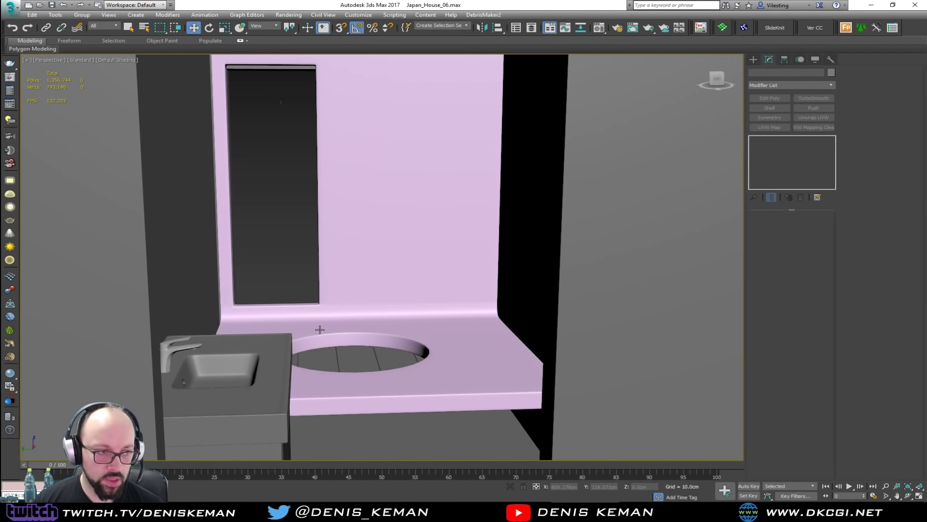
{"action": "scroll", "coordinate": [320, 329], "scroll_direction": "up", "scroll_amount": 4}
{"action": "scroll", "coordinate": [344, 322], "scroll_direction": "down", "scroll_amount": 3}
{"action": "middle_click_drag", "start_coordinate": [353, 290], "coordinate": [320, 320], "text": "alt"}
{"action": "middle_click_drag", "start_coordinate": [218, 285], "coordinate": [348, 279]}
{"action": "scroll", "coordinate": [348, 242], "scroll_direction": "down", "scroll_amount": 5}
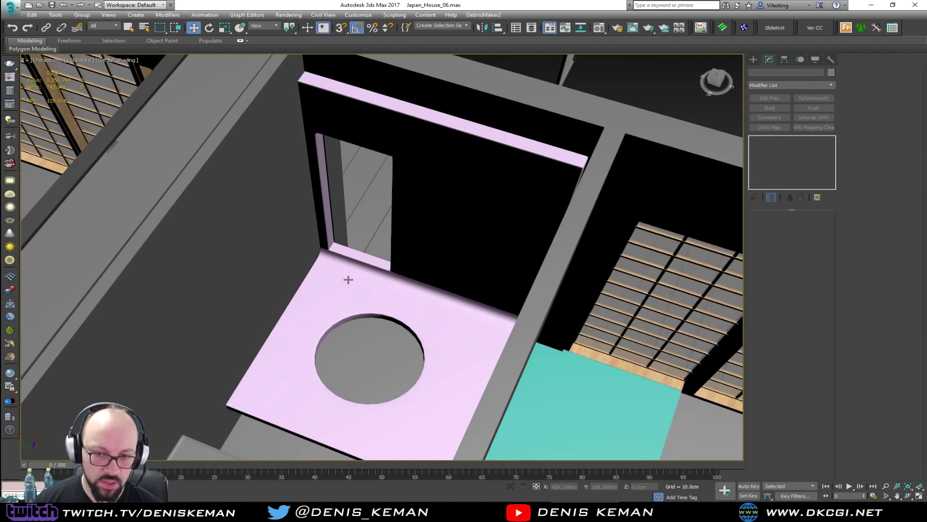
Step: Isolate the panel and consult the Bath_Idea_02 reference picture before returning to the model
{"action": "left_click", "coordinate": [298, 382]}
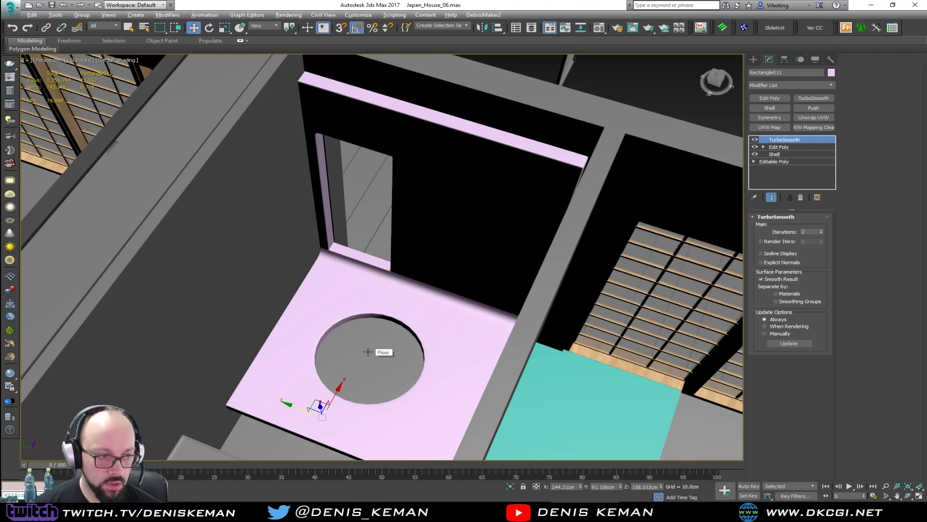
{"action": "key", "text": "alt+q"}
{"action": "key", "text": "alt+Tab"}
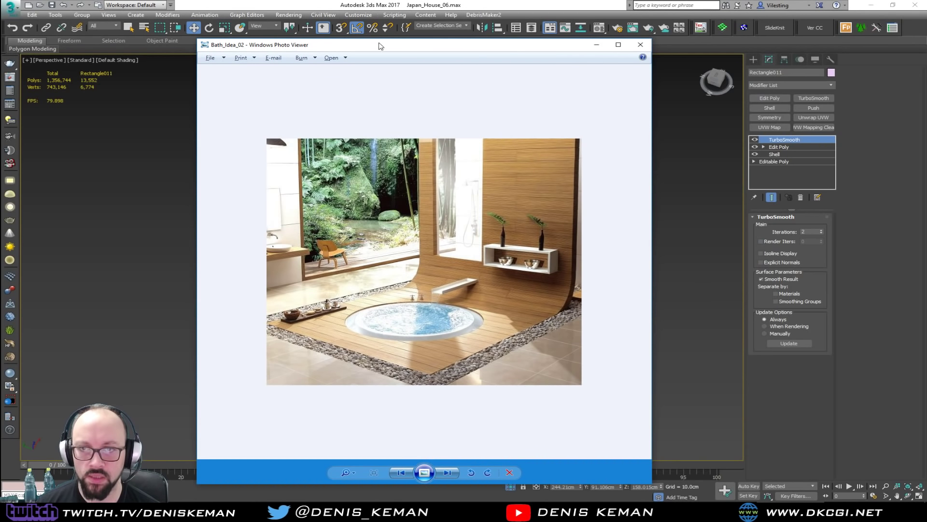
{"action": "key", "text": "alt+Tab"}
Step: Change the panel's object color to dark gray, save the scene and deselect the panel
{"action": "middle_click_drag", "start_coordinate": [299, 252], "coordinate": [290, 207], "text": "alt"}
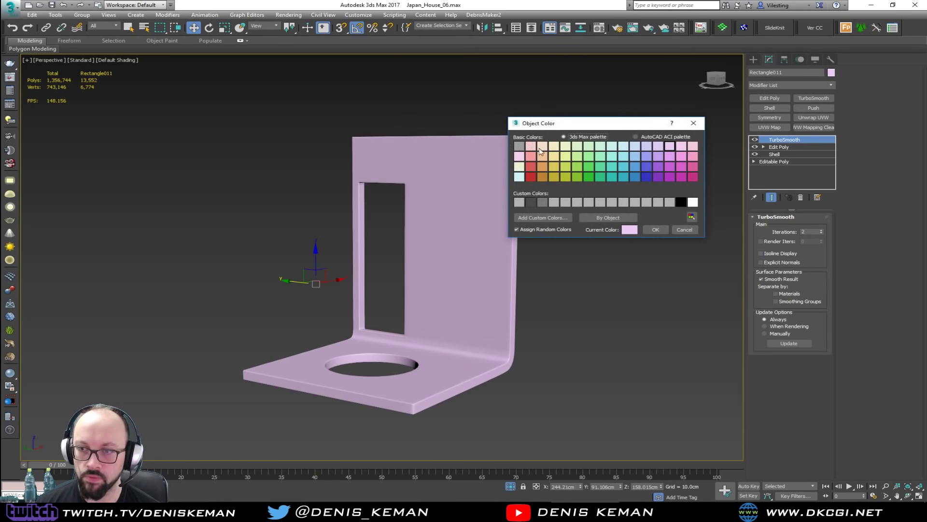
{"action": "left_click", "coordinate": [656, 229]}
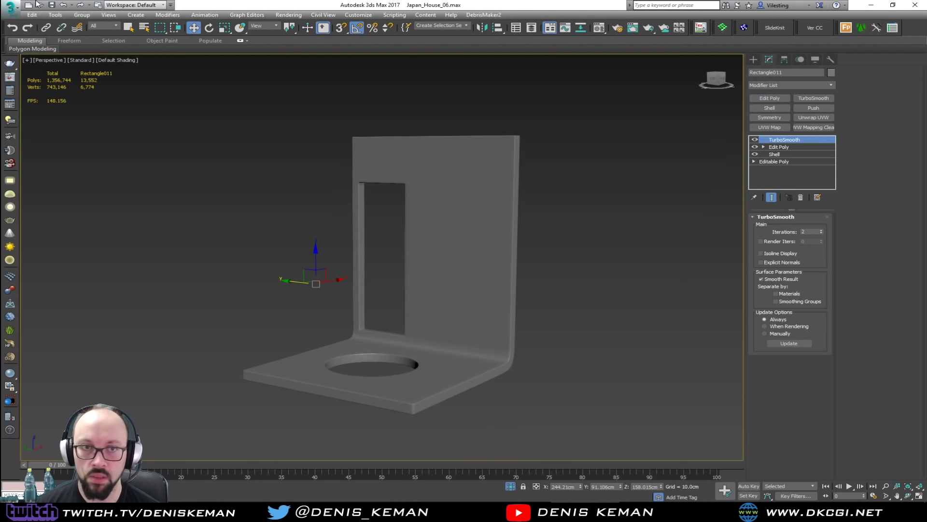
{"action": "left_click", "coordinate": [12, 8]}
{"action": "left_click", "coordinate": [24, 85]}
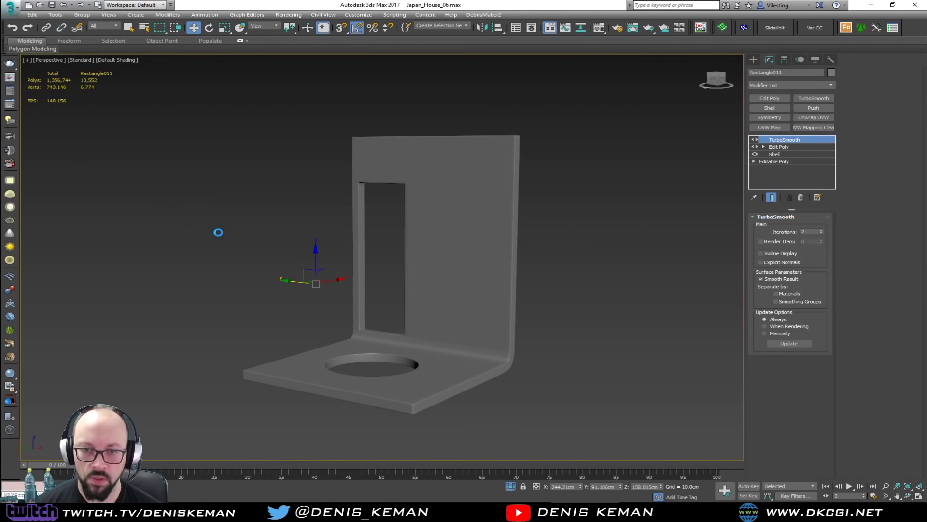
{"action": "left_click", "coordinate": [224, 241]}
Step: Inspect the round hole in the Top view and switch off the panel's TurboSmooth to return to its Edit Poly level
{"action": "key", "text": "alt+w"}
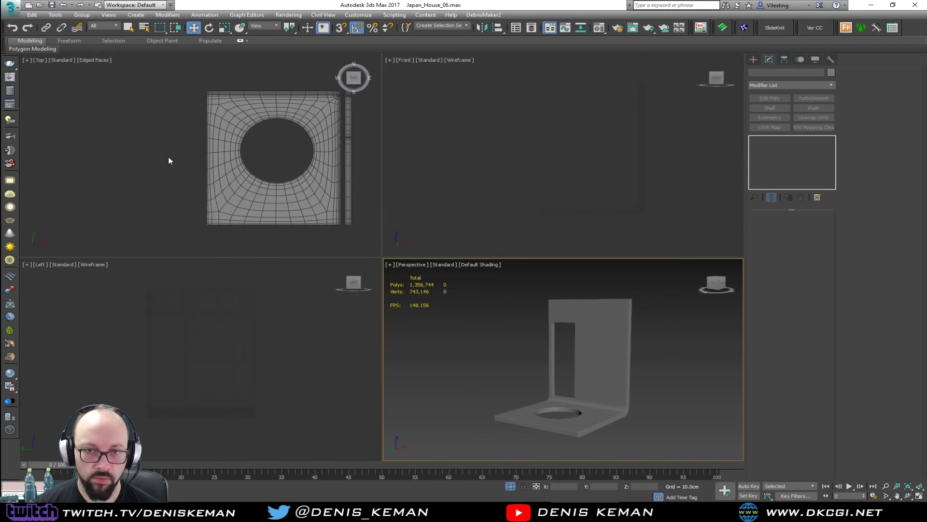
{"action": "left_click", "coordinate": [168, 156]}
{"action": "key", "text": "alt+w"}
{"action": "middle_click_drag", "start_coordinate": [394, 235], "coordinate": [314, 237]}
{"action": "scroll", "coordinate": [376, 247], "scroll_direction": "up", "scroll_amount": 2}
{"action": "left_click", "coordinate": [464, 248]}
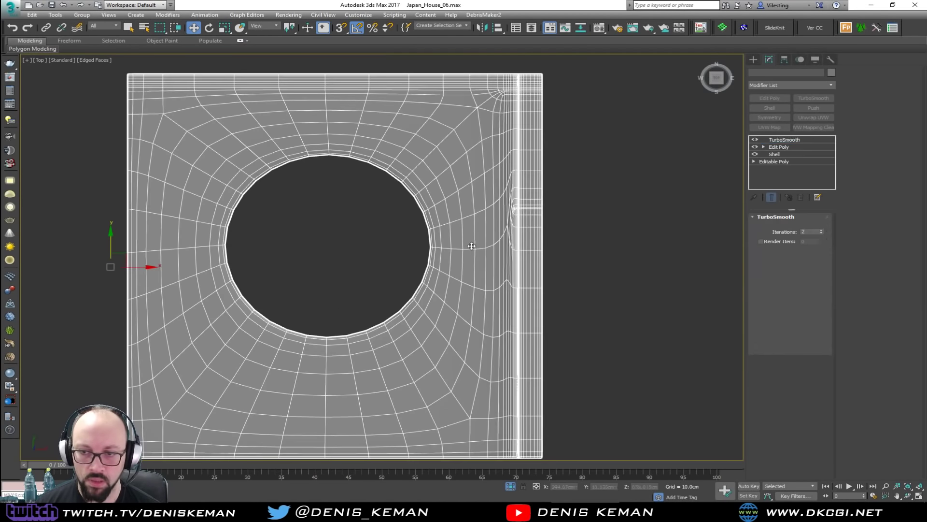
{"action": "left_click", "coordinate": [756, 140]}
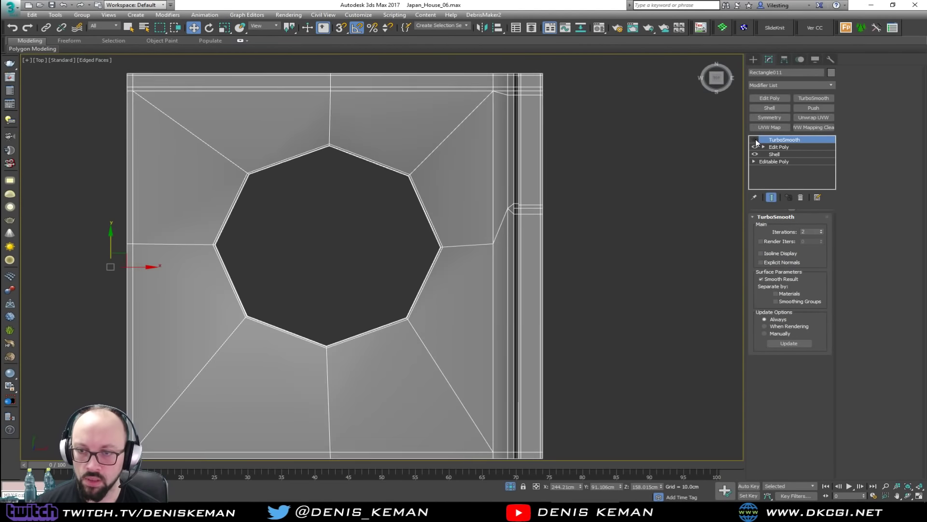
{"action": "left_click", "coordinate": [779, 148]}
Step: Detach the eight inner wall polygons of the octagonal hole as a clone, with the edge display on
{"action": "key", "text": "alt+w"}
{"action": "middle_click", "coordinate": [538, 354]}
{"action": "key", "text": "alt+w"}
{"action": "scroll", "coordinate": [421, 371], "scroll_direction": "up", "scroll_amount": 3}
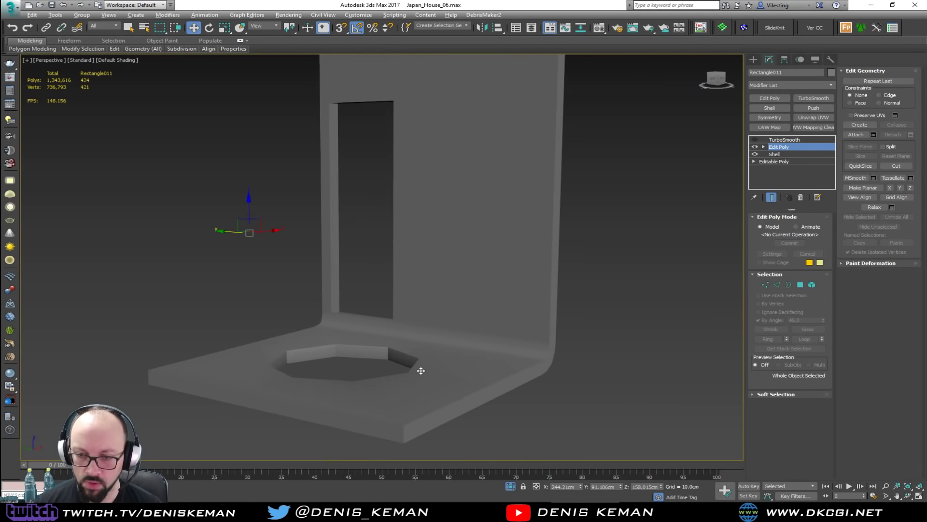
{"action": "key", "text": "F4"}
{"action": "scroll", "coordinate": [364, 338], "scroll_direction": "up", "scroll_amount": 2}
{"action": "scroll", "coordinate": [196, 257], "scroll_direction": "up", "scroll_amount": 2}
{"action": "scroll", "coordinate": [194, 237], "scroll_direction": "up", "scroll_amount": 2}
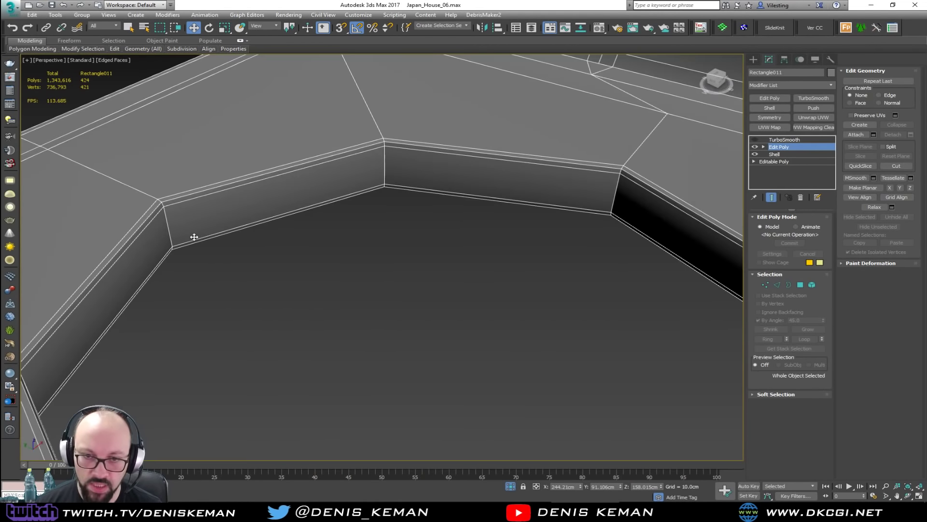
{"action": "key", "text": "2"}
{"action": "left_click", "coordinate": [166, 220]}
{"action": "key", "text": "alt+r"}
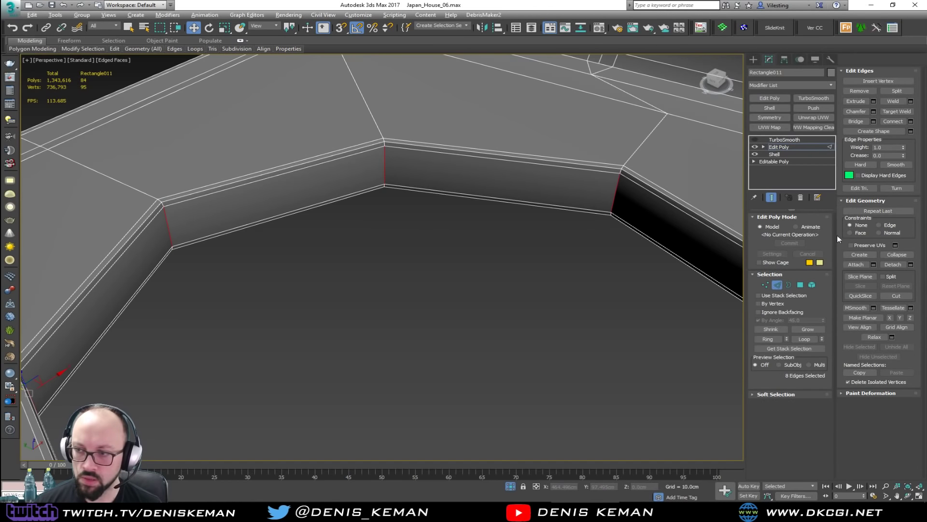
{"action": "left_click", "coordinate": [800, 285], "text": "ctrl"}
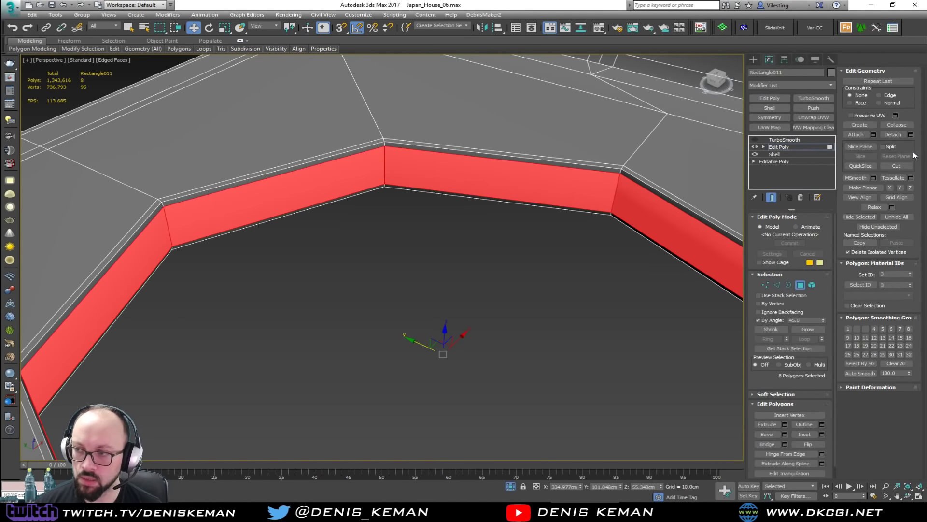
{"action": "left_click", "coordinate": [910, 136]}
{"action": "left_click", "coordinate": [495, 259]}
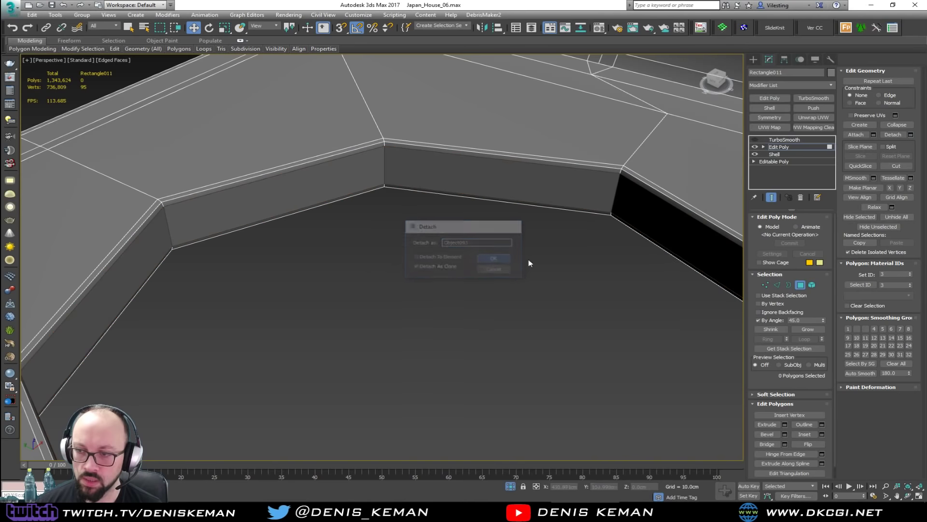
{"action": "left_click", "coordinate": [555, 285]}
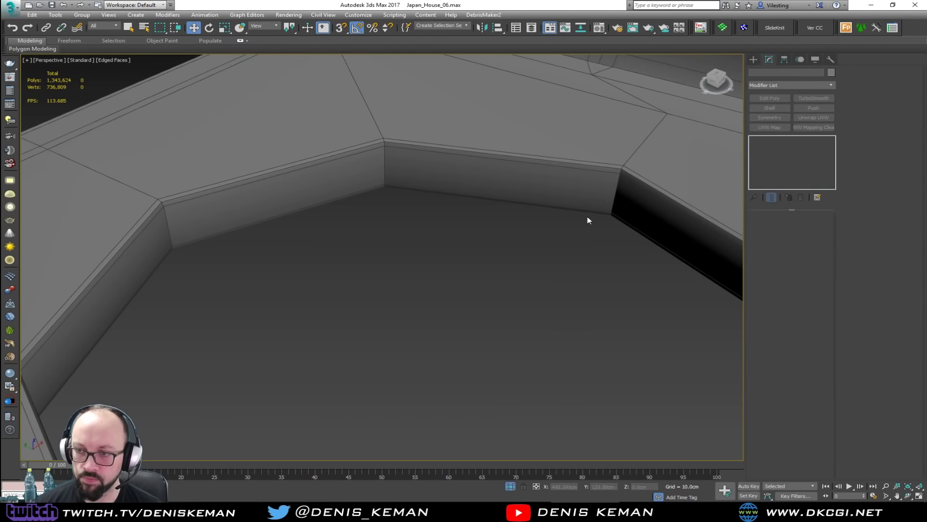
Step: Turn the panel's TurboSmooth back on and select the detached ring inside the hole
{"action": "left_click", "coordinate": [535, 207]}
{"action": "left_click", "coordinate": [754, 139]}
{"action": "left_click", "coordinate": [484, 210]}
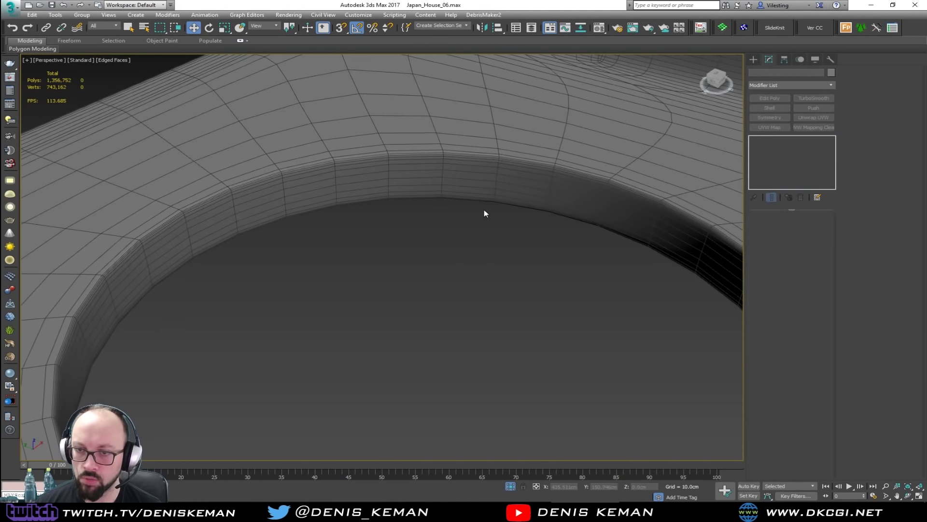
{"action": "left_click", "coordinate": [490, 186]}
{"action": "left_click", "coordinate": [490, 186]}
{"action": "key", "text": "F3"}
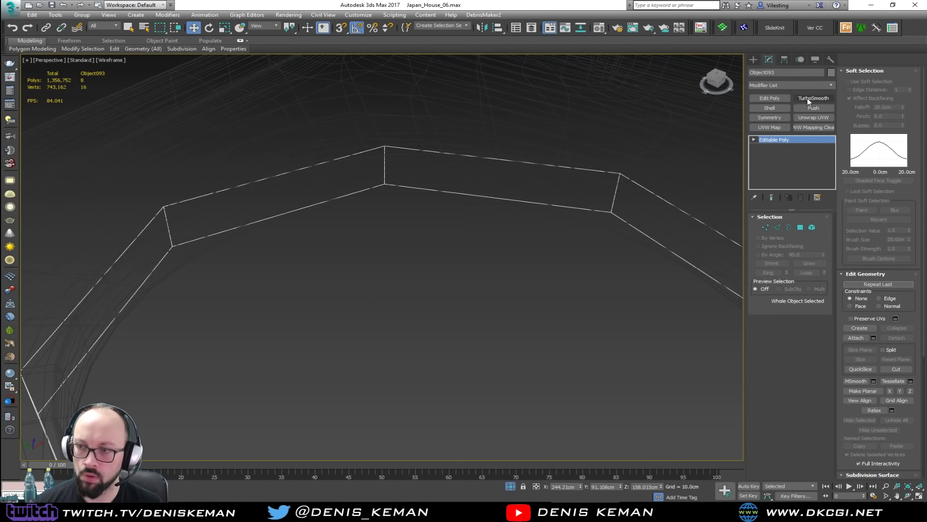
{"action": "key", "text": "F3"}
{"action": "scroll", "coordinate": [535, 270], "scroll_direction": "down", "scroll_amount": 5}
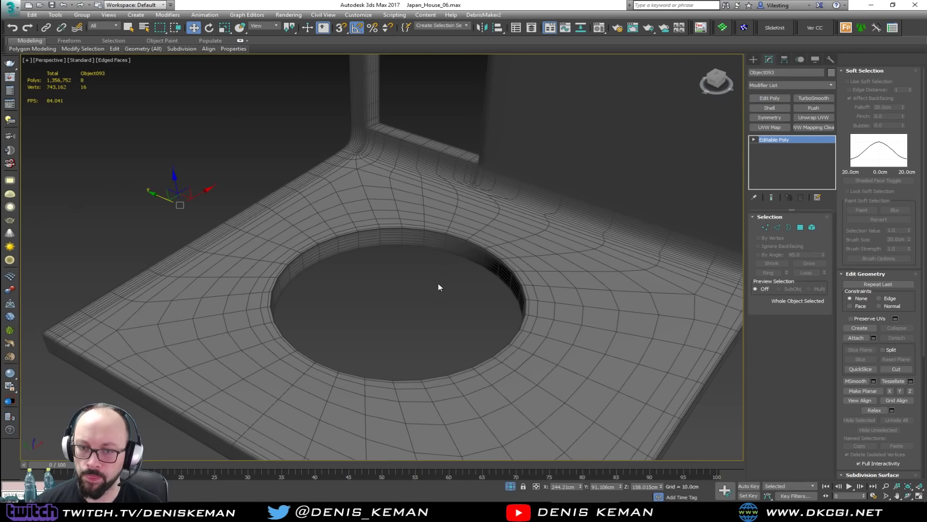
Step: Center the detached ring's pivot to the object
{"action": "key", "text": "1"}
{"action": "key", "text": "q"}
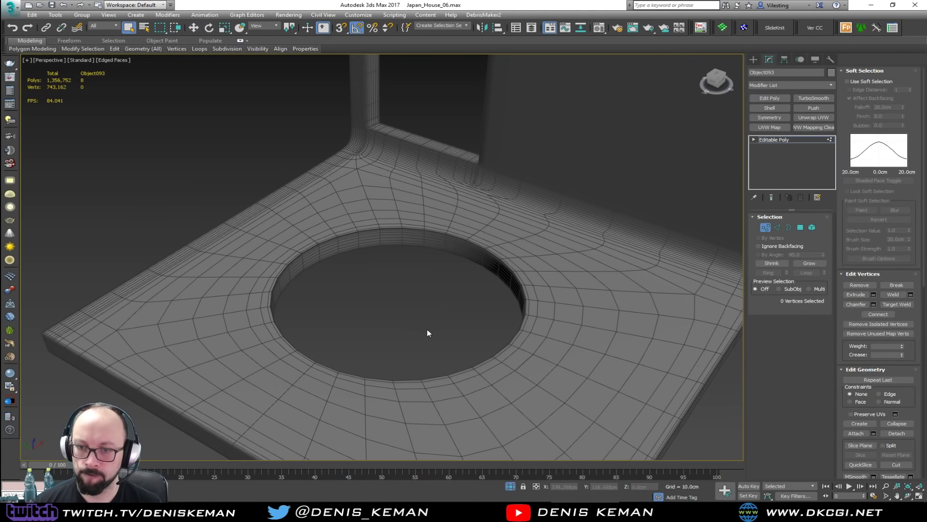
{"action": "key", "text": "1"}
{"action": "middle_click_drag", "start_coordinate": [419, 346], "coordinate": [431, 294]}
{"action": "key", "text": "r"}
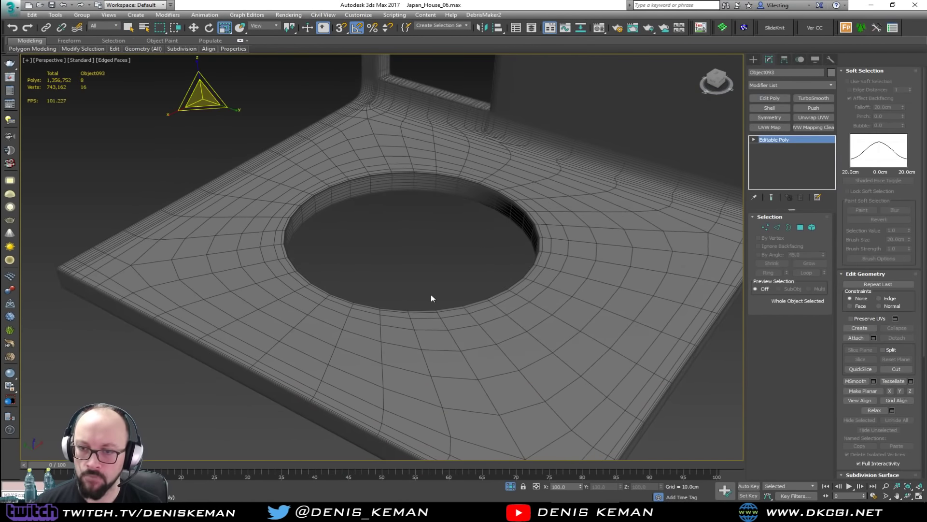
{"action": "left_click", "coordinate": [785, 59]}
{"action": "left_click", "coordinate": [793, 116]}
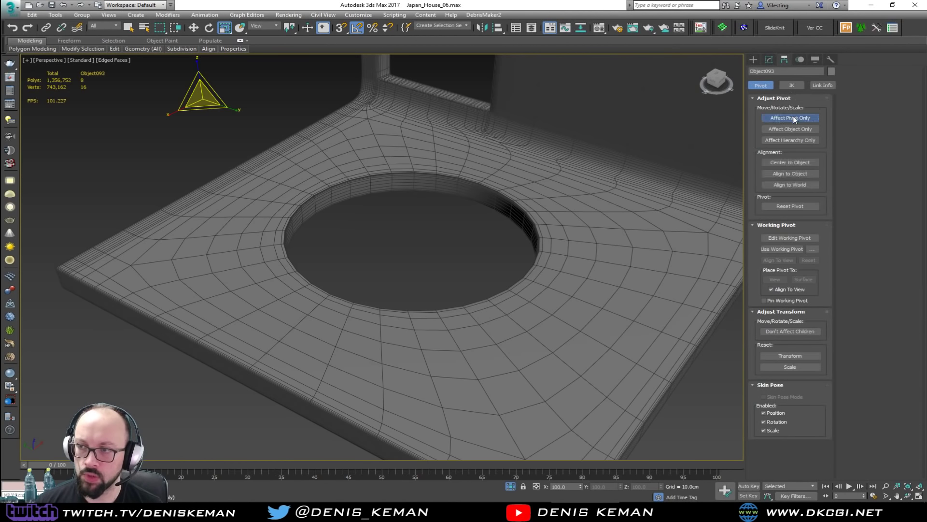
{"action": "left_click", "coordinate": [795, 162]}
{"action": "left_click", "coordinate": [793, 116]}
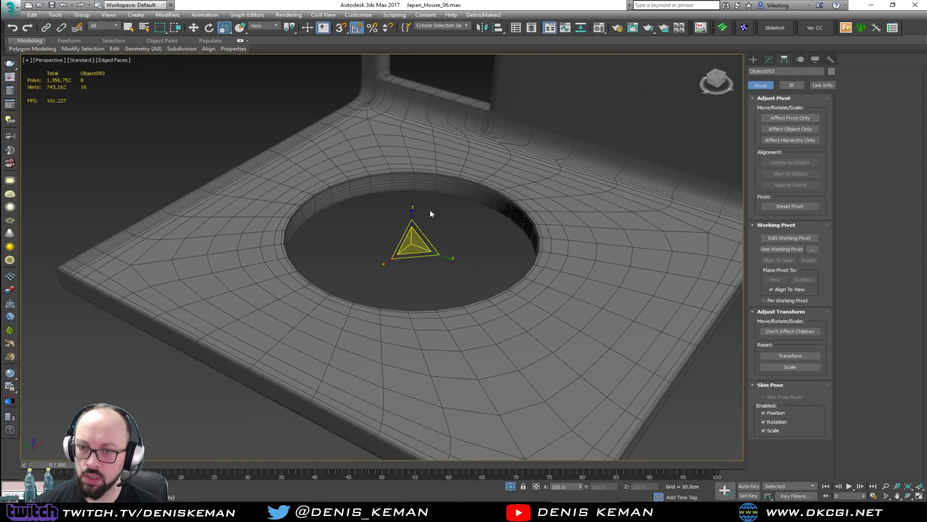
Step: Scale the ring along Z to about 660 percent and apply TurboSmooth with 1 iteration to it
{"action": "left_click_drag", "start_coordinate": [411, 220], "coordinate": [416, 55]}
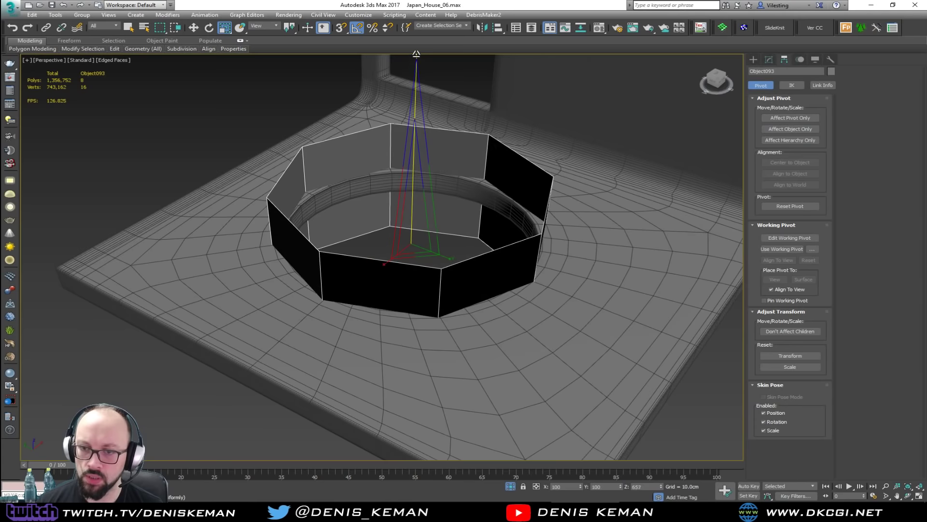
{"action": "middle_click_drag", "start_coordinate": [481, 149], "coordinate": [482, 137], "text": "alt"}
{"action": "left_click", "coordinate": [774, 62]}
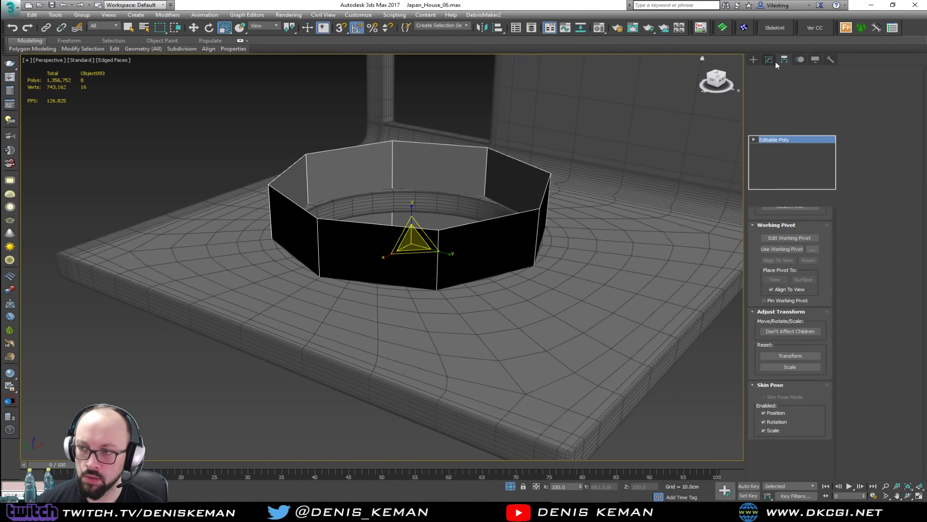
{"action": "left_click", "coordinate": [811, 99]}
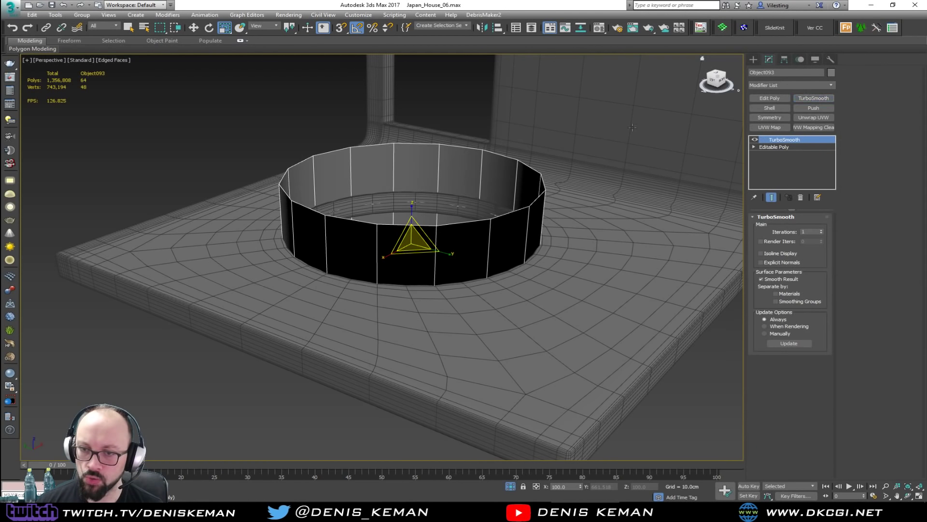
{"action": "middle_click_drag", "start_coordinate": [424, 156], "coordinate": [424, 183], "text": "alt"}
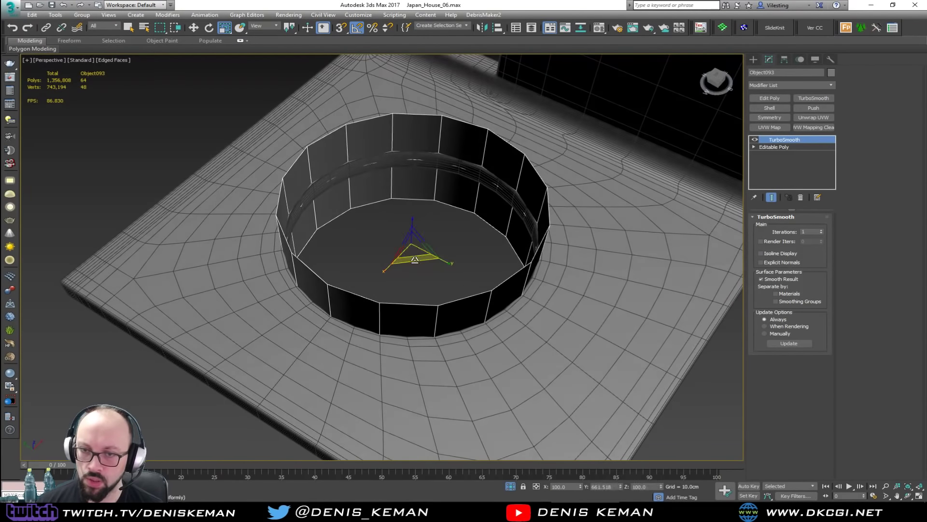
Step: Scale the ring horizontally to about 96 percent and compare its shape with TurboSmooth off and on
{"action": "left_click_drag", "start_coordinate": [414, 258], "coordinate": [413, 258]}
{"action": "middle_click_drag", "start_coordinate": [413, 248], "coordinate": [408, 220], "text": "alt"}
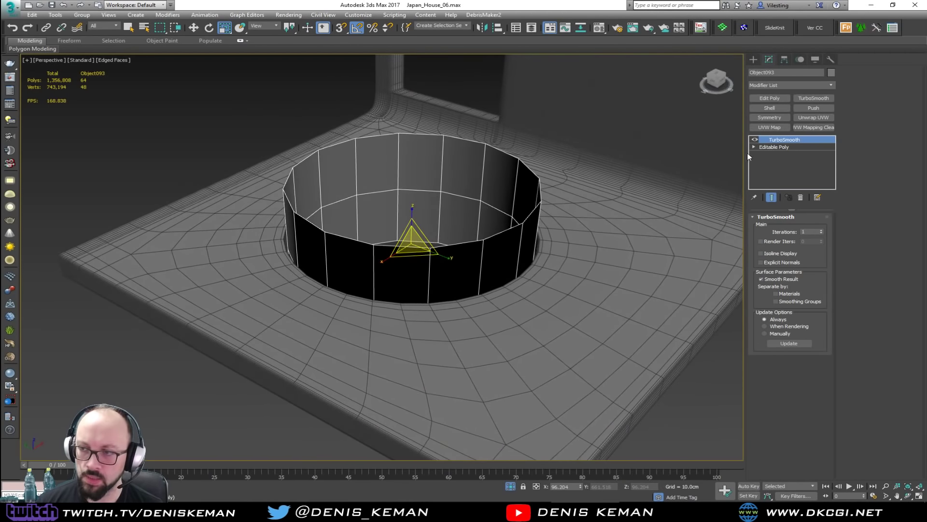
{"action": "left_click", "coordinate": [755, 139]}
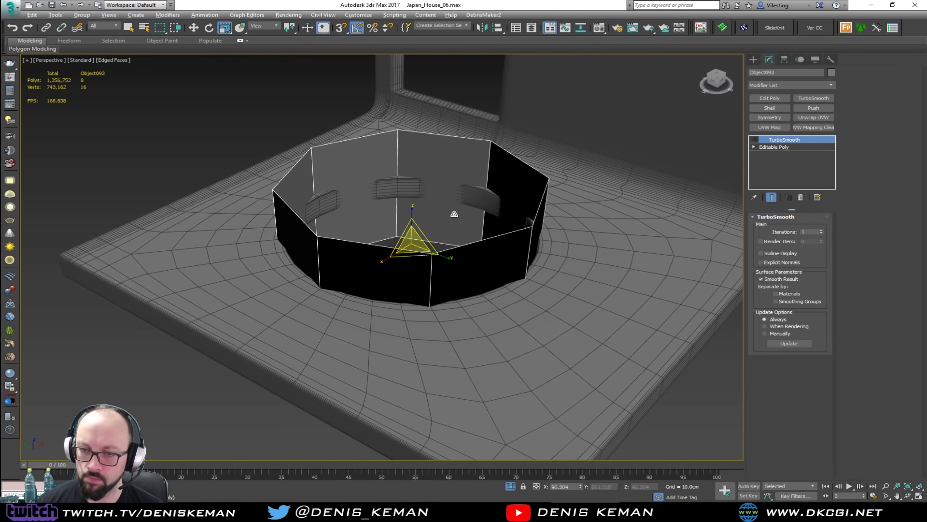
{"action": "mouse_move", "coordinate": [454, 214]}
{"action": "middle_mouse_down", "text": "alt"}
{"action": "mouse_move", "coordinate": [456, 196]}
{"action": "mouse_move", "coordinate": [460, 256]}
{"action": "mouse_move", "coordinate": [458, 213]}
{"action": "mouse_move", "coordinate": [454, 220]}
{"action": "middle_mouse_up", "text": "alt"}
{"action": "left_click", "coordinate": [779, 148]}
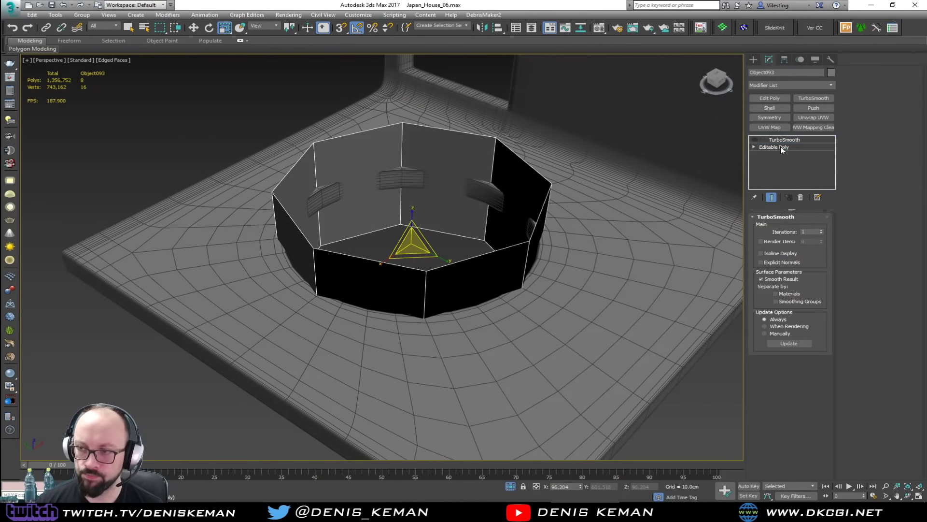
{"action": "left_click", "coordinate": [780, 147]}
{"action": "left_click", "coordinate": [785, 141]}
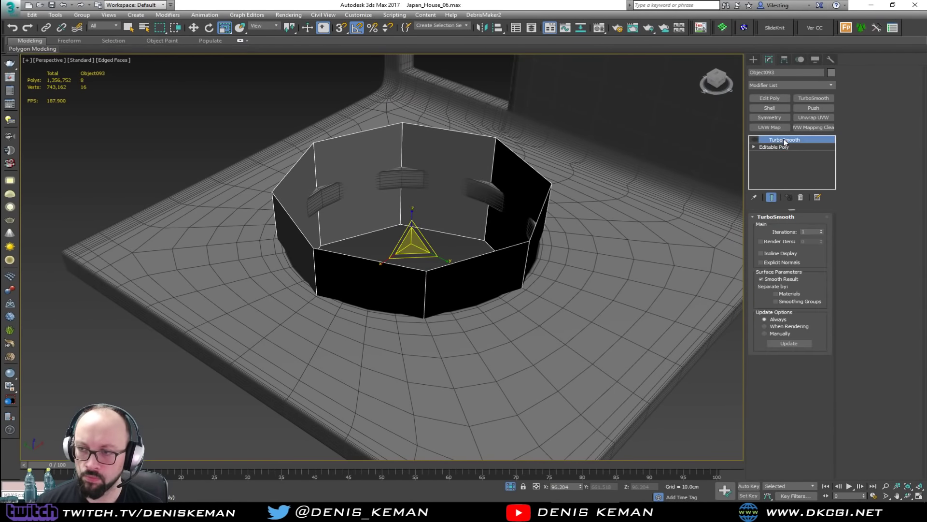
{"action": "left_click", "coordinate": [755, 140]}
{"action": "mouse_move", "coordinate": [381, 226]}
{"action": "middle_mouse_down", "text": "alt"}
{"action": "mouse_move", "coordinate": [379, 219]}
{"action": "mouse_move", "coordinate": [380, 226]}
{"action": "middle_mouse_up", "text": "alt"}
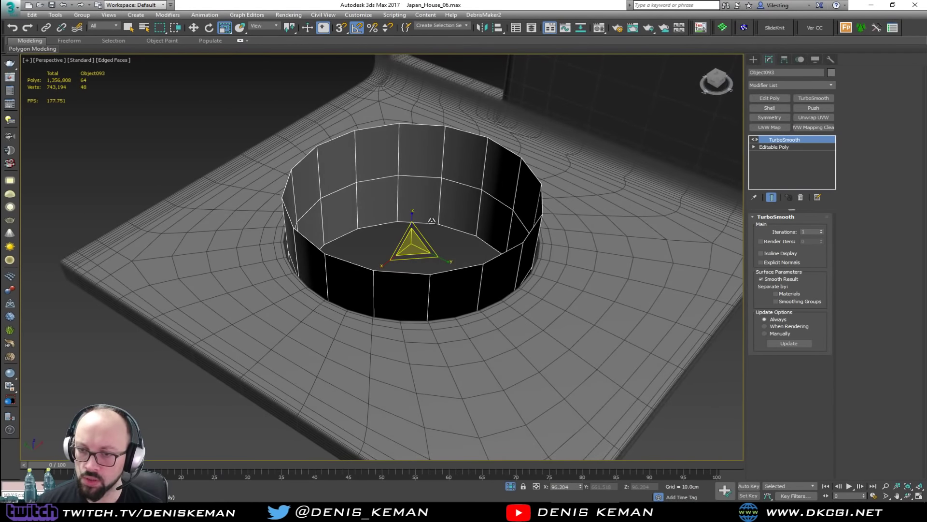
Step: Convert the smoothed ring to Editable Poly and remove its horizontal middle edge loop
{"action": "right_click", "coordinate": [441, 211]}
{"action": "mouse_move", "coordinate": [536, 305]}
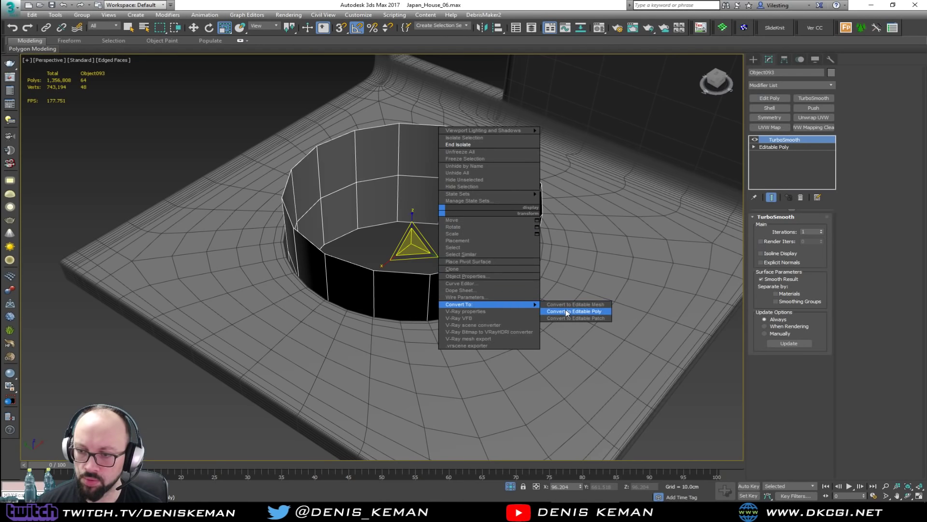
{"action": "left_click", "coordinate": [587, 311]}
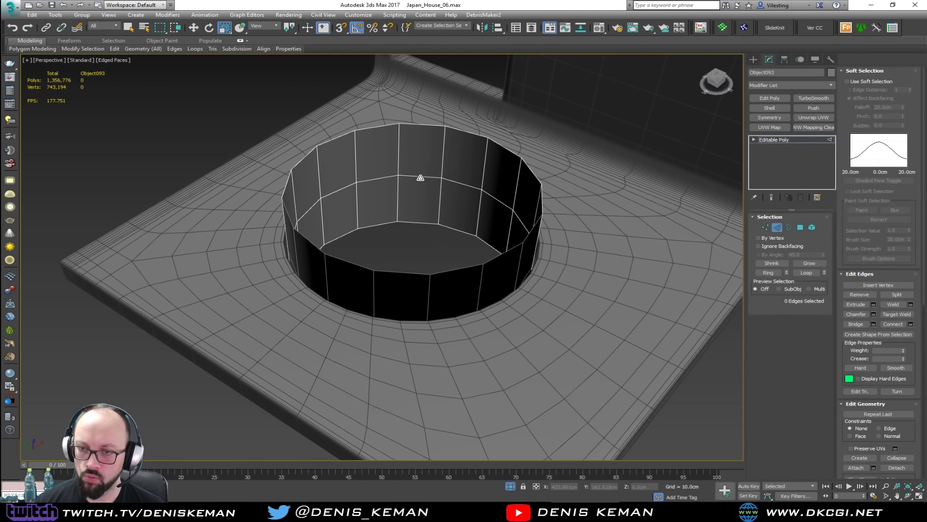
{"action": "key", "text": "2"}
{"action": "key", "text": "ctrl+BackSpace"}
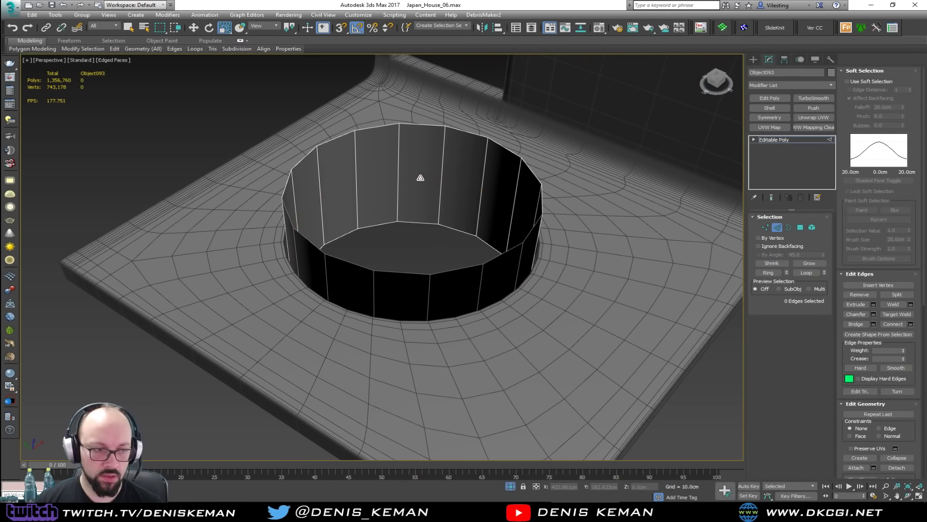
Step: Lower the ring's upper border and extrude it outward and down to the panel to form a sloping rim
{"action": "scroll", "coordinate": [340, 262], "scroll_direction": "up", "scroll_amount": 2}
{"action": "key", "text": "3"}
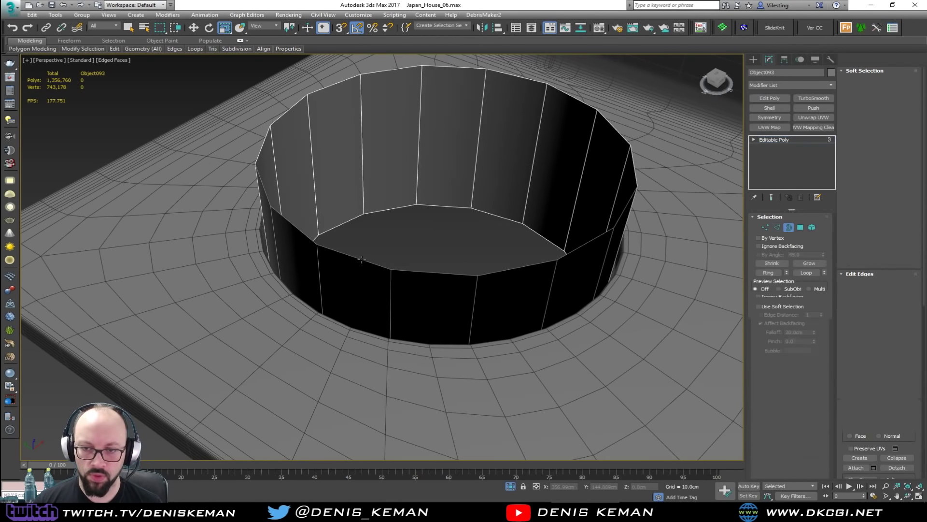
{"action": "left_click", "coordinate": [362, 260]}
{"action": "key", "text": "w"}
{"action": "left_click_drag", "start_coordinate": [447, 140], "coordinate": [440, 184]}
{"action": "middle_click_drag", "start_coordinate": [440, 183], "coordinate": [441, 195], "text": "alt"}
{"action": "key", "text": "r"}
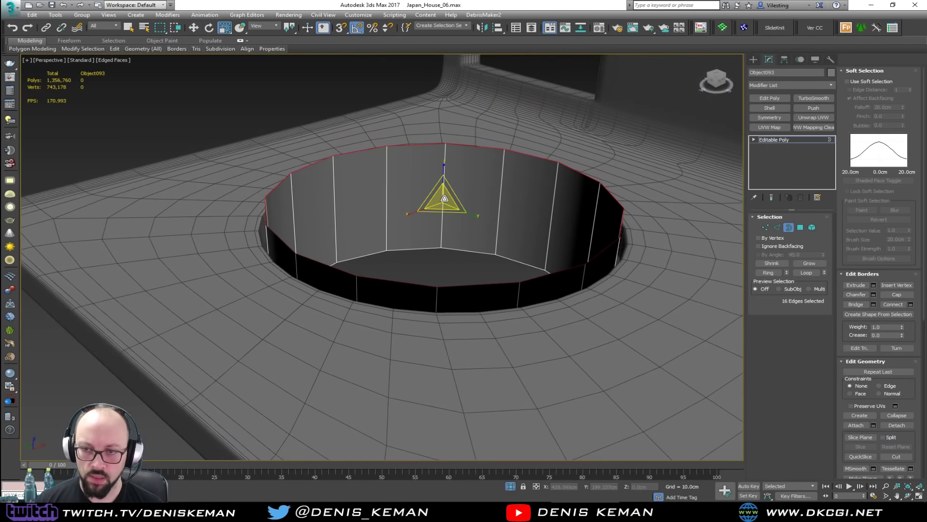
{"action": "left_click_drag", "start_coordinate": [441, 194], "coordinate": [442, 202], "text": "shift"}
{"action": "key", "text": "w"}
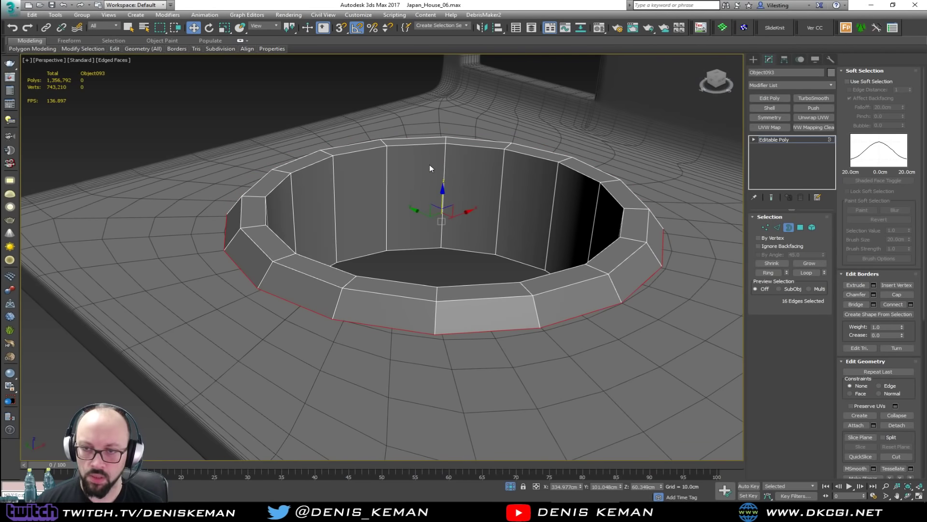
Step: Insert an edge loop around the inner wall just below the rim
{"action": "key", "text": "alt+1"}
{"action": "left_click", "coordinate": [446, 154]}
{"action": "right_click", "coordinate": [446, 157]}
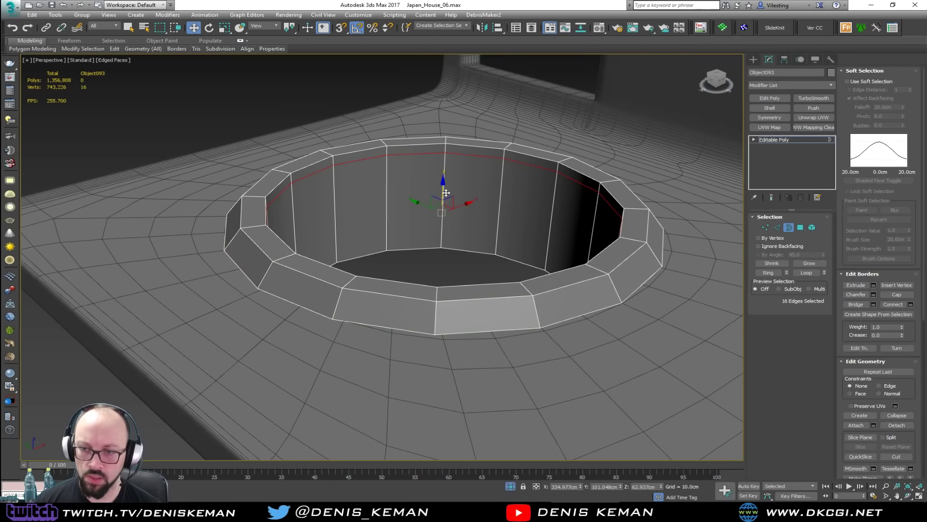
Step: Extrude the ring's lower border inward twice and collapse the remaining opening to one center point to close the tub floor
{"action": "middle_click_drag", "start_coordinate": [445, 184], "coordinate": [448, 215], "text": "alt"}
{"action": "double_click", "coordinate": [507, 211]}
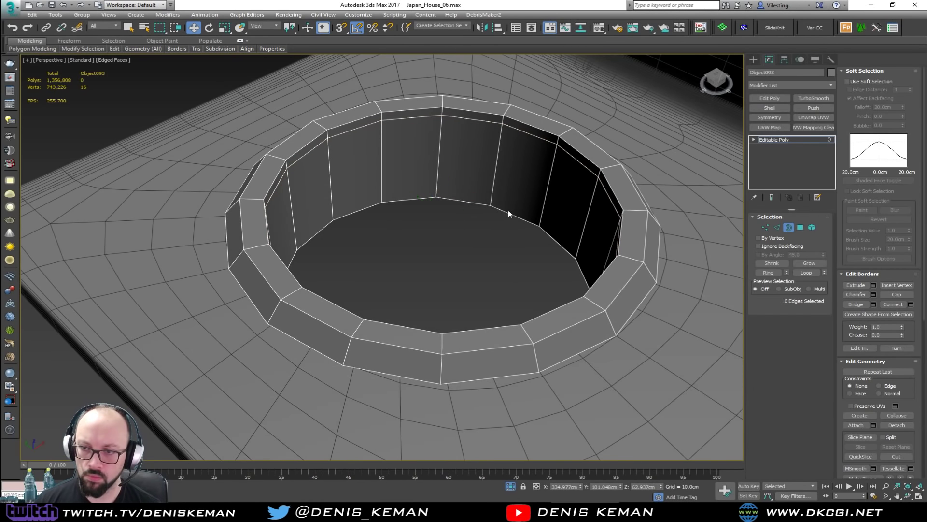
{"action": "key", "text": "r"}
{"action": "left_click_drag", "start_coordinate": [457, 282], "coordinate": [480, 304], "text": "shift"}
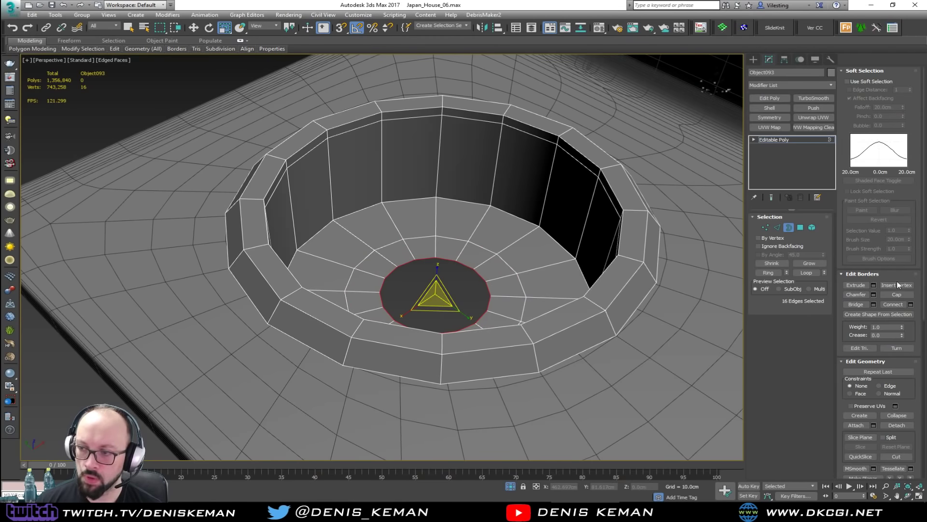
{"action": "left_click", "coordinate": [849, 71]}
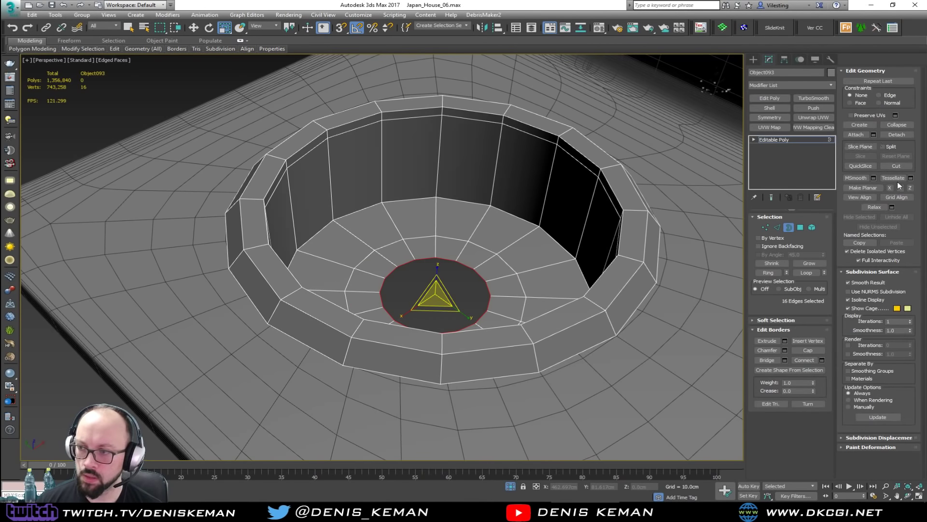
{"action": "left_click", "coordinate": [906, 125]}
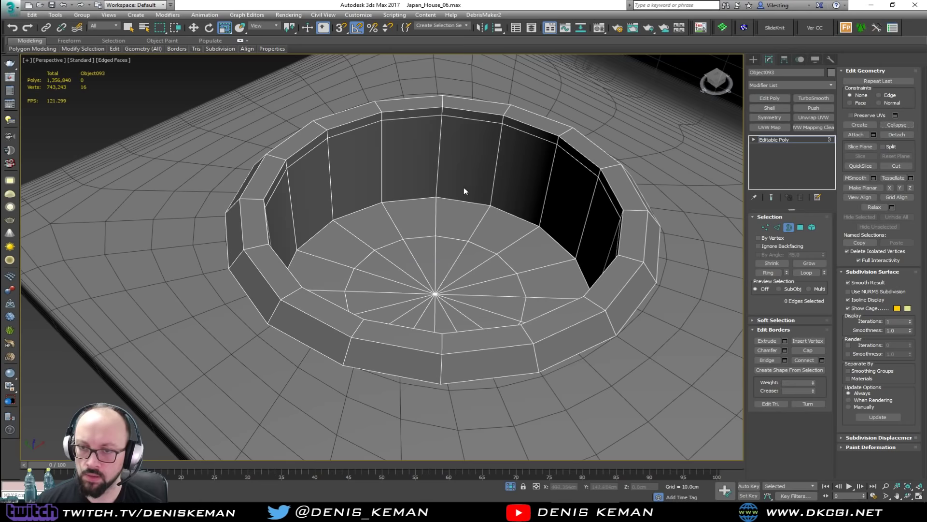
Step: Insert two supporting edge loops at the tub's bottom corner, one on the wall and one on the floor
{"action": "left_click", "coordinate": [437, 194]}
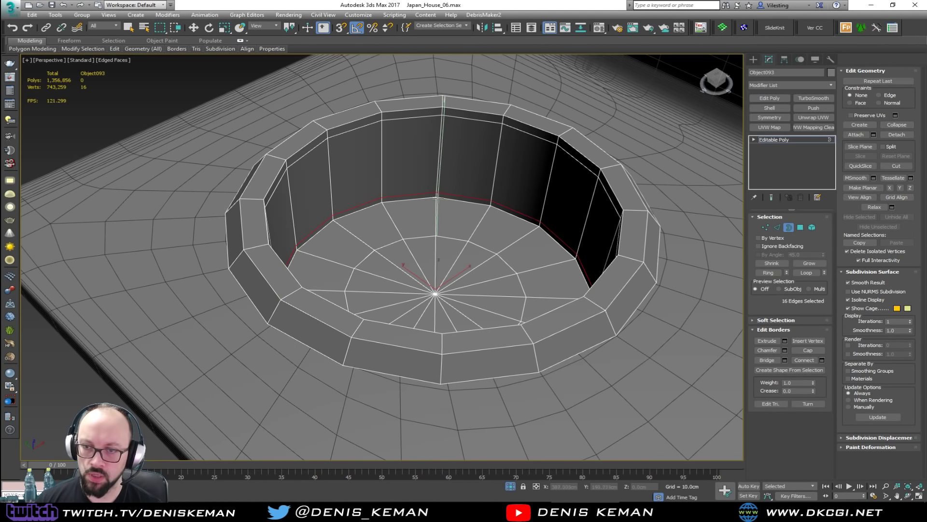
{"action": "left_click", "coordinate": [438, 200]}
{"action": "key", "text": "w"}
{"action": "middle_click_drag", "start_coordinate": [635, 223], "coordinate": [626, 237]}
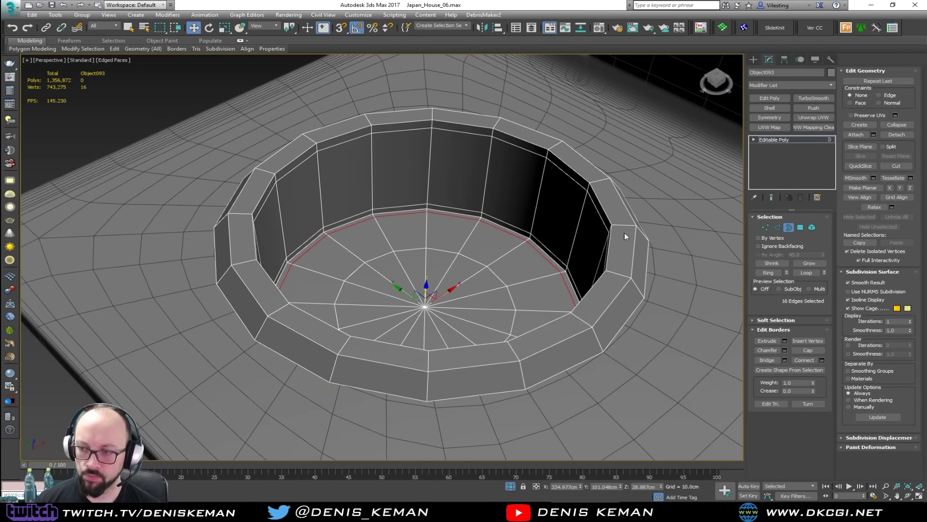
Step: Apply TurboSmooth with 1 iteration to the whole tub and hide the edge display
{"action": "left_click", "coordinate": [789, 228]}
{"action": "mouse_move", "coordinate": [468, 228]}
{"action": "middle_mouse_down", "text": "alt"}
{"action": "mouse_move", "coordinate": [477, 185]}
{"action": "mouse_move", "coordinate": [473, 215]}
{"action": "middle_mouse_up", "text": "alt"}
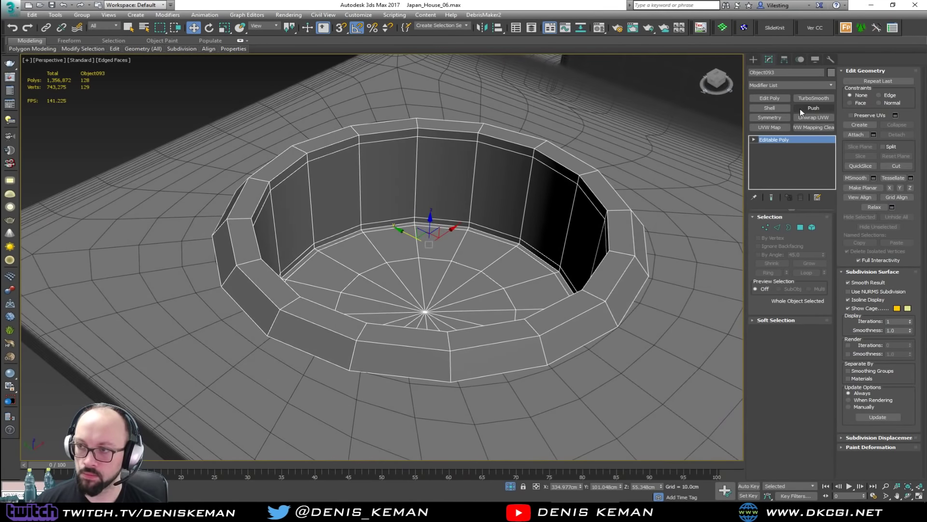
{"action": "left_click", "coordinate": [816, 99]}
{"action": "key", "text": "F4"}
{"action": "scroll", "coordinate": [439, 234], "scroll_direction": "down", "scroll_amount": 3}
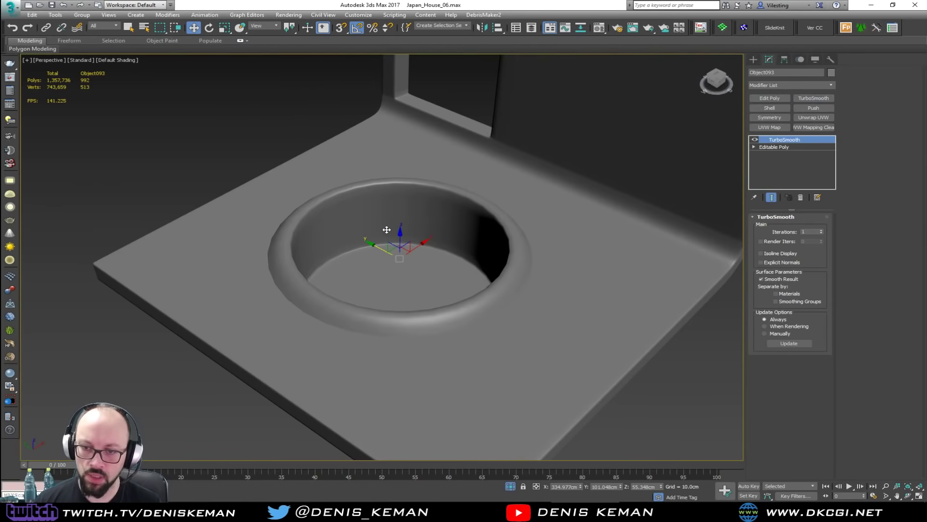
{"action": "middle_click_drag", "start_coordinate": [439, 234], "coordinate": [395, 235], "text": "alt"}
Step: Compare the tub's rim with the Bath_Idea_02 reference picture
{"action": "key", "text": "alt+Tab"}
{"action": "left_click_drag", "start_coordinate": [570, 121], "coordinate": [733, 53]}
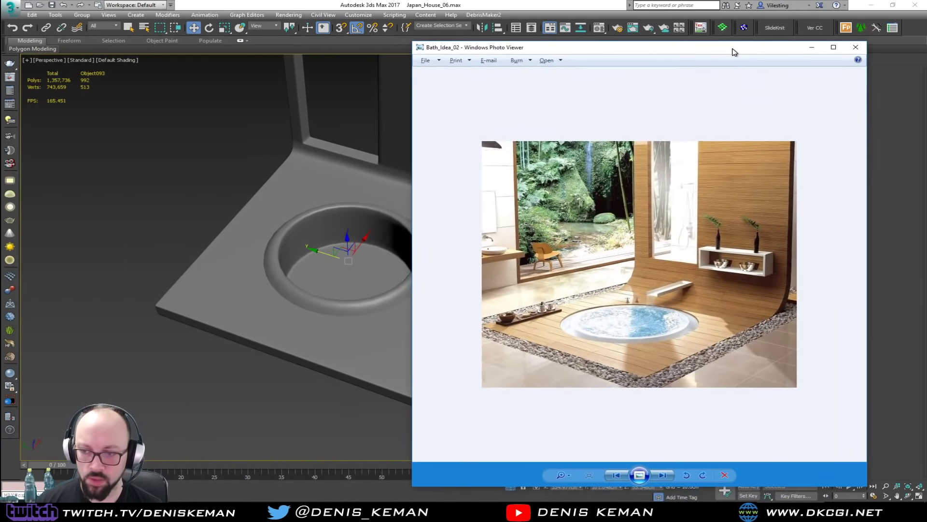
{"action": "key", "text": "alt+Tab"}
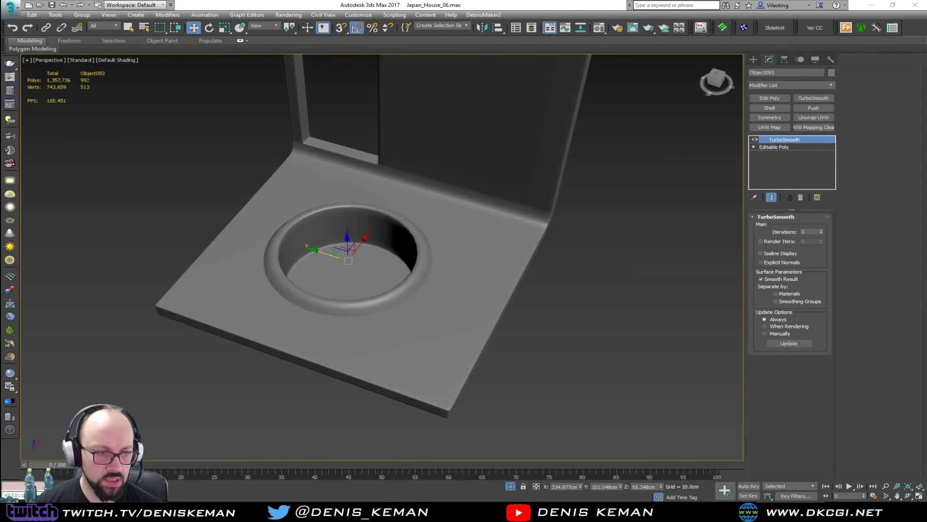
Step: Chamfer the outer top edge loop of the tub's rim by about 0.25 cm with 1 segment
{"action": "scroll", "coordinate": [298, 260], "scroll_direction": "up", "scroll_amount": 4}
{"action": "scroll", "coordinate": [236, 262], "scroll_direction": "up", "scroll_amount": 4}
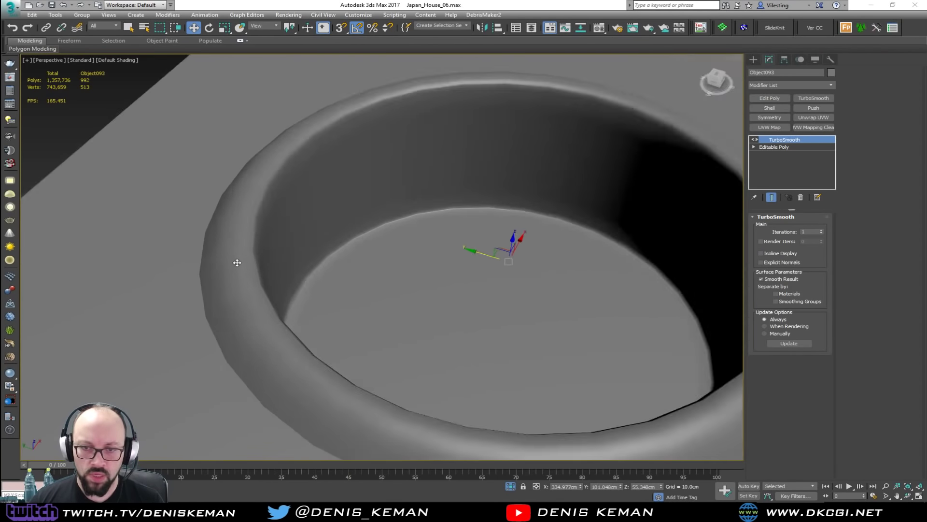
{"action": "key", "text": "F4"}
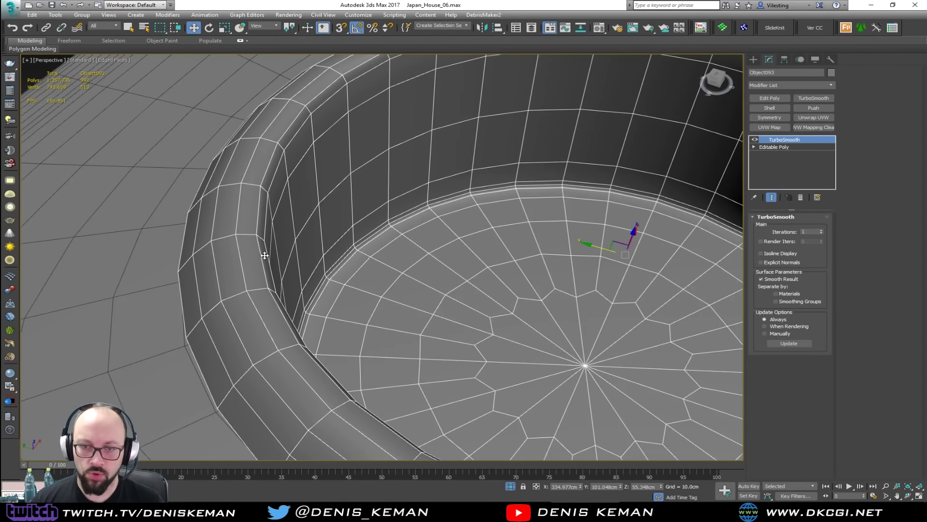
{"action": "left_click", "coordinate": [794, 147]}
{"action": "key", "text": "2"}
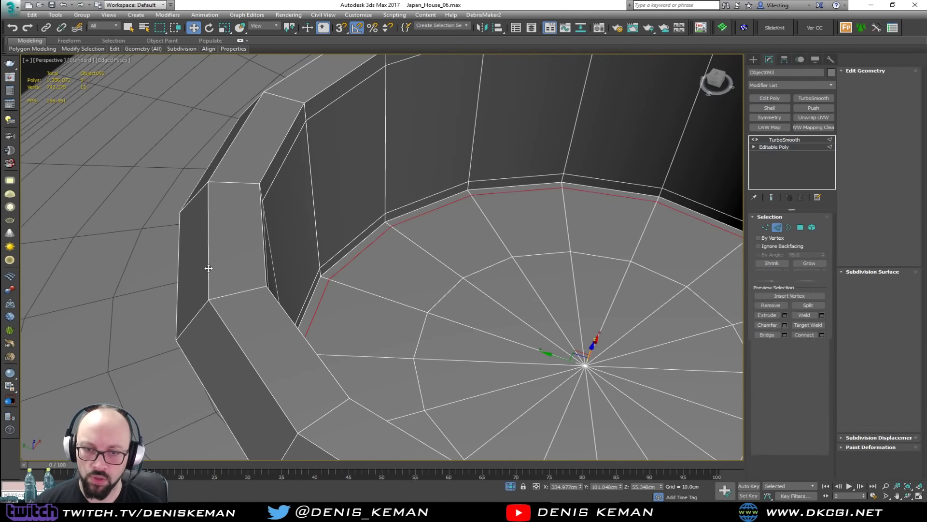
{"action": "double_click", "coordinate": [208, 268]}
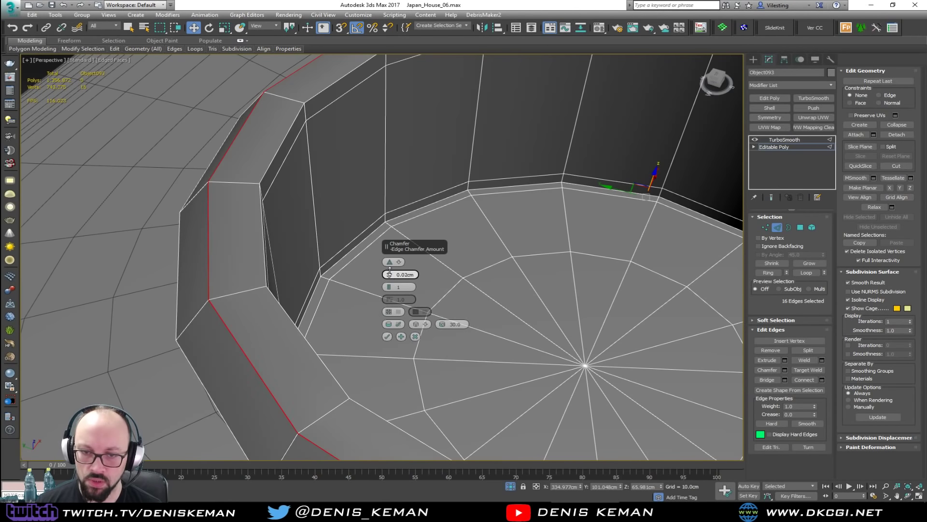
{"action": "left_click_drag", "start_coordinate": [390, 271], "coordinate": [390, 265]}
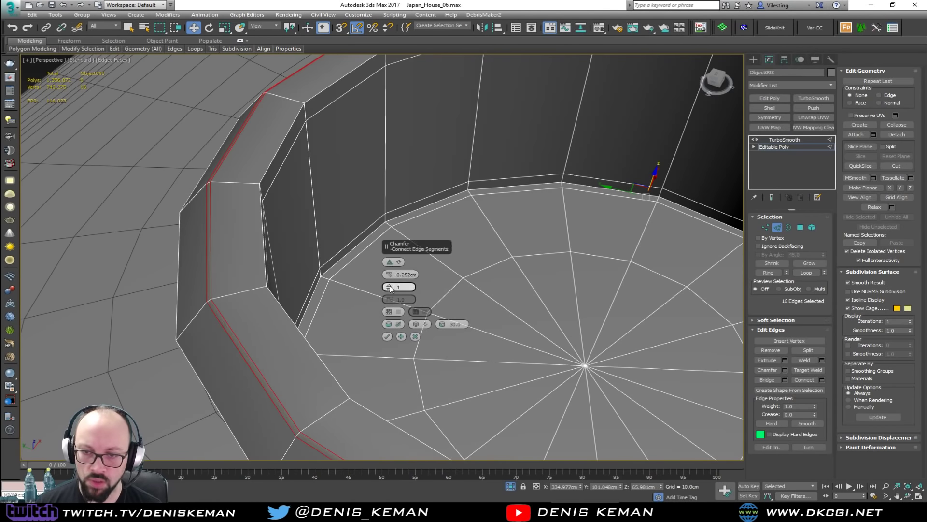
{"action": "left_click", "coordinate": [387, 337]}
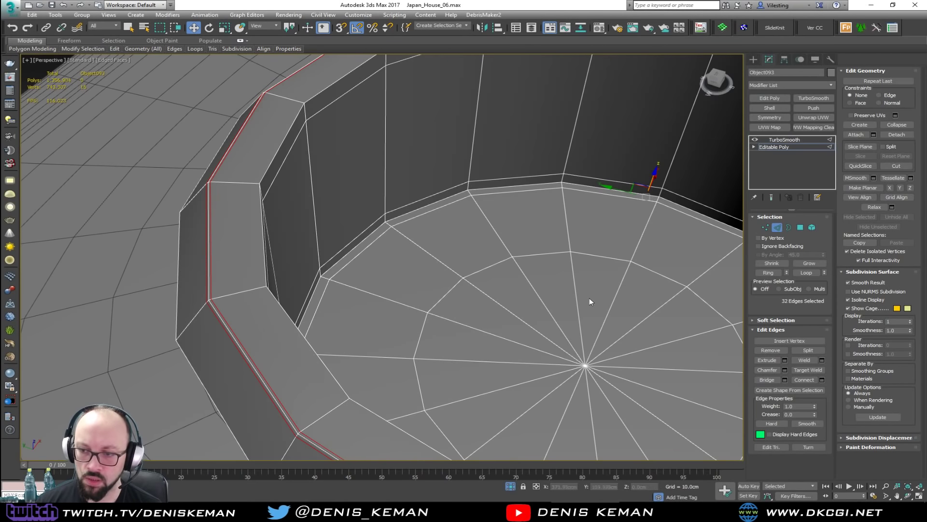
Step: Select the tub's floor polygons out to the bottom wall strip and lower them to about Z 9 cm
{"action": "scroll", "coordinate": [590, 297], "scroll_direction": "down", "scroll_amount": 2}
{"action": "key", "text": "1"}
{"action": "key", "text": "F3"}
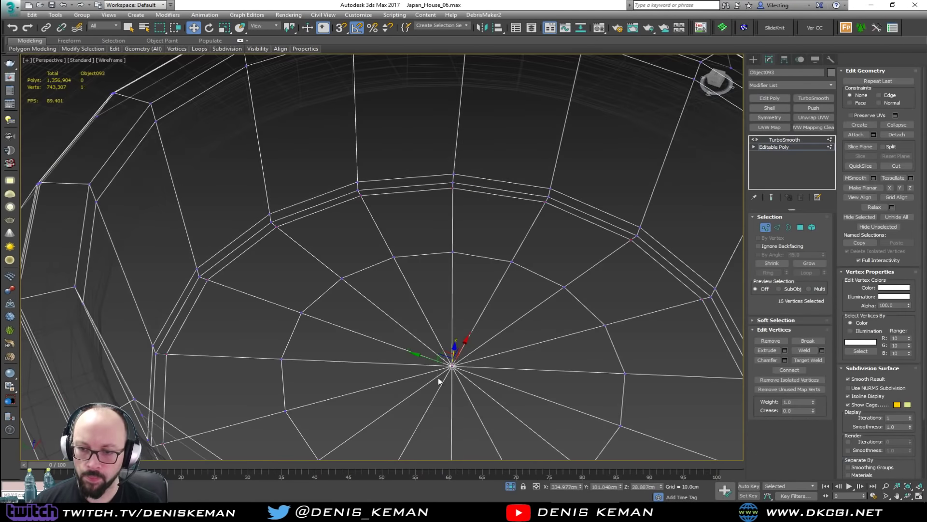
{"action": "left_click", "coordinate": [452, 366]}
{"action": "key", "text": "F3"}
{"action": "left_click", "coordinate": [799, 228], "text": "ctrl"}
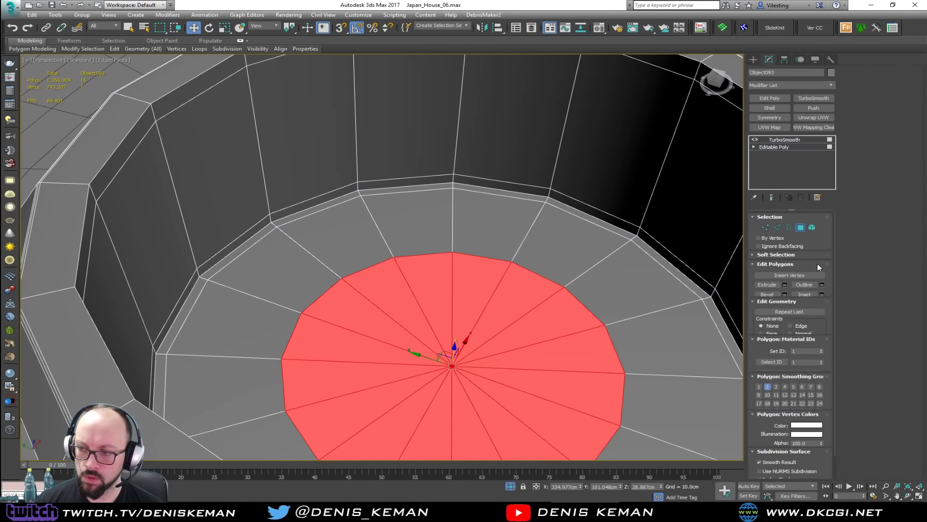
{"action": "left_click", "coordinate": [818, 262]}
{"action": "left_click", "coordinate": [817, 263]}
{"action": "middle_click_drag", "start_coordinate": [469, 277], "coordinate": [567, 264]}
{"action": "left_click", "coordinate": [819, 264]}
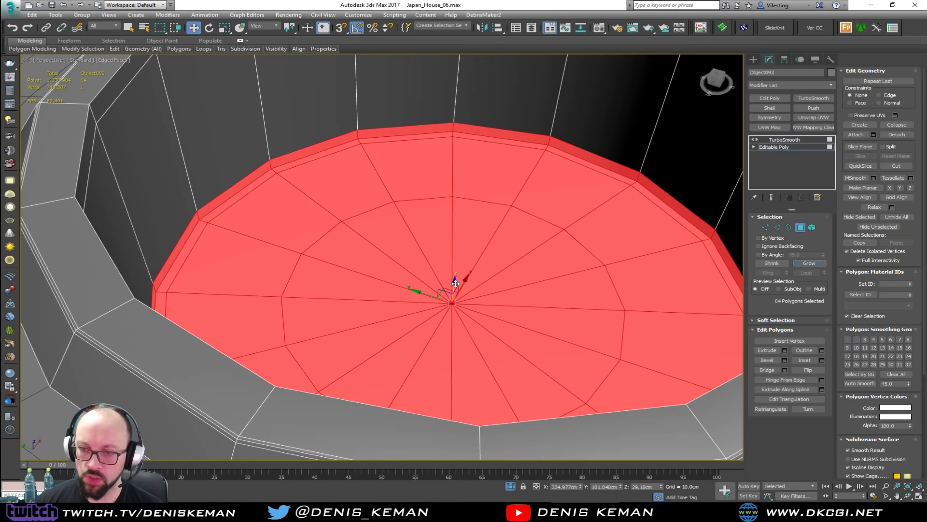
{"action": "left_click_drag", "start_coordinate": [455, 283], "coordinate": [447, 355]}
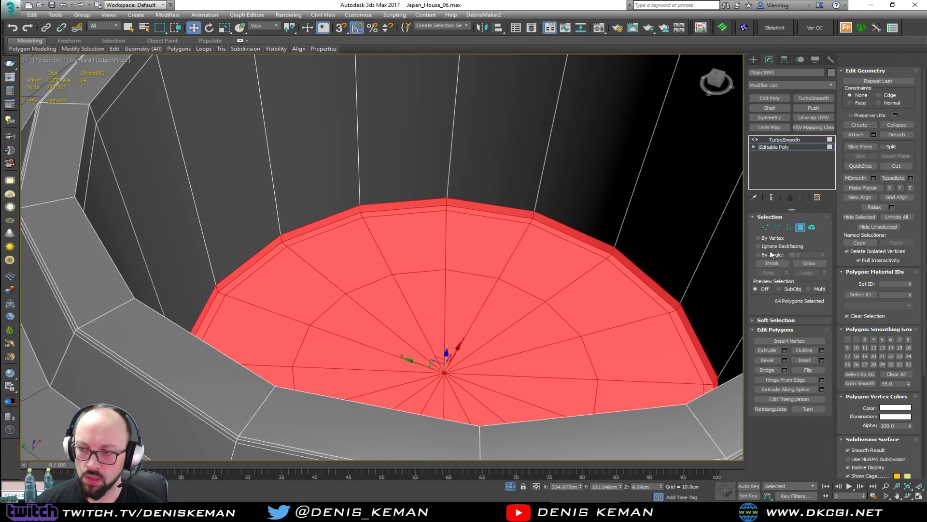
Step: End the isolation and examine the tub's depth below the panel in wireframe display
{"action": "left_click", "coordinate": [801, 227]}
{"action": "right_click", "coordinate": [486, 199]}
{"action": "left_click", "coordinate": [522, 133]}
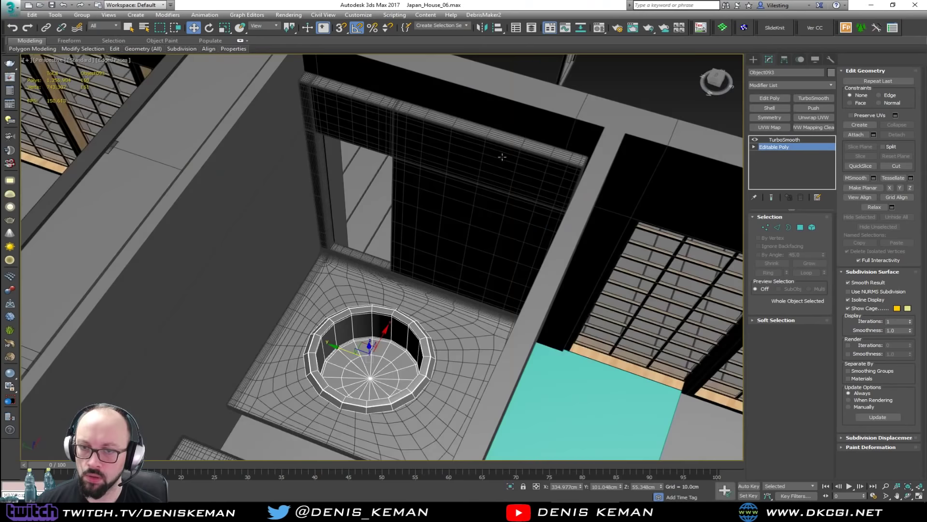
{"action": "middle_click_drag", "start_coordinate": [489, 160], "coordinate": [505, 105]}
{"action": "middle_click_drag", "start_coordinate": [435, 299], "coordinate": [460, 215], "text": "alt"}
{"action": "scroll", "coordinate": [347, 335], "scroll_direction": "up", "scroll_amount": 3}
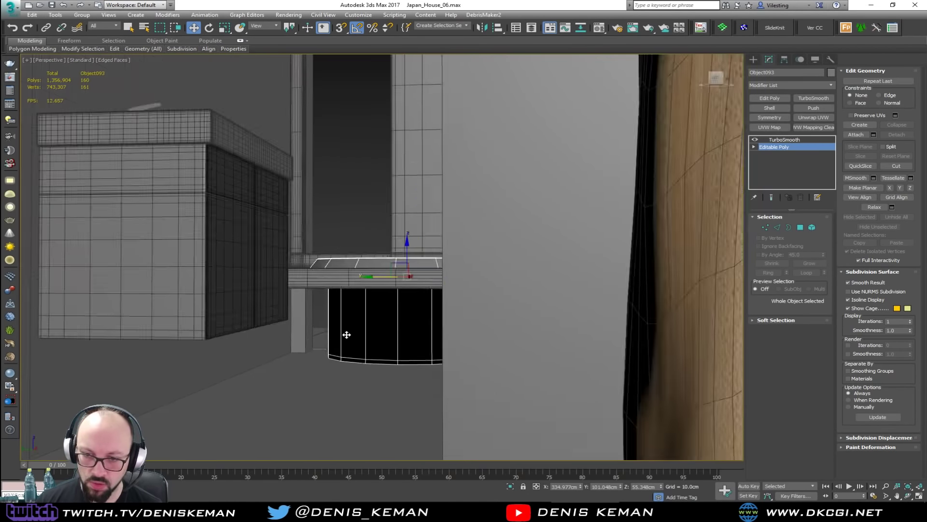
{"action": "scroll", "coordinate": [347, 334], "scroll_direction": "down", "scroll_amount": 3}
{"action": "key", "text": "F3"}
{"action": "middle_click_drag", "start_coordinate": [408, 320], "coordinate": [401, 328], "text": "alt"}
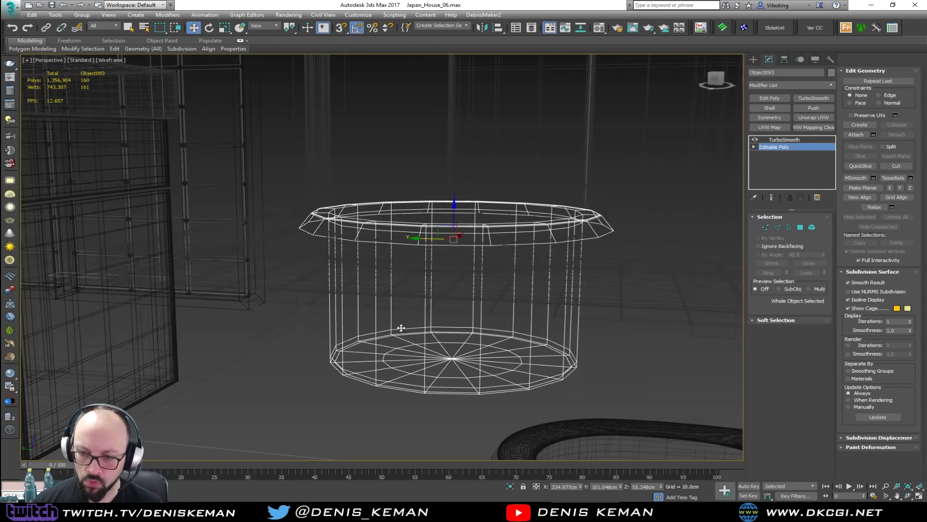
Step: Select the tub's floor polygons out to the bottom wall strip and lower them to about Z 1.1 cm
{"action": "key", "text": "1"}
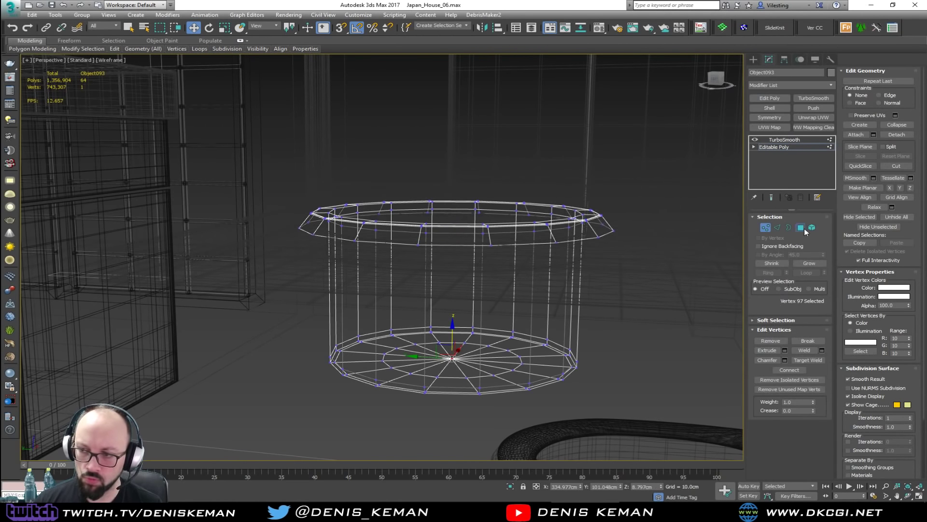
{"action": "left_click", "coordinate": [800, 227], "text": "ctrl"}
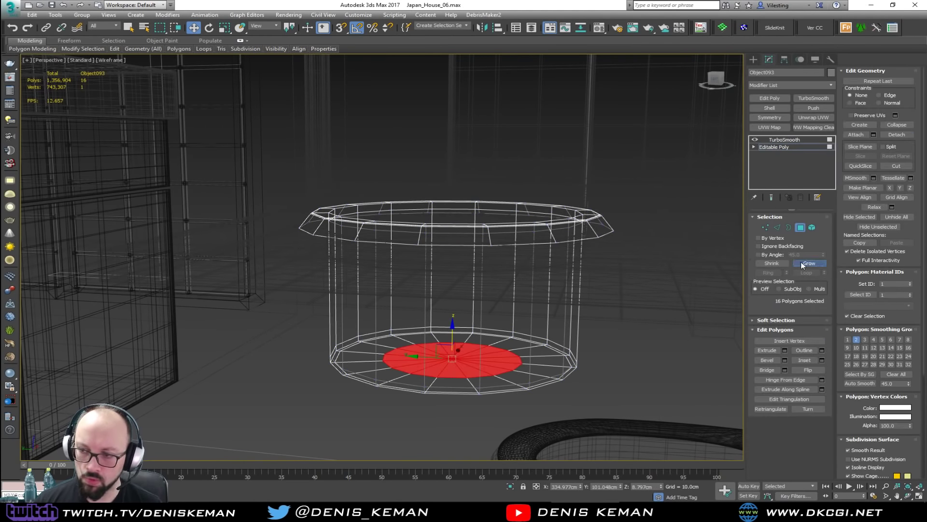
{"action": "left_click", "coordinate": [803, 264]}
{"action": "left_click", "coordinate": [802, 264]}
{"action": "left_click", "coordinate": [803, 264]}
{"action": "key", "text": "F3"}
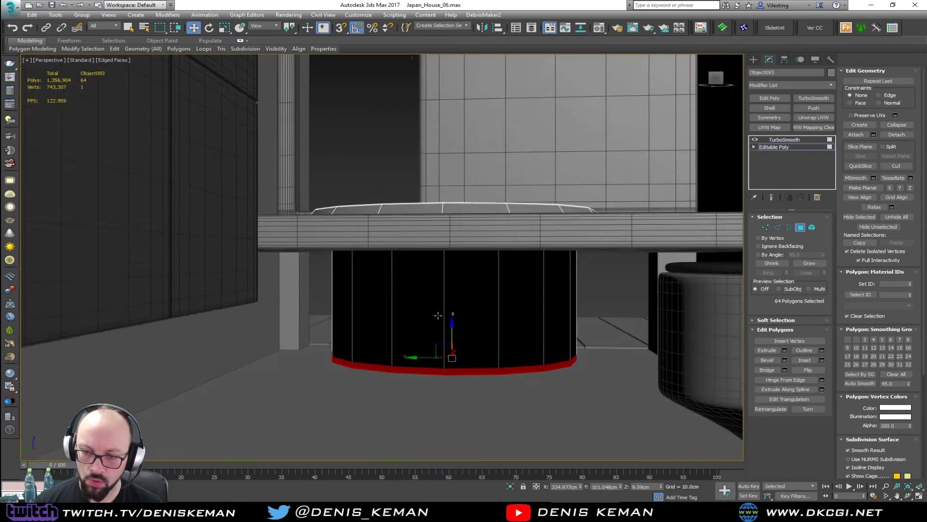
{"action": "middle_click_drag", "start_coordinate": [437, 315], "coordinate": [438, 311], "text": "alt"}
{"action": "left_click_drag", "start_coordinate": [451, 330], "coordinate": [453, 351]}
{"action": "middle_click_drag", "start_coordinate": [451, 344], "coordinate": [459, 365], "text": "alt"}
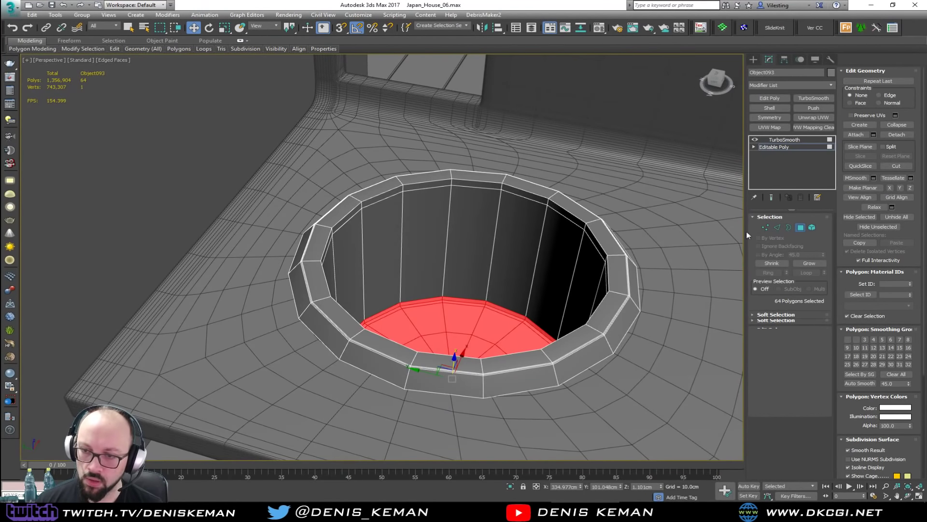
{"action": "left_click", "coordinate": [800, 227]}
{"action": "middle_click_drag", "start_coordinate": [452, 125], "coordinate": [451, 146], "text": "alt"}
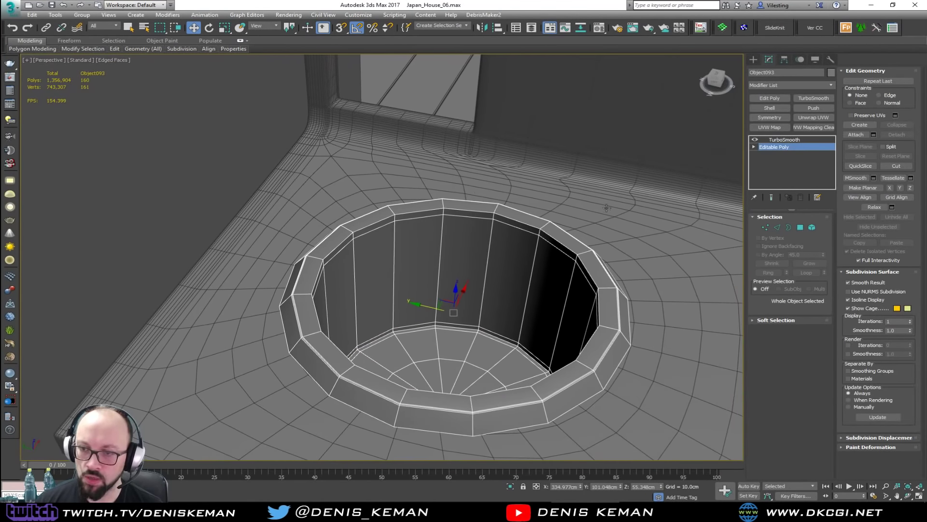
Step: Turn off the edged faces display and inspect the smoothed tub isolated with its L-shaped panel
{"action": "key", "text": "ctrl+d"}
{"action": "scroll", "coordinate": [606, 207], "scroll_direction": "down", "scroll_amount": 8}
{"action": "key", "text": "F4"}
{"action": "scroll", "coordinate": [400, 325], "scroll_direction": "up", "scroll_amount": 6}
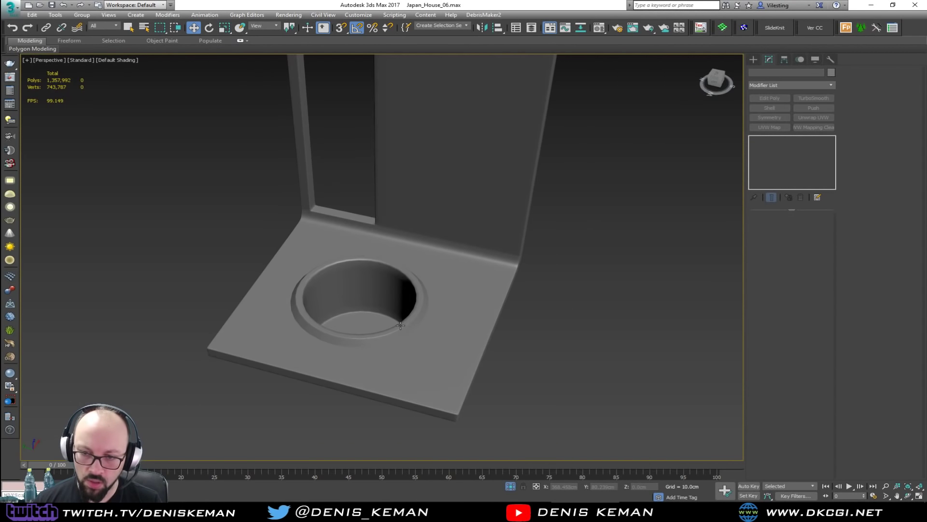
{"action": "mouse_move", "coordinate": [401, 326]}
{"action": "middle_mouse_down", "text": "alt"}
{"action": "mouse_move", "coordinate": [410, 323]}
{"action": "mouse_move", "coordinate": [394, 269]}
{"action": "mouse_move", "coordinate": [389, 330]}
{"action": "middle_mouse_up", "text": "alt"}
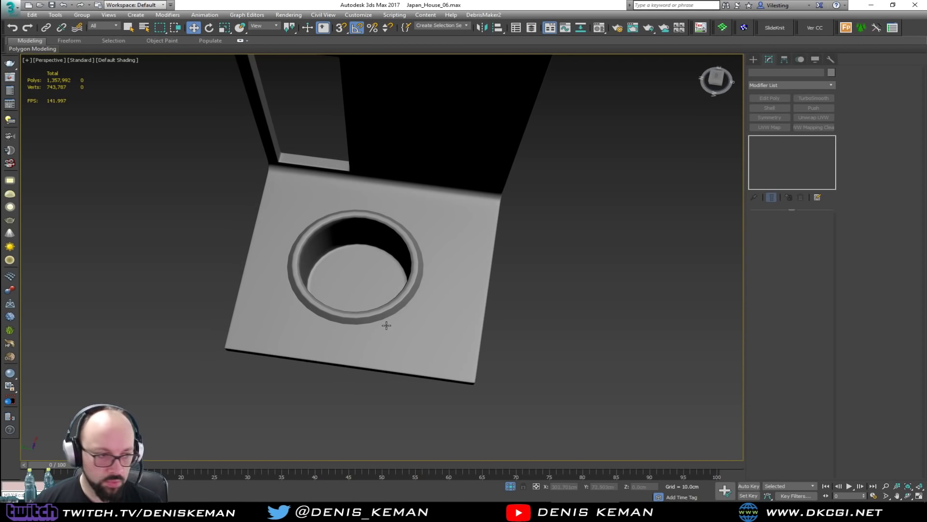
{"action": "left_click", "coordinate": [384, 289]}
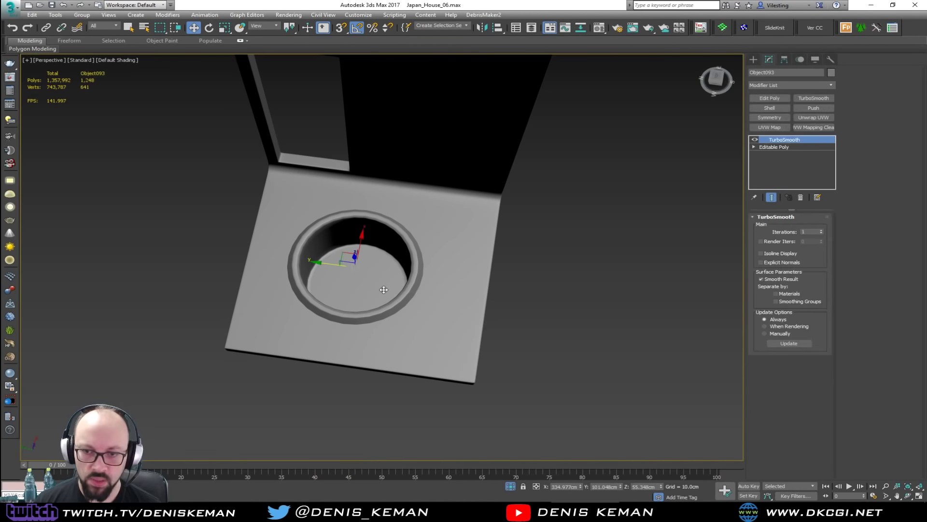
{"action": "scroll", "coordinate": [377, 265], "scroll_direction": "up", "scroll_amount": 5}
{"action": "scroll", "coordinate": [437, 326], "scroll_direction": "down", "scroll_amount": 9}
{"action": "middle_click_drag", "start_coordinate": [376, 266], "coordinate": [399, 205]}
Step: End the isolation, then isolate the tub, the L-shaped panel and the human figure together
{"action": "right_click", "coordinate": [444, 308]}
{"action": "left_click", "coordinate": [468, 243]}
{"action": "scroll", "coordinate": [377, 247], "scroll_direction": "down", "scroll_amount": 8}
{"action": "left_click", "coordinate": [322, 273], "text": "ctrl"}
{"action": "scroll", "coordinate": [400, 205], "scroll_direction": "down", "scroll_amount": 8}
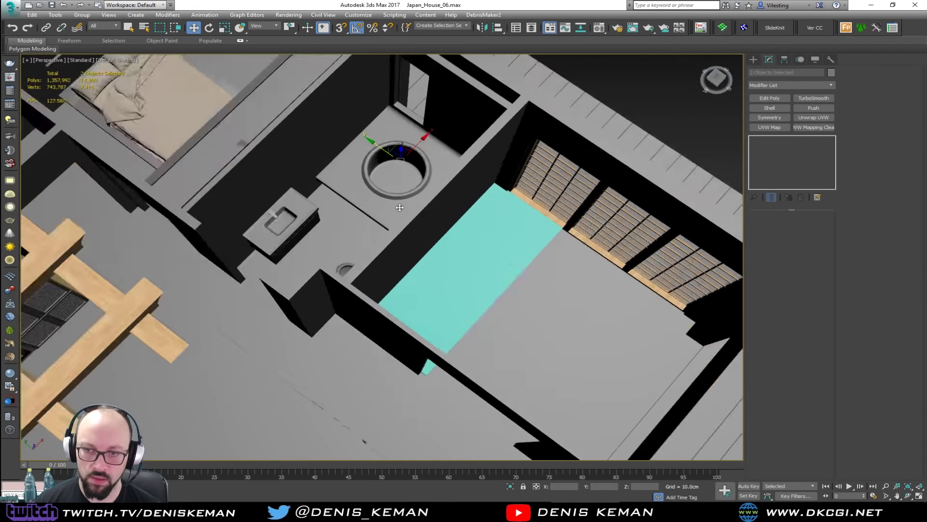
{"action": "middle_click_drag", "start_coordinate": [405, 284], "coordinate": [401, 155]}
{"action": "middle_click_drag", "start_coordinate": [425, 246], "coordinate": [320, 218], "text": "alt"}
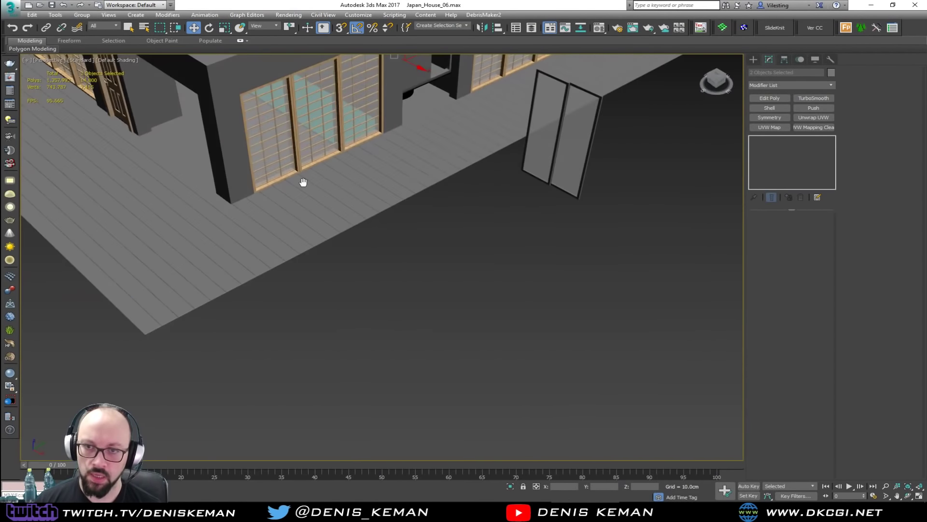
{"action": "middle_click_drag", "start_coordinate": [303, 182], "coordinate": [488, 314]}
{"action": "key", "text": "alt+q"}
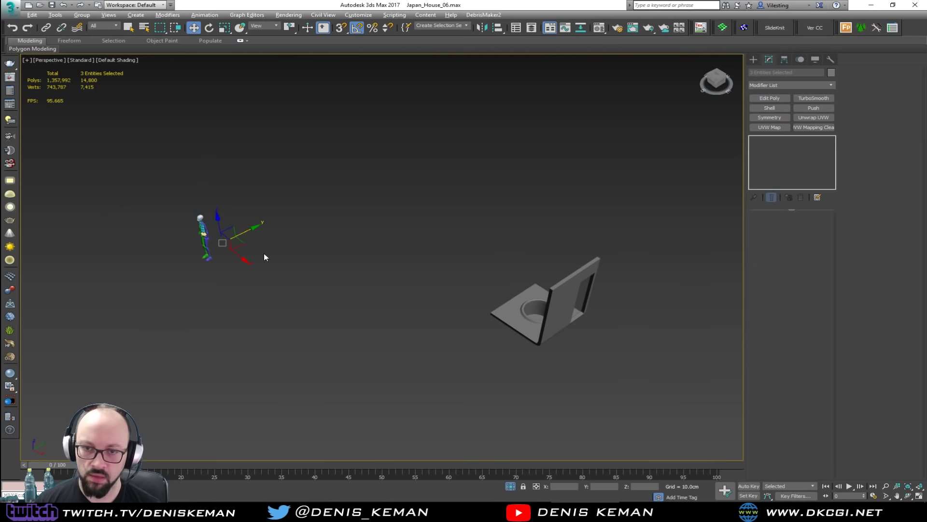
Step: Move the Amazing_Guy figure from outside the house over to the tub
{"action": "left_click", "coordinate": [213, 244]}
{"action": "left_click_drag", "start_coordinate": [214, 245], "coordinate": [537, 305]}
{"action": "key", "text": "z"}
{"action": "middle_click_drag", "start_coordinate": [499, 305], "coordinate": [600, 291], "text": "alt"}
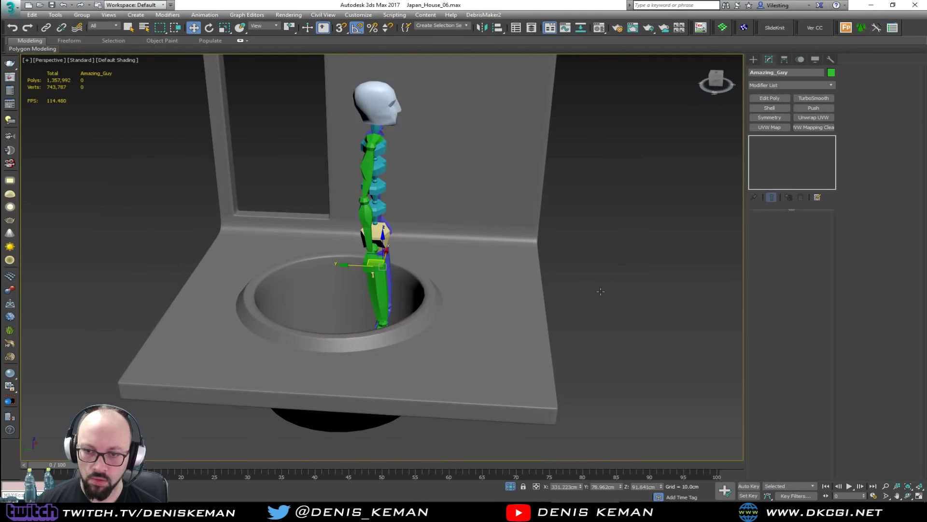
Step: Lower the human figure into the tub to about Z 10.5 cm to check the tub's scale
{"action": "key", "text": "e"}
{"action": "key", "text": "w"}
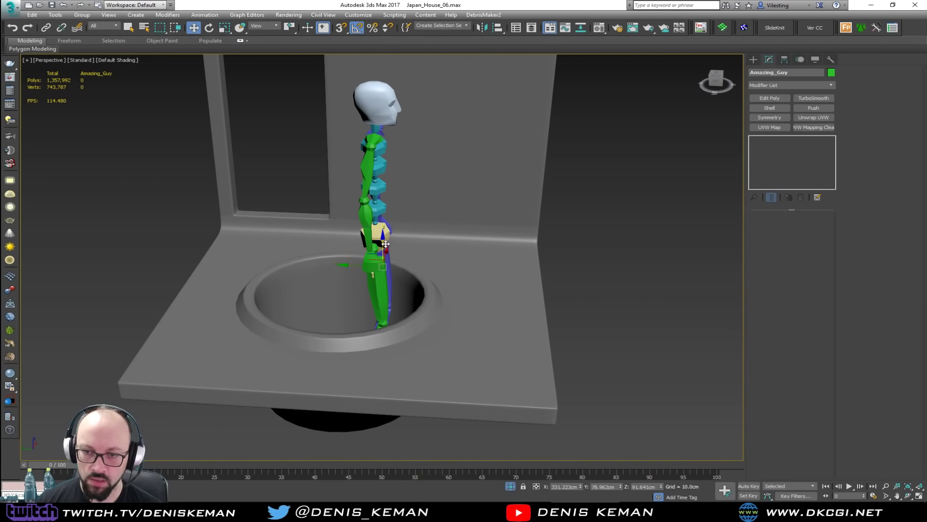
{"action": "left_click_drag", "start_coordinate": [385, 244], "coordinate": [385, 349]}
{"action": "mouse_move", "coordinate": [386, 350]}
{"action": "middle_mouse_down", "text": "alt"}
{"action": "mouse_move", "coordinate": [437, 309]}
{"action": "mouse_move", "coordinate": [408, 298]}
{"action": "mouse_move", "coordinate": [375, 349]}
{"action": "middle_mouse_up", "text": "alt"}
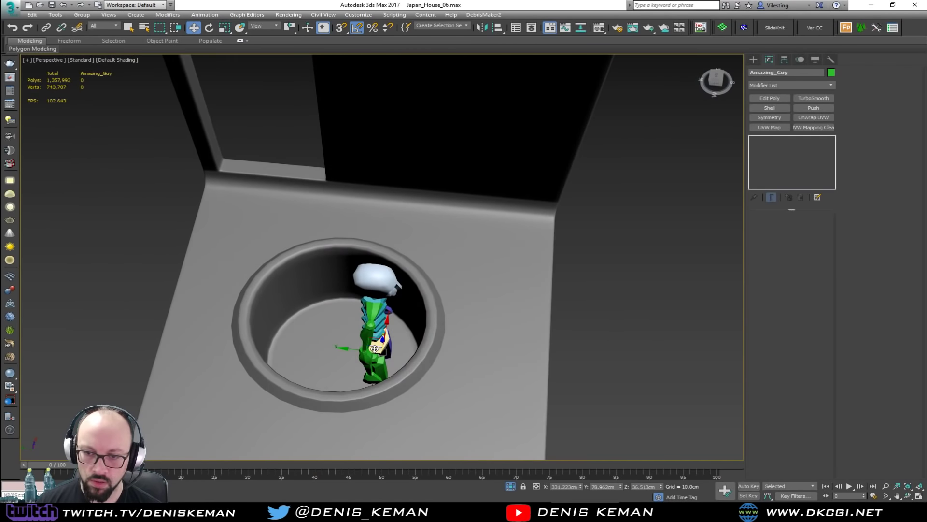
{"action": "left_click_drag", "start_coordinate": [373, 341], "coordinate": [371, 368]}
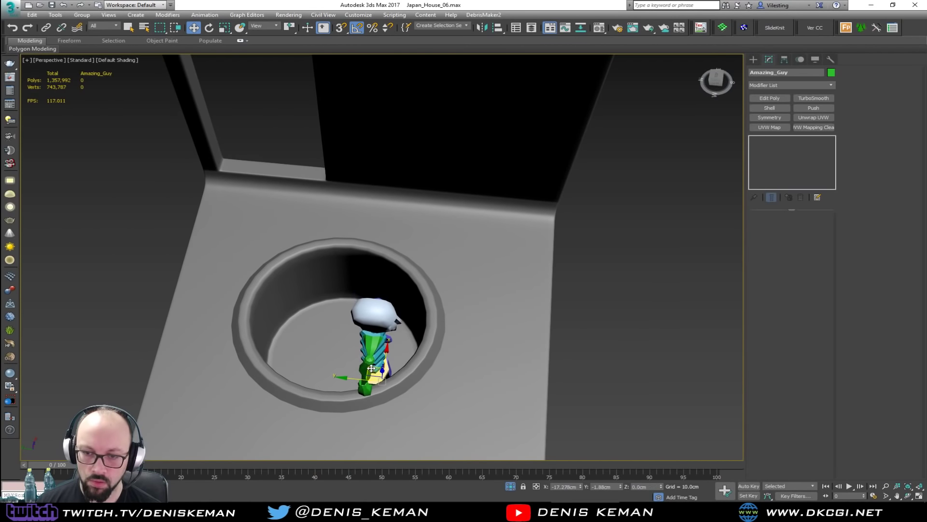
{"action": "key", "text": "ctrl+z"}
{"action": "middle_click_drag", "start_coordinate": [371, 368], "coordinate": [384, 332], "text": "alt"}
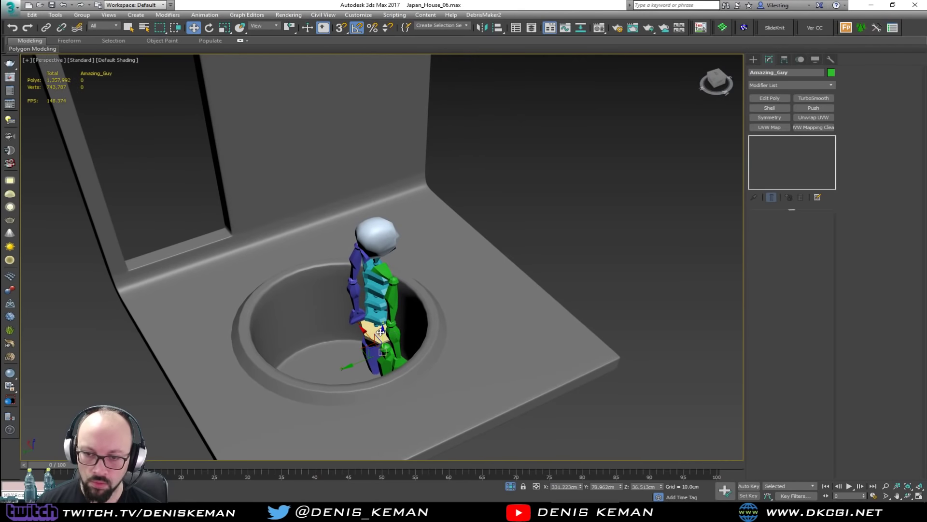
{"action": "left_click_drag", "start_coordinate": [380, 333], "coordinate": [382, 360]}
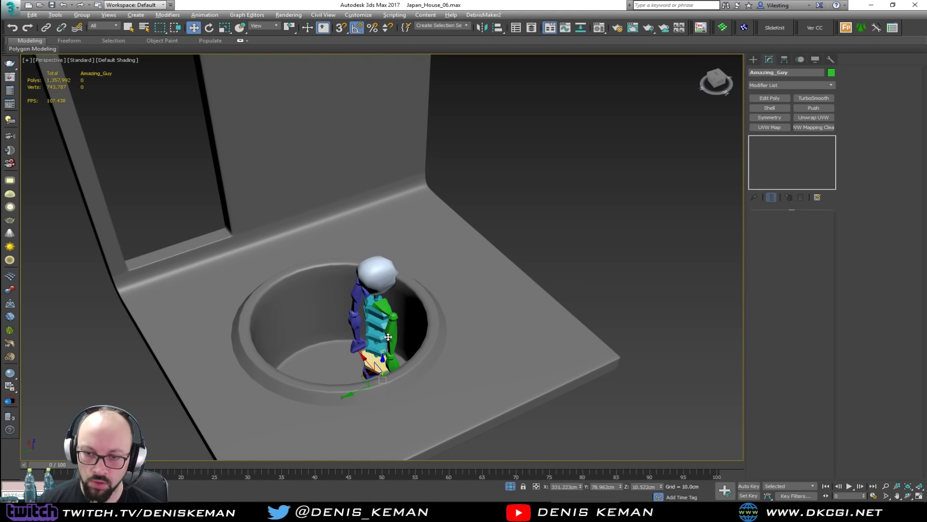
{"action": "middle_click_drag", "start_coordinate": [388, 337], "coordinate": [315, 330], "text": "alt"}
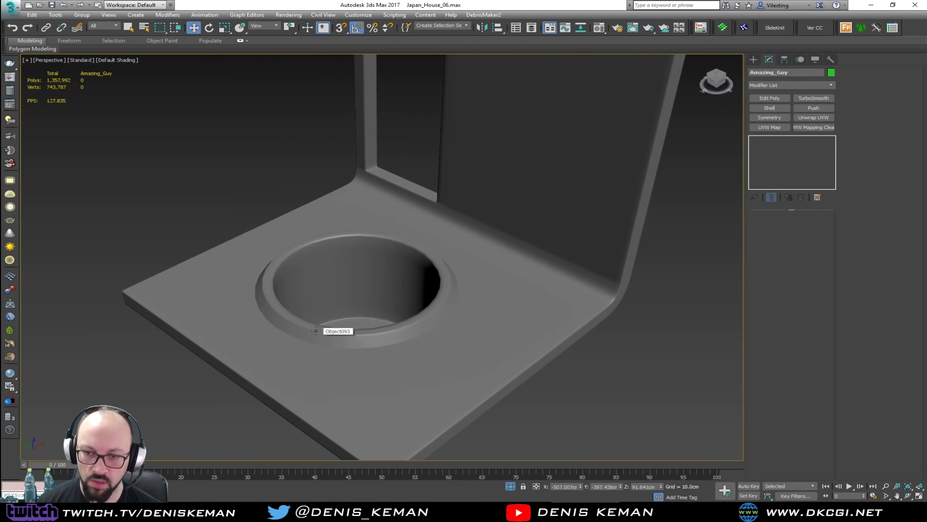
Step: End the isolation and bring the bathroom back into view within the whole house
{"action": "scroll", "coordinate": [316, 331], "scroll_direction": "down", "scroll_amount": 5}
{"action": "key", "text": "alt+q"}
{"action": "right_click", "coordinate": [401, 289]}
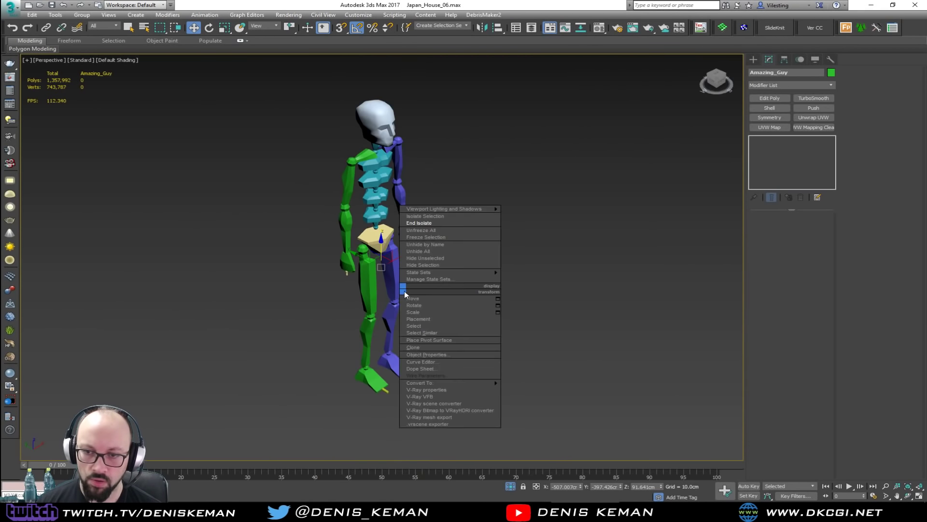
{"action": "left_click", "coordinate": [436, 223]}
{"action": "middle_click_drag", "start_coordinate": [437, 263], "coordinate": [387, 291]}
{"action": "middle_click_drag", "start_coordinate": [307, 219], "coordinate": [452, 328]}
{"action": "middle_click_drag", "start_coordinate": [392, 319], "coordinate": [402, 256], "text": "alt"}
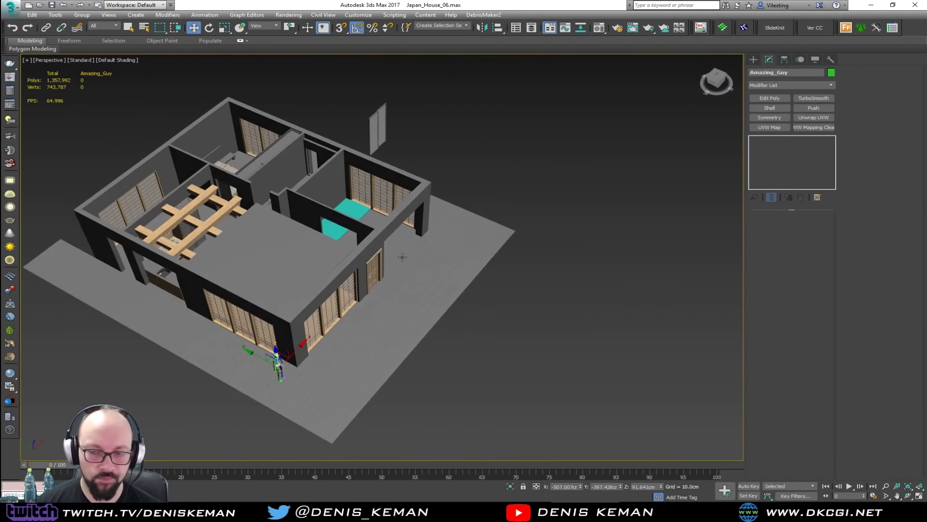
{"action": "middle_click_drag", "start_coordinate": [317, 231], "coordinate": [395, 322]}
{"action": "scroll", "coordinate": [338, 256], "scroll_direction": "up", "scroll_amount": 5}
Step: Set the tub's object color to the darker gray custom color and clear the selection
{"action": "left_click", "coordinate": [412, 279]}
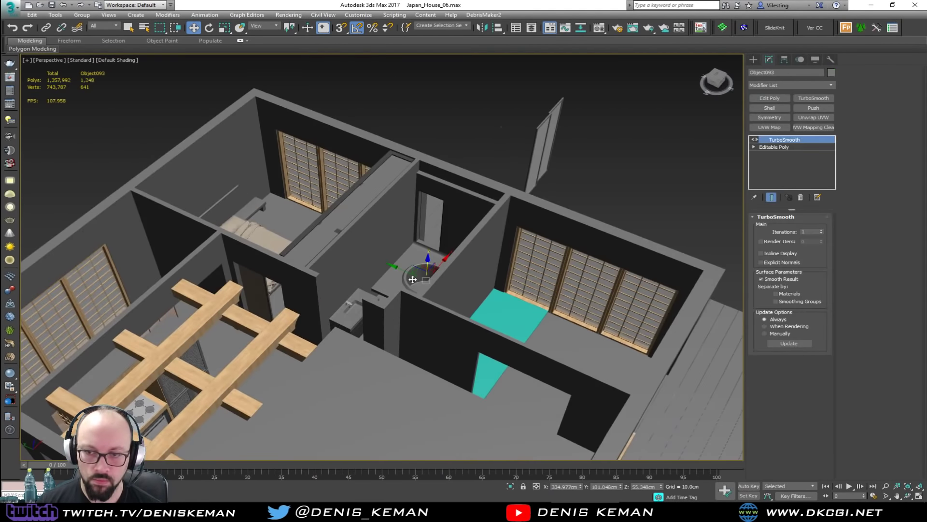
{"action": "key", "text": "z"}
{"action": "middle_click_drag", "start_coordinate": [412, 279], "coordinate": [436, 278], "text": "alt"}
{"action": "middle_click_drag", "start_coordinate": [343, 207], "coordinate": [375, 303]}
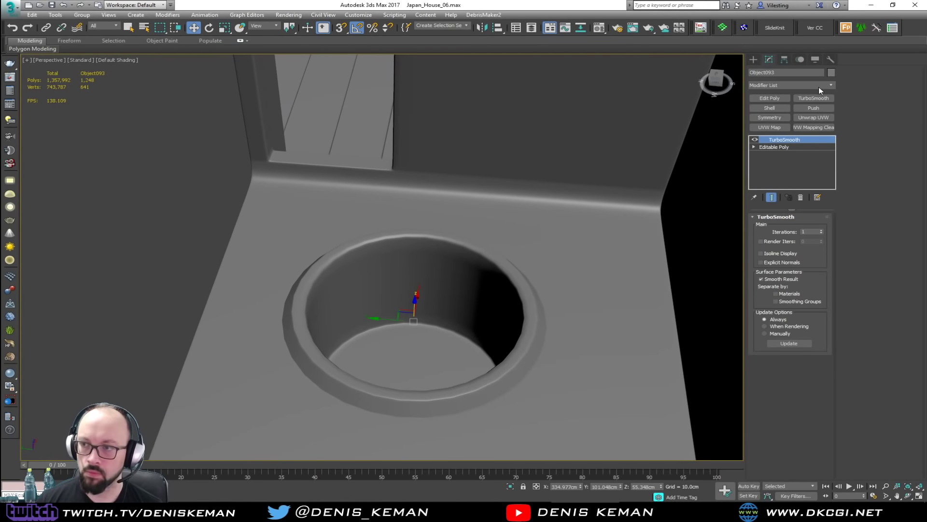
{"action": "left_click", "coordinate": [831, 73]}
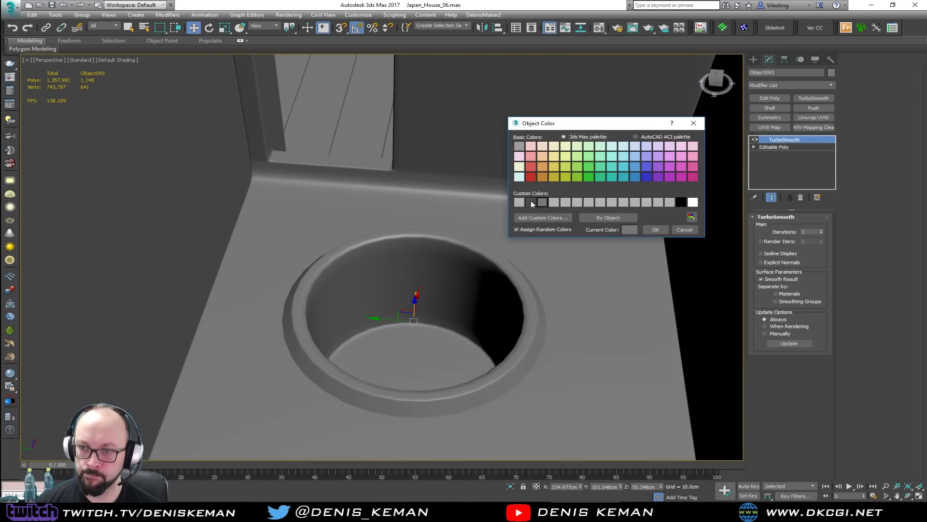
{"action": "left_click", "coordinate": [656, 230]}
{"action": "middle_click_drag", "start_coordinate": [523, 213], "coordinate": [485, 296]}
{"action": "scroll", "coordinate": [466, 261], "scroll_direction": "down", "scroll_amount": 5}
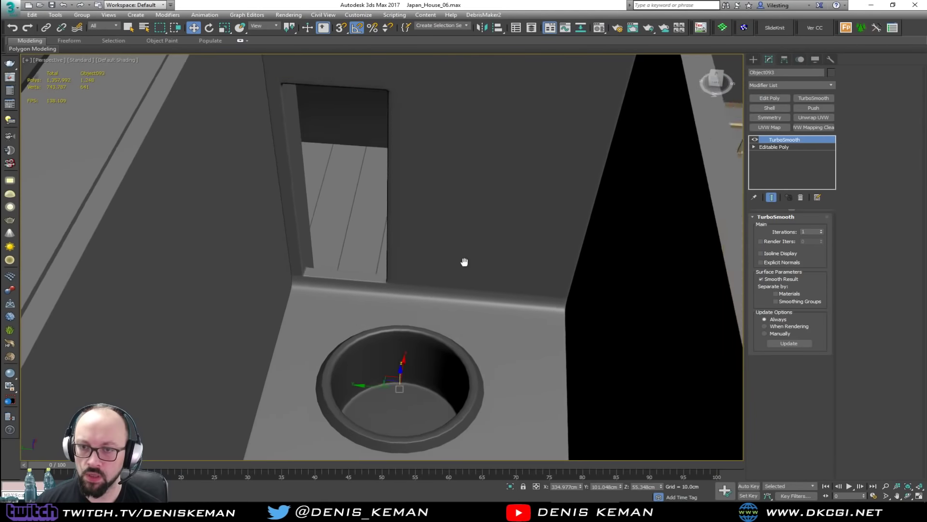
{"action": "left_click", "coordinate": [508, 131]}
Step: Compare the tub and the L-shaped panel's wall with the Bath_Idea_02 reference picture
{"action": "middle_click_drag", "start_coordinate": [507, 131], "coordinate": [462, 202], "text": "alt"}
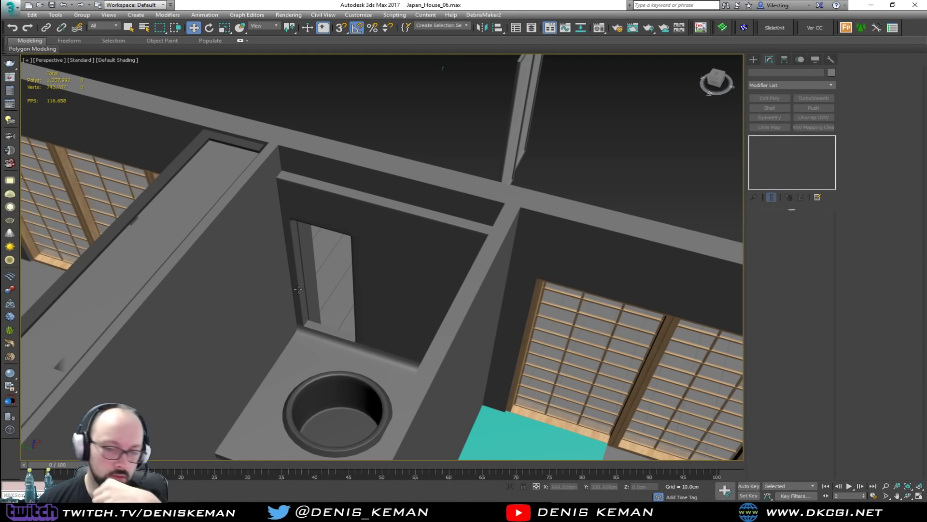
{"action": "middle_click_drag", "start_coordinate": [352, 312], "coordinate": [399, 309], "text": "alt"}
{"action": "scroll", "coordinate": [439, 346], "scroll_direction": "up", "scroll_amount": 8}
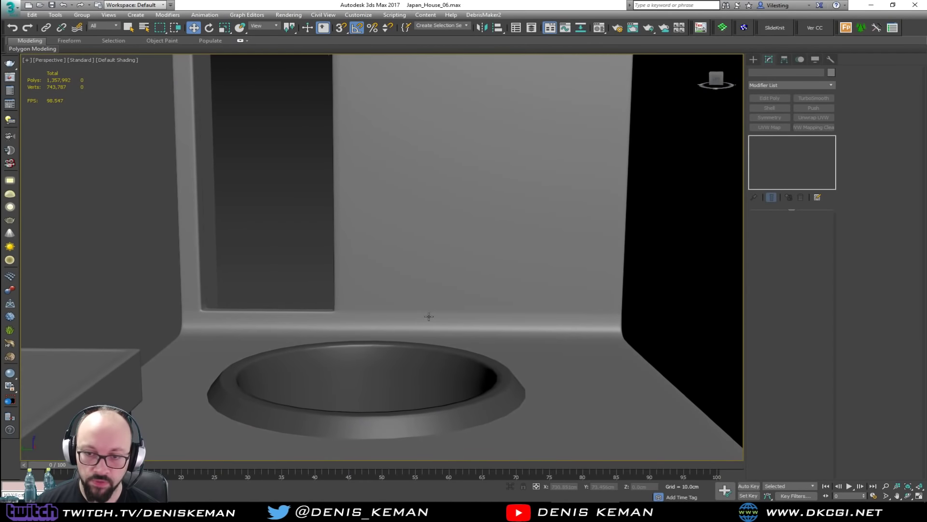
{"action": "middle_click_drag", "start_coordinate": [429, 317], "coordinate": [413, 335], "text": "alt"}
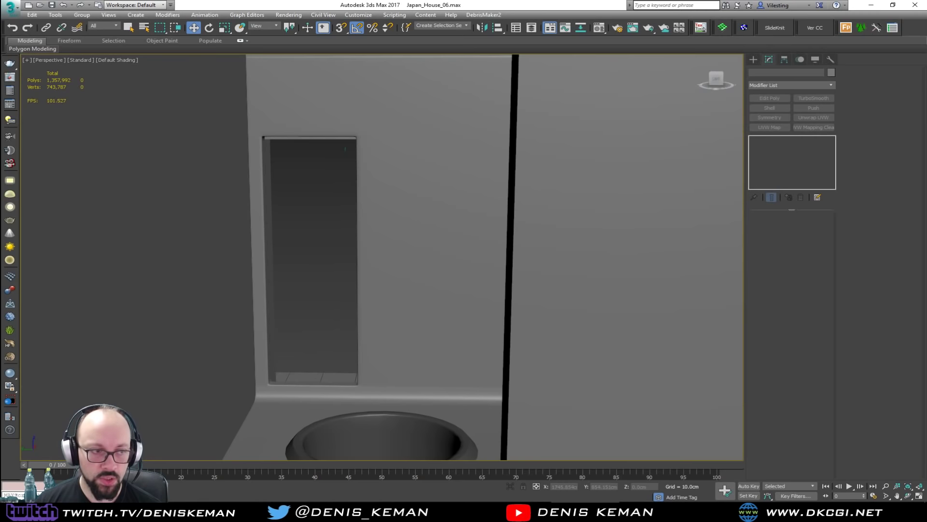
{"action": "left_click_drag", "start_coordinate": [0, 87], "coordinate": [512, 56]}
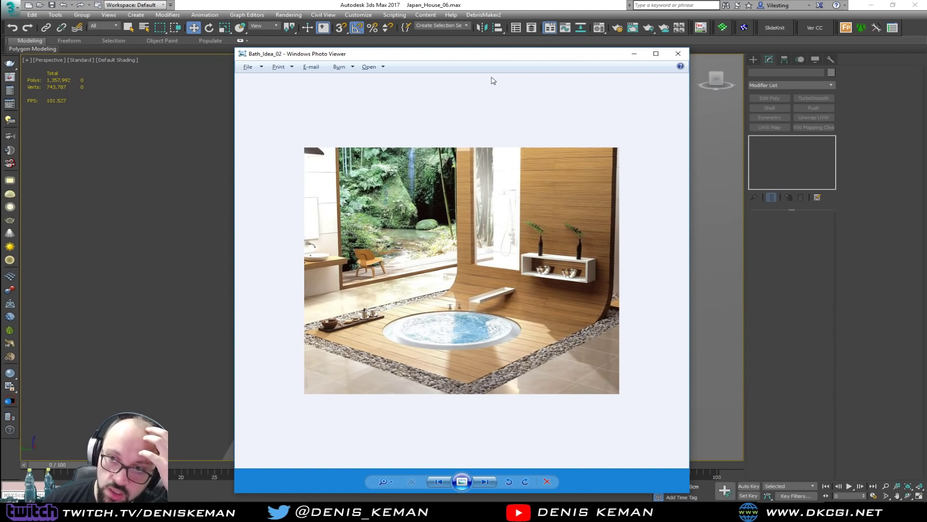
{"action": "left_click_drag", "start_coordinate": [502, 56], "coordinate": [926, 58]}
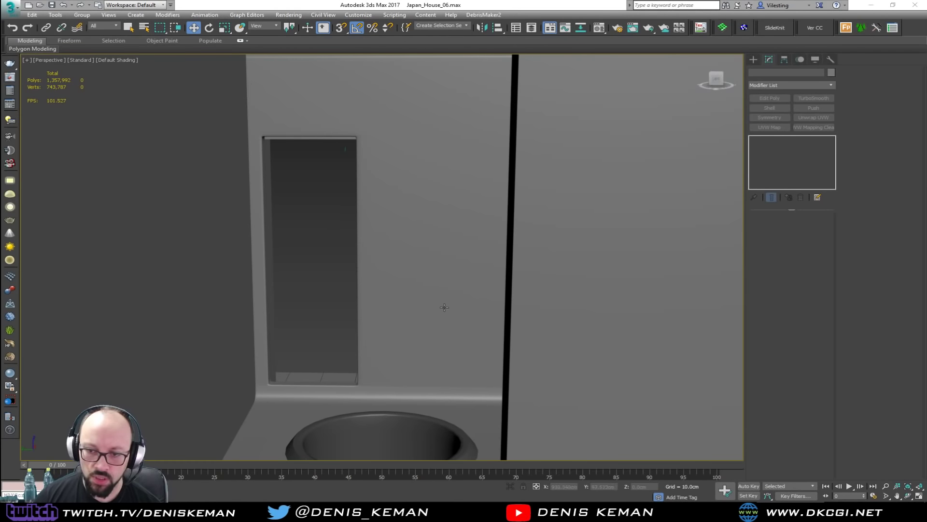
{"action": "middle_click_drag", "start_coordinate": [424, 230], "coordinate": [397, 253], "text": "alt"}
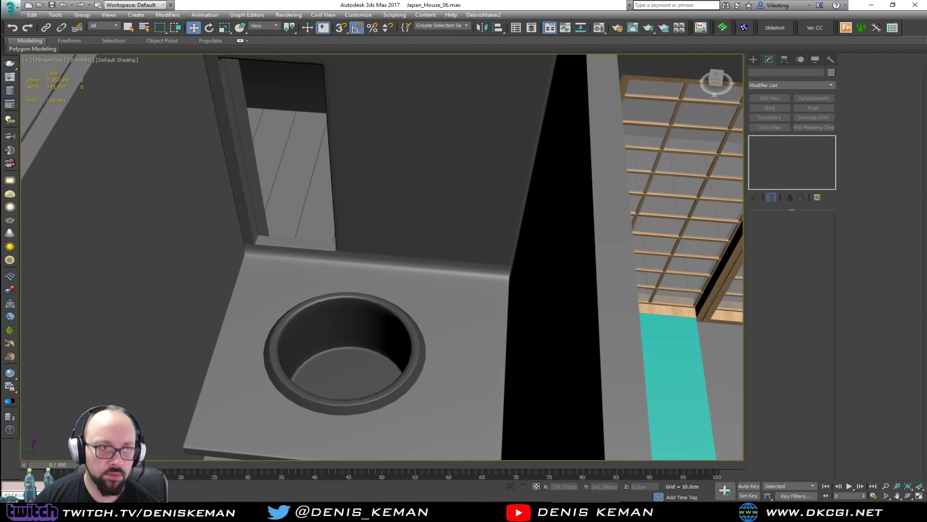
{"action": "key", "text": "alt+Tab"}
{"action": "left_click_drag", "start_coordinate": [508, 38], "coordinate": [647, 60]}
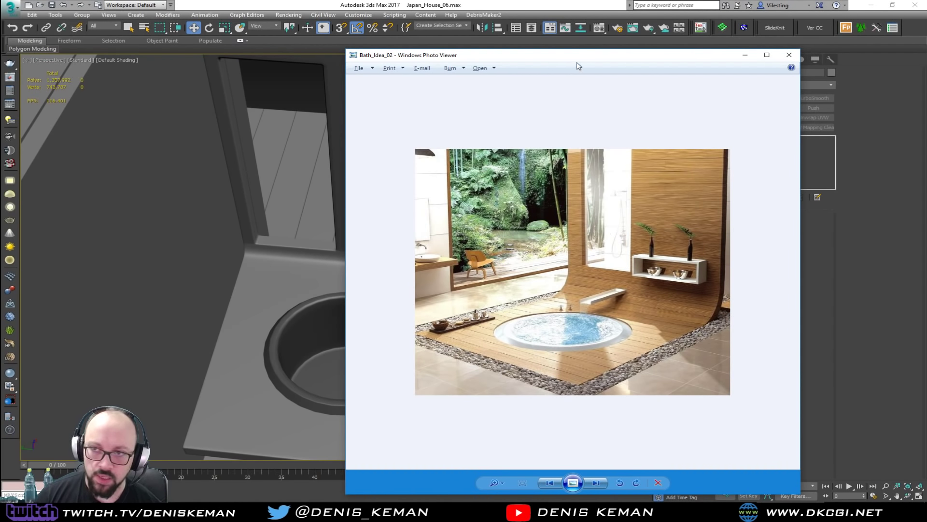
{"action": "key", "text": "alt+Tab"}
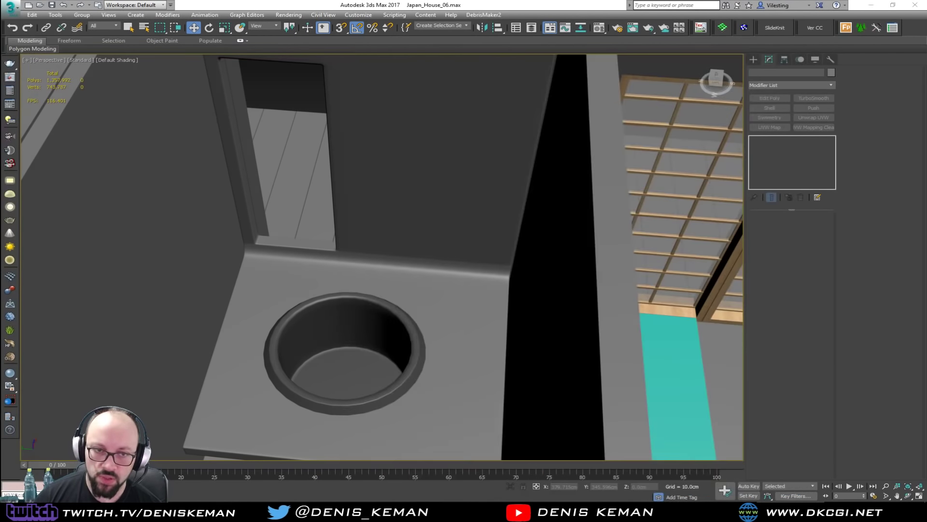
Step: Isolate the L-shaped bathroom panel together with the house floor and clear the selection
{"action": "middle_click_drag", "start_coordinate": [364, 240], "coordinate": [366, 327], "text": "alt"}
{"action": "middle_click_drag", "start_coordinate": [357, 409], "coordinate": [441, 313], "text": "alt"}
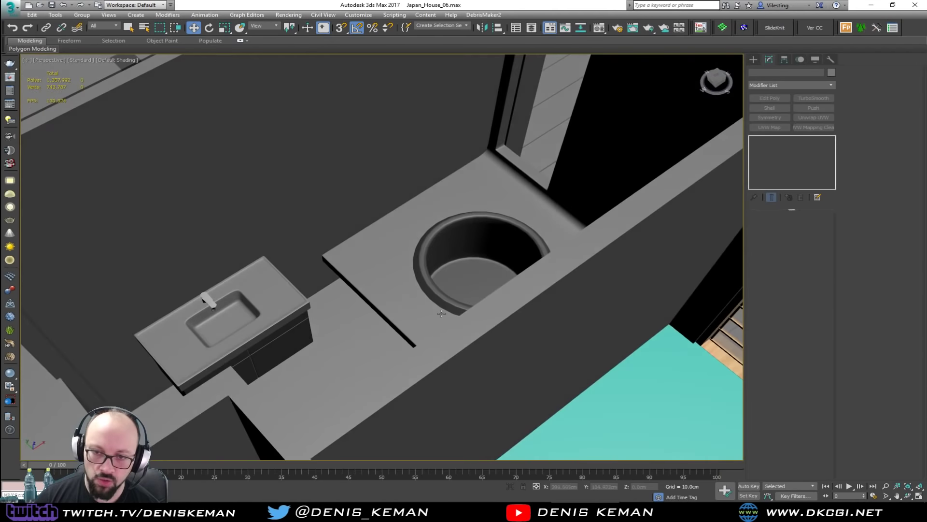
{"action": "middle_click_drag", "start_coordinate": [360, 385], "coordinate": [394, 341], "text": "alt"}
{"action": "left_click", "coordinate": [370, 316]}
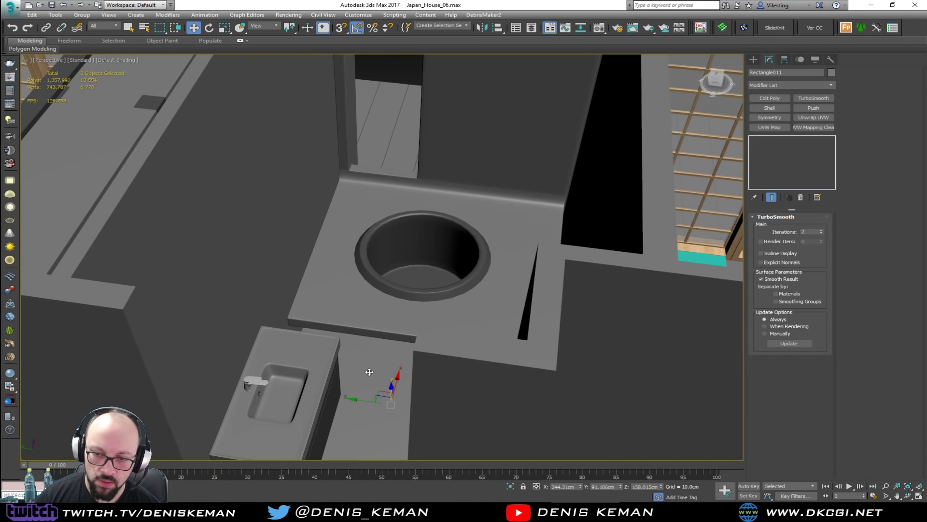
{"action": "left_click", "coordinate": [371, 324], "text": "ctrl"}
{"action": "key", "text": "alt+q"}
{"action": "left_click", "coordinate": [634, 293]}
{"action": "middle_click_drag", "start_coordinate": [486, 325], "coordinate": [464, 292], "text": "alt"}
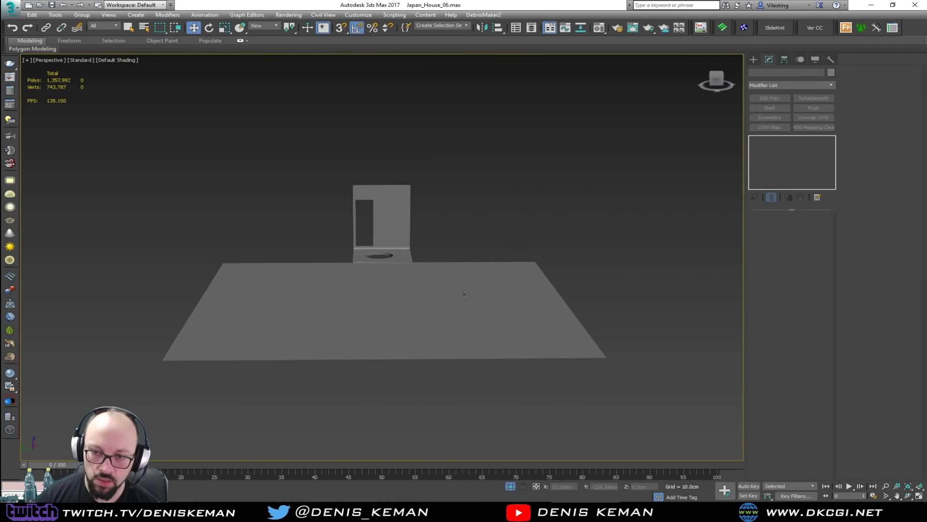
Step: Create a box about 180 cm long, 44 cm wide and 29 cm high along the front edge of the L-shaped panel's base
{"action": "scroll", "coordinate": [397, 262], "scroll_direction": "up", "scroll_amount": 6}
{"action": "middle_click_drag", "start_coordinate": [392, 261], "coordinate": [321, 331]}
{"action": "left_click", "coordinate": [753, 59]}
{"action": "left_click", "coordinate": [771, 111]}
{"action": "key", "text": "alt+w"}
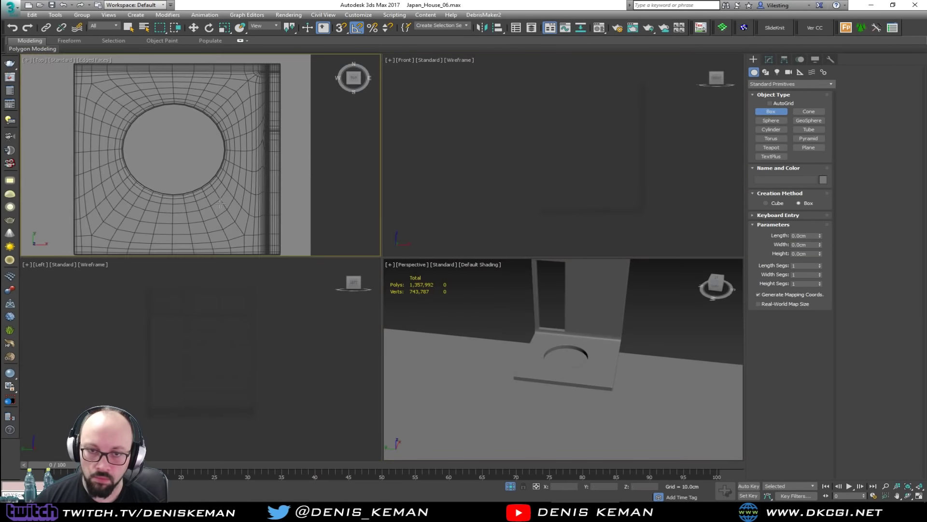
{"action": "scroll", "coordinate": [274, 155], "scroll_direction": "down", "scroll_amount": 10}
{"action": "key", "text": "alt+w"}
{"action": "scroll", "coordinate": [475, 246], "scroll_direction": "up", "scroll_amount": 8}
{"action": "key", "text": "s"}
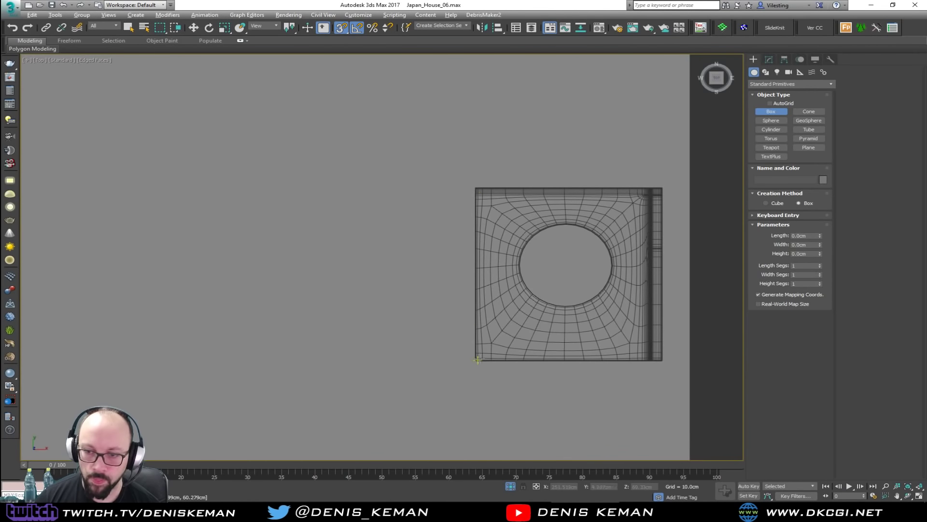
{"action": "left_click_drag", "start_coordinate": [473, 361], "coordinate": [523, 187]}
{"action": "key", "text": "s"}
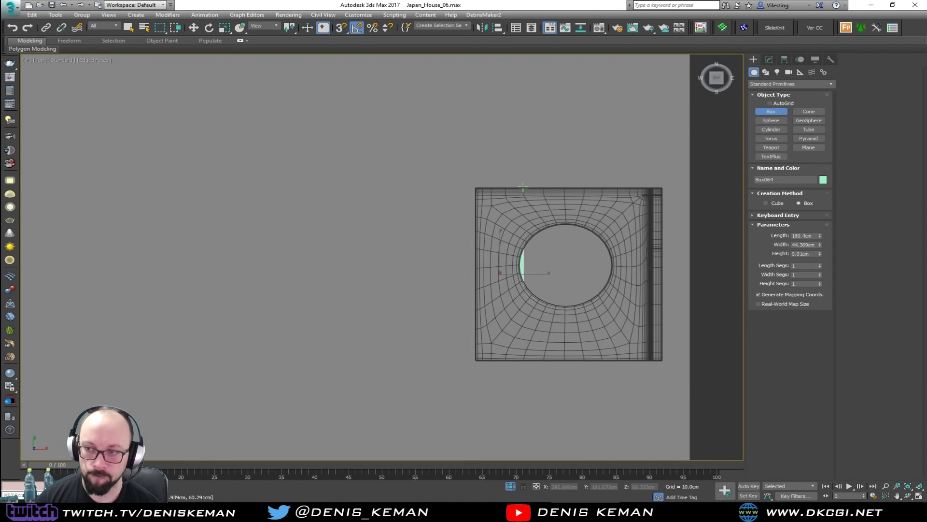
{"action": "key", "text": "alt+w"}
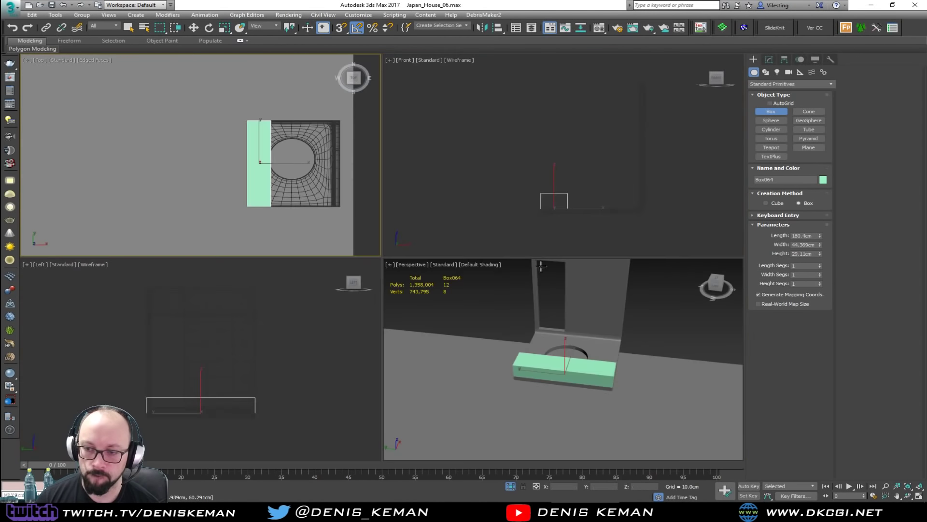
{"action": "scroll", "coordinate": [538, 373], "scroll_direction": "up", "scroll_amount": 2}
{"action": "key", "text": "alt+w"}
{"action": "scroll", "coordinate": [470, 264], "scroll_direction": "up", "scroll_amount": 2}
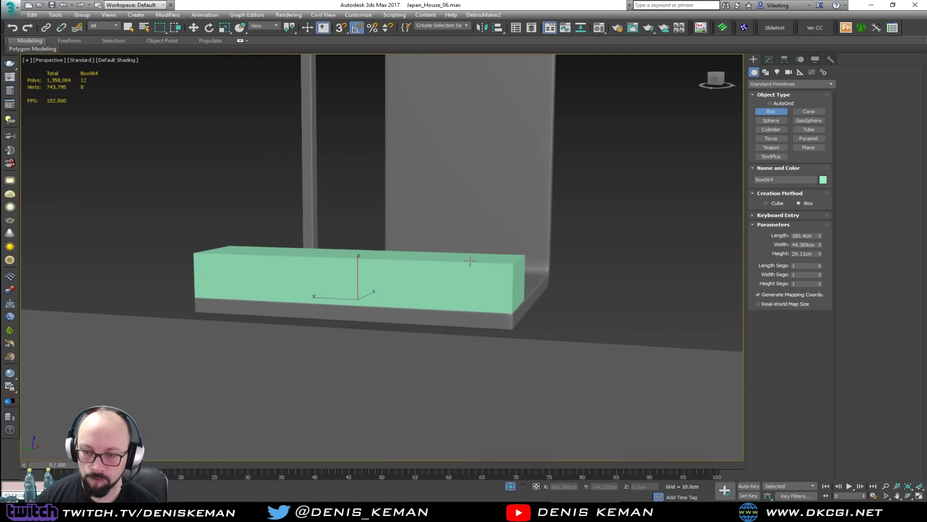
Step: Lower the box beneath the panel's base and set its height to 50 cm
{"action": "key", "text": "w"}
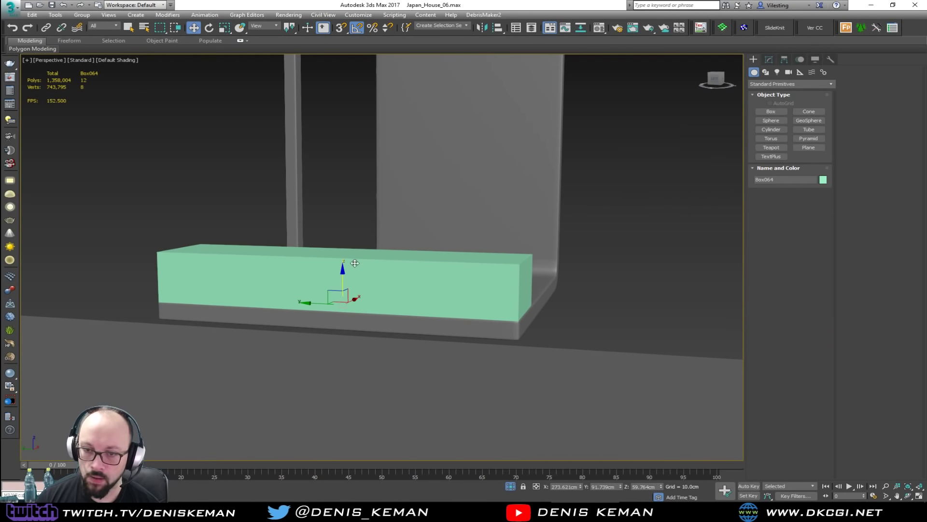
{"action": "left_click_drag", "start_coordinate": [344, 268], "coordinate": [351, 383]}
{"action": "left_click", "coordinate": [769, 59]}
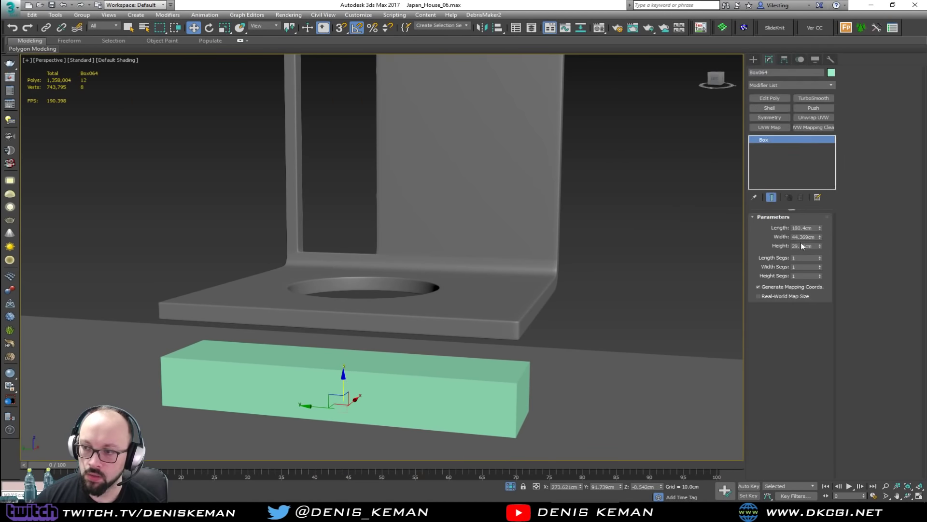
{"action": "key", "text": "Return"}
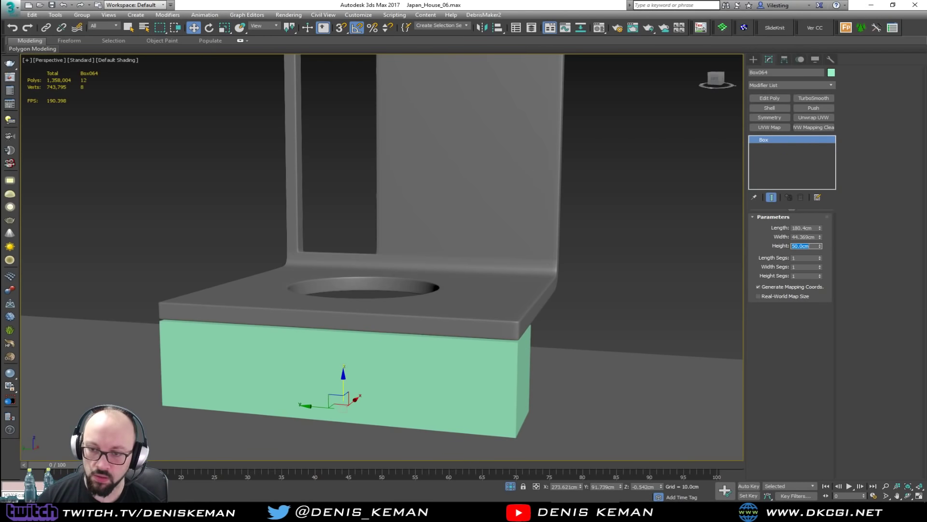
Step: Raise the box snugly against the underside of the panel's base and shift it slightly inward from the front edge
{"action": "middle_click_drag", "start_coordinate": [693, 242], "coordinate": [648, 233], "text": "alt"}
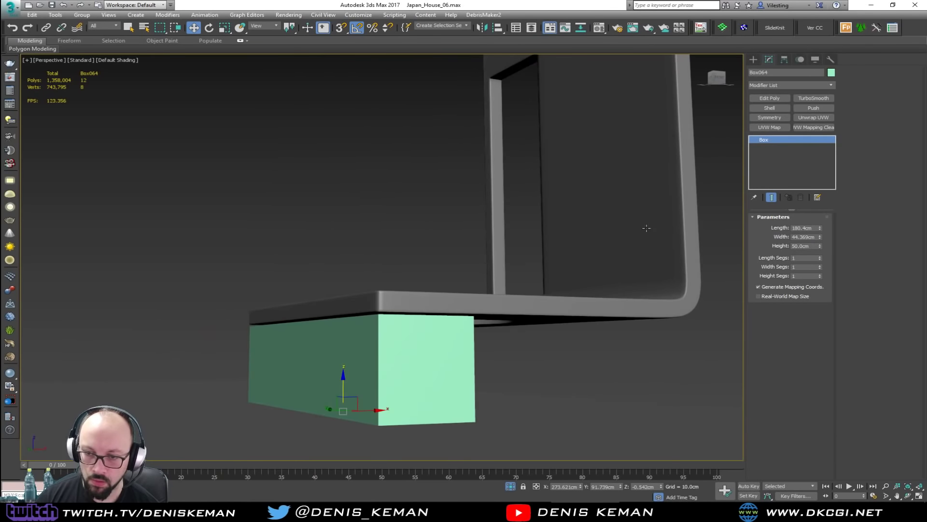
{"action": "middle_click_drag", "start_coordinate": [354, 320], "coordinate": [337, 332], "text": "alt"}
{"action": "scroll", "coordinate": [321, 327], "scroll_direction": "up", "scroll_amount": 3}
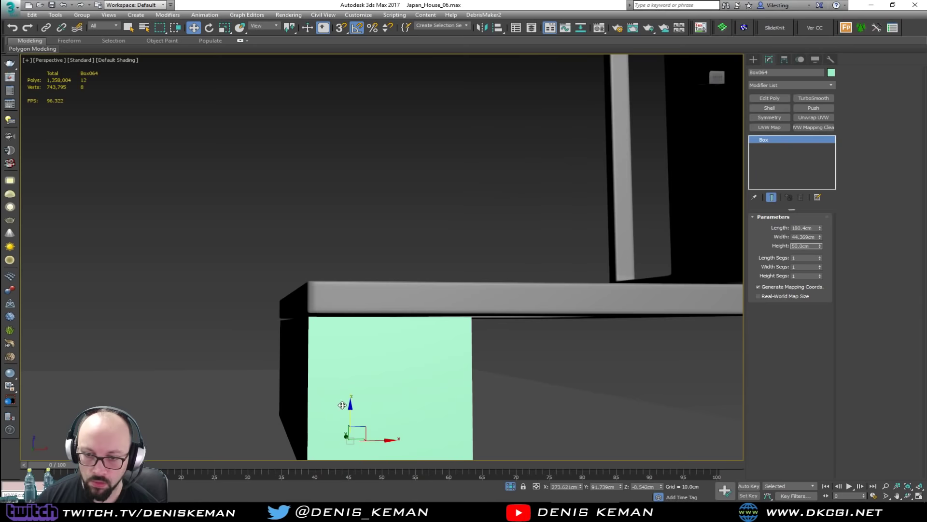
{"action": "left_click_drag", "start_coordinate": [349, 415], "coordinate": [351, 382]}
{"action": "middle_click_drag", "start_coordinate": [351, 382], "coordinate": [383, 305], "text": "alt"}
Step: Add an Edit Poly modifier and move the box's inner face toward the front, leaving it about 20 cm thick
{"action": "left_click", "coordinate": [770, 98]}
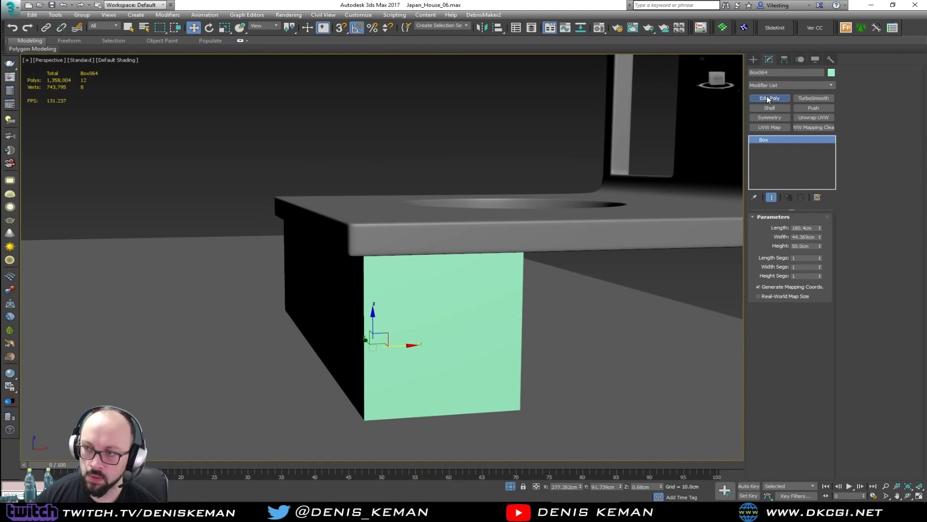
{"action": "key", "text": "4"}
{"action": "middle_click_drag", "start_coordinate": [535, 300], "coordinate": [485, 300], "text": "alt"}
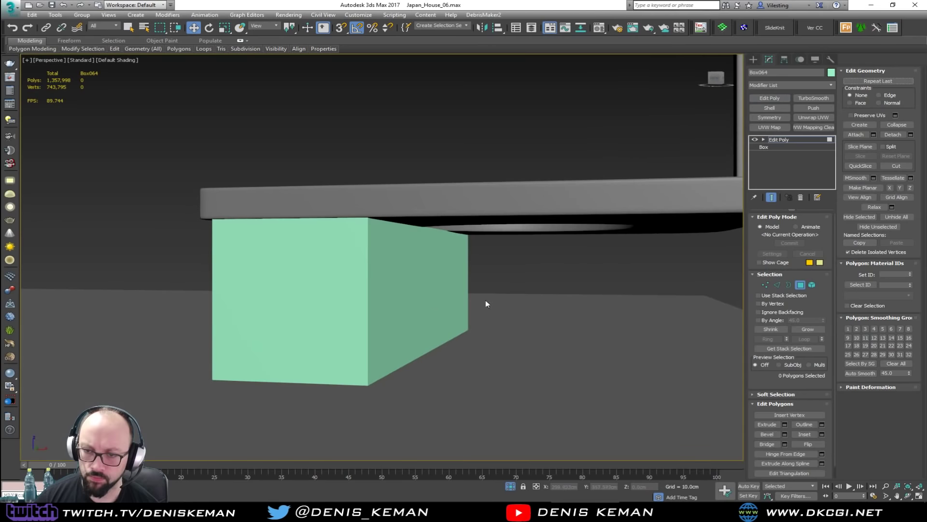
{"action": "left_click", "coordinate": [447, 303]}
{"action": "left_click_drag", "start_coordinate": [464, 289], "coordinate": [404, 289]}
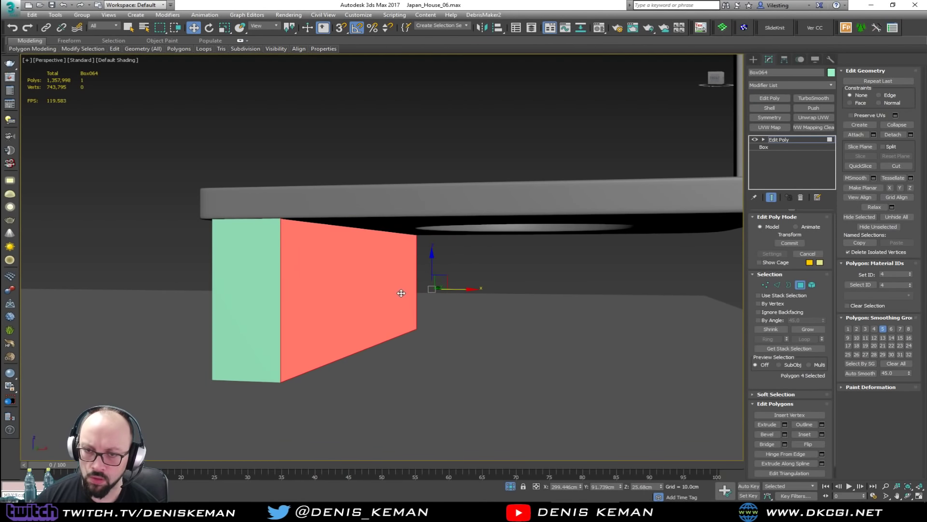
{"action": "middle_click_drag", "start_coordinate": [404, 290], "coordinate": [655, 283], "text": "alt"}
{"action": "left_click", "coordinate": [804, 285]}
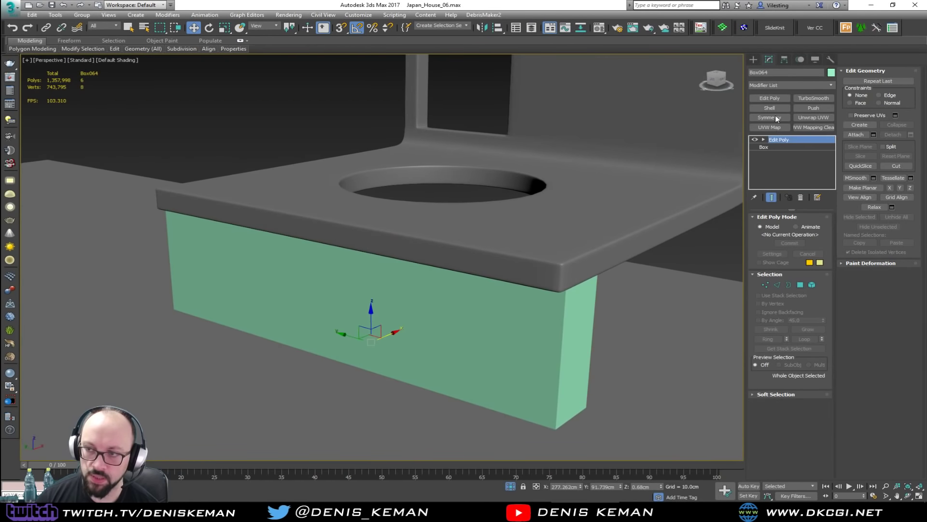
Step: Add a Chamfer modifier to the box with an amount of 0.5 cm and check the edges with edged faces shown
{"action": "left_click", "coordinate": [778, 83]}
{"action": "key", "text": "c"}
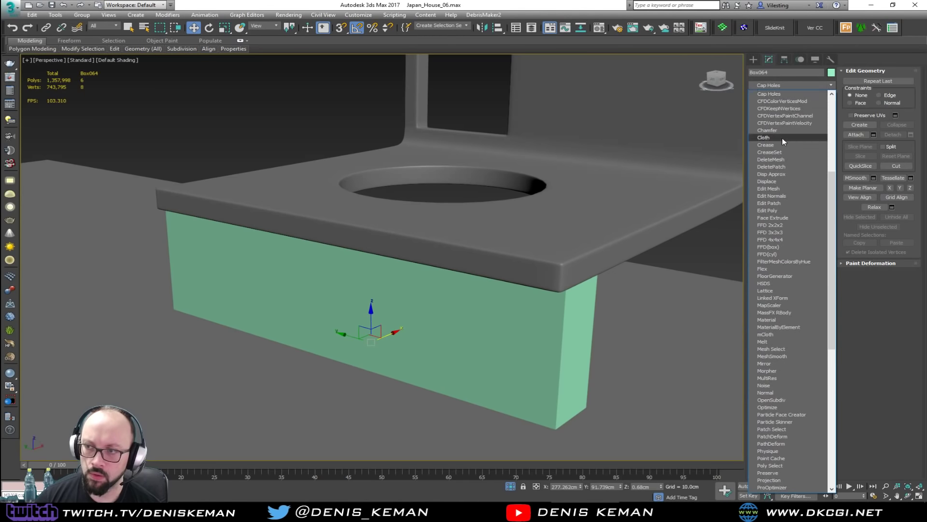
{"action": "left_click", "coordinate": [768, 131]}
{"action": "double_click", "coordinate": [810, 252]}
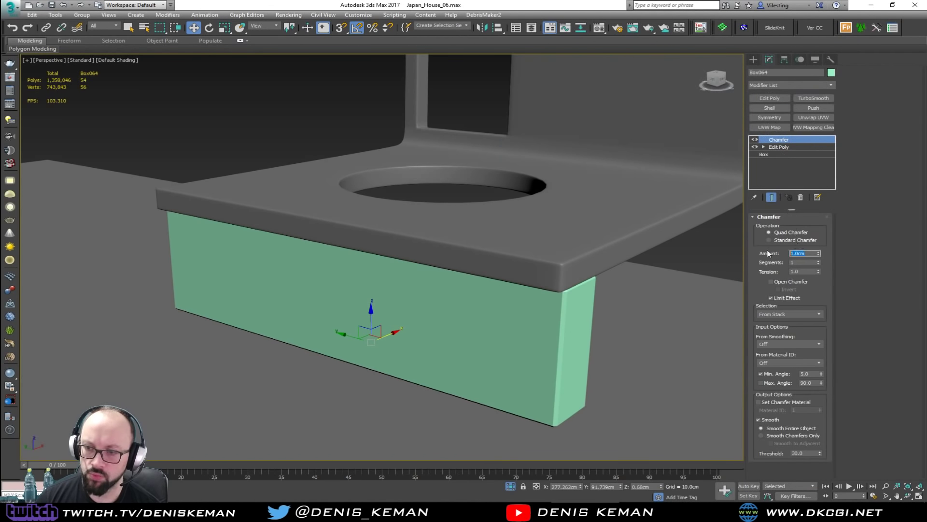
{"action": "key", "text": "Return"}
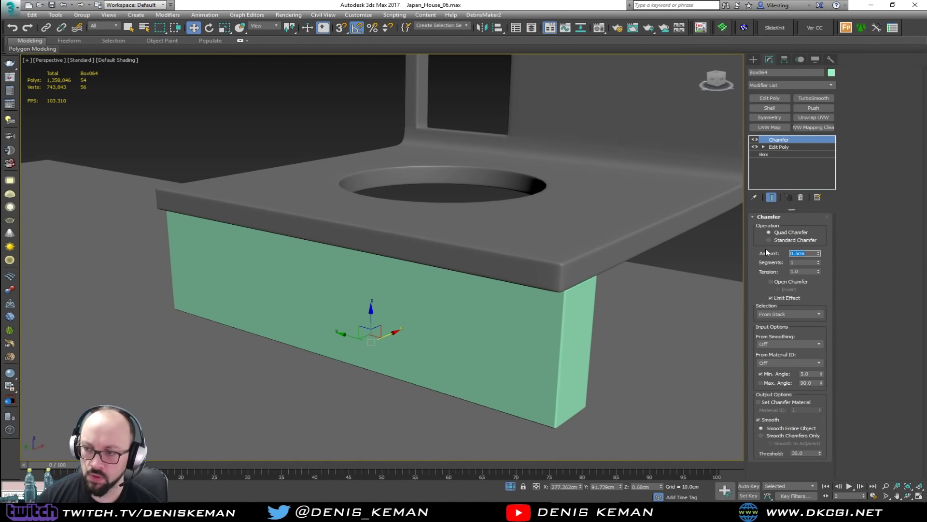
{"action": "middle_click_drag", "start_coordinate": [541, 295], "coordinate": [522, 317], "text": "alt"}
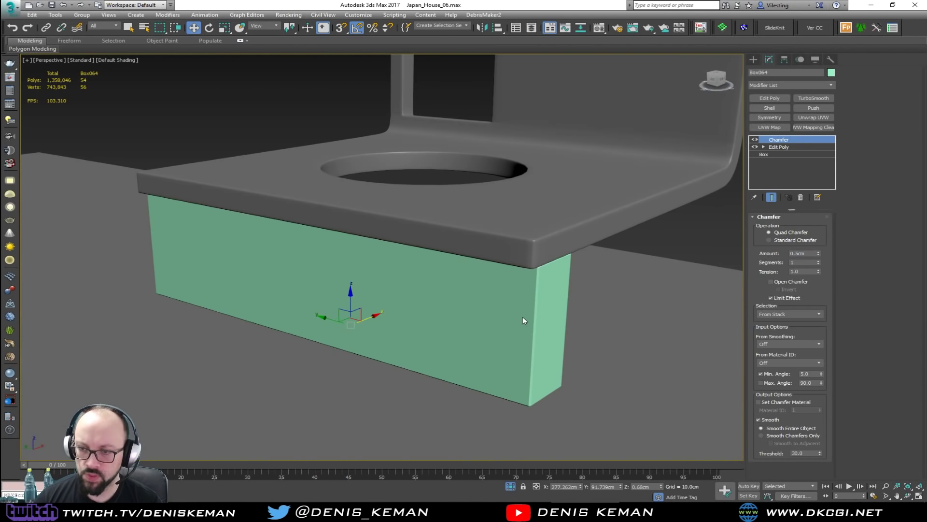
{"action": "scroll", "coordinate": [522, 317], "scroll_direction": "up", "scroll_amount": 10}
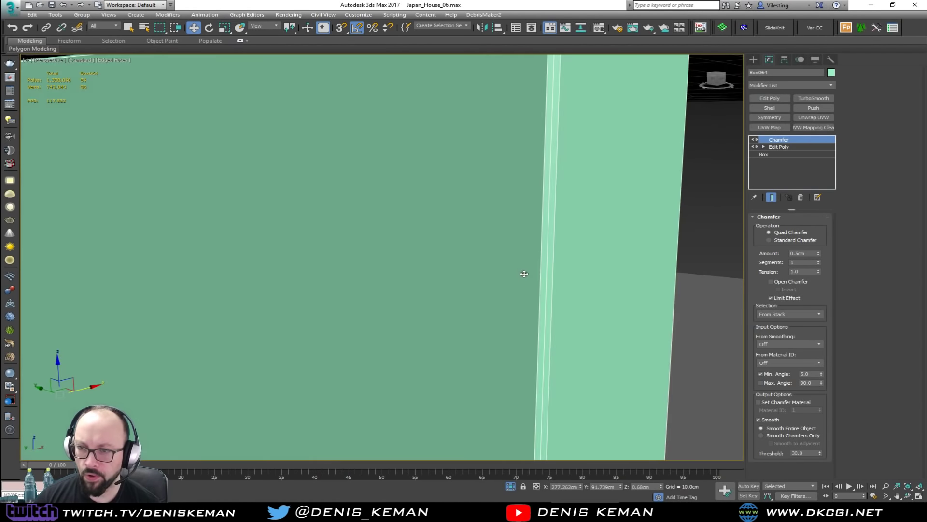
{"action": "scroll", "coordinate": [524, 273], "scroll_direction": "down", "scroll_amount": 5}
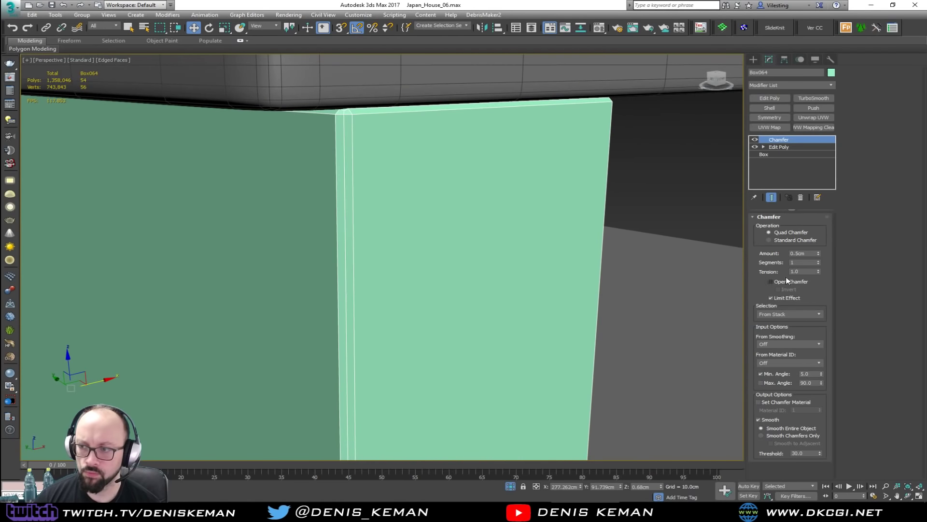
{"action": "scroll", "coordinate": [403, 193], "scroll_direction": "down", "scroll_amount": 6}
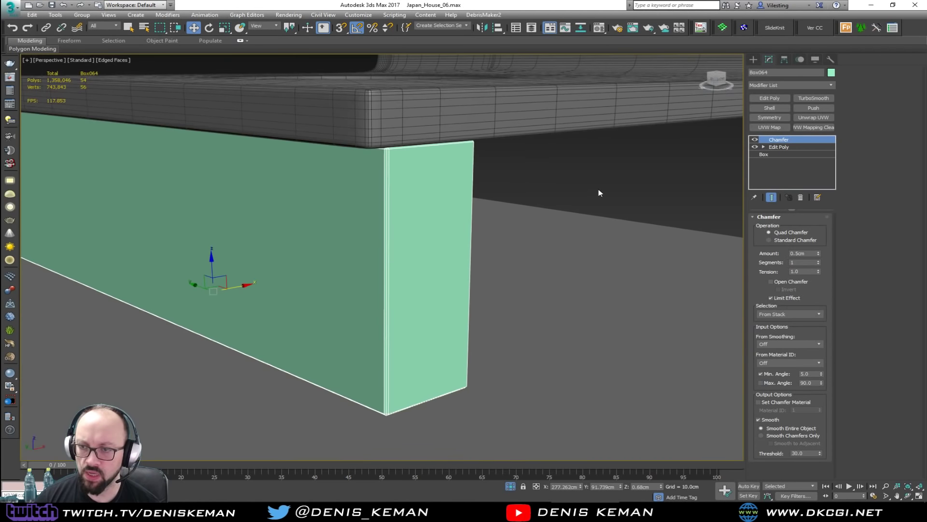
Step: Set the box's object color to gray, matching the panel above it
{"action": "left_click", "coordinate": [599, 189]}
{"action": "left_click", "coordinate": [341, 244]}
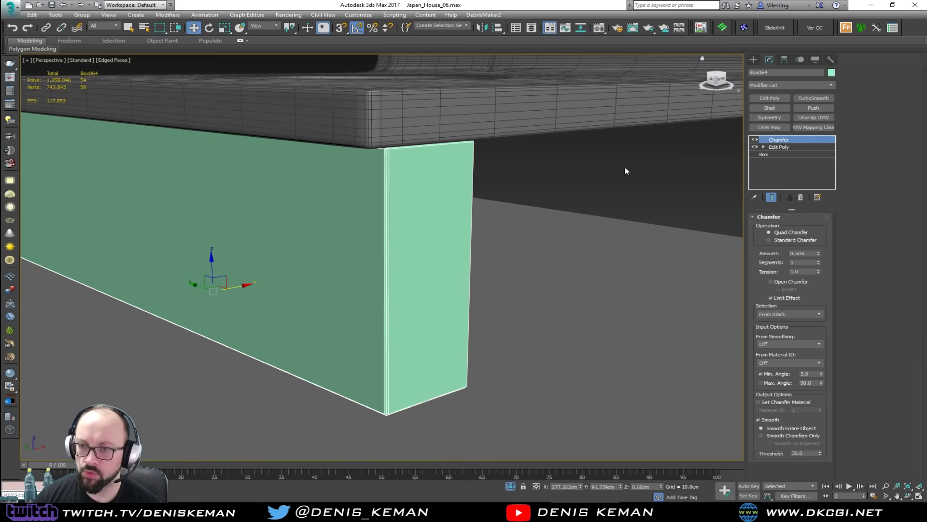
{"action": "left_click", "coordinate": [832, 73]}
{"action": "left_click", "coordinate": [543, 201]}
{"action": "left_click", "coordinate": [656, 230]}
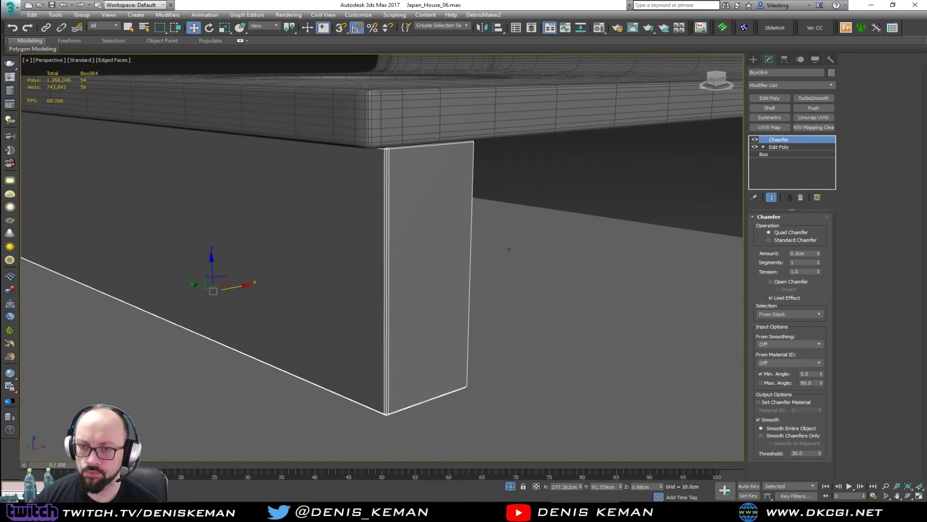
Step: End the isolation, then deselect the box and view it under the tub panel without edged faces
{"action": "right_click", "coordinate": [510, 249]}
{"action": "left_click", "coordinate": [555, 187]}
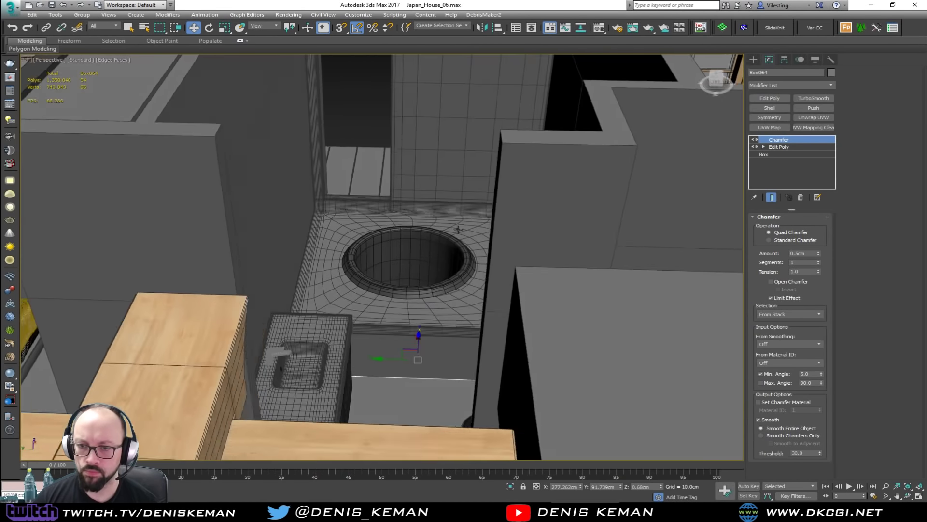
{"action": "middle_click_drag", "start_coordinate": [458, 229], "coordinate": [455, 211], "text": "alt"}
{"action": "left_click", "coordinate": [498, 290]}
{"action": "scroll", "coordinate": [414, 305], "scroll_direction": "up", "scroll_amount": 5}
{"action": "key", "text": "F4"}
{"action": "middle_click_drag", "start_coordinate": [428, 346], "coordinate": [420, 317]}
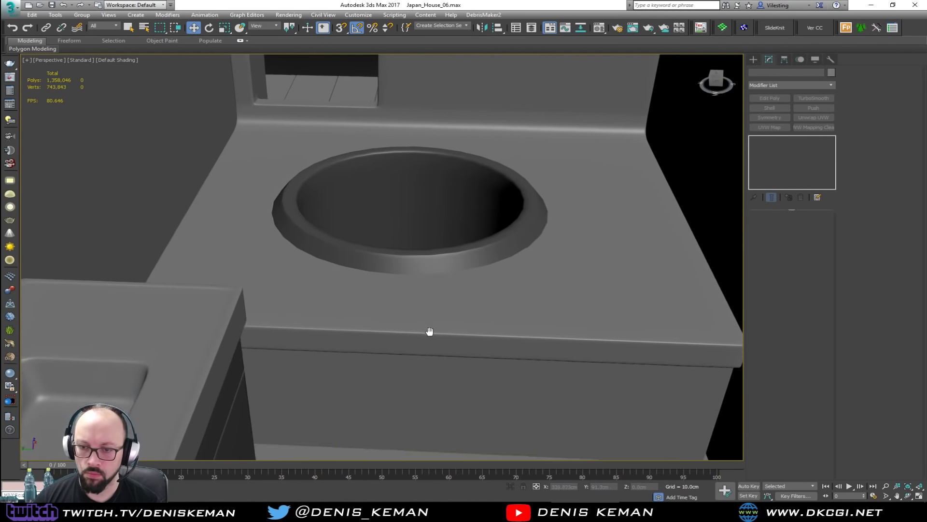
{"action": "middle_click_drag", "start_coordinate": [430, 316], "coordinate": [441, 183], "text": "alt"}
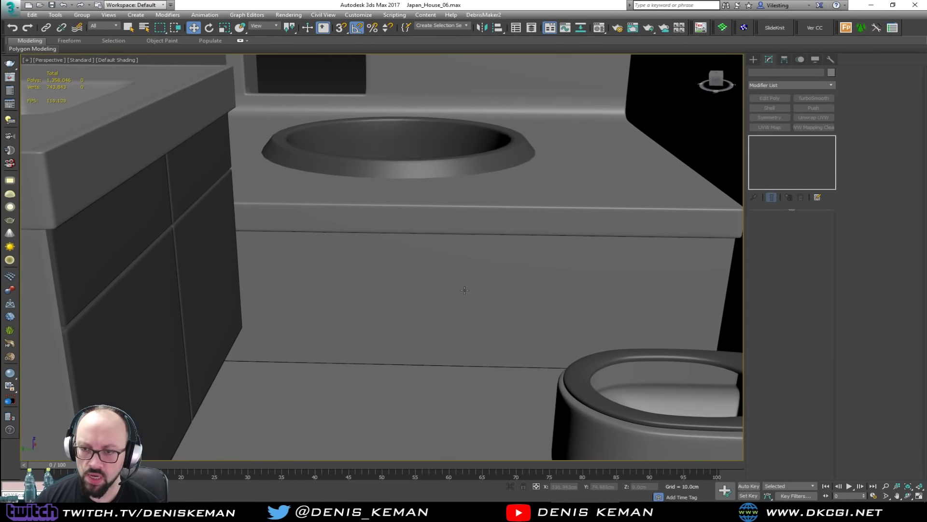
{"action": "scroll", "coordinate": [465, 290], "scroll_direction": "up", "scroll_amount": 3}
Step: Assign Maple_Material to the box beneath the tub panel
{"action": "left_click", "coordinate": [442, 252]}
{"action": "middle_click_drag", "start_coordinate": [445, 248], "coordinate": [418, 289]}
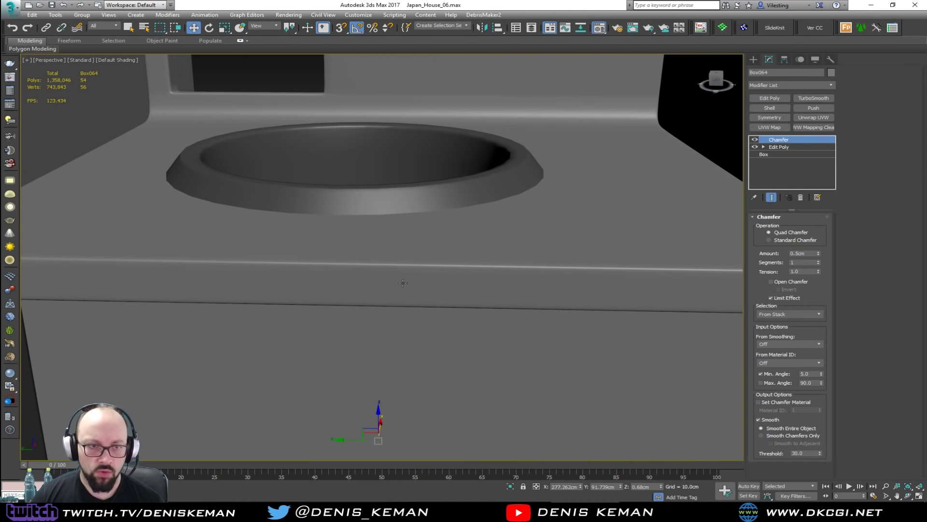
{"action": "key", "text": "m"}
{"action": "left_click", "coordinate": [55, 47]}
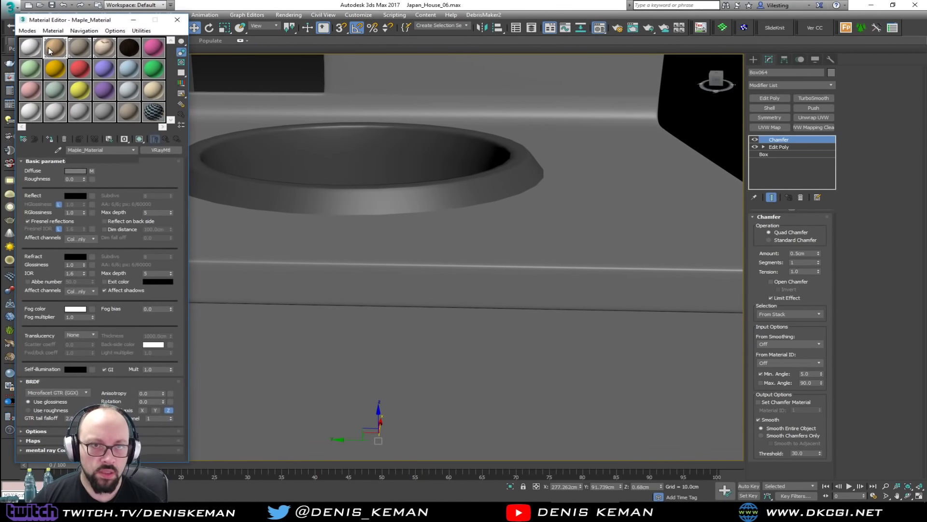
{"action": "left_click", "coordinate": [49, 139]}
{"action": "left_click", "coordinate": [177, 20]}
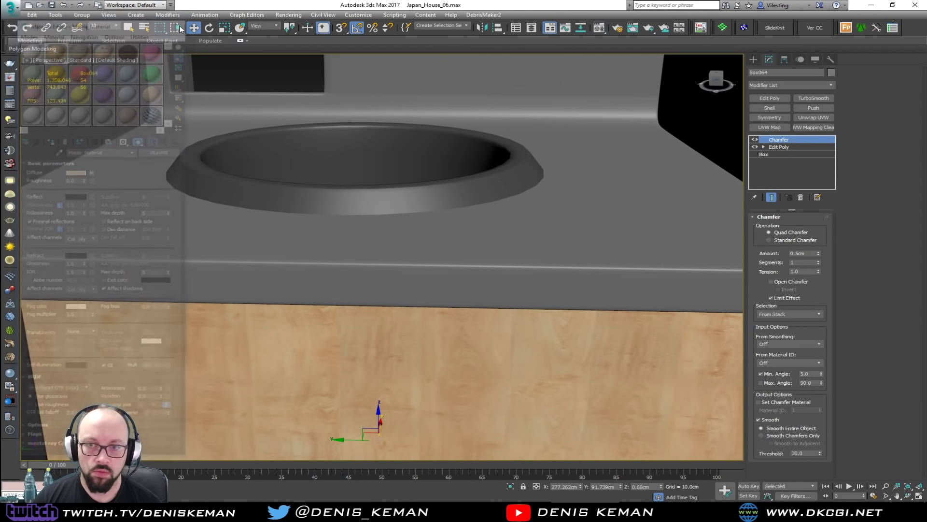
Step: Add a UVW Map modifier with Box mapping to the wooden base and set its length, width and height to 100 cm
{"action": "left_click", "coordinate": [775, 126]}
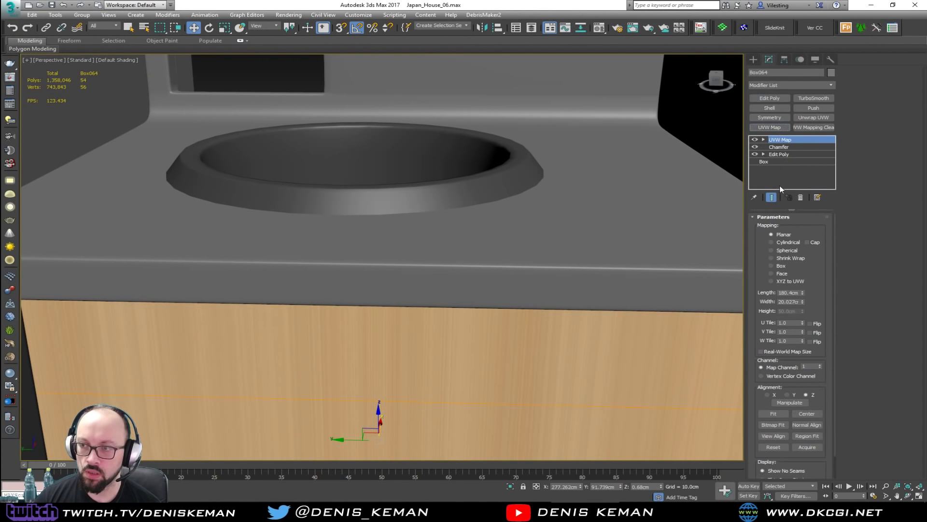
{"action": "left_click", "coordinate": [782, 265]}
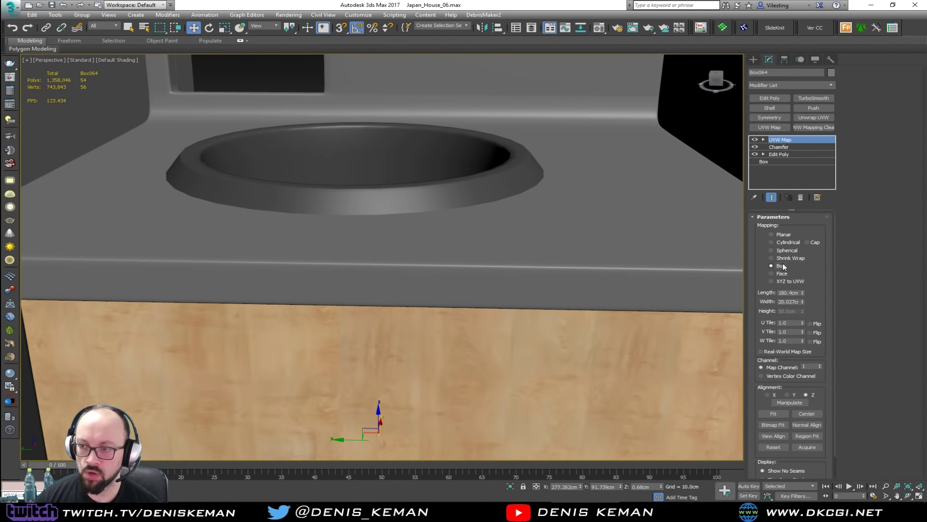
{"action": "double_click", "coordinate": [783, 292]}
{"action": "type", "text": "100"}
{"action": "key", "text": "Tab"}
{"action": "type", "text": "100"}
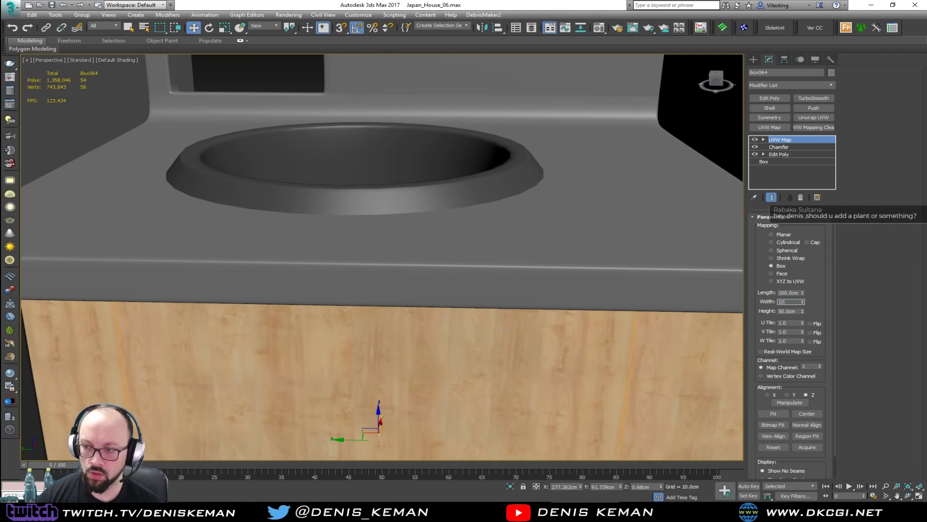
{"action": "key", "text": "Tab"}
{"action": "type", "text": "100"}
{"action": "key", "text": "Return"}
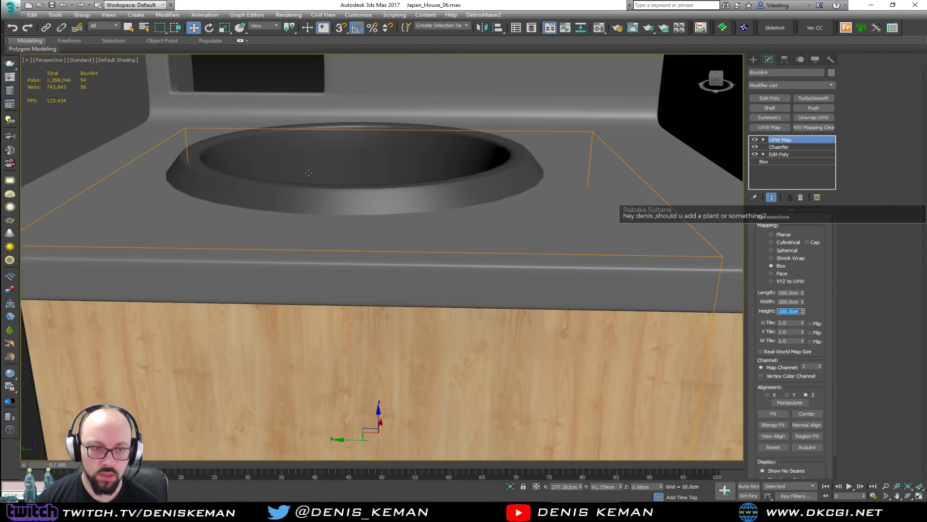
{"action": "middle_click_drag", "start_coordinate": [332, 176], "coordinate": [350, 249]}
{"action": "scroll", "coordinate": [334, 211], "scroll_direction": "down", "scroll_amount": 4}
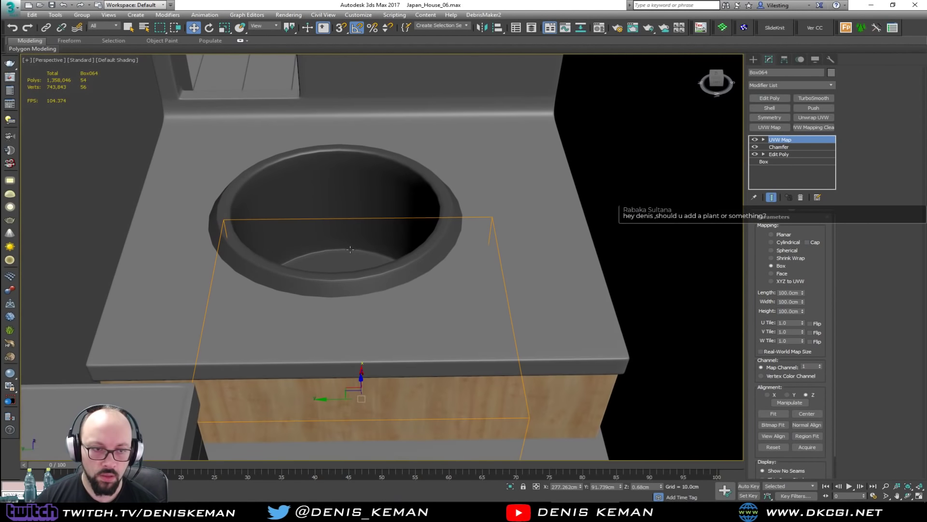
{"action": "middle_click_drag", "start_coordinate": [287, 193], "coordinate": [314, 189], "text": "alt"}
{"action": "scroll", "coordinate": [313, 188], "scroll_direction": "down", "scroll_amount": 5}
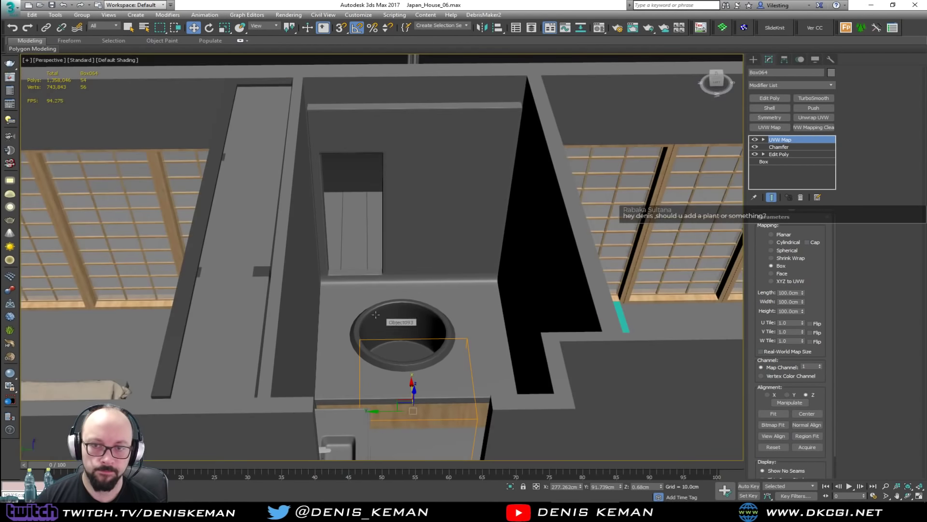
Step: Assign Maple_Material to the L-shaped panel around the tub
{"action": "left_click", "coordinate": [354, 182]}
{"action": "middle_click_drag", "start_coordinate": [397, 268], "coordinate": [424, 247], "text": "alt"}
{"action": "scroll", "coordinate": [416, 251], "scroll_direction": "up", "scroll_amount": 3}
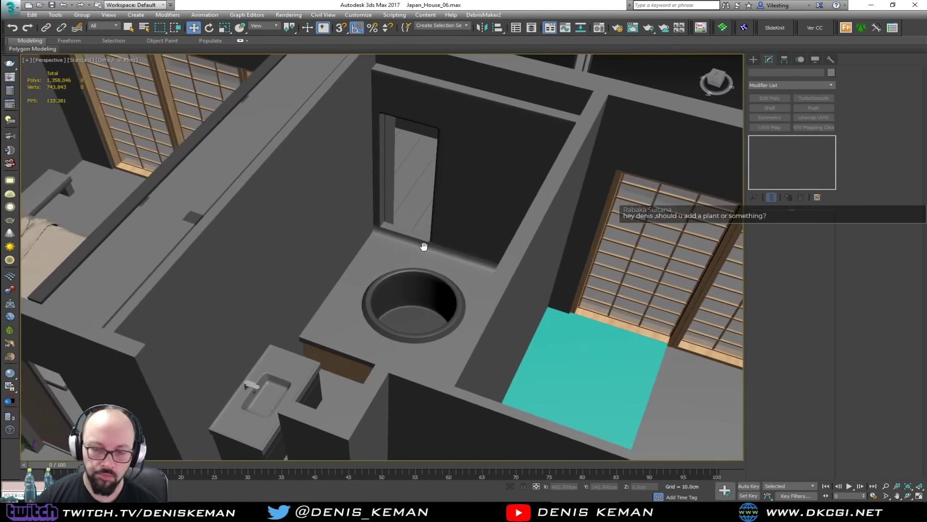
{"action": "left_click", "coordinate": [471, 265]}
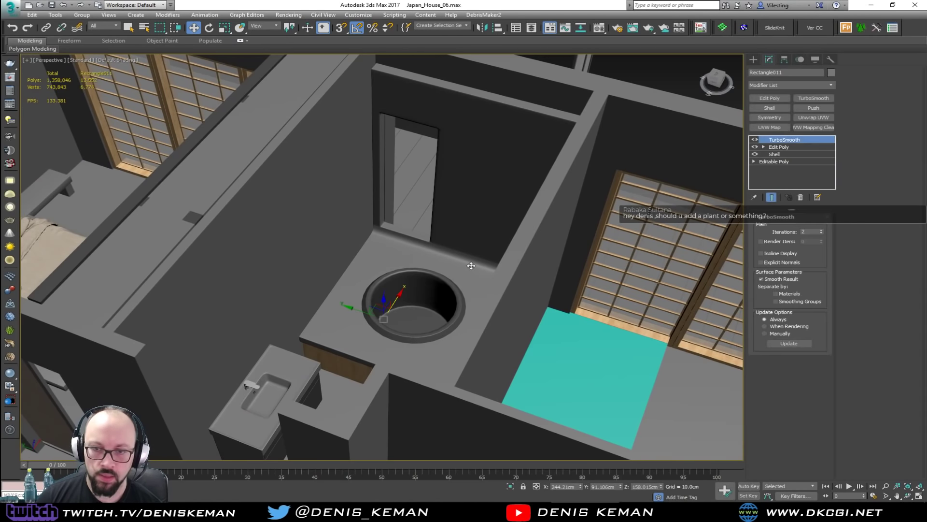
{"action": "scroll", "coordinate": [471, 266], "scroll_direction": "up", "scroll_amount": 4}
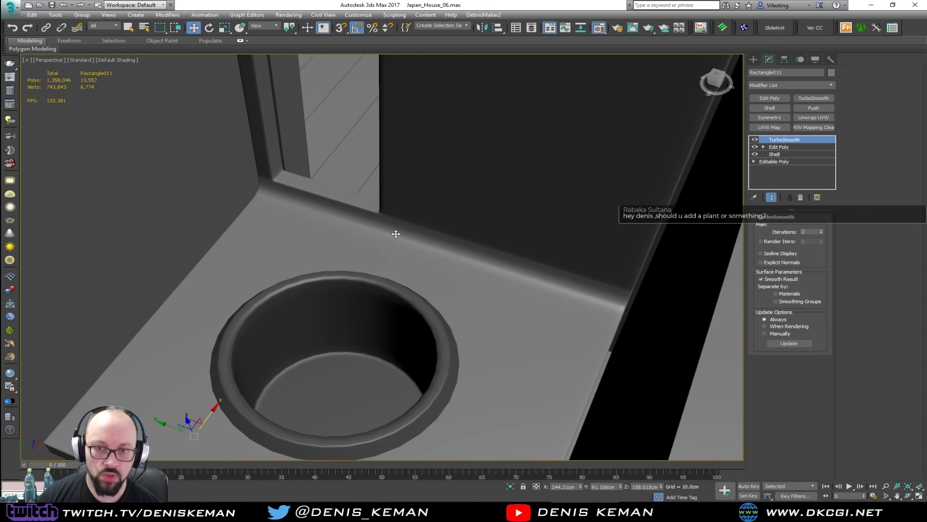
{"action": "key", "text": "m"}
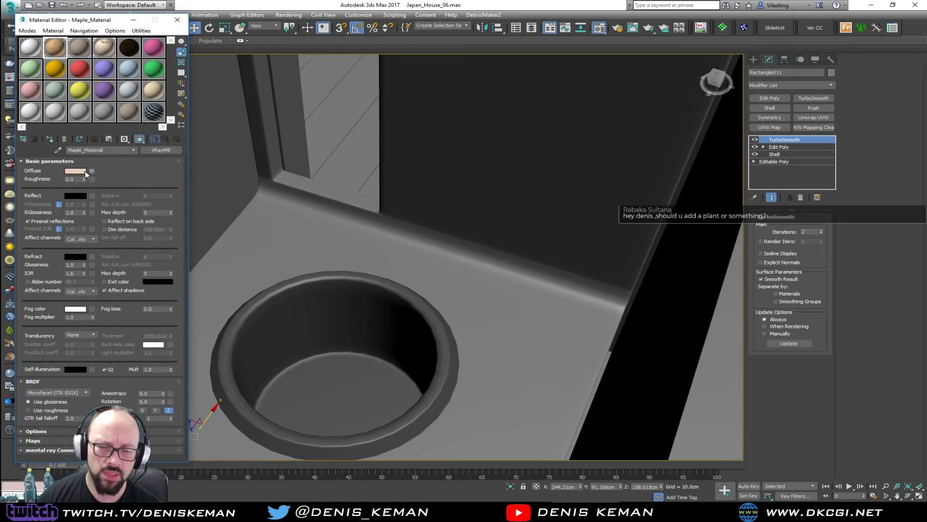
{"action": "left_click", "coordinate": [49, 139]}
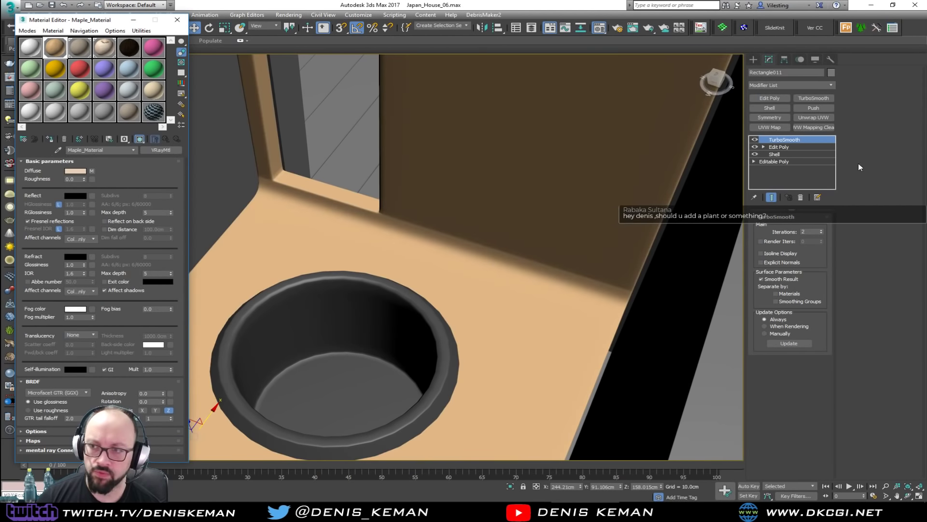
Step: Add a UVW Map modifier with Box mapping to the L-shaped panel
{"action": "left_click", "coordinate": [772, 128]}
{"action": "scroll", "coordinate": [430, 265], "scroll_direction": "up", "scroll_amount": 2}
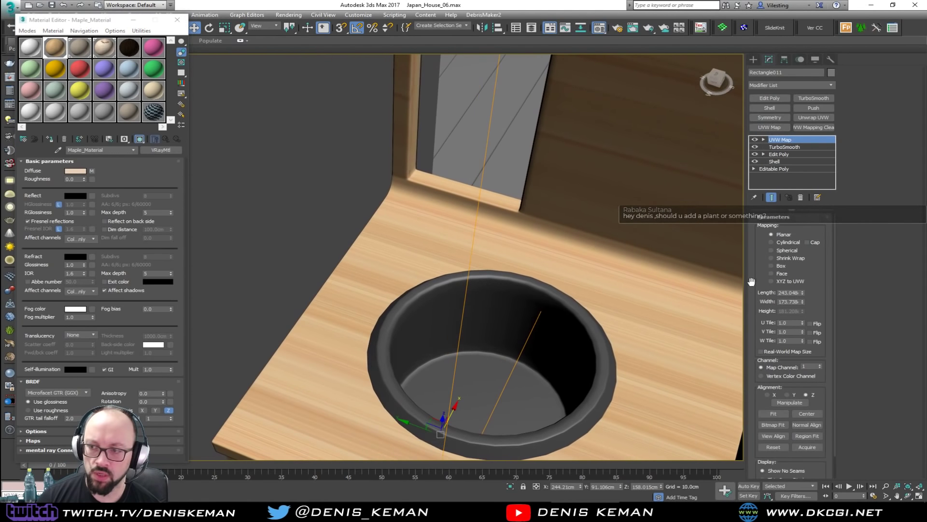
{"action": "left_click", "coordinate": [772, 265]}
{"action": "middle_click_drag", "start_coordinate": [458, 335], "coordinate": [484, 294], "text": "alt"}
{"action": "middle_click_drag", "start_coordinate": [513, 338], "coordinate": [492, 349]}
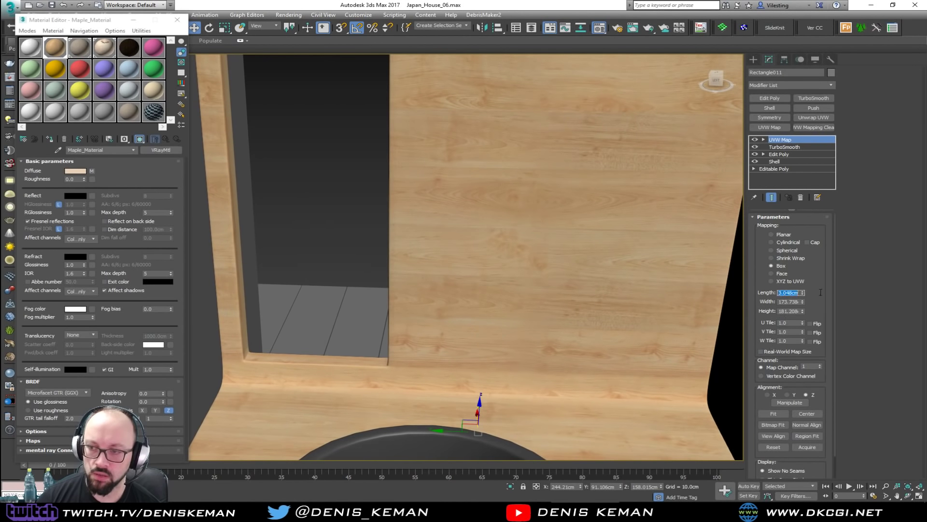
Step: Set the panel's UVW mapping length, width and height to 100 cm
{"action": "type", "text": "100"}
{"action": "key", "text": "Tab"}
{"action": "type", "text": "100"}
{"action": "key", "text": "Tab"}
{"action": "type", "text": "10"}
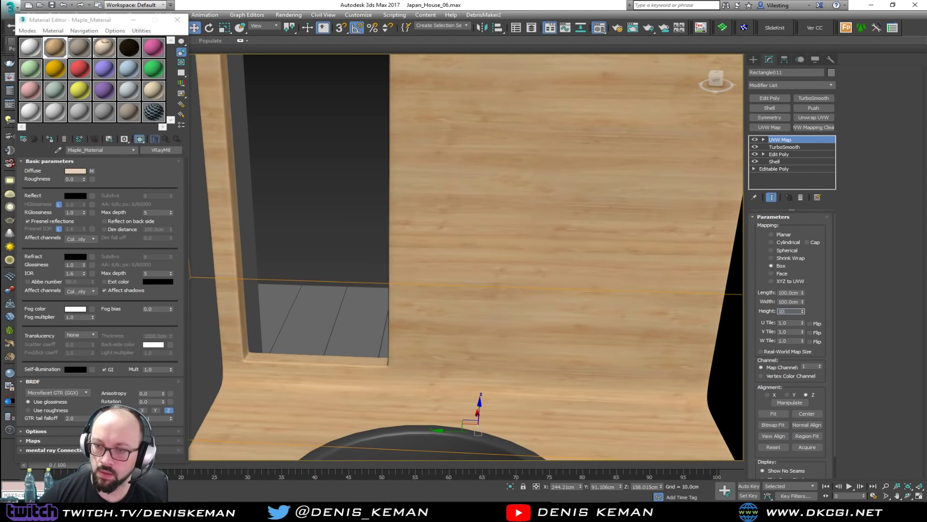
{"action": "type", "text": "0"}
{"action": "key", "text": "Return"}
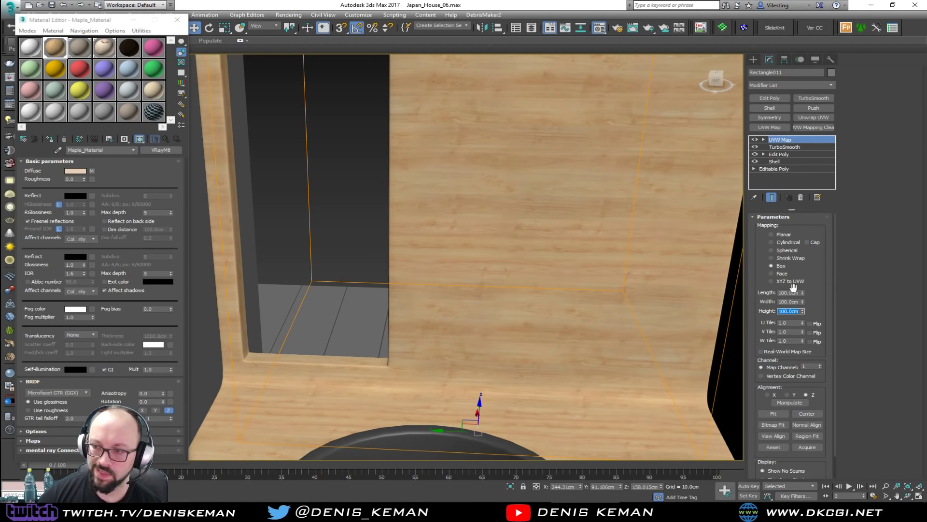
Step: Set the panel's UVW mapping length, width and height to 200 cm
{"action": "double_click", "coordinate": [780, 292]}
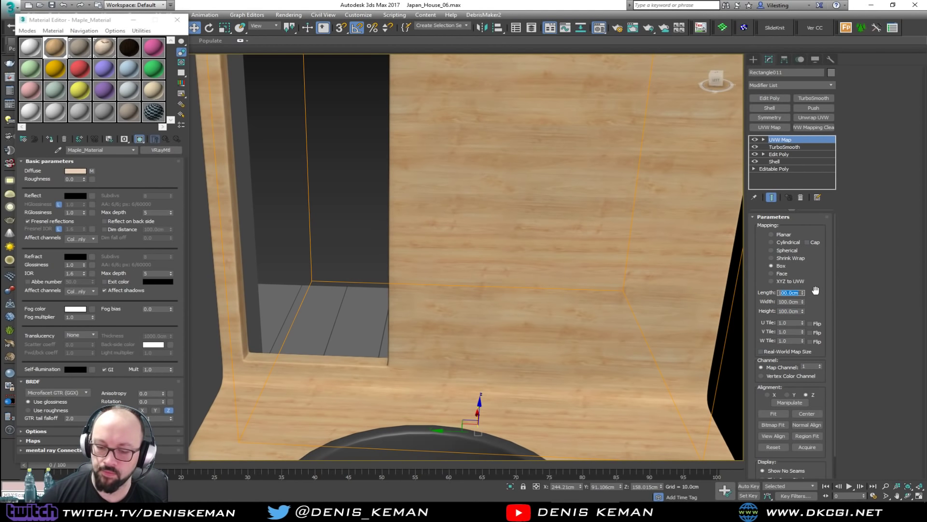
{"action": "key", "text": "Tab"}
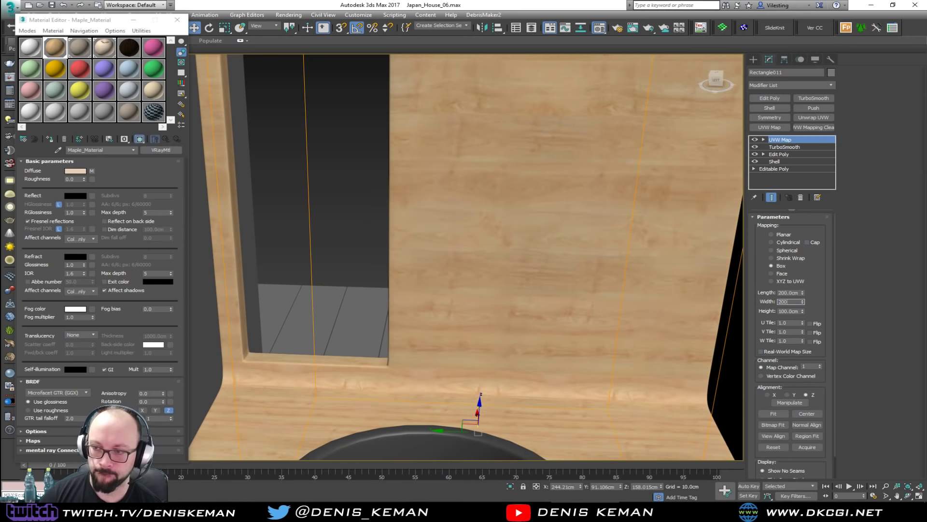
{"action": "type", "text": "200"}
{"action": "key", "text": "Tab"}
{"action": "type", "text": "200"}
{"action": "key", "text": "Return"}
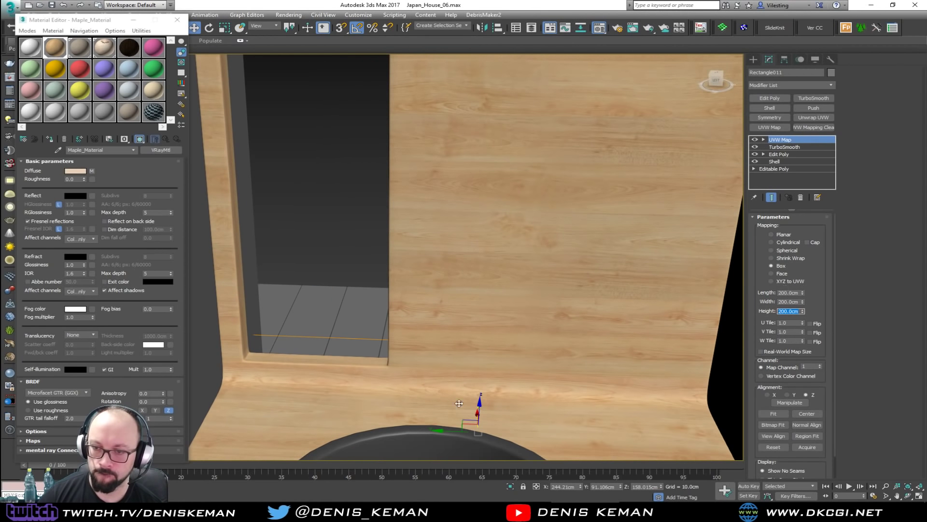
Step: Deselect the panel, check the maple texture's scale around the tub, and close the Material Editor
{"action": "left_click", "coordinate": [334, 261]}
{"action": "scroll", "coordinate": [382, 251], "scroll_direction": "up", "scroll_amount": 5}
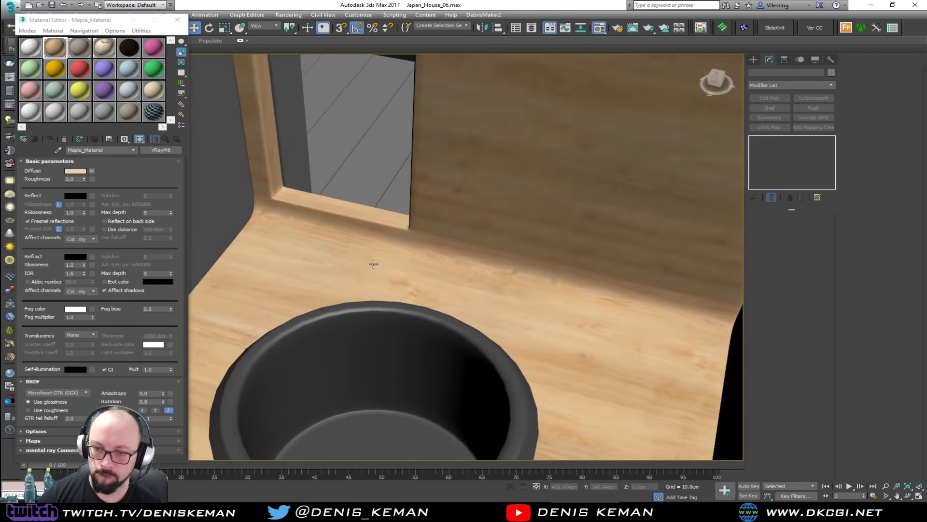
{"action": "scroll", "coordinate": [373, 264], "scroll_direction": "down", "scroll_amount": 3}
{"action": "middle_click_drag", "start_coordinate": [374, 264], "coordinate": [481, 261]}
{"action": "scroll", "coordinate": [472, 230], "scroll_direction": "down", "scroll_amount": 3}
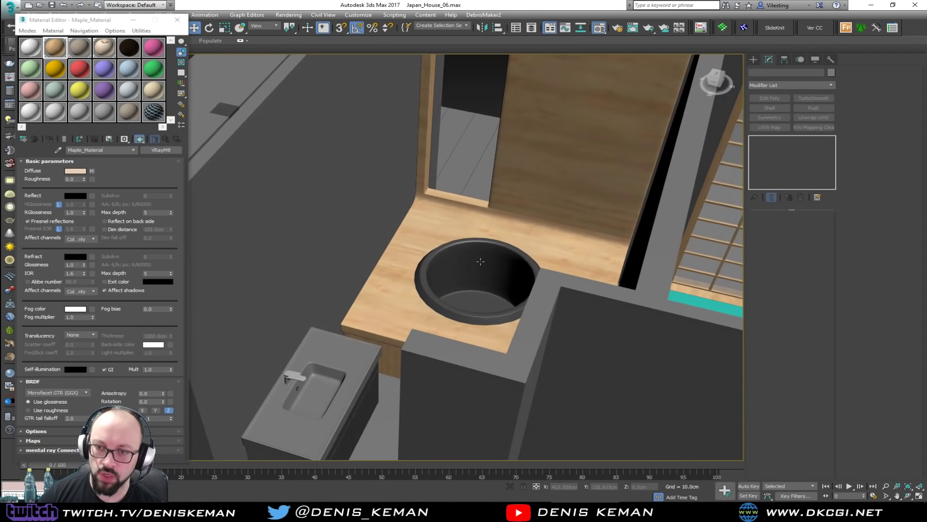
{"action": "scroll", "coordinate": [478, 266], "scroll_direction": "up", "scroll_amount": 3}
{"action": "left_click", "coordinate": [177, 19]}
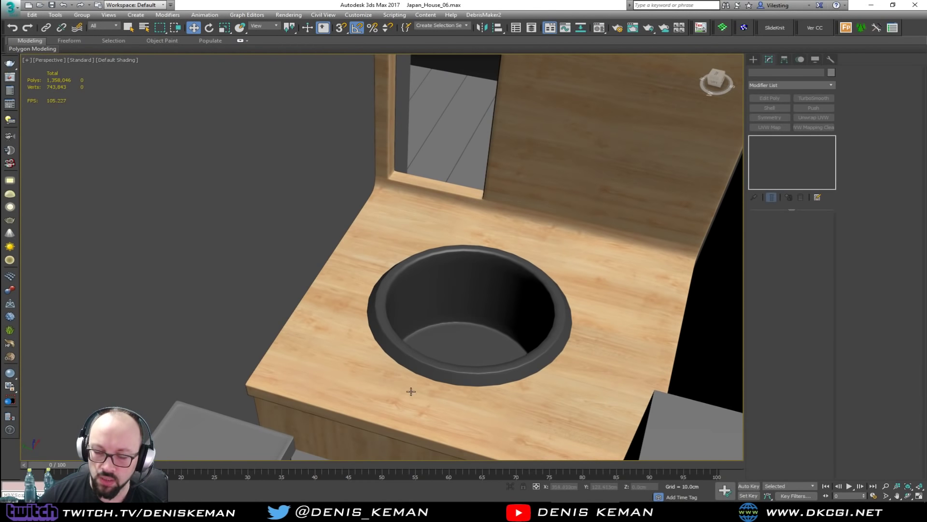
Step: Examine the wooden tub base and back panel, and compare them with the Bath_Idea_02 reference picture
{"action": "scroll", "coordinate": [408, 298], "scroll_direction": "down", "scroll_amount": 2}
{"action": "middle_click_drag", "start_coordinate": [411, 392], "coordinate": [420, 300]}
{"action": "scroll", "coordinate": [404, 315], "scroll_direction": "up", "scroll_amount": 4}
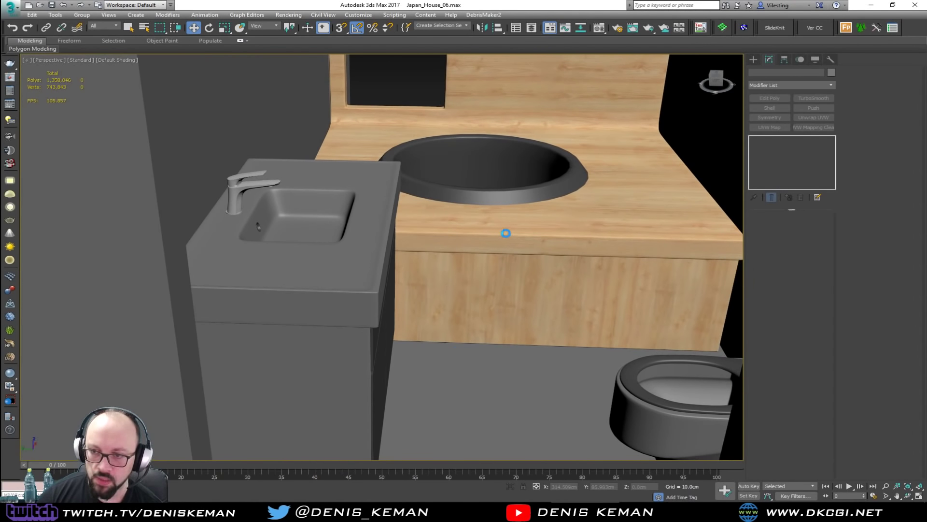
{"action": "middle_click_drag", "start_coordinate": [536, 157], "coordinate": [500, 249]}
{"action": "scroll", "coordinate": [502, 249], "scroll_direction": "down", "scroll_amount": 2}
{"action": "middle_click_drag", "start_coordinate": [513, 182], "coordinate": [405, 272], "text": "alt"}
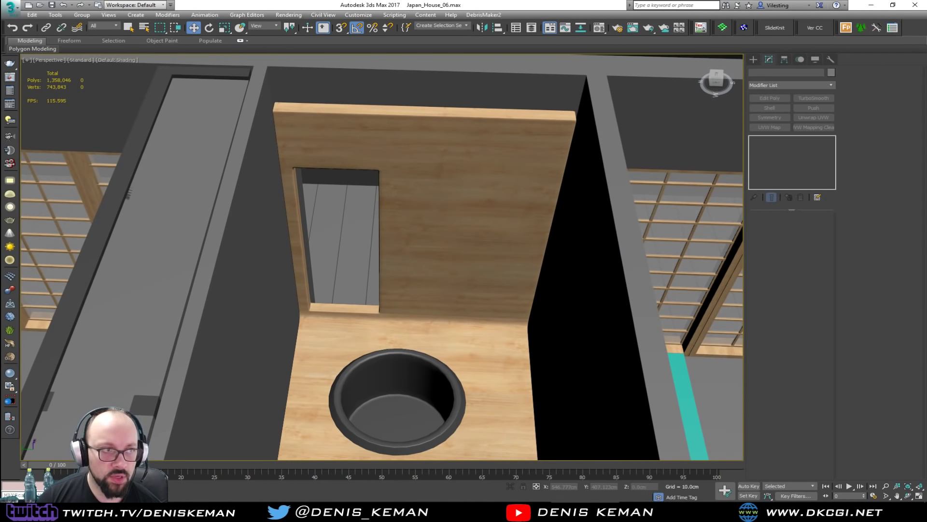
{"action": "left_click_drag", "start_coordinate": [0, 51], "coordinate": [454, 48]}
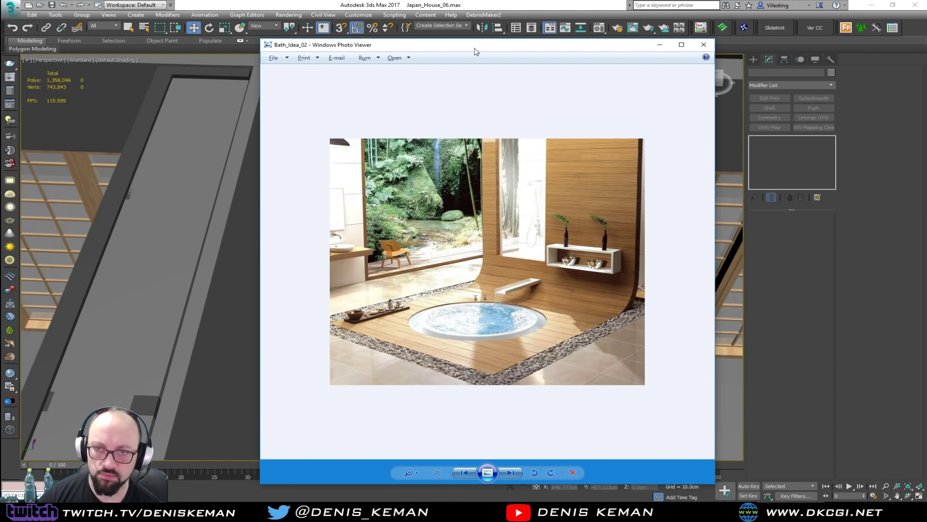
{"action": "left_click_drag", "start_coordinate": [476, 51], "coordinate": [0, 52]}
Step: Isolate the L-shaped wooden panel, deselect it, and show it in a maximized Left view
{"action": "left_click", "coordinate": [438, 182]}
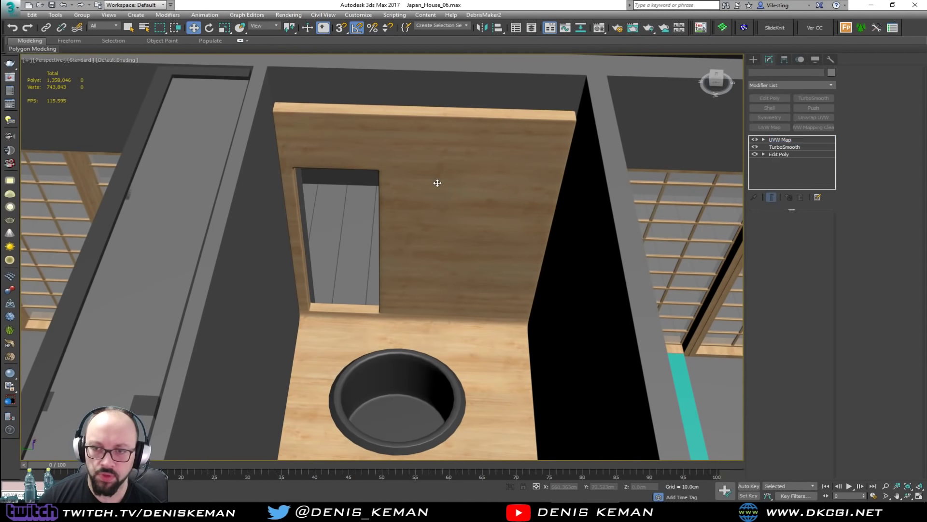
{"action": "key", "text": "alt+q"}
{"action": "left_click", "coordinate": [564, 195]}
{"action": "key", "text": "alt+w"}
{"action": "left_click", "coordinate": [561, 178]}
{"action": "left_click", "coordinate": [195, 322]}
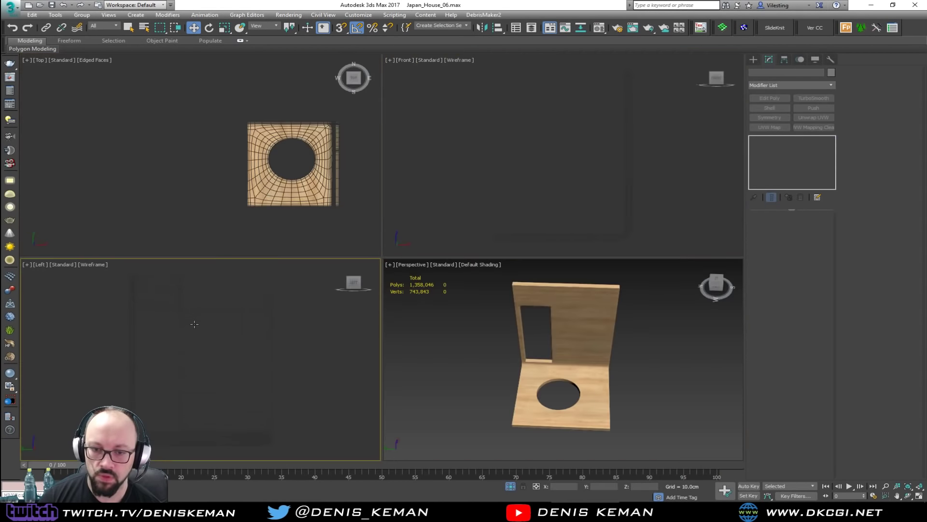
{"action": "key", "text": "alt+w"}
Step: Draw a box about 75 cm wide, 37 cm high and 14 cm deep over the upright panel's wide part for a shelf
{"action": "right_click", "coordinate": [446, 240]}
{"action": "left_click", "coordinate": [479, 226]}
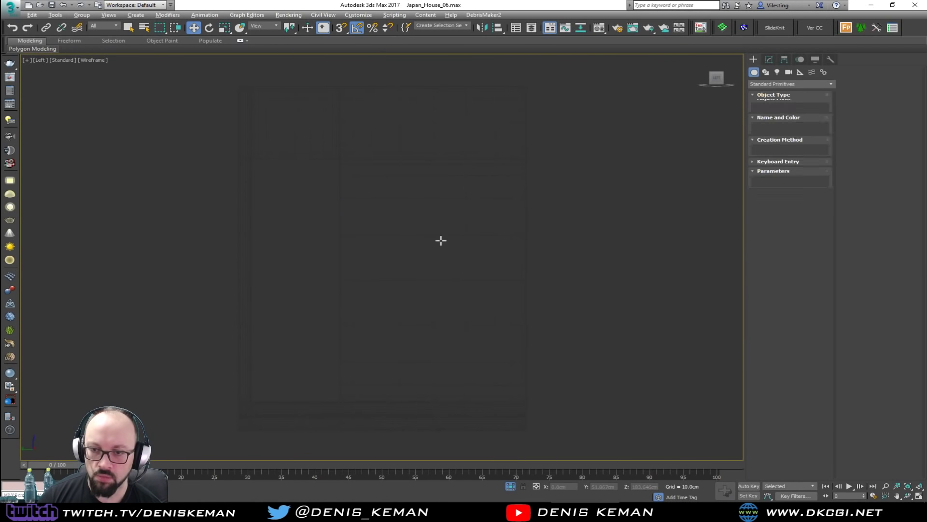
{"action": "left_click_drag", "start_coordinate": [380, 272], "coordinate": [500, 326]}
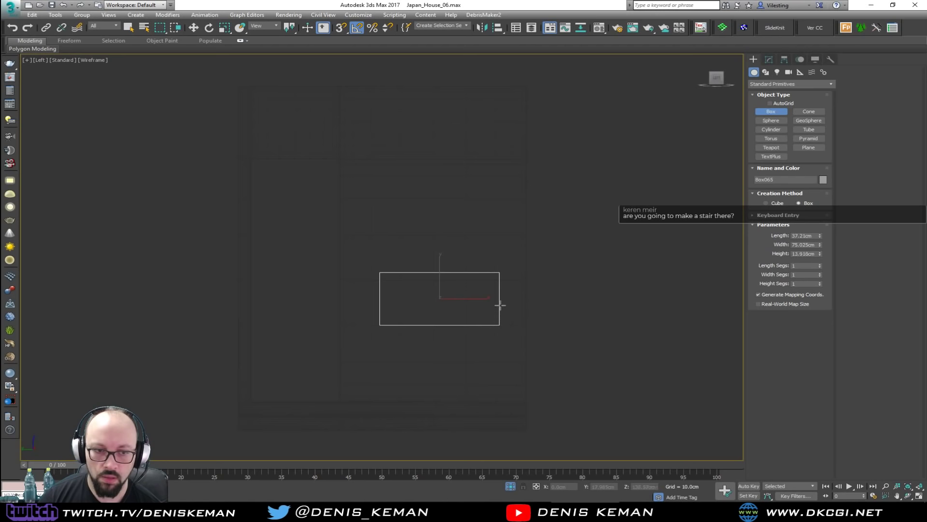
{"action": "left_click", "coordinate": [493, 310]}
{"action": "key", "text": "w"}
Step: Move the shelf box along the X axis to about 414.6 cm, up to the upright wooden panel
{"action": "key", "text": "alt+w"}
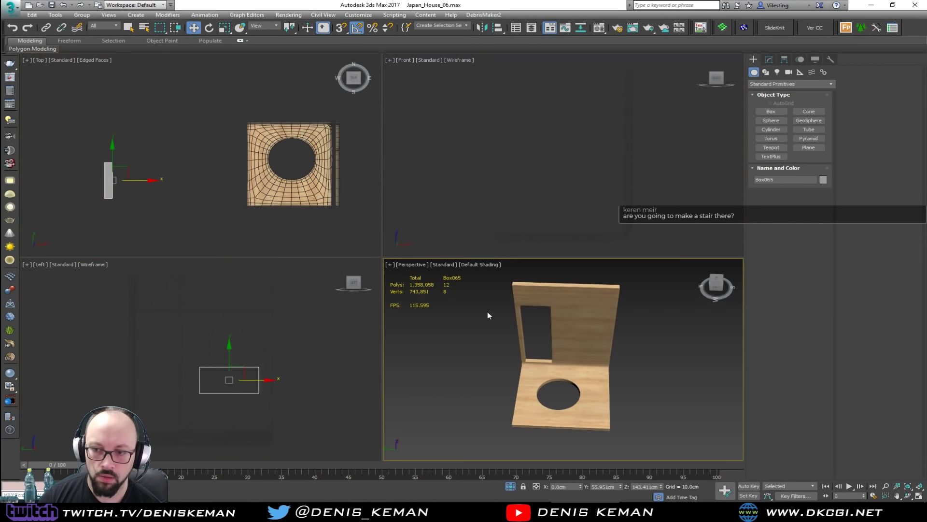
{"action": "key", "text": "alt+w"}
{"action": "key", "text": "z"}
{"action": "scroll", "coordinate": [412, 324], "scroll_direction": "down", "scroll_amount": 5}
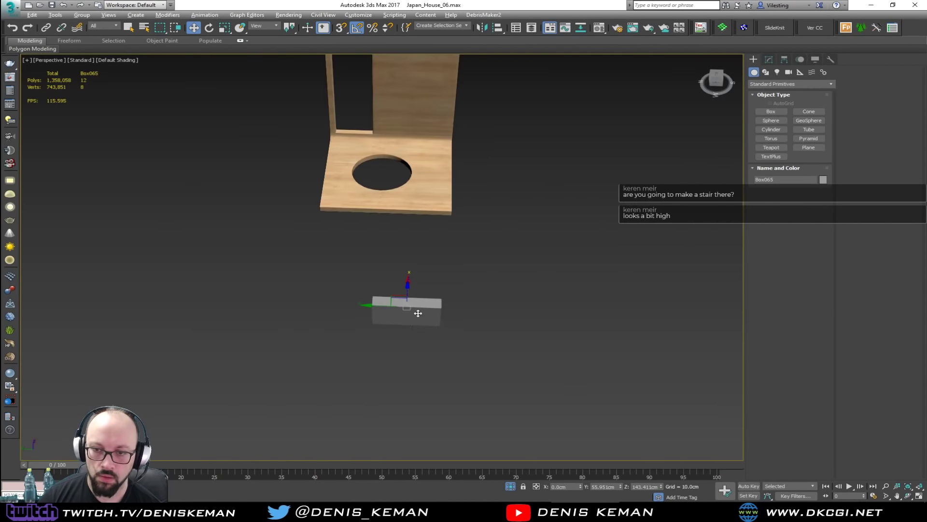
{"action": "middle_click_drag", "start_coordinate": [415, 313], "coordinate": [374, 294], "text": "alt"}
{"action": "left_click_drag", "start_coordinate": [448, 290], "coordinate": [695, 154]}
{"action": "key", "text": "z"}
{"action": "middle_click_drag", "start_coordinate": [658, 189], "coordinate": [563, 178], "text": "alt"}
{"action": "key", "text": "F3"}
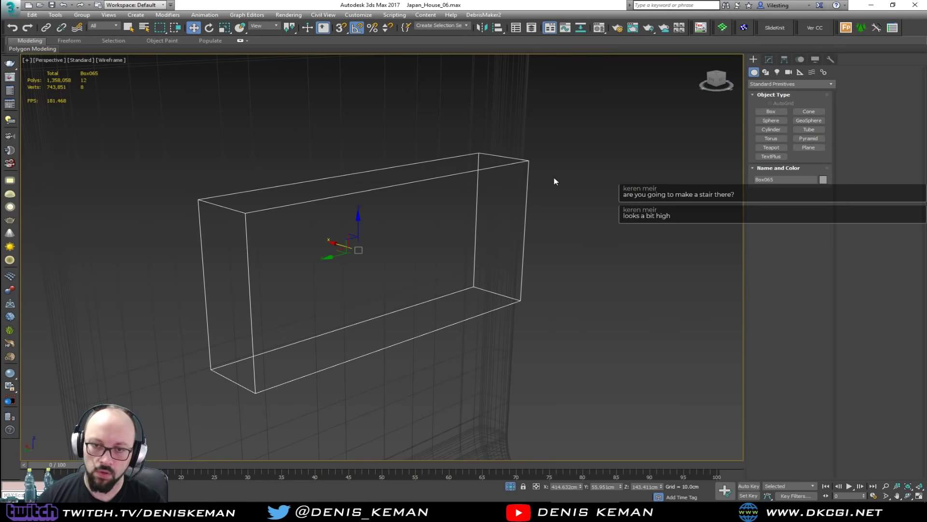
Step: Add an Edit Poly modifier to the shelf box and select its large front and back polygons
{"action": "left_click", "coordinate": [769, 60]}
{"action": "key", "text": "F3"}
{"action": "left_click", "coordinate": [778, 99]}
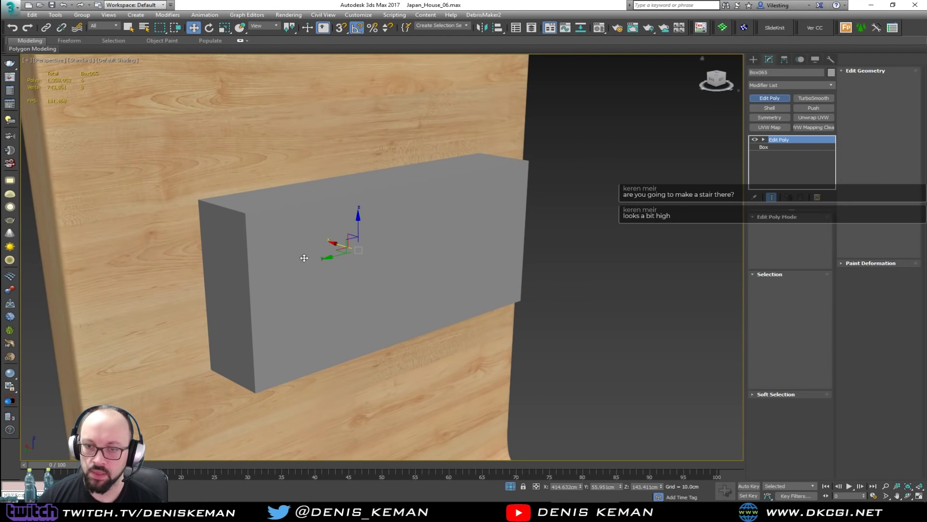
{"action": "key", "text": "4"}
{"action": "left_click", "coordinate": [335, 264]}
{"action": "key", "text": "F3"}
{"action": "middle_click_drag", "start_coordinate": [335, 263], "coordinate": [449, 266], "text": "alt"}
{"action": "left_click", "coordinate": [380, 265], "text": "ctrl"}
{"action": "key", "text": "F3"}
Step: Inset the front and back polygons slightly and bridge them to turn the box into an open rectangular frame
{"action": "left_click", "coordinate": [805, 434]}
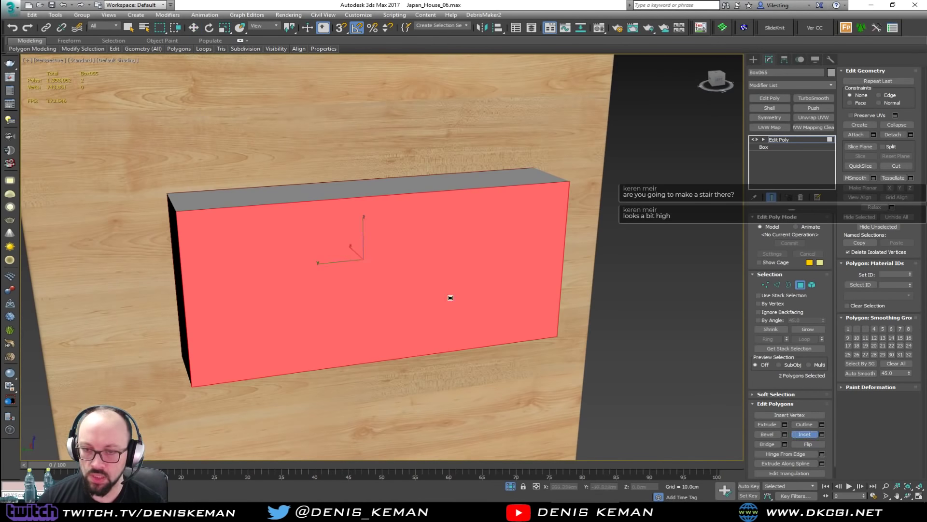
{"action": "left_click_drag", "start_coordinate": [450, 298], "coordinate": [415, 277]}
{"action": "key", "text": "F4"}
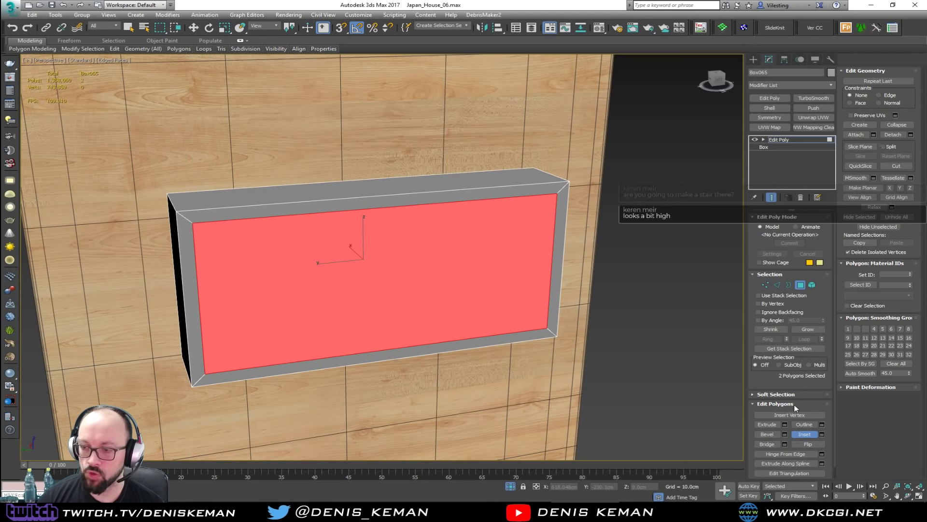
{"action": "left_click", "coordinate": [768, 444]}
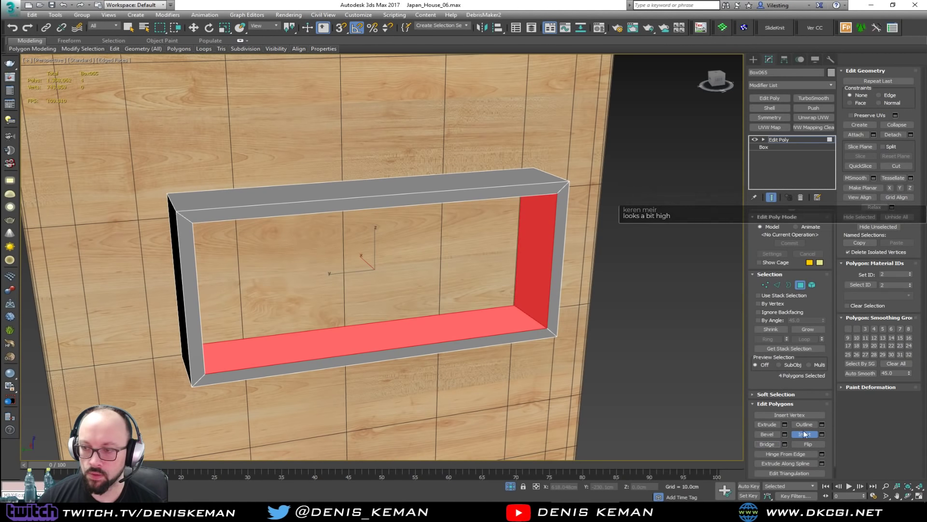
{"action": "left_click", "coordinate": [800, 285]}
{"action": "key", "text": "w"}
{"action": "left_click", "coordinate": [800, 285]}
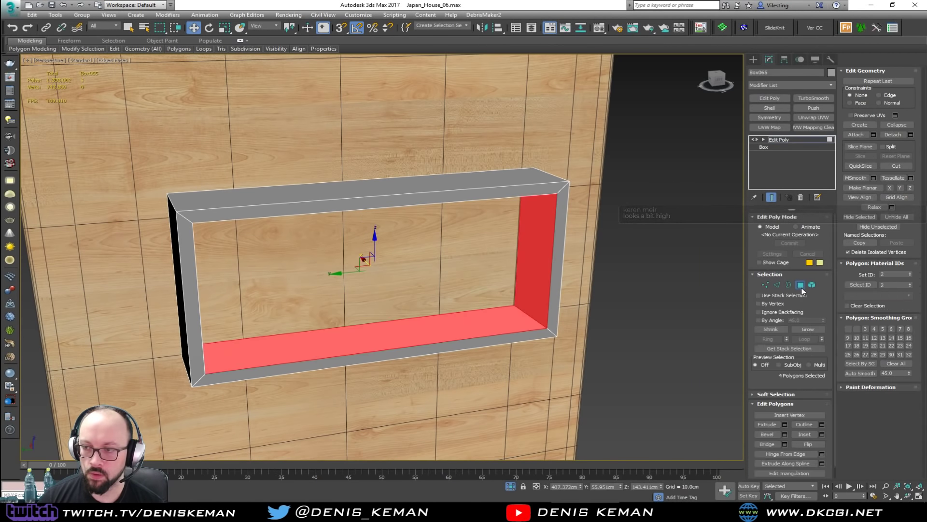
{"action": "left_click", "coordinate": [800, 285]}
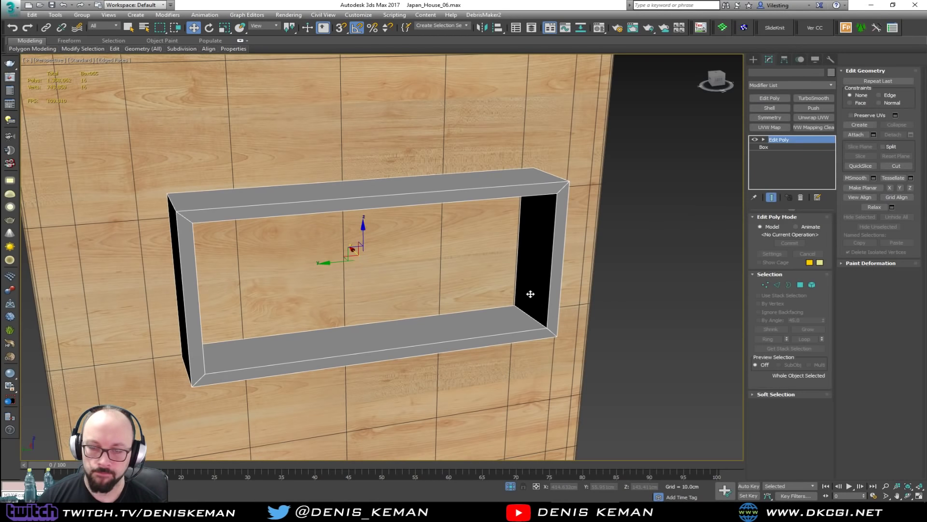
Step: Add a Chamfer modifier to the shelf frame and set its amount to 0.1 cm
{"action": "scroll", "coordinate": [530, 291], "scroll_direction": "down", "scroll_amount": 1}
{"action": "middle_click_drag", "start_coordinate": [531, 293], "coordinate": [476, 294], "text": "alt"}
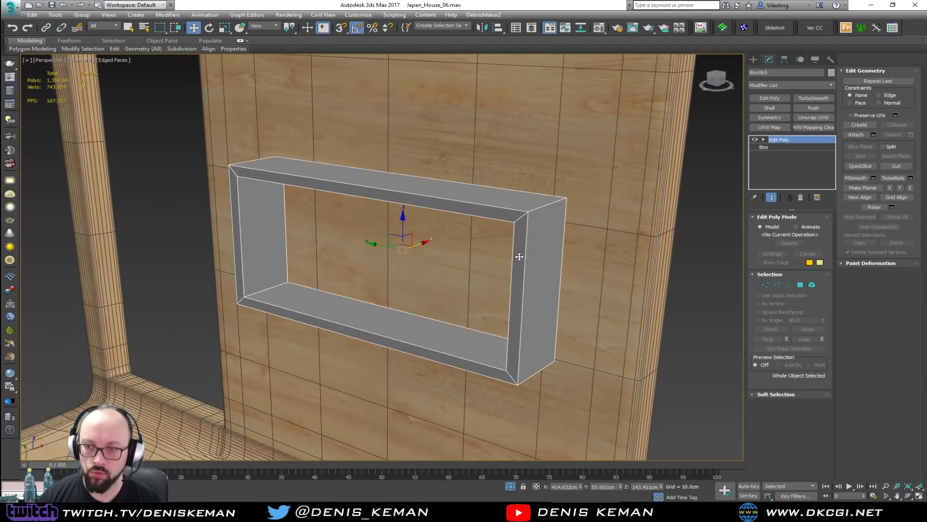
{"action": "left_click", "coordinate": [783, 85]}
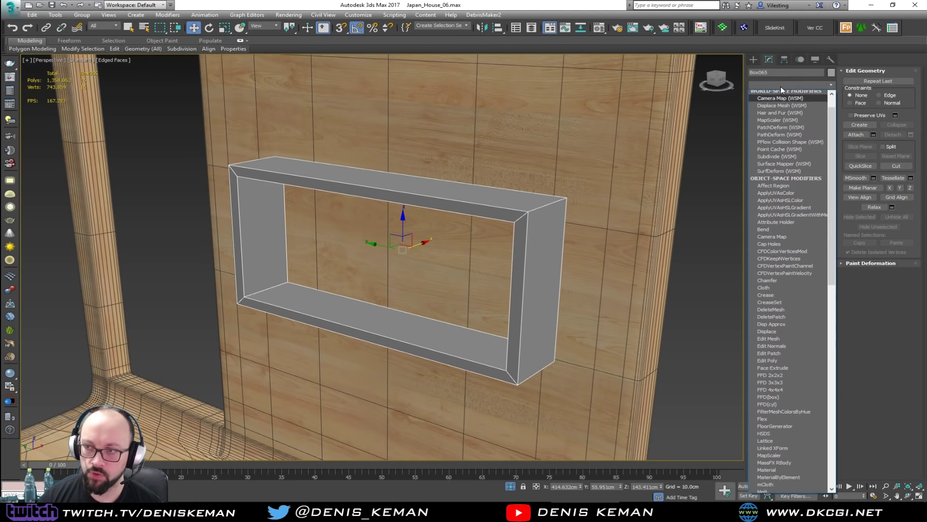
{"action": "key", "text": "c"}
{"action": "left_click", "coordinate": [775, 137]}
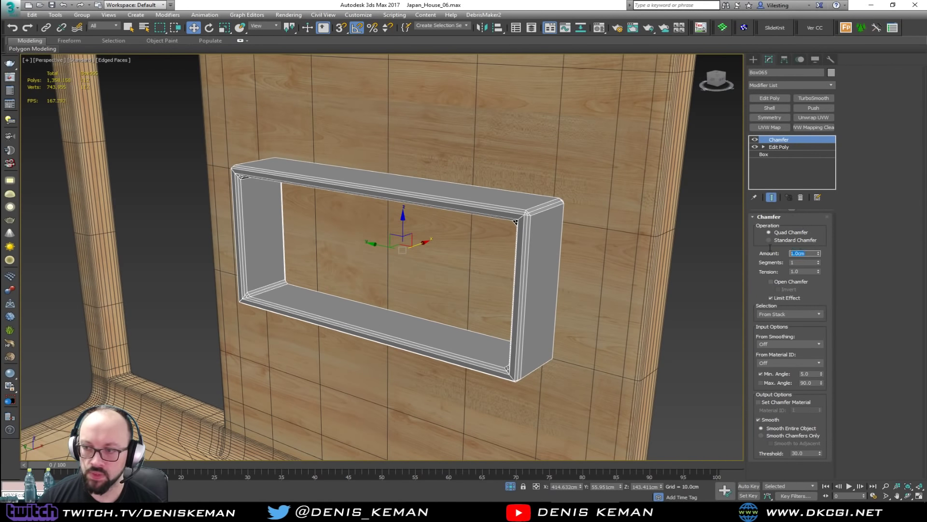
{"action": "key", "text": "Return"}
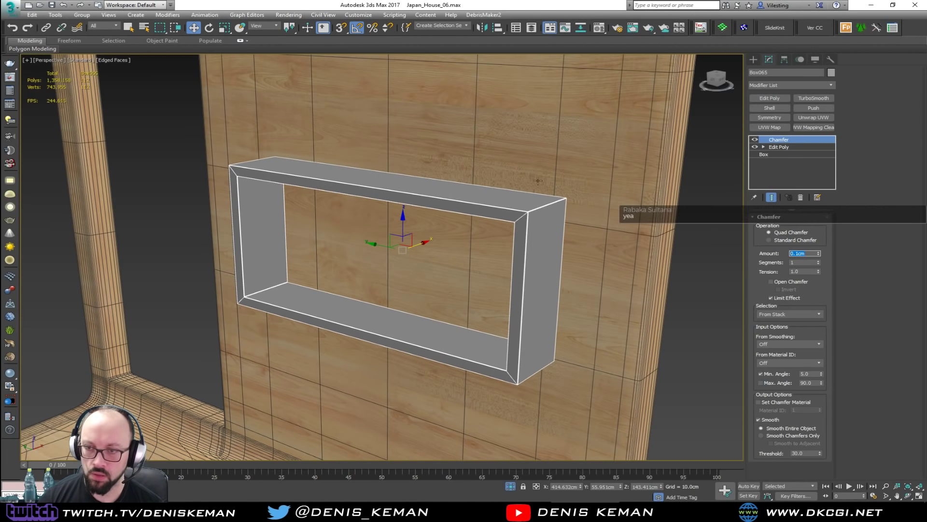
Step: Turn off the edge display on the chamfered shelf frame and end isolation to bring back the whole house
{"action": "scroll", "coordinate": [518, 228], "scroll_direction": "up", "scroll_amount": 5}
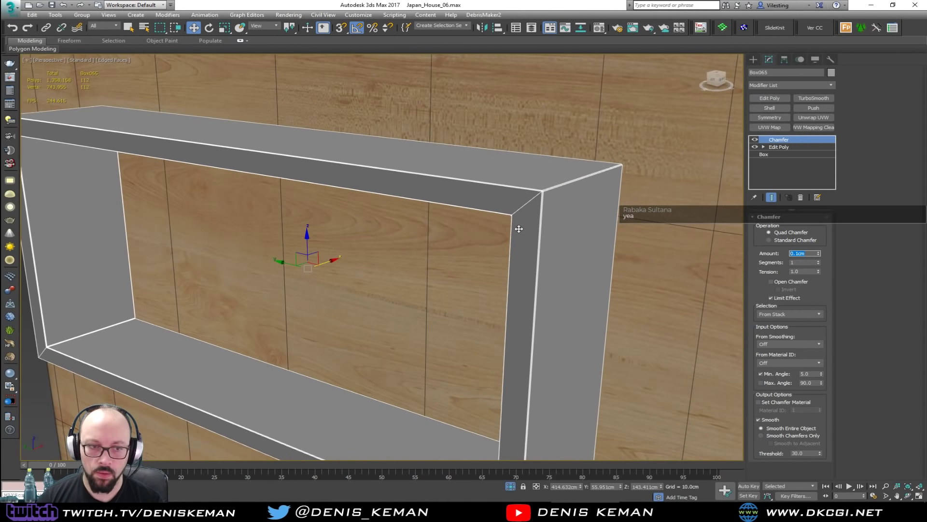
{"action": "key", "text": "F4"}
{"action": "middle_click_drag", "start_coordinate": [504, 237], "coordinate": [508, 205]}
{"action": "scroll", "coordinate": [494, 194], "scroll_direction": "down", "scroll_amount": 3}
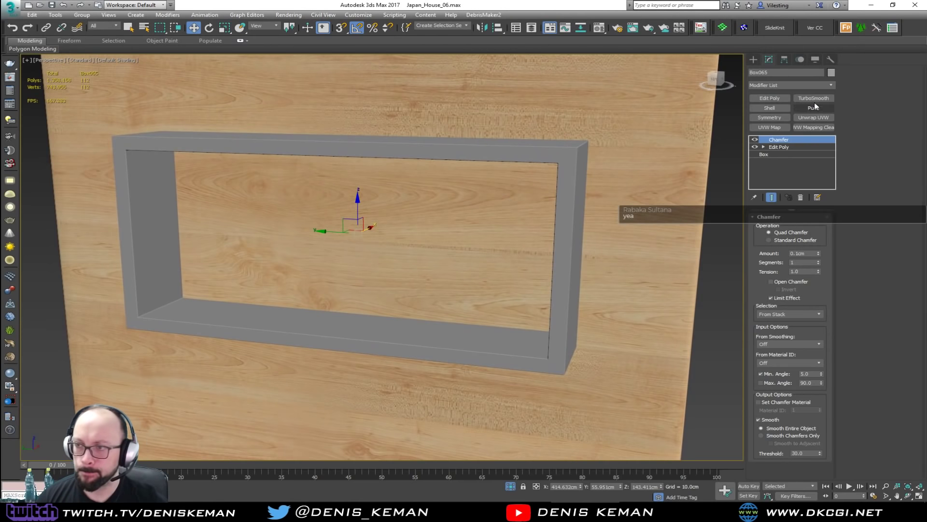
{"action": "scroll", "coordinate": [558, 232], "scroll_direction": "down", "scroll_amount": 5}
{"action": "middle_click_drag", "start_coordinate": [559, 232], "coordinate": [594, 203], "text": "alt"}
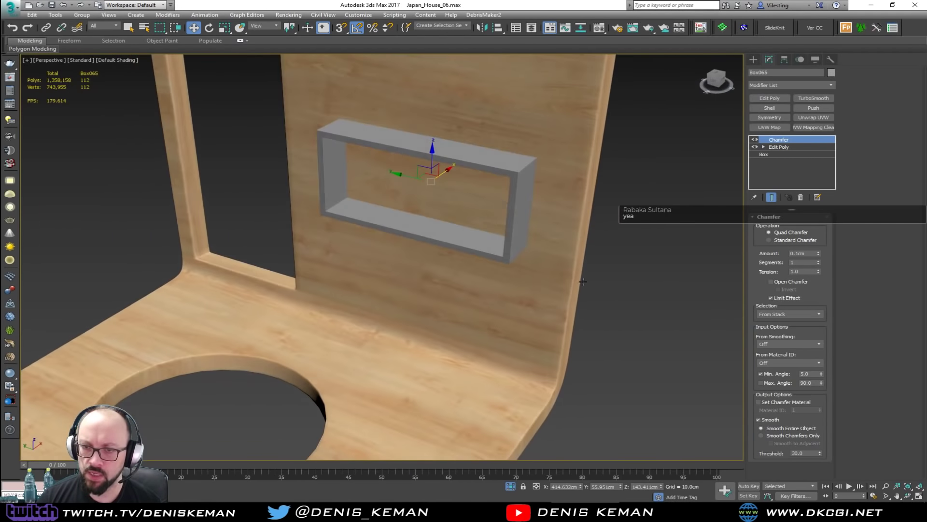
{"action": "right_click", "coordinate": [618, 186]}
{"action": "left_click", "coordinate": [642, 200]}
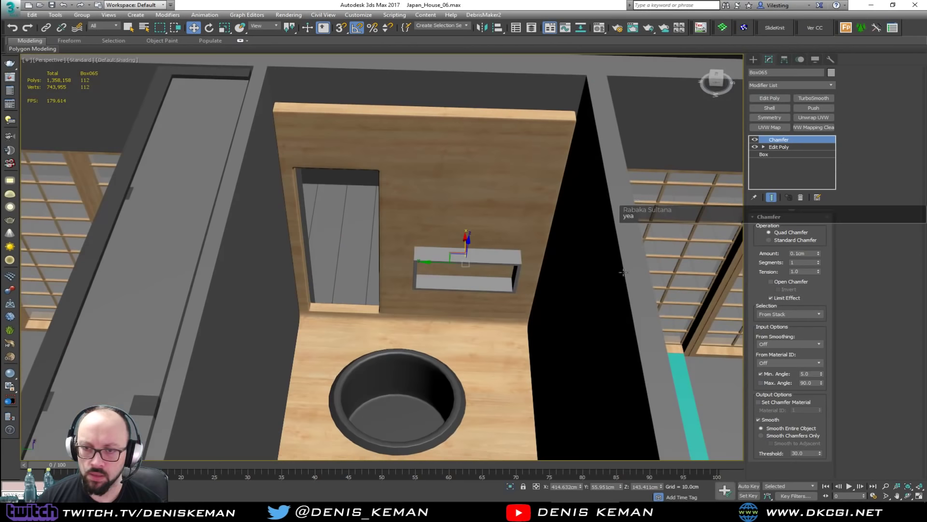
Step: Move the Amazing_Guy figure from the house's outer corner into the bathroom beside the washbasin
{"action": "left_click", "coordinate": [343, 182]}
{"action": "middle_click_drag", "start_coordinate": [367, 191], "coordinate": [339, 100]}
{"action": "scroll", "coordinate": [348, 116], "scroll_direction": "down", "scroll_amount": 4}
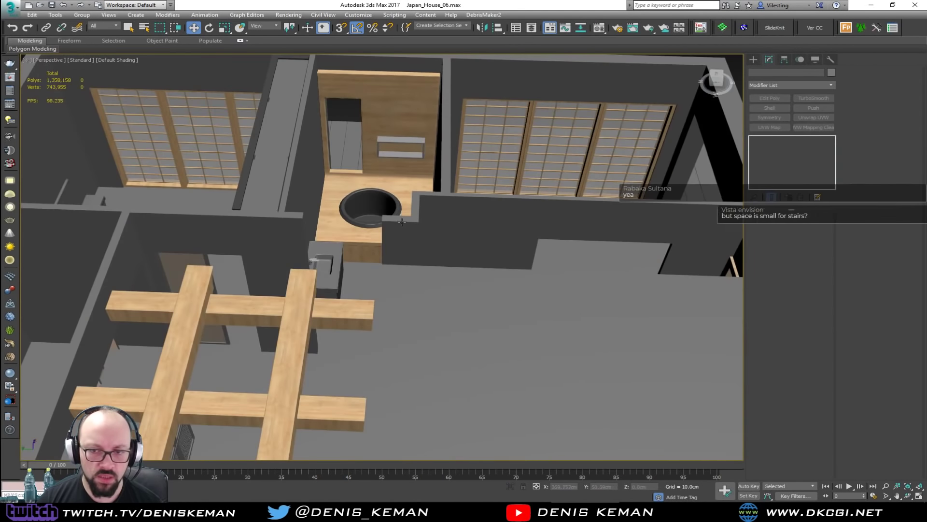
{"action": "scroll", "coordinate": [352, 141], "scroll_direction": "down", "scroll_amount": 2}
{"action": "middle_click_drag", "start_coordinate": [408, 220], "coordinate": [275, 156]}
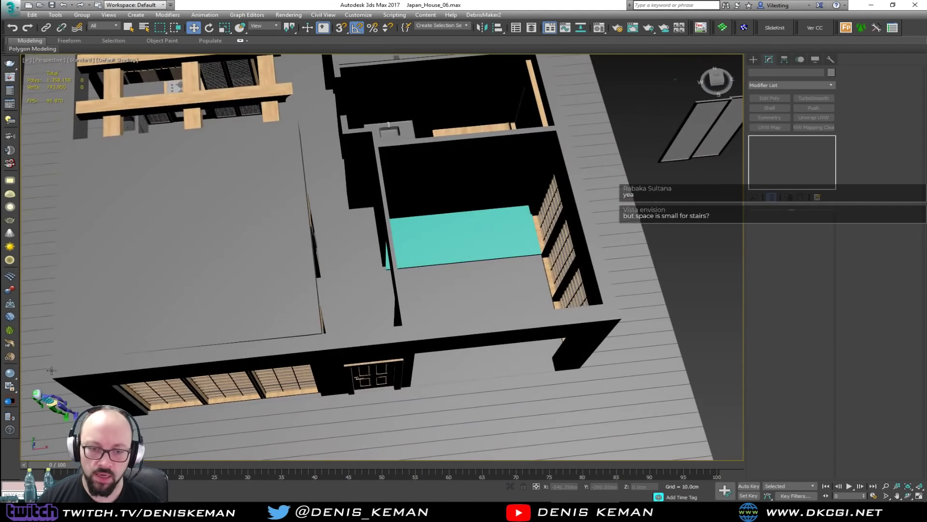
{"action": "left_click", "coordinate": [69, 401]}
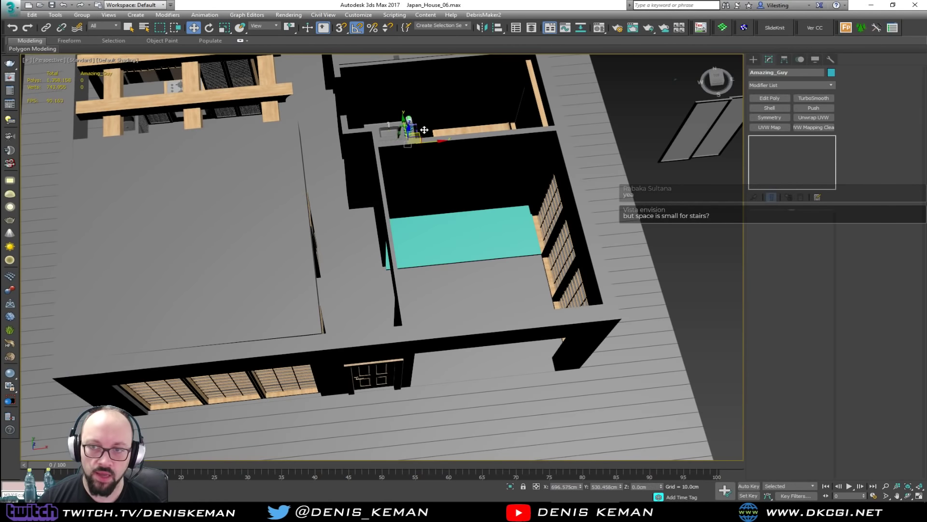
{"action": "left_click_drag", "start_coordinate": [424, 129], "coordinate": [442, 125]}
Step: Stand the Amazing_Guy figure against the tub base at about X 239.7 cm, Y 106.1 cm and compare the platform's height with its legs
{"action": "key", "text": "z"}
{"action": "middle_click_drag", "start_coordinate": [435, 167], "coordinate": [348, 200], "text": "alt"}
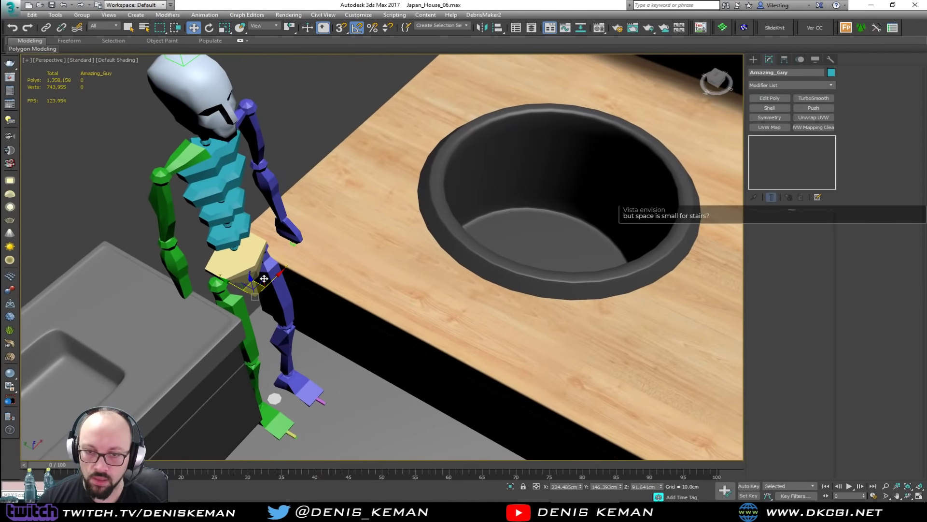
{"action": "left_click_drag", "start_coordinate": [259, 285], "coordinate": [400, 313]}
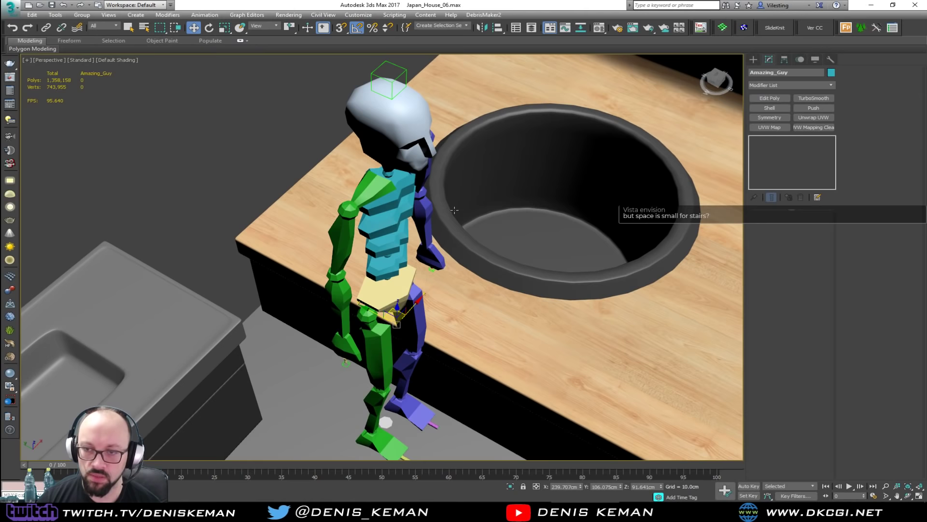
{"action": "middle_click_drag", "start_coordinate": [369, 236], "coordinate": [365, 212], "text": "alt"}
{"action": "scroll", "coordinate": [365, 211], "scroll_direction": "up", "scroll_amount": 10}
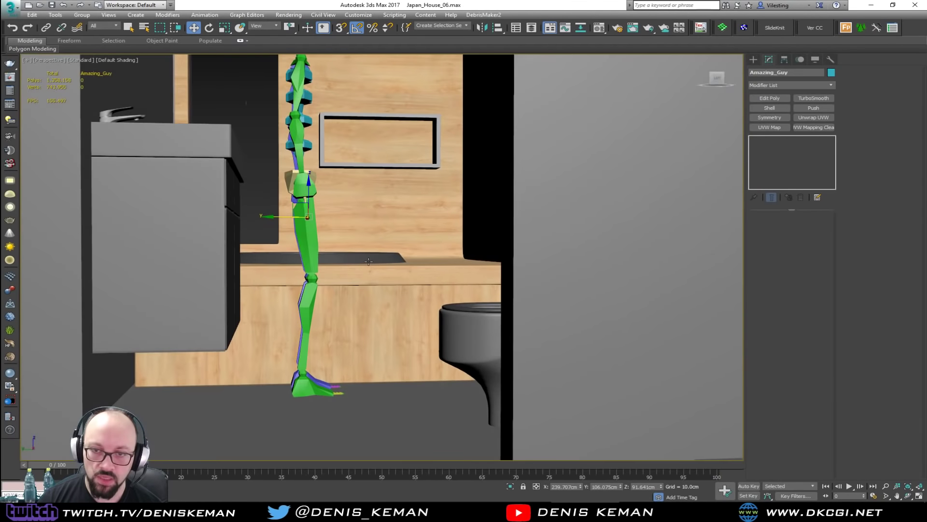
{"action": "middle_click_drag", "start_coordinate": [368, 261], "coordinate": [378, 264], "text": "alt"}
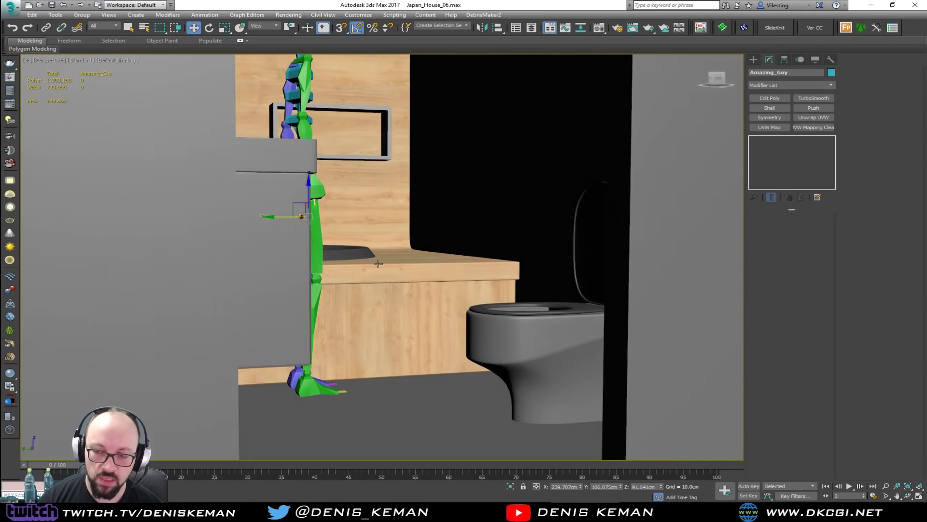
{"action": "mouse_move", "coordinate": [509, 299]}
{"action": "middle_mouse_down", "text": "alt"}
{"action": "mouse_move", "coordinate": [493, 294]}
{"action": "mouse_move", "coordinate": [512, 315]}
{"action": "middle_mouse_up", "text": "alt"}
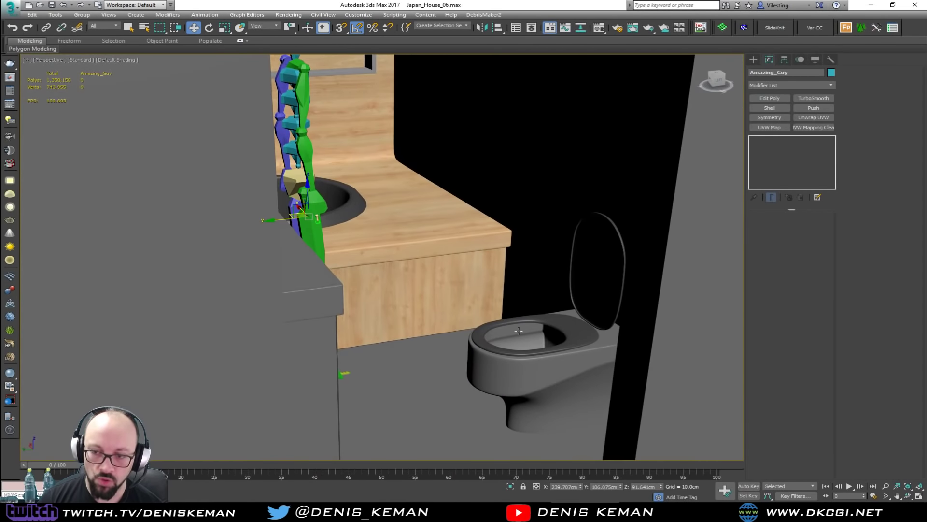
Step: Move the Amazing_Guy figure out of the bathroom, back toward the house's outer corner
{"action": "middle_click_drag", "start_coordinate": [382, 269], "coordinate": [498, 114], "text": "alt"}
{"action": "scroll", "coordinate": [317, 291], "scroll_direction": "down", "scroll_amount": 5}
{"action": "scroll", "coordinate": [499, 111], "scroll_direction": "down", "scroll_amount": 5}
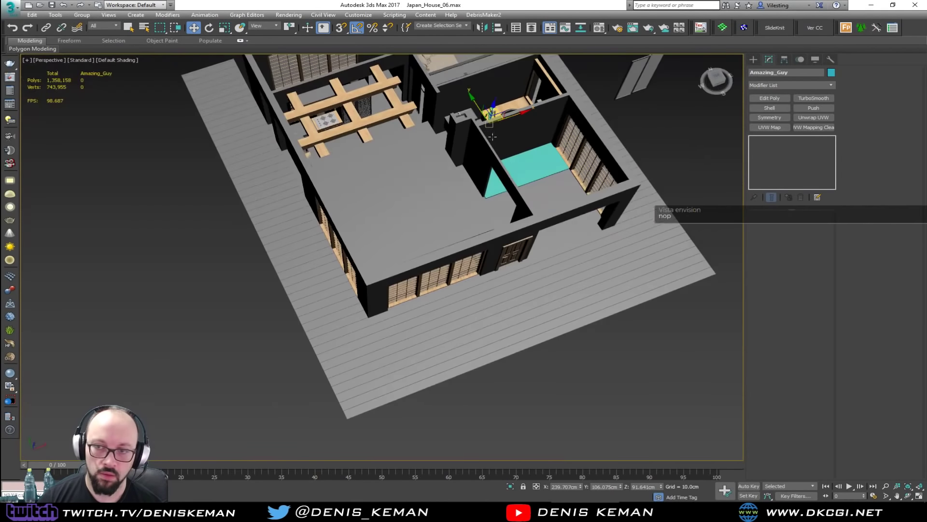
{"action": "left_click_drag", "start_coordinate": [499, 110], "coordinate": [365, 295]}
Step: Isolate the wooden base box under the tub platform and show its edges
{"action": "middle_click_drag", "start_coordinate": [365, 294], "coordinate": [471, 189], "text": "alt"}
{"action": "middle_click_drag", "start_coordinate": [396, 85], "coordinate": [526, 251]}
{"action": "scroll", "coordinate": [526, 250], "scroll_direction": "up", "scroll_amount": 3}
{"action": "scroll", "coordinate": [457, 251], "scroll_direction": "up", "scroll_amount": 3}
{"action": "middle_click_drag", "start_coordinate": [439, 246], "coordinate": [472, 207], "text": "alt"}
{"action": "scroll", "coordinate": [145, 301], "scroll_direction": "down", "scroll_amount": 5}
{"action": "left_click", "coordinate": [373, 252]}
{"action": "key", "text": "z"}
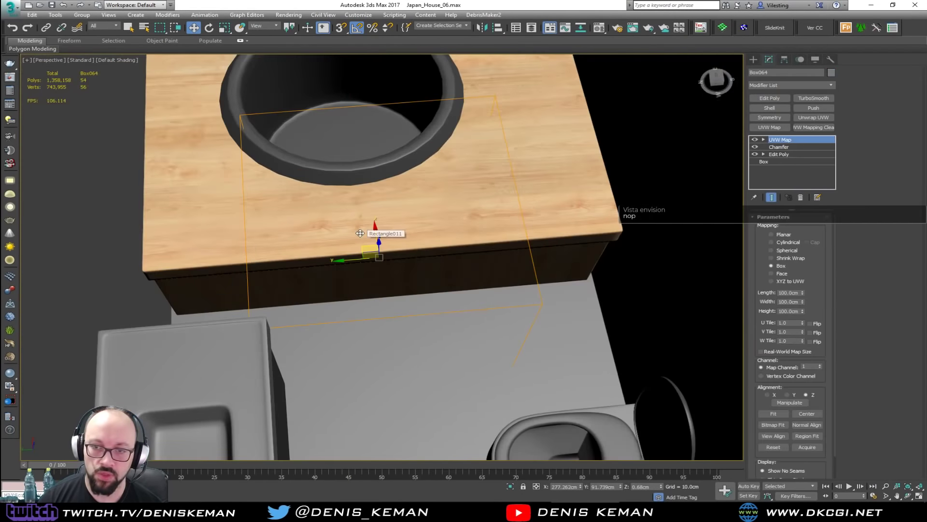
{"action": "key", "text": "alt+q"}
{"action": "mouse_move", "coordinate": [362, 278]}
{"action": "middle_mouse_down", "text": "alt"}
{"action": "mouse_move", "coordinate": [321, 227]}
{"action": "mouse_move", "coordinate": [309, 226]}
{"action": "middle_mouse_up", "text": "alt"}
{"action": "key", "text": "F4"}
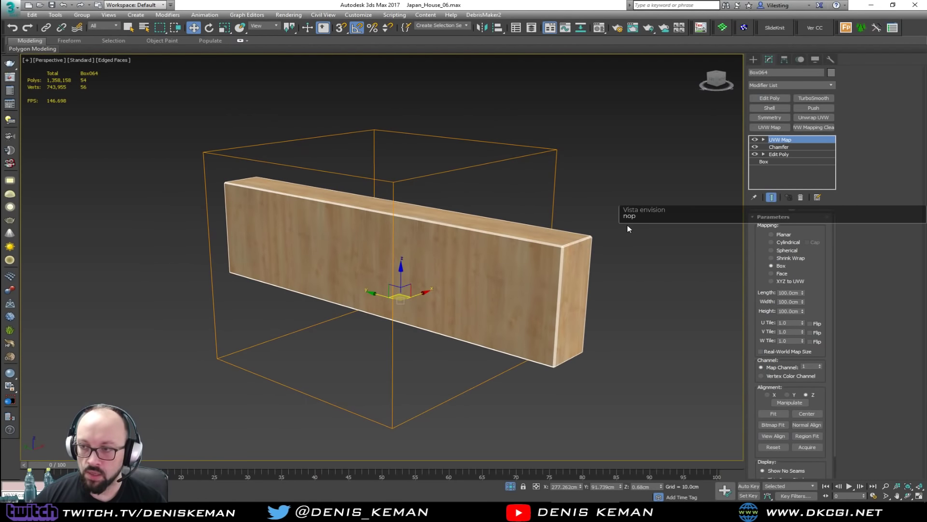
Step: Add a second Edit Poly modifier below the base box's Chamfer and rename it Stair
{"action": "left_click", "coordinate": [791, 147]}
{"action": "left_click", "coordinate": [790, 153]}
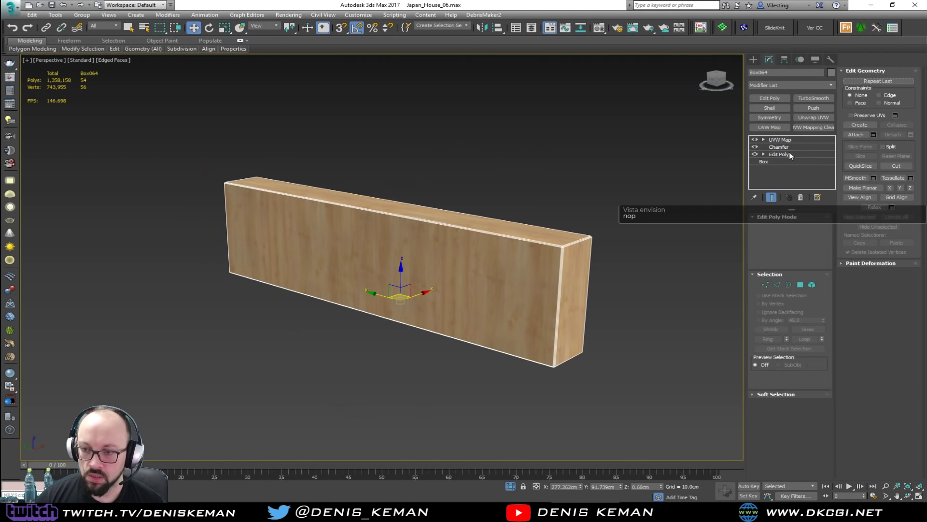
{"action": "key", "text": "grave"}
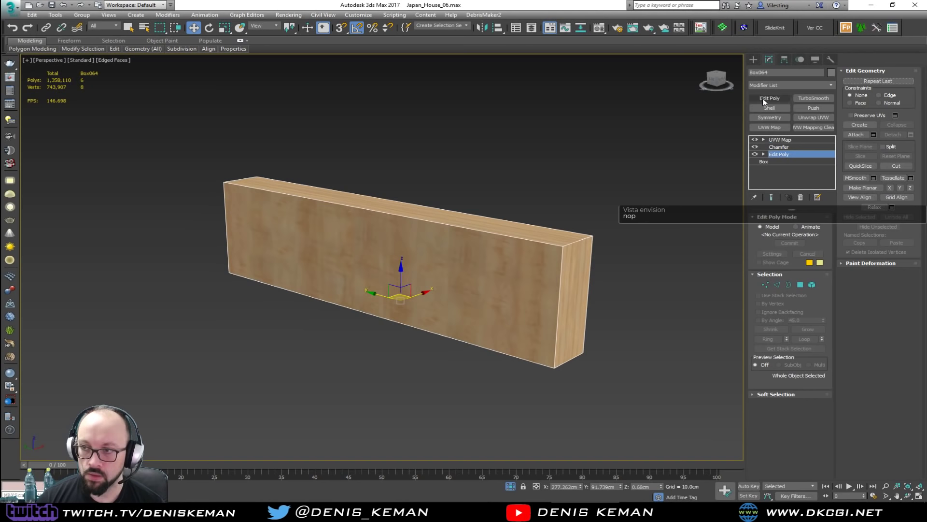
{"action": "left_click", "coordinate": [770, 98]}
{"action": "right_click", "coordinate": [792, 155]}
{"action": "left_click", "coordinate": [804, 160]}
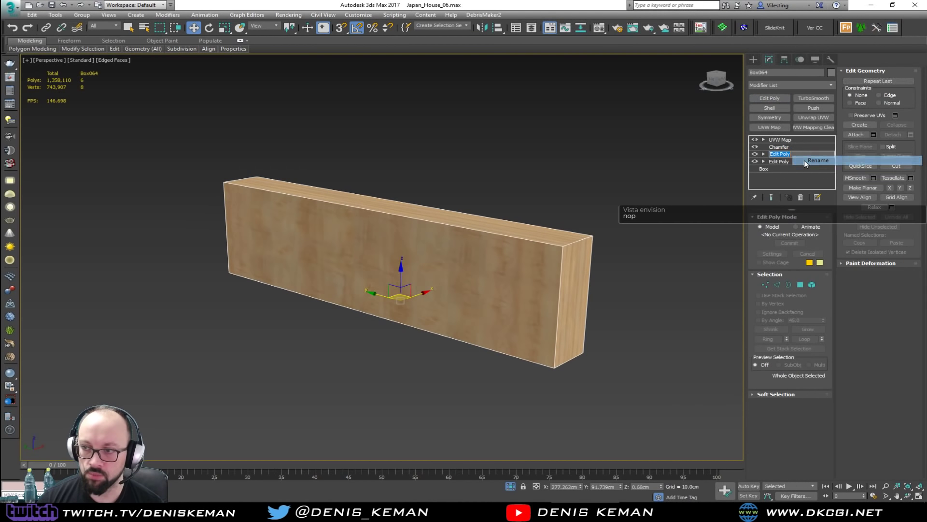
{"action": "type", "text": "Stair"}
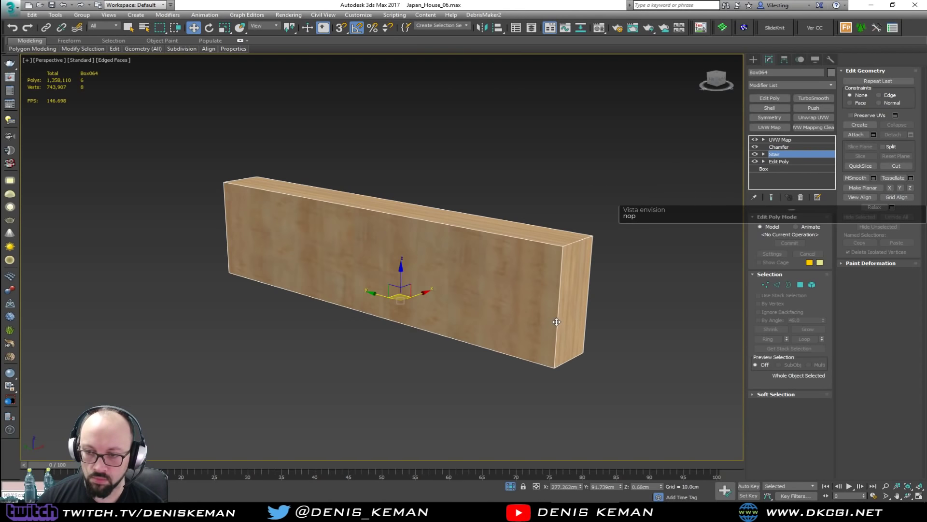
Step: Insert a horizontal edge loop around the base box at about mid-height
{"action": "left_click", "coordinate": [779, 285]}
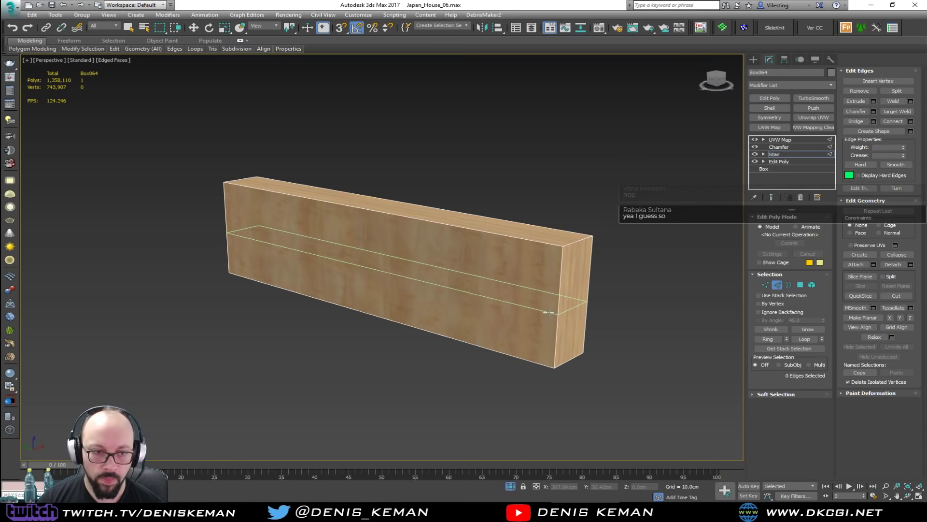
{"action": "left_click", "coordinate": [549, 312]}
{"action": "key", "text": "w"}
Step: Extrude the lower front polygon of the base box outward into a stair tread and deselect the object
{"action": "key", "text": "4"}
{"action": "left_click", "coordinate": [510, 323]}
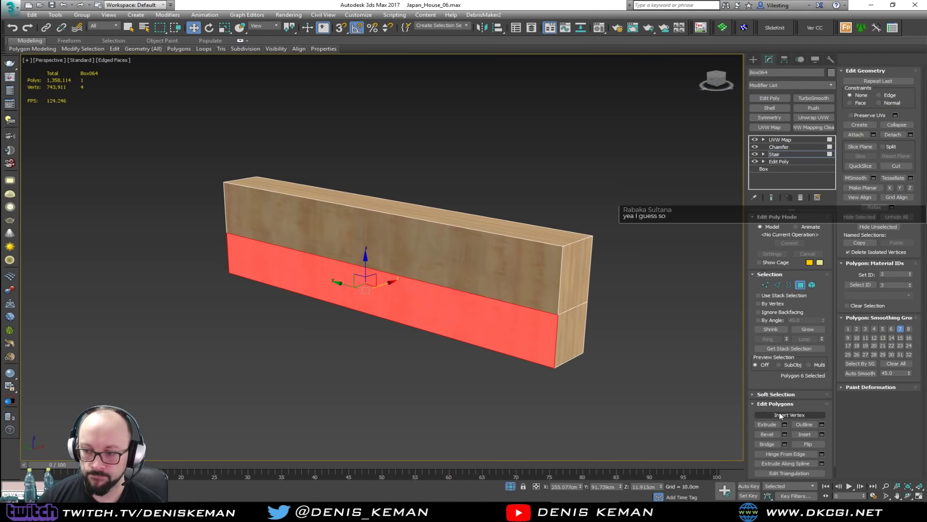
{"action": "left_click", "coordinate": [767, 424]}
{"action": "left_click_drag", "start_coordinate": [519, 326], "coordinate": [502, 244]}
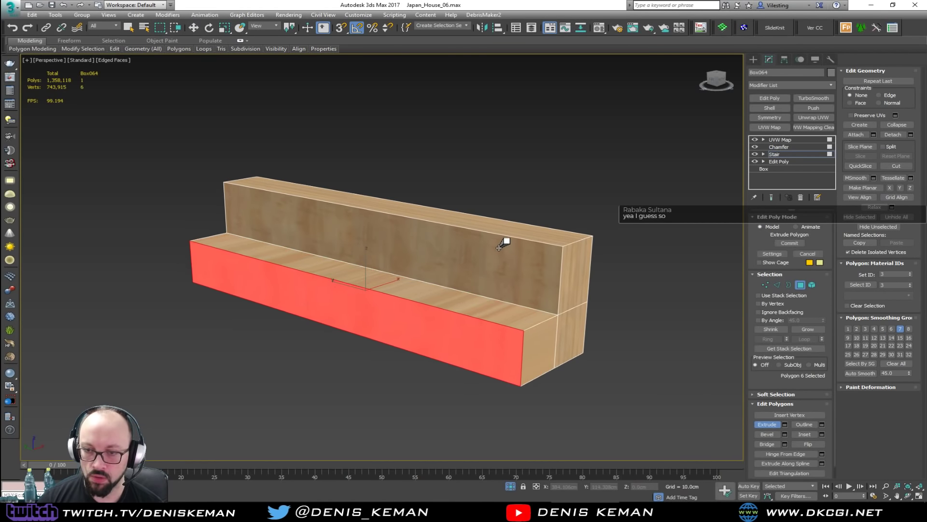
{"action": "left_click", "coordinate": [800, 285]}
{"action": "left_click", "coordinate": [650, 233]}
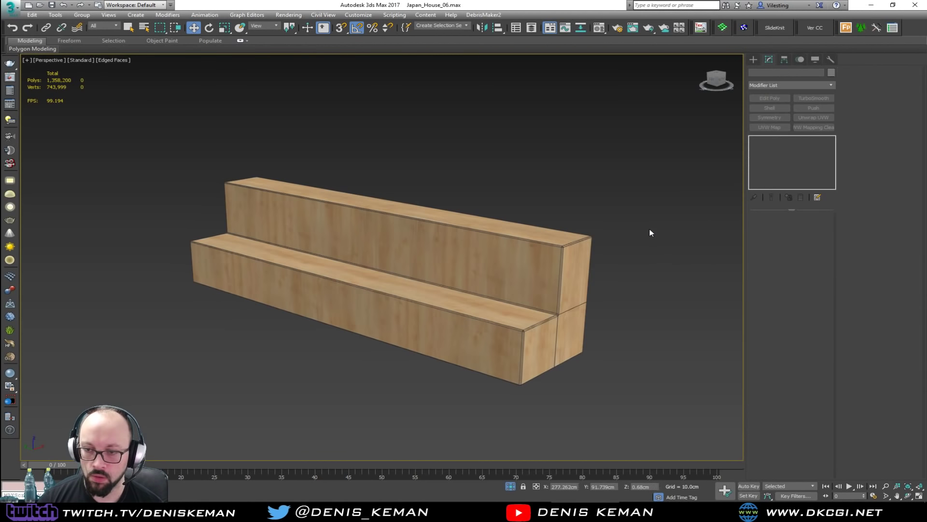
Step: Hide the edges, end isolation and check the new step in front of the tub platform
{"action": "key", "text": "F4"}
{"action": "right_click", "coordinate": [461, 261]}
{"action": "left_click", "coordinate": [480, 202]}
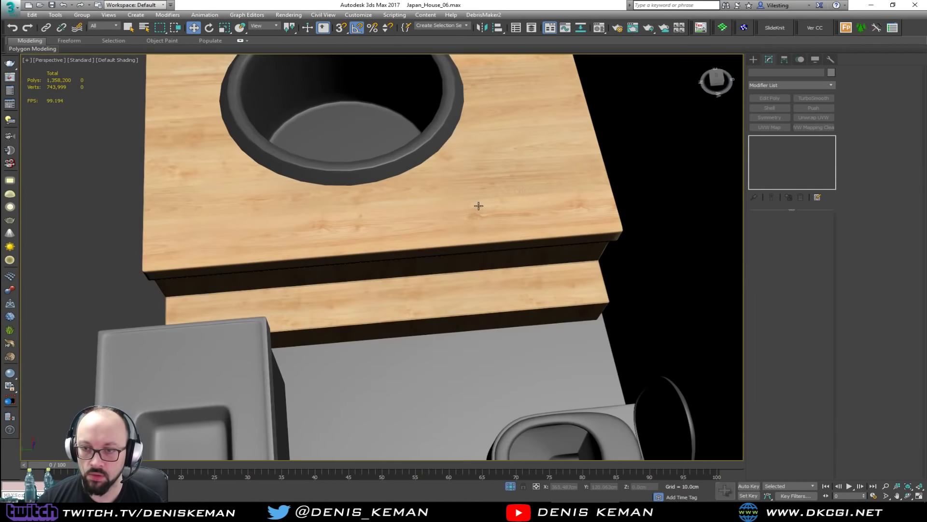
{"action": "mouse_move", "coordinate": [469, 253]}
{"action": "middle_mouse_down", "text": "alt"}
{"action": "mouse_move", "coordinate": [445, 232]}
{"action": "mouse_move", "coordinate": [476, 222]}
{"action": "mouse_move", "coordinate": [541, 243]}
{"action": "mouse_move", "coordinate": [475, 258]}
{"action": "mouse_move", "coordinate": [454, 249]}
{"action": "middle_mouse_up", "text": "alt"}
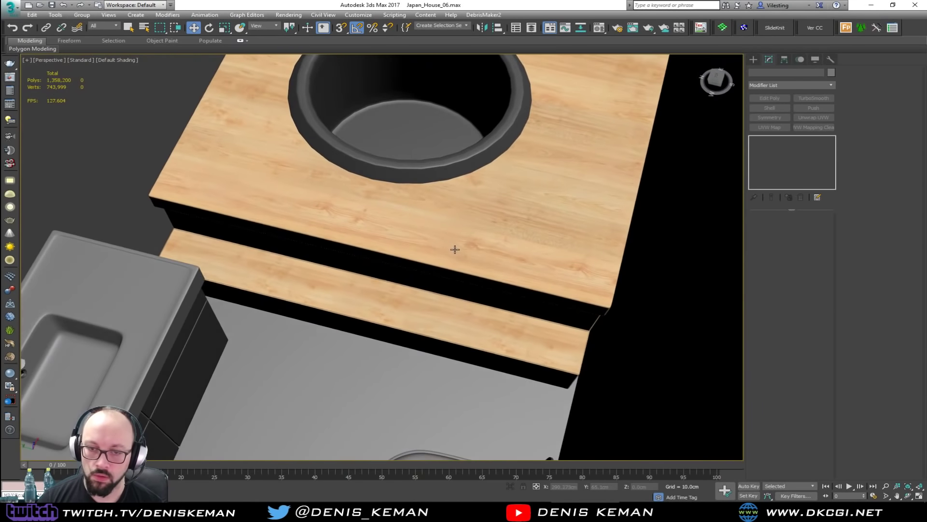
{"action": "middle_click_drag", "start_coordinate": [322, 280], "coordinate": [417, 286], "text": "alt"}
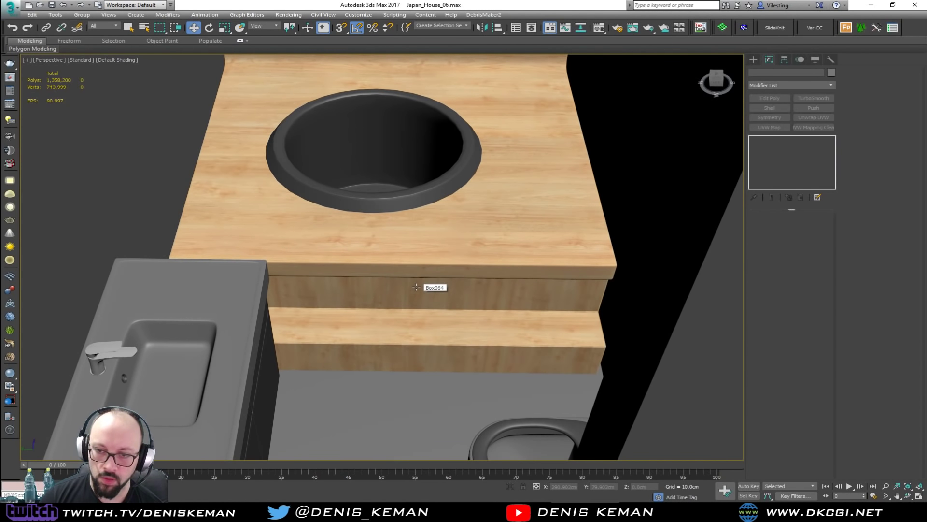
{"action": "middle_click_drag", "start_coordinate": [416, 287], "coordinate": [448, 328], "text": "alt"}
{"action": "middle_click_drag", "start_coordinate": [373, 193], "coordinate": [344, 288]}
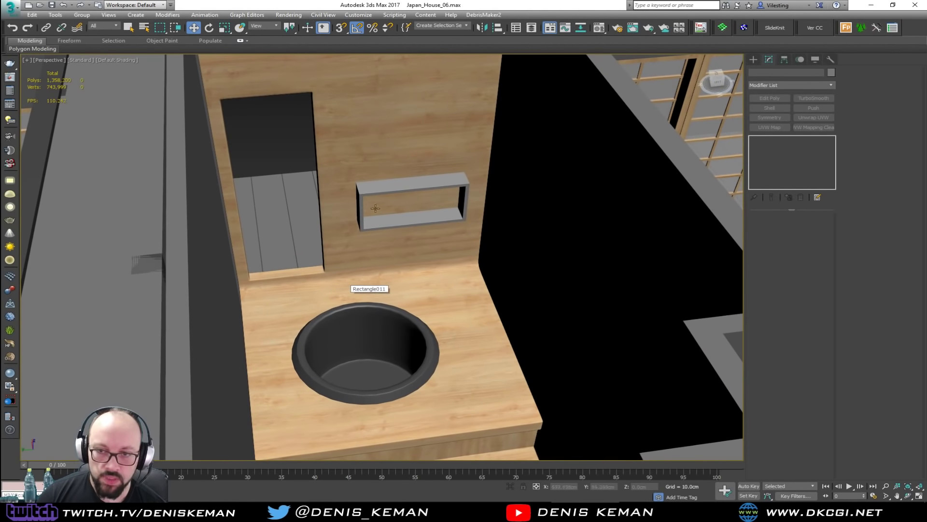
Step: Assign the Darker_Wood material to the L-shaped tub panel and check it together with the wall shelf
{"action": "left_click", "coordinate": [376, 190]}
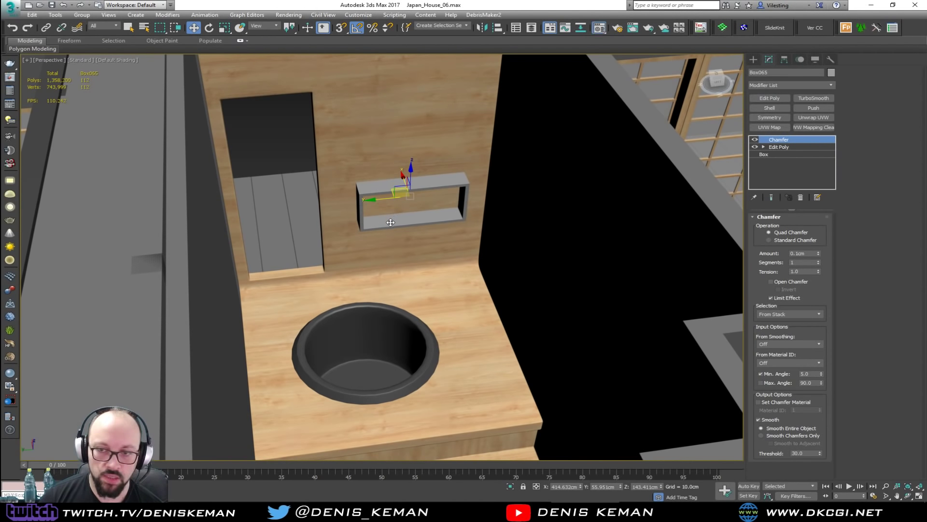
{"action": "key", "text": "m"}
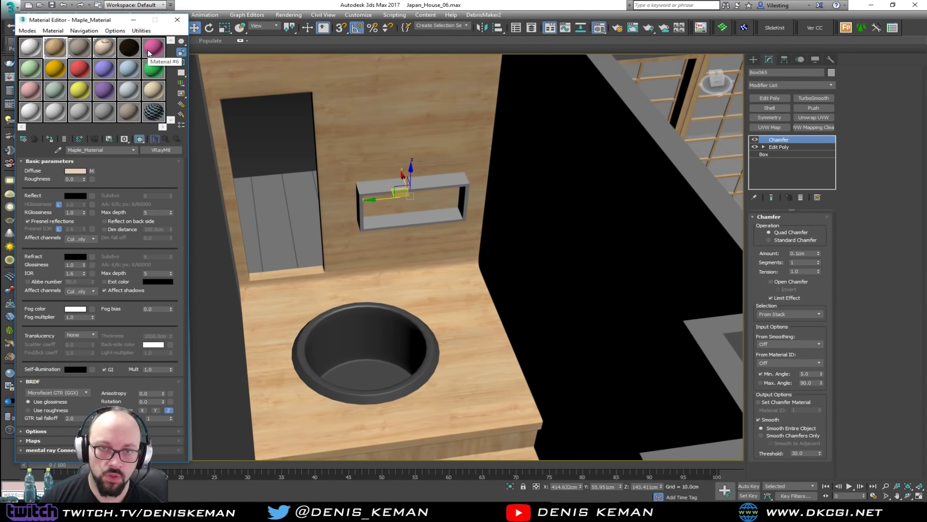
{"action": "left_click", "coordinate": [129, 47]}
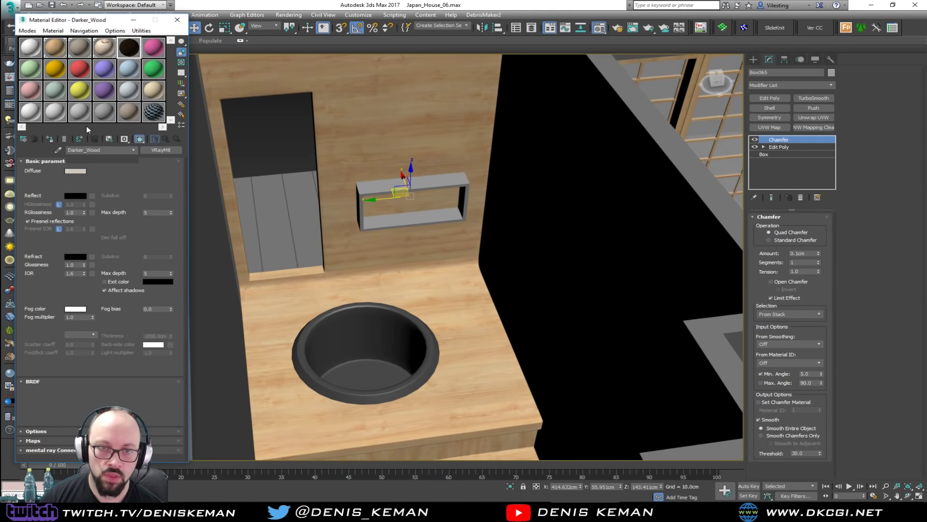
{"action": "left_click", "coordinate": [360, 139]}
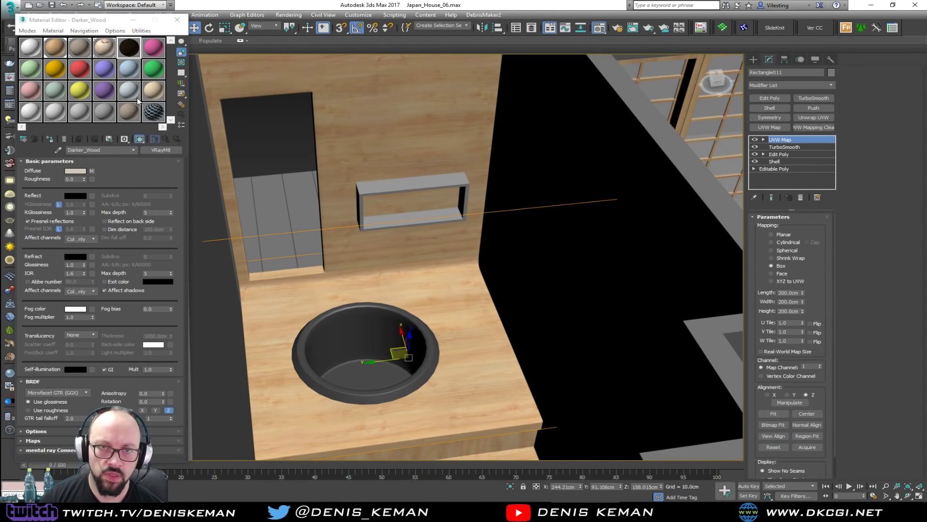
{"action": "left_click", "coordinate": [50, 139]}
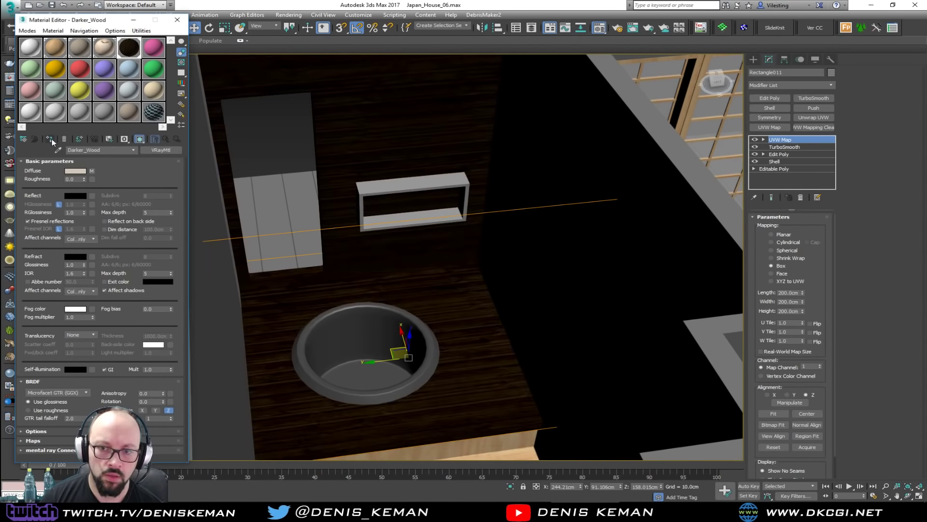
{"action": "scroll", "coordinate": [409, 293], "scroll_direction": "up", "scroll_amount": 5}
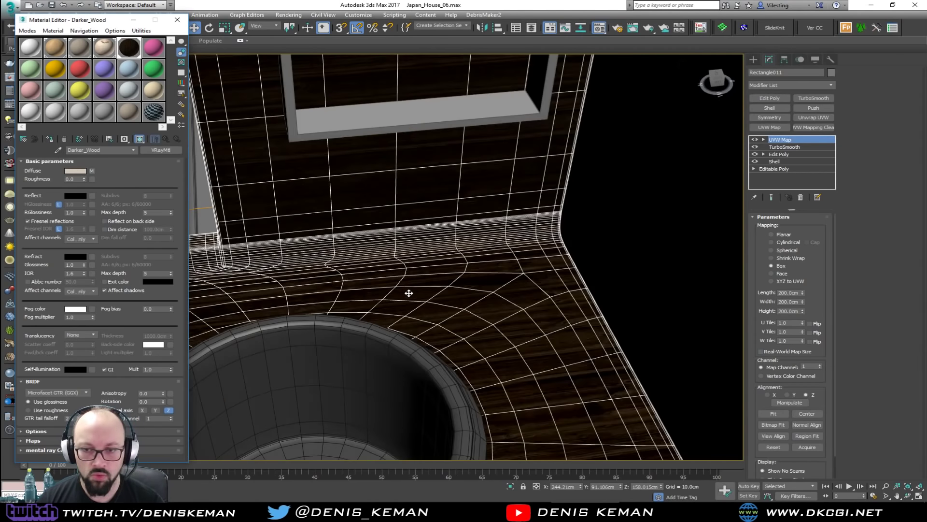
{"action": "middle_click_drag", "start_coordinate": [408, 292], "coordinate": [472, 333]}
{"action": "scroll", "coordinate": [471, 334], "scroll_direction": "down", "scroll_amount": 5}
{"action": "left_click", "coordinate": [371, 200]}
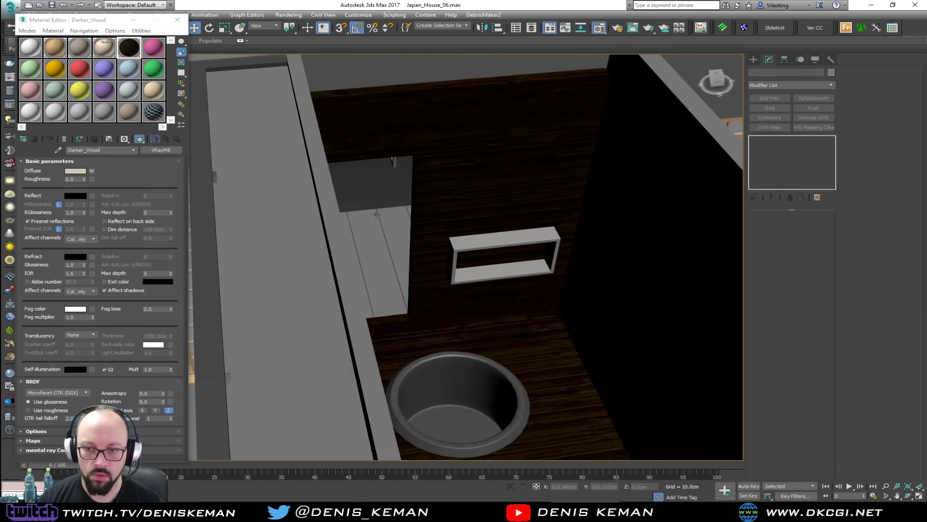
{"action": "middle_click_drag", "start_coordinate": [371, 237], "coordinate": [387, 205], "text": "alt"}
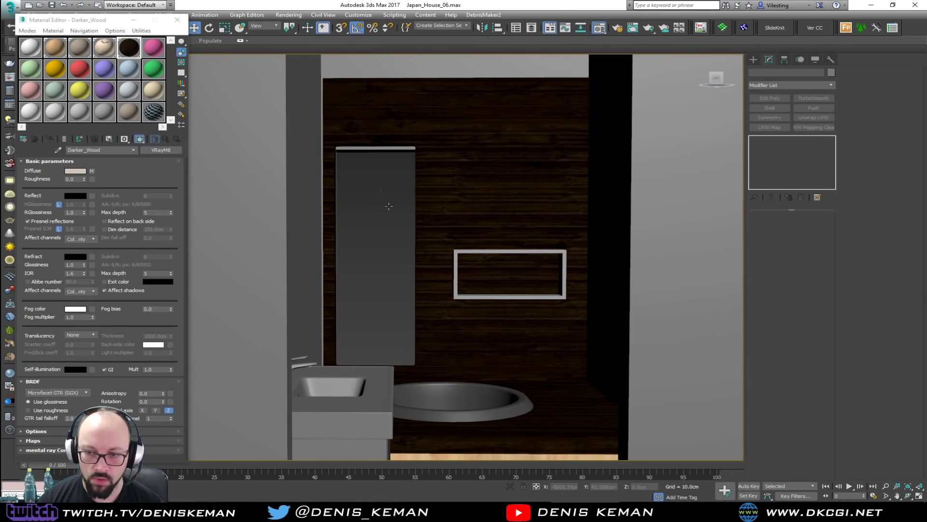
Step: Assign the Darker_Wood material to the stepped base under the tub and check it against the wood panel from several angles
{"action": "middle_click_drag", "start_coordinate": [540, 343], "coordinate": [487, 250]}
{"action": "left_click", "coordinate": [447, 339]}
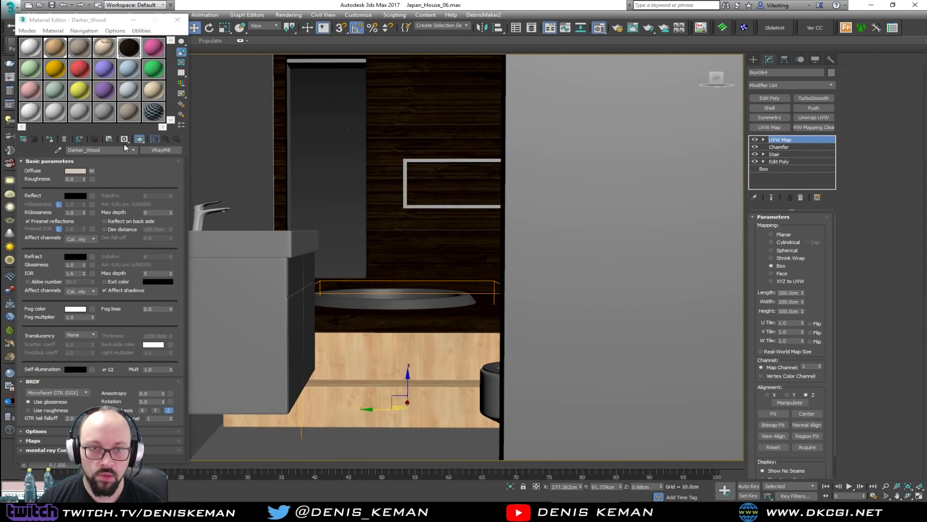
{"action": "left_click", "coordinate": [50, 139]}
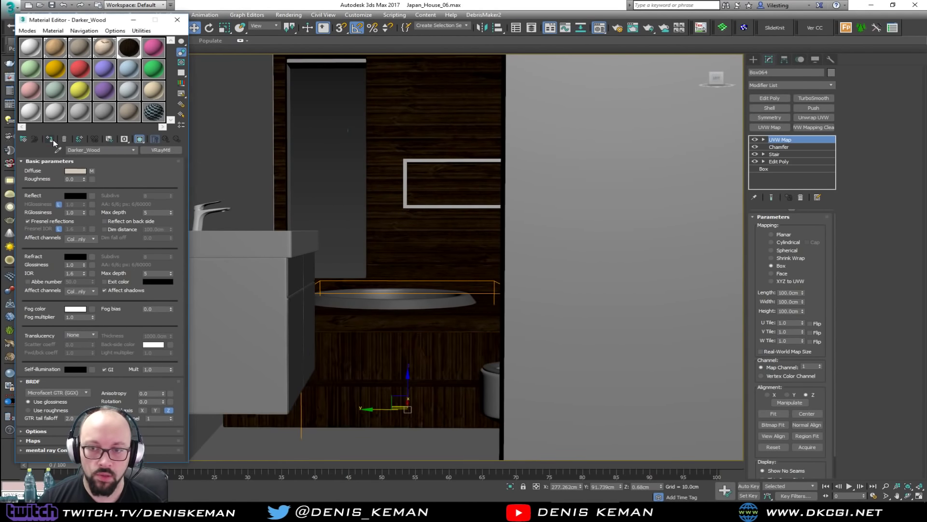
{"action": "left_click", "coordinate": [347, 202]}
{"action": "scroll", "coordinate": [367, 249], "scroll_direction": "up", "scroll_amount": 2}
{"action": "middle_click_drag", "start_coordinate": [373, 252], "coordinate": [369, 263], "text": "alt"}
{"action": "key", "text": "F4"}
{"action": "key", "text": "F4"}
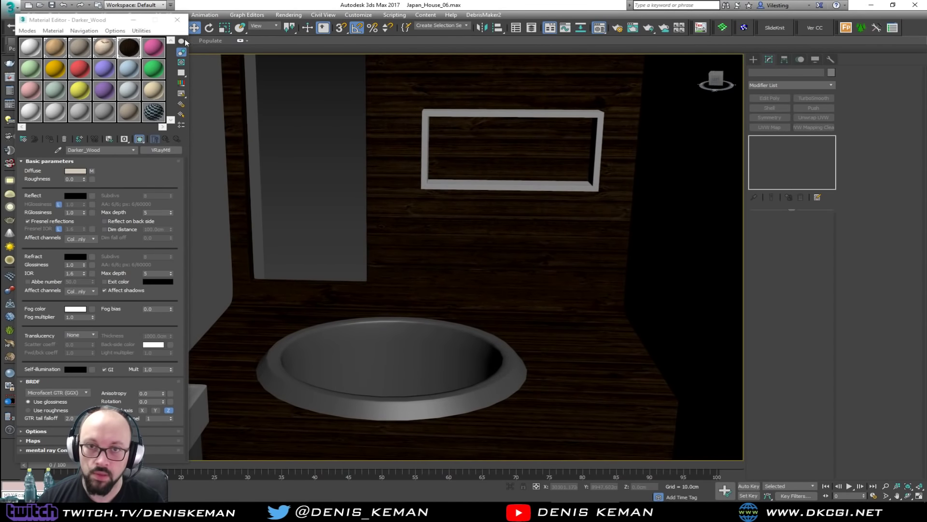
{"action": "left_click", "coordinate": [178, 20]}
{"action": "scroll", "coordinate": [379, 255], "scroll_direction": "down", "scroll_amount": 5}
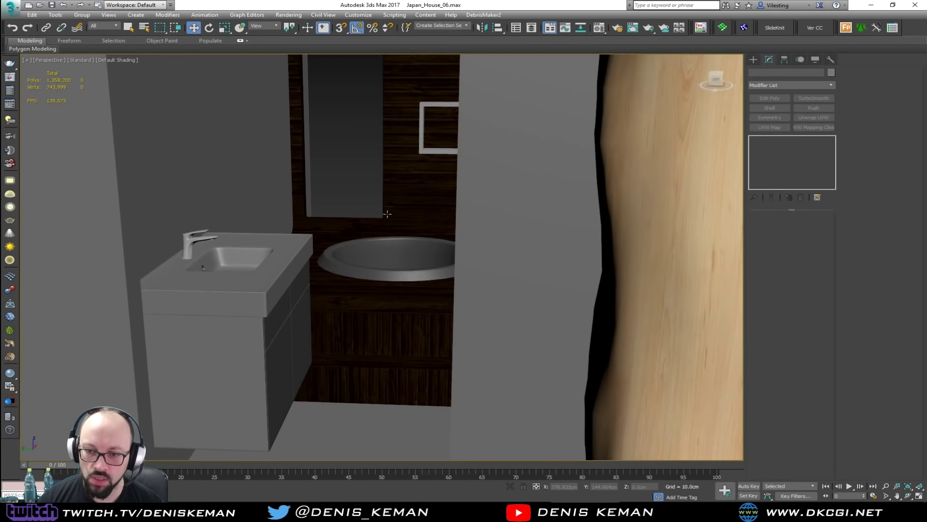
{"action": "middle_click_drag", "start_coordinate": [394, 214], "coordinate": [400, 244], "text": "alt"}
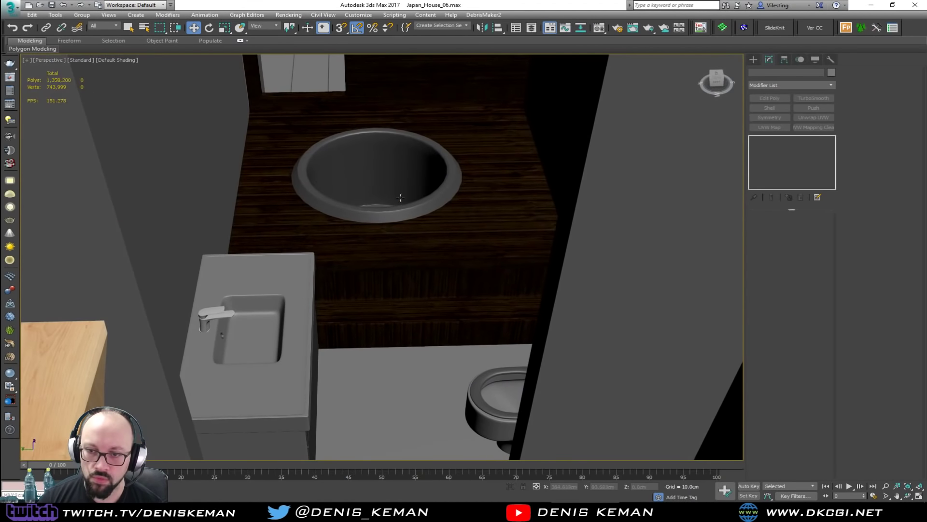
{"action": "middle_click_drag", "start_coordinate": [400, 197], "coordinate": [378, 228], "text": "alt"}
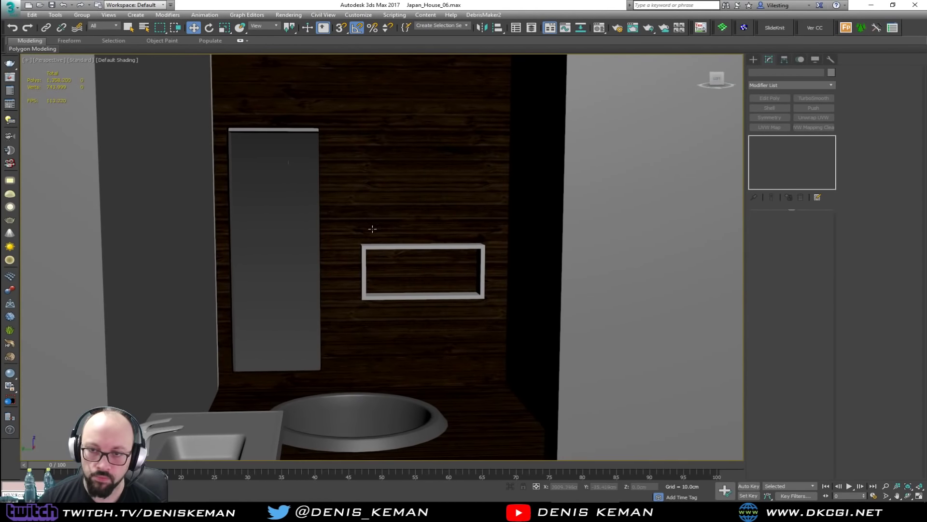
Step: Assign Maple_Material to both the L-shaped tub panel and the stepped base, then close the material editor
{"action": "left_click", "coordinate": [376, 194]}
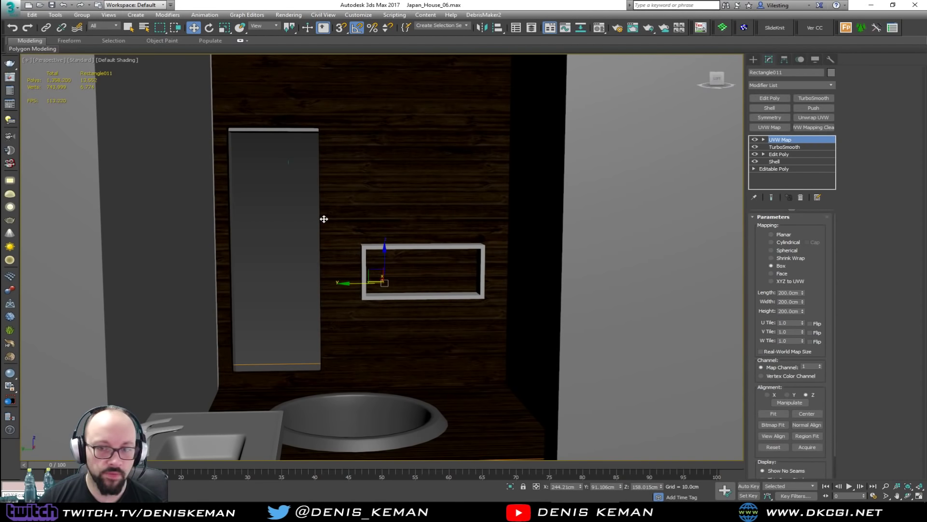
{"action": "key", "text": "m"}
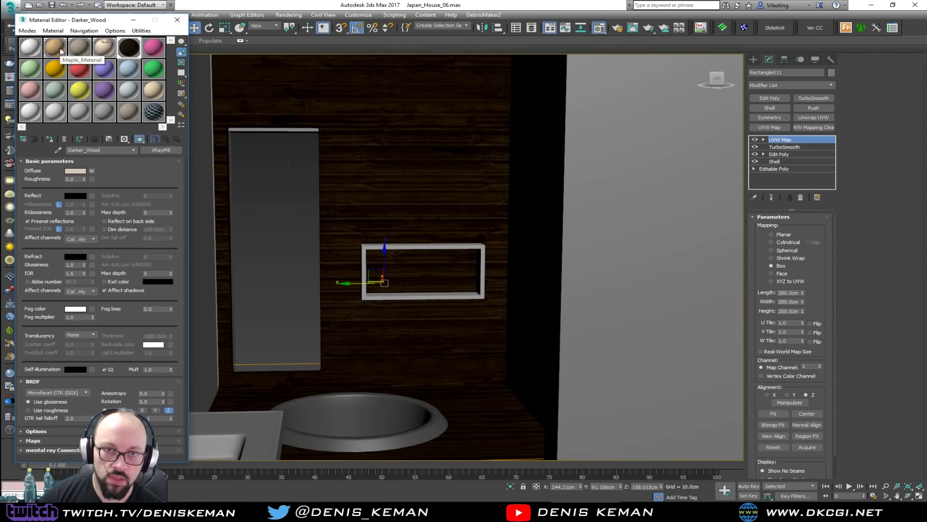
{"action": "left_click", "coordinate": [61, 52]}
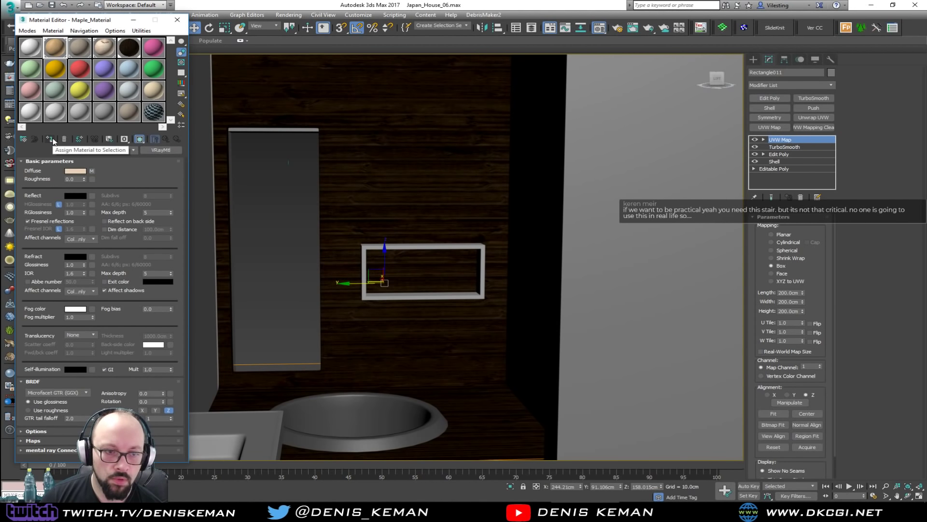
{"action": "left_click", "coordinate": [54, 140]}
{"action": "middle_click_drag", "start_coordinate": [406, 323], "coordinate": [401, 253]}
{"action": "left_click", "coordinate": [399, 436]}
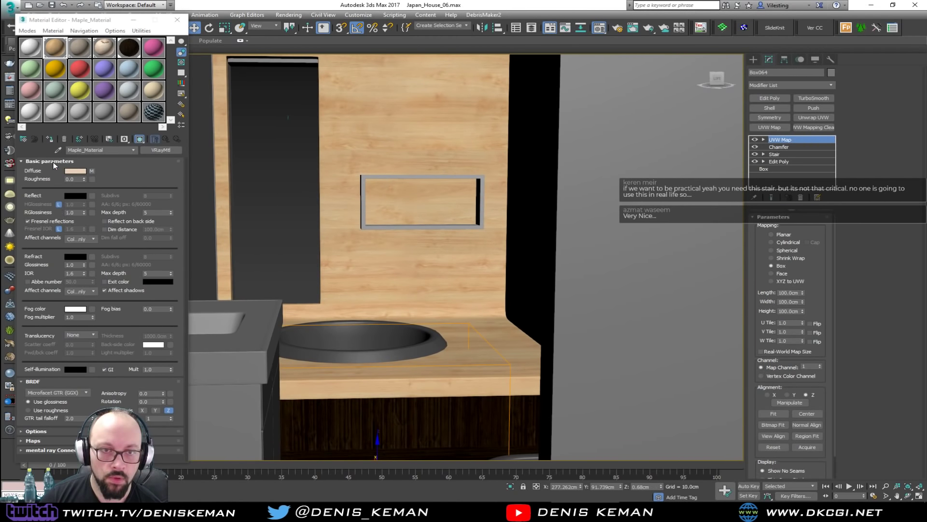
{"action": "left_click", "coordinate": [53, 140]}
{"action": "left_click", "coordinate": [271, 206]}
{"action": "middle_click_drag", "start_coordinate": [337, 227], "coordinate": [264, 294], "text": "alt"}
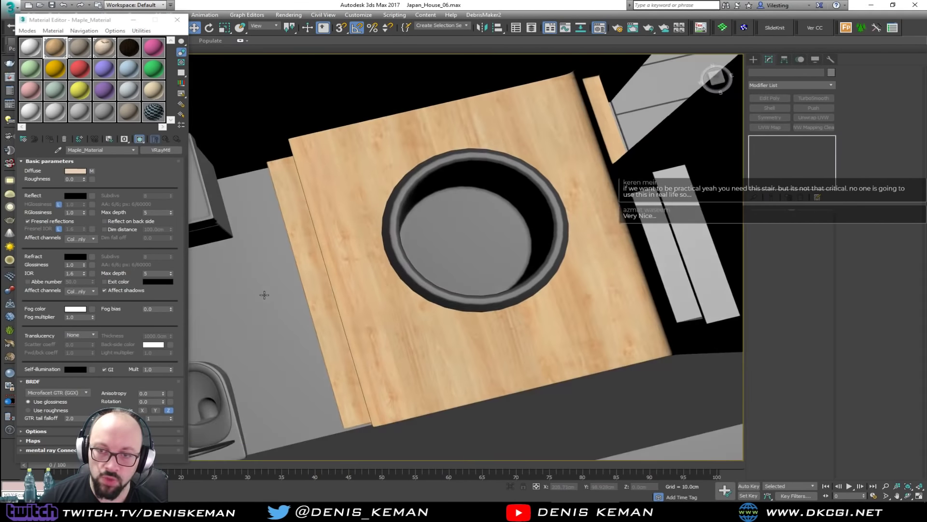
{"action": "left_click", "coordinate": [177, 20]}
Step: Try the Darker_Wood material on the selected kitchen ceiling beams and check them from below
{"action": "scroll", "coordinate": [411, 230], "scroll_direction": "down", "scroll_amount": 5}
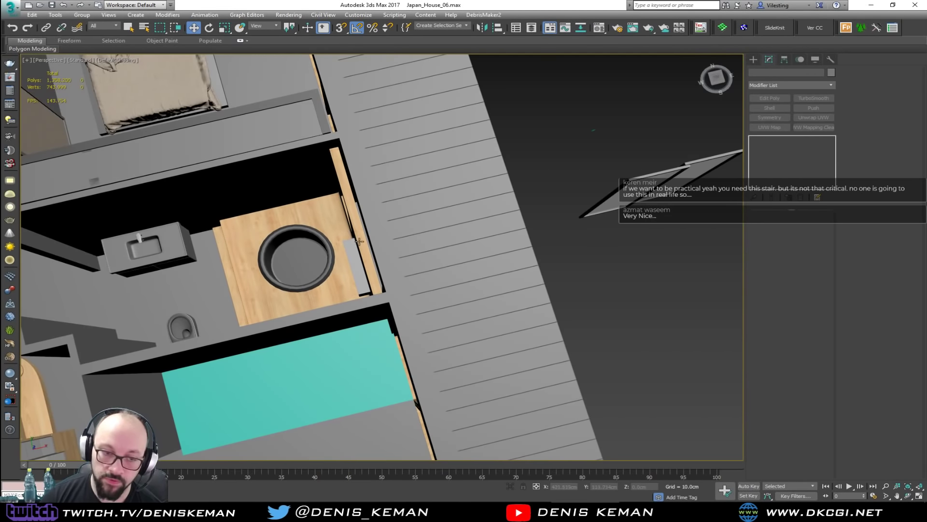
{"action": "middle_click_drag", "start_coordinate": [230, 202], "coordinate": [645, 129]}
{"action": "scroll", "coordinate": [332, 296], "scroll_direction": "down", "scroll_amount": 3}
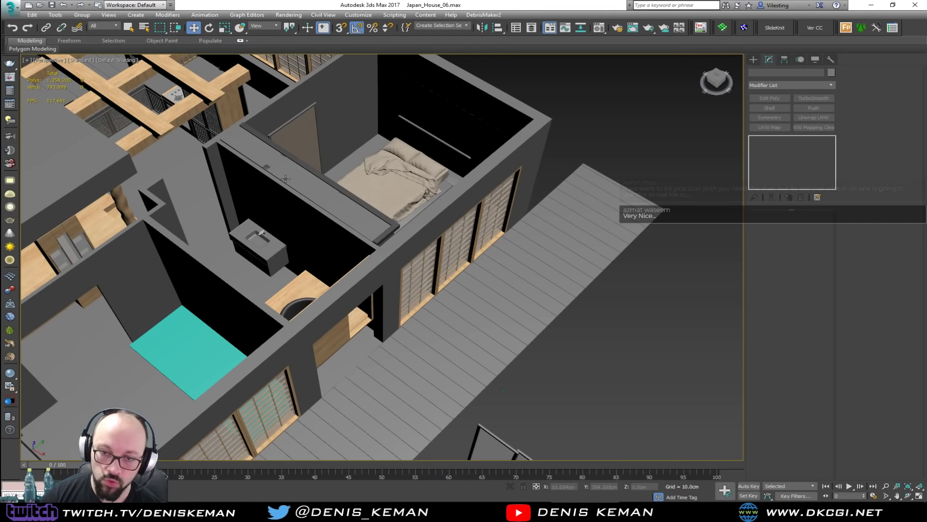
{"action": "middle_click_drag", "start_coordinate": [304, 180], "coordinate": [455, 236]}
{"action": "scroll", "coordinate": [491, 286], "scroll_direction": "down", "scroll_amount": 3}
{"action": "middle_click_drag", "start_coordinate": [491, 286], "coordinate": [320, 287], "text": "alt"}
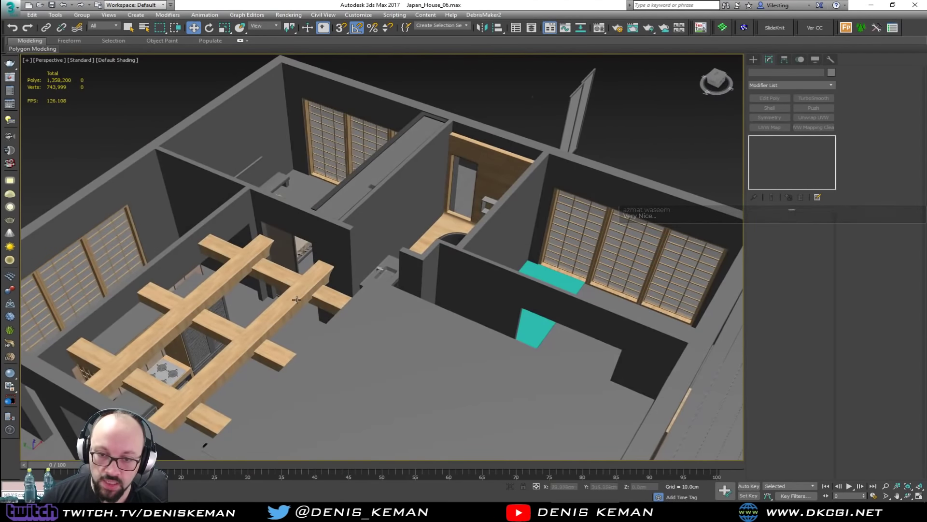
{"action": "scroll", "coordinate": [296, 299], "scroll_direction": "up", "scroll_amount": 6}
{"action": "scroll", "coordinate": [341, 234], "scroll_direction": "up", "scroll_amount": 3}
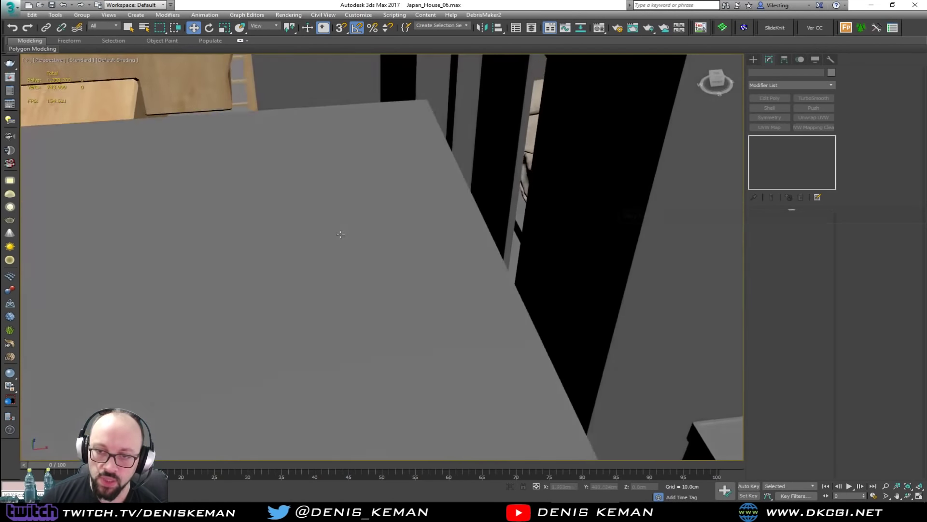
{"action": "scroll", "coordinate": [340, 234], "scroll_direction": "up", "scroll_amount": 3}
{"action": "middle_click_drag", "start_coordinate": [333, 222], "coordinate": [256, 273], "text": "alt"}
{"action": "scroll", "coordinate": [327, 232], "scroll_direction": "down", "scroll_amount": 3}
{"action": "scroll", "coordinate": [356, 360], "scroll_direction": "down", "scroll_amount": 2}
{"action": "left_click", "coordinate": [255, 273]}
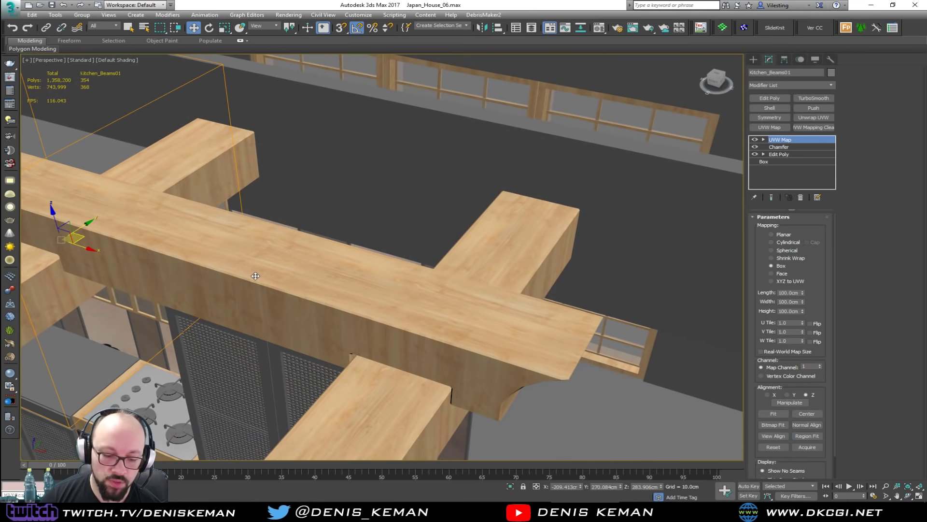
{"action": "key", "text": "m"}
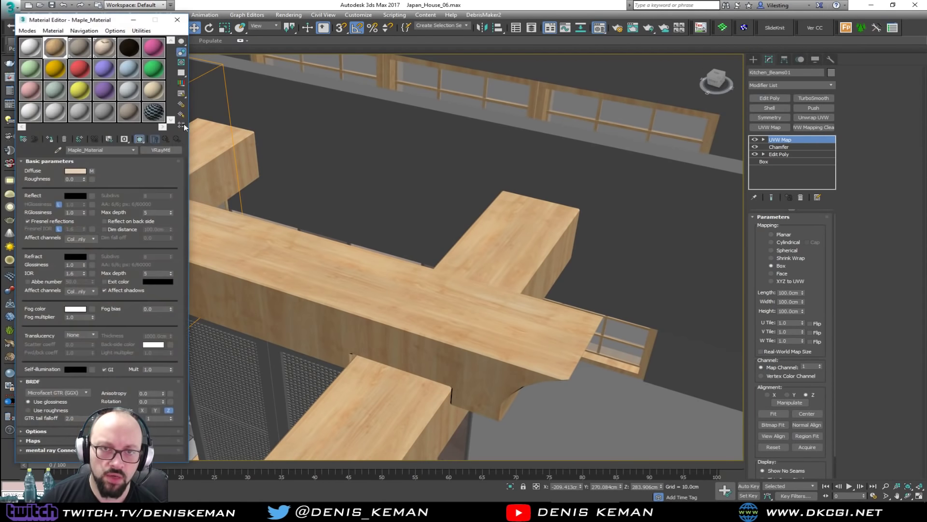
{"action": "left_click", "coordinate": [129, 47]}
{"action": "left_click", "coordinate": [50, 140]}
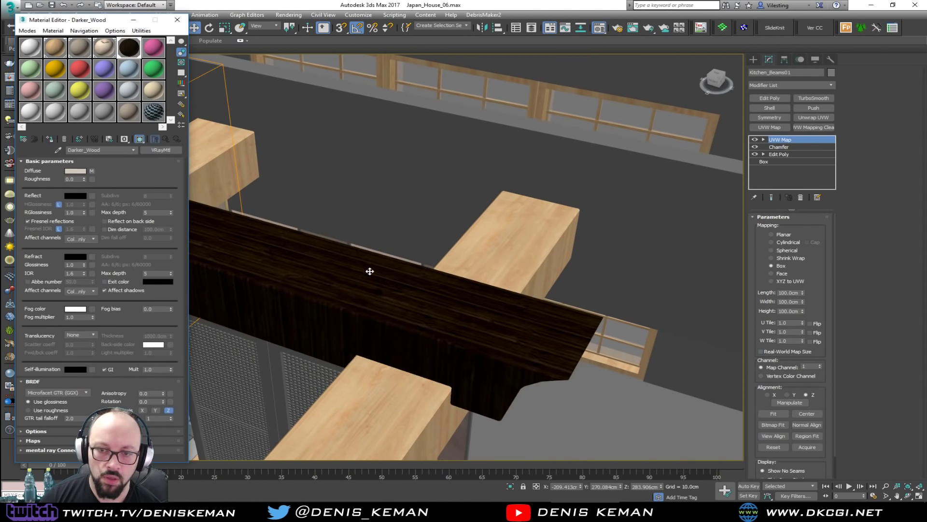
{"action": "middle_click_drag", "start_coordinate": [370, 271], "coordinate": [362, 211], "text": "alt"}
Step: Reassign Maple_Material to the kitchen ceiling beams, deselect them and close the material editor
{"action": "left_click", "coordinate": [55, 48]}
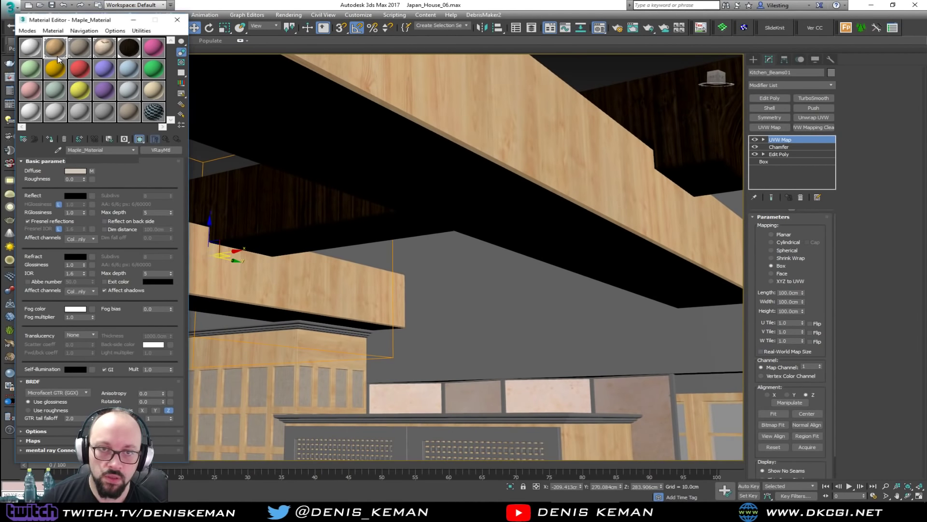
{"action": "left_click", "coordinate": [49, 139]}
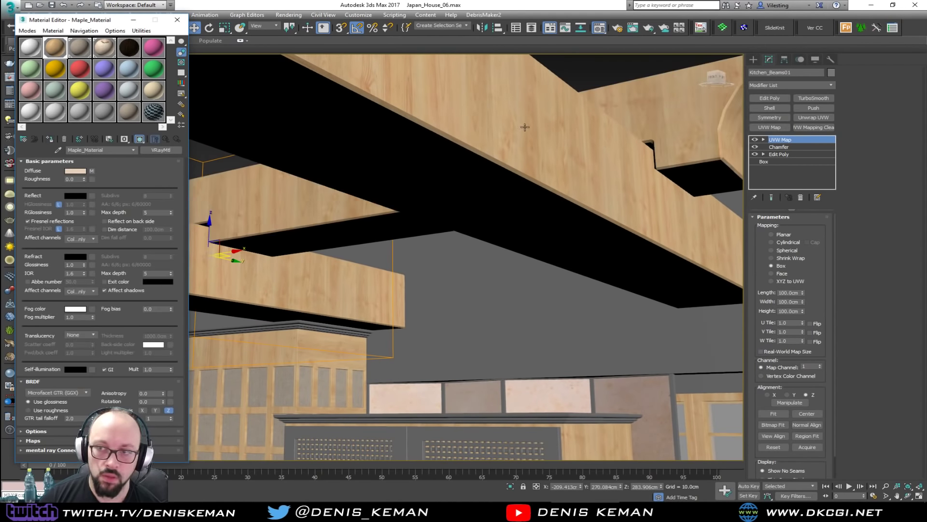
{"action": "middle_click_drag", "start_coordinate": [525, 127], "coordinate": [536, 214], "text": "alt"}
{"action": "left_click", "coordinate": [569, 187]}
{"action": "middle_click_drag", "start_coordinate": [568, 188], "coordinate": [270, 161], "text": "alt"}
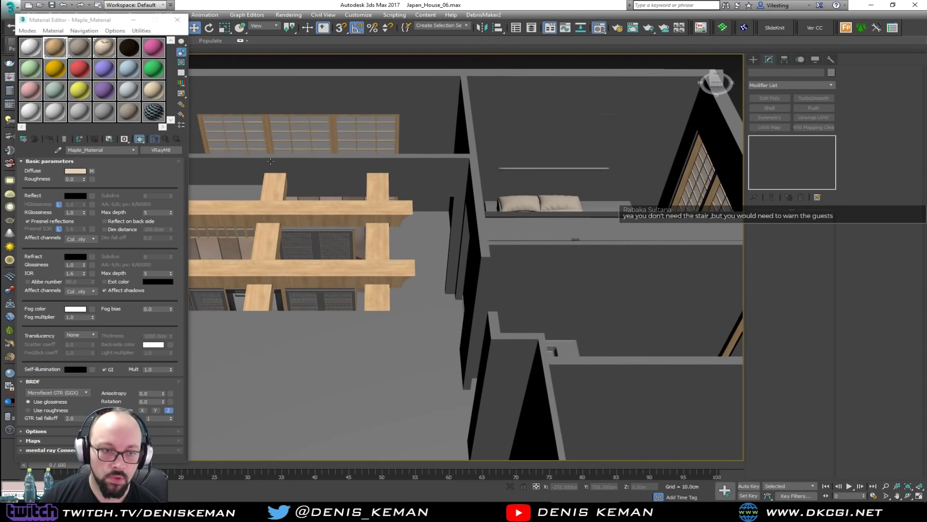
{"action": "left_click", "coordinate": [177, 21]}
{"action": "middle_click_drag", "start_coordinate": [299, 126], "coordinate": [383, 178], "text": "alt"}
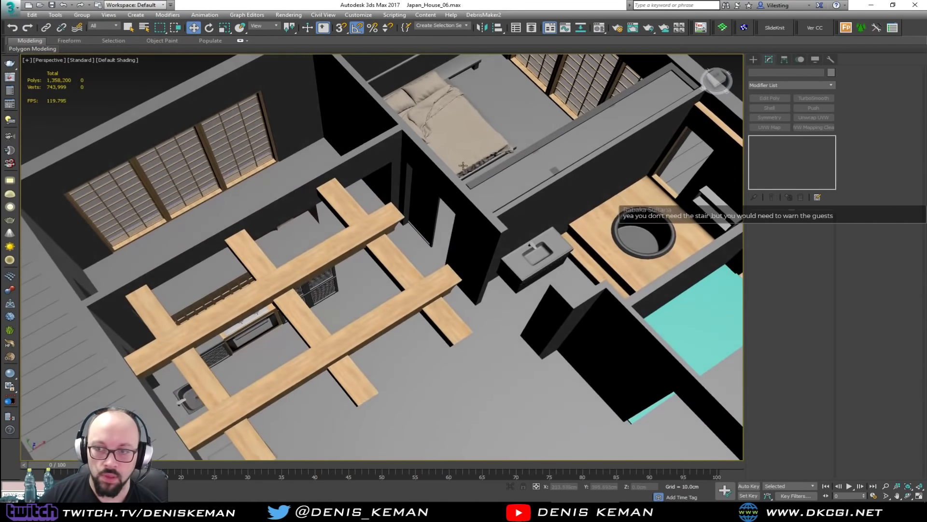
Step: Raise the round tub's TurboSmooth iterations to 2, then deselect it and check the smoothed rim
{"action": "middle_click_drag", "start_coordinate": [463, 166], "coordinate": [456, 71]}
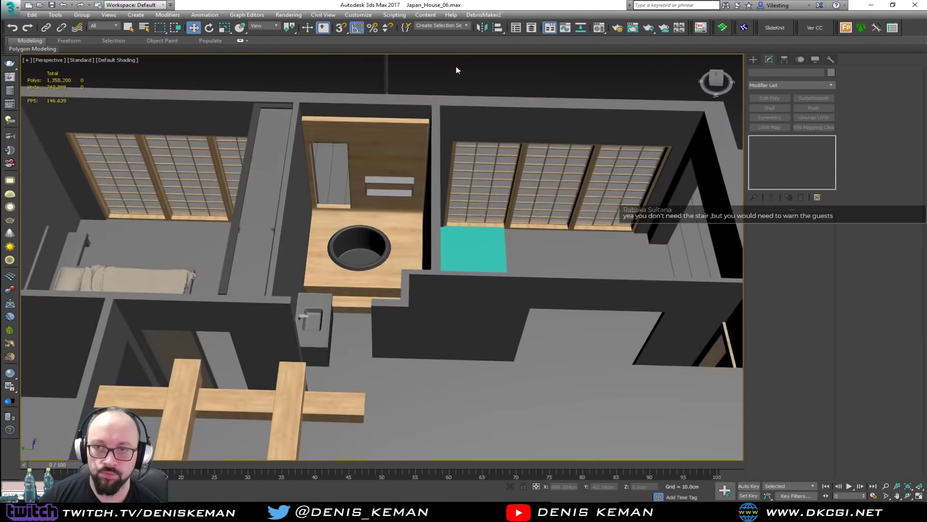
{"action": "scroll", "coordinate": [331, 250], "scroll_direction": "up", "scroll_amount": 5}
{"action": "scroll", "coordinate": [377, 247], "scroll_direction": "up", "scroll_amount": 5}
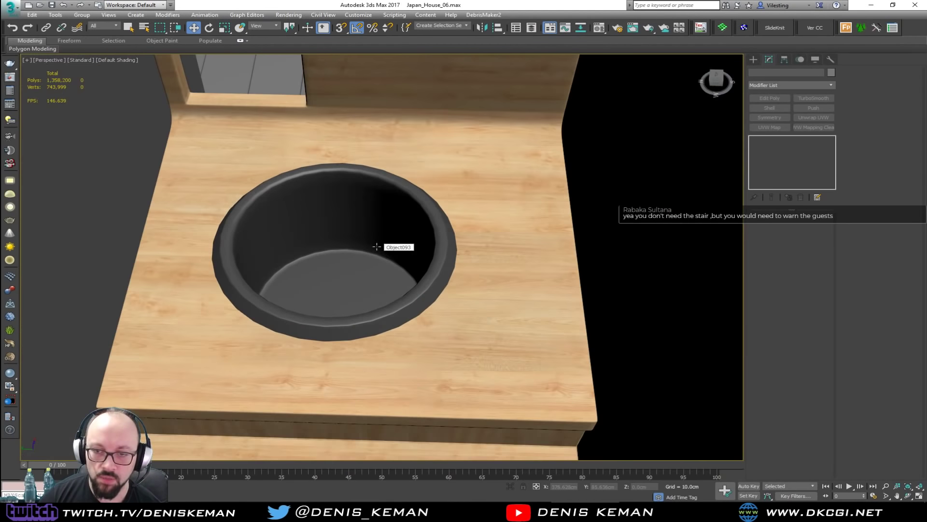
{"action": "scroll", "coordinate": [377, 247], "scroll_direction": "down", "scroll_amount": 5}
{"action": "scroll", "coordinate": [374, 252], "scroll_direction": "up", "scroll_amount": 5}
{"action": "left_click", "coordinate": [373, 255]}
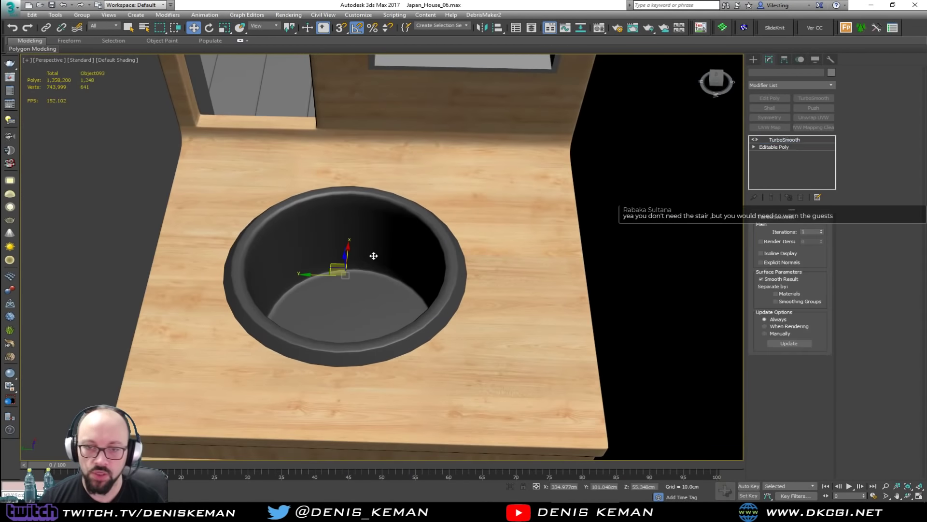
{"action": "key", "text": "F4"}
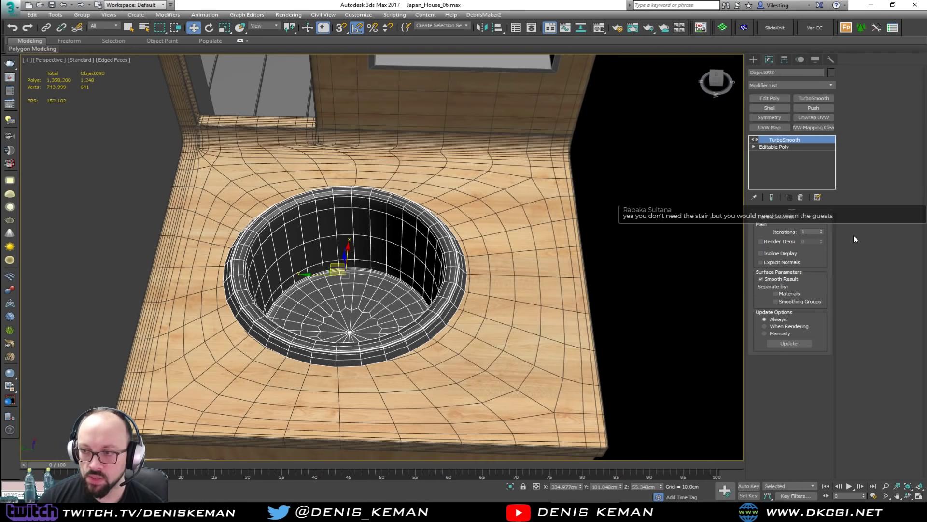
{"action": "left_click", "coordinate": [822, 231]}
{"action": "key", "text": "F4"}
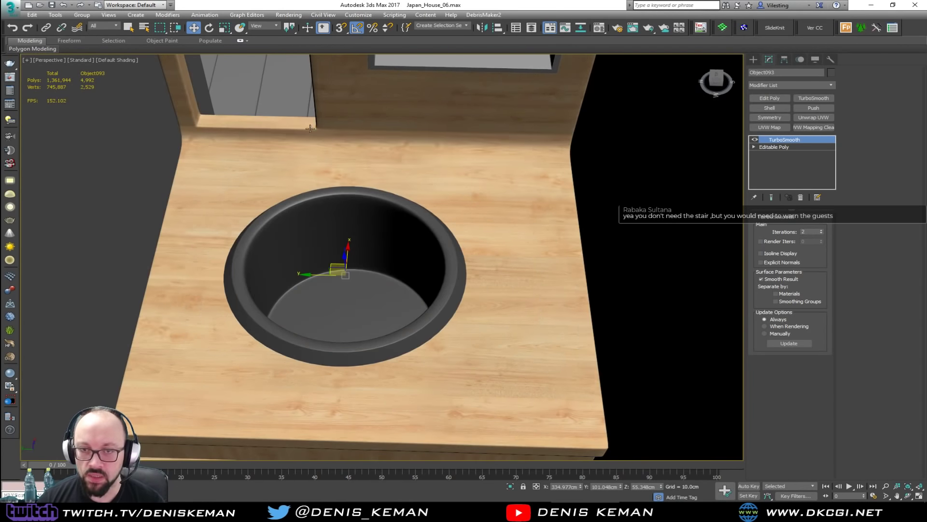
{"action": "key", "text": "F3"}
{"action": "left_click", "coordinate": [280, 114]}
{"action": "key", "text": "F3"}
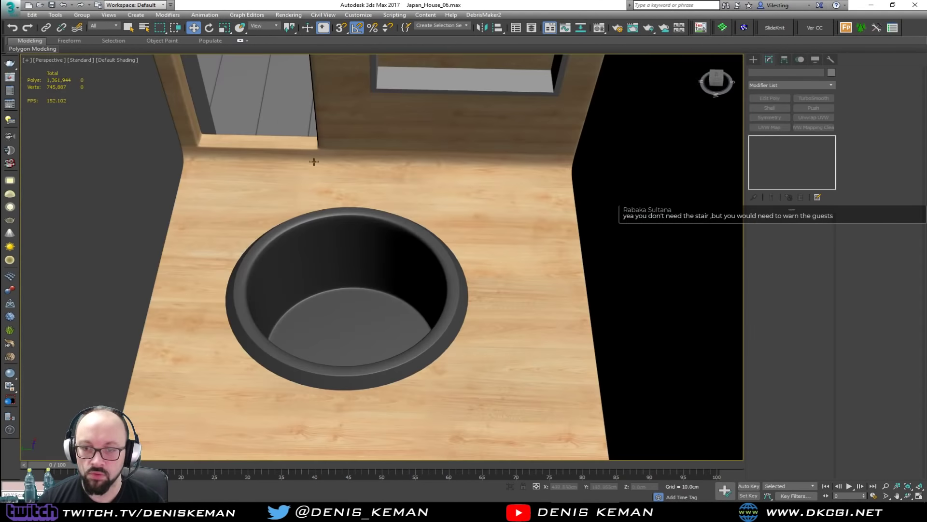
{"action": "key", "text": "F4"}
{"action": "key", "text": "F4"}
Step: Examine the tub platform, wall opening and shelf, and compare them with the Bath_Idea_02 reference picture
{"action": "scroll", "coordinate": [398, 269], "scroll_direction": "down", "scroll_amount": 8}
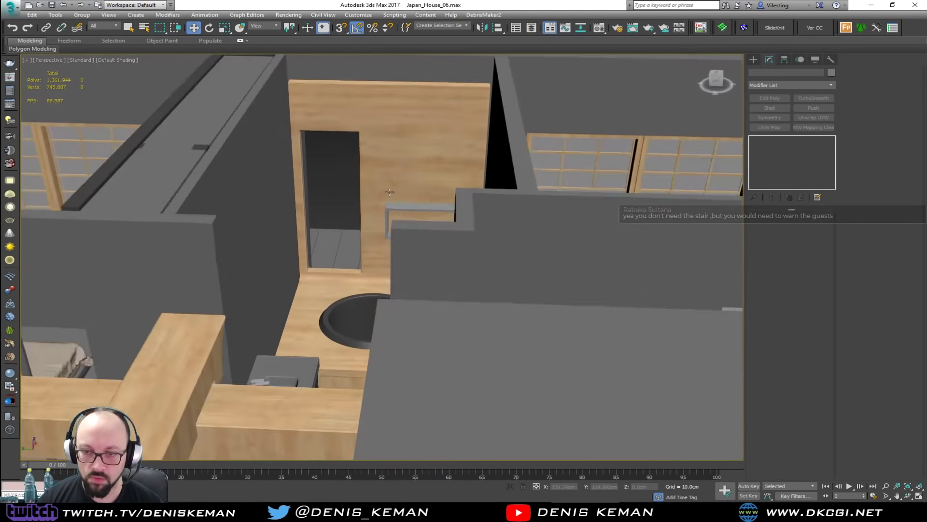
{"action": "scroll", "coordinate": [388, 207], "scroll_direction": "up", "scroll_amount": 2}
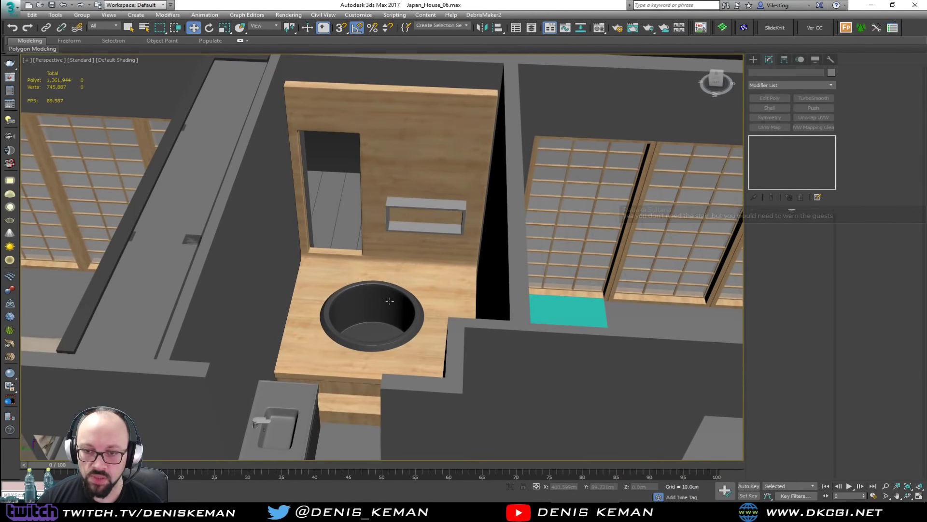
{"action": "scroll", "coordinate": [390, 301], "scroll_direction": "up", "scroll_amount": 4}
{"action": "middle_click_drag", "start_coordinate": [413, 152], "coordinate": [430, 199]}
{"action": "scroll", "coordinate": [422, 288], "scroll_direction": "down", "scroll_amount": 2}
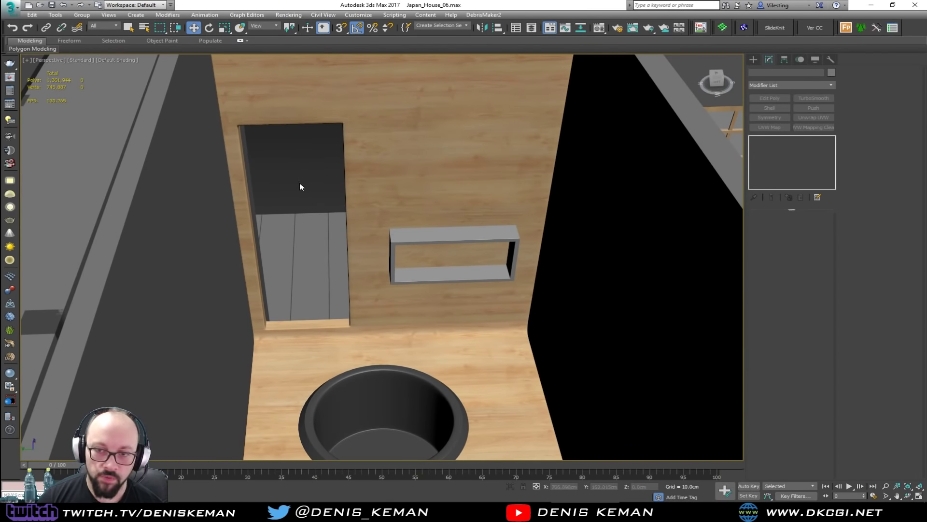
{"action": "middle_click_drag", "start_coordinate": [376, 207], "coordinate": [353, 216], "text": "alt"}
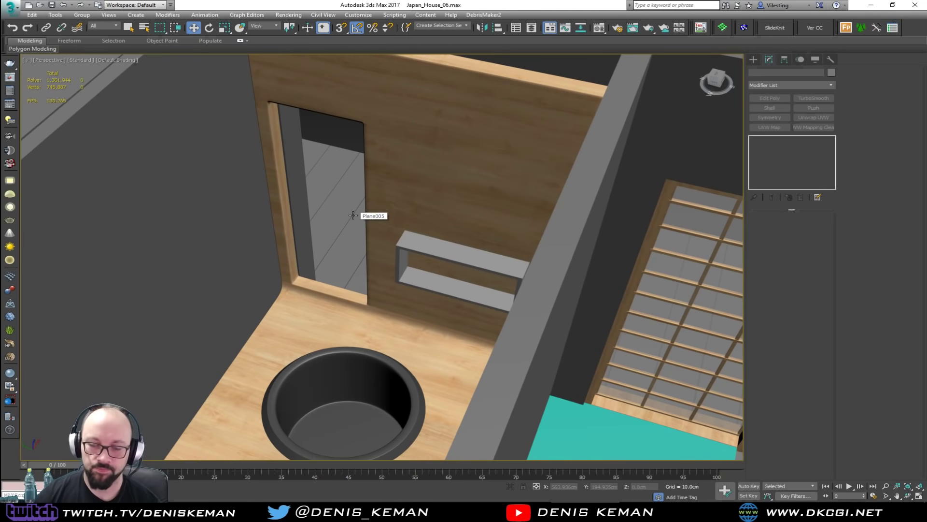
{"action": "scroll", "coordinate": [321, 220], "scroll_direction": "down", "scroll_amount": 5}
{"action": "middle_click_drag", "start_coordinate": [322, 220], "coordinate": [366, 221], "text": "alt"}
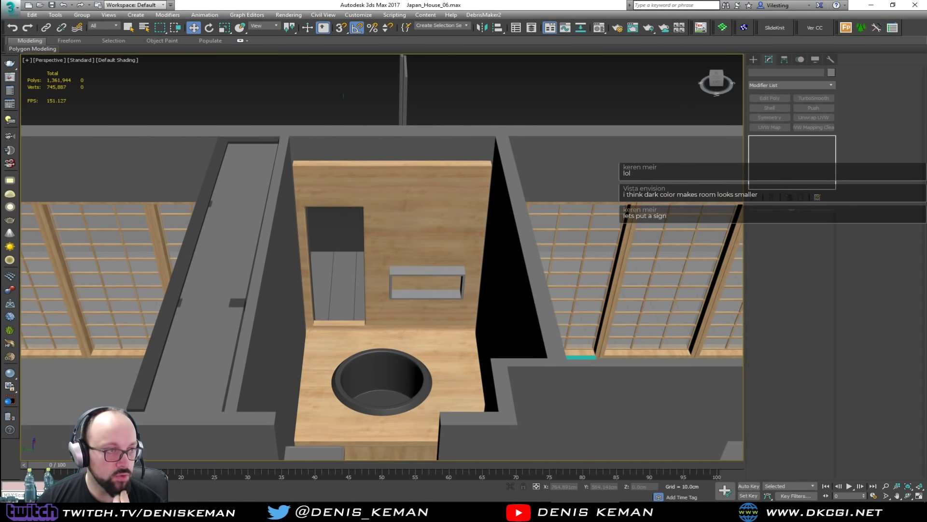
{"action": "left_click_drag", "start_coordinate": [0, 68], "coordinate": [769, 65]}
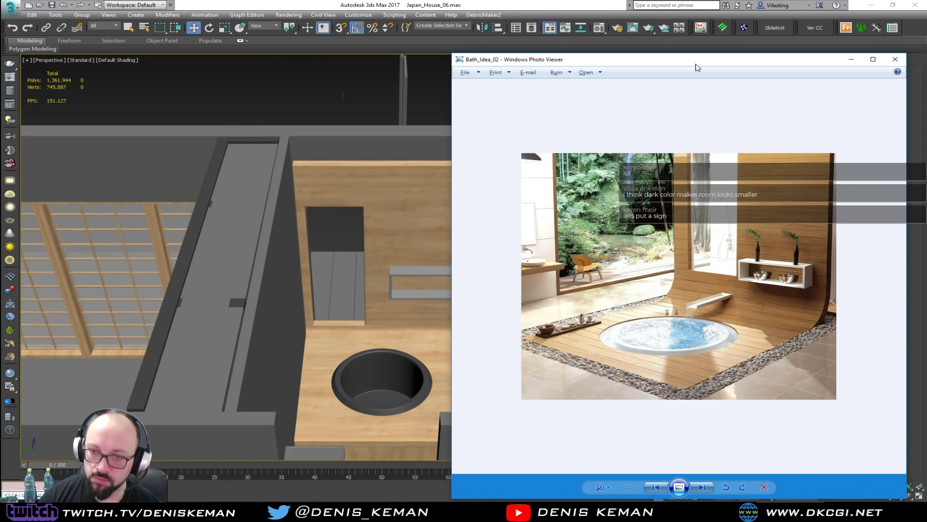
{"action": "left_click_drag", "start_coordinate": [696, 64], "coordinate": [0, 65]}
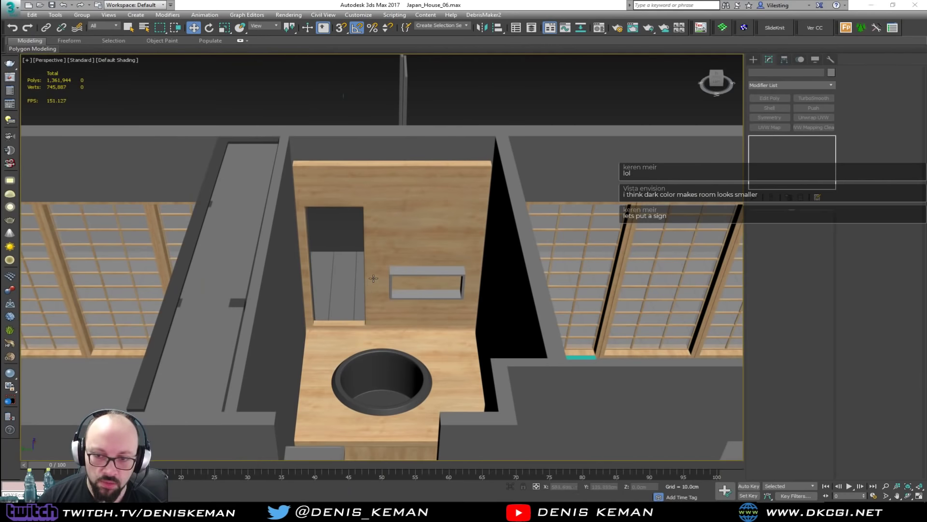
Step: Isolate the round tub together with the L-shaped maple wood panel
{"action": "middle_click_drag", "start_coordinate": [374, 278], "coordinate": [373, 234], "text": "alt"}
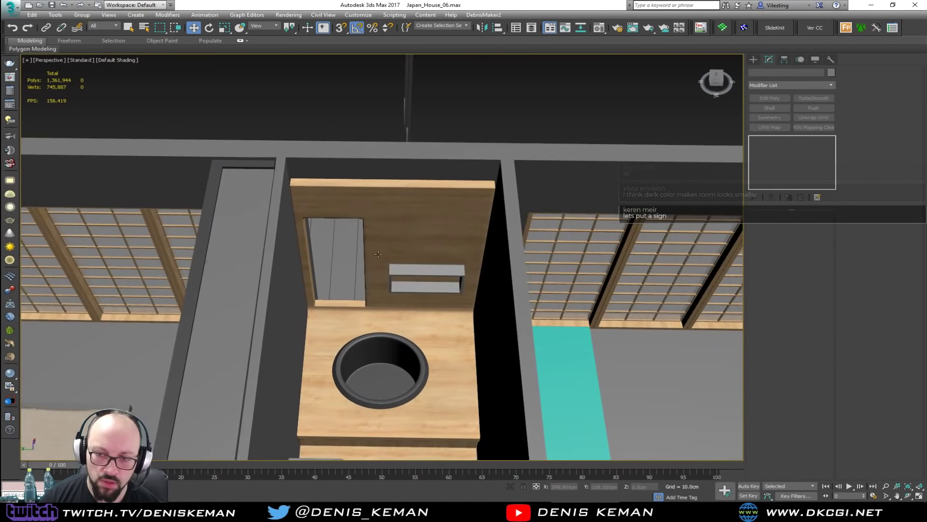
{"action": "middle_click_drag", "start_coordinate": [376, 320], "coordinate": [377, 362], "text": "alt"}
{"action": "left_click", "coordinate": [377, 366]}
{"action": "key", "text": "alt+q"}
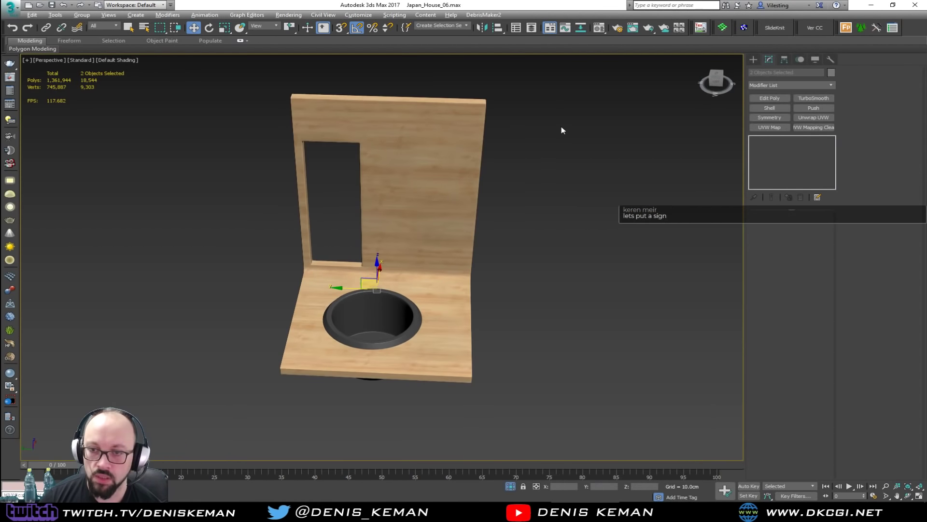
Step: Draw an L-shaped line in the front view, running down the panel's inner wall face and out above the tub platform
{"action": "left_click", "coordinate": [503, 191]}
{"action": "key", "text": "alt+w"}
{"action": "left_click", "coordinate": [320, 358]}
{"action": "key", "text": "alt+w"}
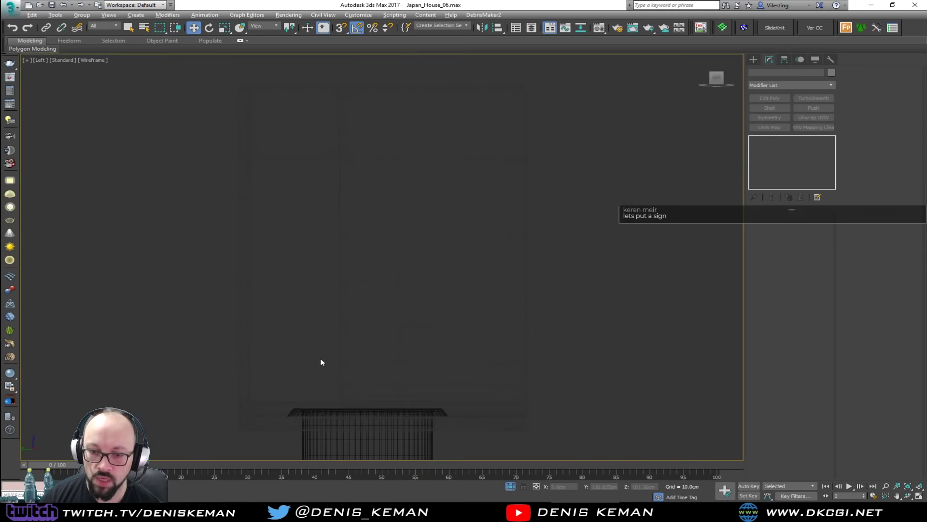
{"action": "key", "text": "alt+w"}
{"action": "scroll", "coordinate": [335, 210], "scroll_direction": "up", "scroll_amount": 5}
{"action": "left_click", "coordinate": [508, 208]}
{"action": "key", "text": "alt+w"}
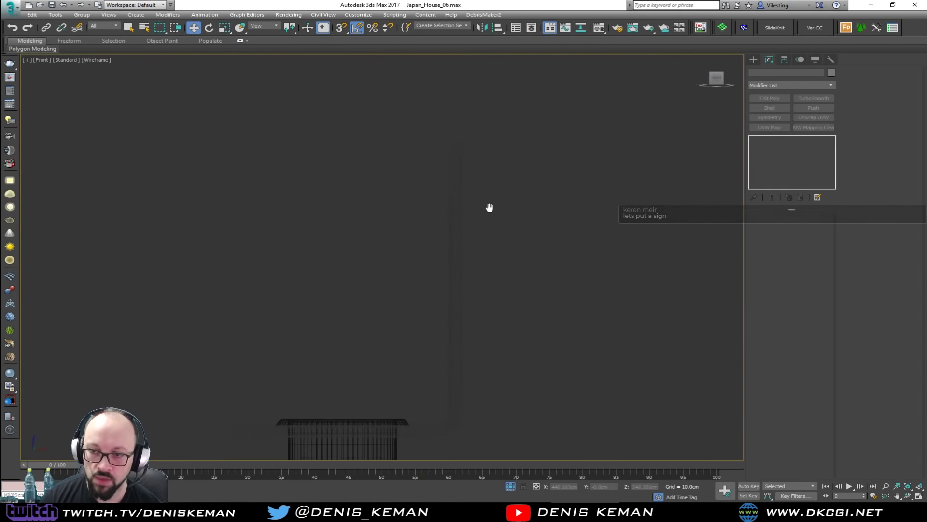
{"action": "middle_click_drag", "start_coordinate": [488, 207], "coordinate": [473, 252]}
{"action": "right_click", "coordinate": [471, 249]}
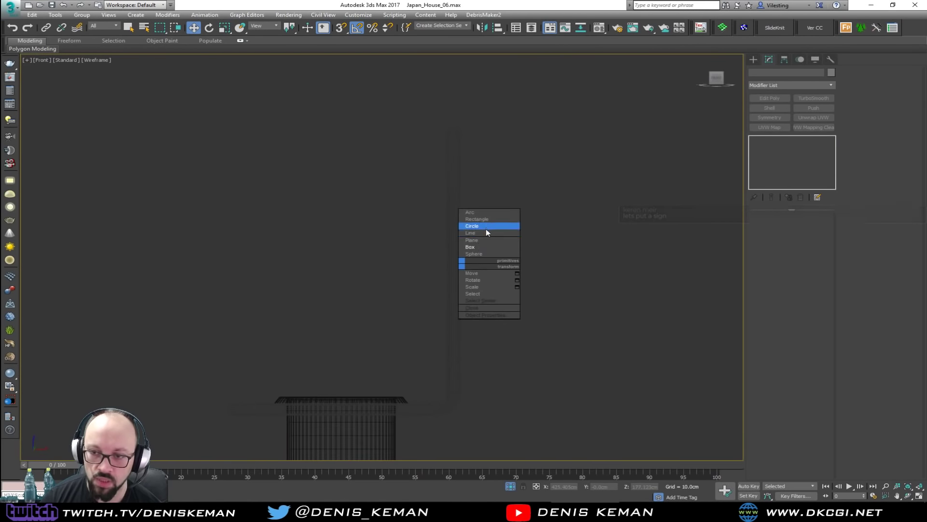
{"action": "left_click", "coordinate": [484, 236]}
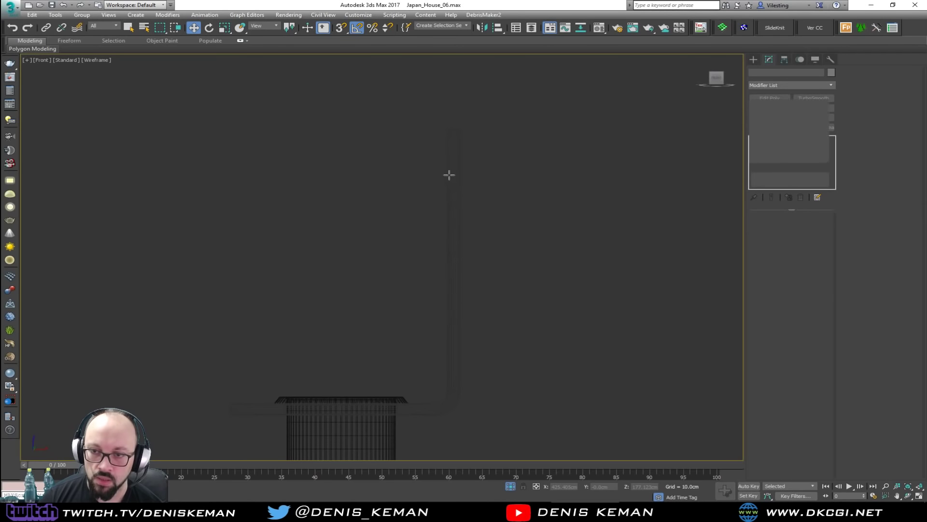
{"action": "left_click", "coordinate": [445, 144]}
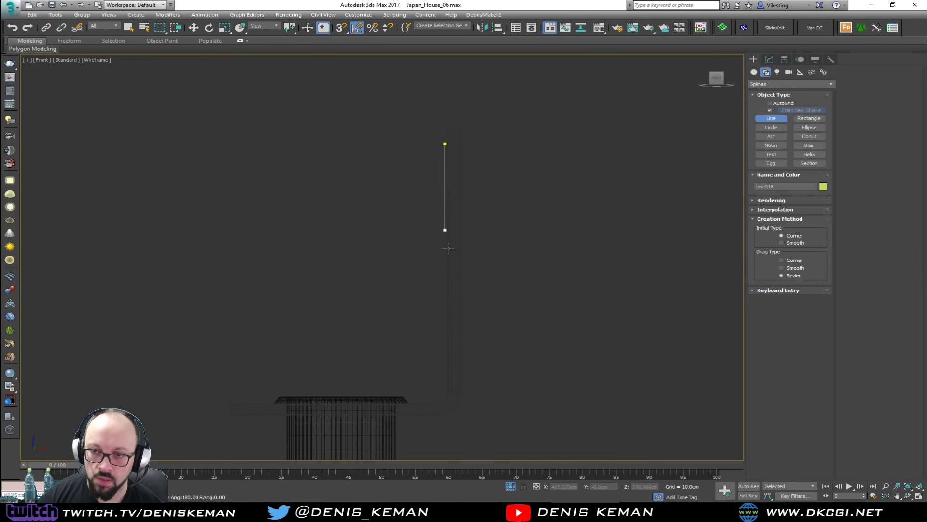
{"action": "left_click", "coordinate": [445, 382]}
{"action": "right_click", "coordinate": [383, 346]}
{"action": "key", "text": "alt+w"}
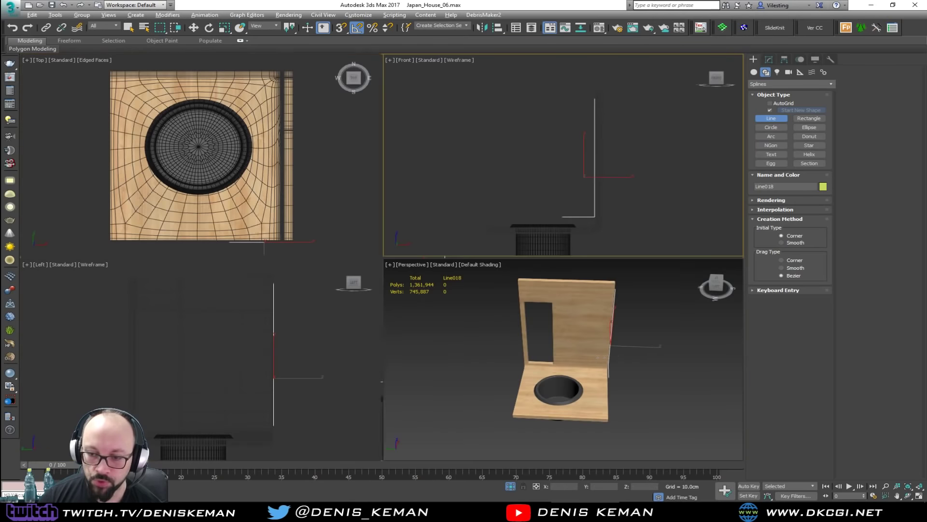
Step: Move the line along Y to about 106.4 cm, placing it on the panel beside the wall opening
{"action": "right_click", "coordinate": [615, 355]}
{"action": "key", "text": "alt+w"}
{"action": "key", "text": "w"}
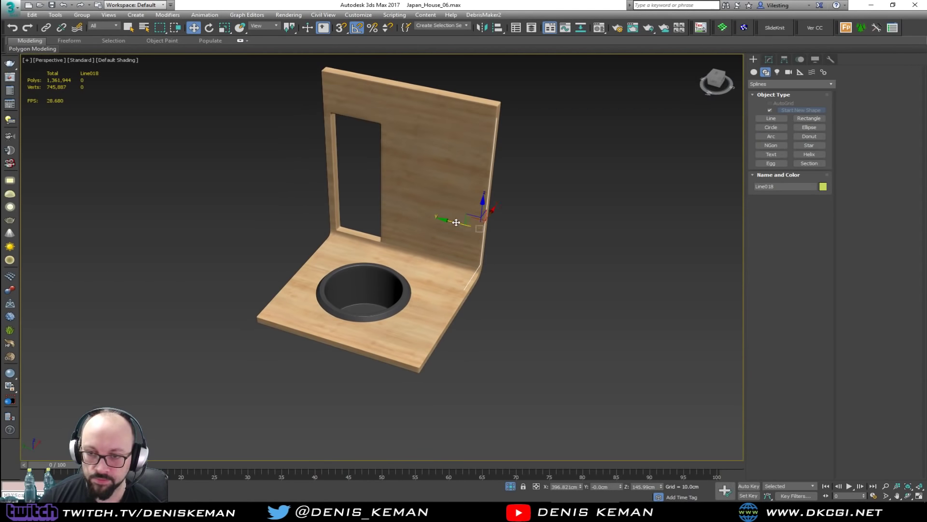
{"action": "left_click_drag", "start_coordinate": [456, 222], "coordinate": [360, 200]}
{"action": "key", "text": "z"}
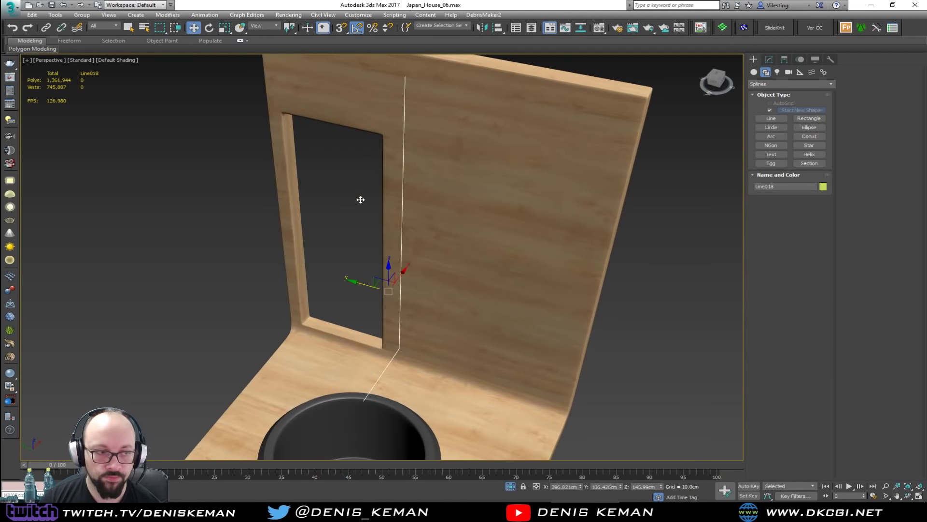
{"action": "middle_click_drag", "start_coordinate": [361, 200], "coordinate": [434, 216], "text": "alt"}
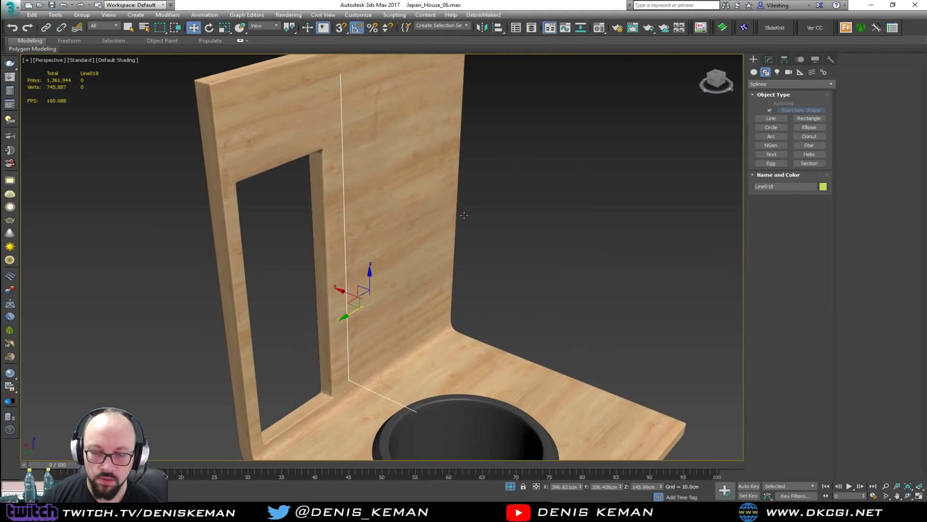
Step: Fillet the line's lower corner vertex so it follows the panel's rounded bend
{"action": "left_click", "coordinate": [775, 57]}
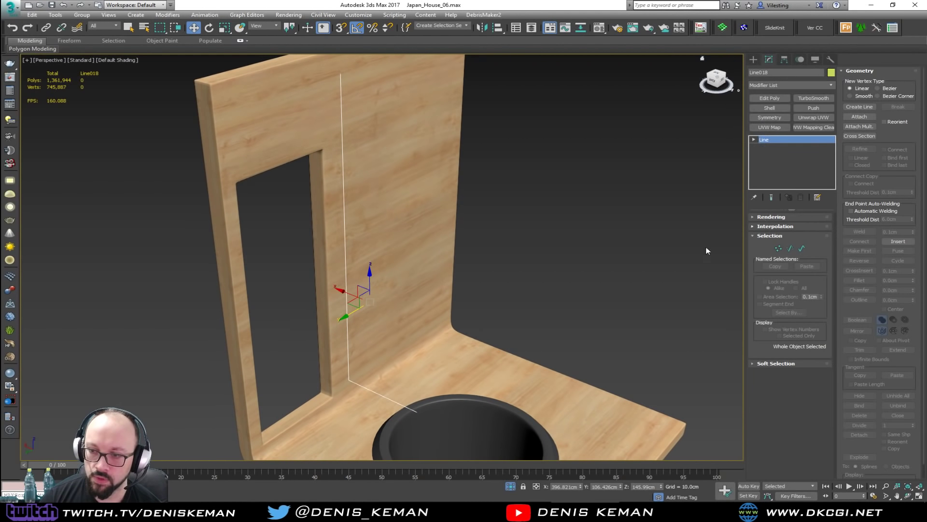
{"action": "key", "text": "1"}
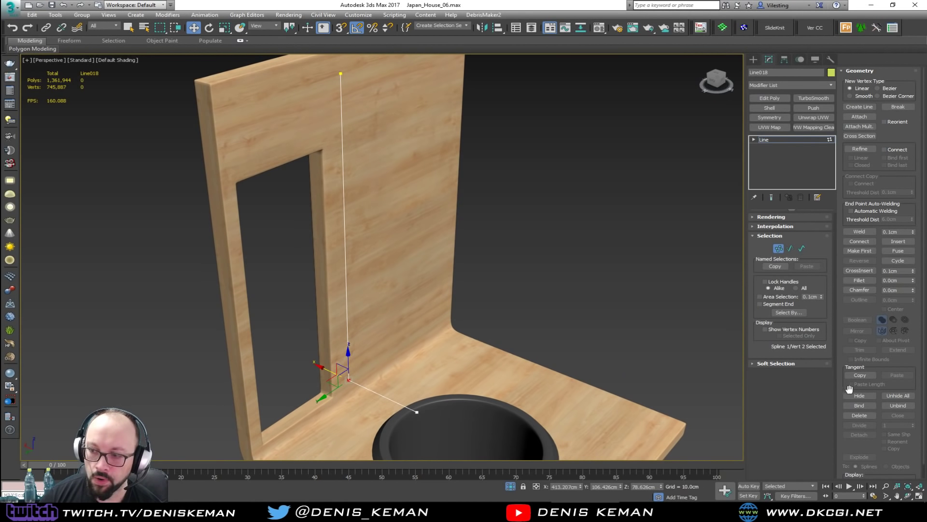
{"action": "left_click", "coordinate": [860, 282]}
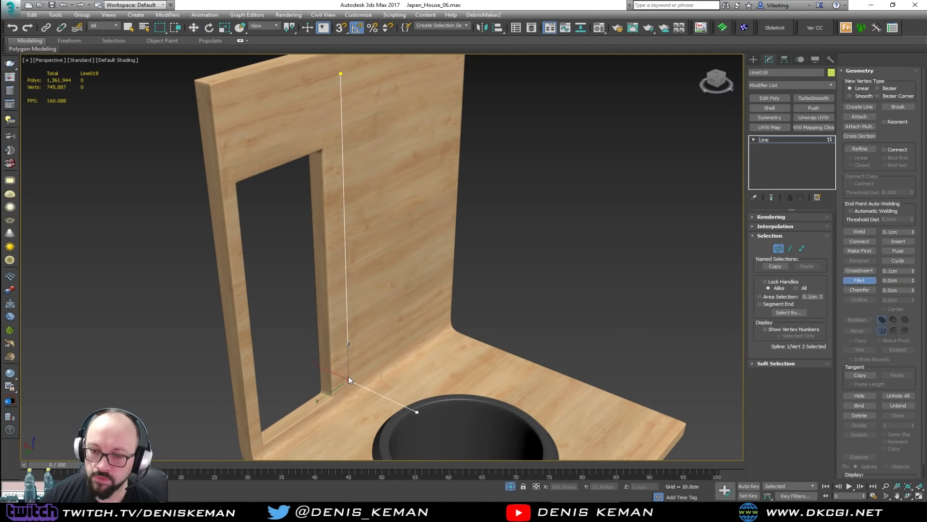
{"action": "left_click_drag", "start_coordinate": [348, 376], "coordinate": [349, 365]}
{"action": "right_click", "coordinate": [350, 366]}
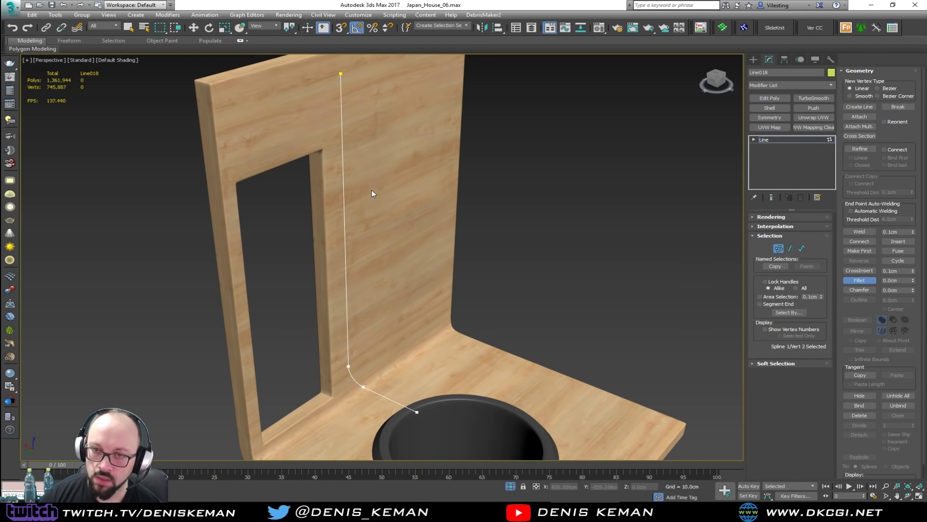
Step: Lower the line's top end vertex to a Z height of about 237.3 cm
{"action": "key", "text": "w"}
{"action": "left_click", "coordinate": [340, 74]}
{"action": "left_click_drag", "start_coordinate": [342, 56], "coordinate": [349, 135]}
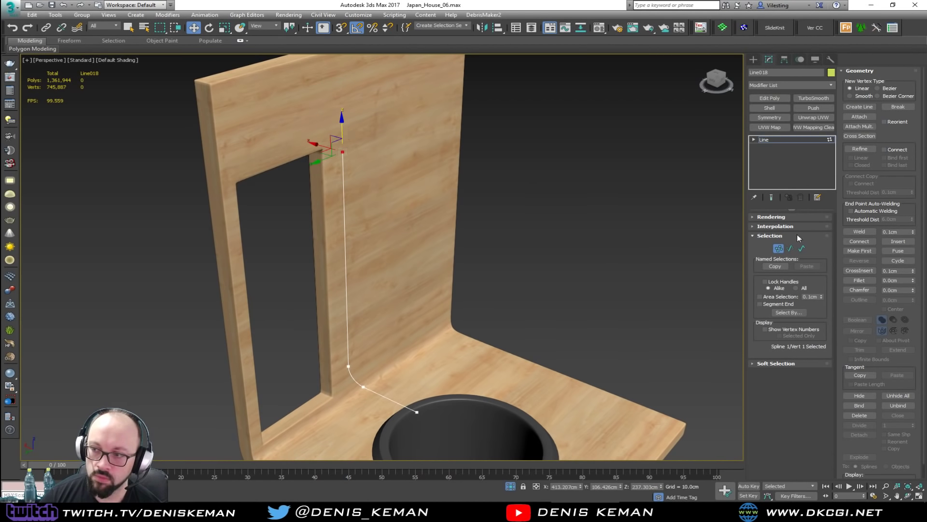
Step: Refine the line with a vertex just below its top end and move the end vertex into the wall, to X about 426.3 cm
{"action": "left_click", "coordinate": [867, 147]}
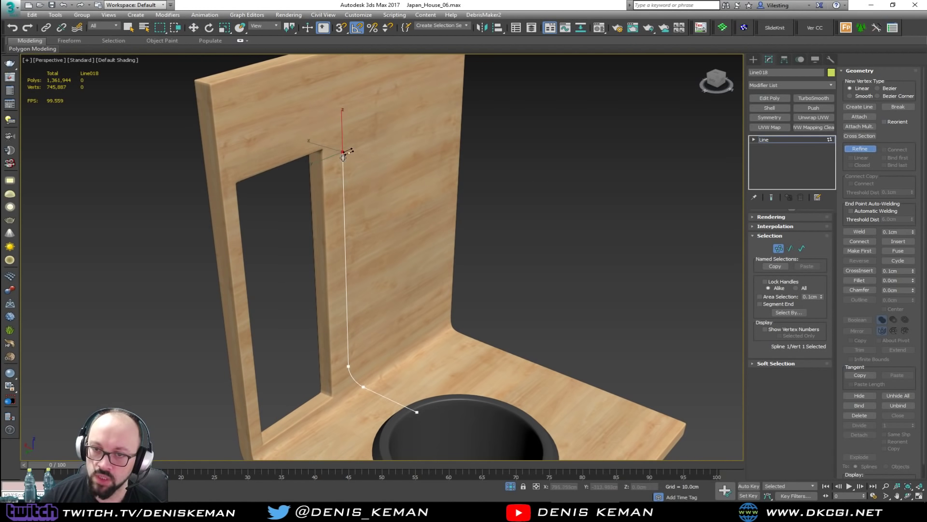
{"action": "key", "text": "w"}
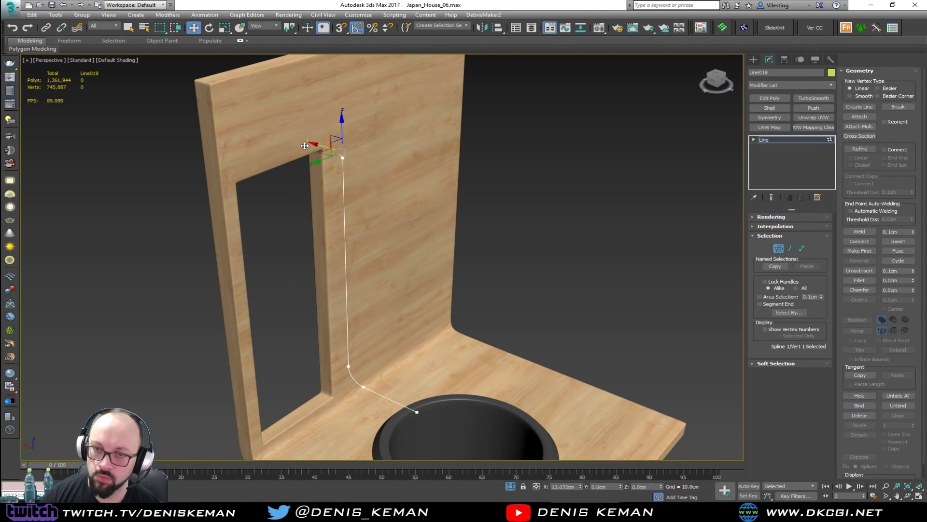
{"action": "scroll", "coordinate": [338, 159], "scroll_direction": "up", "scroll_amount": 6}
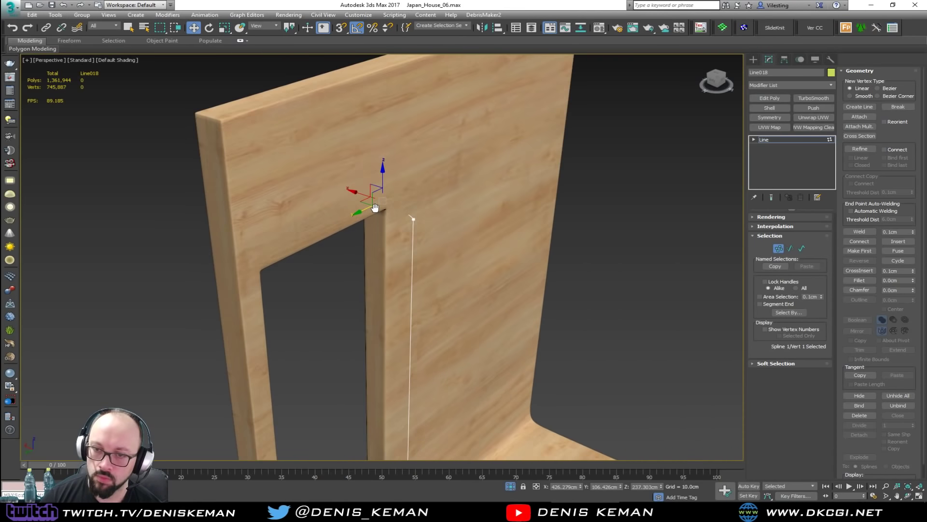
Step: Show the scene in wireframe and set the line's two uppermost vertices to the Corner type
{"action": "key", "text": "F3"}
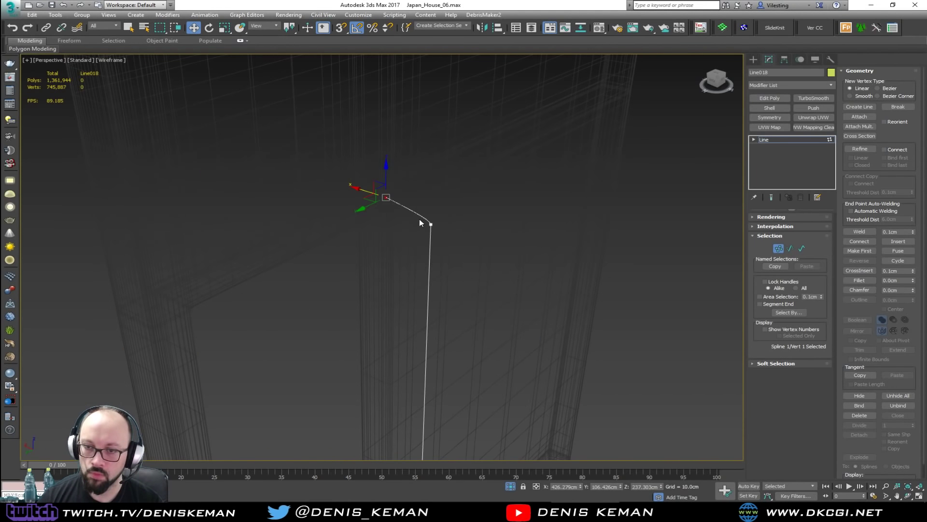
{"action": "right_click", "coordinate": [412, 198]}
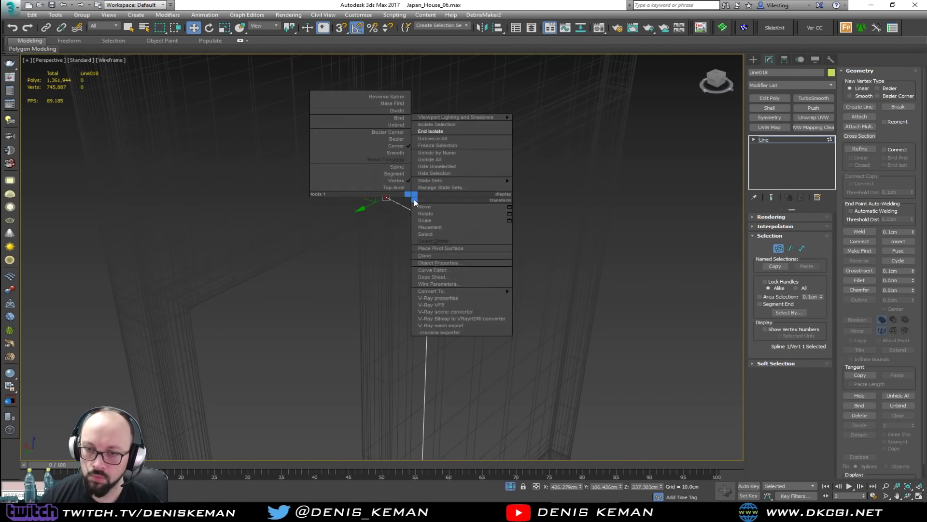
{"action": "left_click", "coordinate": [401, 147]}
{"action": "left_click", "coordinate": [428, 223]}
{"action": "right_click", "coordinate": [428, 225]}
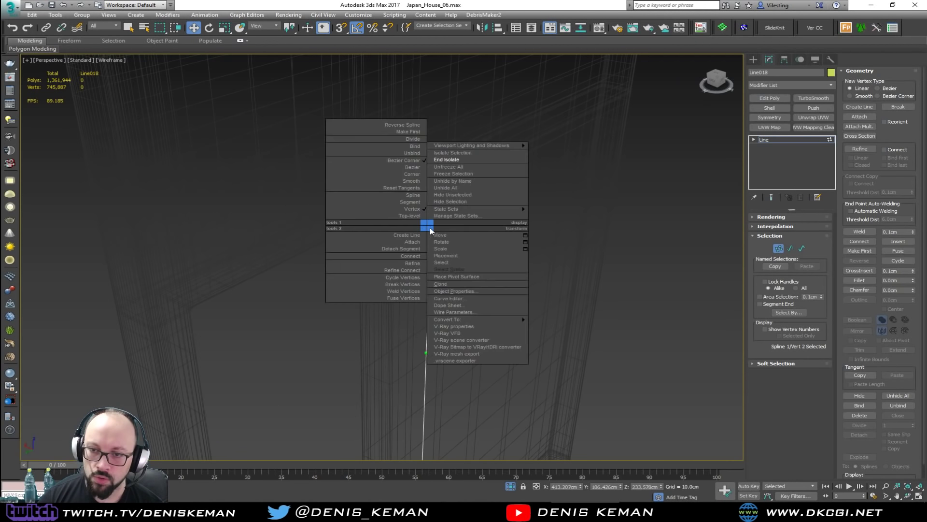
{"action": "left_click", "coordinate": [416, 176]}
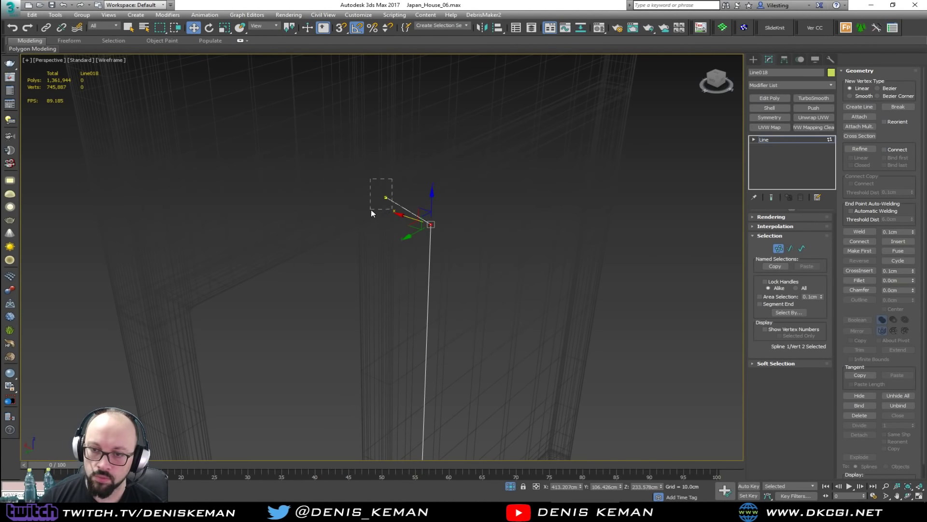
Step: Snap the end vertex to the height of the neighbouring vertex, Z 233.578 cm, making the line's top segment horizontal
{"action": "left_click_drag", "start_coordinate": [371, 211], "coordinate": [371, 211]}
{"action": "key", "text": "z"}
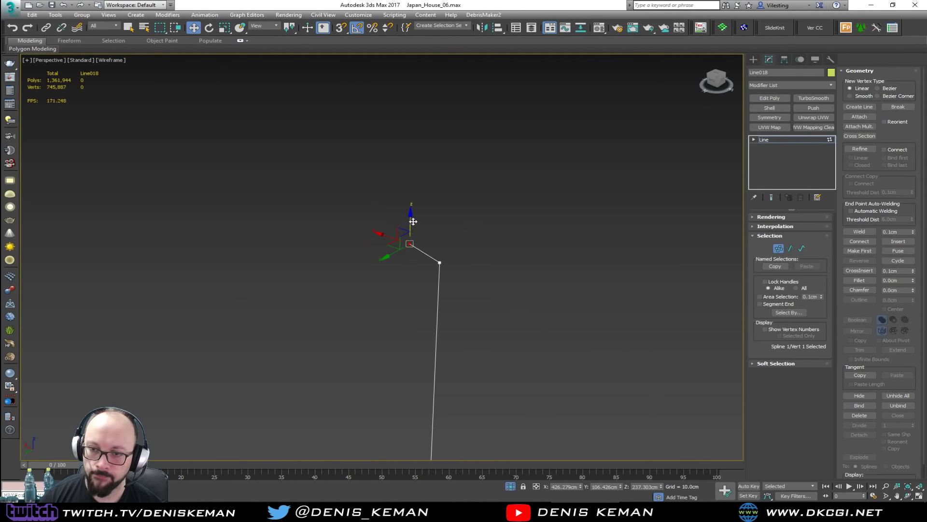
{"action": "key", "text": "s"}
{"action": "left_click_drag", "start_coordinate": [441, 258], "coordinate": [443, 264]}
{"action": "middle_click_drag", "start_coordinate": [444, 265], "coordinate": [433, 213]}
{"action": "scroll", "coordinate": [433, 214], "scroll_direction": "up", "scroll_amount": 3}
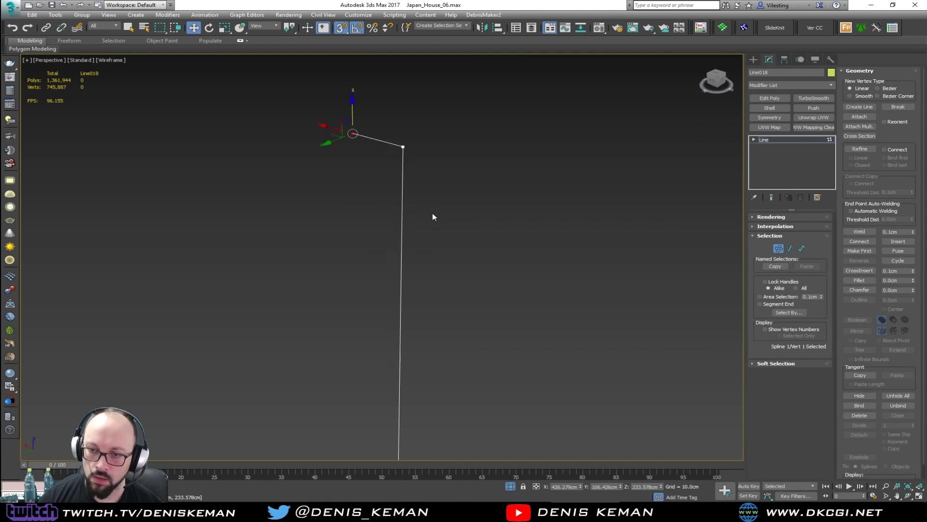
Step: End isolation of the profile line and move the whole line about 10 cm along negative X, away from the wooden wall
{"action": "left_click", "coordinate": [783, 248]}
{"action": "right_click", "coordinate": [418, 203]}
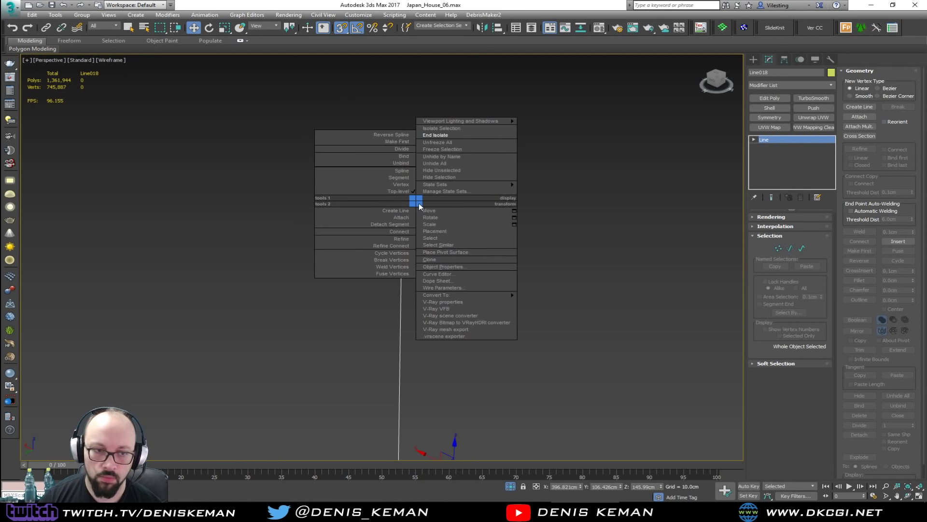
{"action": "left_click", "coordinate": [450, 135]}
{"action": "middle_click_drag", "start_coordinate": [421, 244], "coordinate": [401, 297], "text": "alt"}
{"action": "key", "text": "F3"}
{"action": "scroll", "coordinate": [381, 280], "scroll_direction": "up", "scroll_amount": 2}
{"action": "scroll", "coordinate": [377, 280], "scroll_direction": "up", "scroll_amount": 3}
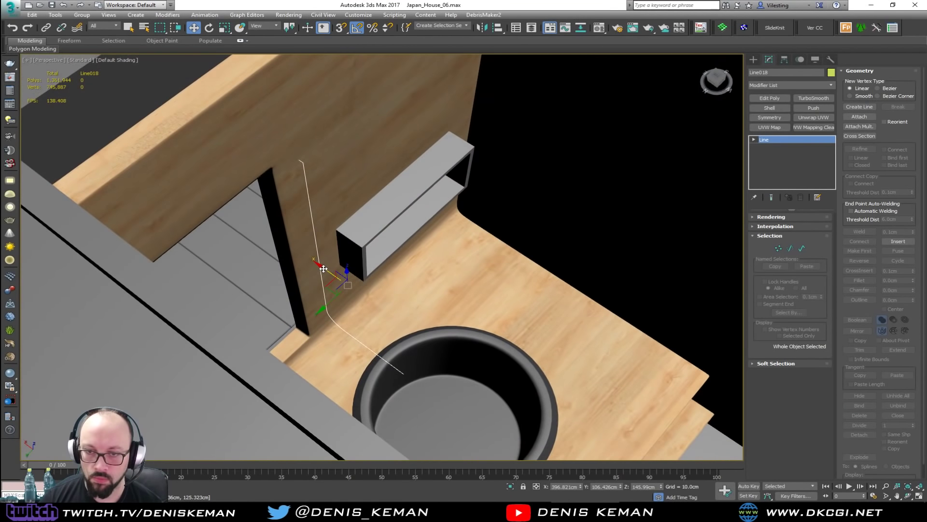
{"action": "left_click_drag", "start_coordinate": [328, 267], "coordinate": [344, 279]}
Step: Move the line's lower end vertex along X toward the wall, to about 373.4 cm
{"action": "key", "text": "1"}
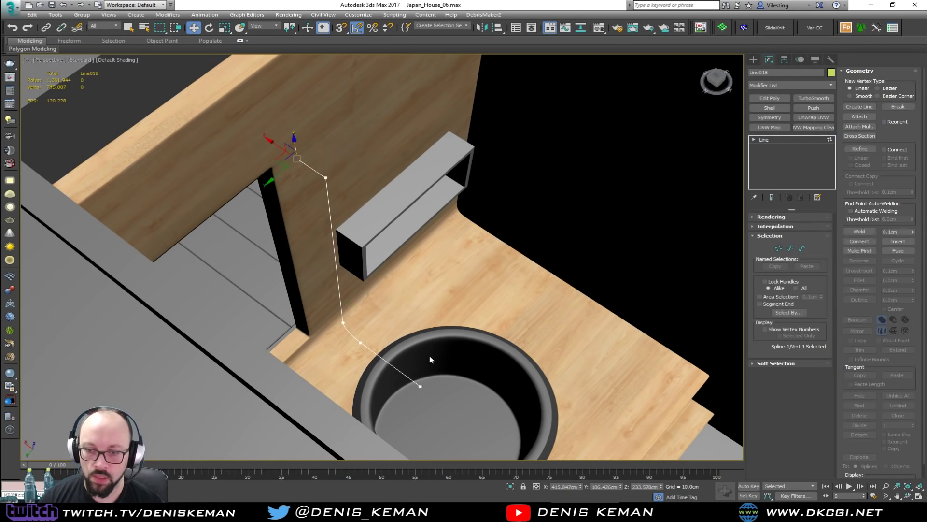
{"action": "left_click", "coordinate": [411, 383]}
{"action": "left_click_drag", "start_coordinate": [404, 377], "coordinate": [369, 357]}
{"action": "middle_click_drag", "start_coordinate": [372, 358], "coordinate": [334, 155], "text": "alt"}
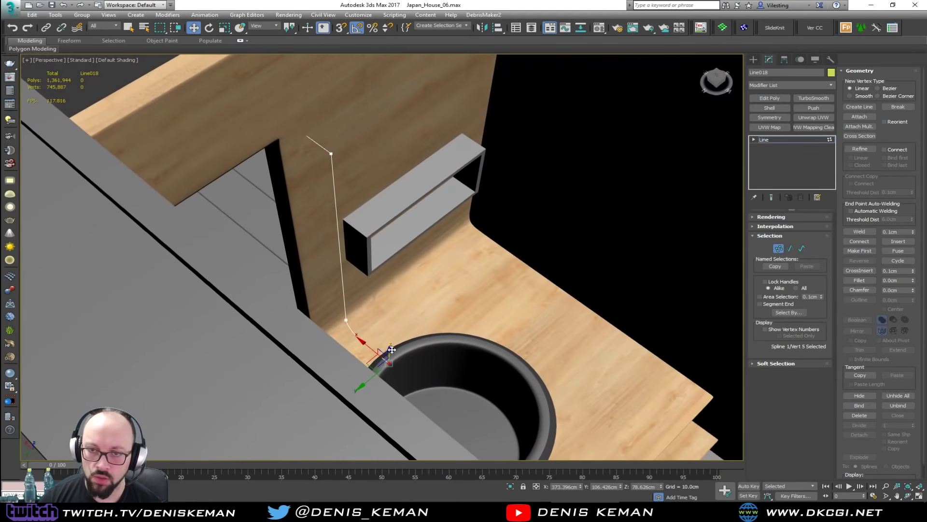
Step: Move the line's upper corner vertex along X toward the wall to about 413.9 cm and fillet that corner
{"action": "left_click", "coordinate": [332, 155]}
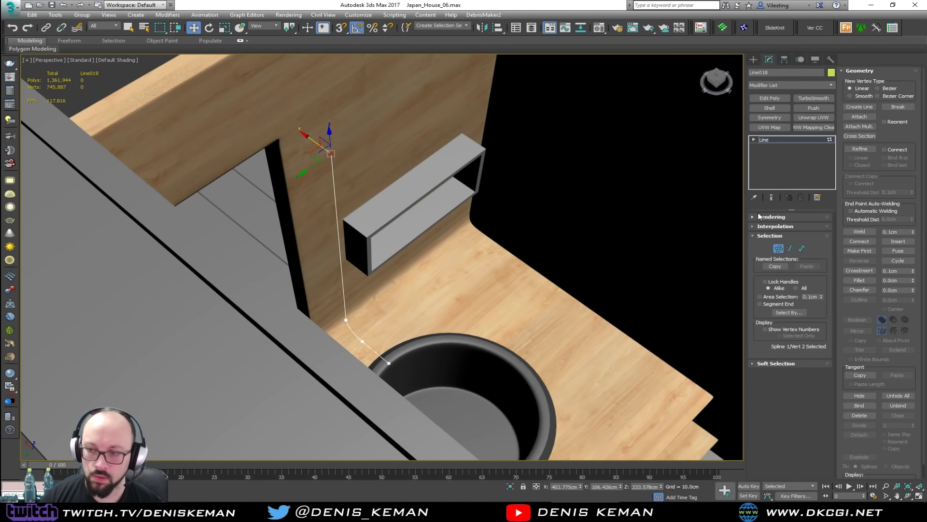
{"action": "middle_click_drag", "start_coordinate": [513, 160], "coordinate": [399, 228], "text": "alt"}
{"action": "left_click_drag", "start_coordinate": [392, 225], "coordinate": [366, 210]}
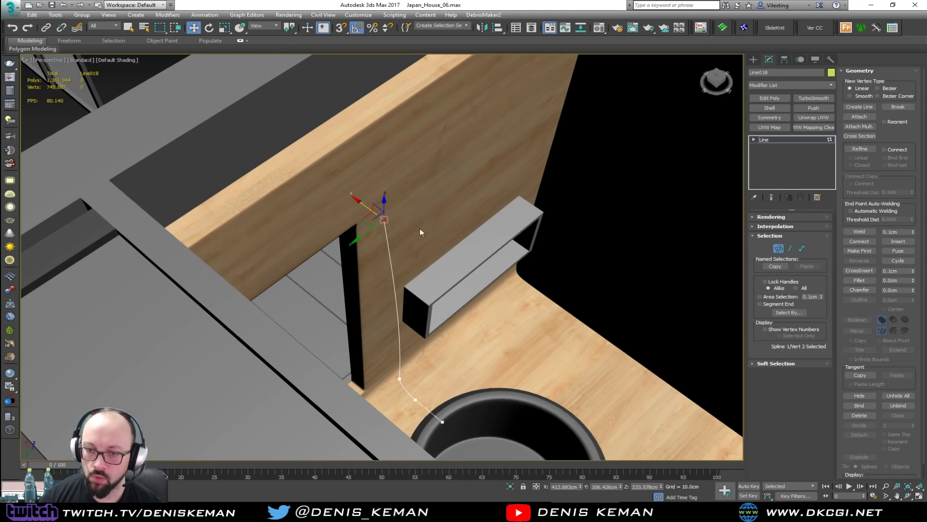
{"action": "middle_click_drag", "start_coordinate": [419, 228], "coordinate": [382, 241], "text": "alt"}
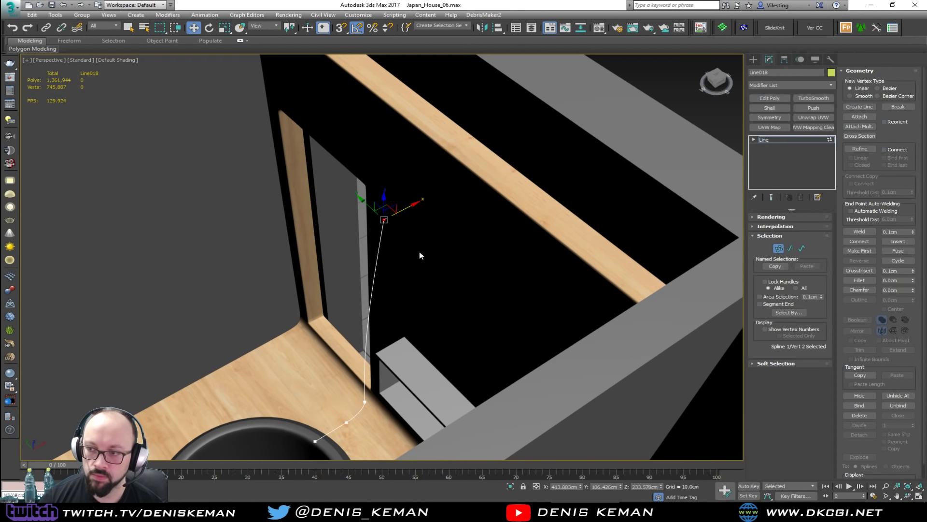
{"action": "left_click", "coordinate": [859, 280]}
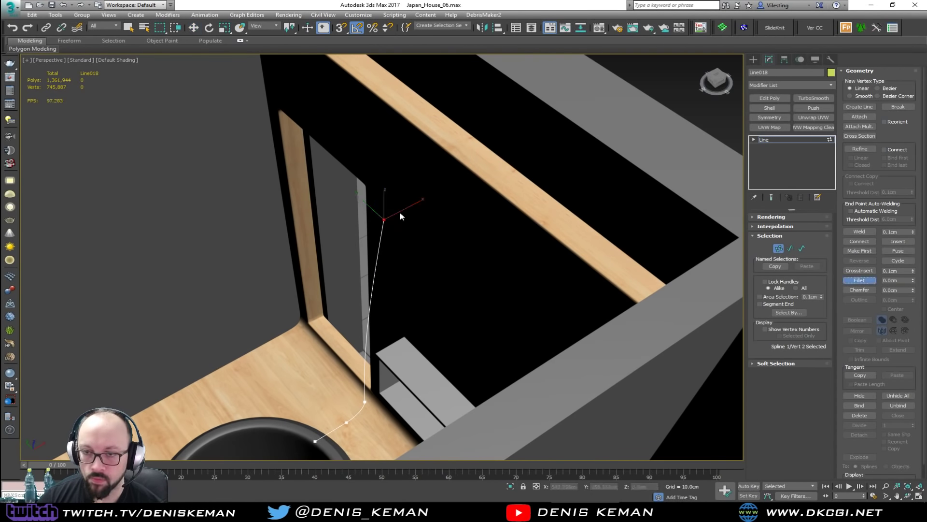
{"action": "left_click_drag", "start_coordinate": [385, 220], "coordinate": [385, 239]}
Step: Weld the vertices at the line's upper end with a 0.1 cm threshold and leave vertex editing
{"action": "key", "text": "w"}
{"action": "left_click", "coordinate": [385, 223]}
{"action": "middle_click_drag", "start_coordinate": [471, 233], "coordinate": [488, 234], "text": "alt"}
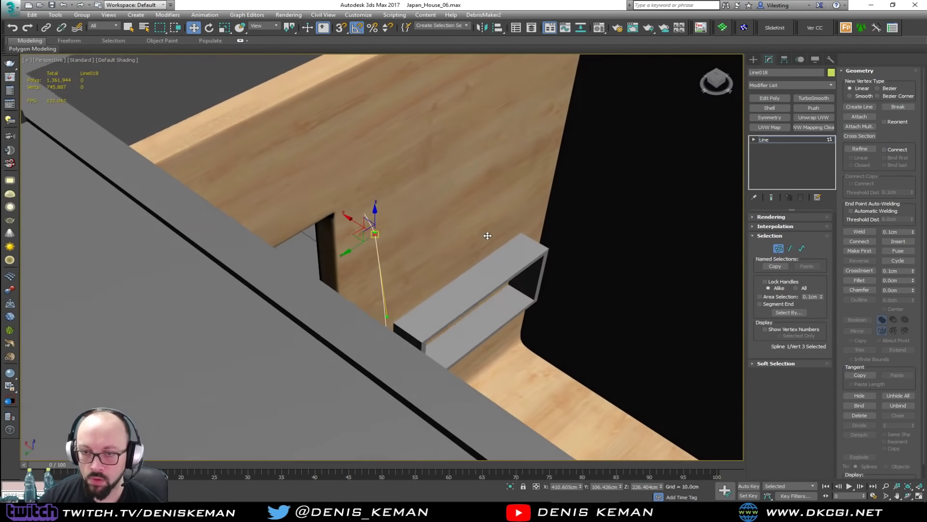
{"action": "key", "text": "F3"}
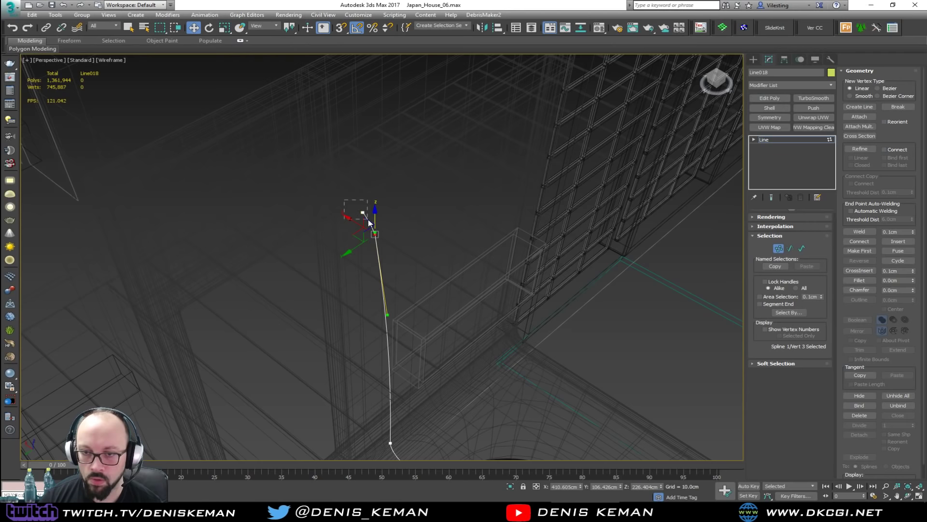
{"action": "left_click_drag", "start_coordinate": [369, 222], "coordinate": [367, 219]}
{"action": "left_click", "coordinate": [868, 230]}
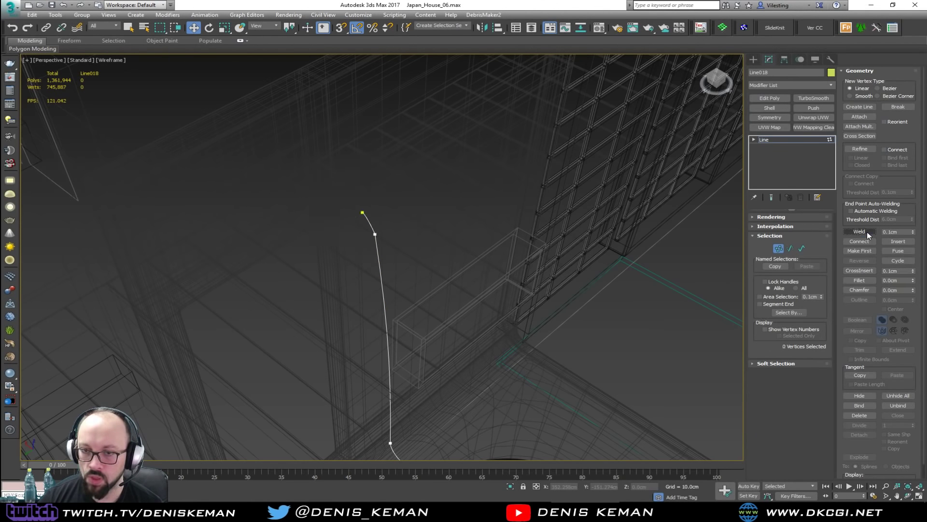
{"action": "left_click", "coordinate": [778, 248]}
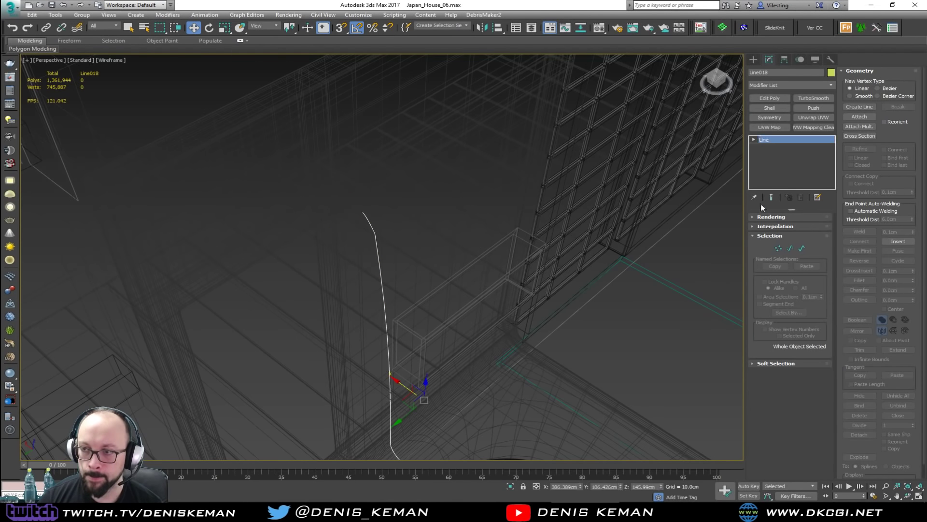
Step: Enable the line's thickness in the renderer and in the viewport, with the scene displayed shaded
{"action": "left_click", "coordinate": [781, 216]}
{"action": "left_click", "coordinate": [783, 226]}
{"action": "left_click", "coordinate": [783, 232]}
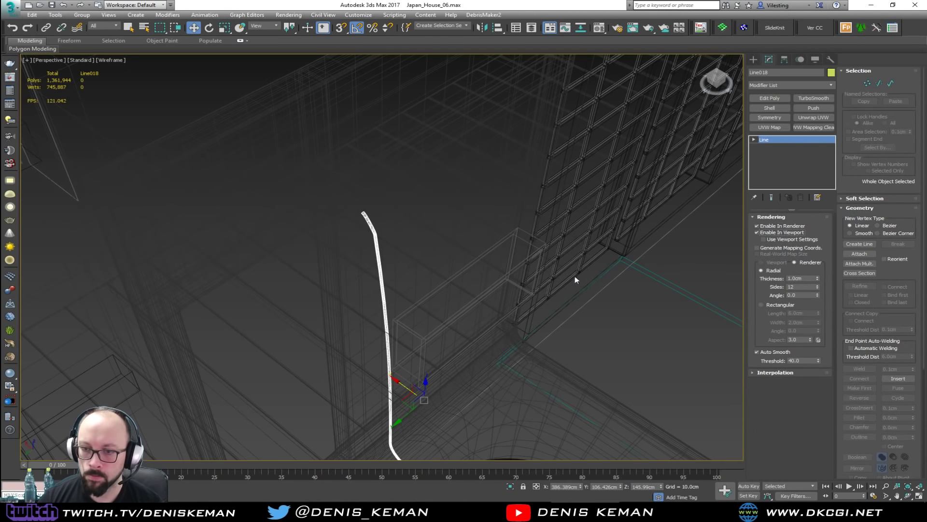
{"action": "key", "text": "F3"}
{"action": "middle_click_drag", "start_coordinate": [492, 287], "coordinate": [382, 265]}
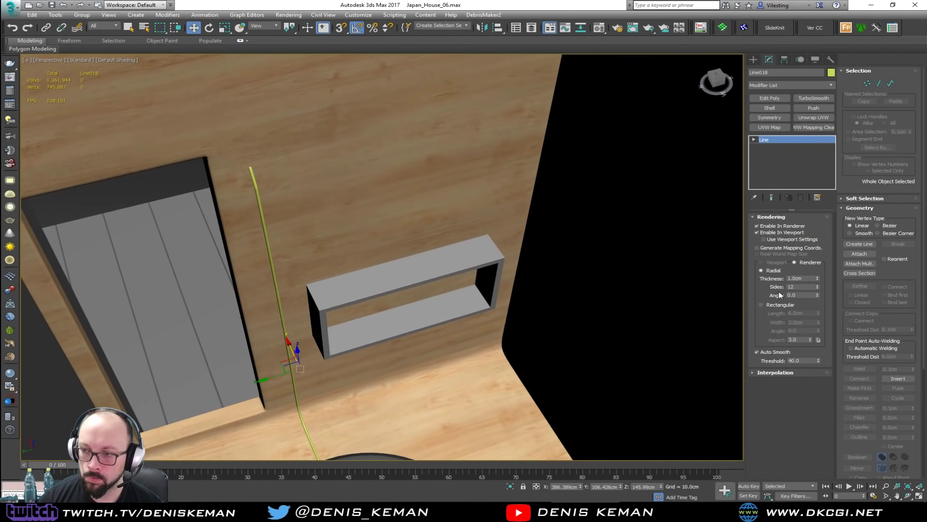
Step: Give the line a rectangular cross-section with a length of 15 cm
{"action": "left_click", "coordinate": [782, 305]}
{"action": "middle_click_drag", "start_coordinate": [572, 304], "coordinate": [657, 314], "text": "alt"}
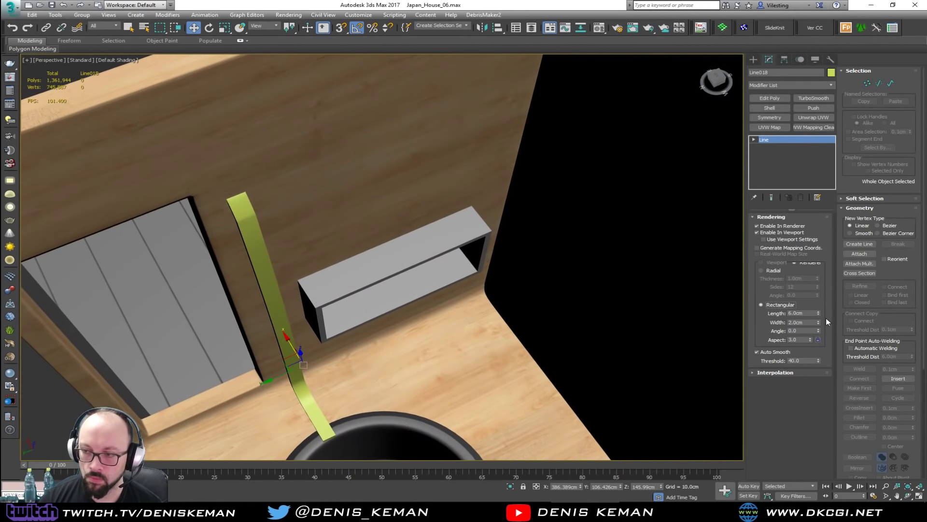
{"action": "left_click_drag", "start_coordinate": [818, 313], "coordinate": [818, 252]}
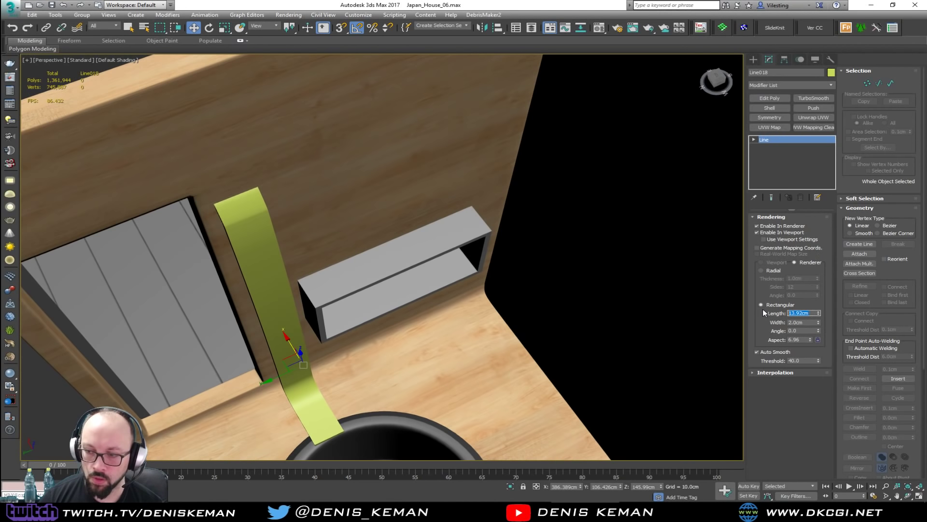
{"action": "type", "text": "15"}
{"action": "key", "text": "Return"}
Step: Isolate the strip, show its edged faces, and add an Edit Poly modifier
{"action": "middle_click_drag", "start_coordinate": [500, 299], "coordinate": [430, 263], "text": "alt"}
{"action": "key", "text": "alt+q"}
{"action": "scroll", "coordinate": [416, 166], "scroll_direction": "up", "scroll_amount": 2}
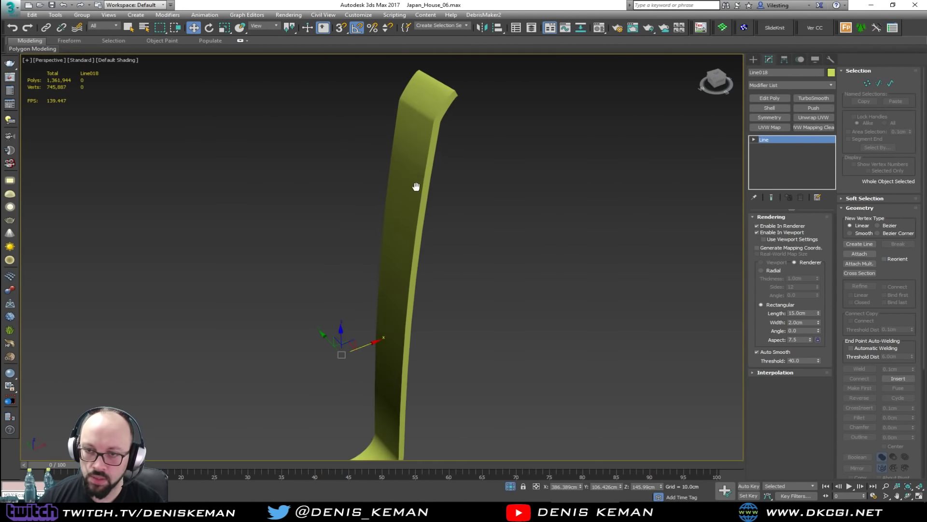
{"action": "key", "text": "F4"}
{"action": "scroll", "coordinate": [422, 211], "scroll_direction": "up", "scroll_amount": 3}
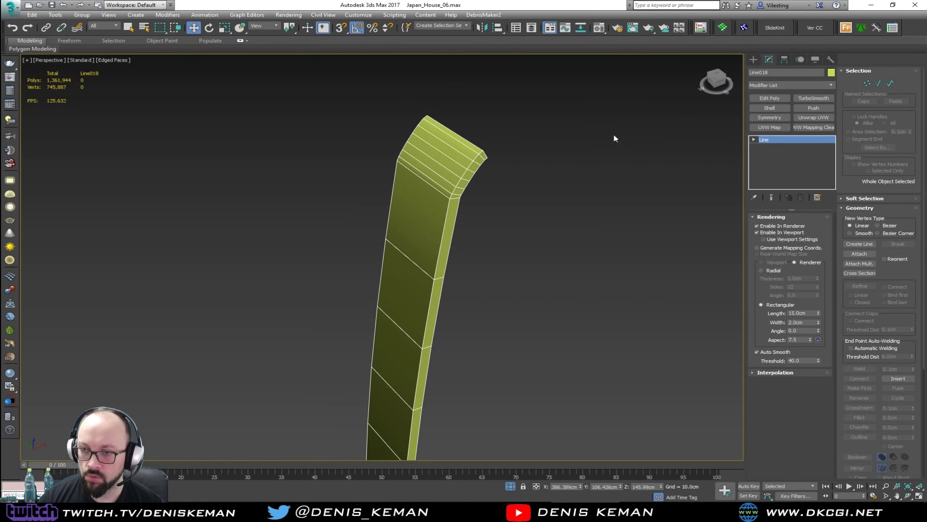
{"action": "left_click", "coordinate": [770, 98]}
{"action": "scroll", "coordinate": [446, 188], "scroll_direction": "up", "scroll_amount": 2}
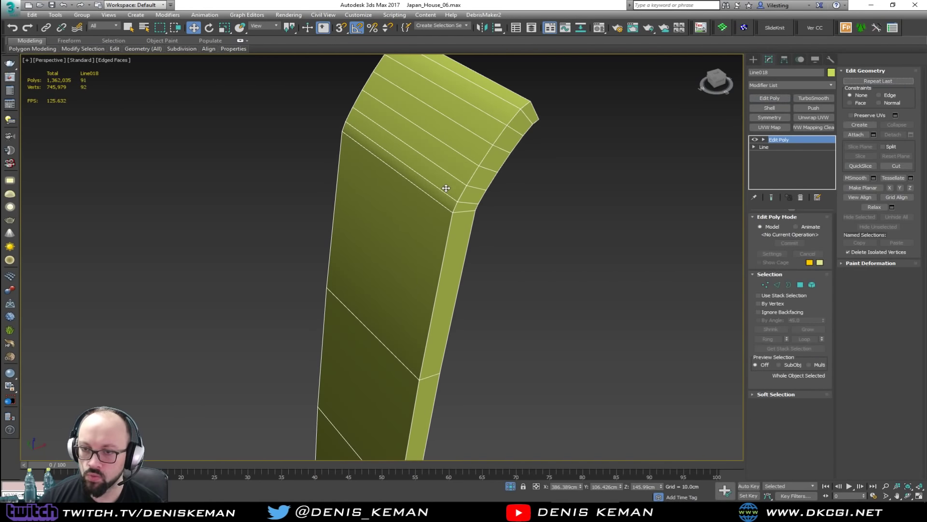
Step: Remove the surplus edge loops, including their vertices, from the curved upper end of the strip
{"action": "key", "text": "2"}
{"action": "double_click", "coordinate": [447, 189]}
{"action": "double_click", "coordinate": [465, 155], "text": "ctrl"}
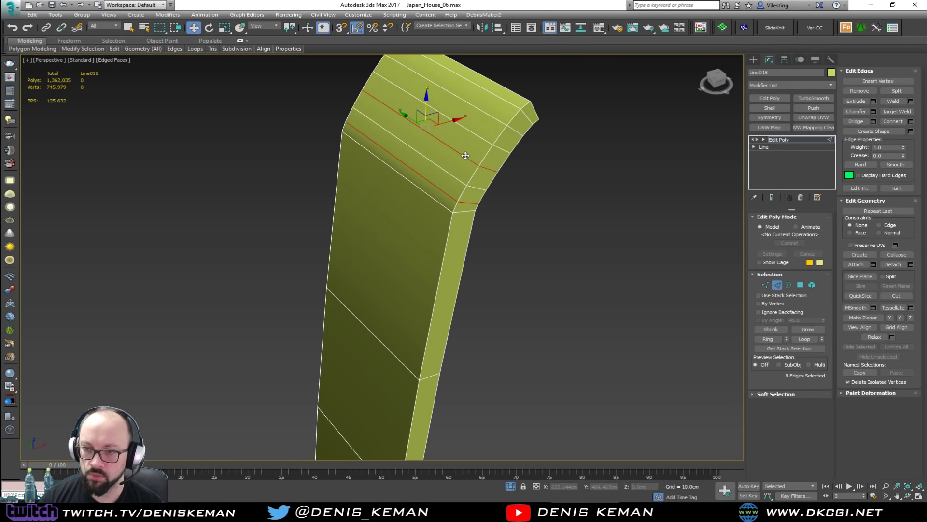
{"action": "key", "text": "ctrl+BackSpace"}
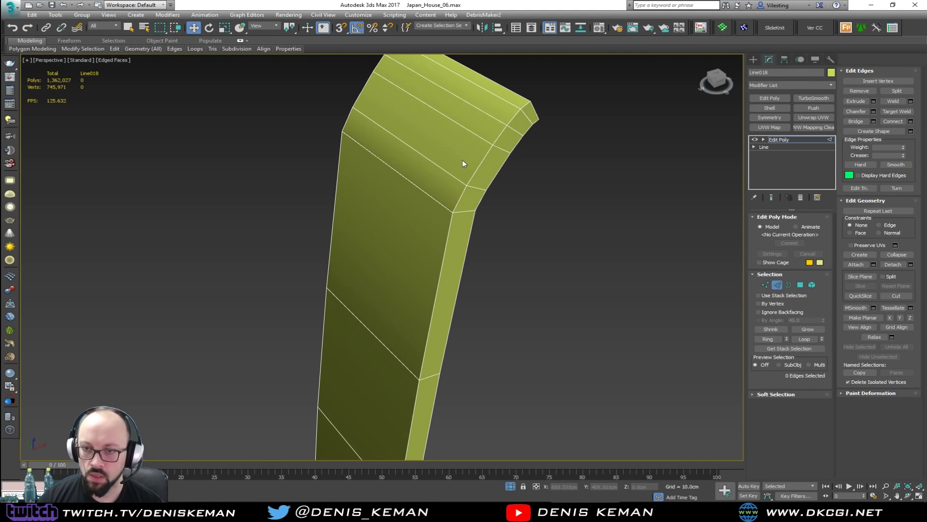
{"action": "double_click", "coordinate": [443, 168]}
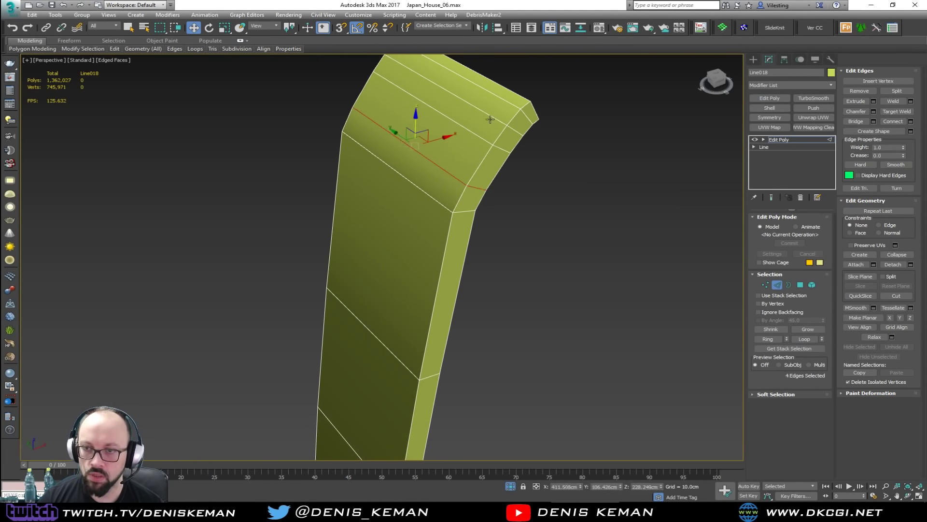
{"action": "key", "text": "ctrl+BackSpace"}
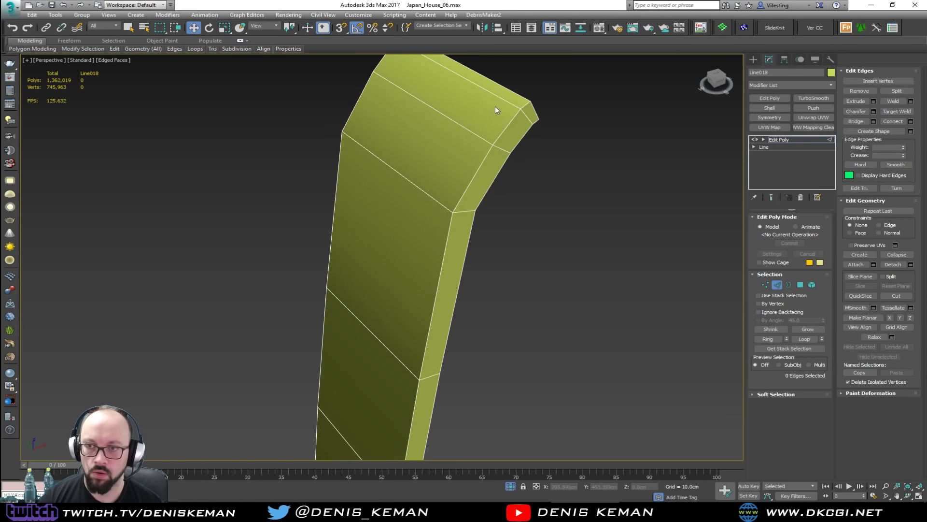
{"action": "double_click", "coordinate": [500, 99]}
{"action": "key", "text": "ctrl+BackSpace"}
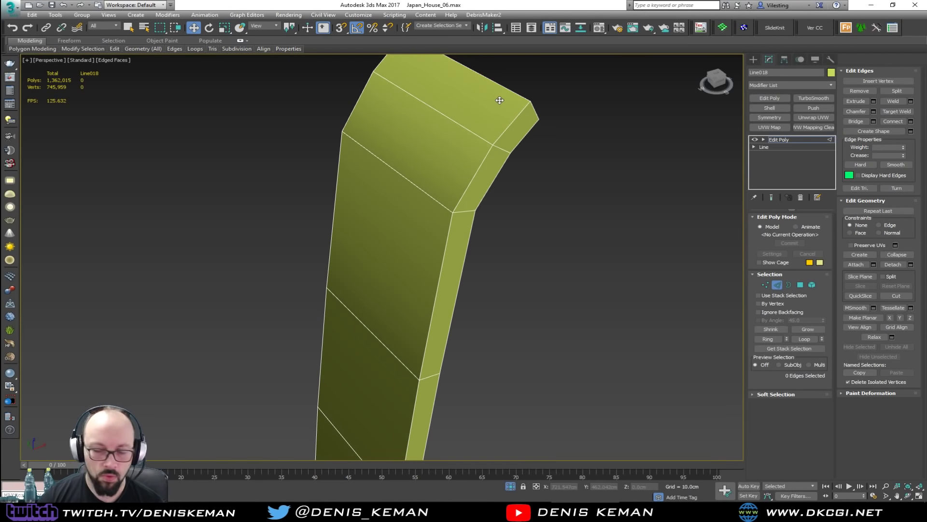
Step: Remove the extra edge on the end of the strip's lower leg
{"action": "scroll", "coordinate": [511, 121], "scroll_direction": "down", "scroll_amount": 5}
{"action": "middle_click_drag", "start_coordinate": [498, 205], "coordinate": [551, 271], "text": "alt"}
{"action": "middle_click_drag", "start_coordinate": [550, 270], "coordinate": [564, 77]}
{"action": "left_click", "coordinate": [431, 330]}
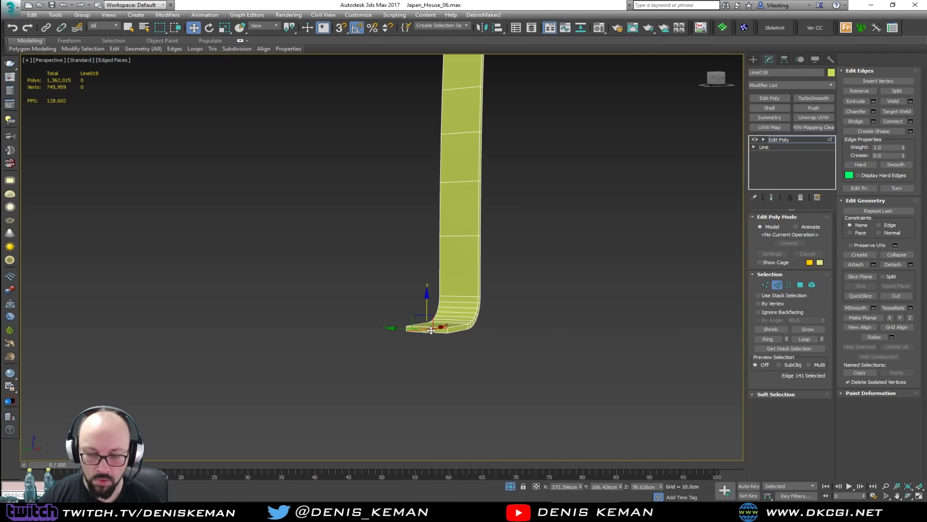
{"action": "key", "text": "BackSpace"}
Step: Connect the strip's ring of crosswise edges with two lengthwise segments pinched outward toward its side edges
{"action": "middle_click_drag", "start_coordinate": [431, 330], "coordinate": [441, 322], "text": "alt"}
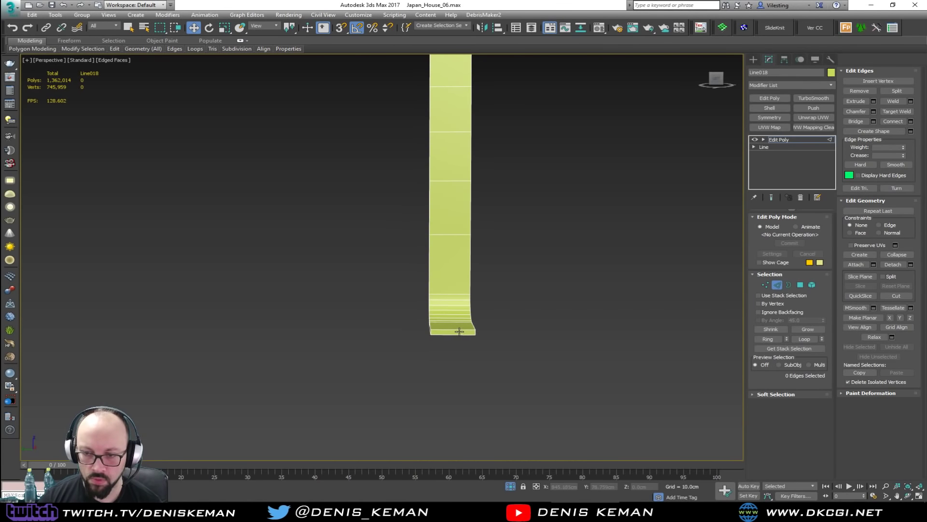
{"action": "left_click", "coordinate": [441, 323]}
{"action": "left_click", "coordinate": [455, 328], "text": "shift"}
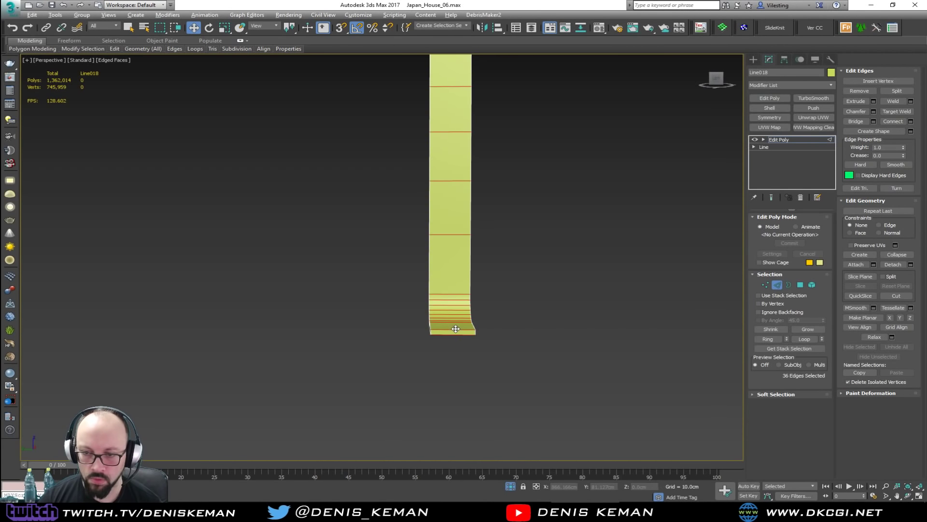
{"action": "left_click", "coordinate": [911, 121]}
{"action": "scroll", "coordinate": [512, 312], "scroll_direction": "up", "scroll_amount": 3}
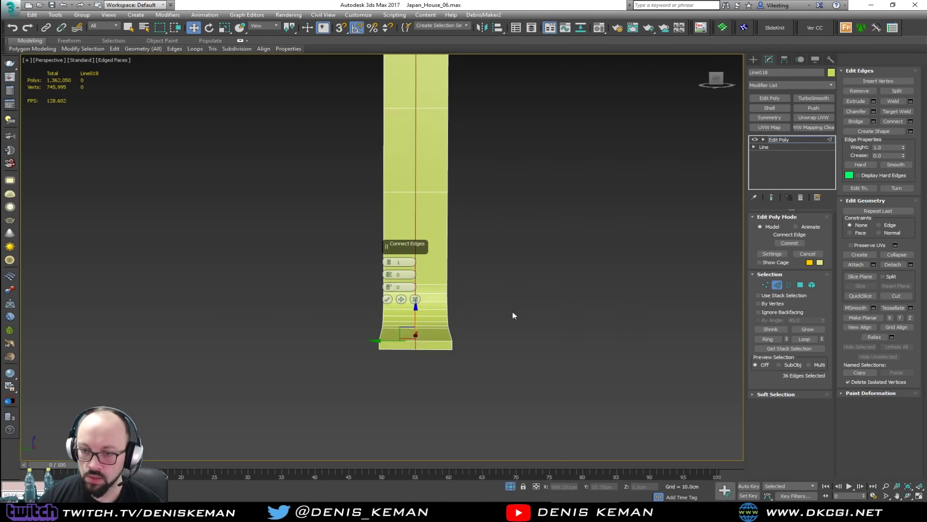
{"action": "left_click", "coordinate": [389, 261]}
{"action": "left_click_drag", "start_coordinate": [389, 274], "coordinate": [396, 139]}
{"action": "left_click", "coordinate": [387, 299]}
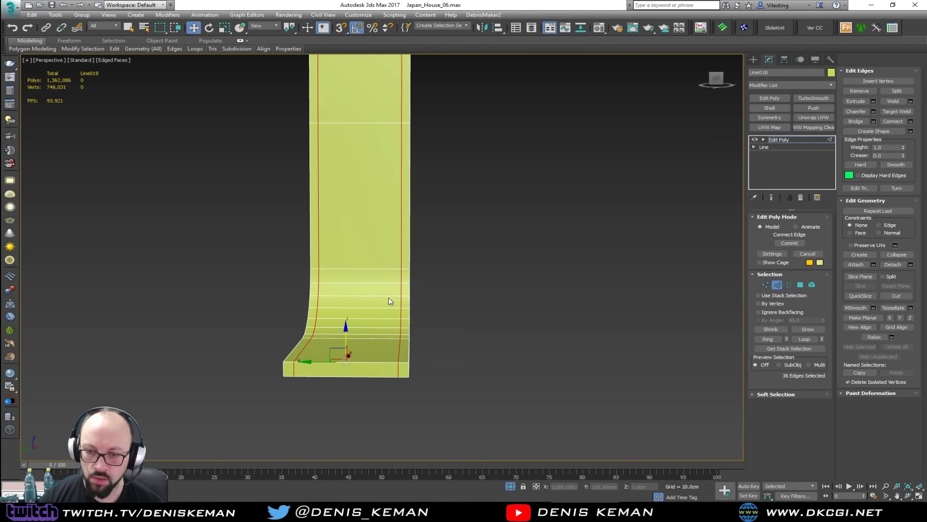
Step: Insert supporting edge loops close to the strip's outer borders on both sides
{"action": "middle_click_drag", "start_coordinate": [400, 357], "coordinate": [381, 361], "text": "alt"}
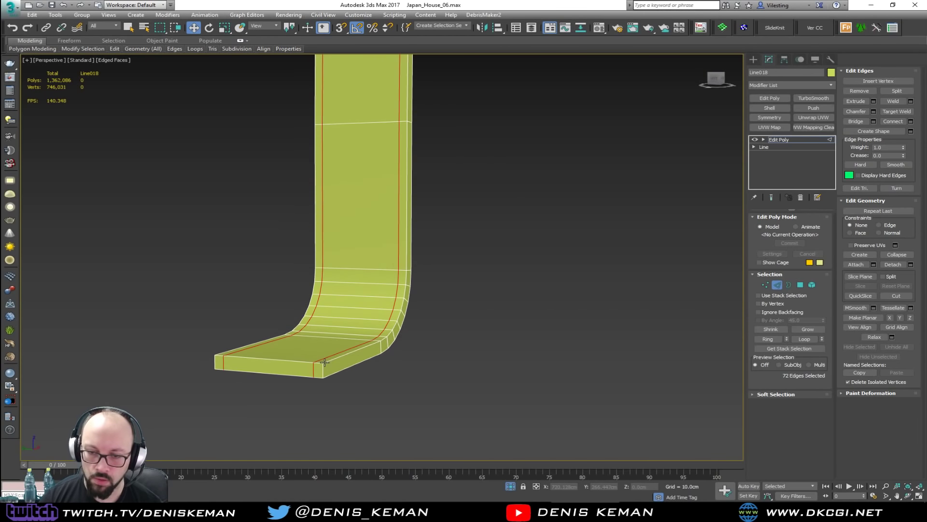
{"action": "scroll", "coordinate": [325, 362], "scroll_direction": "up", "scroll_amount": 3}
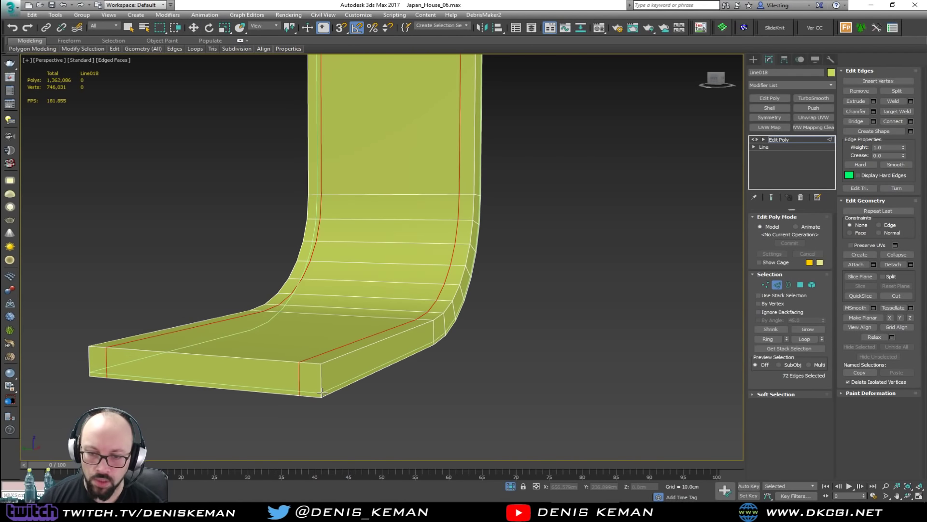
{"action": "left_click", "coordinate": [319, 365]}
{"action": "left_click", "coordinate": [318, 365]}
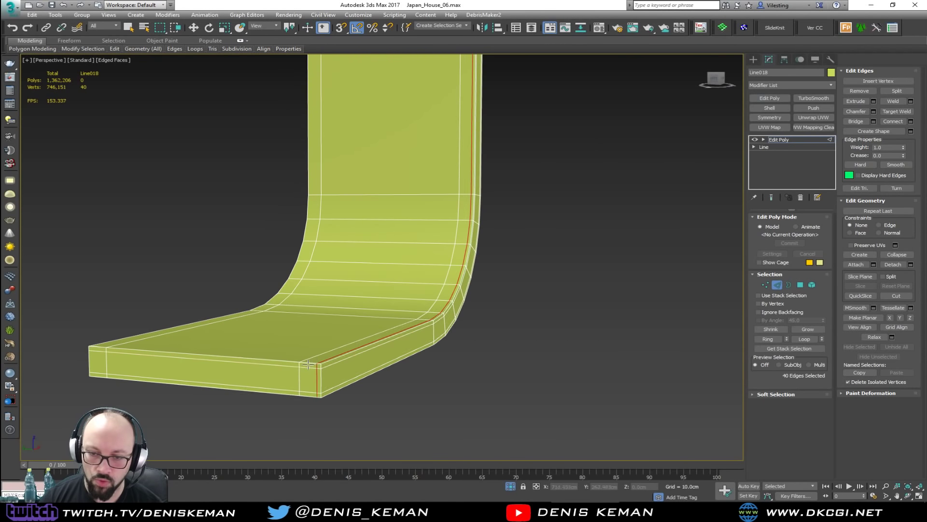
{"action": "left_click", "coordinate": [94, 346]}
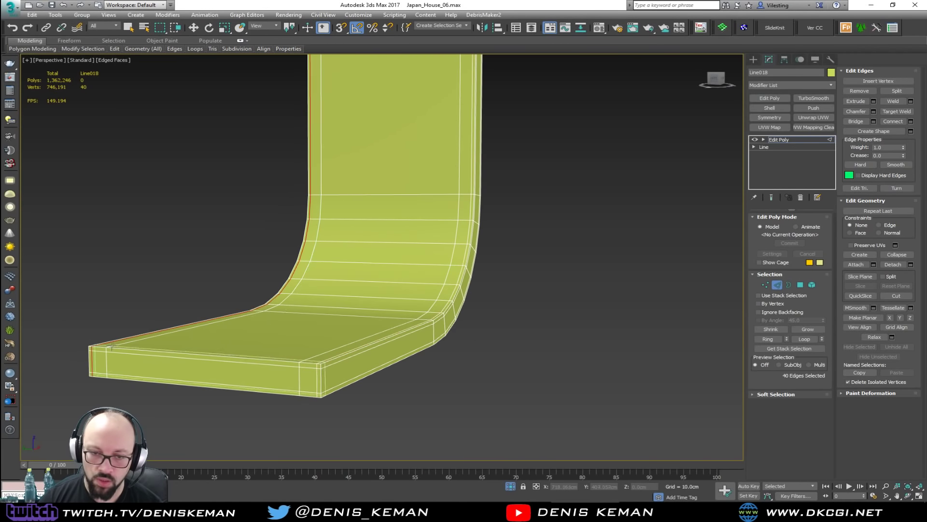
Step: Select the flat end cap at the strip's upper end by a 45° angle and delete its polygons
{"action": "key", "text": "w"}
{"action": "key", "text": "z"}
{"action": "middle_click_drag", "start_coordinate": [464, 273], "coordinate": [258, 262]}
{"action": "scroll", "coordinate": [349, 225], "scroll_direction": "down", "scroll_amount": 4}
{"action": "scroll", "coordinate": [257, 262], "scroll_direction": "up", "scroll_amount": 4}
{"action": "key", "text": "4"}
{"action": "left_click", "coordinate": [255, 277]}
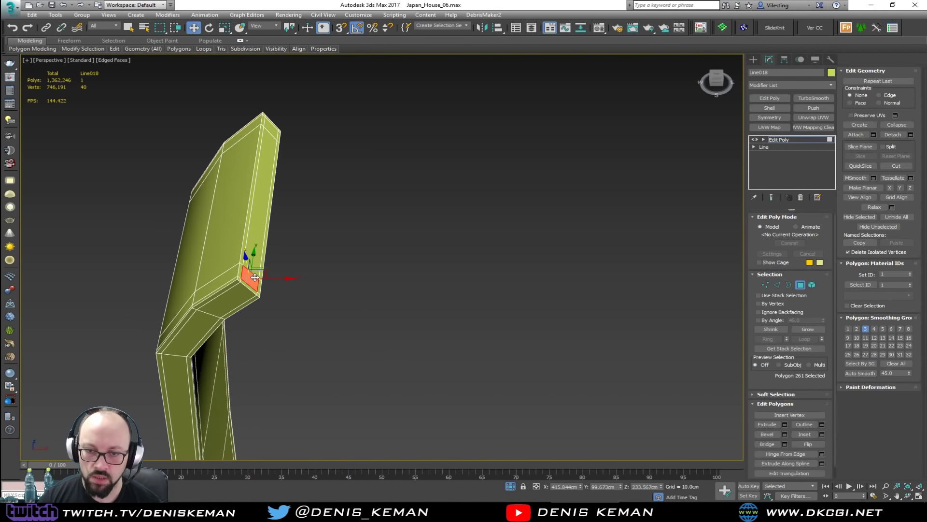
{"action": "left_click", "coordinate": [759, 320]}
{"action": "left_click", "coordinate": [253, 235]}
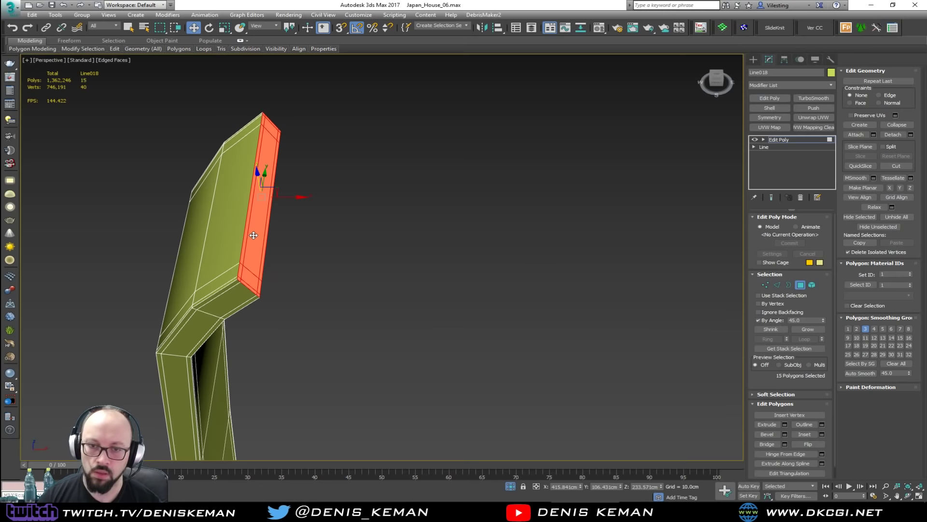
{"action": "key", "text": "Delete"}
{"action": "left_click", "coordinate": [774, 321]}
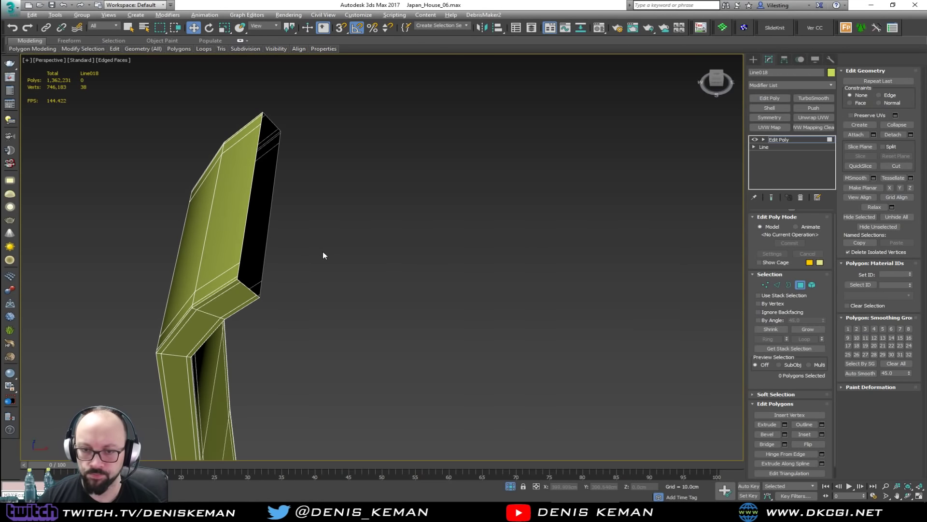
Step: Select the wide middle polygons on the strip's front face, from the upper curved end down the long section
{"action": "middle_click_drag", "start_coordinate": [323, 251], "coordinate": [377, 250], "text": "alt"}
{"action": "scroll", "coordinate": [237, 148], "scroll_direction": "down", "scroll_amount": 5}
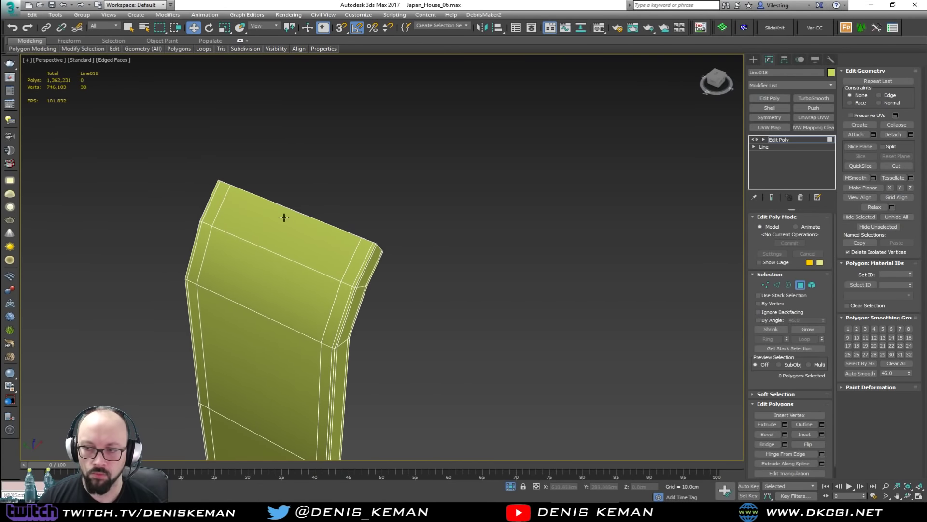
{"action": "left_click", "coordinate": [302, 233]}
{"action": "left_click", "coordinate": [286, 297], "text": "ctrl"}
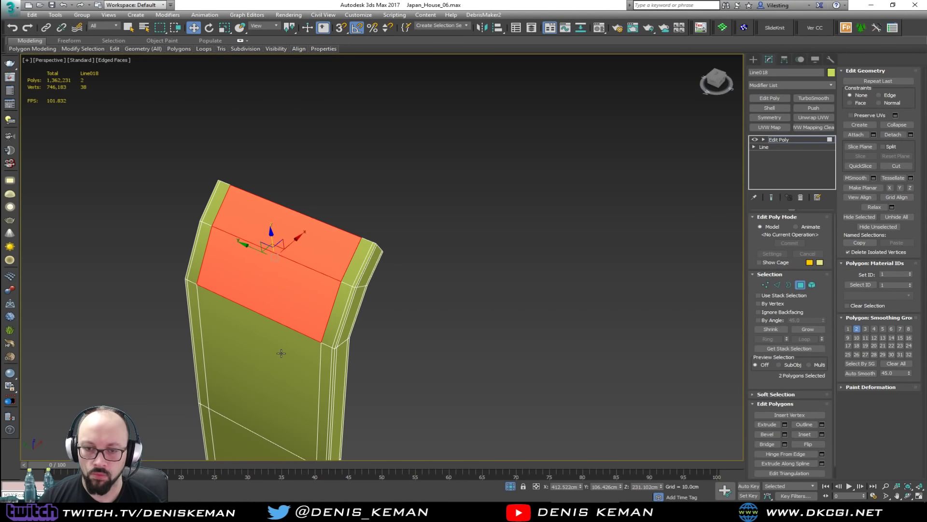
{"action": "middle_click_drag", "start_coordinate": [281, 354], "coordinate": [363, 131]}
{"action": "scroll", "coordinate": [348, 241], "scroll_direction": "down", "scroll_amount": 5}
{"action": "left_click", "coordinate": [348, 275], "text": "ctrl"}
{"action": "left_click", "coordinate": [347, 260], "text": "ctrl"}
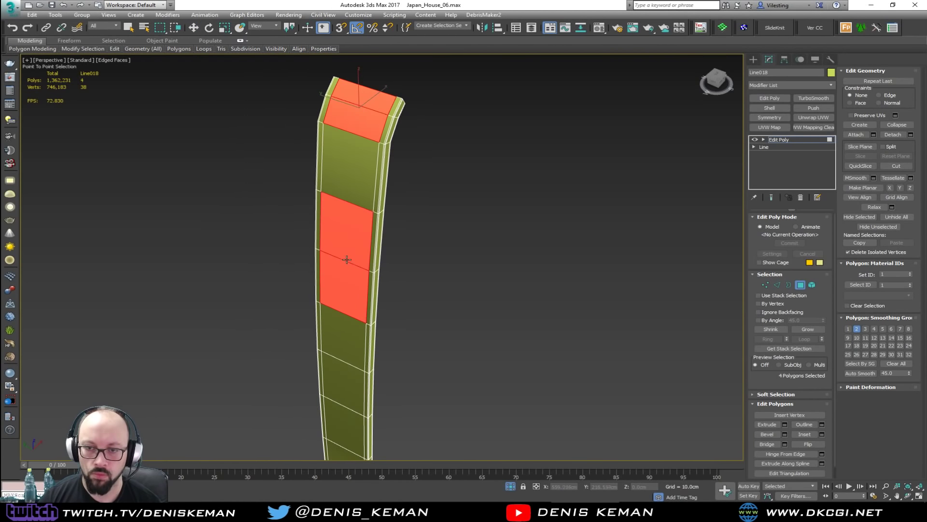
{"action": "left_click", "coordinate": [347, 181], "text": "ctrl"}
Step: Add the remaining middle polygons of the long vertical section to the selection, down to the lower bend
{"action": "middle_click_drag", "start_coordinate": [341, 390], "coordinate": [404, 131]}
{"action": "key", "text": "w"}
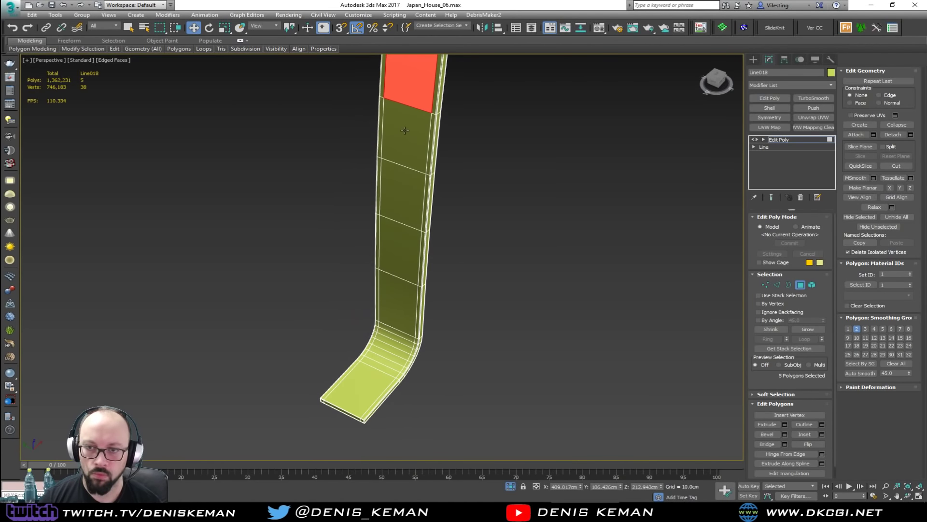
{"action": "key", "text": "ctrl+a"}
{"action": "middle_click_drag", "start_coordinate": [405, 239], "coordinate": [437, 168], "text": "alt"}
{"action": "key", "text": "ctrl+z"}
{"action": "left_click", "coordinate": [387, 168], "text": "ctrl"}
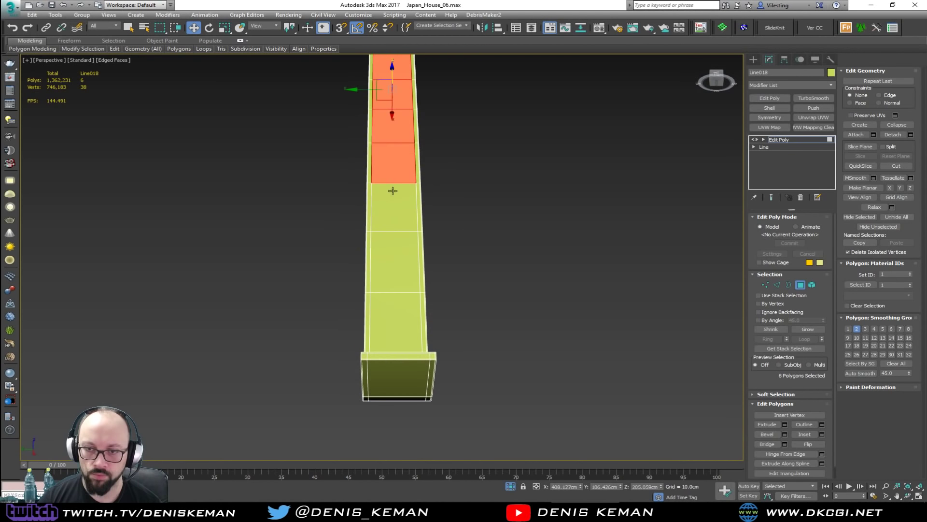
{"action": "left_click", "coordinate": [392, 207], "text": "ctrl"}
{"action": "left_click", "coordinate": [392, 260], "text": "ctrl"}
{"action": "left_click", "coordinate": [393, 321], "text": "ctrl"}
{"action": "middle_click_drag", "start_coordinate": [414, 277], "coordinate": [399, 350], "text": "alt"}
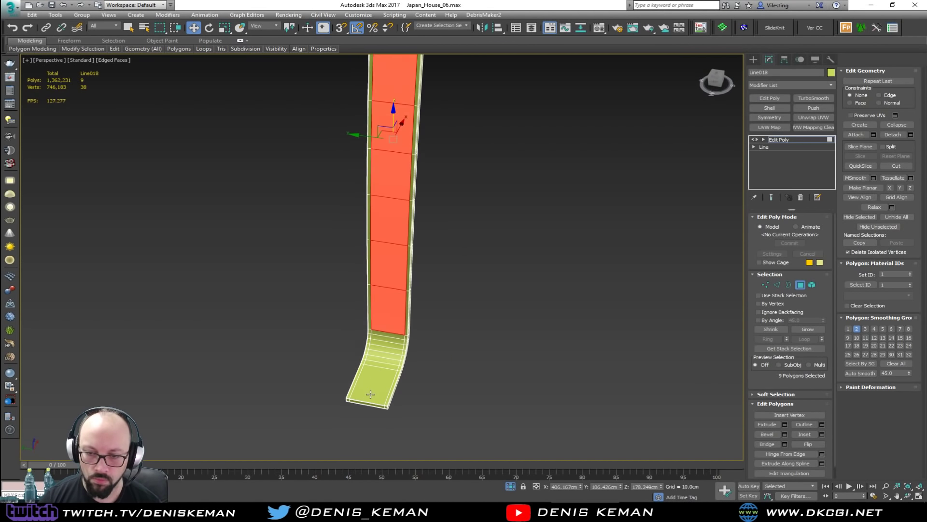
Step: Add the middle polygons of the lower leg, its narrow end strip and the lower bend to the selection
{"action": "scroll", "coordinate": [371, 394], "scroll_direction": "up", "scroll_amount": 3}
{"action": "left_click", "coordinate": [357, 423], "text": "ctrl"}
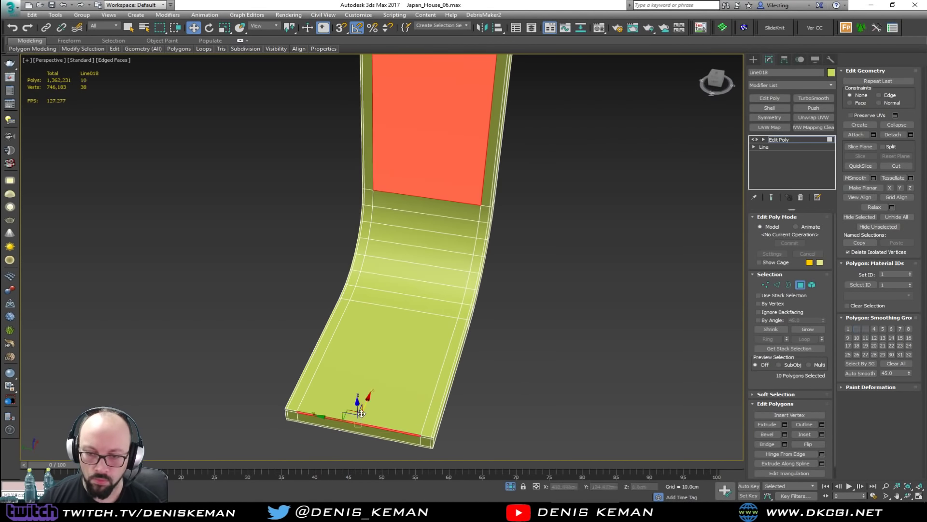
{"action": "left_click", "coordinate": [370, 369], "text": "ctrl"}
{"action": "left_click", "coordinate": [399, 307], "text": "ctrl"}
{"action": "left_click", "coordinate": [406, 279], "text": "ctrl"}
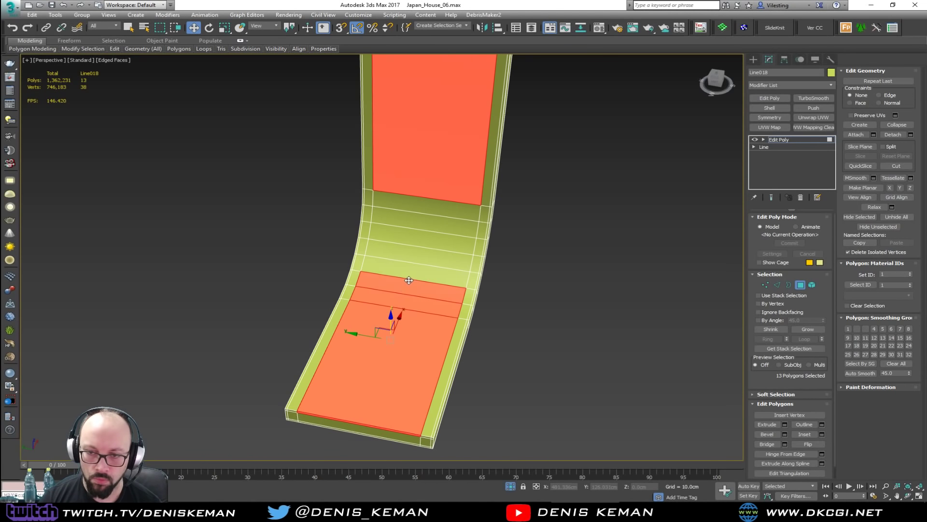
{"action": "left_click", "coordinate": [412, 263], "text": "ctrl"}
{"action": "left_click", "coordinate": [416, 247], "text": "ctrl"}
{"action": "left_click", "coordinate": [422, 230], "text": "ctrl"}
{"action": "left_click", "coordinate": [430, 216], "text": "ctrl"}
{"action": "left_click", "coordinate": [431, 209], "text": "ctrl"}
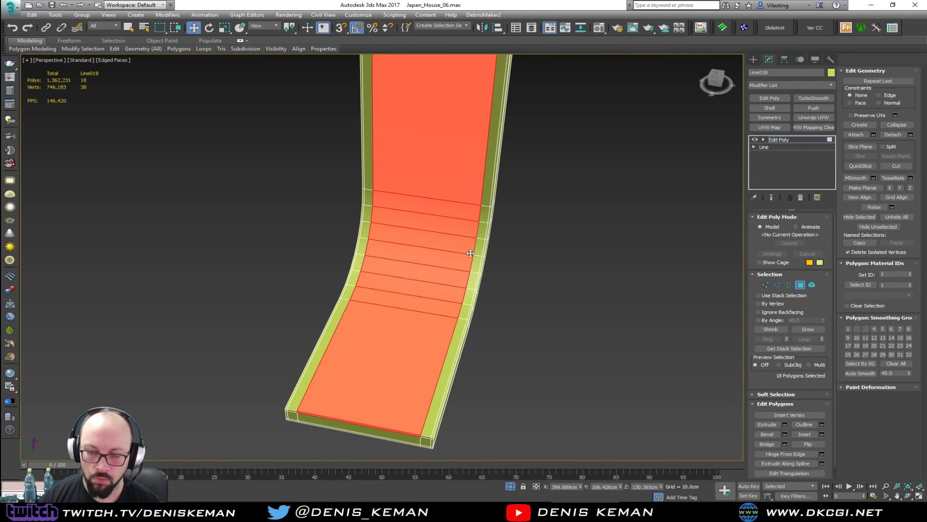
Step: Convert the ring of crosswise edges to a polygon selection covering the strip's whole middle band
{"action": "scroll", "coordinate": [437, 227], "scroll_direction": "up", "scroll_amount": 4}
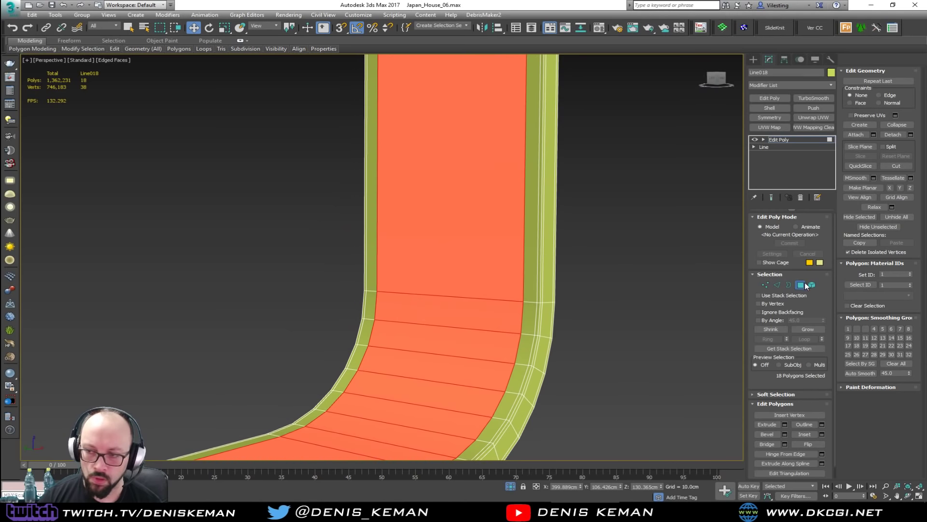
{"action": "left_click", "coordinate": [806, 286]}
{"action": "scroll", "coordinate": [549, 262], "scroll_direction": "down", "scroll_amount": 3}
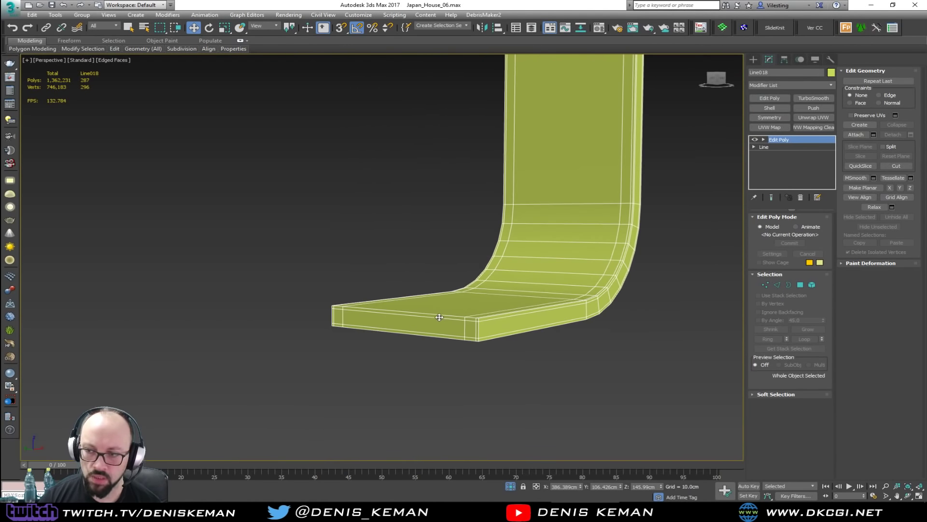
{"action": "left_click", "coordinate": [800, 285]}
{"action": "left_click", "coordinate": [778, 285], "text": "ctrl"}
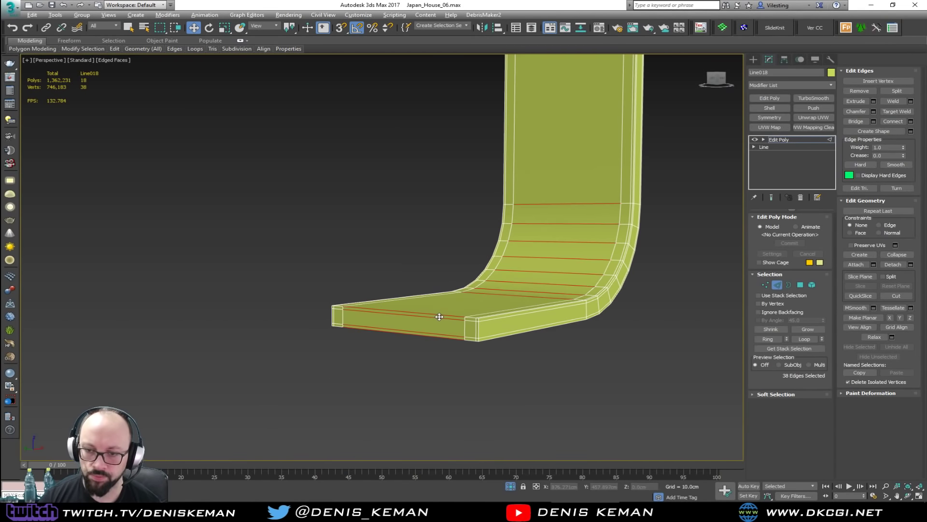
{"action": "left_click", "coordinate": [800, 285], "text": "ctrl"}
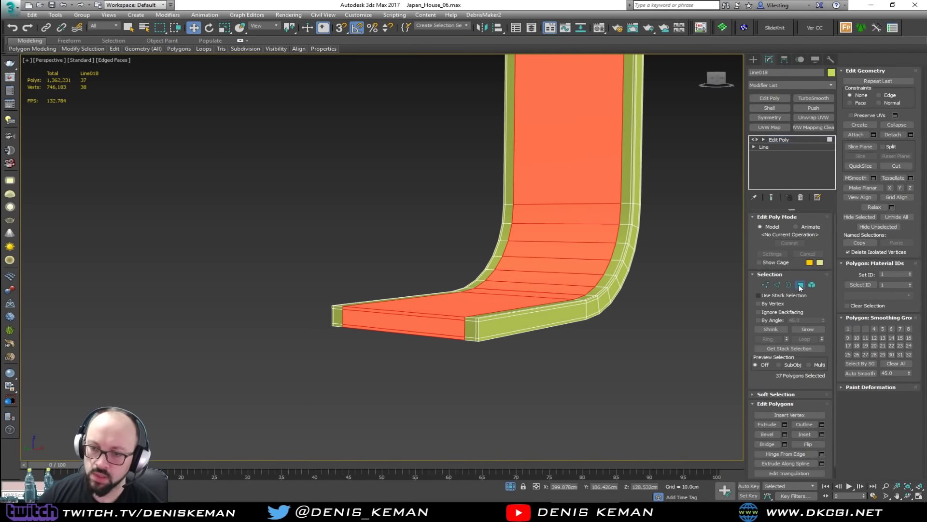
Step: Extrude the middle band inward by local normals with a height of about -0.13 cm
{"action": "left_click", "coordinate": [784, 424]}
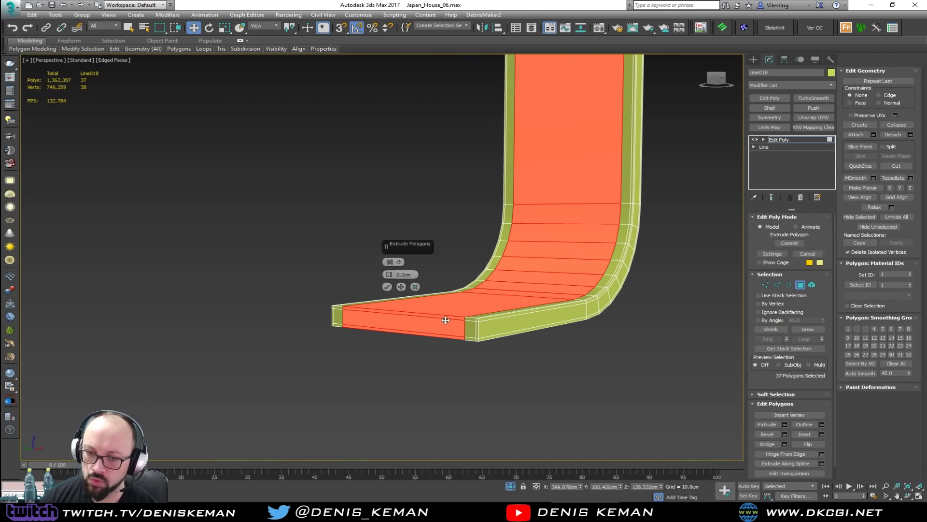
{"action": "left_click_drag", "start_coordinate": [388, 273], "coordinate": [389, 279]}
{"action": "left_click", "coordinate": [391, 262]}
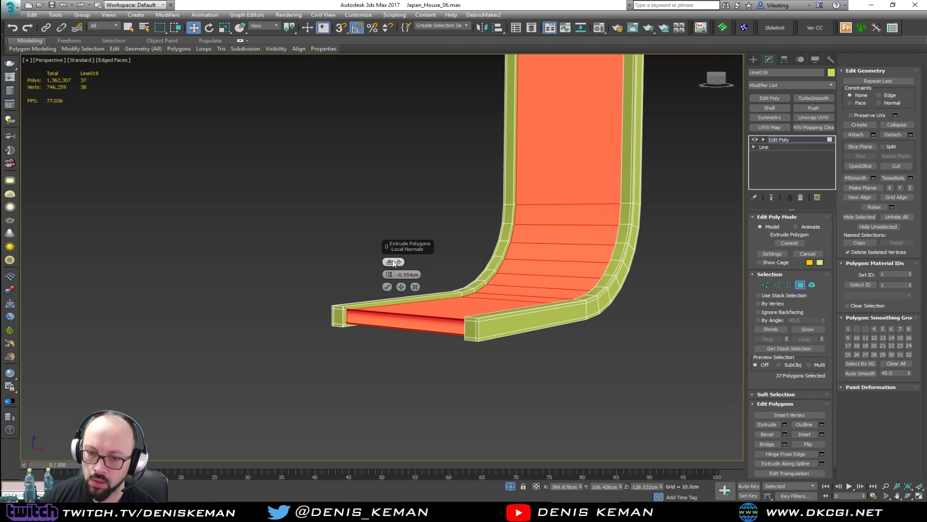
{"action": "scroll", "coordinate": [388, 311], "scroll_direction": "up", "scroll_amount": 6}
{"action": "right_click", "coordinate": [389, 274]}
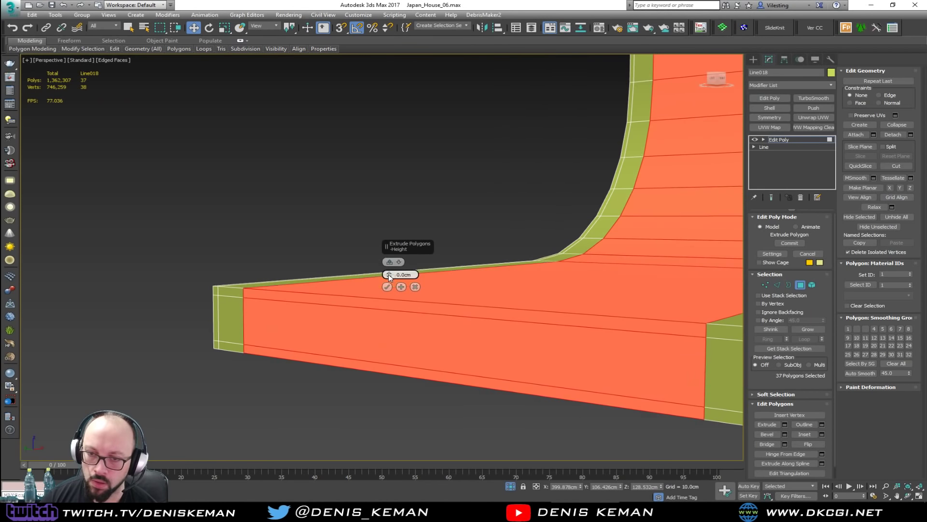
{"action": "left_click_drag", "start_coordinate": [388, 274], "coordinate": [389, 274]}
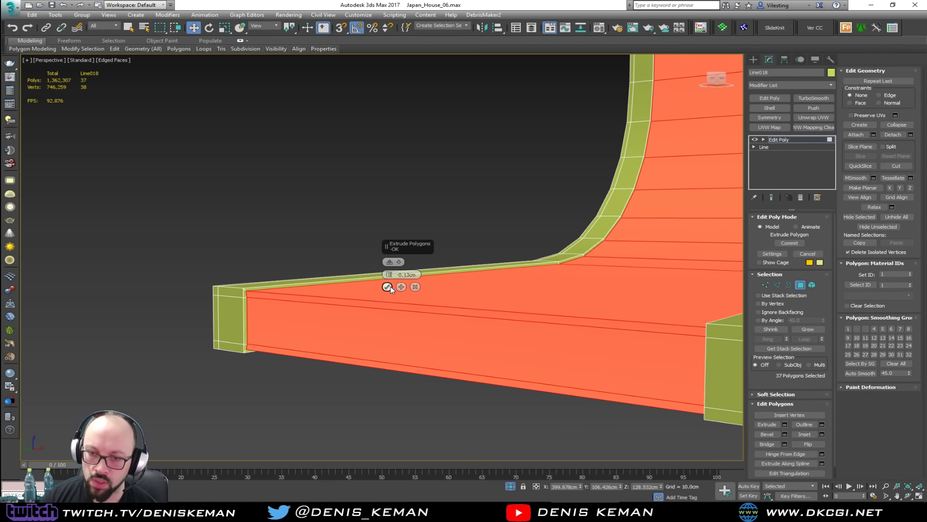
{"action": "left_click", "coordinate": [390, 286]}
{"action": "left_click", "coordinate": [802, 285]}
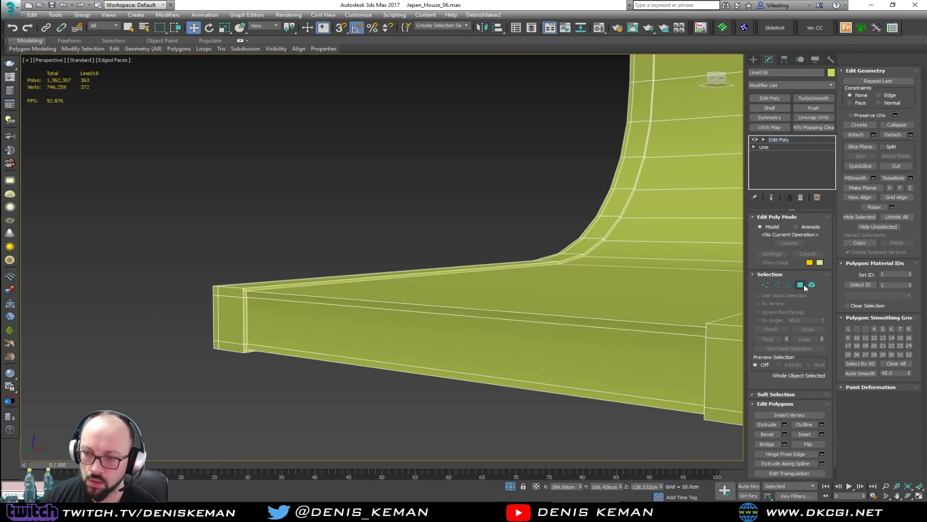
Step: Insert a supporting edge loop on each raised side rim, close to the edge of the recessed middle band
{"action": "scroll", "coordinate": [390, 375], "scroll_direction": "up", "scroll_amount": 4}
{"action": "scroll", "coordinate": [384, 377], "scroll_direction": "down", "scroll_amount": 3}
{"action": "middle_click_drag", "start_coordinate": [384, 377], "coordinate": [473, 375], "text": "alt"}
{"action": "key", "text": "alt+c"}
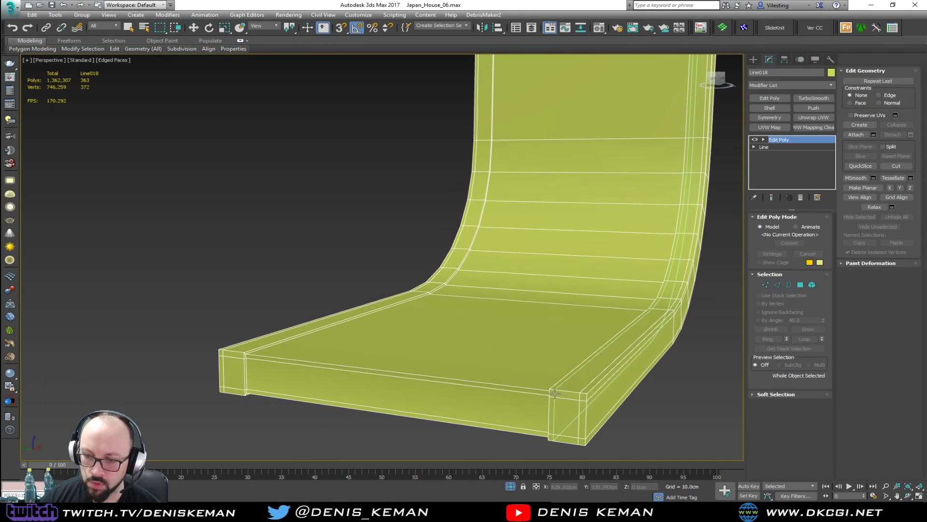
{"action": "left_click", "coordinate": [554, 393]}
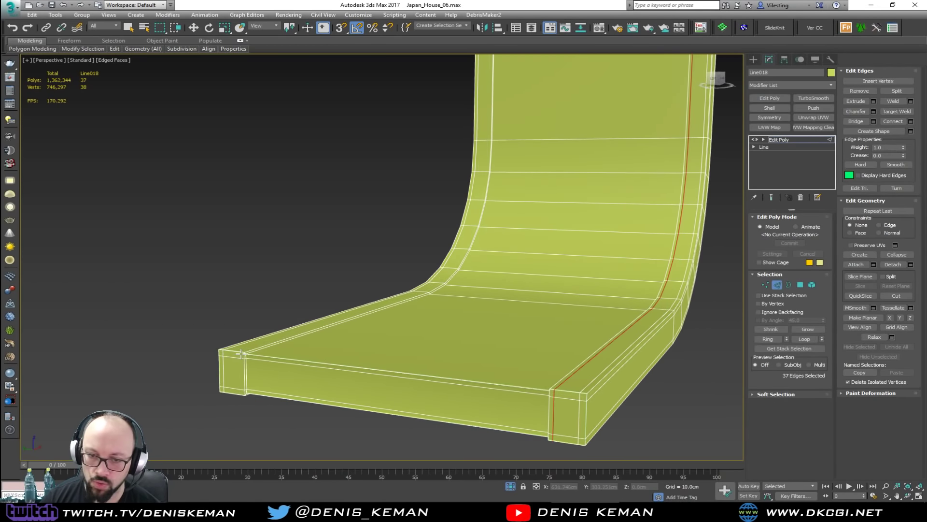
{"action": "left_click", "coordinate": [240, 351]}
{"action": "right_click", "coordinate": [240, 351]}
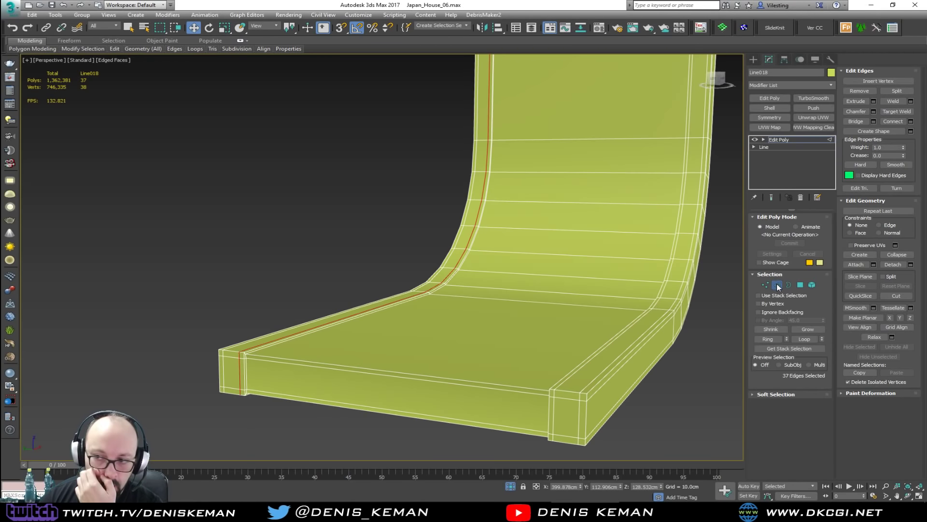
{"action": "left_click", "coordinate": [777, 284]}
Step: Apply TurboSmooth to the strip with 2 iterations and inspect the smoothed shading
{"action": "left_click", "coordinate": [817, 98]}
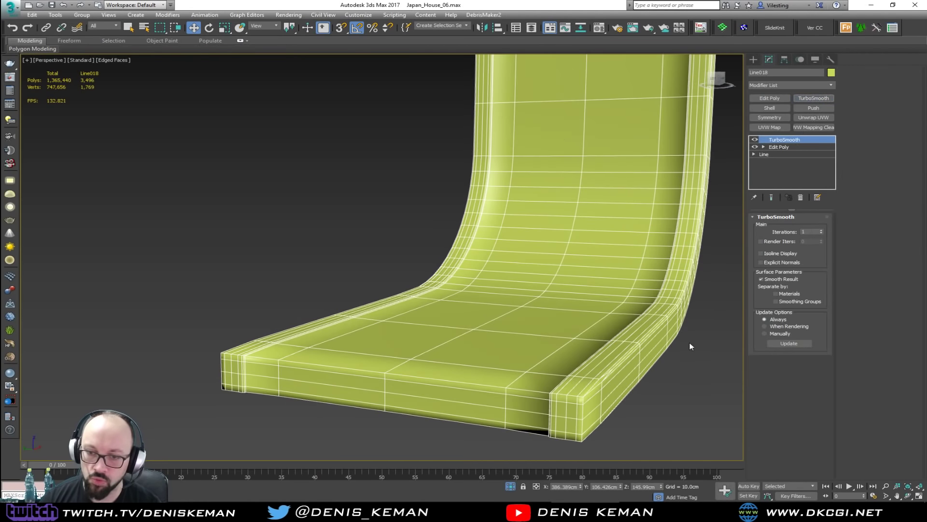
{"action": "mouse_move", "coordinate": [689, 380]}
{"action": "middle_mouse_down", "text": "alt"}
{"action": "mouse_move", "coordinate": [486, 372]}
{"action": "mouse_move", "coordinate": [580, 373]}
{"action": "middle_mouse_up", "text": "alt"}
{"action": "key", "text": "F4"}
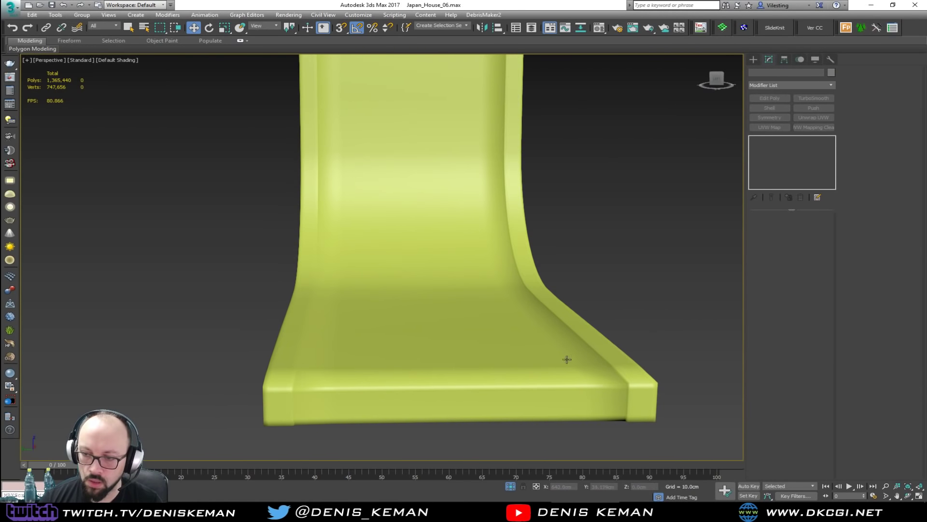
{"action": "left_click", "coordinate": [822, 230]}
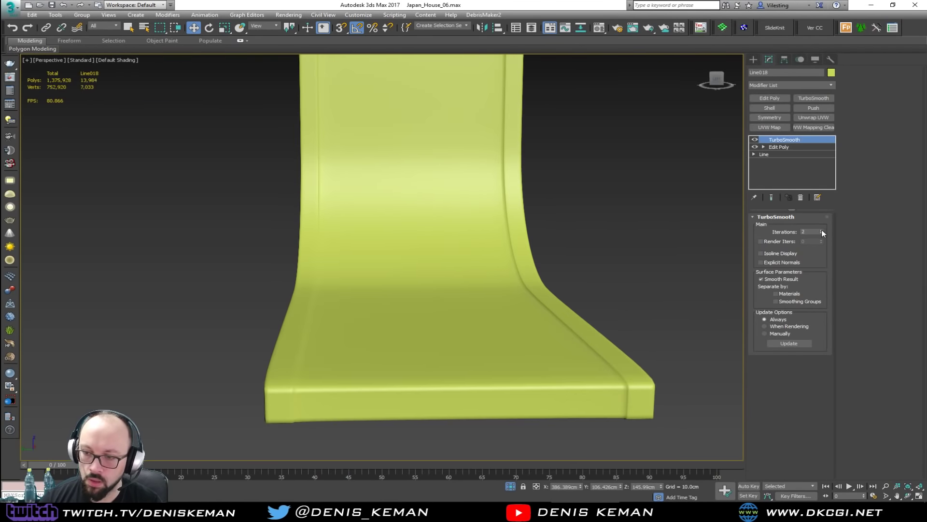
{"action": "key", "text": "F4"}
Step: In Edit Poly, move one side's recessed-band border edge loop slightly toward the strip's middle, to about Y 100.36 cm
{"action": "scroll", "coordinate": [585, 293], "scroll_direction": "up", "scroll_amount": 3}
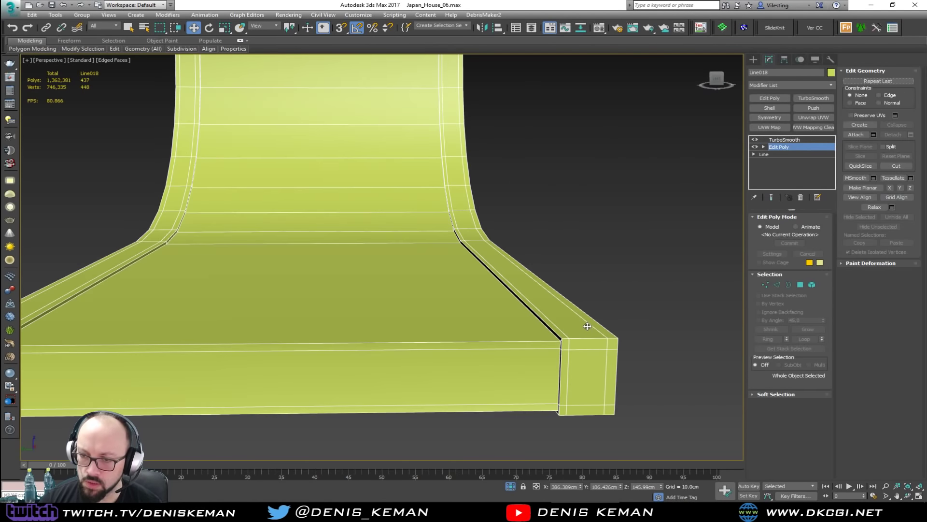
{"action": "scroll", "coordinate": [571, 344], "scroll_direction": "up", "scroll_amount": 4}
{"action": "key", "text": "2"}
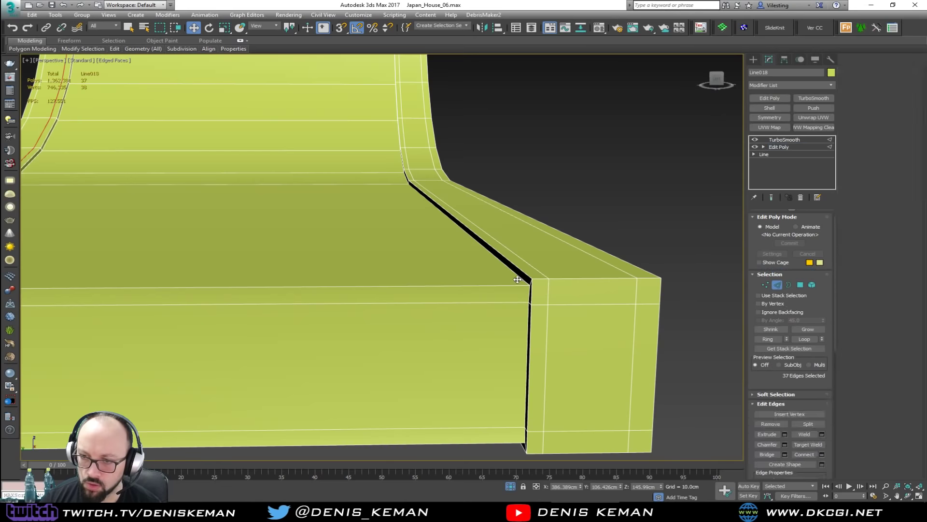
{"action": "left_click", "coordinate": [517, 277]}
{"action": "double_click", "coordinate": [517, 277]}
{"action": "scroll", "coordinate": [473, 323], "scroll_direction": "down", "scroll_amount": 3}
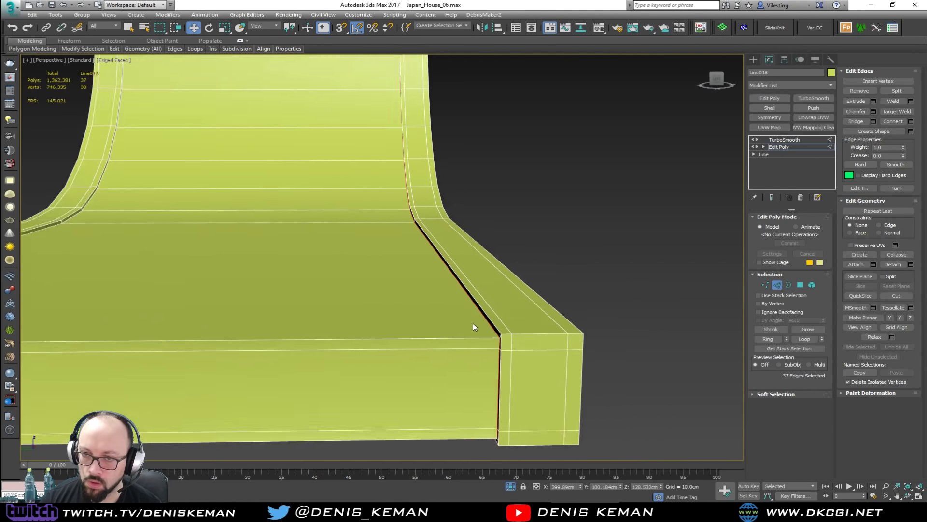
{"action": "middle_click_drag", "start_coordinate": [473, 322], "coordinate": [435, 154], "text": "alt"}
{"action": "scroll", "coordinate": [440, 244], "scroll_direction": "up", "scroll_amount": 6}
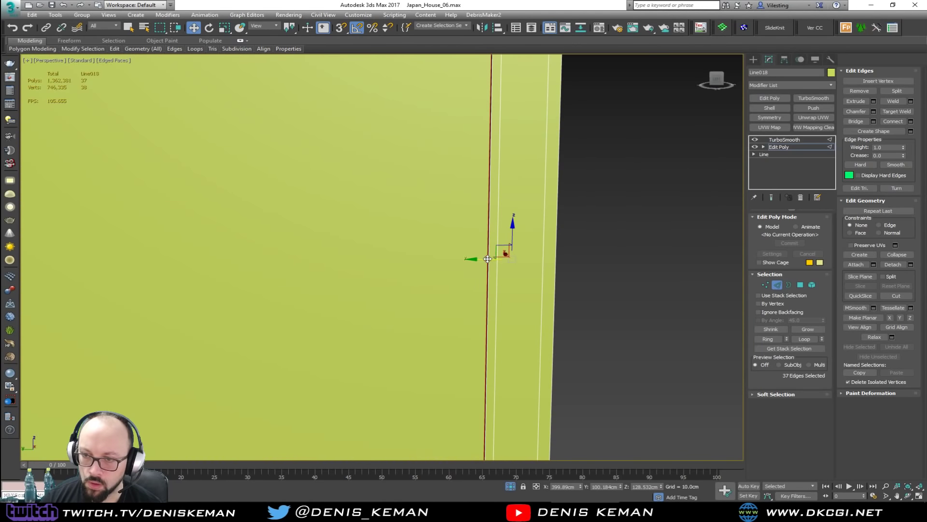
{"action": "middle_click_drag", "start_coordinate": [282, 227], "coordinate": [438, 206]}
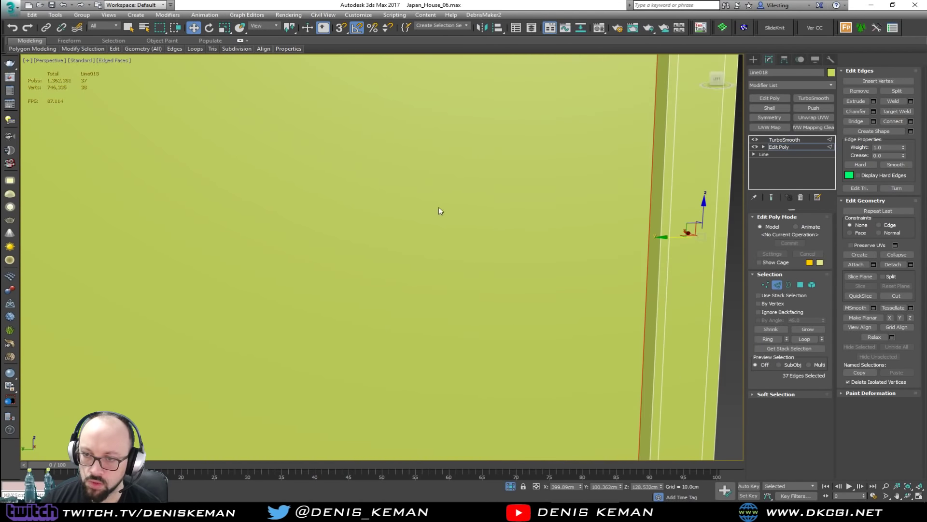
Step: Move the opposite side's recessed-band border edge loop slightly toward the strip's middle, to about Y 112.45 cm
{"action": "scroll", "coordinate": [401, 213], "scroll_direction": "down", "scroll_amount": 3}
{"action": "scroll", "coordinate": [245, 204], "scroll_direction": "up", "scroll_amount": 3}
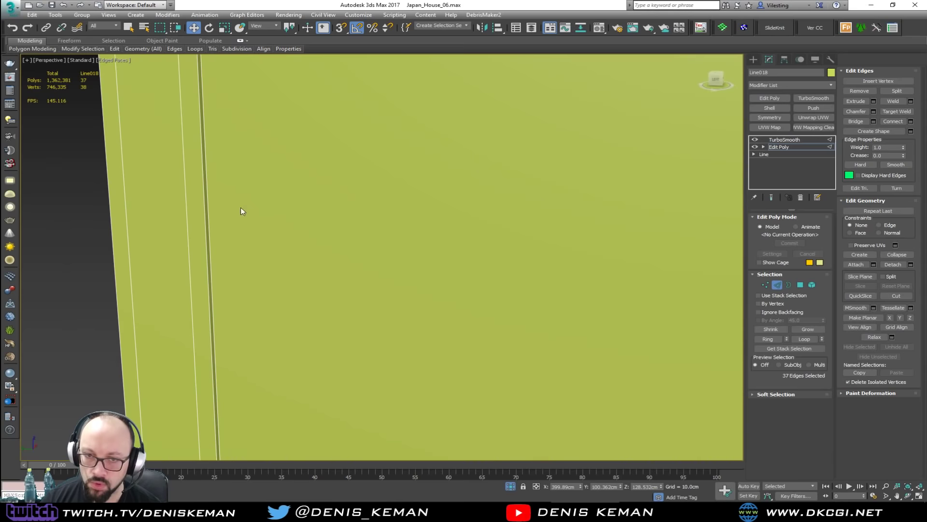
{"action": "left_click", "coordinate": [213, 215]}
{"action": "scroll", "coordinate": [221, 215], "scroll_direction": "down", "scroll_amount": 2}
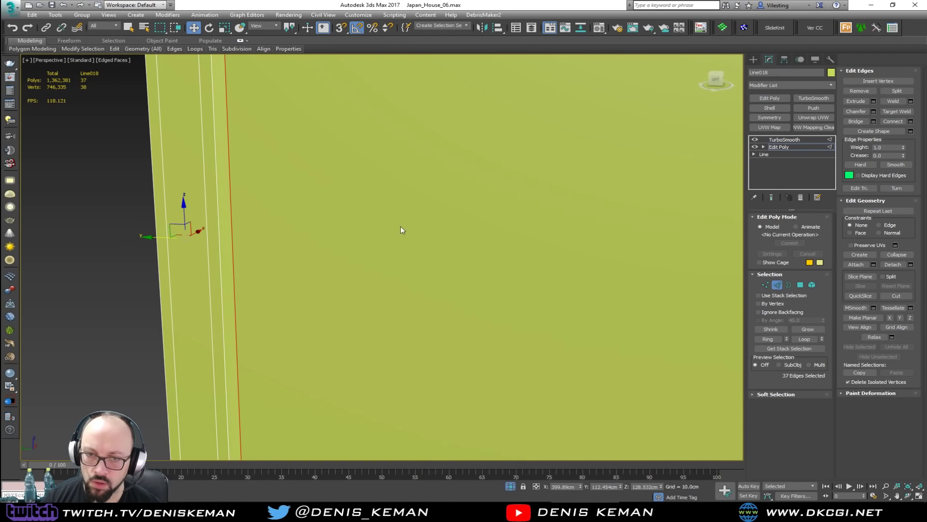
{"action": "scroll", "coordinate": [401, 227], "scroll_direction": "down", "scroll_amount": 5}
{"action": "scroll", "coordinate": [425, 116], "scroll_direction": "down", "scroll_amount": 4}
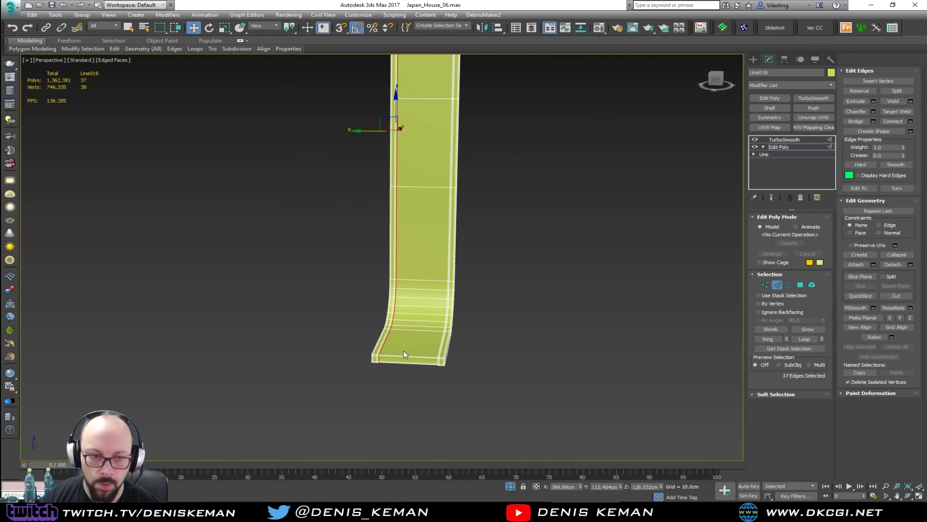
Step: Insert a supporting edge loop around the strip close to the edge of its lower end
{"action": "scroll", "coordinate": [404, 351], "scroll_direction": "up", "scroll_amount": 8}
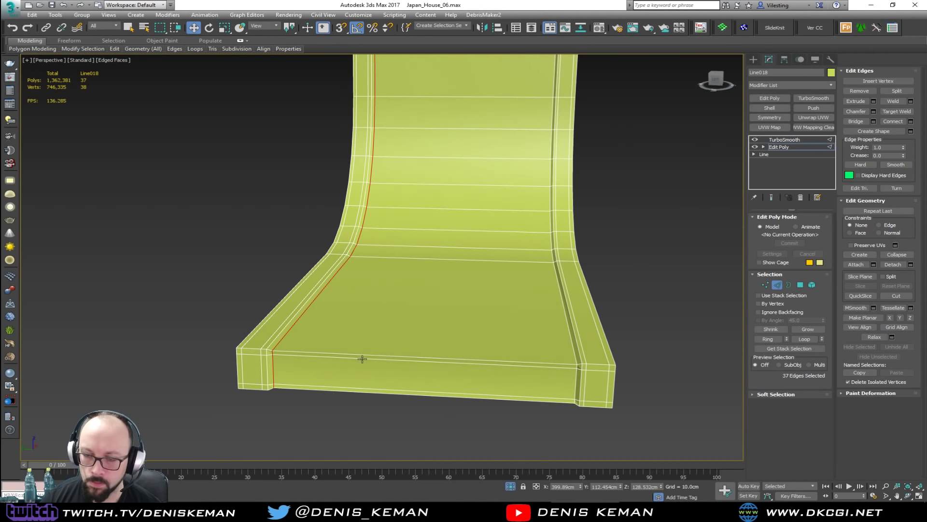
{"action": "scroll", "coordinate": [269, 353], "scroll_direction": "up", "scroll_amount": 5}
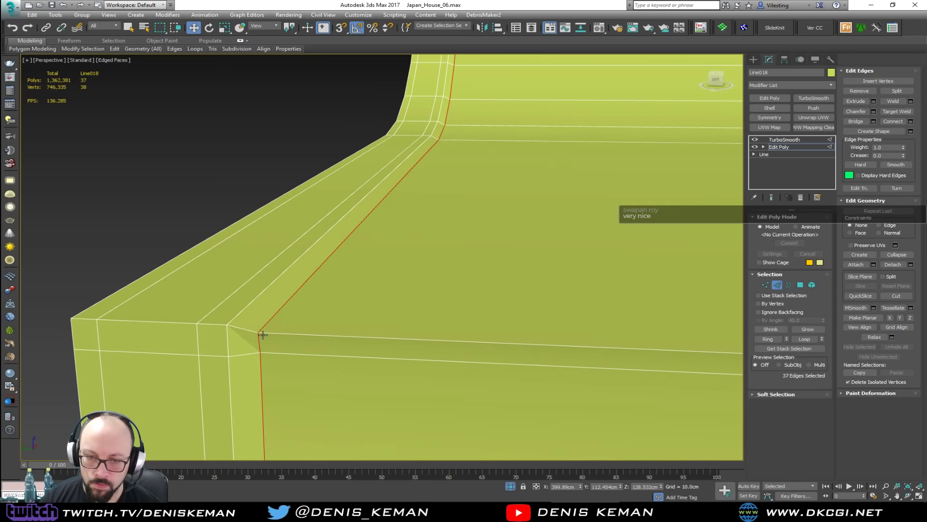
{"action": "key", "text": "2"}
{"action": "key", "text": "Page_Up"}
{"action": "middle_click_drag", "start_coordinate": [363, 334], "coordinate": [341, 336], "text": "alt"}
{"action": "left_click", "coordinate": [790, 148]}
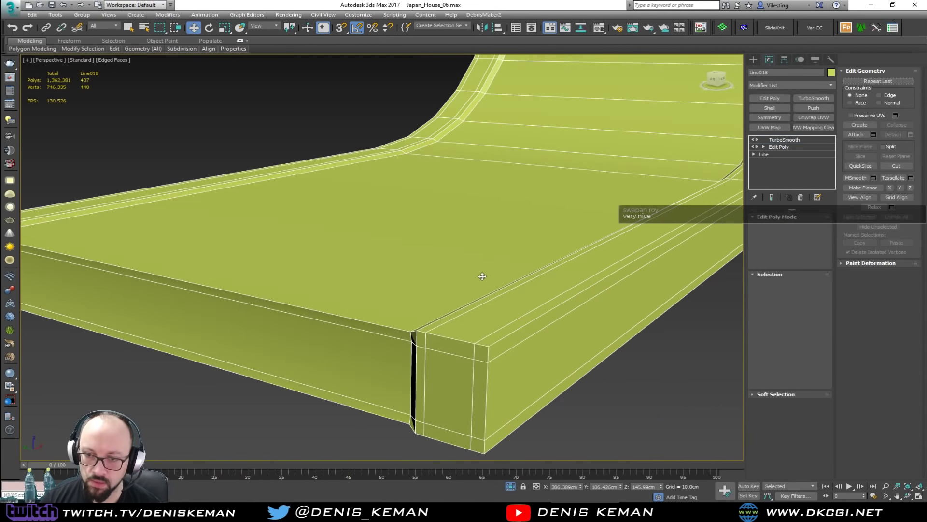
{"action": "key", "text": "2"}
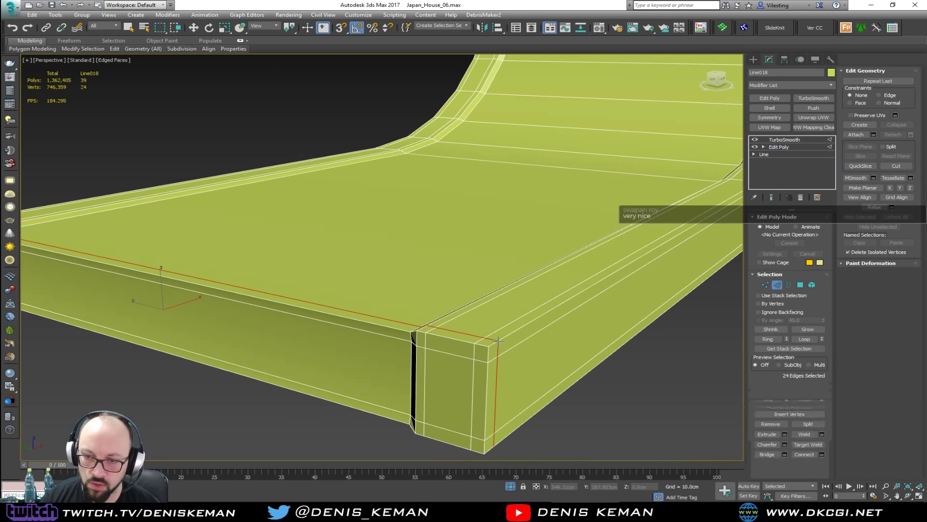
{"action": "left_click", "coordinate": [780, 284]}
{"action": "left_click", "coordinate": [668, 376]}
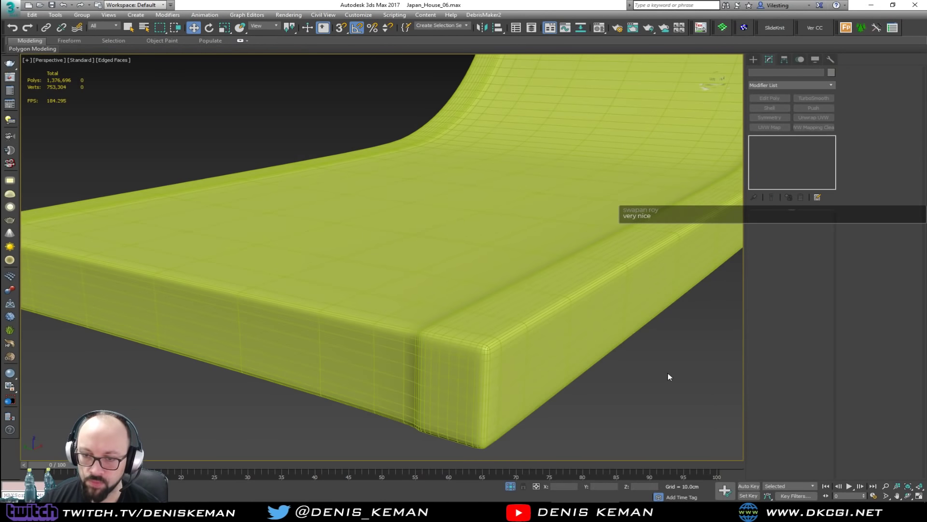
Step: Hide the edge display, exit isolation and inspect the smoothed strip against the wooden wall
{"action": "key", "text": "F4"}
{"action": "middle_click_drag", "start_coordinate": [543, 255], "coordinate": [456, 321]}
{"action": "scroll", "coordinate": [456, 322], "scroll_direction": "down", "scroll_amount": 2}
{"action": "scroll", "coordinate": [456, 322], "scroll_direction": "down", "scroll_amount": 3}
{"action": "middle_click_drag", "start_coordinate": [488, 227], "coordinate": [397, 178], "text": "alt"}
{"action": "right_click", "coordinate": [397, 174]}
{"action": "left_click", "coordinate": [420, 105]}
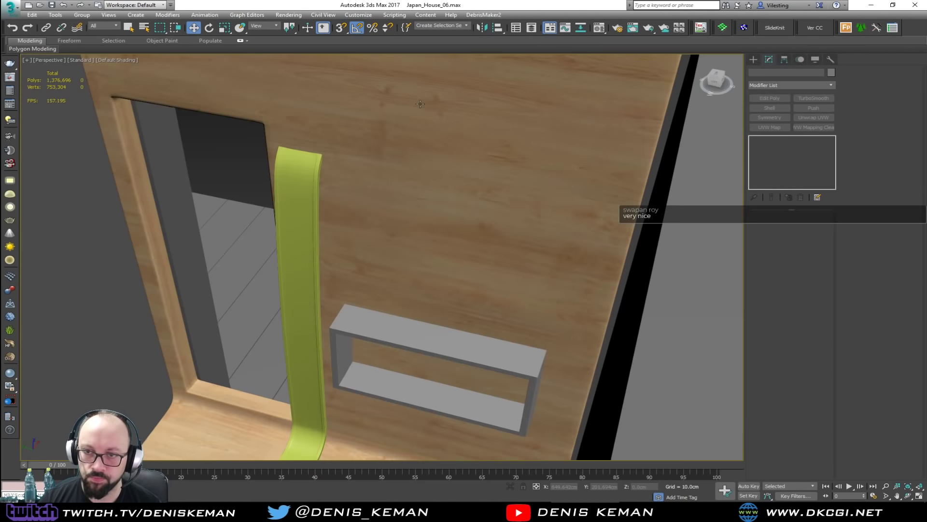
{"action": "scroll", "coordinate": [383, 191], "scroll_direction": "up", "scroll_amount": 4}
{"action": "mouse_move", "coordinate": [383, 191]}
{"action": "middle_mouse_down", "text": "alt"}
{"action": "mouse_move", "coordinate": [460, 199]}
{"action": "mouse_move", "coordinate": [382, 179]}
{"action": "middle_mouse_up", "text": "alt"}
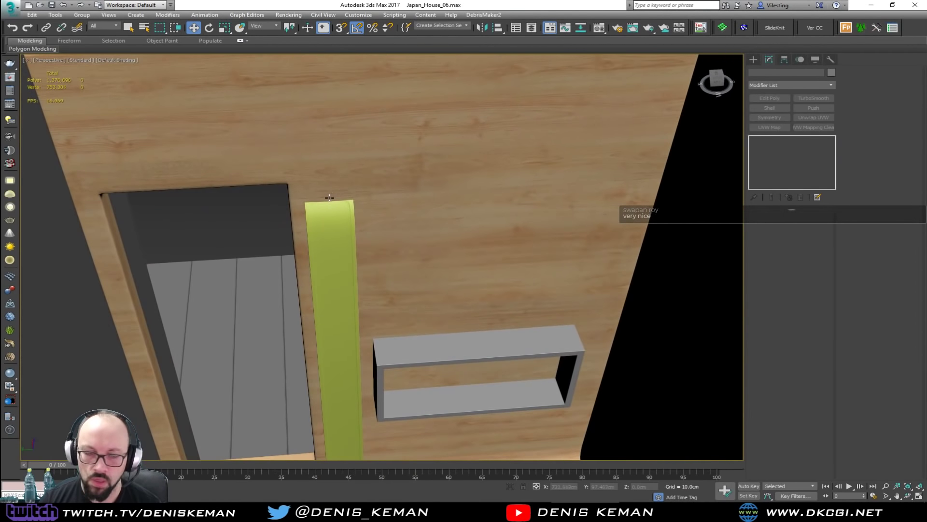
Step: Isolate the strip with edged faces shown and switch off its TurboSmooth preview
{"action": "key", "text": "F4"}
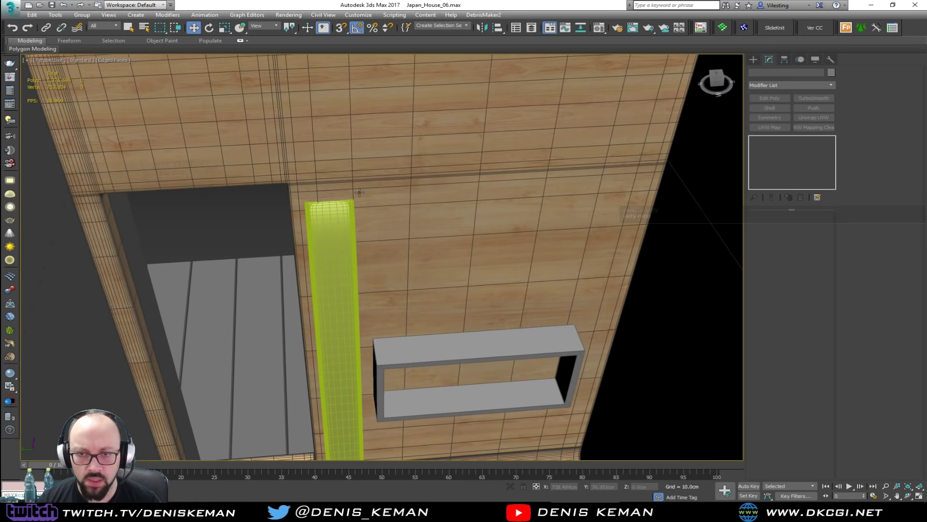
{"action": "left_click", "coordinate": [343, 218]}
{"action": "middle_click_drag", "start_coordinate": [343, 217], "coordinate": [315, 216], "text": "alt"}
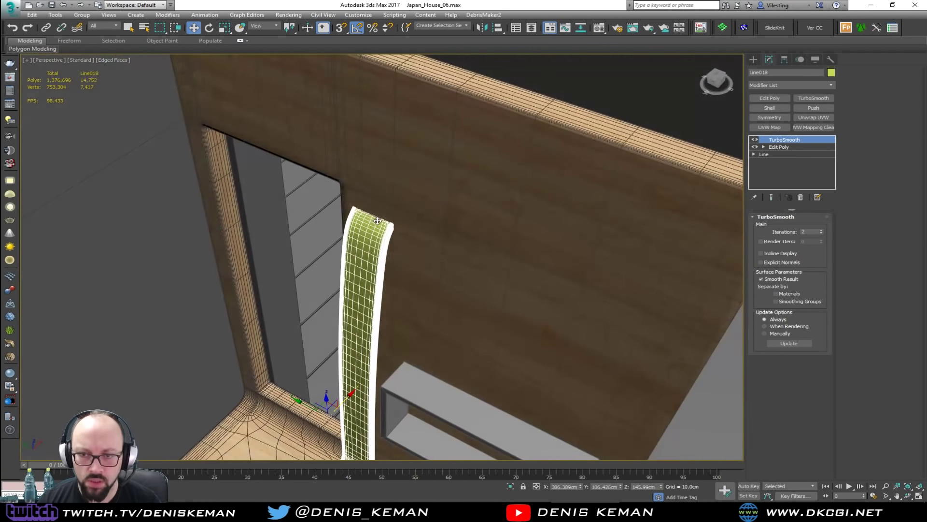
{"action": "key", "text": "F3"}
{"action": "scroll", "coordinate": [378, 221], "scroll_direction": "up", "scroll_amount": 3}
{"action": "scroll", "coordinate": [377, 220], "scroll_direction": "up", "scroll_amount": 2}
{"action": "key", "text": "F3"}
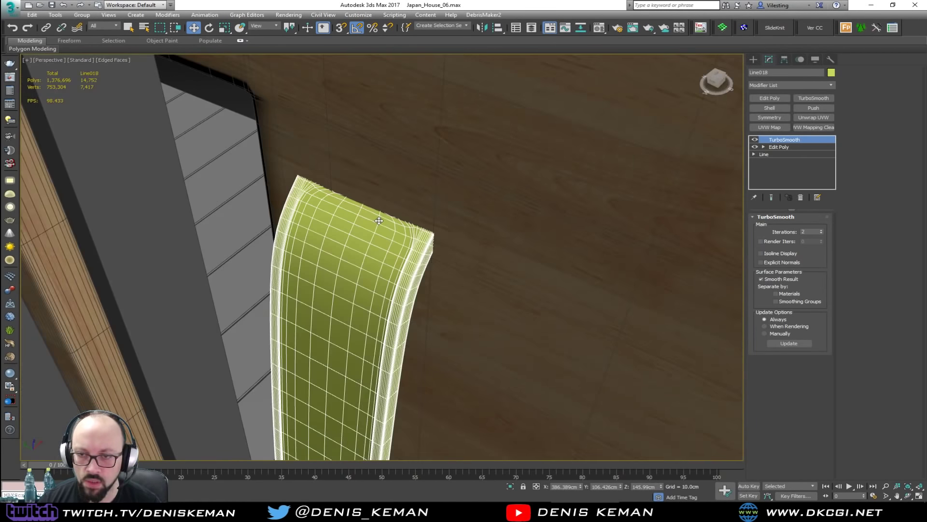
{"action": "key", "text": "alt+q"}
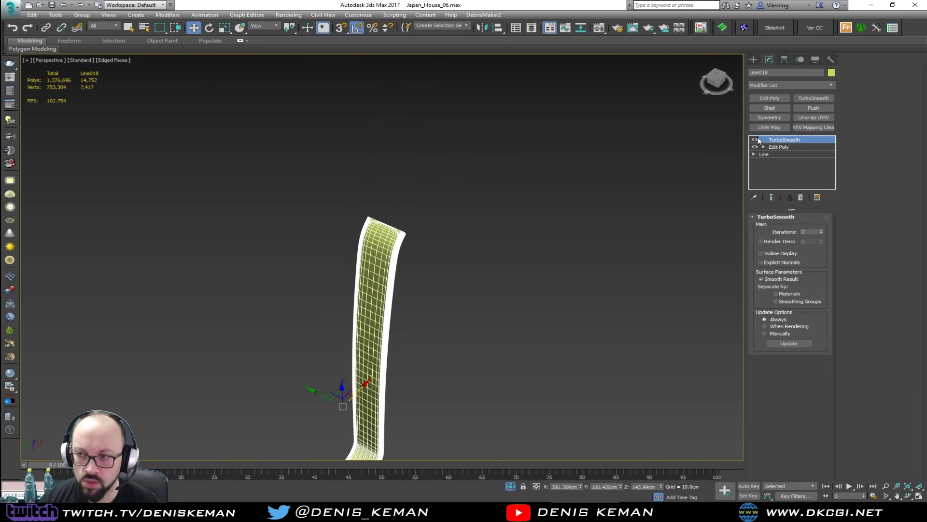
{"action": "left_click", "coordinate": [757, 140]}
Step: In Edit Poly, delete the cap polygons closing the strip's upper end
{"action": "scroll", "coordinate": [417, 222], "scroll_direction": "up", "scroll_amount": 3}
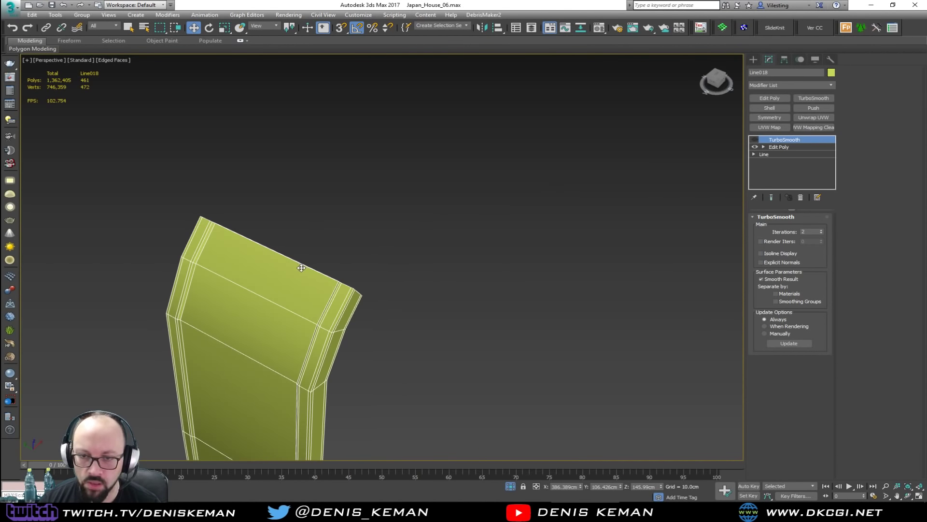
{"action": "left_click", "coordinate": [797, 146]}
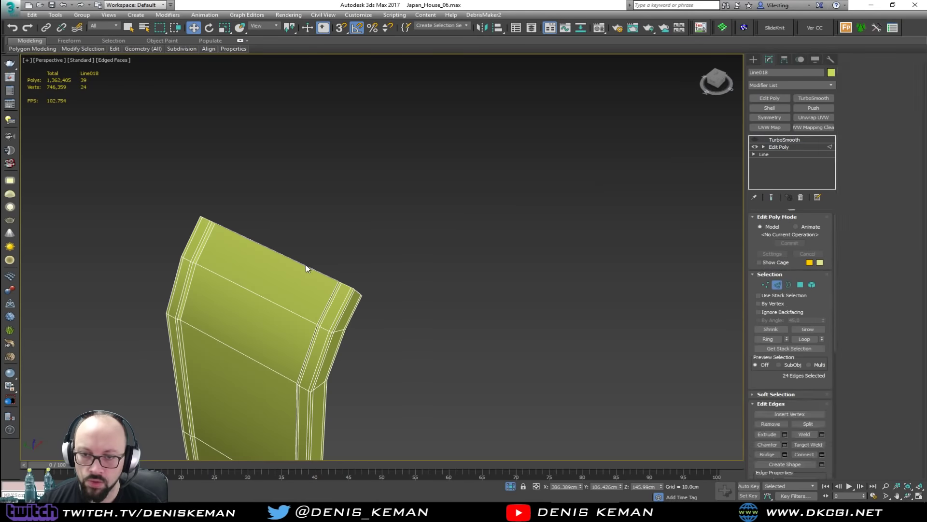
{"action": "key", "text": "2"}
{"action": "middle_click_drag", "start_coordinate": [306, 265], "coordinate": [375, 211], "text": "alt"}
{"action": "scroll", "coordinate": [261, 296], "scroll_direction": "up", "scroll_amount": 2}
{"action": "left_click", "coordinate": [376, 204]}
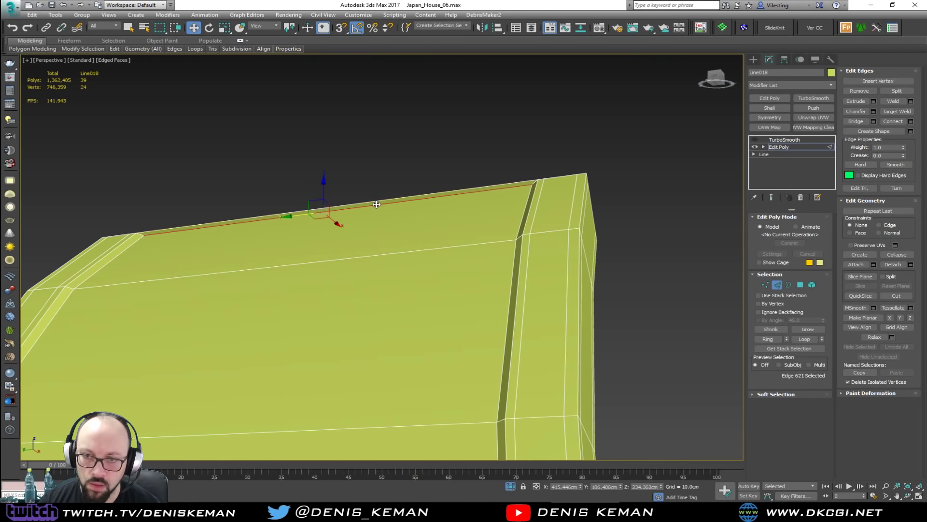
{"action": "left_click", "coordinate": [368, 189]}
{"action": "left_click", "coordinate": [381, 202]}
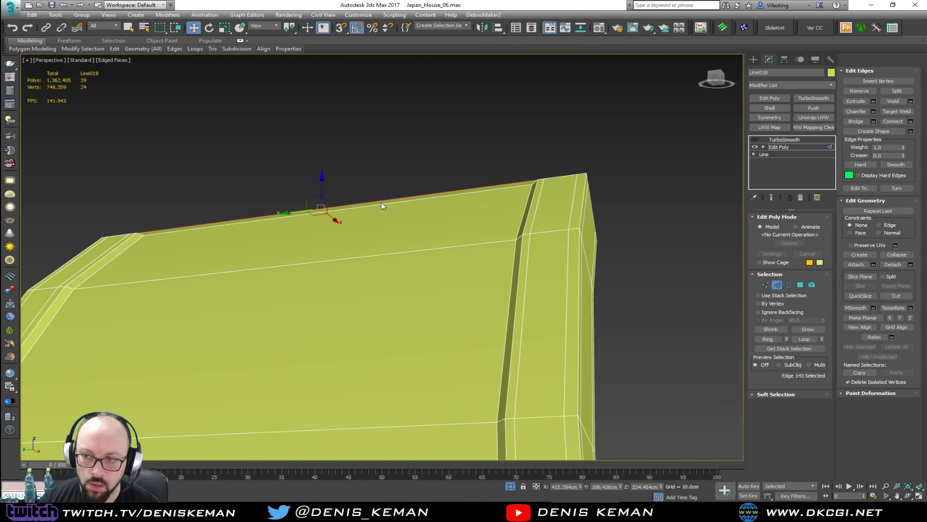
{"action": "left_click", "coordinate": [801, 284]}
{"action": "left_click", "coordinate": [505, 187]}
{"action": "left_click", "coordinate": [505, 185]}
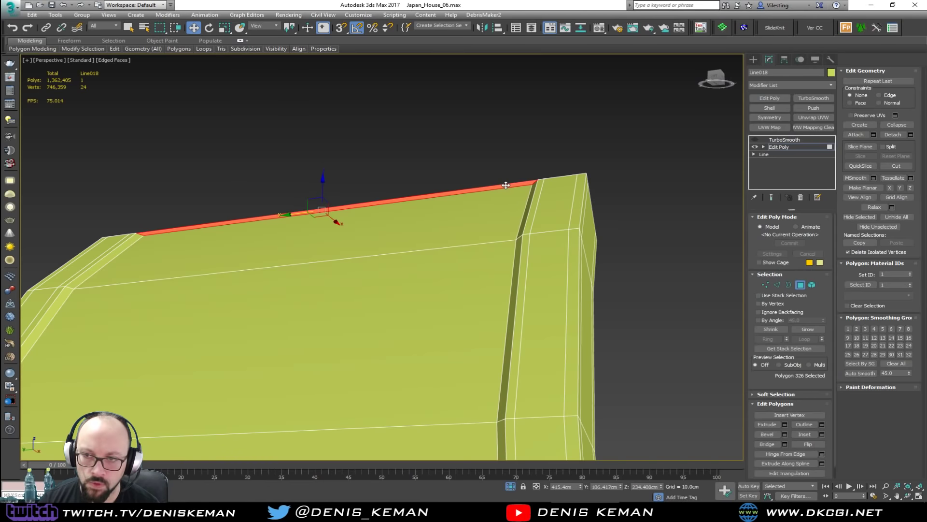
{"action": "middle_click_drag", "start_coordinate": [560, 254], "coordinate": [503, 227], "text": "alt"}
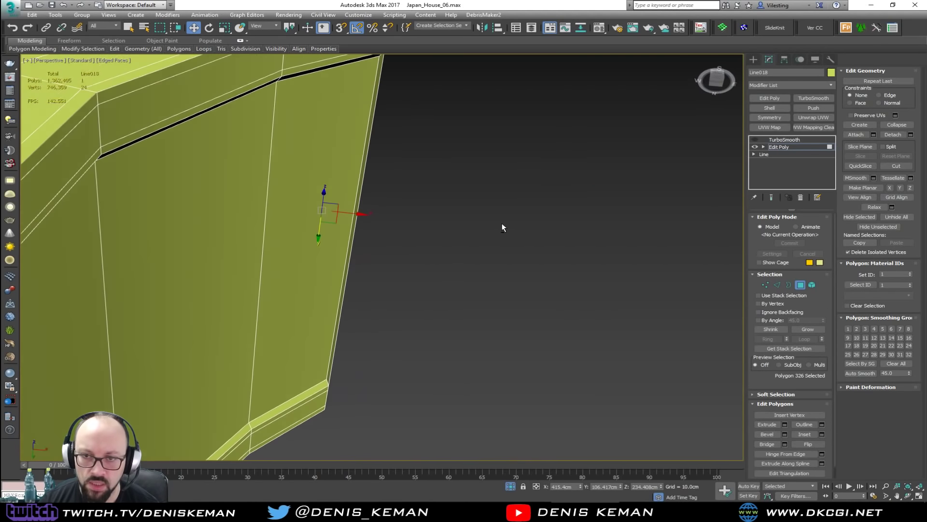
{"action": "left_click", "coordinate": [361, 180], "text": "ctrl"}
{"action": "key", "text": "Delete"}
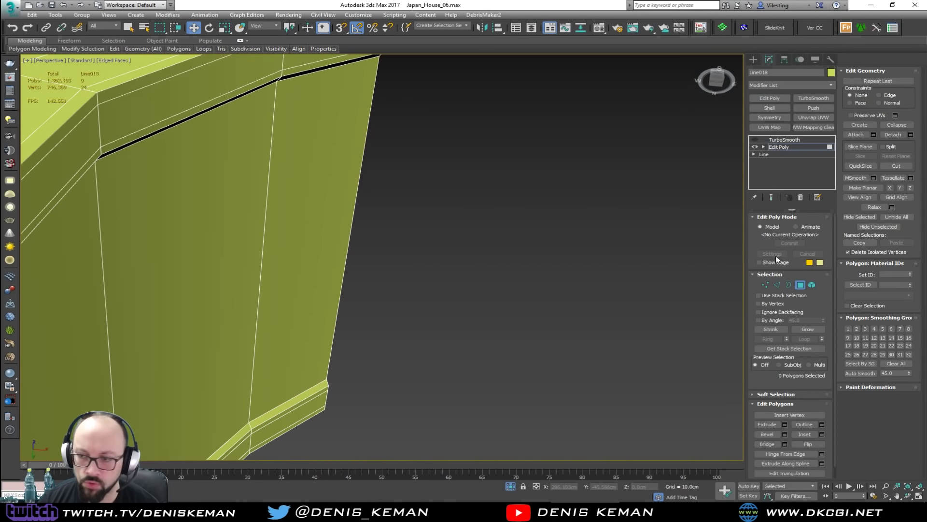
{"action": "left_click", "coordinate": [802, 283]}
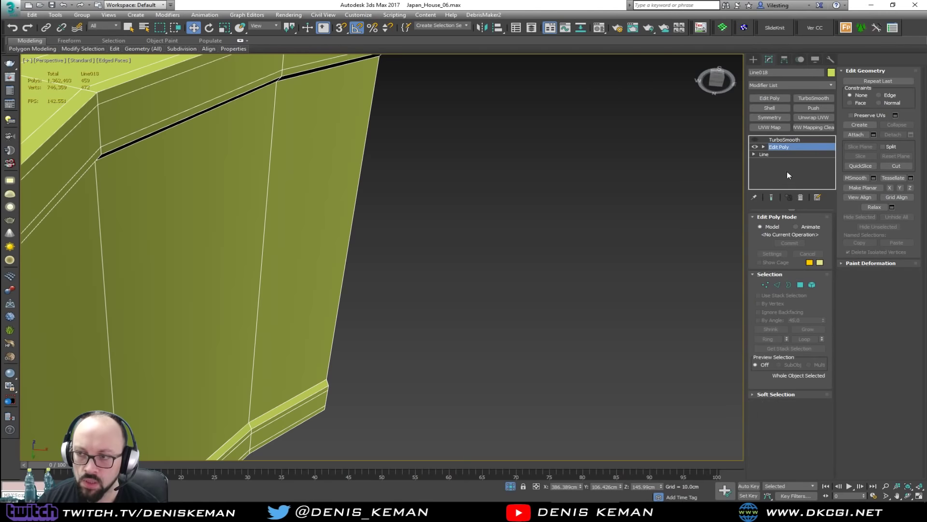
Step: Switch TurboSmooth back on, hide the edge display and inspect the strip's open upper end
{"action": "left_click", "coordinate": [754, 140]}
{"action": "left_click", "coordinate": [491, 196]}
{"action": "key", "text": "F4"}
{"action": "middle_click_drag", "start_coordinate": [482, 223], "coordinate": [511, 304], "text": "alt"}
{"action": "key", "text": "z"}
{"action": "middle_click_drag", "start_coordinate": [460, 95], "coordinate": [375, 304], "text": "alt"}
{"action": "left_click", "coordinate": [267, 348]}
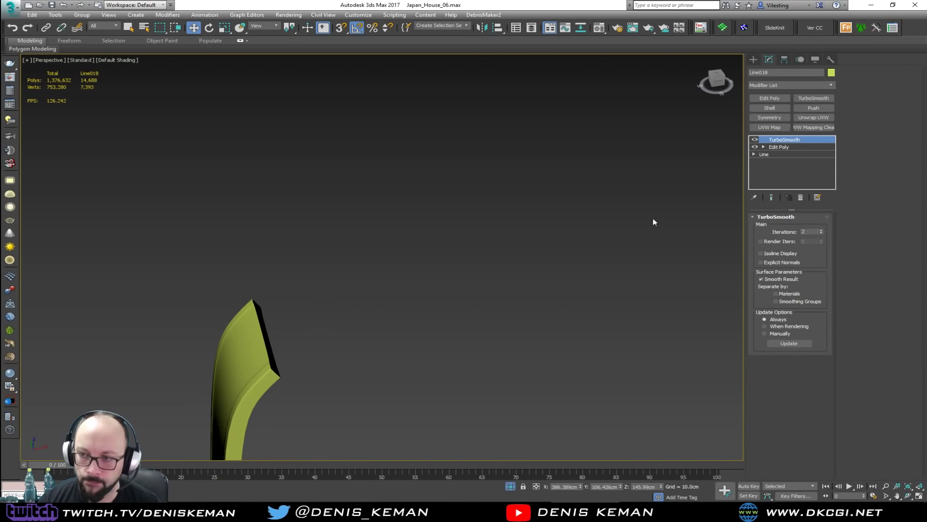
Step: Extend the open border at the strip's upper end outward to about X 418.78 cm and make it planar along X
{"action": "left_click", "coordinate": [774, 150]}
{"action": "key", "text": "3"}
{"action": "left_click", "coordinate": [257, 358]}
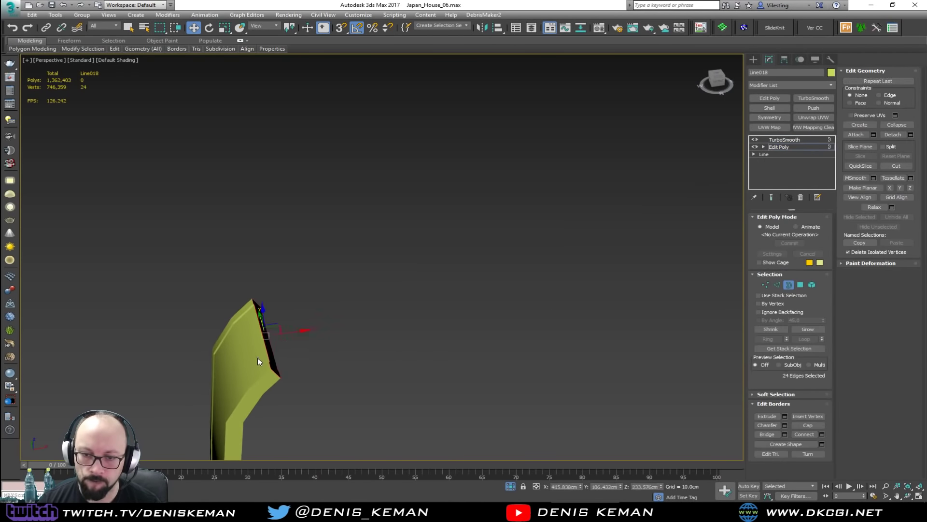
{"action": "left_click_drag", "start_coordinate": [297, 332], "coordinate": [321, 329], "text": "shift"}
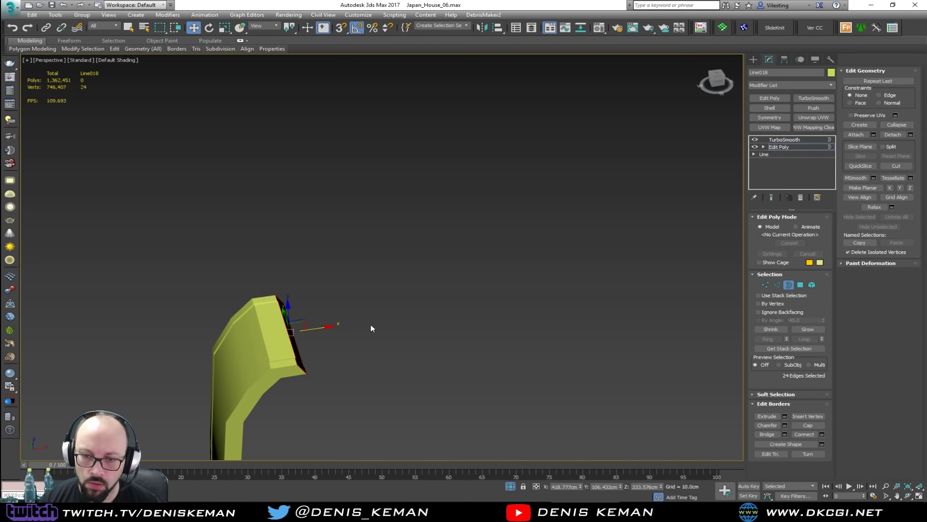
{"action": "left_click", "coordinate": [889, 187]}
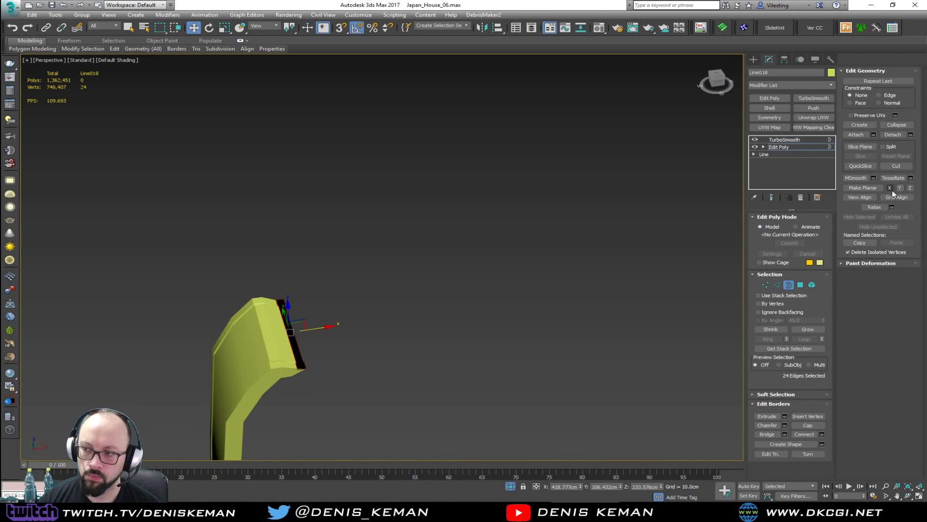
{"action": "left_click", "coordinate": [892, 188]}
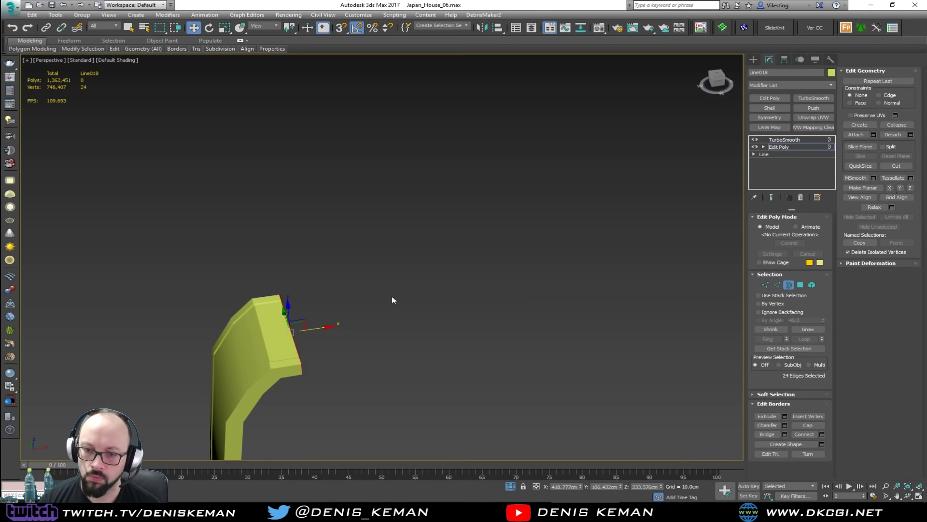
{"action": "middle_click_drag", "start_coordinate": [392, 300], "coordinate": [662, 331], "text": "alt"}
{"action": "left_click", "coordinate": [786, 285]}
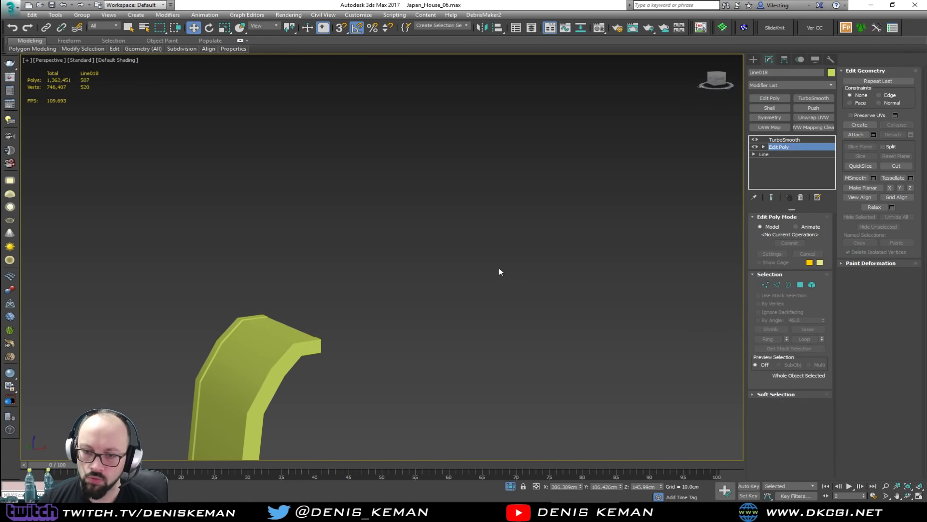
Step: Exit isolation and check the extended, smoothed strip in place between the wall and the bathtub
{"action": "left_click", "coordinate": [485, 270]}
{"action": "middle_click_drag", "start_coordinate": [290, 348], "coordinate": [308, 273], "text": "alt"}
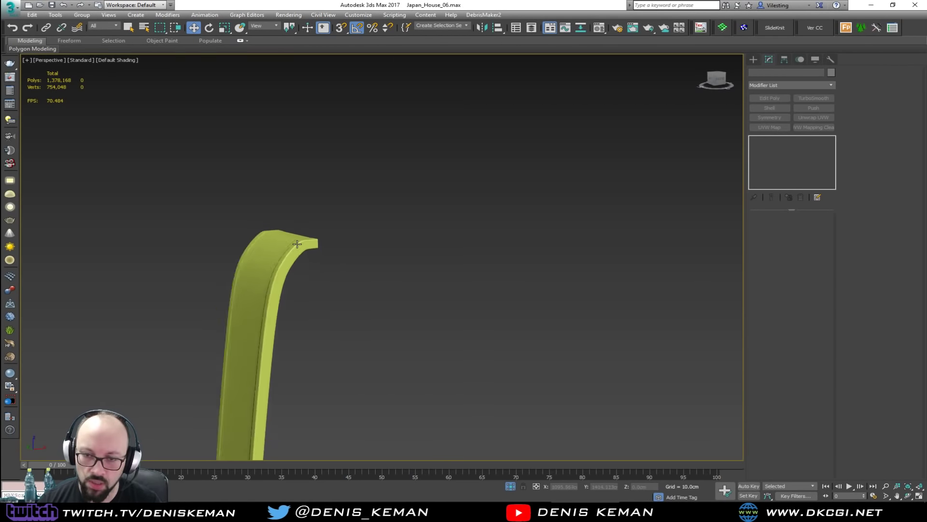
{"action": "right_click", "coordinate": [308, 272]}
{"action": "left_click", "coordinate": [345, 202]}
{"action": "scroll", "coordinate": [345, 203], "scroll_direction": "down", "scroll_amount": 4}
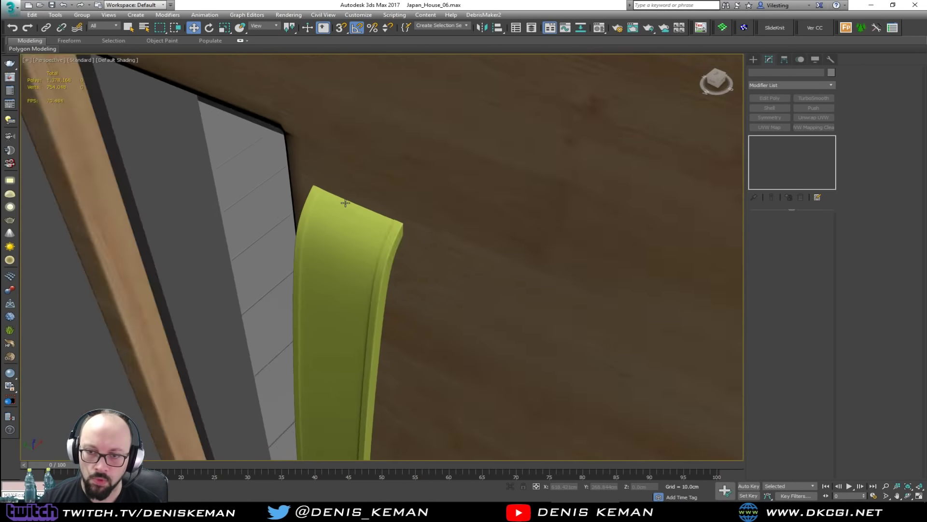
{"action": "left_click", "coordinate": [347, 258]}
{"action": "middle_click_drag", "start_coordinate": [348, 259], "coordinate": [331, 238]}
{"action": "scroll", "coordinate": [342, 217], "scroll_direction": "down", "scroll_amount": 3}
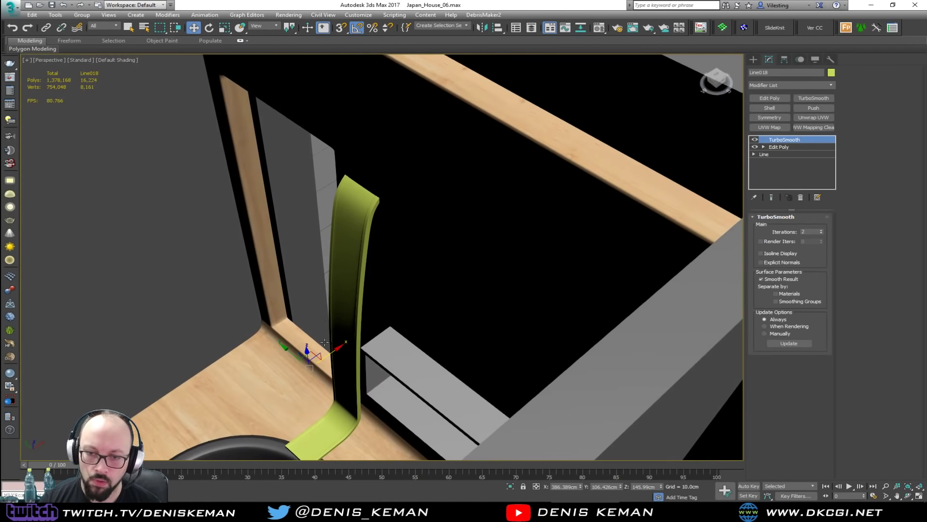
{"action": "middle_click_drag", "start_coordinate": [333, 353], "coordinate": [406, 225], "text": "alt"}
{"action": "scroll", "coordinate": [385, 226], "scroll_direction": "down", "scroll_amount": 3}
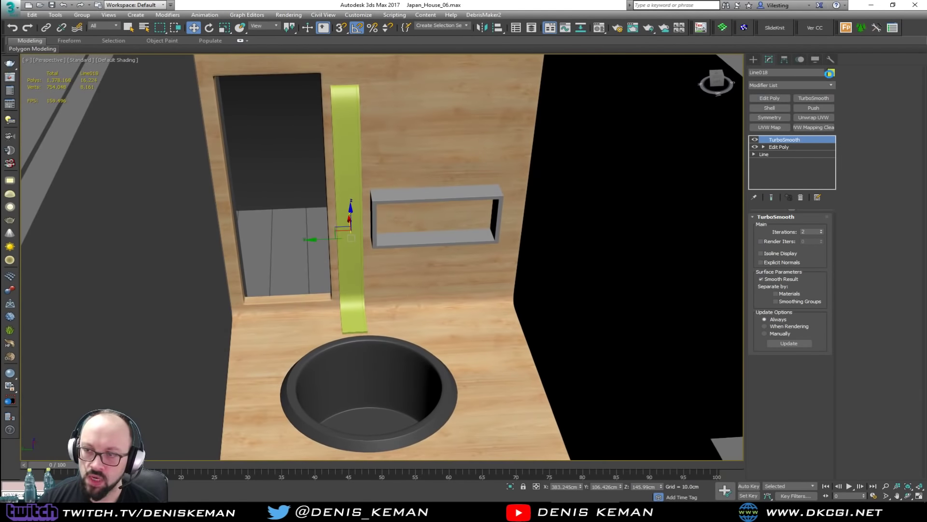
Step: Change the strip's object color to the medium-grey custom swatch and deselect the strip
{"action": "left_click", "coordinate": [830, 73]}
{"action": "left_click", "coordinate": [544, 202]}
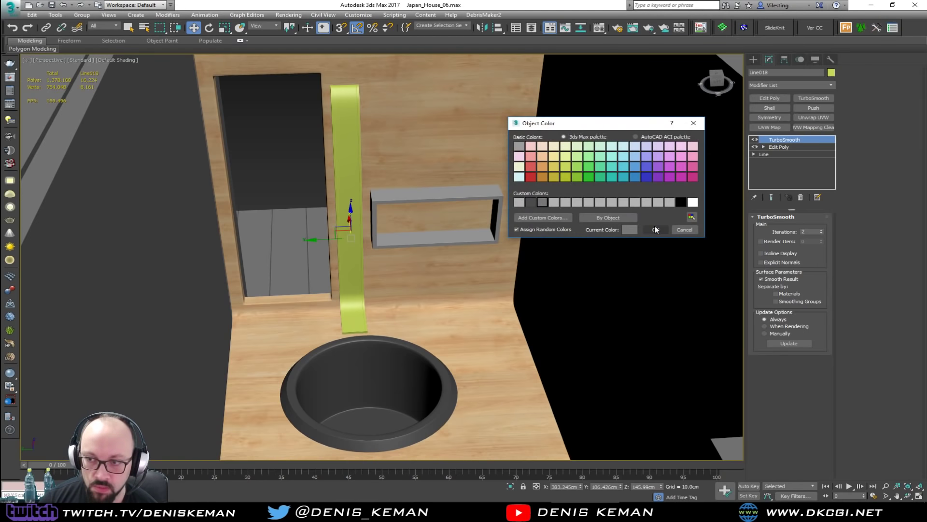
{"action": "left_click", "coordinate": [656, 229]}
{"action": "left_click", "coordinate": [254, 175]}
Step: Compare the strip with the reference photo Bath_Idea_02 and examine the bath area from several angles
{"action": "left_click_drag", "start_coordinate": [1, 40], "coordinate": [724, 35]}
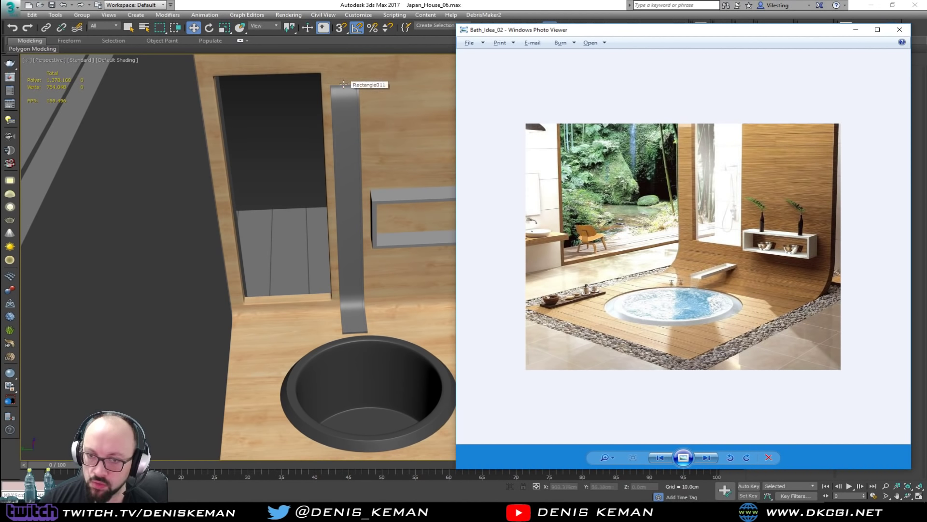
{"action": "left_click", "coordinate": [362, 250]}
{"action": "middle_click_drag", "start_coordinate": [99, 133], "coordinate": [343, 202], "text": "alt"}
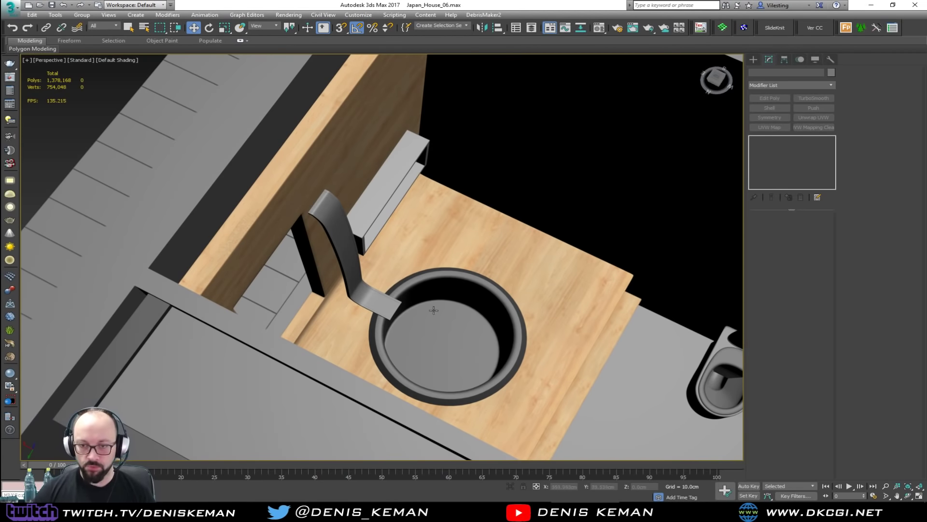
{"action": "middle_click_drag", "start_coordinate": [422, 284], "coordinate": [319, 287], "text": "alt"}
{"action": "middle_click_drag", "start_coordinate": [319, 214], "coordinate": [412, 280]}
{"action": "scroll", "coordinate": [401, 295], "scroll_direction": "down", "scroll_amount": 6}
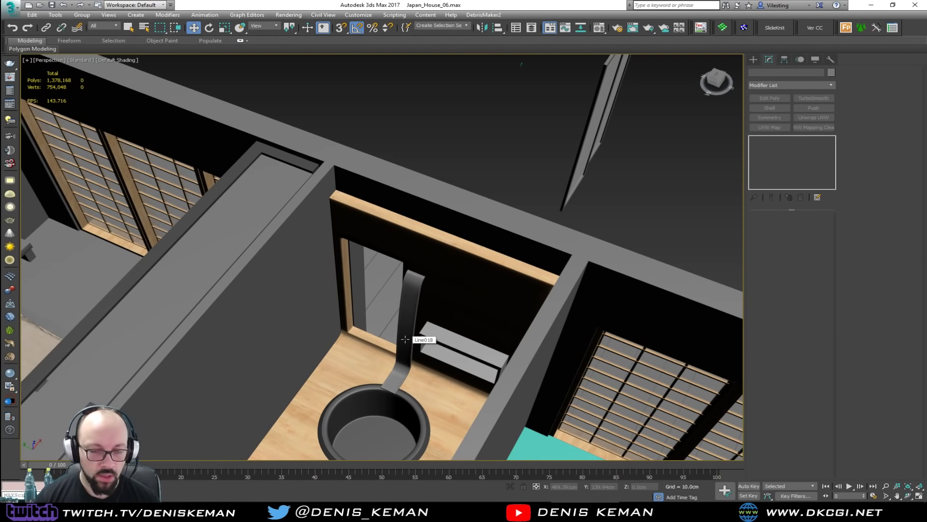
{"action": "scroll", "coordinate": [404, 339], "scroll_direction": "up", "scroll_amount": 4}
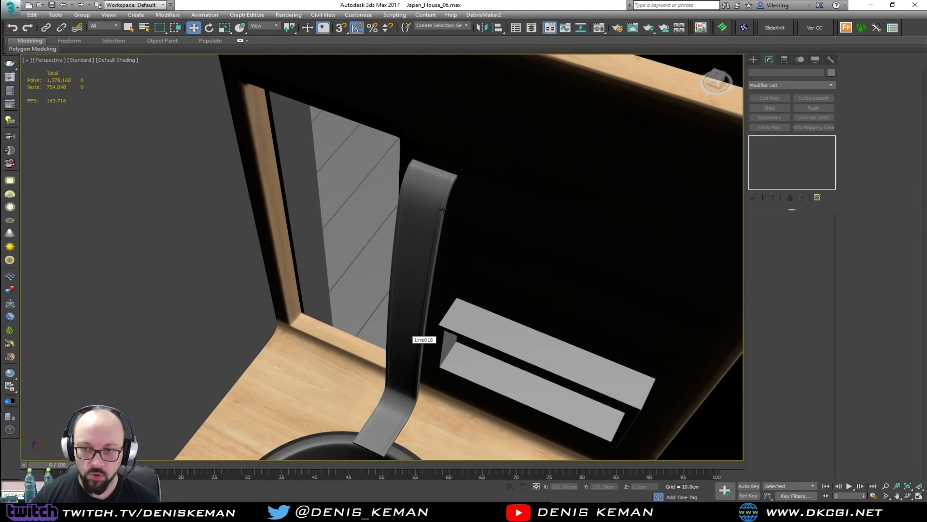
{"action": "middle_click_drag", "start_coordinate": [420, 263], "coordinate": [423, 251], "text": "alt"}
{"action": "scroll", "coordinate": [419, 271], "scroll_direction": "down", "scroll_amount": 8}
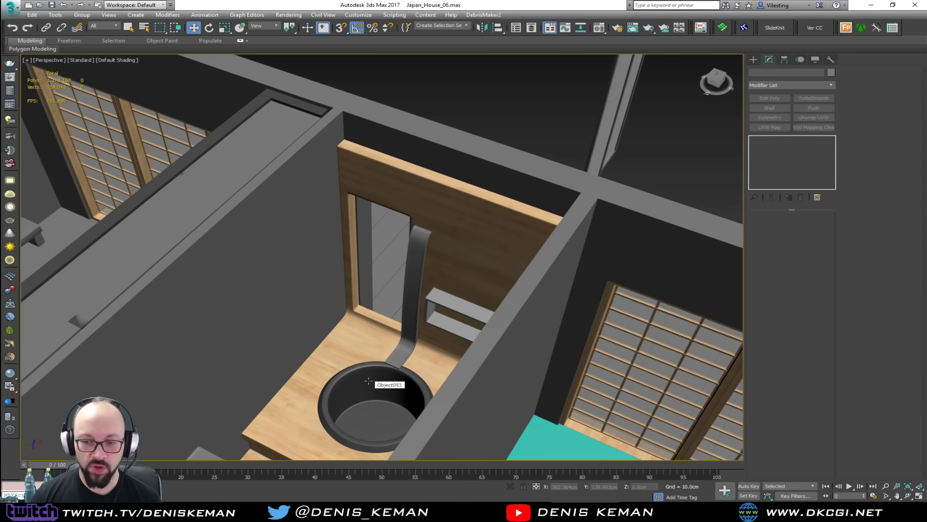
Step: Examine the bath platform, the sink and toilet area and the neighbouring rooms from several angles
{"action": "middle_click_drag", "start_coordinate": [429, 309], "coordinate": [313, 284], "text": "alt"}
{"action": "scroll", "coordinate": [436, 346], "scroll_direction": "up", "scroll_amount": 6}
{"action": "scroll", "coordinate": [467, 287], "scroll_direction": "down", "scroll_amount": 2}
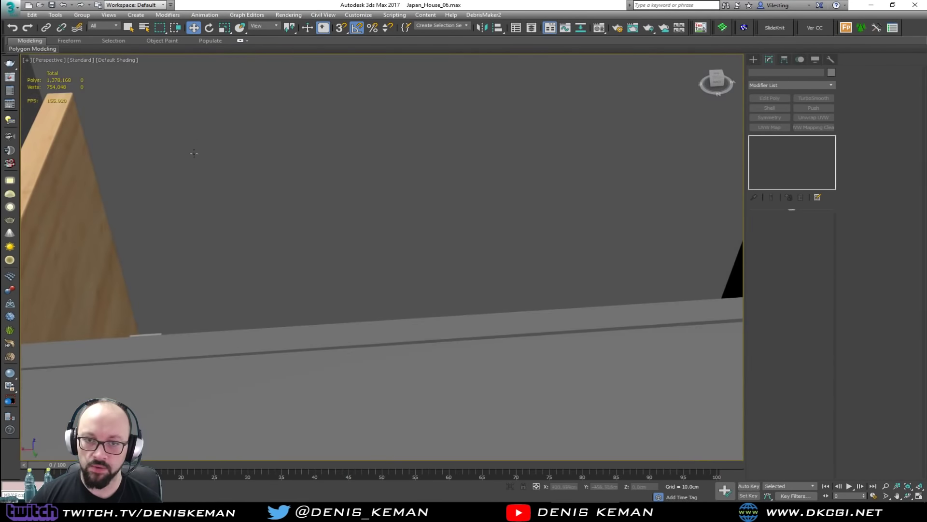
{"action": "middle_click_drag", "start_coordinate": [228, 186], "coordinate": [290, 274], "text": "alt"}
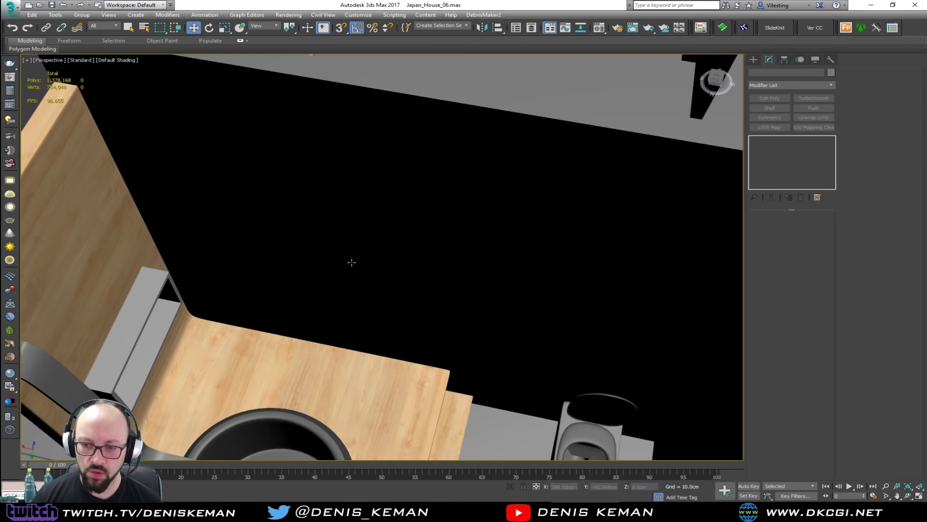
{"action": "middle_click_drag", "start_coordinate": [352, 261], "coordinate": [236, 187], "text": "alt"}
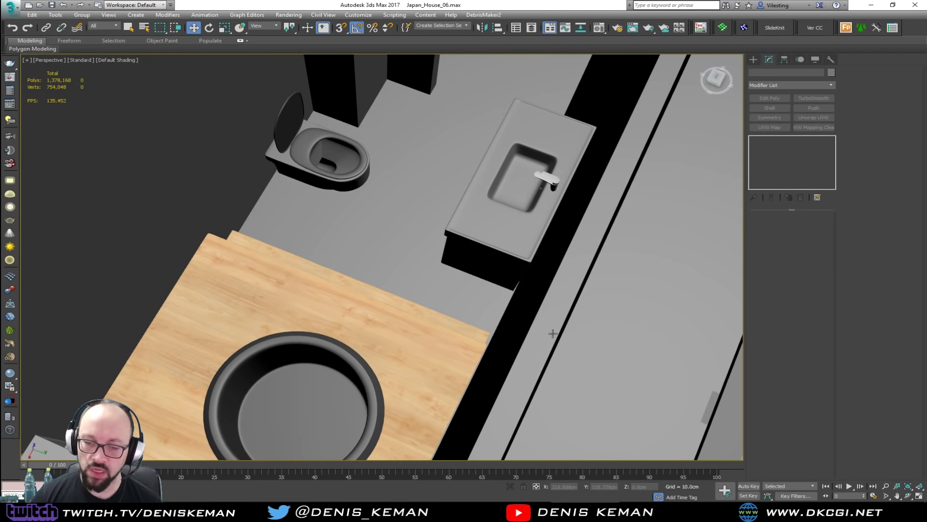
{"action": "middle_click_drag", "start_coordinate": [244, 223], "coordinate": [383, 217], "text": "alt"}
{"action": "scroll", "coordinate": [384, 217], "scroll_direction": "down", "scroll_amount": 5}
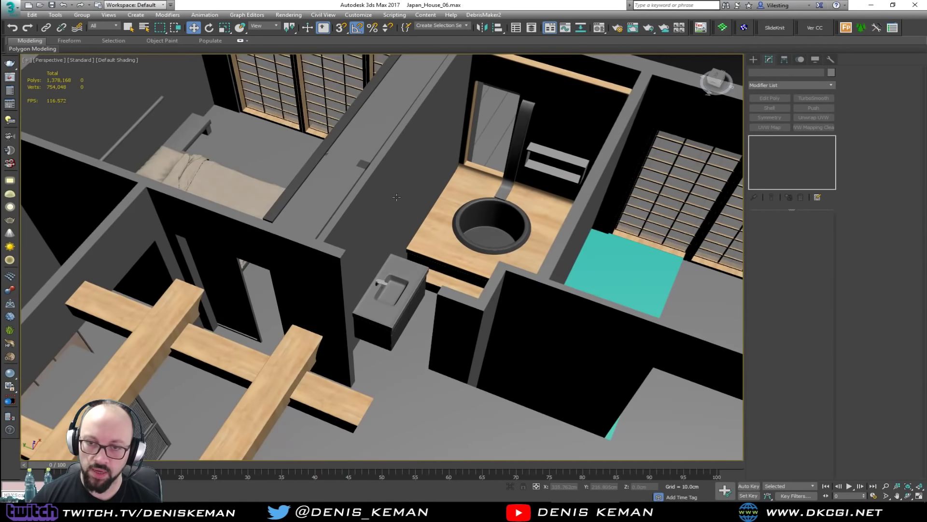
{"action": "middle_click_drag", "start_coordinate": [359, 188], "coordinate": [293, 280]}
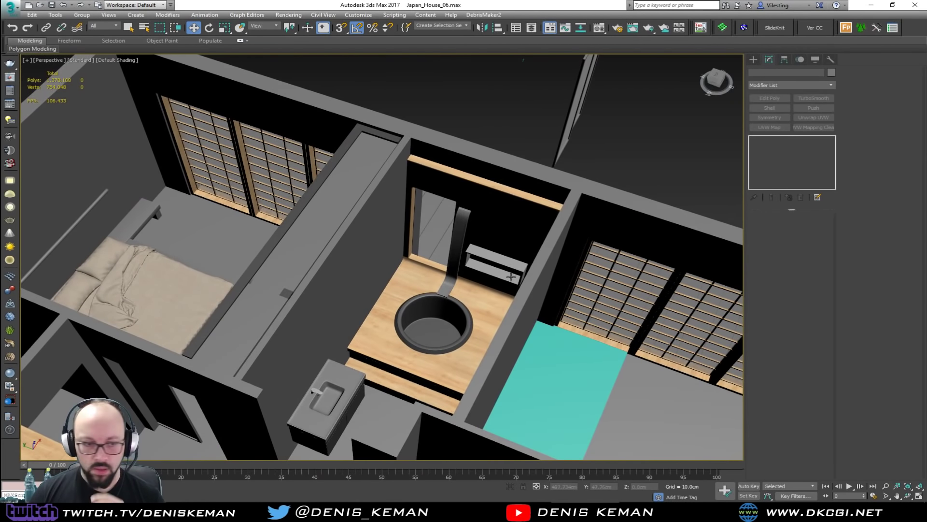
{"action": "left_click", "coordinate": [338, 511]}
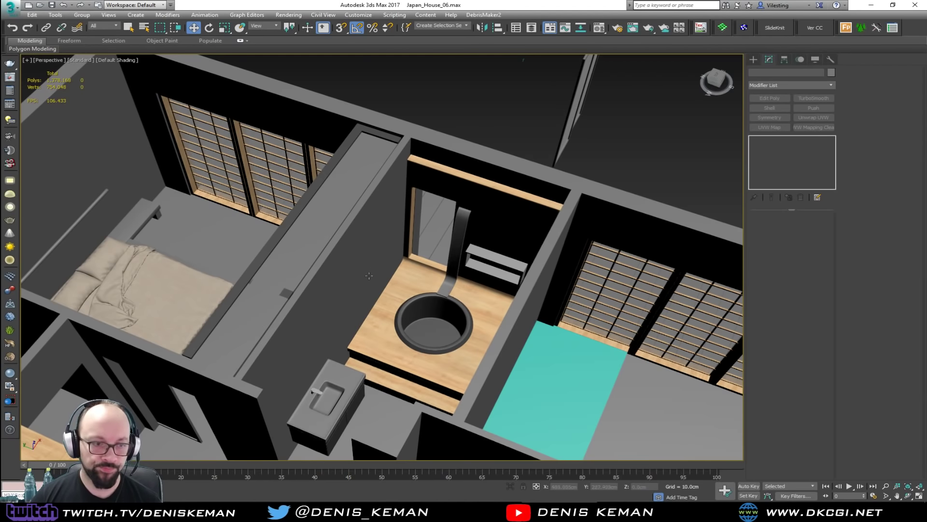
{"action": "middle_click_drag", "start_coordinate": [369, 276], "coordinate": [241, 211], "text": "alt"}
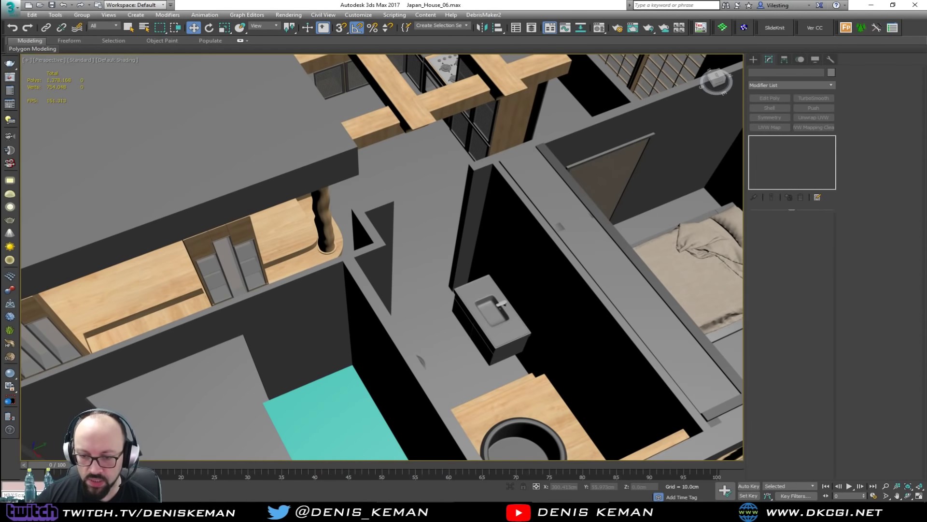
Step: Switch to Discord and look through the streaming_related channel's interior references, viewing the low platform seating photo enlarged
{"action": "left_click", "coordinate": [437, 511]}
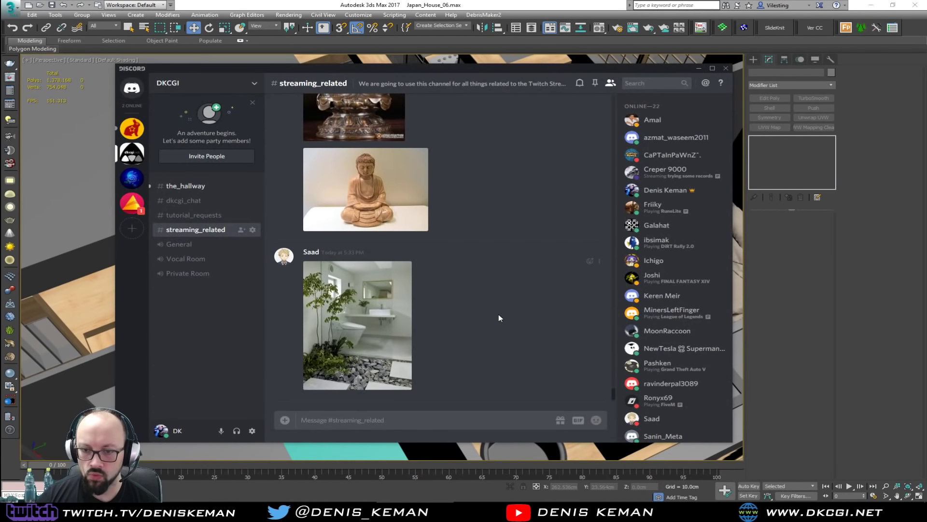
{"action": "scroll", "coordinate": [498, 318], "scroll_direction": "up", "scroll_amount": 4}
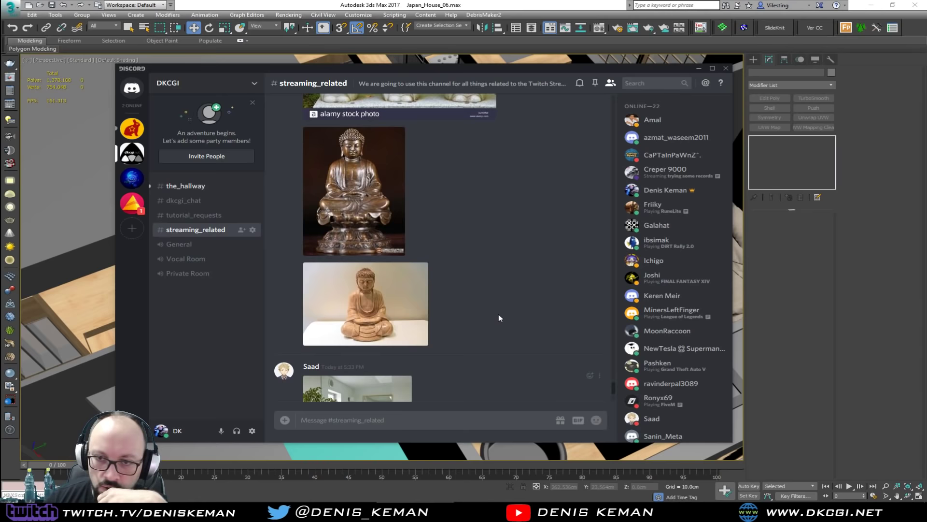
{"action": "scroll", "coordinate": [499, 315], "scroll_direction": "up", "scroll_amount": 8}
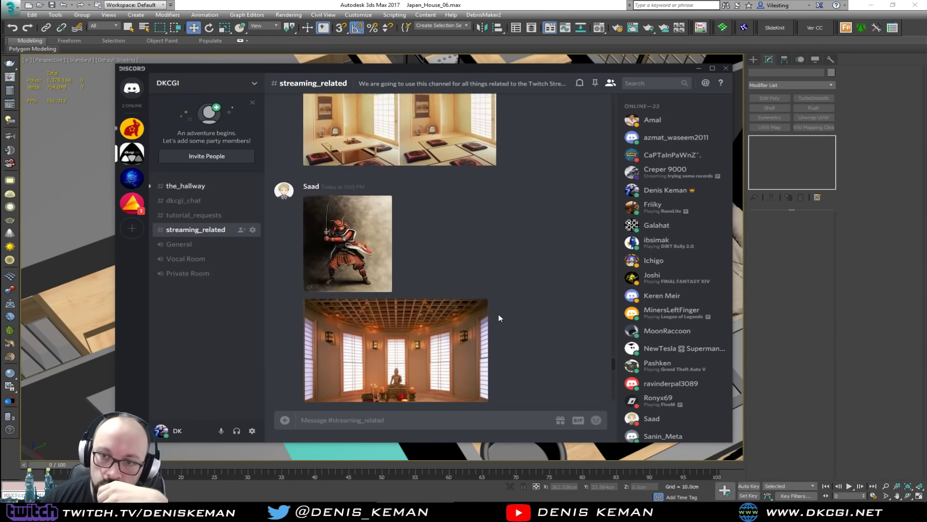
{"action": "scroll", "coordinate": [499, 317], "scroll_direction": "up", "scroll_amount": 8}
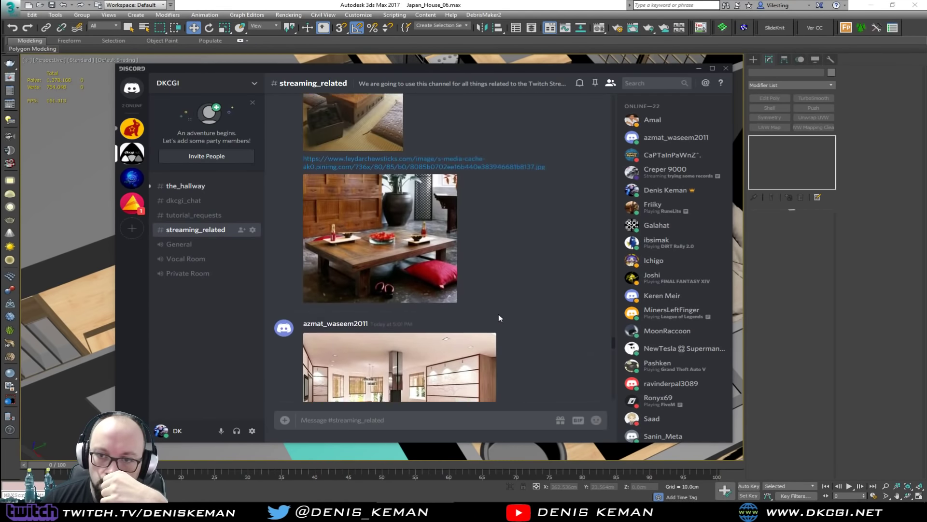
{"action": "scroll", "coordinate": [499, 317], "scroll_direction": "up", "scroll_amount": 8}
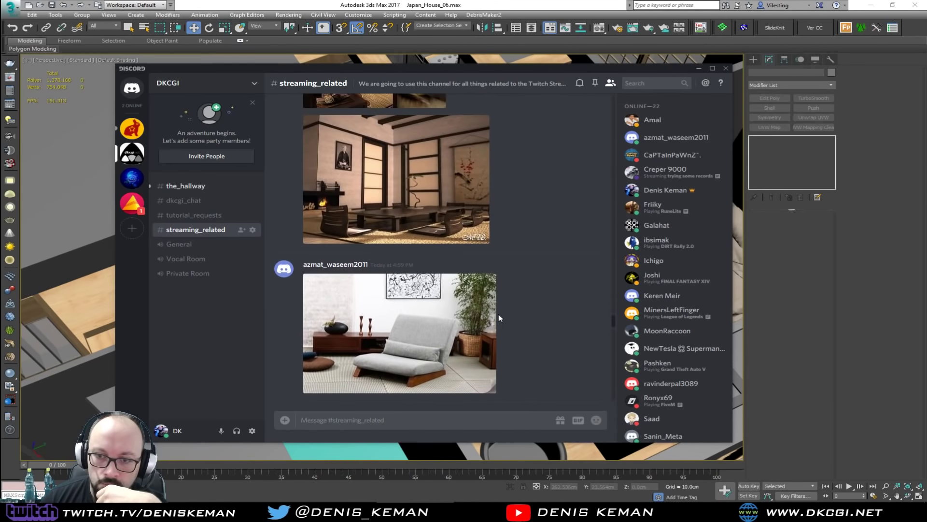
{"action": "scroll", "coordinate": [499, 317], "scroll_direction": "up", "scroll_amount": 2}
{"action": "scroll", "coordinate": [499, 316], "scroll_direction": "down", "scroll_amount": 6}
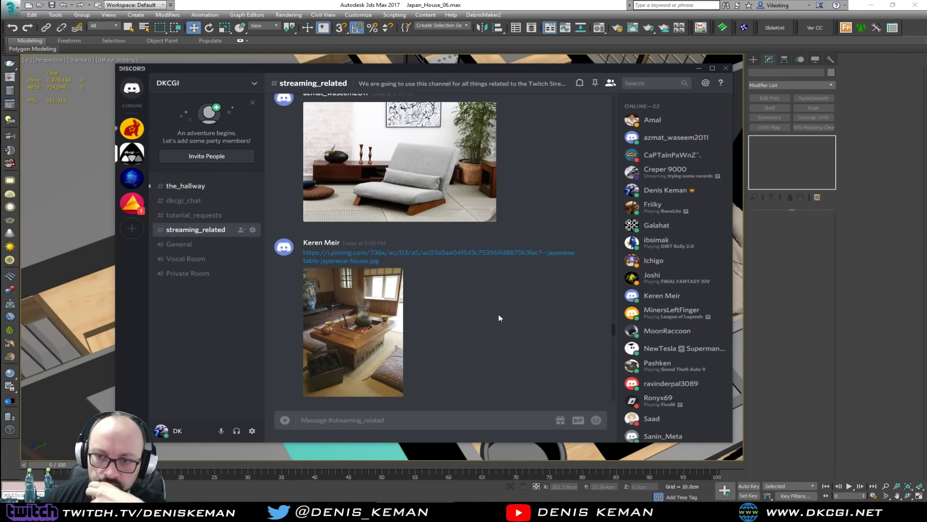
{"action": "scroll", "coordinate": [499, 317], "scroll_direction": "up", "scroll_amount": 10}
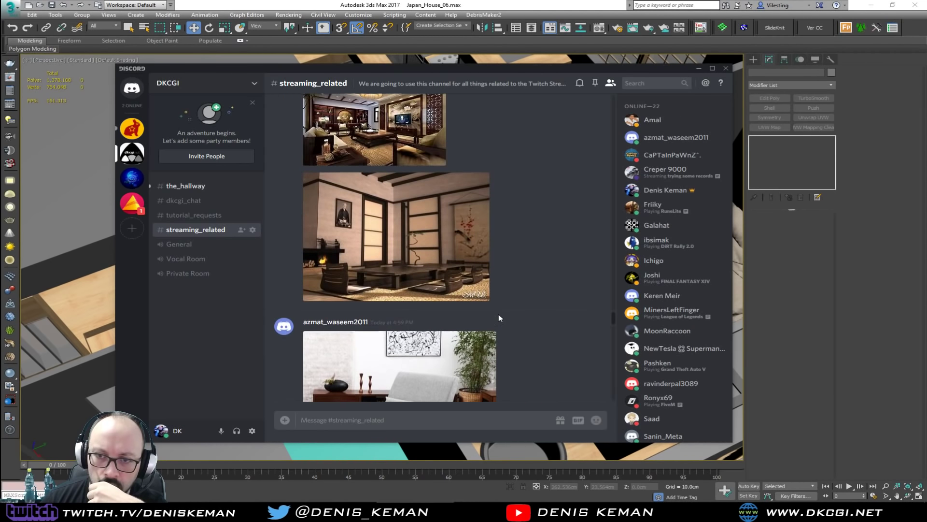
{"action": "scroll", "coordinate": [499, 317], "scroll_direction": "up", "scroll_amount": 6}
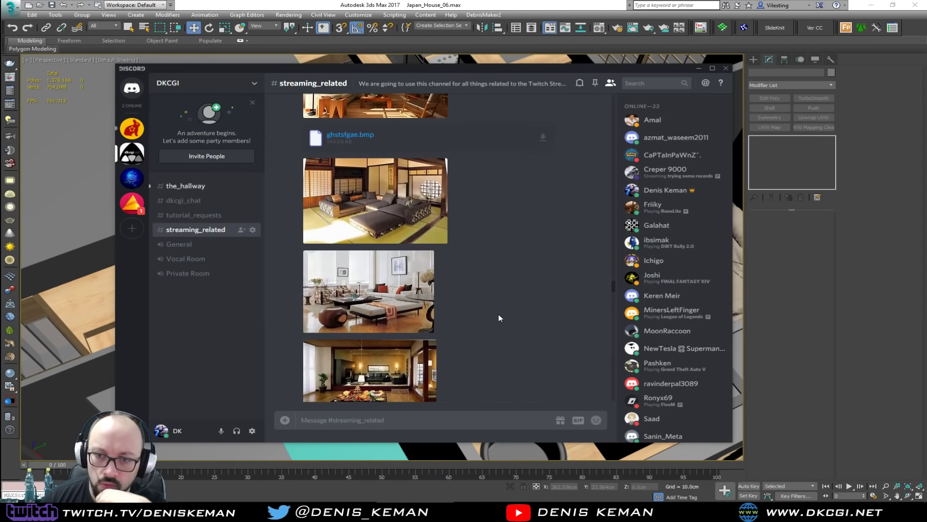
{"action": "scroll", "coordinate": [499, 315], "scroll_direction": "up", "scroll_amount": 5}
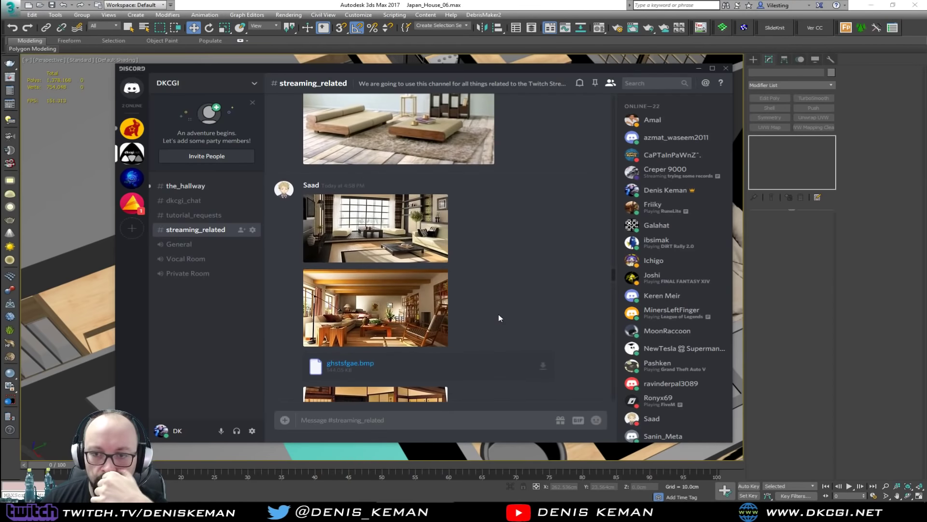
{"action": "scroll", "coordinate": [498, 317], "scroll_direction": "up", "scroll_amount": 3}
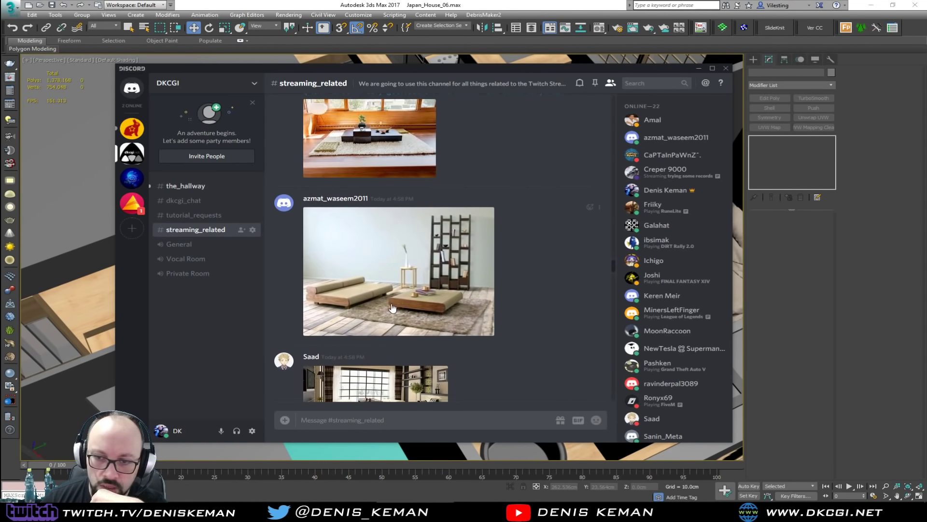
{"action": "left_click", "coordinate": [374, 307]}
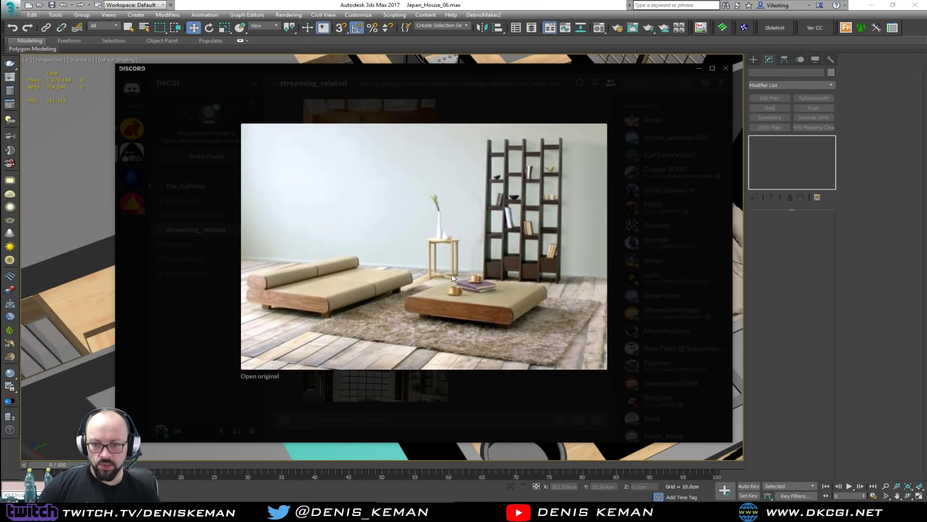
{"action": "left_click", "coordinate": [674, 280]}
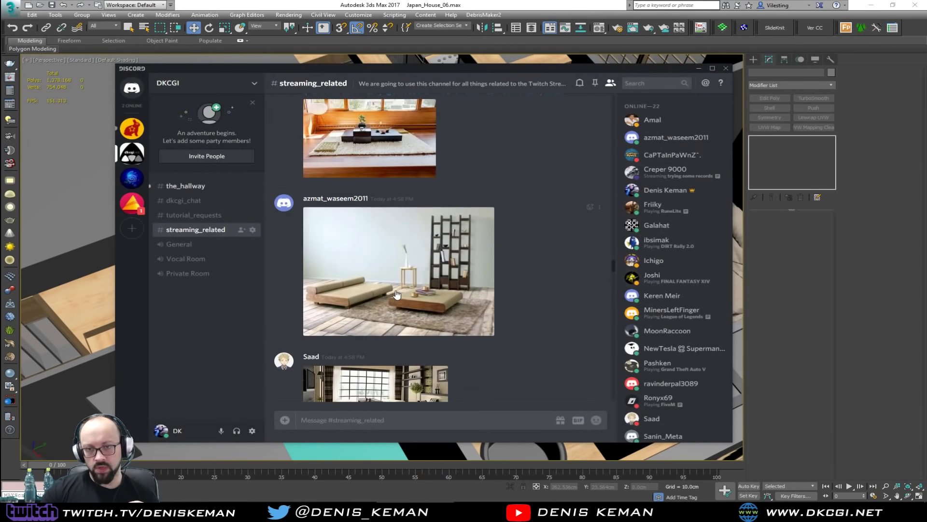
Step: Browse the older furniture pictures in the channel and return to the enlarged low platform seating photo
{"action": "scroll", "coordinate": [397, 294], "scroll_direction": "up", "scroll_amount": 10}
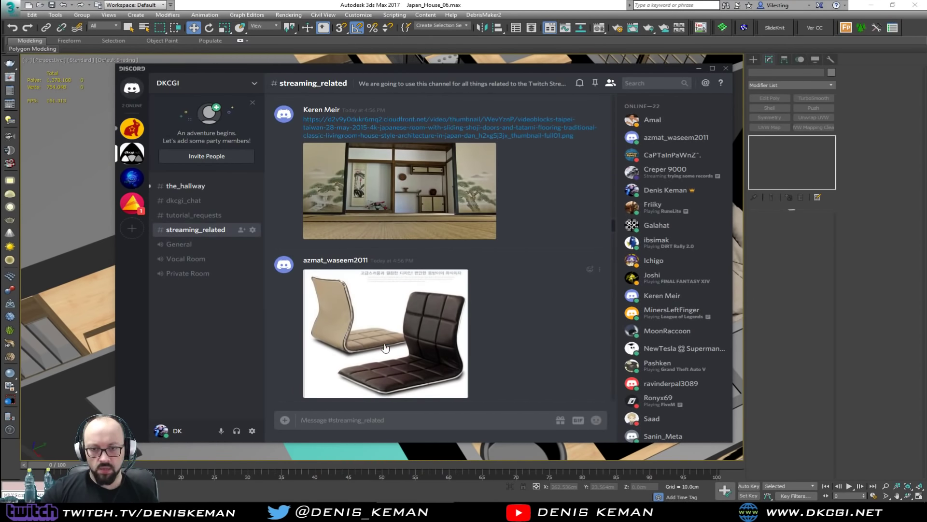
{"action": "scroll", "coordinate": [416, 328], "scroll_direction": "up", "scroll_amount": 10}
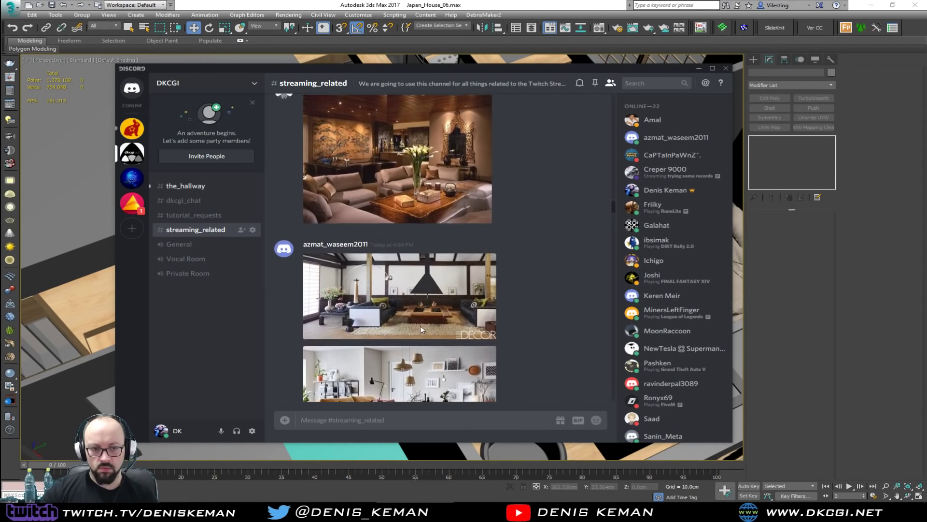
{"action": "scroll", "coordinate": [421, 329], "scroll_direction": "up", "scroll_amount": 2}
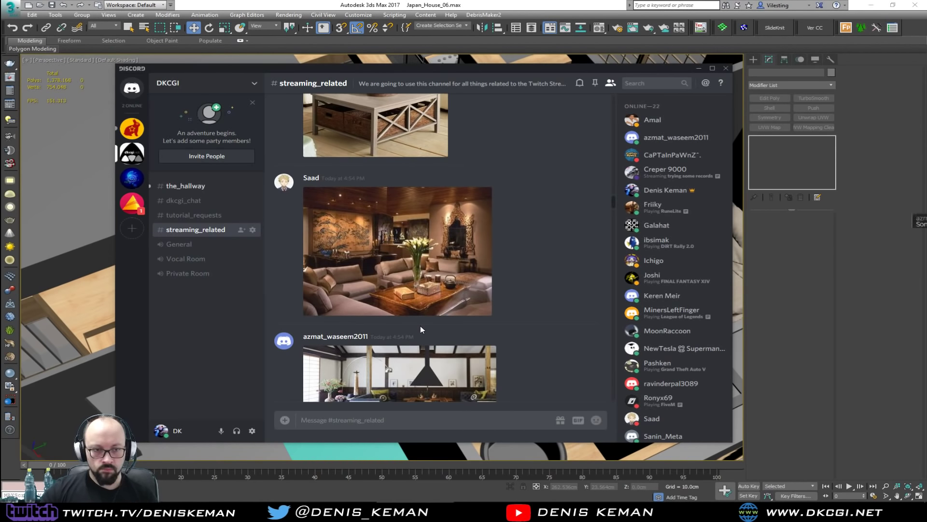
{"action": "scroll", "coordinate": [420, 326], "scroll_direction": "down", "scroll_amount": 3}
{"action": "scroll", "coordinate": [420, 325], "scroll_direction": "down", "scroll_amount": 8}
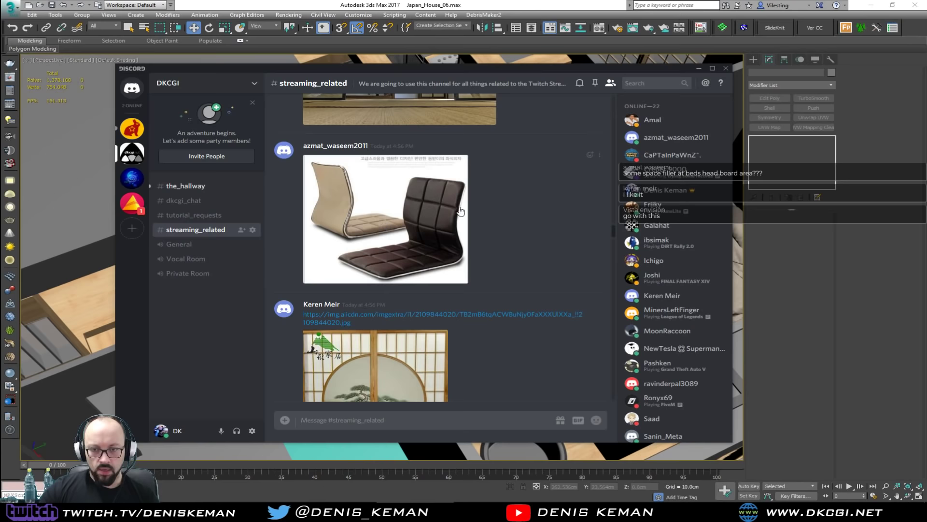
{"action": "scroll", "coordinate": [506, 221], "scroll_direction": "down", "scroll_amount": 8}
{"action": "scroll", "coordinate": [497, 241], "scroll_direction": "down", "scroll_amount": 5}
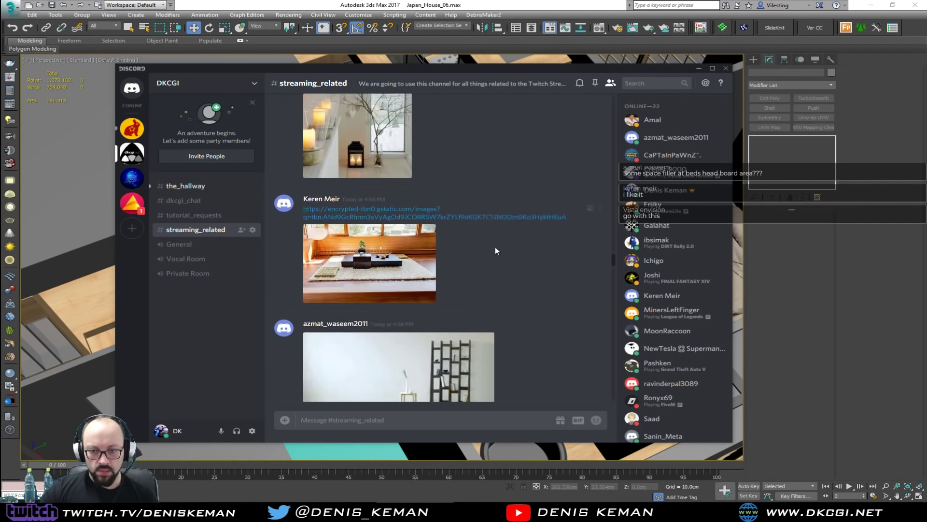
{"action": "left_click", "coordinate": [378, 183]}
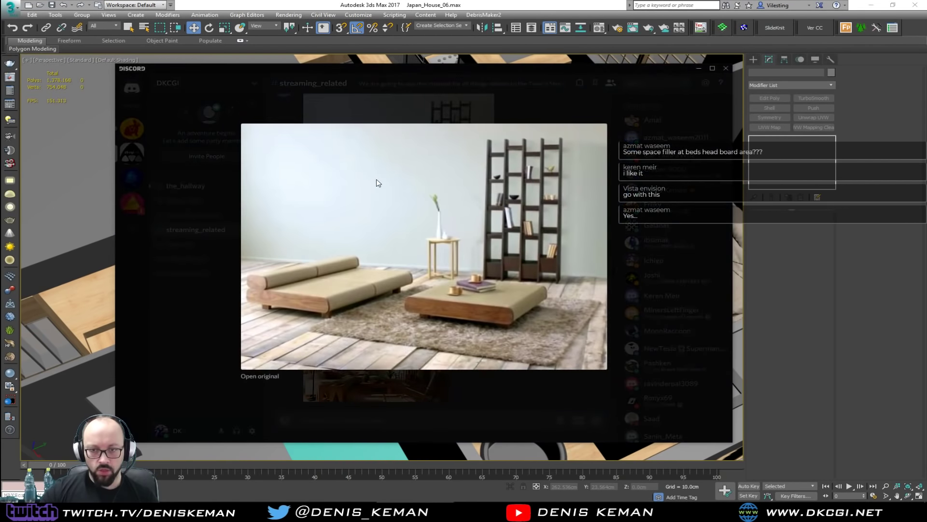
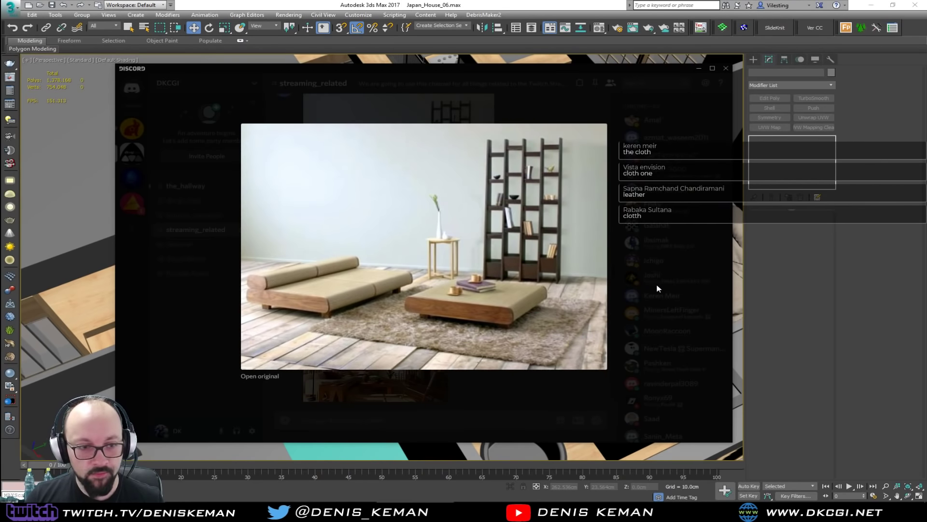
{"action": "left_click", "coordinate": [663, 260]}
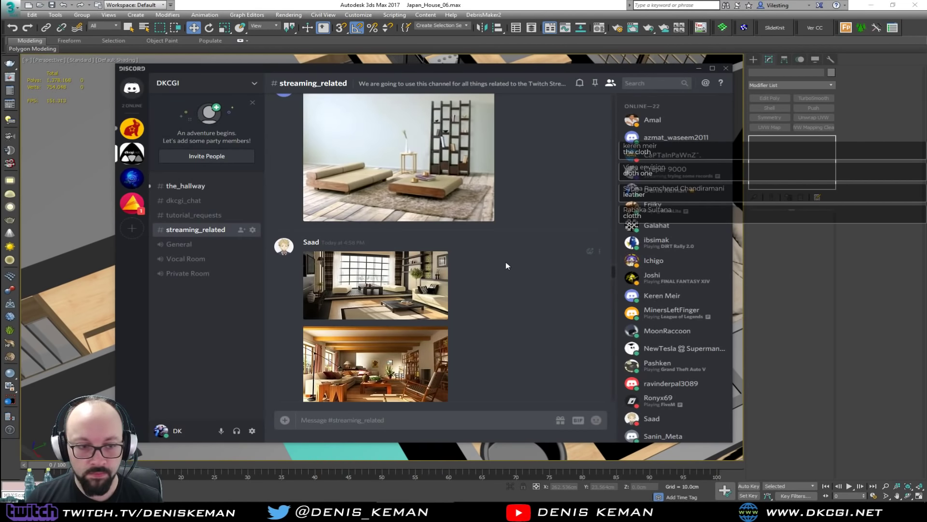
Step: Save the low platform seating photo as Cloth_Seating and return to 3ds Max
{"action": "left_click", "coordinate": [422, 152]}
{"action": "right_click", "coordinate": [441, 262]}
{"action": "left_click", "coordinate": [462, 281]}
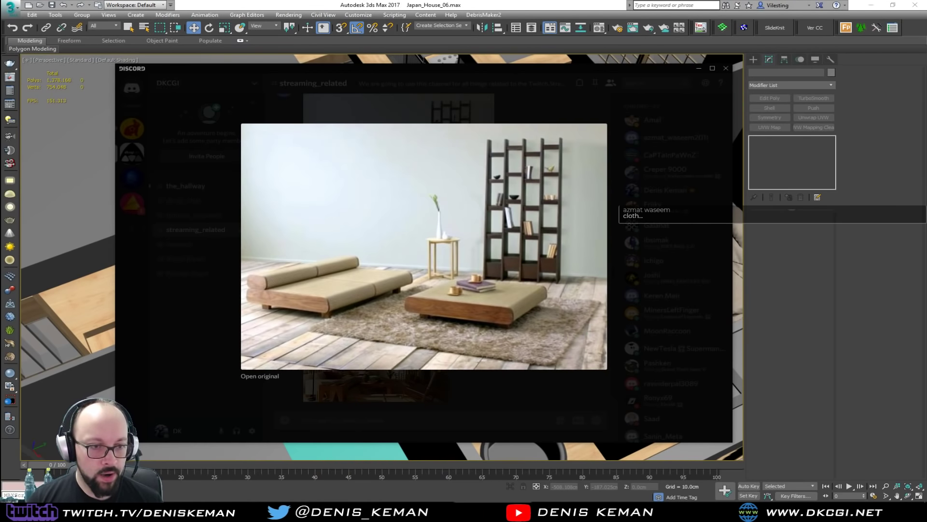
{"action": "left_click", "coordinate": [642, 208]}
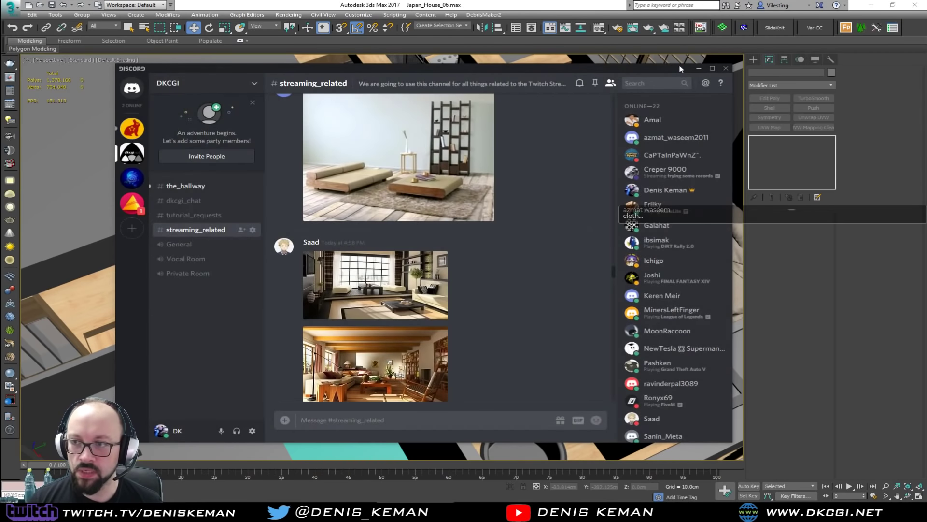
{"action": "left_click", "coordinate": [699, 70]}
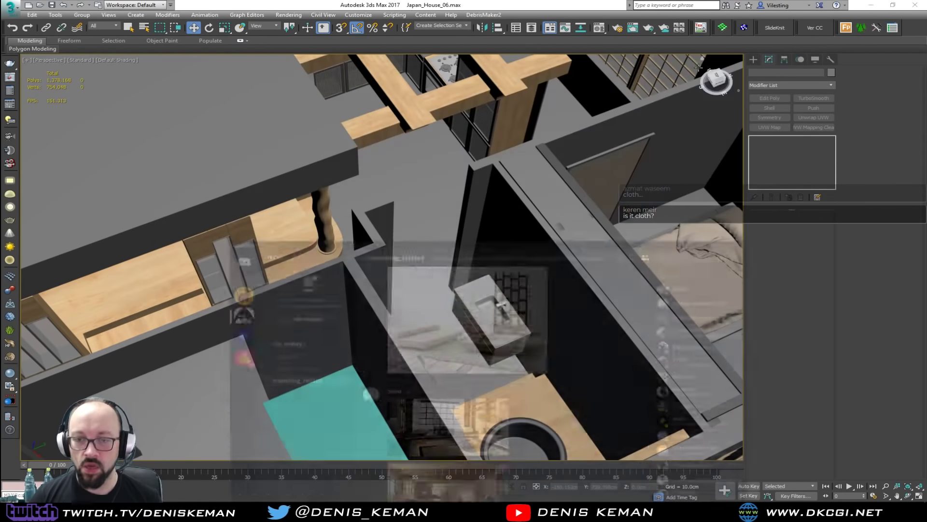
Step: Survey the whole house model from opposite sides, including the bedroom, bathroom and front facade
{"action": "middle_click_drag", "start_coordinate": [415, 272], "coordinate": [282, 221]}
{"action": "scroll", "coordinate": [282, 221], "scroll_direction": "down", "scroll_amount": 5}
{"action": "middle_click_drag", "start_coordinate": [372, 215], "coordinate": [288, 247], "text": "alt"}
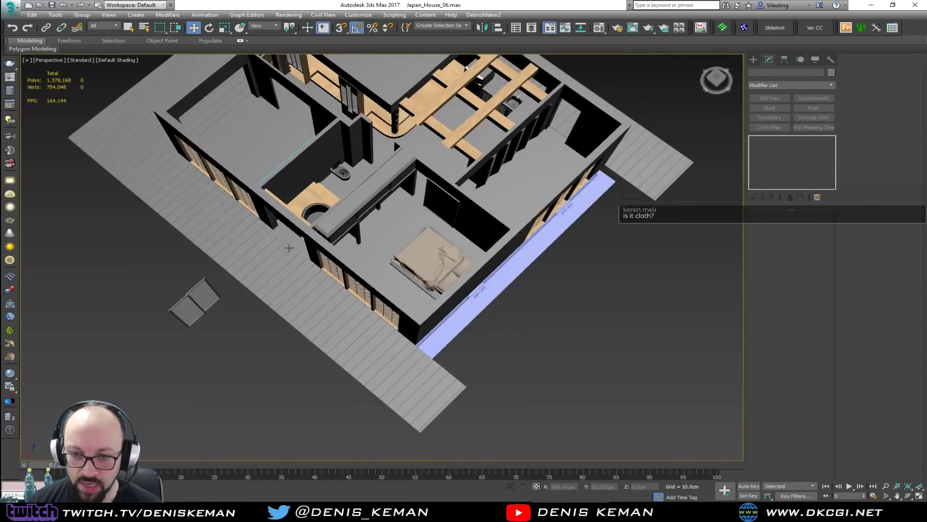
{"action": "middle_click_drag", "start_coordinate": [323, 190], "coordinate": [498, 260], "text": "alt"}
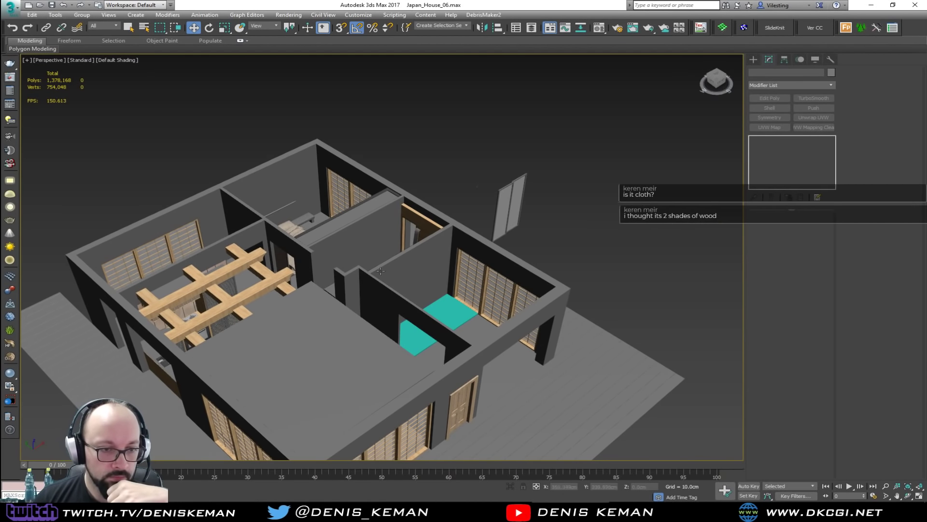
{"action": "middle_click_drag", "start_coordinate": [260, 308], "coordinate": [282, 193]}
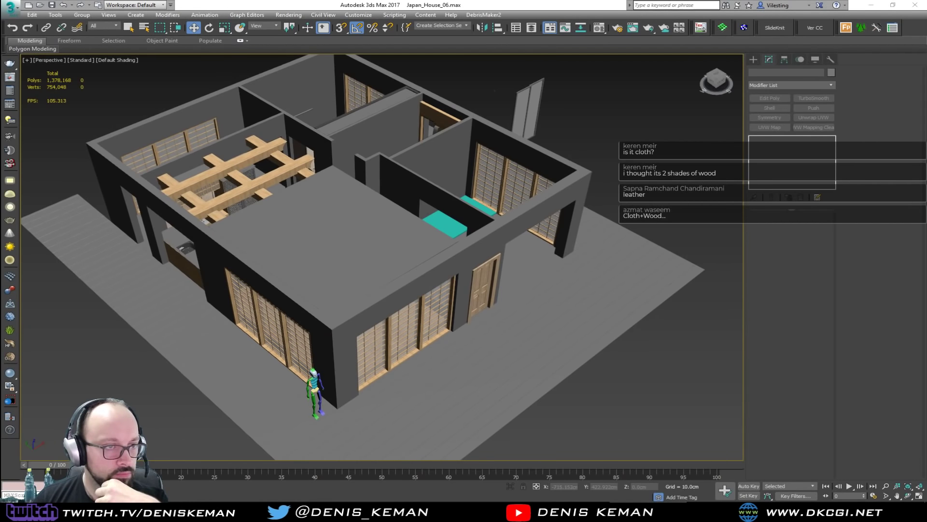
Step: Bring up the Cloth_Seating photo in Windows Photo Viewer and examine the seat's wooden ends, woven cover and feet
{"action": "left_click_drag", "start_coordinate": [0, 66], "coordinate": [501, 50]}
{"action": "scroll", "coordinate": [302, 342], "scroll_direction": "up", "scroll_amount": 3}
{"action": "scroll", "coordinate": [302, 342], "scroll_direction": "up", "scroll_amount": 5}
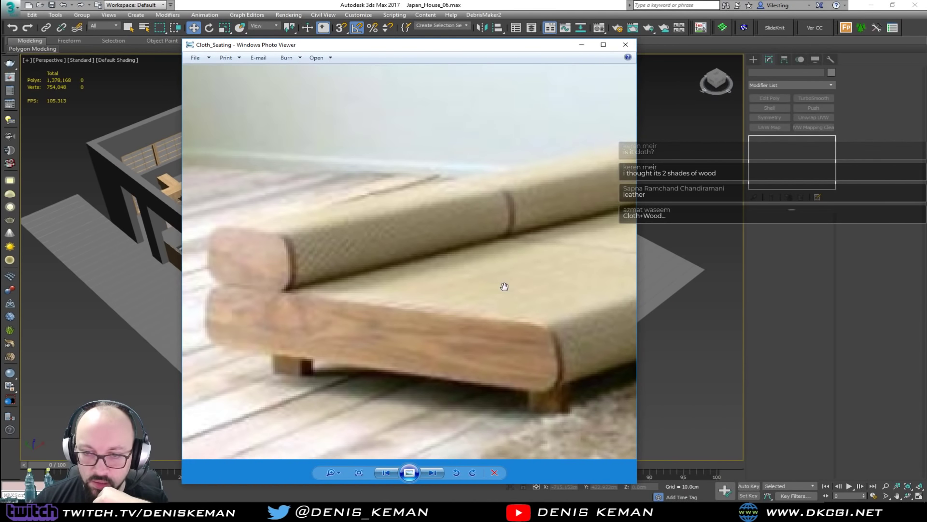
{"action": "scroll", "coordinate": [503, 285], "scroll_direction": "down", "scroll_amount": 5}
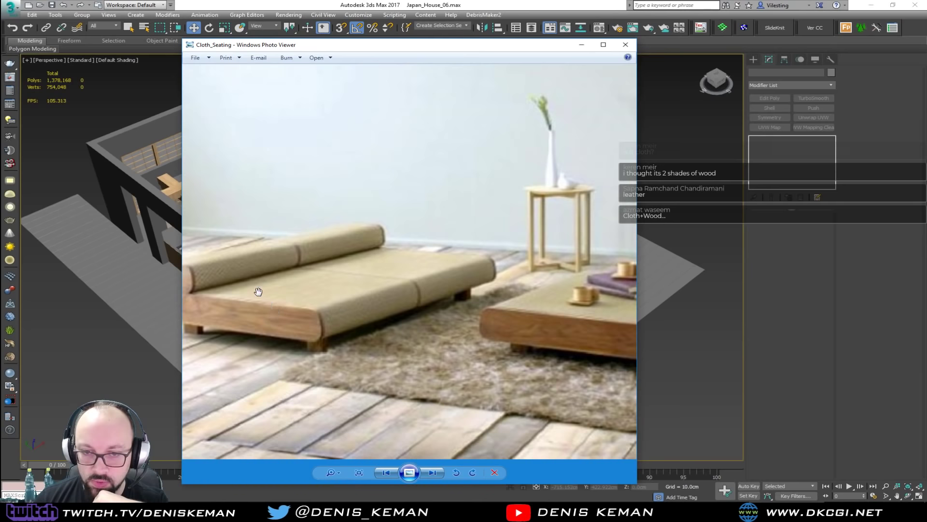
Step: Examine the whole platform seat and its wooden end in the Cloth_Seating photo, and move the photo off the workspace
{"action": "left_click_drag", "start_coordinate": [431, 290], "coordinate": [437, 315]}
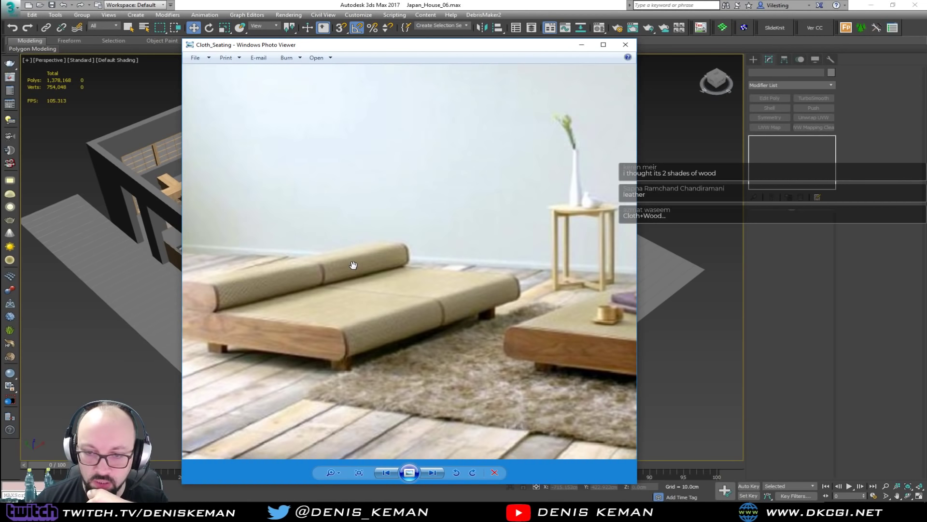
{"action": "left_click_drag", "start_coordinate": [368, 286], "coordinate": [451, 297]}
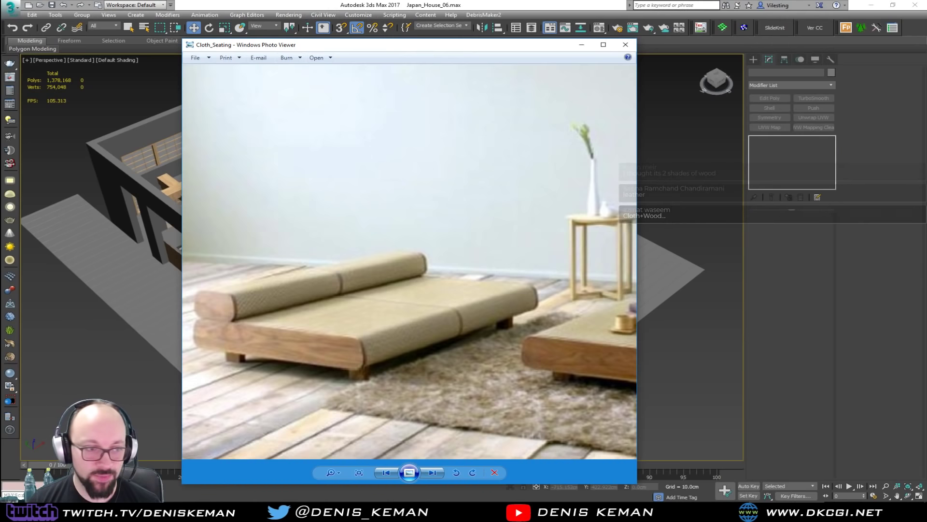
{"action": "left_click_drag", "start_coordinate": [346, 47], "coordinate": [926, 72]}
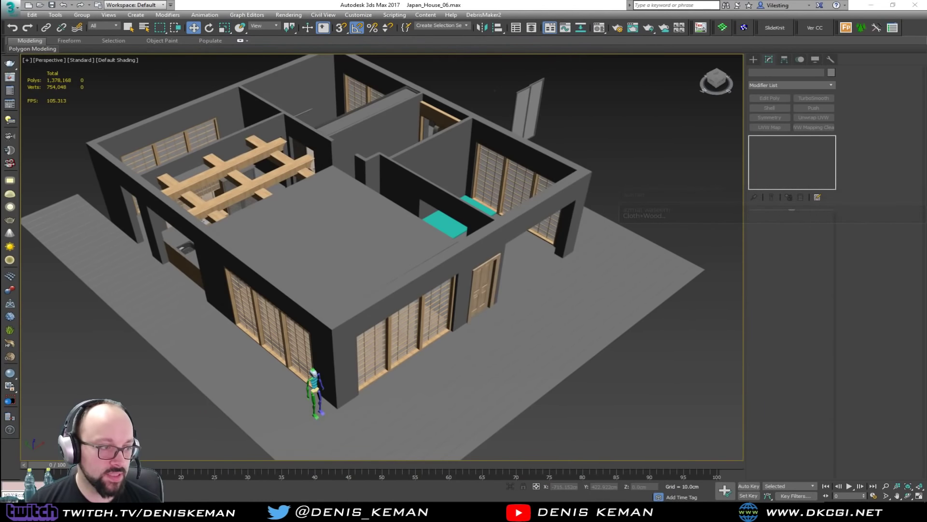
Step: Isolate the house's wooden floor and frame it in the top, front and left views
{"action": "middle_click_drag", "start_coordinate": [317, 262], "coordinate": [485, 218], "text": "alt"}
{"action": "left_click", "coordinate": [582, 209]}
{"action": "key", "text": "alt+q"}
{"action": "left_click", "coordinate": [583, 206]}
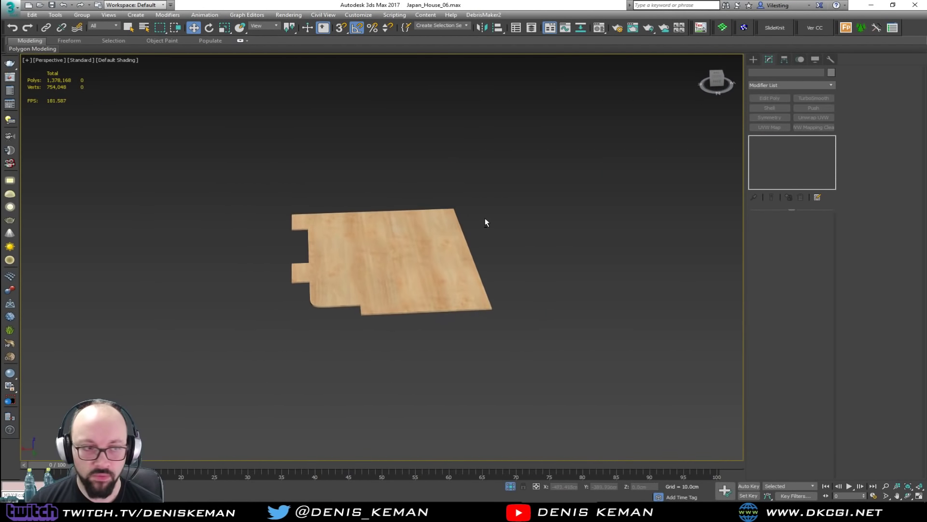
{"action": "key", "text": "alt+w"}
{"action": "middle_click", "coordinate": [435, 208]}
{"action": "key", "text": "z"}
{"action": "middle_click", "coordinate": [198, 197]}
{"action": "key", "text": "z"}
{"action": "middle_click", "coordinate": [214, 327]}
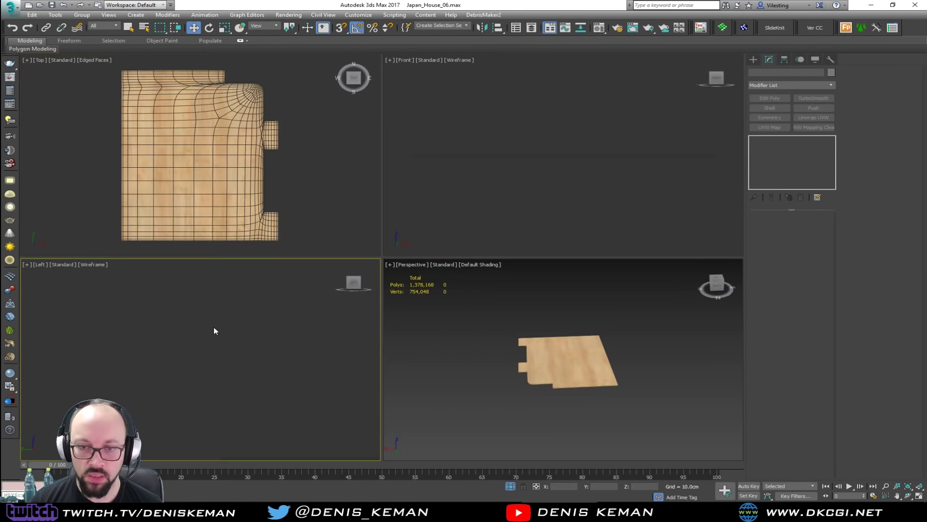
{"action": "key", "text": "z"}
{"action": "middle_click", "coordinate": [241, 208]}
{"action": "key", "text": "alt+w"}
{"action": "key", "text": "alt+w"}
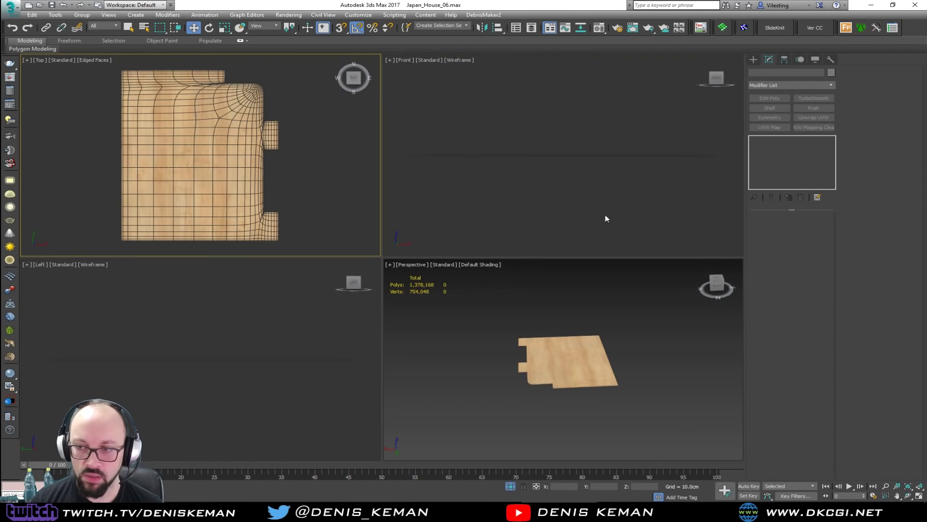
Step: Draw a cylinder in the front view just above the floor, about 11.2 cm in radius and 28.5 cm high
{"action": "middle_click", "coordinate": [605, 215]}
{"action": "key", "text": "alt+w"}
{"action": "left_click", "coordinate": [754, 60]}
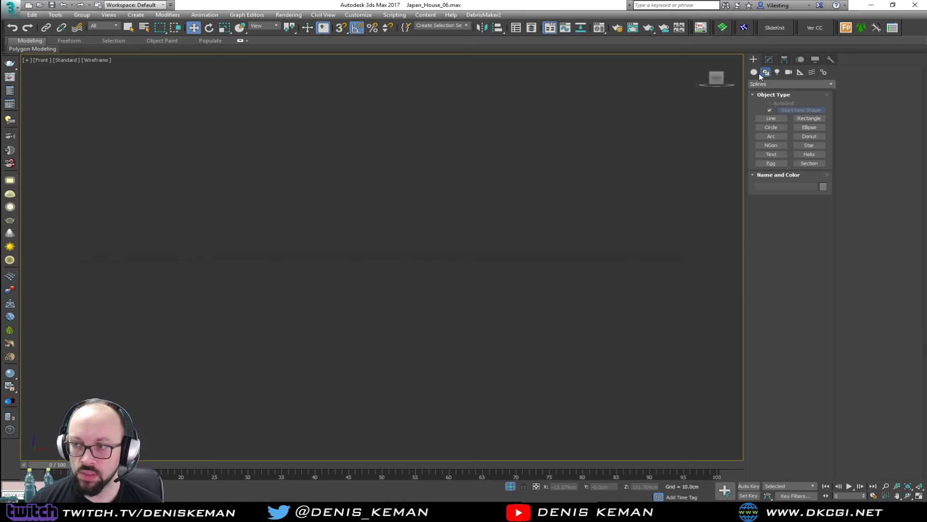
{"action": "left_click", "coordinate": [754, 72]}
{"action": "left_click", "coordinate": [778, 127]}
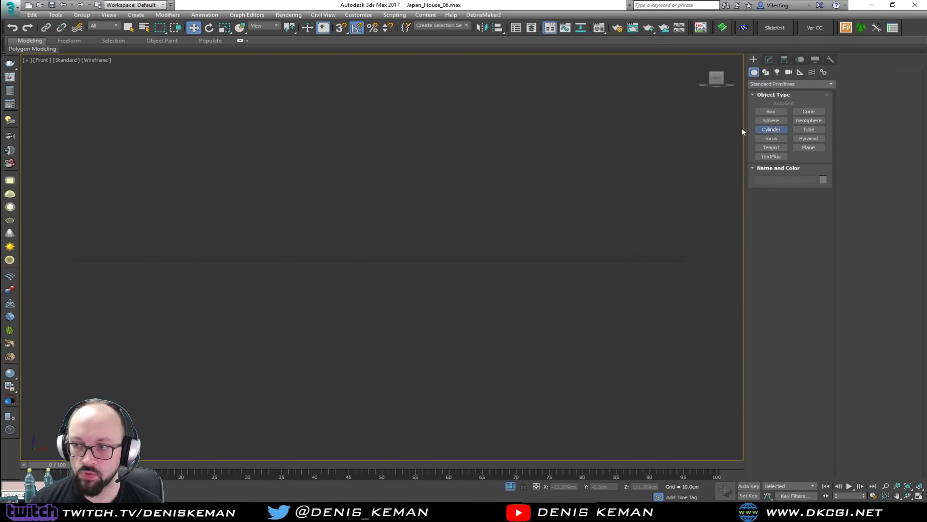
{"action": "left_click_drag", "start_coordinate": [201, 228], "coordinate": [209, 213]}
{"action": "left_click", "coordinate": [297, 173]}
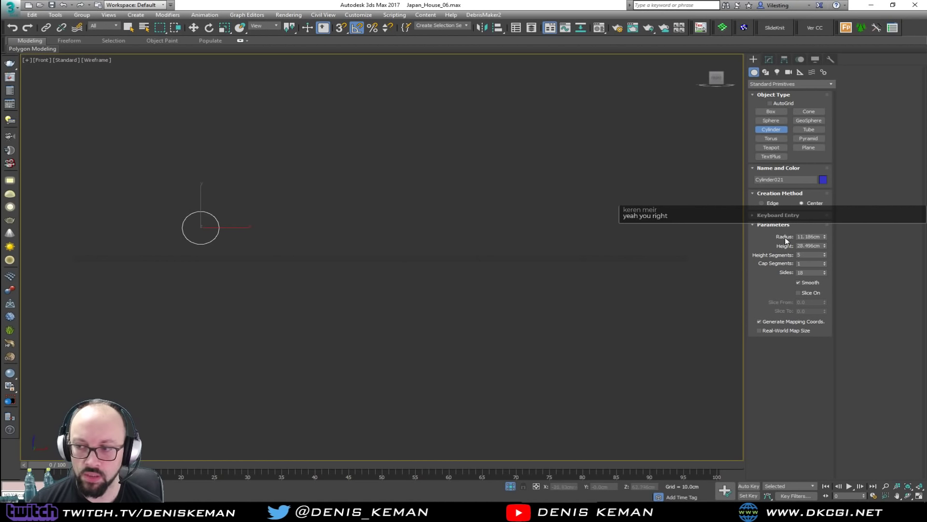
Step: Set the new cylinder's radius to 15 cm and finish creating it
{"action": "double_click", "coordinate": [801, 237]}
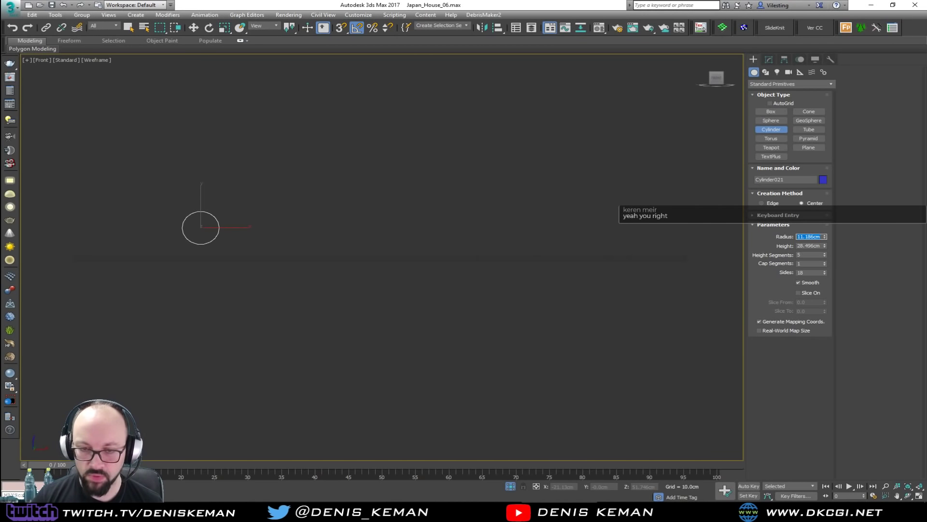
{"action": "type", "text": "15"}
{"action": "key", "text": "Return"}
{"action": "key", "text": "w"}
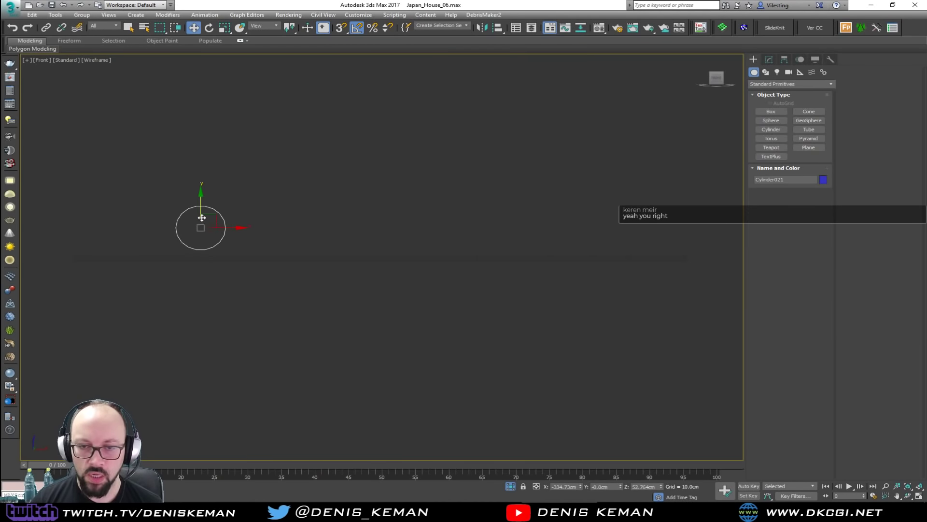
{"action": "scroll", "coordinate": [201, 218], "scroll_direction": "up", "scroll_amount": 4}
{"action": "scroll", "coordinate": [202, 218], "scroll_direction": "up", "scroll_amount": 2}
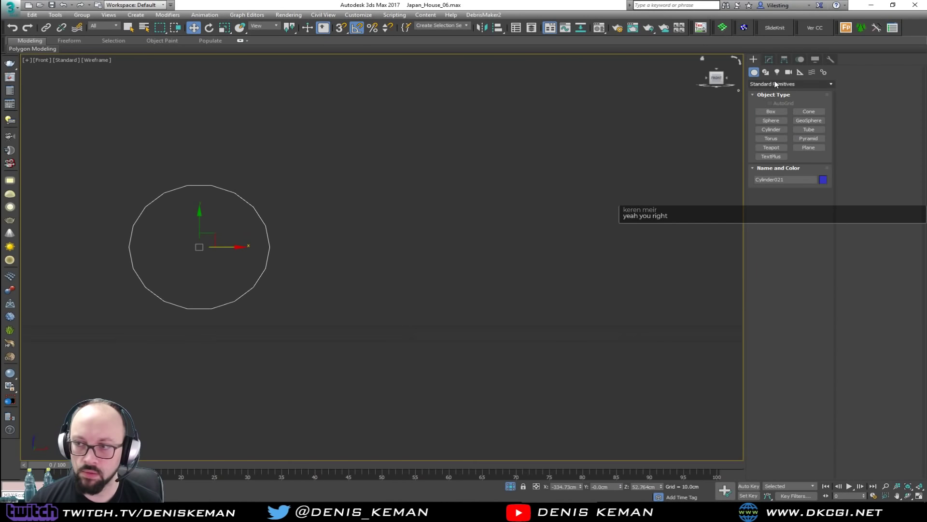
Step: Apply Edit Poly to the cylinder and stretch half of its vertices sideways into a long slab with rounded ends
{"action": "left_click", "coordinate": [769, 59]}
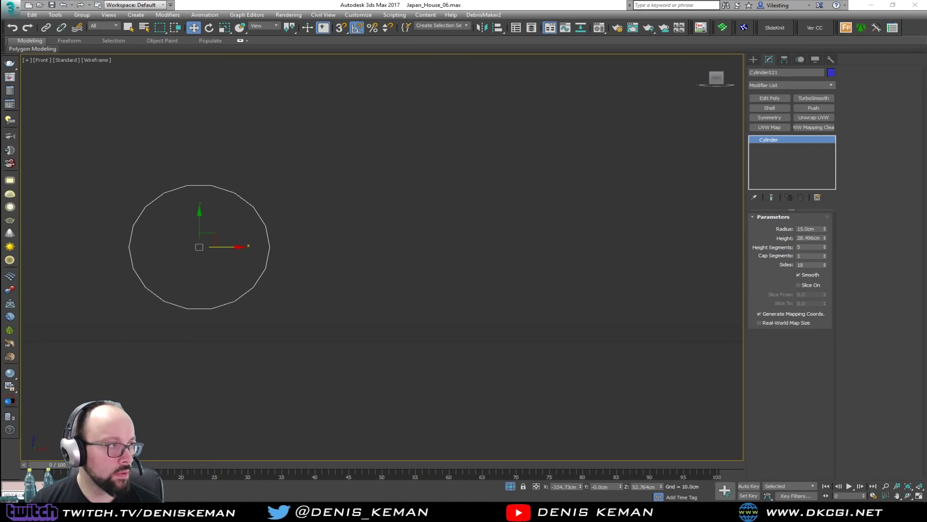
{"action": "scroll", "coordinate": [281, 241], "scroll_direction": "down", "scroll_amount": 2}
{"action": "middle_click_drag", "start_coordinate": [282, 242], "coordinate": [307, 251]}
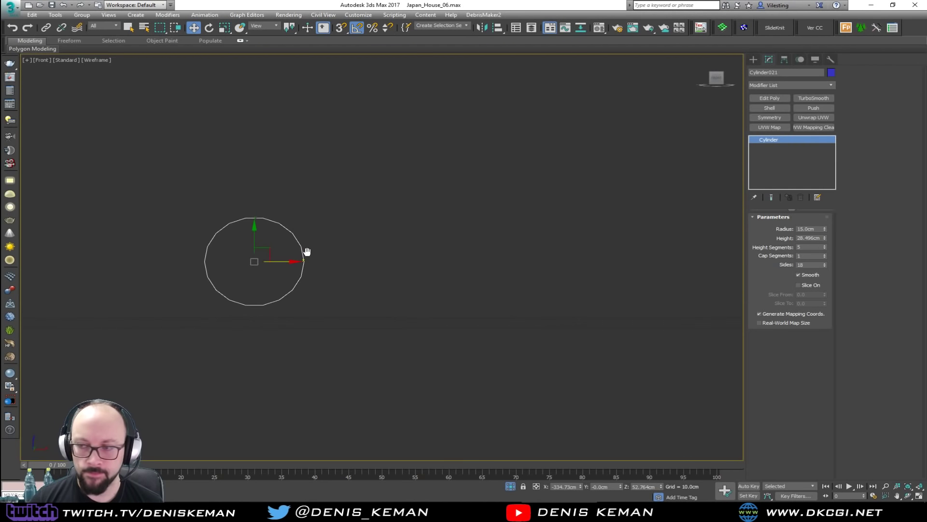
{"action": "left_click", "coordinate": [770, 98]}
{"action": "key", "text": "1"}
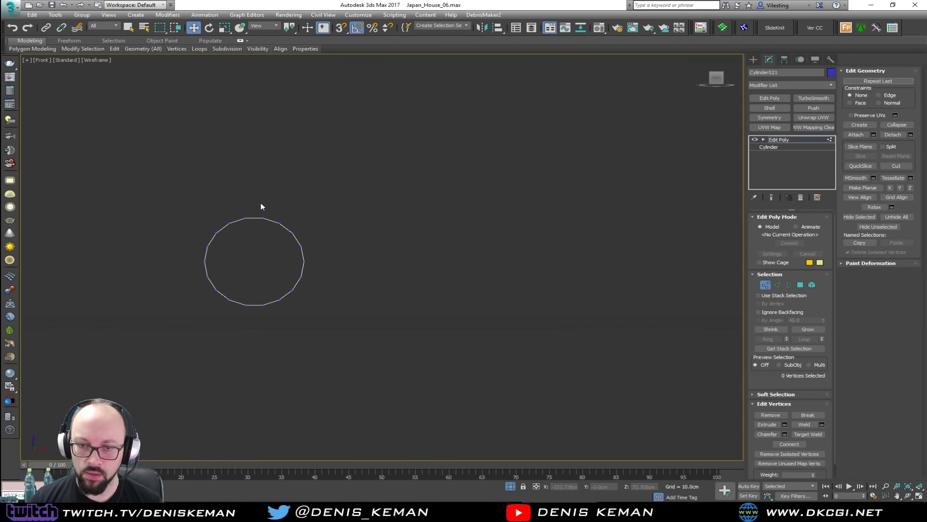
{"action": "left_click_drag", "start_coordinate": [260, 201], "coordinate": [347, 332]}
{"action": "left_click_drag", "start_coordinate": [321, 263], "coordinate": [695, 268]}
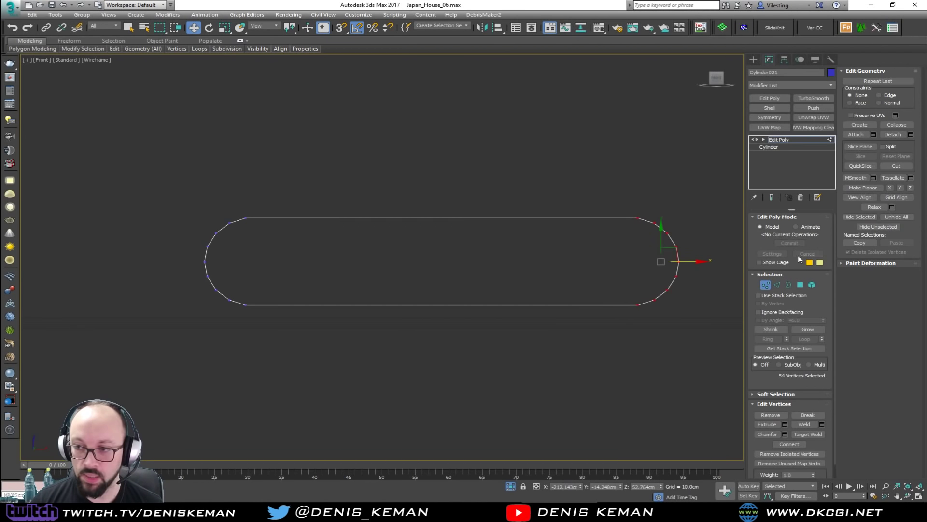
{"action": "key", "text": "1"}
{"action": "middle_click_drag", "start_coordinate": [366, 318], "coordinate": [309, 335]}
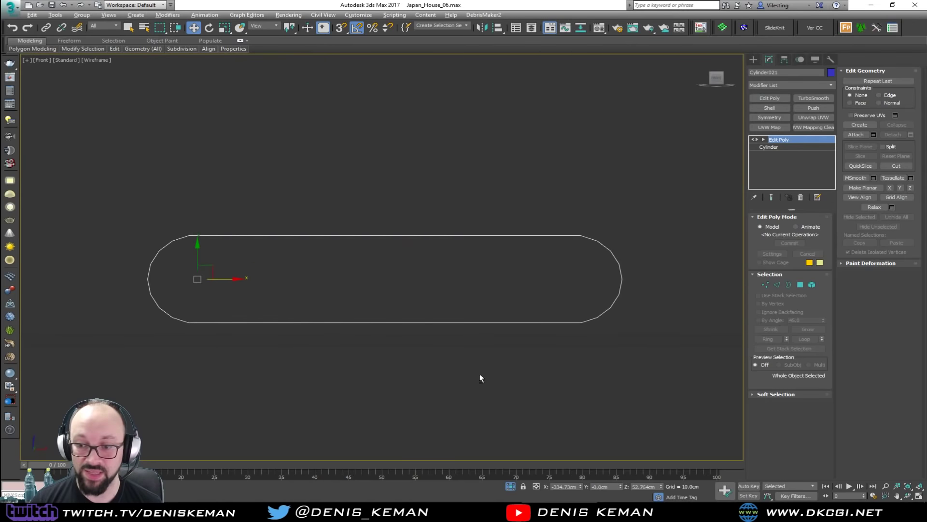
Step: Compare the rounded slab in the perspective view with the seat end in the Cloth_Seating photo
{"action": "key", "text": "alt+w"}
{"action": "middle_click", "coordinate": [479, 373]}
{"action": "key", "text": "z"}
{"action": "key", "text": "alt+w"}
{"action": "middle_click_drag", "start_coordinate": [492, 356], "coordinate": [416, 353], "text": "alt"}
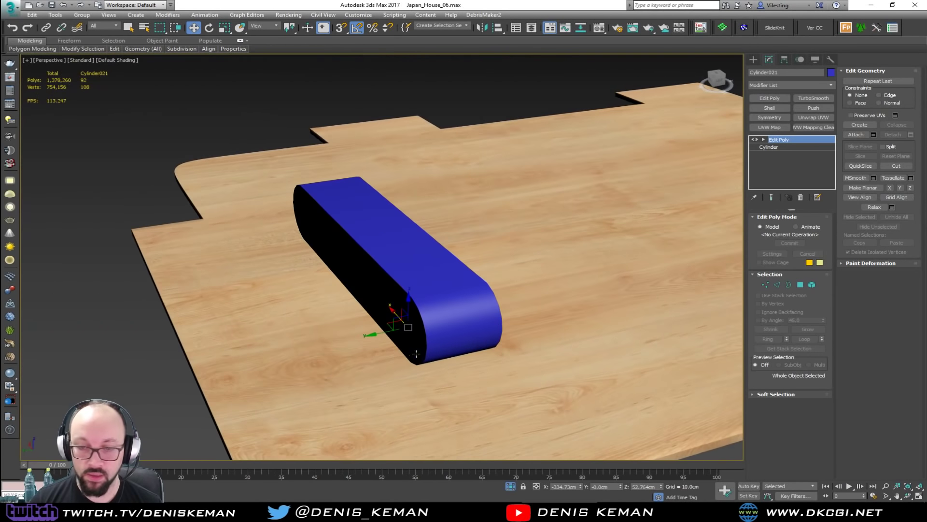
{"action": "left_click_drag", "start_coordinate": [0, 53], "coordinate": [775, 54]}
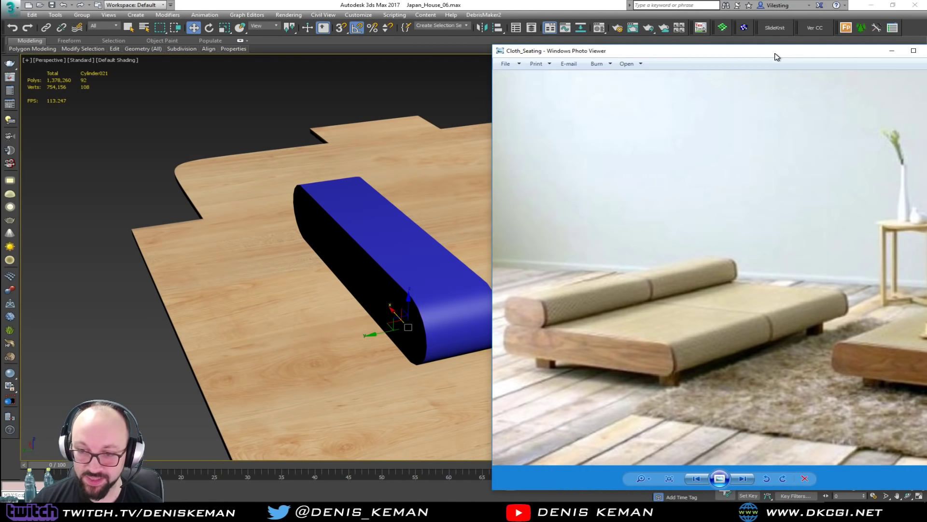
{"action": "left_click_drag", "start_coordinate": [775, 57], "coordinate": [0, 66]}
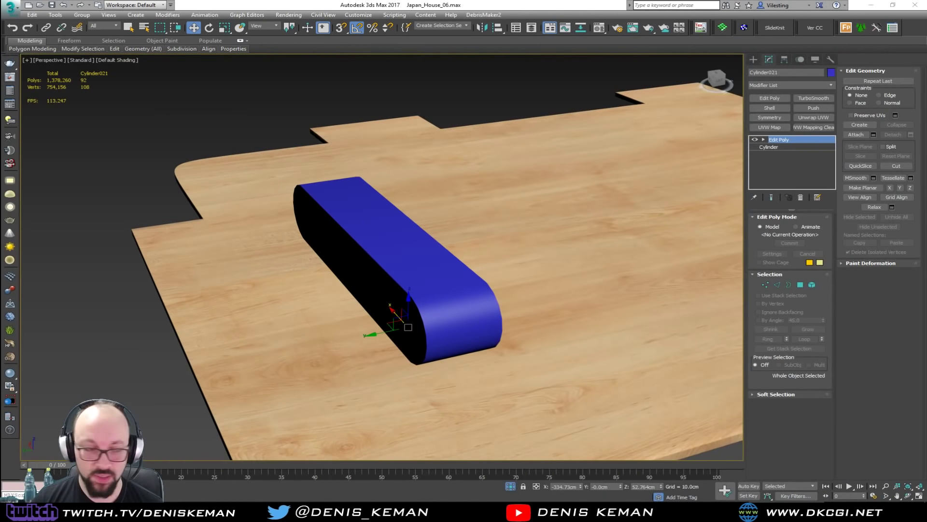
Step: Show edged faces and remove the four inner edge loops running around the rounded slab, along with their vertices
{"action": "scroll", "coordinate": [514, 265], "scroll_direction": "down", "scroll_amount": 4}
{"action": "key", "text": "F4"}
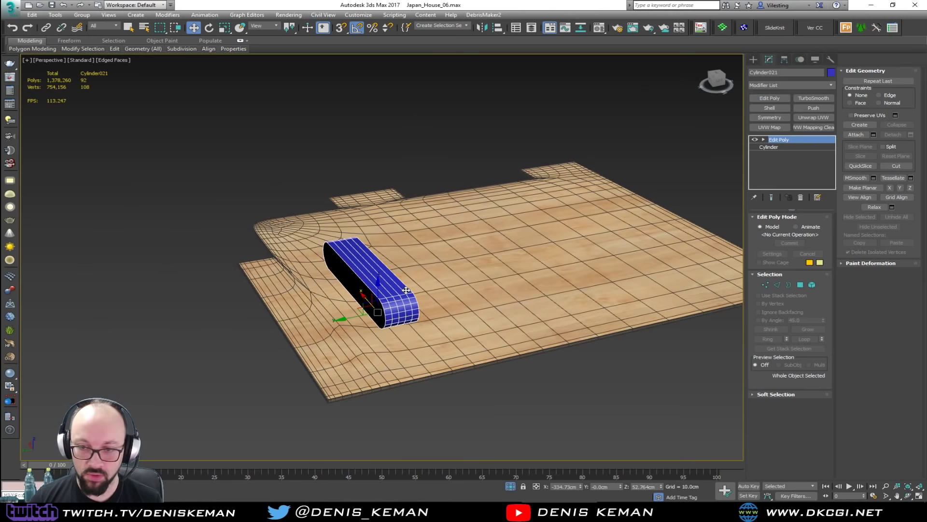
{"action": "middle_click_drag", "start_coordinate": [403, 295], "coordinate": [396, 303], "text": "alt"}
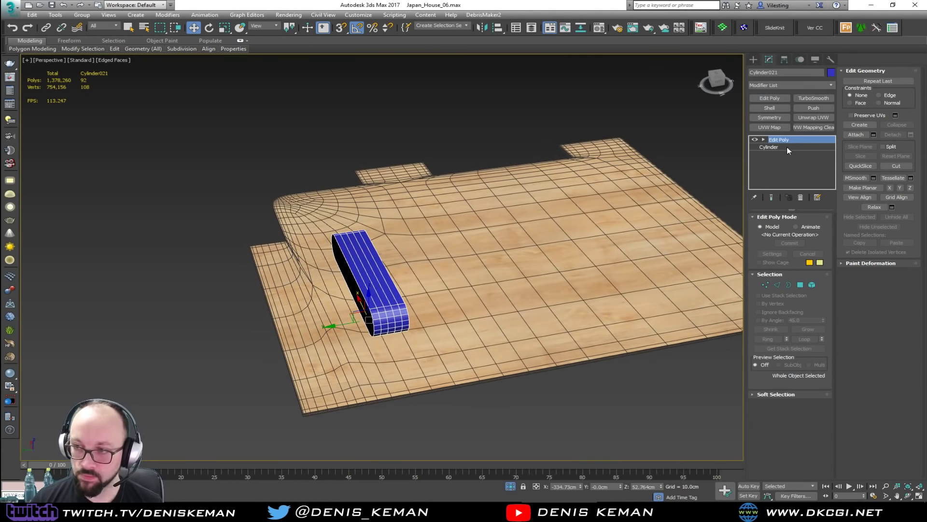
{"action": "scroll", "coordinate": [387, 300], "scroll_direction": "up", "scroll_amount": 3}
{"action": "key", "text": "2"}
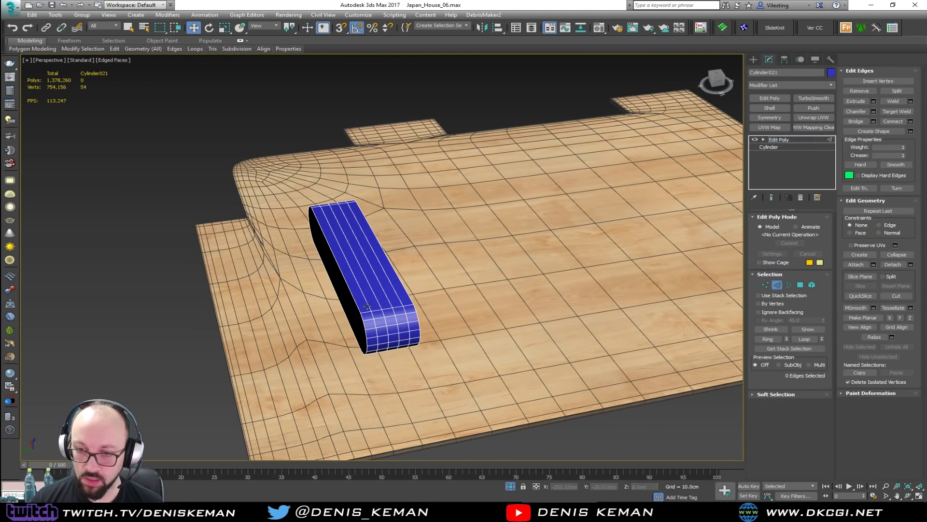
{"action": "double_click", "coordinate": [368, 305]}
{"action": "double_click", "coordinate": [384, 303], "text": "ctrl"}
{"action": "double_click", "coordinate": [391, 301], "text": "ctrl"}
{"action": "double_click", "coordinate": [399, 300], "text": "ctrl"}
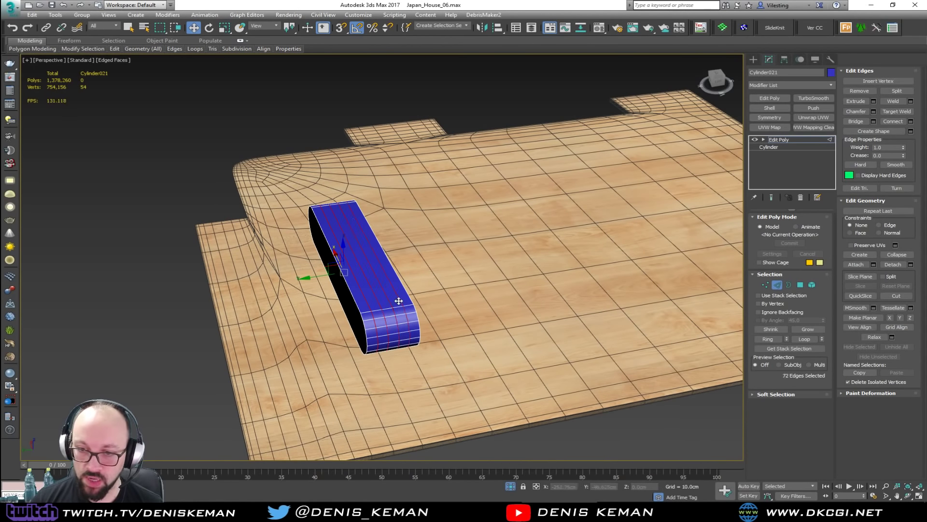
{"action": "key", "text": "ctrl+BackSpace"}
Step: Pull the slab's capped end face outward across the floor to widen it into a platform
{"action": "middle_click_drag", "start_coordinate": [398, 300], "coordinate": [370, 294], "text": "alt"}
{"action": "key", "text": "4"}
{"action": "left_click", "coordinate": [373, 295]}
{"action": "middle_click_drag", "start_coordinate": [472, 322], "coordinate": [321, 282]}
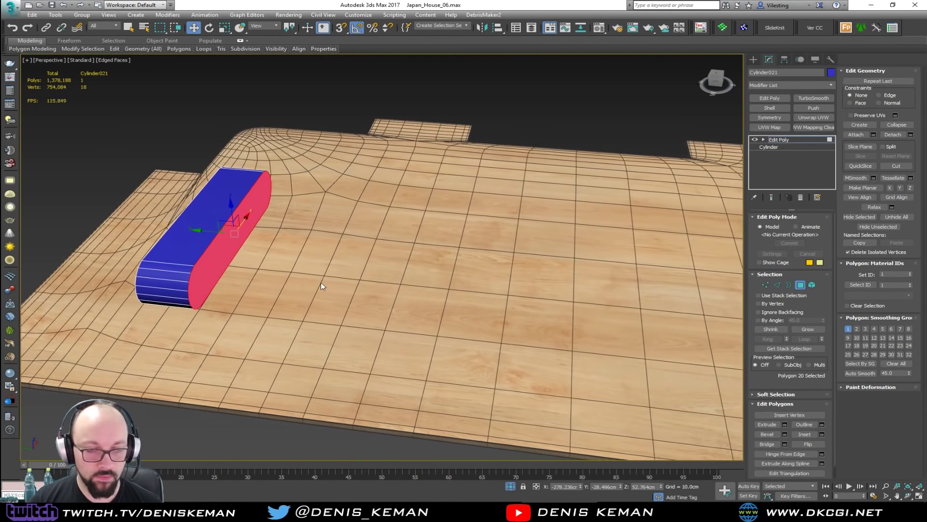
{"action": "left_click_drag", "start_coordinate": [212, 231], "coordinate": [495, 270]}
{"action": "left_click", "coordinate": [563, 97]}
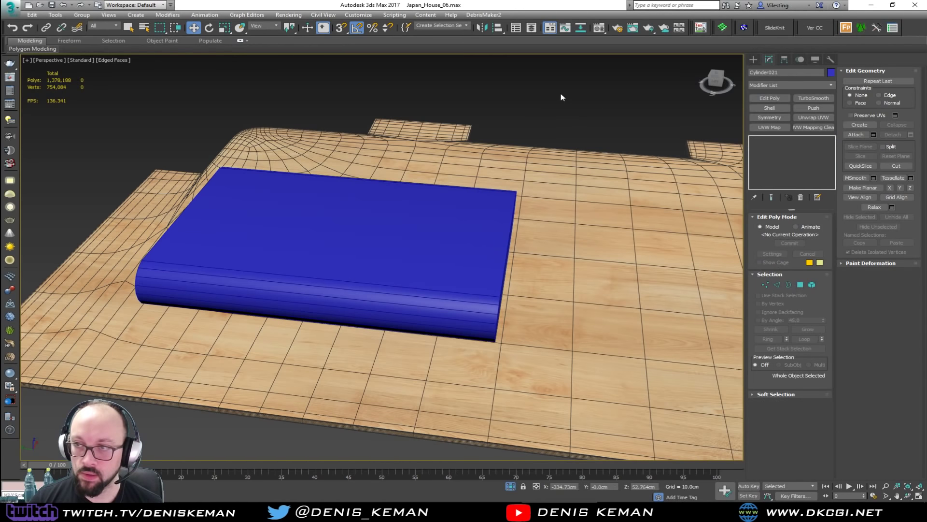
Step: Draw a box of about 206 x 27 x 14 cm on the floor along the platform's rounded edge with AutoGrid, and turn AutoGrid off
{"action": "left_click", "coordinate": [760, 61]}
{"action": "left_click", "coordinate": [770, 112]}
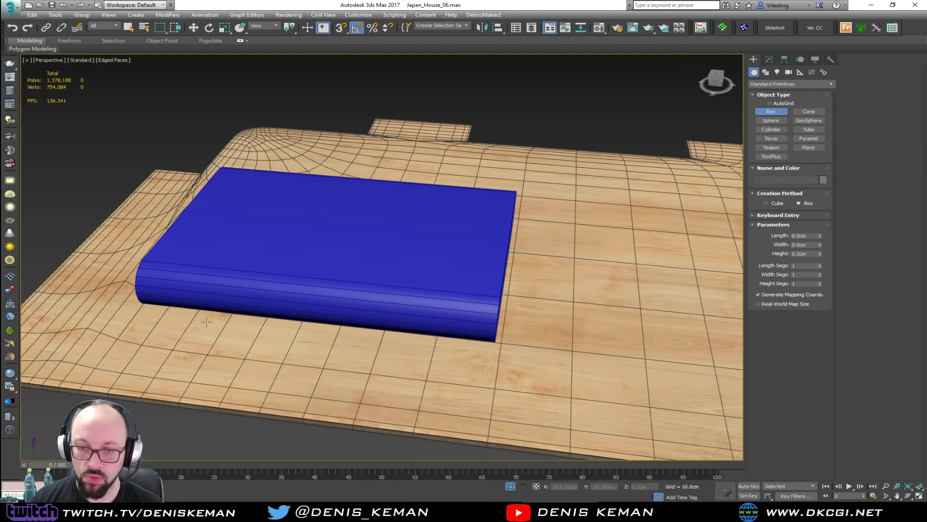
{"action": "left_click", "coordinate": [770, 104]}
{"action": "left_click_drag", "start_coordinate": [147, 312], "coordinate": [531, 387]}
{"action": "left_click", "coordinate": [525, 373]}
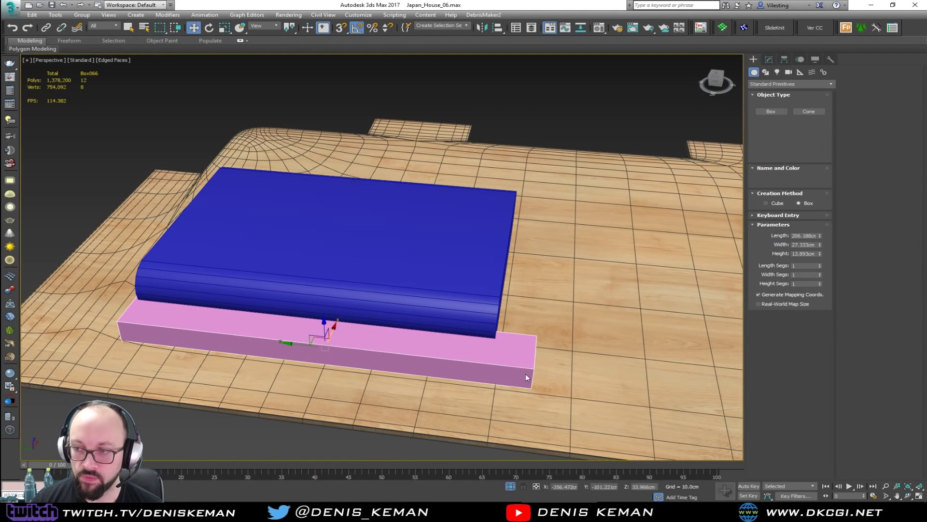
{"action": "key", "text": "w"}
{"action": "left_click", "coordinate": [775, 111]}
{"action": "left_click", "coordinate": [779, 103]}
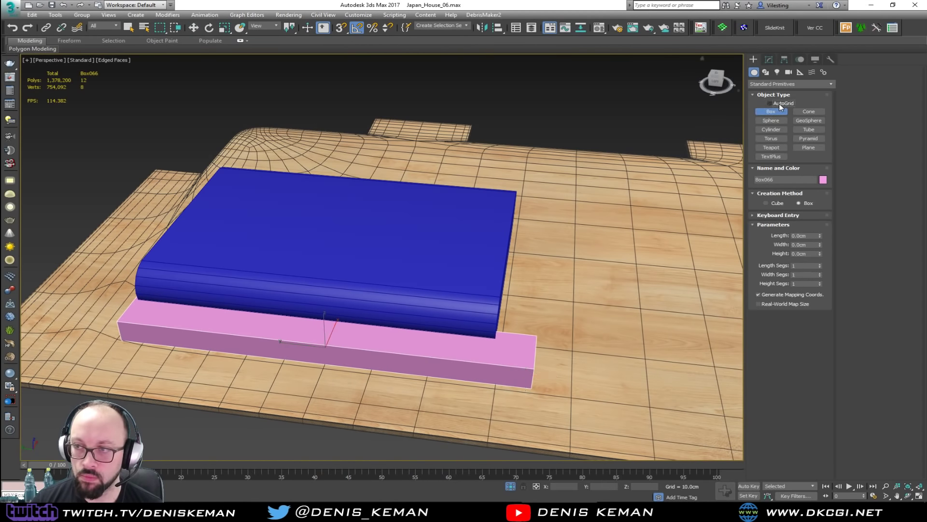
{"action": "right_click", "coordinate": [614, 208]}
Step: Scale the blue rounded platform down uniformly, judging its size against the pink box from a low side view
{"action": "middle_click_drag", "start_coordinate": [367, 253], "coordinate": [466, 244], "text": "alt"}
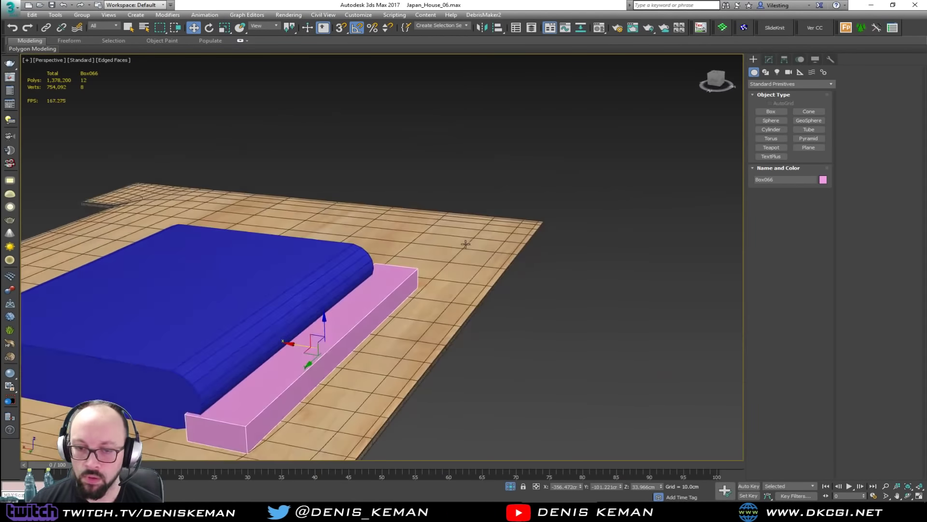
{"action": "left_click", "coordinate": [315, 290]}
{"action": "scroll", "coordinate": [284, 305], "scroll_direction": "up", "scroll_amount": 3}
{"action": "middle_click_drag", "start_coordinate": [244, 317], "coordinate": [308, 269]}
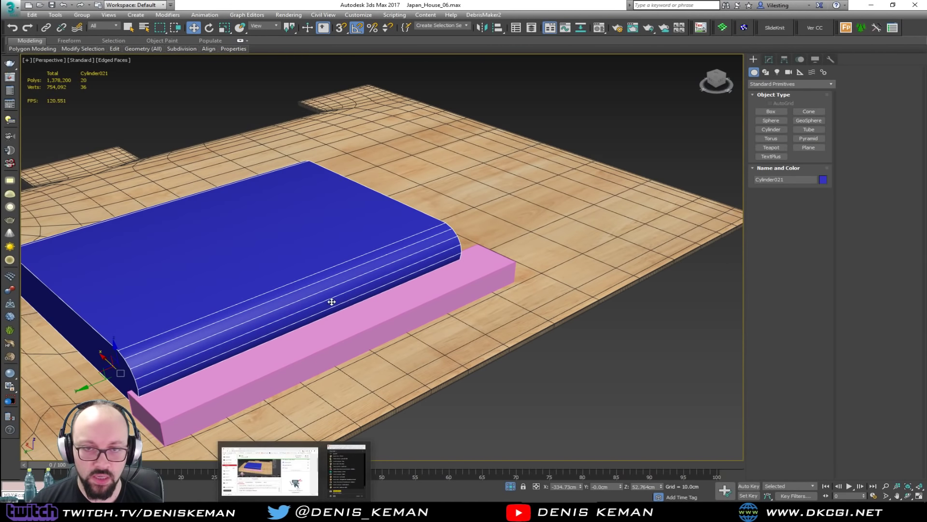
{"action": "mouse_move", "coordinate": [255, 291]}
{"action": "middle_mouse_down", "text": "alt"}
{"action": "mouse_move", "coordinate": [375, 294]}
{"action": "mouse_move", "coordinate": [252, 307]}
{"action": "middle_mouse_up", "text": "alt"}
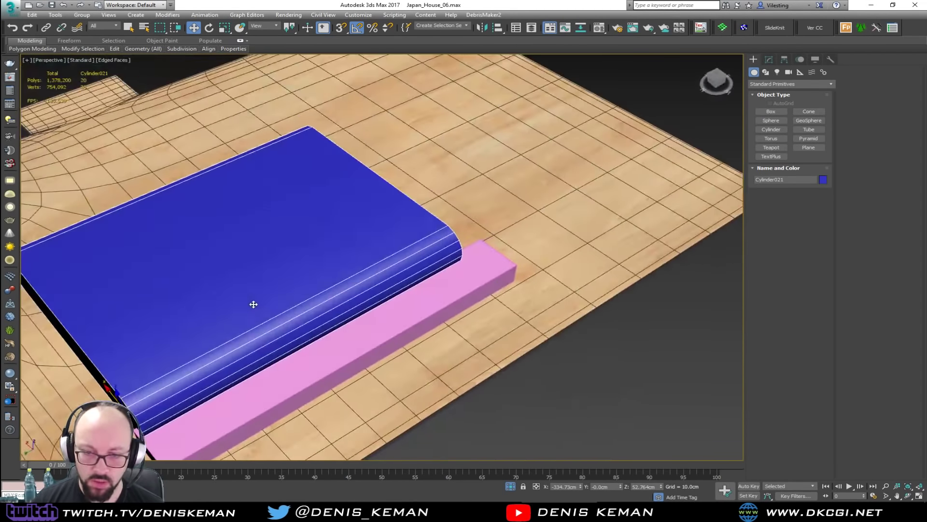
{"action": "left_click", "coordinate": [768, 59]}
{"action": "key", "text": "z"}
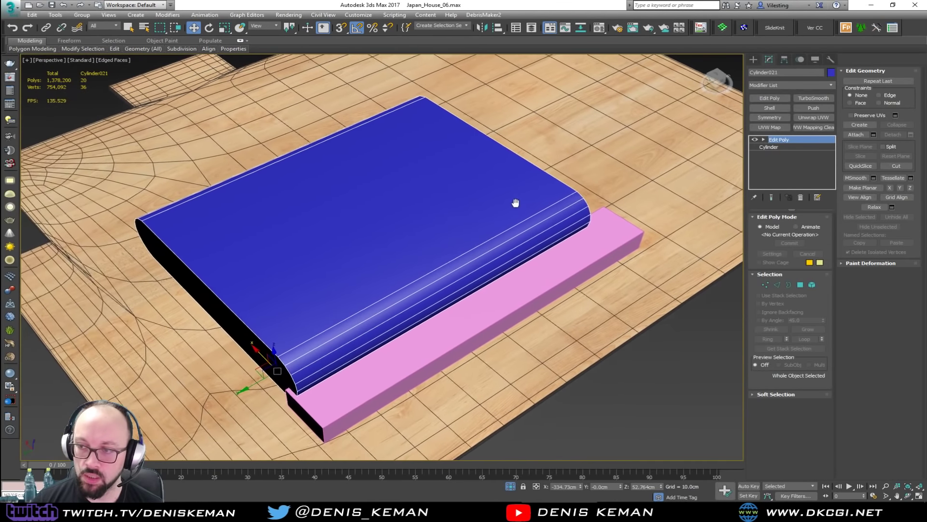
{"action": "mouse_move", "coordinate": [267, 361]}
{"action": "left_mouse_down"}
{"action": "mouse_move", "coordinate": [243, 384]}
{"action": "mouse_move", "coordinate": [258, 368]}
{"action": "left_mouse_up"}
{"action": "middle_click_drag", "start_coordinate": [258, 368], "coordinate": [290, 319], "text": "alt"}
{"action": "key", "text": "r"}
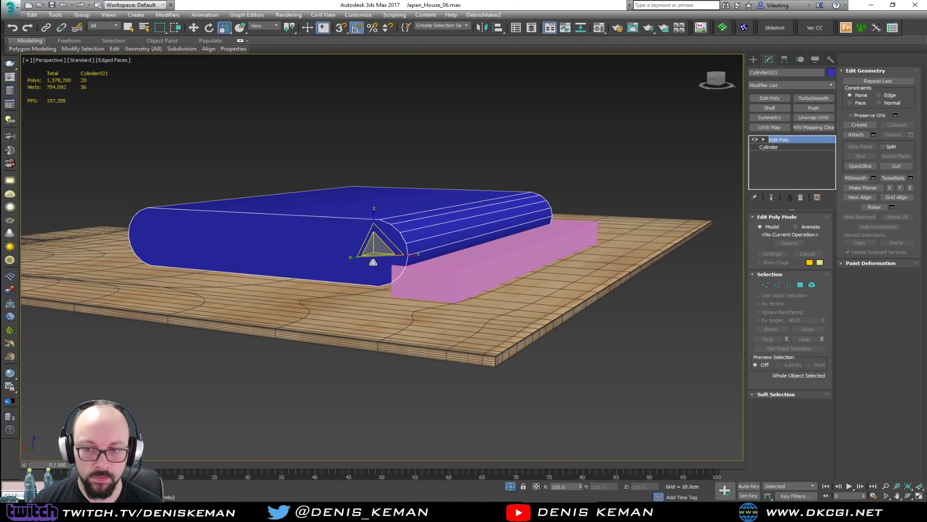
{"action": "left_click_drag", "start_coordinate": [376, 247], "coordinate": [374, 265]}
Step: Lengthen the blue platform by moving its end cap face outward along the pink box
{"action": "middle_click_drag", "start_coordinate": [374, 265], "coordinate": [296, 278], "text": "alt"}
{"action": "key", "text": "4"}
{"action": "left_click", "coordinate": [505, 247]}
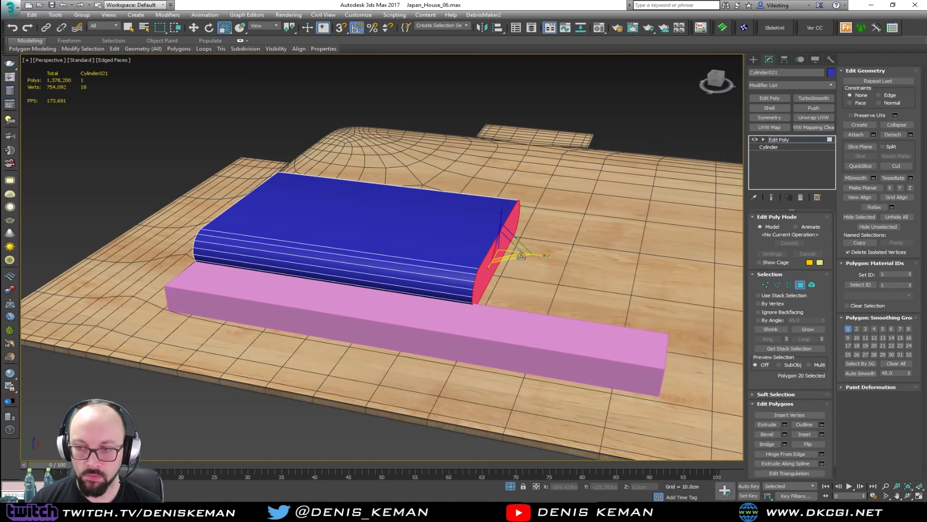
{"action": "key", "text": "w"}
{"action": "left_click_drag", "start_coordinate": [476, 247], "coordinate": [588, 266]}
{"action": "left_click", "coordinate": [803, 285]}
Step: Set the pink reference box's length to 200 cm
{"action": "left_click", "coordinate": [563, 349]}
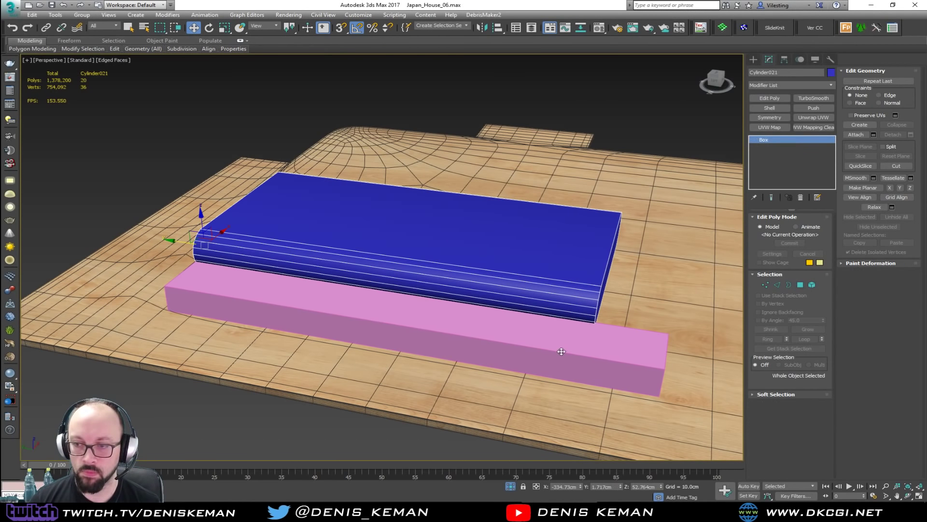
{"action": "left_click", "coordinate": [793, 228]}
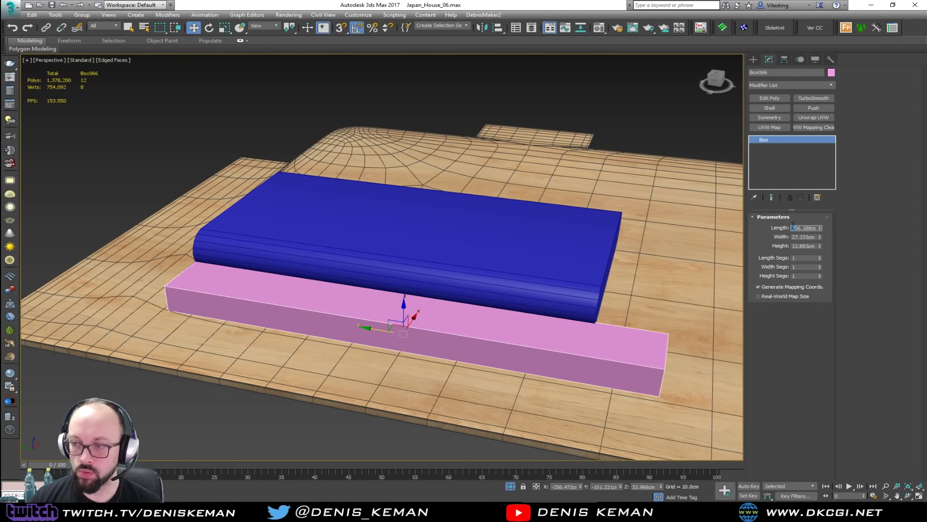
{"action": "key", "text": "Return"}
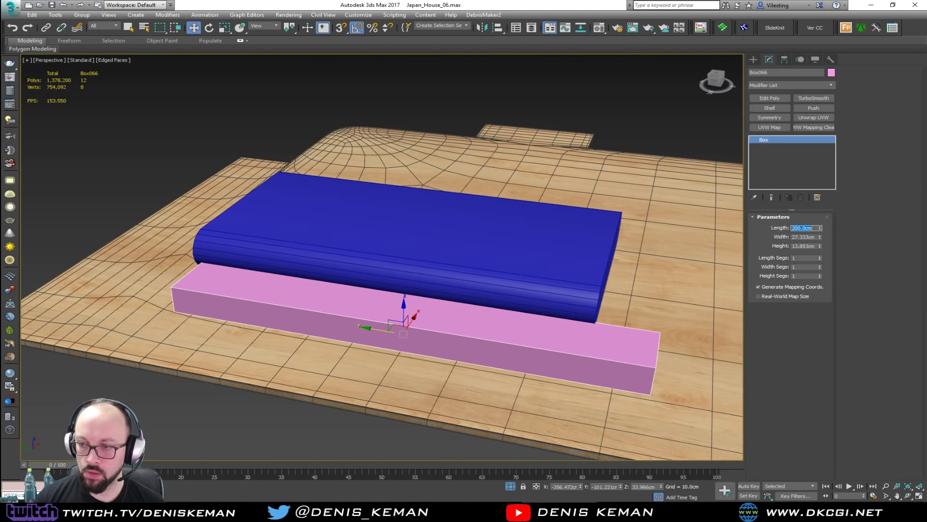
Step: Shift the platform slightly along the reference box and snap its far end face in line with the box's end
{"action": "left_click", "coordinate": [332, 274]}
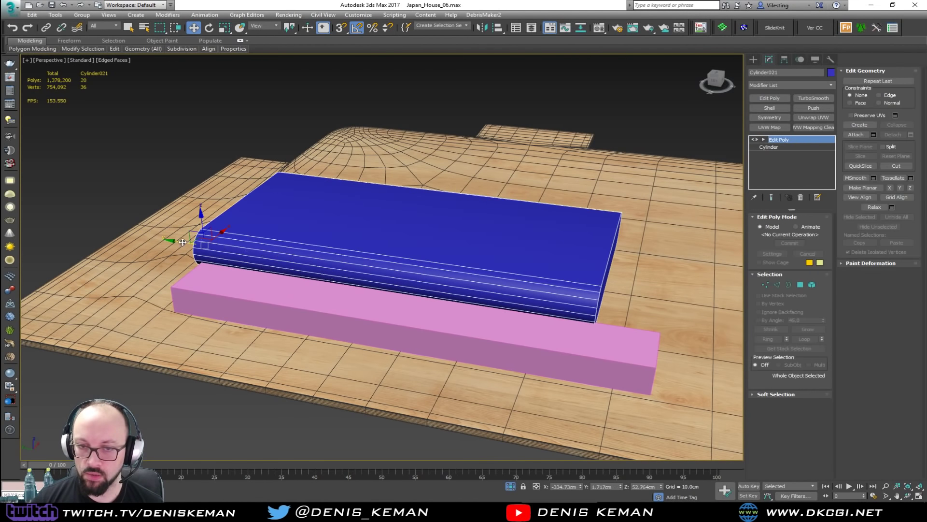
{"action": "left_click_drag", "start_coordinate": [193, 242], "coordinate": [191, 241]}
{"action": "key", "text": "4"}
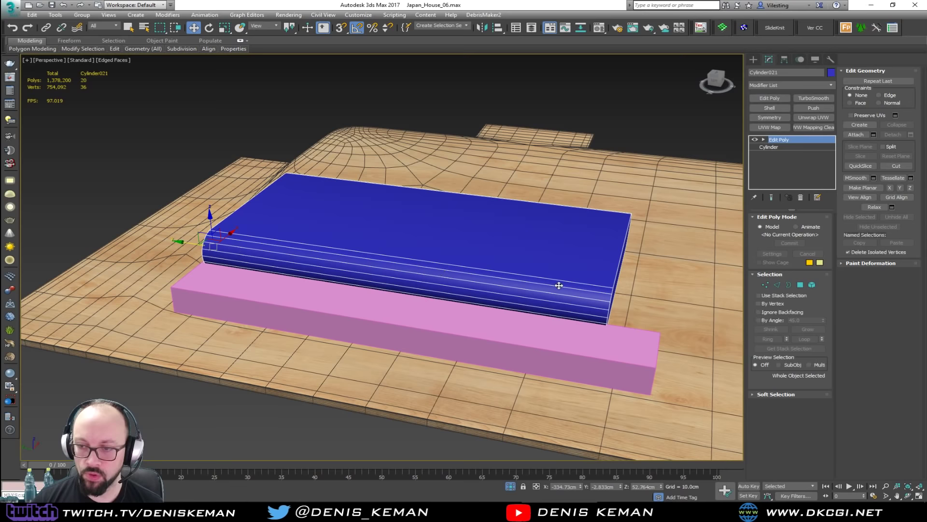
{"action": "middle_click_drag", "start_coordinate": [585, 292], "coordinate": [463, 288]}
{"action": "left_click_drag", "start_coordinate": [467, 264], "coordinate": [504, 265]}
{"action": "scroll", "coordinate": [503, 266], "scroll_direction": "up", "scroll_amount": 3}
{"action": "middle_click_drag", "start_coordinate": [504, 266], "coordinate": [302, 288]}
{"action": "scroll", "coordinate": [302, 288], "scroll_direction": "down", "scroll_amount": 2}
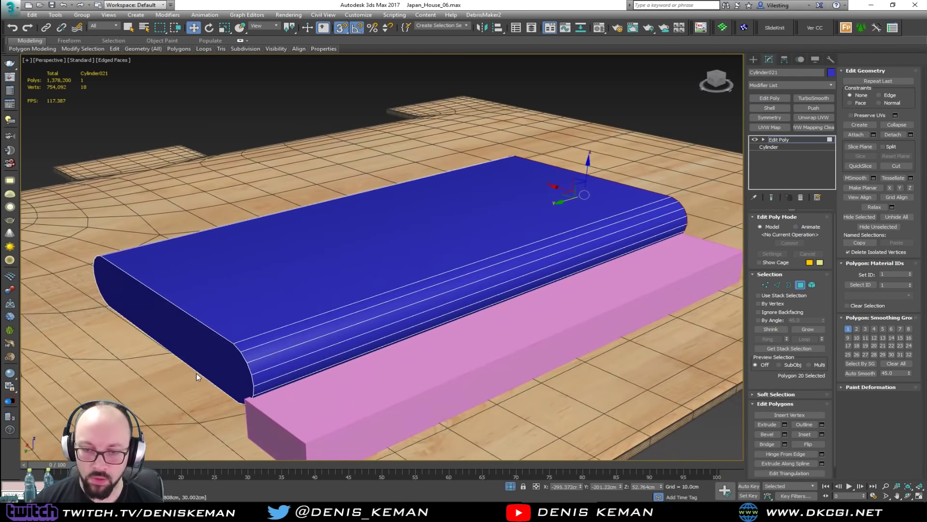
Step: Snap the platform's opposite end face flush with the near end of the reference box
{"action": "left_click", "coordinate": [196, 372]}
{"action": "scroll", "coordinate": [160, 290], "scroll_direction": "up", "scroll_amount": 2}
{"action": "mouse_move", "coordinate": [161, 291]}
{"action": "left_mouse_down"}
{"action": "mouse_move", "coordinate": [177, 287]}
{"action": "mouse_move", "coordinate": [156, 292]}
{"action": "left_mouse_up"}
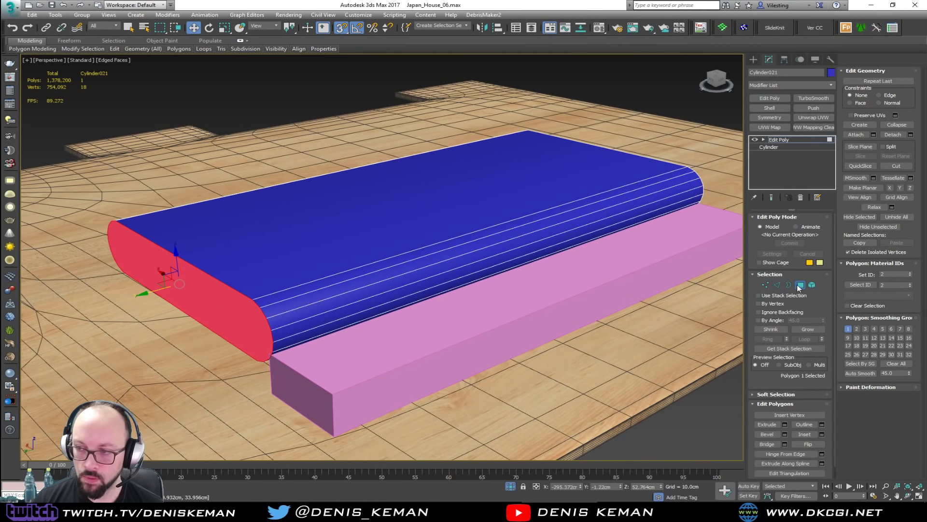
{"action": "left_click", "coordinate": [801, 285]}
Step: Delete the pink reference box
{"action": "scroll", "coordinate": [474, 301], "scroll_direction": "up", "scroll_amount": 4}
{"action": "left_click", "coordinate": [447, 332]}
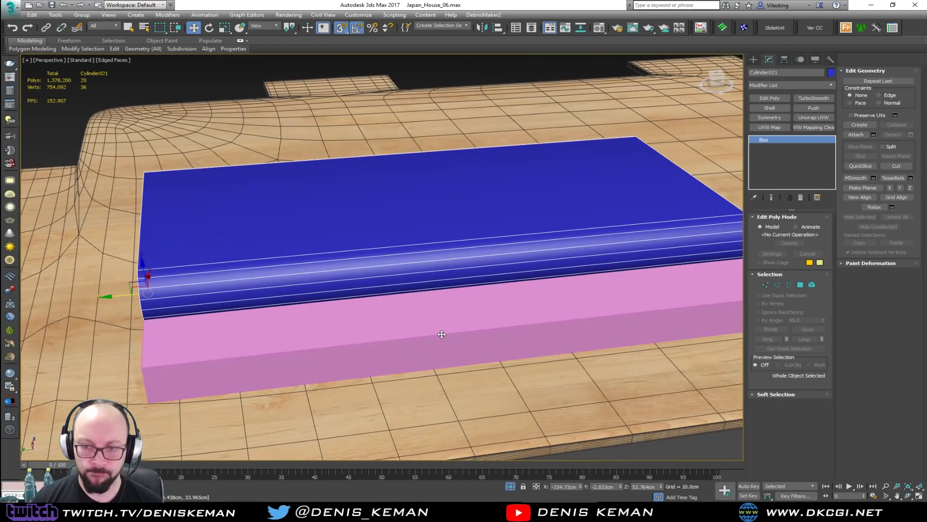
{"action": "key", "text": "Delete"}
Step: Select the platform's 18 lengthwise edges and connect them with one segment around the middle
{"action": "left_click", "coordinate": [441, 253]}
{"action": "middle_click_drag", "start_coordinate": [441, 252], "coordinate": [346, 306]}
{"action": "key", "text": "2"}
{"action": "left_click_drag", "start_coordinate": [393, 161], "coordinate": [385, 362]}
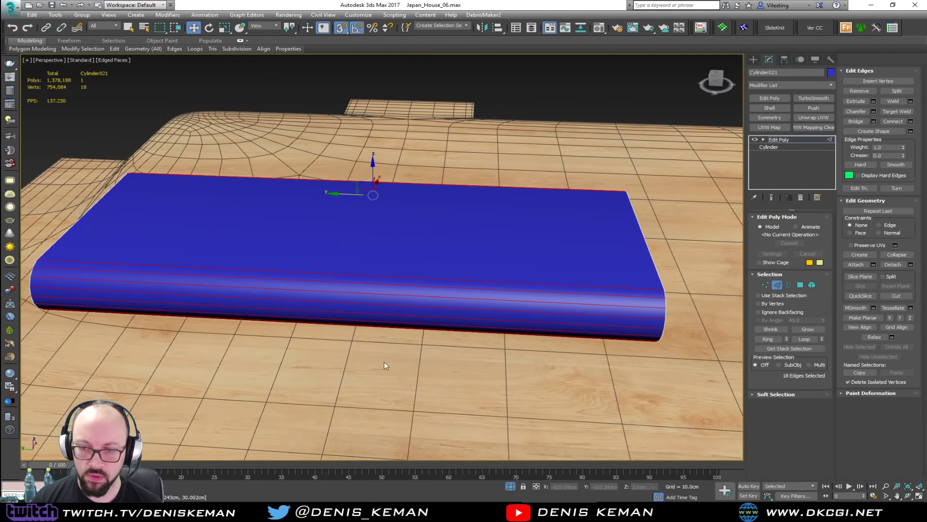
{"action": "left_click", "coordinate": [910, 121]}
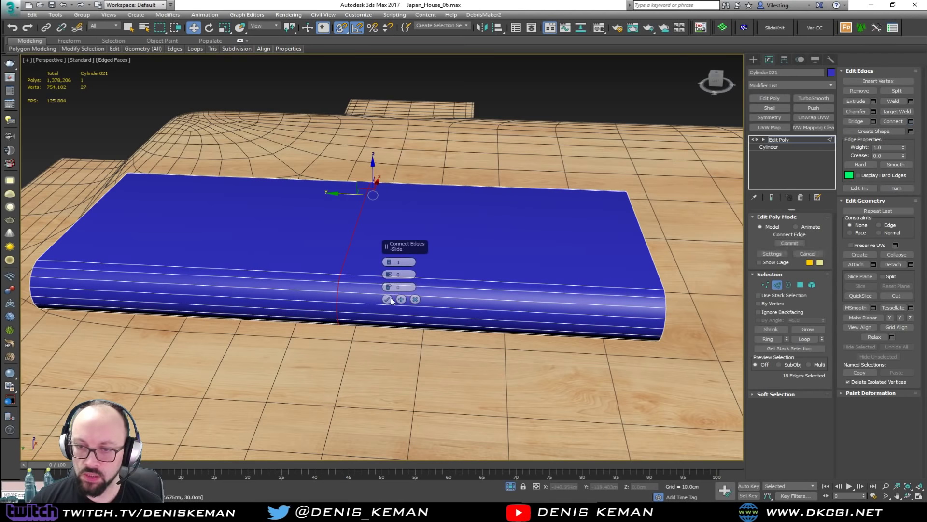
{"action": "left_click", "coordinate": [390, 298]}
Step: Chamfer the platform's middle edge loop by 2 cm
{"action": "middle_click_drag", "start_coordinate": [390, 299], "coordinate": [365, 277], "text": "alt"}
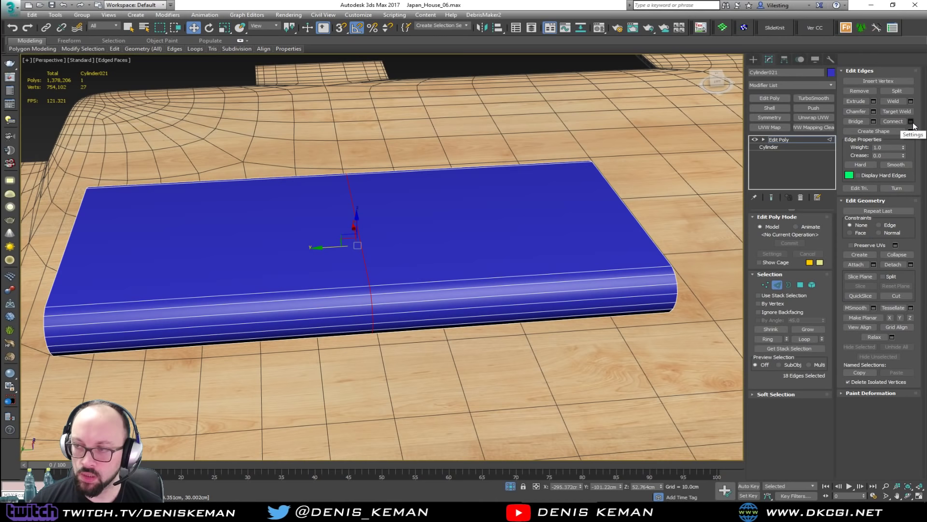
{"action": "left_click", "coordinate": [873, 111]}
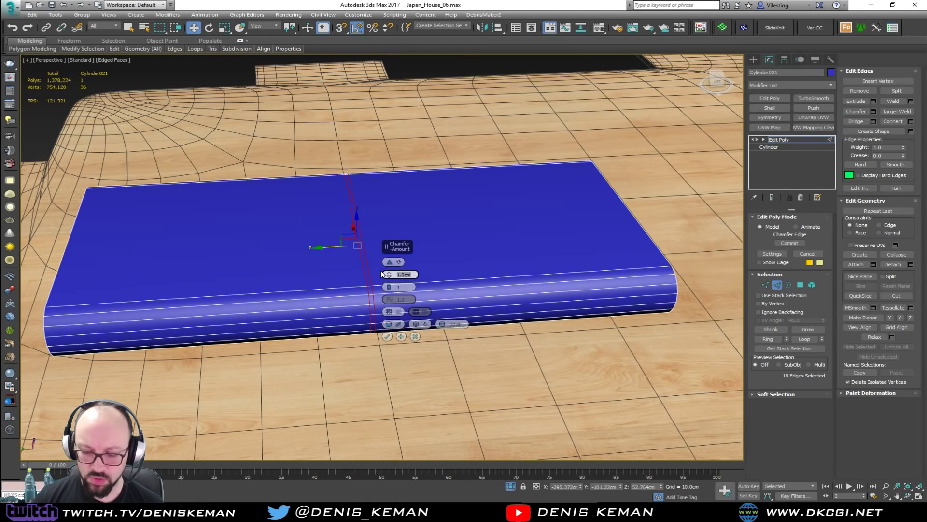
{"action": "key", "text": "Return"}
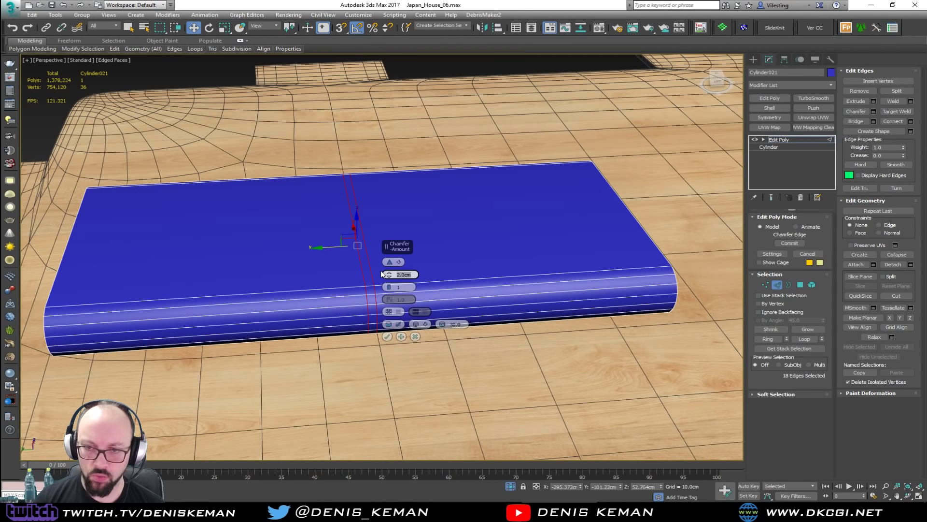
{"action": "left_click", "coordinate": [387, 337]}
Step: Detach both end cap faces of the platform as a separate object
{"action": "middle_click_drag", "start_coordinate": [496, 277], "coordinate": [608, 358], "text": "alt"}
{"action": "key", "text": "4"}
{"action": "left_click", "coordinate": [594, 354]}
{"action": "middle_click_drag", "start_coordinate": [441, 323], "coordinate": [471, 259], "text": "alt"}
{"action": "left_click", "coordinate": [331, 402], "text": "ctrl"}
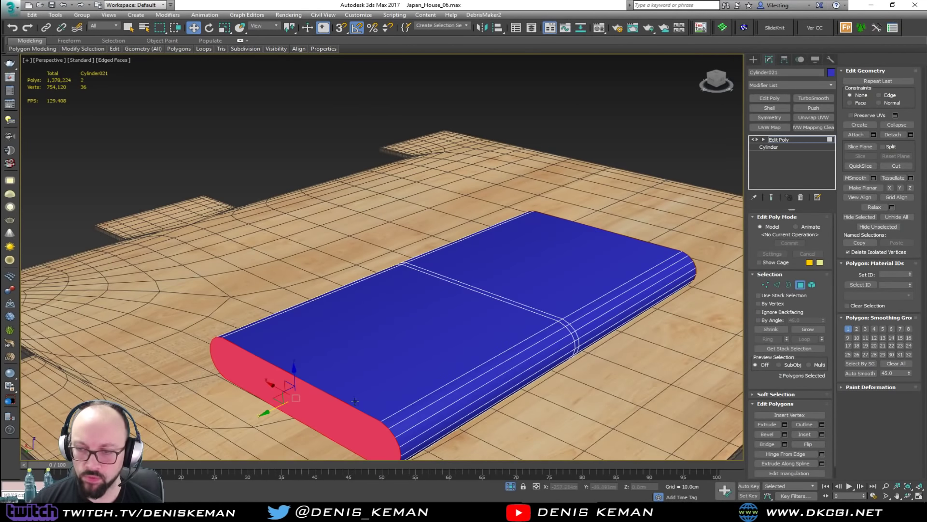
{"action": "left_click", "coordinate": [911, 136]}
{"action": "left_click", "coordinate": [493, 262]}
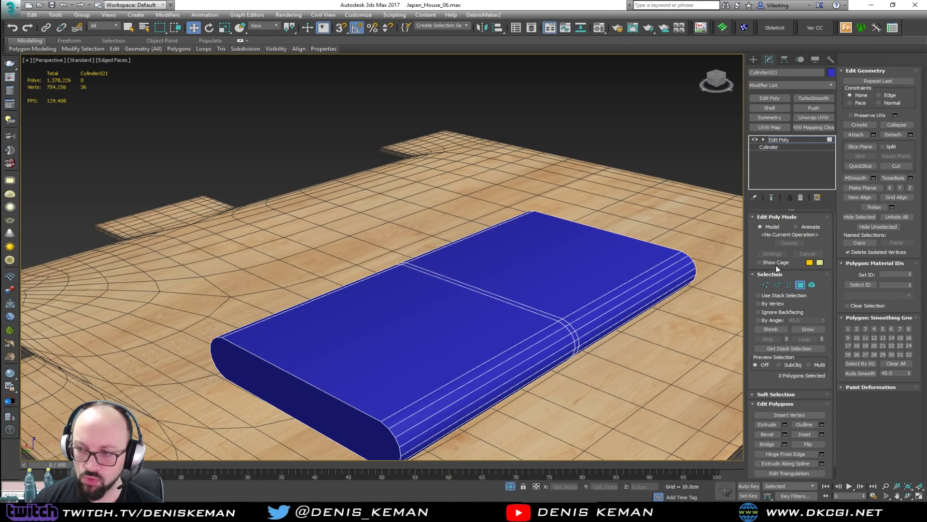
{"action": "left_click", "coordinate": [799, 285]}
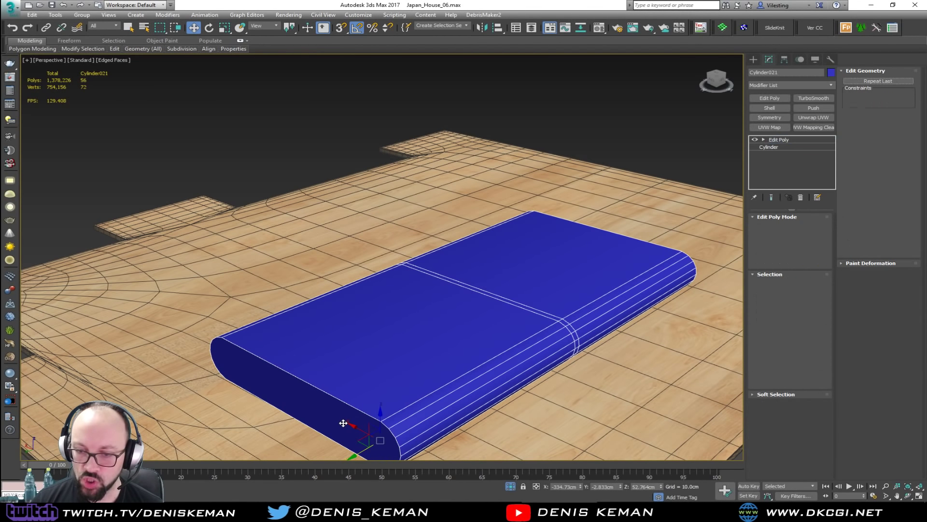
Step: Remove the trial Shell from the platform body and select the detached end caps with the help of wireframe display
{"action": "left_click", "coordinate": [770, 108]}
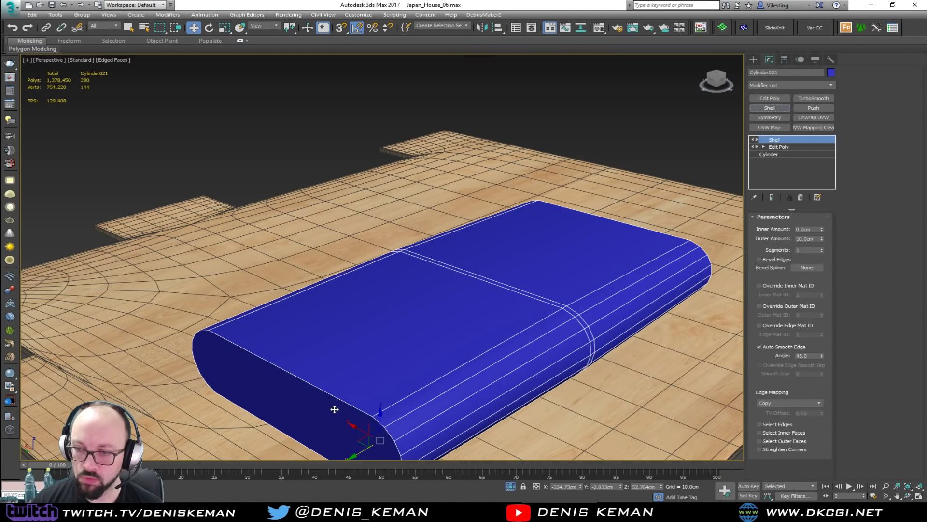
{"action": "left_click", "coordinate": [800, 197]}
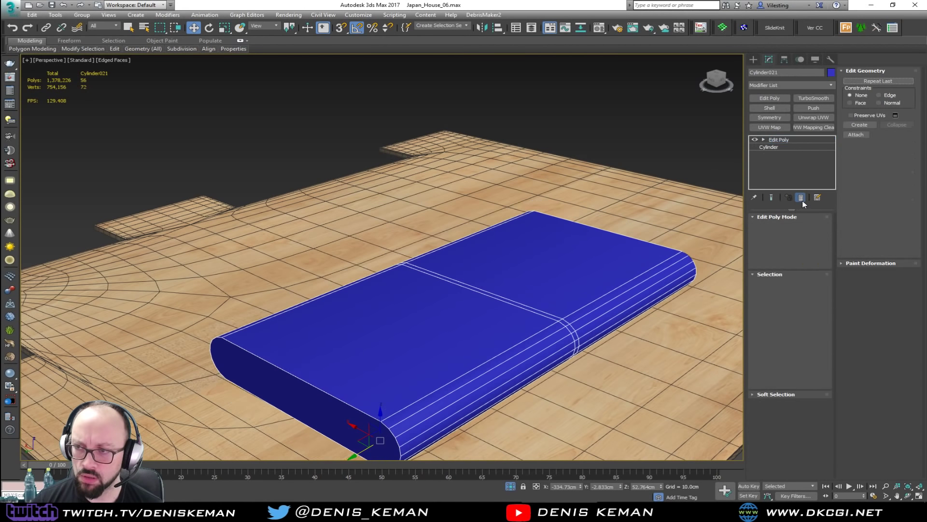
{"action": "key", "text": "F3"}
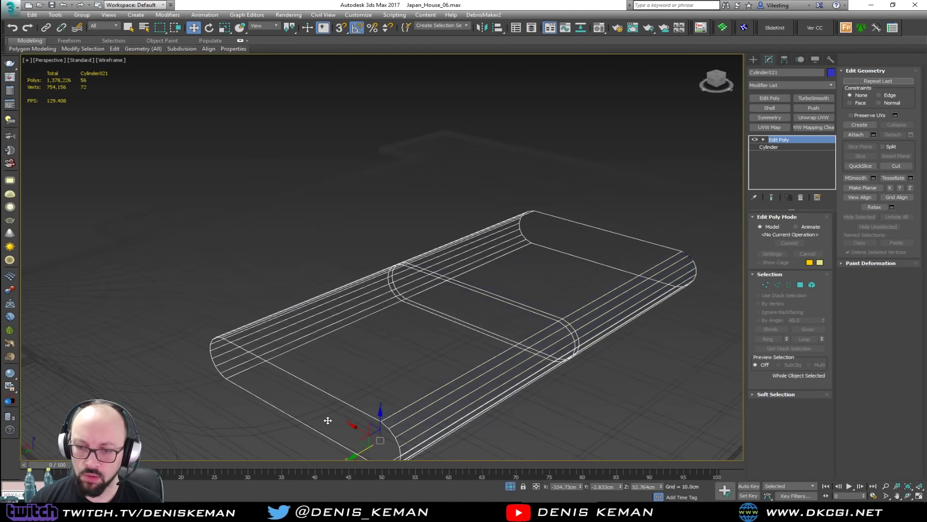
{"action": "left_click", "coordinate": [499, 416]}
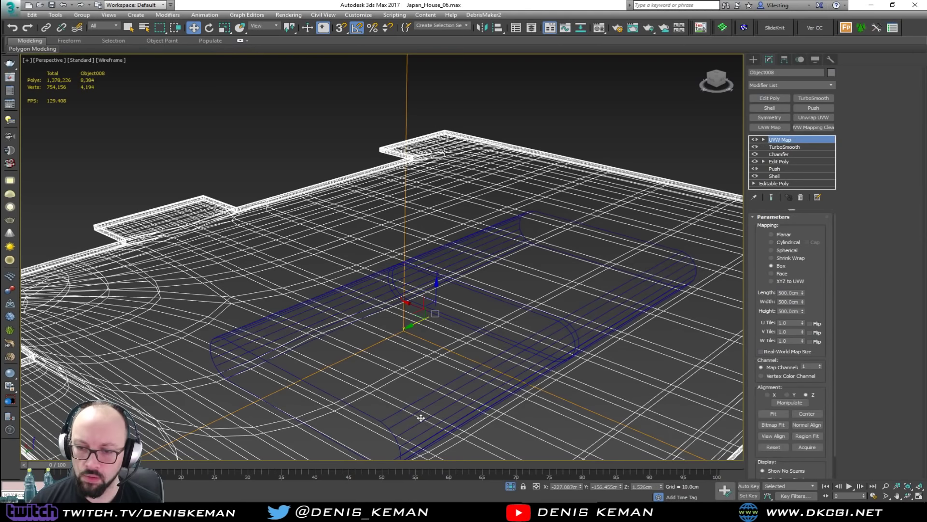
{"action": "left_click", "coordinate": [361, 412]}
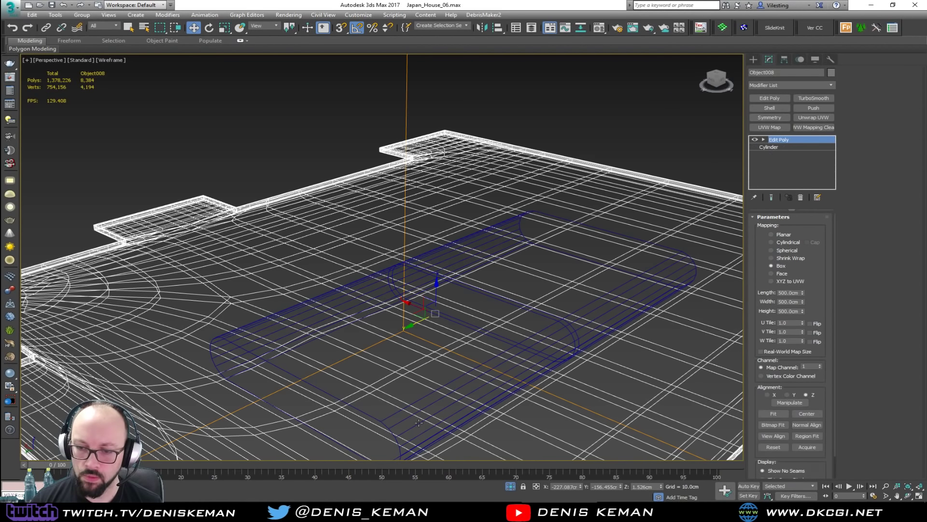
{"action": "key", "text": "alt+q"}
{"action": "left_click", "coordinate": [361, 412]}
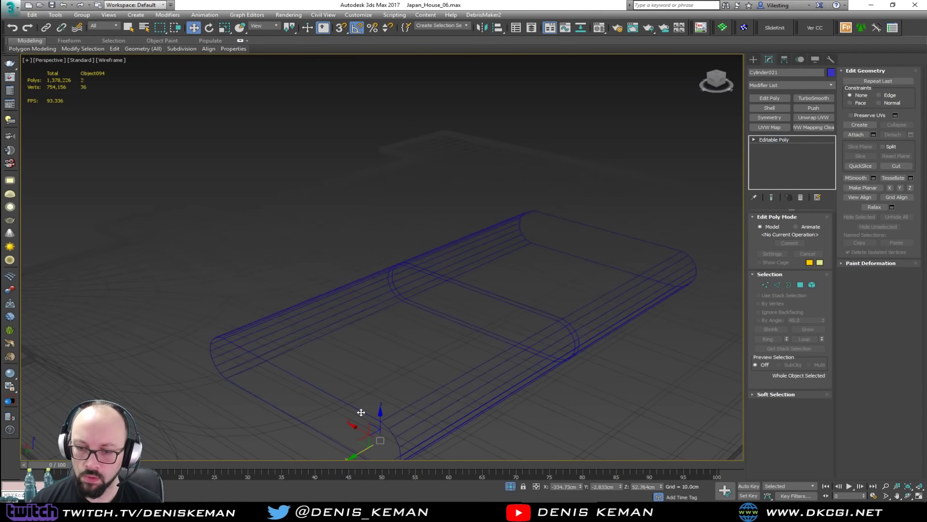
{"action": "key", "text": "F3"}
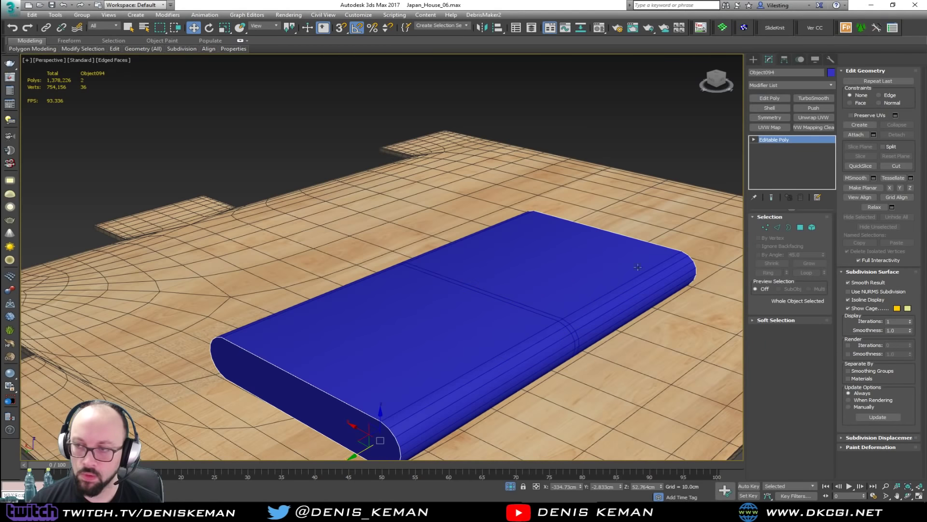
Step: Apply a Shell to the detached end caps with an outer amount of 2 cm
{"action": "left_click", "coordinate": [771, 108]}
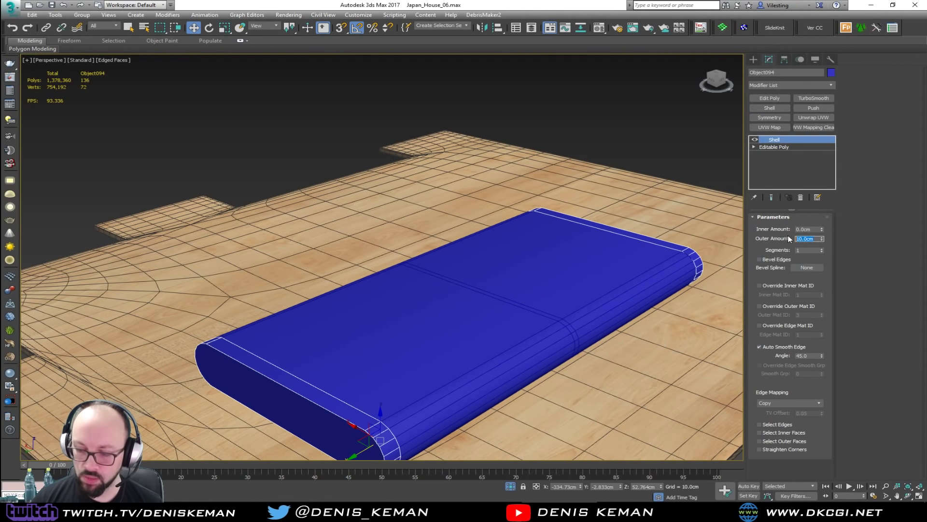
{"action": "type", "text": "2"}
{"action": "key", "text": "Return"}
{"action": "middle_click_drag", "start_coordinate": [453, 244], "coordinate": [451, 177]}
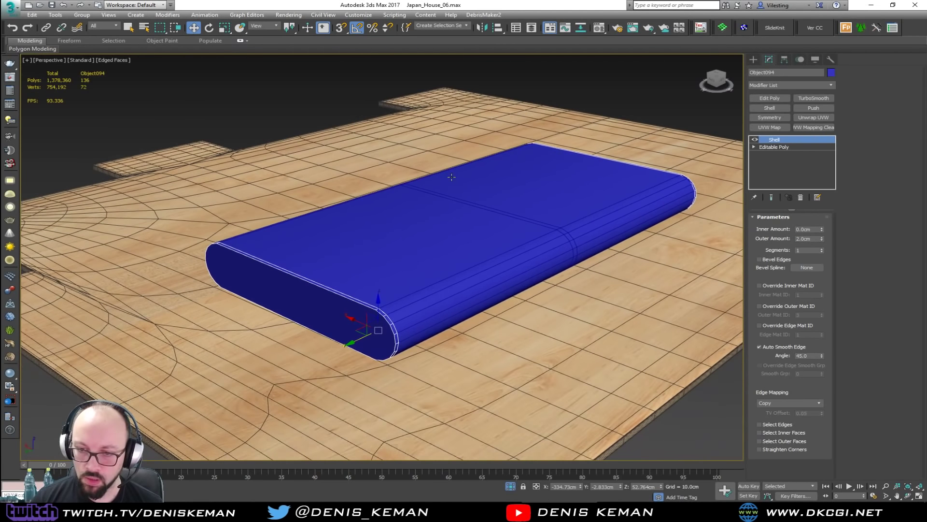
Step: Isolate the two end caps and add an Edit Poly above the Shell for vertex editing
{"action": "key", "text": "alt+q"}
{"action": "middle_click_drag", "start_coordinate": [427, 309], "coordinate": [437, 312], "text": "alt"}
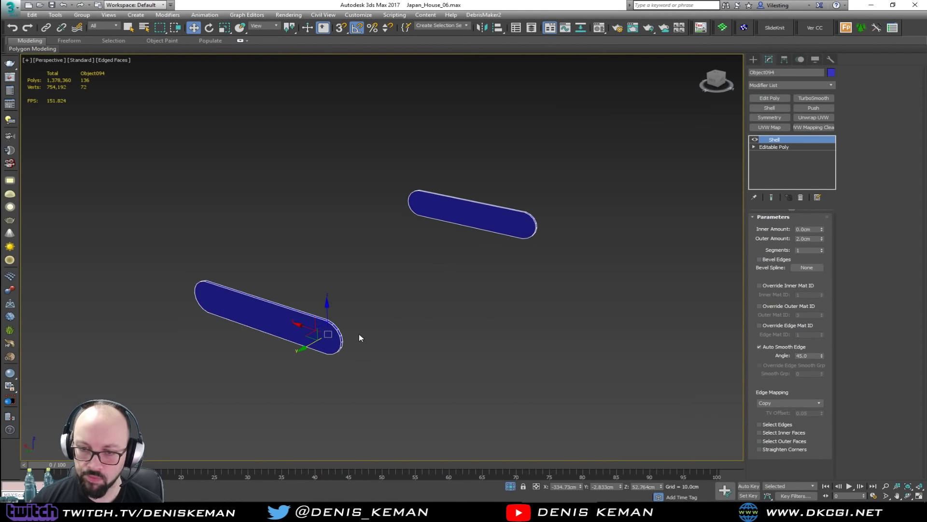
{"action": "scroll", "coordinate": [318, 335], "scroll_direction": "up", "scroll_amount": 2}
{"action": "scroll", "coordinate": [318, 335], "scroll_direction": "up", "scroll_amount": 3}
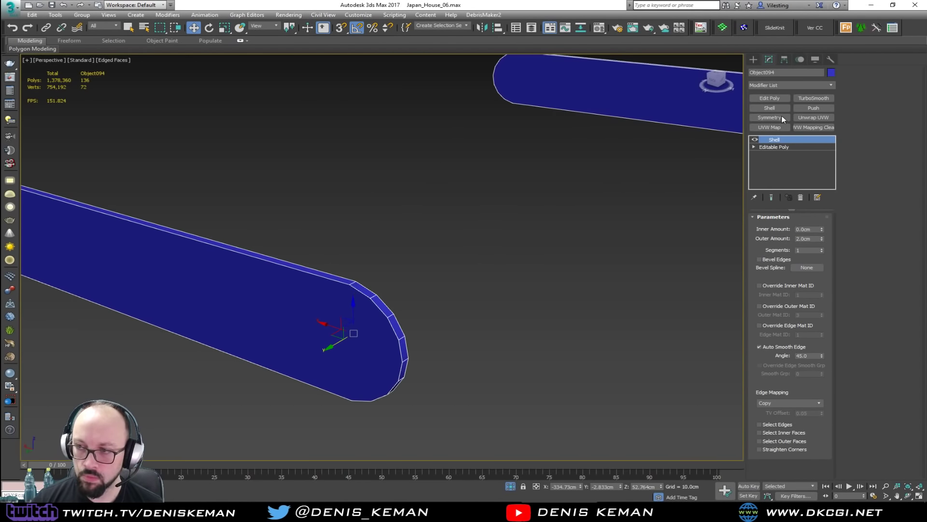
{"action": "left_click", "coordinate": [778, 100]}
{"action": "key", "text": "1"}
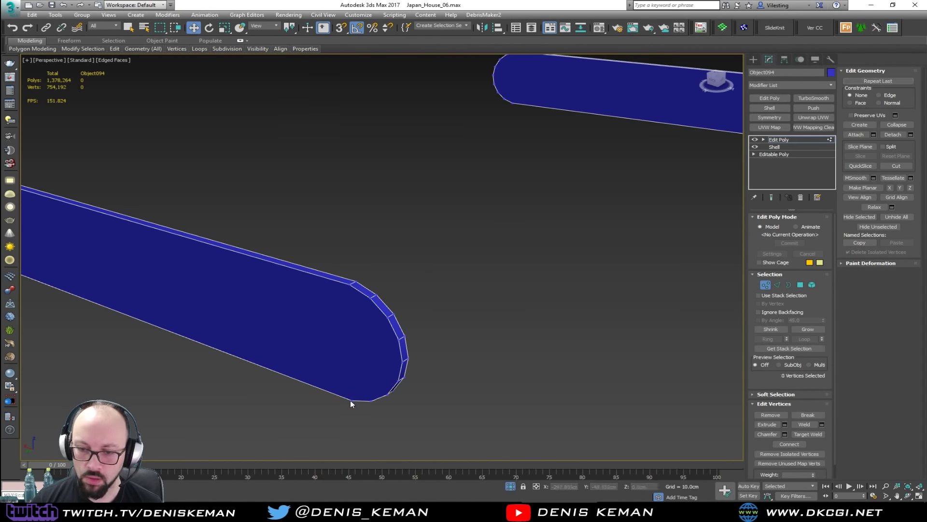
Step: Connect three opposing vertex pairs with vertical edges across one rounded tip of the near end cap
{"action": "left_click", "coordinate": [349, 400]}
{"action": "left_click", "coordinate": [356, 285], "text": "ctrl"}
{"action": "key", "text": "ctrl+shift+e"}
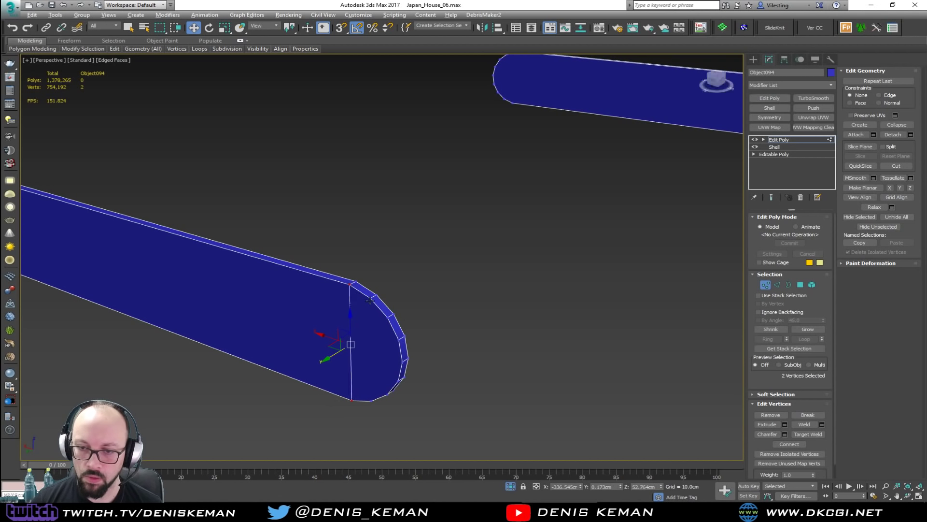
{"action": "left_click", "coordinate": [370, 298]}
{"action": "left_click", "coordinate": [372, 399], "text": "ctrl"}
{"action": "key", "text": "ctrl+shift+e"}
{"action": "left_click", "coordinate": [371, 400]}
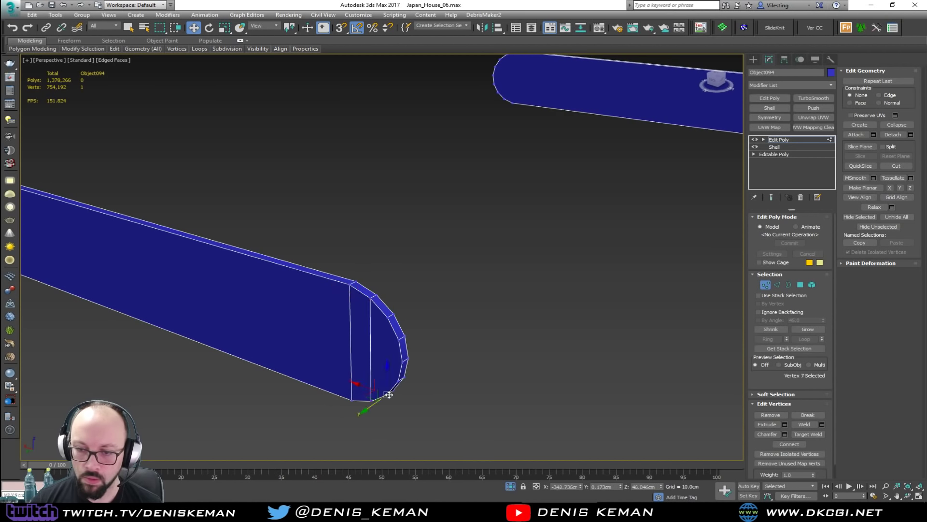
{"action": "left_click", "coordinate": [388, 317], "text": "ctrl"}
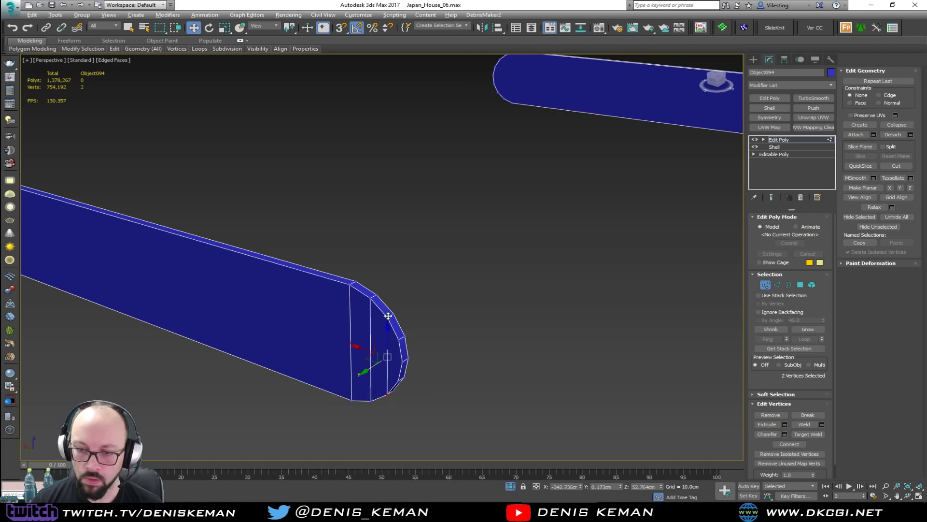
{"action": "scroll", "coordinate": [566, 341], "scroll_direction": "down", "scroll_amount": 3}
Step: Connect three opposing vertex pairs with vertical edges across the other rounded tip of the near end cap
{"action": "middle_click_drag", "start_coordinate": [318, 320], "coordinate": [473, 300]}
{"action": "middle_click_drag", "start_coordinate": [357, 343], "coordinate": [628, 203]}
{"action": "left_click", "coordinate": [528, 310]}
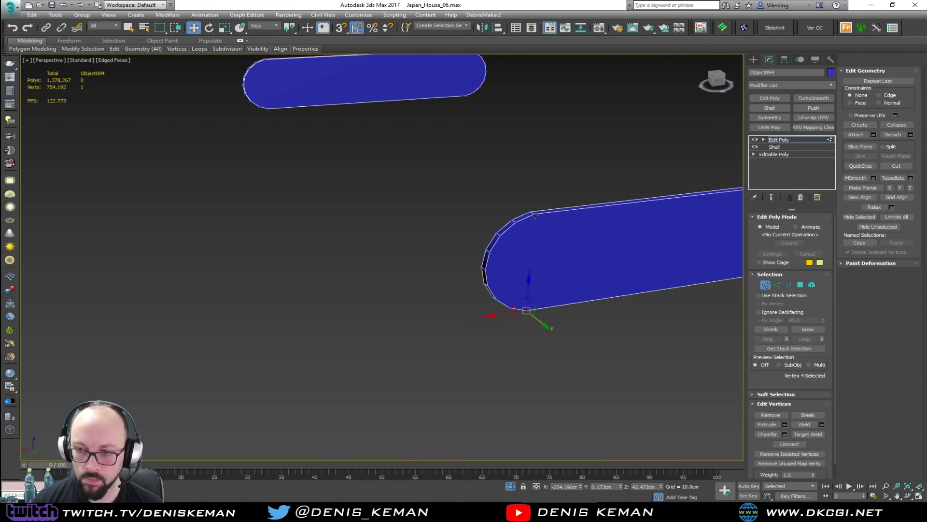
{"action": "left_click", "coordinate": [534, 213], "text": "ctrl"}
{"action": "key", "text": "ctrl+shift+e"}
{"action": "left_click", "coordinate": [515, 221]}
{"action": "left_click", "coordinate": [511, 307], "text": "ctrl"}
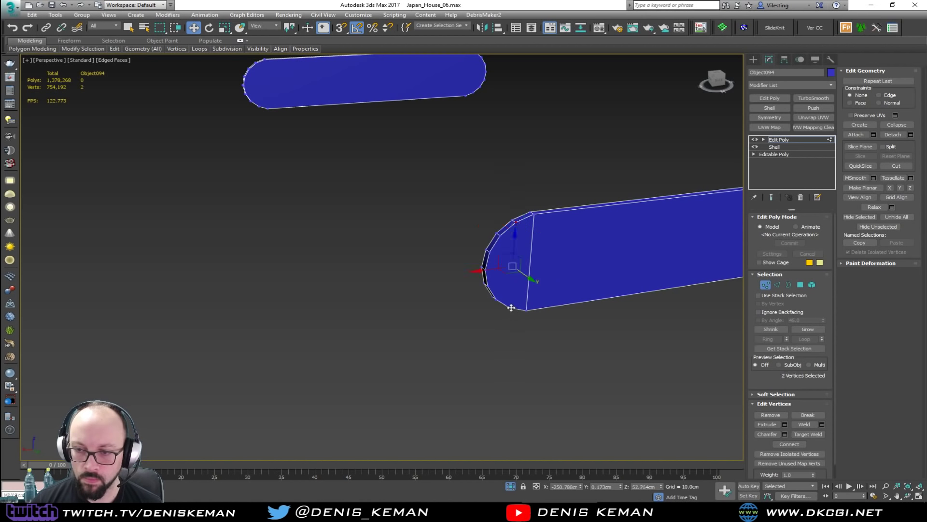
{"action": "key", "text": "ctrl+shift+e"}
{"action": "left_click", "coordinate": [497, 299]}
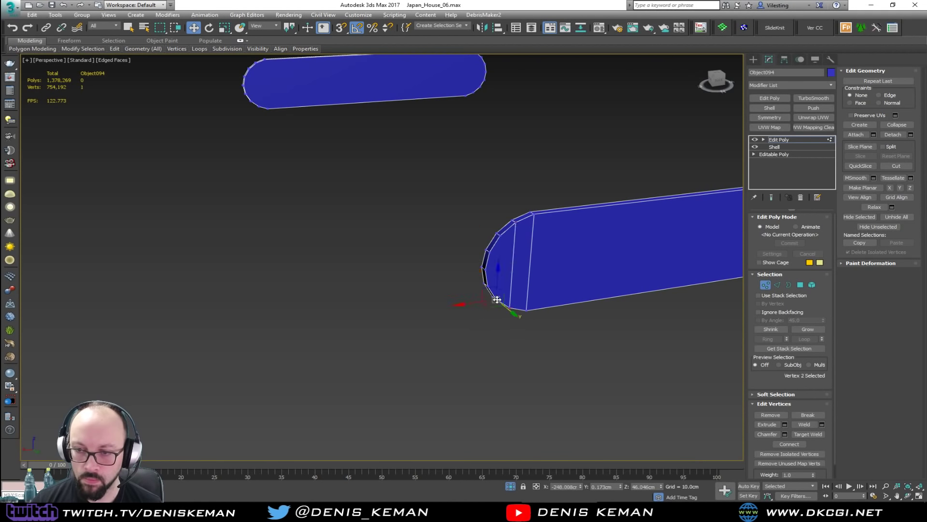
{"action": "left_click", "coordinate": [500, 237], "text": "ctrl"}
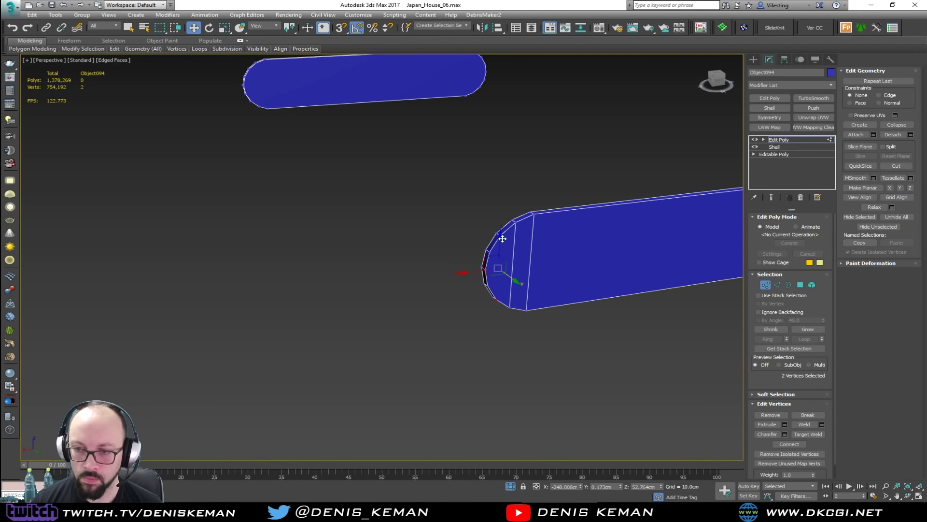
{"action": "key", "text": "ctrl+shift+e"}
Step: Insert a lengthwise edge loop through the vertical edges along the middle of the near end cap's face
{"action": "left_click", "coordinate": [527, 272]}
{"action": "key", "text": "alt+1"}
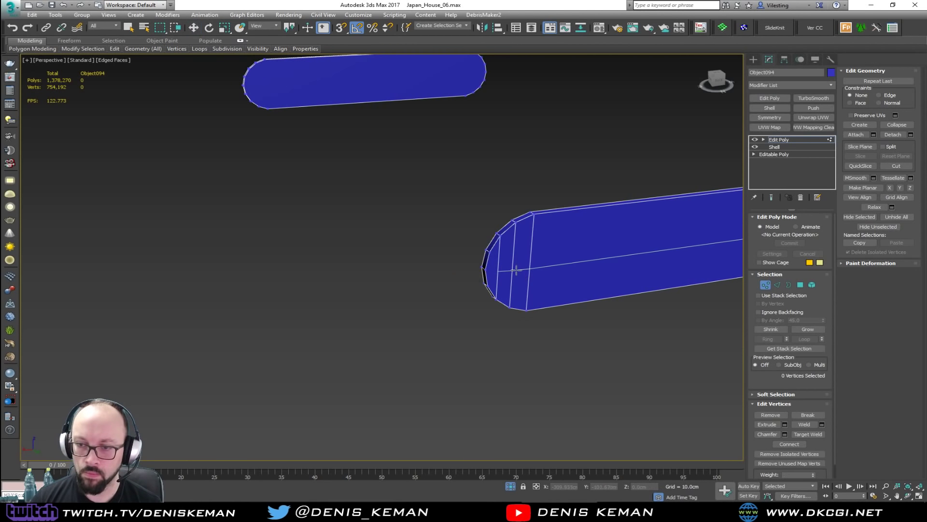
{"action": "left_click", "coordinate": [516, 270]}
{"action": "key", "text": "w"}
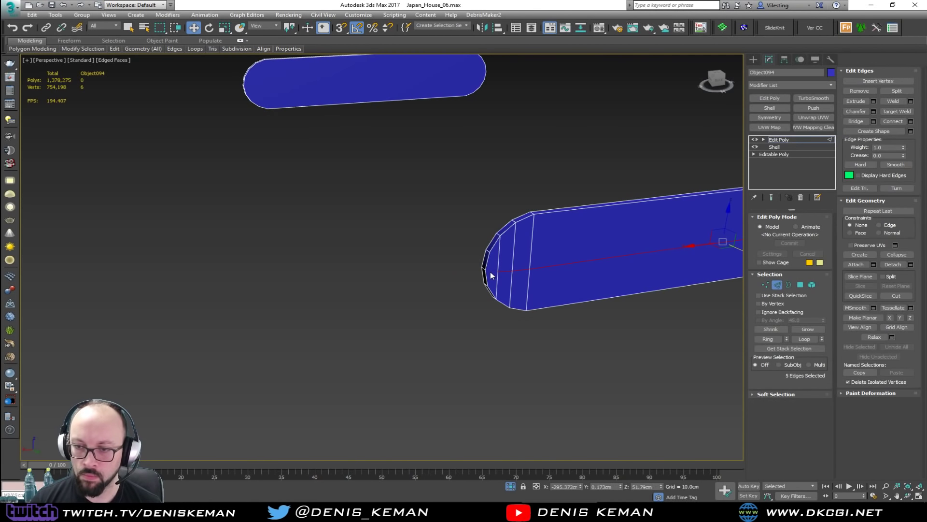
Step: Connect both ends of the lengthwise middle edge to the outermost vertices of the two rounded tips
{"action": "key", "text": "1"}
{"action": "left_click", "coordinate": [486, 269]}
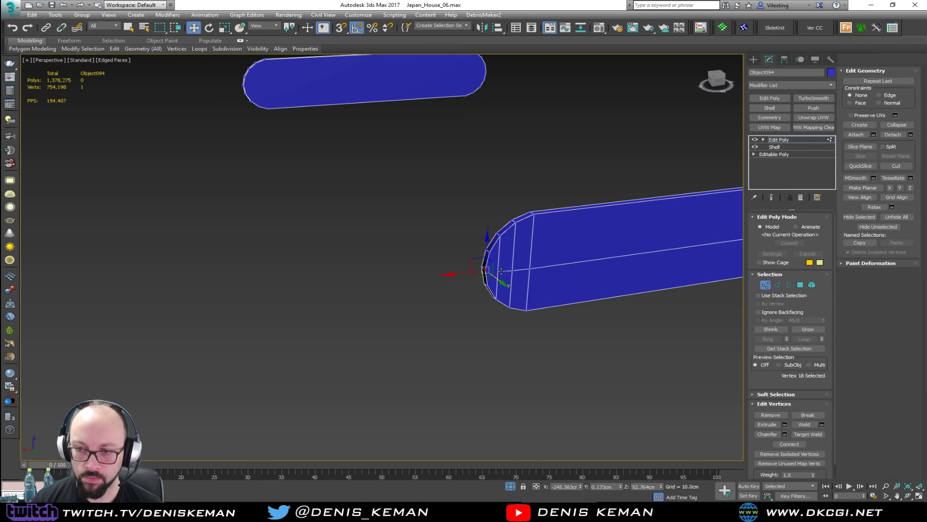
{"action": "left_click", "coordinate": [499, 270], "text": "ctrl"}
{"action": "middle_click_drag", "start_coordinate": [516, 282], "coordinate": [366, 286], "text": "alt"}
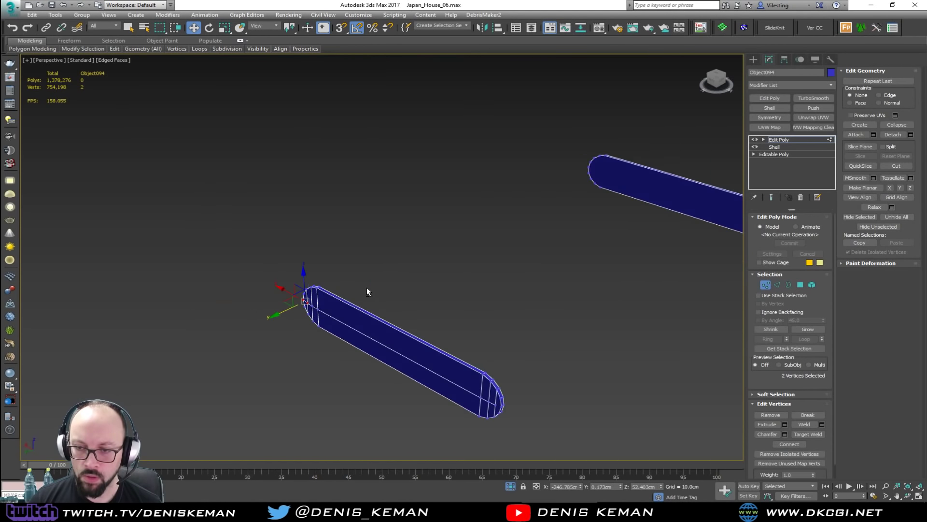
{"action": "scroll", "coordinate": [503, 405], "scroll_direction": "up", "scroll_amount": 3}
{"action": "left_click", "coordinate": [514, 405]}
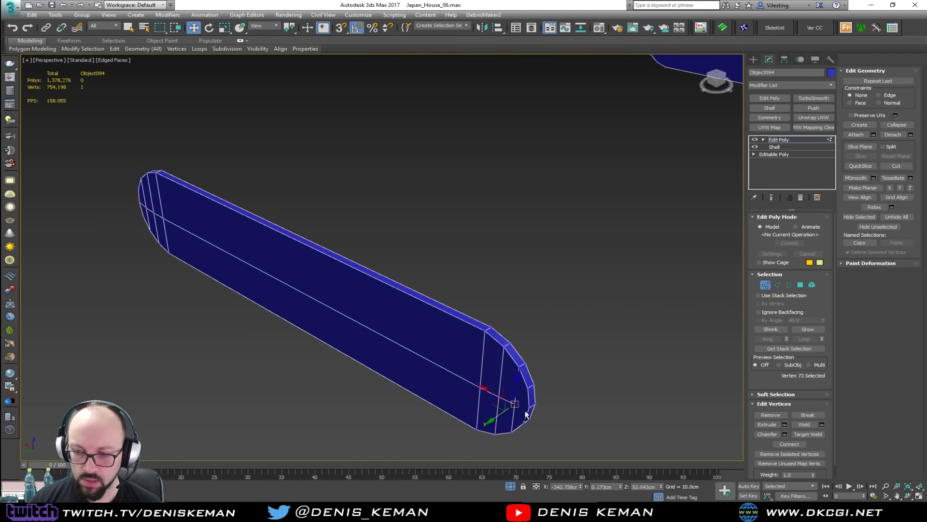
{"action": "middle_click_drag", "start_coordinate": [528, 411], "coordinate": [733, 325], "text": "alt"}
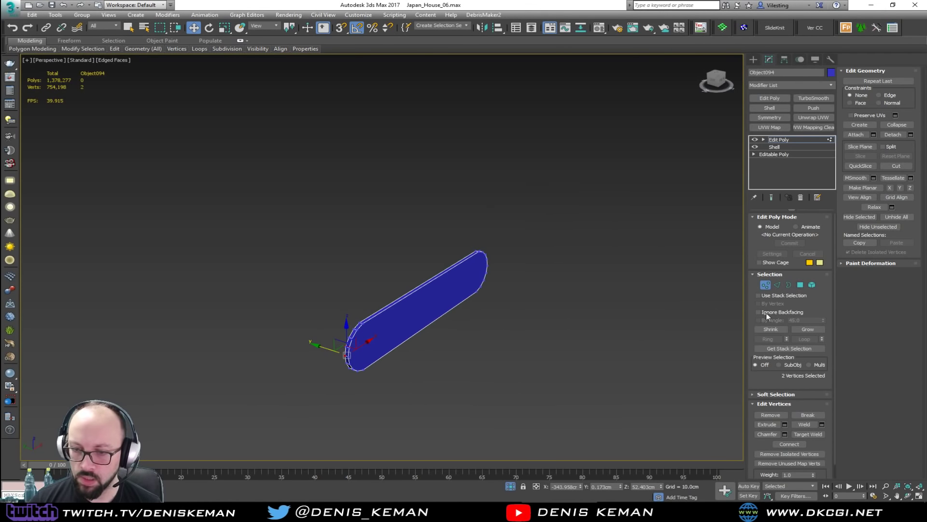
Step: Delete the second, unedited end cap as an element, keeping only the cap with the new edges
{"action": "left_click", "coordinate": [811, 285]}
{"action": "middle_click_drag", "start_coordinate": [530, 344], "coordinate": [440, 291], "text": "alt"}
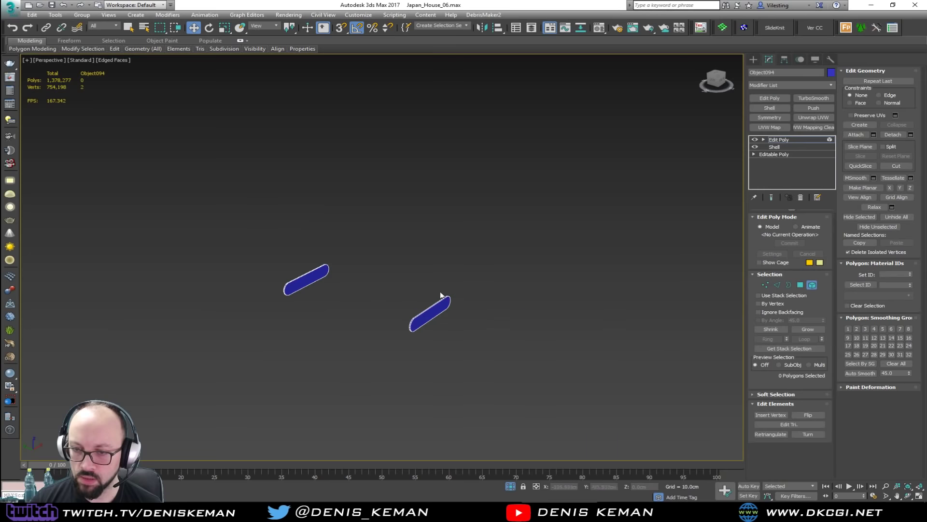
{"action": "left_click_drag", "start_coordinate": [369, 314], "coordinate": [381, 344]}
{"action": "key", "text": "Delete"}
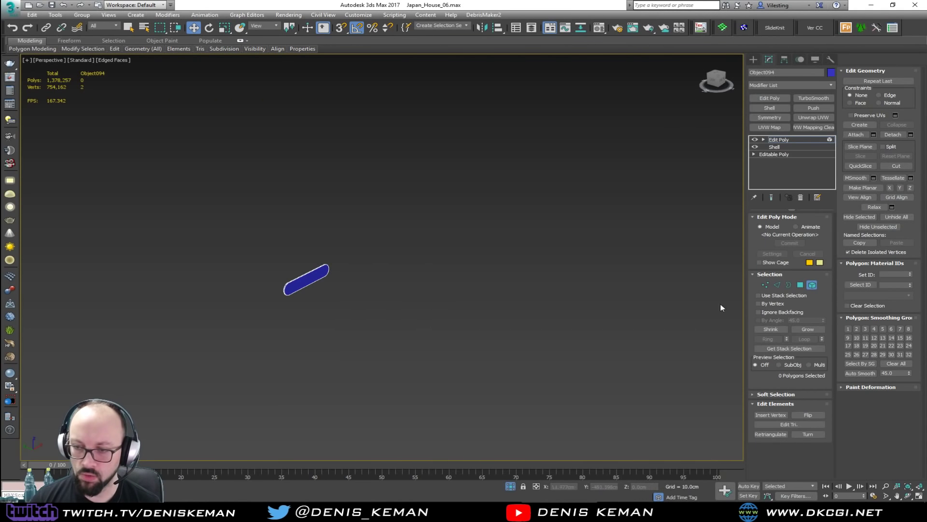
{"action": "left_click", "coordinate": [811, 285]}
Step: Center the pivot of the remaining end cap to the object
{"action": "key", "text": "z"}
{"action": "middle_click_drag", "start_coordinate": [594, 289], "coordinate": [554, 280], "text": "alt"}
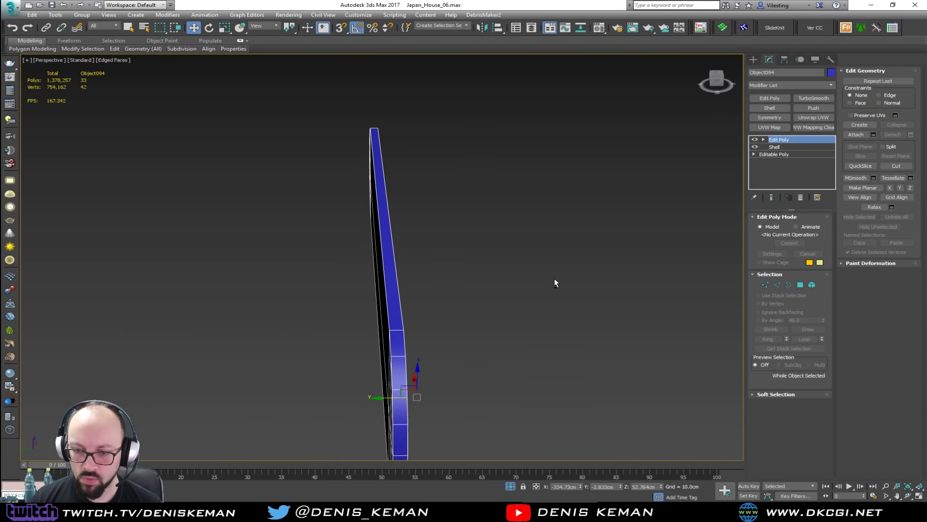
{"action": "left_click", "coordinate": [800, 59]}
{"action": "left_click", "coordinate": [792, 117]}
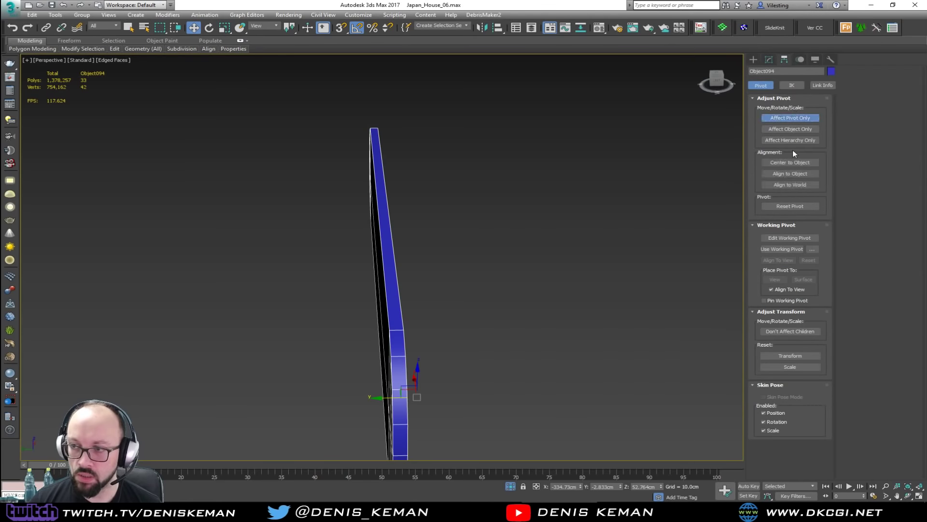
{"action": "left_click", "coordinate": [792, 163]}
{"action": "key", "text": "Insert"}
{"action": "middle_click_drag", "start_coordinate": [538, 165], "coordinate": [655, 169], "text": "alt"}
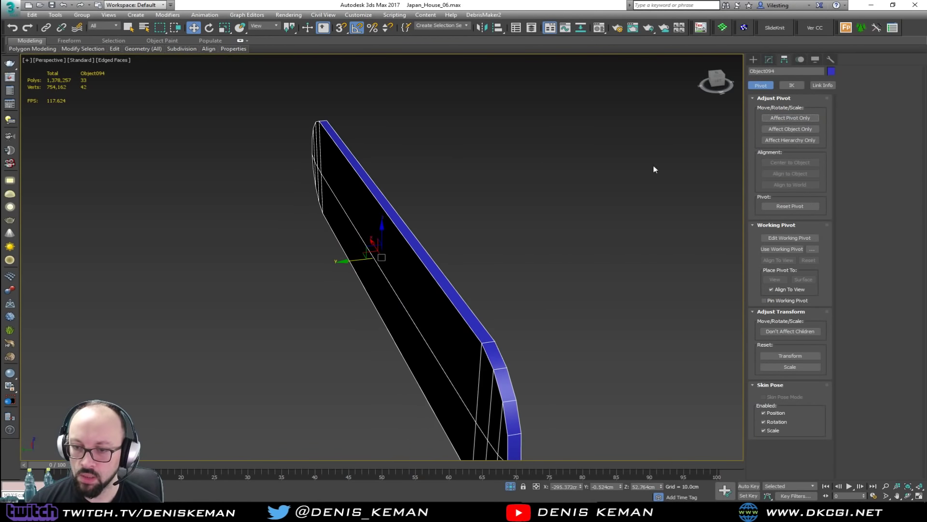
Step: Add a Symmetry modifier mirrored on the Z axis with Flip enabled to copy the edged face to the cap's opposite side
{"action": "left_click", "coordinate": [769, 59]}
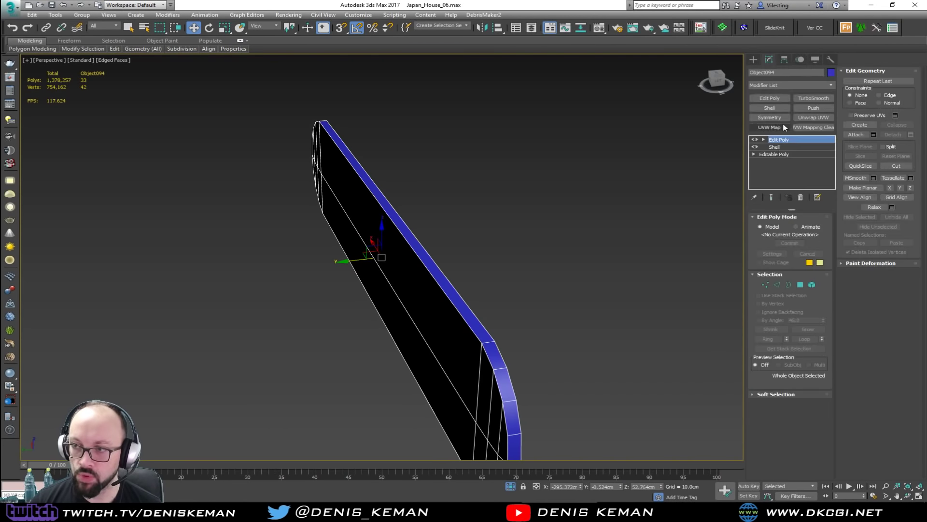
{"action": "left_click", "coordinate": [781, 119]}
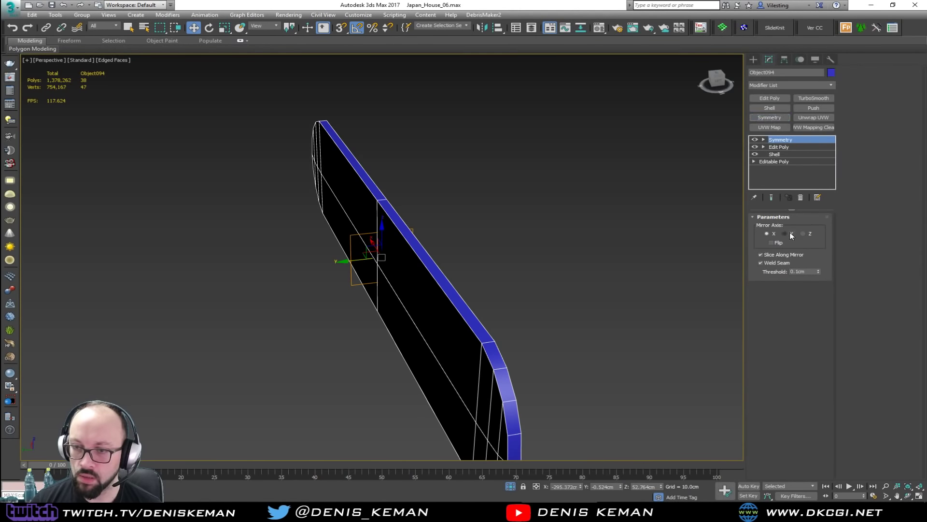
{"action": "left_click", "coordinate": [785, 233]}
{"action": "left_click", "coordinate": [802, 234]}
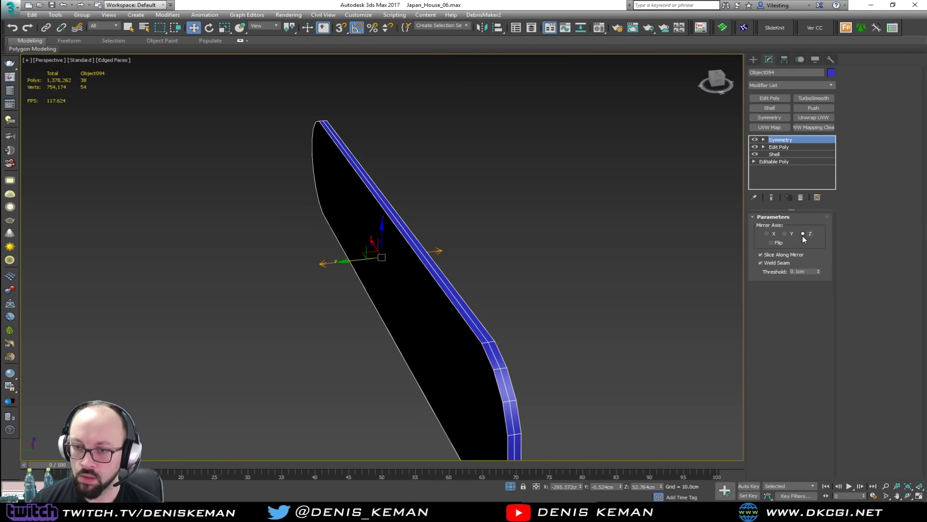
{"action": "left_click", "coordinate": [771, 242]}
{"action": "scroll", "coordinate": [477, 216], "scroll_direction": "down", "scroll_amount": 4}
{"action": "middle_click_drag", "start_coordinate": [477, 216], "coordinate": [457, 209]}
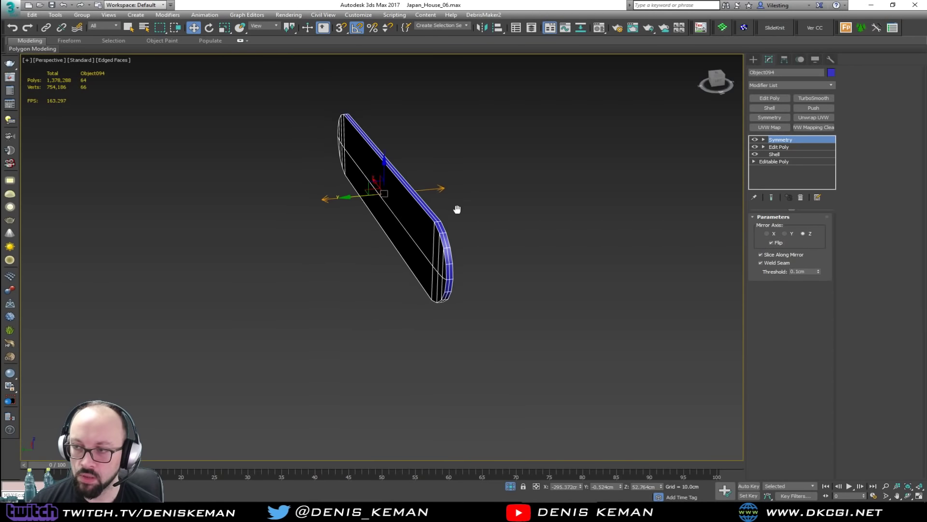
Step: Add an Edit Poly above the Symmetry and remove the seam edge loop running around the cap's rim
{"action": "scroll", "coordinate": [457, 208], "scroll_direction": "up", "scroll_amount": 3}
{"action": "left_click", "coordinate": [773, 101]}
{"action": "key", "text": "2"}
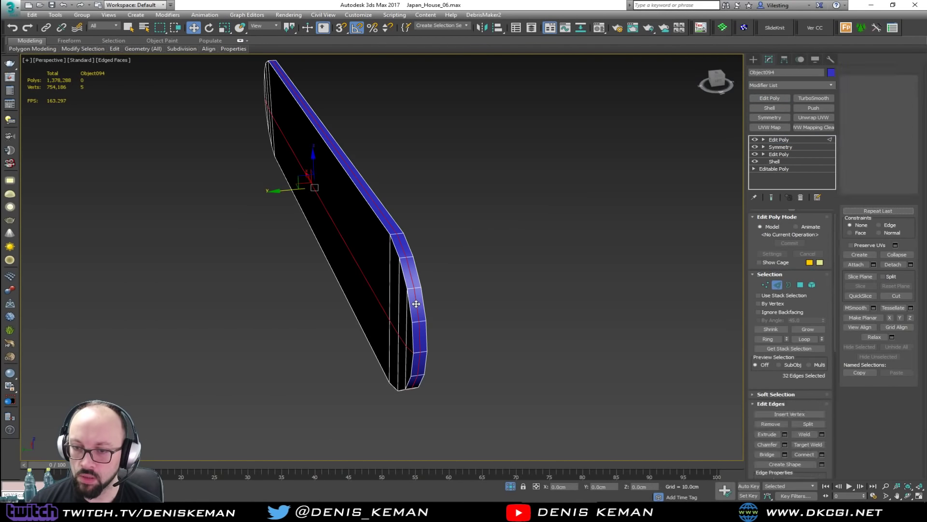
{"action": "double_click", "coordinate": [416, 304]}
{"action": "key", "text": "ctrl+BackSpace"}
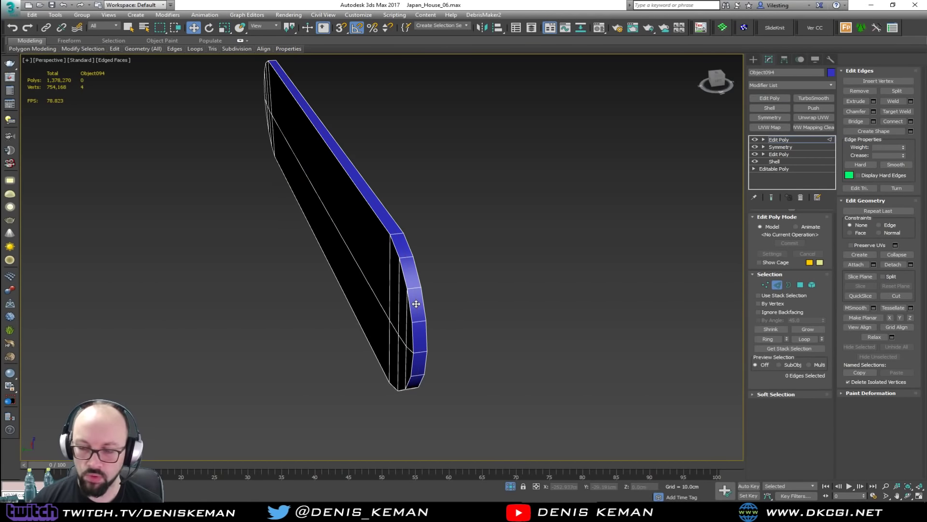
{"action": "left_click", "coordinate": [777, 285]}
Step: Add a Chamfer modifier to the end cap with an amount of 0.1 cm and a minimum angle of 50
{"action": "middle_click_drag", "start_coordinate": [473, 227], "coordinate": [489, 225], "text": "alt"}
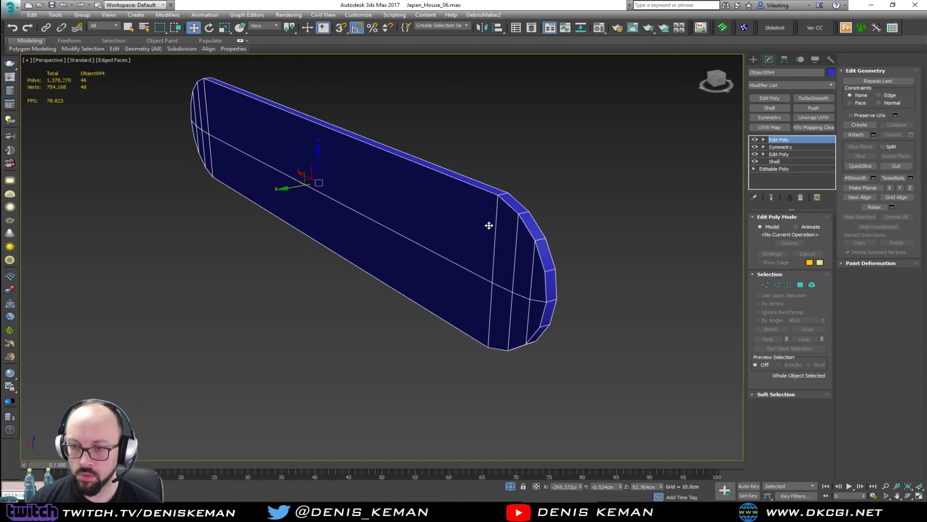
{"action": "left_click", "coordinate": [776, 84]}
{"action": "key", "text": "c"}
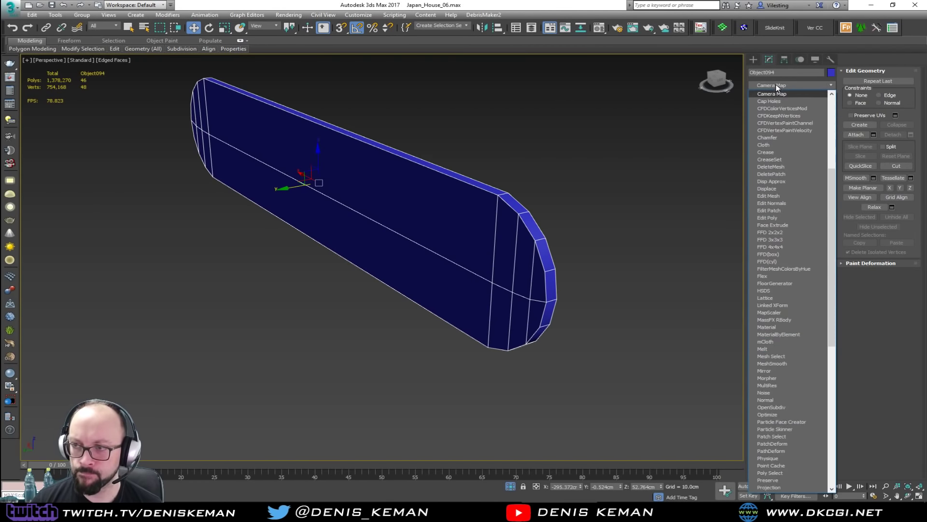
{"action": "left_click", "coordinate": [772, 139]}
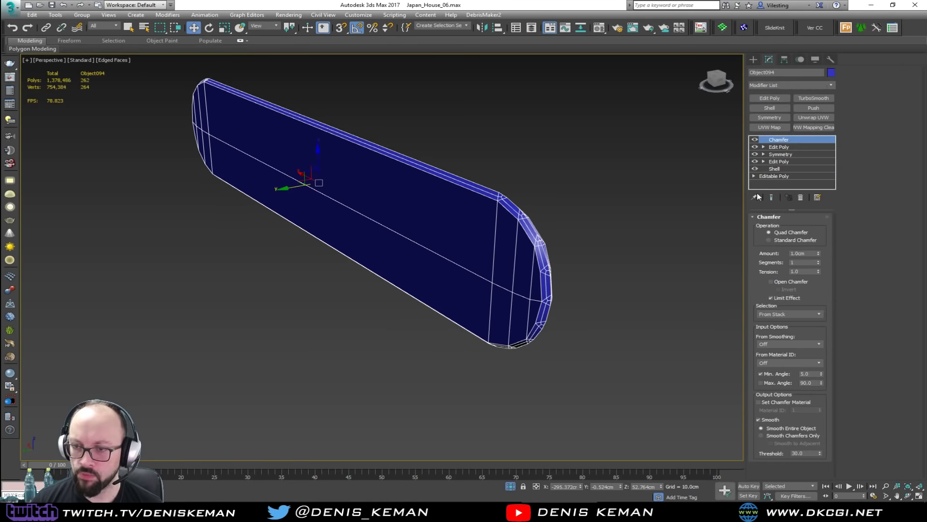
{"action": "double_click", "coordinate": [803, 253]}
{"action": "type", "text": "0.1"}
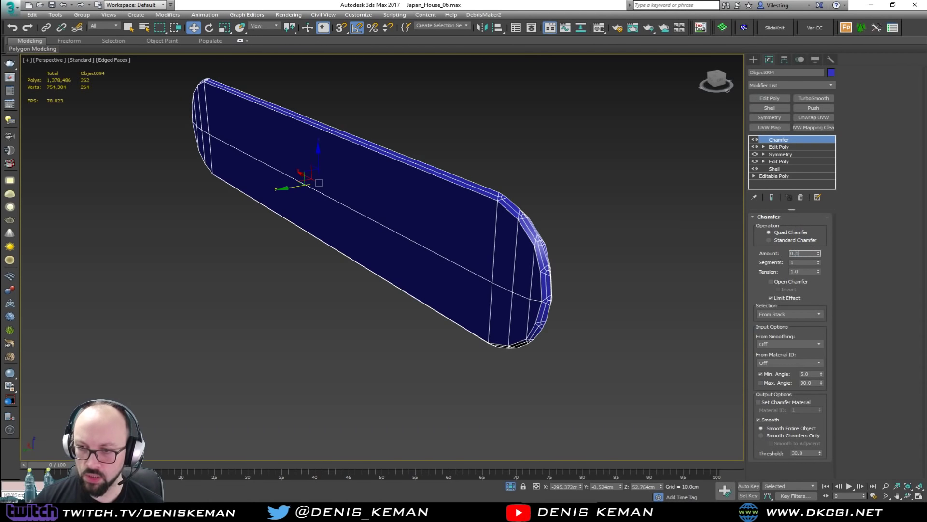
{"action": "key", "text": "Return"}
{"action": "left_click_drag", "start_coordinate": [813, 374], "coordinate": [782, 375]}
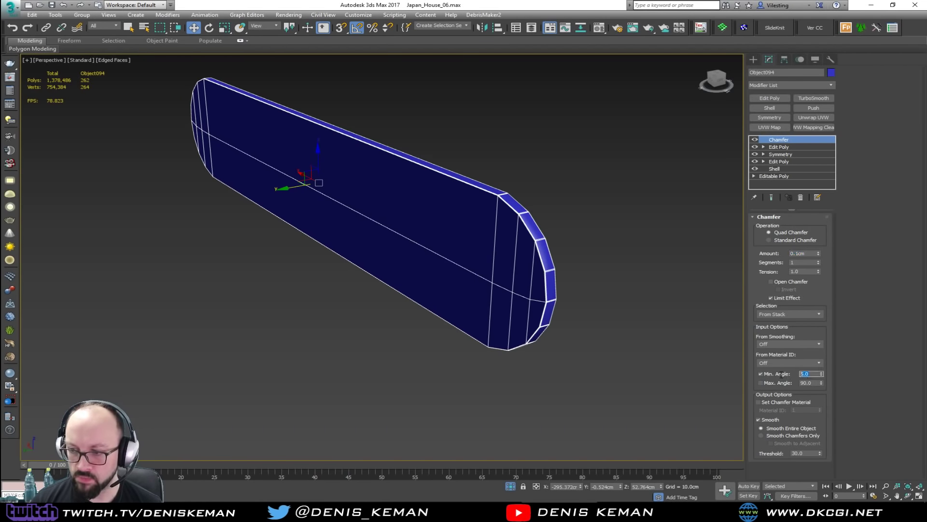
{"action": "type", "text": "50"}
{"action": "key", "text": "Return"}
Step: Apply TurboSmooth with 2 iterations to the end cap and check its shading and wireframe
{"action": "key", "text": "F4"}
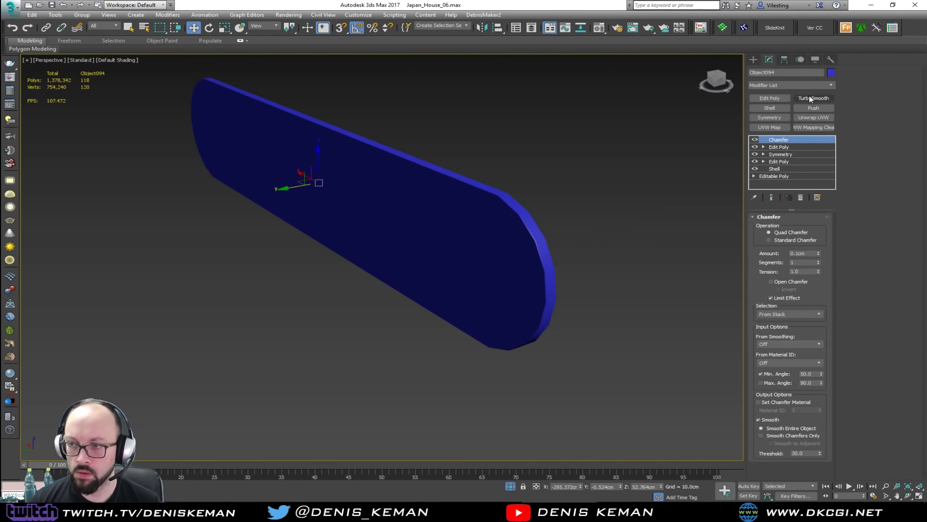
{"action": "left_click", "coordinate": [810, 98]}
{"action": "left_click", "coordinate": [820, 230]}
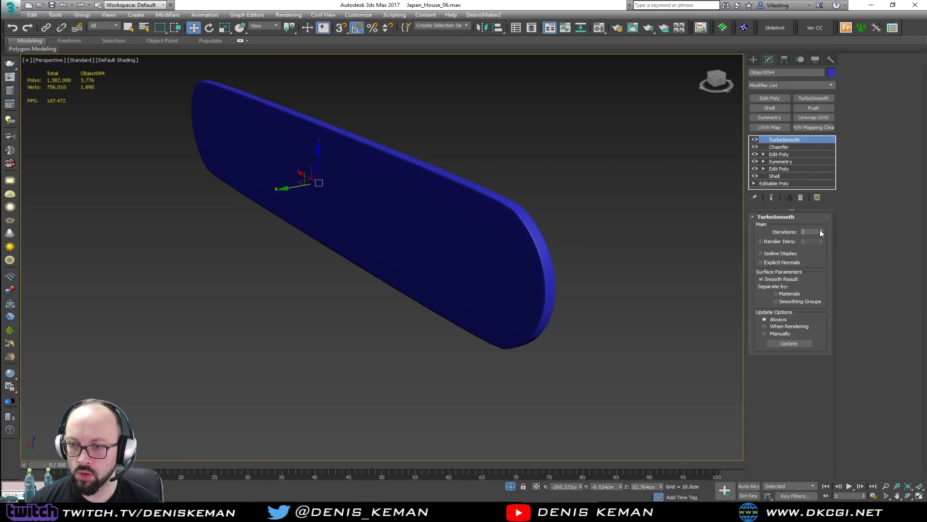
{"action": "left_click", "coordinate": [526, 194]}
{"action": "middle_click_drag", "start_coordinate": [525, 193], "coordinate": [525, 261], "text": "alt"}
{"action": "scroll", "coordinate": [525, 260], "scroll_direction": "up", "scroll_amount": 4}
{"action": "key", "text": "F4"}
{"action": "left_click", "coordinate": [525, 261]}
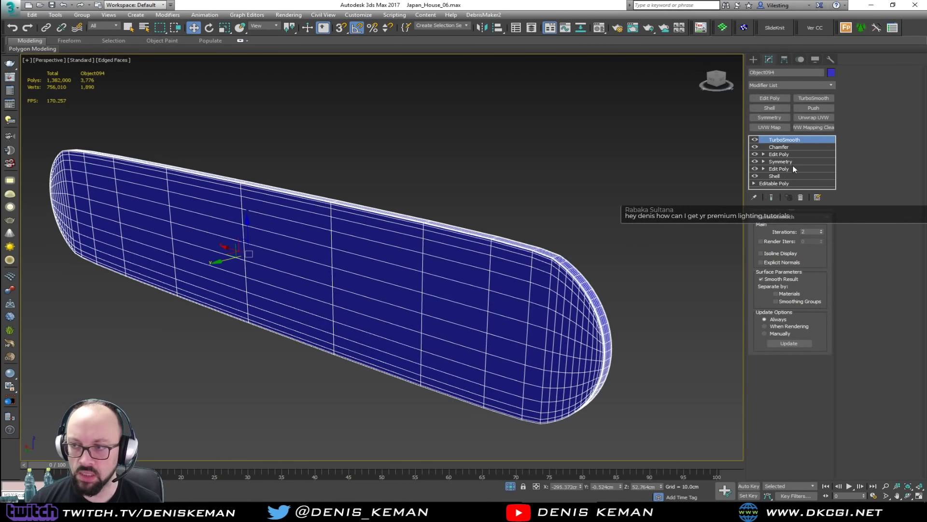
Step: Disable the TurboSmooth display and add an Edit Poly directly above the Chamfer
{"action": "left_click", "coordinate": [756, 139]}
{"action": "middle_click_drag", "start_coordinate": [604, 175], "coordinate": [629, 178], "text": "alt"}
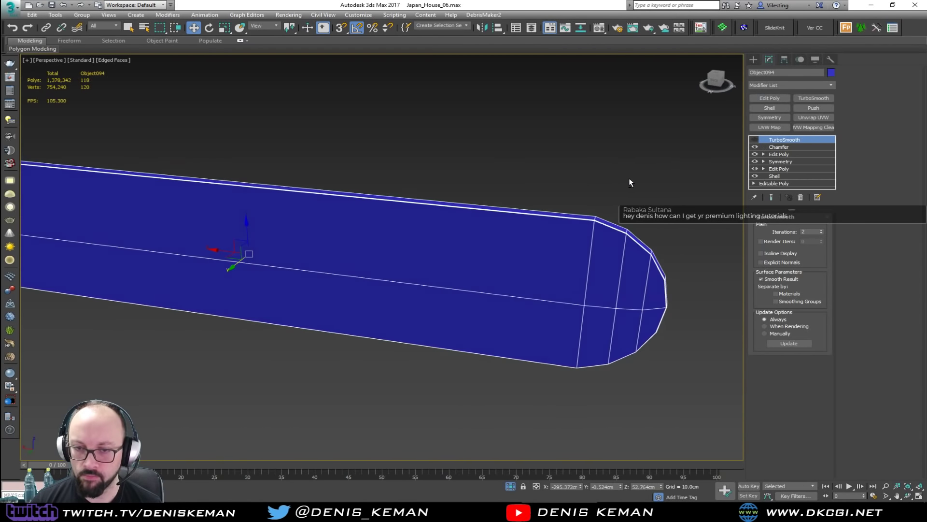
{"action": "scroll", "coordinate": [696, 176], "scroll_direction": "up", "scroll_amount": 3}
{"action": "left_click", "coordinate": [789, 148]}
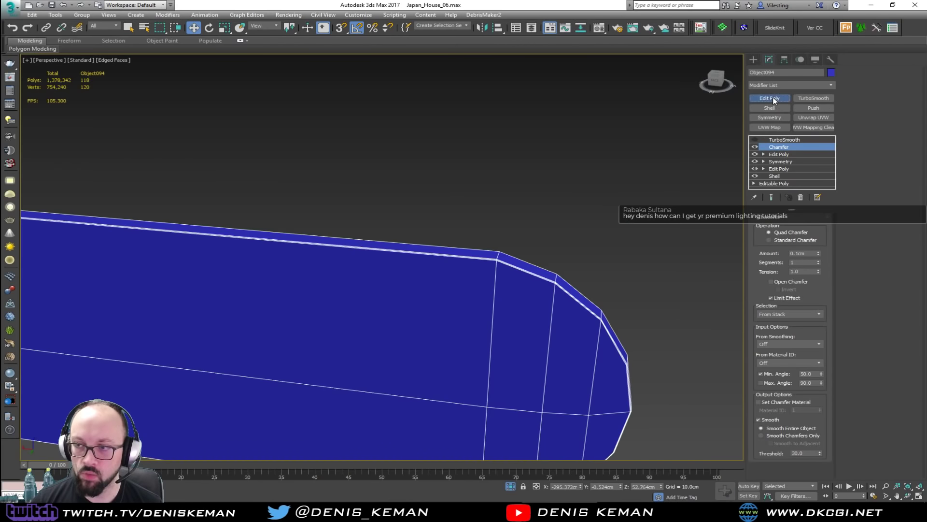
{"action": "left_click", "coordinate": [773, 98]}
Step: Connect the cap's long lengthwise edges with 5 segments to divide the straight middle section
{"action": "scroll", "coordinate": [430, 222], "scroll_direction": "down", "scroll_amount": 2}
{"action": "middle_click_drag", "start_coordinate": [441, 218], "coordinate": [583, 187]}
{"action": "scroll", "coordinate": [583, 187], "scroll_direction": "down", "scroll_amount": 2}
{"action": "key", "text": "2"}
{"action": "left_click_drag", "start_coordinate": [437, 105], "coordinate": [438, 381]}
{"action": "left_click", "coordinate": [911, 121]}
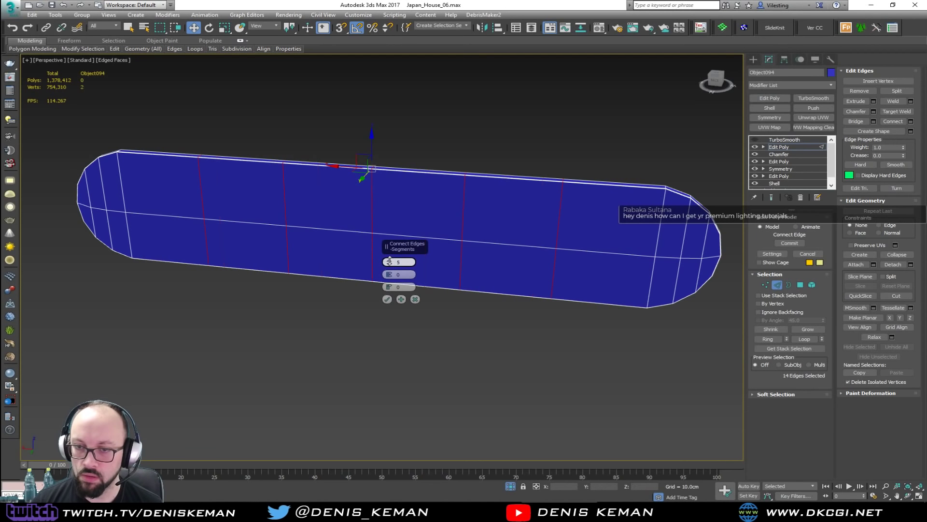
{"action": "left_click", "coordinate": [778, 284]}
{"action": "left_click", "coordinate": [528, 135]}
{"action": "left_click", "coordinate": [567, 211]}
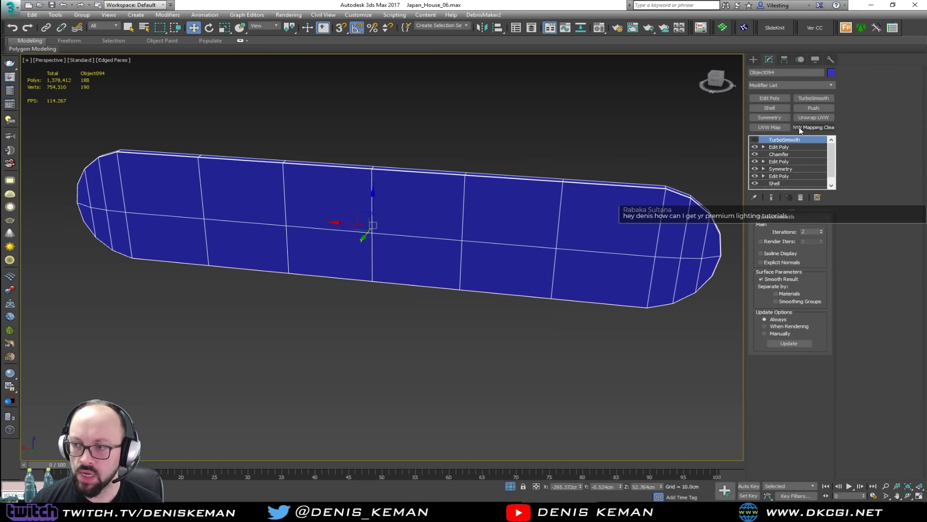
Step: Turn the TurboSmooth display back on and inspect the smoothed end cap without edged faces
{"action": "left_click", "coordinate": [755, 139]}
{"action": "left_click", "coordinate": [557, 145]}
{"action": "key", "text": "F4"}
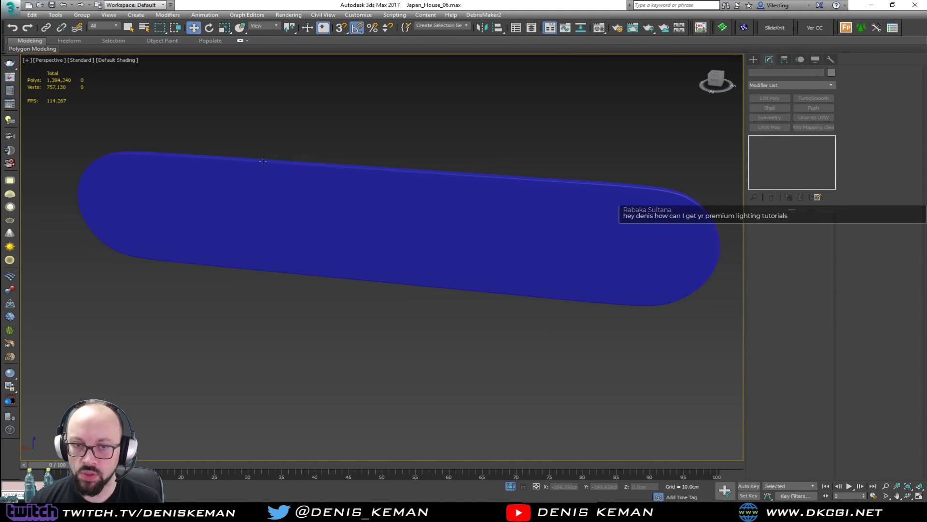
{"action": "middle_click_drag", "start_coordinate": [468, 152], "coordinate": [447, 173], "text": "alt"}
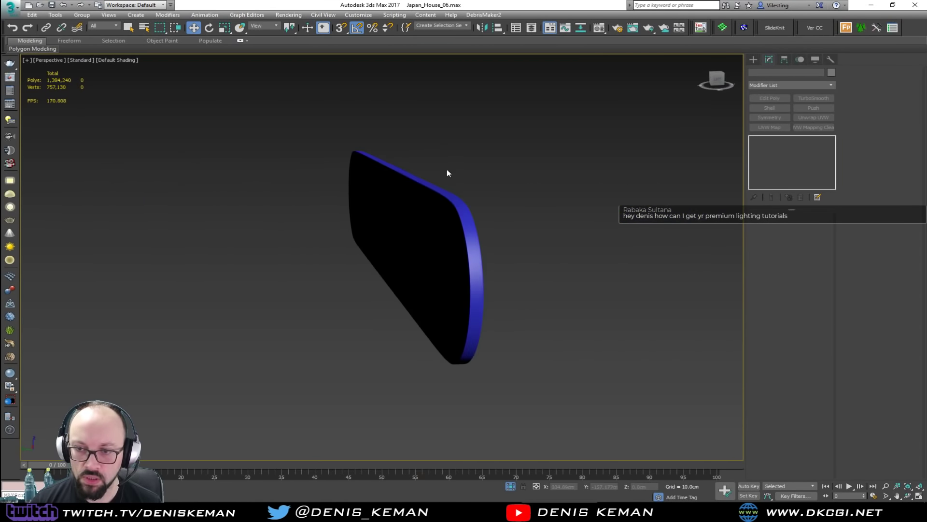
Step: End the cap's isolation, turn on edged faces, and isolate the seat body together with its end cap
{"action": "right_click", "coordinate": [447, 173]}
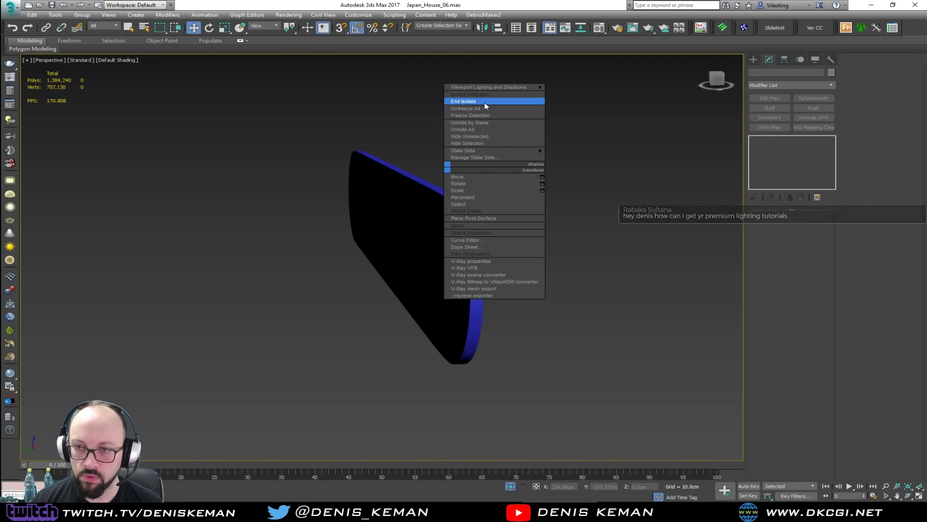
{"action": "left_click", "coordinate": [484, 102]}
{"action": "scroll", "coordinate": [531, 179], "scroll_direction": "up", "scroll_amount": 4}
{"action": "mouse_move", "coordinate": [512, 206]}
{"action": "middle_mouse_down", "text": "alt"}
{"action": "mouse_move", "coordinate": [524, 177]}
{"action": "mouse_move", "coordinate": [537, 181]}
{"action": "middle_mouse_up", "text": "alt"}
{"action": "scroll", "coordinate": [471, 212], "scroll_direction": "up", "scroll_amount": 8}
{"action": "key", "text": "F4"}
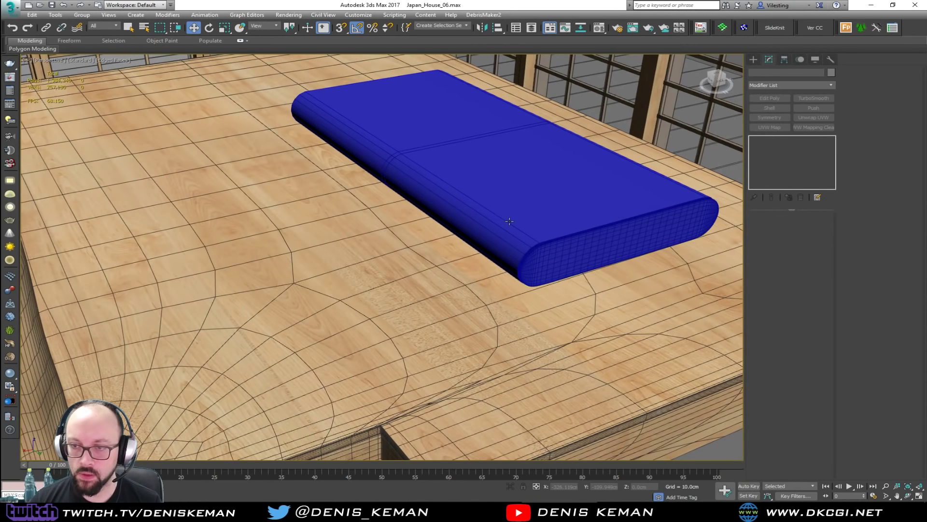
{"action": "left_click", "coordinate": [538, 252]}
{"action": "left_click", "coordinate": [483, 169], "text": "ctrl"}
{"action": "key", "text": "alt+q"}
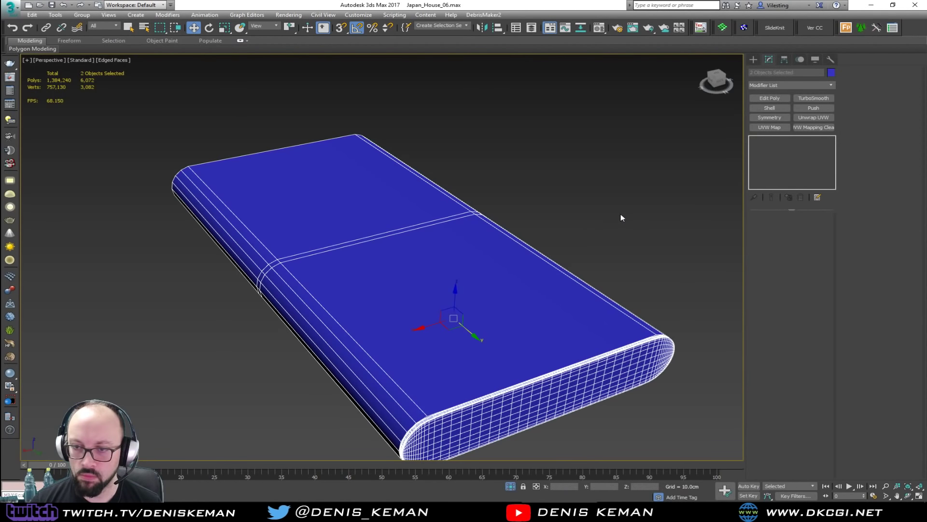
Step: Copy the end cap along the seat's length to the opposite end as an independent copy
{"action": "left_click", "coordinate": [621, 218]}
{"action": "middle_click_drag", "start_coordinate": [621, 219], "coordinate": [483, 226], "text": "alt"}
{"action": "left_click", "coordinate": [144, 371]}
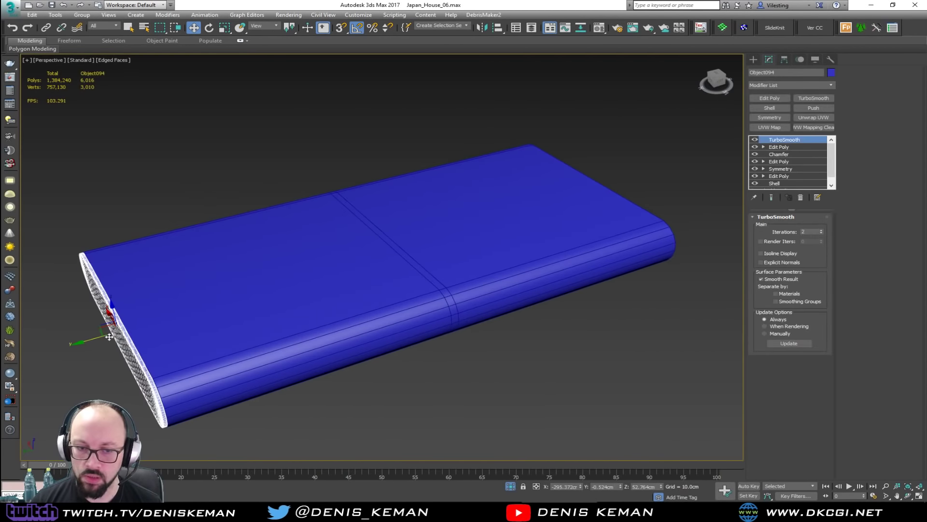
{"action": "mouse_move", "coordinate": [109, 336]}
{"action": "left_mouse_down", "text": "shift"}
{"action": "mouse_move", "coordinate": [445, 301]}
{"action": "mouse_move", "coordinate": [588, 226]}
{"action": "left_mouse_up", "text": "shift"}
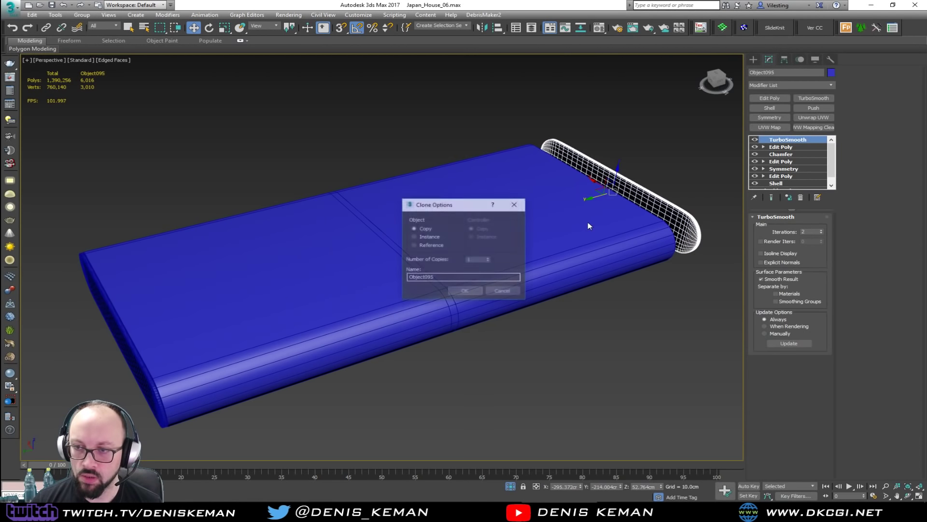
{"action": "left_click", "coordinate": [465, 290]}
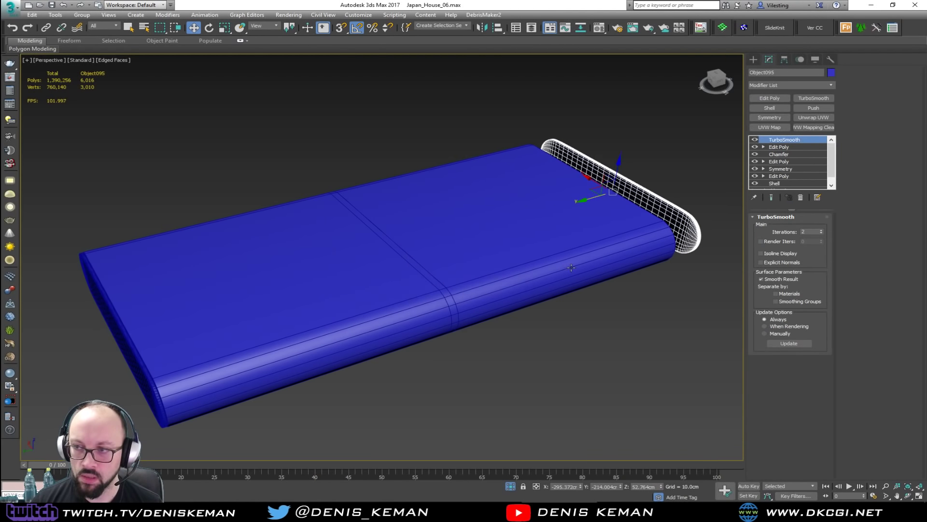
Step: Remove the TurboSmooth modifier from both the copied and the original end cap
{"action": "key", "text": "Delete"}
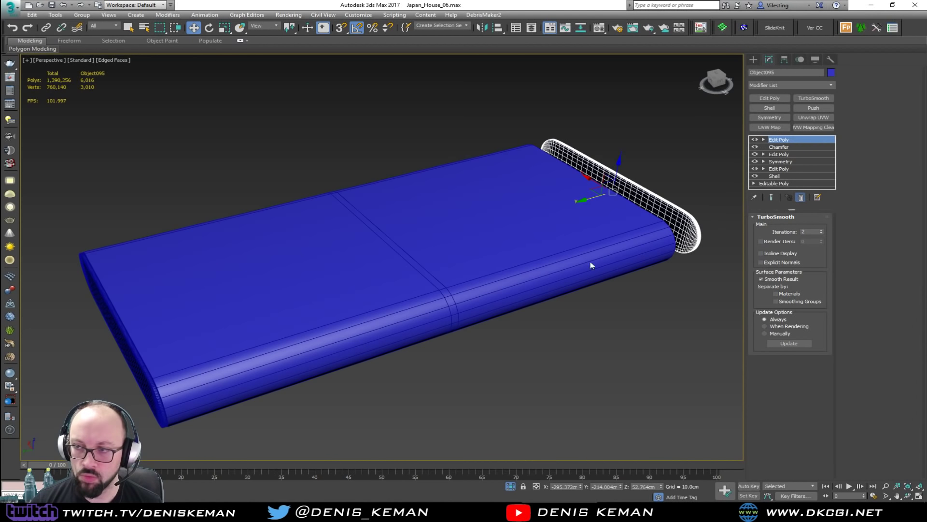
{"action": "left_click", "coordinate": [140, 374]}
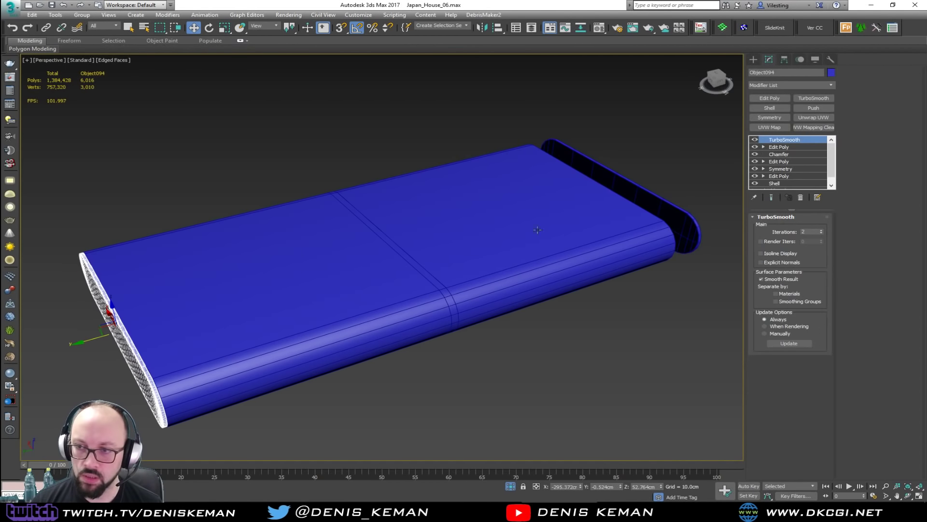
{"action": "left_click", "coordinate": [800, 197]}
Step: Snap the copied end cap flush against the far end of the seat body
{"action": "left_click", "coordinate": [621, 198]}
{"action": "key", "text": "z"}
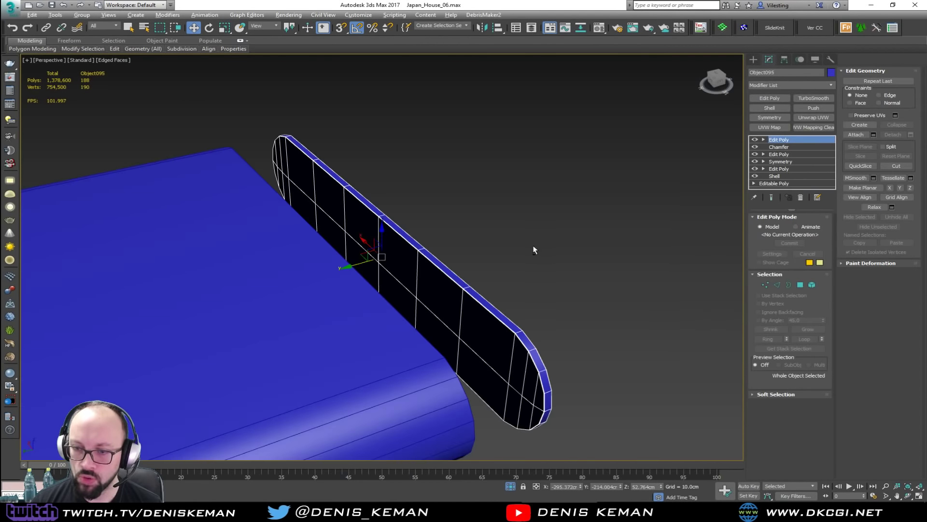
{"action": "middle_click_drag", "start_coordinate": [533, 250], "coordinate": [524, 245], "text": "alt"}
{"action": "key", "text": "s"}
{"action": "mouse_move", "coordinate": [382, 257]}
{"action": "left_mouse_down"}
{"action": "mouse_move", "coordinate": [456, 350]}
{"action": "mouse_move", "coordinate": [398, 356]}
{"action": "left_mouse_up"}
{"action": "left_click", "coordinate": [474, 307]}
Step: Delete the narrow strip of polygons around the seat body's middle seam, splitting it into two halves
{"action": "middle_click_drag", "start_coordinate": [310, 314], "coordinate": [524, 186]}
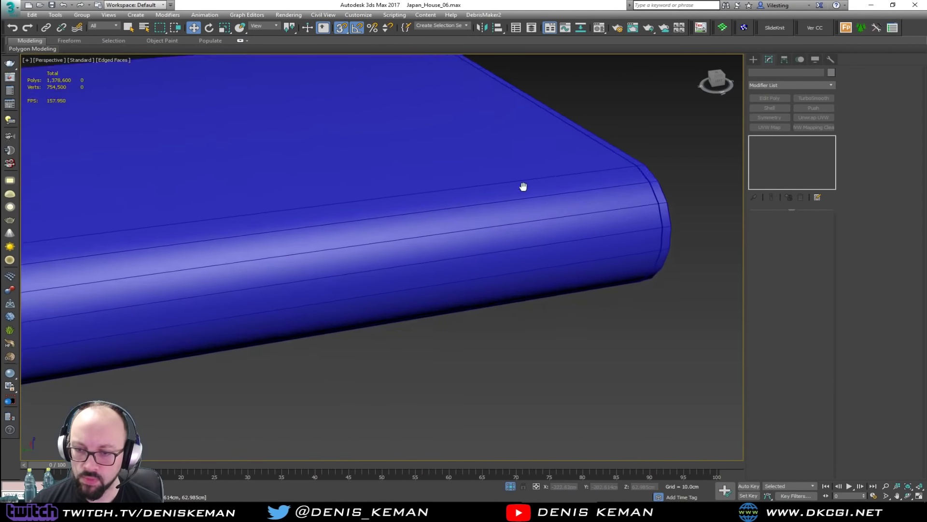
{"action": "scroll", "coordinate": [523, 187], "scroll_direction": "down", "scroll_amount": 1}
{"action": "left_click", "coordinate": [336, 218]}
{"action": "middle_click_drag", "start_coordinate": [261, 187], "coordinate": [515, 196]}
{"action": "key", "text": "2"}
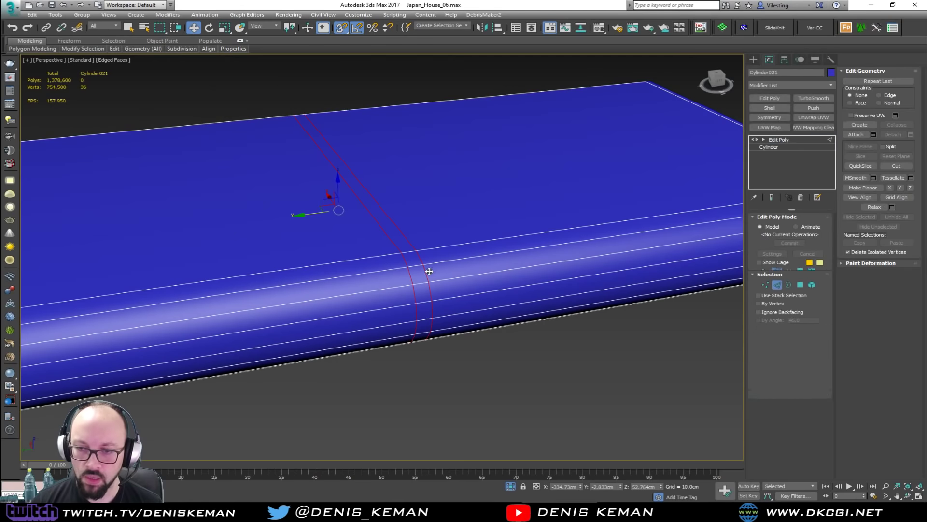
{"action": "left_click", "coordinate": [420, 282]}
{"action": "key", "text": "alt+r"}
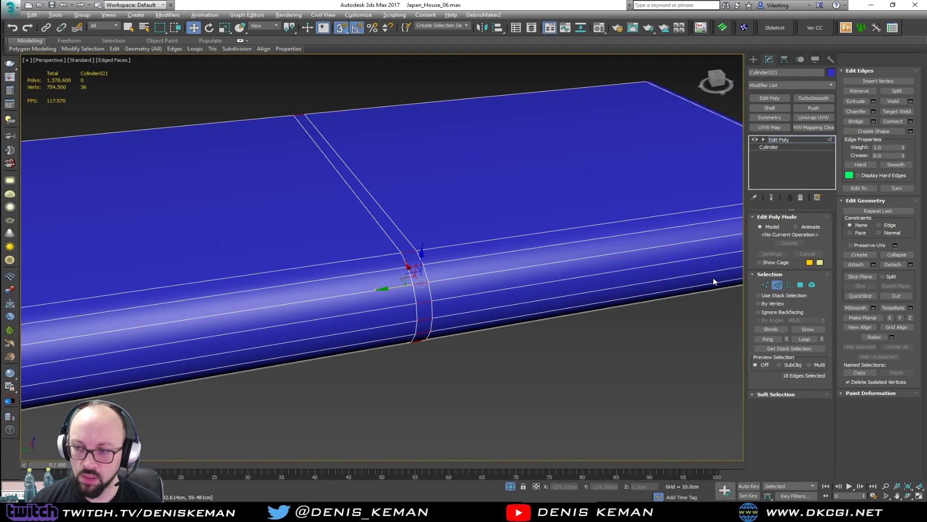
{"action": "key", "text": "Delete"}
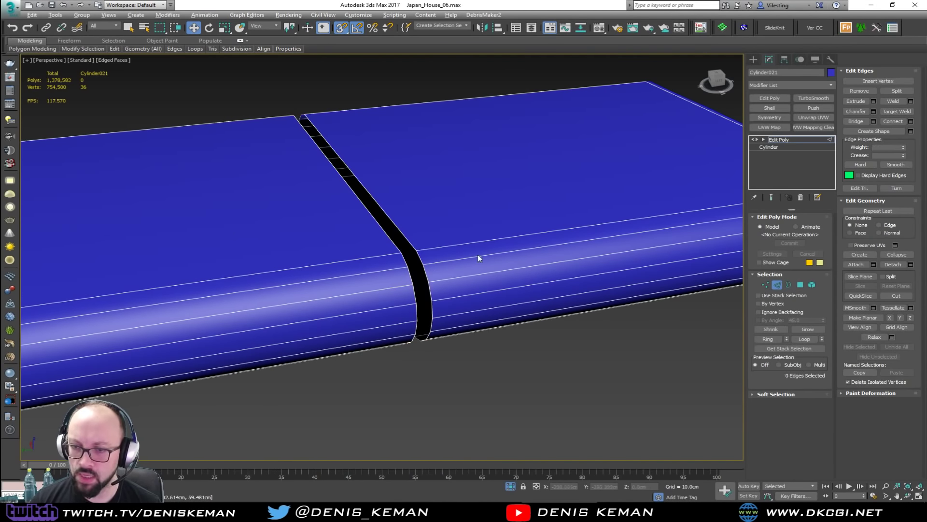
Step: Cap the open borders on both sides of the seat body's middle gap
{"action": "key", "text": "3"}
{"action": "left_click", "coordinate": [423, 290]}
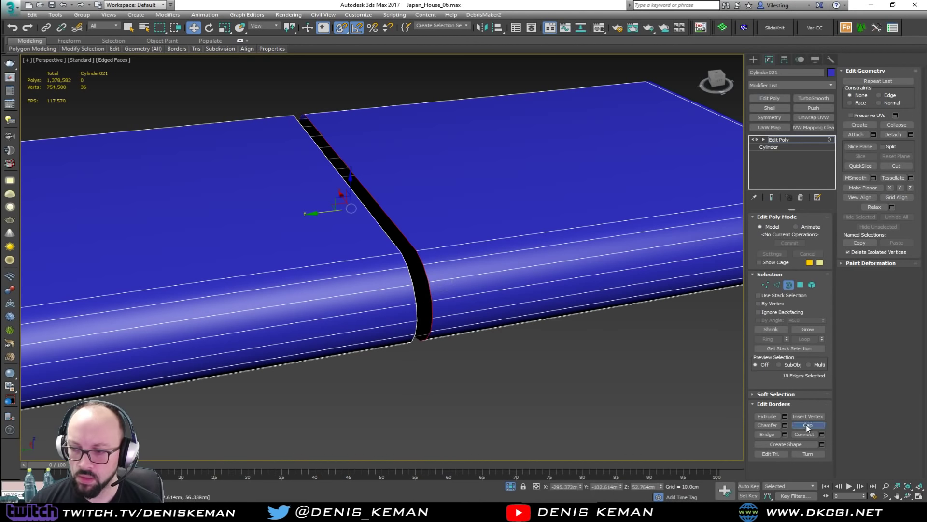
{"action": "left_click", "coordinate": [416, 324]}
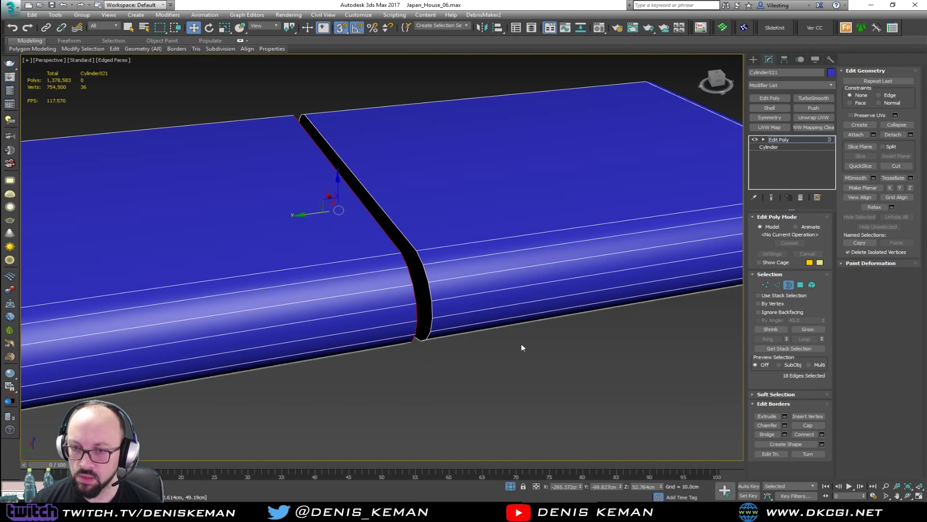
{"action": "left_click", "coordinate": [814, 429]}
{"action": "left_click", "coordinate": [790, 286]}
Step: Copy the far end cap with snapping into the middle gap between the two seat halves as an independent copy
{"action": "middle_click_drag", "start_coordinate": [565, 251], "coordinate": [377, 274]}
{"action": "scroll", "coordinate": [376, 274], "scroll_direction": "down", "scroll_amount": 2}
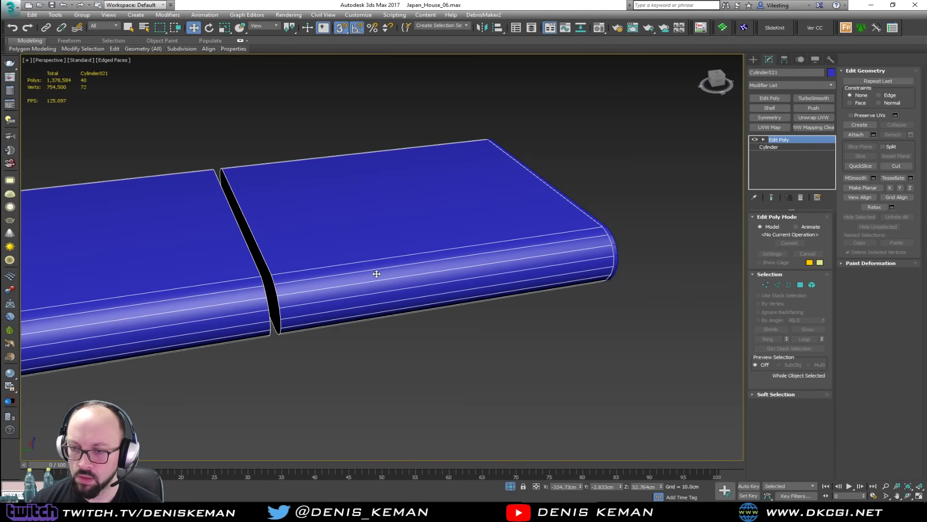
{"action": "middle_click_drag", "start_coordinate": [462, 261], "coordinate": [413, 271], "text": "alt"}
{"action": "key", "text": "alt+q"}
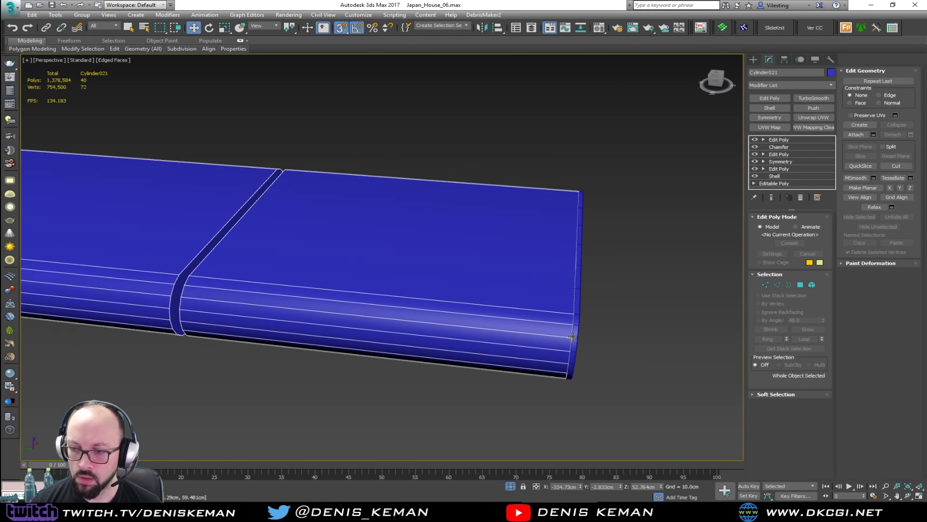
{"action": "left_click", "coordinate": [572, 336]}
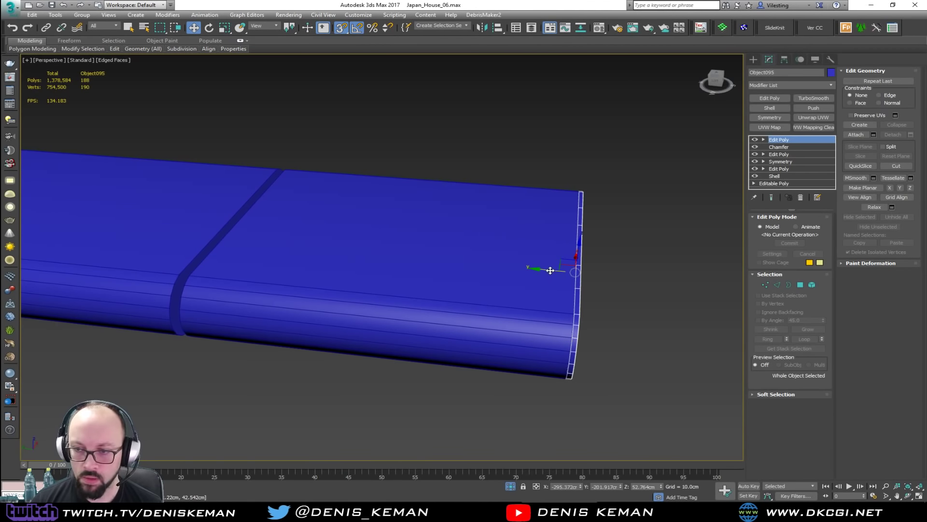
{"action": "mouse_move", "coordinate": [506, 276]}
{"action": "left_mouse_down", "text": "shift"}
{"action": "mouse_move", "coordinate": [243, 285]}
{"action": "mouse_move", "coordinate": [214, 274]}
{"action": "left_mouse_up", "text": "shift"}
{"action": "left_click", "coordinate": [461, 289]}
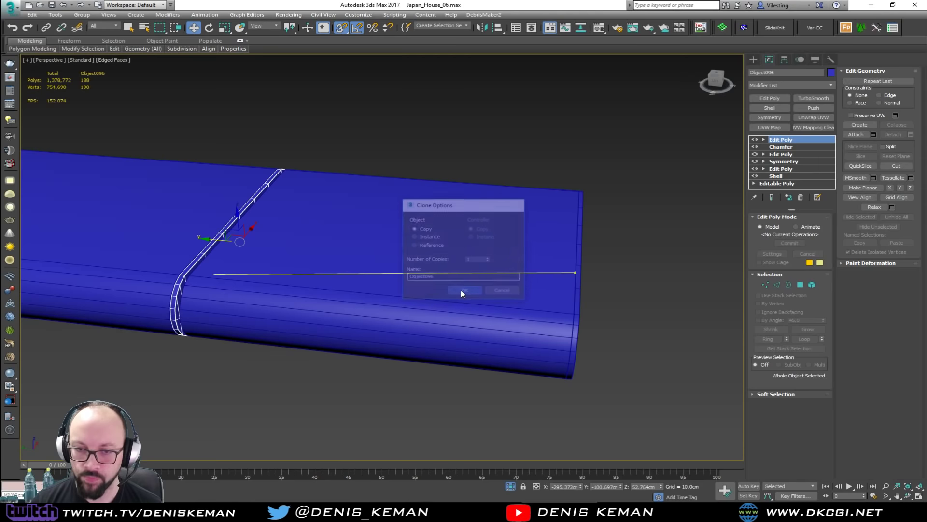
Step: Shift the middle cap slightly along the seat's length towards the far half and check its fit in the gap
{"action": "key", "text": "z"}
{"action": "mouse_move", "coordinate": [387, 320]}
{"action": "middle_mouse_down", "text": "alt"}
{"action": "mouse_move", "coordinate": [362, 334]}
{"action": "mouse_move", "coordinate": [382, 331]}
{"action": "mouse_move", "coordinate": [371, 321]}
{"action": "middle_mouse_up", "text": "alt"}
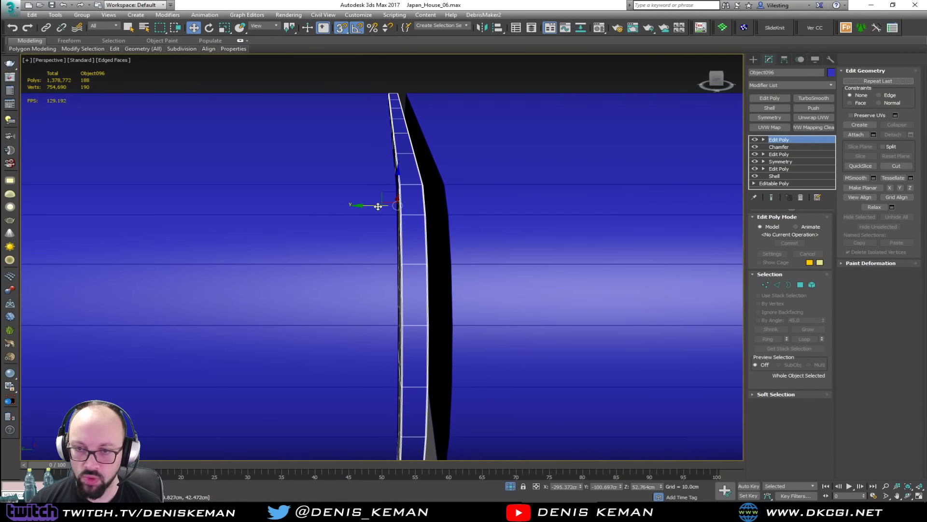
{"action": "left_click_drag", "start_coordinate": [378, 206], "coordinate": [441, 215]}
{"action": "scroll", "coordinate": [418, 246], "scroll_direction": "down", "scroll_amount": 3}
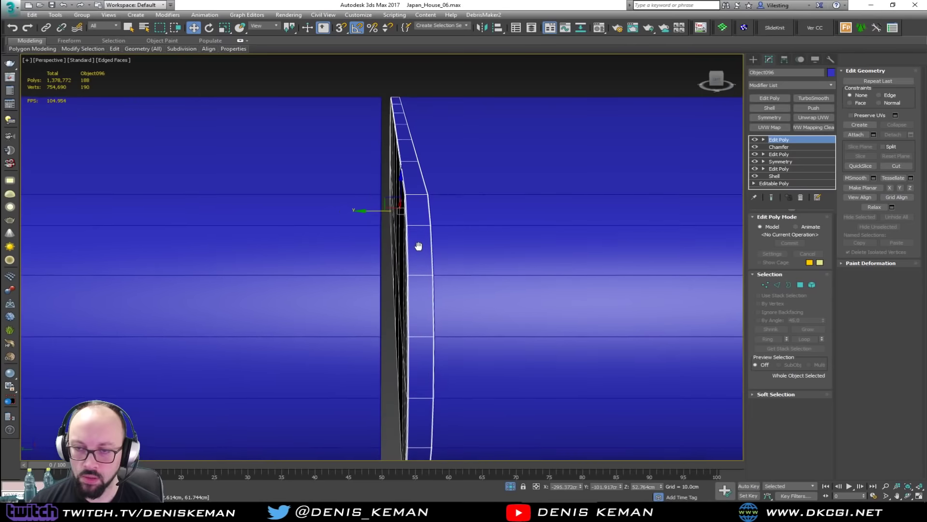
{"action": "scroll", "coordinate": [417, 251], "scroll_direction": "up", "scroll_amount": 5}
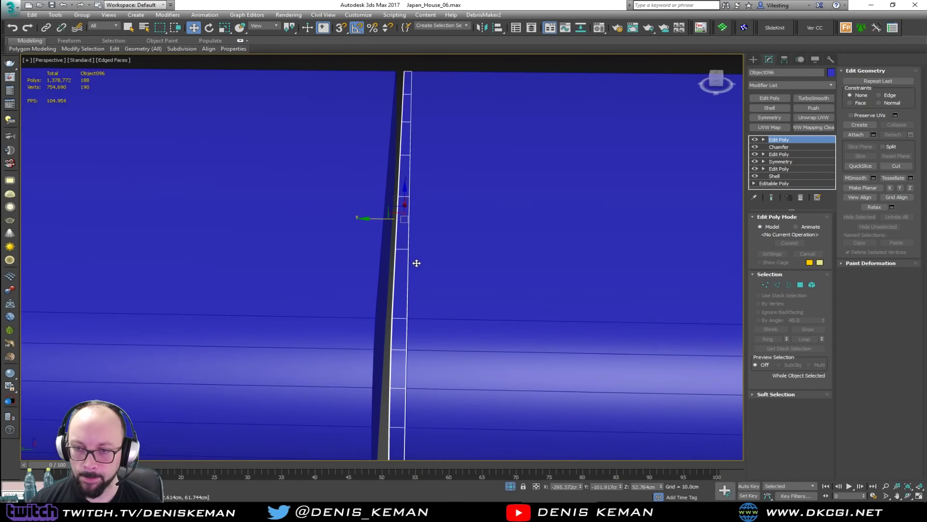
{"action": "key", "text": "alt+w"}
{"action": "key", "text": "alt+w"}
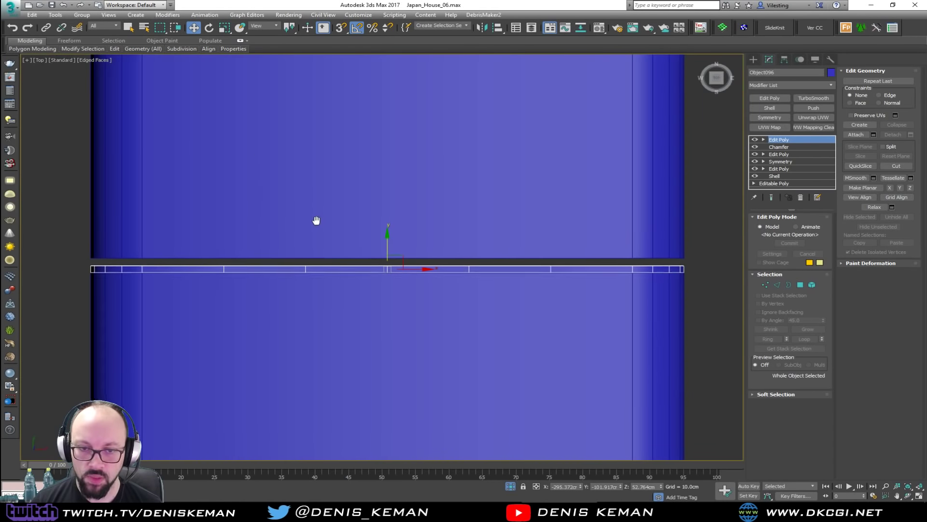
{"action": "scroll", "coordinate": [324, 213], "scroll_direction": "down", "scroll_amount": 2}
Step: Connect three pairs of opposite upper and lower vertices at one rounded side of the seat body's near end face
{"action": "left_click", "coordinate": [330, 201]}
{"action": "scroll", "coordinate": [328, 231], "scroll_direction": "down", "scroll_amount": 6}
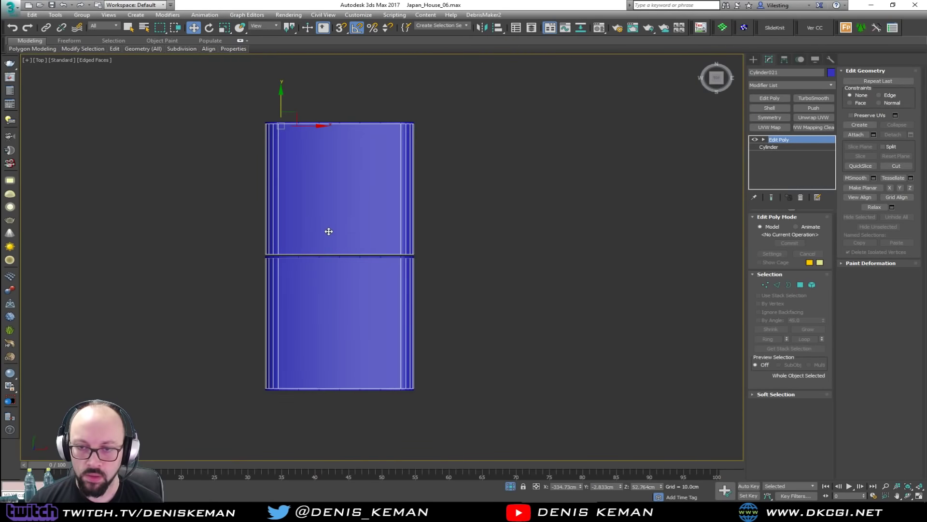
{"action": "key", "text": "z"}
{"action": "key", "text": "alt+w"}
{"action": "left_click", "coordinate": [551, 338]}
{"action": "key", "text": "alt+w"}
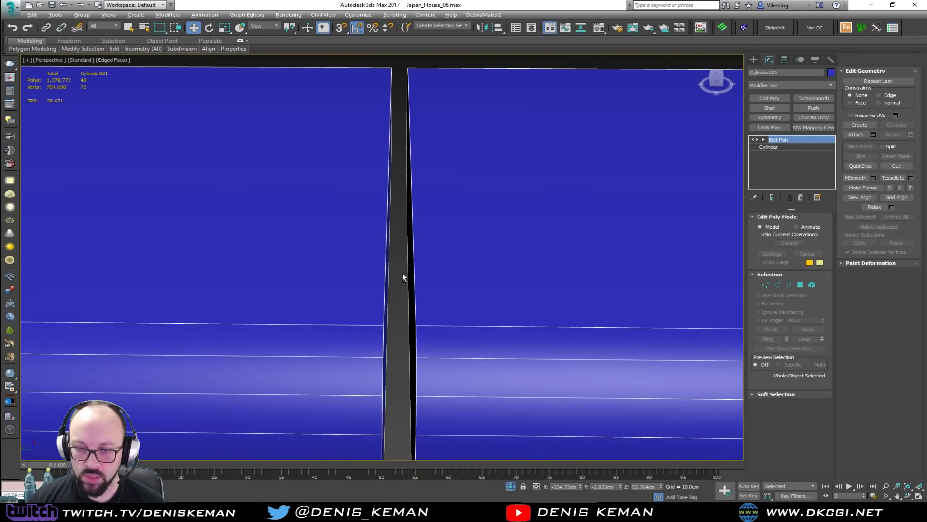
{"action": "middle_click_drag", "start_coordinate": [402, 275], "coordinate": [549, 240], "text": "alt"}
{"action": "scroll", "coordinate": [549, 240], "scroll_direction": "down", "scroll_amount": 3}
{"action": "middle_click_drag", "start_coordinate": [485, 221], "coordinate": [532, 215], "text": "alt"}
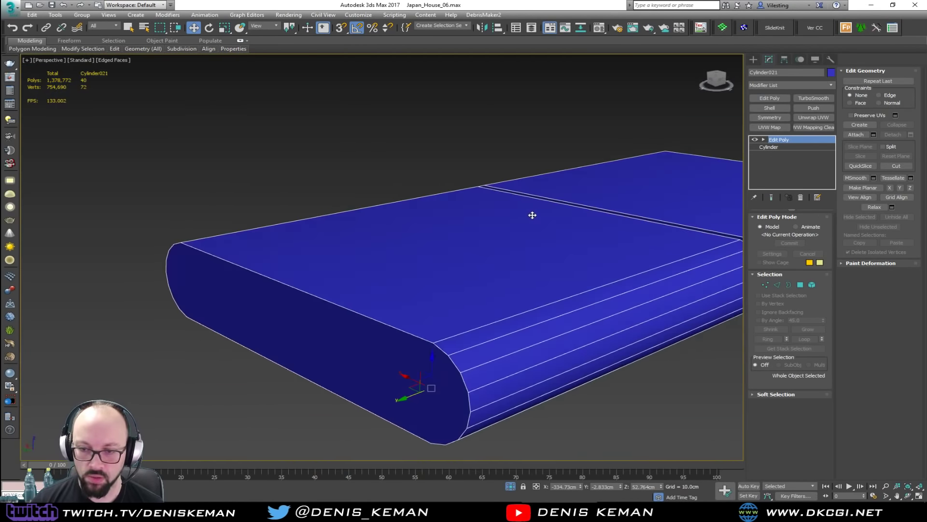
{"action": "key", "text": "1"}
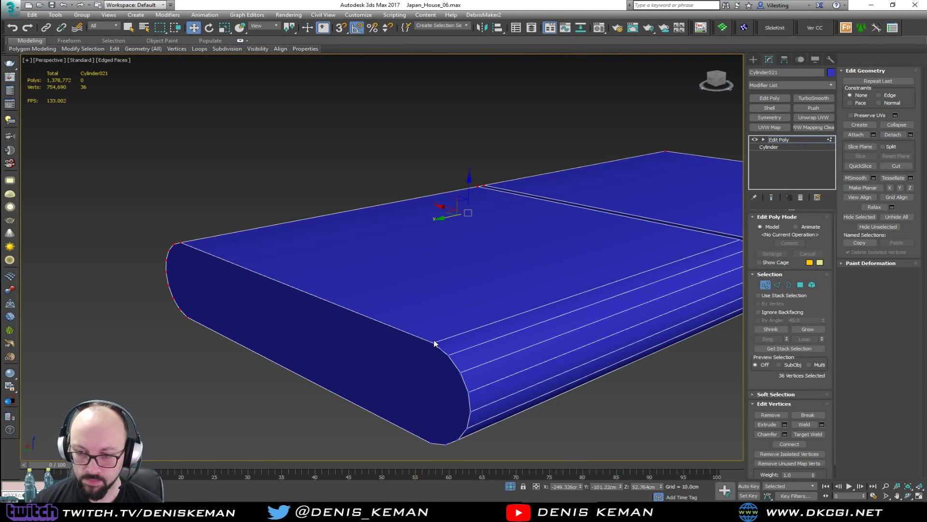
{"action": "left_click", "coordinate": [434, 344]}
{"action": "left_click", "coordinate": [430, 441], "text": "ctrl"}
{"action": "key", "text": "ctrl+shift+e"}
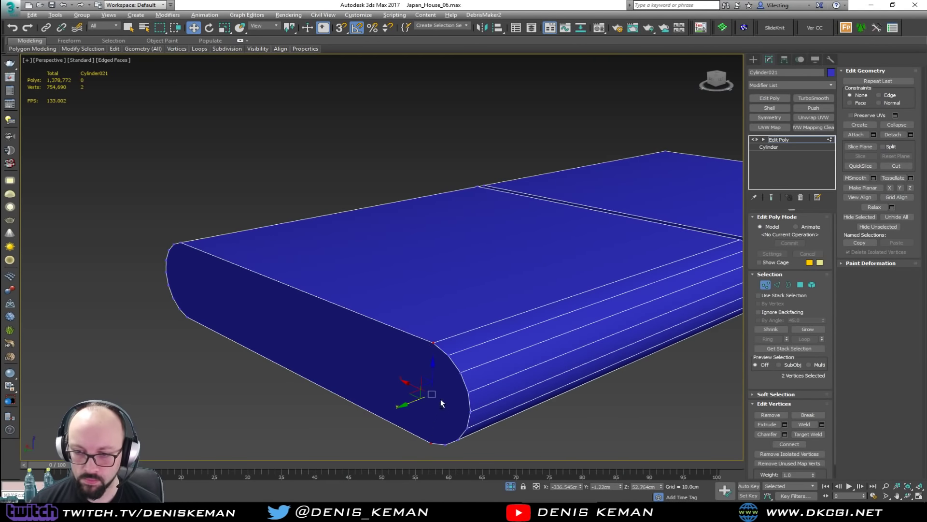
{"action": "left_click", "coordinate": [448, 356]}
{"action": "left_click", "coordinate": [445, 446], "text": "ctrl"}
{"action": "key", "text": "ctrl+shift+e"}
{"action": "left_click", "coordinate": [460, 441]}
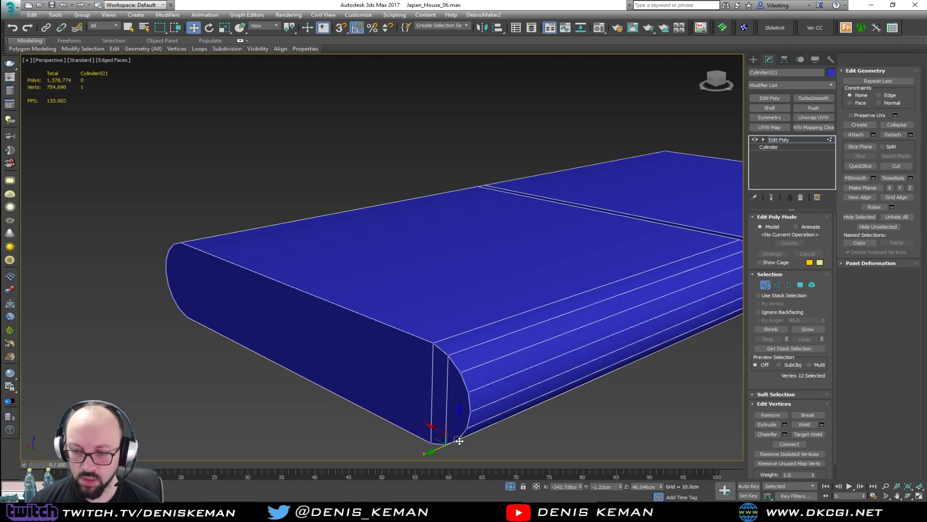
{"action": "left_click", "coordinate": [459, 373], "text": "ctrl"}
{"action": "key", "text": "ctrl+shift+e"}
Step: Connect the matching three vertex pairs at the other rounded side of the same end face
{"action": "left_click", "coordinate": [182, 243]}
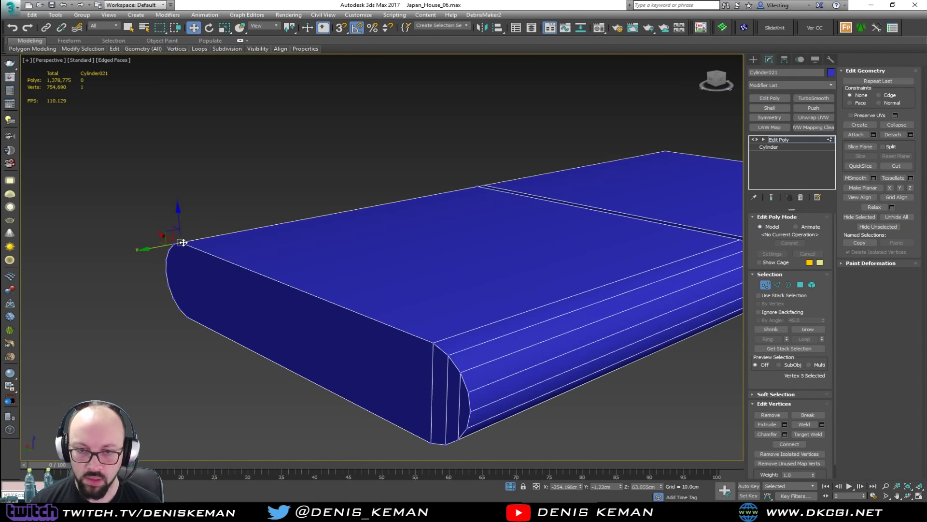
{"action": "left_click", "coordinate": [188, 318], "text": "ctrl"}
{"action": "key", "text": "ctrl+shift+e"}
{"action": "left_click", "coordinate": [179, 307]}
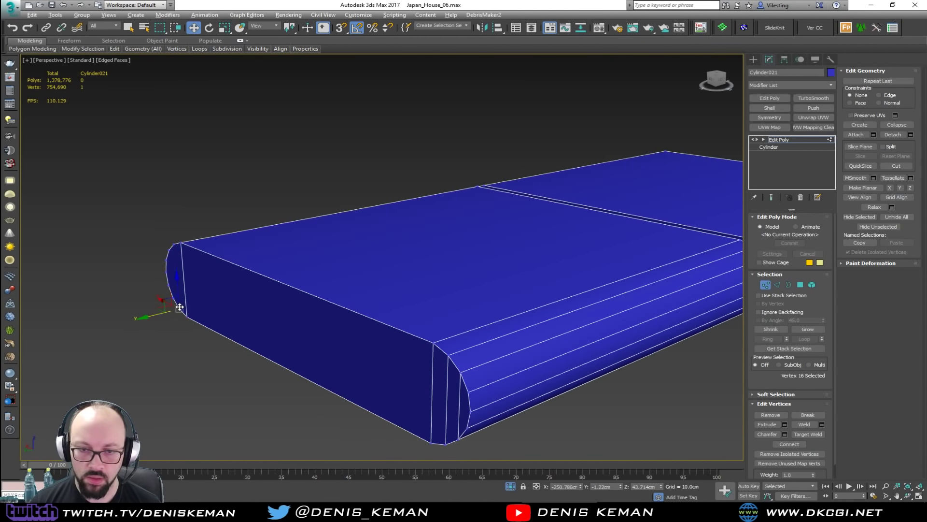
{"action": "left_click", "coordinate": [173, 246], "text": "ctrl"}
{"action": "left_click", "coordinate": [168, 251]}
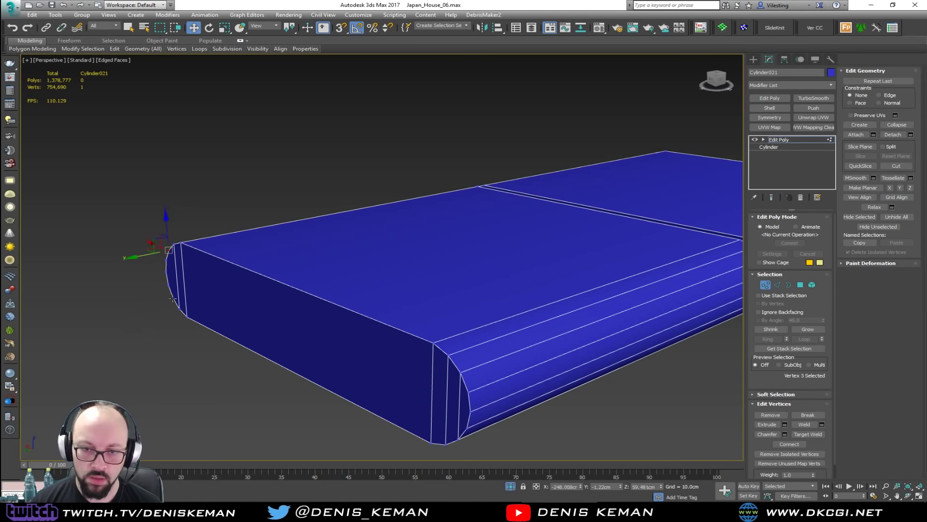
{"action": "left_click", "coordinate": [173, 299], "text": "ctrl"}
Step: Connect the vertical edges of the near end face with a horizontal edge across it, joined to the middle outline vertices at both rounded sides
{"action": "key", "text": "2"}
{"action": "left_click", "coordinate": [184, 284]}
{"action": "key", "text": "alt+r"}
{"action": "key", "text": "ctrl+shift+e"}
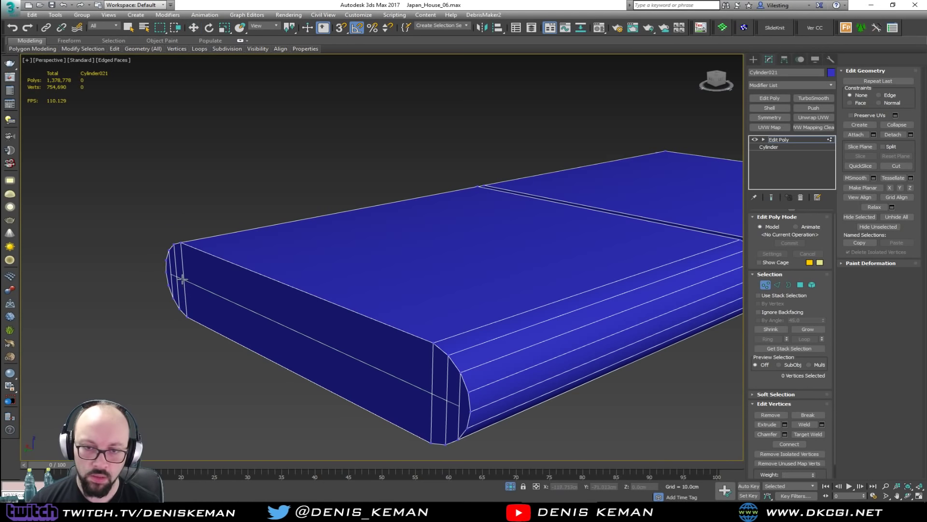
{"action": "key", "text": "1"}
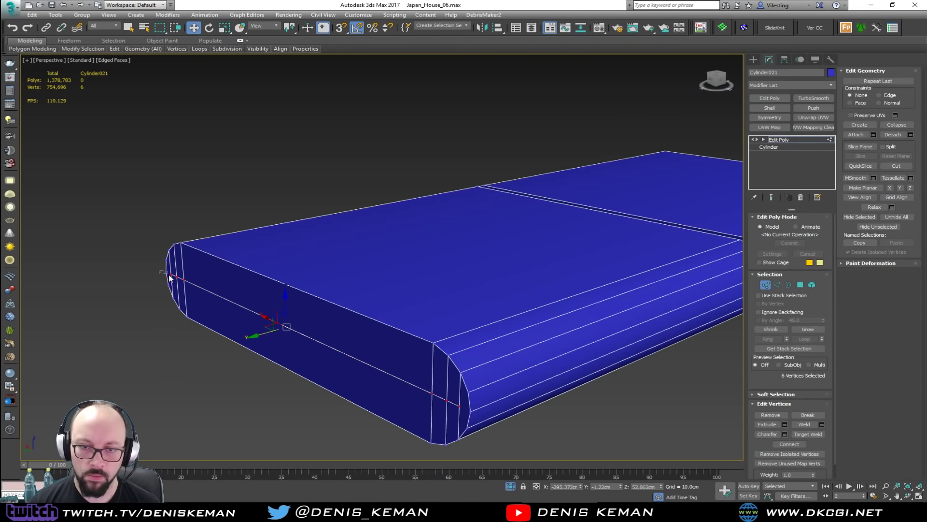
{"action": "left_click_drag", "start_coordinate": [459, 394], "coordinate": [461, 408]}
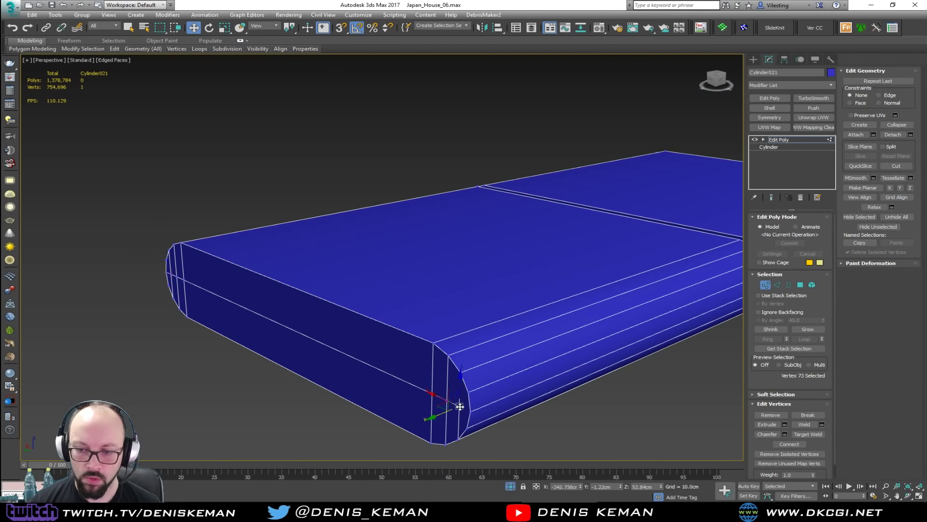
{"action": "left_click", "coordinate": [496, 376]}
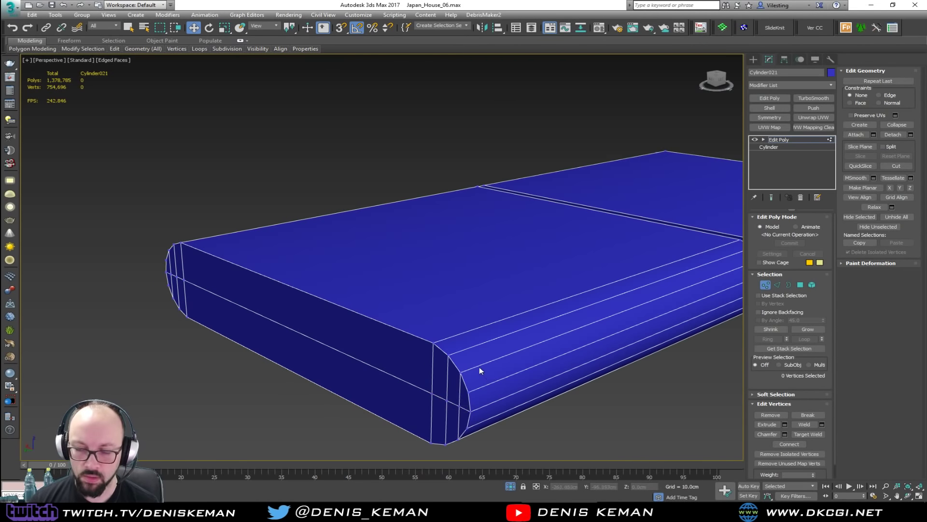
Step: Insert a supporting edge loop around the seat body just behind its near end face
{"action": "middle_click_drag", "start_coordinate": [479, 367], "coordinate": [454, 360], "text": "alt"}
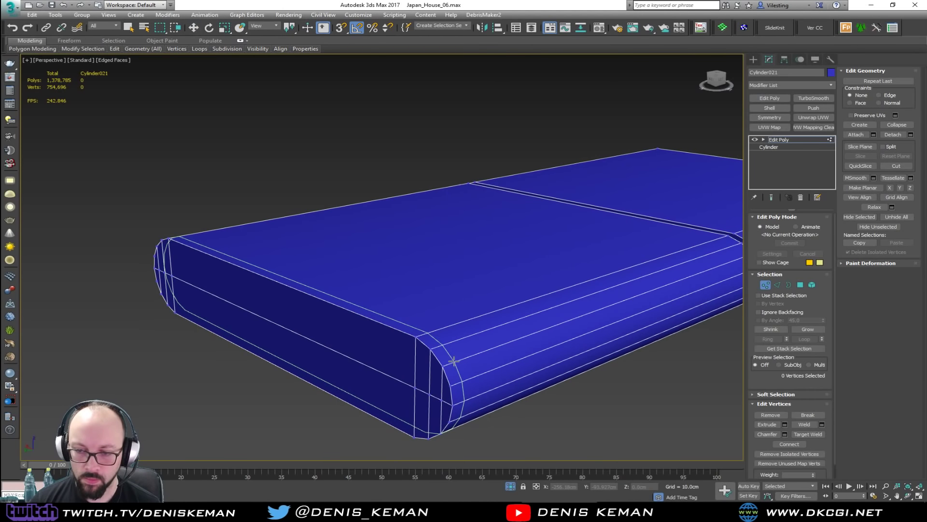
{"action": "left_click", "coordinate": [454, 361]}
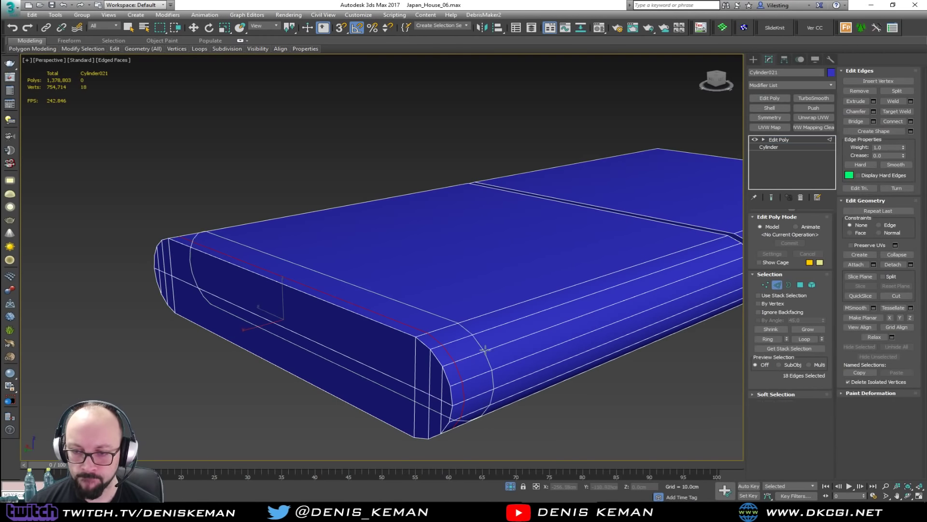
{"action": "right_click", "coordinate": [497, 335]}
Step: Delete the far half of the seat body as a whole element, keeping only the near half
{"action": "middle_click_drag", "start_coordinate": [498, 334], "coordinate": [494, 332], "text": "alt"}
{"action": "middle_click_drag", "start_coordinate": [725, 332], "coordinate": [565, 332]}
{"action": "scroll", "coordinate": [565, 333], "scroll_direction": "down", "scroll_amount": 4}
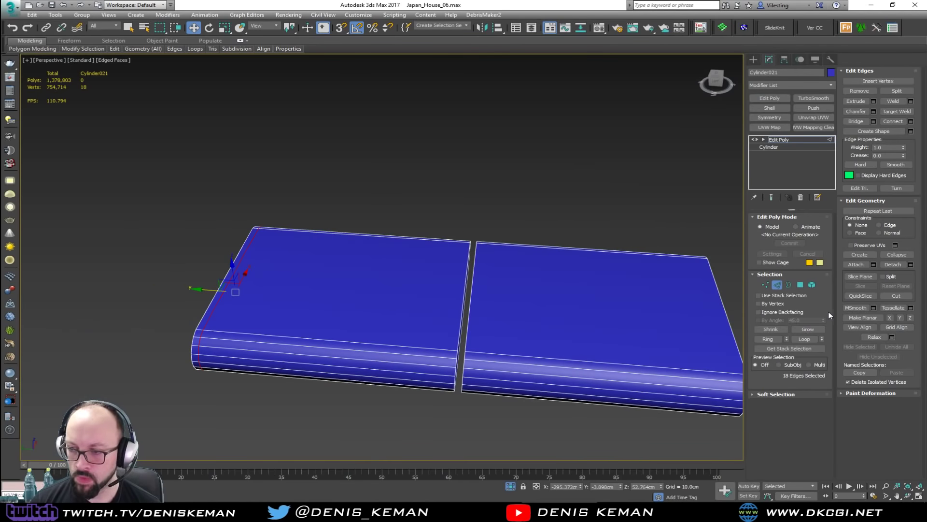
{"action": "left_click", "coordinate": [812, 284]}
{"action": "left_click", "coordinate": [622, 331]}
{"action": "key", "text": "Delete"}
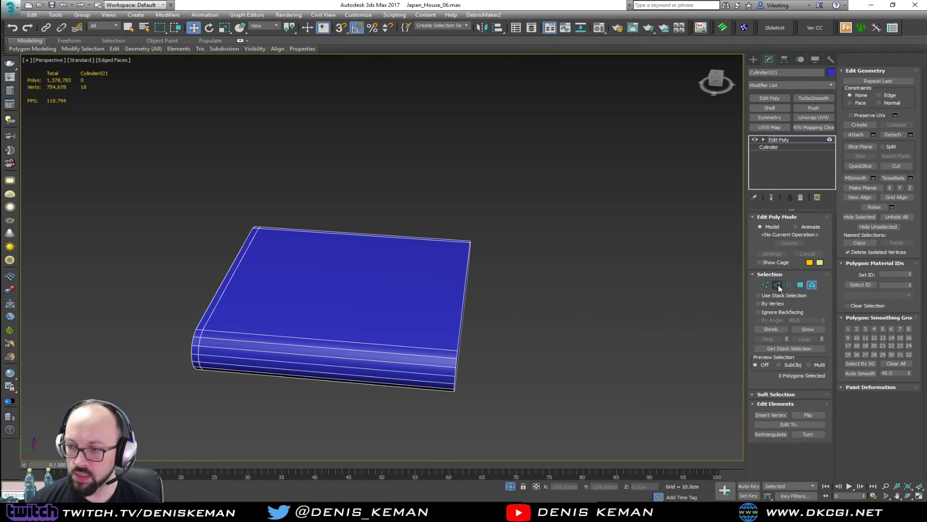
{"action": "left_click", "coordinate": [812, 285]}
Step: Center the pivot of the remaining seat half to the object
{"action": "middle_click_drag", "start_coordinate": [397, 309], "coordinate": [442, 296], "text": "alt"}
{"action": "scroll", "coordinate": [354, 336], "scroll_direction": "up", "scroll_amount": 3}
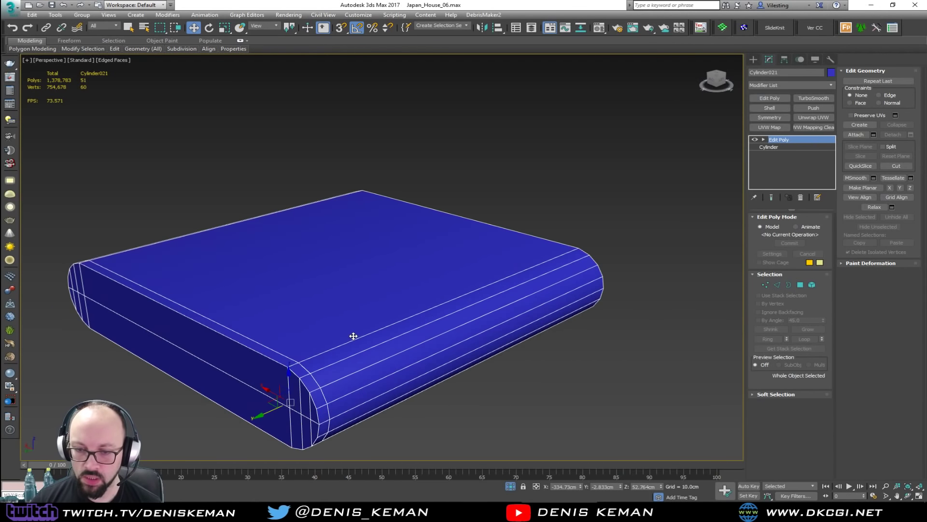
{"action": "scroll", "coordinate": [354, 335], "scroll_direction": "up", "scroll_amount": 2}
{"action": "left_click", "coordinate": [784, 59]}
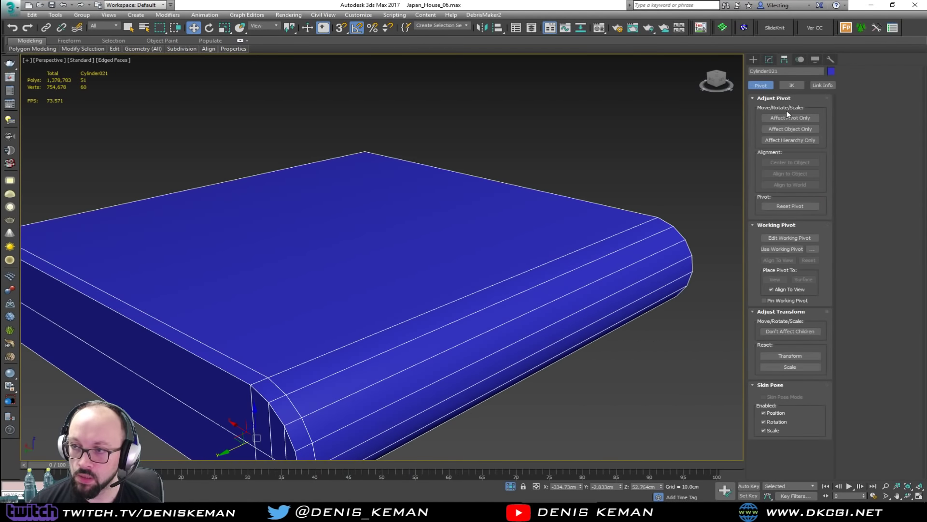
{"action": "left_click", "coordinate": [791, 119]}
{"action": "left_click", "coordinate": [791, 162]}
{"action": "left_click", "coordinate": [792, 117]}
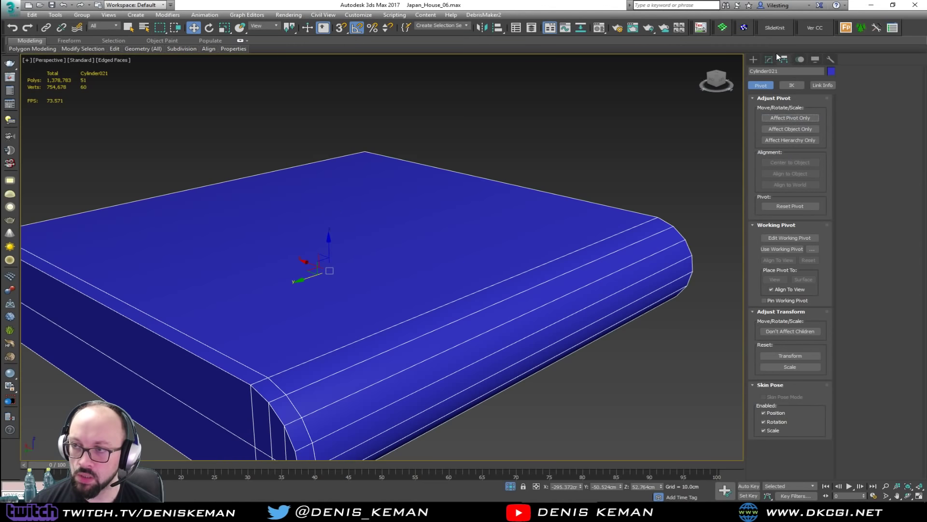
Step: Add a Symmetry modifier mirrored along the Z axis with Flip enabled, copying the near end's topology to the opposite end
{"action": "left_click", "coordinate": [771, 59]}
{"action": "left_click", "coordinate": [775, 117]}
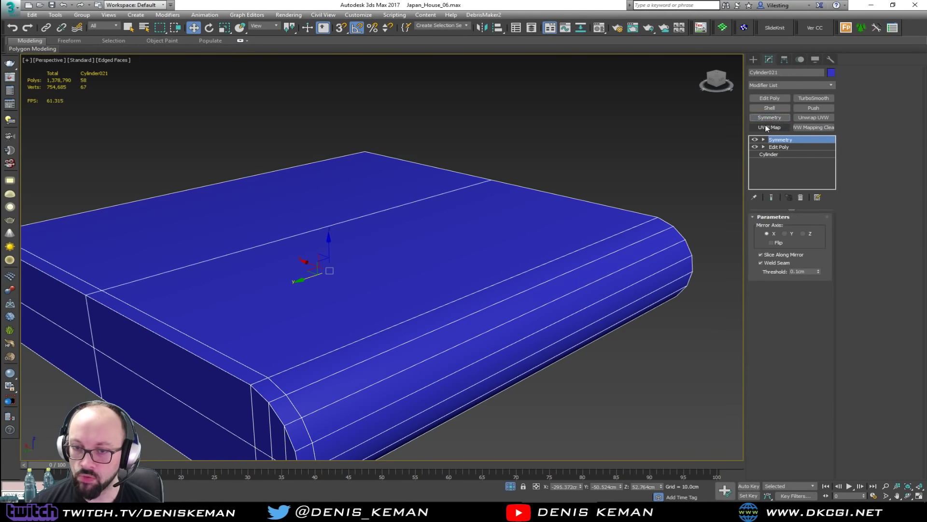
{"action": "left_click", "coordinate": [786, 233]}
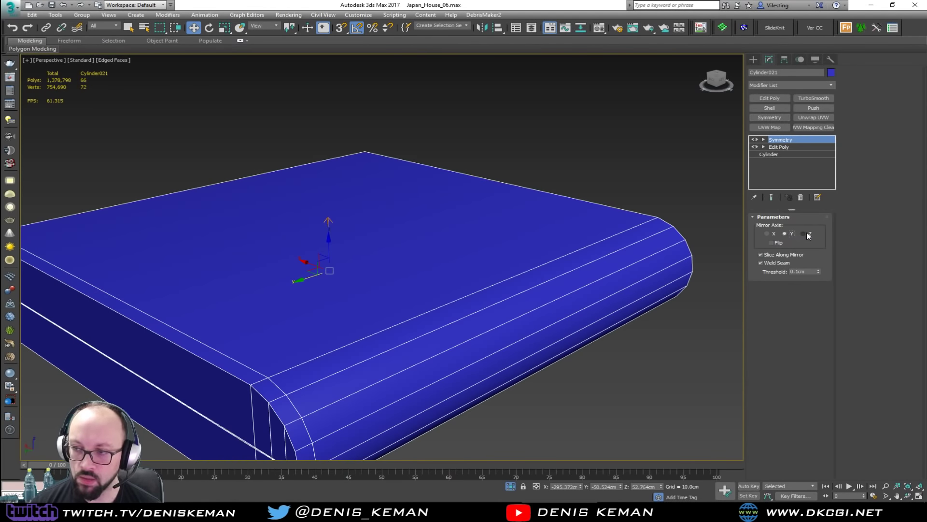
{"action": "left_click", "coordinate": [806, 234]}
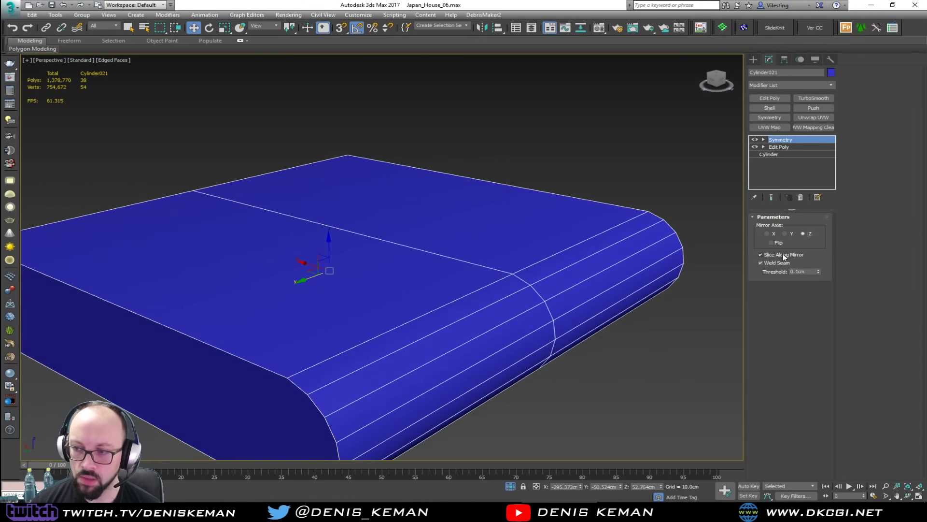
{"action": "left_click", "coordinate": [771, 243]}
{"action": "middle_click_drag", "start_coordinate": [479, 232], "coordinate": [628, 155], "text": "alt"}
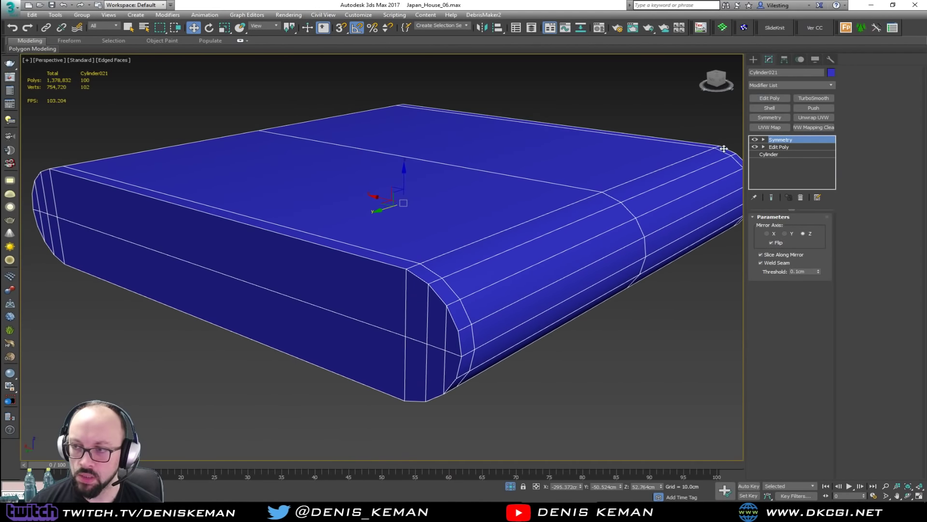
Step: Add an Edit Poly modifier and remove the center edge loop left by the symmetry, including its vertices
{"action": "left_click", "coordinate": [771, 101]}
{"action": "key", "text": "2"}
{"action": "double_click", "coordinate": [551, 190]}
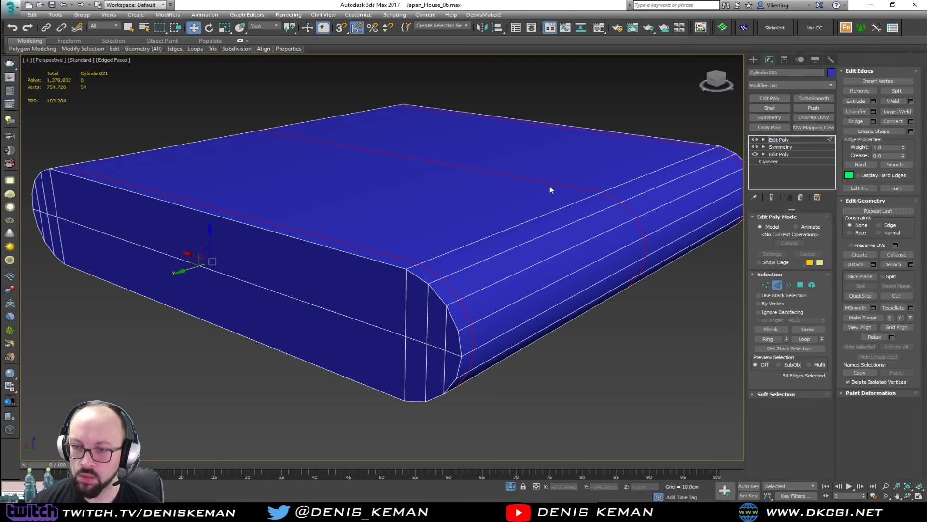
{"action": "left_click", "coordinate": [549, 183]}
{"action": "double_click", "coordinate": [548, 182]}
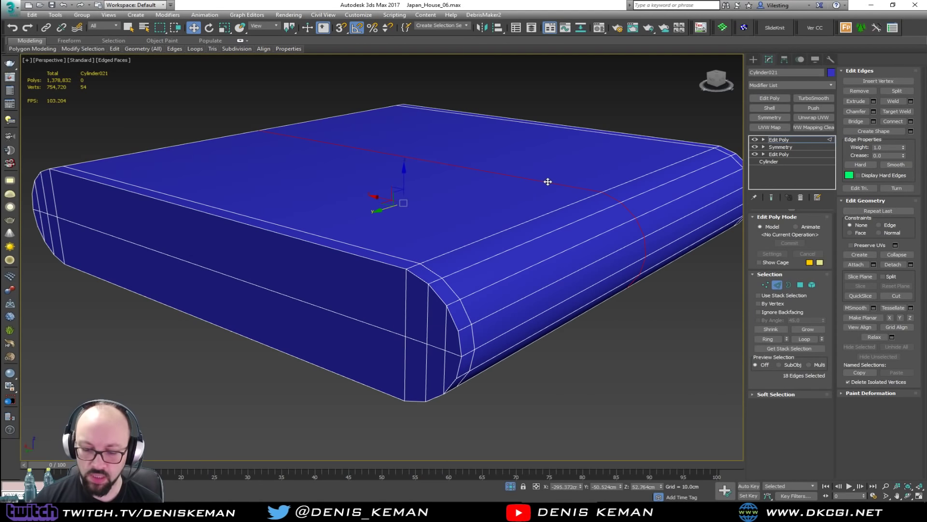
{"action": "key", "text": "ctrl+BackSpace"}
Step: Try a Chamfer modifier on selected outline edges of the near end face, and remove it from the stack
{"action": "double_click", "coordinate": [436, 295]}
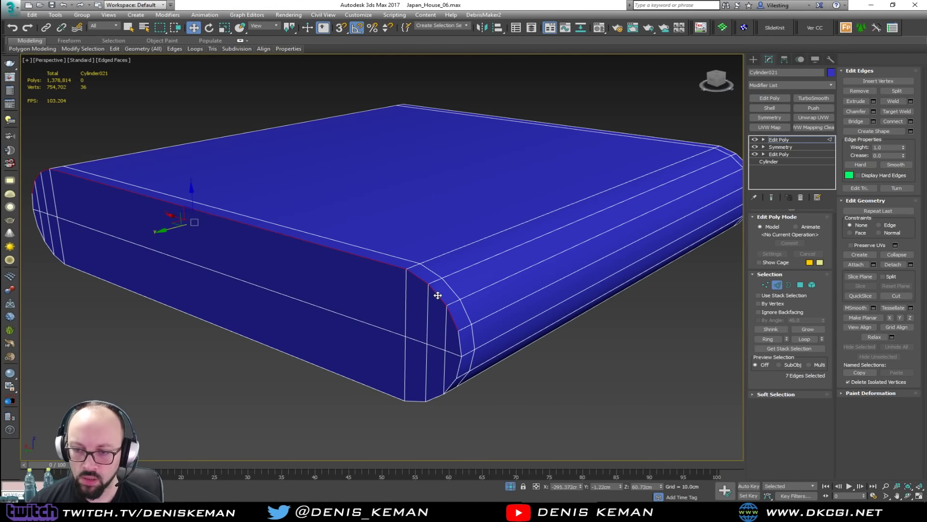
{"action": "left_click", "coordinate": [458, 340], "text": "ctrl"}
{"action": "left_click", "coordinate": [461, 342], "text": "ctrl"}
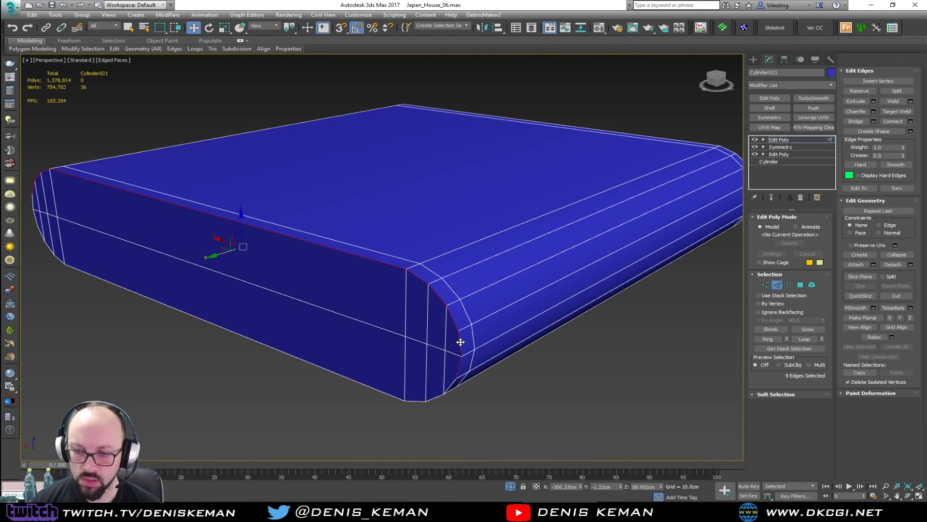
{"action": "key", "text": "2"}
{"action": "key", "text": "2"}
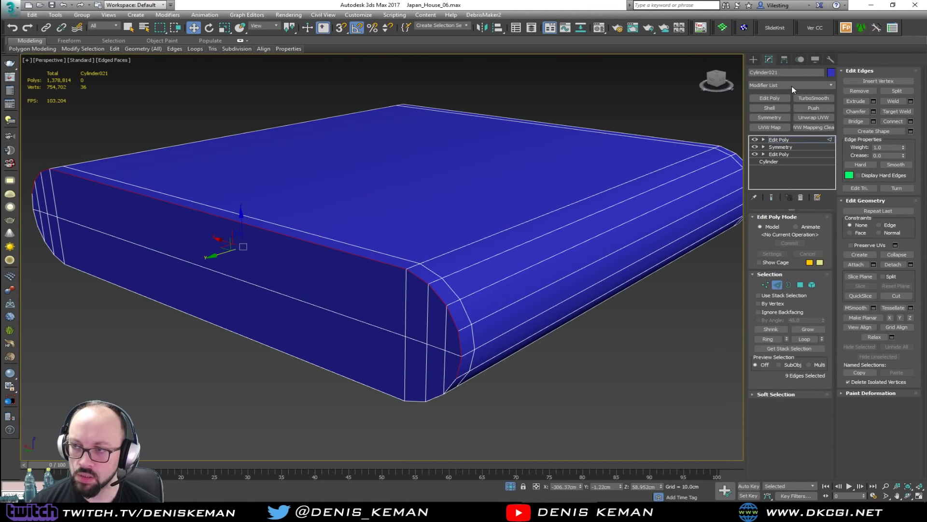
{"action": "left_click", "coordinate": [792, 86]}
{"action": "key", "text": "c"}
{"action": "key", "text": "h"}
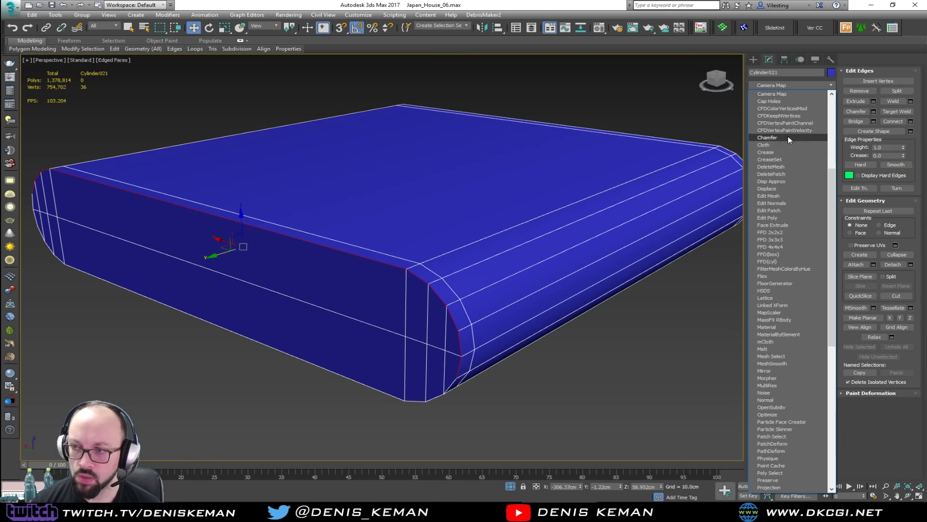
{"action": "left_click", "coordinate": [787, 138]}
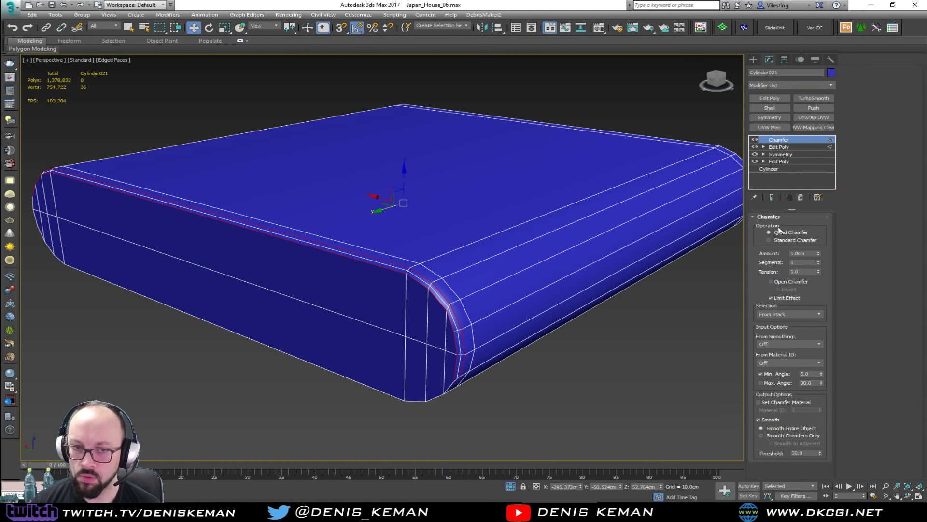
{"action": "left_click", "coordinate": [800, 198]}
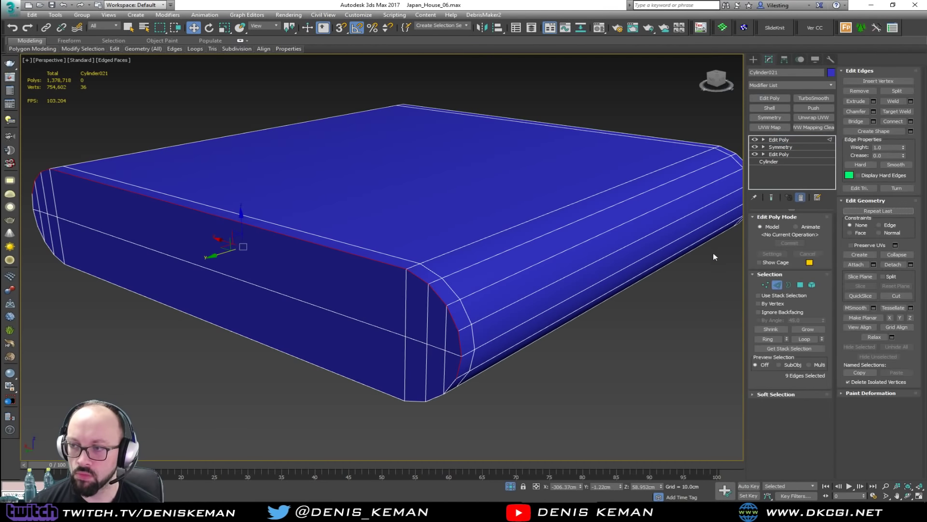
Step: Apply a Chamfer modifier to the whole seat half with an amount of 0.5 cm
{"action": "left_click", "coordinate": [781, 89]}
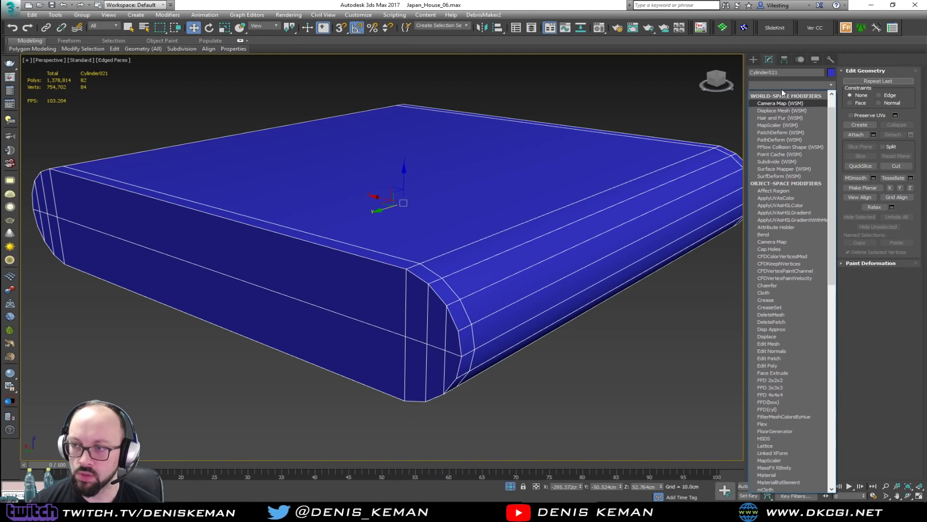
{"action": "key", "text": "c"}
{"action": "key", "text": "c"}
{"action": "left_click", "coordinate": [777, 137]}
{"action": "left_click", "coordinate": [777, 137]}
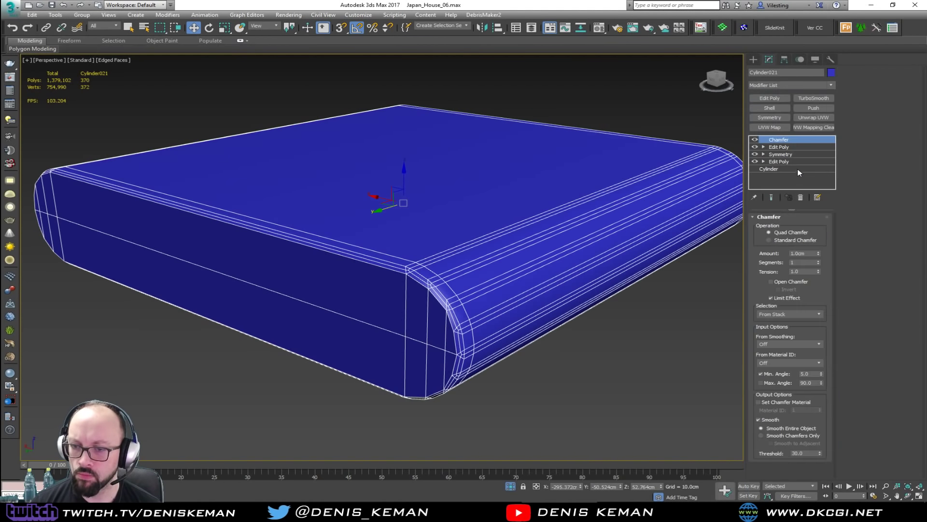
{"action": "type", "text": "0."}
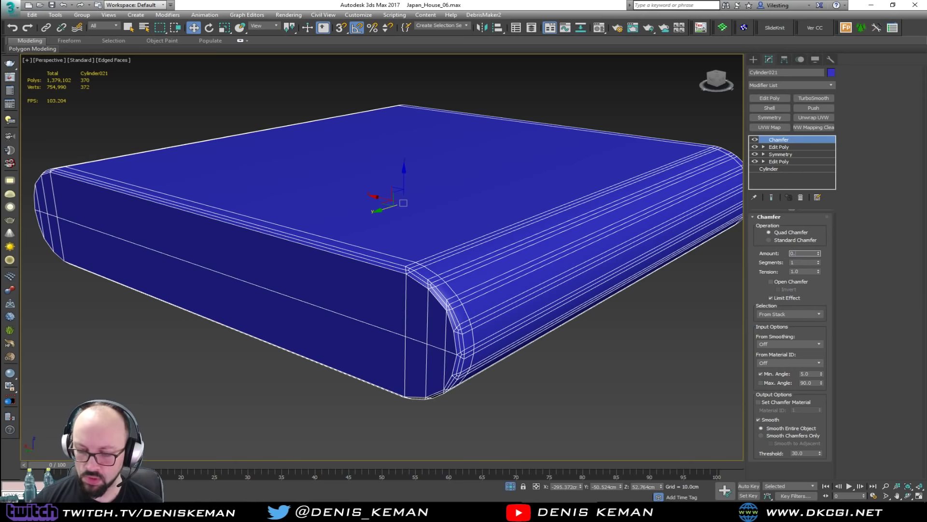
{"action": "type", "text": "5"}
{"action": "key", "text": "Return"}
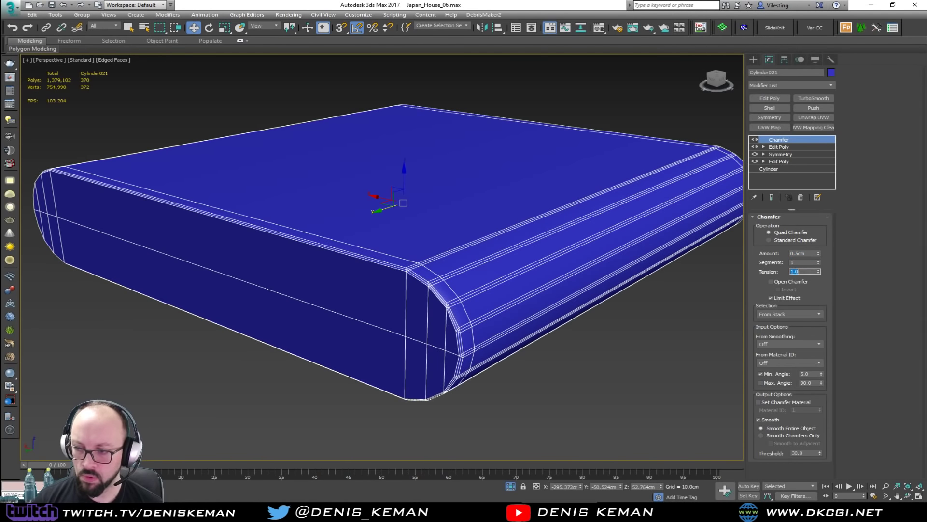
Step: Set the chamfer's minimum angle to 50 and check the seat's shading without edges
{"action": "left_click", "coordinate": [805, 373]}
{"action": "type", "text": "50"}
{"action": "key", "text": "Return"}
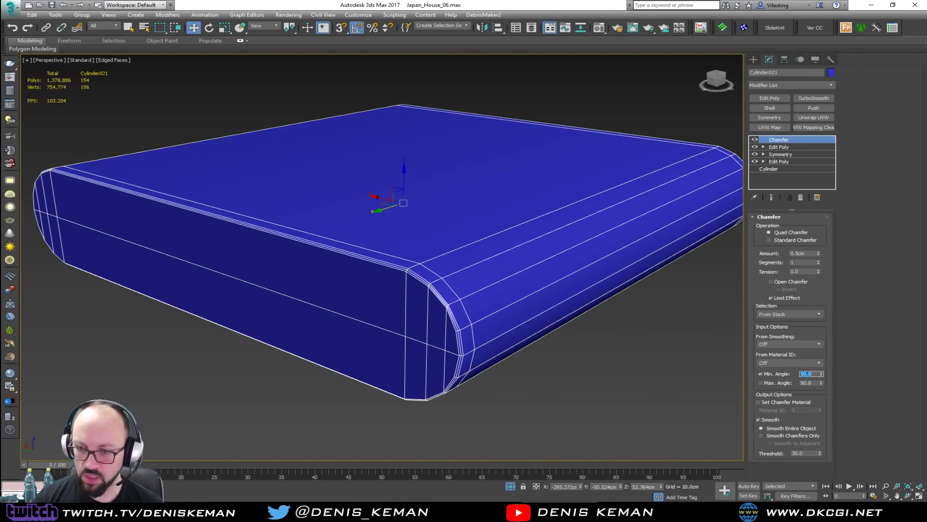
{"action": "left_click", "coordinate": [662, 379]}
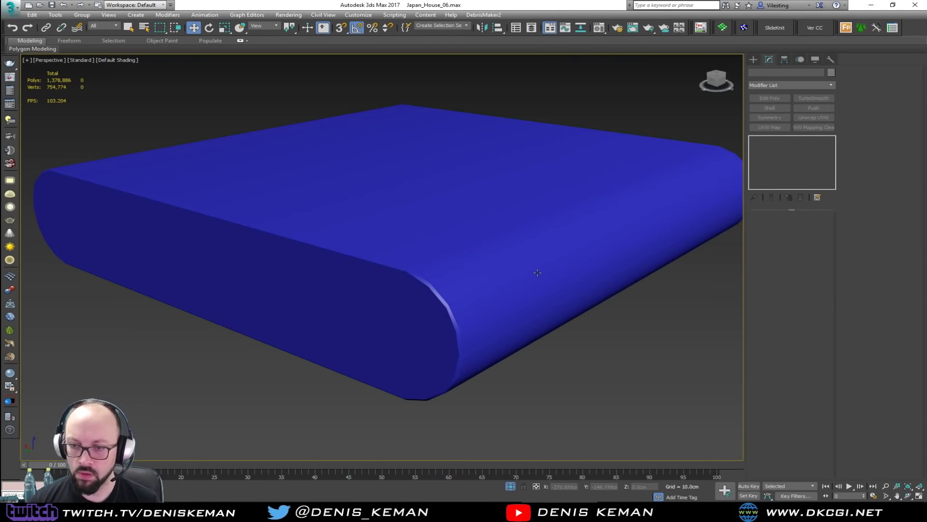
{"action": "left_click", "coordinate": [537, 272]}
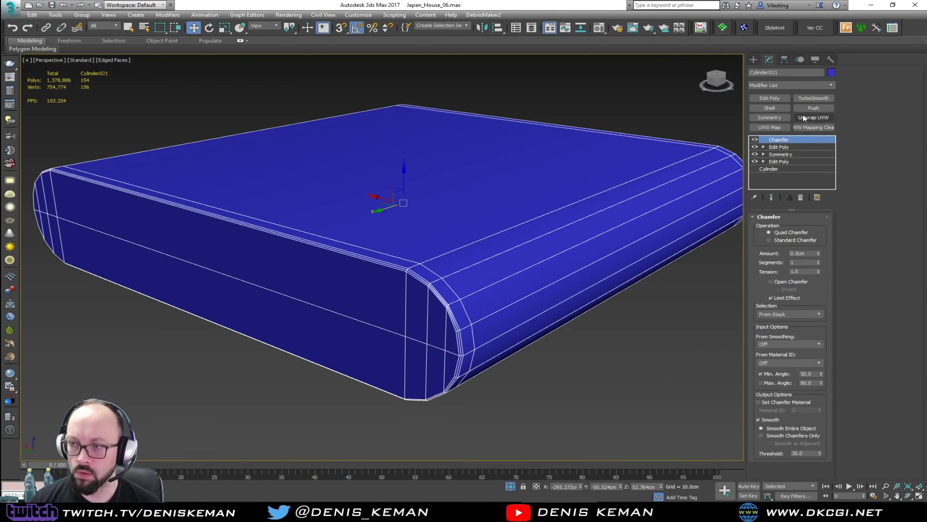
Step: Add an Edit Poly modifier and connect the long edges running across the seat's width with four segments
{"action": "middle_click_drag", "start_coordinate": [424, 198], "coordinate": [486, 193], "text": "alt"}
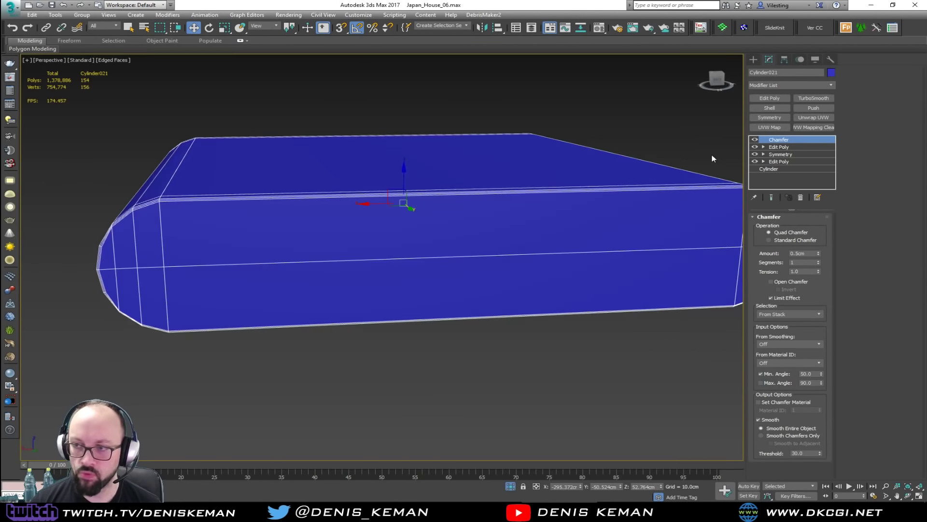
{"action": "left_click", "coordinate": [766, 99]}
{"action": "key", "text": "2"}
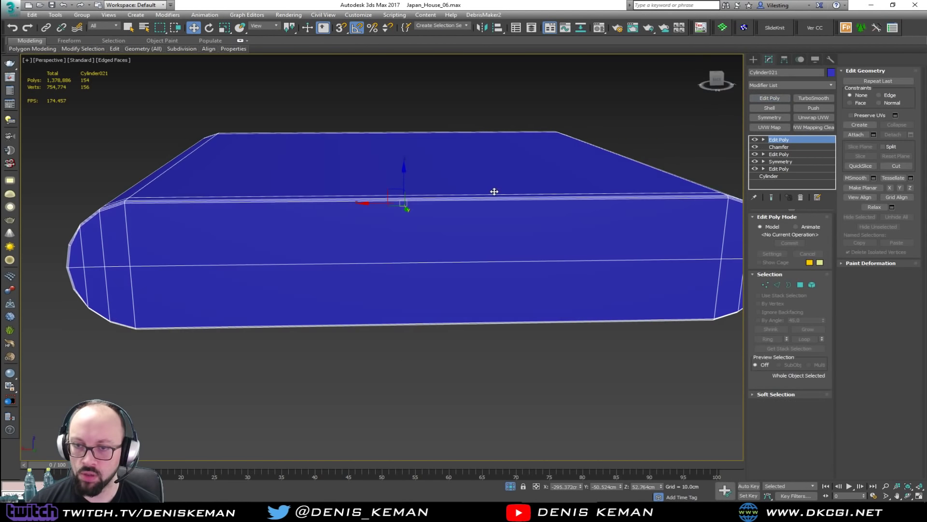
{"action": "left_click_drag", "start_coordinate": [411, 92], "coordinate": [411, 396]}
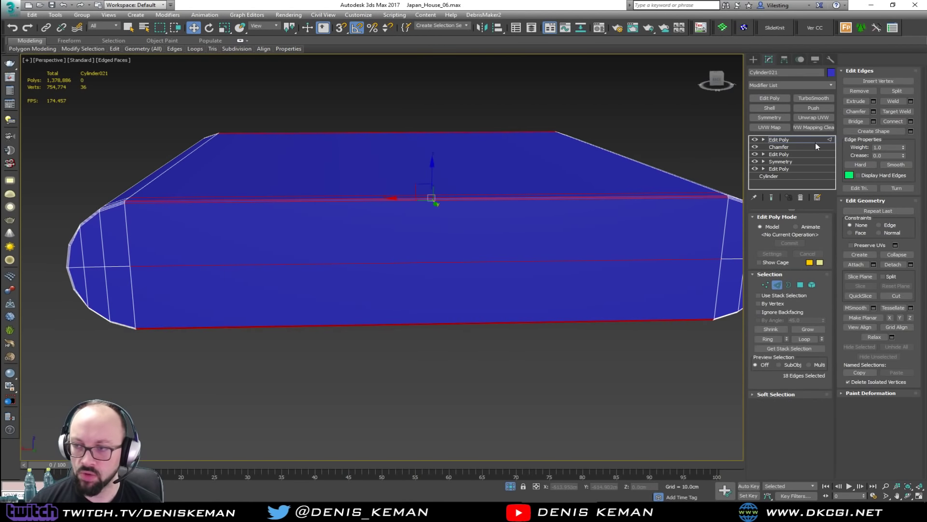
{"action": "left_click", "coordinate": [910, 122]}
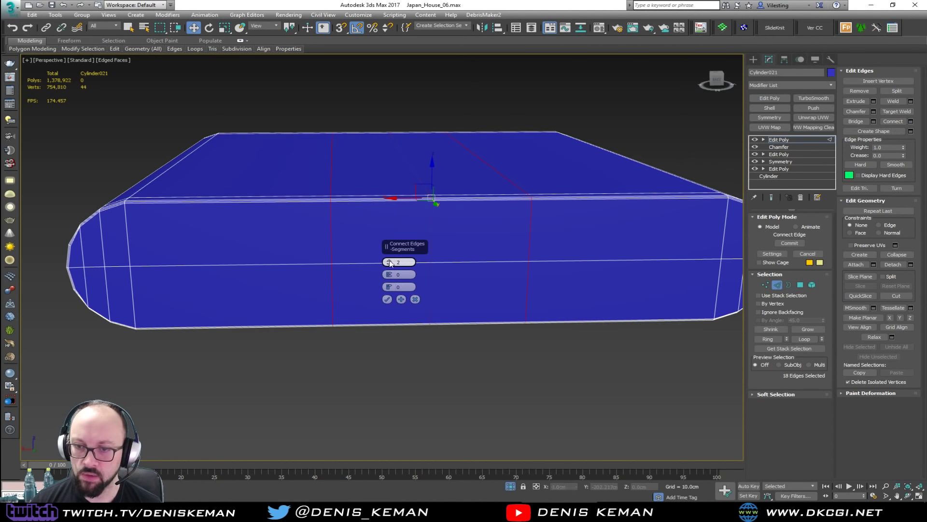
{"action": "left_click", "coordinate": [387, 299]}
{"action": "left_click", "coordinate": [778, 285]}
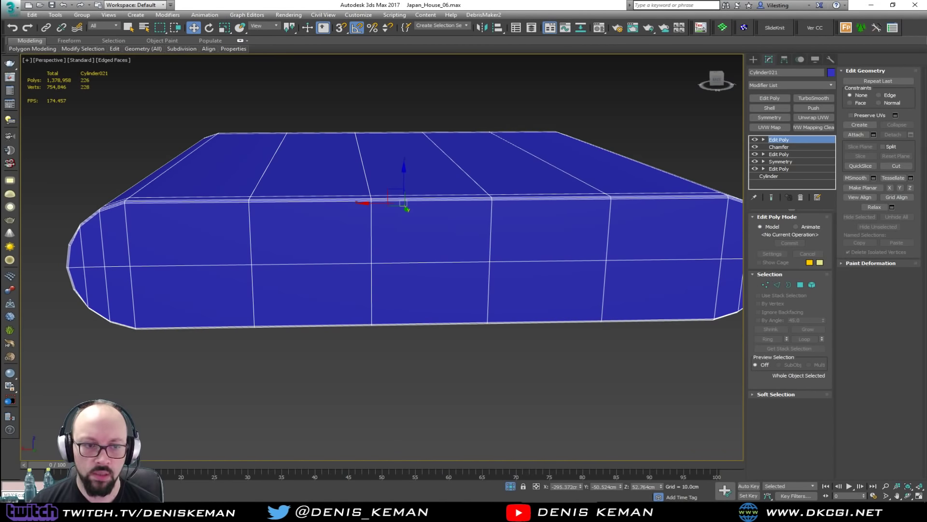
Step: Add a TurboSmooth modifier with 2 iterations to the seat half and check its shading without edges
{"action": "mouse_move", "coordinate": [338, 265]}
{"action": "middle_mouse_down", "text": "alt"}
{"action": "mouse_move", "coordinate": [300, 277]}
{"action": "mouse_move", "coordinate": [351, 253]}
{"action": "middle_mouse_up", "text": "alt"}
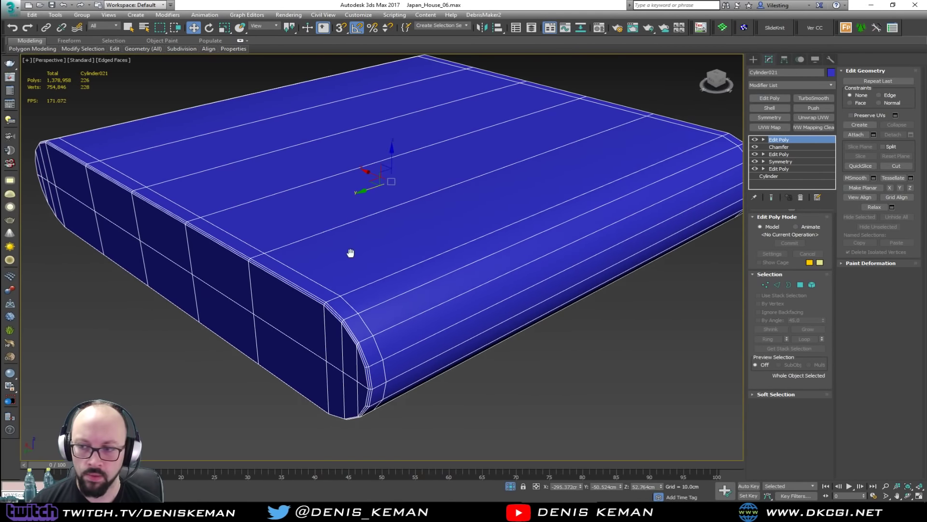
{"action": "left_click", "coordinate": [813, 99]}
{"action": "left_click", "coordinate": [587, 322]}
{"action": "key", "text": "F4"}
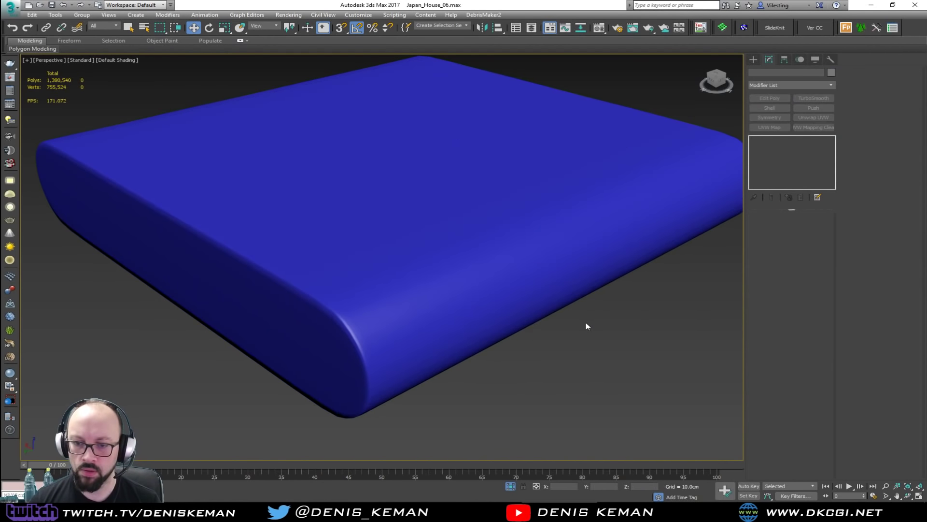
{"action": "left_click", "coordinate": [447, 277]}
{"action": "left_click", "coordinate": [822, 230]}
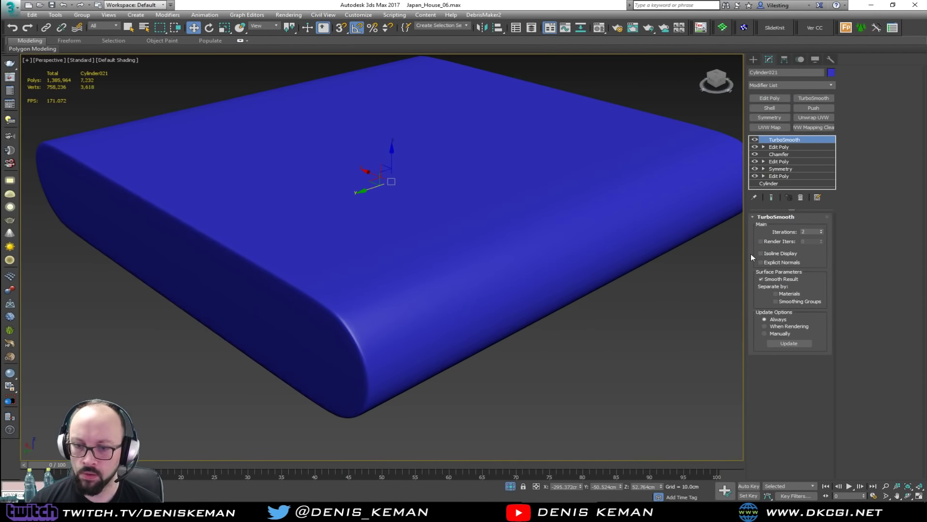
Step: End the isolation of the seat half, and isolate it together with its two end panels and the middle divider
{"action": "right_click", "coordinate": [533, 283]}
{"action": "left_click", "coordinate": [536, 266]}
{"action": "middle_click_drag", "start_coordinate": [536, 265], "coordinate": [507, 274], "text": "alt"}
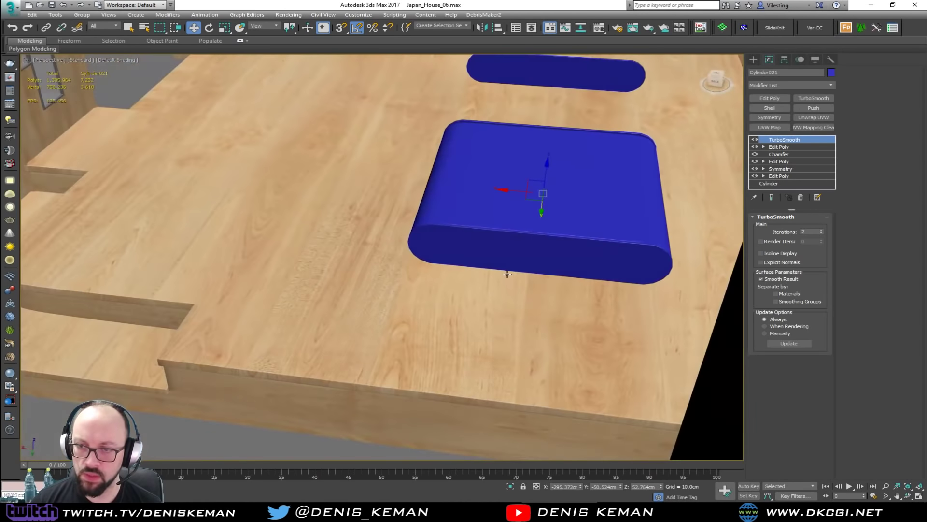
{"action": "scroll", "coordinate": [478, 218], "scroll_direction": "up", "scroll_amount": 3}
{"action": "middle_click_drag", "start_coordinate": [479, 217], "coordinate": [478, 267]}
{"action": "key", "text": "F4"}
{"action": "left_click", "coordinate": [483, 314], "text": "ctrl"}
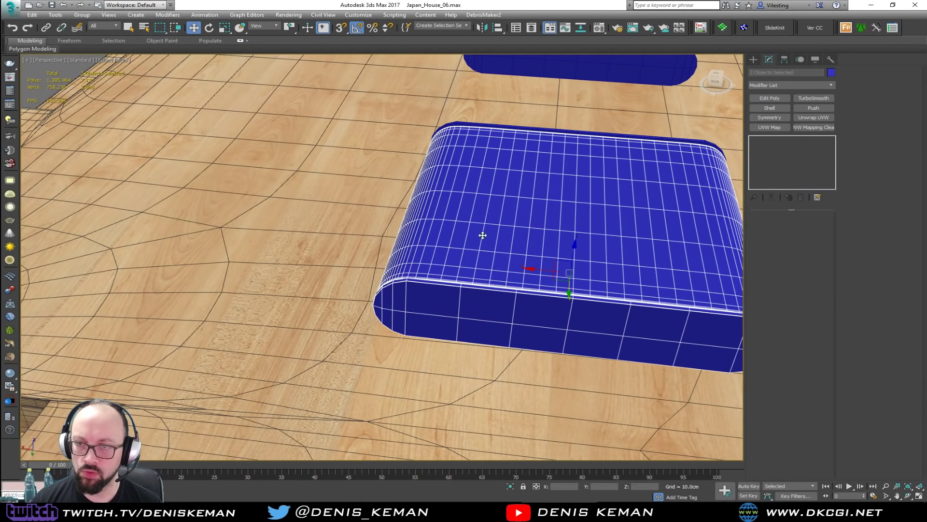
{"action": "left_click", "coordinate": [498, 127], "text": "ctrl"}
{"action": "left_click", "coordinate": [533, 65], "text": "ctrl"}
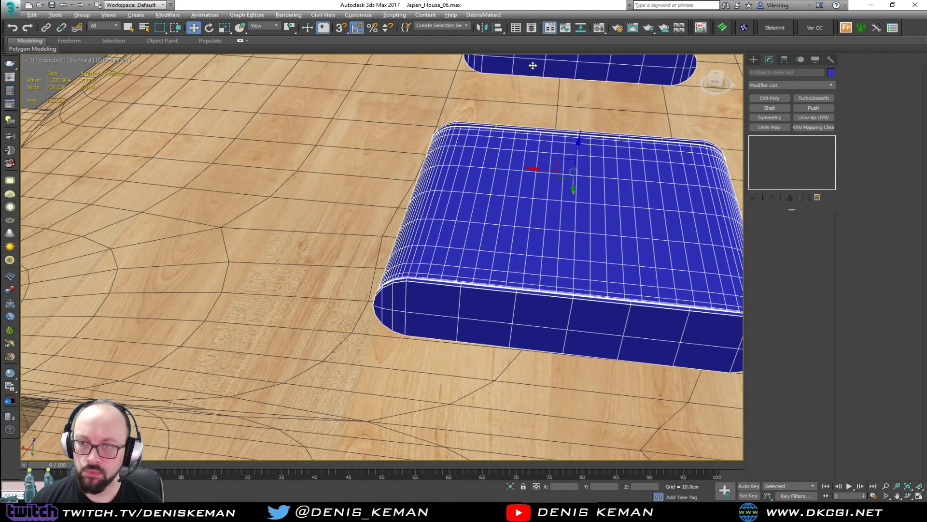
{"action": "key", "text": "alt+q"}
{"action": "left_click", "coordinate": [543, 257]}
{"action": "middle_click_drag", "start_coordinate": [544, 257], "coordinate": [404, 306], "text": "alt"}
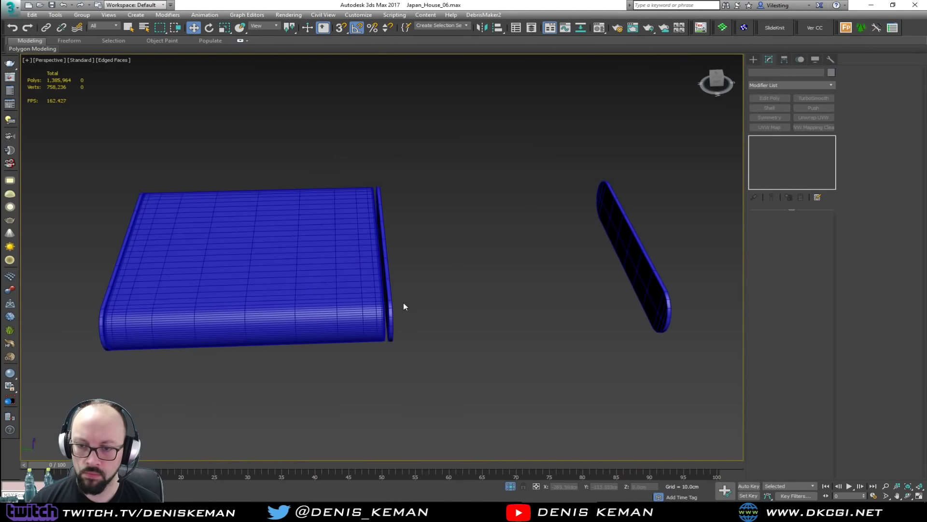
Step: Move the middle divider panel along Y until it sits flush against the end of the seat half
{"action": "left_click", "coordinate": [395, 305]}
{"action": "scroll", "coordinate": [352, 247], "scroll_direction": "up", "scroll_amount": 5}
{"action": "scroll", "coordinate": [387, 287], "scroll_direction": "up", "scroll_amount": 2}
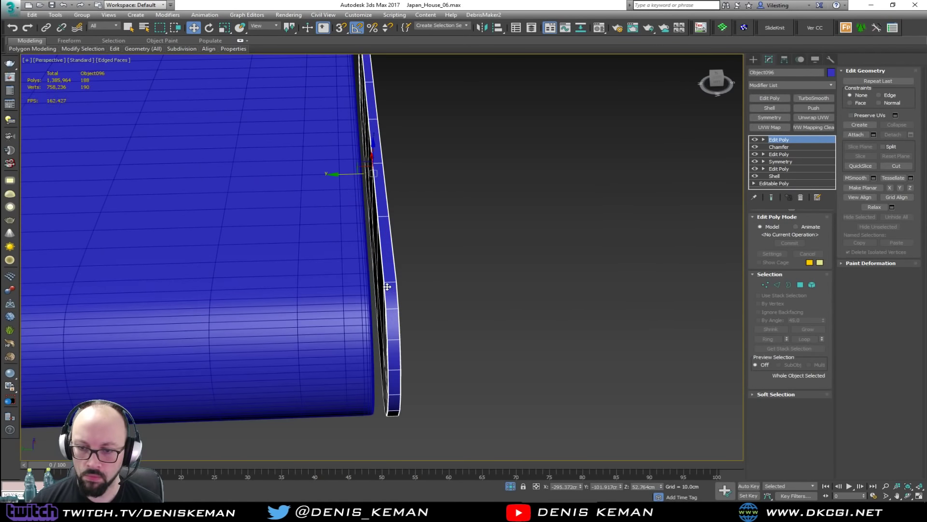
{"action": "left_click_drag", "start_coordinate": [351, 173], "coordinate": [341, 175]}
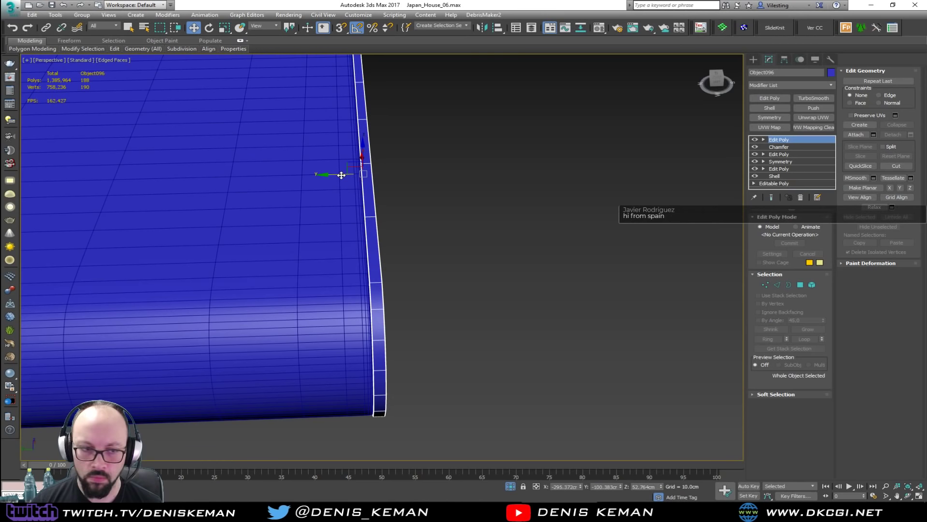
{"action": "left_click", "coordinate": [476, 208]}
Step: Copy the seat half along Y into the gap between the middle divider and the far end panel
{"action": "scroll", "coordinate": [414, 242], "scroll_direction": "down", "scroll_amount": 5}
{"action": "left_click", "coordinate": [272, 243]}
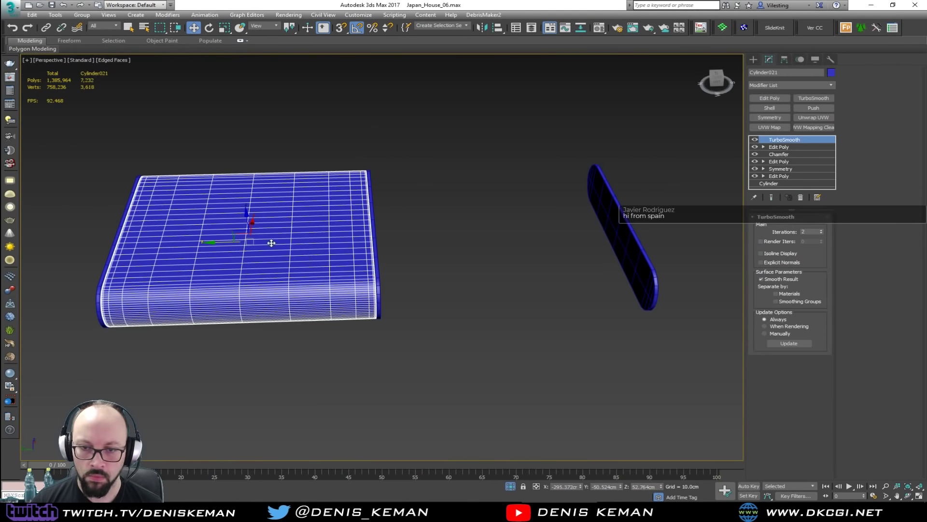
{"action": "left_click_drag", "start_coordinate": [222, 245], "coordinate": [464, 246], "text": "shift"}
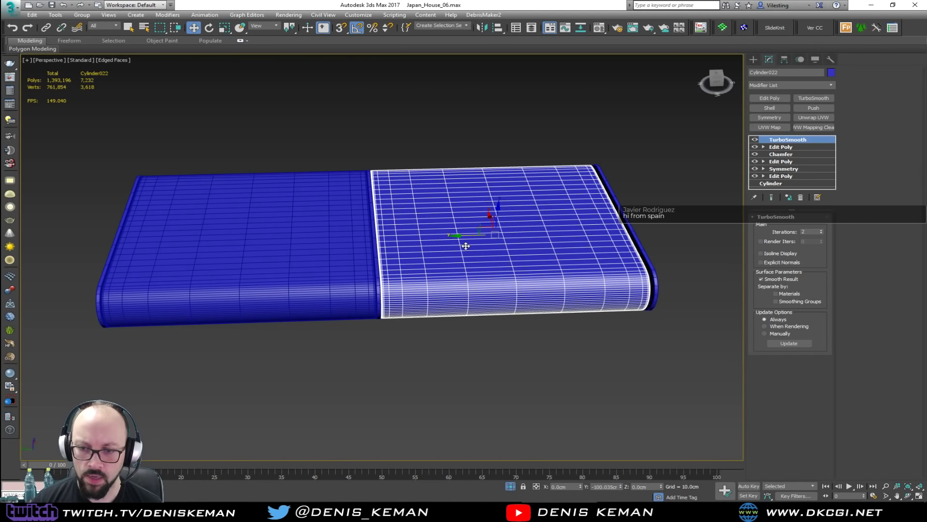
{"action": "left_click", "coordinate": [465, 291]}
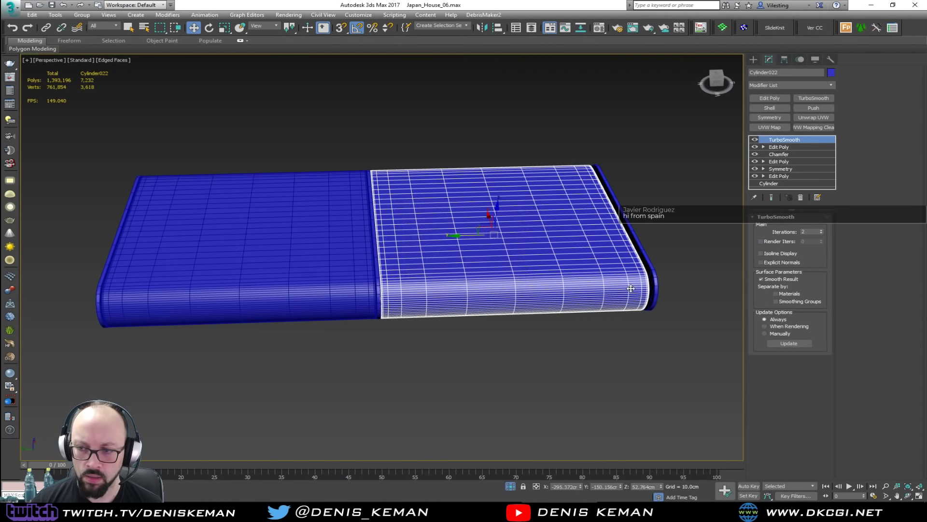
Step: Move the far end panel along Y flush against the copied seat half and add a TurboSmooth modifier to it
{"action": "left_click", "coordinate": [647, 269]}
{"action": "scroll", "coordinate": [604, 269], "scroll_direction": "up", "scroll_amount": 8}
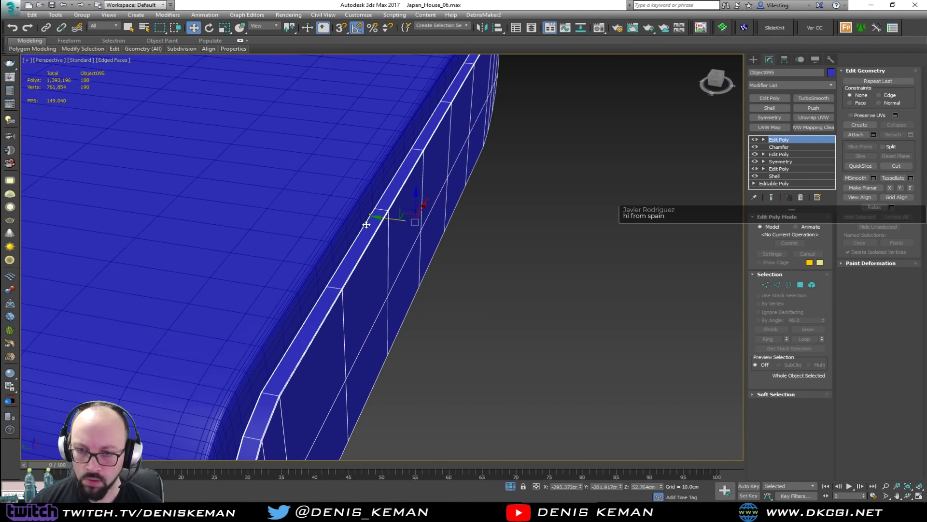
{"action": "mouse_move", "coordinate": [395, 218]}
{"action": "middle_mouse_down"}
{"action": "mouse_move", "coordinate": [374, 220]}
{"action": "mouse_move", "coordinate": [393, 213]}
{"action": "middle_mouse_up"}
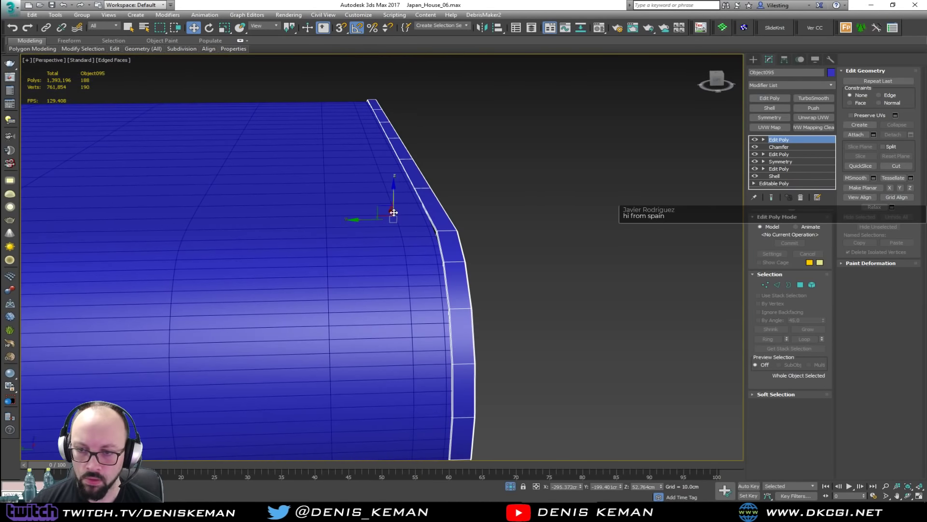
{"action": "left_click_drag", "start_coordinate": [373, 219], "coordinate": [378, 219]}
{"action": "left_click", "coordinate": [810, 100]}
{"action": "left_click", "coordinate": [541, 214]}
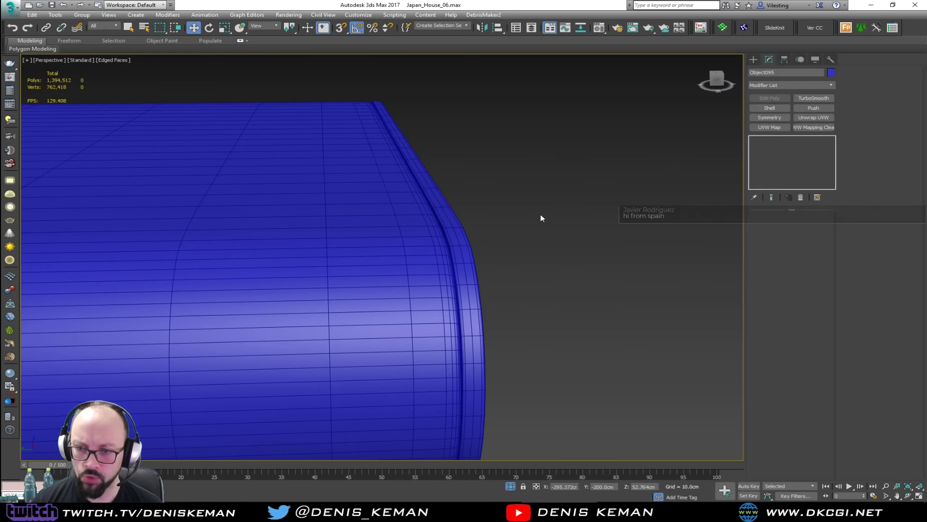
Step: Add a TurboSmooth modifier to the middle divider and to the opposite end panel
{"action": "key", "text": "F4"}
{"action": "middle_click_drag", "start_coordinate": [372, 257], "coordinate": [582, 245]}
{"action": "scroll", "coordinate": [582, 245], "scroll_direction": "down", "scroll_amount": 4}
{"action": "middle_click_drag", "start_coordinate": [309, 253], "coordinate": [522, 253]}
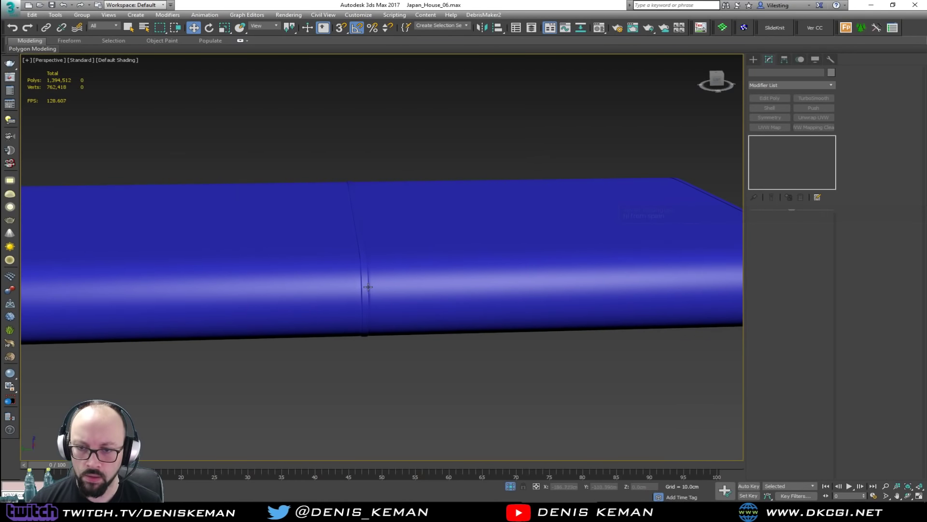
{"action": "left_click", "coordinate": [367, 287]}
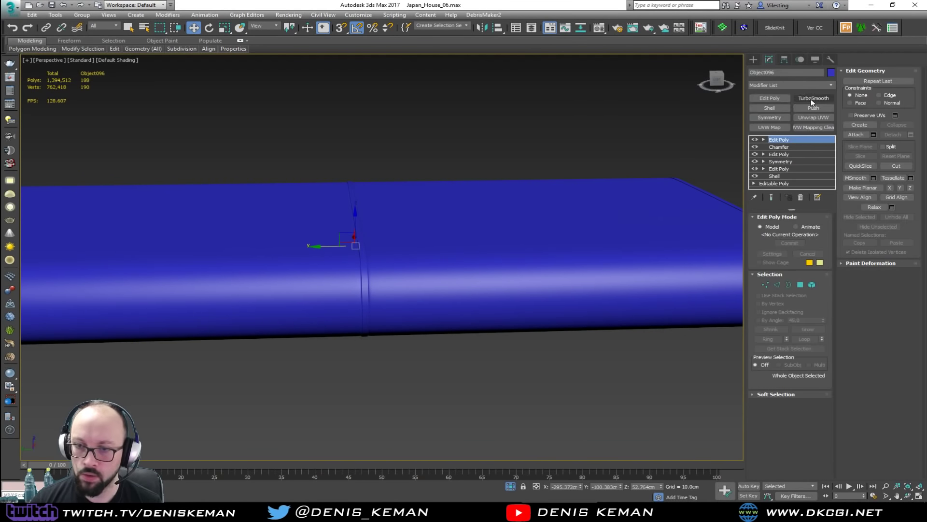
{"action": "left_click", "coordinate": [813, 100]}
{"action": "middle_click_drag", "start_coordinate": [353, 245], "coordinate": [543, 244]}
{"action": "scroll", "coordinate": [284, 289], "scroll_direction": "up", "scroll_amount": 3}
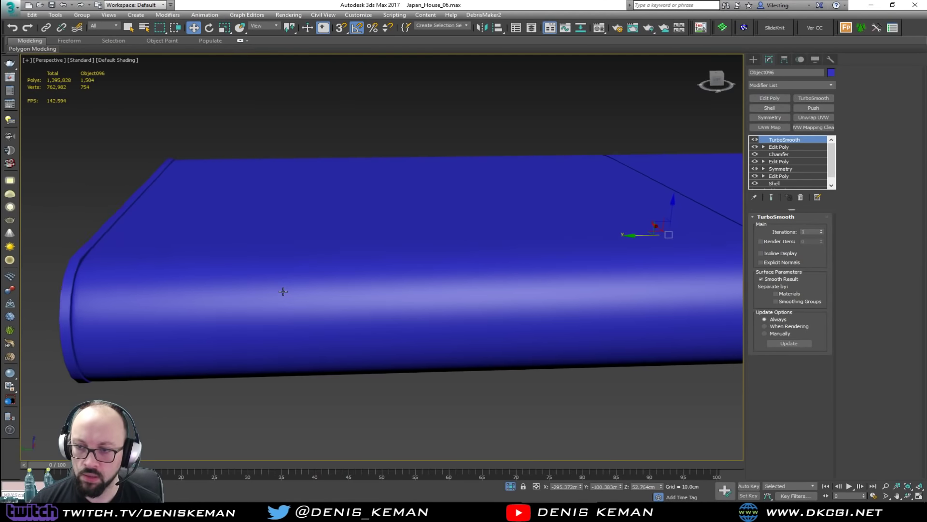
{"action": "left_click", "coordinate": [216, 306]}
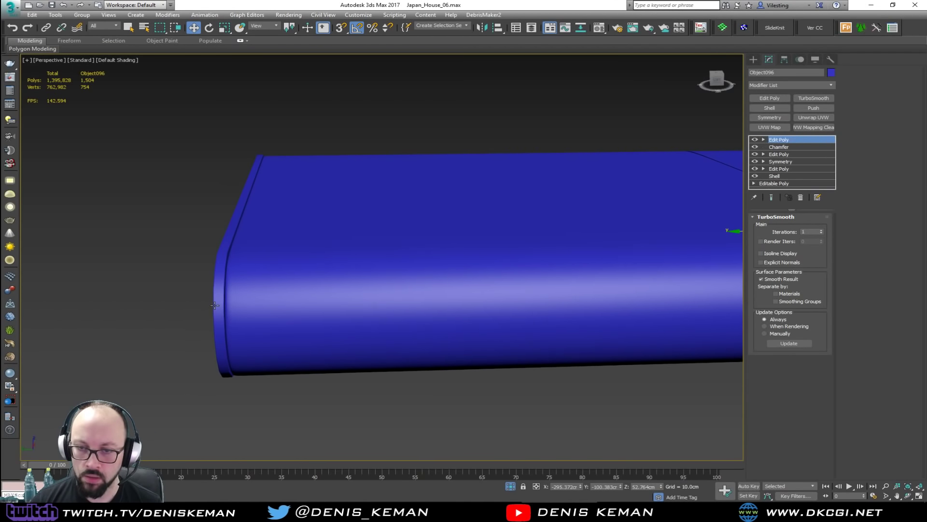
{"action": "left_click", "coordinate": [804, 100]}
Step: Select the two end panels and the middle divider and give them a dark grey object color
{"action": "key", "text": "F4"}
{"action": "middle_click_drag", "start_coordinate": [559, 242], "coordinate": [354, 240]}
{"action": "scroll", "coordinate": [354, 241], "scroll_direction": "down", "scroll_amount": 2}
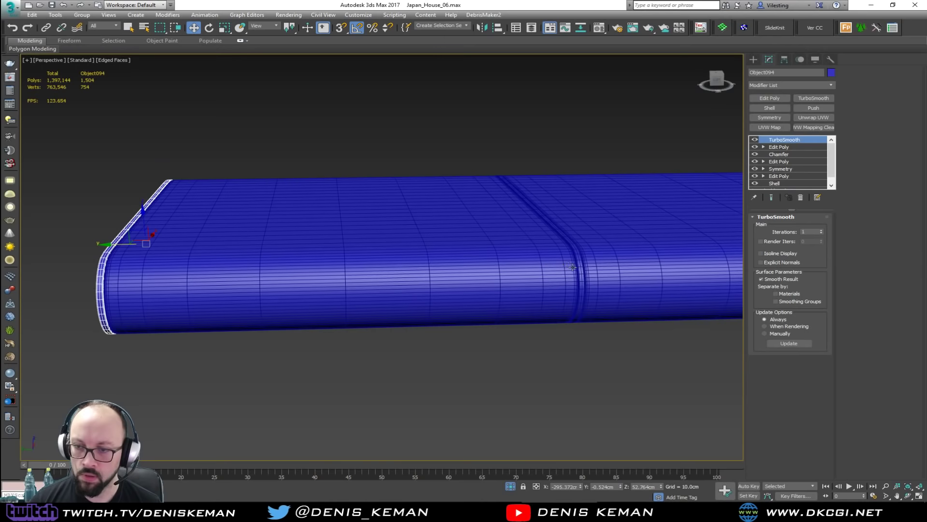
{"action": "left_click", "coordinate": [578, 269], "text": "ctrl"}
{"action": "scroll", "coordinate": [578, 269], "scroll_direction": "down", "scroll_amount": 2}
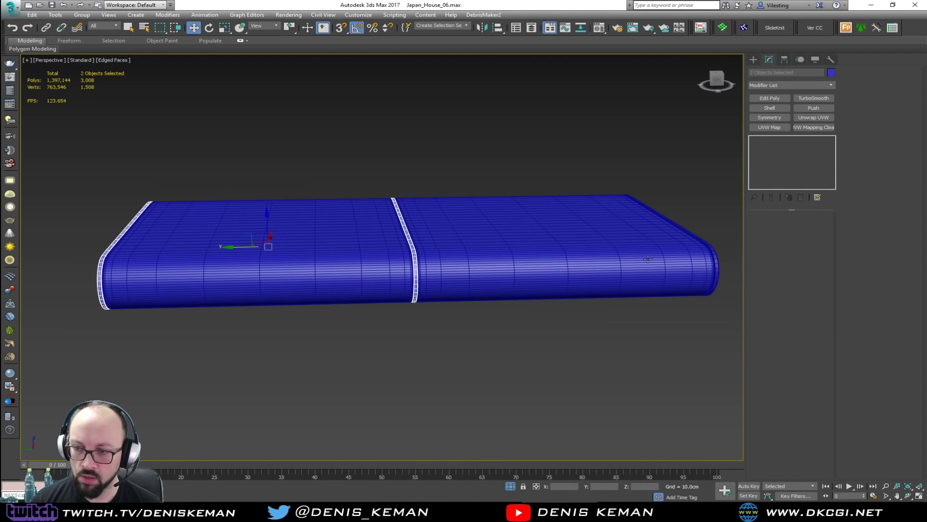
{"action": "left_click", "coordinate": [717, 261], "text": "ctrl"}
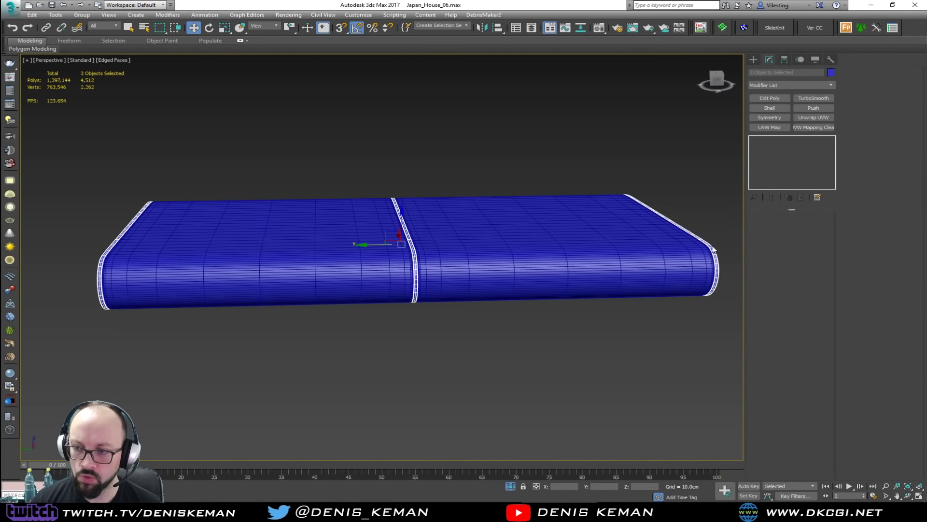
{"action": "left_click", "coordinate": [831, 72]}
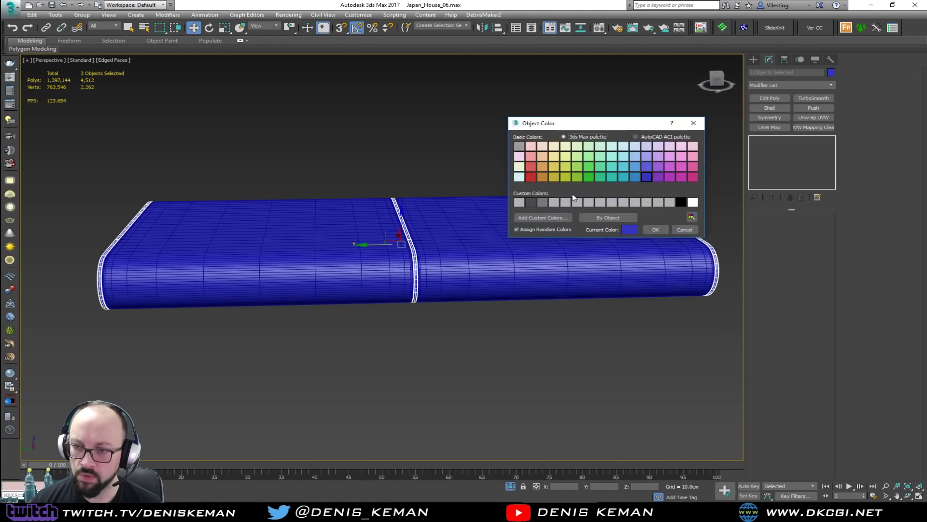
{"action": "left_click", "coordinate": [656, 229]}
Step: Give both seat halves a lighter grey custom object color and view the seat without edges
{"action": "left_click", "coordinate": [496, 233]}
{"action": "left_click", "coordinate": [371, 236], "text": "ctrl"}
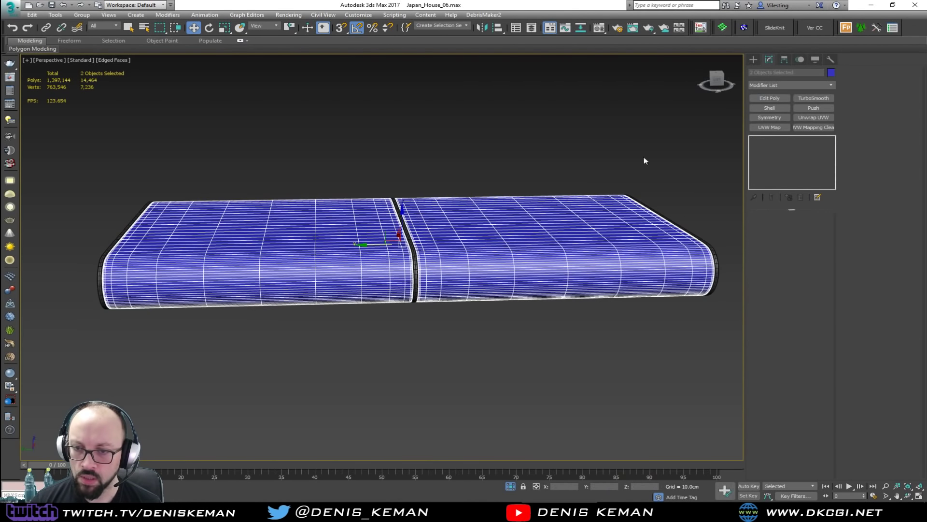
{"action": "left_click", "coordinate": [831, 73]}
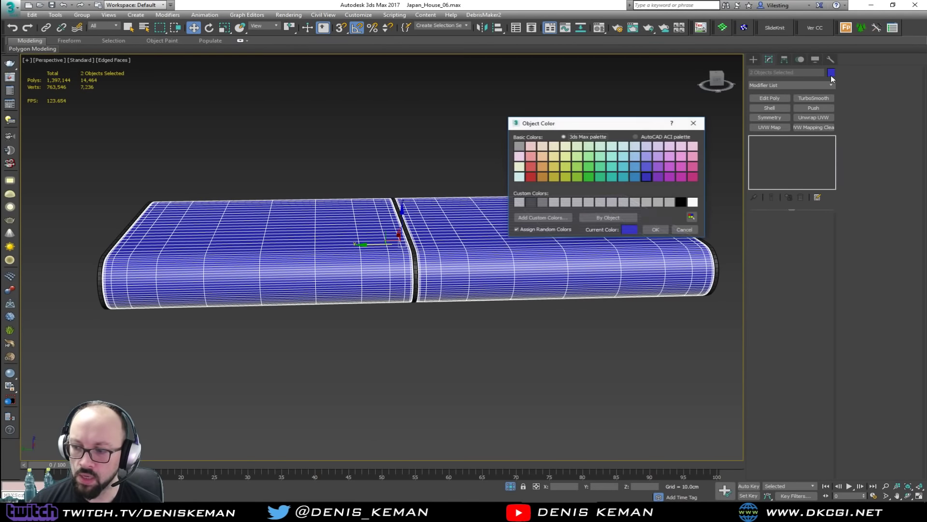
{"action": "left_click", "coordinate": [542, 203]}
{"action": "left_click", "coordinate": [656, 230]}
{"action": "left_click", "coordinate": [493, 140]}
{"action": "key", "text": "F4"}
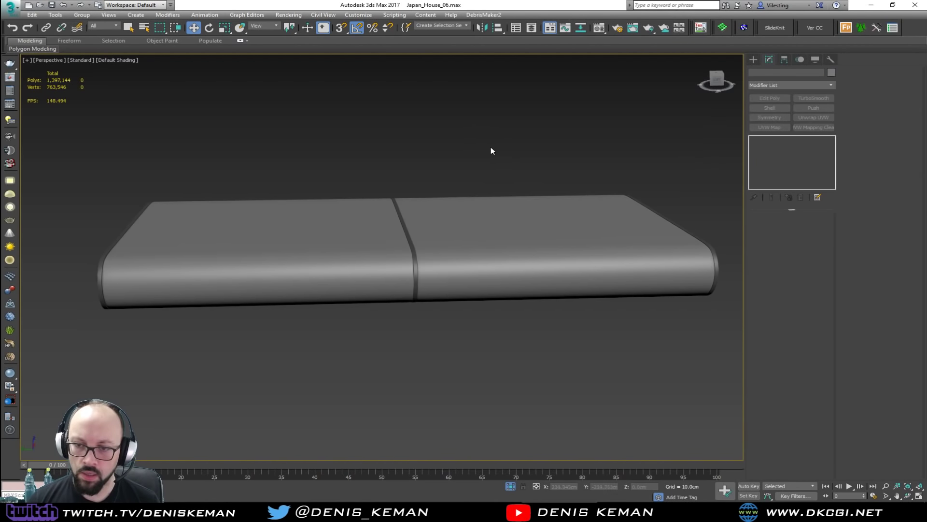
Step: Compare the seat's shape with the Cloth_Seating reference photo in Windows Photo Viewer
{"action": "middle_click_drag", "start_coordinate": [490, 150], "coordinate": [539, 157], "text": "alt"}
{"action": "key", "text": "alt+Tab"}
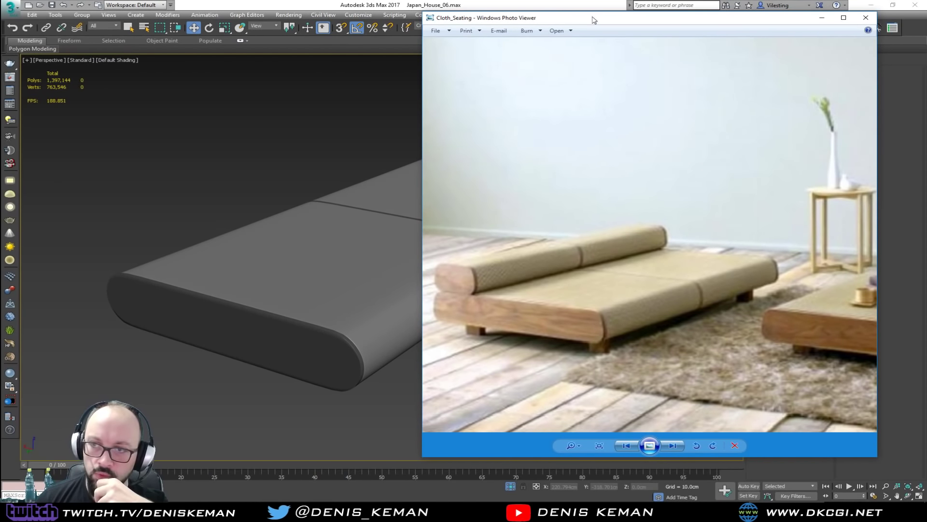
{"action": "key", "text": "alt+Tab"}
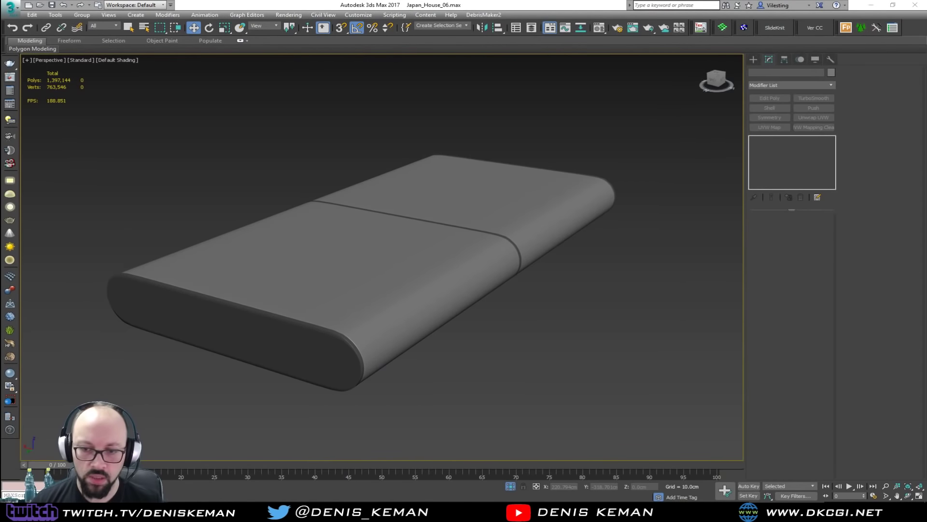
Step: Copy all five seat parts straight up in the front view so the duplicate rests directly on the original seat
{"action": "left_click", "coordinate": [247, 324]}
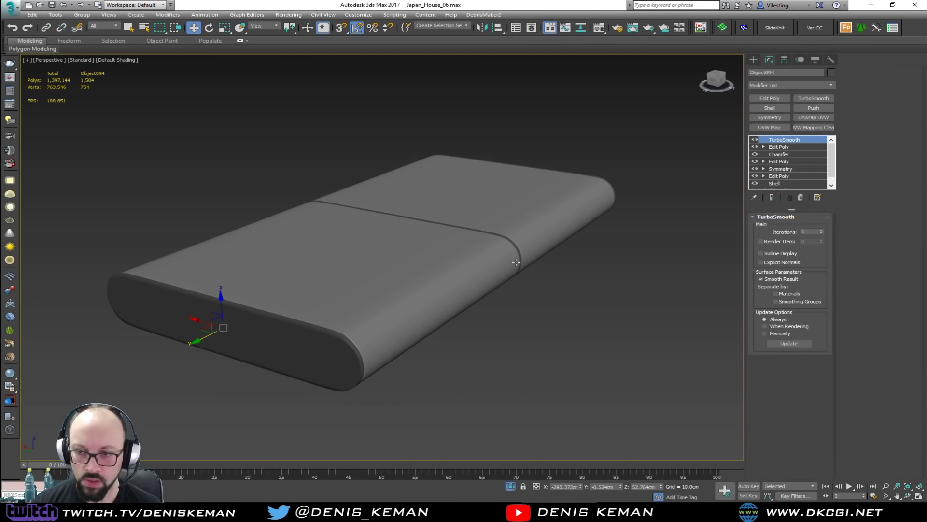
{"action": "key", "text": "F4"}
{"action": "left_click_drag", "start_coordinate": [649, 133], "coordinate": [275, 373]}
{"action": "middle_click_drag", "start_coordinate": [295, 337], "coordinate": [334, 327], "text": "alt"}
{"action": "key", "text": "alt+w"}
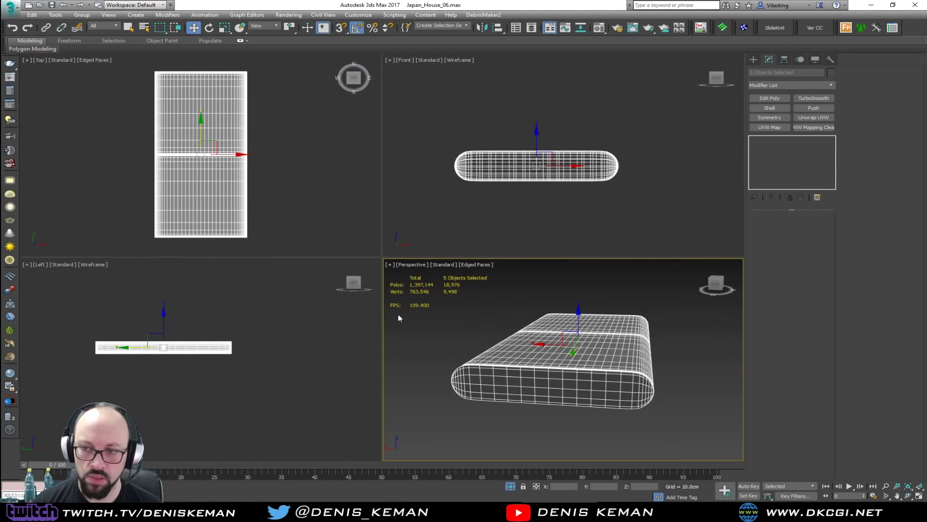
{"action": "right_click", "coordinate": [544, 190]}
{"action": "key", "text": "alt+w"}
{"action": "scroll", "coordinate": [310, 263], "scroll_direction": "up", "scroll_amount": 3}
{"action": "middle_click_drag", "start_coordinate": [314, 262], "coordinate": [385, 287]}
{"action": "left_click_drag", "start_coordinate": [425, 297], "coordinate": [430, 175], "text": "shift"}
{"action": "left_click", "coordinate": [459, 290]}
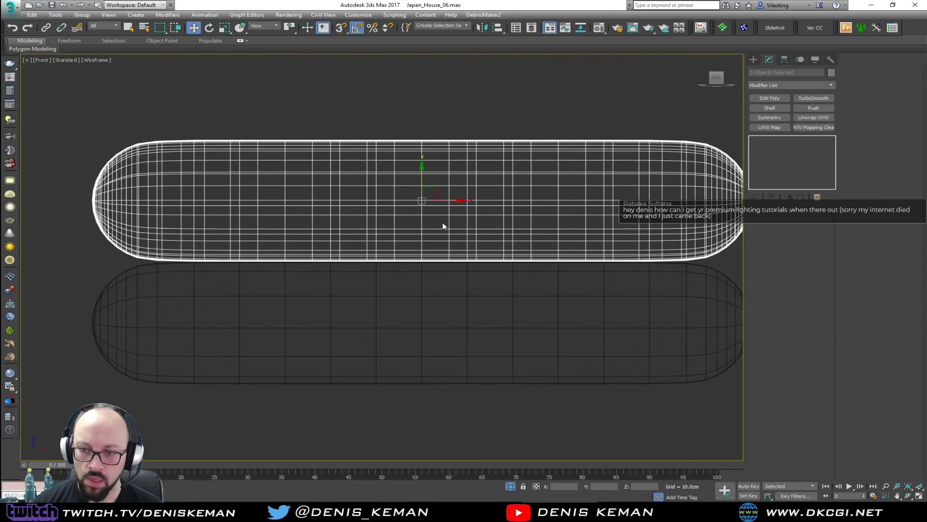
Step: Examine the upper copy's seat half at its Edit Poly level and the stacked seats in perspective
{"action": "left_click", "coordinate": [445, 224]}
{"action": "left_click", "coordinate": [785, 147]}
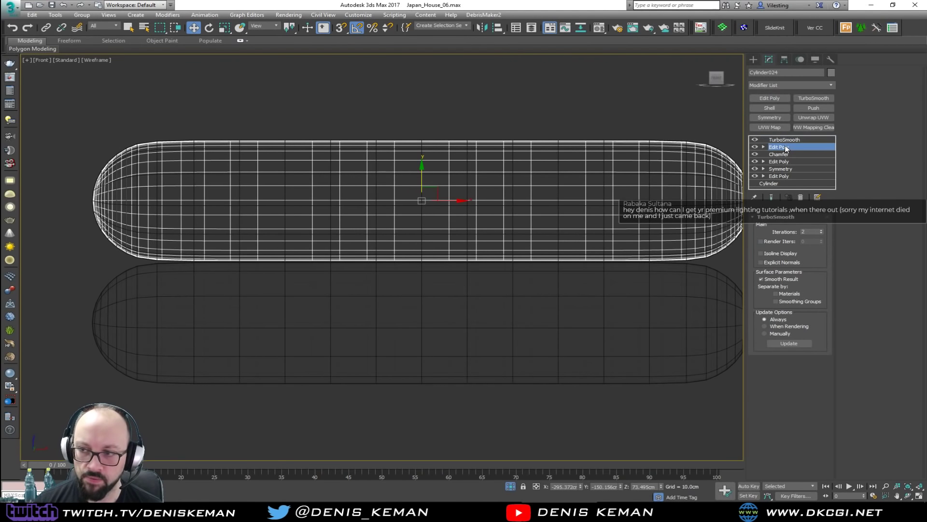
{"action": "scroll", "coordinate": [605, 234], "scroll_direction": "down", "scroll_amount": 4}
{"action": "key", "text": "alt+w"}
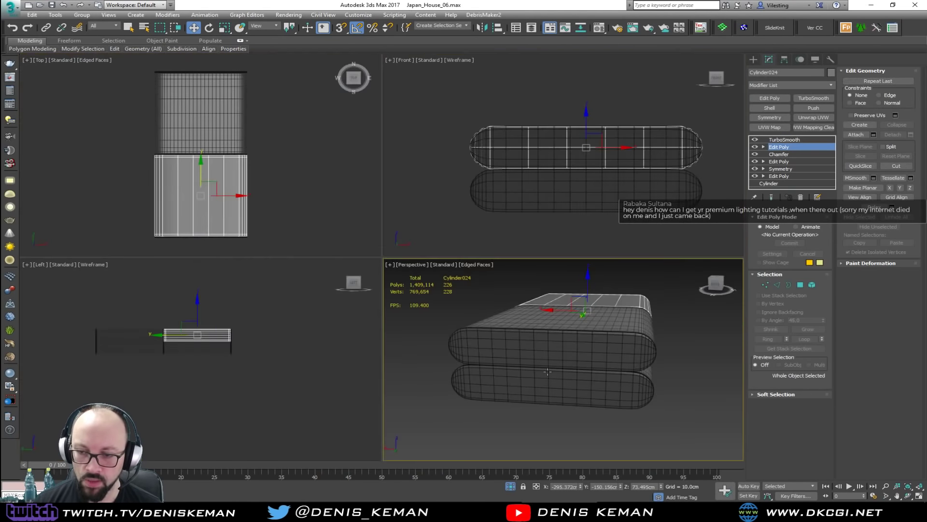
{"action": "key", "text": "alt+w"}
{"action": "middle_click_drag", "start_coordinate": [547, 371], "coordinate": [418, 327], "text": "alt"}
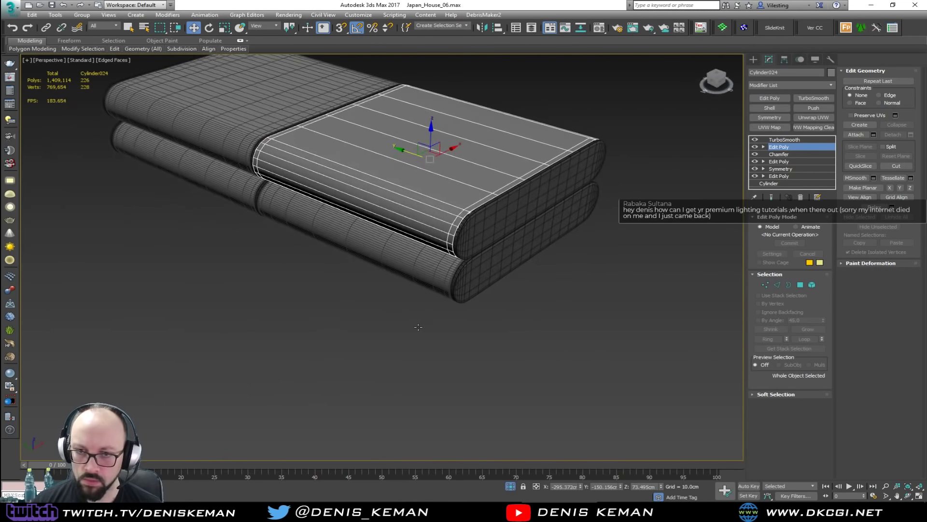
{"action": "middle_click_drag", "start_coordinate": [481, 193], "coordinate": [476, 299]}
{"action": "left_click", "coordinate": [662, 188]}
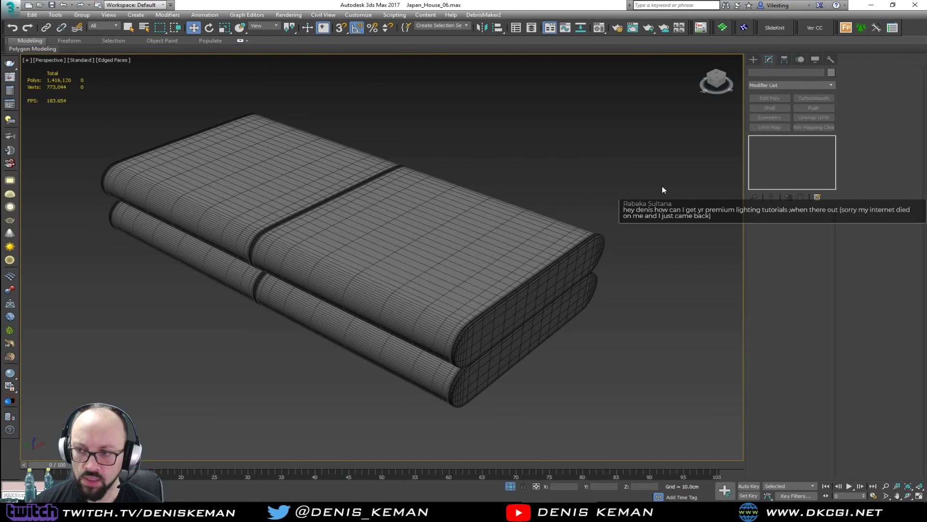
Step: Select all five parts of the upper seat copy and save the scene
{"action": "left_click", "coordinate": [452, 243]}
{"action": "middle_click_drag", "start_coordinate": [437, 273], "coordinate": [590, 224], "text": "alt"}
{"action": "left_click", "coordinate": [453, 254]}
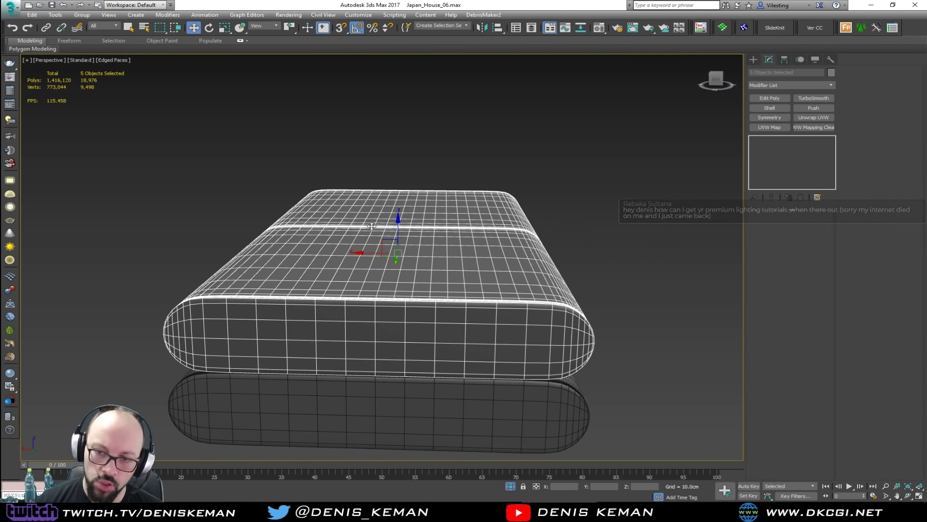
{"action": "left_click", "coordinate": [12, 9]}
{"action": "left_click", "coordinate": [28, 81]}
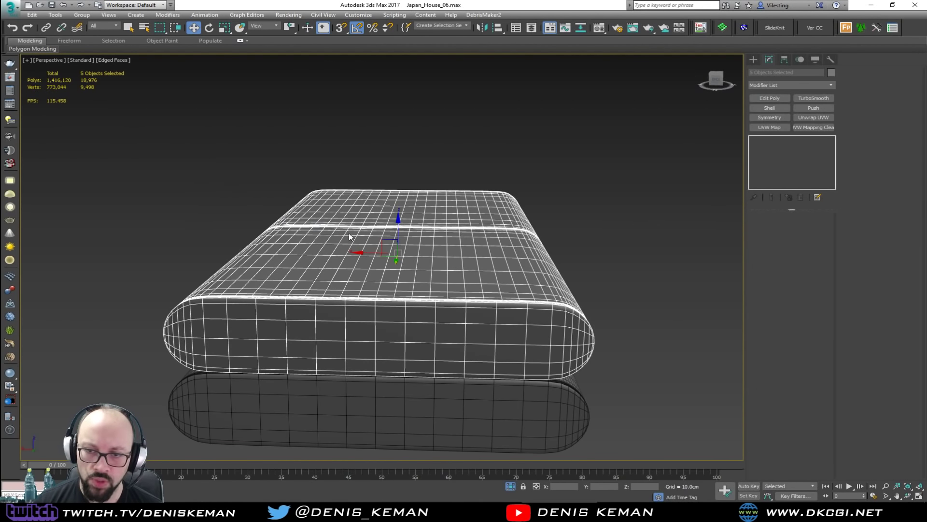
Step: Try to narrow the upper seat copy by scaling it along its width
{"action": "key", "text": "r"}
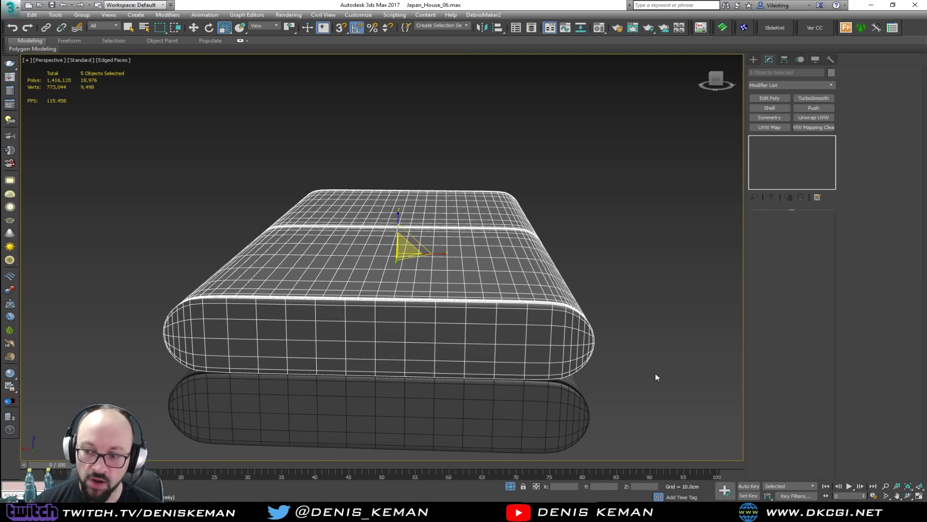
{"action": "left_click_drag", "start_coordinate": [435, 269], "coordinate": [380, 256]}
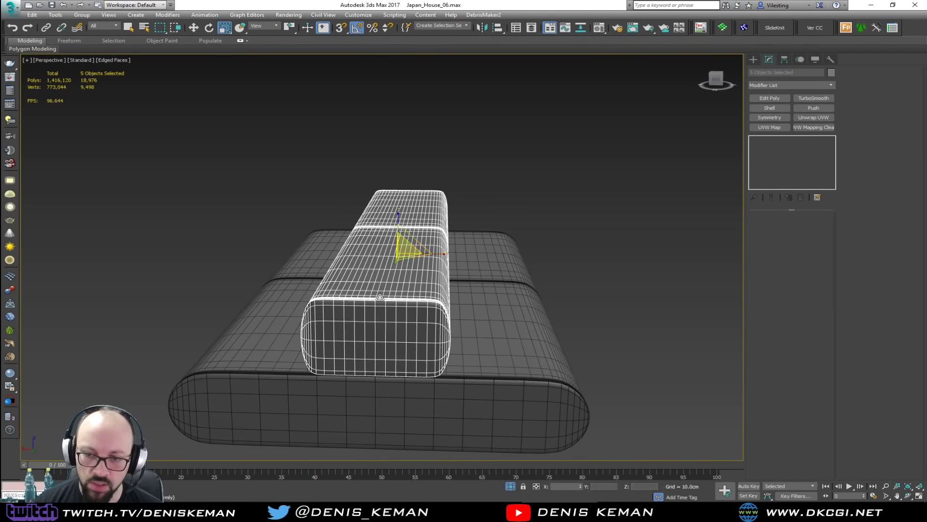
{"action": "key", "text": "ctrl+z"}
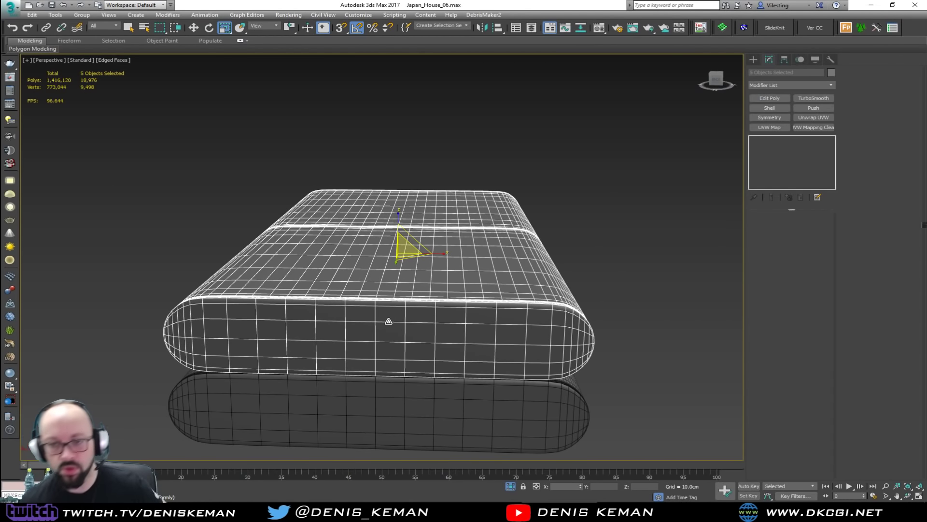
{"action": "key", "text": "w"}
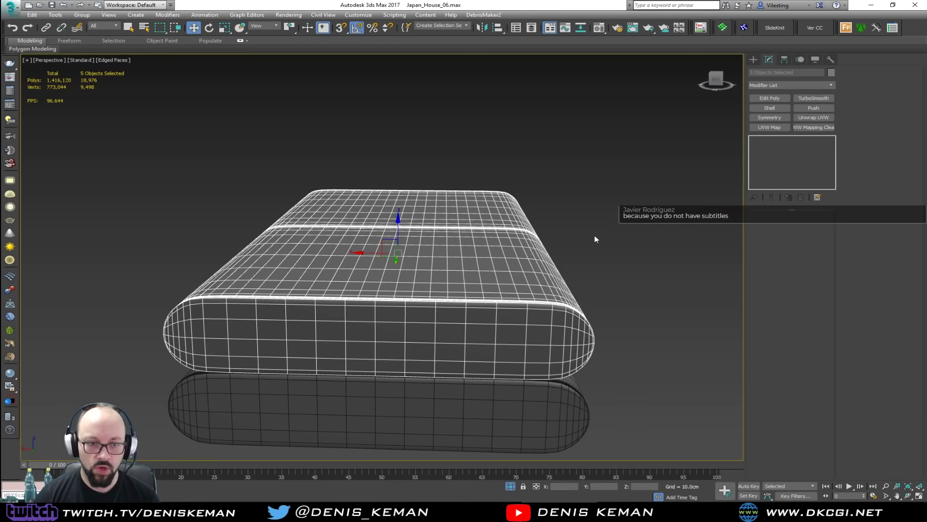
Step: Examine the front end panel of the upper seat copy at the Edit Poly level beneath its TurboSmooth
{"action": "left_click", "coordinate": [599, 252]}
{"action": "left_click", "coordinate": [476, 336]}
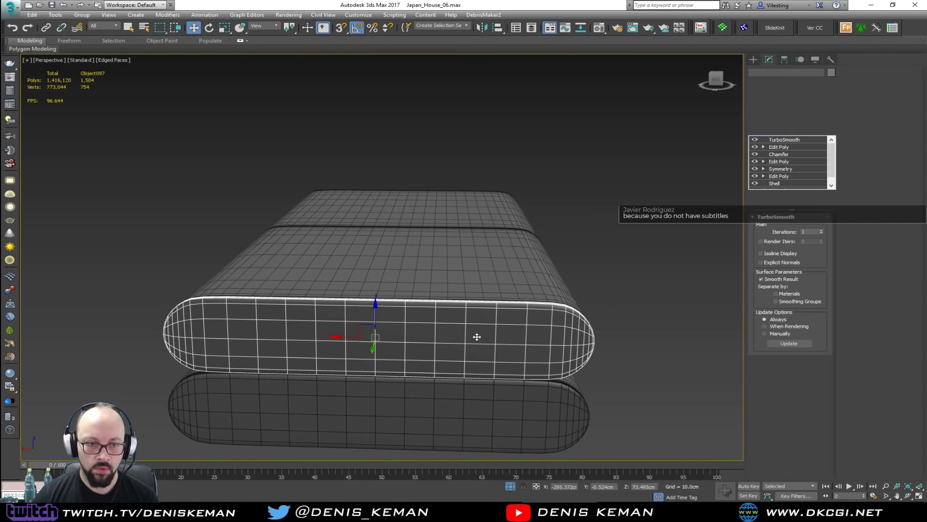
{"action": "key", "text": "z"}
{"action": "middle_click_drag", "start_coordinate": [485, 323], "coordinate": [462, 319], "text": "alt"}
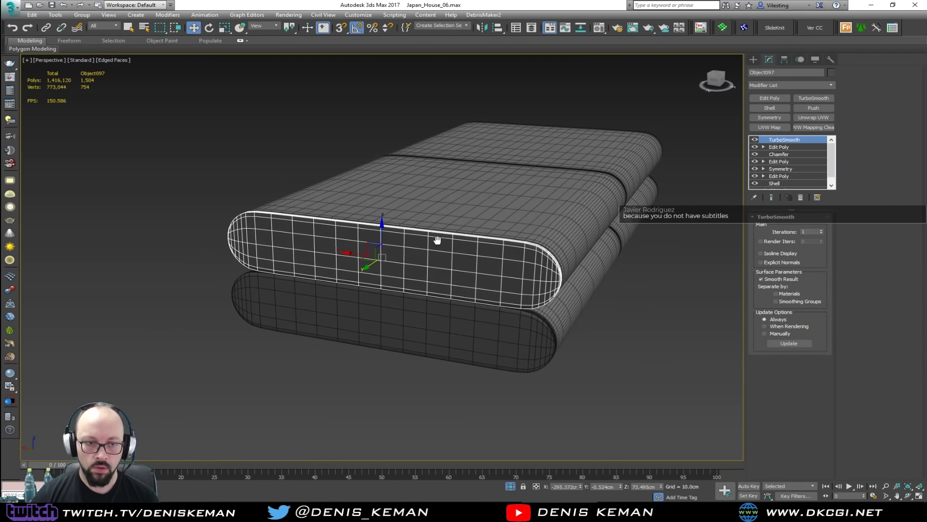
{"action": "middle_click_drag", "start_coordinate": [437, 240], "coordinate": [364, 271]}
{"action": "scroll", "coordinate": [364, 271], "scroll_direction": "up", "scroll_amount": 3}
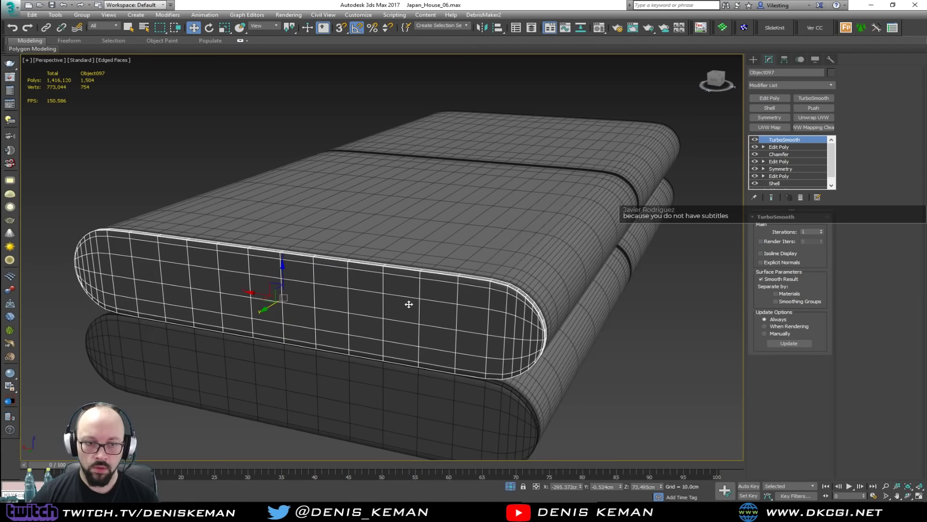
{"action": "scroll", "coordinate": [408, 304], "scroll_direction": "up", "scroll_amount": 2}
{"action": "left_click", "coordinate": [781, 147]}
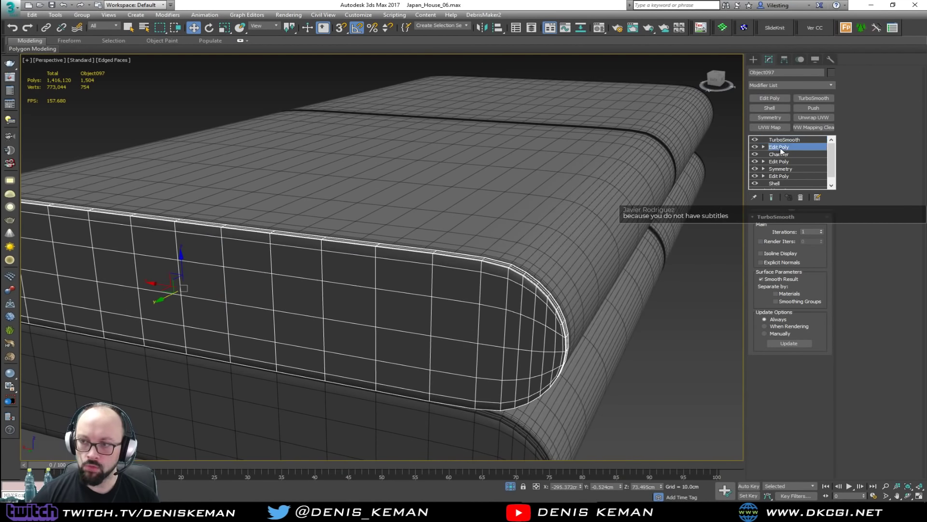
{"action": "middle_click_drag", "start_coordinate": [531, 258], "coordinate": [558, 276], "text": "alt"}
{"action": "middle_click_drag", "start_coordinate": [315, 213], "coordinate": [401, 224]}
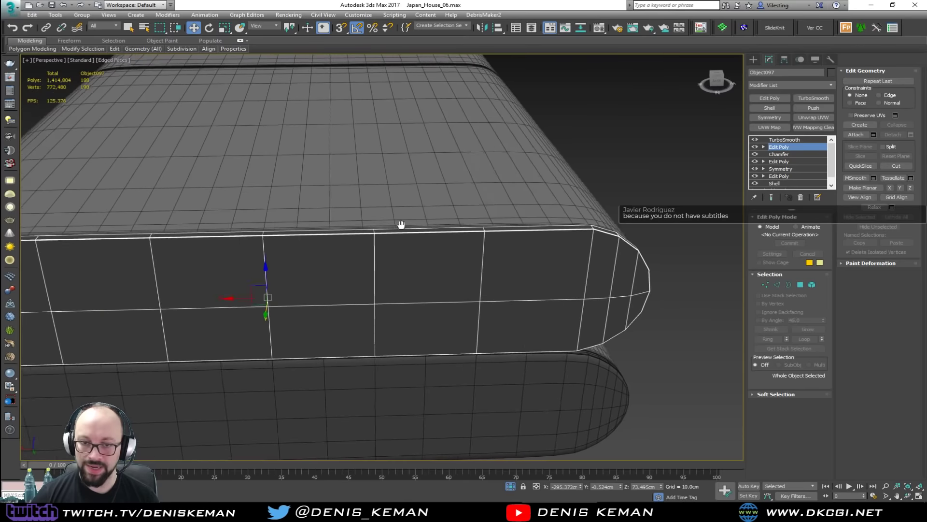
{"action": "scroll", "coordinate": [300, 246], "scroll_direction": "down", "scroll_amount": 4}
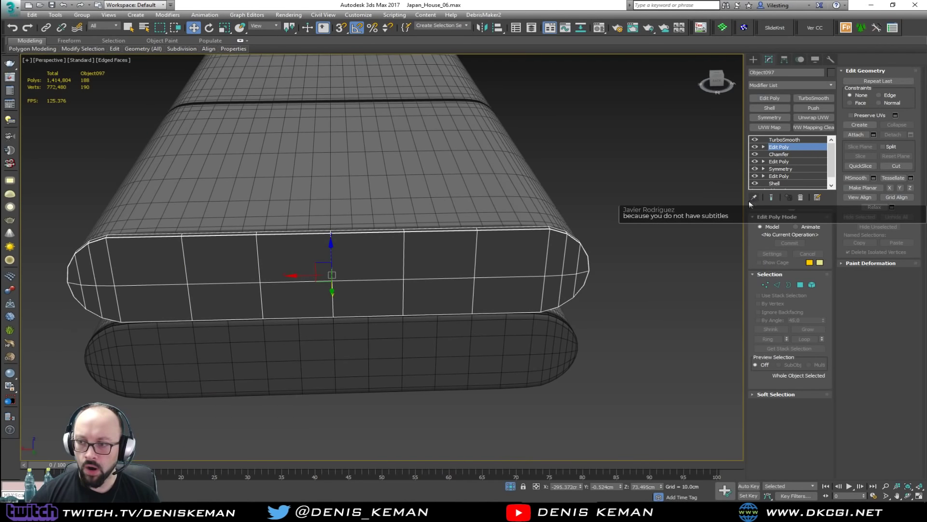
Step: Deselect the end panel and view both stacked seats in perspective without mesh edges
{"action": "left_click", "coordinate": [614, 178]}
{"action": "middle_click_drag", "start_coordinate": [612, 178], "coordinate": [593, 184], "text": "alt"}
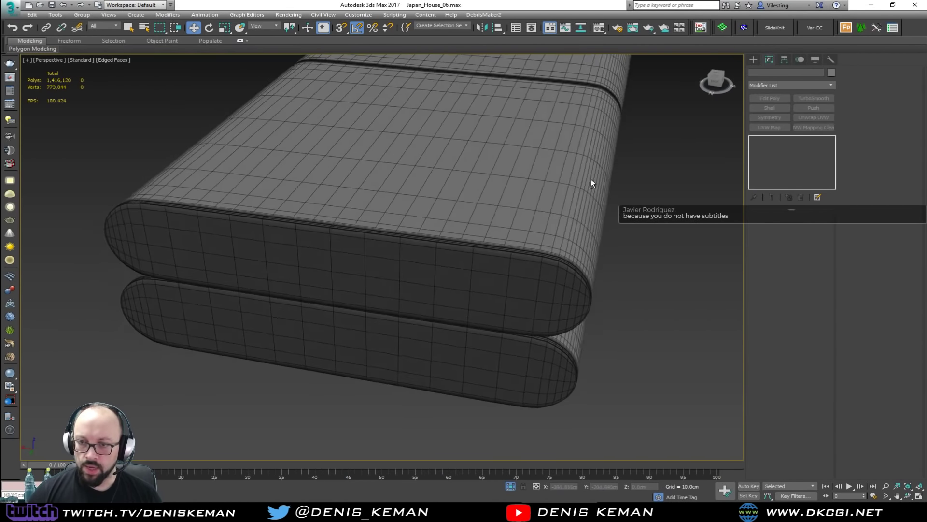
{"action": "key", "text": "F4"}
{"action": "scroll", "coordinate": [420, 208], "scroll_direction": "down", "scroll_amount": 3}
{"action": "mouse_move", "coordinate": [420, 207]}
{"action": "middle_mouse_down", "text": "alt"}
{"action": "mouse_move", "coordinate": [385, 178]}
{"action": "mouse_move", "coordinate": [403, 184]}
{"action": "middle_mouse_up", "text": "alt"}
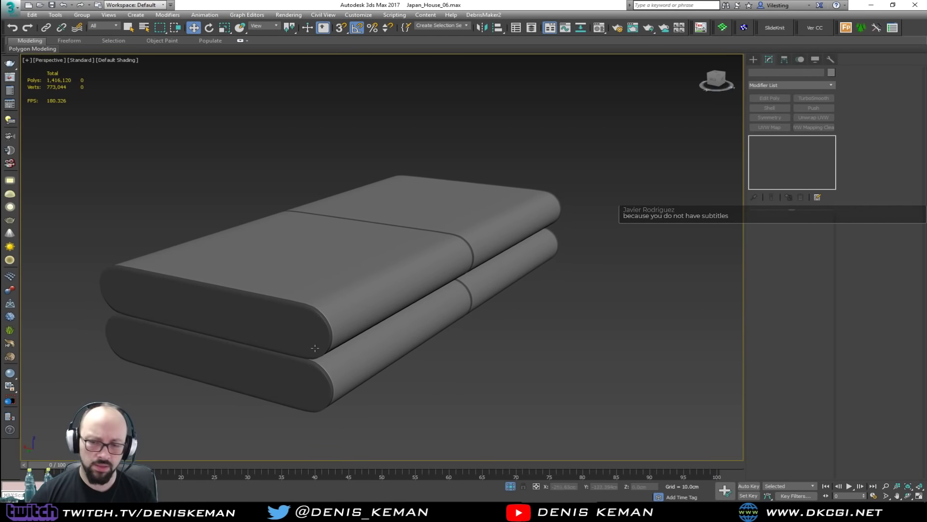
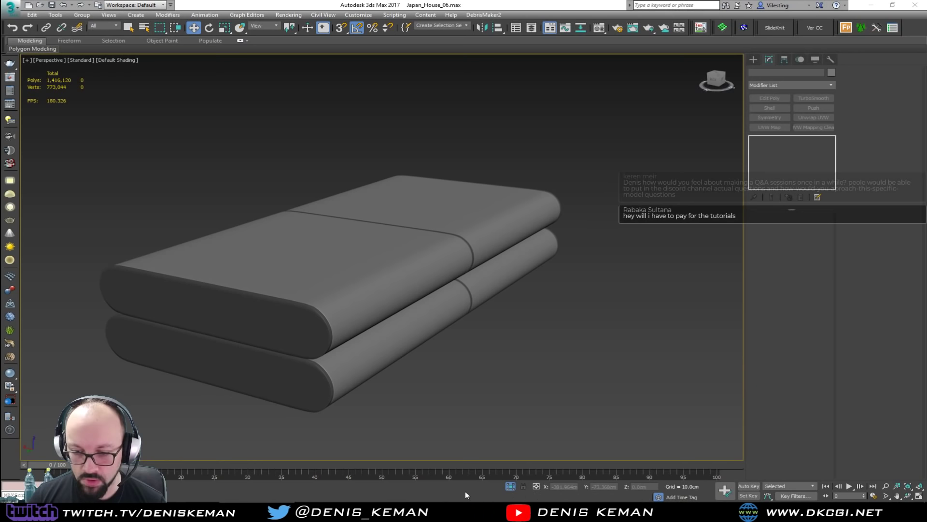
Step: Switch to Discord, browse the posts in the streaming_related and the_hallway channels, and return to the 3ds Max scene
{"action": "left_click", "coordinate": [338, 512]}
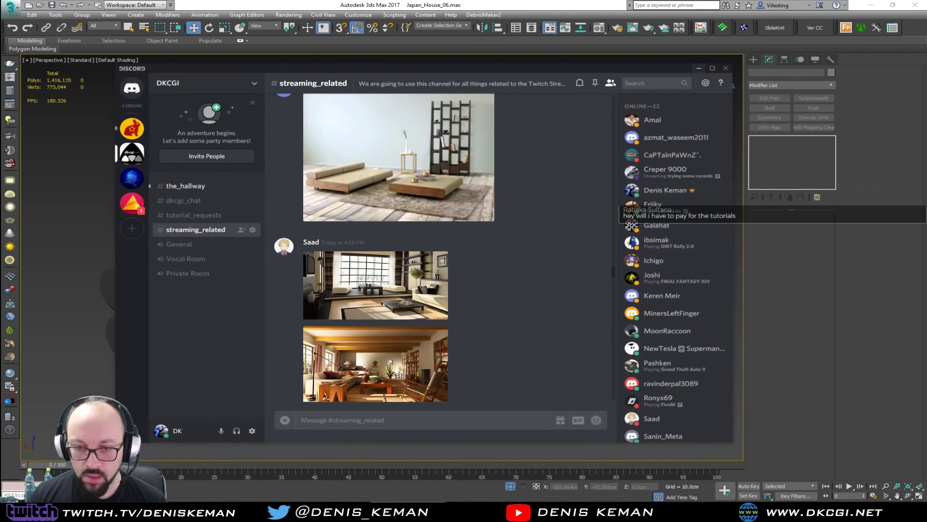
{"action": "scroll", "coordinate": [512, 338], "scroll_direction": "up", "scroll_amount": 2}
{"action": "scroll", "coordinate": [512, 338], "scroll_direction": "down", "scroll_amount": 5}
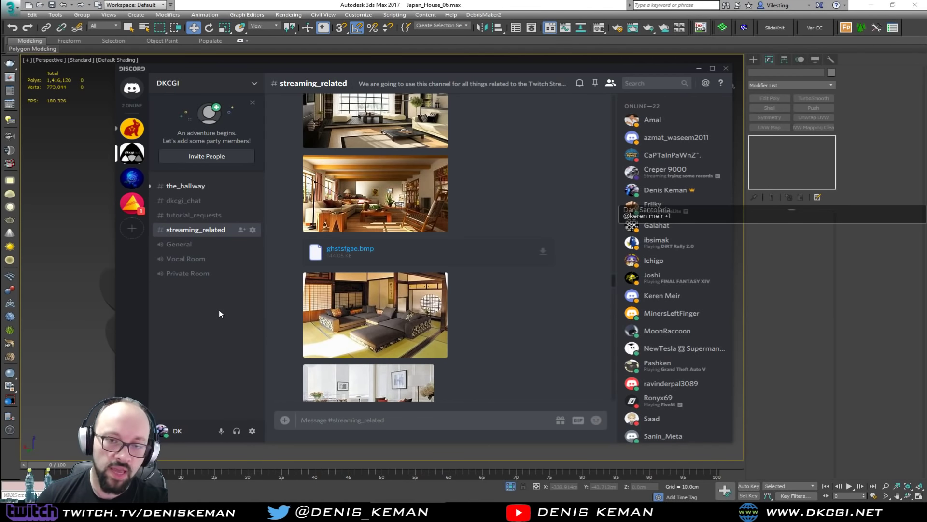
{"action": "left_click", "coordinate": [206, 188]}
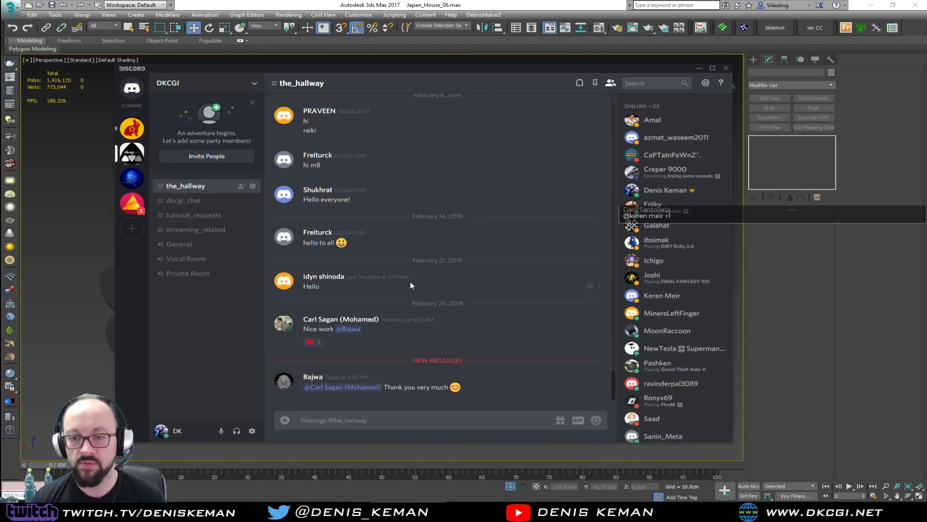
{"action": "left_click", "coordinate": [701, 70]}
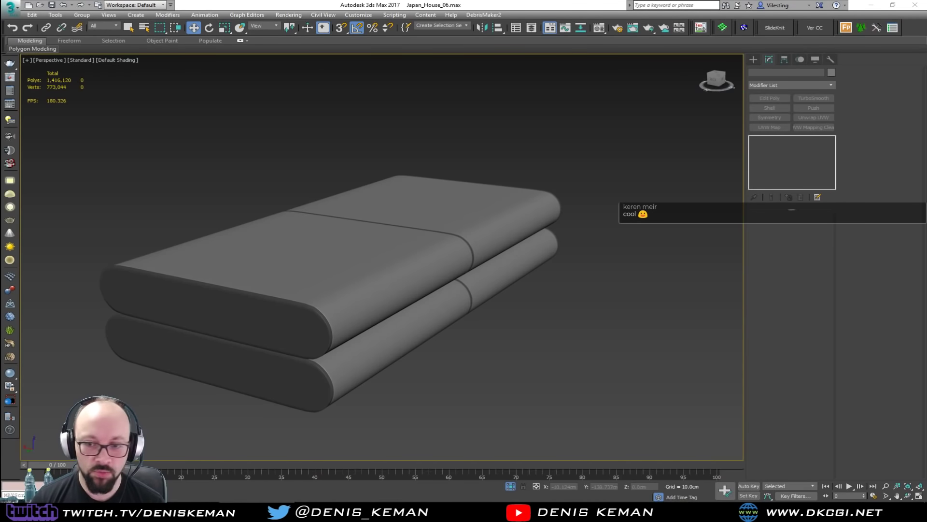
Step: End the isolation of the seats and inspect the round sink in the wooden counter of the full house scene
{"action": "right_click", "coordinate": [273, 222]}
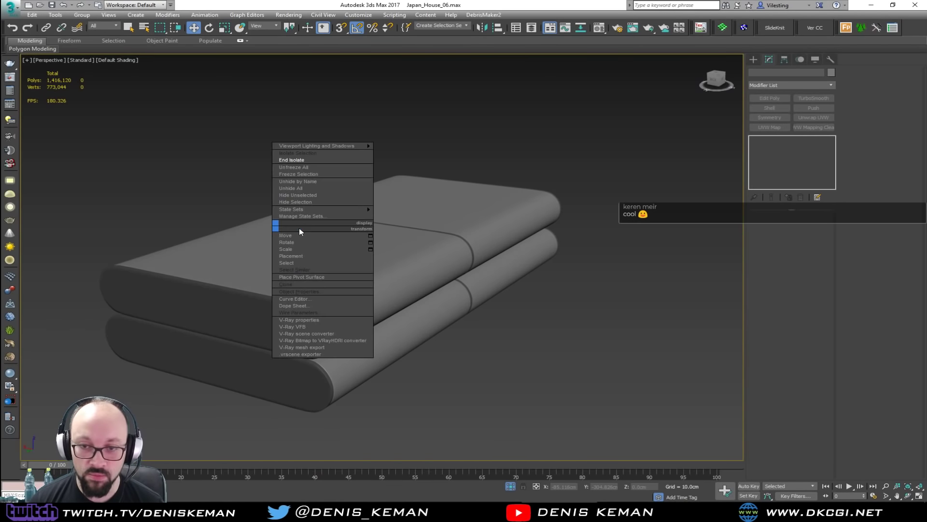
{"action": "left_click", "coordinate": [316, 162]}
{"action": "scroll", "coordinate": [307, 308], "scroll_direction": "down", "scroll_amount": 5}
{"action": "middle_click_drag", "start_coordinate": [308, 306], "coordinate": [483, 284], "text": "alt"}
{"action": "middle_click_drag", "start_coordinate": [426, 275], "coordinate": [469, 292], "text": "alt"}
{"action": "scroll", "coordinate": [422, 214], "scroll_direction": "up", "scroll_amount": 6}
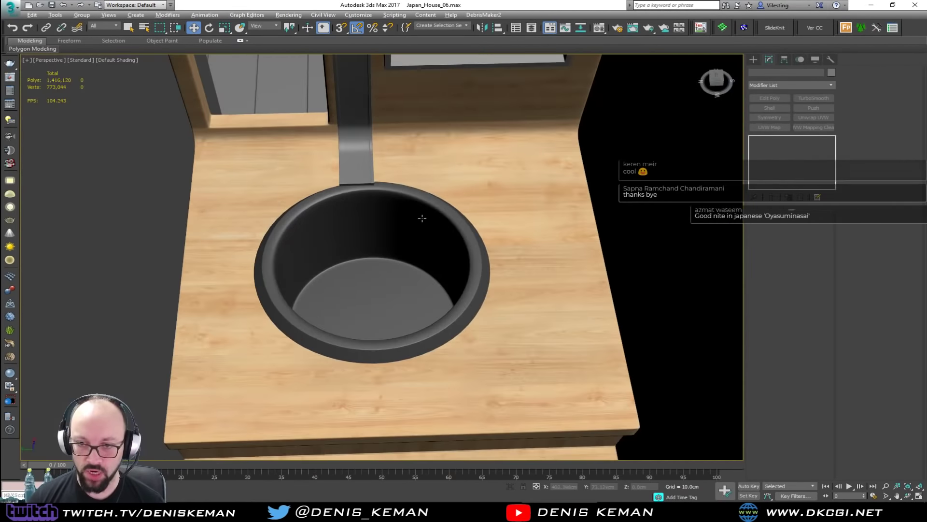
{"action": "left_click_drag", "start_coordinate": [422, 217], "coordinate": [419, 185], "text": "alt"}
{"action": "middle_click_drag", "start_coordinate": [419, 185], "coordinate": [416, 211], "text": "alt"}
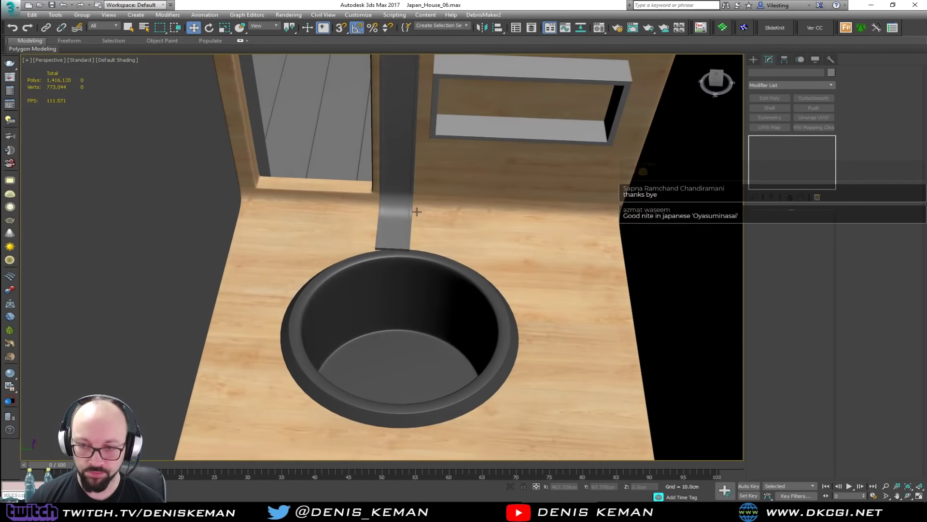
Step: Examine the bed with its pillows and draped sheet, with and without mesh edges, and the surrounding bedroom
{"action": "middle_click_drag", "start_coordinate": [358, 224], "coordinate": [424, 276]}
{"action": "scroll", "coordinate": [424, 276], "scroll_direction": "down", "scroll_amount": 5}
{"action": "mouse_move", "coordinate": [235, 239]}
{"action": "middle_mouse_down"}
{"action": "mouse_move", "coordinate": [342, 248]}
{"action": "mouse_move", "coordinate": [231, 247]}
{"action": "middle_mouse_up"}
{"action": "middle_click_drag", "start_coordinate": [389, 225], "coordinate": [280, 200]}
{"action": "scroll", "coordinate": [320, 296], "scroll_direction": "up", "scroll_amount": 4}
{"action": "scroll", "coordinate": [352, 277], "scroll_direction": "up", "scroll_amount": 3}
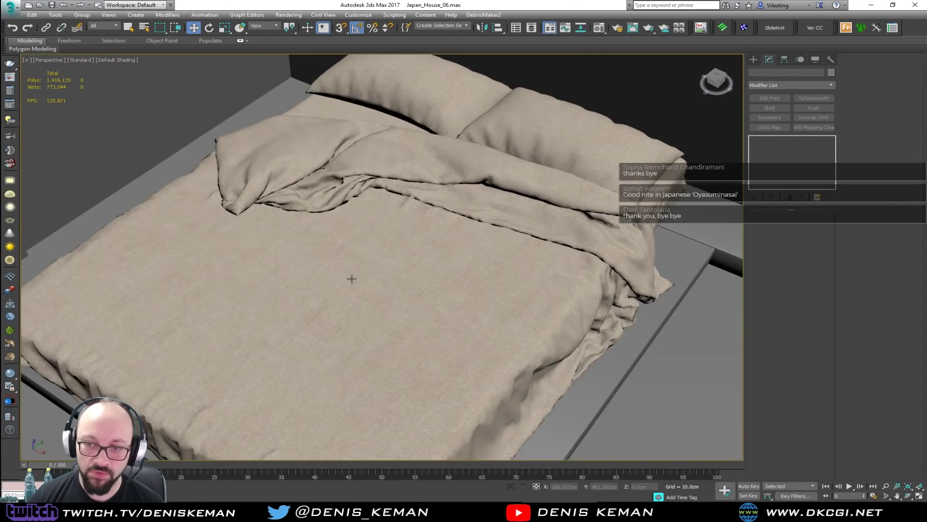
{"action": "mouse_move", "coordinate": [352, 277]}
{"action": "middle_mouse_down", "text": "alt"}
{"action": "mouse_move", "coordinate": [374, 271]}
{"action": "mouse_move", "coordinate": [384, 337]}
{"action": "mouse_move", "coordinate": [367, 270]}
{"action": "middle_mouse_up", "text": "alt"}
{"action": "key", "text": "F4"}
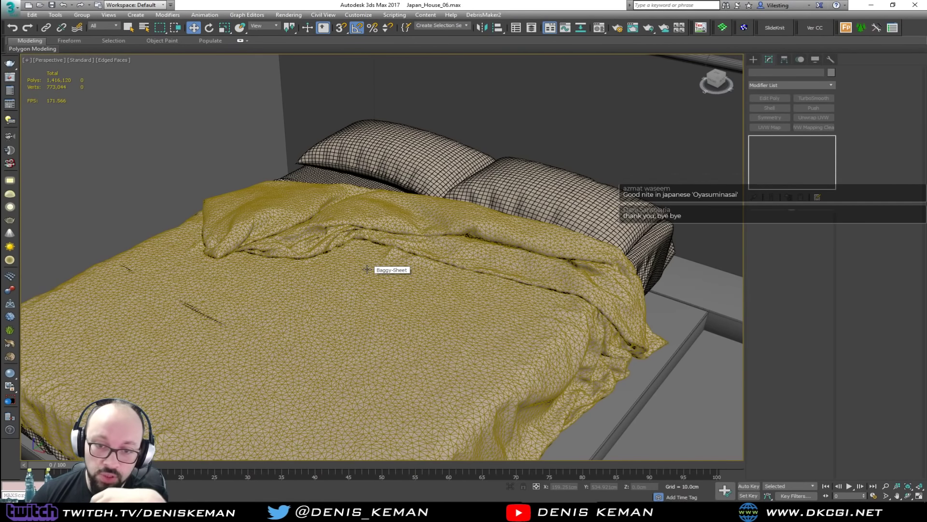
{"action": "scroll", "coordinate": [367, 270], "scroll_direction": "down", "scroll_amount": 5}
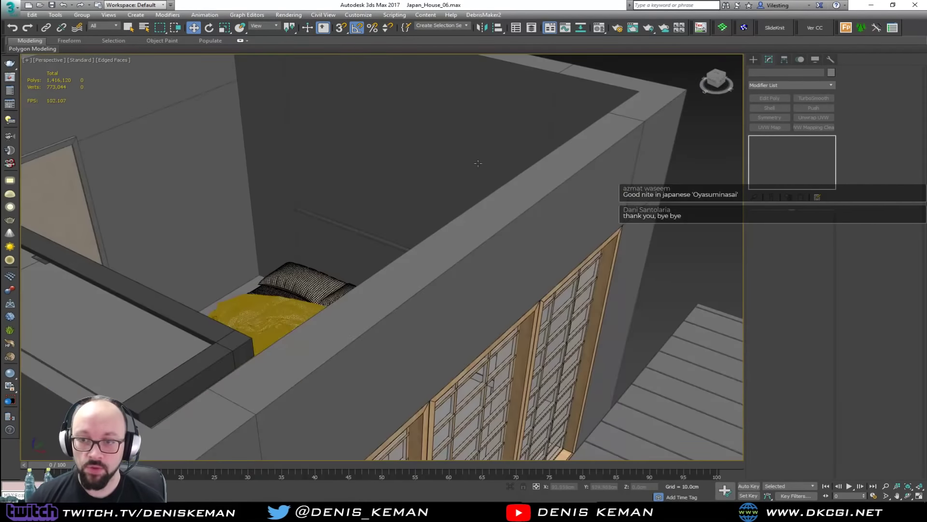
{"action": "scroll", "coordinate": [434, 278], "scroll_direction": "up", "scroll_amount": 4}
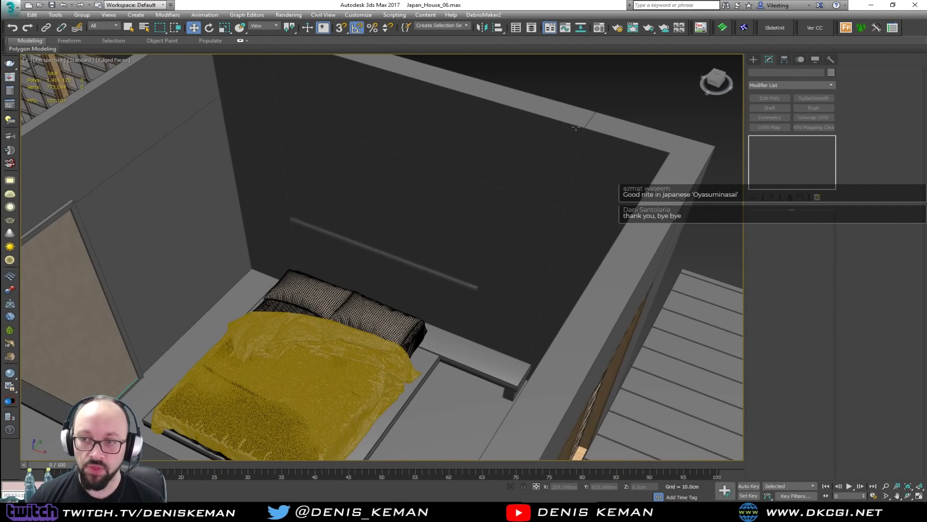
{"action": "key", "text": "F4"}
{"action": "scroll", "coordinate": [371, 271], "scroll_direction": "up", "scroll_amount": 3}
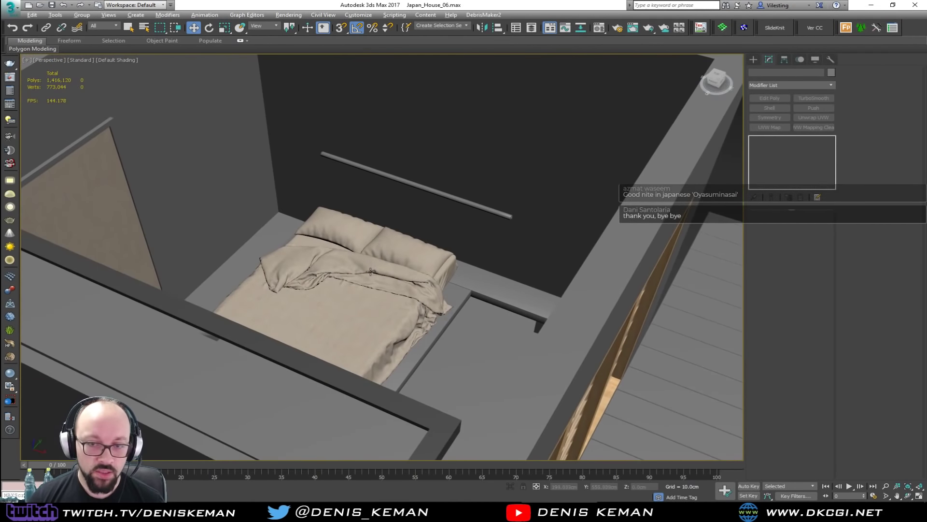
{"action": "scroll", "coordinate": [370, 271], "scroll_direction": "up", "scroll_amount": 2}
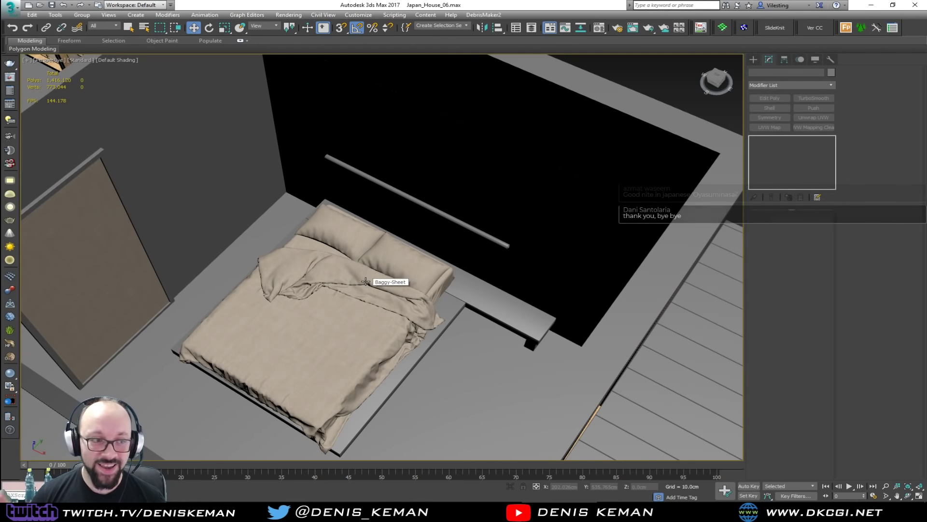